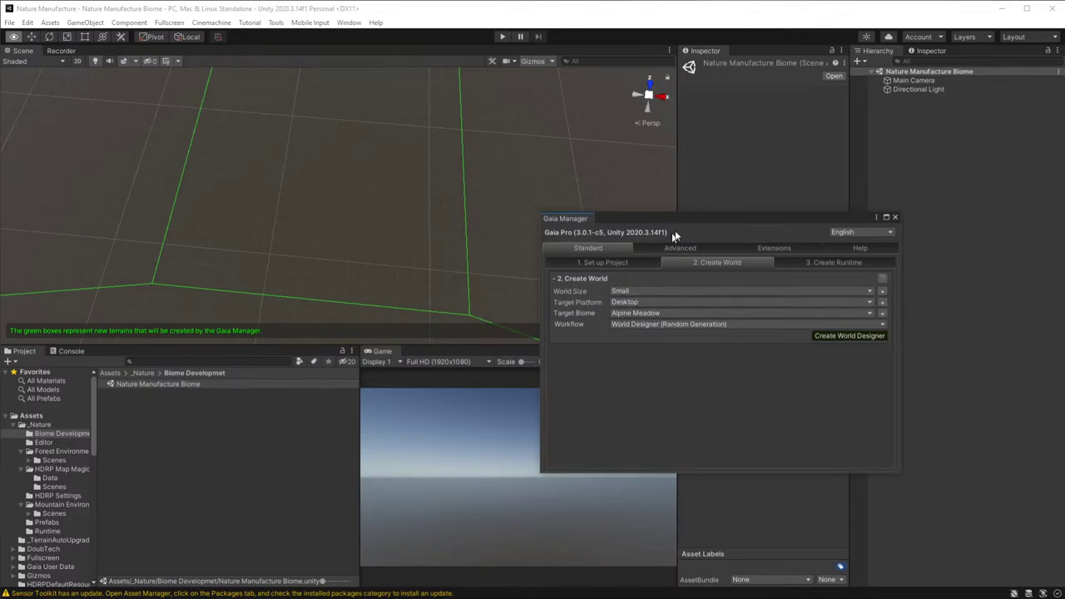
- Create a World Designer with a Custom target biome and accept default HDRP lighting
{"action": "left_click_drag", "start_coordinate": [700, 223], "coordinate": [627, 205]}
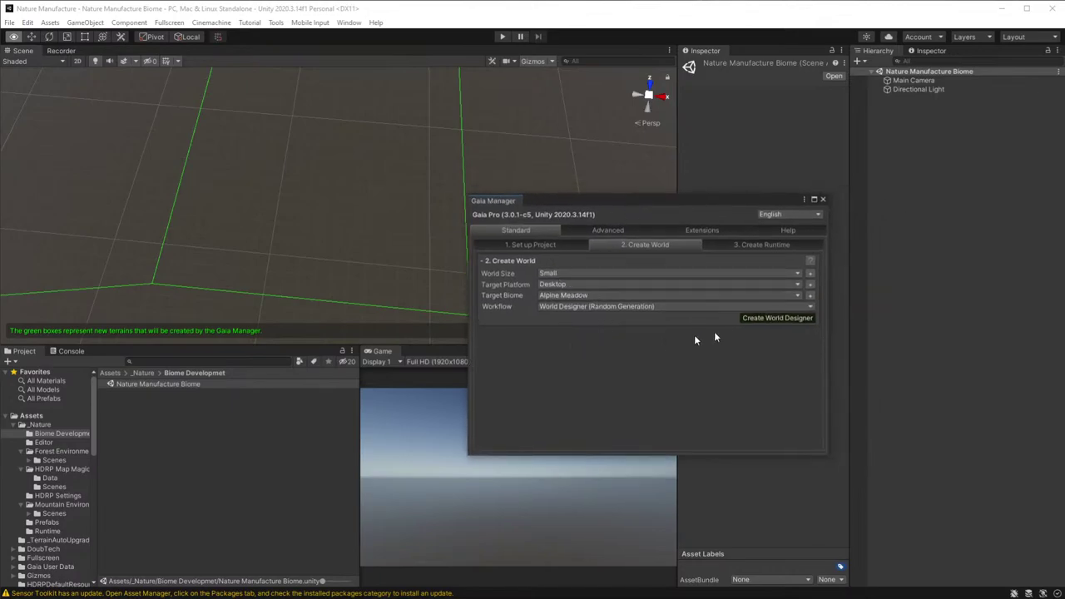
{"action": "left_click", "coordinate": [632, 296]}
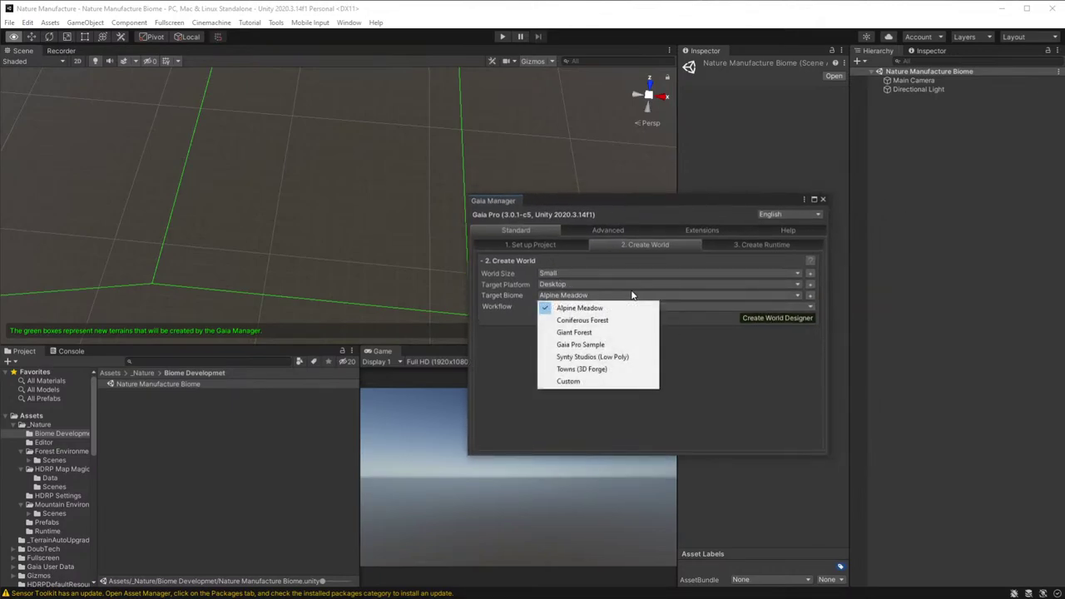
{"action": "left_click", "coordinate": [604, 384]}
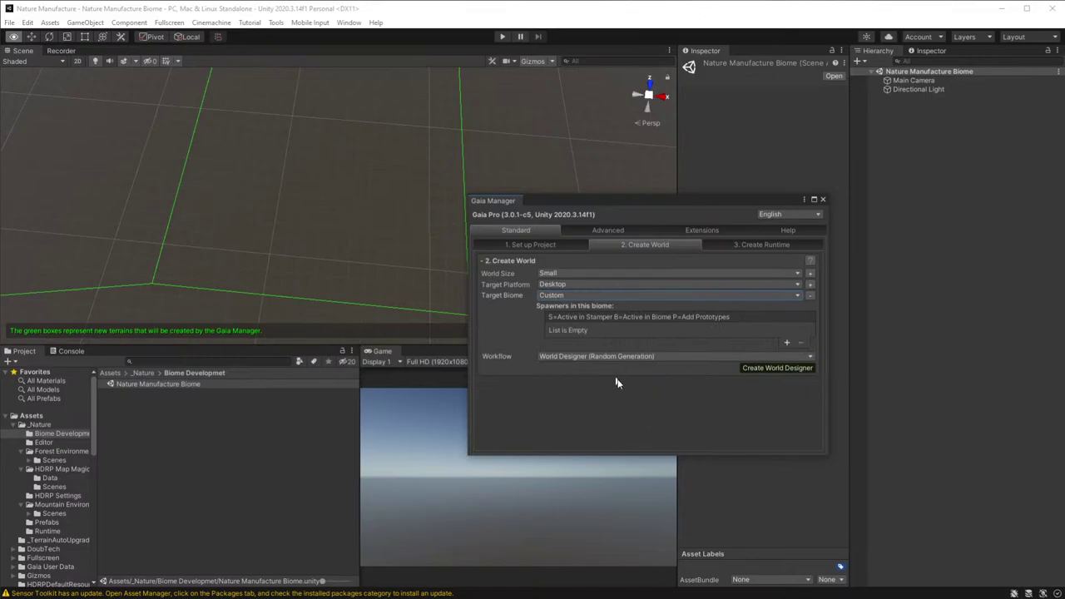
{"action": "left_click", "coordinate": [765, 369]}
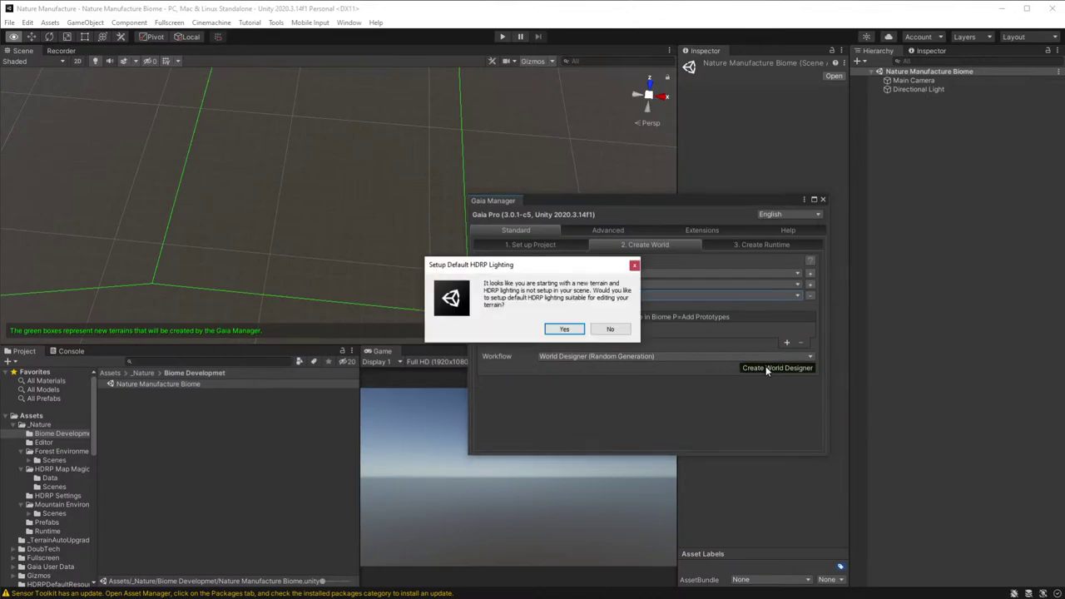
{"action": "left_click", "coordinate": [569, 329]}
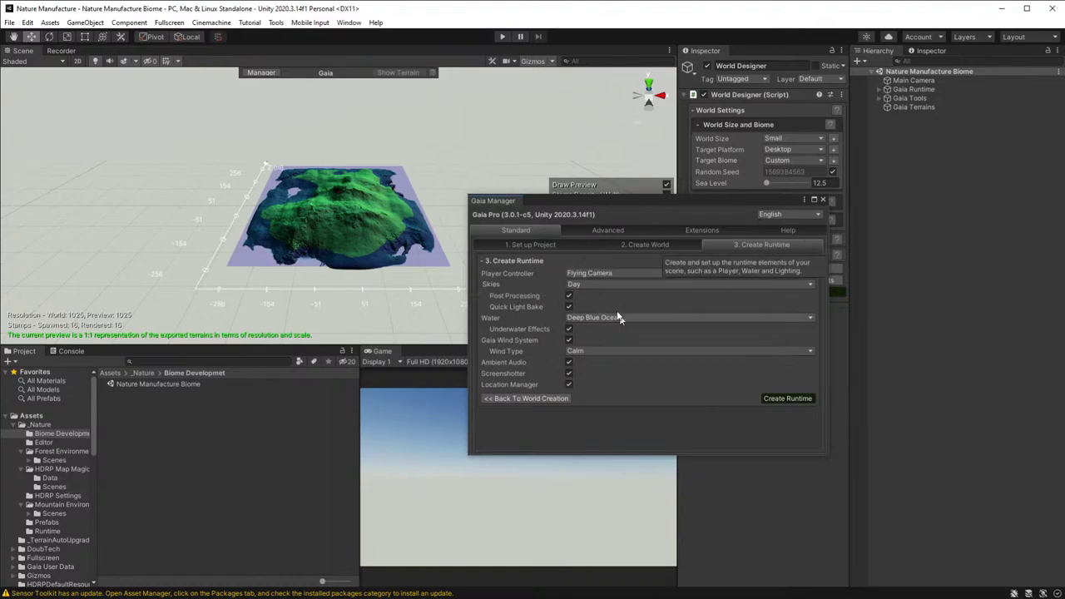
- Set the runtime Player Controller to None and close Gaia Manager
{"action": "left_click", "coordinate": [569, 275]}
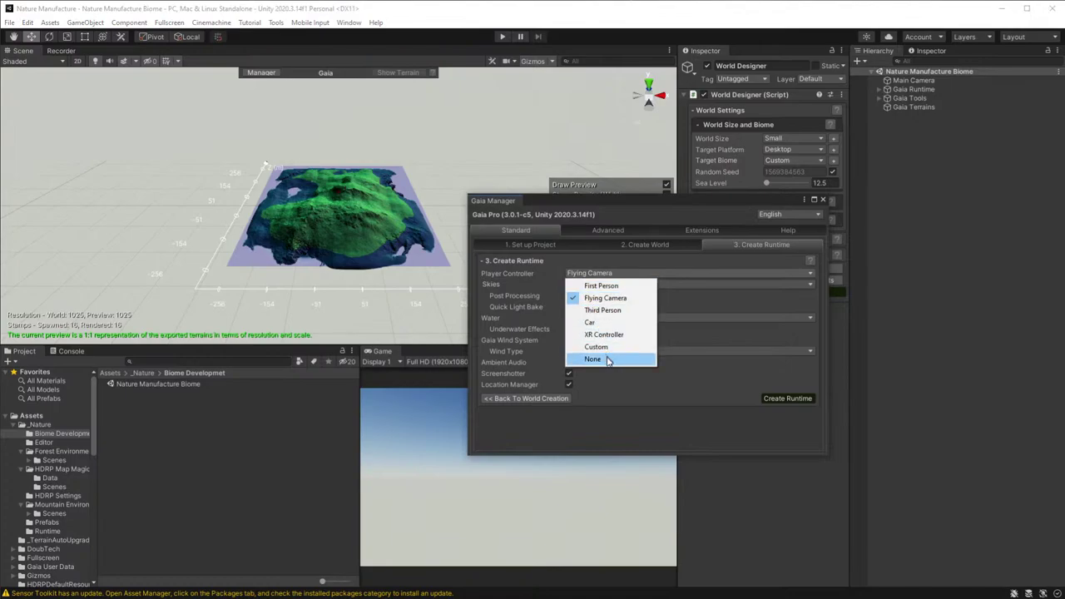
{"action": "left_click", "coordinate": [608, 359]}
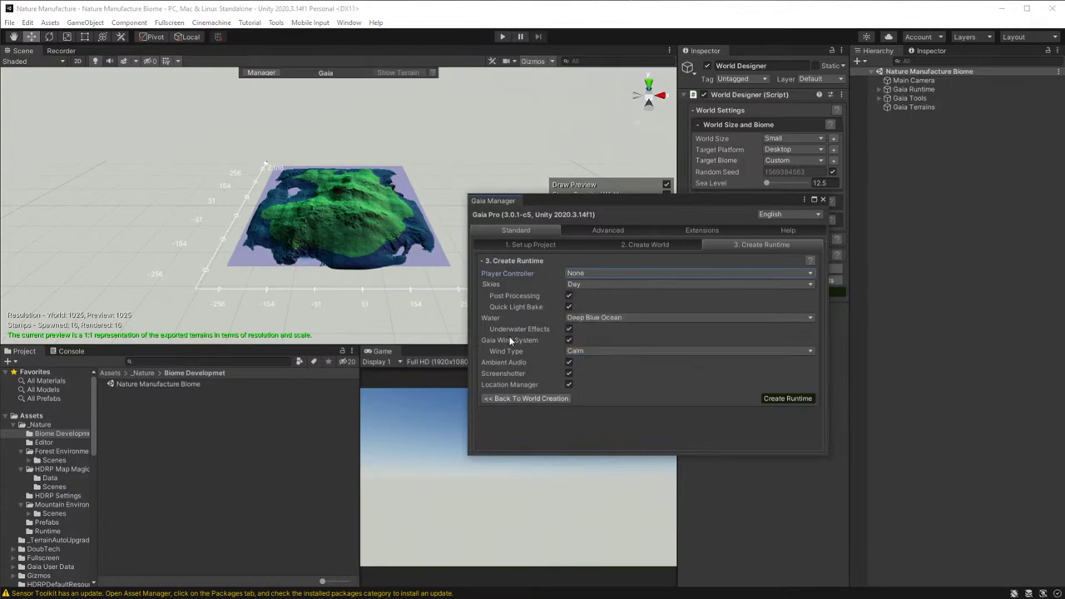
{"action": "left_click", "coordinate": [824, 200]}
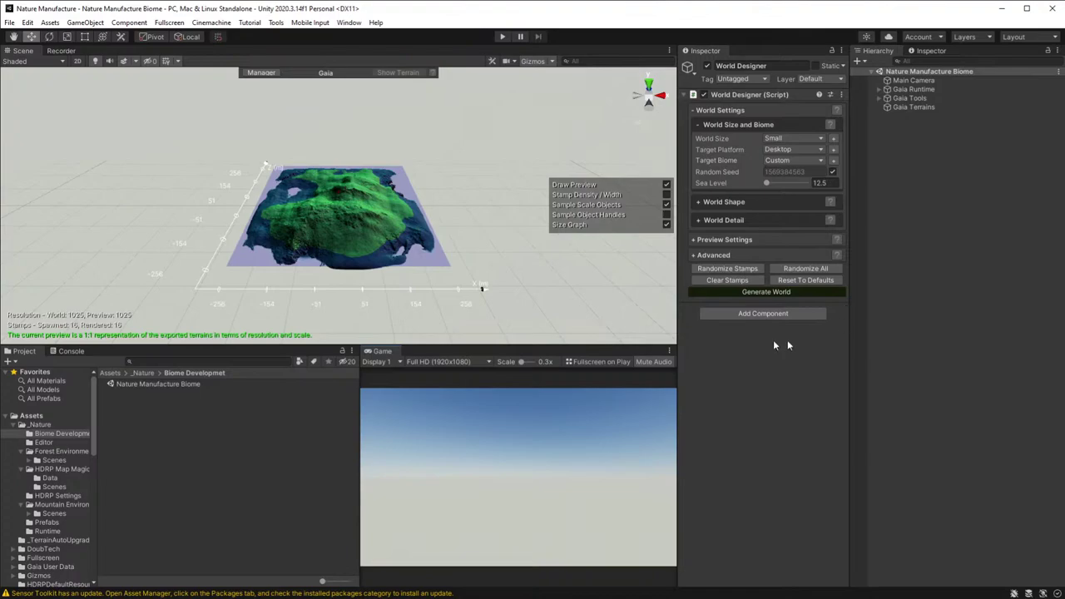
- Expand the Preview, World Shape and World Detail settings and set Noise Style to Ridge
{"action": "left_click", "coordinate": [699, 241]}
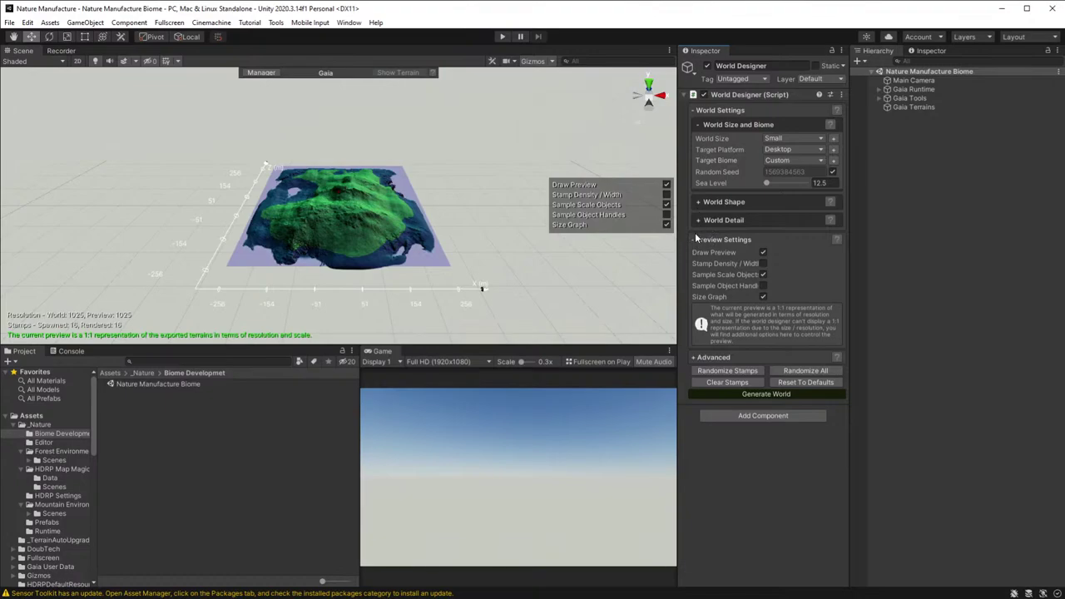
{"action": "left_click", "coordinate": [699, 202]}
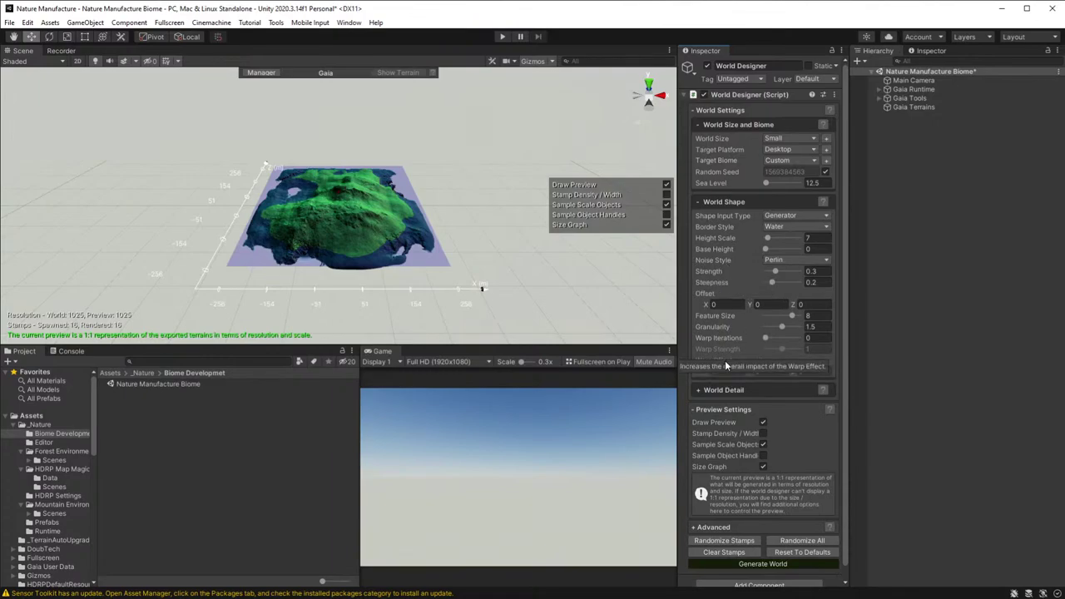
{"action": "left_click", "coordinate": [701, 204]}
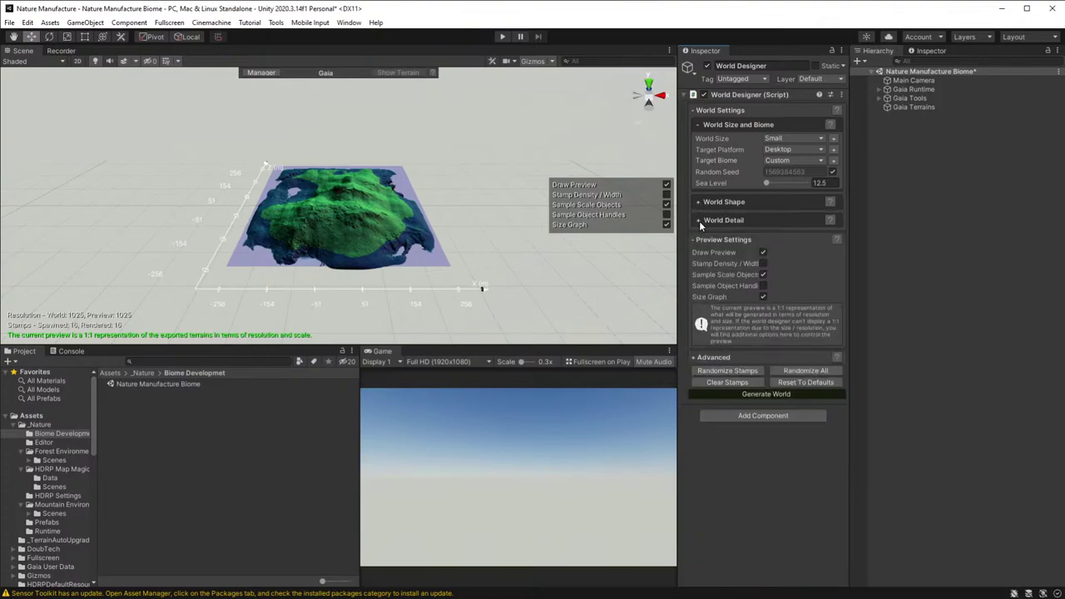
{"action": "left_click", "coordinate": [701, 221]}
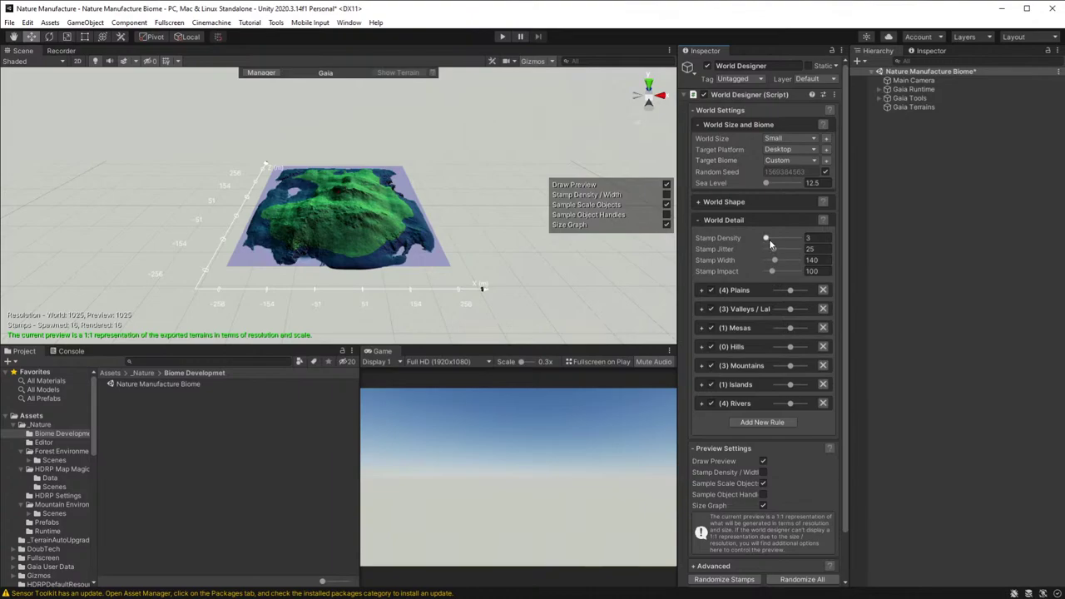
{"action": "left_click", "coordinate": [699, 203]}
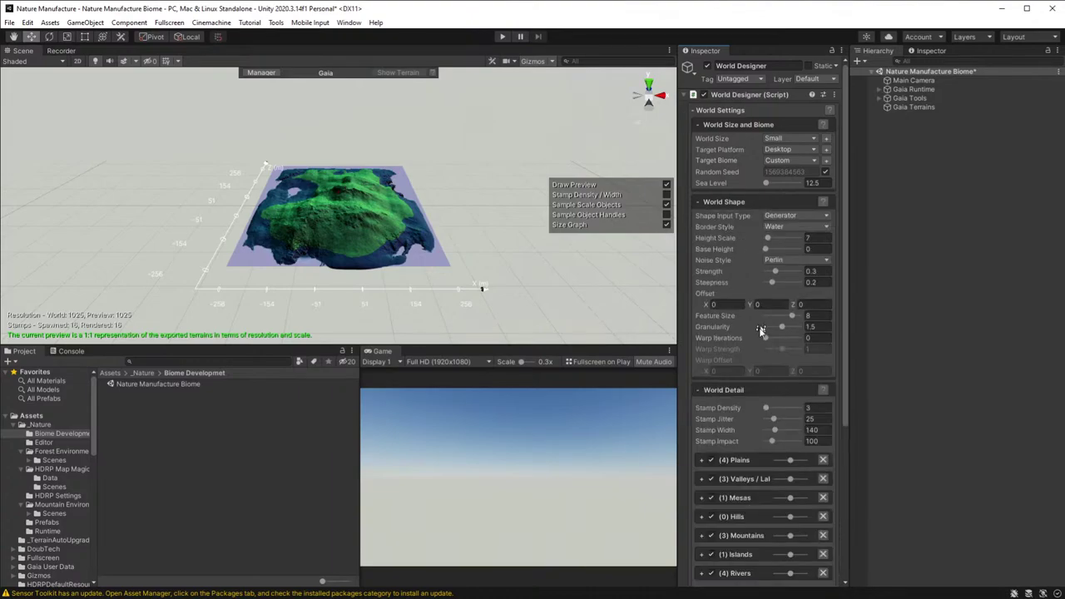
{"action": "left_click", "coordinate": [791, 259]}
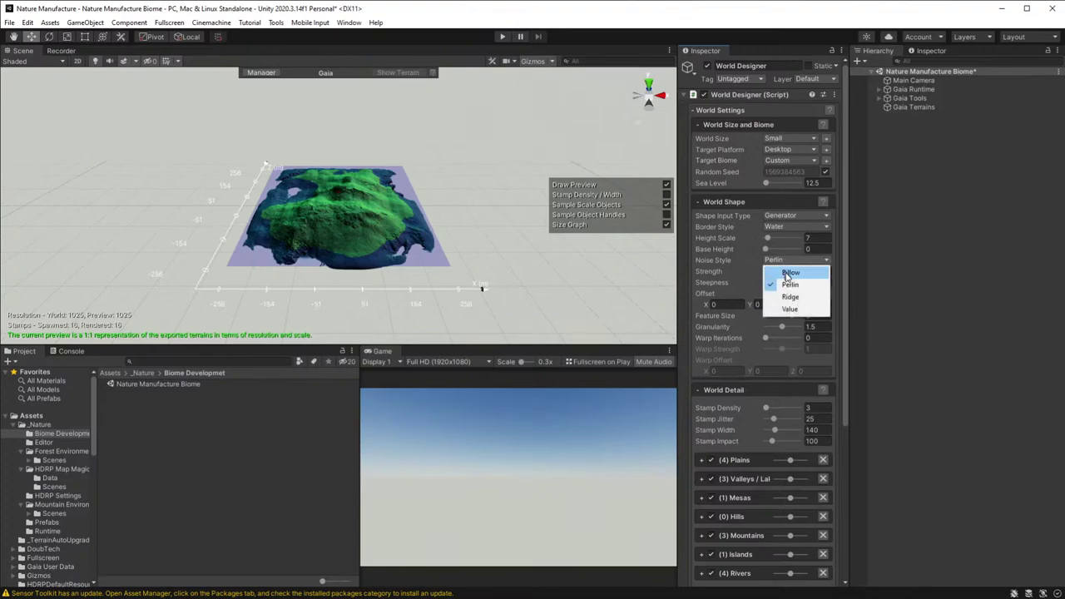
{"action": "left_click", "coordinate": [796, 304]}
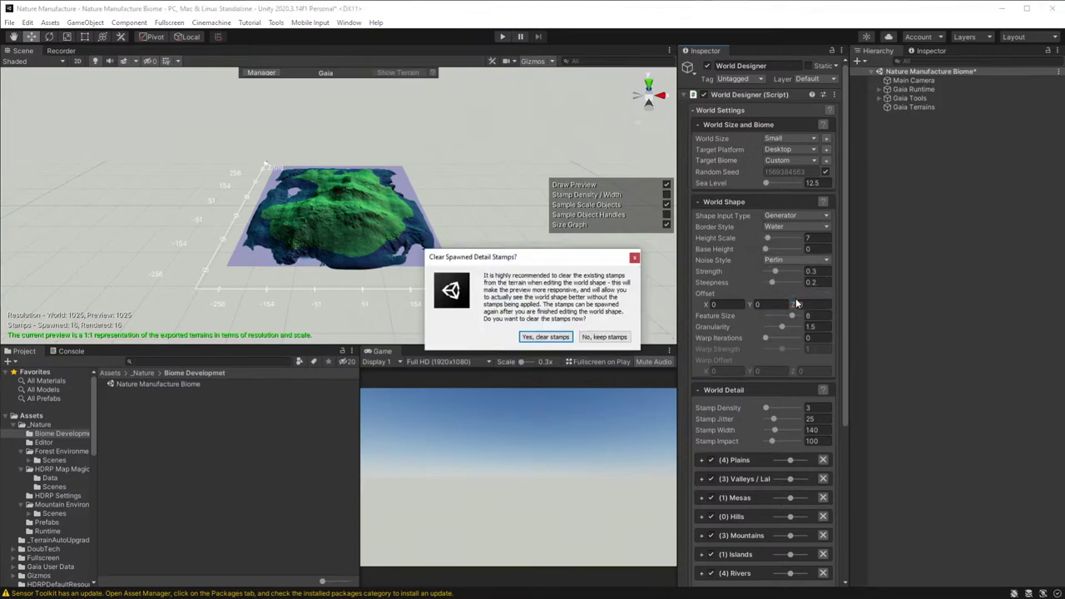
- Clear the spawned detail stamps and set Height Scale to 8, keeping Water as border style
{"action": "left_click", "coordinate": [546, 337]}
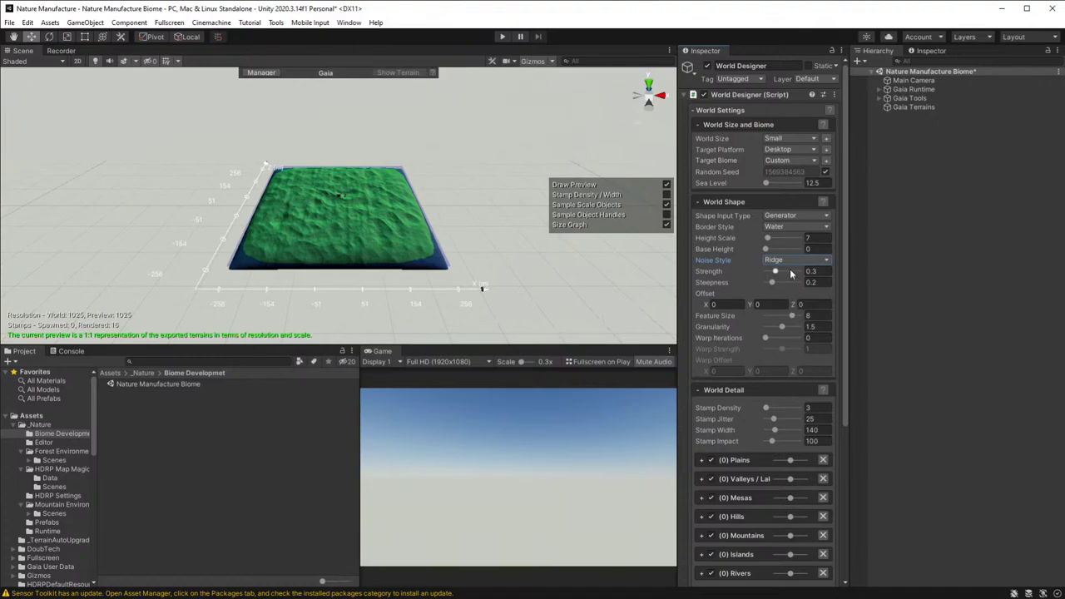
{"action": "left_click", "coordinate": [771, 237]}
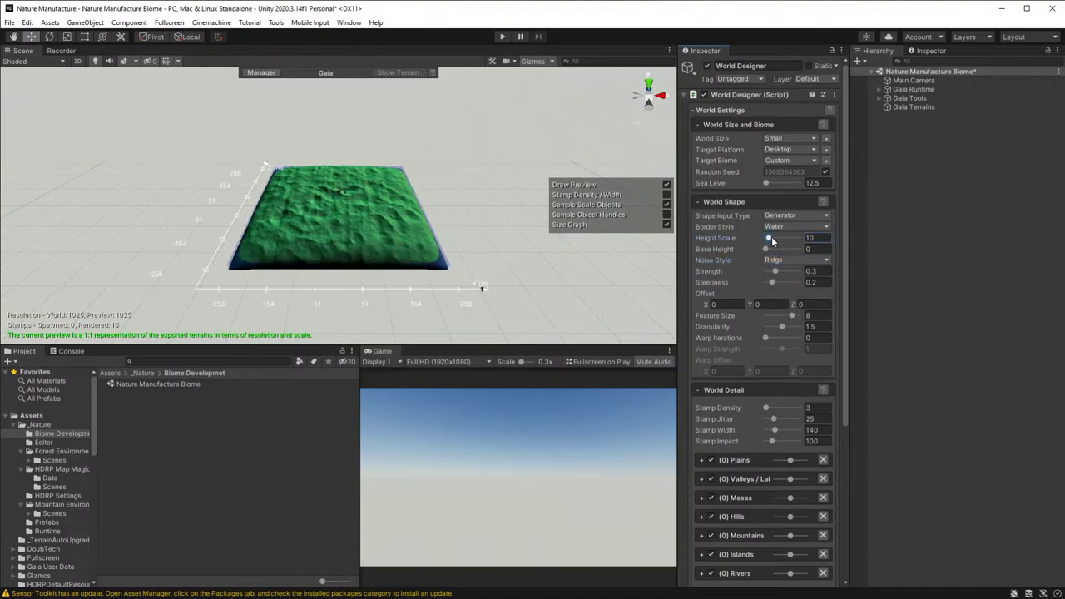
{"action": "left_click", "coordinate": [777, 227]}
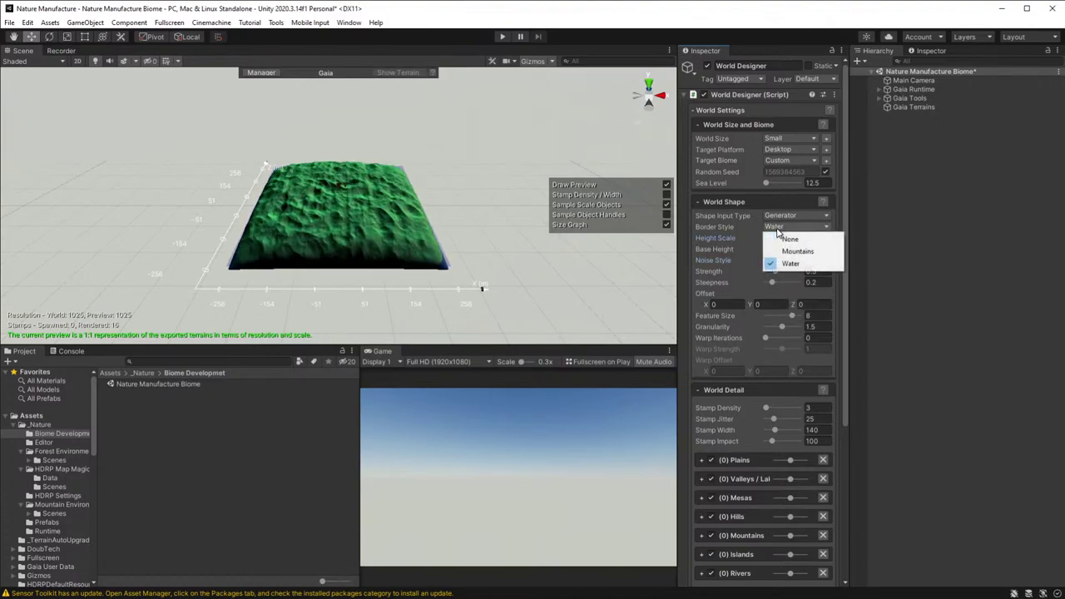
{"action": "left_click", "coordinate": [778, 231]}
{"action": "left_click_drag", "start_coordinate": [770, 239], "coordinate": [768, 238]}
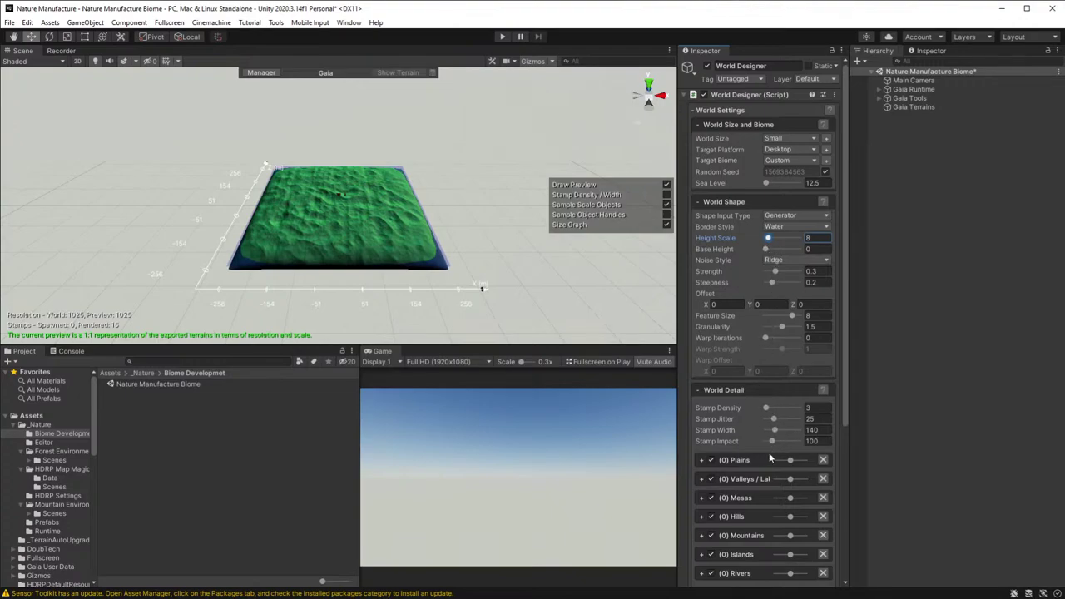
- Rebalance the rule weights: raise Rivers slightly, lower Mountains and Mesas
{"action": "scroll", "coordinate": [772, 459], "scroll_direction": "down", "scroll_amount": 3}
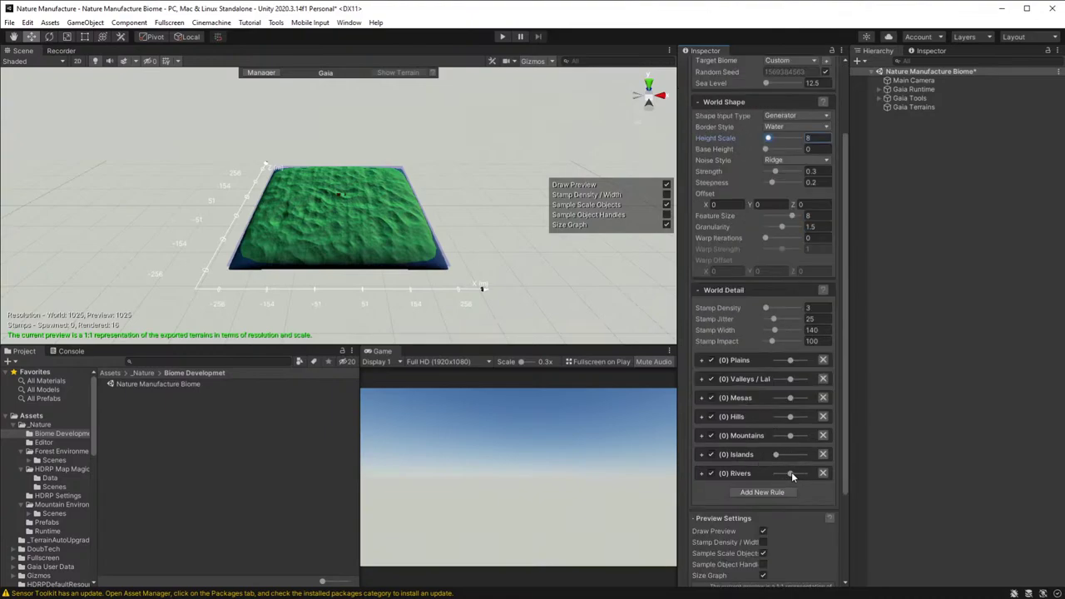
{"action": "left_click_drag", "start_coordinate": [791, 472], "coordinate": [796, 472]}
{"action": "left_click_drag", "start_coordinate": [791, 435], "coordinate": [785, 435]}
{"action": "left_click_drag", "start_coordinate": [789, 398], "coordinate": [793, 363]}
{"action": "scroll", "coordinate": [777, 498], "scroll_direction": "down", "scroll_amount": 3}
{"action": "scroll", "coordinate": [805, 488], "scroll_direction": "down", "scroll_amount": 1}
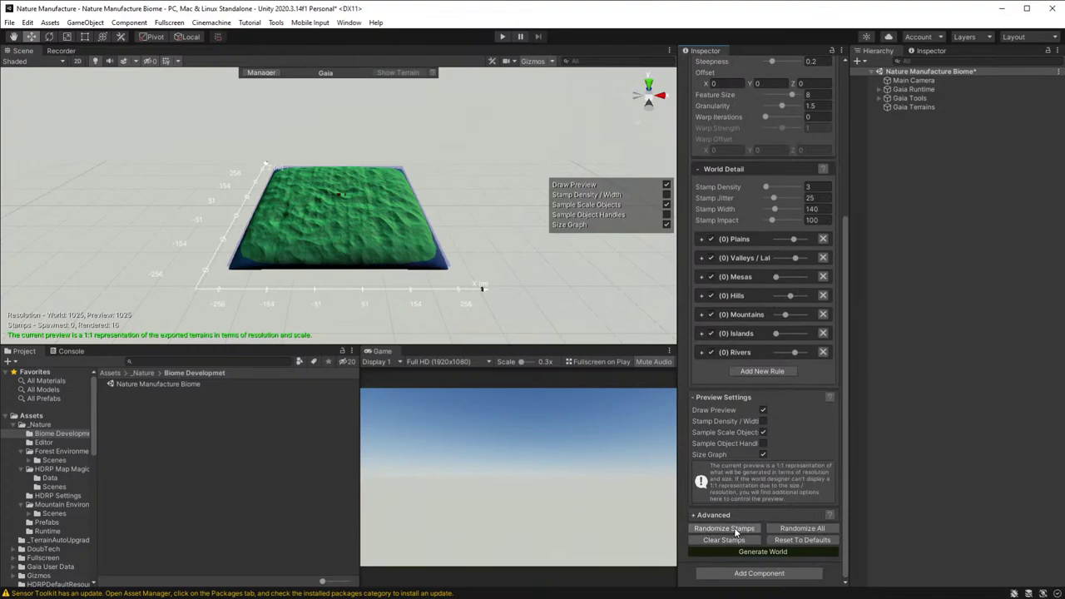
- Reroll the stamps three times, raising the Plains weight, until a mountainous island appears, then Generate World
{"action": "left_click", "coordinate": [743, 527]}
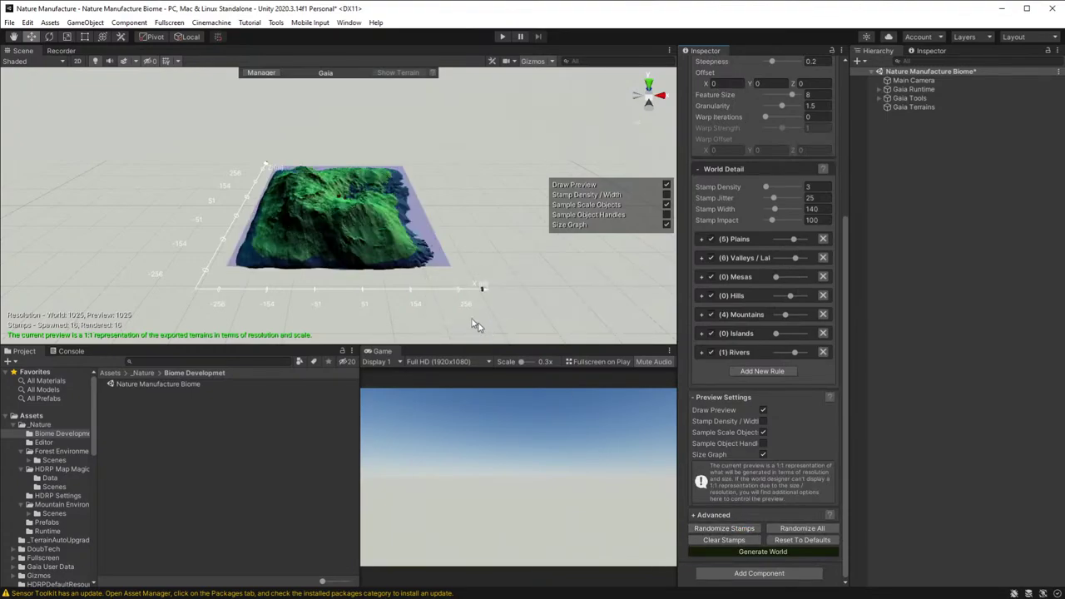
{"action": "left_click_drag", "start_coordinate": [483, 295], "coordinate": [493, 364], "text": "alt"}
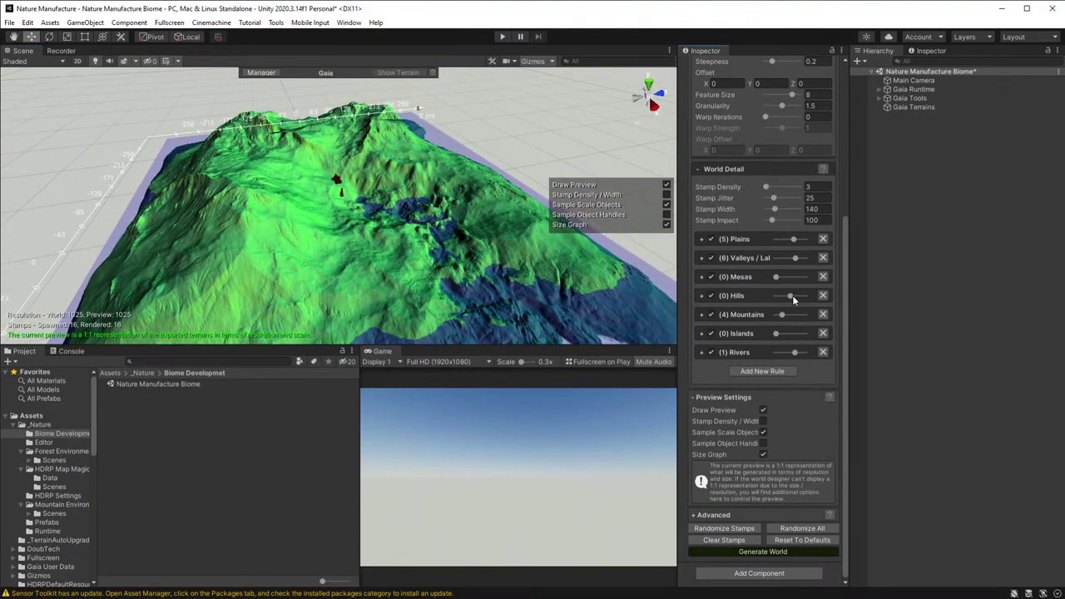
{"action": "left_click", "coordinate": [748, 528]}
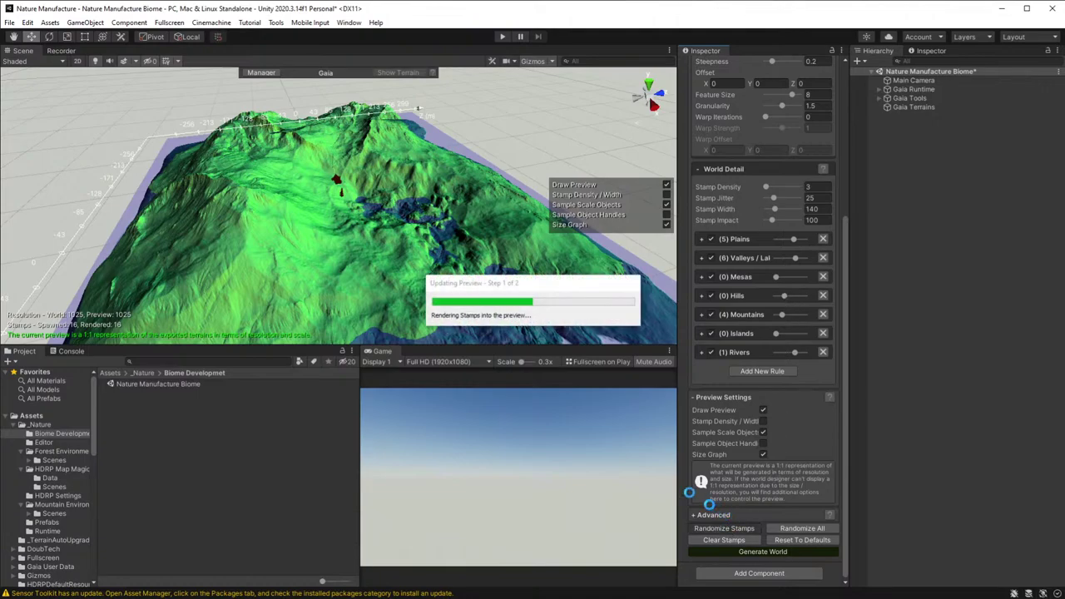
{"action": "left_click_drag", "start_coordinate": [441, 238], "coordinate": [185, 302], "text": "alt"}
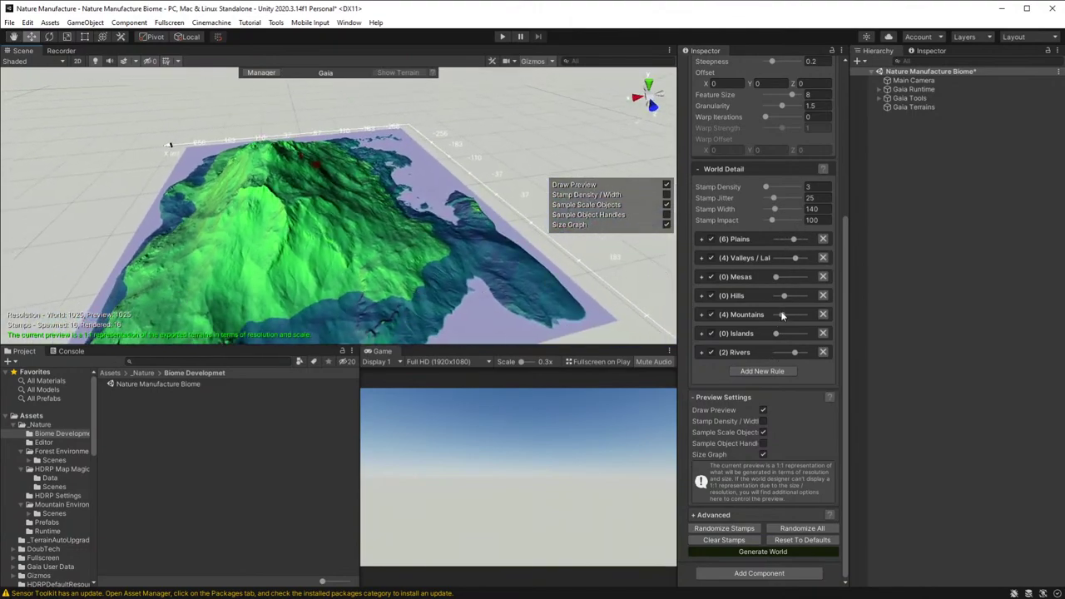
{"action": "left_click_drag", "start_coordinate": [793, 239], "coordinate": [801, 240]}
{"action": "left_click", "coordinate": [745, 527]}
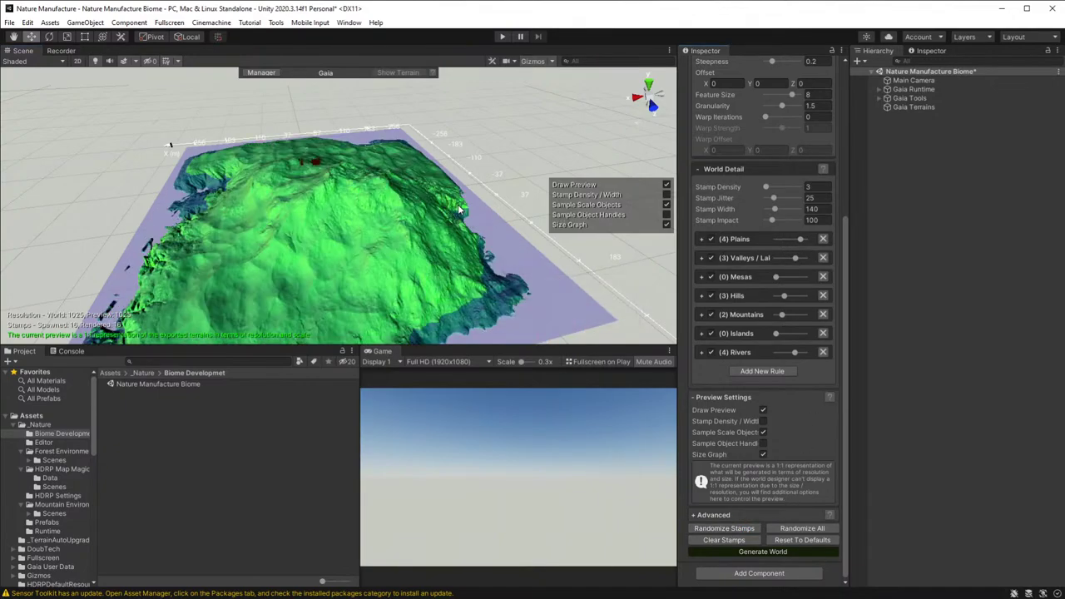
{"action": "left_click_drag", "start_coordinate": [483, 241], "coordinate": [461, 231], "text": "alt"}
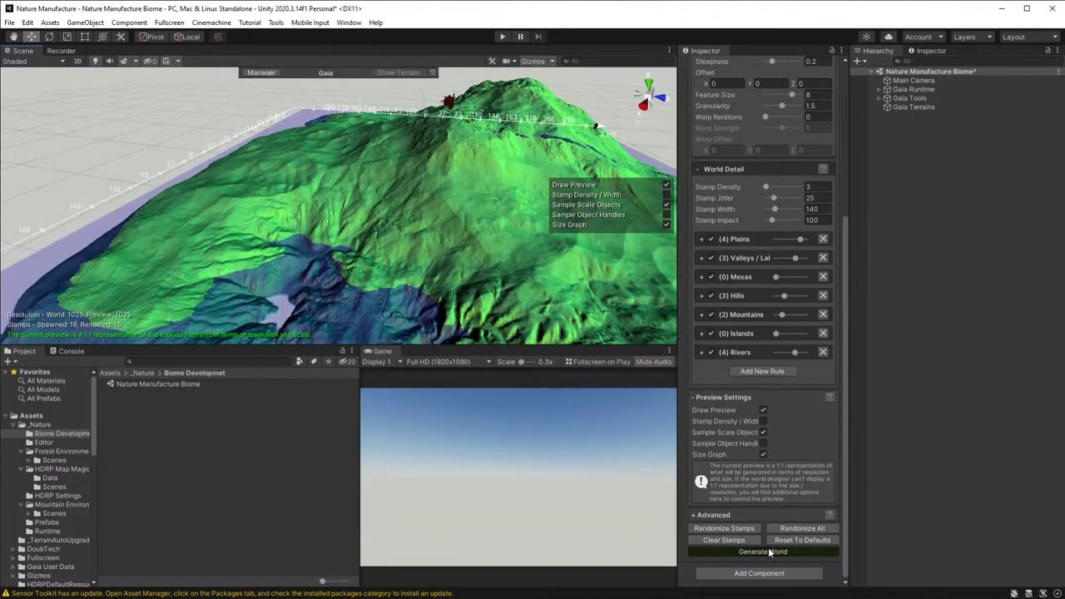
{"action": "left_click", "coordinate": [752, 553]}
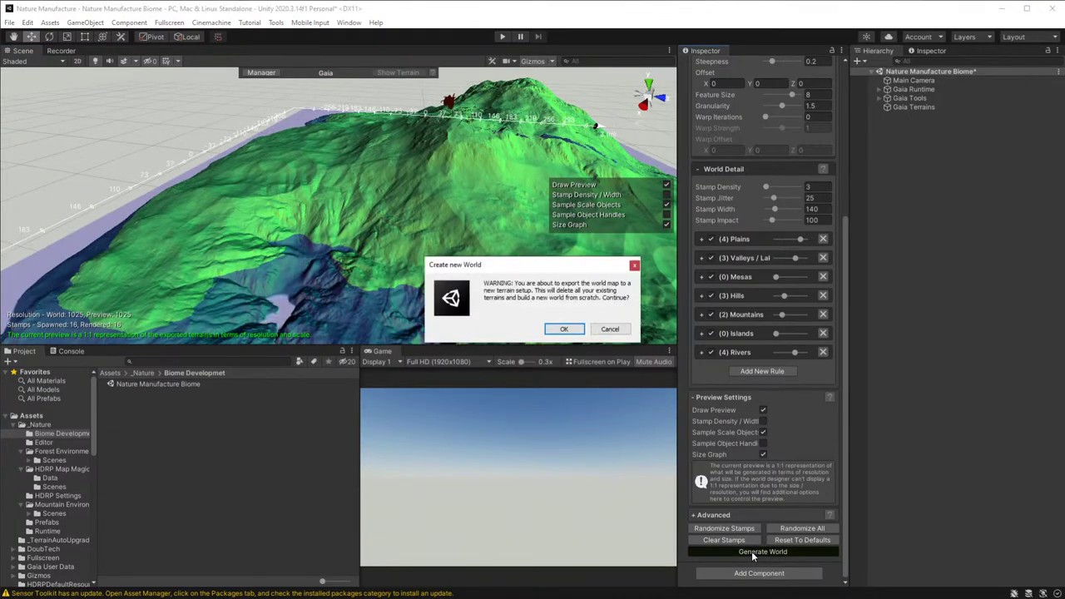
- Confirm the Create new World dialog to export the island into Gaia Terrains
{"action": "left_click", "coordinate": [568, 328]}
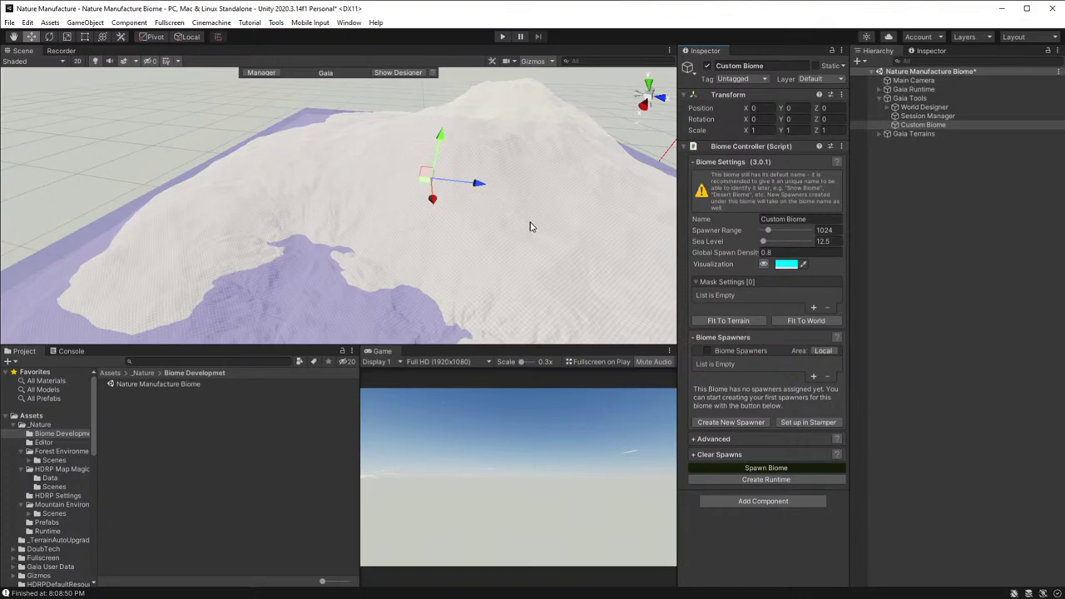
{"action": "left_click_drag", "start_coordinate": [556, 268], "coordinate": [565, 214], "text": "alt"}
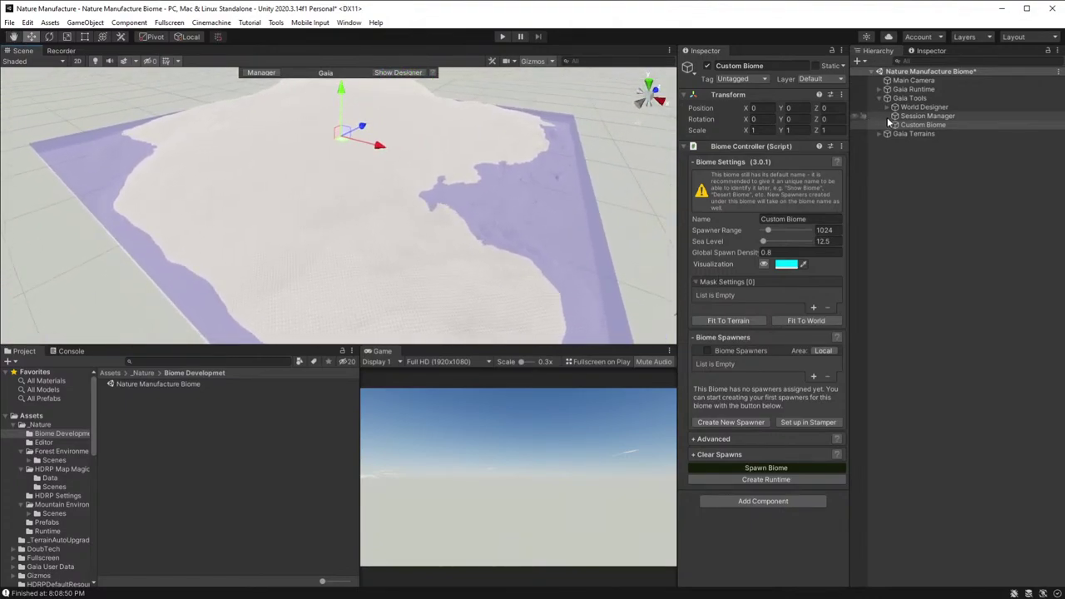
{"action": "left_click", "coordinate": [922, 107]}
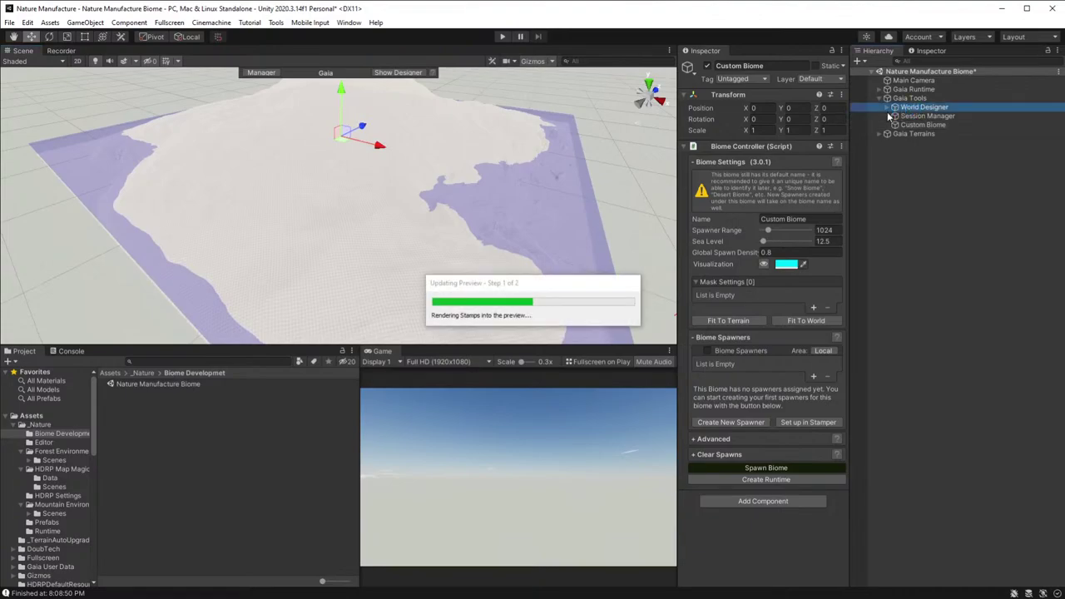
{"action": "left_click_drag", "start_coordinate": [480, 273], "coordinate": [554, 298], "text": "alt"}
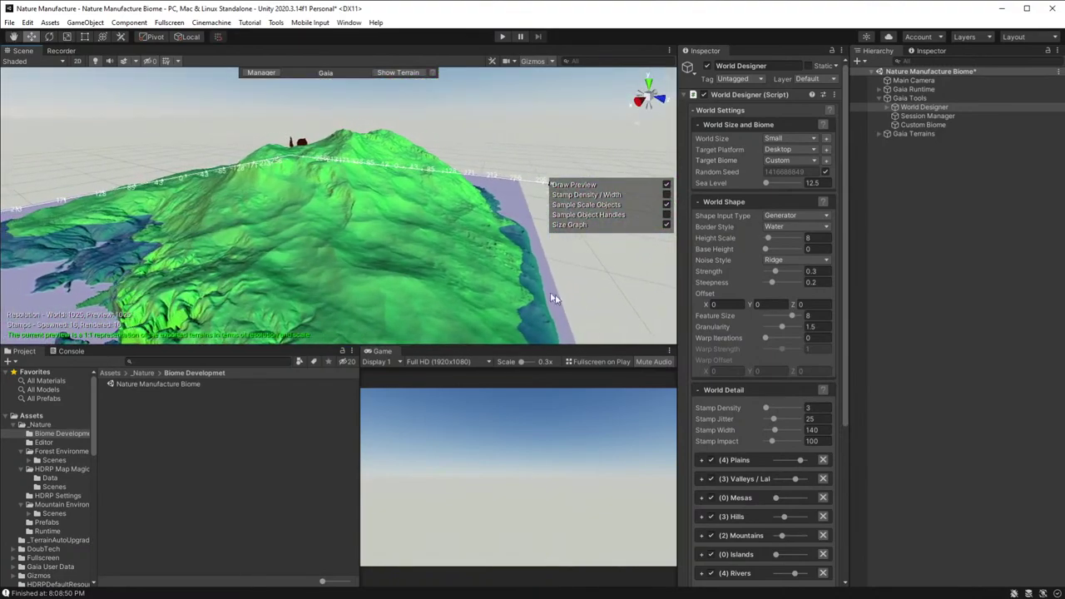
{"action": "left_click", "coordinate": [917, 123]}
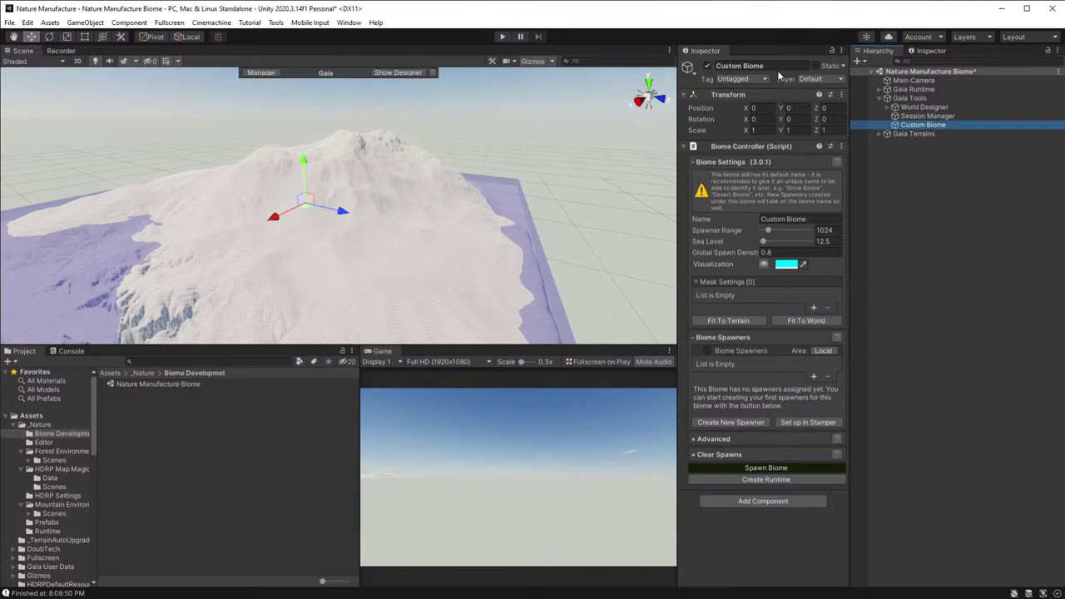
- Name the biome object 'Nature Manufacture' in the Inspector and view the island
{"action": "left_click", "coordinate": [738, 65]}
{"action": "type", "text": "Nature Manufacture"}
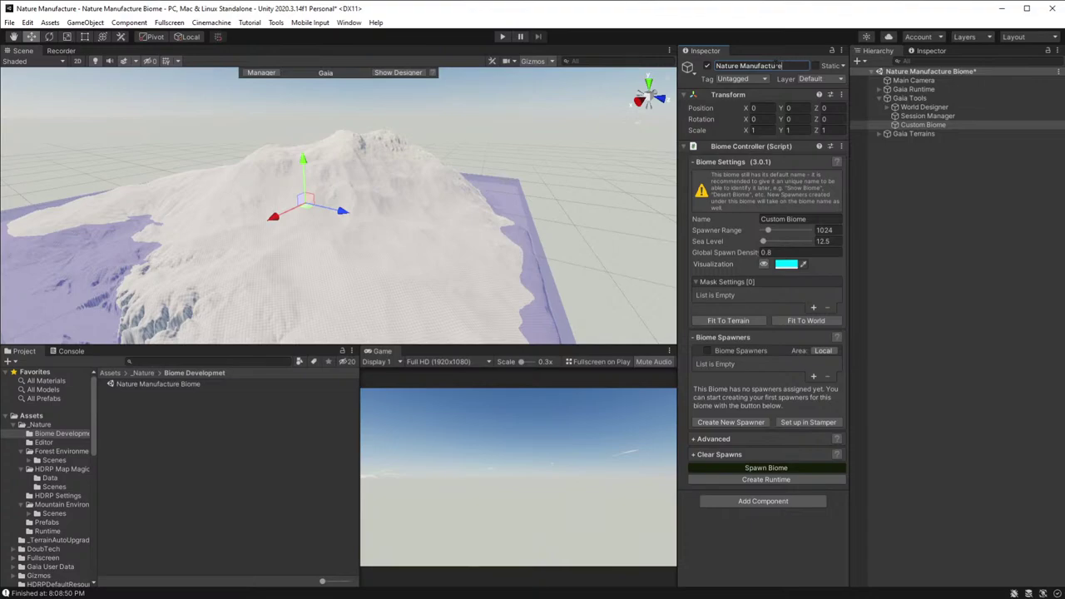
{"action": "key", "text": "Return"}
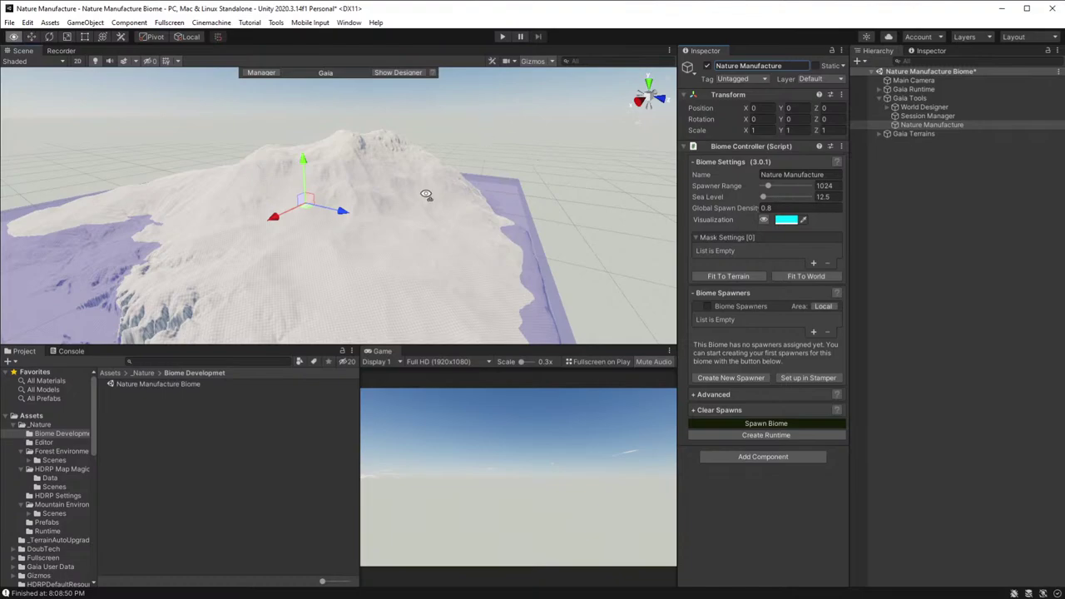
{"action": "left_click_drag", "start_coordinate": [425, 194], "coordinate": [622, 192], "text": "alt"}
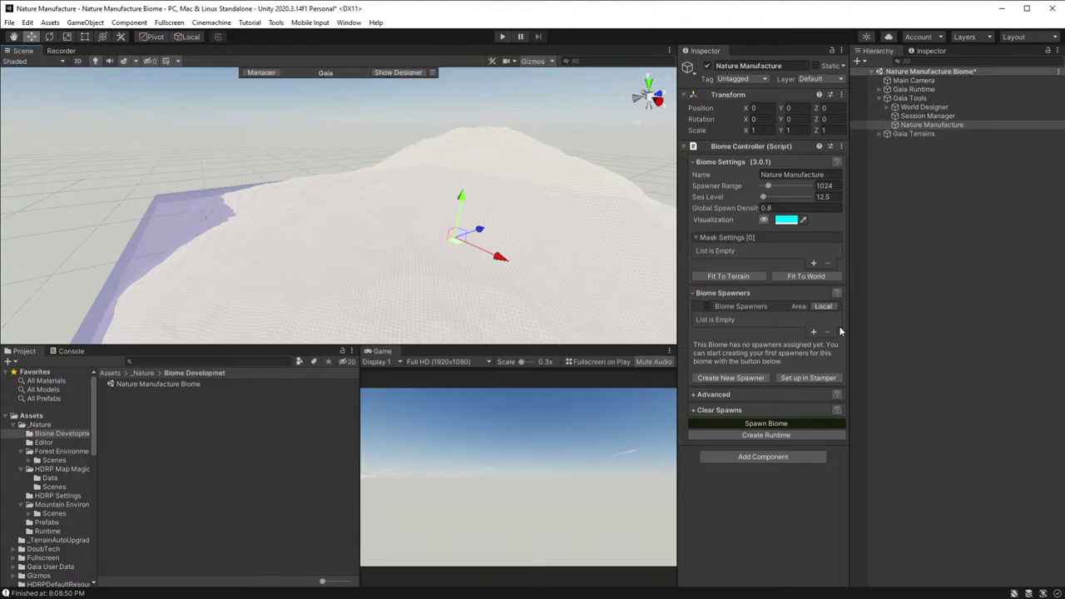
- Widen the Inspector and add a Nature Manufacture-New Spawner under the biome
{"action": "left_click_drag", "start_coordinate": [847, 328], "coordinate": [913, 329]}
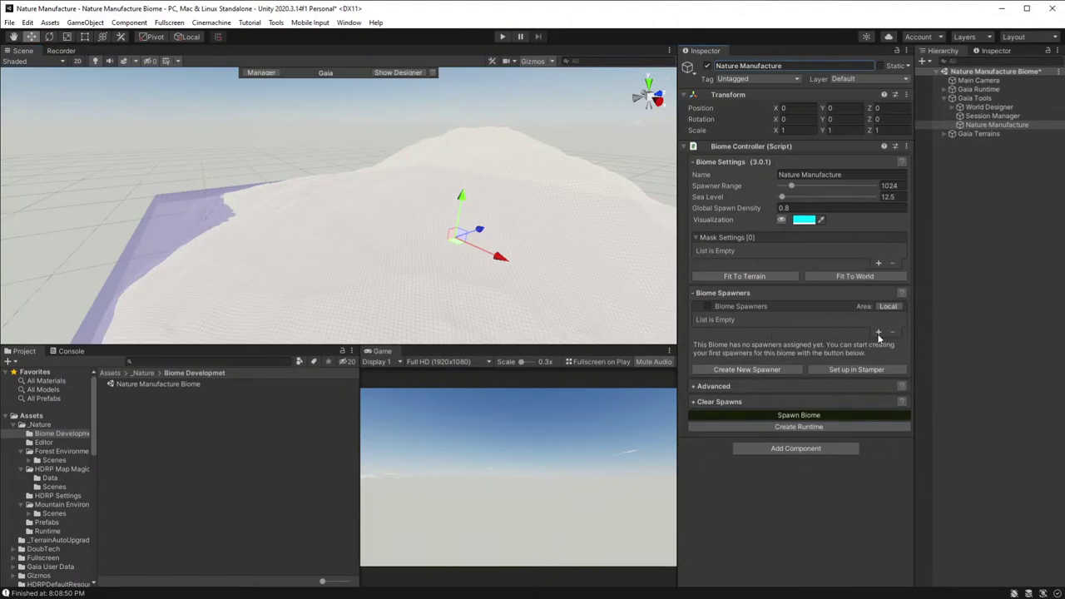
{"action": "left_click", "coordinate": [878, 333]}
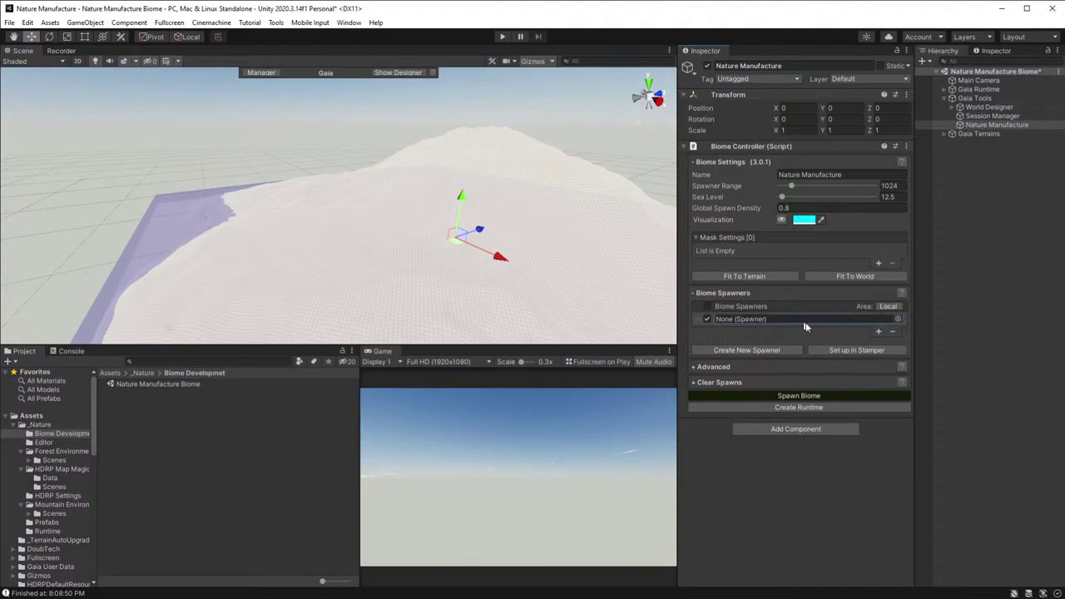
{"action": "left_click", "coordinate": [892, 332]}
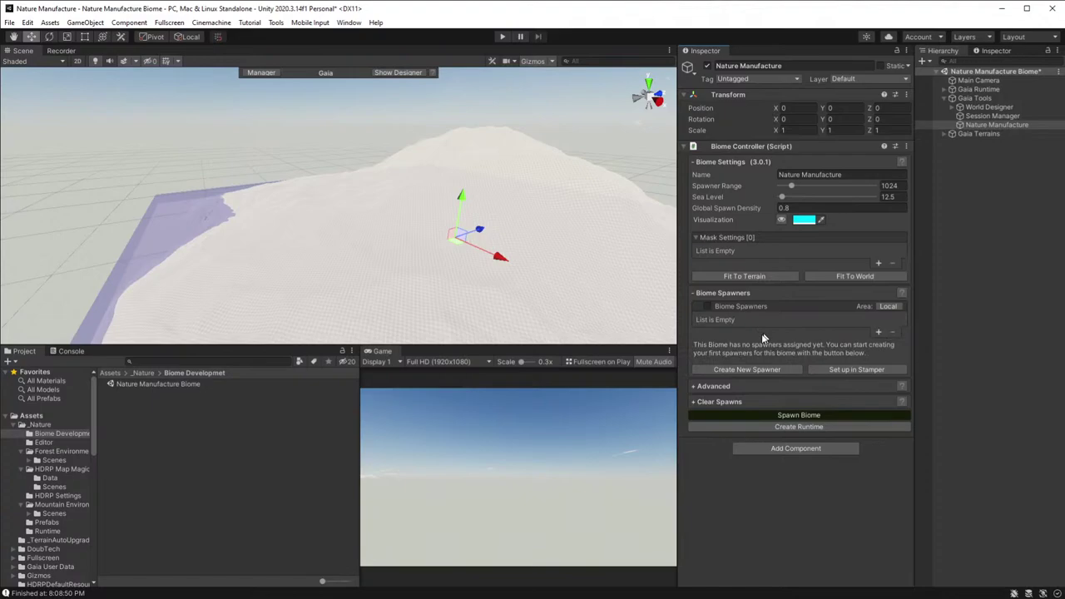
{"action": "left_click", "coordinate": [734, 370]}
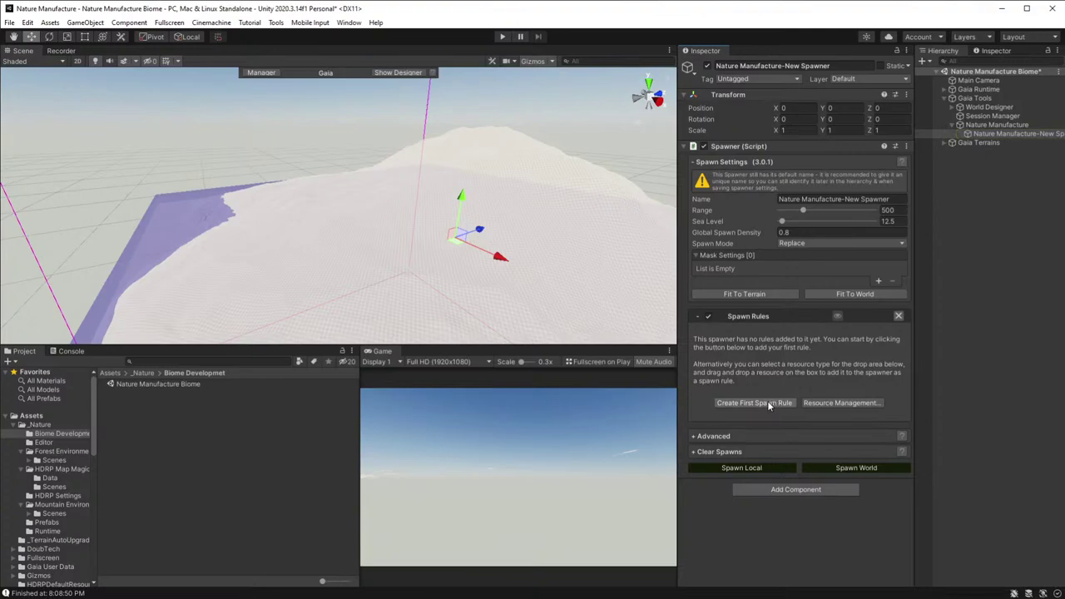
- Add the spawner's first spawn rule and browse the Mountain and Meadow environment folders
{"action": "left_click", "coordinate": [773, 402]}
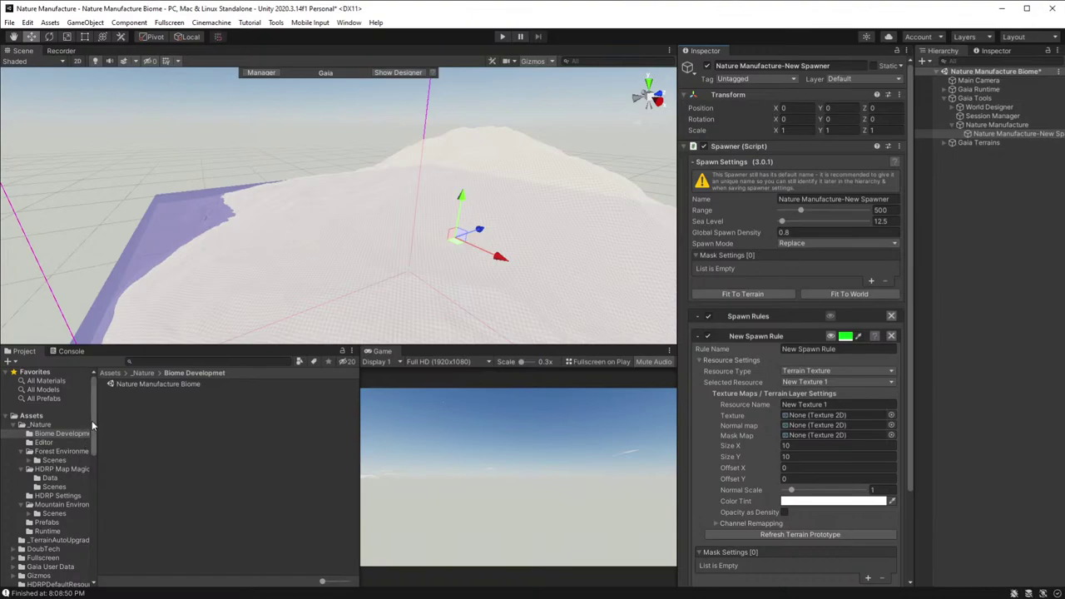
{"action": "left_click_drag", "start_coordinate": [92, 422], "coordinate": [92, 434]}
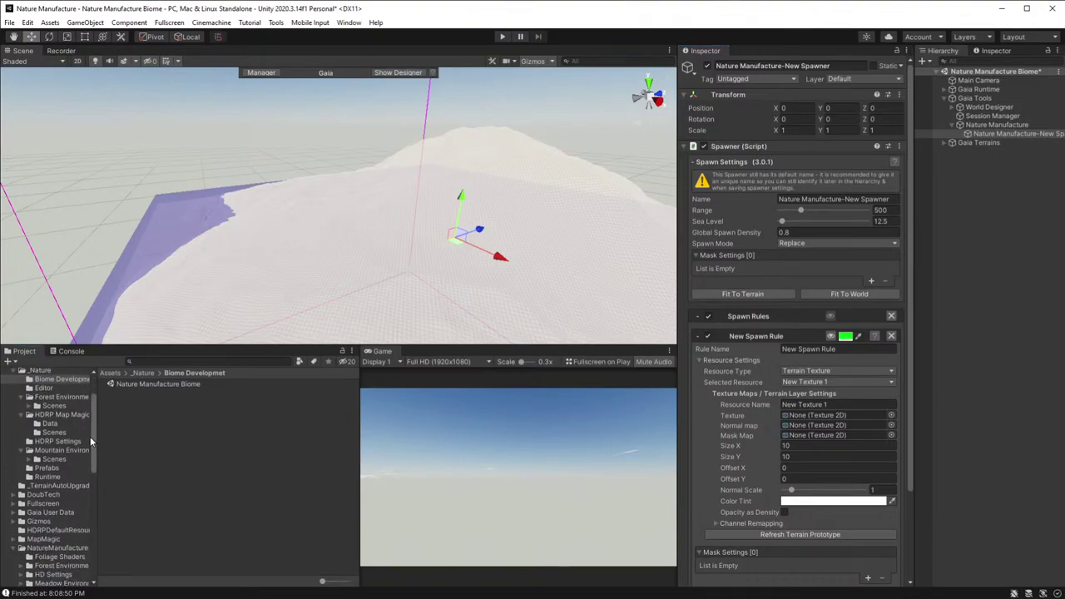
{"action": "left_click_drag", "start_coordinate": [92, 449], "coordinate": [101, 497]}
{"action": "scroll", "coordinate": [100, 500], "scroll_direction": "down", "scroll_amount": 3}
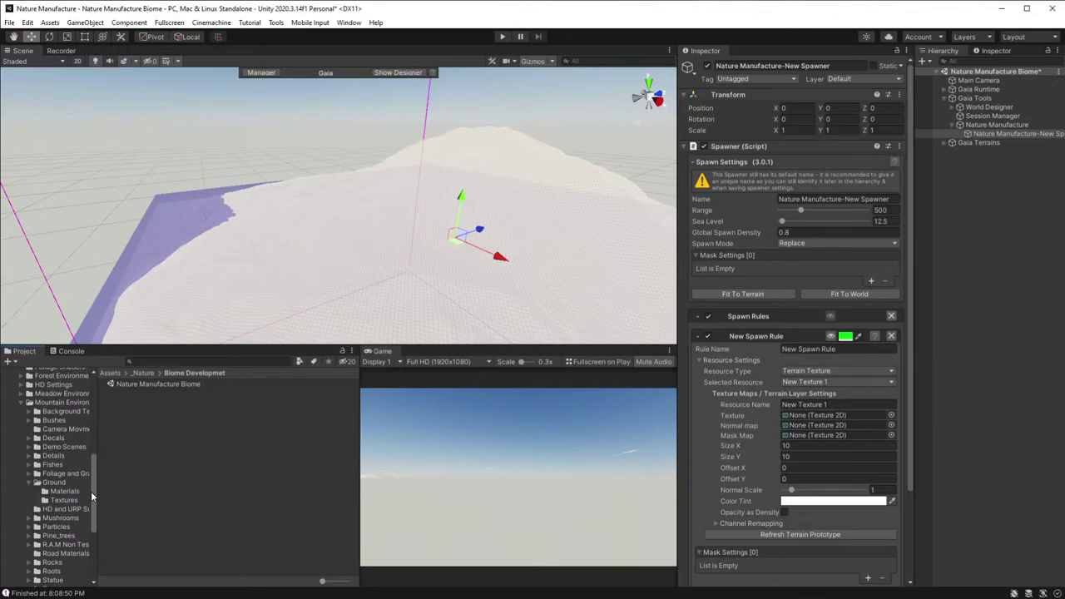
{"action": "left_click", "coordinate": [22, 403]}
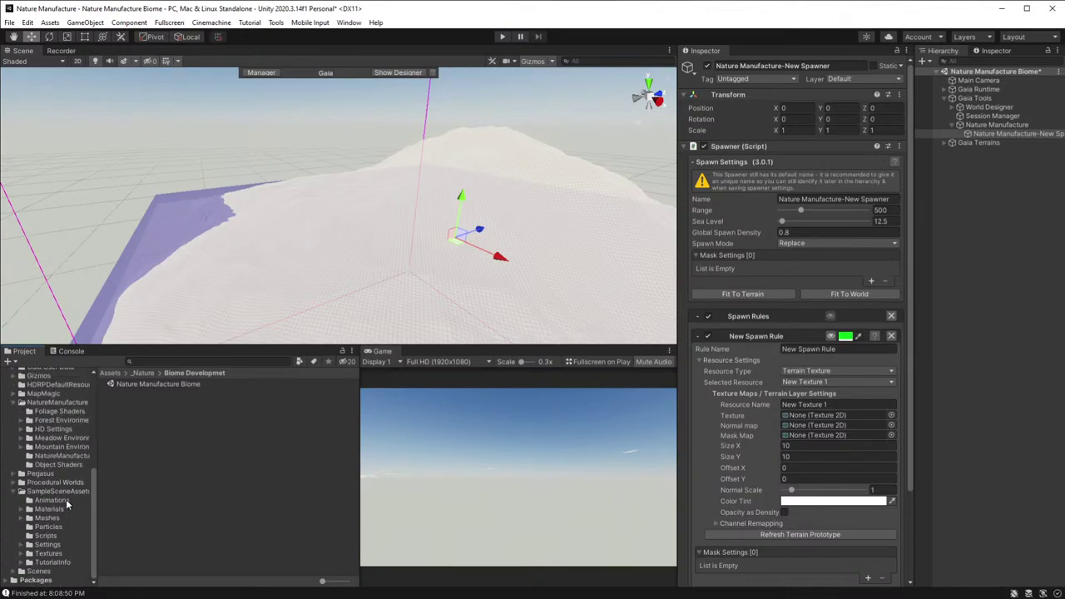
{"action": "left_click", "coordinate": [21, 438]}
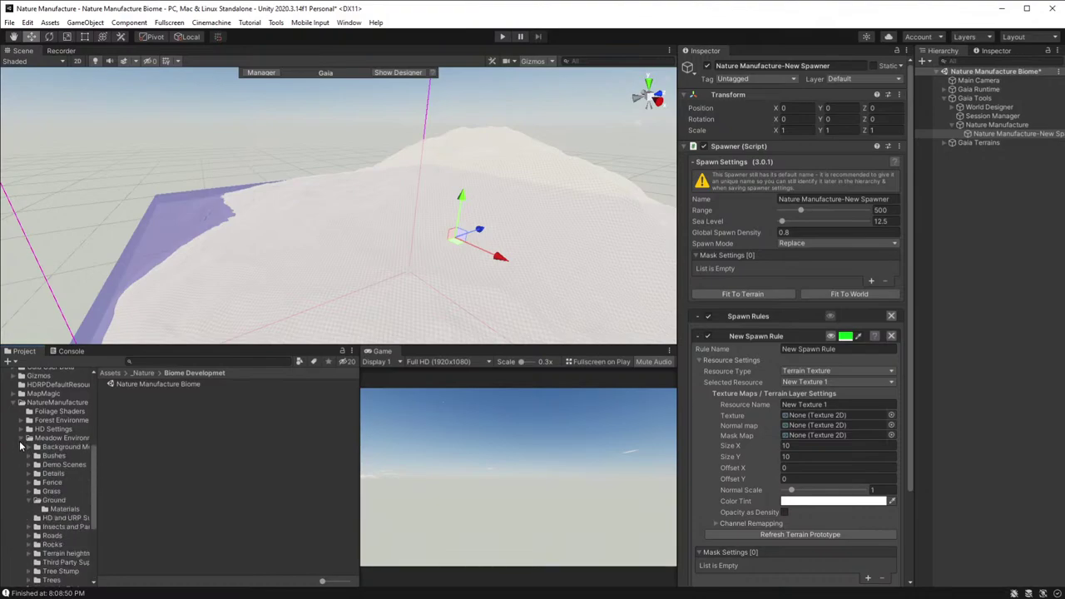
{"action": "left_click", "coordinate": [55, 501]}
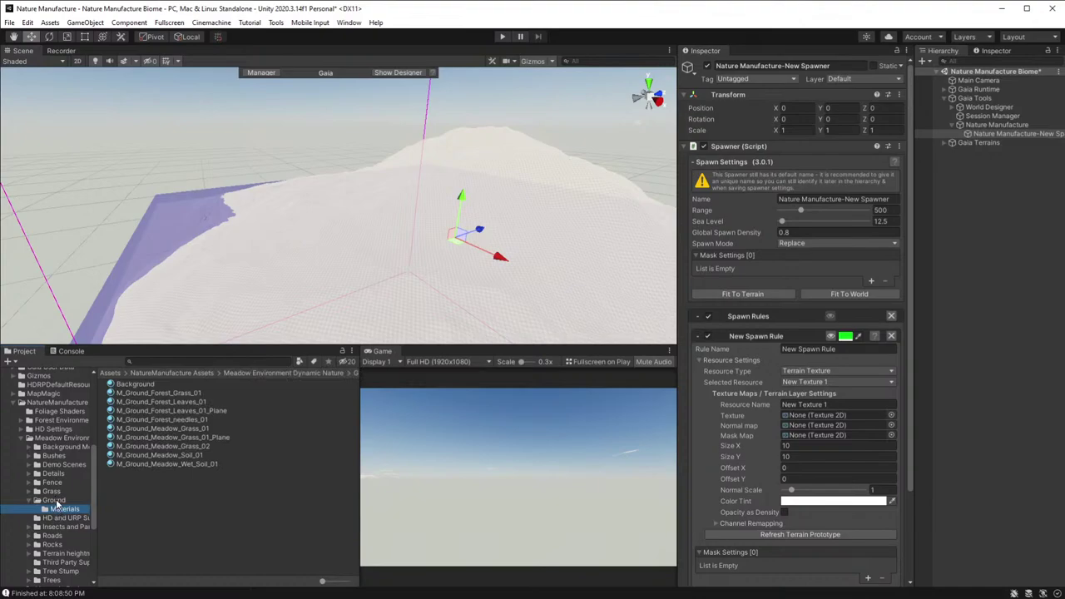
{"action": "scroll", "coordinate": [184, 428], "scroll_direction": "down", "scroll_amount": 2}
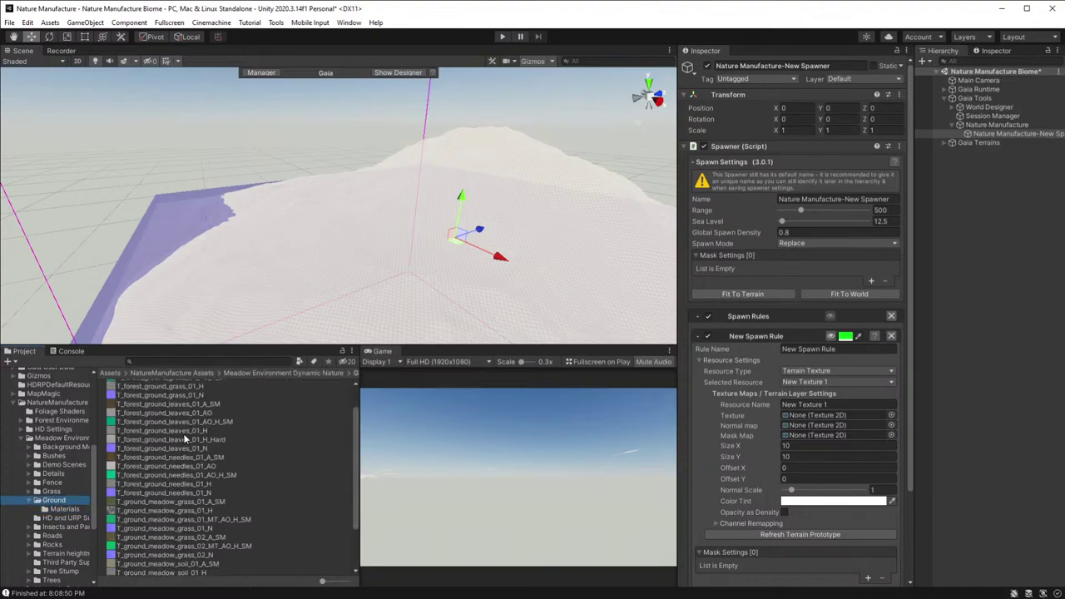
{"action": "scroll", "coordinate": [189, 450], "scroll_direction": "down", "scroll_amount": 1}
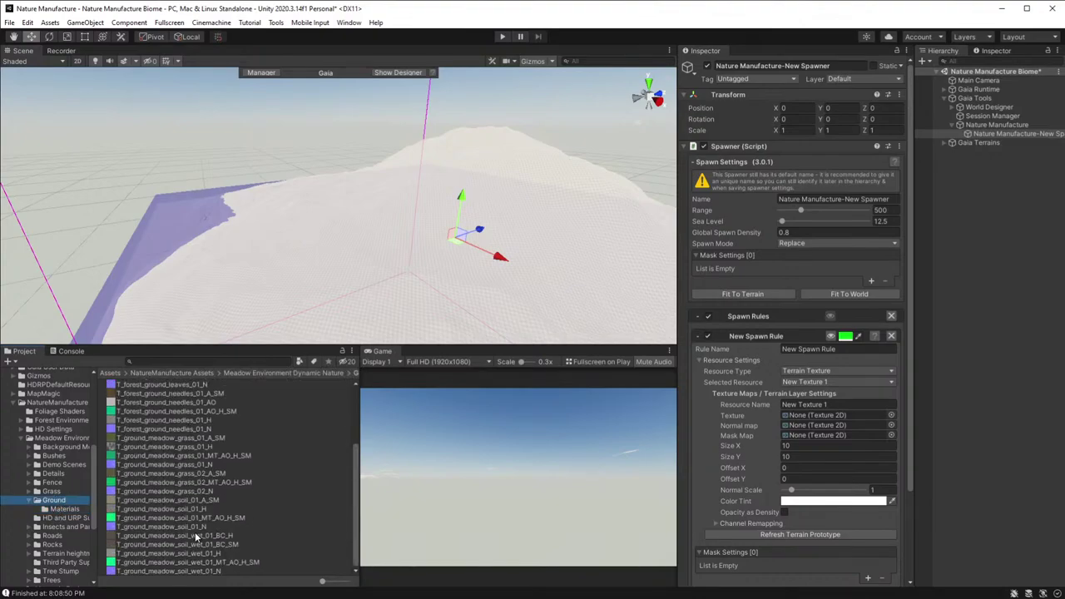
{"action": "scroll", "coordinate": [195, 532], "scroll_direction": "up", "scroll_amount": 1}
{"action": "scroll", "coordinate": [194, 531], "scroll_direction": "up", "scroll_amount": 2}
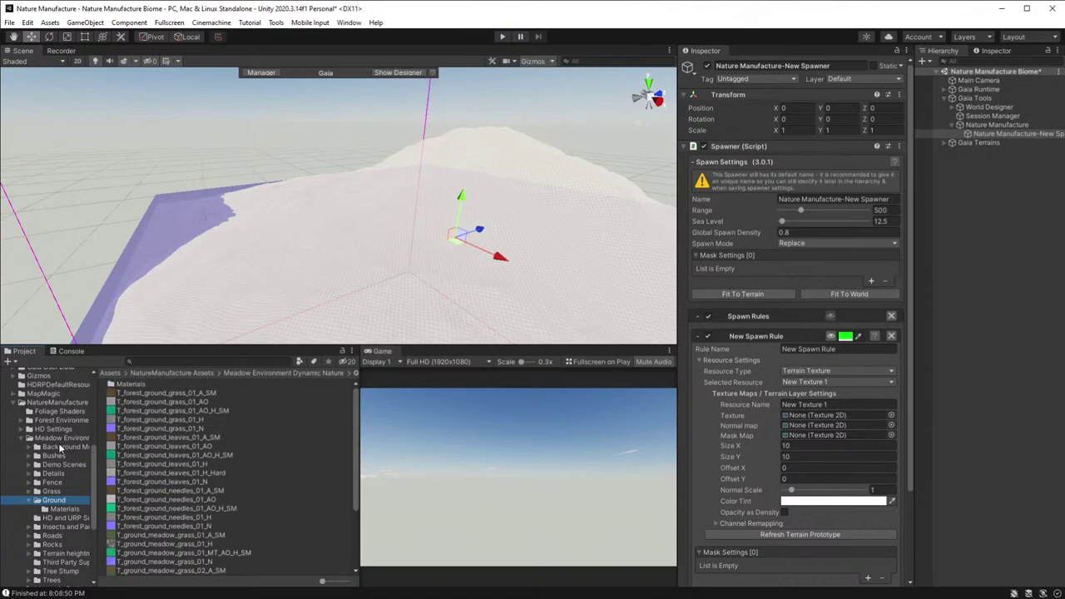
- Open Forest Environment > Ground > Textures, then reselect the spawner and lock the Inspector
{"action": "left_click", "coordinate": [52, 420]}
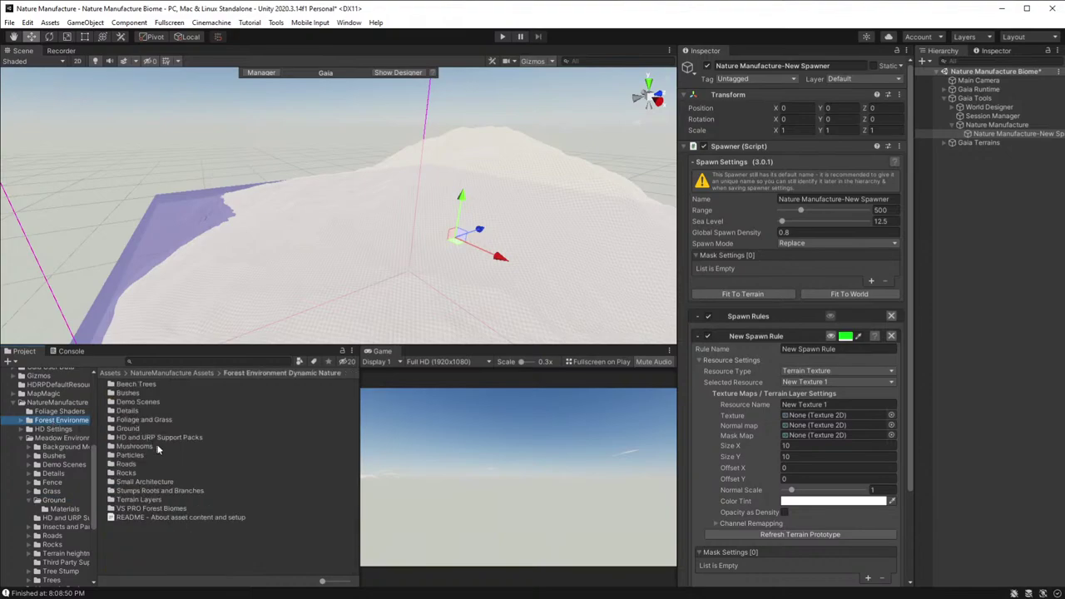
{"action": "double_click", "coordinate": [124, 429]}
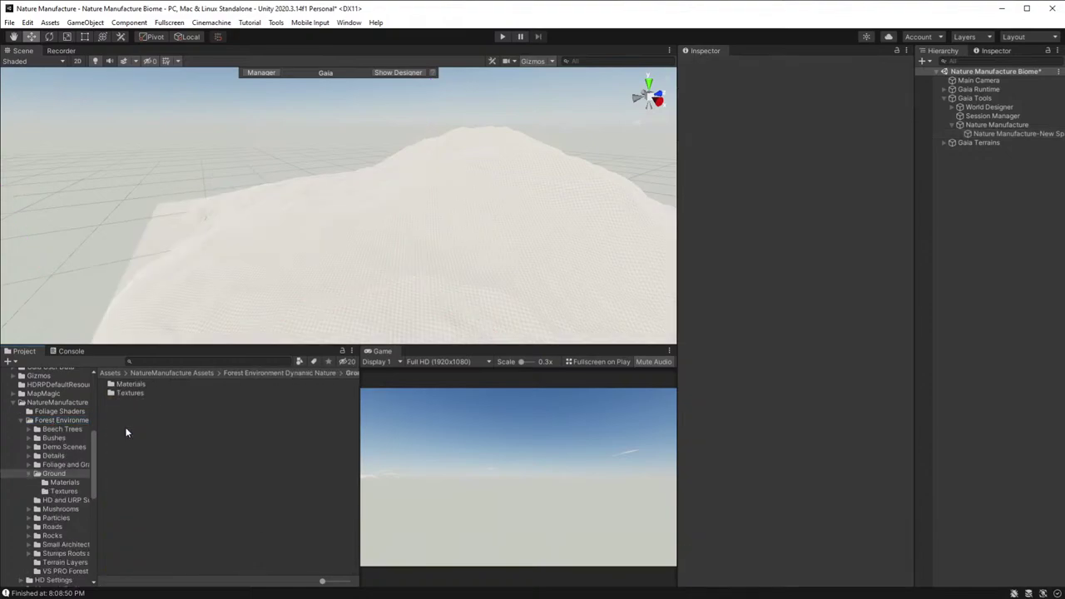
{"action": "double_click", "coordinate": [128, 393]}
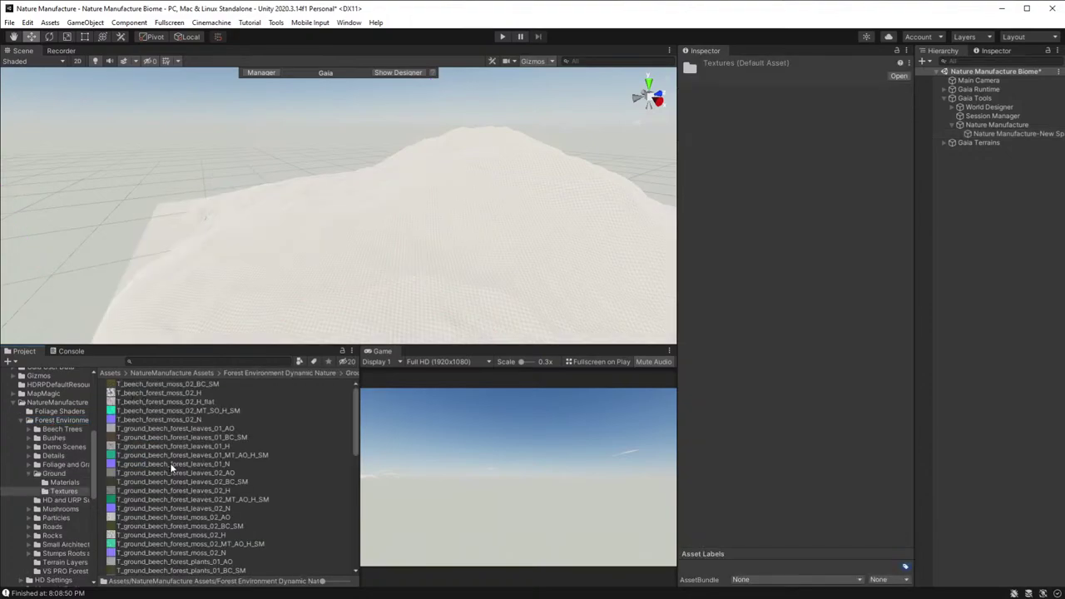
{"action": "scroll", "coordinate": [169, 463], "scroll_direction": "down", "scroll_amount": 6}
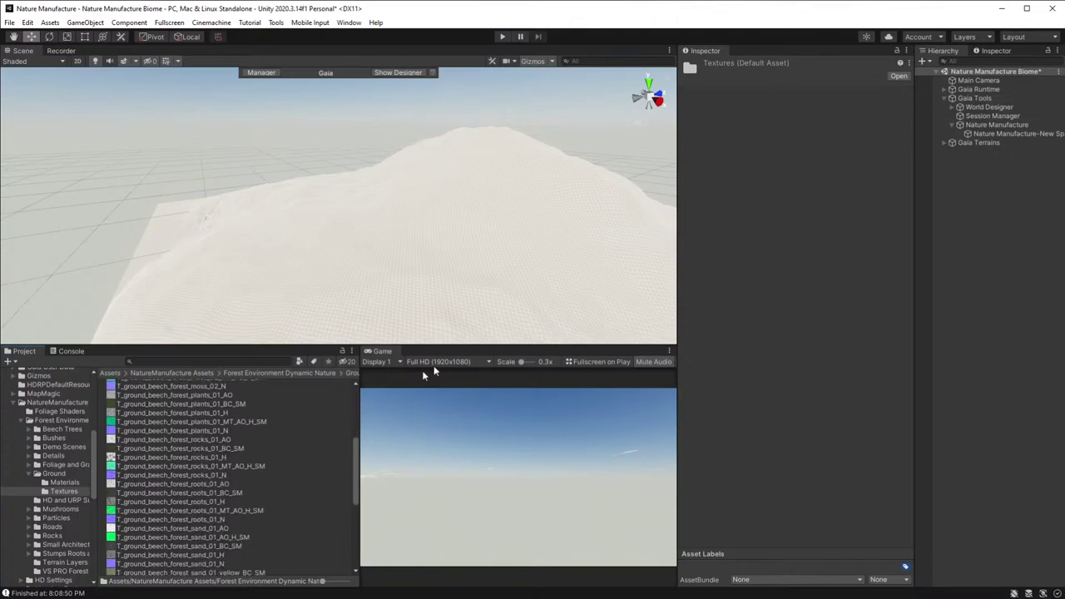
{"action": "left_click", "coordinate": [997, 134]}
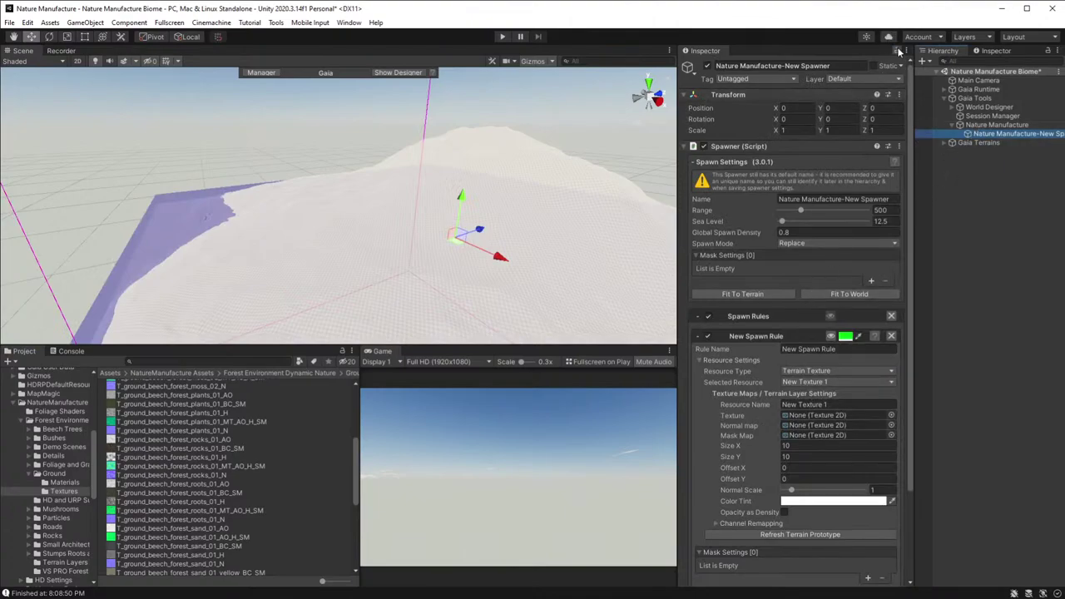
{"action": "left_click", "coordinate": [899, 52]}
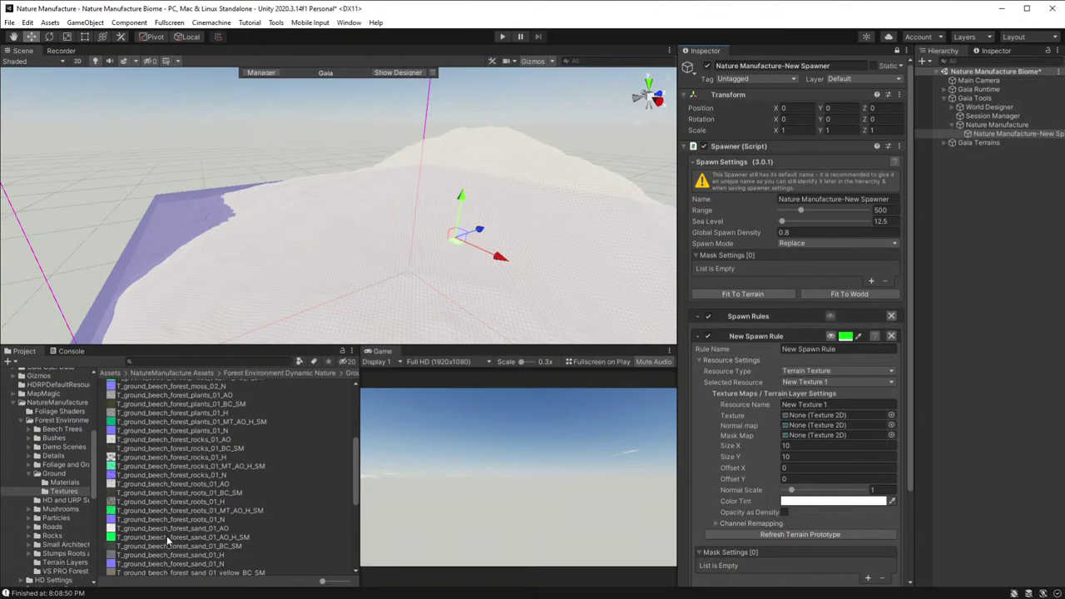
- Give the first rule the T_ground_beech_forest_sand_01 texture and normal map, then add a second rule
{"action": "left_click_drag", "start_coordinate": [166, 547], "coordinate": [837, 414]}
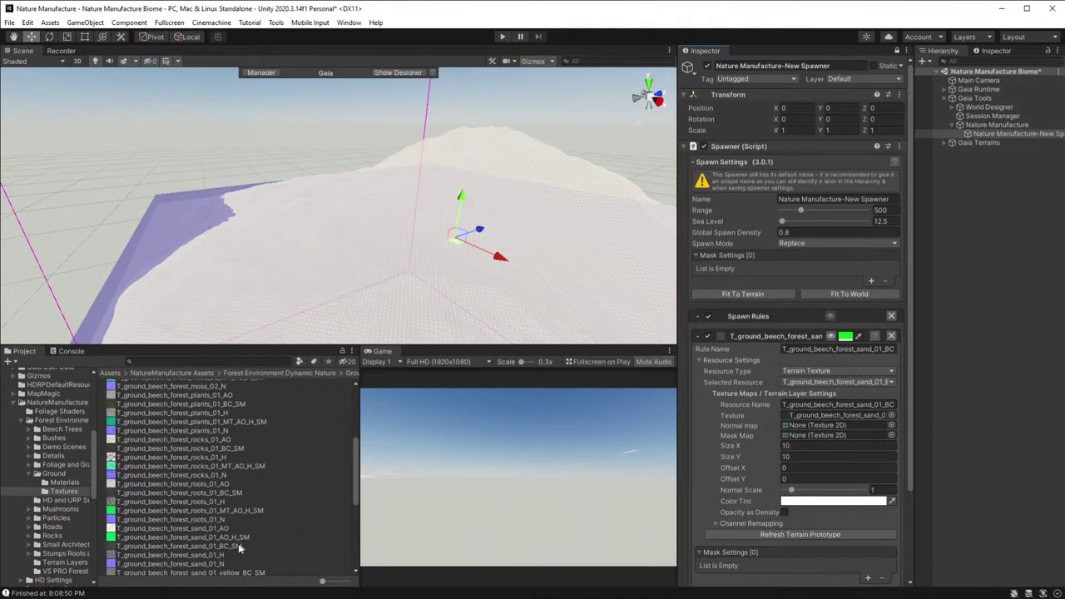
{"action": "left_click_drag", "start_coordinate": [190, 564], "coordinate": [830, 426]}
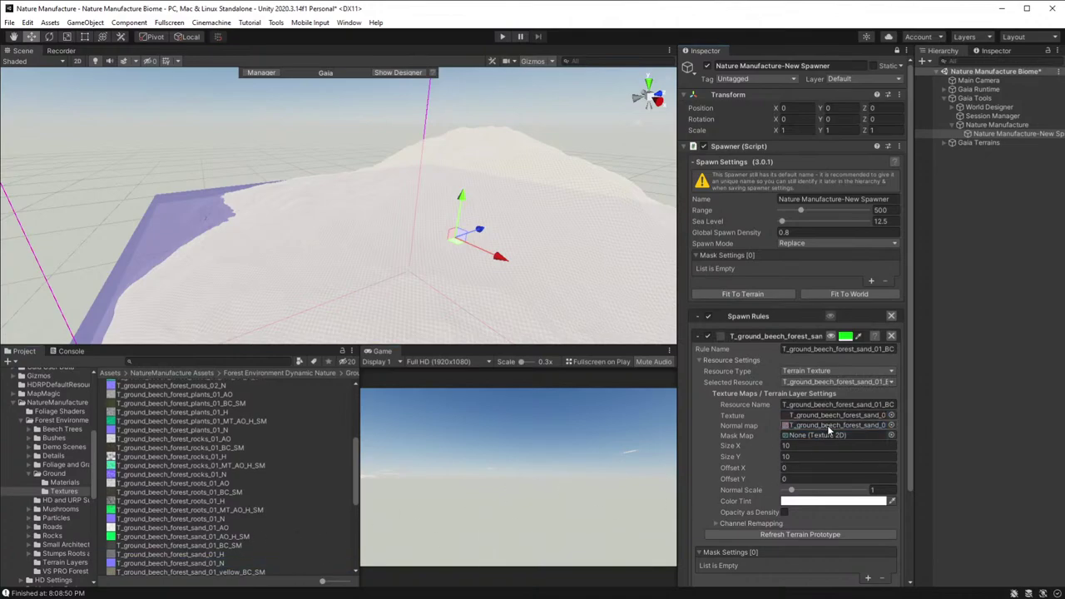
{"action": "left_click", "coordinate": [768, 533]}
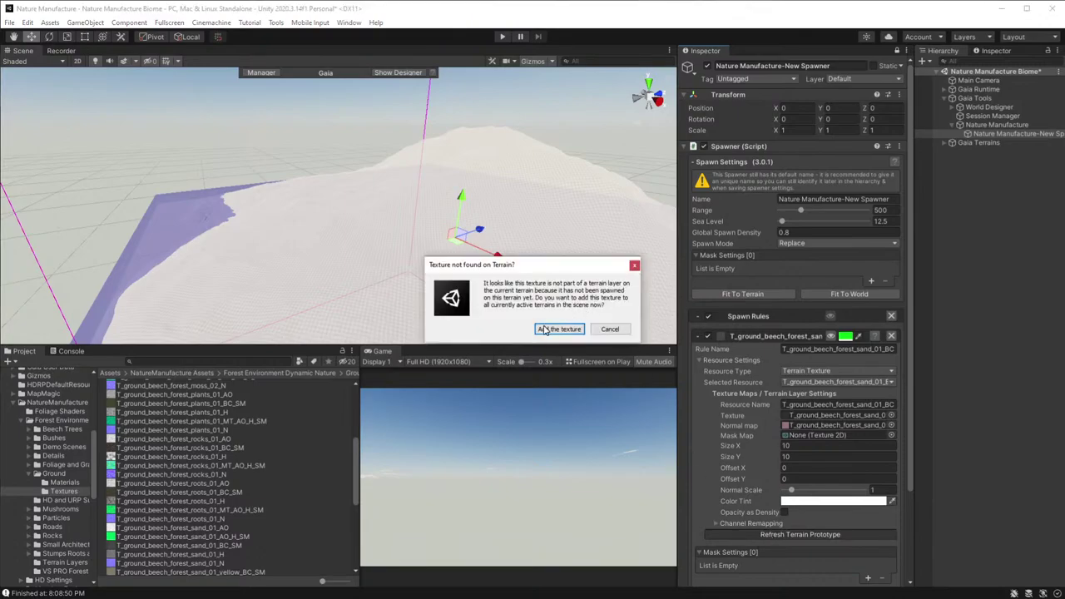
{"action": "left_click", "coordinate": [545, 330]}
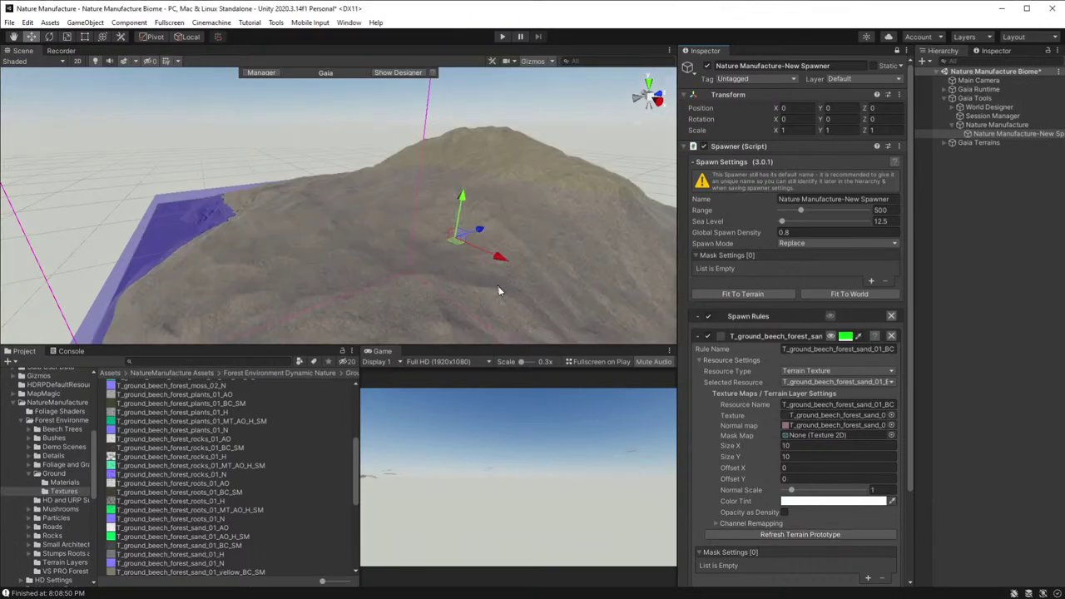
{"action": "left_click_drag", "start_coordinate": [500, 291], "coordinate": [599, 312], "text": "alt"}
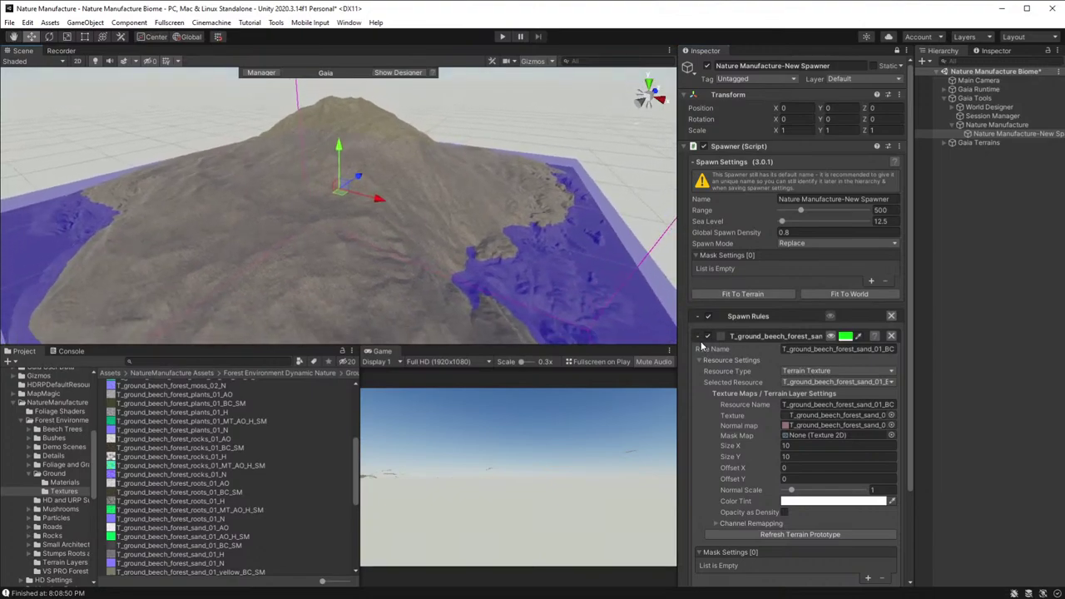
{"action": "left_click", "coordinate": [698, 336]}
{"action": "left_click", "coordinate": [749, 354]}
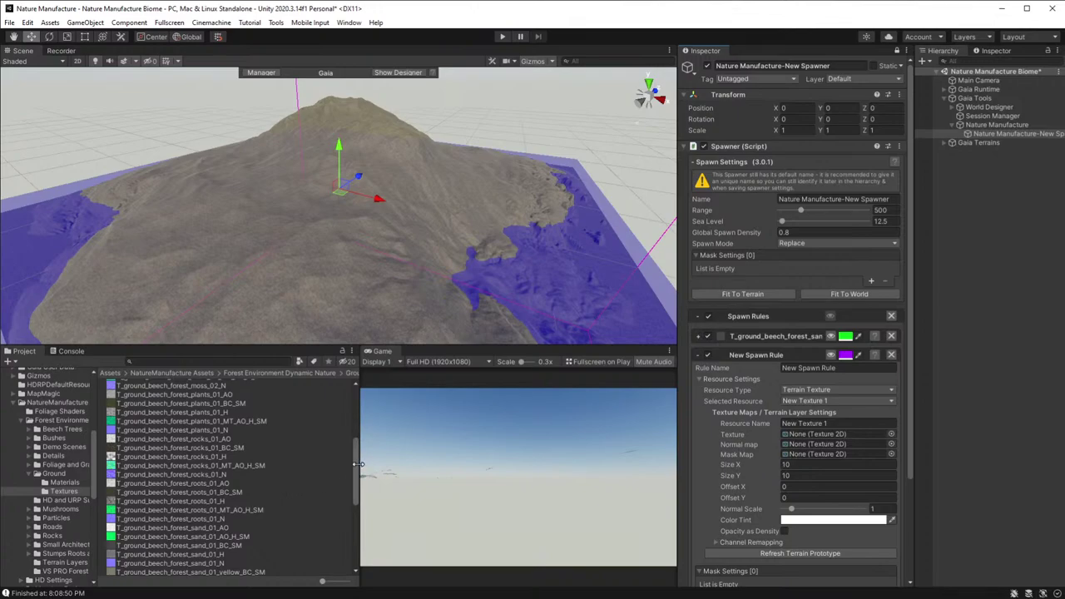
- Turn on the New Spawn Rule's visibility preview to see its coverage across the terrain
{"action": "left_click_drag", "start_coordinate": [357, 464], "coordinate": [364, 487]}
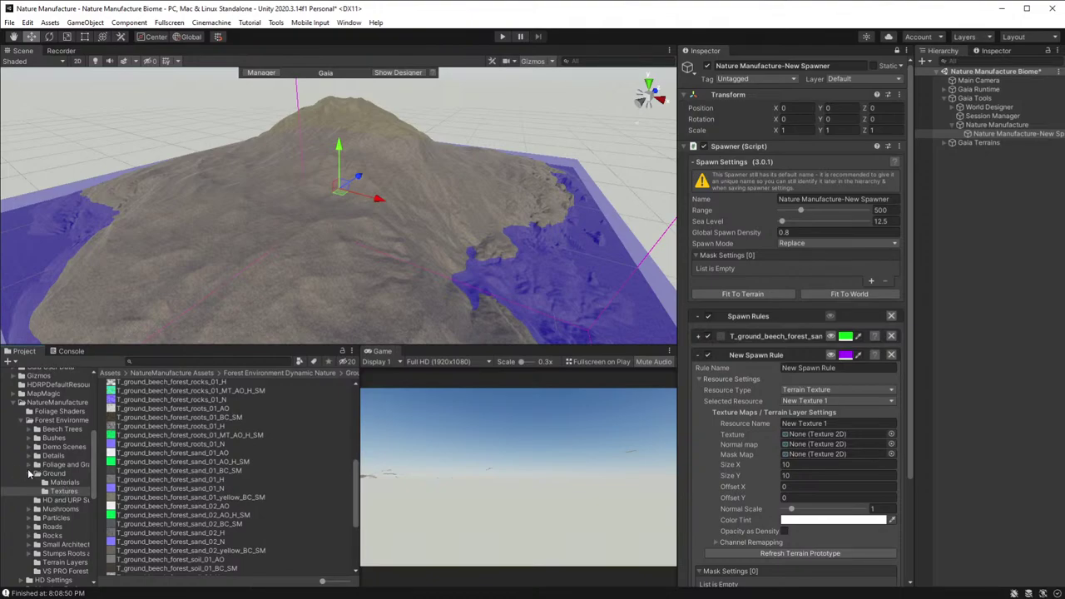
{"action": "left_click_drag", "start_coordinate": [94, 472], "coordinate": [94, 483]}
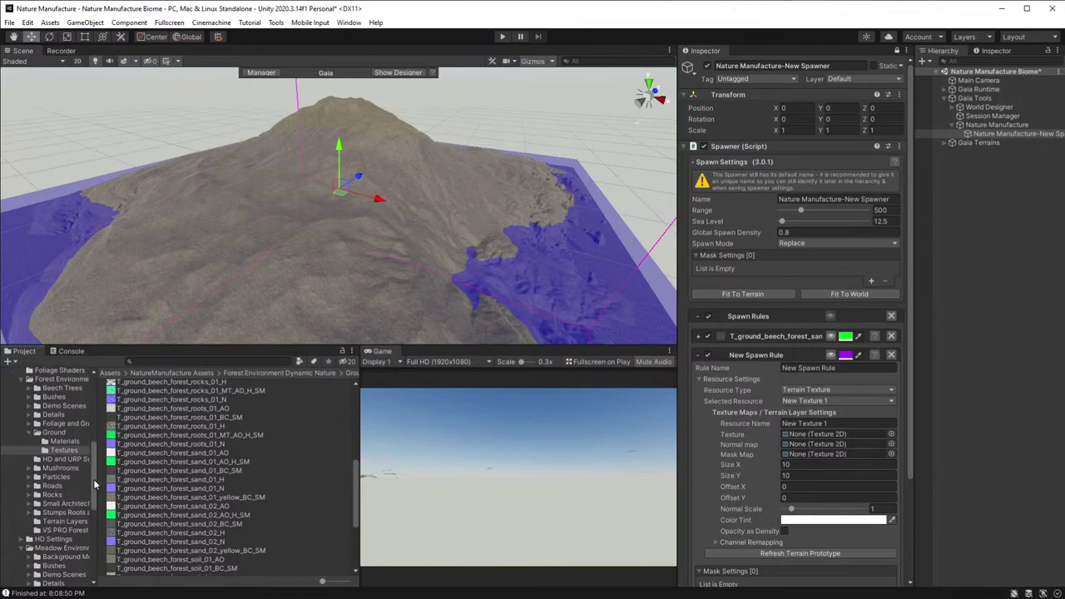
{"action": "scroll", "coordinate": [94, 484], "scroll_direction": "down", "scroll_amount": 1}
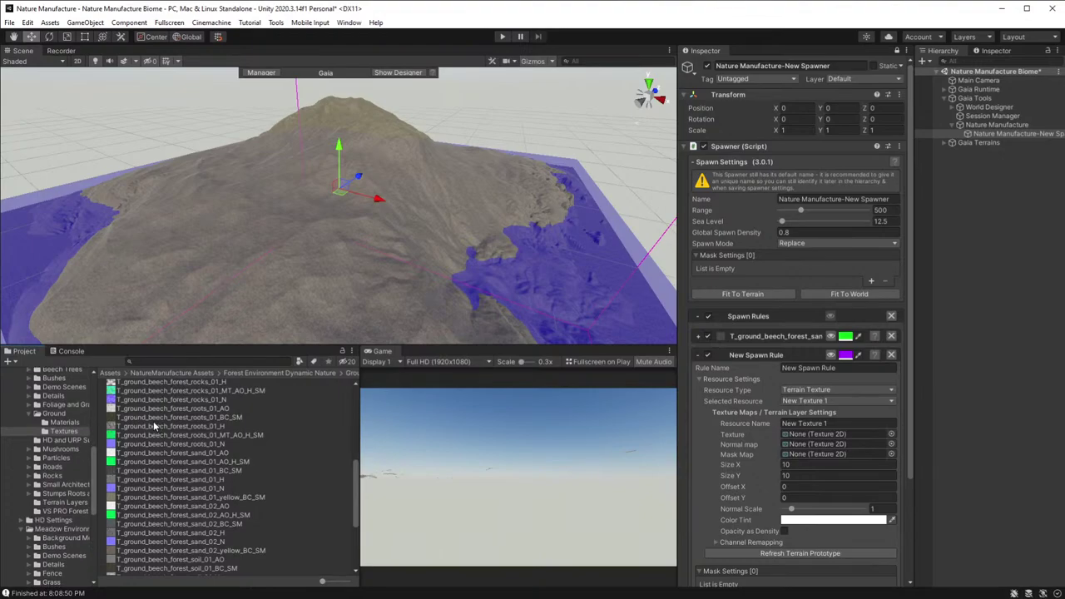
{"action": "scroll", "coordinate": [767, 389], "scroll_direction": "down", "scroll_amount": 3}
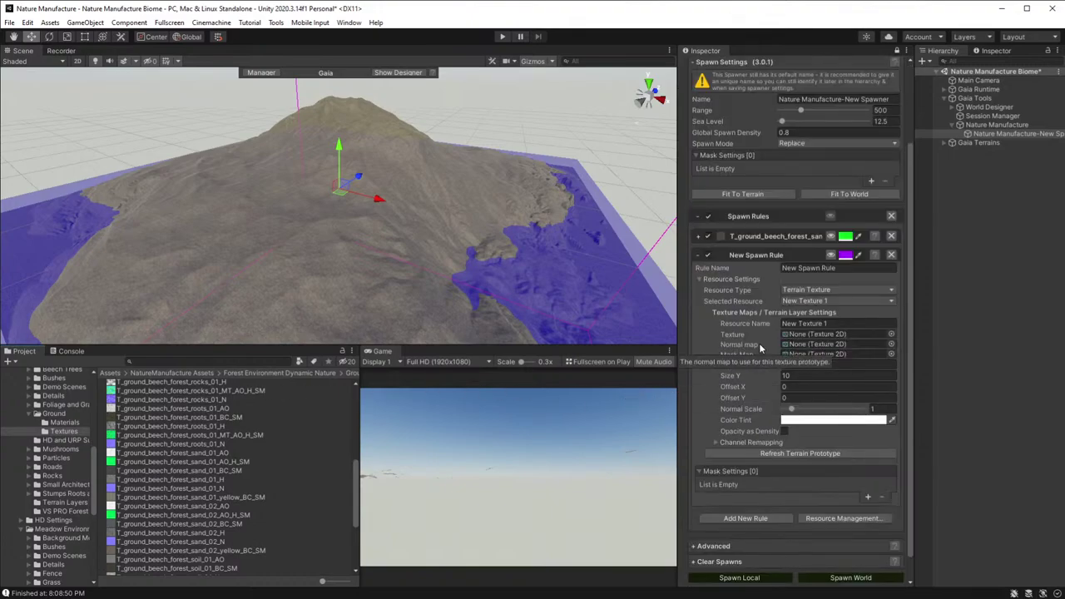
{"action": "left_click", "coordinate": [831, 255]}
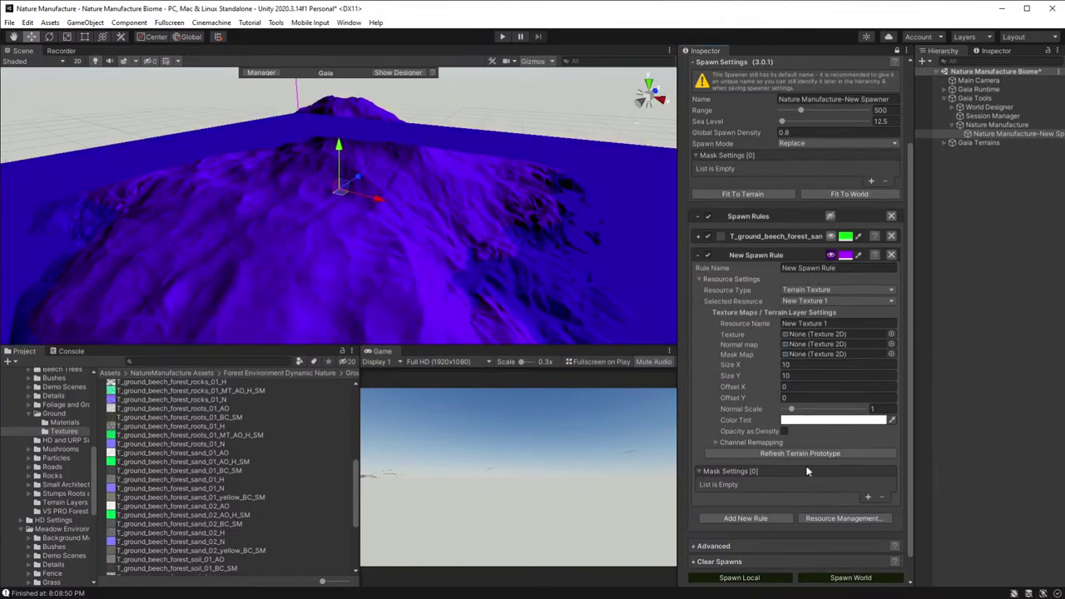
- Add a mask to the new spawn rule and make it a Height Mask
{"action": "left_click", "coordinate": [868, 497]}
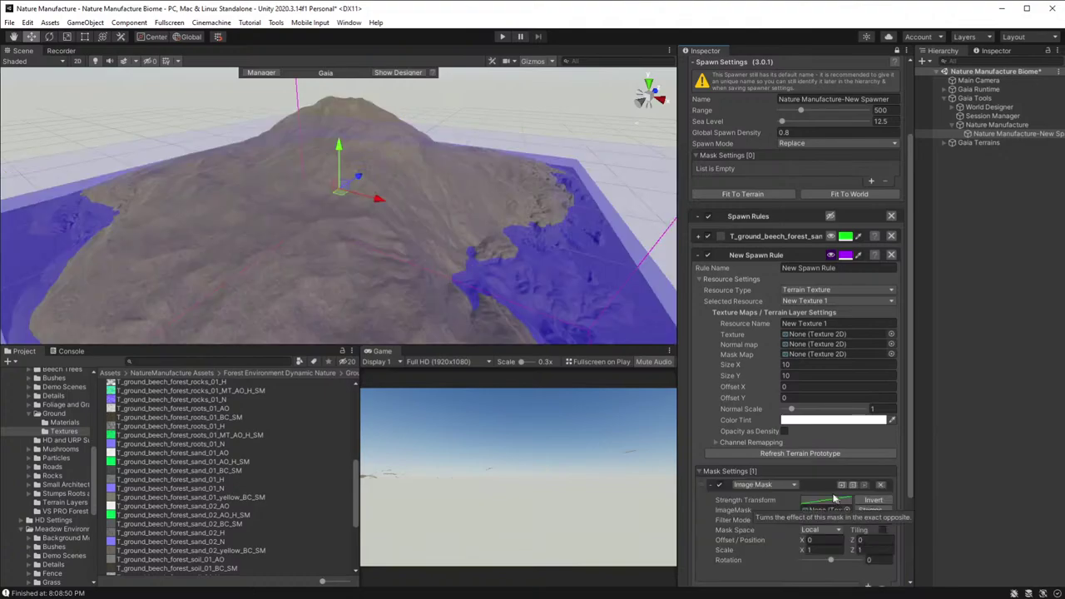
{"action": "scroll", "coordinate": [820, 486], "scroll_direction": "down", "scroll_amount": 3}
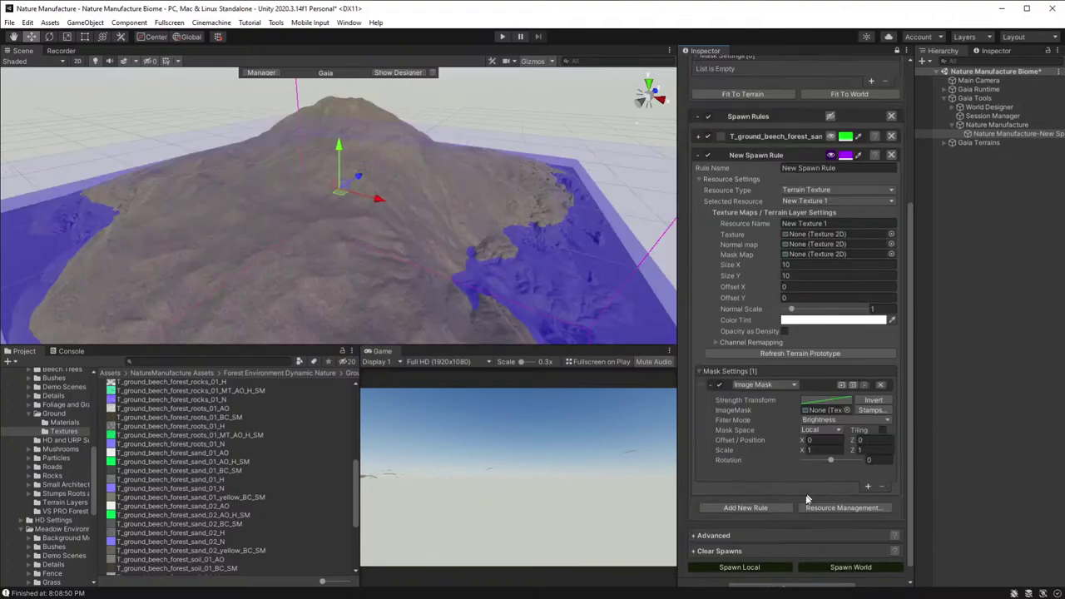
{"action": "left_click", "coordinate": [790, 385]}
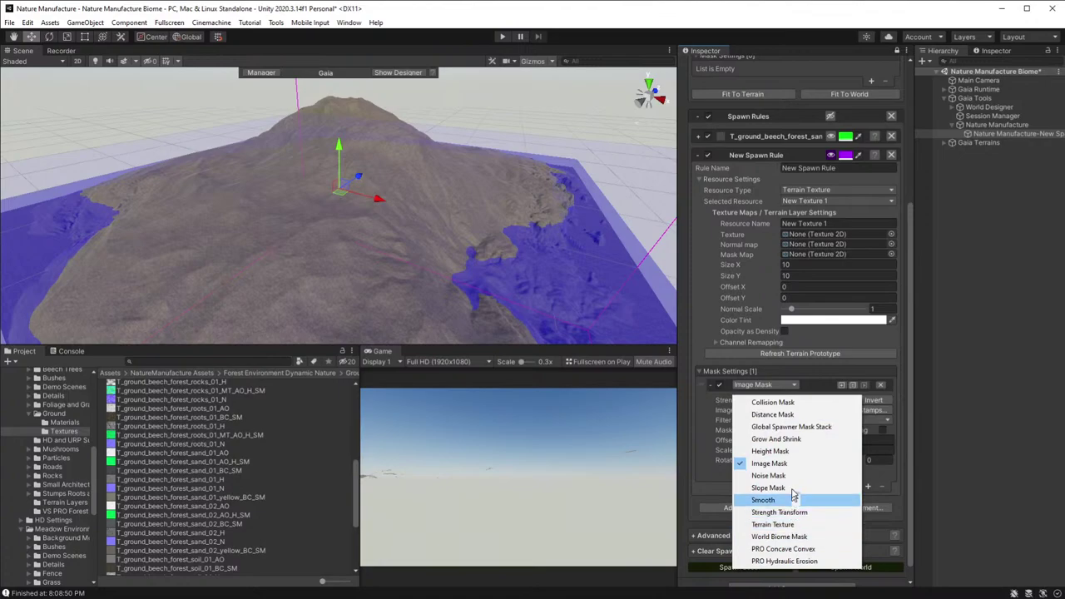
{"action": "left_click", "coordinate": [794, 453]}
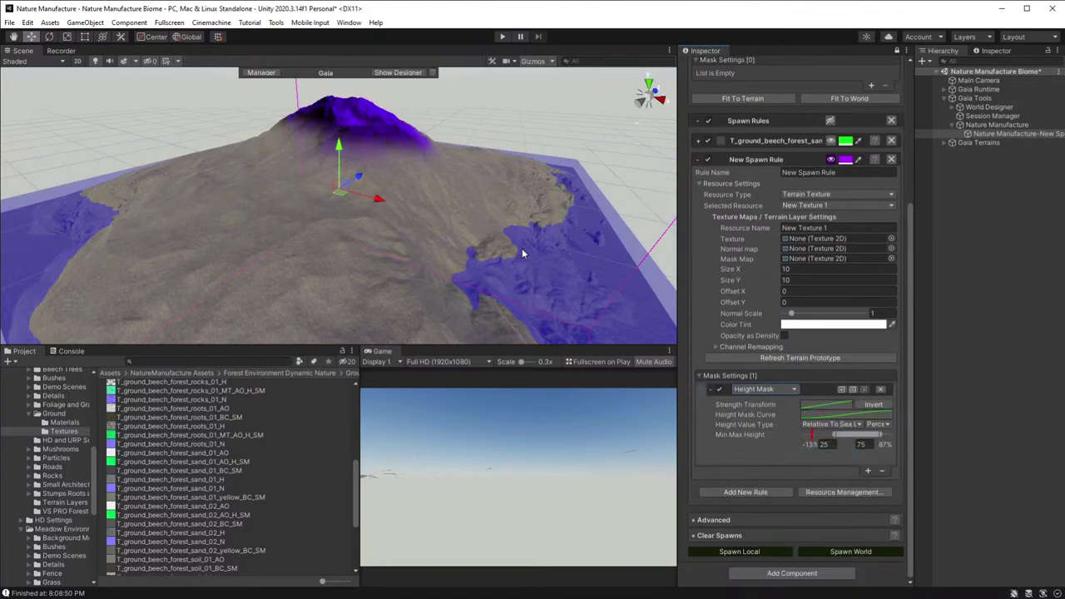
- Set Min Max Height to about -12 to 37.4 and open the Height Mask Curve editor
{"action": "right_click_drag", "start_coordinate": [518, 240], "coordinate": [576, 275]}
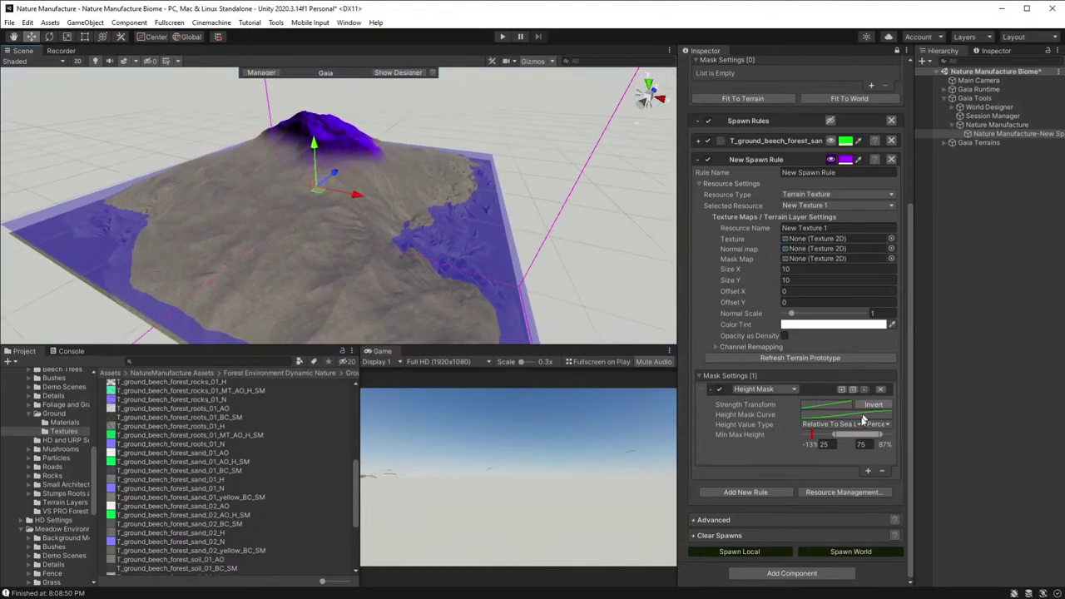
{"action": "left_click_drag", "start_coordinate": [857, 437], "coordinate": [818, 431]}
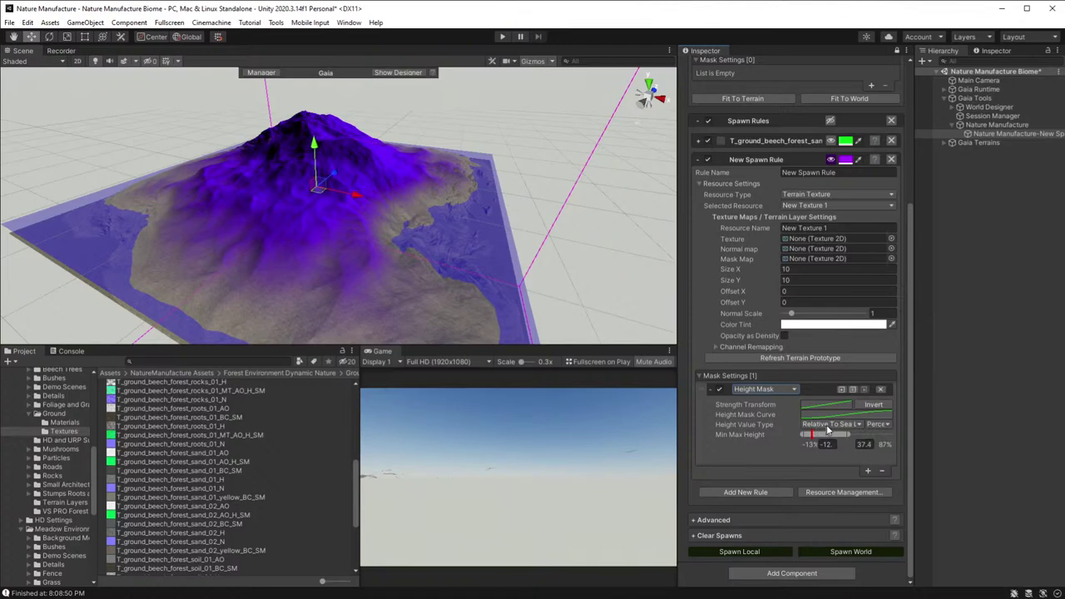
{"action": "left_click", "coordinate": [841, 414]}
{"action": "left_click_drag", "start_coordinate": [915, 264], "coordinate": [607, 75]}
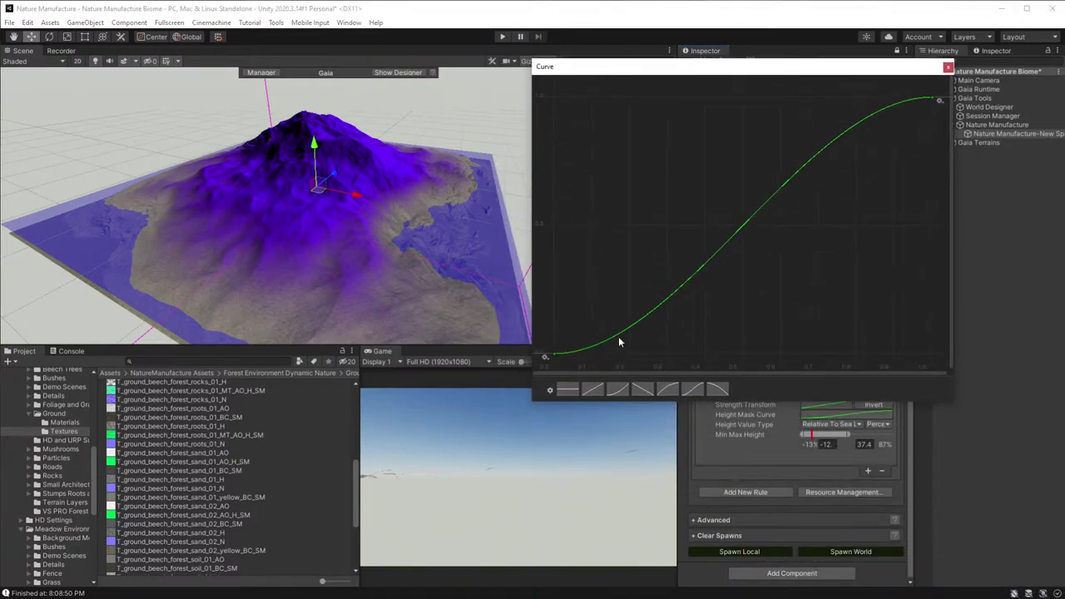
- Add three keys low on the height curve and raise them into a steep rise
{"action": "right_click", "coordinate": [616, 336]}
{"action": "left_click", "coordinate": [635, 341]}
{"action": "left_click_drag", "start_coordinate": [617, 336], "coordinate": [601, 303]}
{"action": "right_click", "coordinate": [685, 253]}
{"action": "left_click", "coordinate": [706, 253]}
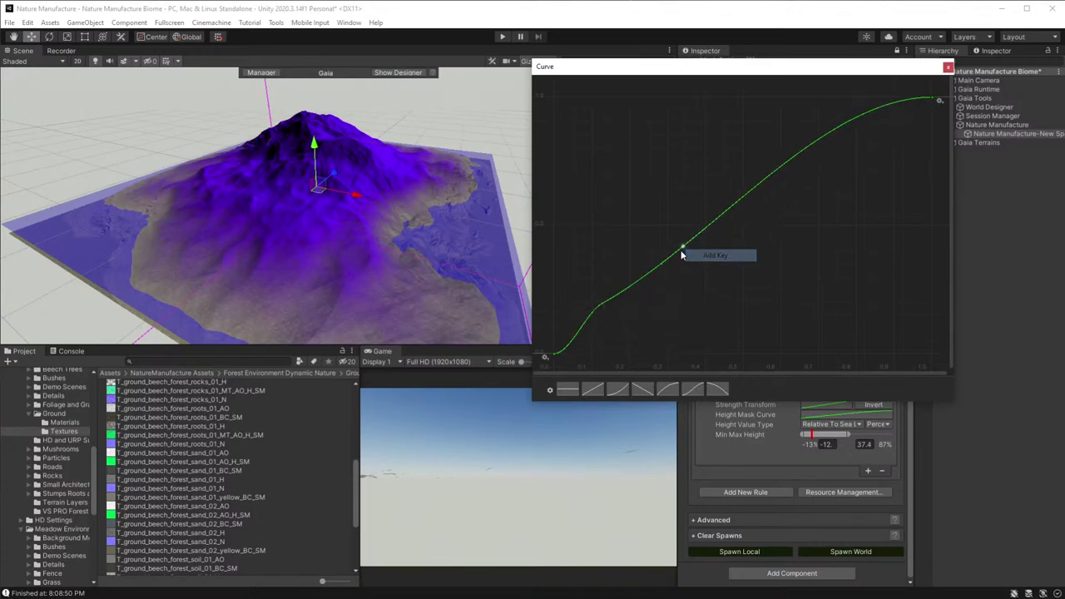
{"action": "left_click_drag", "start_coordinate": [686, 252], "coordinate": [655, 234]}
{"action": "mouse_move", "coordinate": [637, 223]}
{"action": "left_mouse_down"}
{"action": "mouse_move", "coordinate": [627, 214]}
{"action": "mouse_move", "coordinate": [632, 221]}
{"action": "left_mouse_up"}
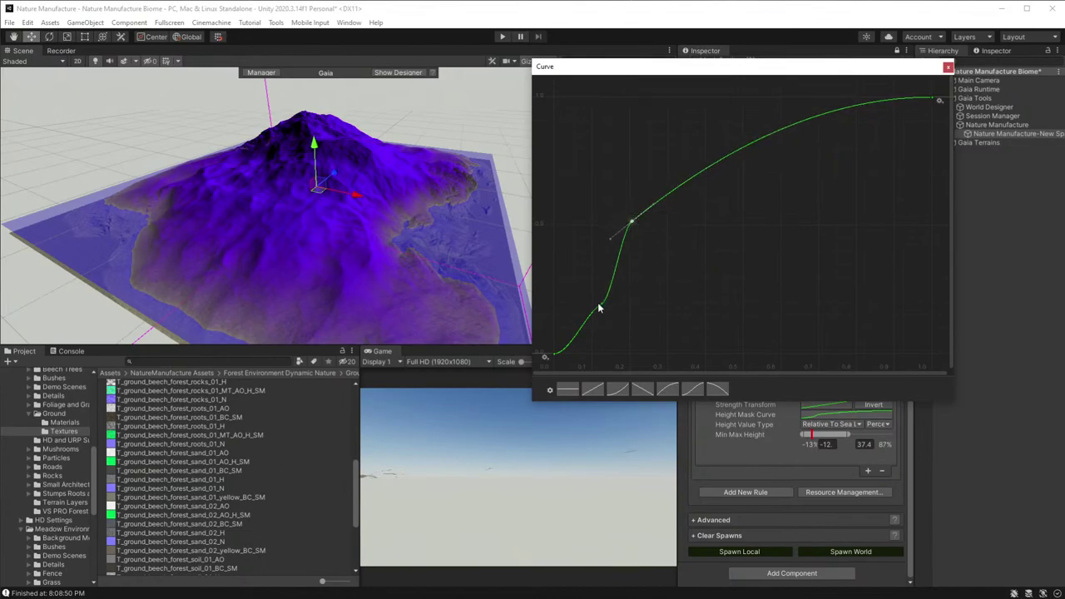
{"action": "double_click", "coordinate": [604, 306]}
{"action": "left_click_drag", "start_coordinate": [604, 306], "coordinate": [600, 276]}
{"action": "left_click_drag", "start_coordinate": [634, 228], "coordinate": [639, 229]}
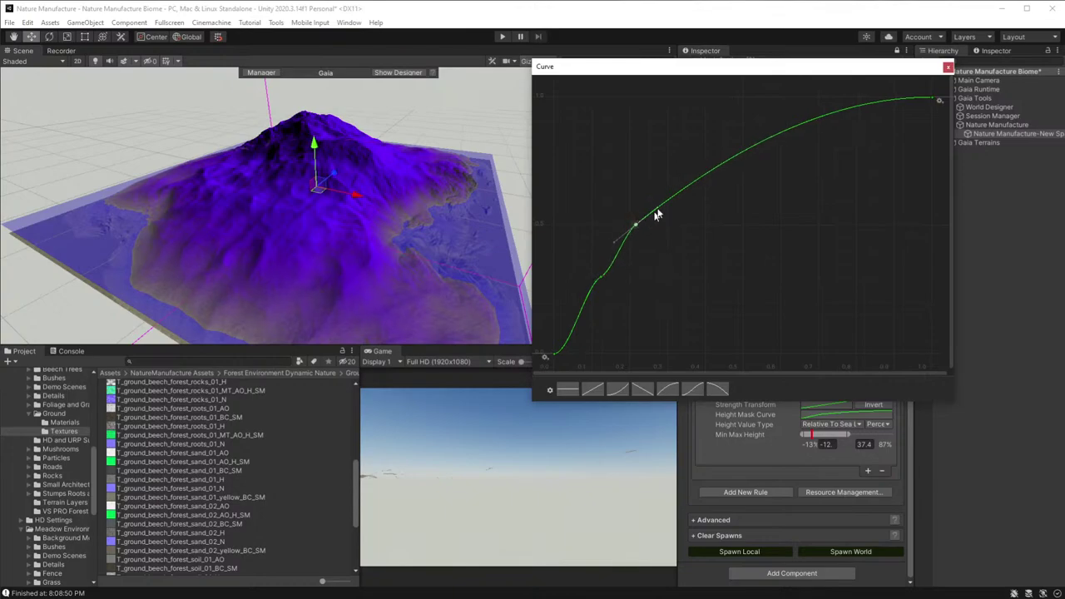
- Add keys at about 0.31, 0.785 and on the plateau, then drop the curve's end after the peak
{"action": "right_click", "coordinate": [687, 189]}
{"action": "left_click", "coordinate": [695, 195]}
{"action": "left_click_drag", "start_coordinate": [689, 190], "coordinate": [674, 155]}
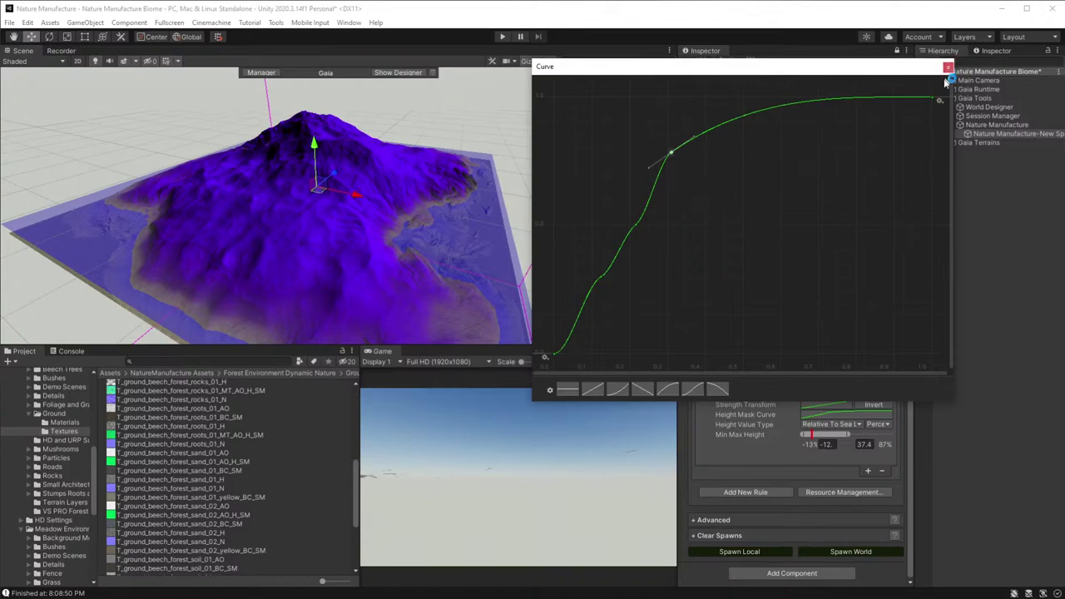
{"action": "right_click", "coordinate": [867, 98]}
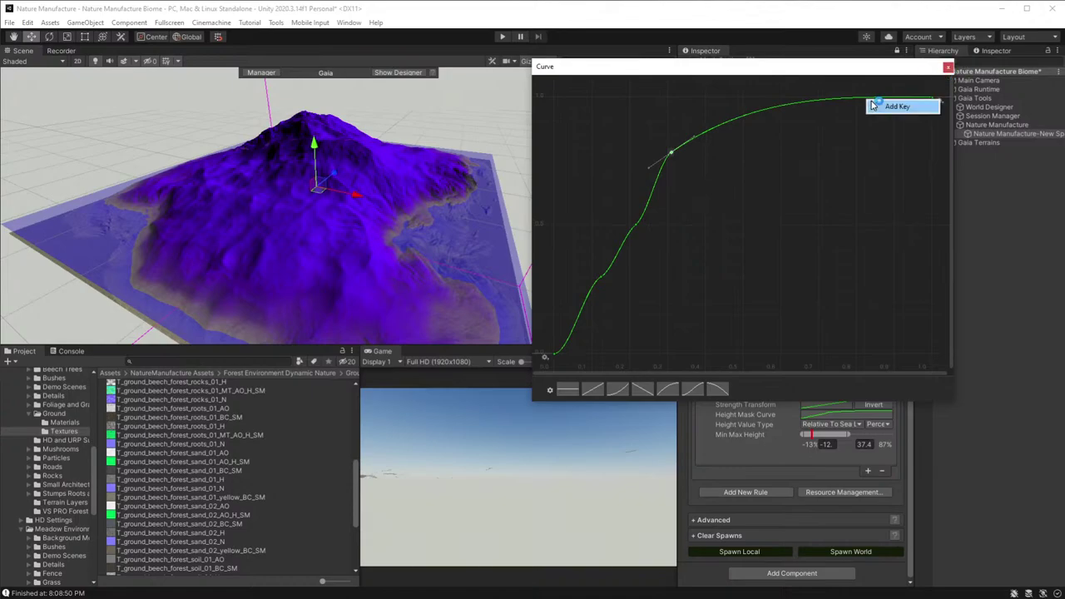
{"action": "left_click", "coordinate": [887, 103]}
{"action": "mouse_move", "coordinate": [934, 102]}
{"action": "left_mouse_down"}
{"action": "mouse_move", "coordinate": [932, 208]}
{"action": "mouse_move", "coordinate": [921, 226]}
{"action": "mouse_move", "coordinate": [932, 212]}
{"action": "mouse_move", "coordinate": [937, 230]}
{"action": "mouse_move", "coordinate": [930, 217]}
{"action": "left_mouse_up"}
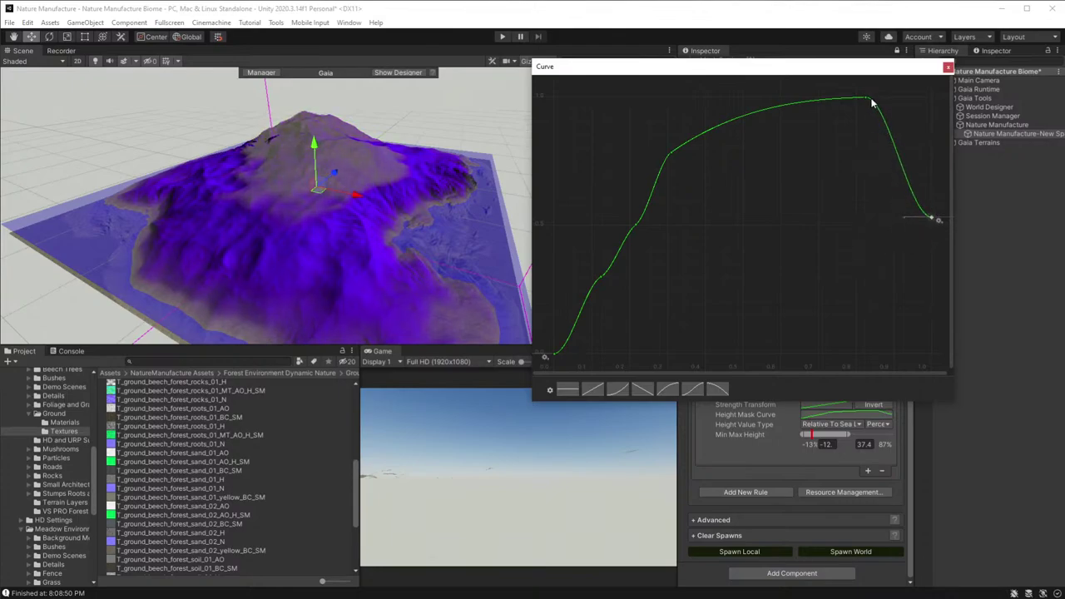
{"action": "left_click_drag", "start_coordinate": [869, 99], "coordinate": [805, 96]}
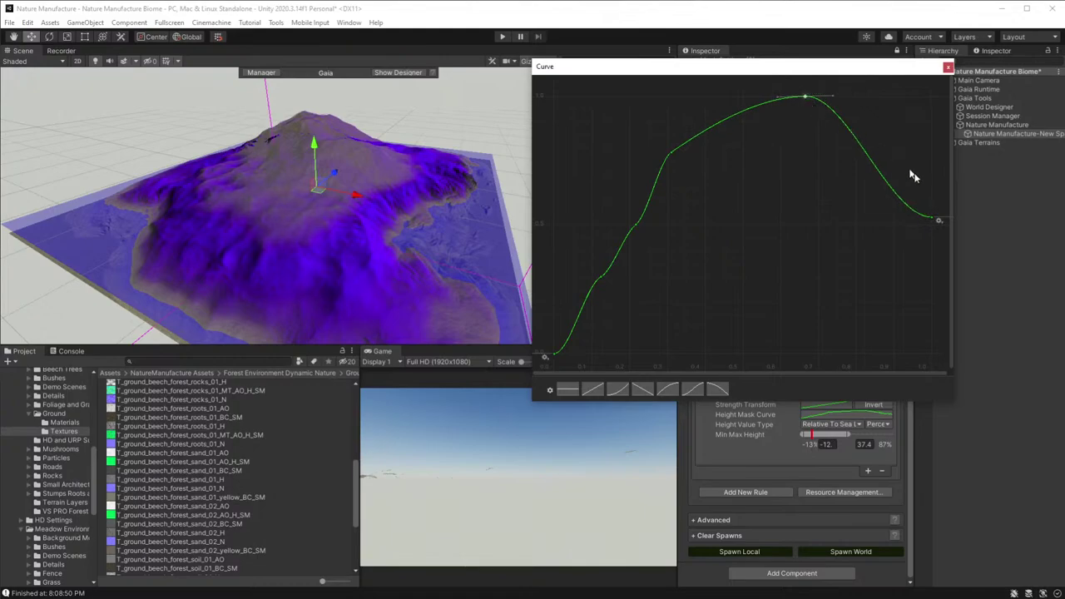
{"action": "left_click_drag", "start_coordinate": [937, 222], "coordinate": [933, 181]}
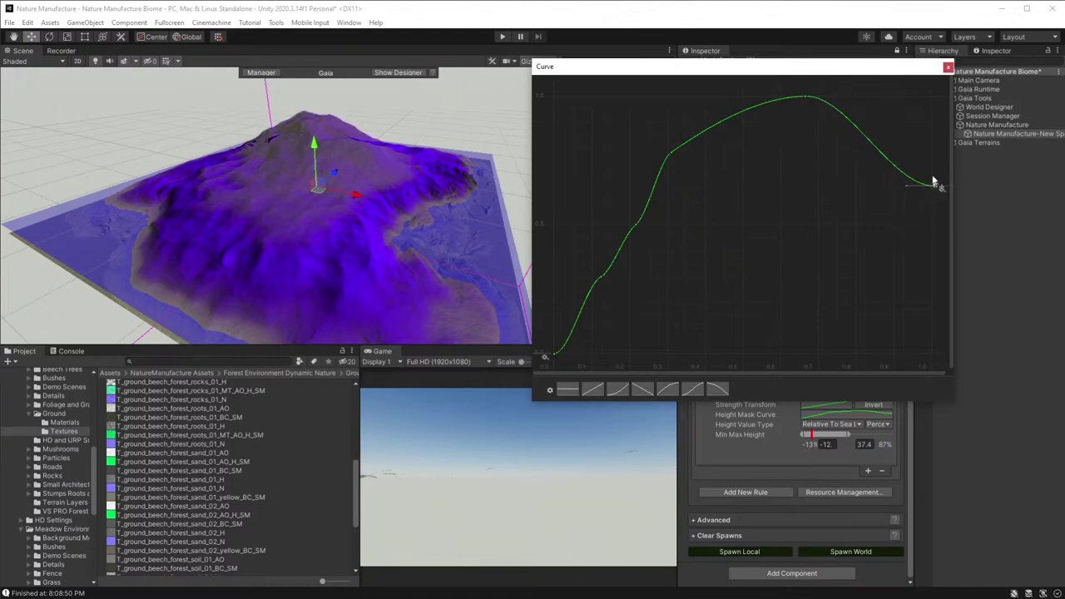
{"action": "left_click", "coordinate": [946, 68]}
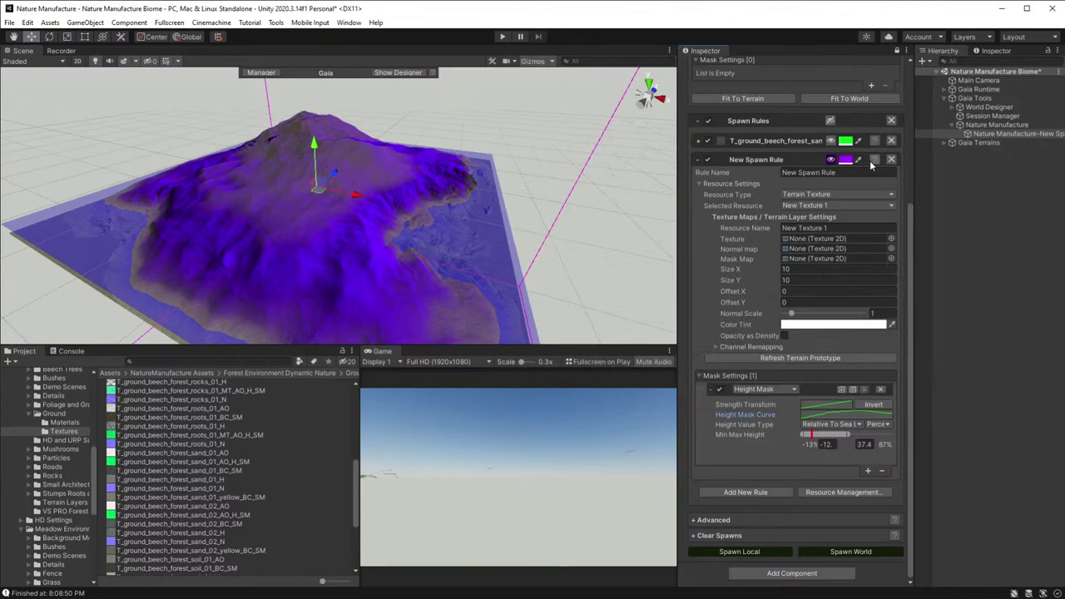
- Assign T_ground_meadow_grass_01_A_SM and its meadow grass 01 normal map to the second rule
{"action": "scroll", "coordinate": [177, 457], "scroll_direction": "down", "scroll_amount": 1}
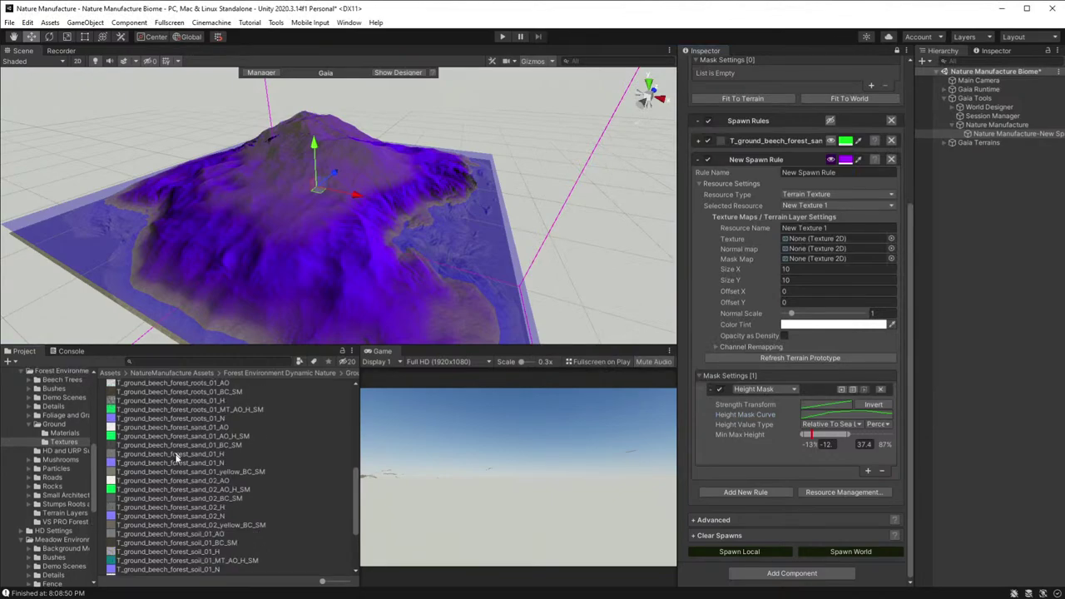
{"action": "scroll", "coordinate": [65, 507], "scroll_direction": "down", "scroll_amount": 4}
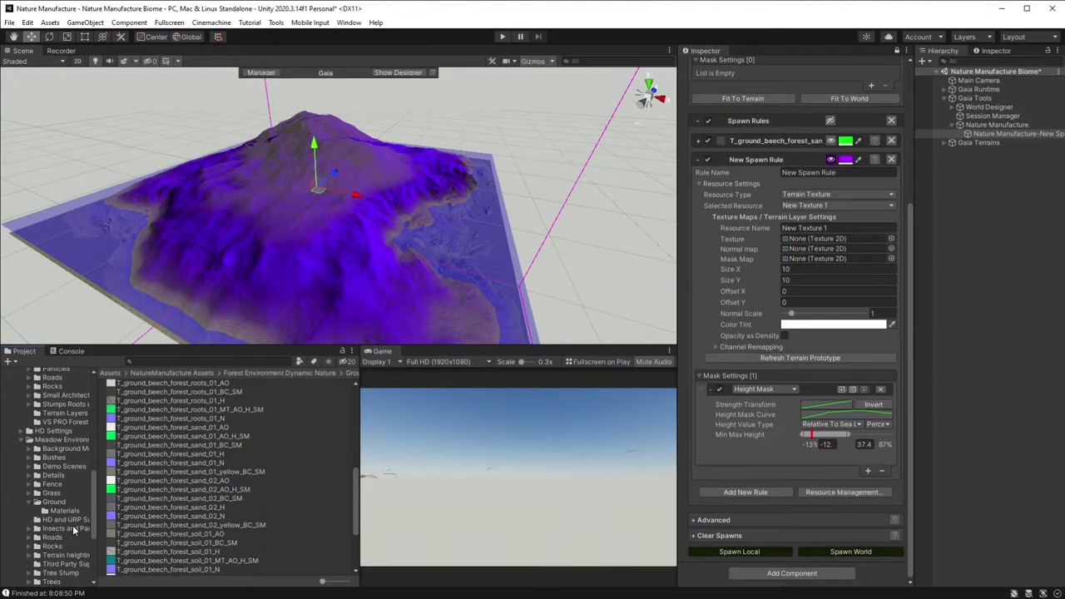
{"action": "left_click", "coordinate": [55, 503]}
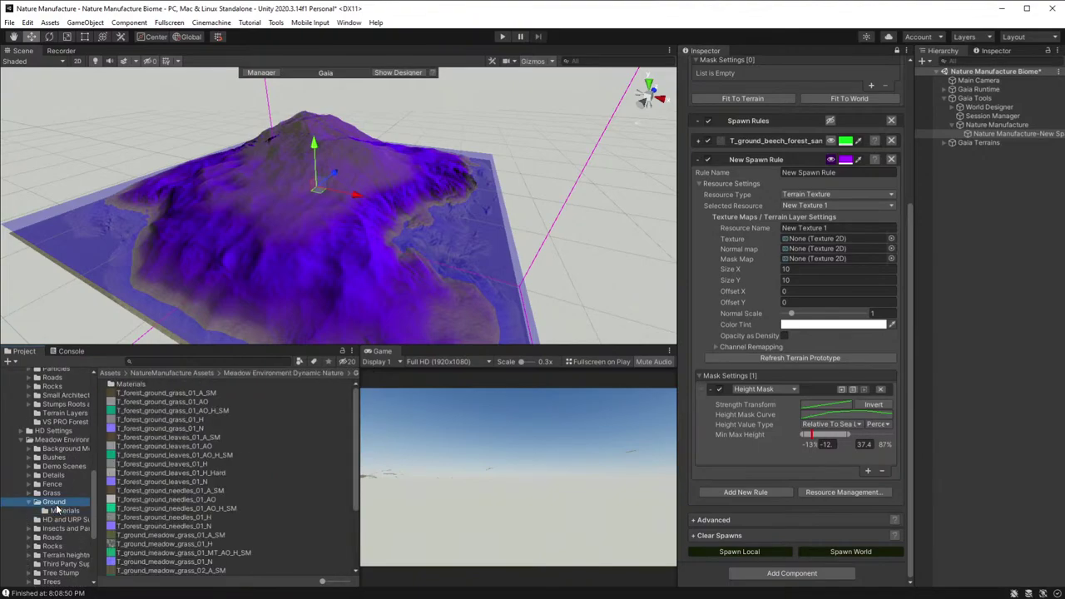
{"action": "scroll", "coordinate": [171, 491], "scroll_direction": "down", "scroll_amount": 3}
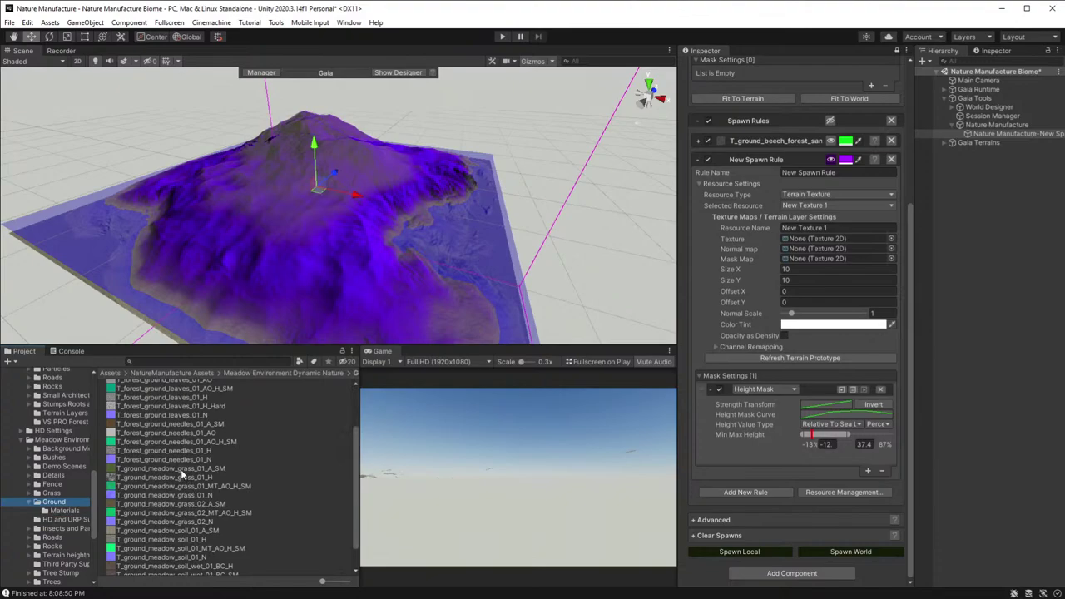
{"action": "left_click_drag", "start_coordinate": [181, 469], "coordinate": [827, 239]}
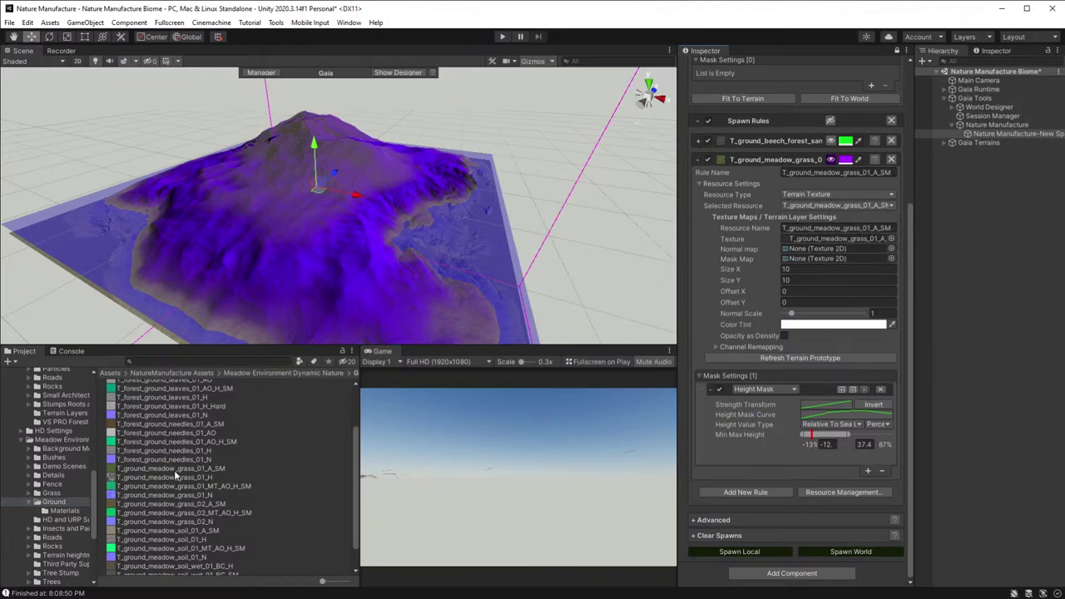
{"action": "left_click_drag", "start_coordinate": [181, 494], "coordinate": [824, 250]}
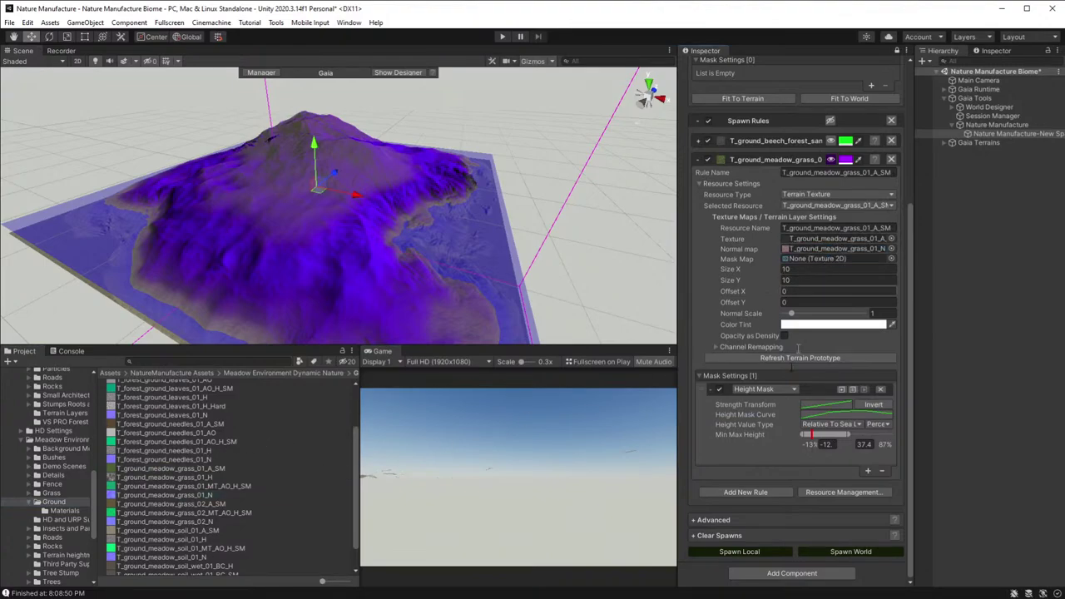
- Spawn locally to paint the mountain with meadow grass, then orbit to inspect it
{"action": "left_click", "coordinate": [738, 552]}
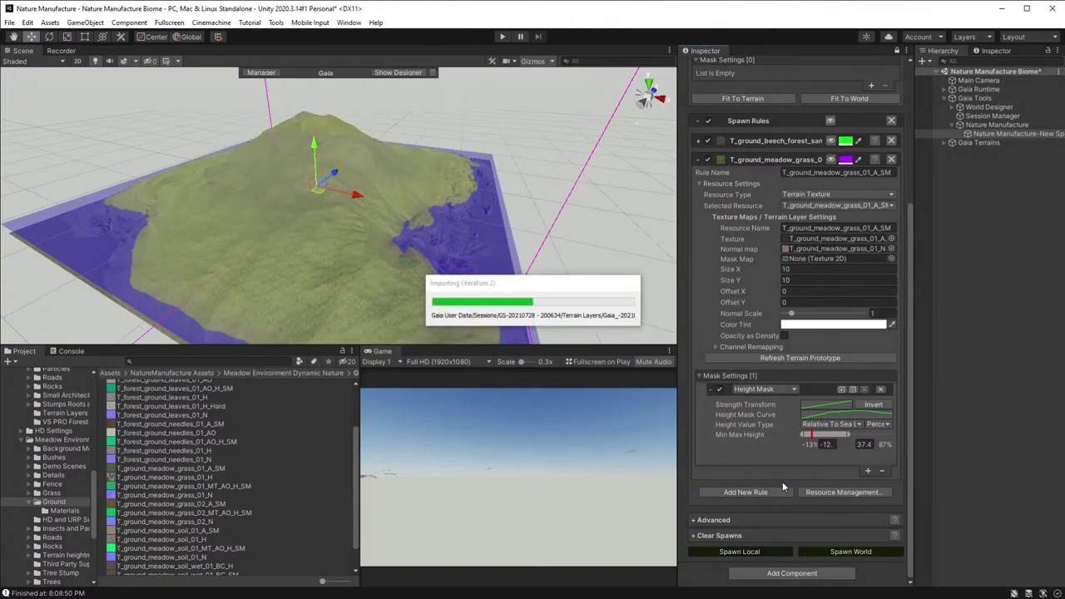
{"action": "key", "text": "alt"}
{"action": "left_click_drag", "start_coordinate": [490, 247], "coordinate": [507, 185], "text": "alt"}
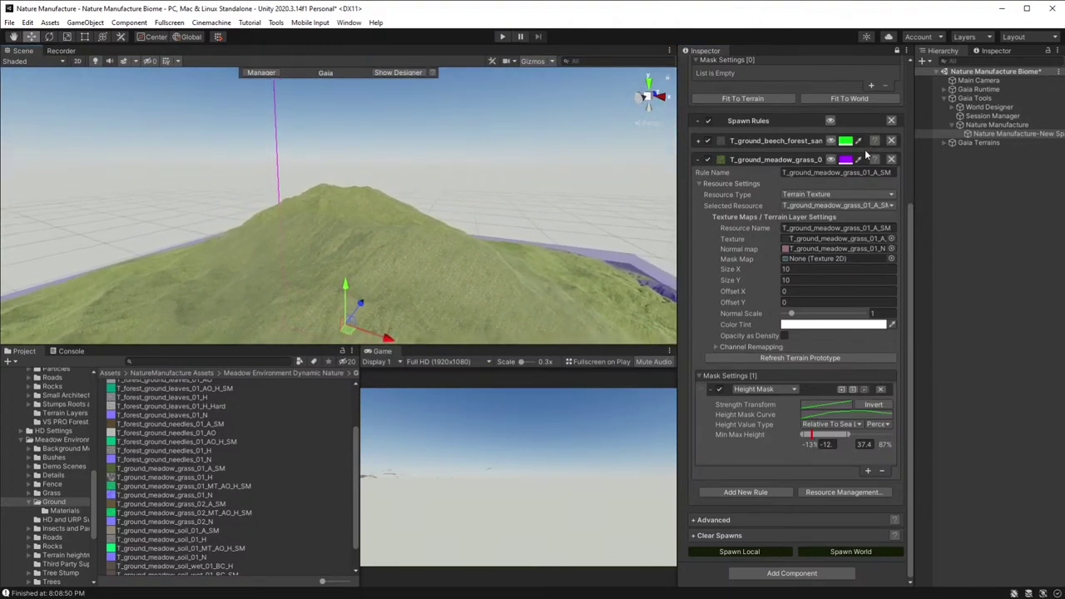
- Raise the meadow grass 01 curve's top end and its maximum height to 53.5
{"action": "left_click", "coordinate": [831, 159]}
{"action": "left_click", "coordinate": [850, 413]}
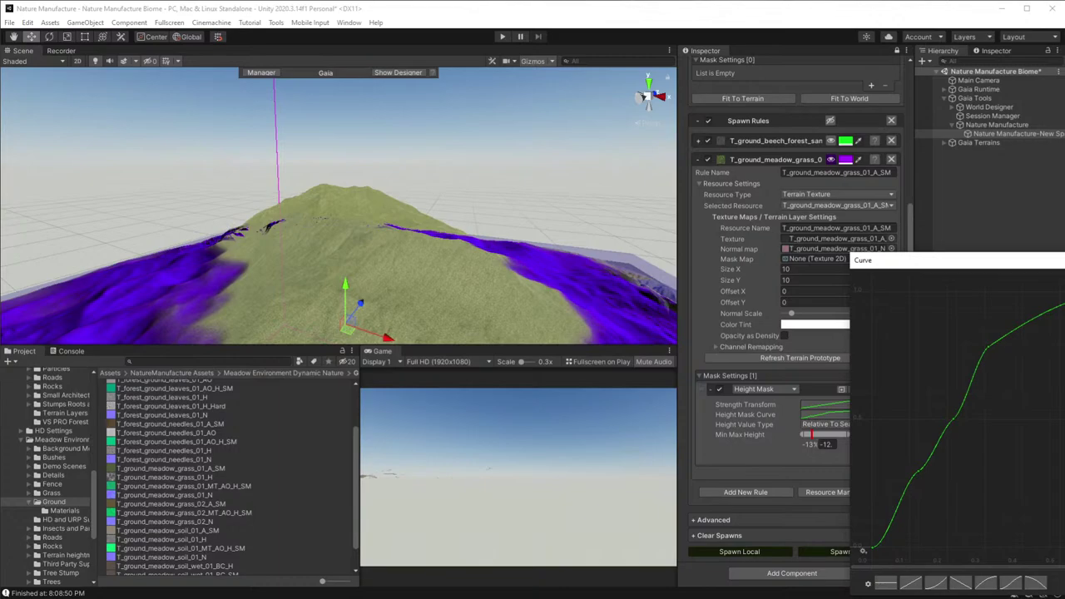
{"action": "left_click_drag", "start_coordinate": [1064, 306], "coordinate": [1064, 296]}
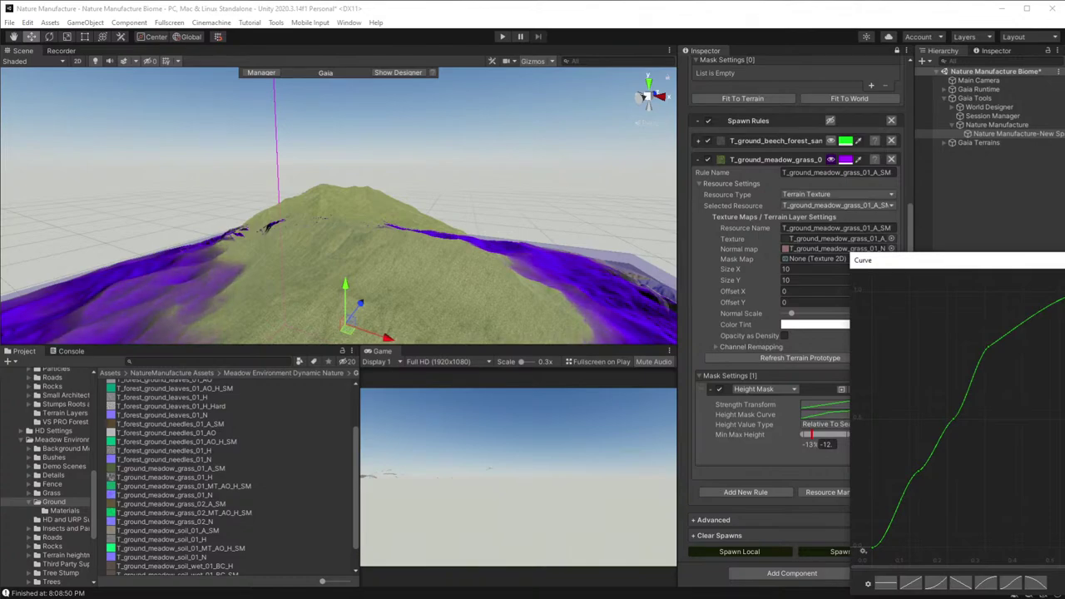
{"action": "key", "text": "Escape"}
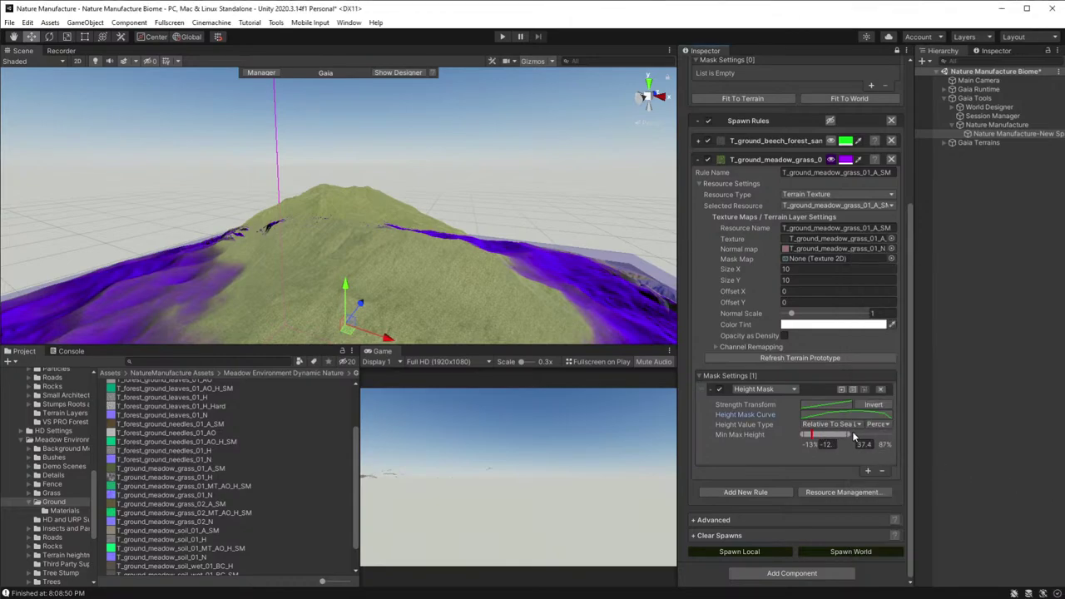
{"action": "left_click_drag", "start_coordinate": [849, 434], "coordinate": [861, 434]}
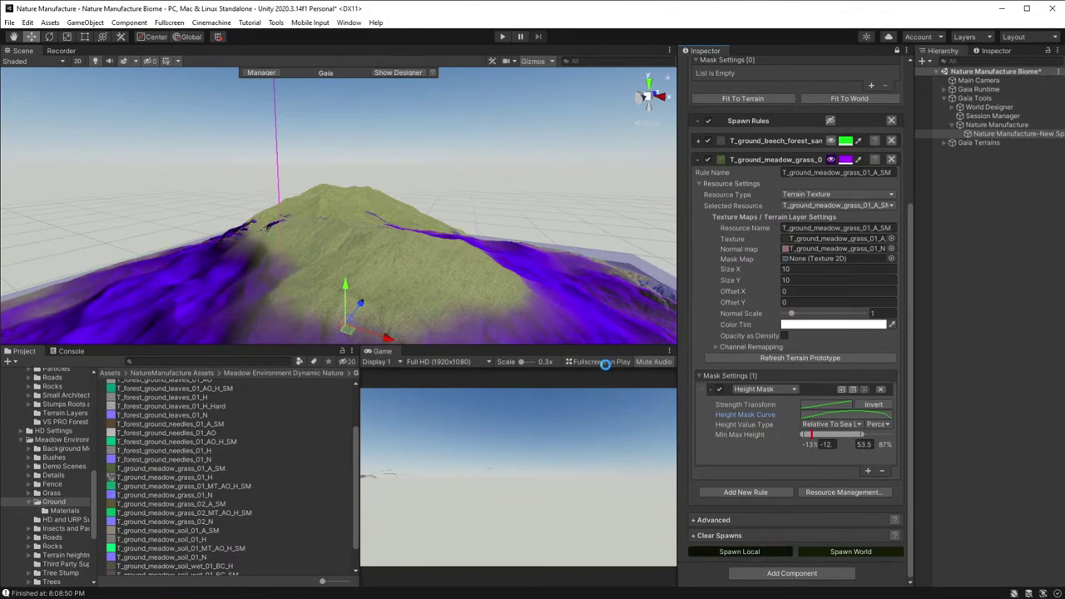
{"action": "left_click_drag", "start_coordinate": [530, 255], "coordinate": [663, 187], "text": "alt"}
- Align the Main Camera with the Scene view looking down on the mountain
{"action": "left_click", "coordinate": [932, 81]}
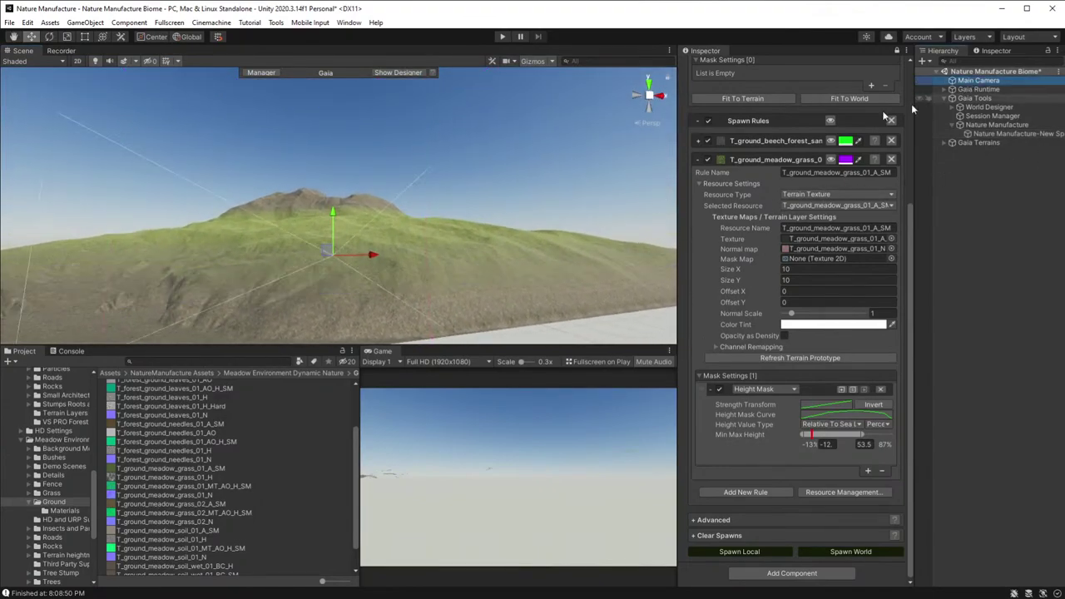
{"action": "key", "text": "ctrl+shift+f"}
{"action": "mouse_move", "coordinate": [395, 287]}
{"action": "left_mouse_down", "text": "alt"}
{"action": "mouse_move", "coordinate": [404, 280]}
{"action": "mouse_move", "coordinate": [387, 292]}
{"action": "mouse_move", "coordinate": [408, 313]}
{"action": "mouse_move", "coordinate": [411, 293]}
{"action": "left_mouse_up", "text": "alt"}
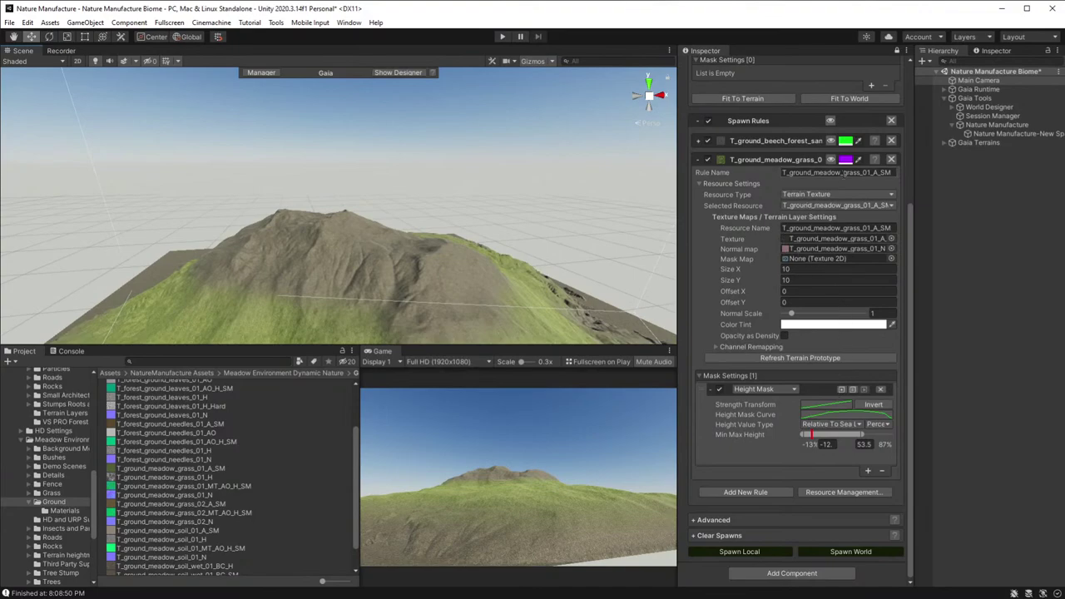
{"action": "left_click", "coordinate": [699, 158]}
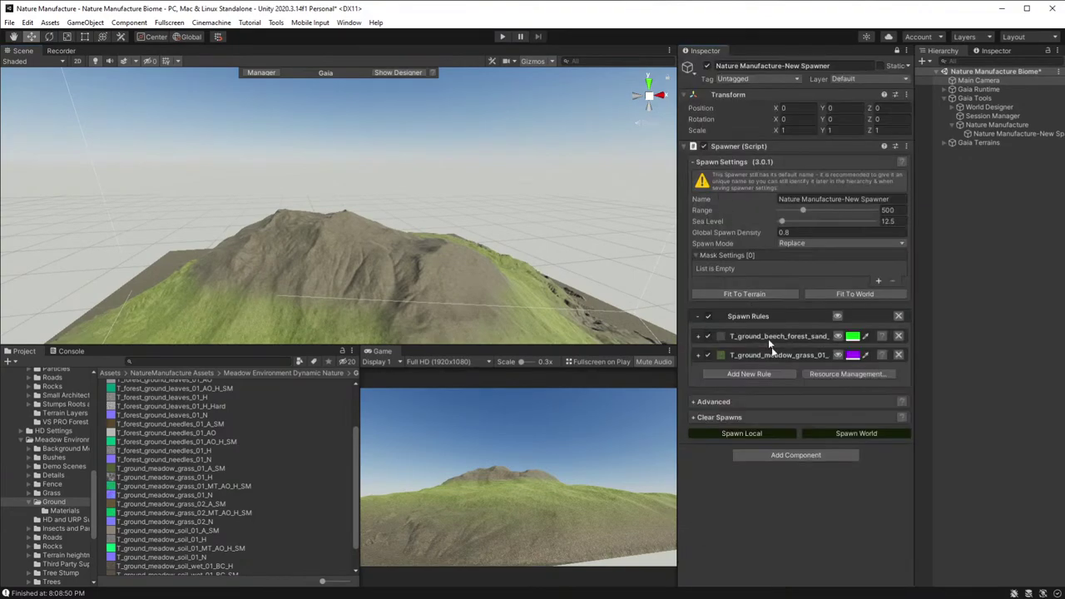
- Add a third rule using T_ground_meadow_grass_02_A_SM and its meadow grass 02 normal map
{"action": "left_click", "coordinate": [749, 374]}
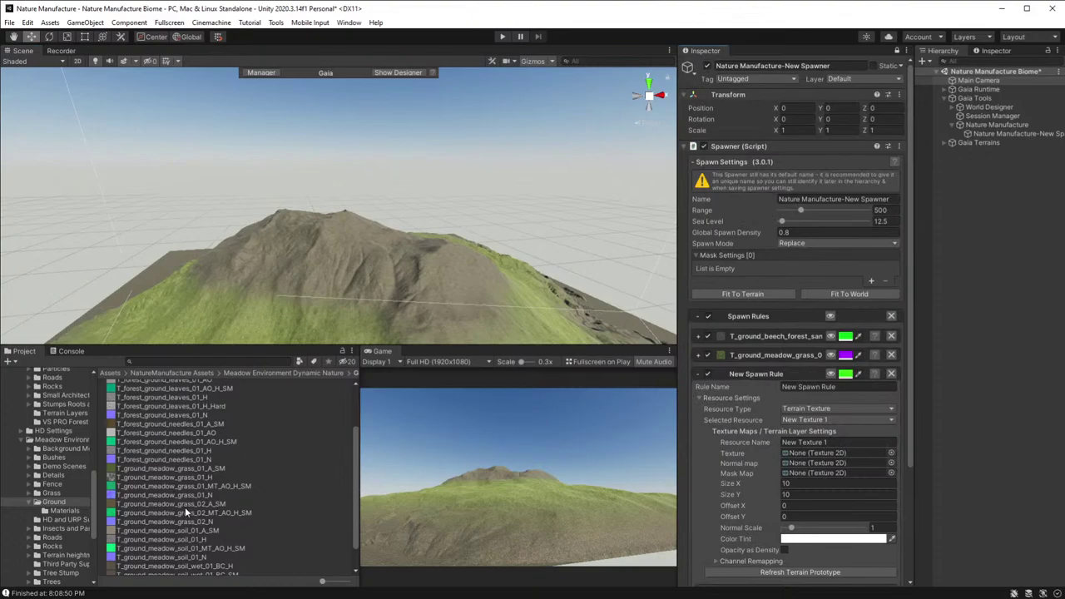
{"action": "scroll", "coordinate": [185, 506], "scroll_direction": "down", "scroll_amount": 2}
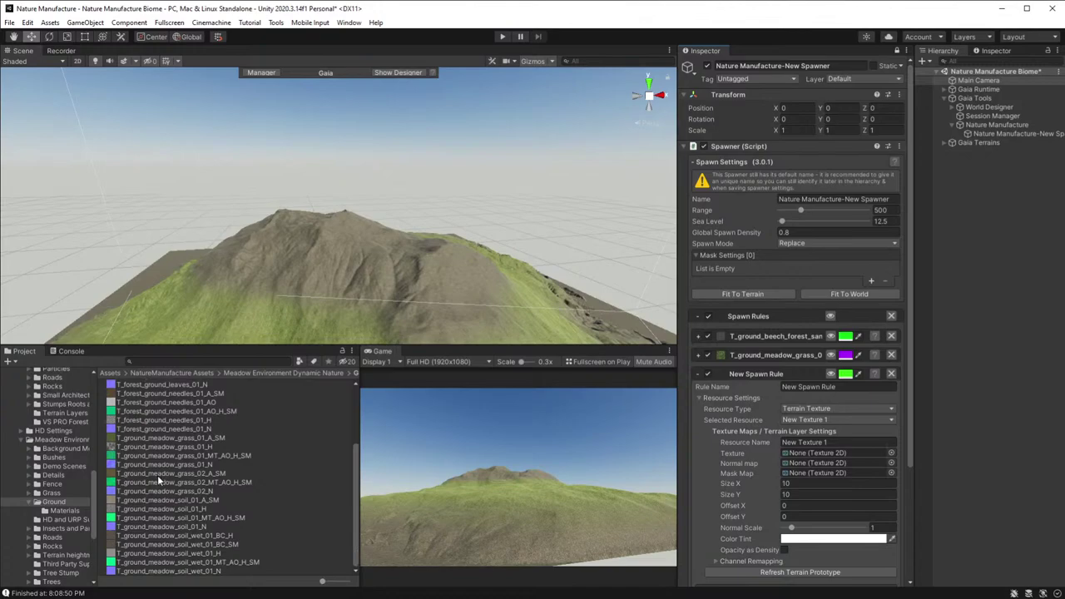
{"action": "left_click_drag", "start_coordinate": [157, 474], "coordinate": [827, 460]}
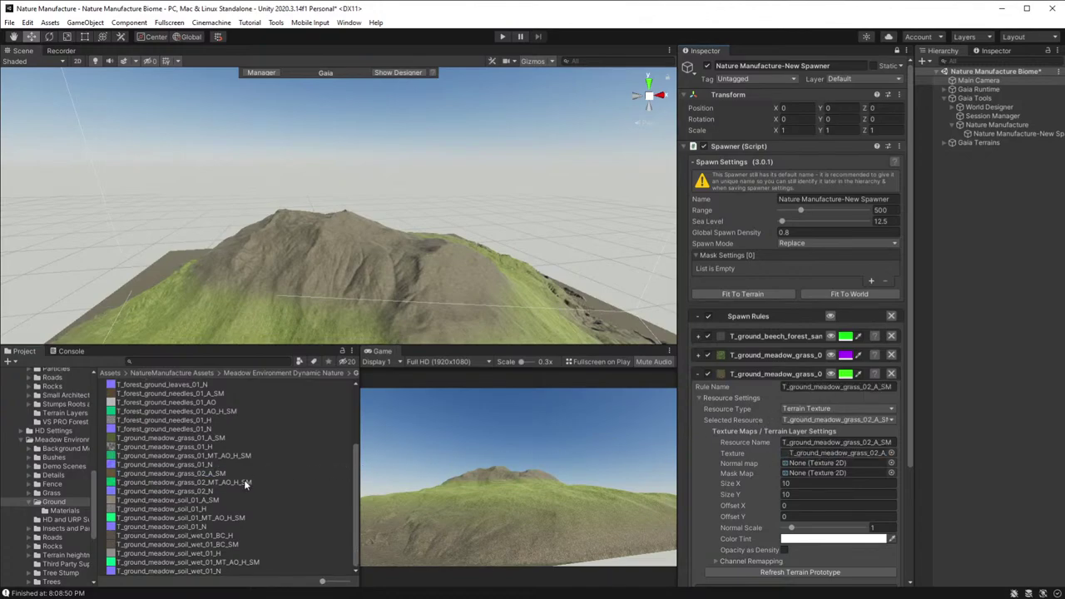
{"action": "left_click_drag", "start_coordinate": [175, 491], "coordinate": [847, 468]}
- Preview the third rule in red and fit the spawner to the terrain, range 256
{"action": "left_click", "coordinate": [845, 374]}
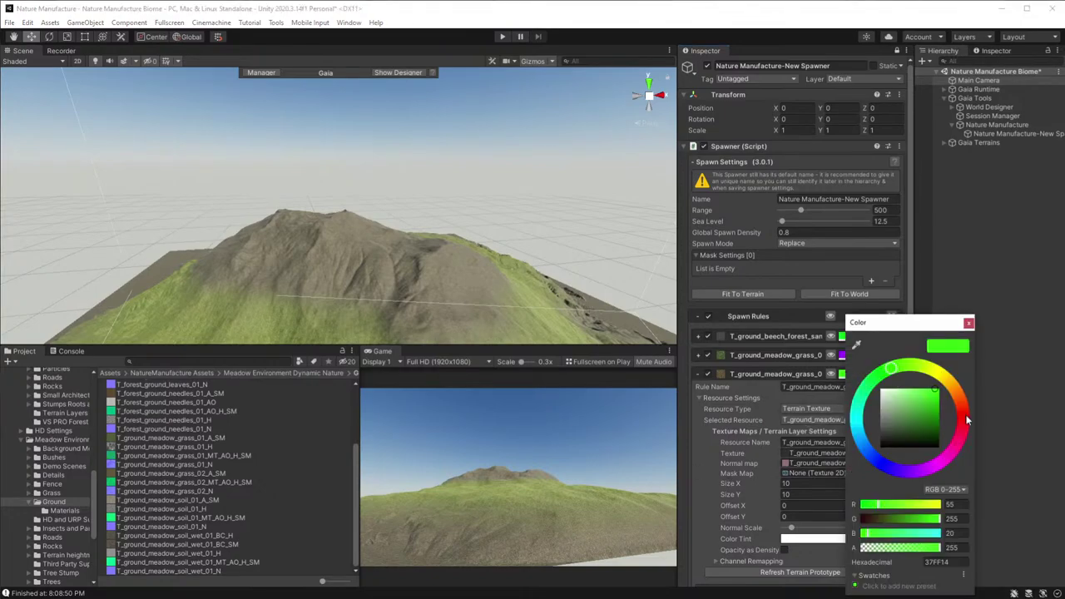
{"action": "left_click", "coordinate": [962, 411]}
{"action": "left_click", "coordinate": [830, 373]}
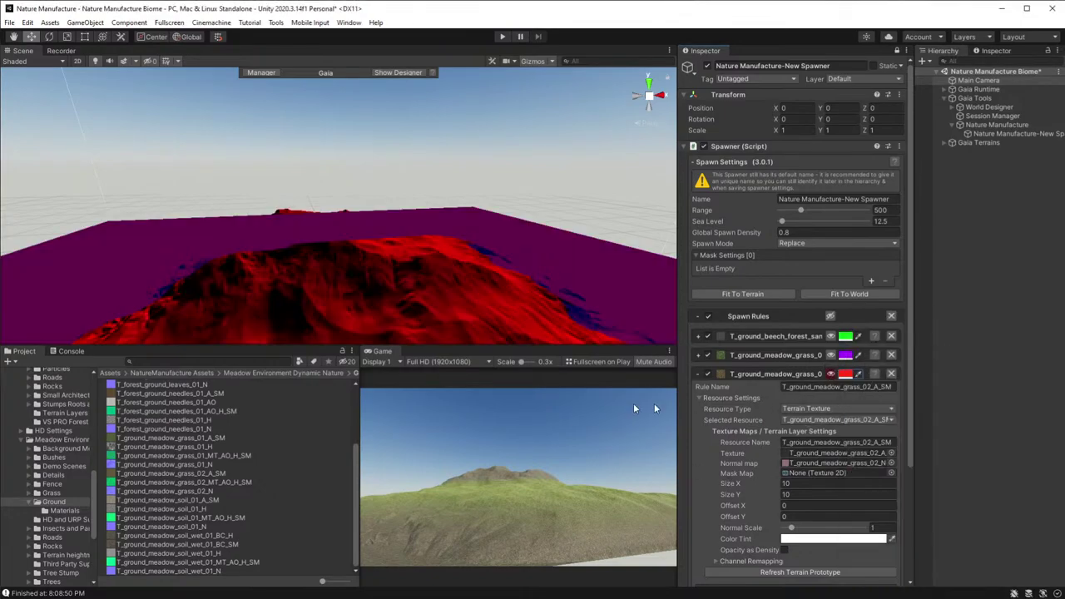
{"action": "scroll", "coordinate": [495, 303], "scroll_direction": "down", "scroll_amount": 3}
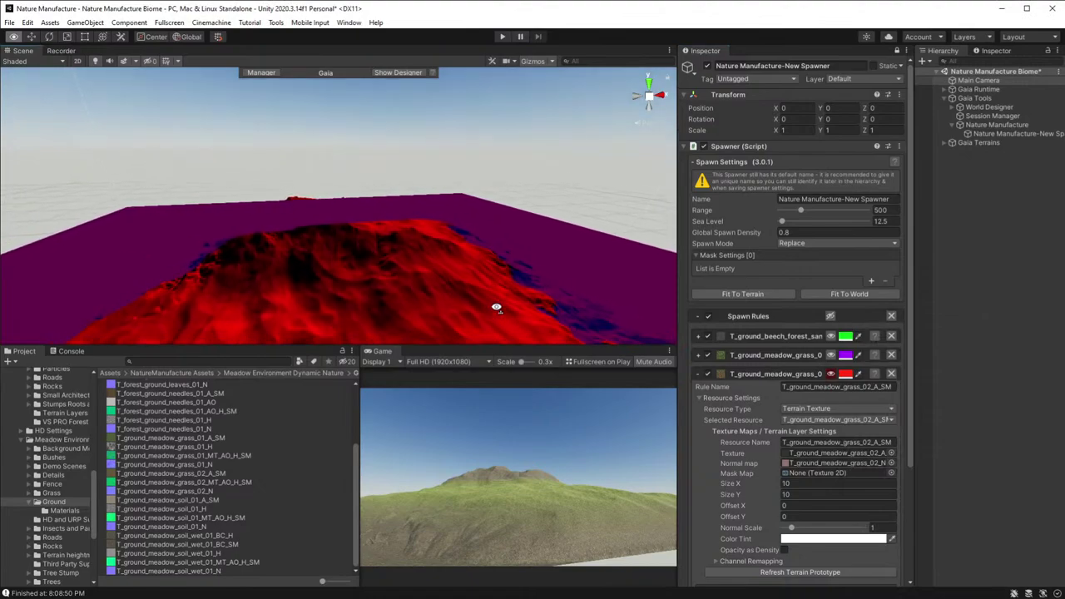
{"action": "scroll", "coordinate": [787, 435], "scroll_direction": "down", "scroll_amount": 4}
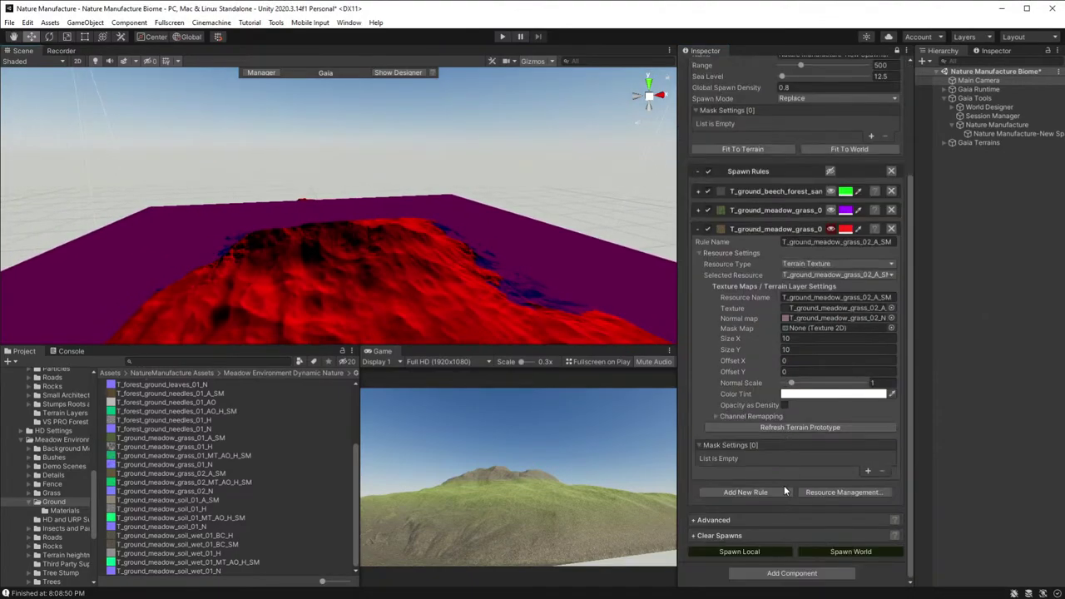
{"action": "scroll", "coordinate": [782, 481], "scroll_direction": "up", "scroll_amount": 3}
{"action": "scroll", "coordinate": [783, 479], "scroll_direction": "up", "scroll_amount": 1}
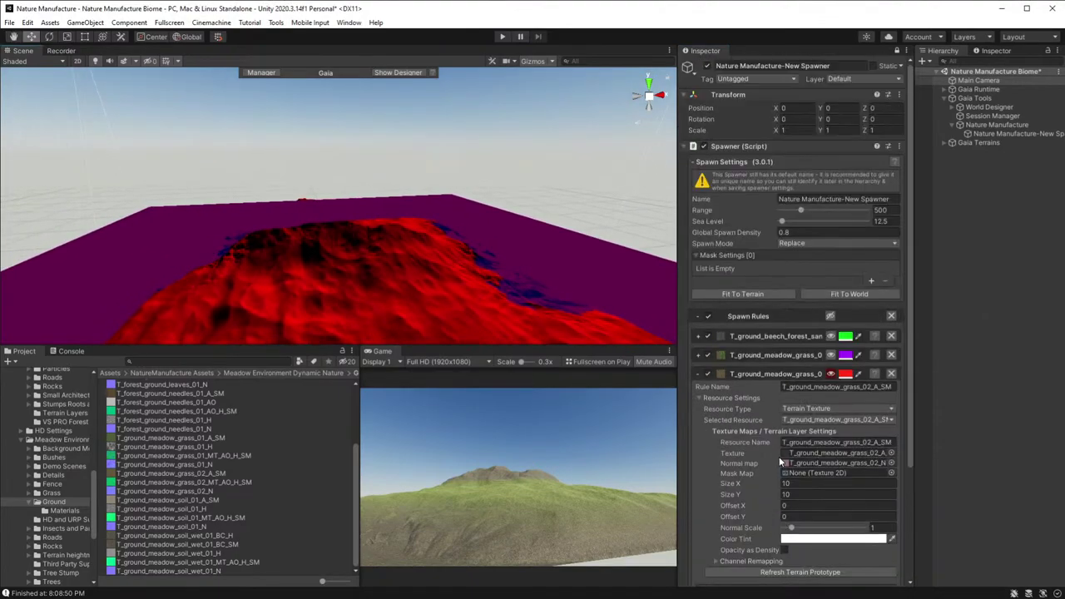
{"action": "left_click", "coordinate": [743, 293]}
{"action": "left_click_drag", "start_coordinate": [599, 283], "coordinate": [568, 287], "text": "alt"}
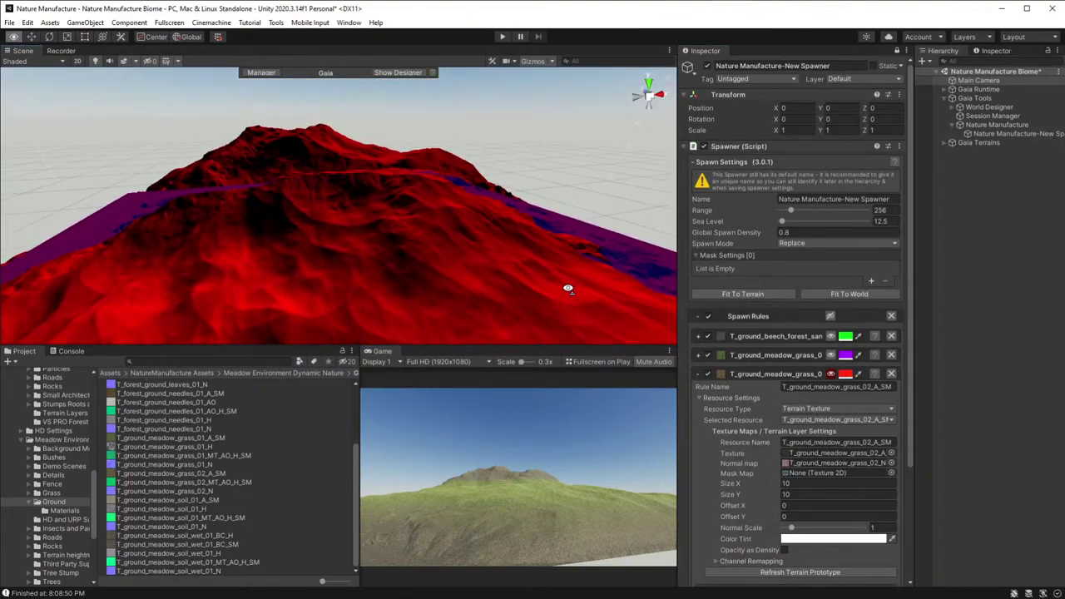
{"action": "scroll", "coordinate": [733, 468], "scroll_direction": "down", "scroll_amount": 3}
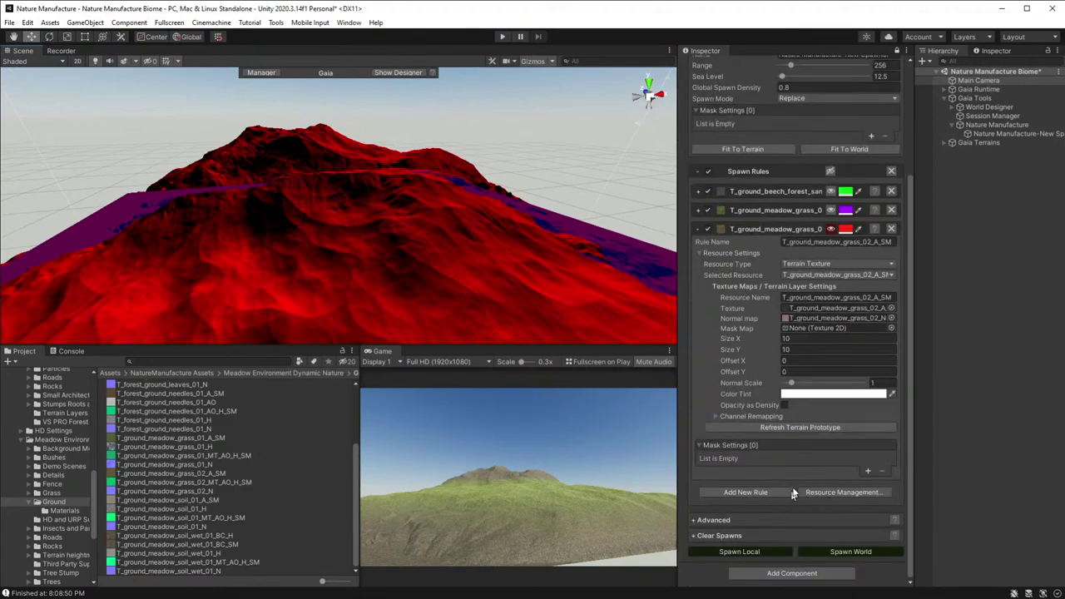
- Add a Height Mask to the meadow grass 02 rule with minimum height 0.47, maximum 75
{"action": "left_click", "coordinate": [871, 471]}
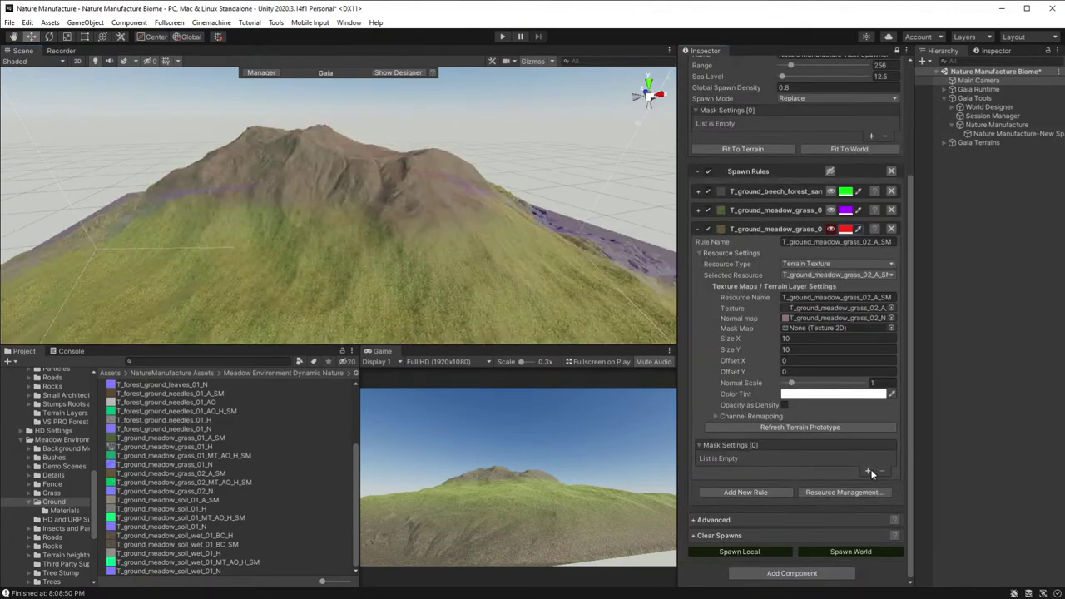
{"action": "left_click", "coordinate": [772, 458]}
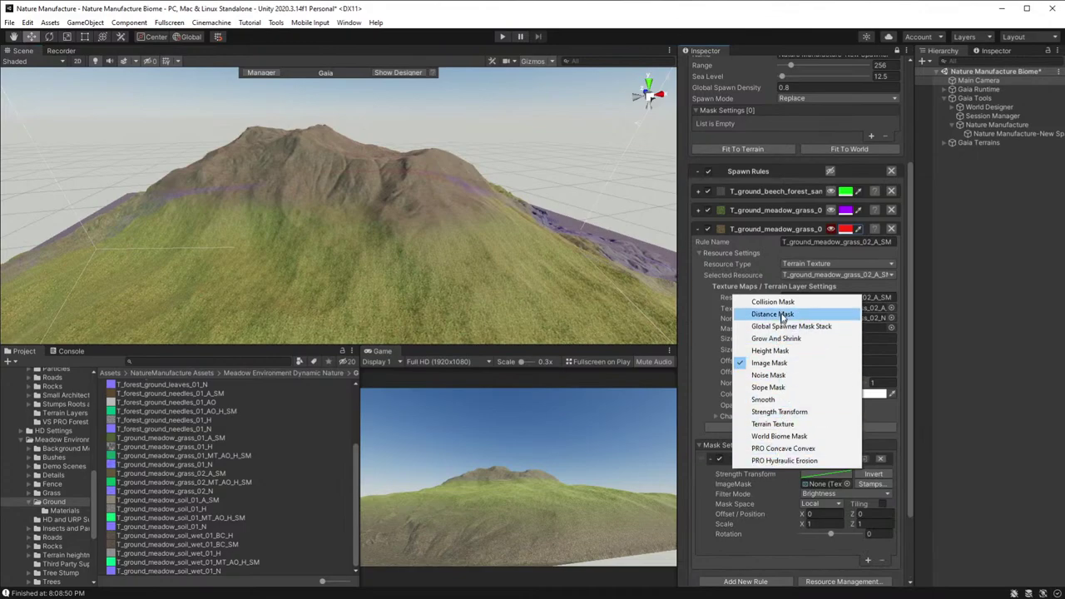
{"action": "left_click", "coordinate": [786, 351]}
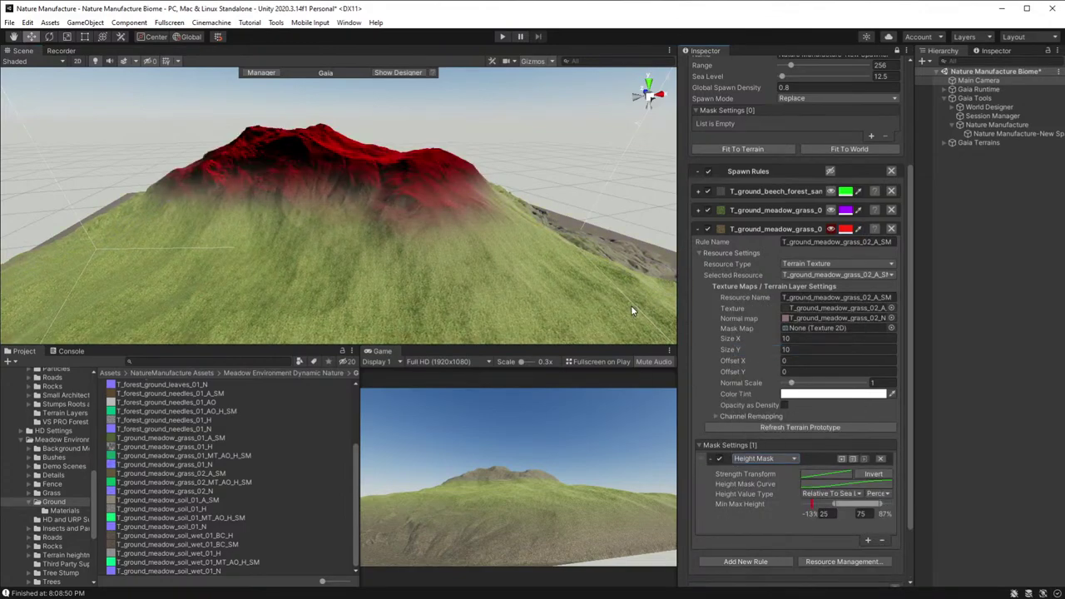
{"action": "left_click_drag", "start_coordinate": [630, 305], "coordinate": [533, 328], "text": "alt"}
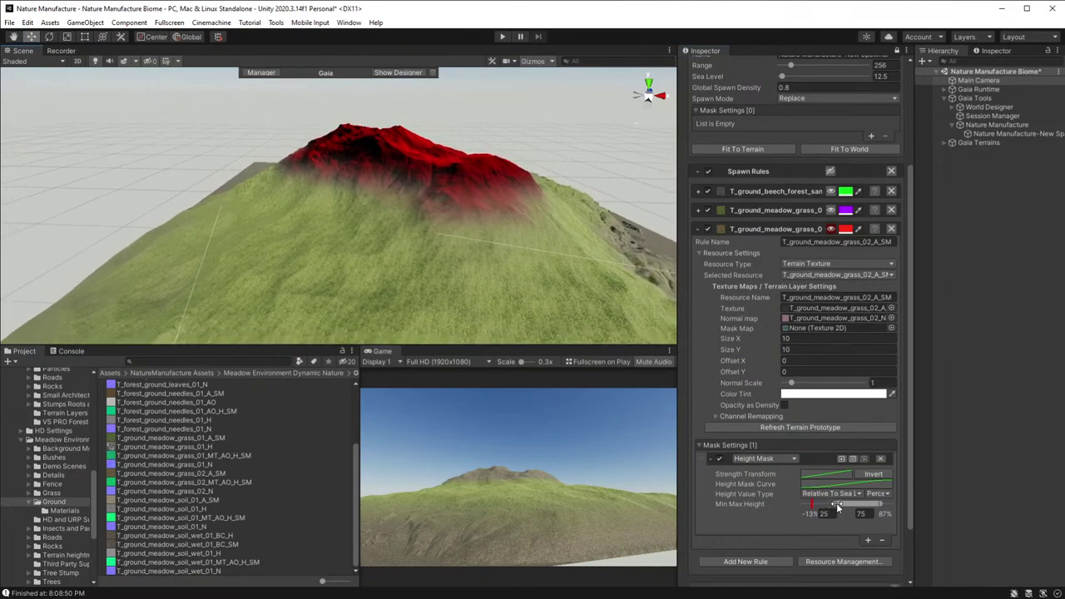
{"action": "left_click", "coordinate": [837, 507]}
{"action": "left_click_drag", "start_coordinate": [833, 505], "coordinate": [816, 504]}
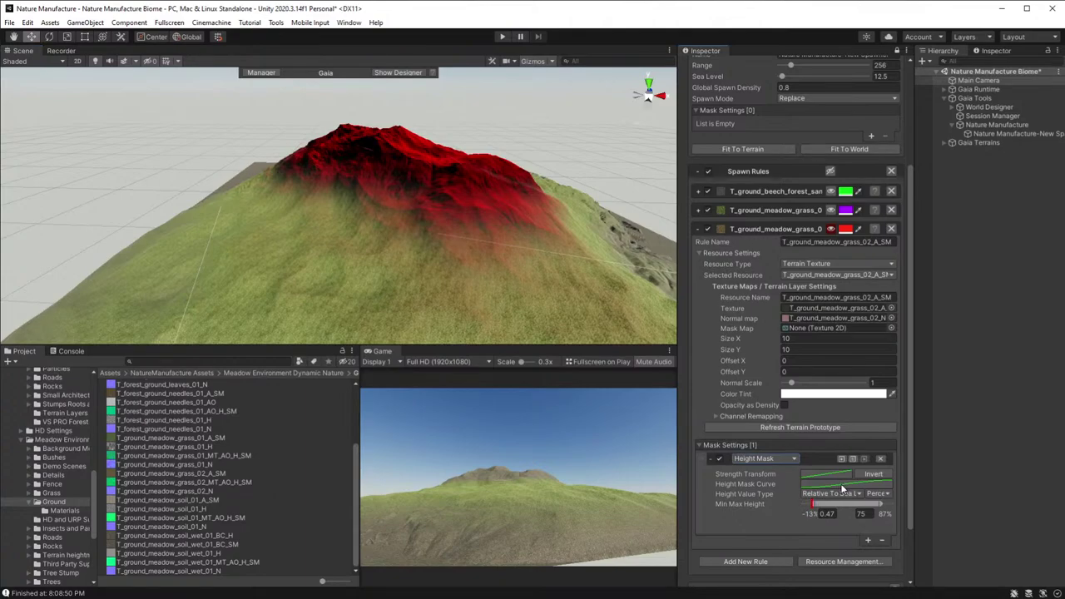
- Add a raised key to the grass 02 Height Mask Curve
{"action": "left_click", "coordinate": [842, 485]}
{"action": "double_click", "coordinate": [997, 479]}
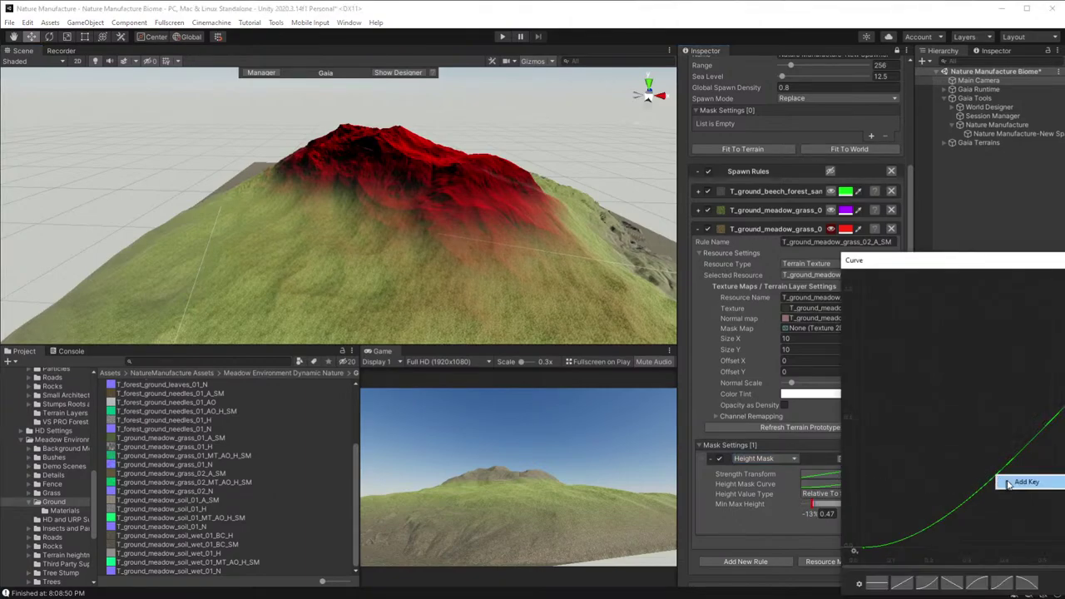
{"action": "left_click_drag", "start_coordinate": [997, 479], "coordinate": [987, 443]}
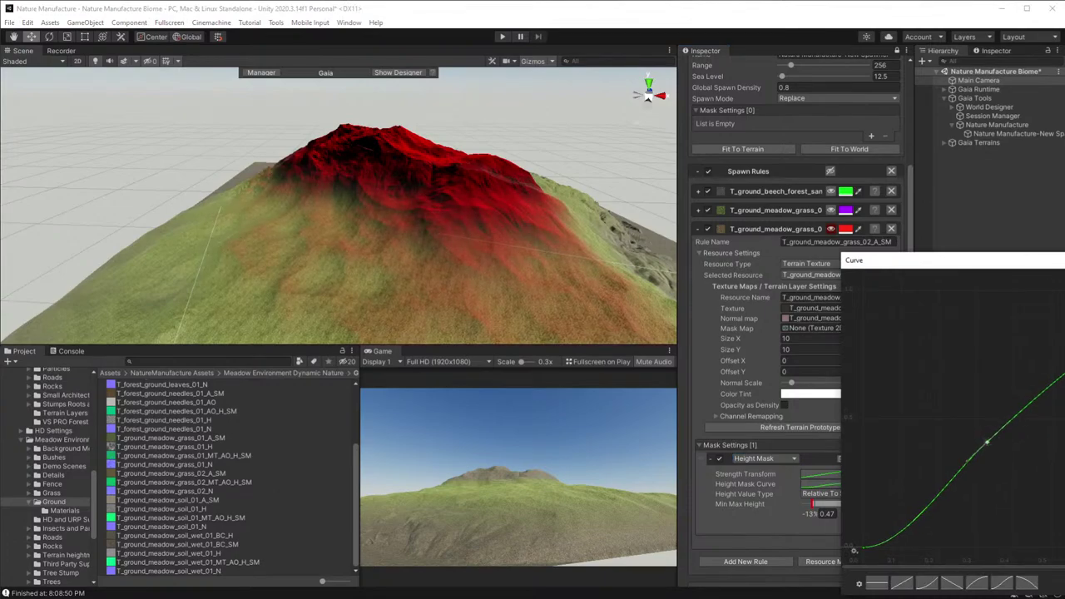
{"action": "key", "text": "Escape"}
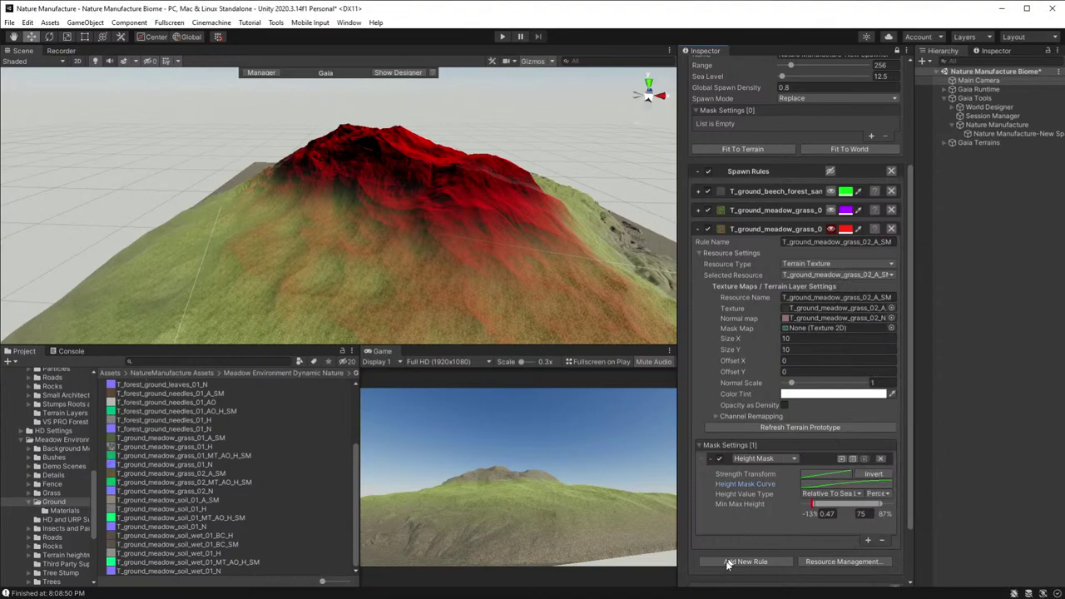
{"action": "scroll", "coordinate": [753, 547], "scroll_direction": "down", "scroll_amount": 3}
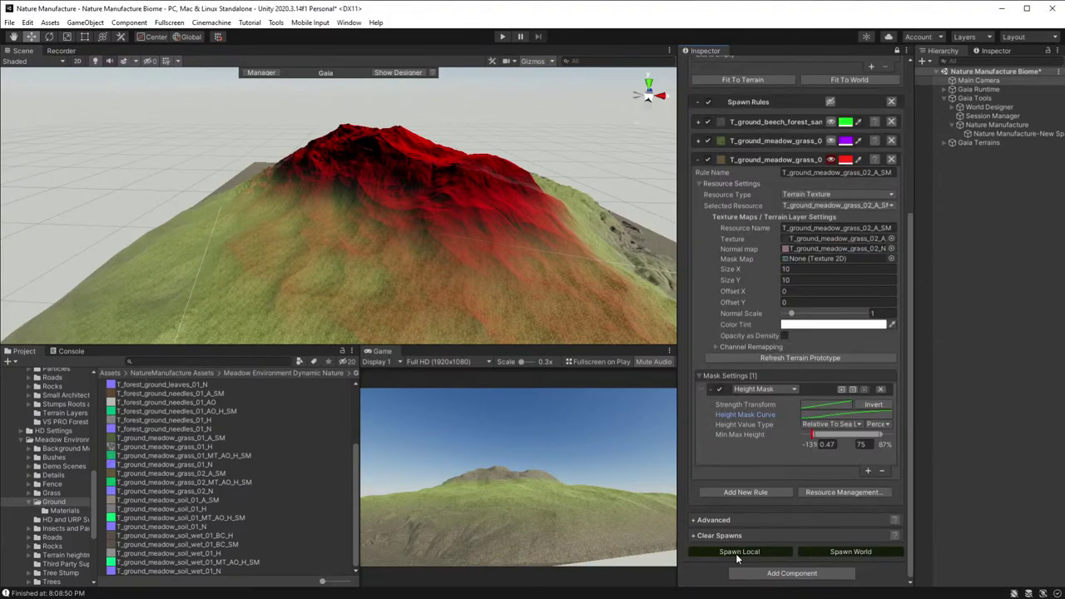
{"action": "left_click", "coordinate": [738, 552]}
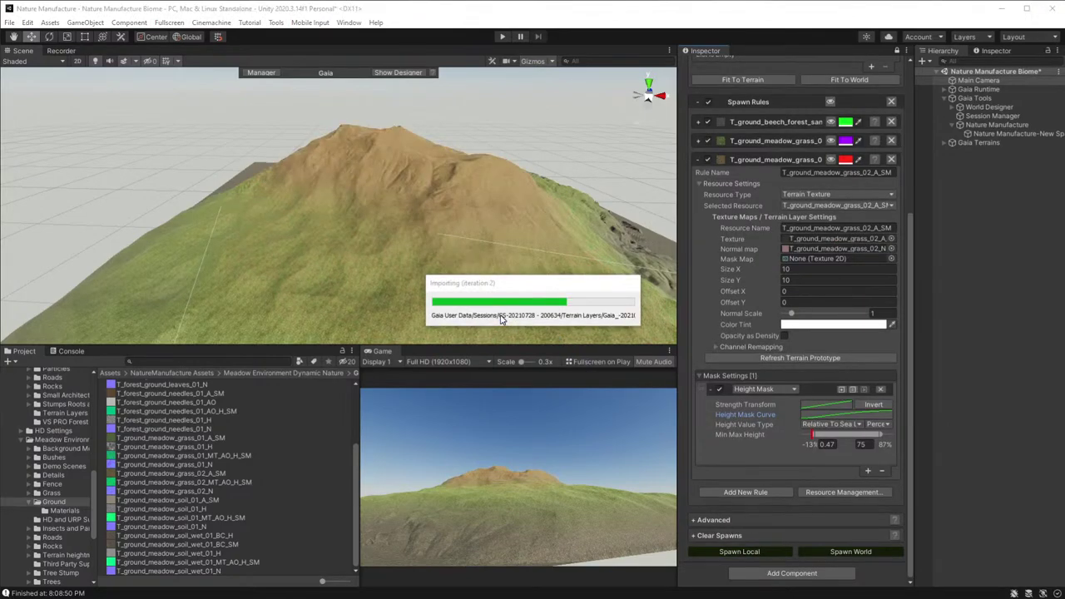
{"action": "key", "text": "q"}
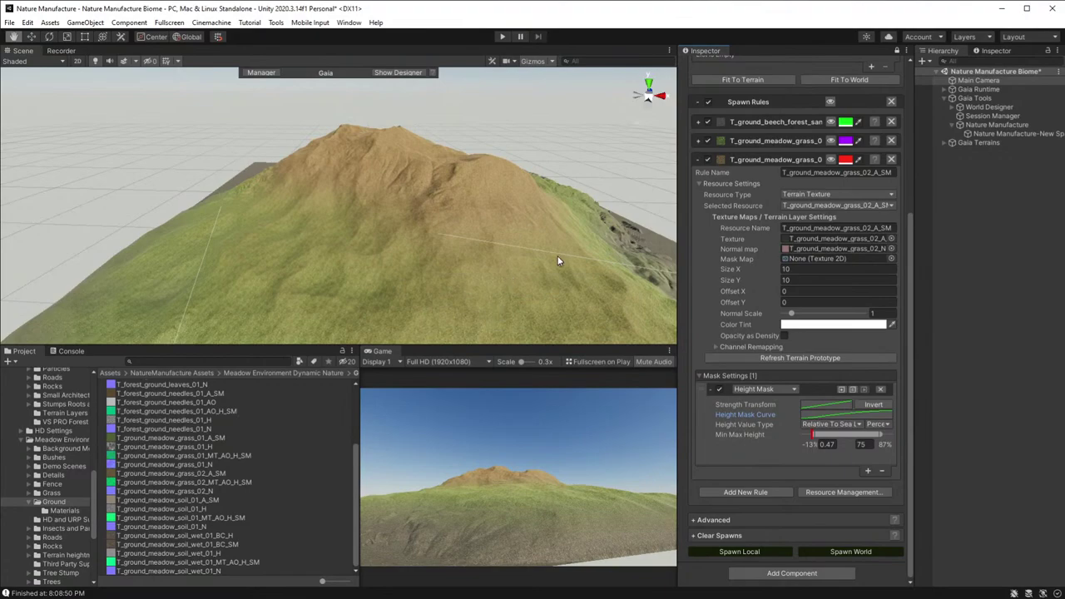
{"action": "left_click_drag", "start_coordinate": [558, 262], "coordinate": [614, 231], "text": "alt"}
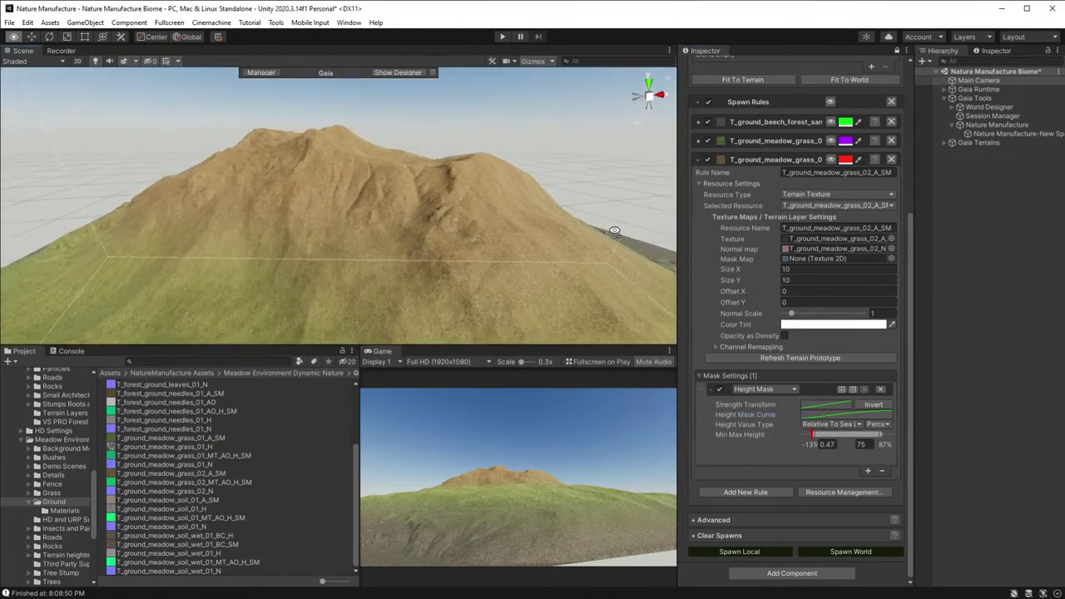
{"action": "right_click_drag", "start_coordinate": [614, 231], "coordinate": [607, 276], "text": "alt"}
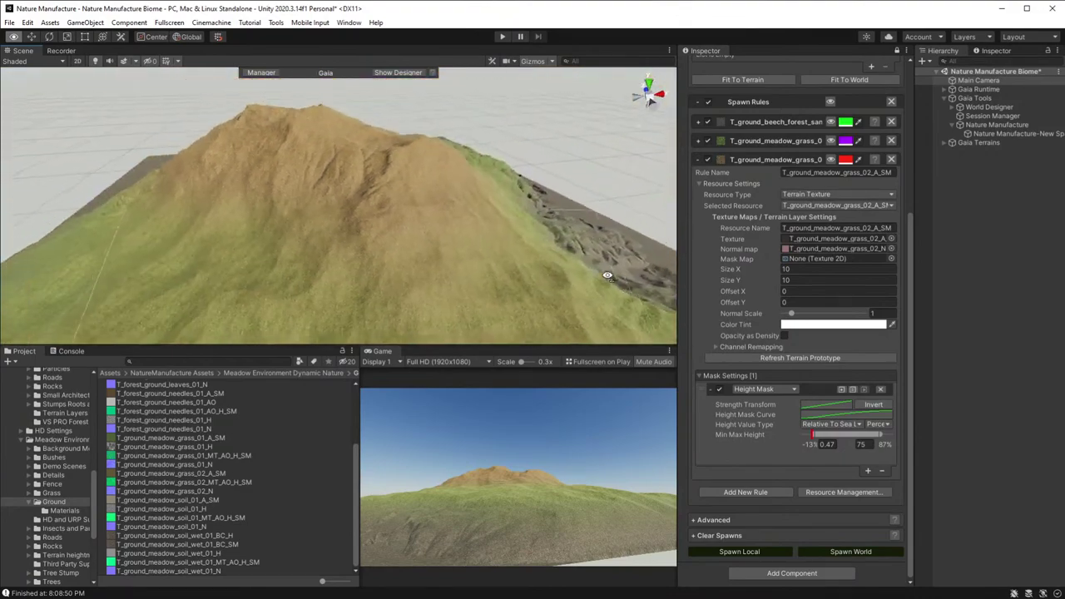
{"action": "left_click_drag", "start_coordinate": [608, 276], "coordinate": [475, 271], "text": "alt"}
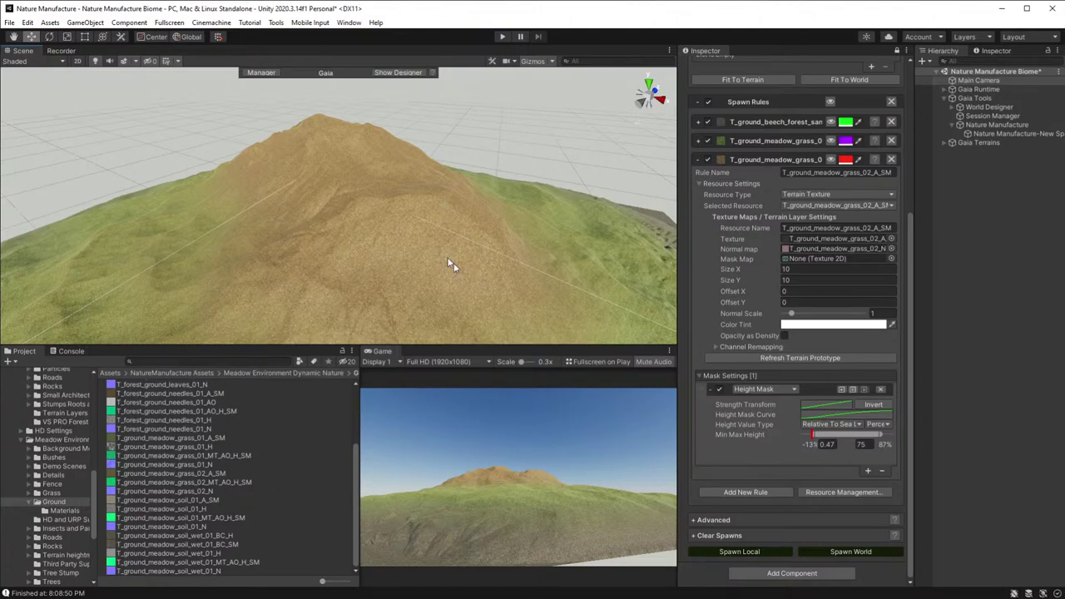
{"action": "left_click_drag", "start_coordinate": [451, 261], "coordinate": [435, 233], "text": "alt"}
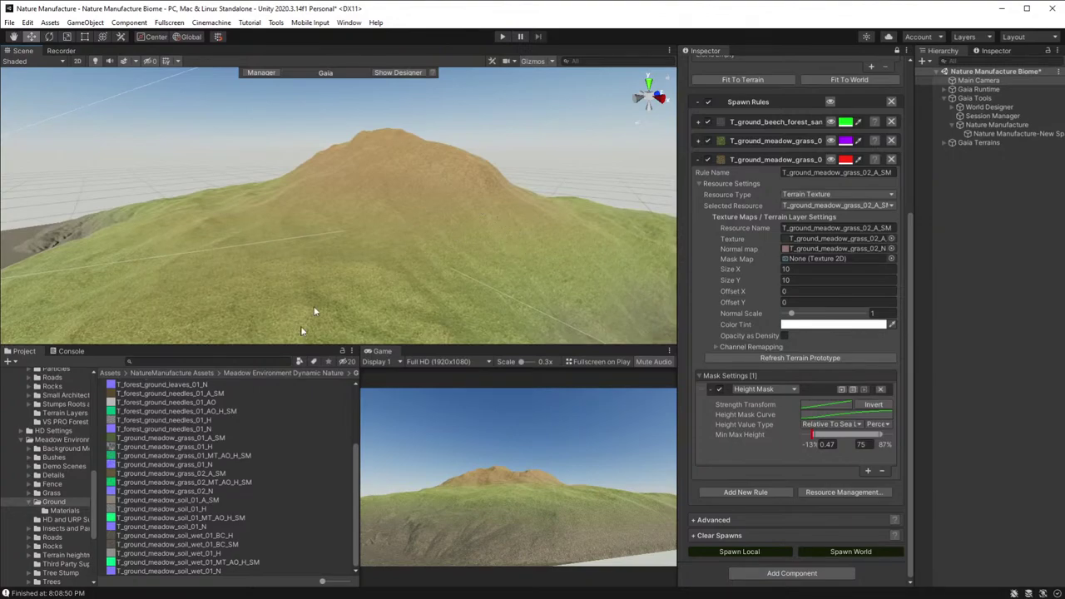
- Collapse the third rule, add a fourth rule, and search the Project for 'cliff t:texture'
{"action": "left_click", "coordinate": [697, 159]}
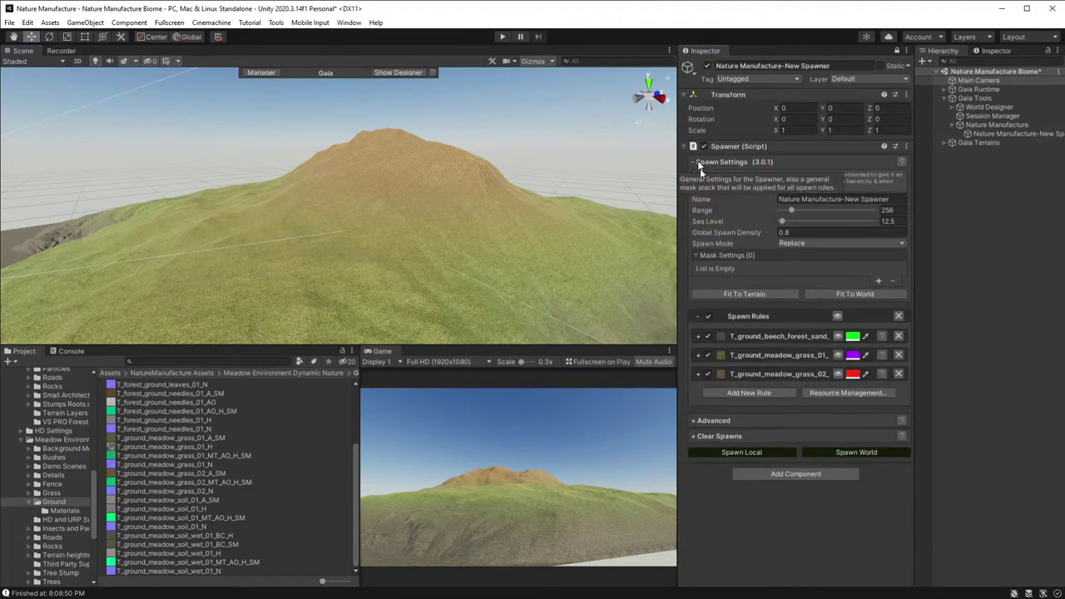
{"action": "left_click", "coordinate": [741, 393]}
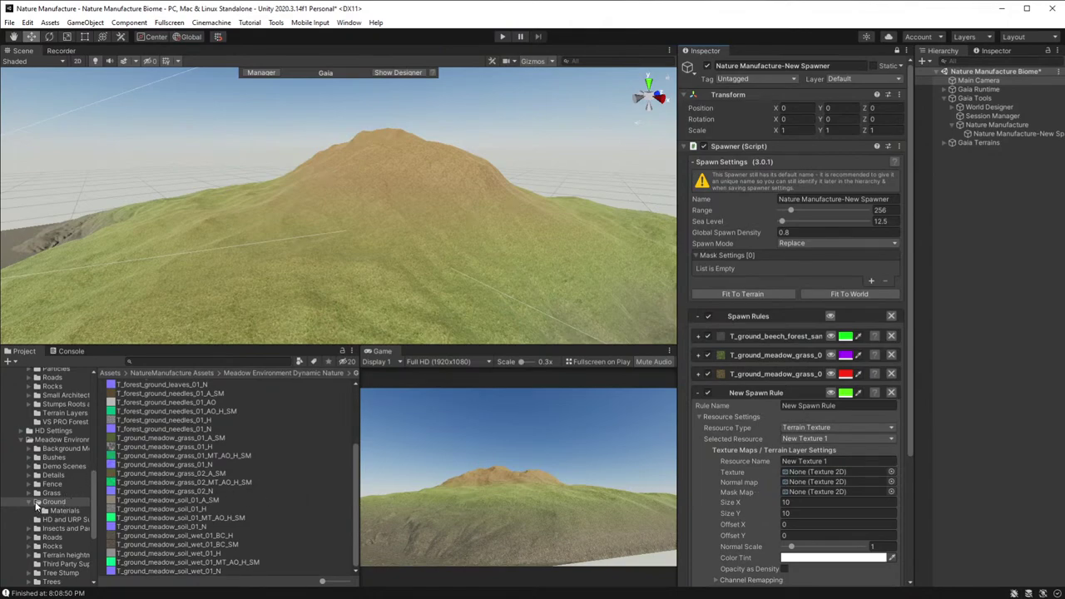
{"action": "left_click", "coordinate": [196, 361]}
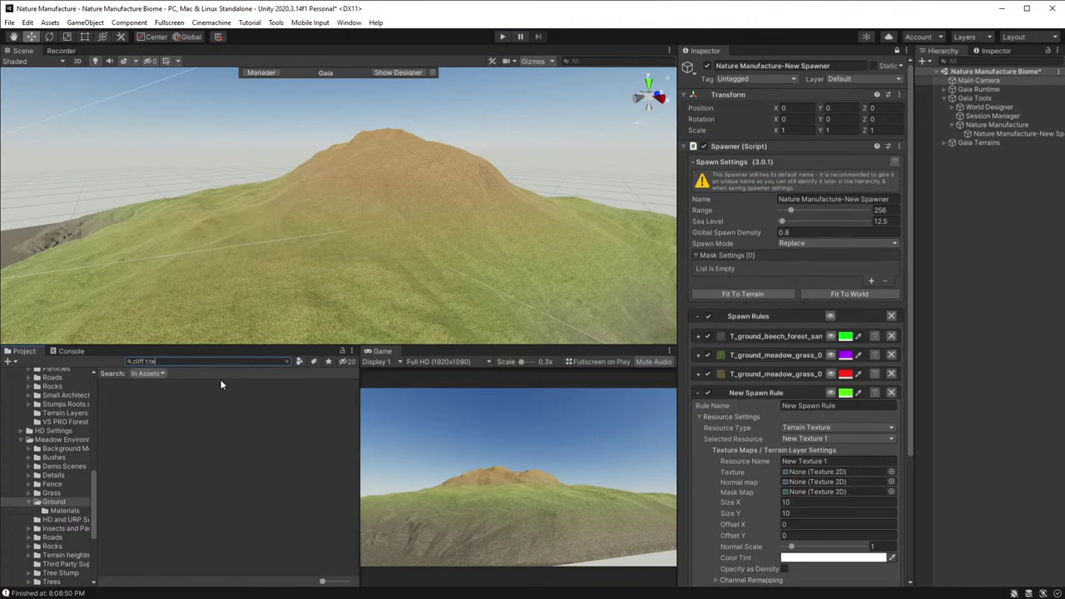
{"action": "type", "text": "ure"}
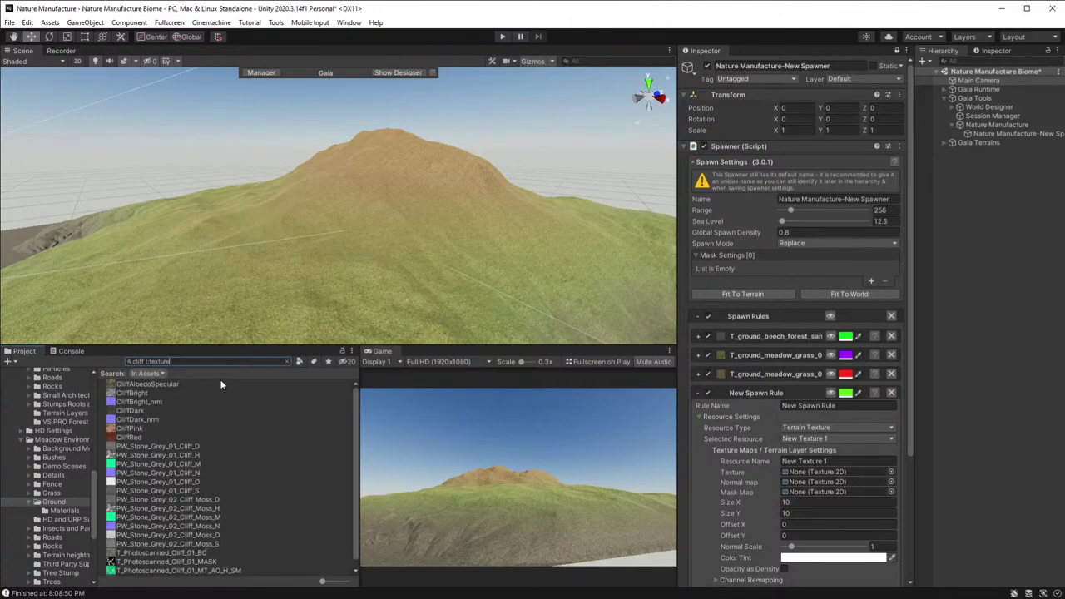
{"action": "left_click", "coordinate": [131, 411]}
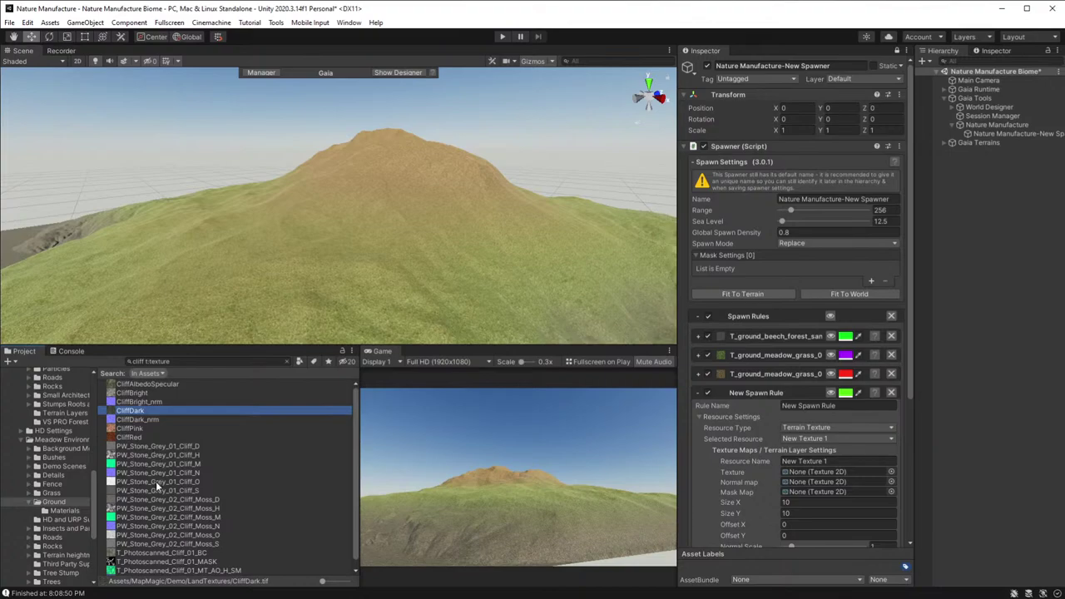
- Assign PW_Stone_Grey_01_Cliff_D and its Cliff_N normal map to the fourth rule
{"action": "scroll", "coordinate": [156, 485], "scroll_direction": "down", "scroll_amount": 1}
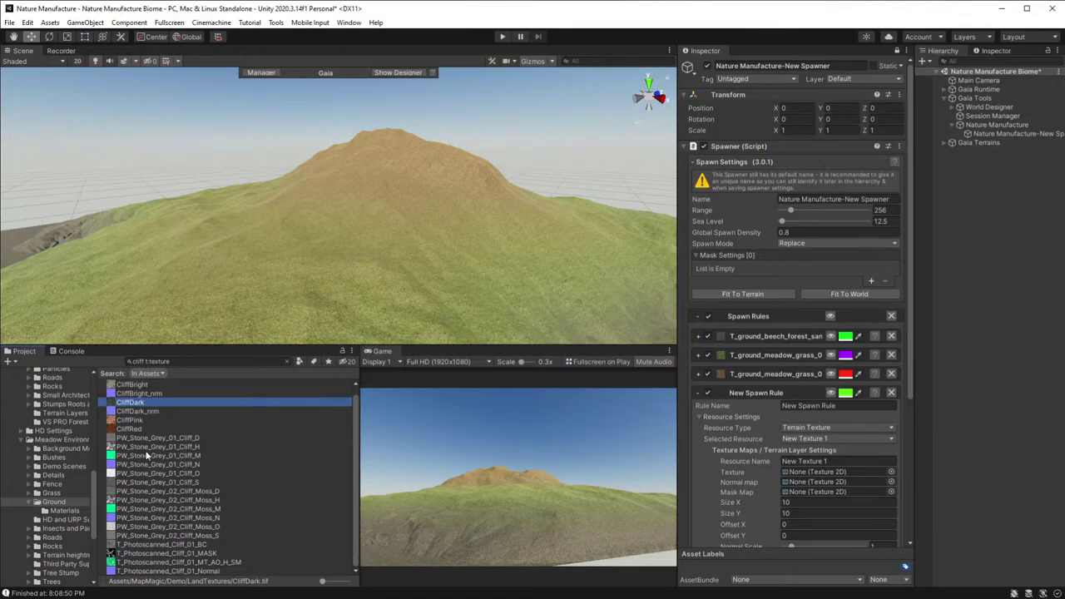
{"action": "left_click_drag", "start_coordinate": [145, 439], "coordinate": [254, 402]}
{"action": "left_click_drag", "start_coordinate": [121, 440], "coordinate": [865, 481]}
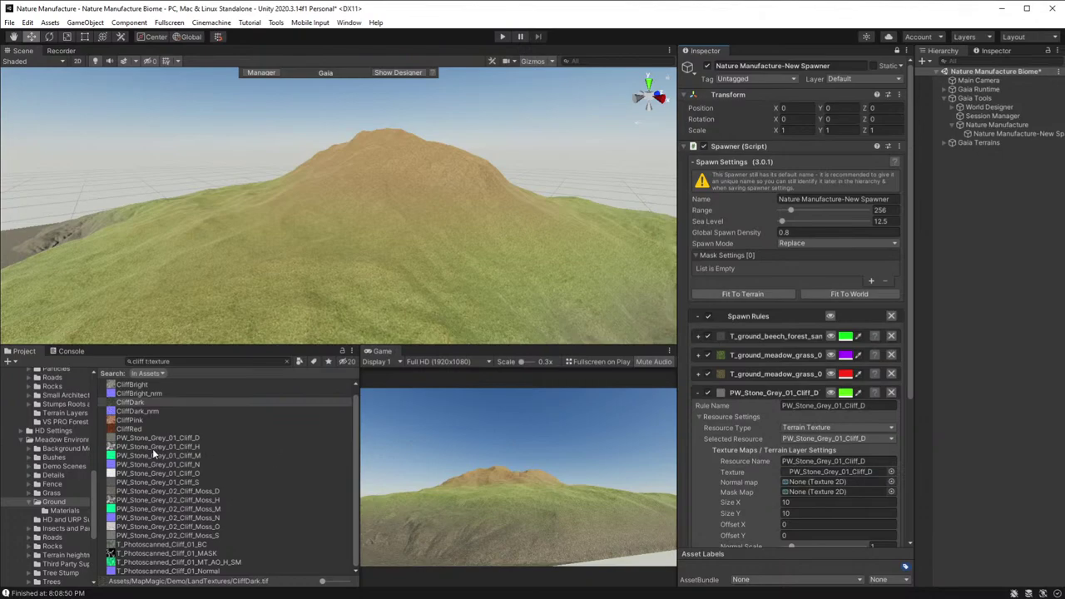
{"action": "left_click_drag", "start_coordinate": [158, 458], "coordinate": [851, 480]}
{"action": "scroll", "coordinate": [779, 441], "scroll_direction": "down", "scroll_amount": 4}
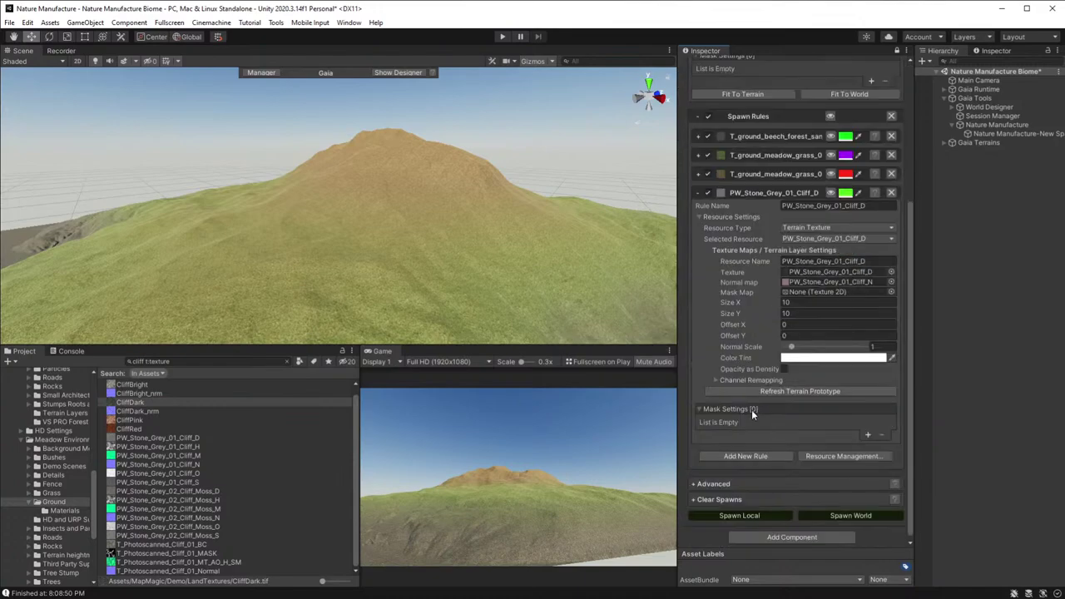
- Give the cliff rule a Slope Mask and show its preview in blue on the mountain
{"action": "left_click", "coordinate": [869, 435]}
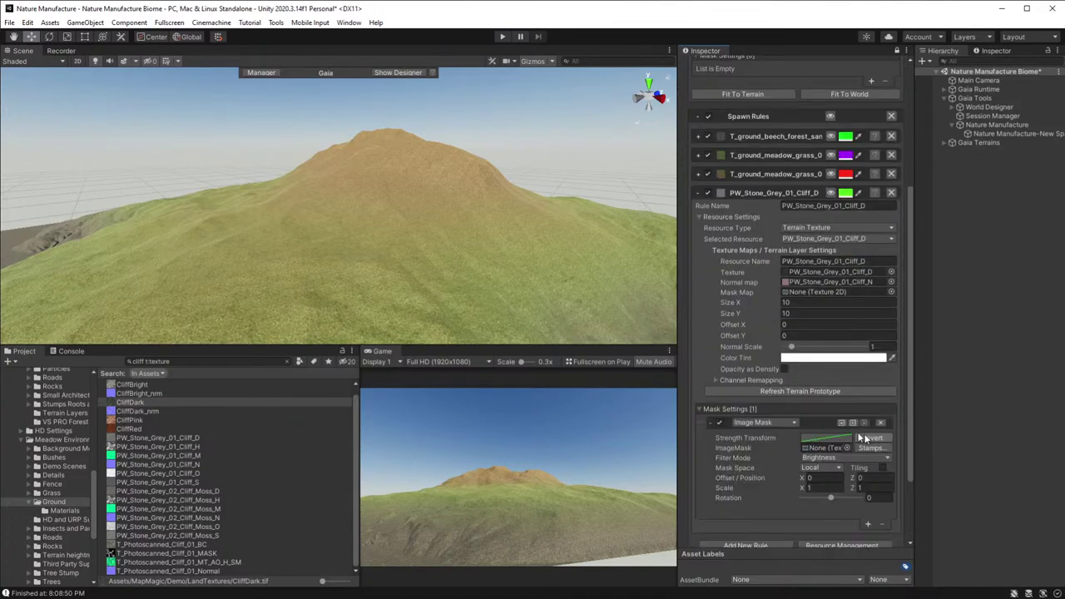
{"action": "left_click", "coordinate": [776, 422]}
{"action": "left_click", "coordinate": [769, 351]}
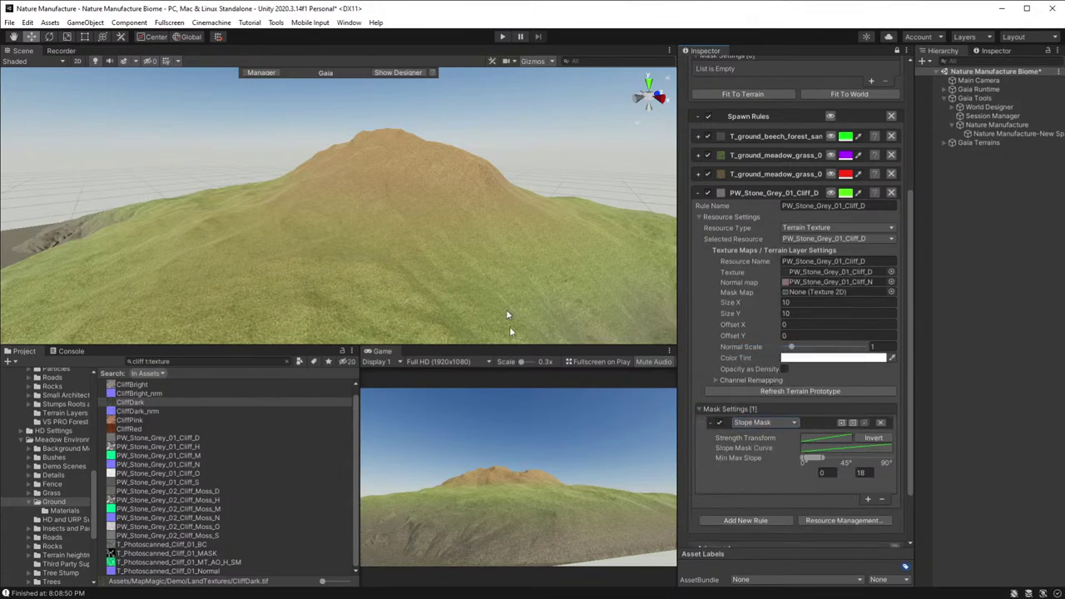
{"action": "left_click", "coordinate": [844, 197]}
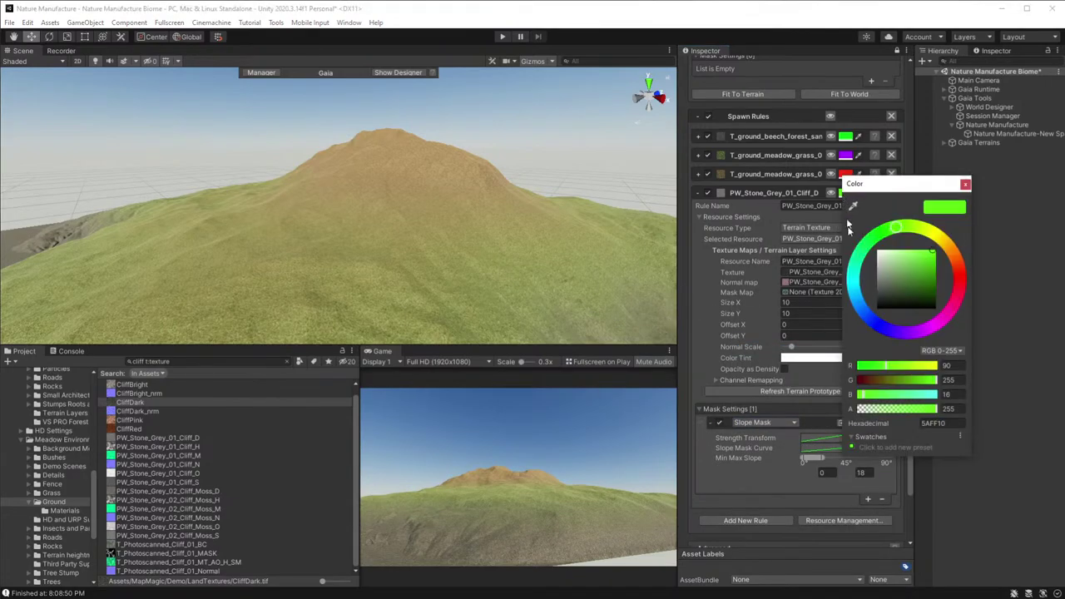
{"action": "left_click", "coordinate": [875, 323]}
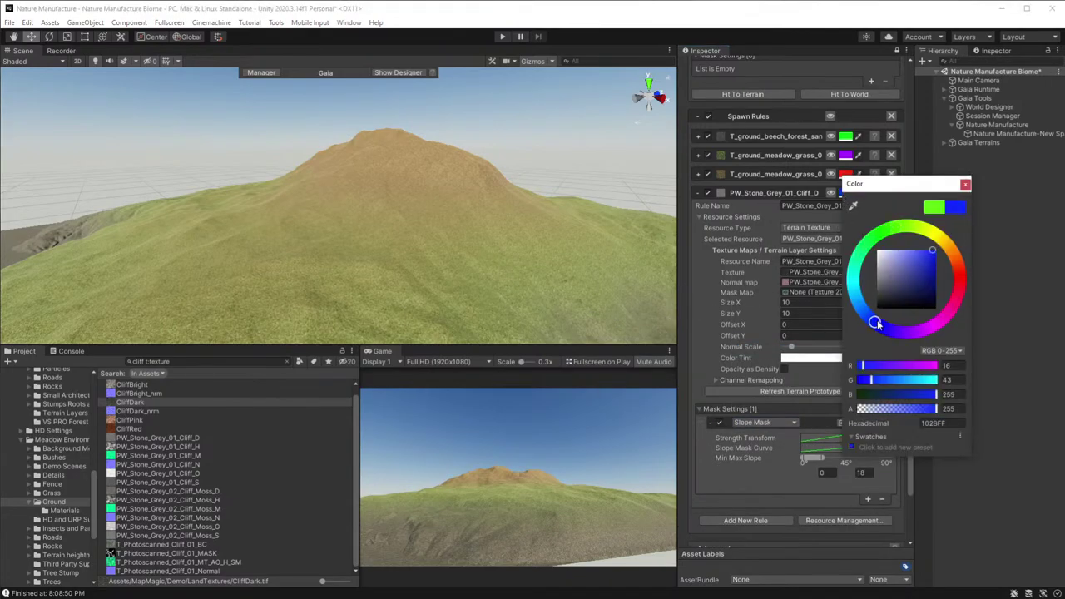
{"action": "left_click", "coordinate": [965, 184]}
{"action": "left_click", "coordinate": [830, 192]}
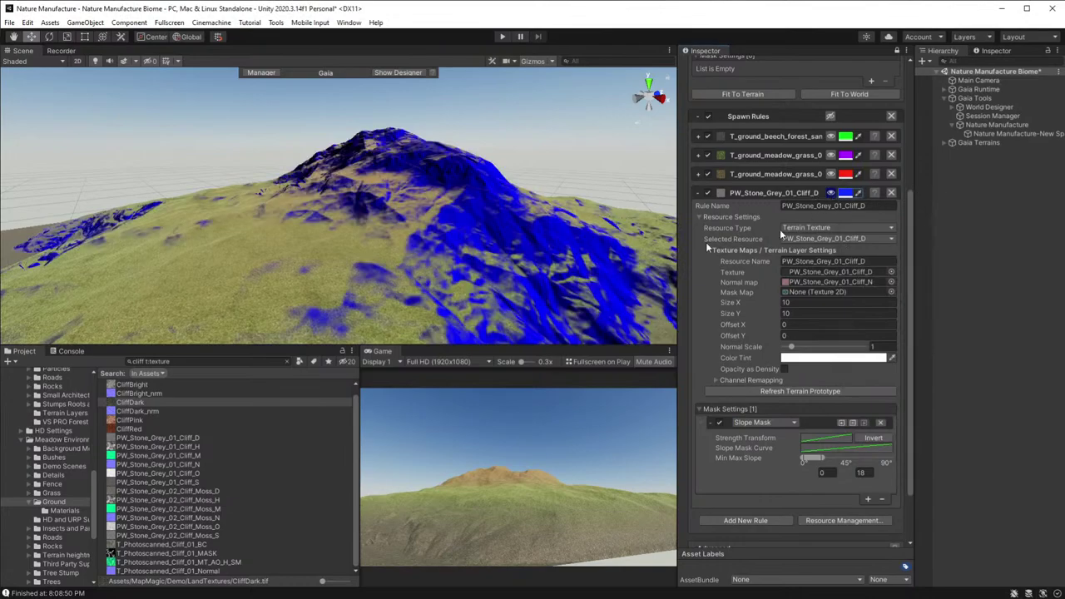
{"action": "left_click_drag", "start_coordinate": [416, 255], "coordinate": [466, 287], "text": "alt"}
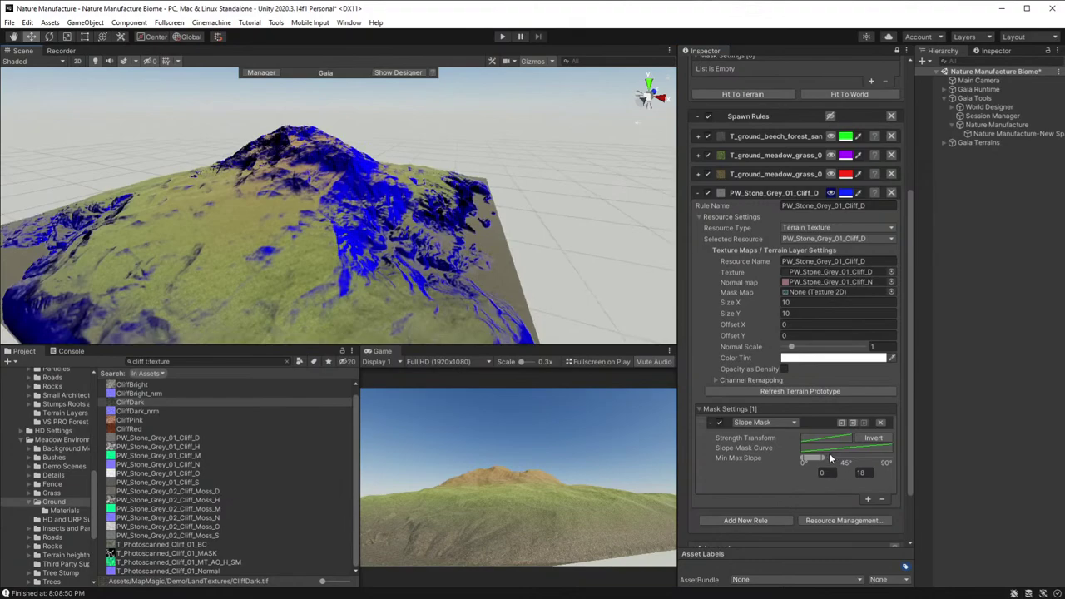
- Adjust the Min Max Slope range and add a key to reshape the Slope Mask Curve
{"action": "left_click_drag", "start_coordinate": [826, 456], "coordinate": [854, 457]}
{"action": "left_click", "coordinate": [850, 450]}
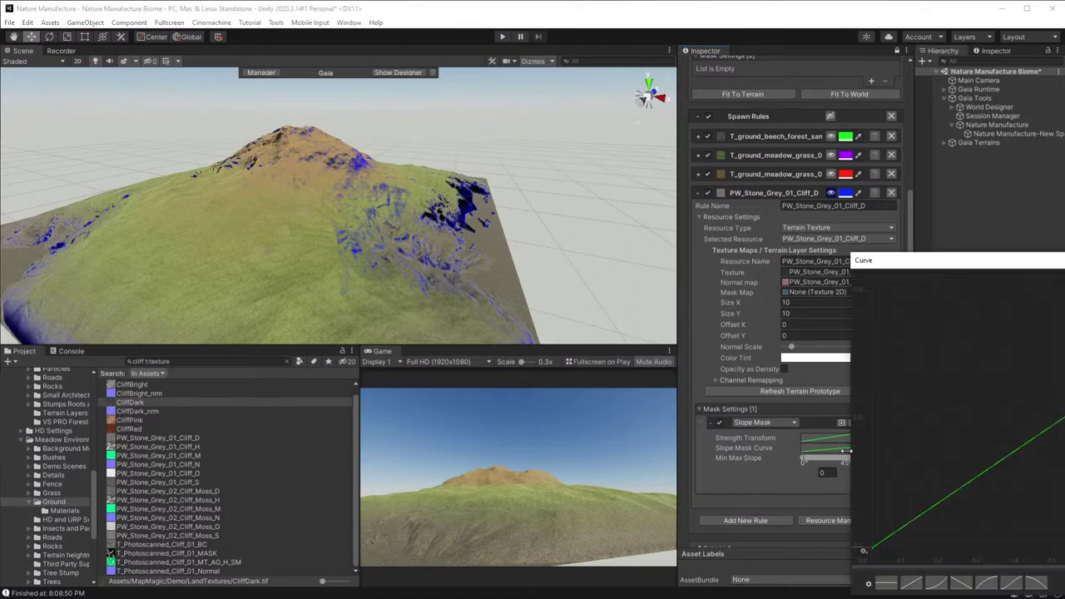
{"action": "right_click", "coordinate": [970, 480]}
{"action": "left_click", "coordinate": [998, 484]}
{"action": "left_click", "coordinate": [1055, 426]}
{"action": "left_click_drag", "start_coordinate": [973, 485], "coordinate": [1008, 453]}
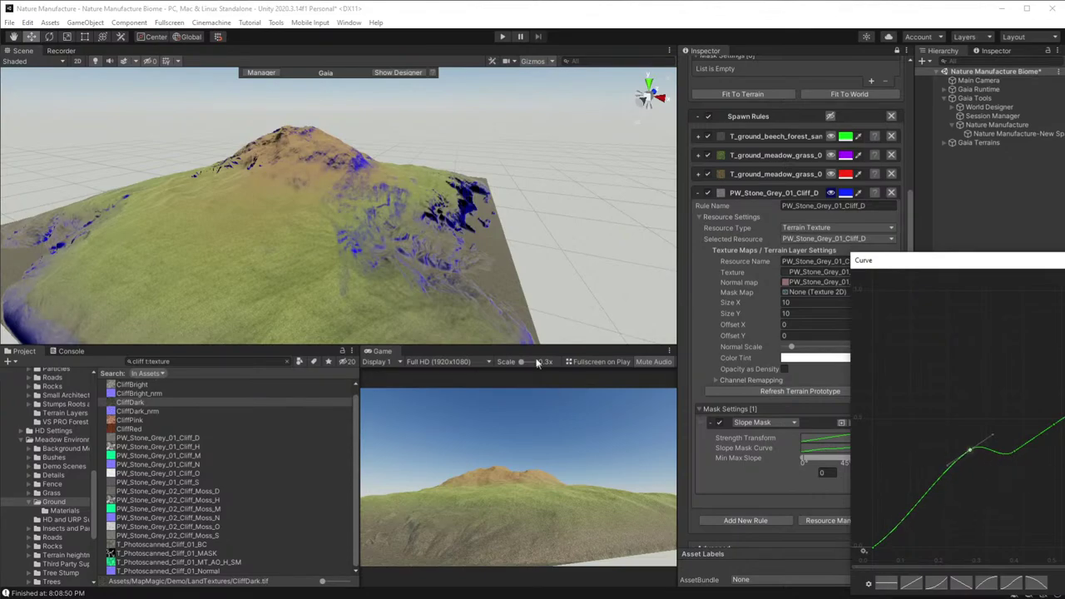
{"action": "left_click", "coordinate": [525, 267]}
{"action": "mouse_move", "coordinate": [524, 267]}
{"action": "left_mouse_down", "text": "alt"}
{"action": "mouse_move", "coordinate": [535, 230]}
{"action": "mouse_move", "coordinate": [527, 239]}
{"action": "mouse_move", "coordinate": [411, 231]}
{"action": "mouse_move", "coordinate": [425, 230]}
{"action": "left_mouse_up", "text": "alt"}
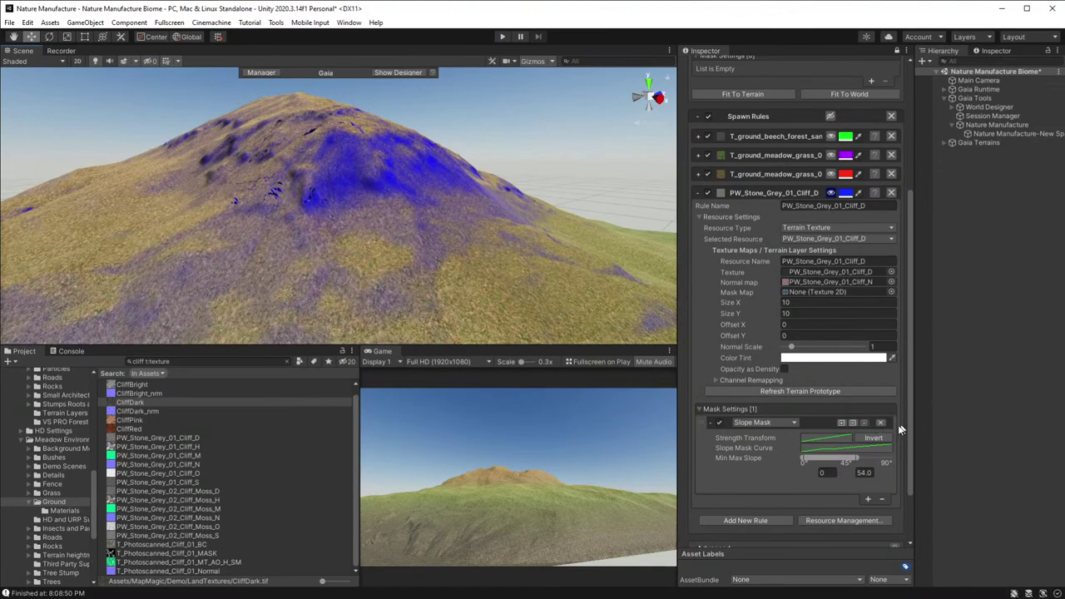
- Refine the slope curve with a deeper dip, a raised right key, and extra end keys
{"action": "left_click", "coordinate": [836, 449]}
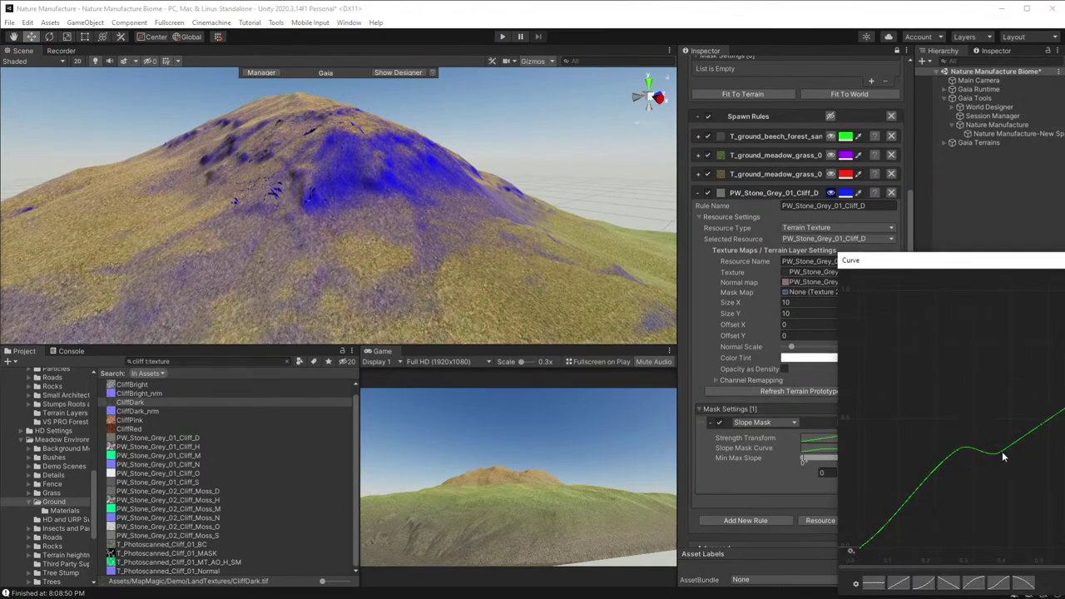
{"action": "left_click_drag", "start_coordinate": [1002, 454], "coordinate": [992, 479]}
{"action": "left_click", "coordinate": [1041, 425]}
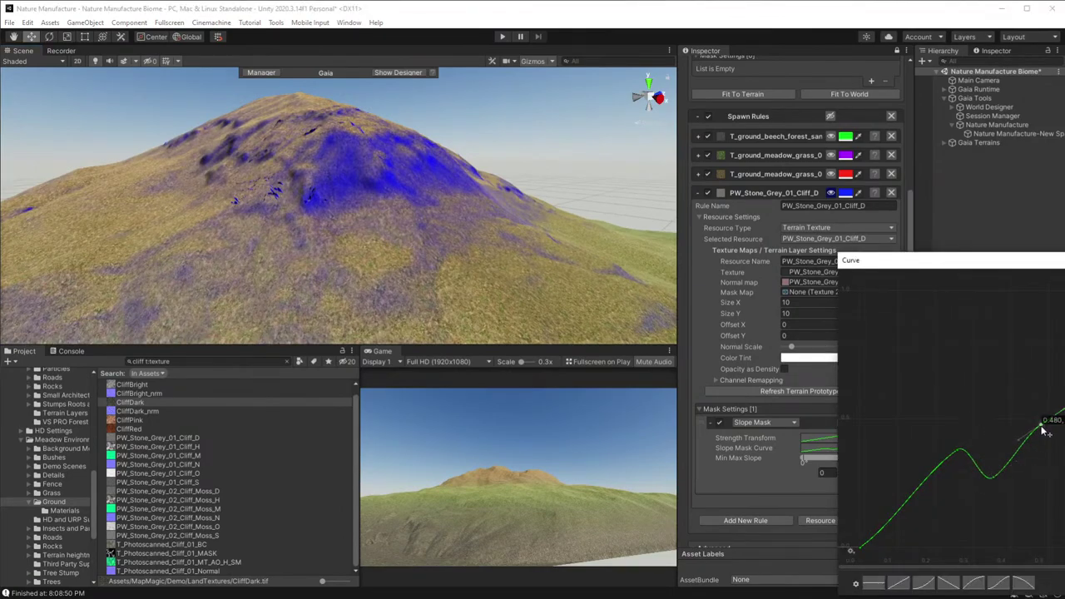
{"action": "left_click_drag", "start_coordinate": [1042, 426], "coordinate": [1009, 403]}
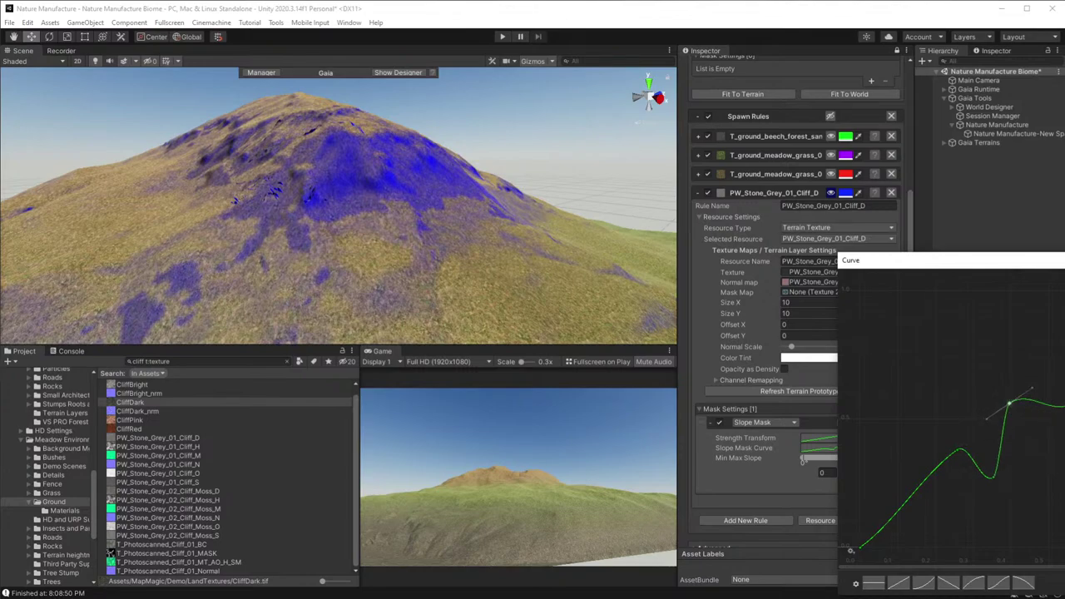
{"action": "double_click", "coordinate": [1051, 411]}
{"action": "left_click_drag", "start_coordinate": [1056, 435], "coordinate": [1064, 391]}
{"action": "double_click", "coordinate": [1051, 434]}
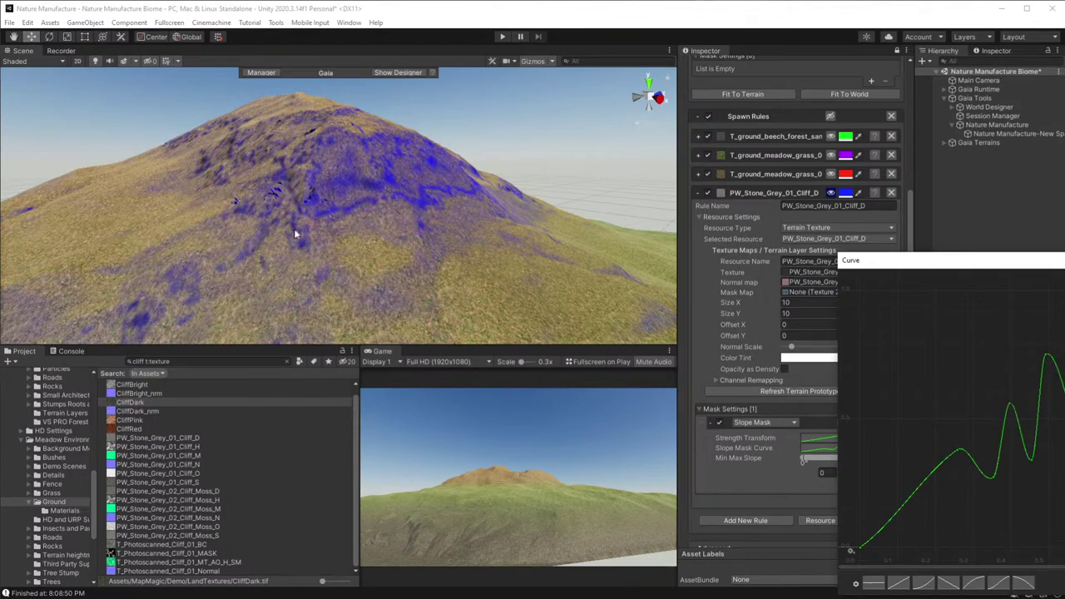
{"action": "left_click_drag", "start_coordinate": [376, 265], "coordinate": [582, 274], "text": "alt"}
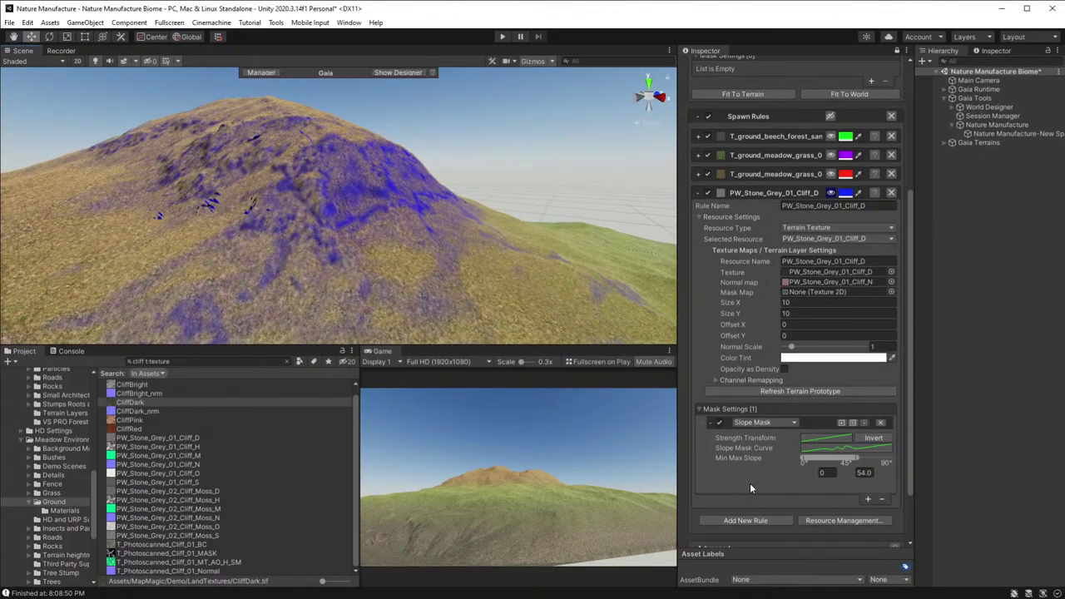
- Spawn locally, then replace the cliff rule's texture with T_Photoscanned_Cliff_01_BC
{"action": "scroll", "coordinate": [750, 482], "scroll_direction": "down", "scroll_amount": 2}
{"action": "left_click", "coordinate": [740, 513]}
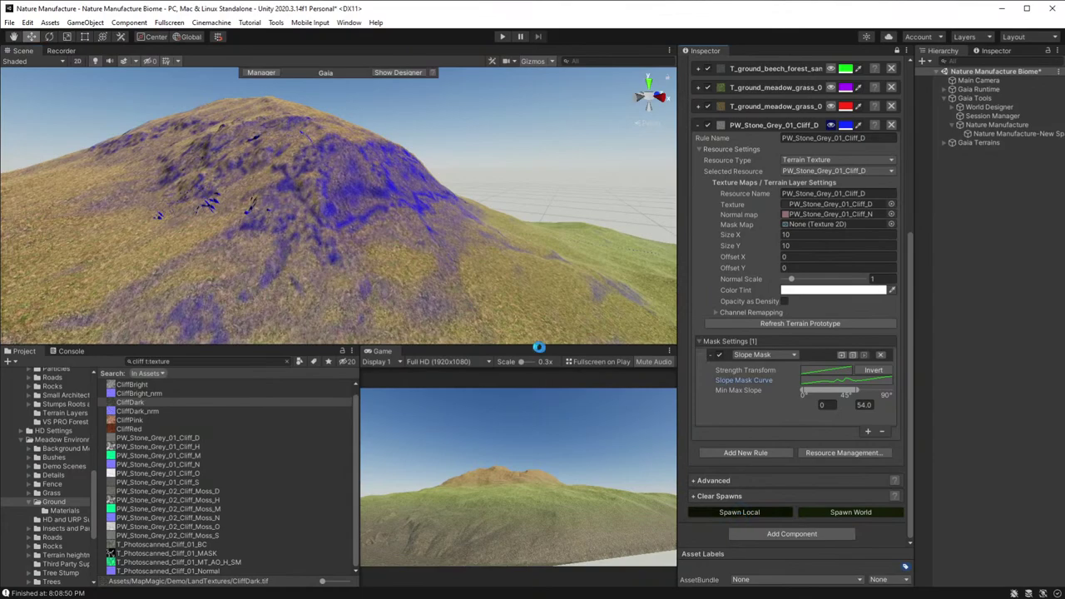
{"action": "left_click_drag", "start_coordinate": [414, 269], "coordinate": [376, 312], "text": "alt"}
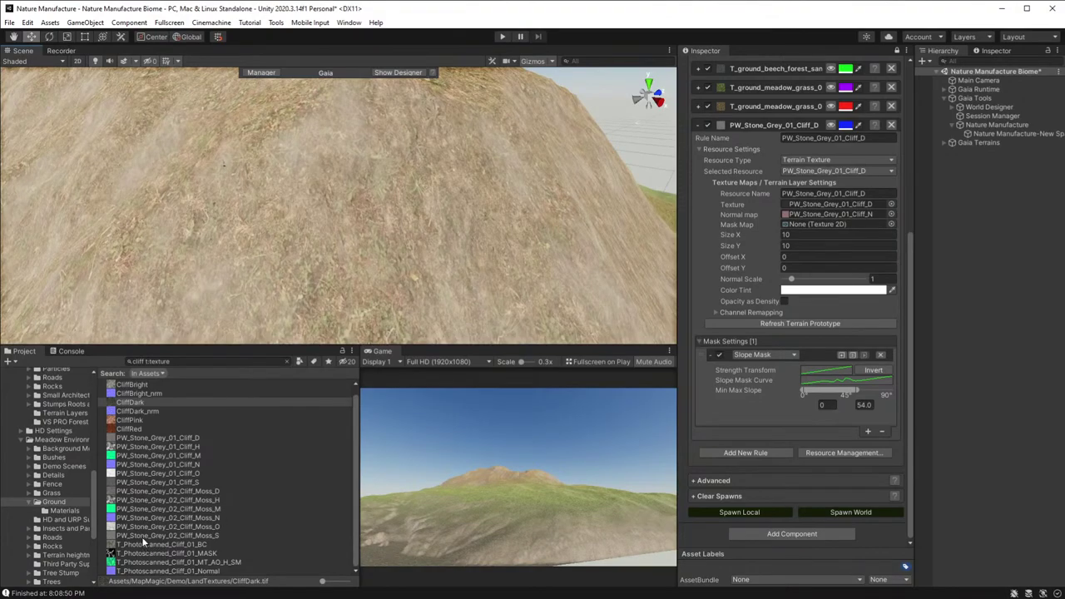
{"action": "left_click_drag", "start_coordinate": [149, 546], "coordinate": [822, 208]}
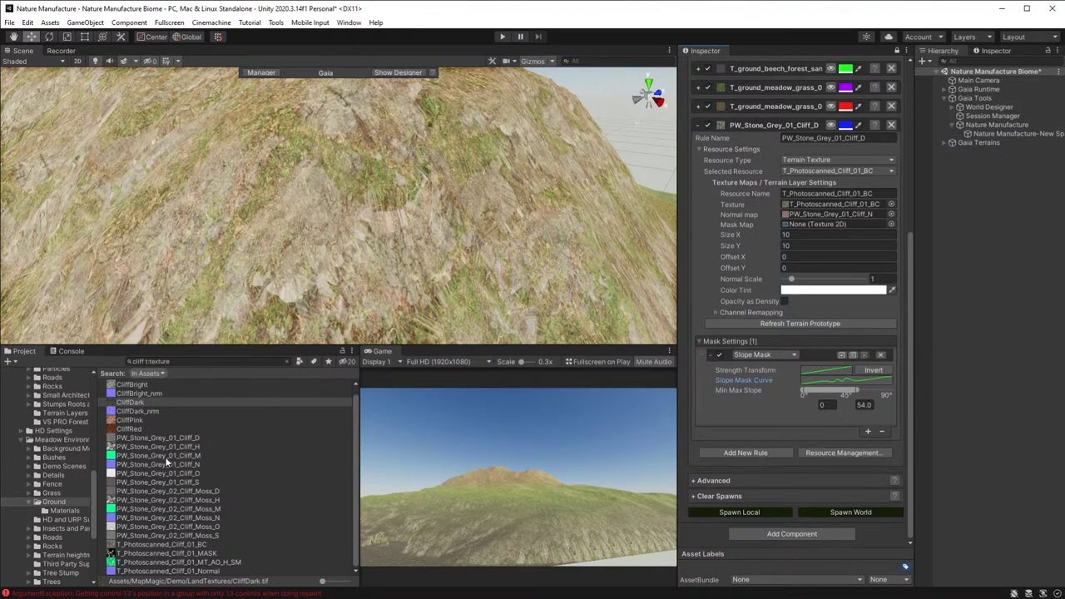
- Assign CliffBright as the cliff rule's texture and CliffDark_nrm as its normal map
{"action": "scroll", "coordinate": [166, 462], "scroll_direction": "up", "scroll_amount": 1}
{"action": "left_click_drag", "start_coordinate": [145, 393], "coordinate": [843, 204]}
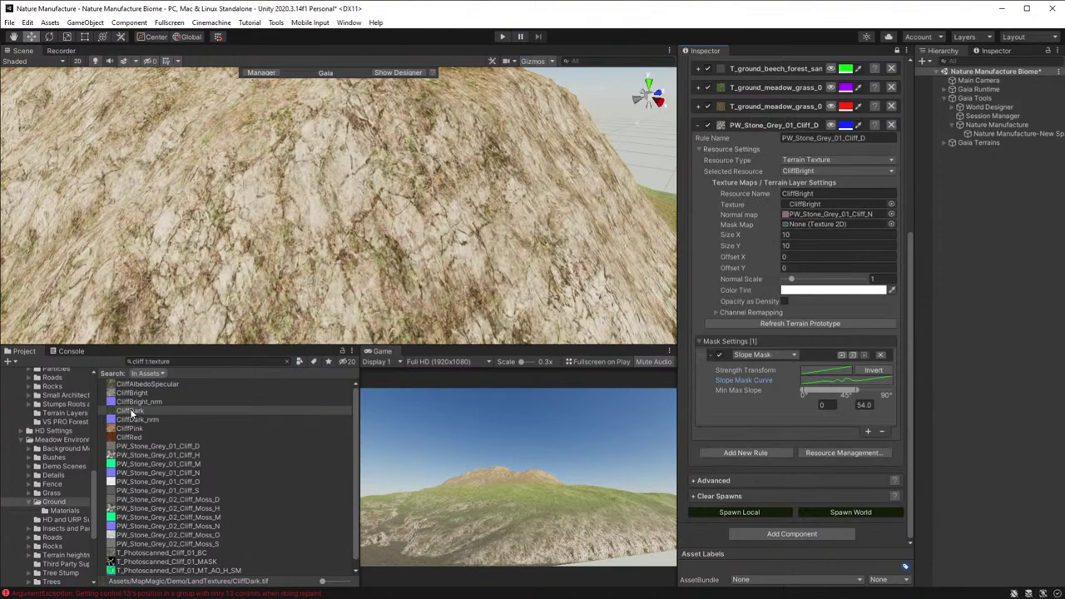
{"action": "mouse_move", "coordinate": [131, 411]}
{"action": "left_mouse_down"}
{"action": "mouse_move", "coordinate": [888, 253]}
{"action": "mouse_move", "coordinate": [853, 214]}
{"action": "left_mouse_up"}
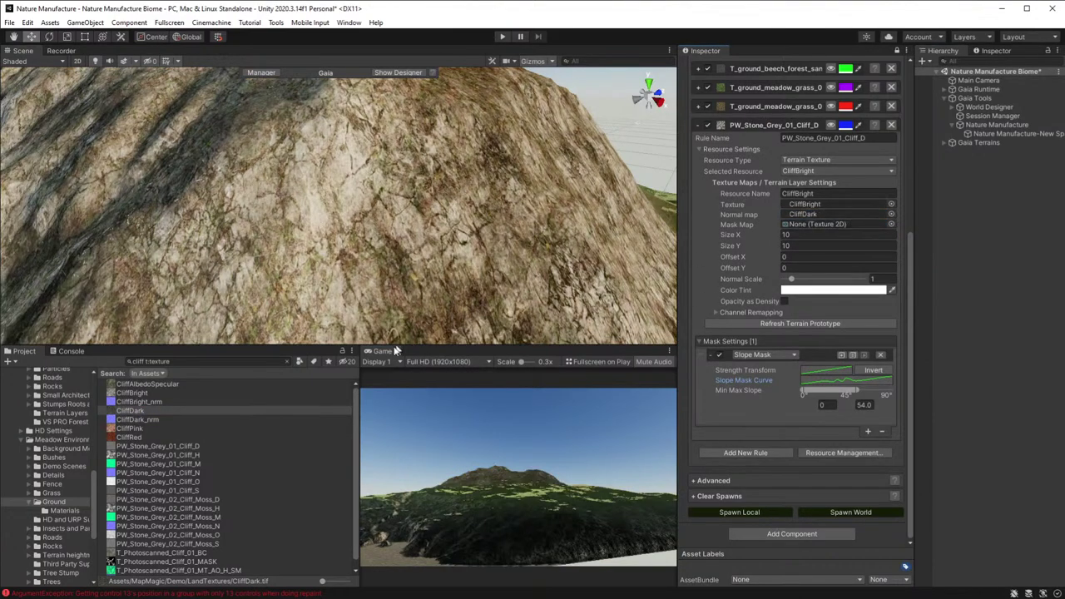
{"action": "left_click_drag", "start_coordinate": [137, 420], "coordinate": [837, 218]}
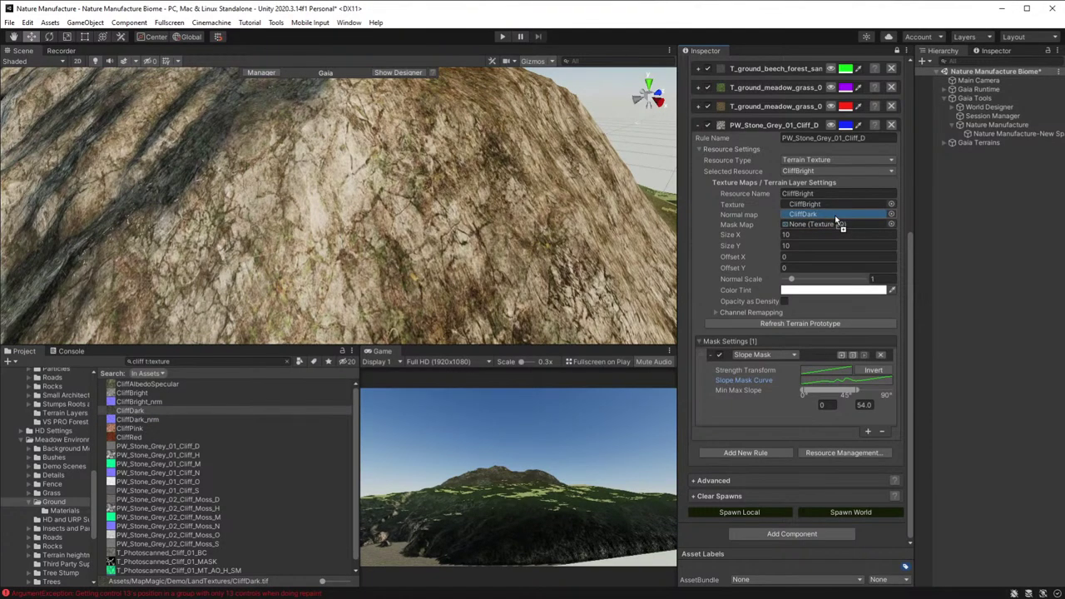
{"action": "left_click_drag", "start_coordinate": [834, 214], "coordinate": [834, 215]}
{"action": "right_click_drag", "start_coordinate": [491, 225], "coordinate": [366, 233]}
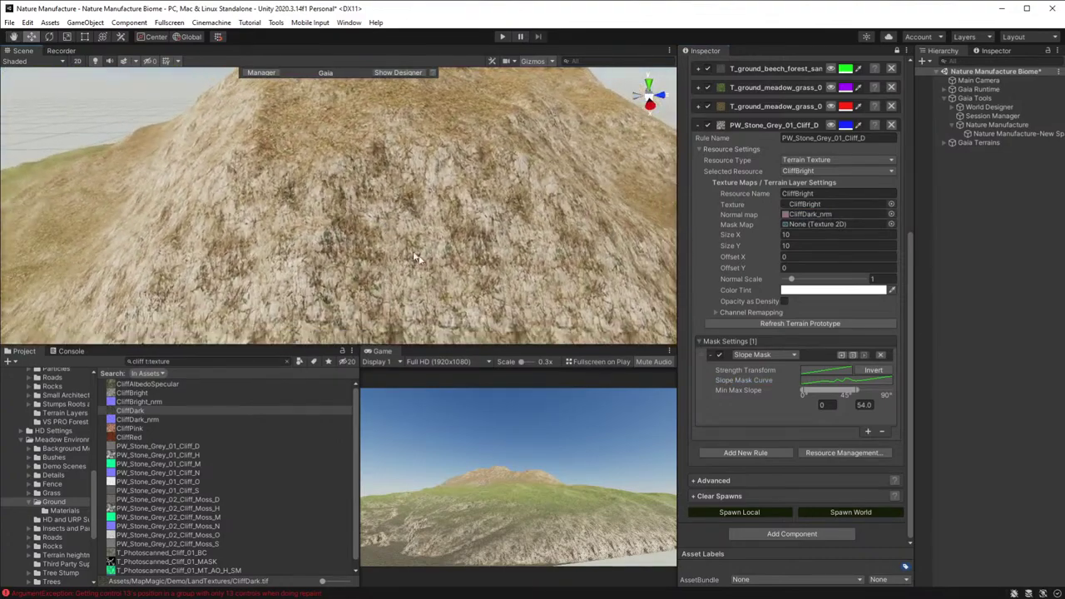
- Check the slope mask's Strength Transform curve, then respawn the terrain textures locally
{"action": "left_click", "coordinate": [838, 371]}
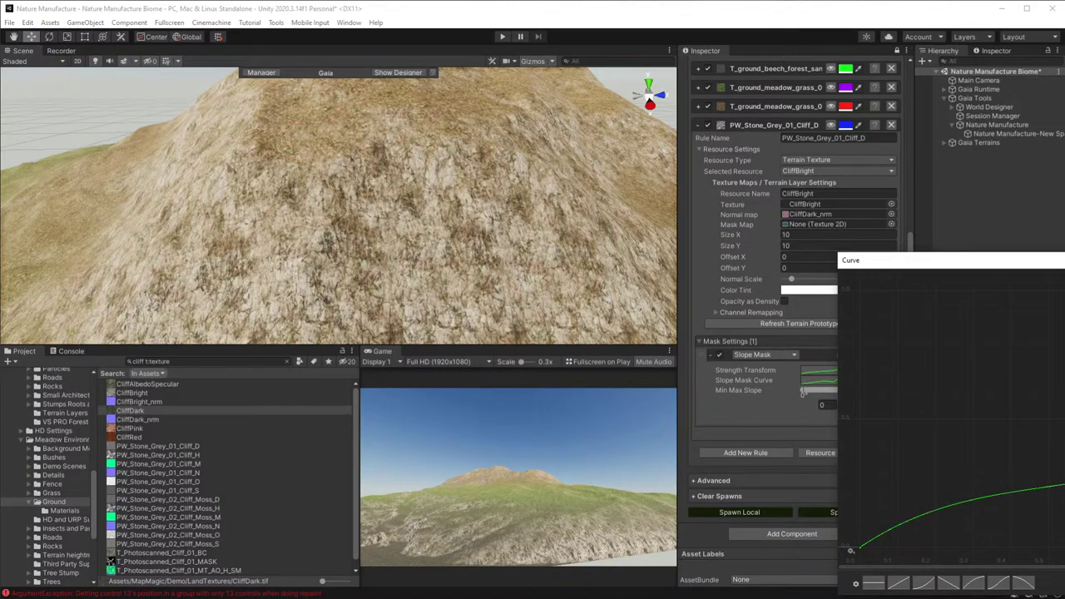
{"action": "key", "text": "Escape"}
{"action": "left_click", "coordinate": [740, 512]}
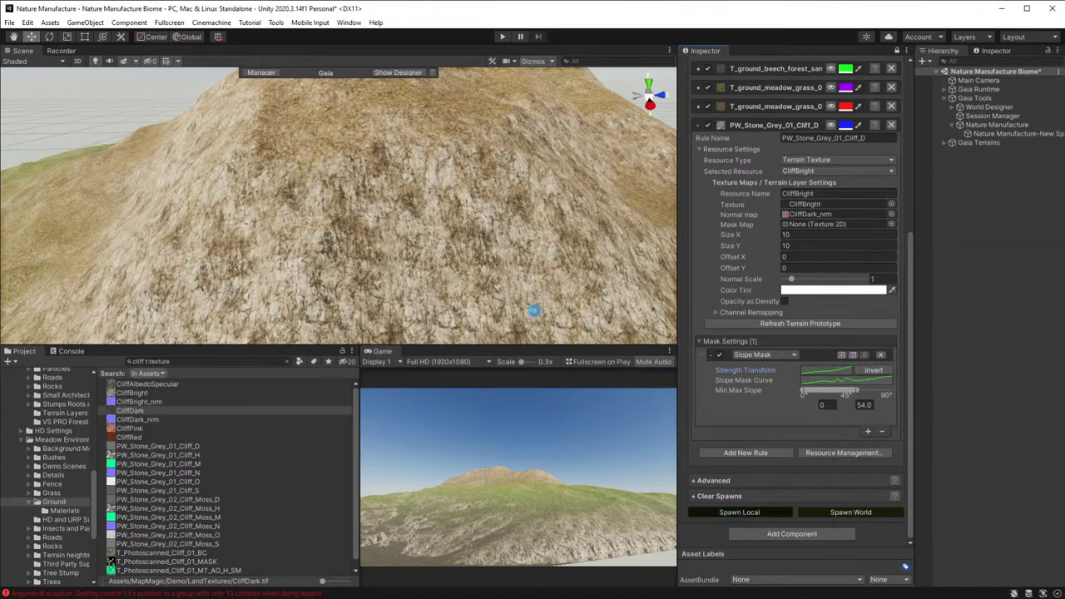
{"action": "right_click_drag", "start_coordinate": [487, 286], "coordinate": [620, 266]}
{"action": "key", "text": "w"}
{"action": "key", "text": "s"}
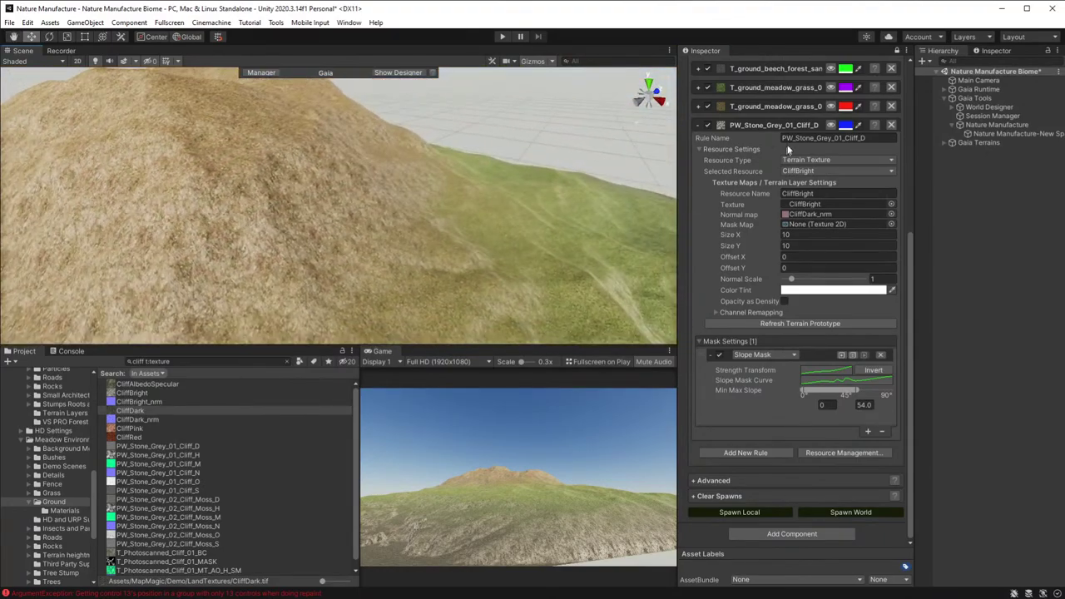
- Add a Slope Mask to the red meadow grass rule and preview its coverage
{"action": "left_click", "coordinate": [699, 106]}
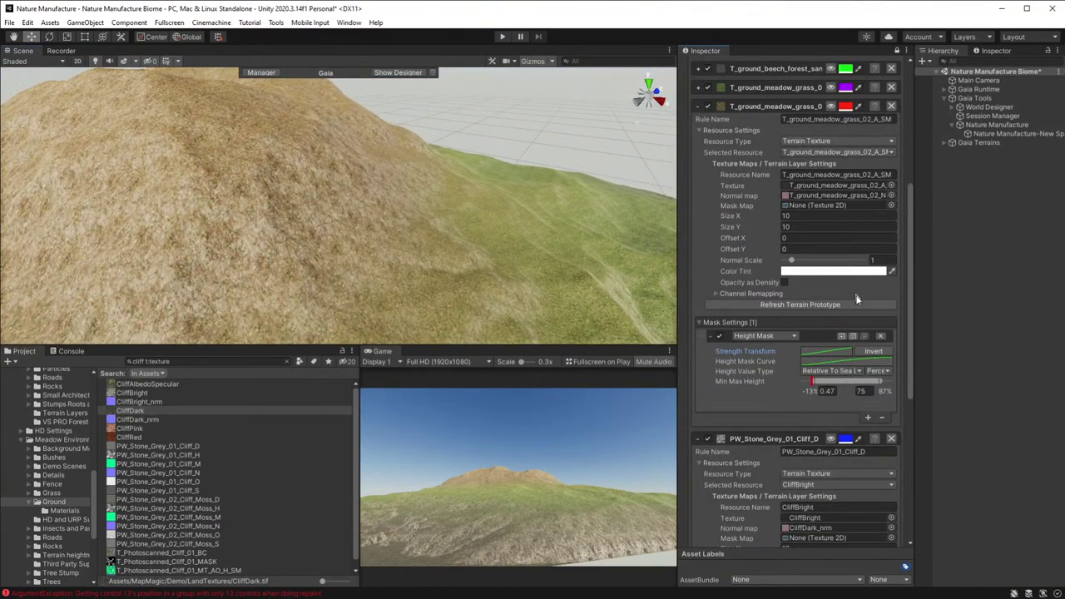
{"action": "left_click", "coordinate": [868, 417]}
{"action": "left_click", "coordinate": [780, 421]}
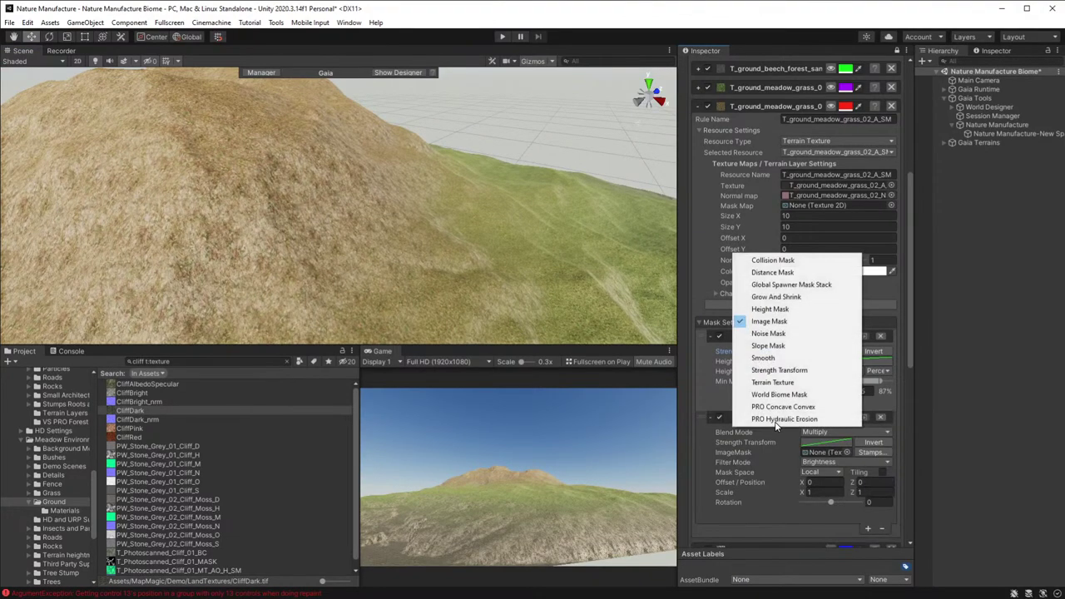
{"action": "left_click", "coordinate": [781, 346]}
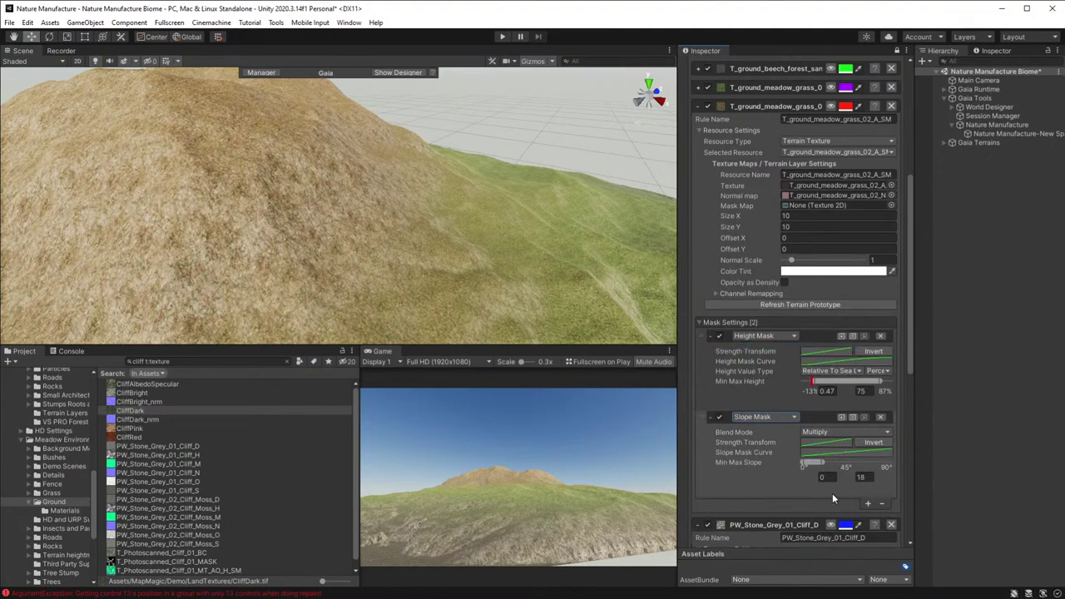
{"action": "left_click", "coordinate": [831, 107]}
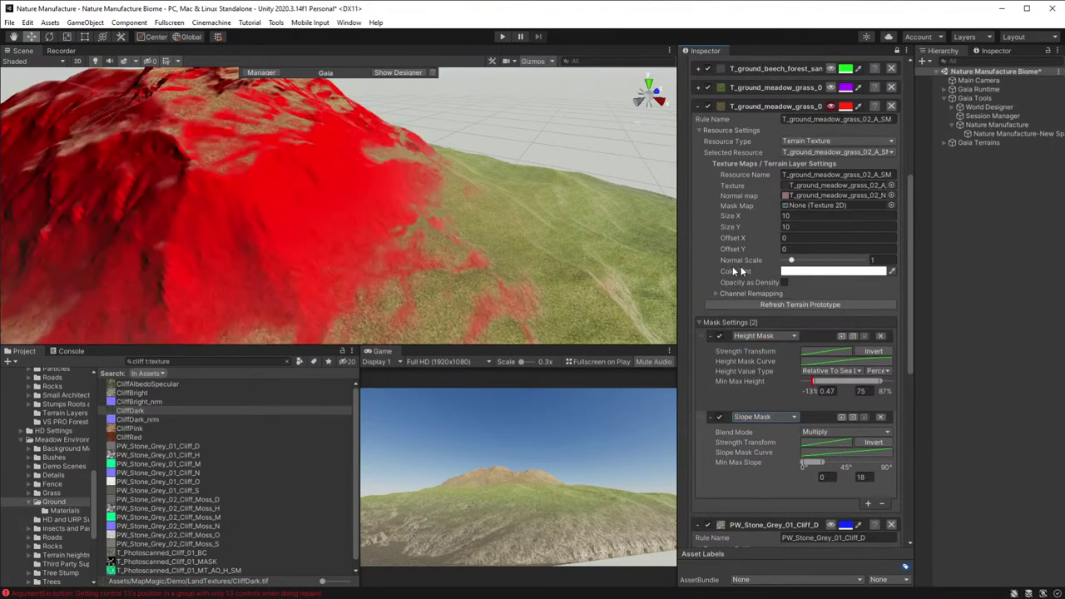
- Set the slope mask to Subtract with maximum slope 58.1 and respawn the textures
{"action": "left_click", "coordinate": [870, 443]}
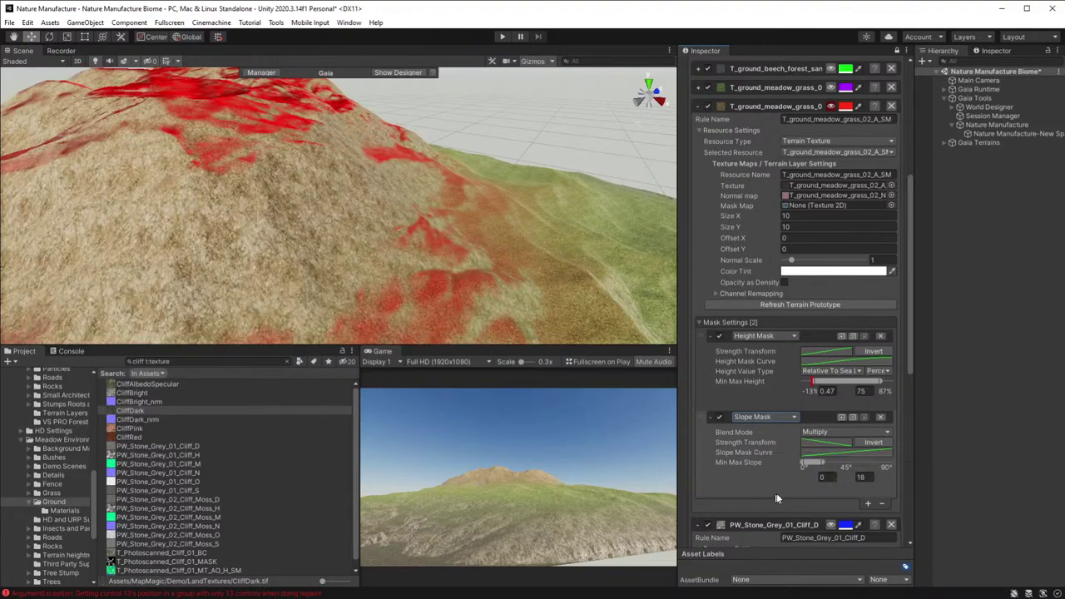
{"action": "left_click", "coordinate": [824, 433]}
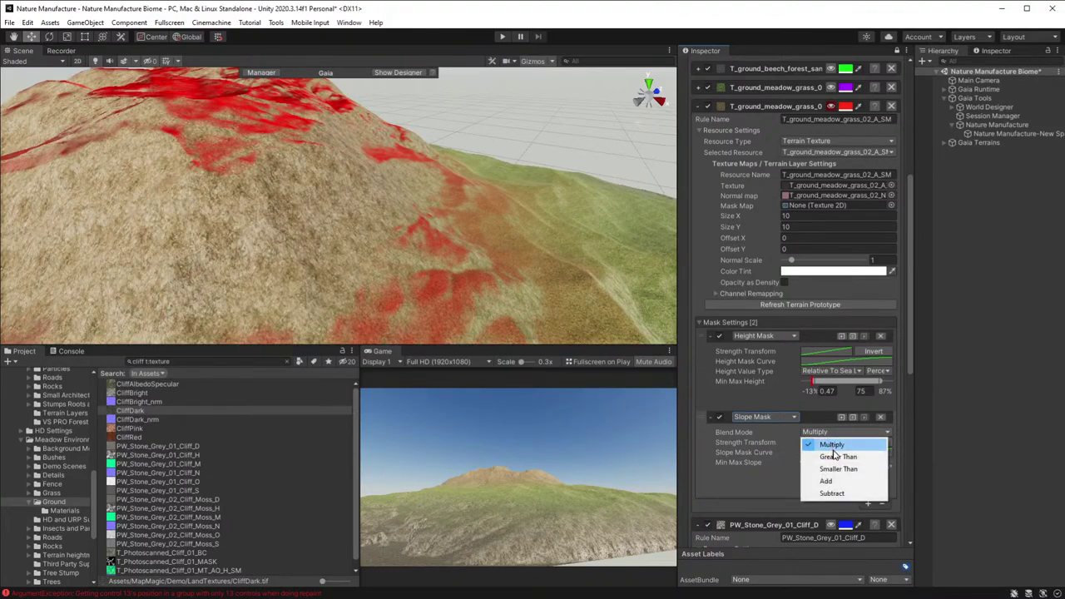
{"action": "left_click", "coordinate": [842, 493]}
{"action": "left_click", "coordinate": [870, 443]}
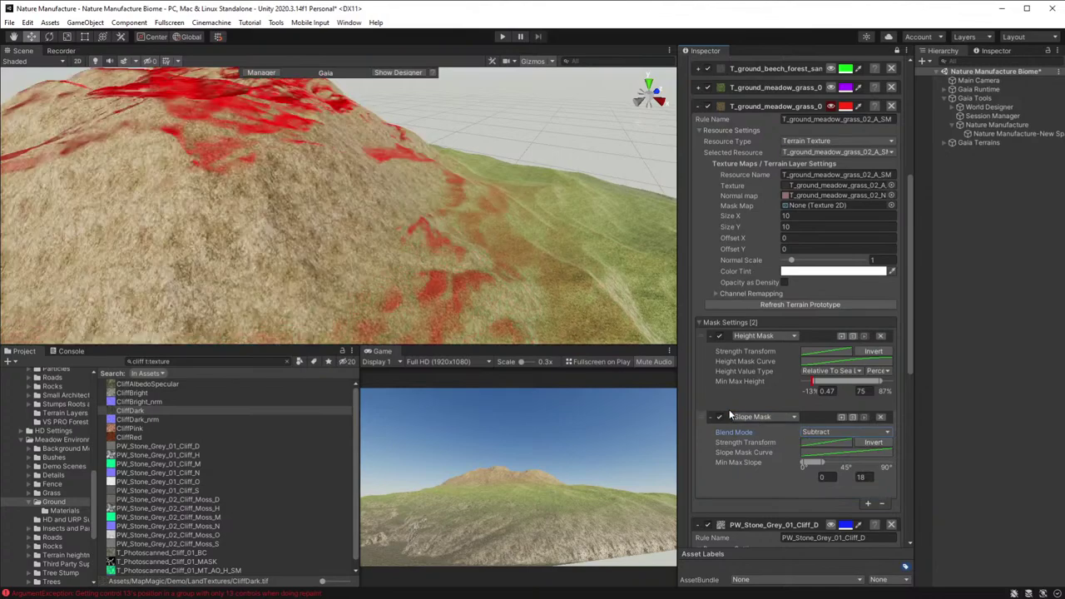
{"action": "left_click_drag", "start_coordinate": [820, 463], "coordinate": [859, 464]}
{"action": "left_click_drag", "start_coordinate": [440, 215], "coordinate": [845, 458], "text": "alt"}
{"action": "scroll", "coordinate": [761, 496], "scroll_direction": "down", "scroll_amount": 10}
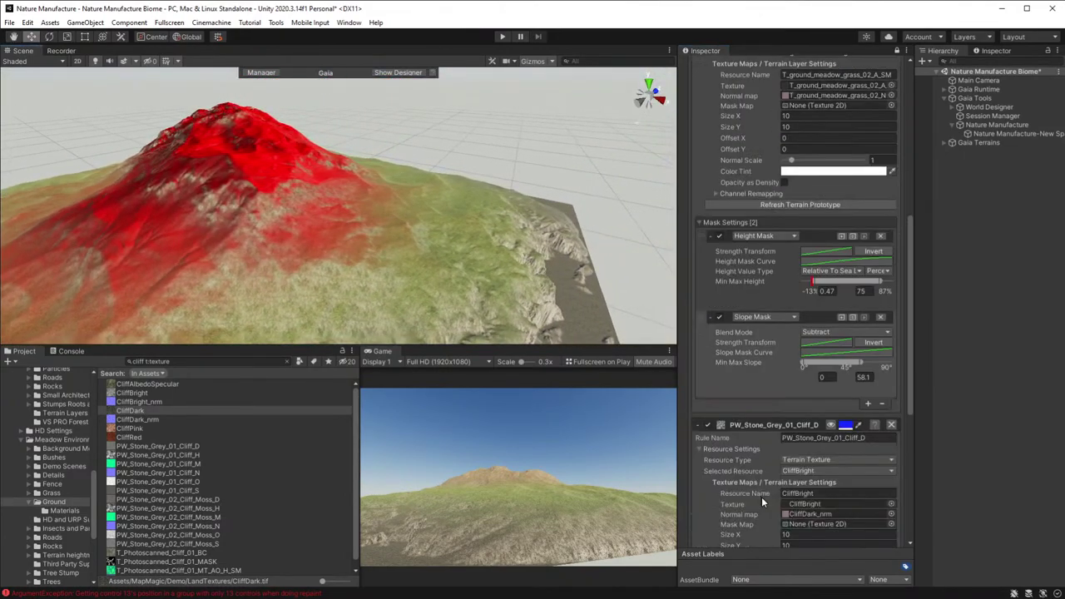
{"action": "left_click", "coordinate": [748, 514]}
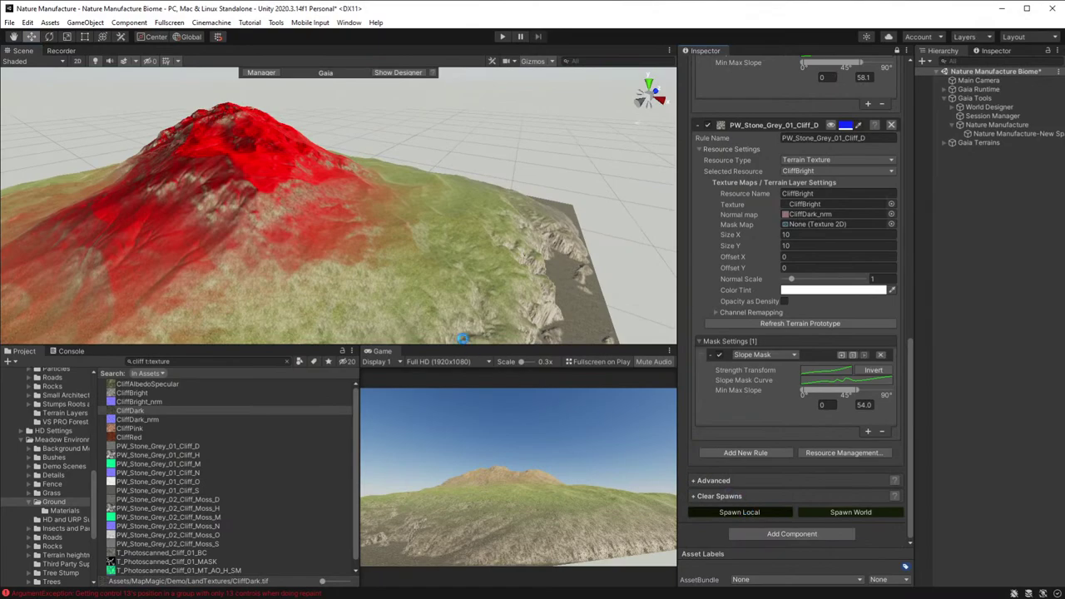
{"action": "right_click_drag", "start_coordinate": [365, 285], "coordinate": [272, 301]}
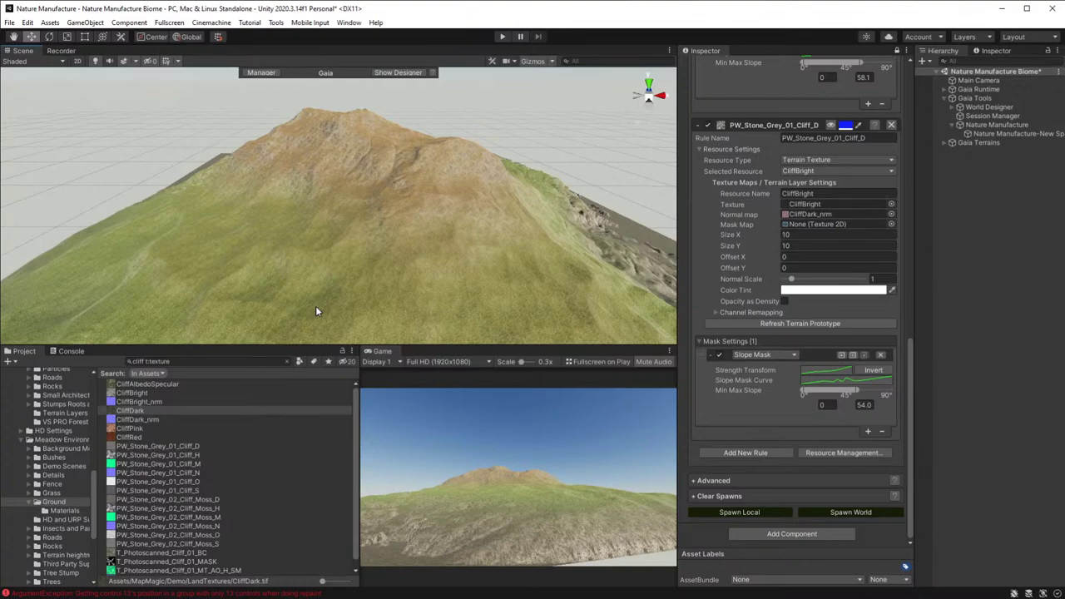
{"action": "left_click_drag", "start_coordinate": [471, 228], "coordinate": [327, 180], "text": "alt"}
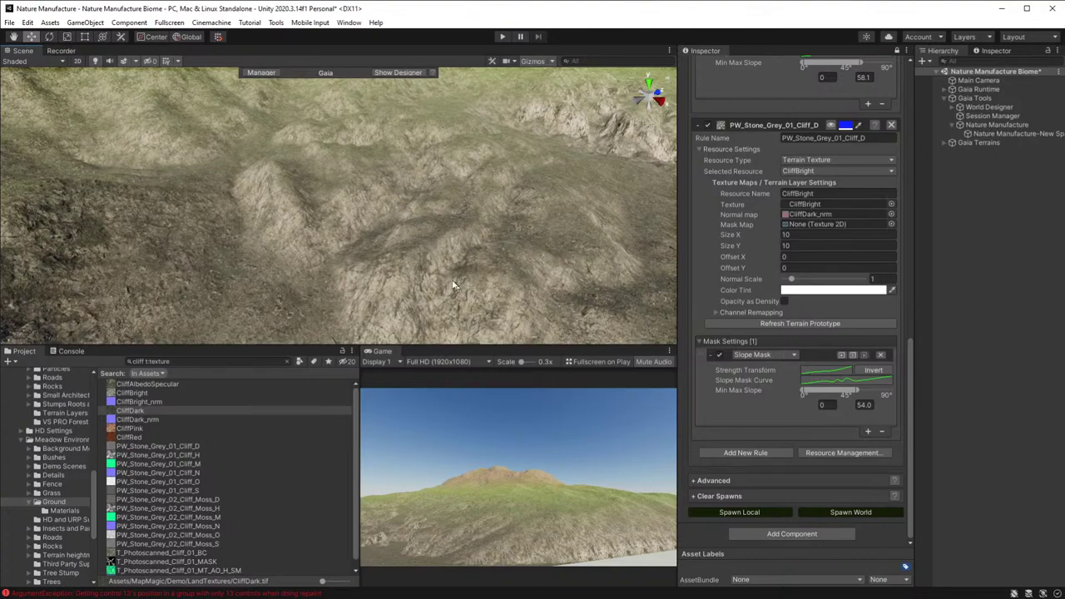
- Set the cliff texture tiling to 50 x 50 and apply it to the terrain
{"action": "left_click_drag", "start_coordinate": [398, 174], "coordinate": [352, 172], "text": "alt"}
{"action": "scroll", "coordinate": [352, 171], "scroll_direction": "up", "scroll_amount": 10}
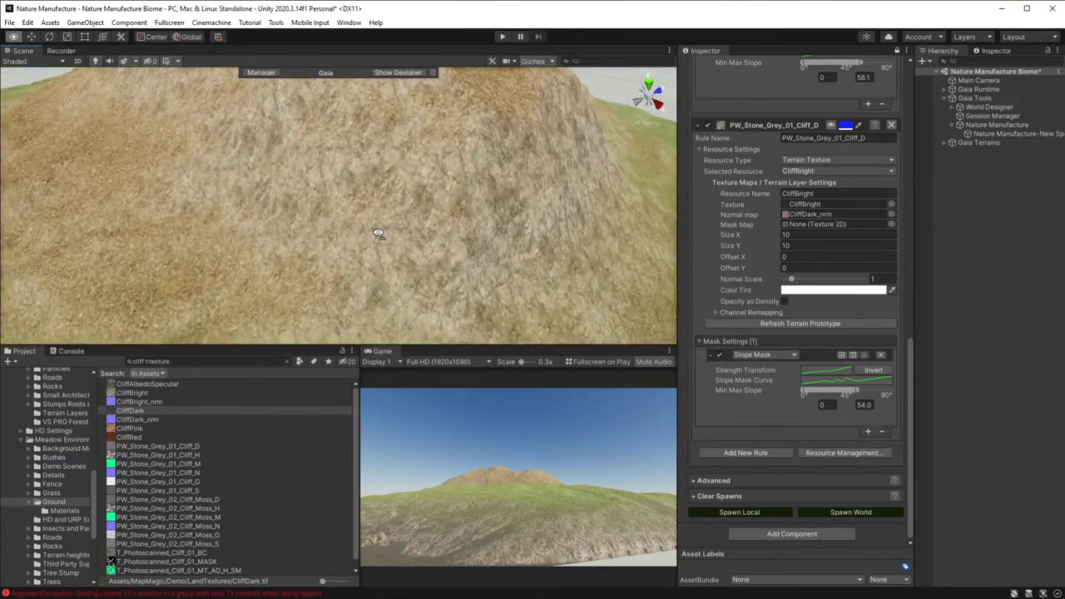
{"action": "left_click", "coordinate": [804, 234]}
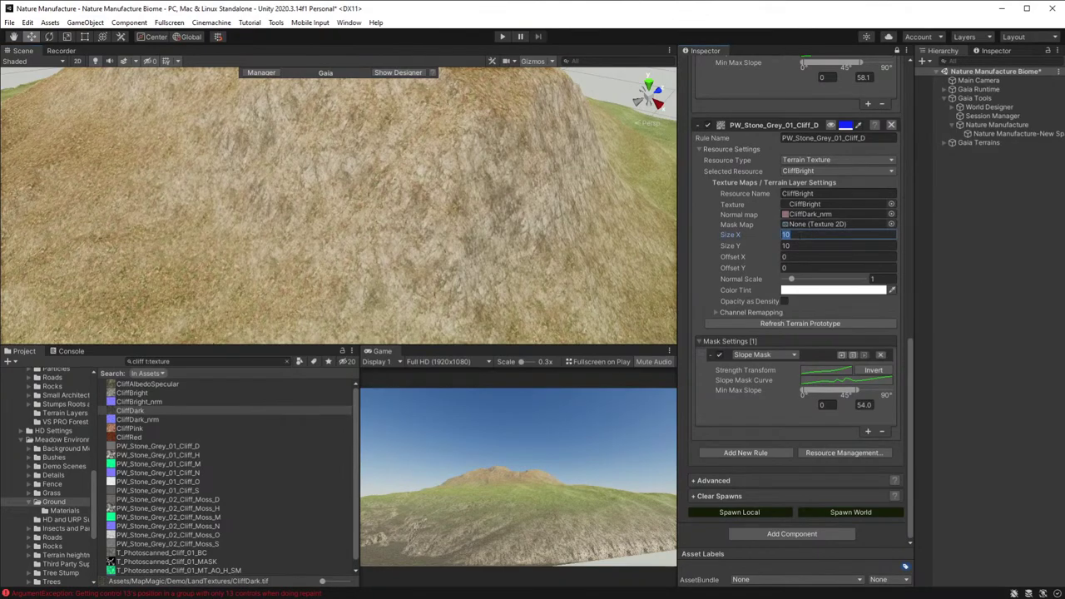
{"action": "type", "text": "50"}
{"action": "key", "text": "Tab"}
{"action": "type", "text": "50"}
{"action": "key", "text": "Tab"}
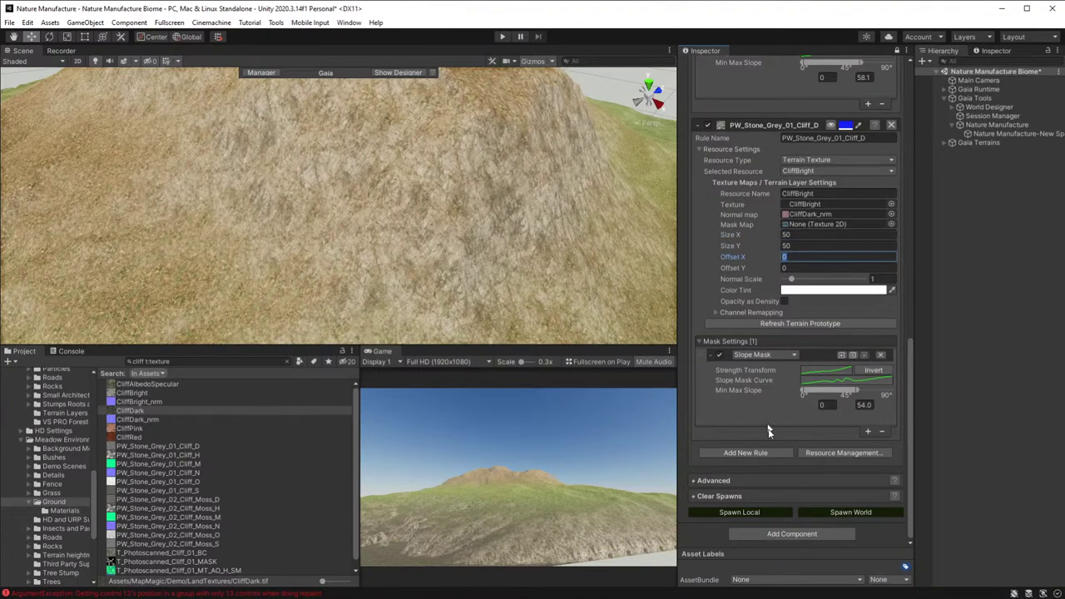
{"action": "left_click", "coordinate": [757, 323]}
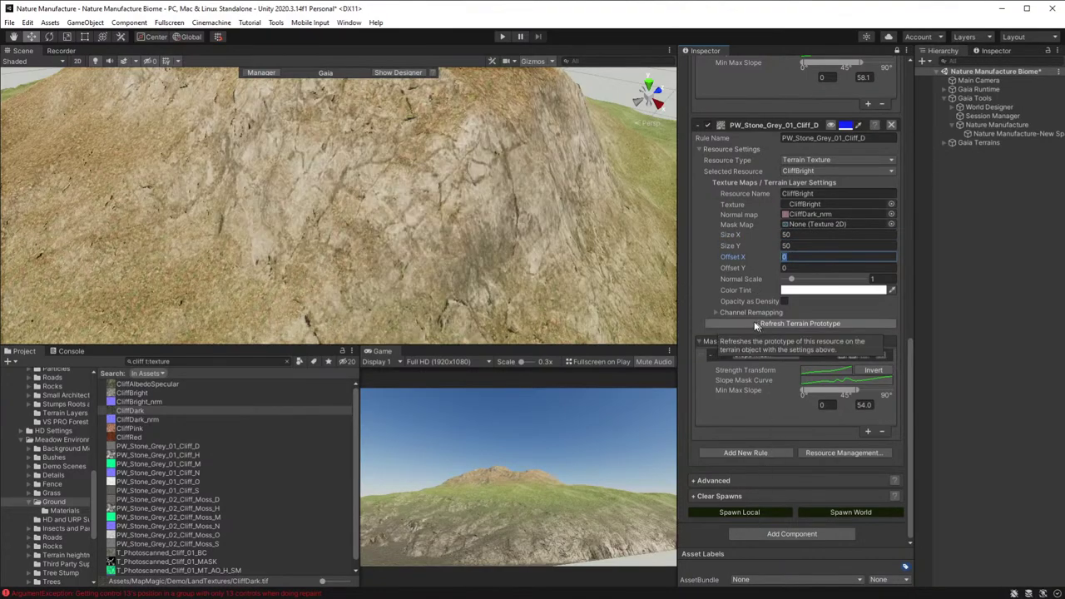
{"action": "scroll", "coordinate": [570, 241], "scroll_direction": "down", "scroll_amount": 5}
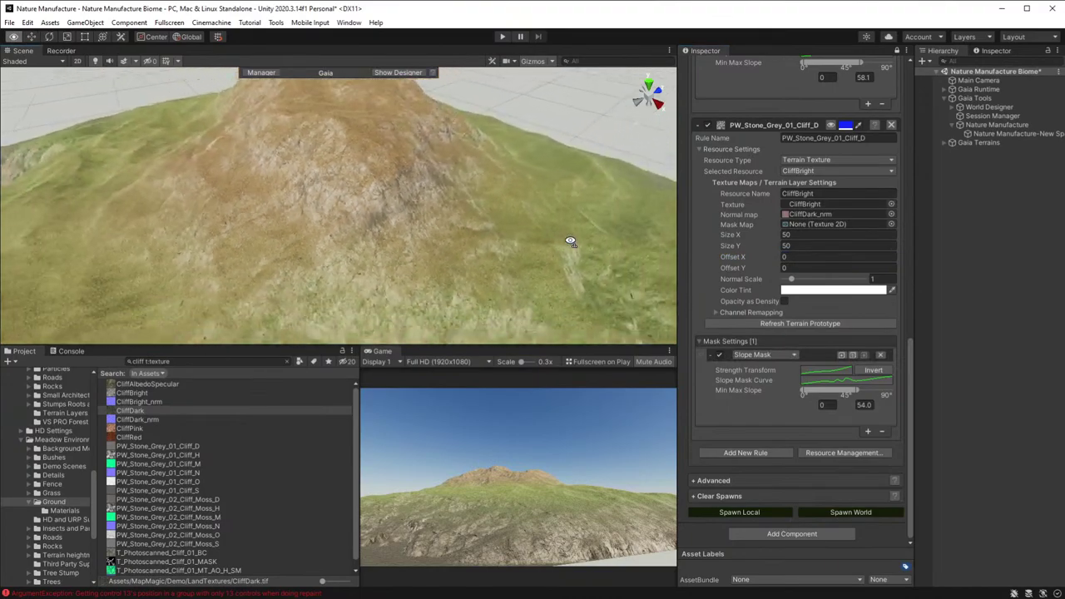
{"action": "right_click_drag", "start_coordinate": [570, 241], "coordinate": [599, 225]}
{"action": "right_click_drag", "start_coordinate": [796, 203], "coordinate": [696, 190]}
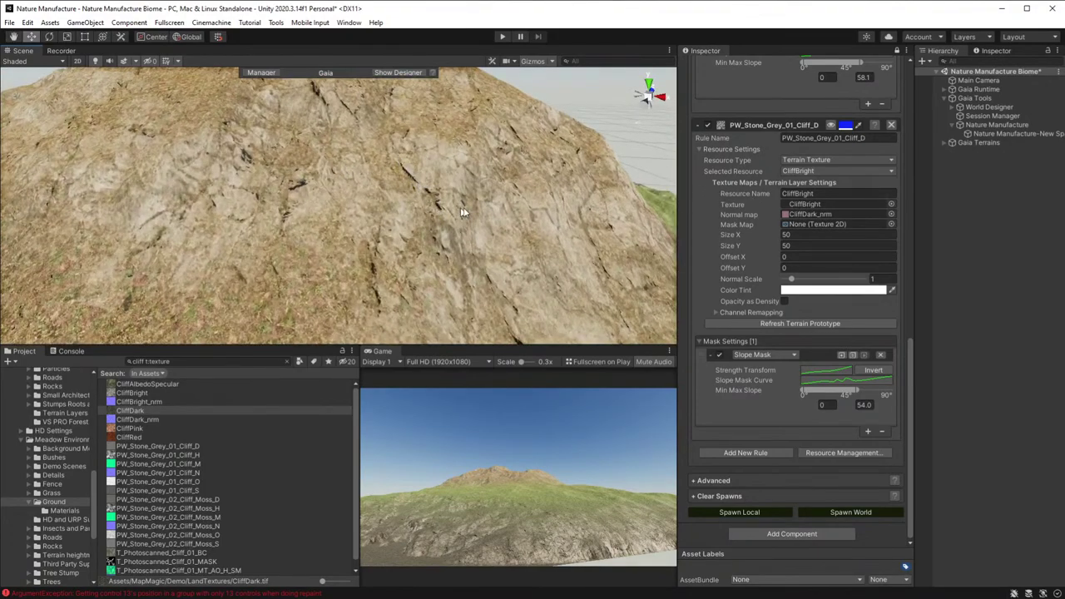
- Tune the cliff normal strength, settling on 0.7, and apply it to the terrain
{"action": "left_click_drag", "start_coordinate": [795, 281], "coordinate": [786, 279]}
{"action": "left_click", "coordinate": [748, 322]}
{"action": "left_click_drag", "start_coordinate": [788, 280], "coordinate": [791, 279]}
{"action": "left_click", "coordinate": [789, 323]}
{"action": "left_click", "coordinate": [791, 323]}
{"action": "left_click", "coordinate": [877, 278]}
{"action": "type", "text": "0.7"}
{"action": "left_click", "coordinate": [771, 323]}
- Reduce the cliff tiling to 25 x 25, apply it, and inspect the rocky hill
{"action": "left_click", "coordinate": [787, 235]}
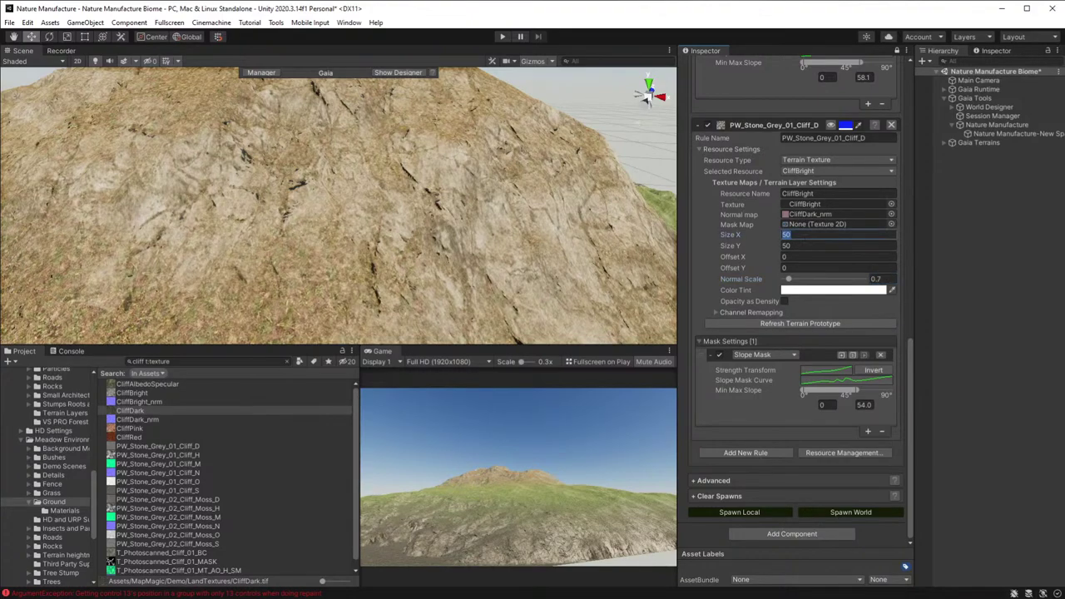
{"action": "type", "text": "25"}
{"action": "key", "text": "Tab"}
{"action": "type", "text": "25"}
{"action": "key", "text": "Tab"}
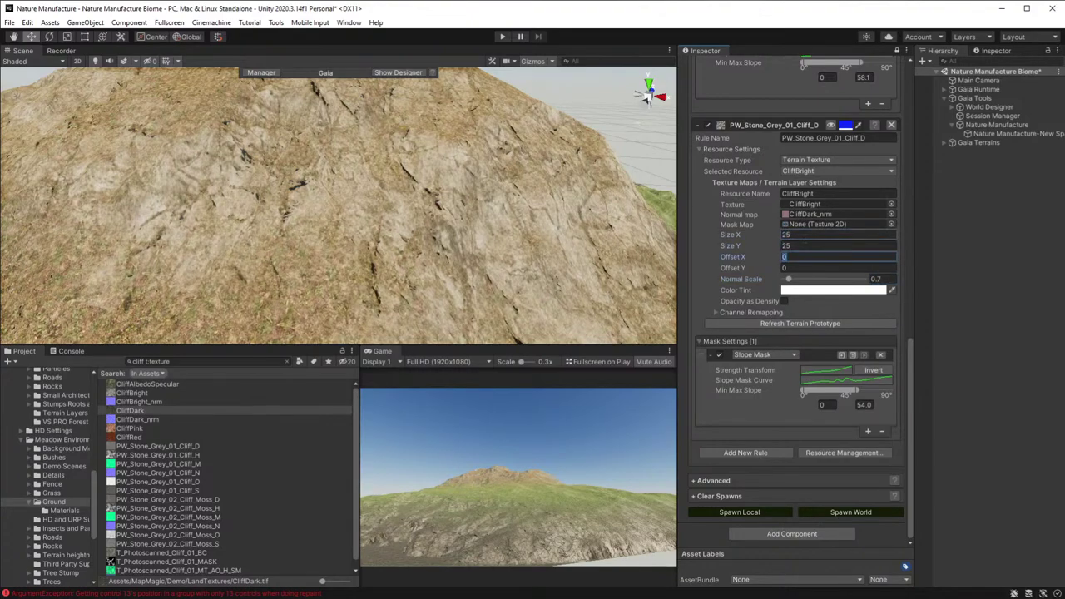
{"action": "left_click", "coordinate": [794, 323]}
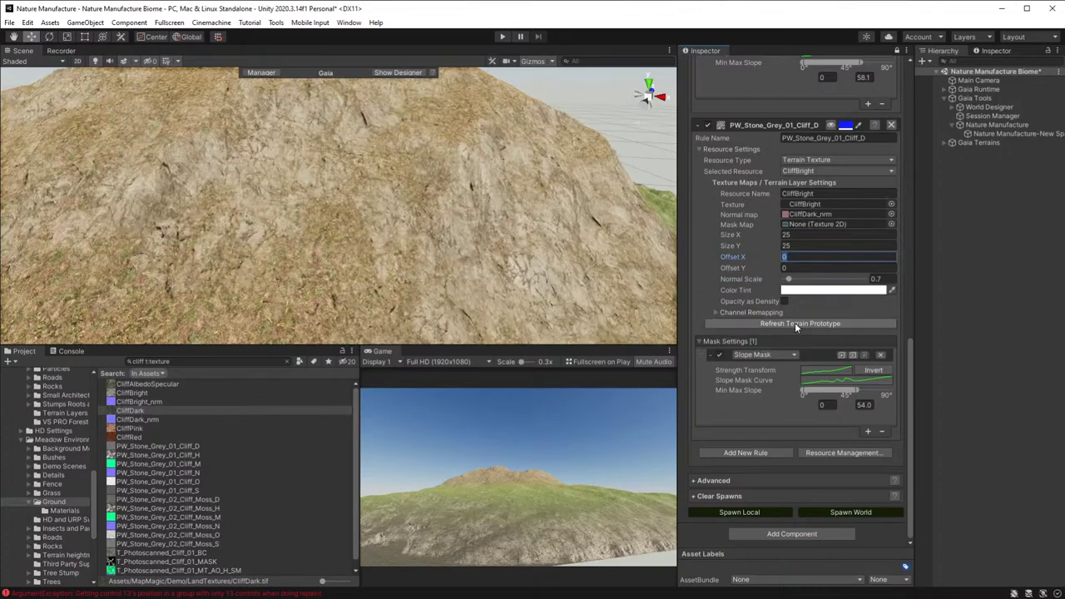
{"action": "left_click_drag", "start_coordinate": [585, 263], "coordinate": [419, 304], "text": "alt"}
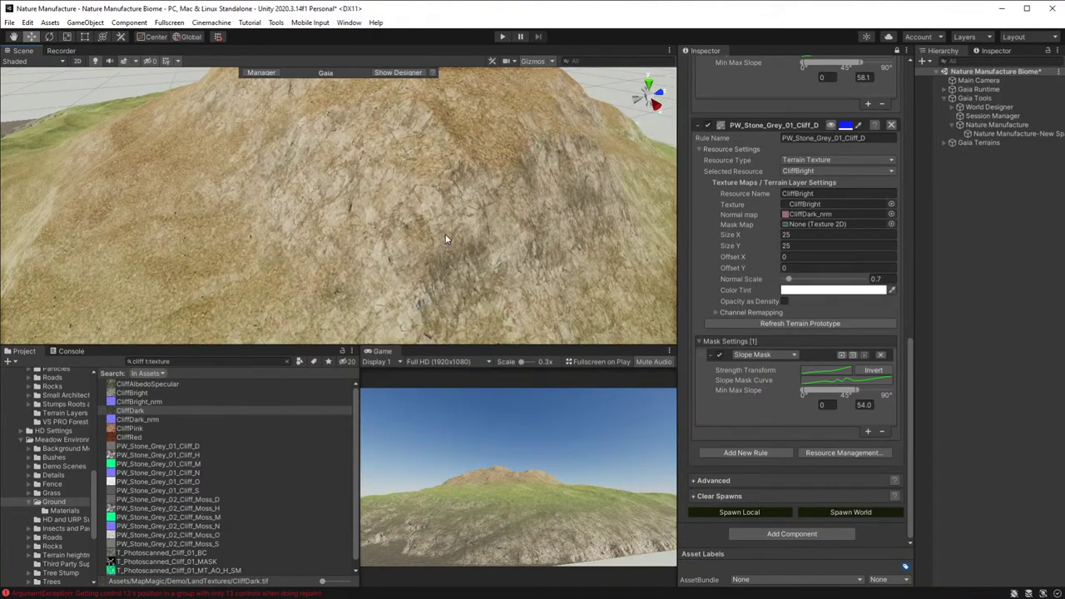
{"action": "left_click_drag", "start_coordinate": [514, 190], "coordinate": [577, 168], "text": "alt"}
{"action": "scroll", "coordinate": [582, 164], "scroll_direction": "up", "scroll_amount": 5}
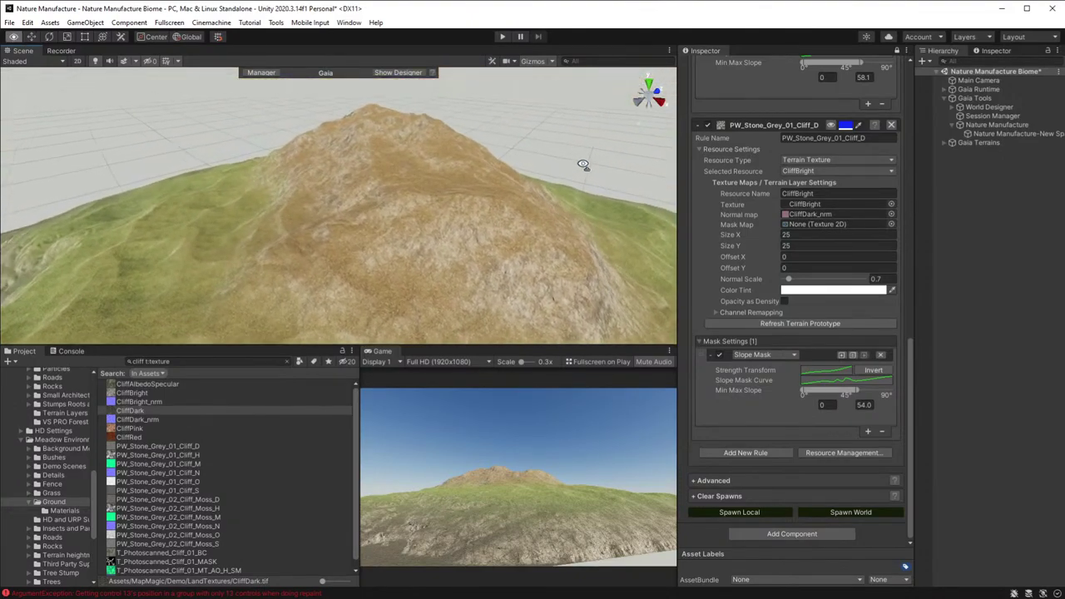
{"action": "scroll", "coordinate": [744, 215], "scroll_direction": "up", "scroll_amount": 10}
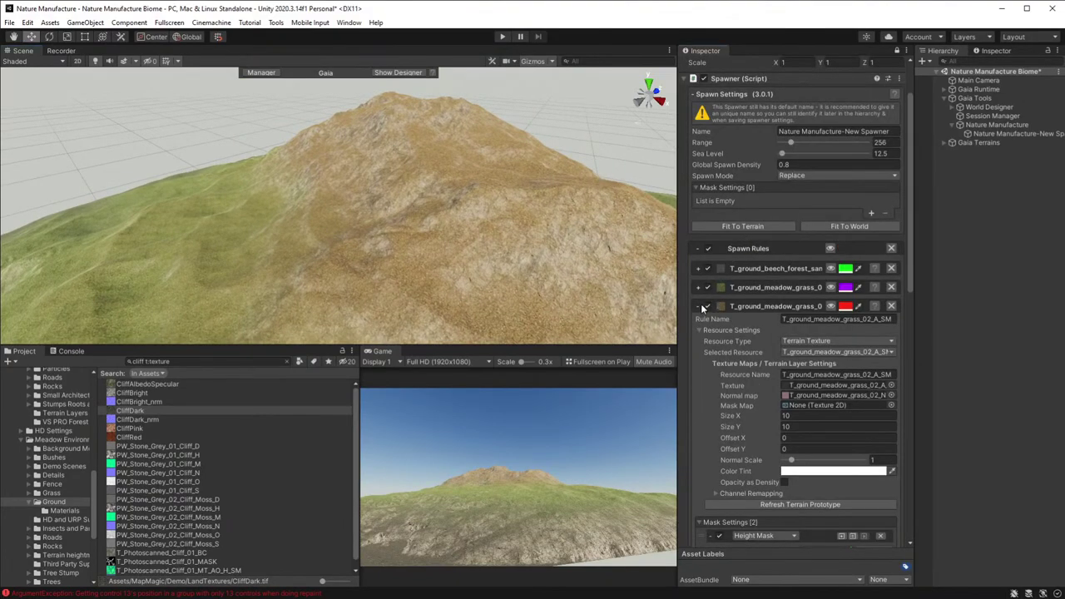
- Collapse the other rules, expand the first meadow grass rule, and preview its coverage
{"action": "left_click", "coordinate": [699, 305]}
{"action": "left_click", "coordinate": [697, 326]}
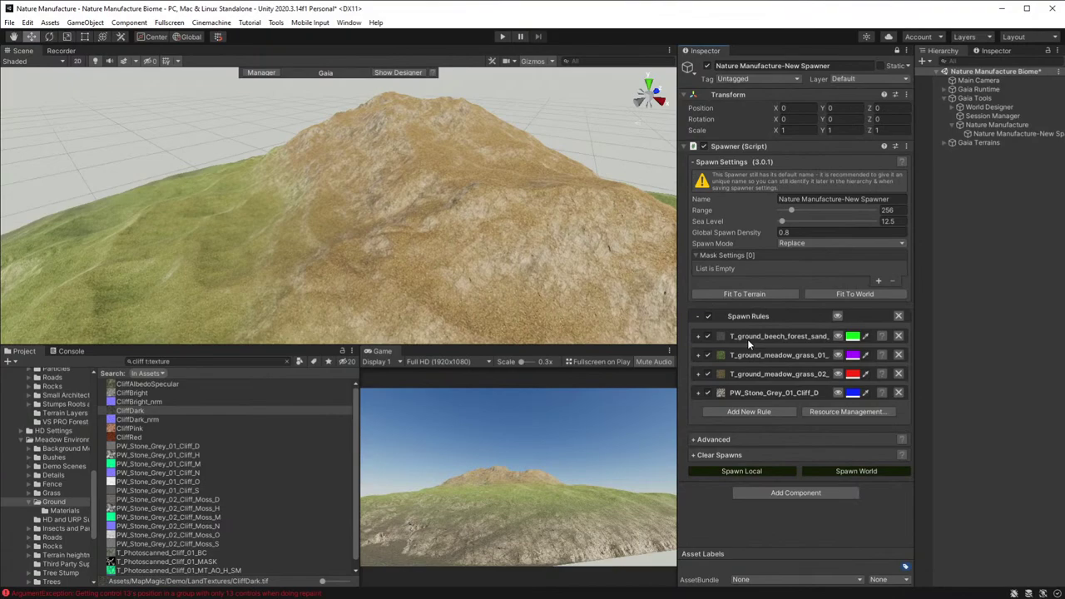
{"action": "left_click", "coordinate": [699, 356]}
{"action": "scroll", "coordinate": [769, 416], "scroll_direction": "down", "scroll_amount": 3}
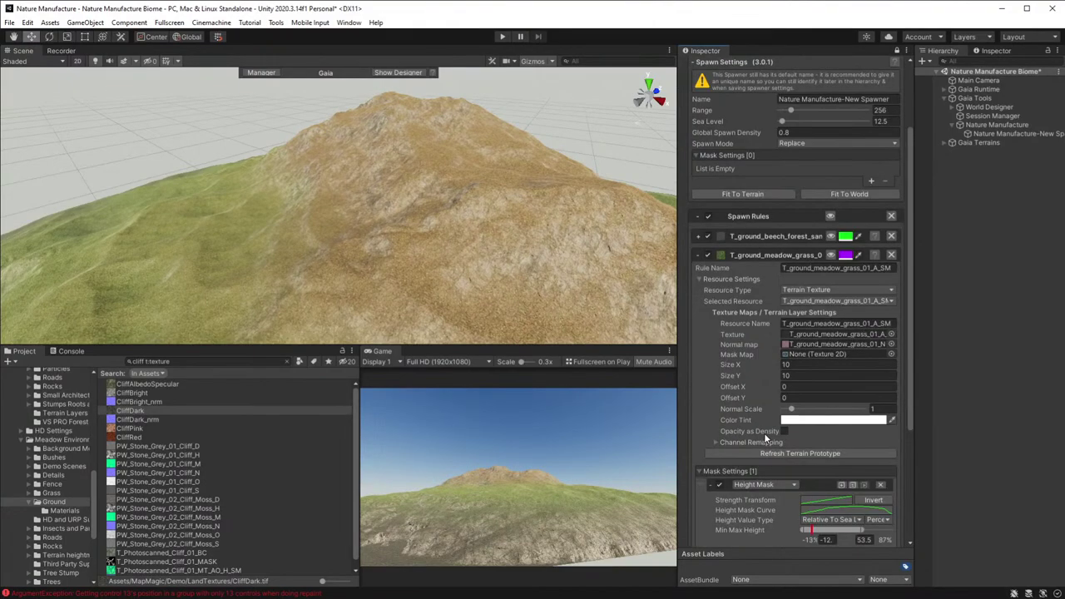
{"action": "left_click", "coordinate": [700, 279]}
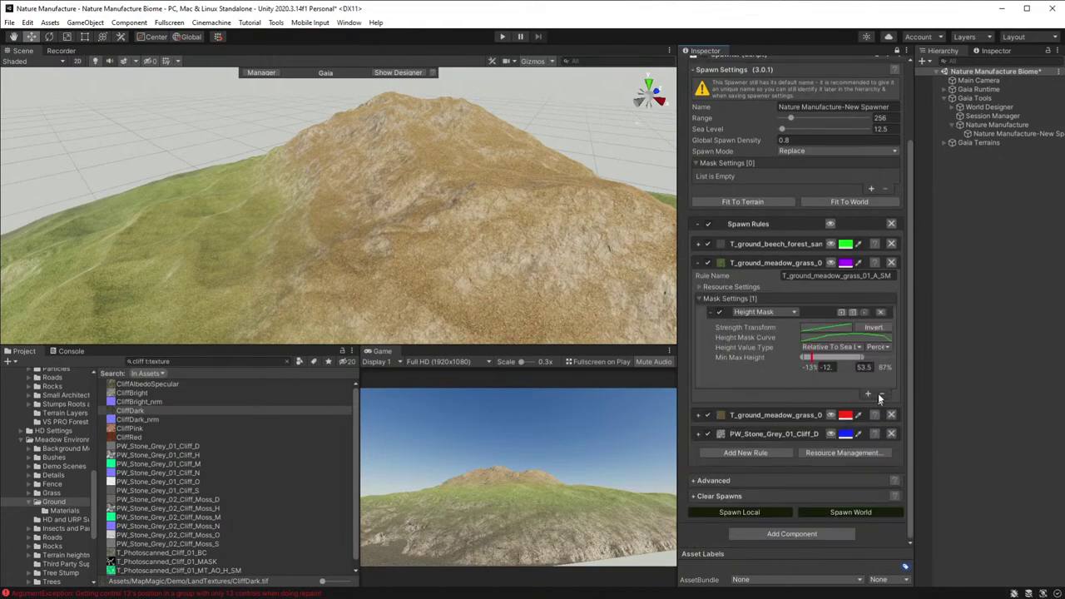
{"action": "left_click", "coordinate": [830, 263]}
{"action": "key", "text": "alt"}
{"action": "left_click_drag", "start_coordinate": [547, 270], "coordinate": [644, 270], "text": "alt"}
- Add a second mask to the meadow grass 01 rule and make it PRO Concave Convex
{"action": "left_click", "coordinate": [868, 393]}
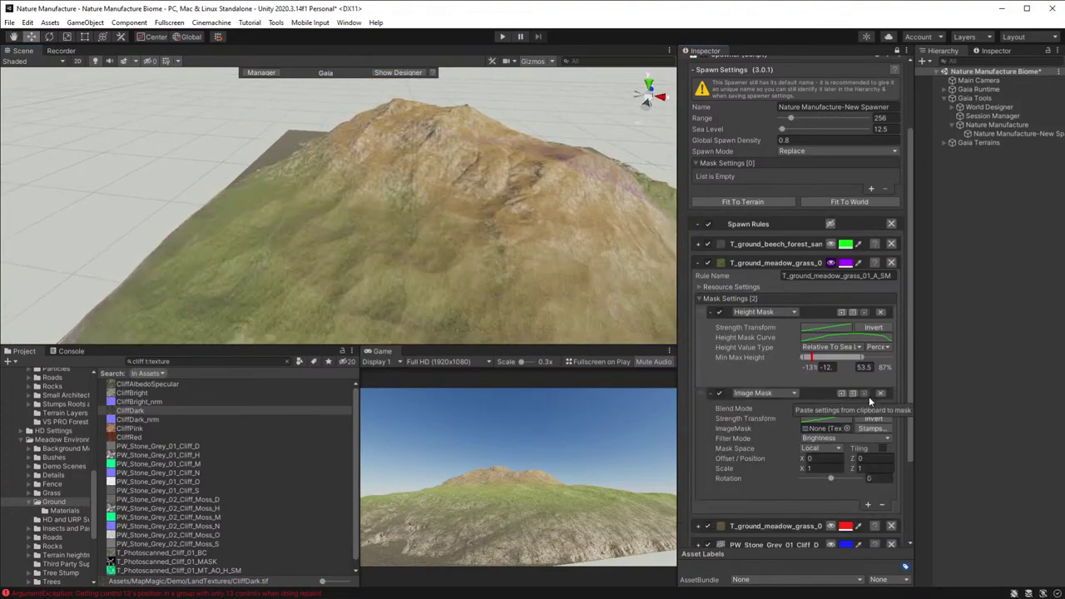
{"action": "left_click", "coordinate": [831, 263]}
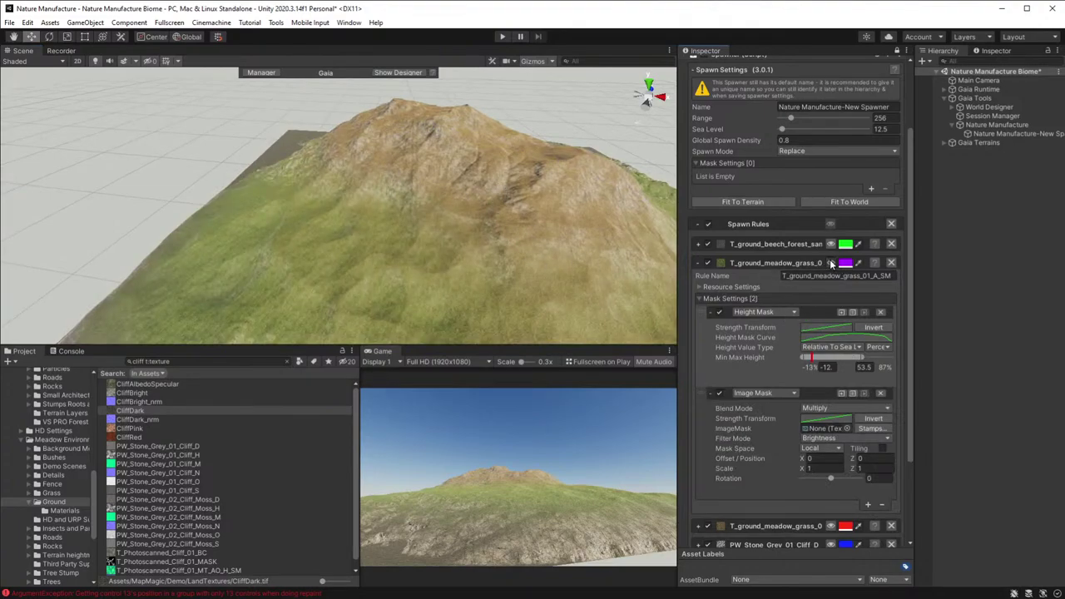
{"action": "left_click", "coordinate": [764, 392]}
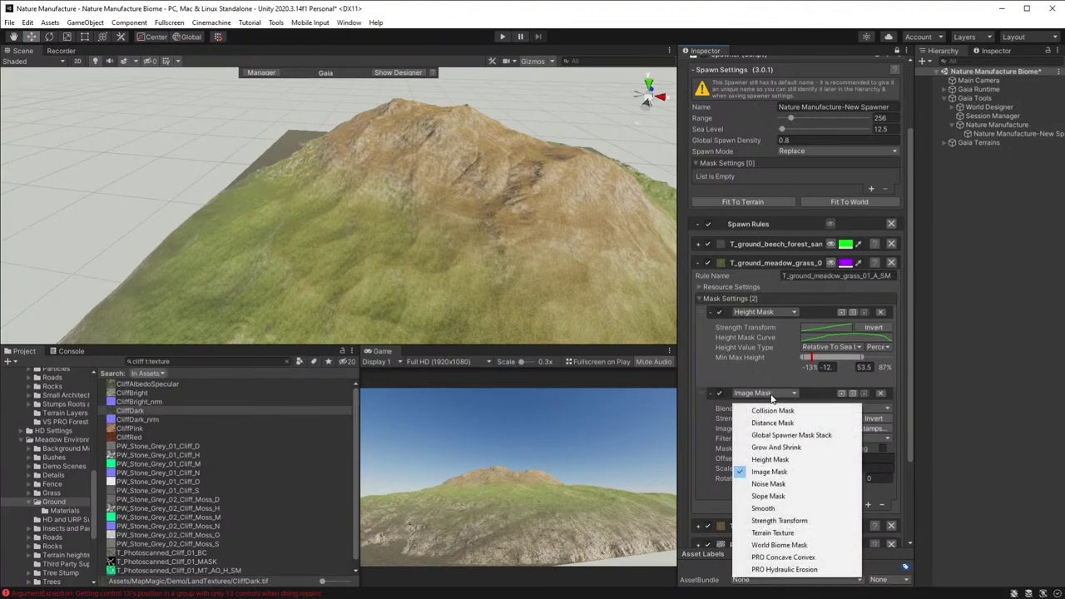
{"action": "left_click", "coordinate": [786, 558]}
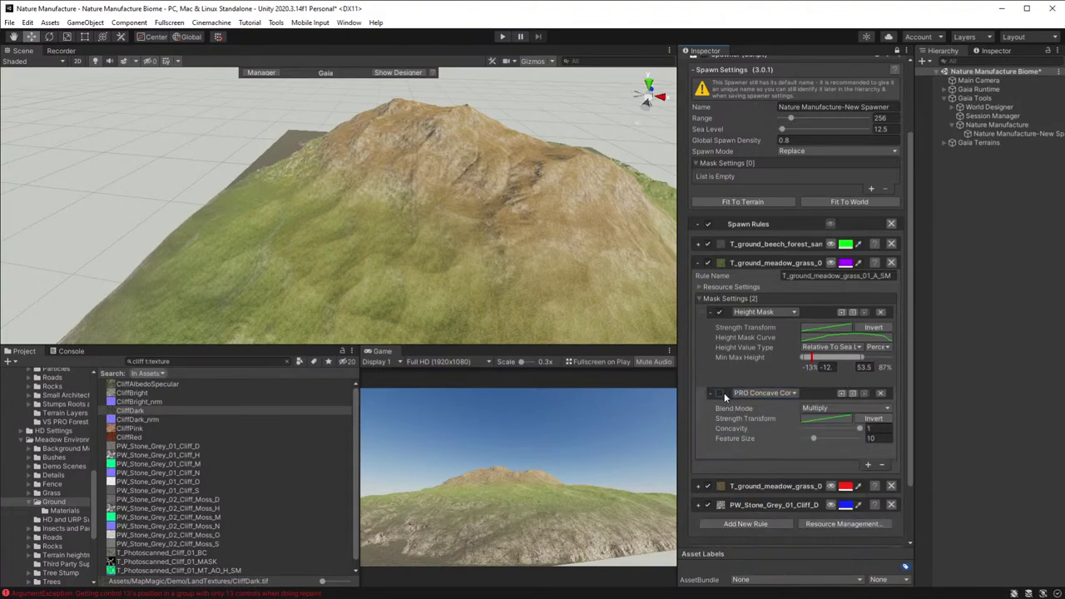
- Turn on the purple coverage preview and switch the second mask to Noise Mask
{"action": "left_click", "coordinate": [831, 262]}
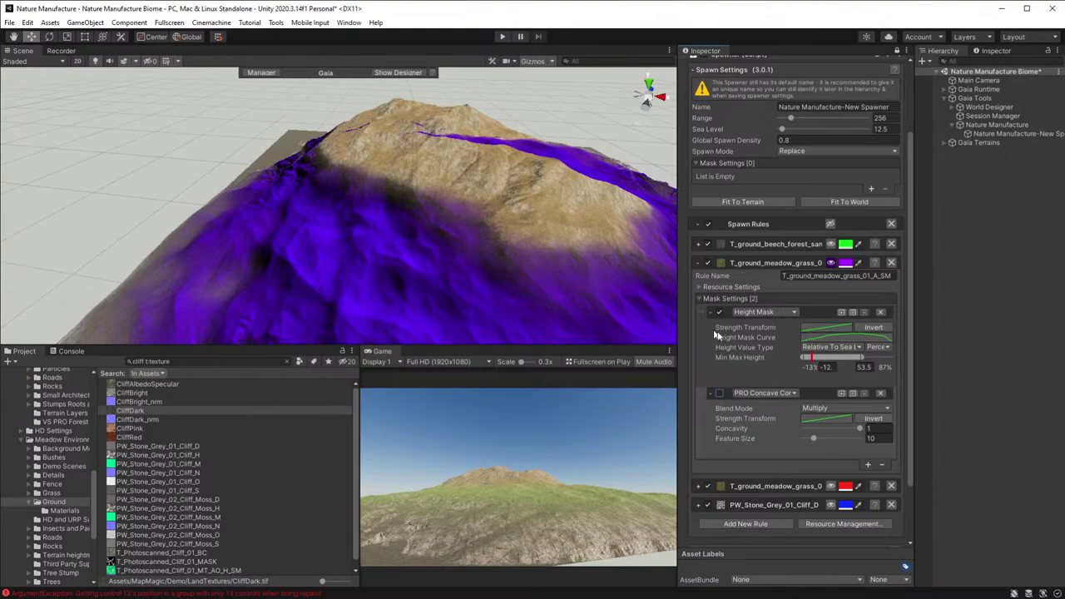
{"action": "left_click", "coordinate": [769, 394]}
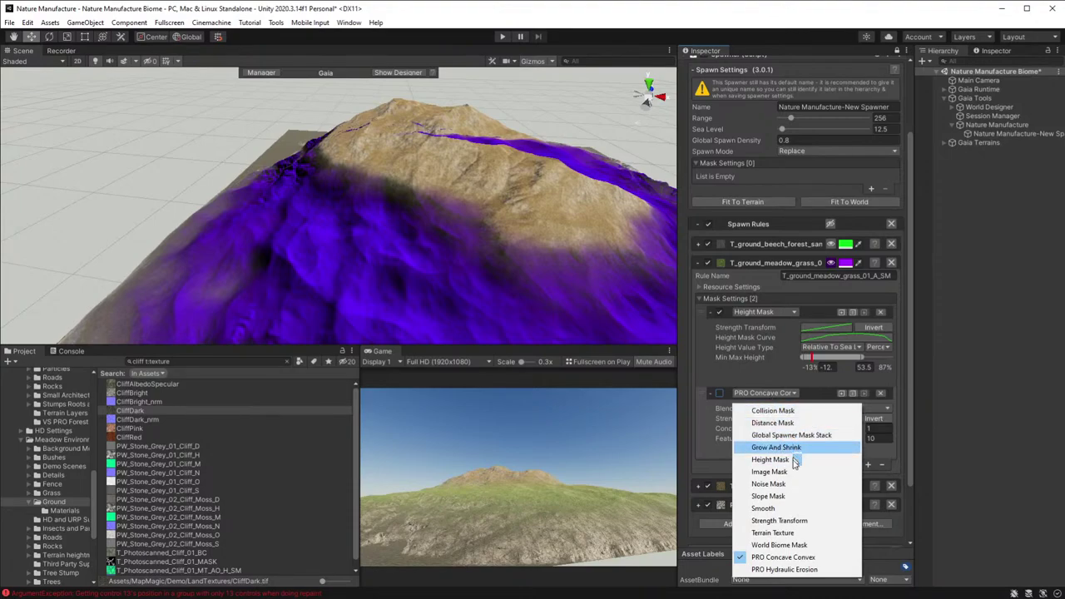
{"action": "left_click", "coordinate": [790, 485]}
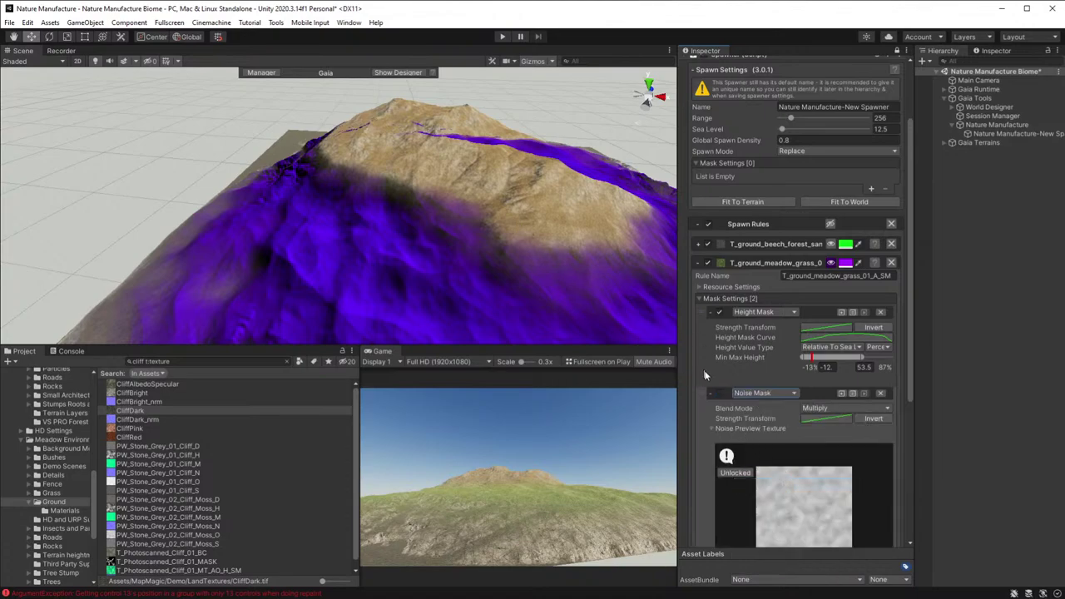
- Enable the Noise Mask, then change it back to PRO Concave Convex
{"action": "left_click", "coordinate": [720, 394]}
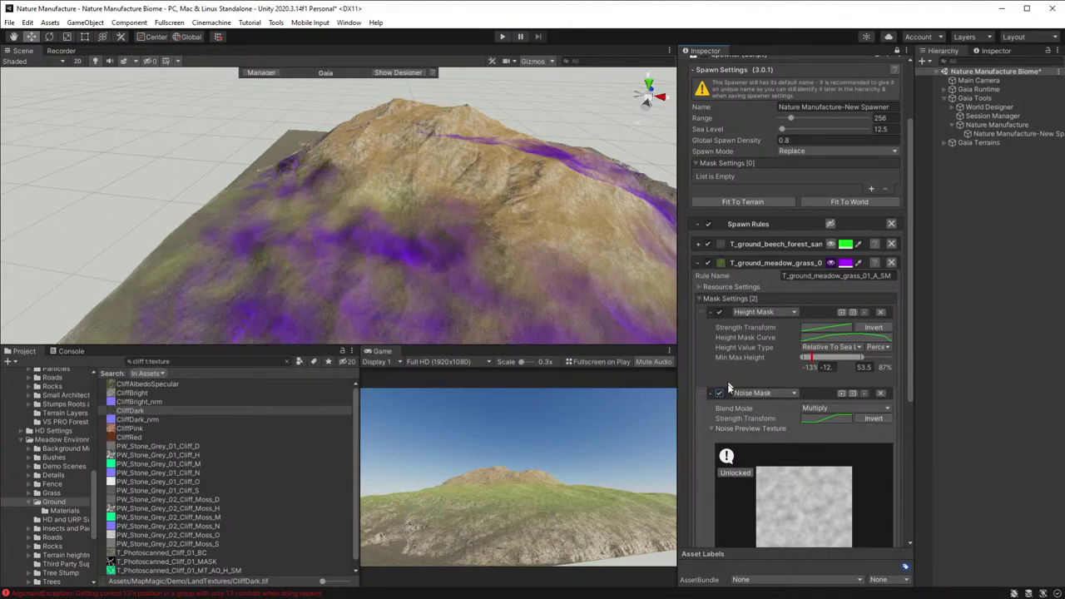
{"action": "left_click", "coordinate": [753, 393]}
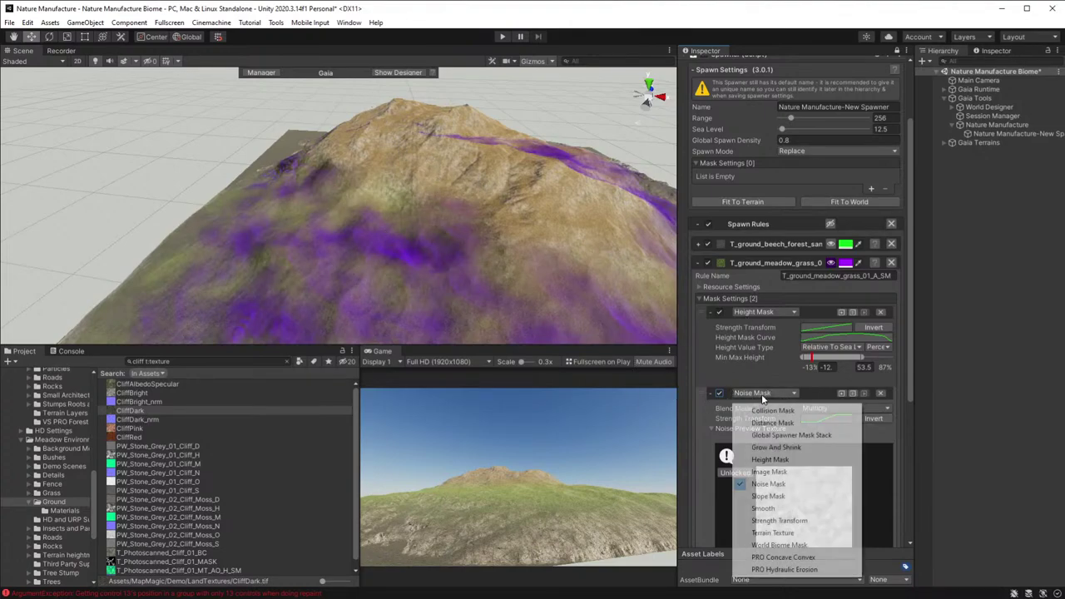
{"action": "left_click", "coordinate": [792, 559]}
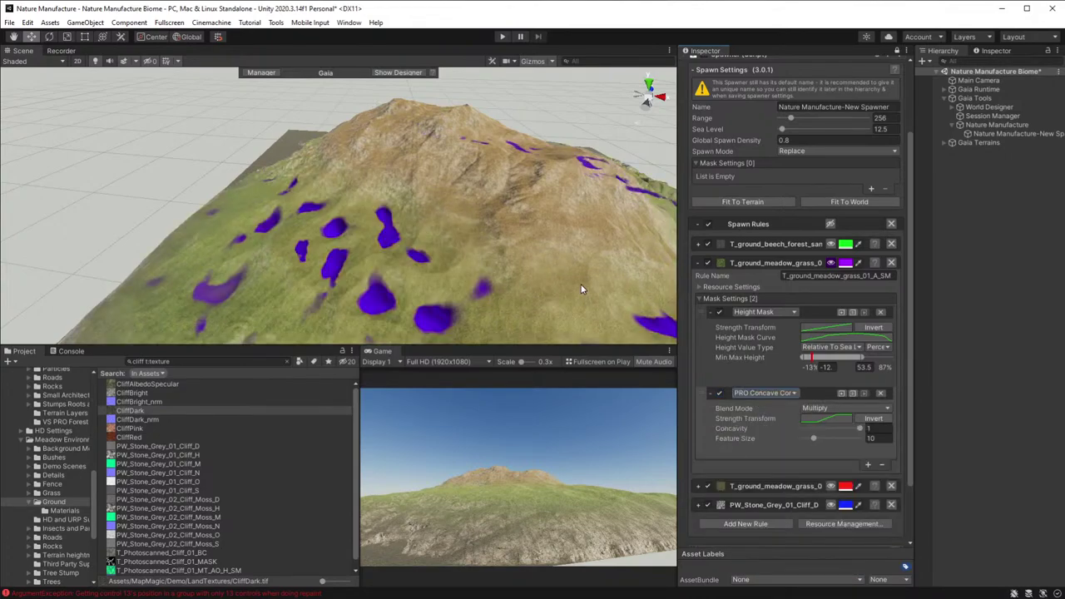
- Move PRO Concave Convex above the Height Mask and disable the Height Mask
{"action": "left_click_drag", "start_coordinate": [583, 289], "coordinate": [632, 268], "text": "alt"}
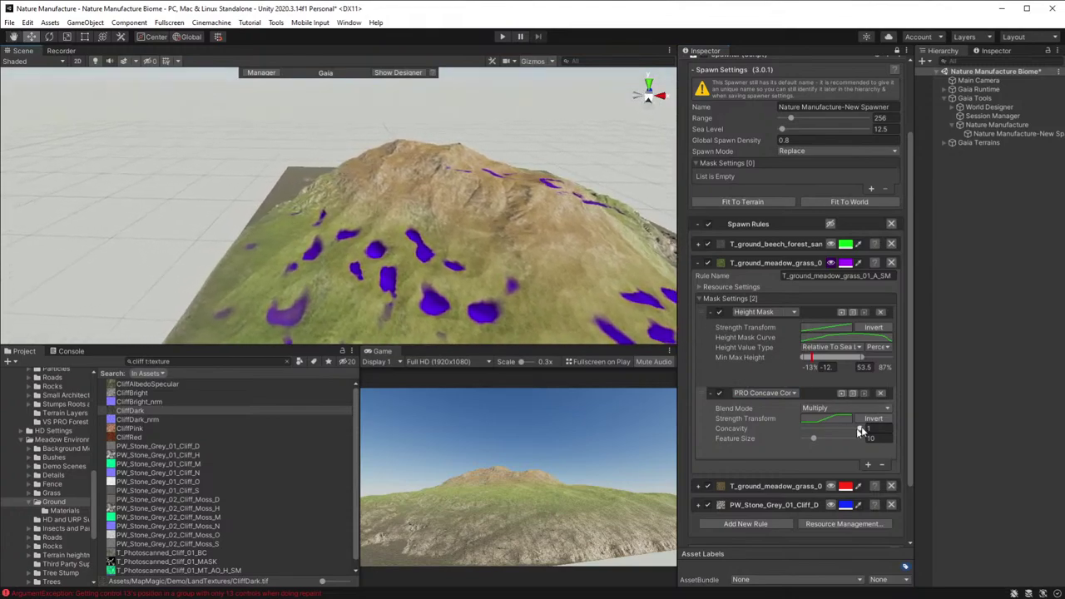
{"action": "left_click_drag", "start_coordinate": [706, 394], "coordinate": [713, 332]}
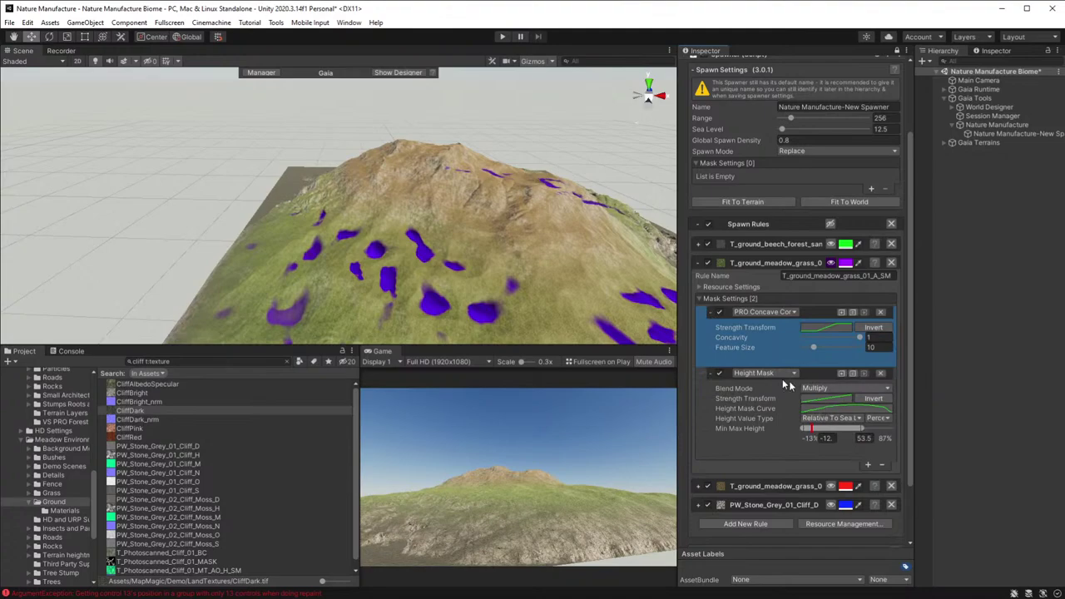
{"action": "left_click", "coordinate": [718, 374]}
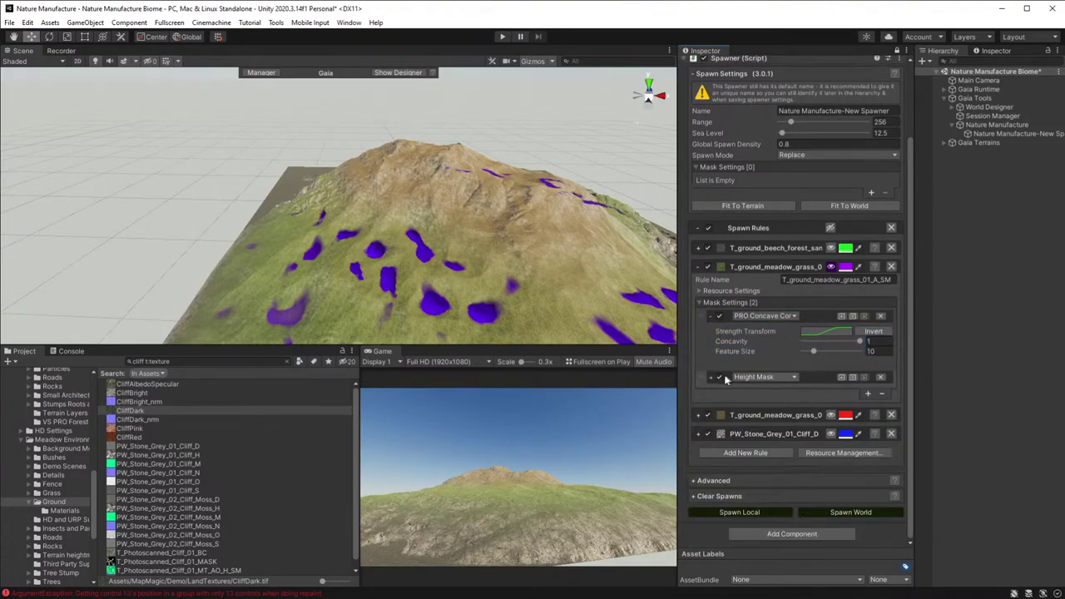
{"action": "left_click", "coordinate": [721, 378]}
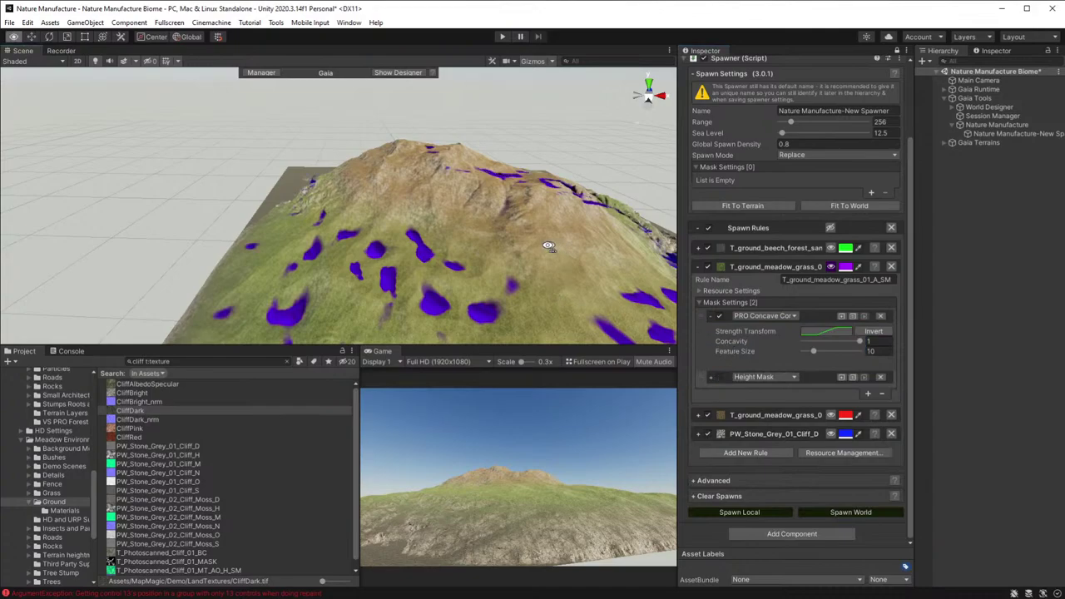
{"action": "left_click_drag", "start_coordinate": [564, 275], "coordinate": [518, 297], "text": "alt"}
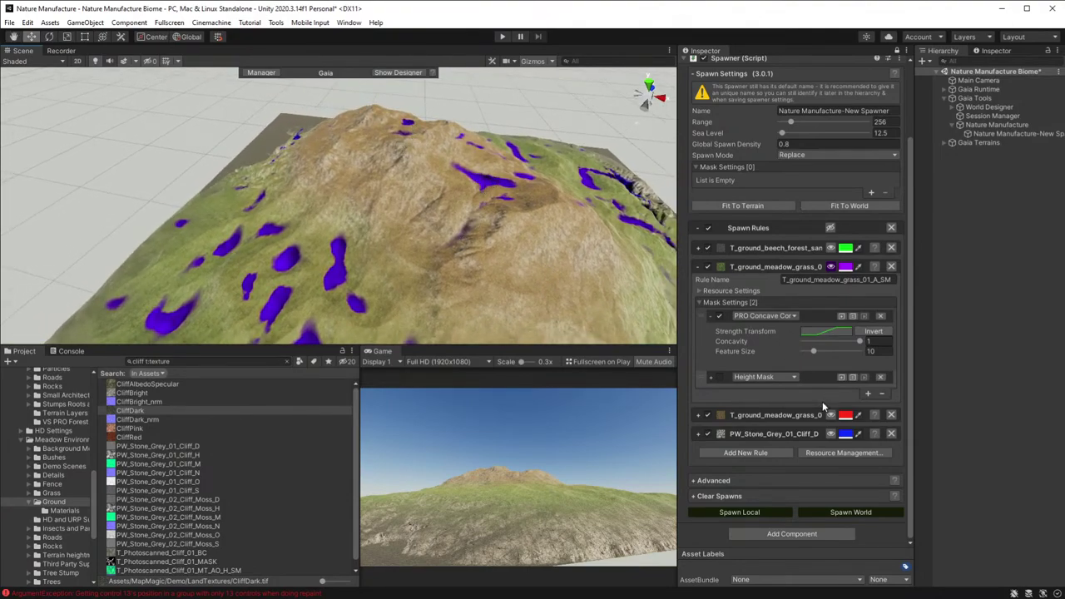
- Reset the concave-convex strength curve to a linear ramp and lower Feature Size to 6.2
{"action": "left_click", "coordinate": [843, 336]}
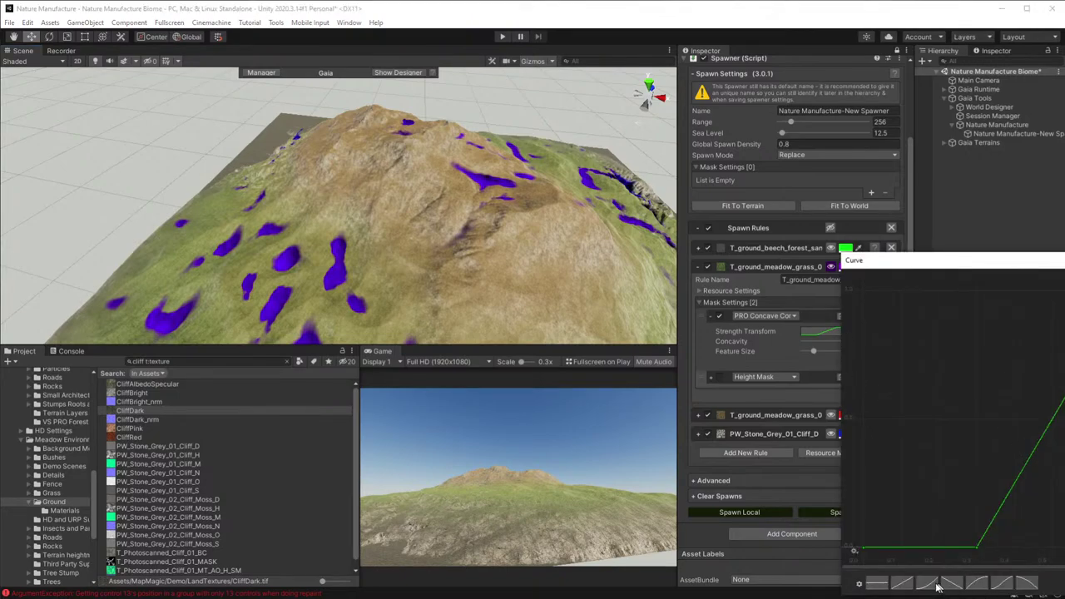
{"action": "left_click", "coordinate": [906, 583]}
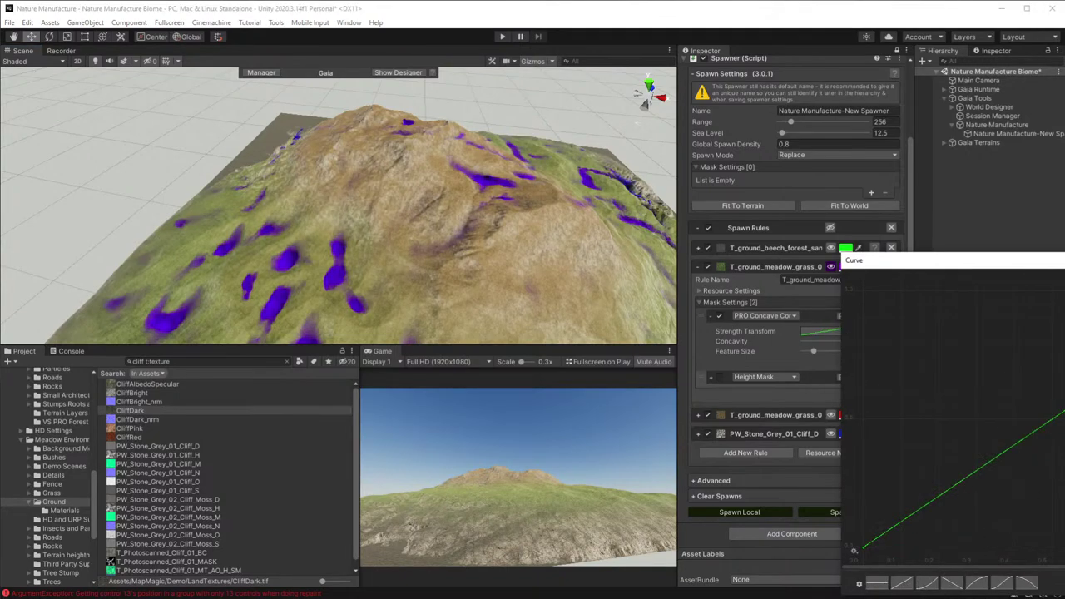
{"action": "left_click", "coordinate": [813, 306]}
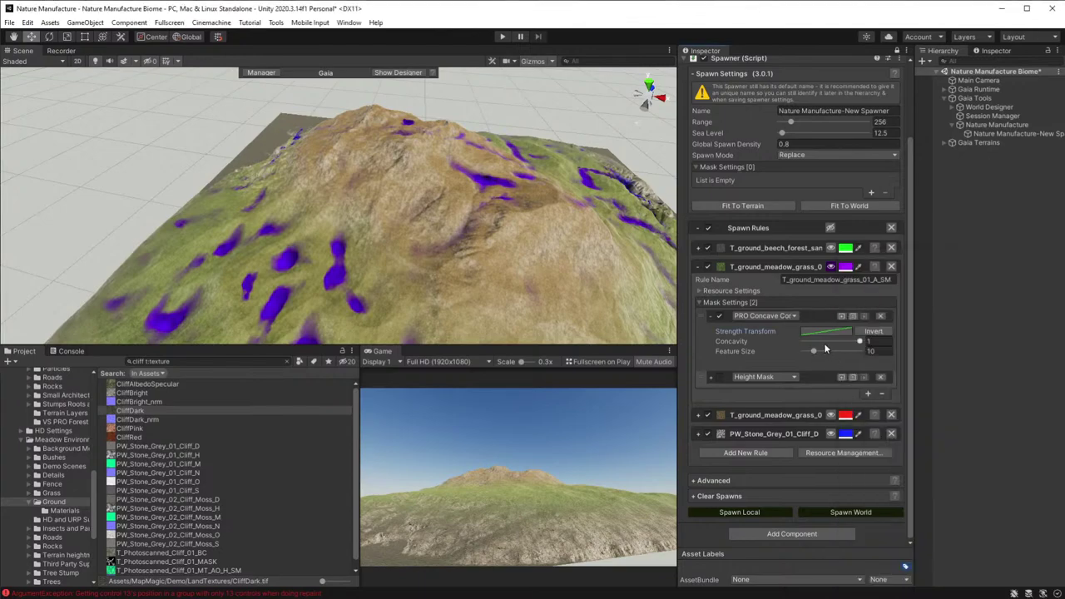
{"action": "mouse_move", "coordinate": [814, 352]}
{"action": "left_mouse_down"}
{"action": "mouse_move", "coordinate": [831, 356]}
{"action": "mouse_move", "coordinate": [808, 352]}
{"action": "left_mouse_up"}
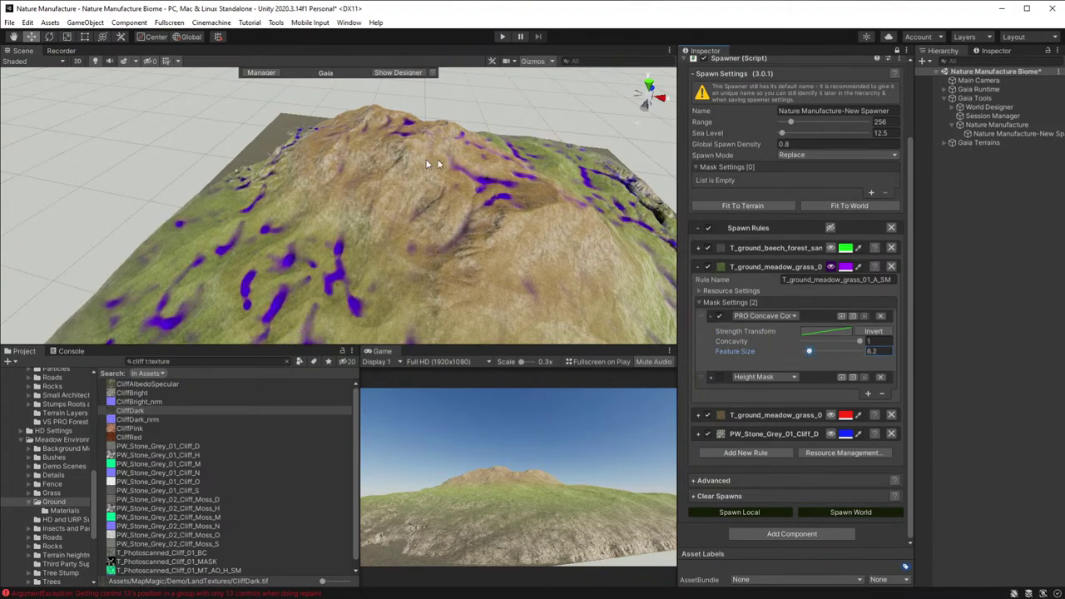
- Bend the strength curve upward with a raised start and a new middle key, then re-enable Height Mask
{"action": "left_click", "coordinate": [842, 334]}
{"action": "mouse_move", "coordinate": [844, 550]}
{"action": "left_mouse_down"}
{"action": "mouse_move", "coordinate": [836, 481]}
{"action": "mouse_move", "coordinate": [842, 543]}
{"action": "left_mouse_up"}
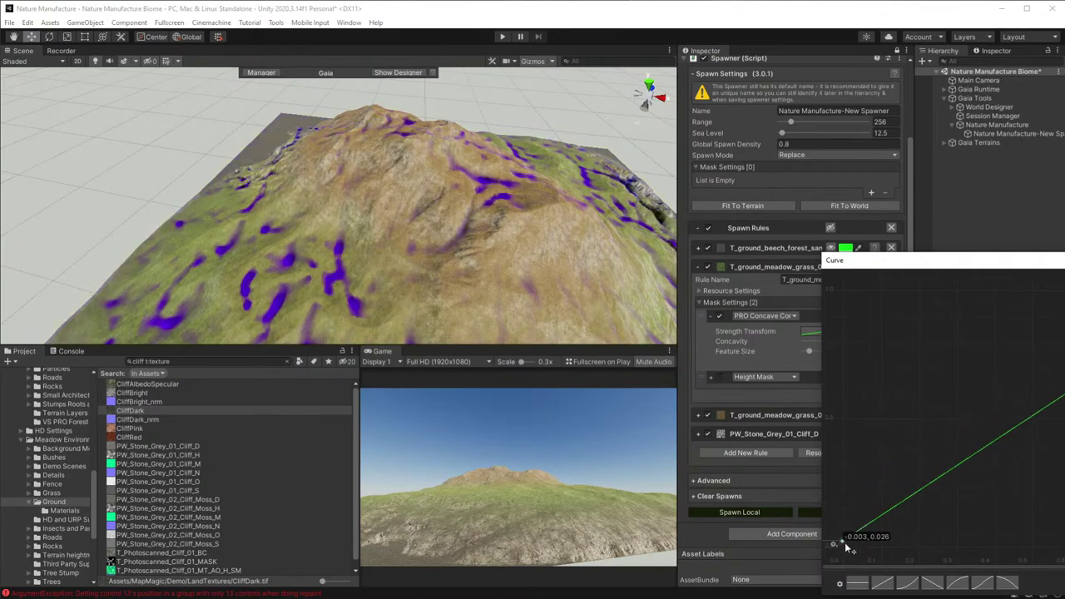
{"action": "right_click", "coordinate": [936, 483]}
{"action": "left_click", "coordinate": [948, 492]}
{"action": "left_click_drag", "start_coordinate": [936, 483], "coordinate": [934, 442]}
{"action": "left_click_drag", "start_coordinate": [841, 547], "coordinate": [847, 549]}
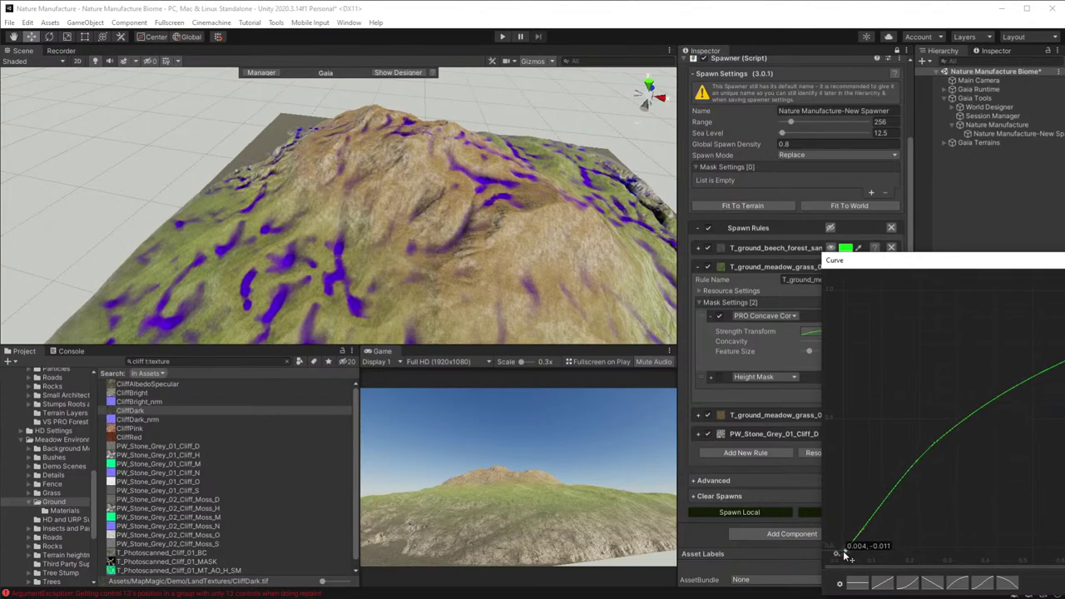
{"action": "left_click_drag", "start_coordinate": [936, 452], "coordinate": [925, 428]}
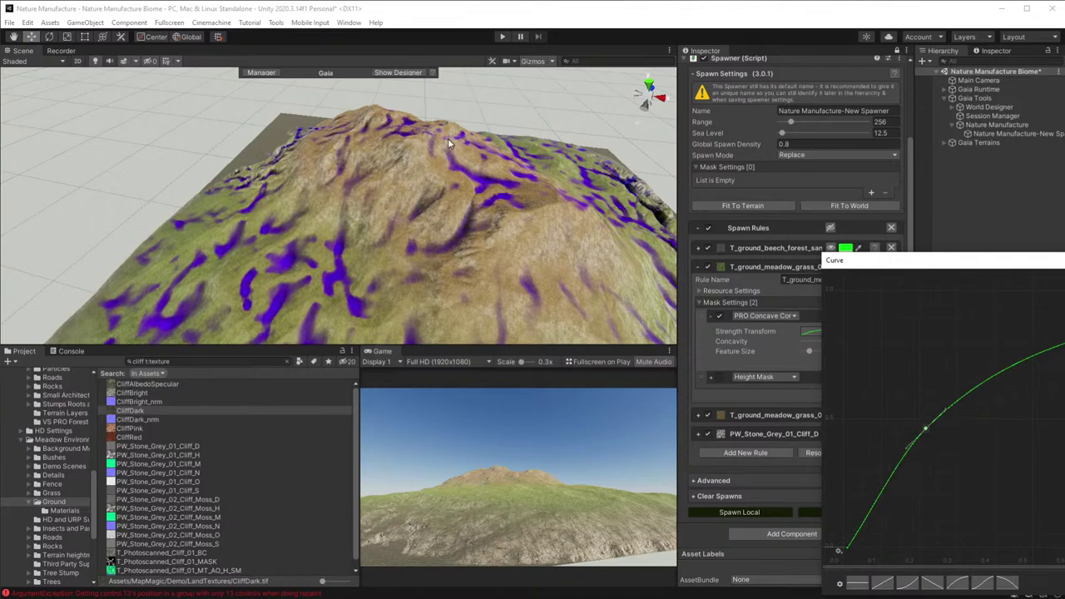
{"action": "left_click", "coordinate": [691, 212]}
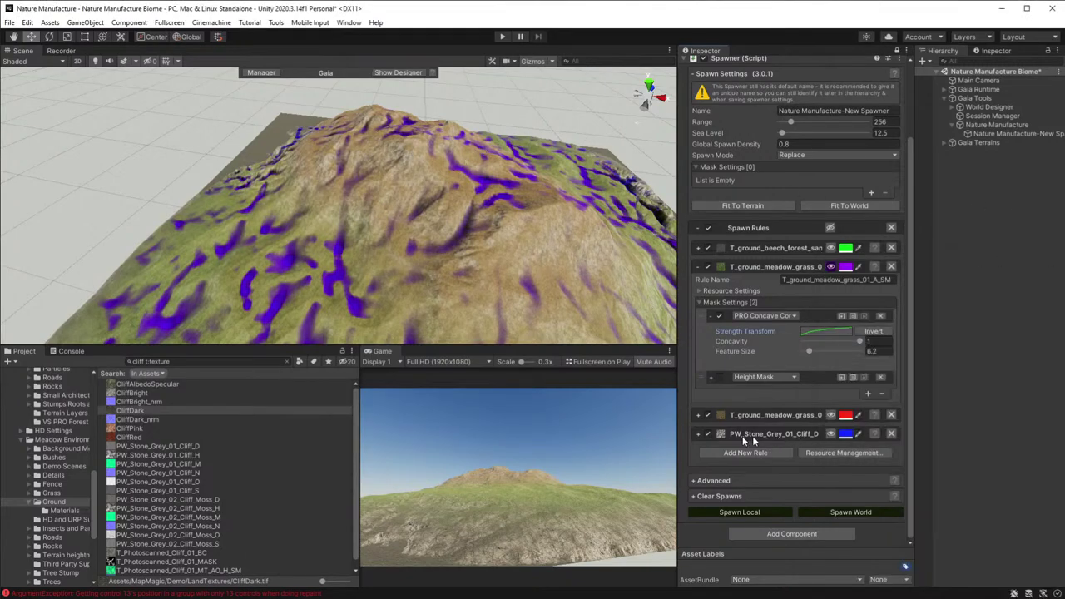
{"action": "left_click", "coordinate": [719, 377]}
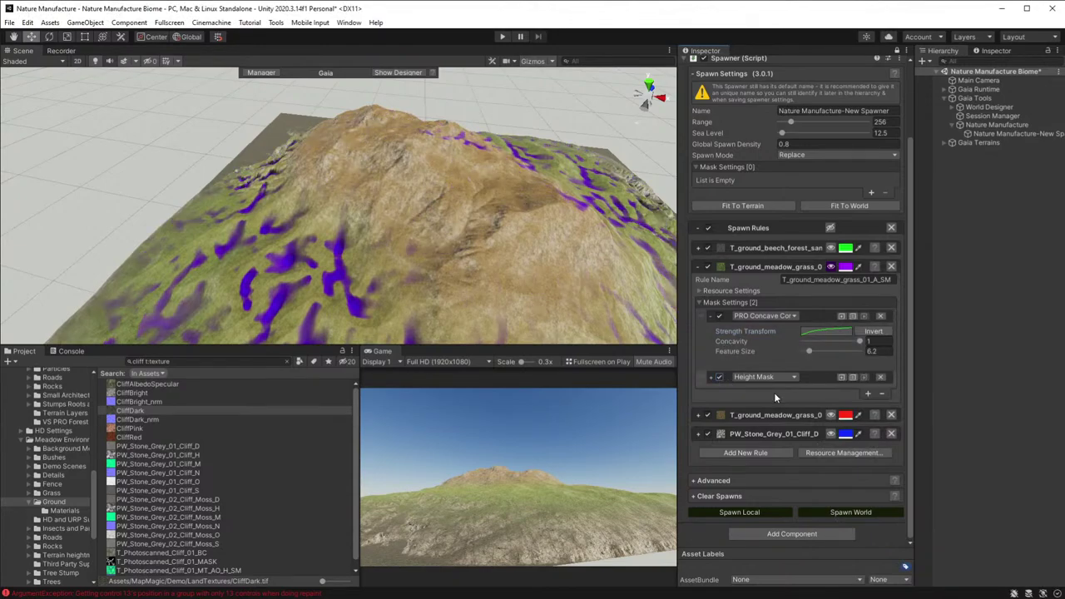
- Switch the meadow grass 01 Height Mask blend mode to Add and respawn textures locally
{"action": "left_click", "coordinate": [709, 376]}
{"action": "left_click", "coordinate": [827, 386]}
{"action": "left_click", "coordinate": [839, 392]}
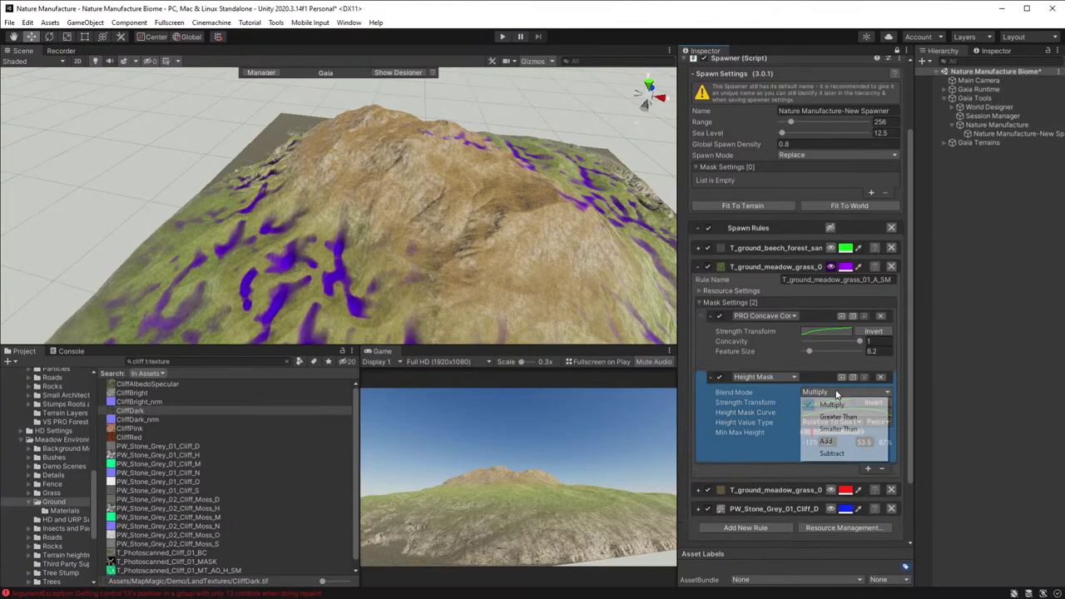
{"action": "left_click", "coordinate": [847, 443]}
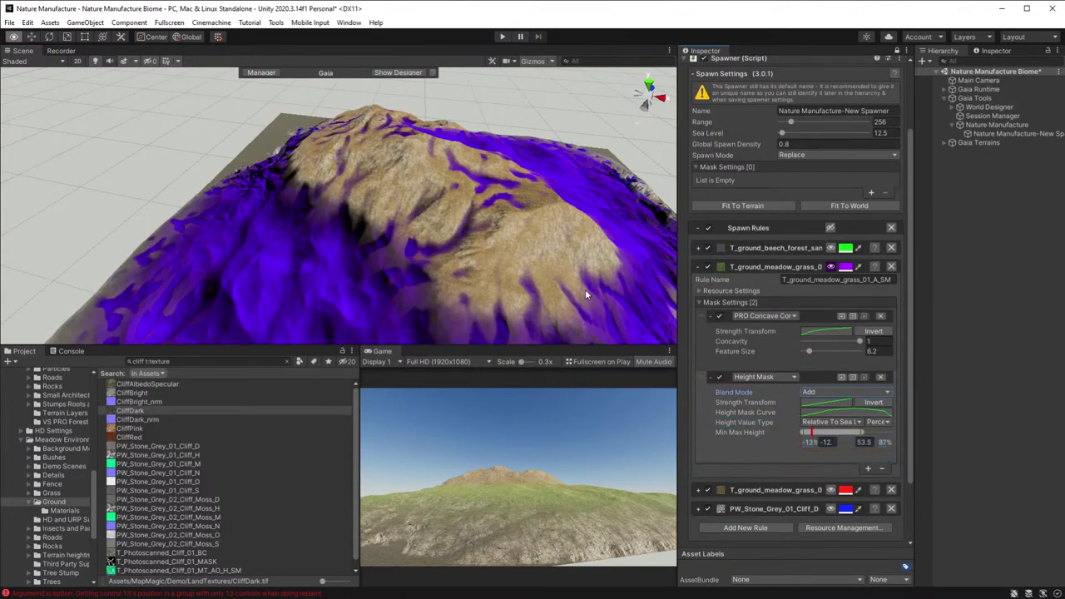
{"action": "left_click_drag", "start_coordinate": [585, 288], "coordinate": [749, 391], "text": "alt"}
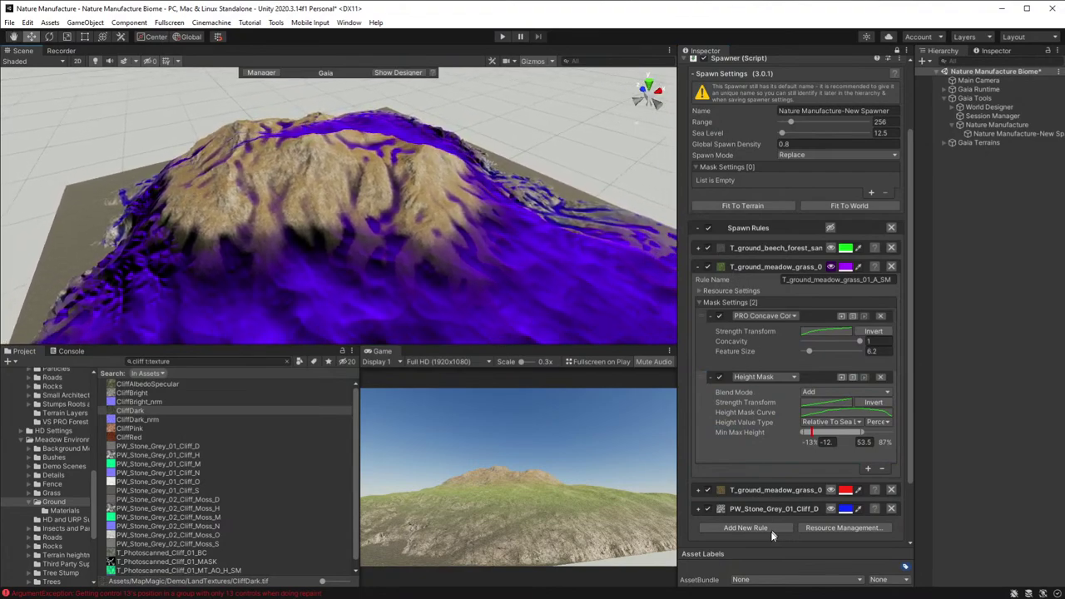
{"action": "scroll", "coordinate": [774, 532], "scroll_direction": "down", "scroll_amount": 3}
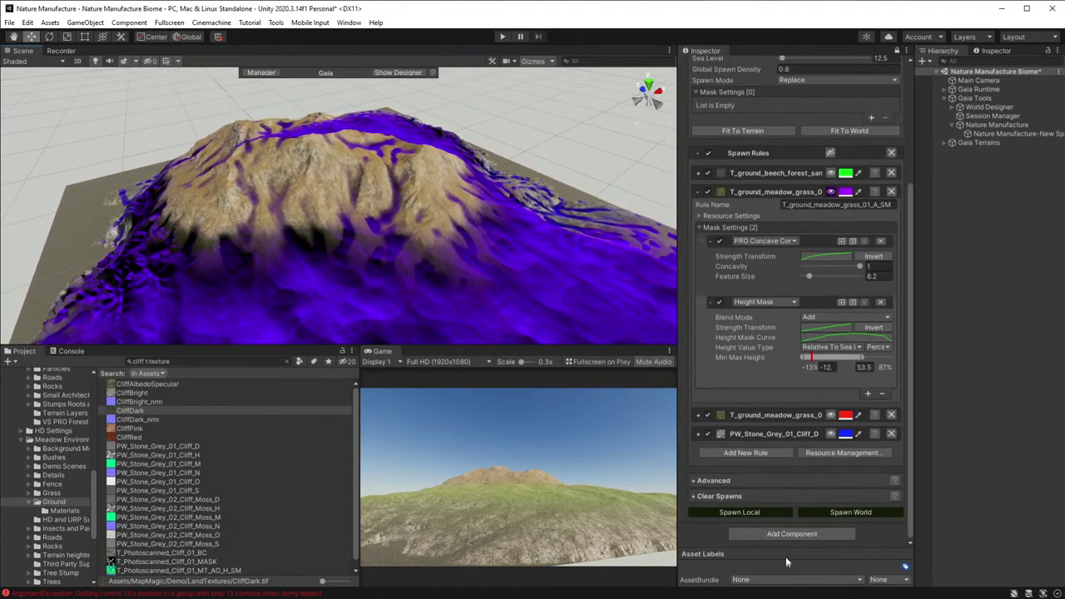
{"action": "left_click", "coordinate": [757, 511]}
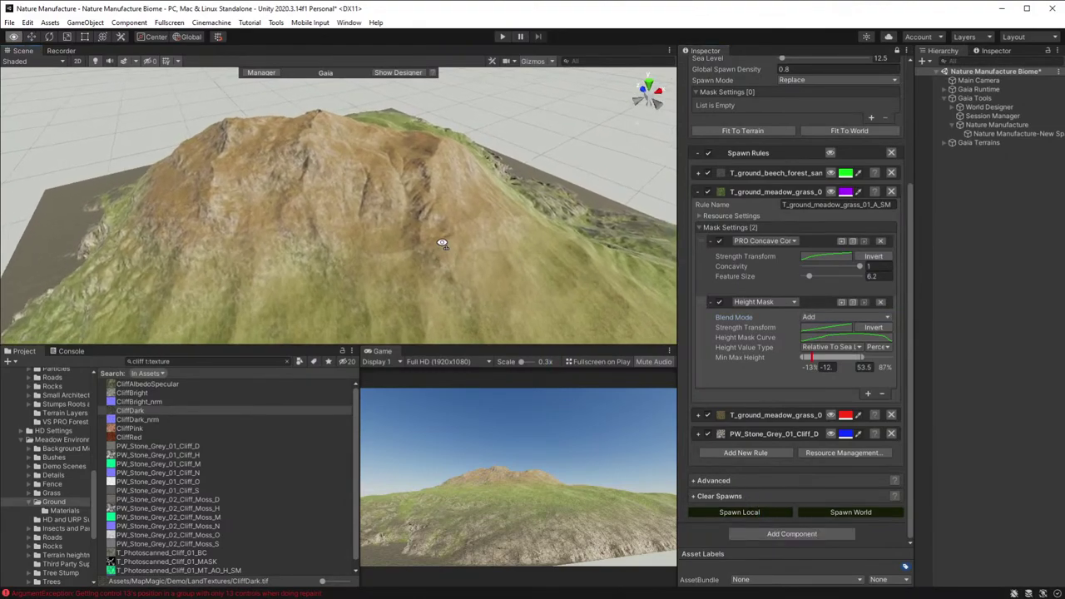
- Fly around the re-textured mountain, then collapse the first grass rule's Mask Settings
{"action": "right_click_drag", "start_coordinate": [442, 243], "coordinate": [383, 247]}
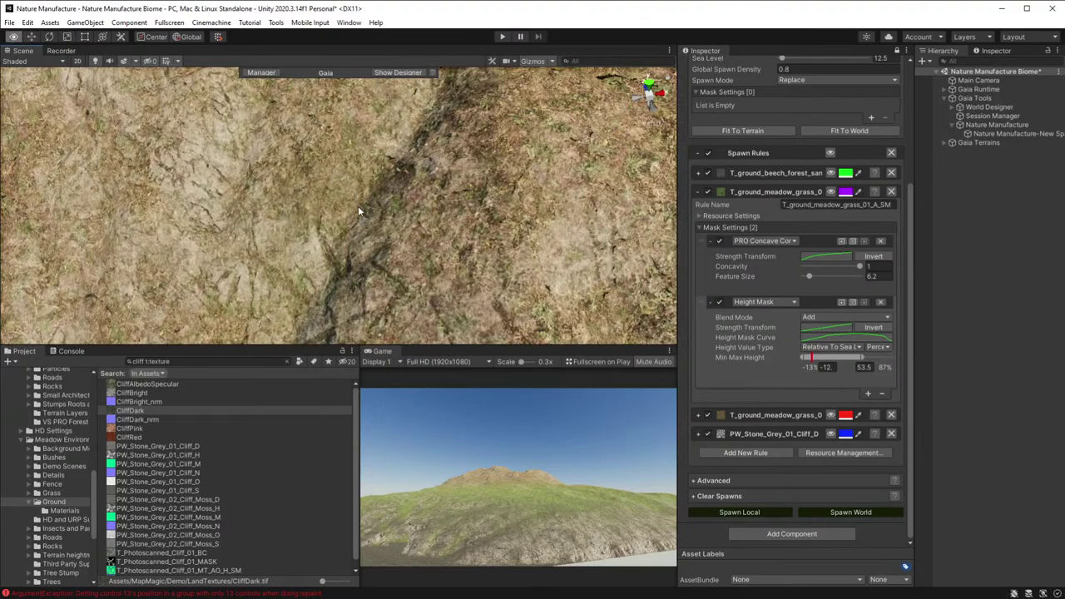
{"action": "scroll", "coordinate": [357, 208], "scroll_direction": "down", "scroll_amount": 2}
{"action": "scroll", "coordinate": [358, 208], "scroll_direction": "down", "scroll_amount": 10}
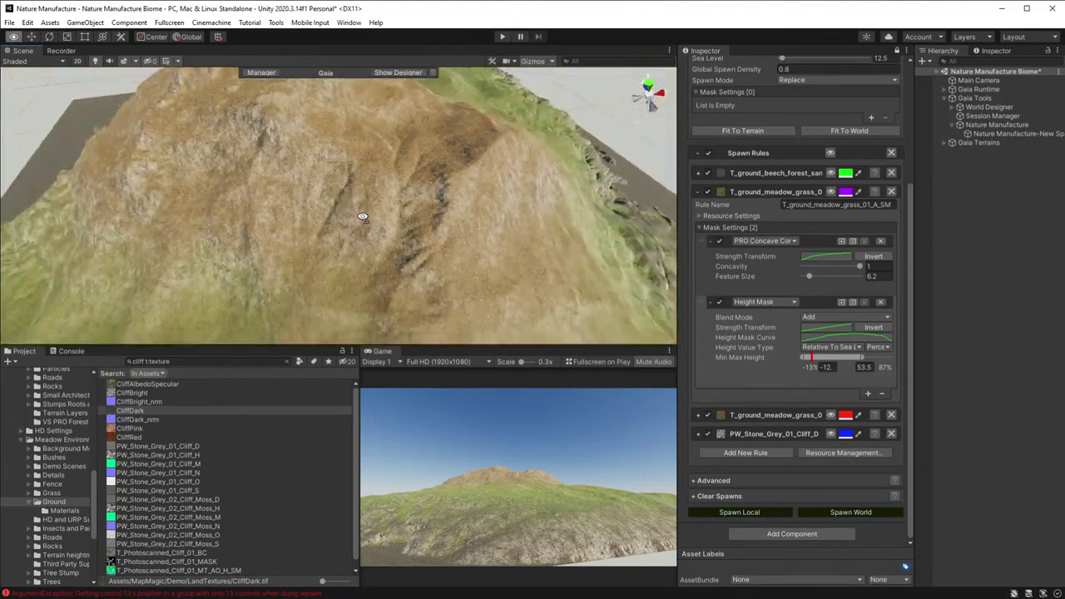
{"action": "right_click_drag", "start_coordinate": [358, 209], "coordinate": [333, 307]}
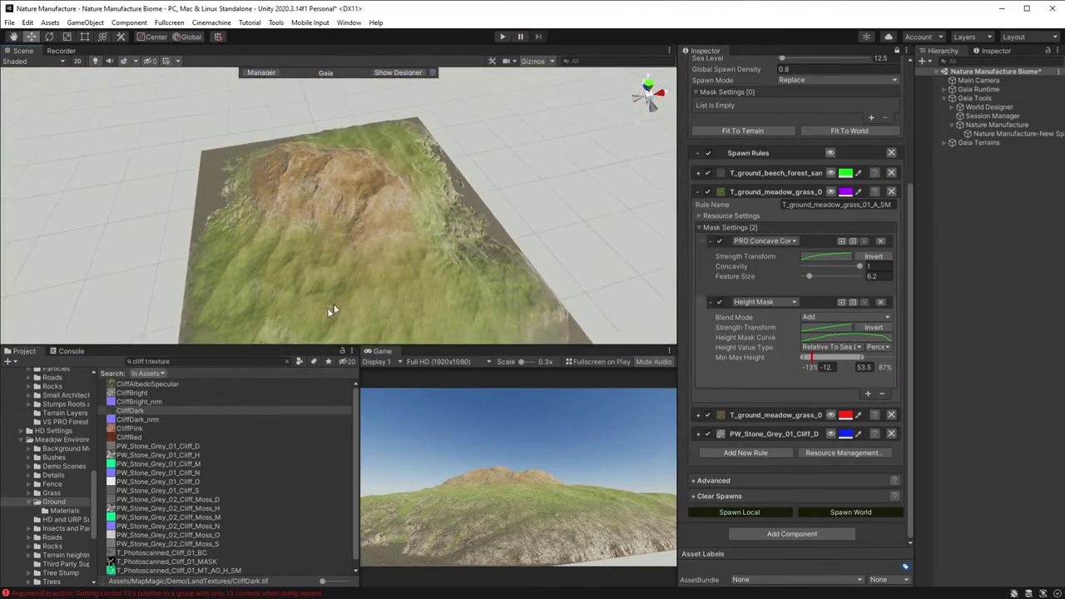
{"action": "right_click_drag", "start_coordinate": [435, 289], "coordinate": [499, 299]}
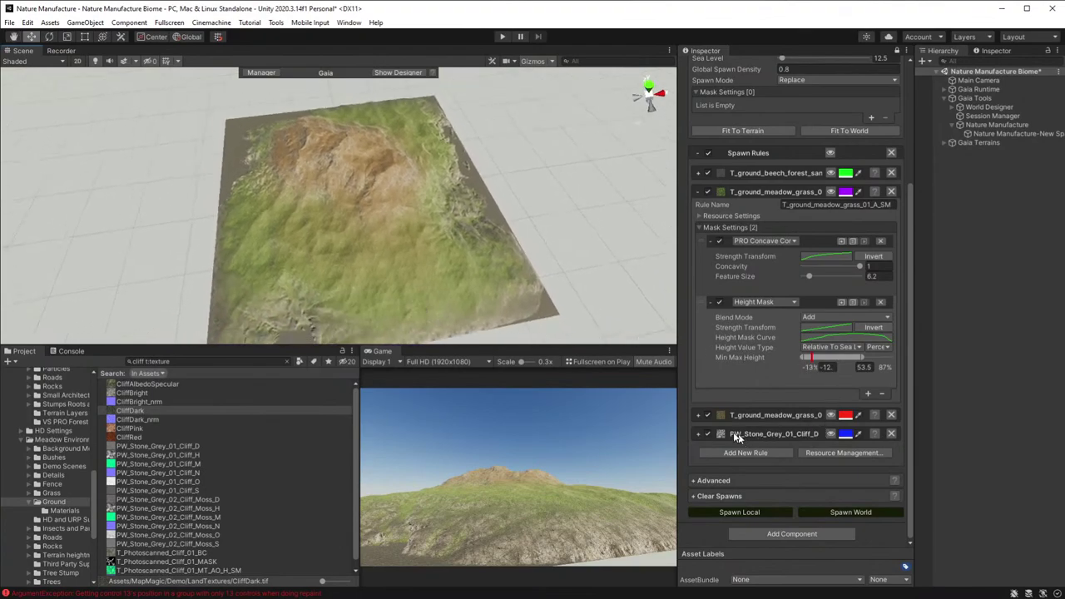
{"action": "left_click", "coordinate": [698, 227]}
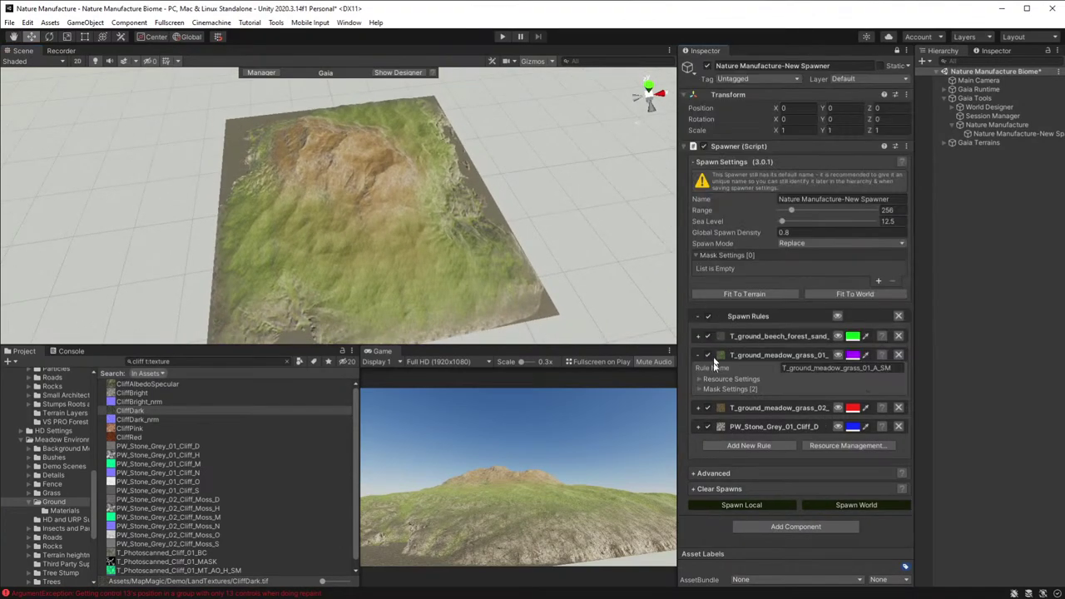
- Add a third mask to the T_ground_meadow_grass_02 rule and switch off its Height Mask
{"action": "left_click", "coordinate": [700, 409]}
{"action": "scroll", "coordinate": [757, 441], "scroll_direction": "down", "scroll_amount": 3}
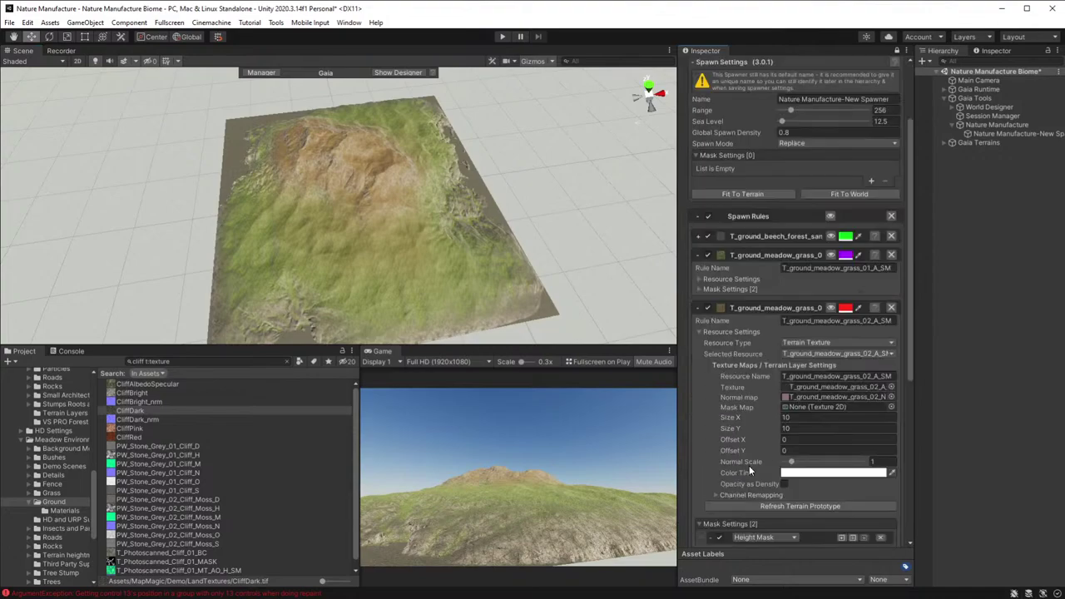
{"action": "left_click", "coordinate": [698, 331]}
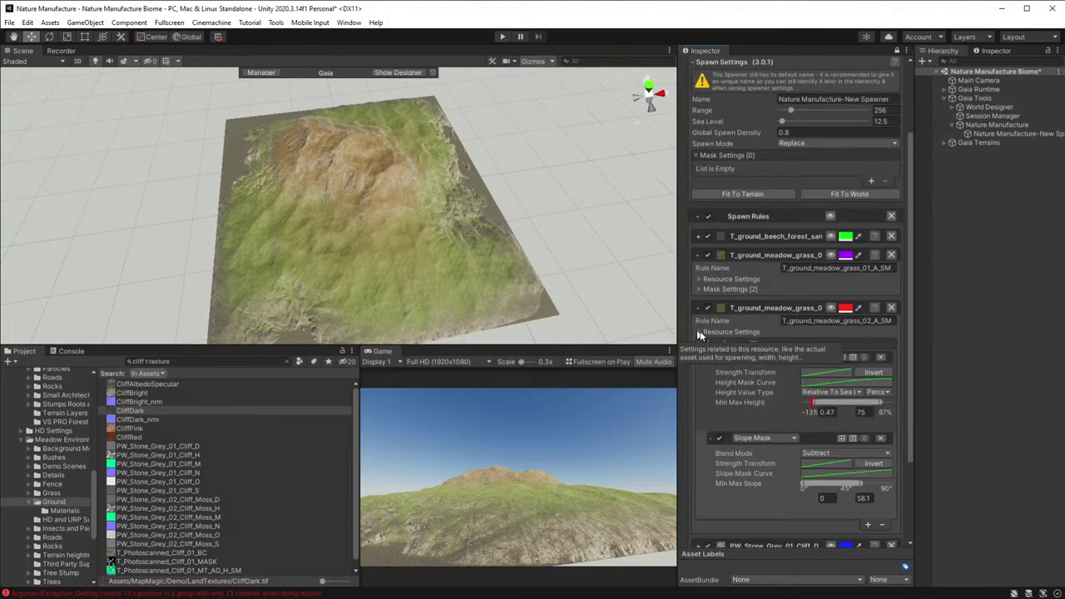
{"action": "left_click", "coordinate": [867, 525]}
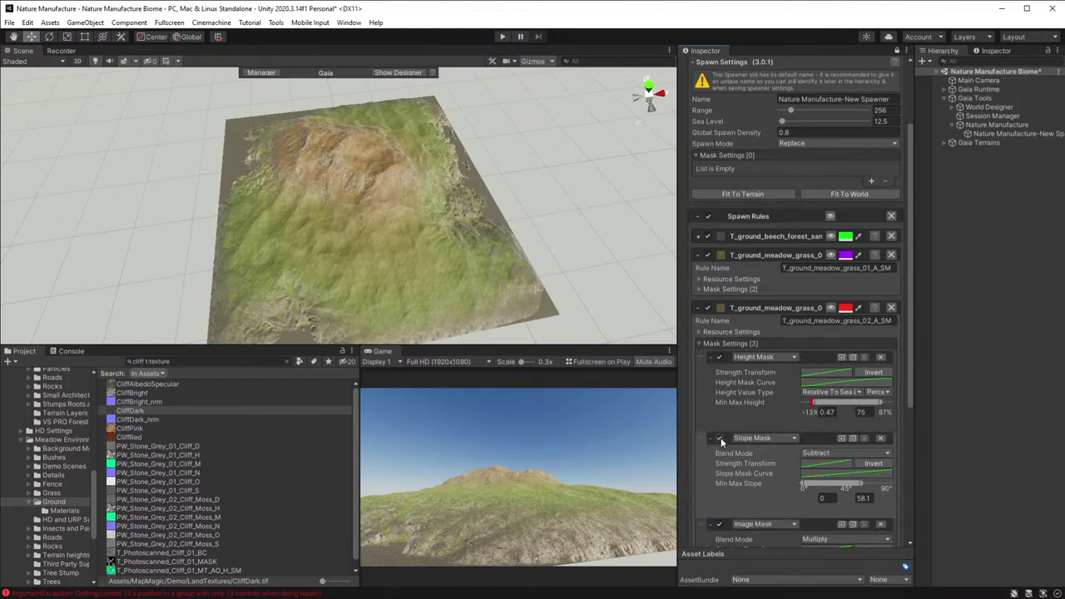
{"action": "left_click", "coordinate": [712, 357]}
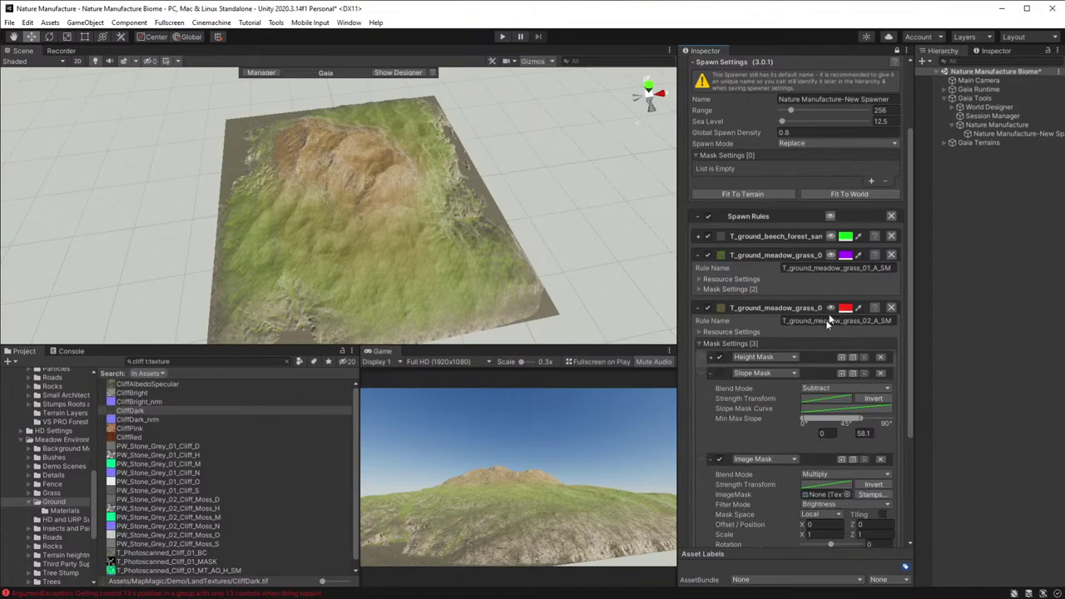
{"action": "scroll", "coordinate": [762, 415], "scroll_direction": "down", "scroll_amount": 4}
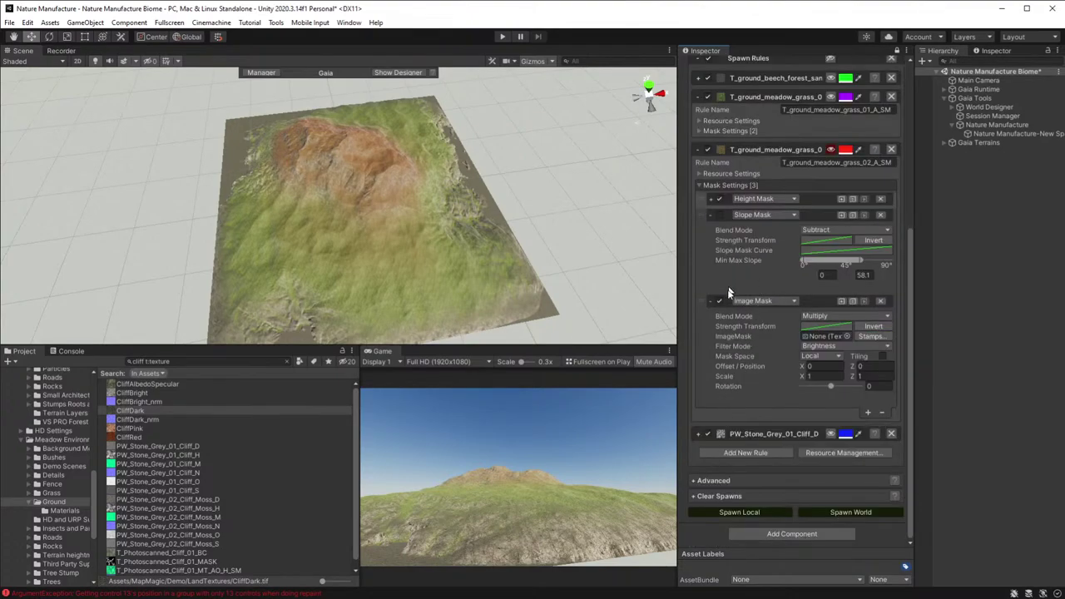
{"action": "left_click", "coordinate": [720, 199]}
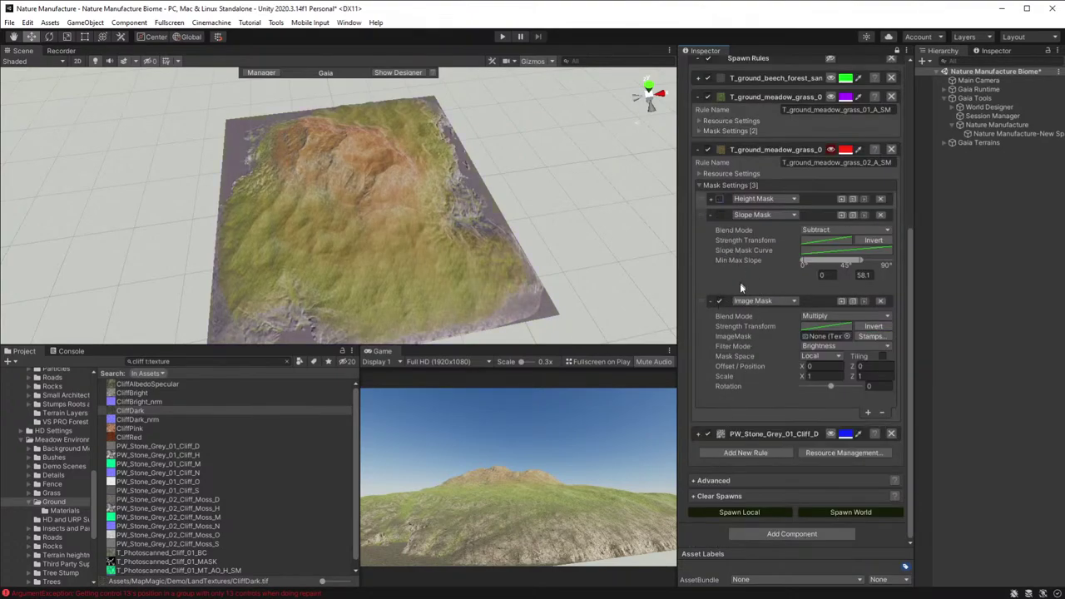
- Keep the new mask's Add blend mode and change its type to PRO Concave Convex
{"action": "left_click", "coordinate": [820, 321]}
{"action": "left_click", "coordinate": [842, 369]}
{"action": "left_click", "coordinate": [780, 300]}
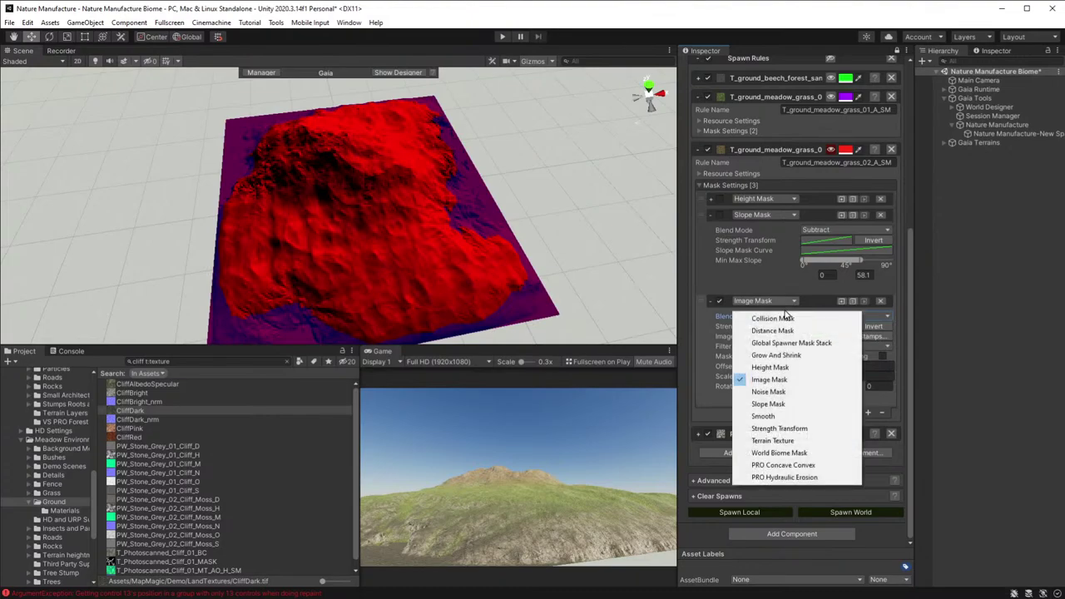
{"action": "left_click", "coordinate": [800, 465]}
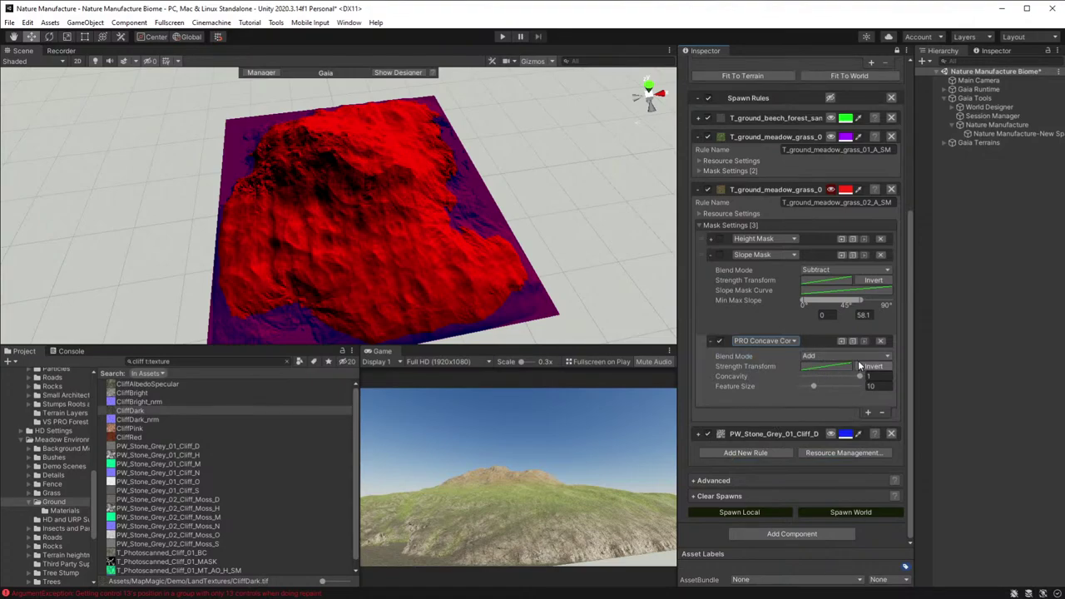
- Set the concave mask to Multiply, Concavity -1, Feature Size 34.5, and re-enable Slope and Height masks
{"action": "left_click", "coordinate": [842, 357]}
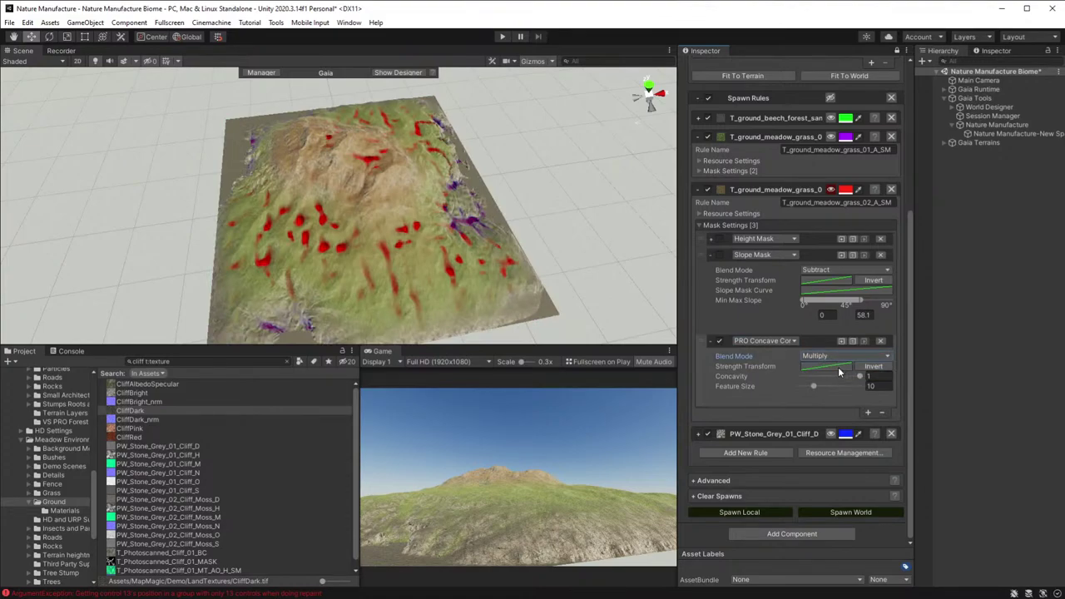
{"action": "left_click", "coordinate": [838, 372]}
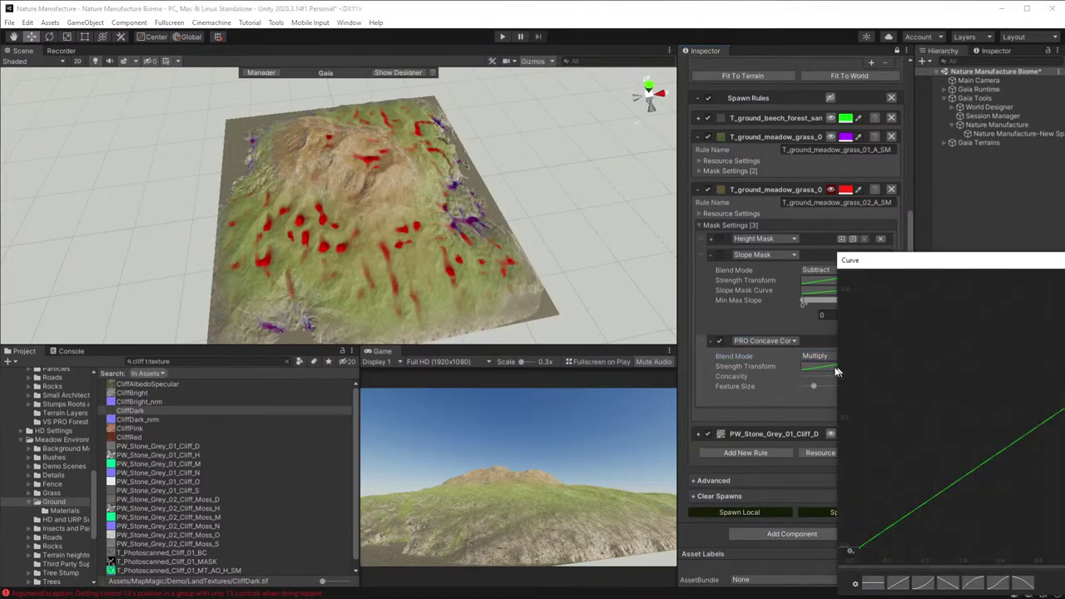
{"action": "left_click", "coordinate": [798, 364]}
{"action": "left_click_drag", "start_coordinate": [861, 376], "coordinate": [803, 377]}
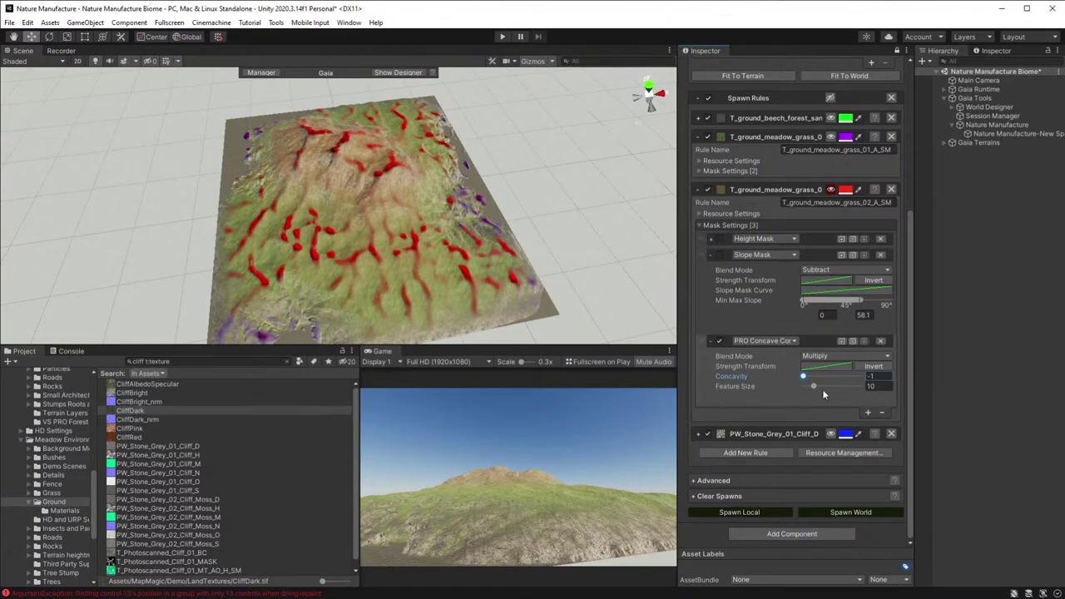
{"action": "left_click_drag", "start_coordinate": [815, 387], "coordinate": [842, 388]}
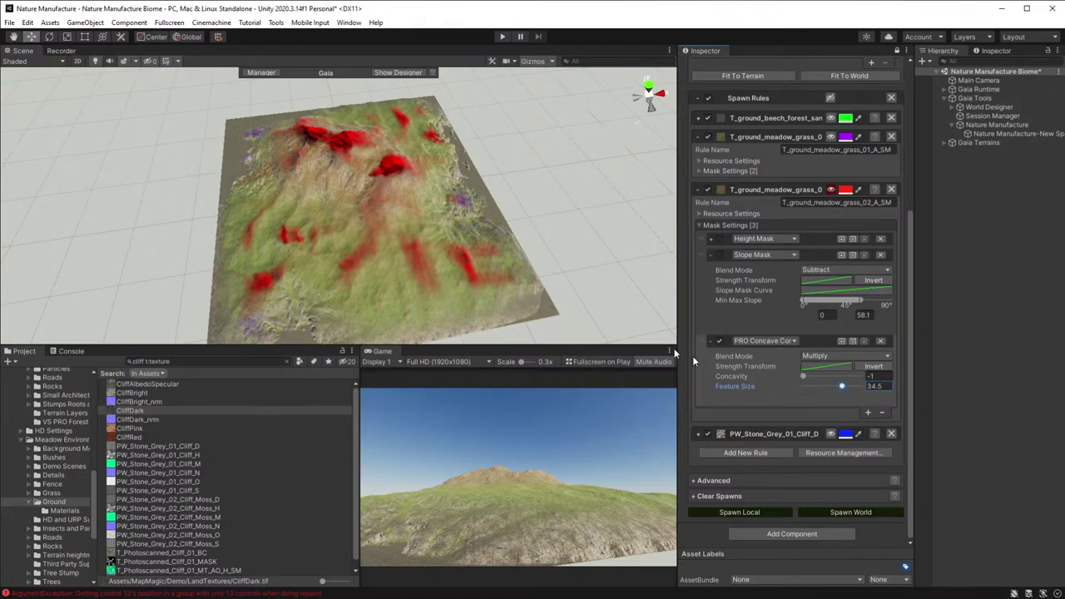
{"action": "left_click", "coordinate": [720, 254]}
{"action": "left_click", "coordinate": [719, 239]}
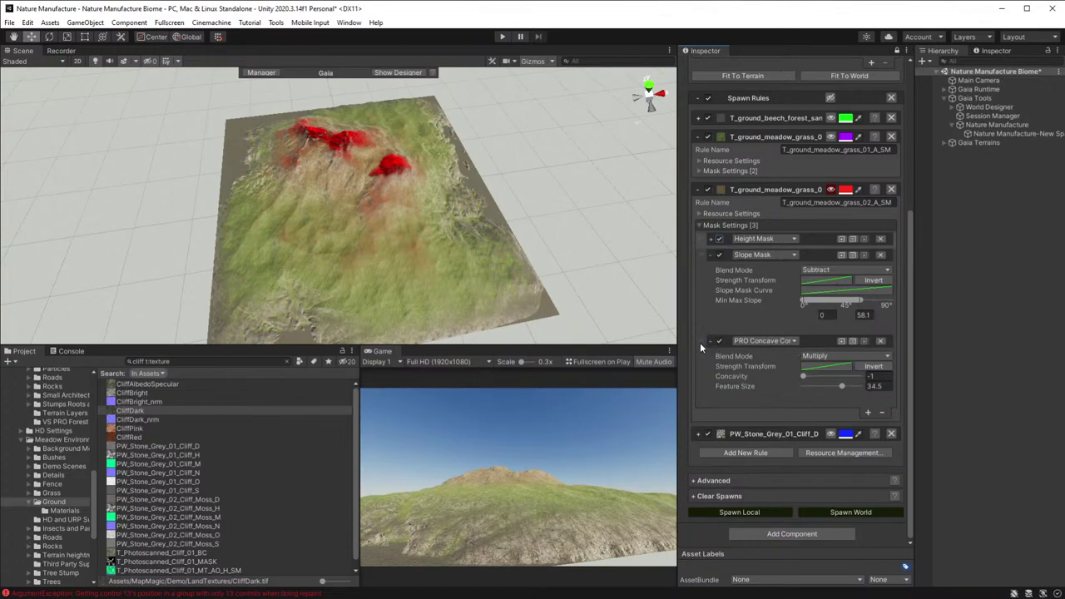
- Move the PRO Concave Convex mask to the top, Spawn Local, and fly over the retextured island
{"action": "left_click_drag", "start_coordinate": [700, 342], "coordinate": [691, 233]}
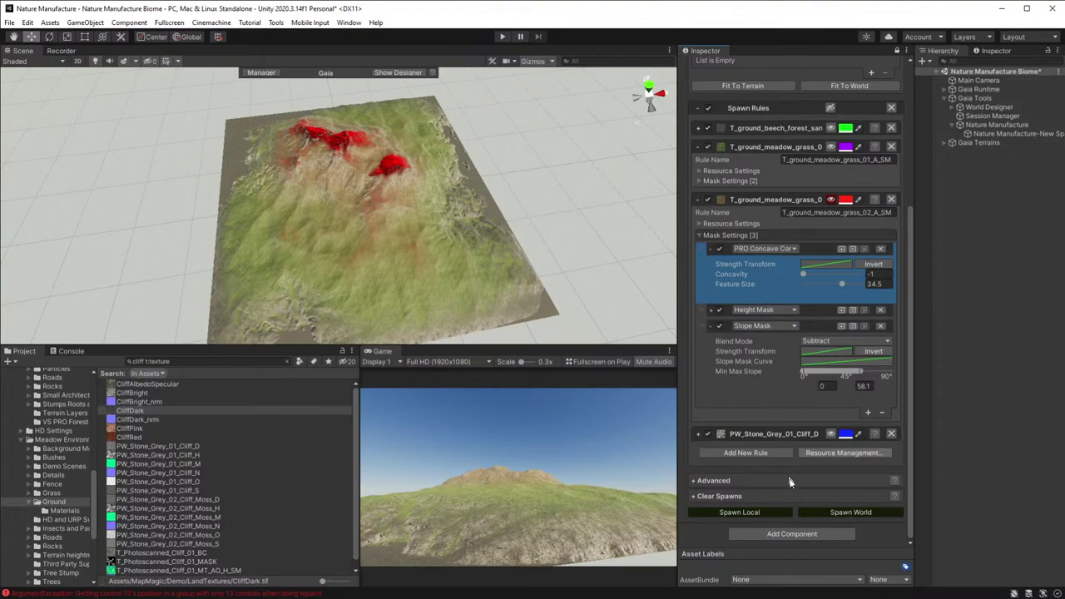
{"action": "left_click", "coordinate": [721, 512]}
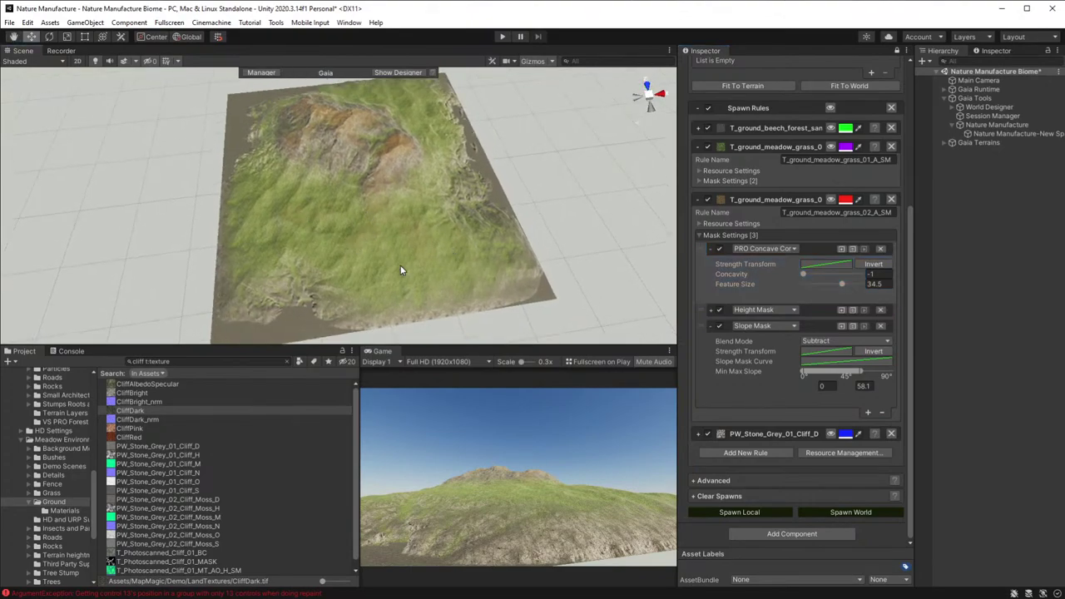
{"action": "scroll", "coordinate": [398, 265], "scroll_direction": "up", "scroll_amount": 2}
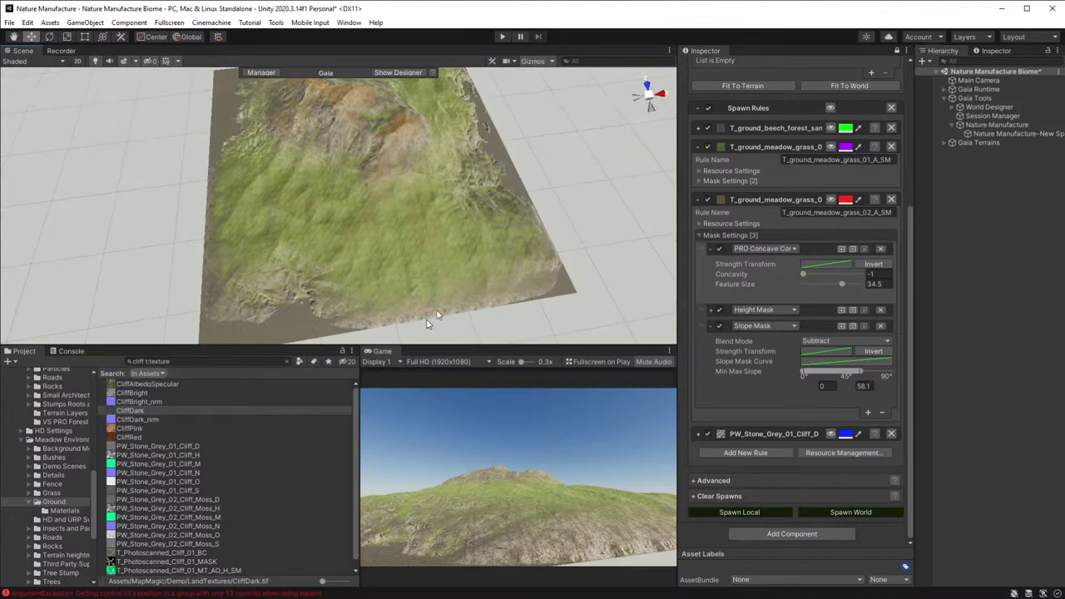
{"action": "right_click_drag", "start_coordinate": [428, 321], "coordinate": [427, 185]}
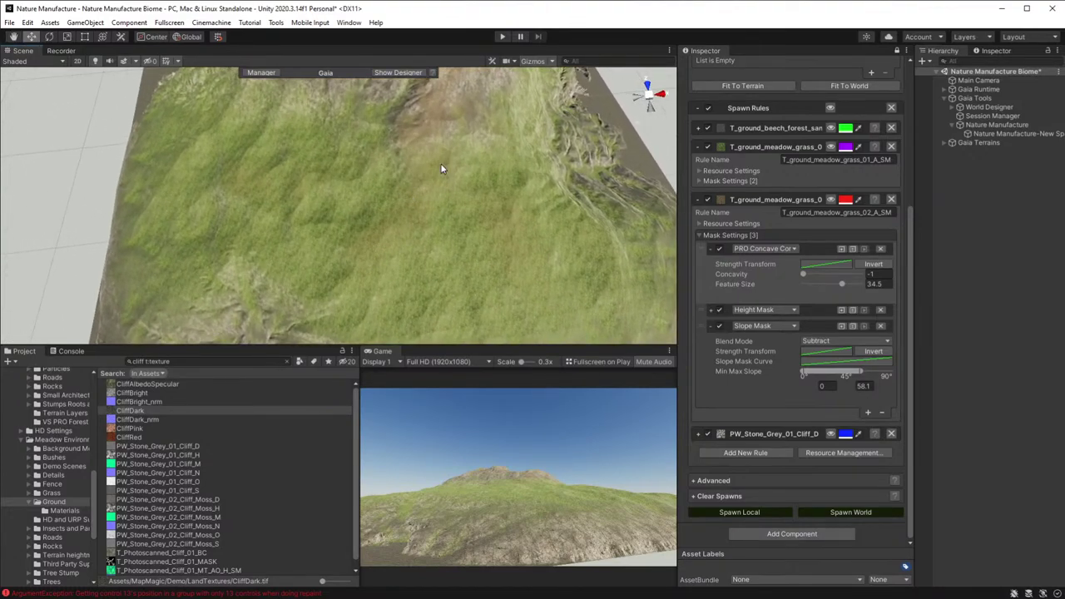
{"action": "right_click_drag", "start_coordinate": [448, 269], "coordinate": [397, 106]}
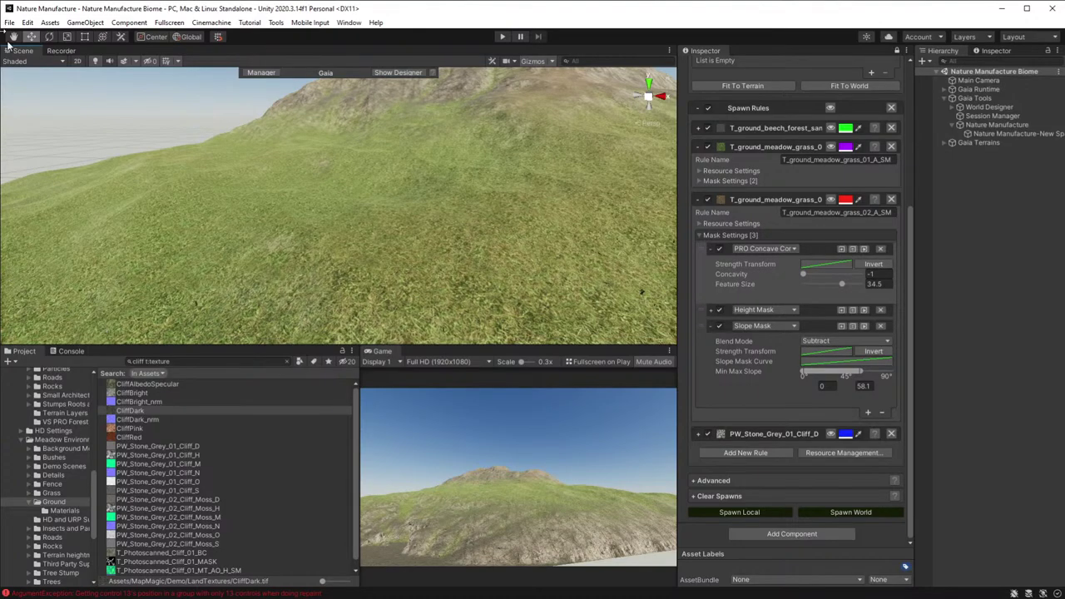
- Select the Nature Manufacture biome and create a second spawner, Nature Manufacture-New Spawner (1)
{"action": "mouse_move", "coordinate": [474, 207]}
{"action": "right_mouse_down"}
{"action": "mouse_move", "coordinate": [452, 230]}
{"action": "mouse_move", "coordinate": [493, 209]}
{"action": "right_mouse_up"}
{"action": "key", "text": "s"}
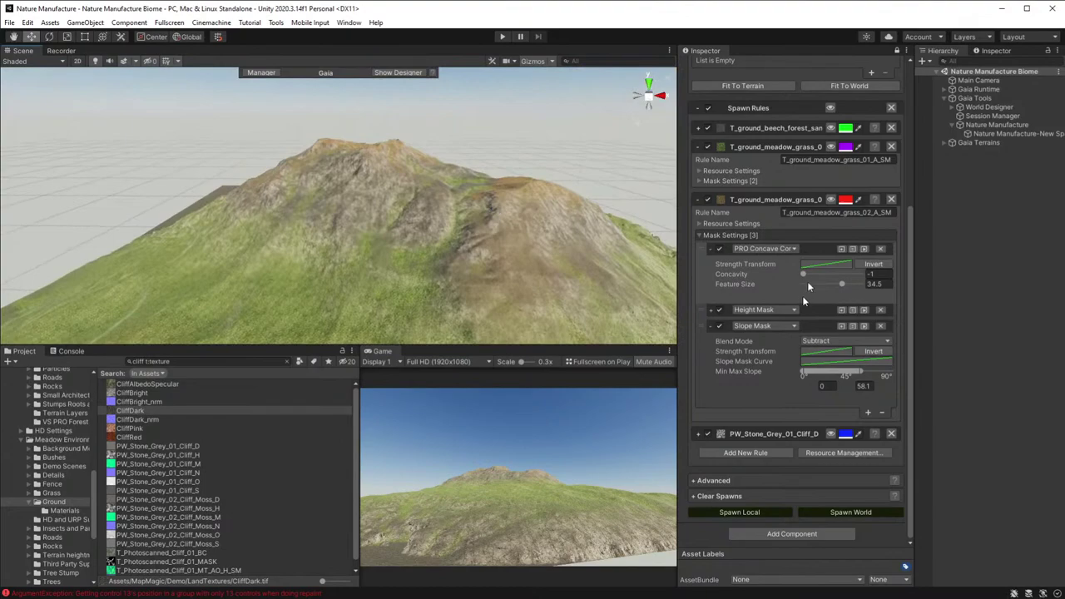
{"action": "left_click", "coordinate": [990, 125]}
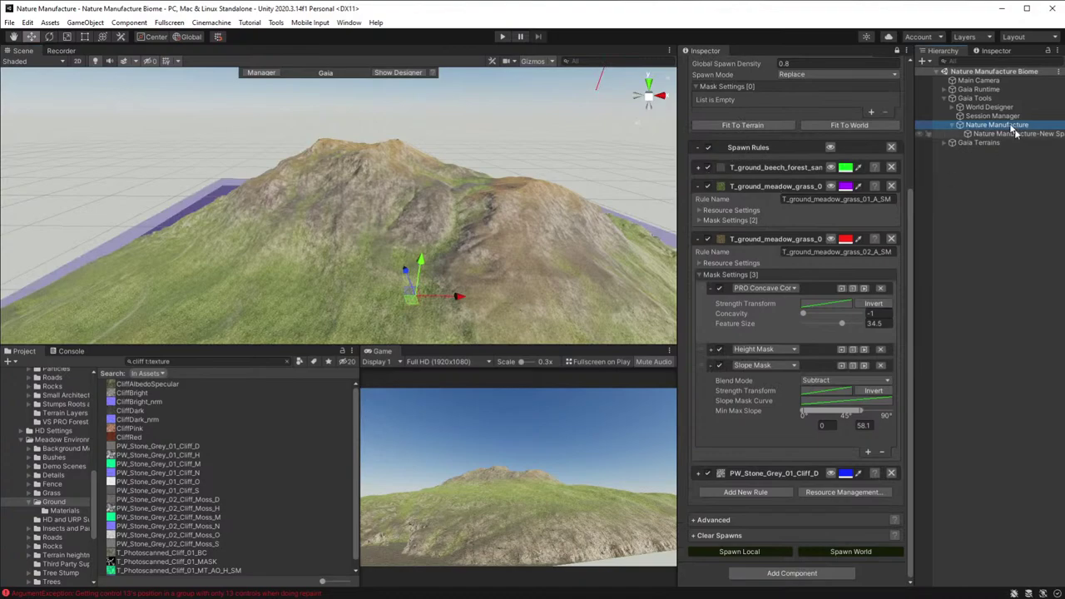
{"action": "left_click", "coordinate": [898, 52]}
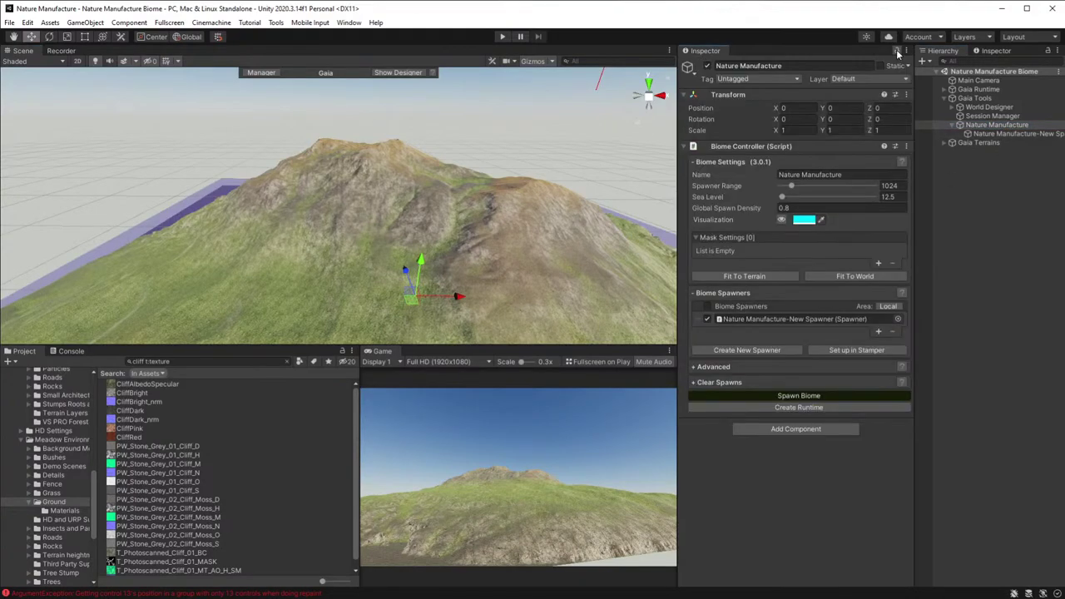
{"action": "left_click", "coordinate": [759, 351]}
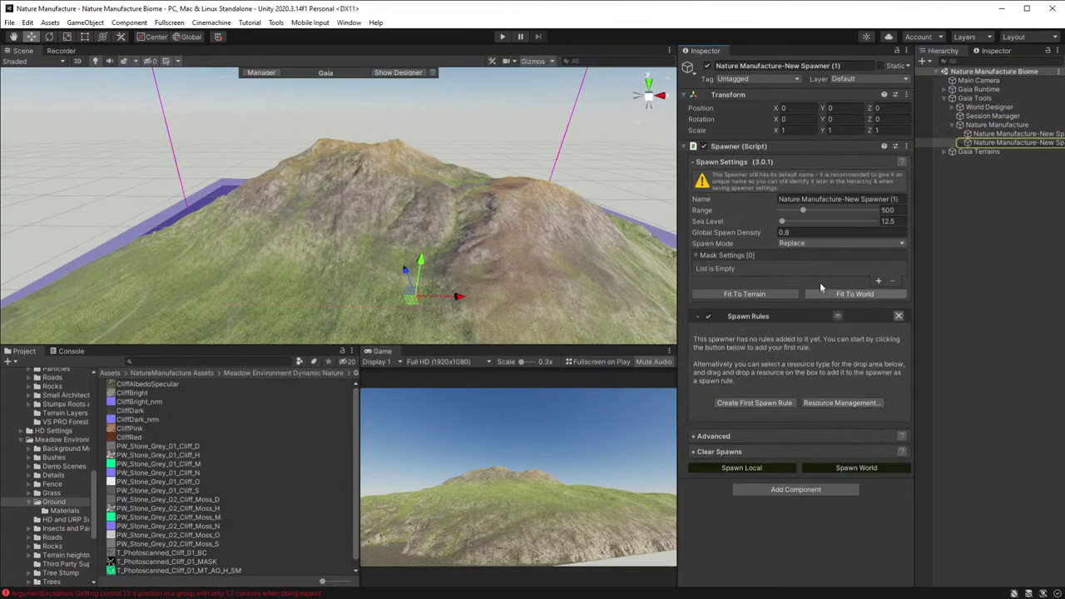
- Rename the first Nature Manufacture spawner to 'Base Terrain'
{"action": "left_click", "coordinate": [1010, 133]}
{"action": "left_click", "coordinate": [799, 65]}
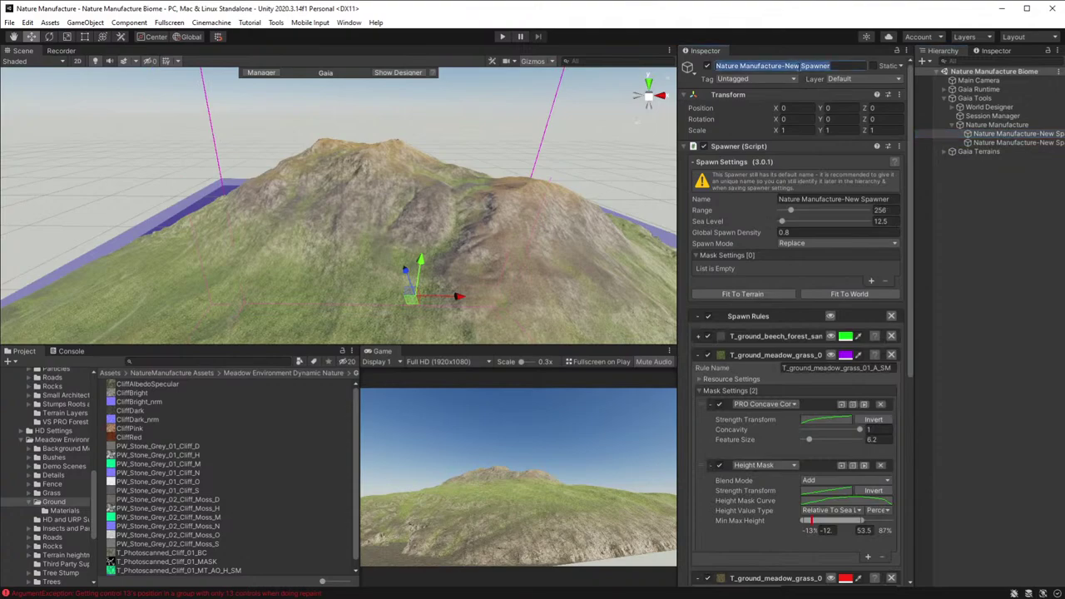
{"action": "type", "text": "Base Terrain"}
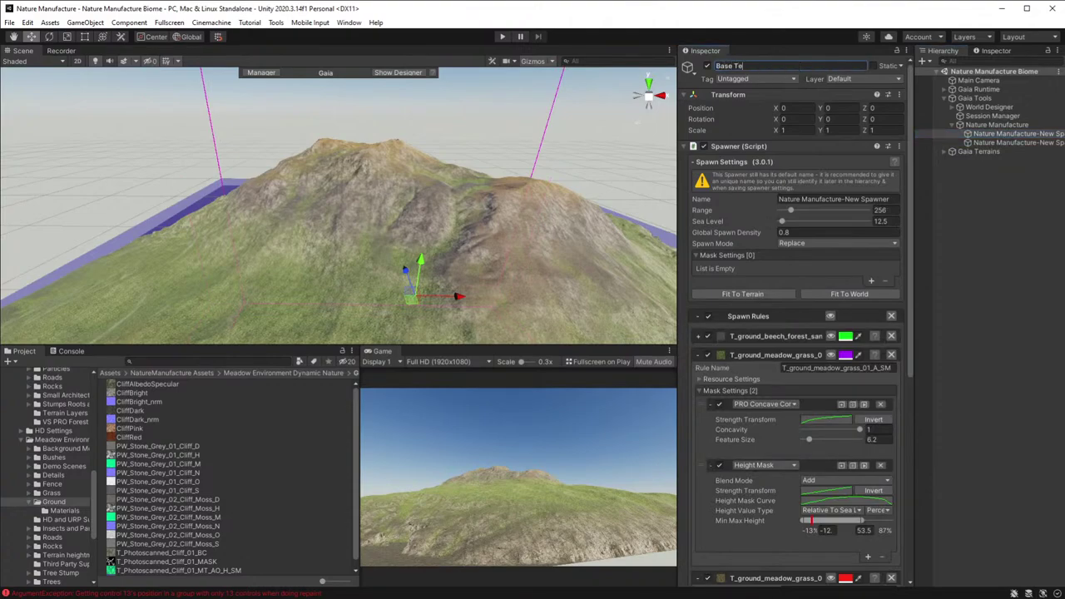
{"action": "key", "text": "Return"}
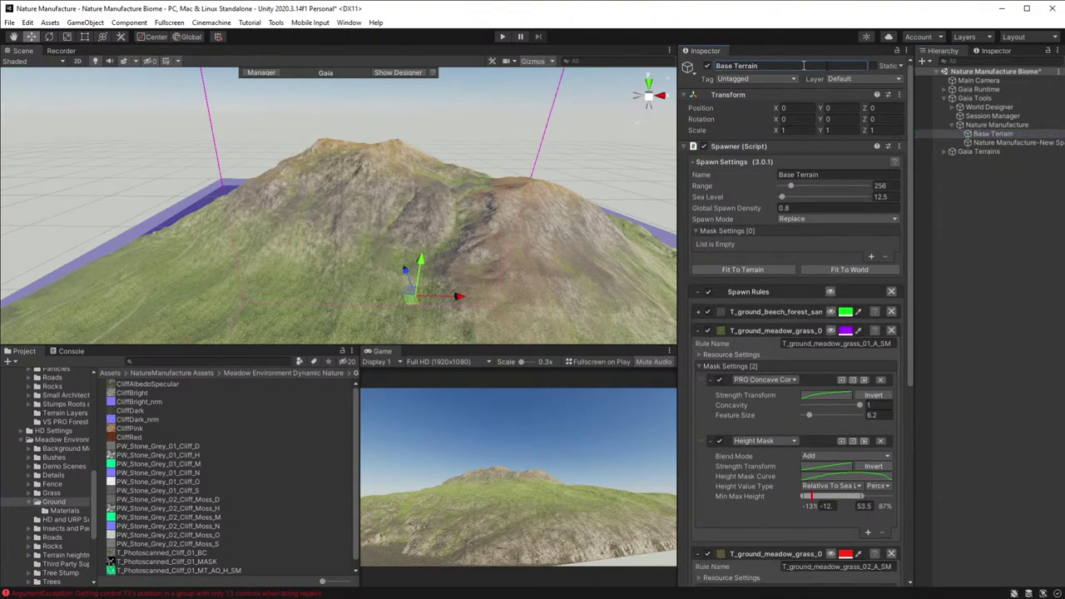
- Rename the second spawner to 'Lowland Trees'
{"action": "left_click", "coordinate": [1010, 142]}
{"action": "left_click", "coordinate": [778, 65]}
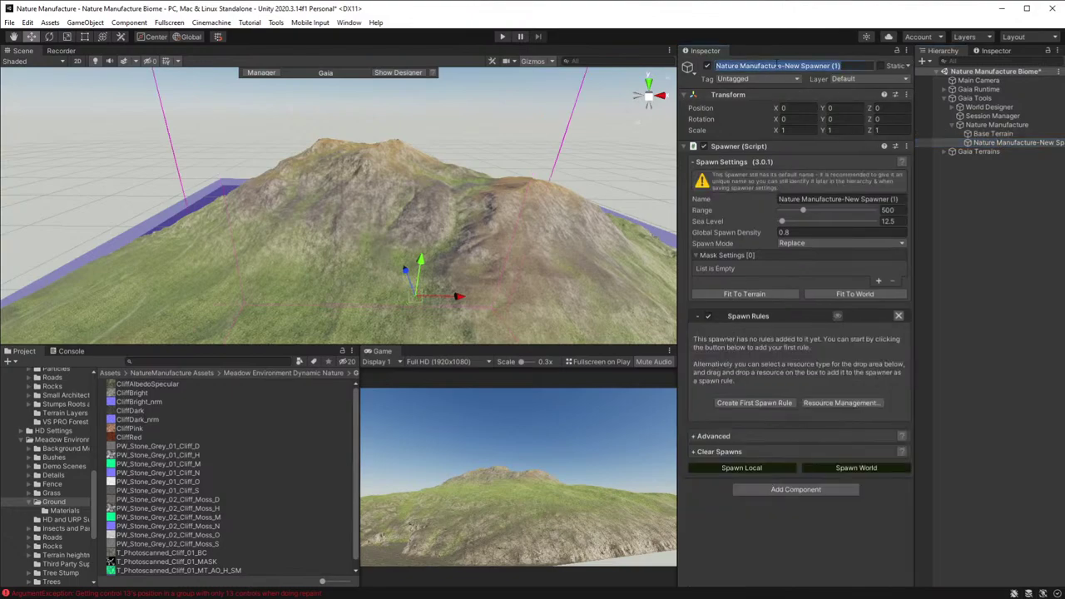
{"action": "type", "text": "Lowland Trees"}
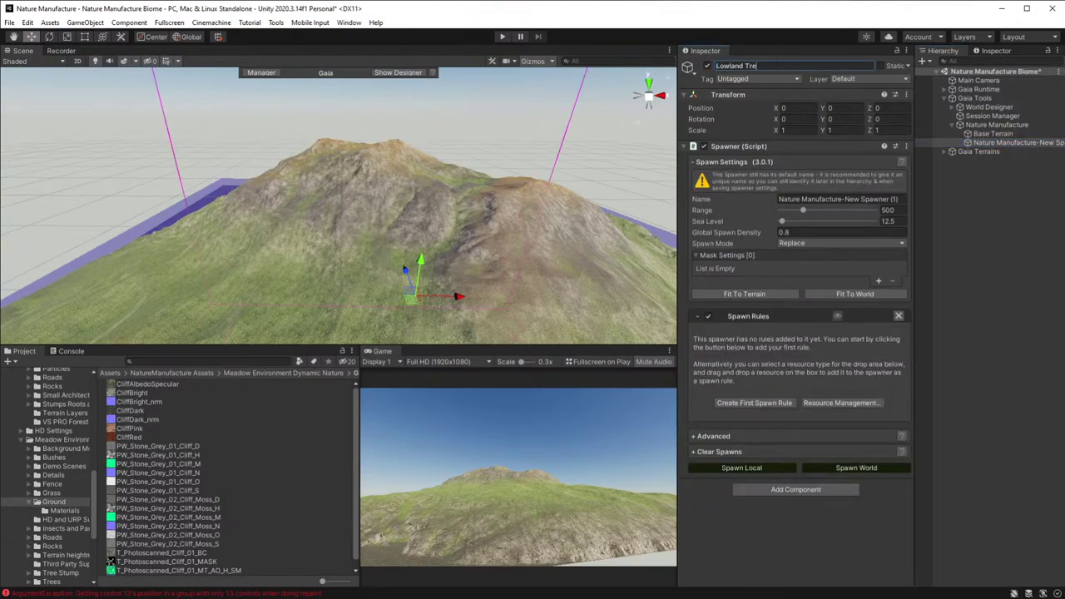
{"action": "key", "text": "Return"}
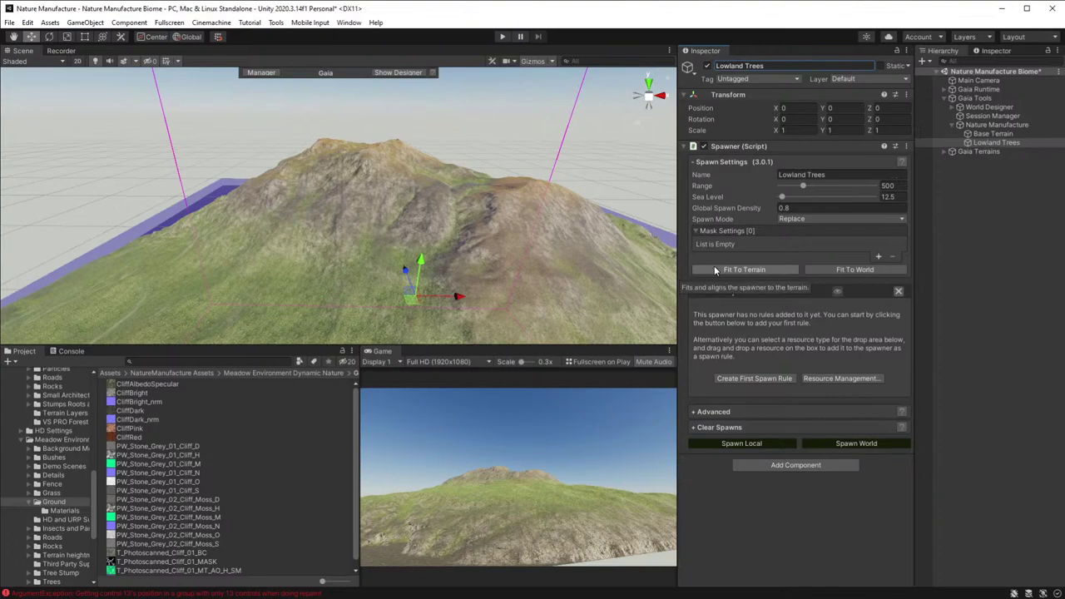
- Create the New Tree 1 spawn rule on Lowland Trees with Resource Type set to Terrain Tree
{"action": "left_click", "coordinate": [782, 378]}
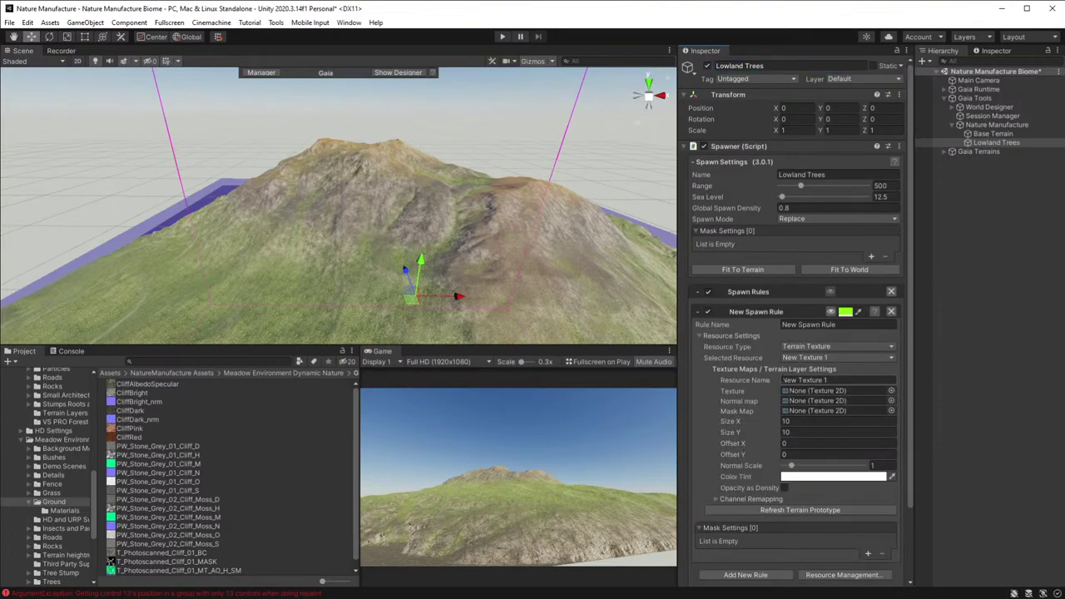
{"action": "right_click_drag", "start_coordinate": [416, 304], "coordinate": [348, 287]}
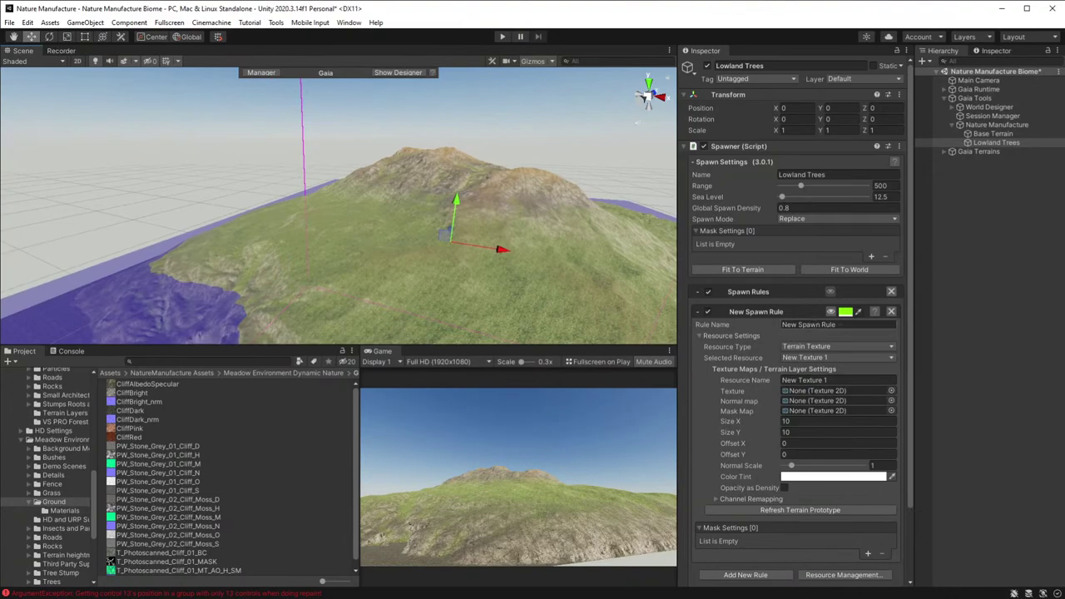
{"action": "left_click", "coordinate": [842, 345]}
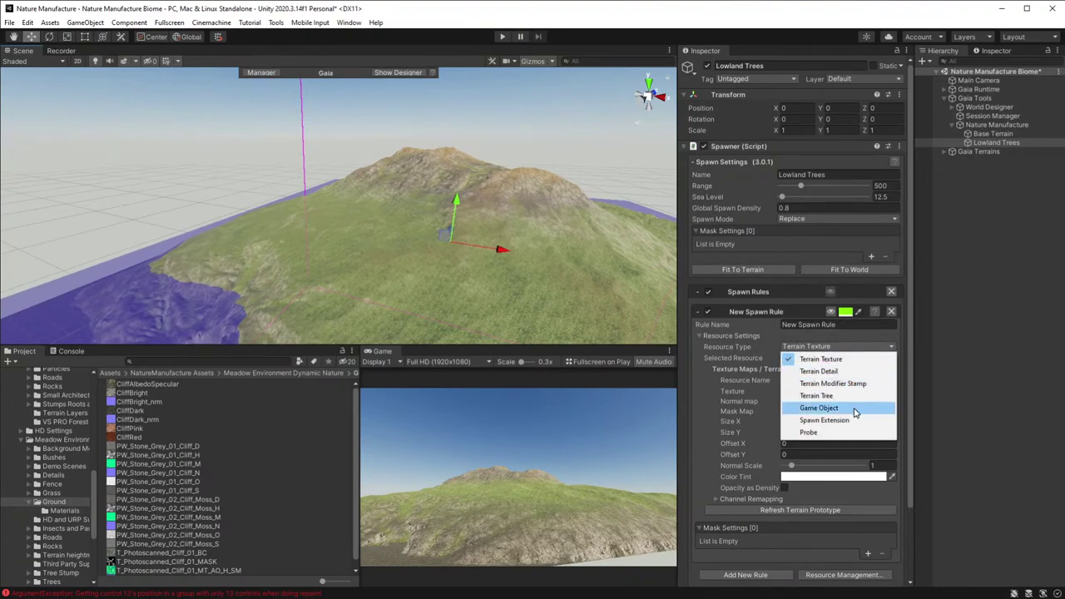
{"action": "left_click", "coordinate": [850, 397]}
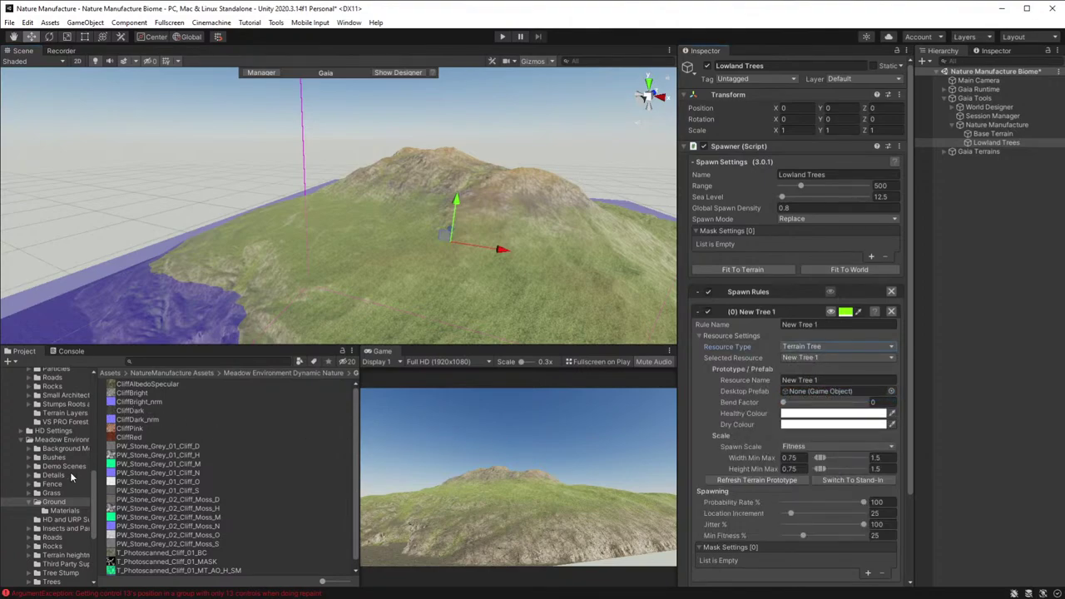
{"action": "left_click", "coordinate": [28, 501]}
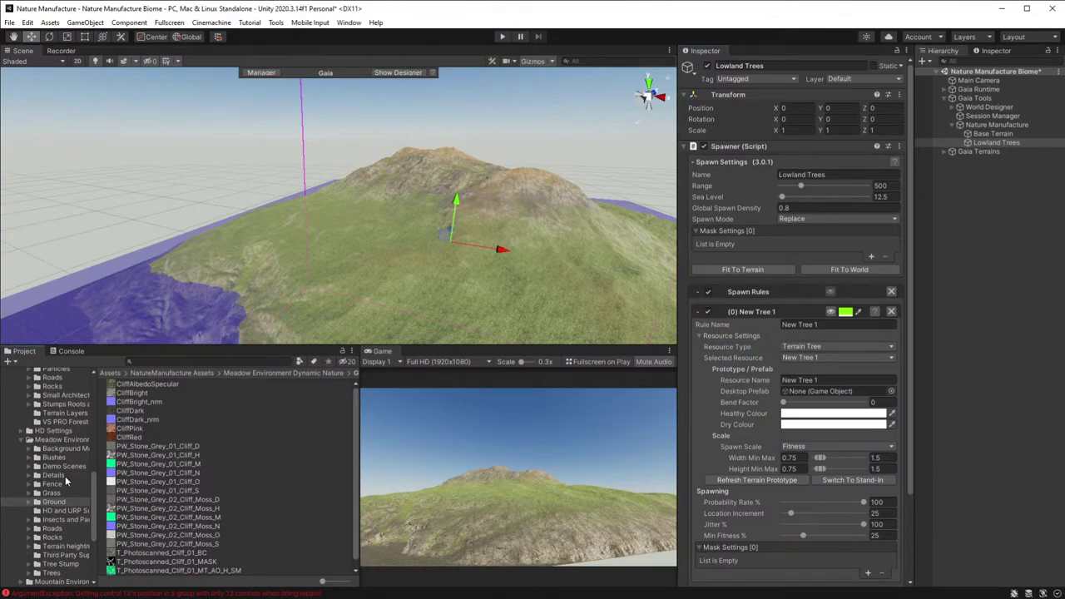
{"action": "scroll", "coordinate": [73, 527], "scroll_direction": "down", "scroll_amount": 2}
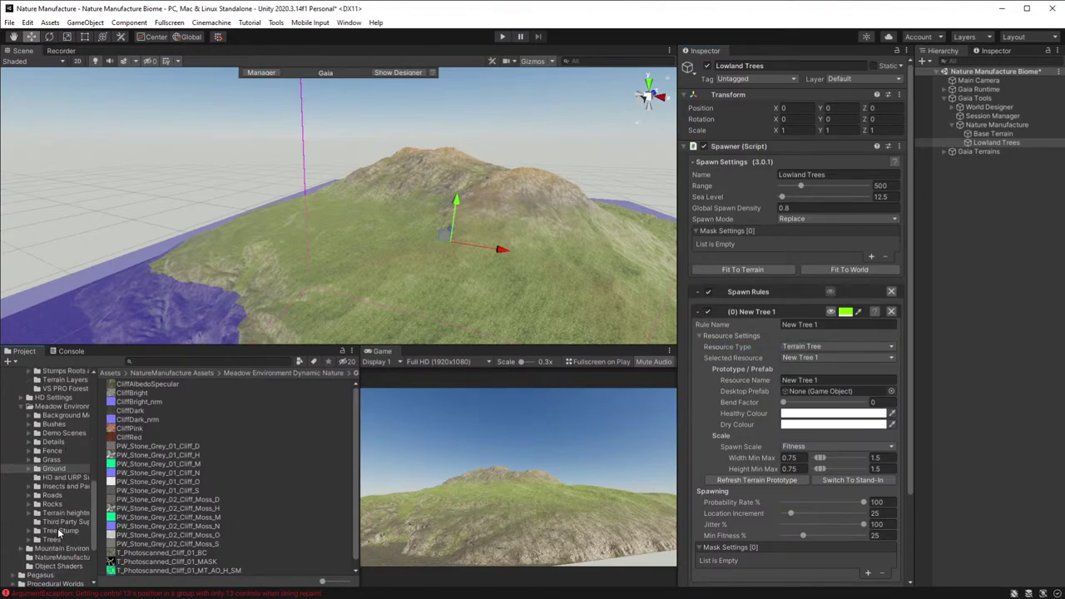
- Open Trees > High Quality Poplar Prefabs in the Project window and reselect Lowland Trees
{"action": "left_click", "coordinate": [63, 539]}
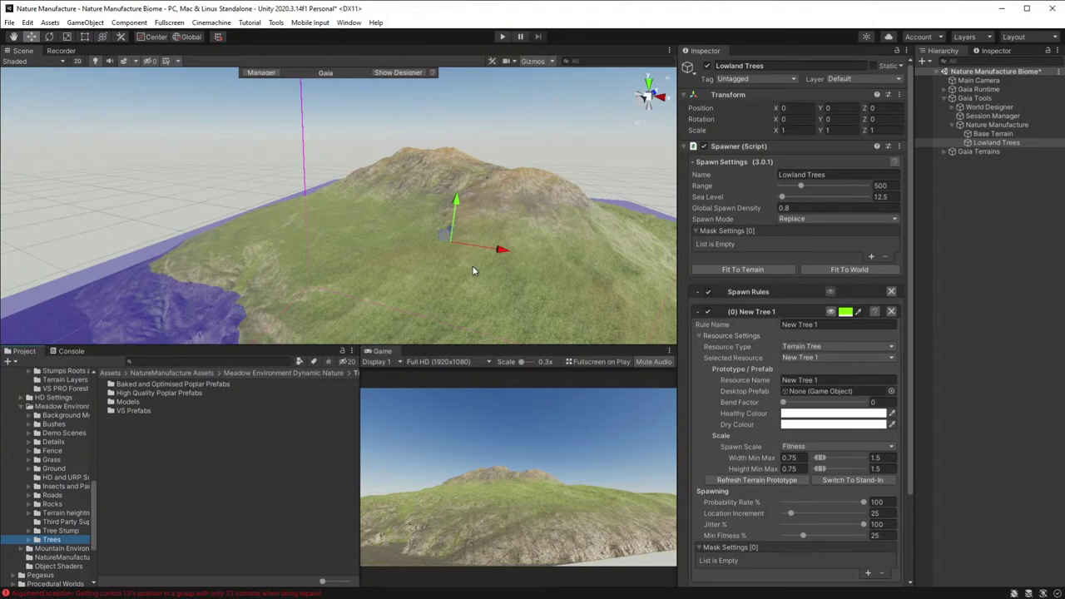
{"action": "mouse_move", "coordinate": [475, 270]}
{"action": "right_mouse_down"}
{"action": "mouse_move", "coordinate": [483, 297]}
{"action": "mouse_move", "coordinate": [461, 308]}
{"action": "mouse_move", "coordinate": [491, 289]}
{"action": "mouse_move", "coordinate": [513, 293]}
{"action": "mouse_move", "coordinate": [471, 278]}
{"action": "right_mouse_up"}
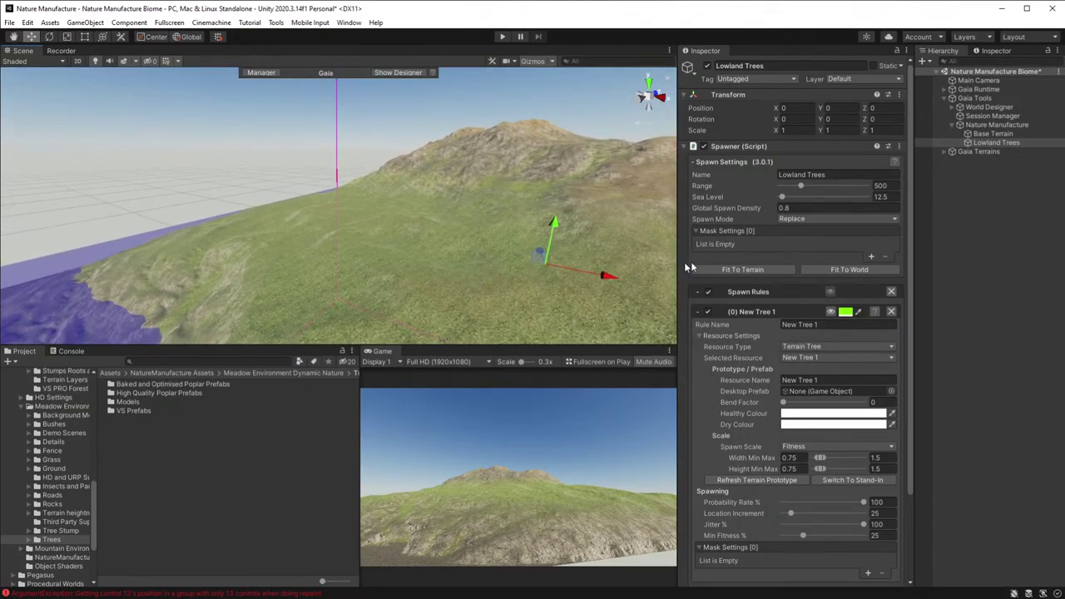
{"action": "double_click", "coordinate": [146, 392]}
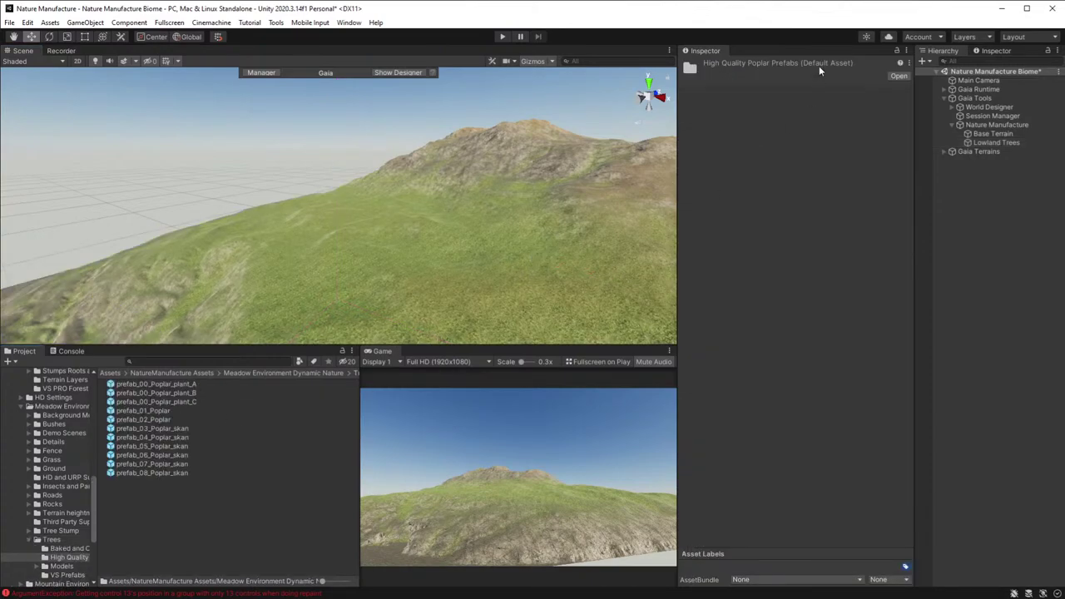
{"action": "left_click", "coordinate": [991, 141]}
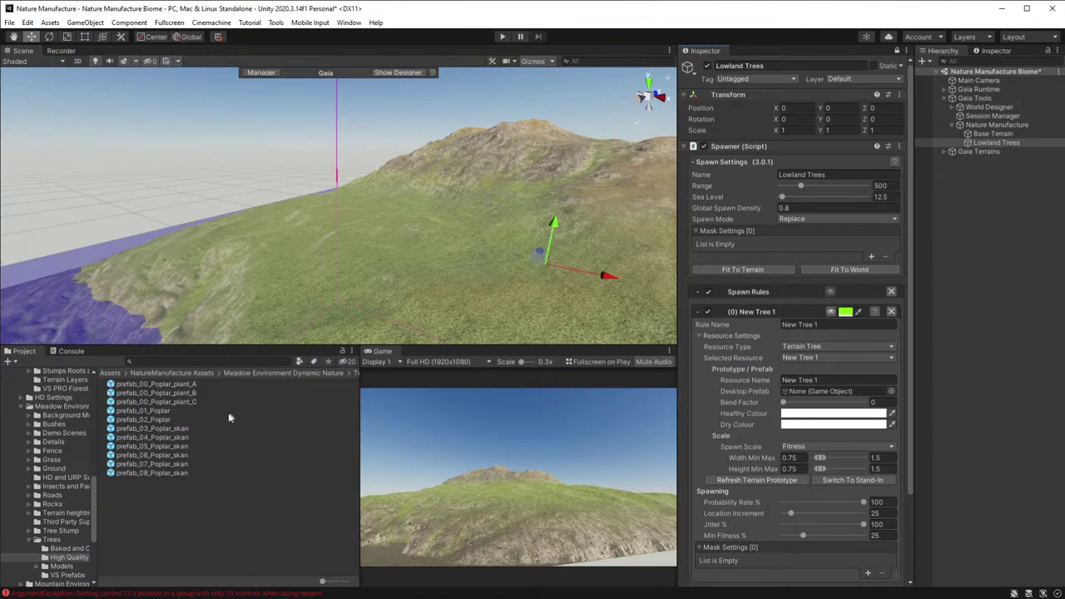
{"action": "scroll", "coordinate": [811, 443], "scroll_direction": "down", "scroll_amount": 3}
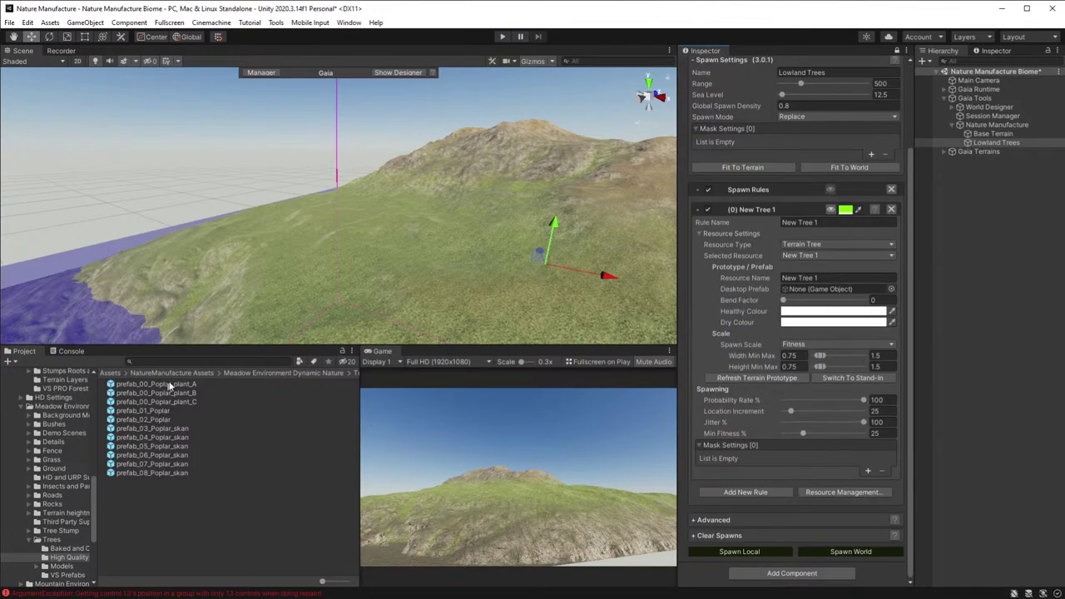
- Preview the poplar prefabs, then assign prefab_01_Poplar as New Tree 1's desktop prefab and visualise spawning
{"action": "left_click", "coordinate": [995, 51]}
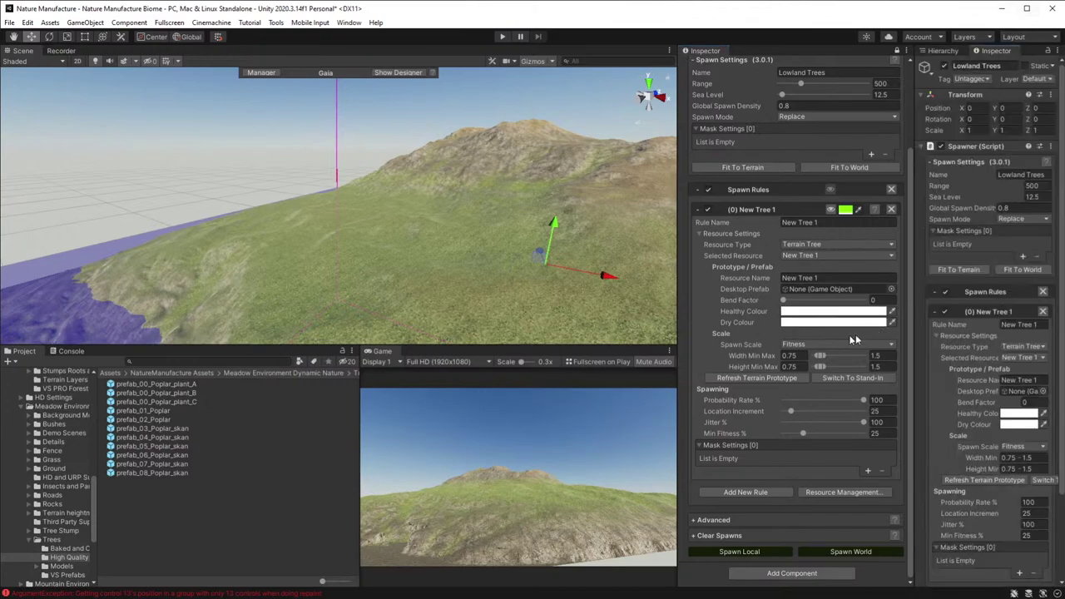
{"action": "left_click", "coordinate": [167, 386]}
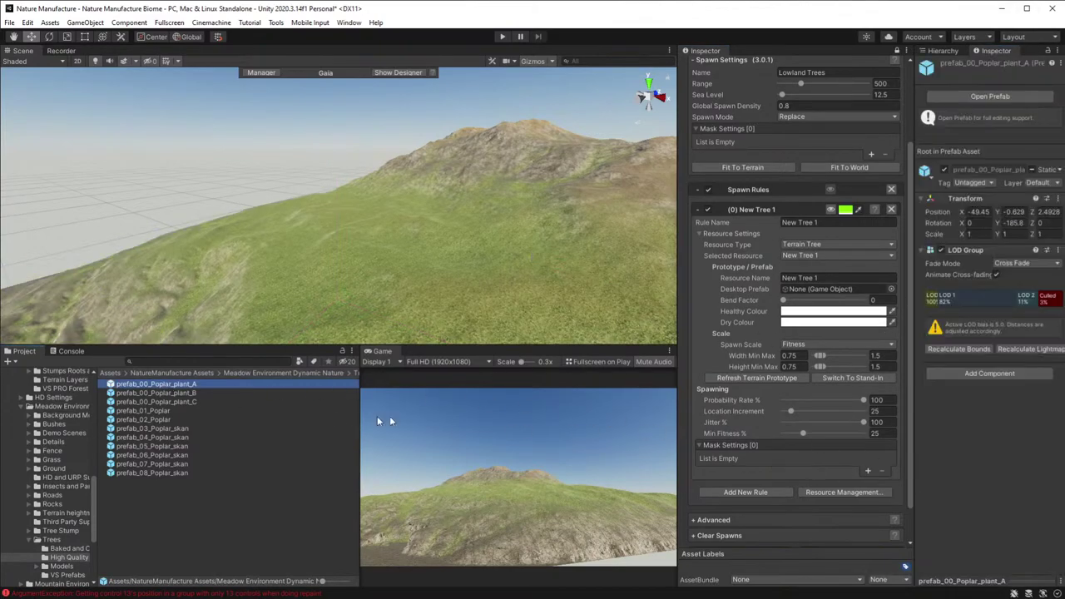
{"action": "left_click", "coordinate": [970, 579]}
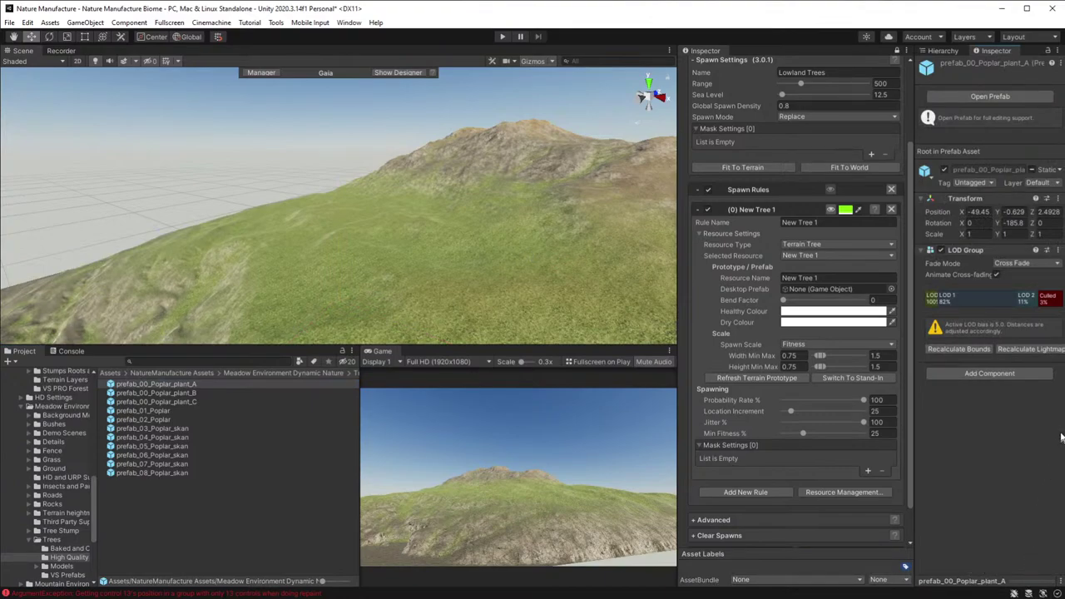
{"action": "left_click", "coordinate": [1032, 586]}
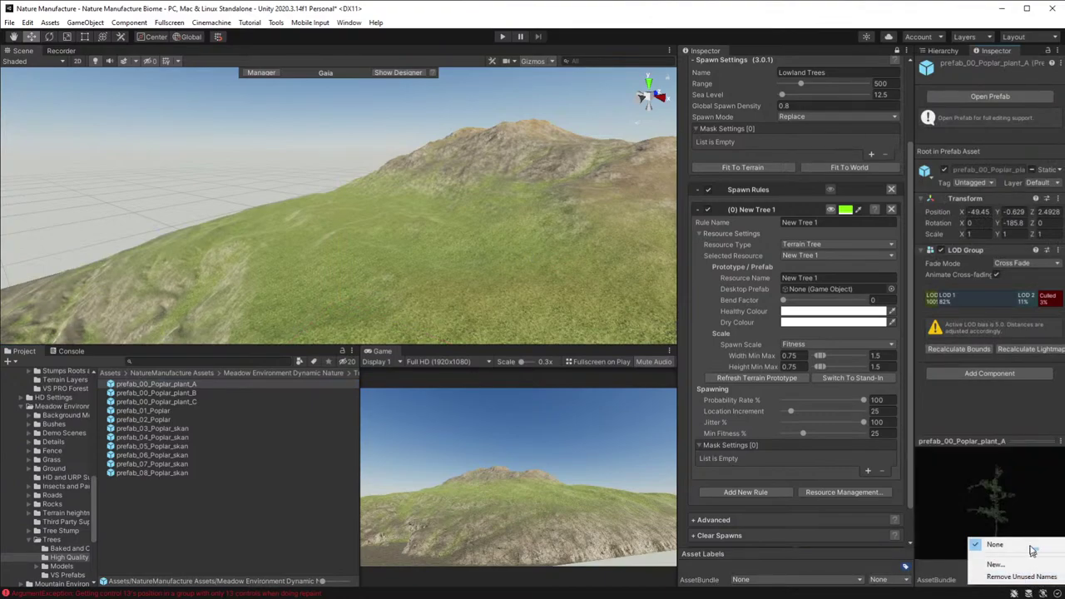
{"action": "left_click", "coordinate": [181, 394]}
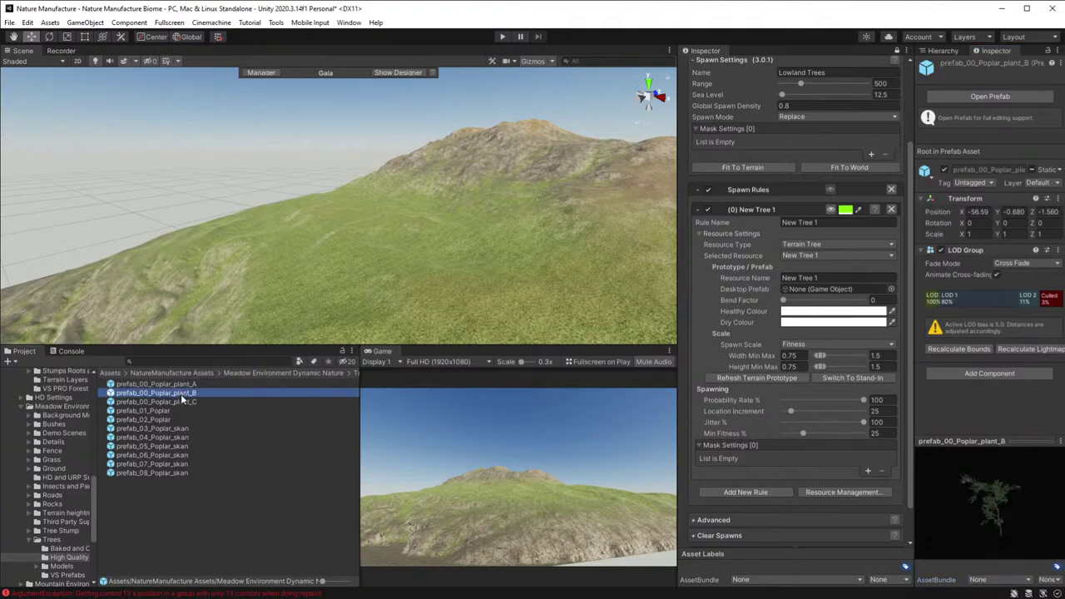
{"action": "left_click", "coordinate": [185, 403]}
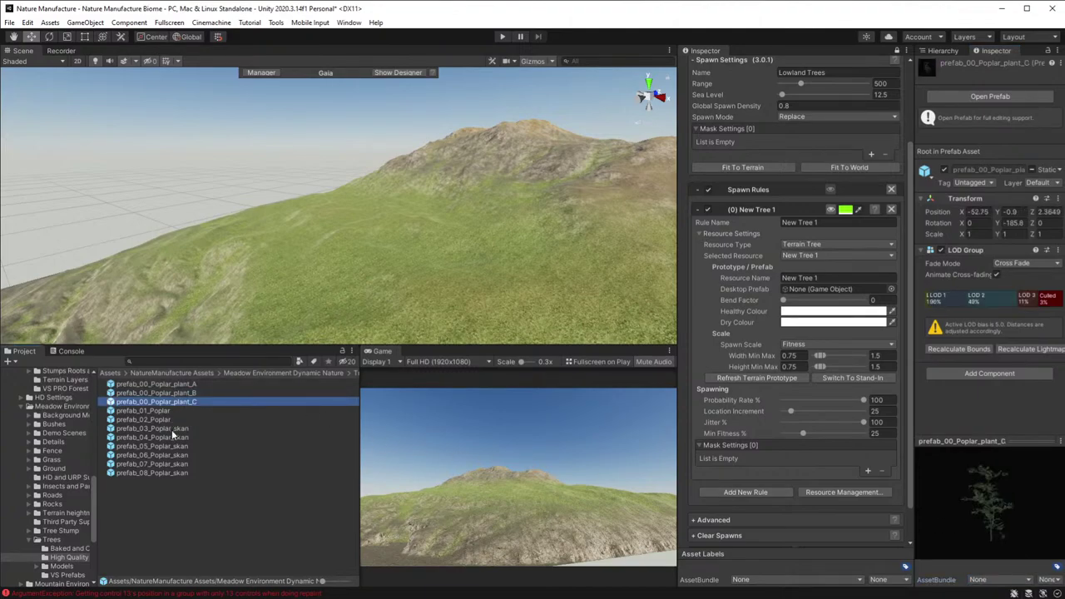
{"action": "left_click", "coordinate": [159, 411]}
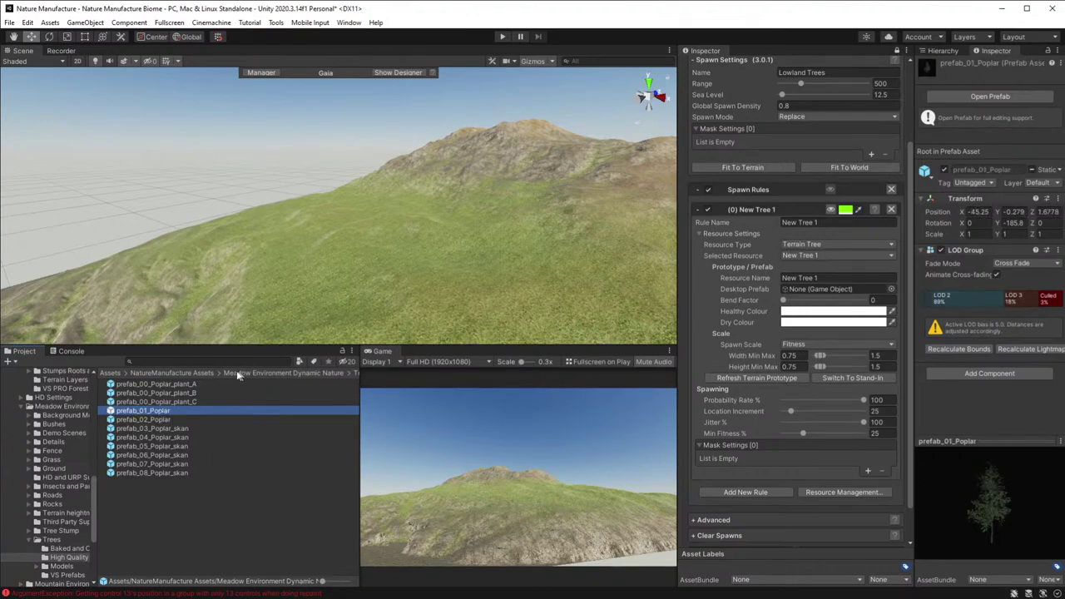
{"action": "left_click_drag", "start_coordinate": [148, 411], "coordinate": [832, 289]}
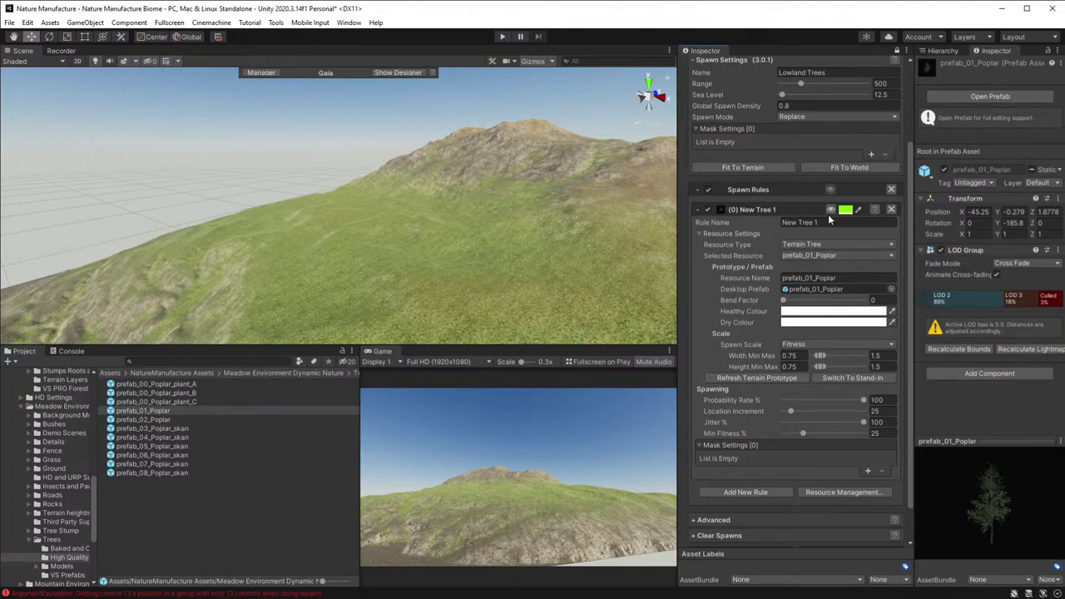
{"action": "left_click", "coordinate": [832, 210]}
- Fit the spawner range to the terrain and add an Image Mask to the Lowland Trees spawner's mask settings
{"action": "left_click_drag", "start_coordinate": [475, 238], "coordinate": [604, 284], "text": "alt"}
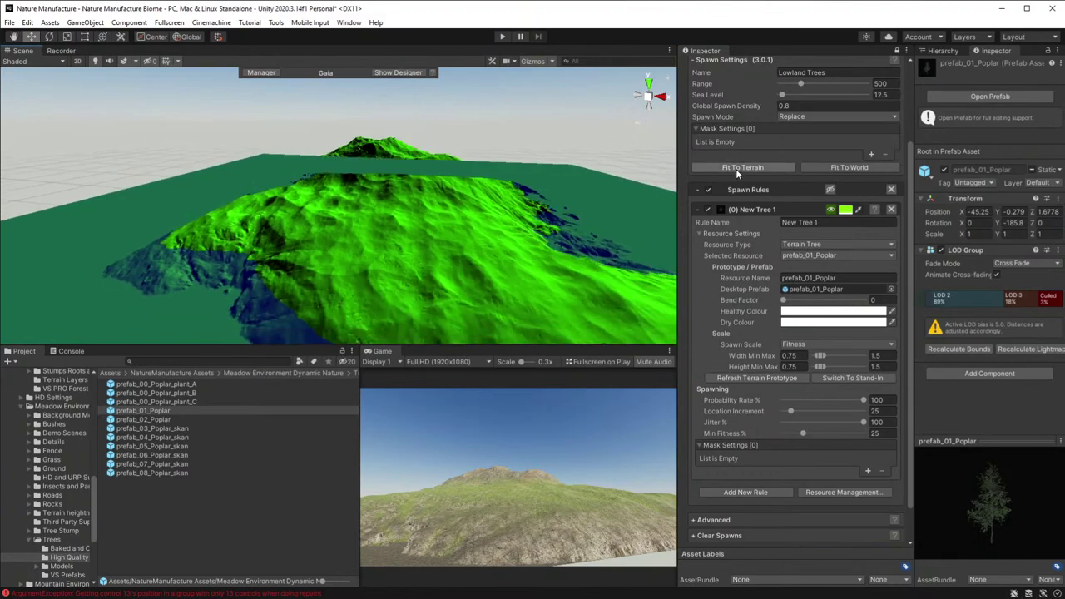
{"action": "left_click", "coordinate": [728, 166]}
{"action": "left_click_drag", "start_coordinate": [428, 238], "coordinate": [512, 301], "text": "alt"}
{"action": "left_click", "coordinate": [867, 471]}
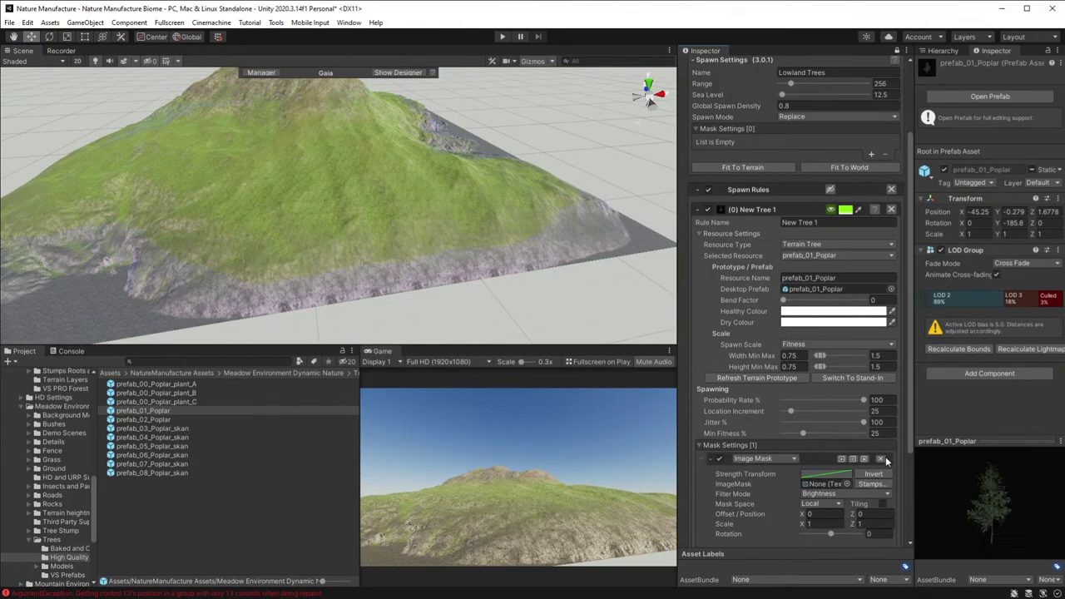
{"action": "left_click", "coordinate": [883, 460]}
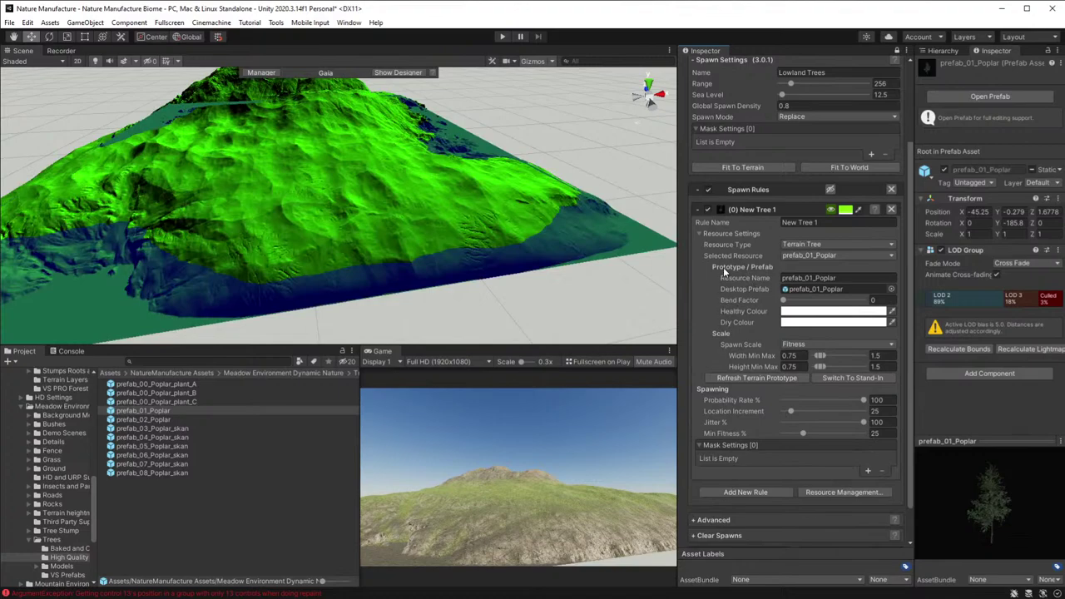
{"action": "scroll", "coordinate": [726, 268], "scroll_direction": "up", "scroll_amount": 3}
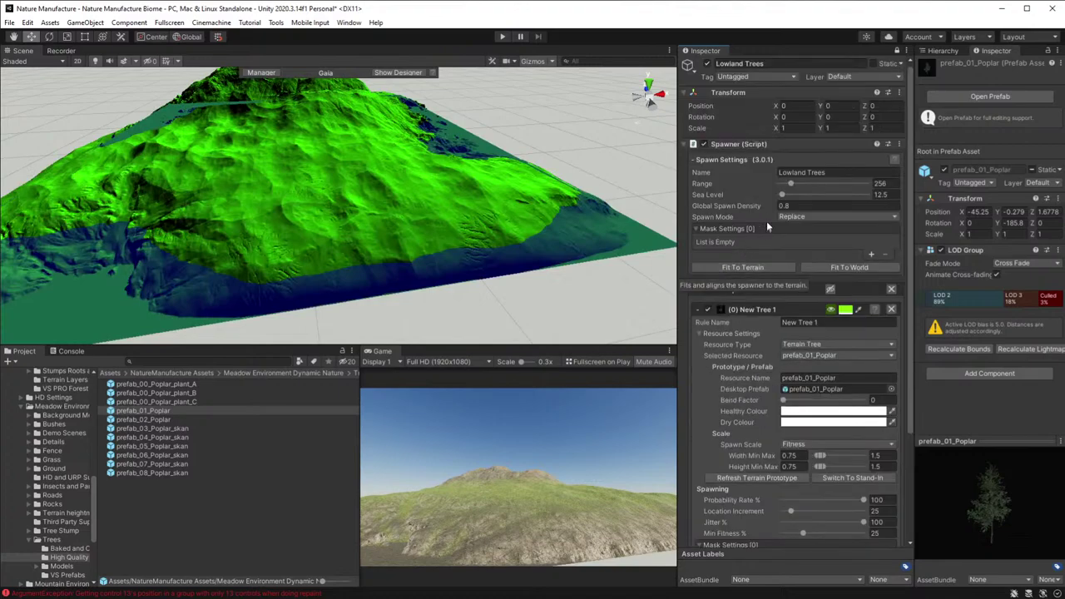
{"action": "left_click", "coordinate": [872, 256]}
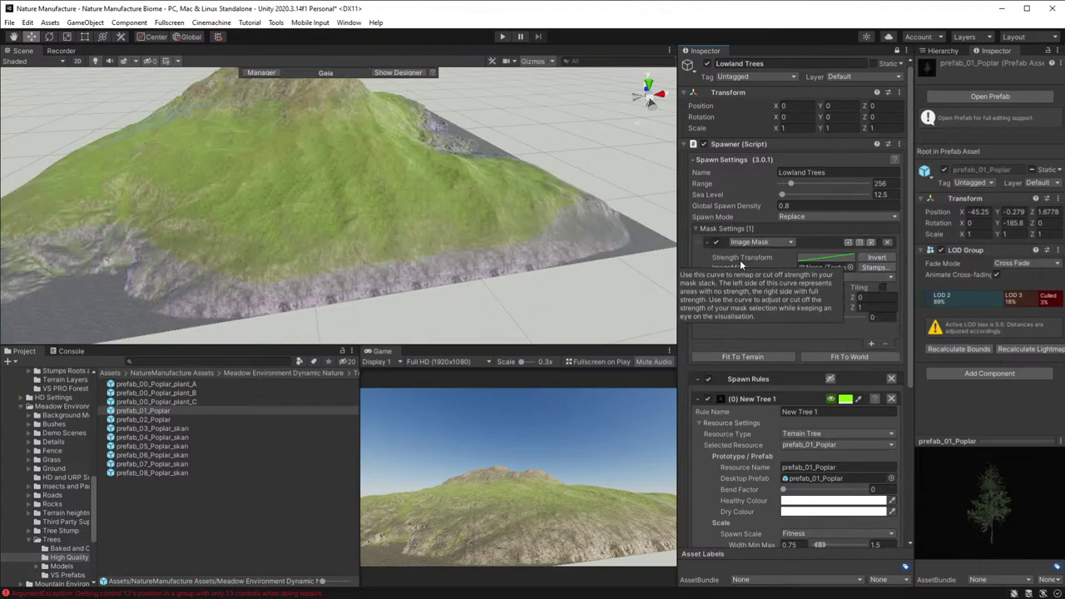
- Change the spawner mask to a Height Mask using the descending curve preset
{"action": "left_click", "coordinate": [792, 242]}
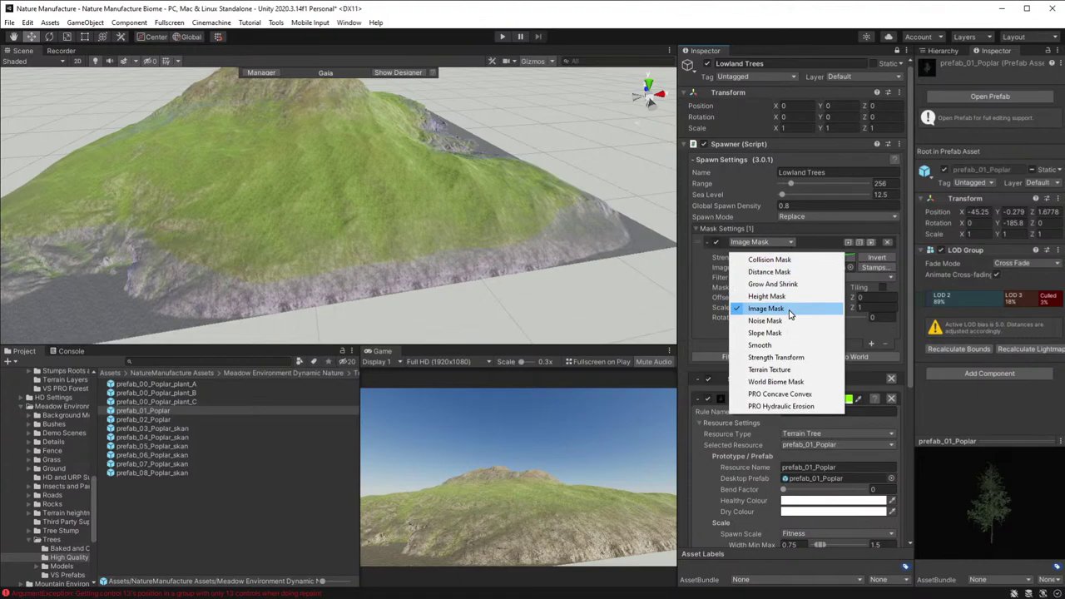
{"action": "left_click", "coordinate": [766, 297]}
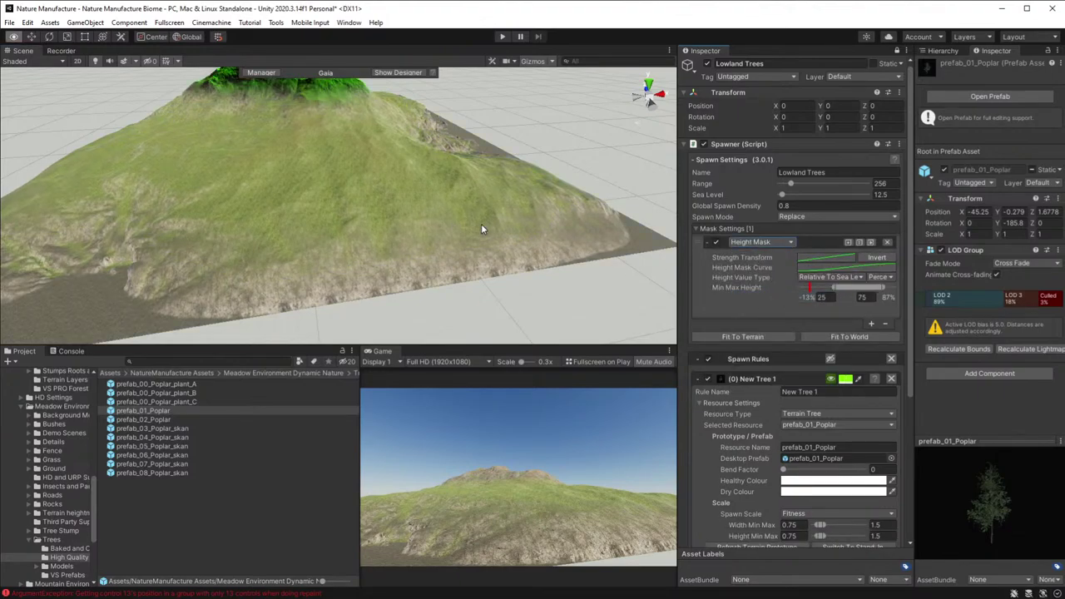
{"action": "right_click_drag", "start_coordinate": [481, 229], "coordinate": [483, 218]}
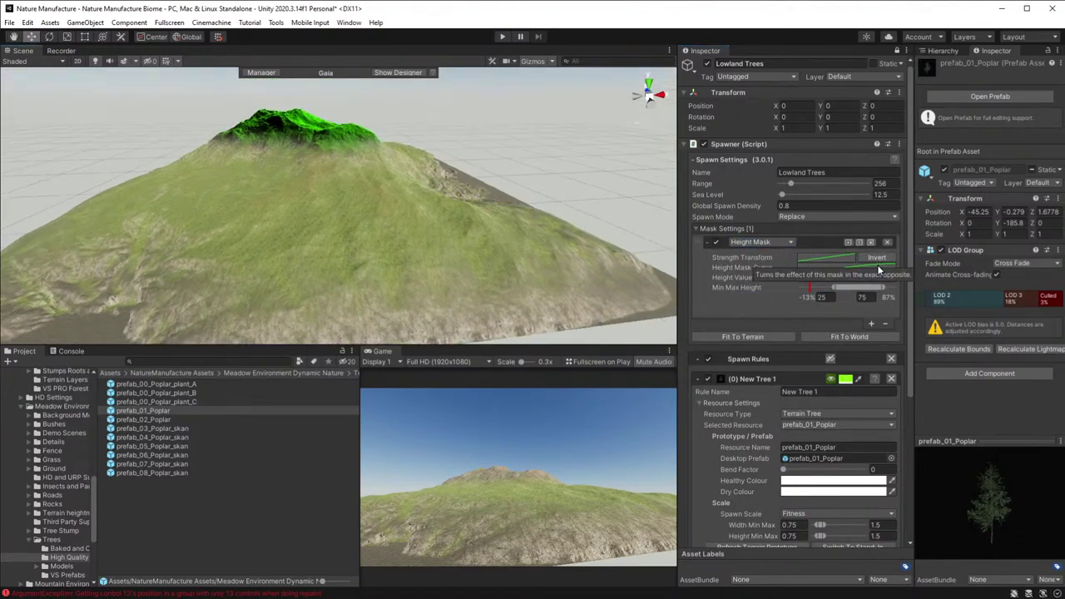
{"action": "left_click", "coordinate": [873, 268]}
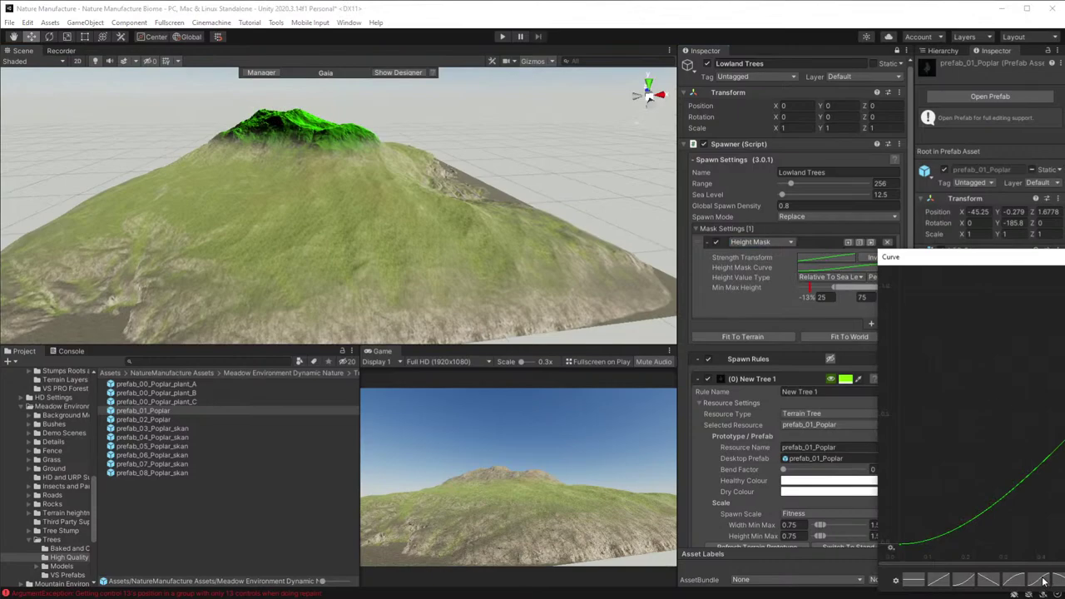
{"action": "left_click", "coordinate": [1059, 581]}
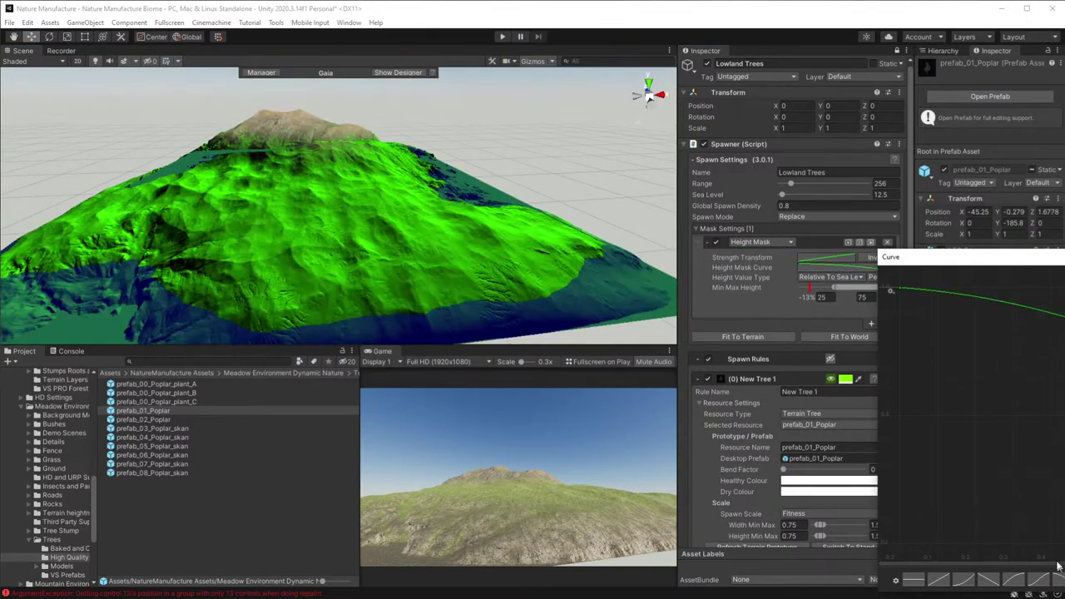
{"action": "left_click_drag", "start_coordinate": [499, 188], "coordinate": [268, 187], "text": "alt"}
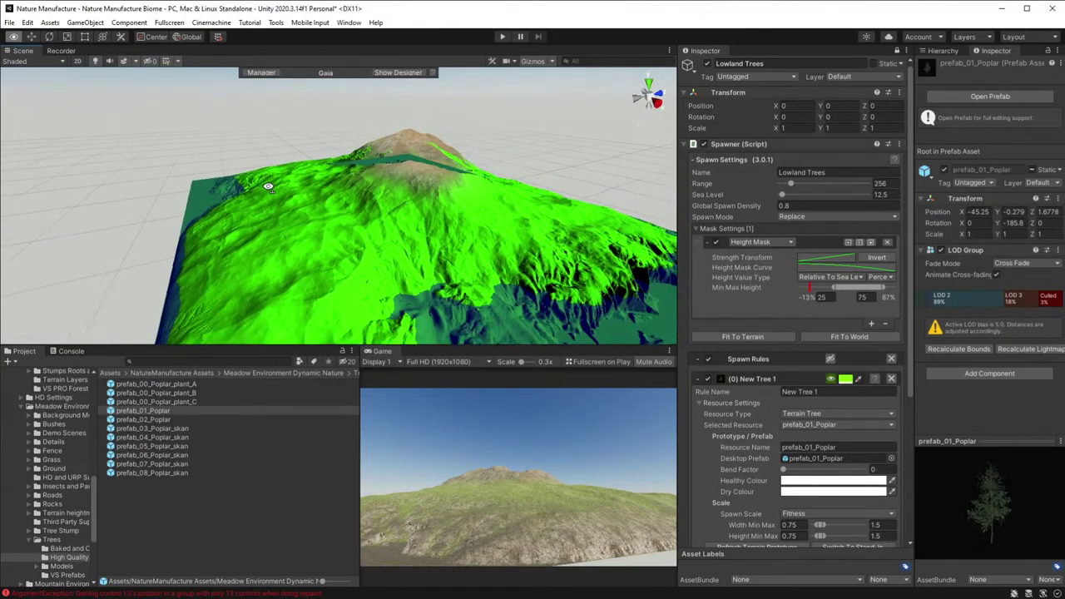
{"action": "scroll", "coordinate": [268, 187], "scroll_direction": "down", "scroll_amount": 5}
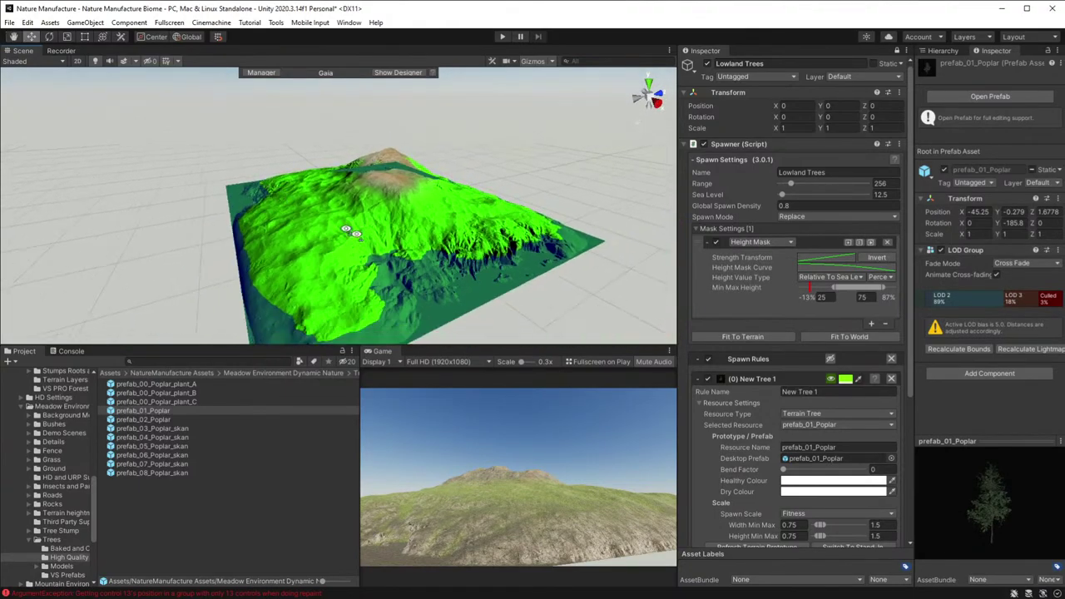
- Add a key to the Height Mask Curve and reshape it, pulling the bottom key to zero
{"action": "left_click", "coordinate": [833, 268]}
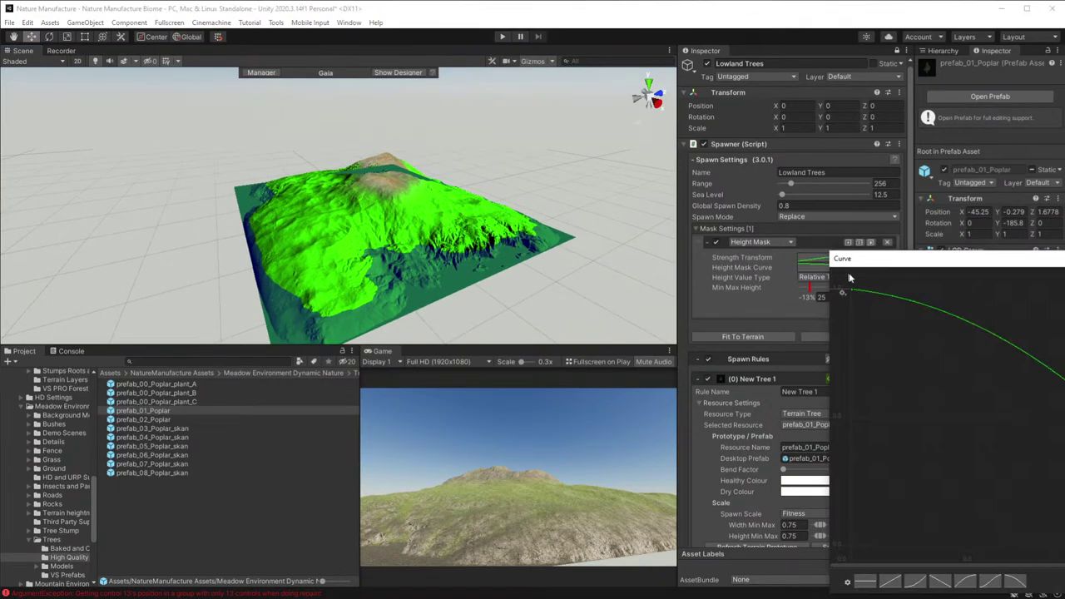
{"action": "right_click", "coordinate": [876, 297]}
{"action": "left_click", "coordinate": [916, 301]}
{"action": "left_click_drag", "start_coordinate": [859, 292], "coordinate": [865, 484]}
{"action": "left_click", "coordinate": [876, 292]}
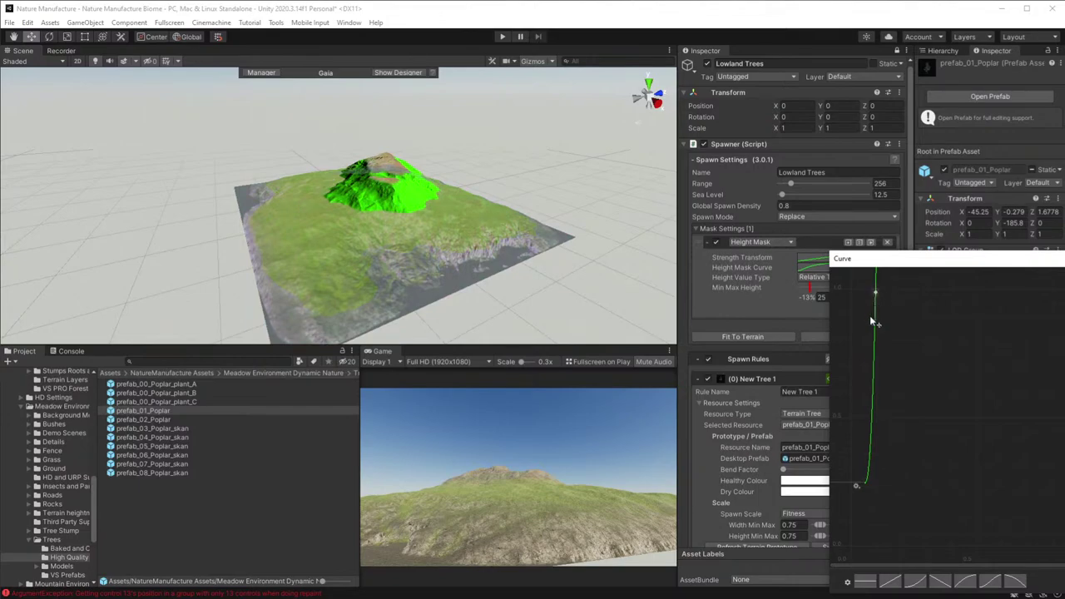
{"action": "left_click_drag", "start_coordinate": [859, 301], "coordinate": [848, 297]}
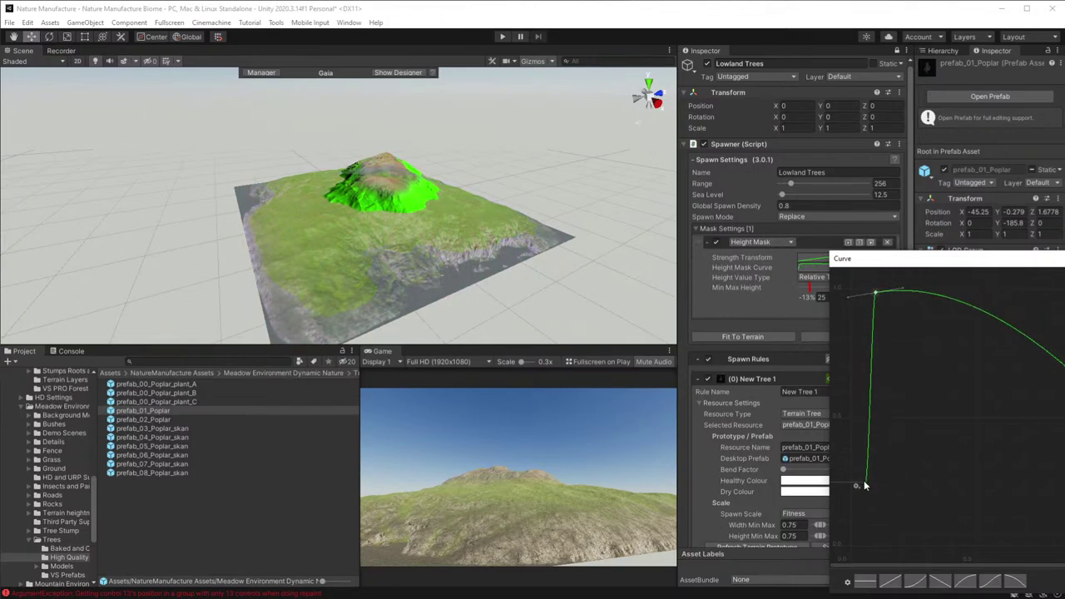
{"action": "left_click_drag", "start_coordinate": [865, 484], "coordinate": [851, 551]}
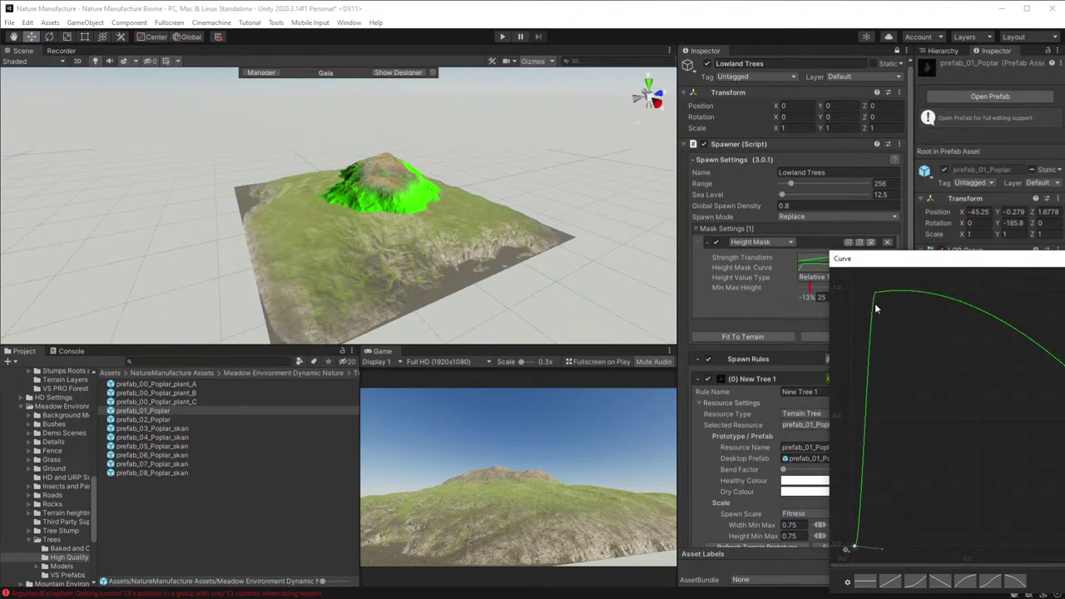
{"action": "left_click_drag", "start_coordinate": [953, 257], "coordinate": [572, 290]}
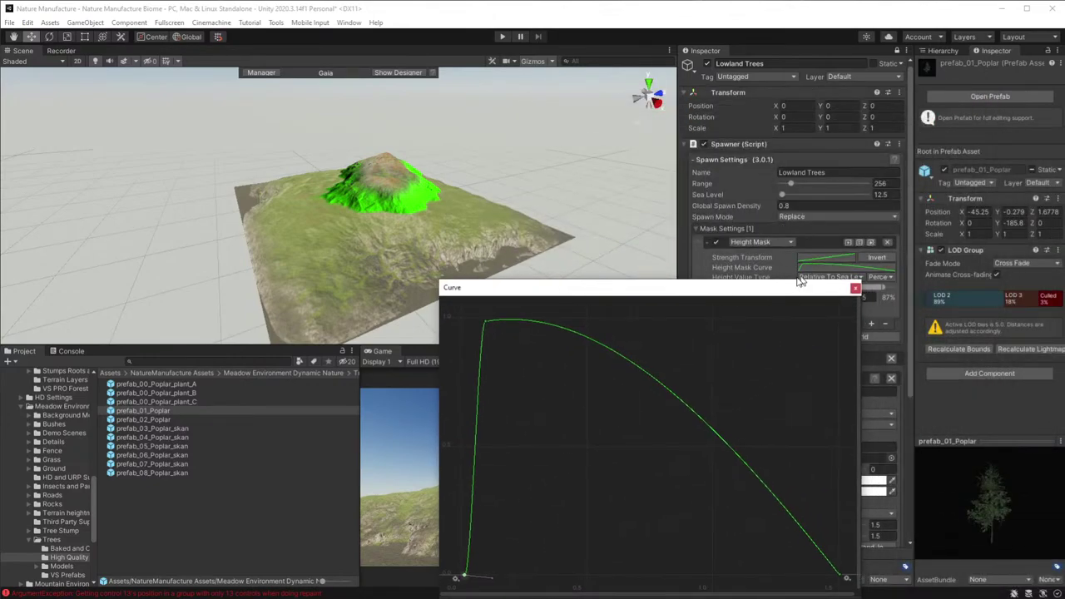
{"action": "left_click_drag", "start_coordinate": [772, 295], "coordinate": [698, 293]}
- Apply another curve preset and adjust Min Max Height to roughly 8 to 51.79
{"action": "left_click_drag", "start_coordinate": [831, 286], "coordinate": [810, 287]}
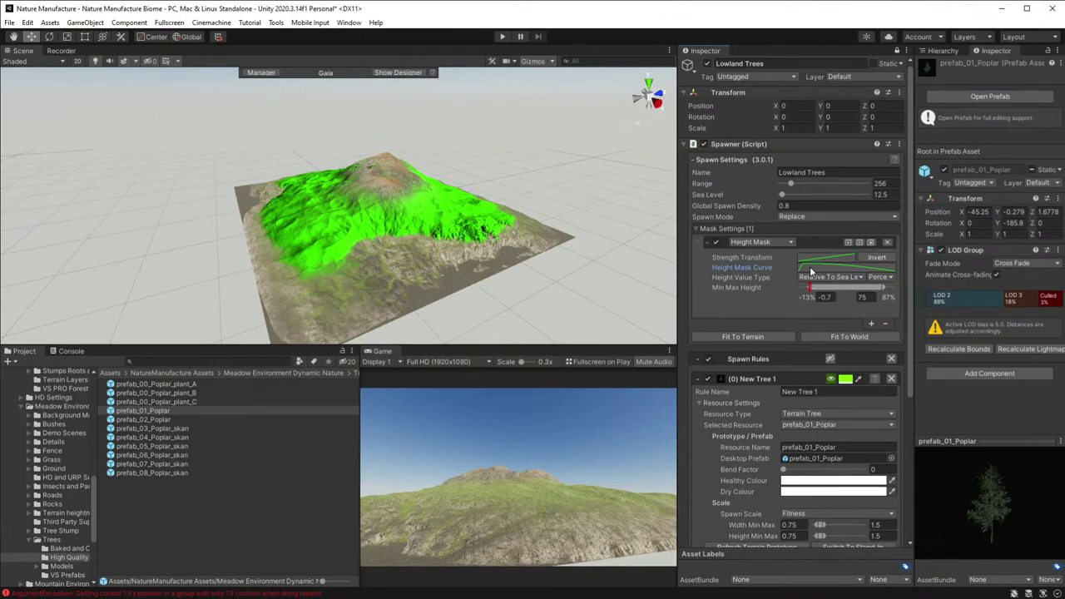
{"action": "left_click", "coordinate": [812, 269]}
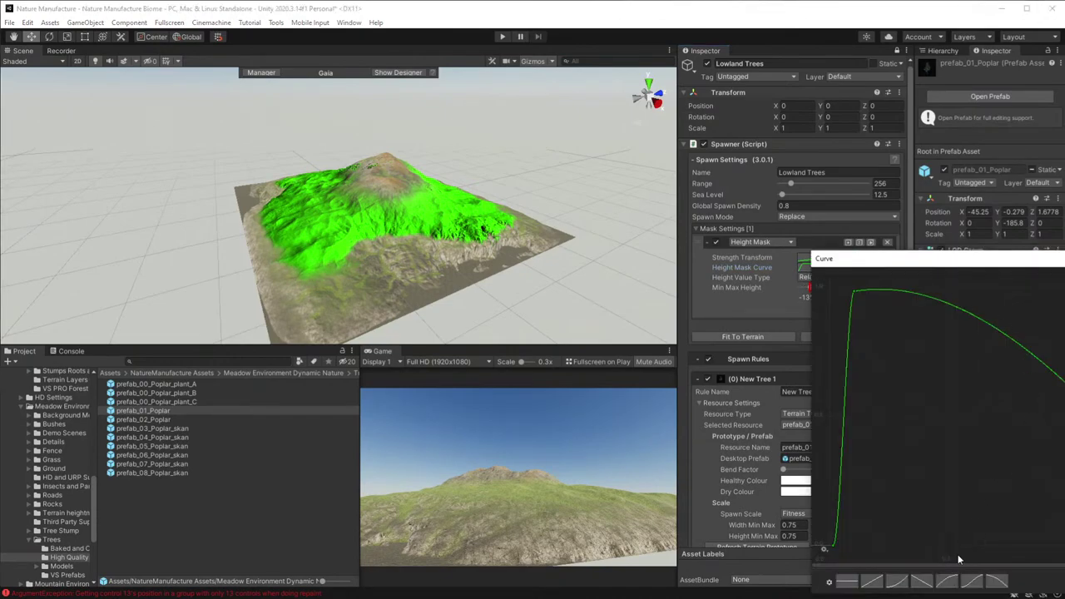
{"action": "left_click", "coordinate": [994, 583]}
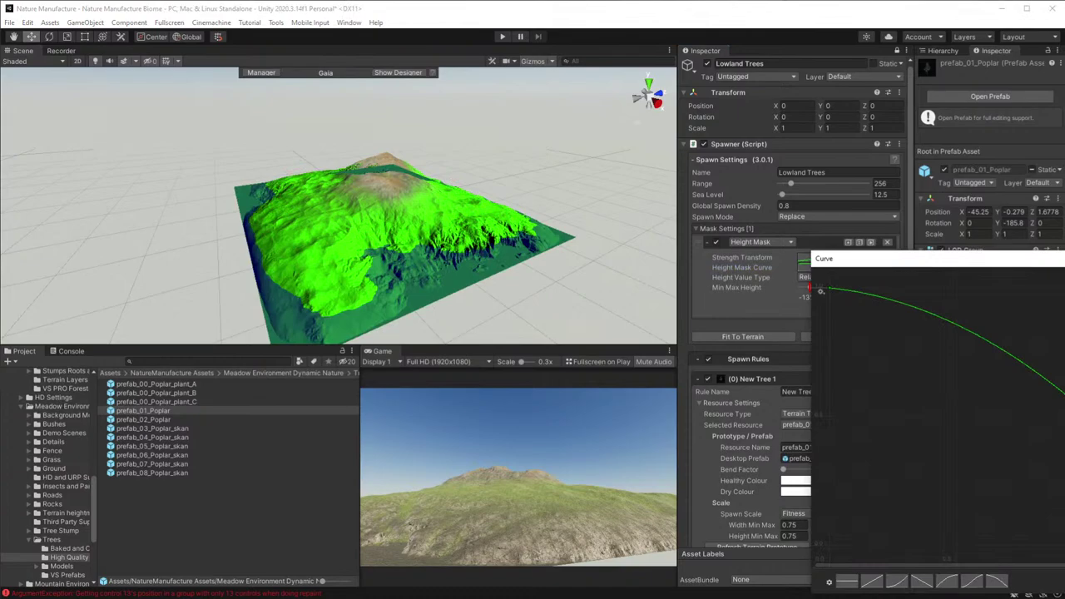
{"action": "key", "text": "Escape"}
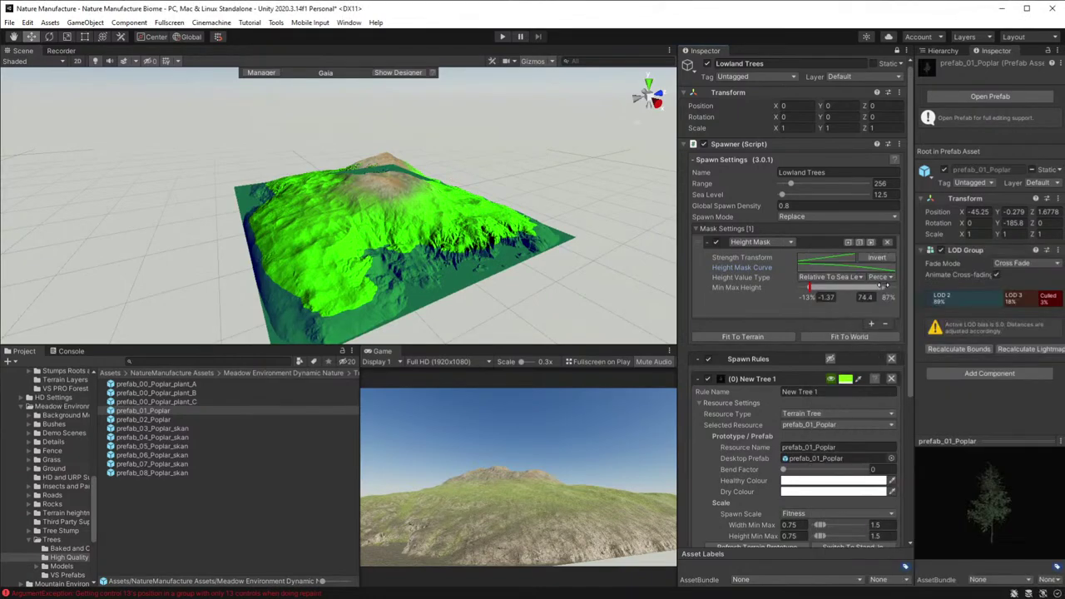
{"action": "left_click_drag", "start_coordinate": [882, 286], "coordinate": [859, 281]}
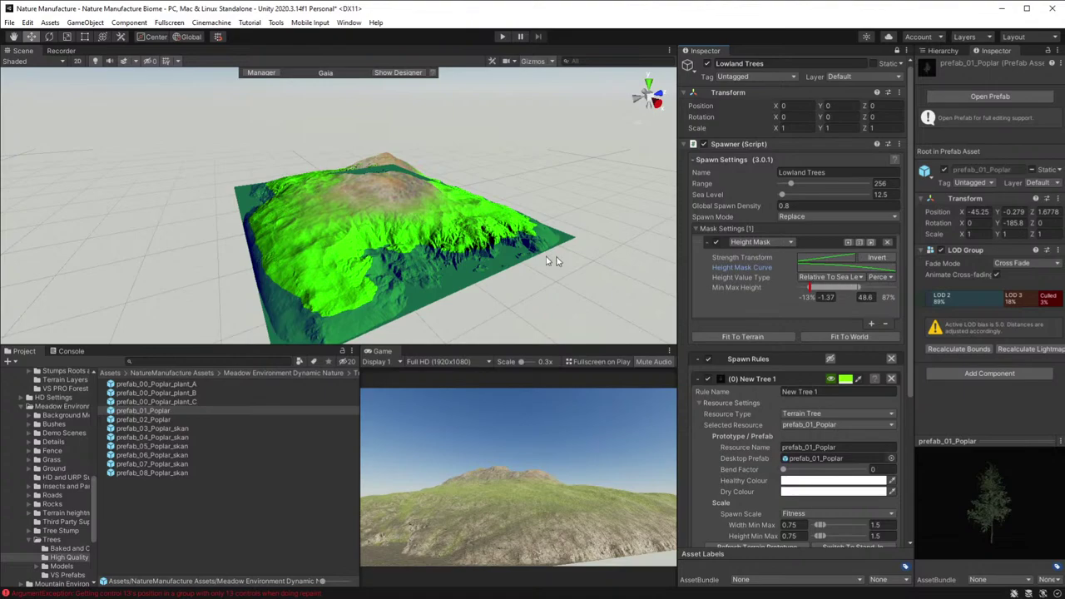
{"action": "mouse_move", "coordinate": [809, 287]}
{"action": "left_mouse_down"}
{"action": "mouse_move", "coordinate": [837, 287]}
{"action": "mouse_move", "coordinate": [817, 287]}
{"action": "left_mouse_up"}
- Add a key to the height curve, flatten its peak, and lower the minimum height to -2.41
{"action": "left_click", "coordinate": [826, 263]}
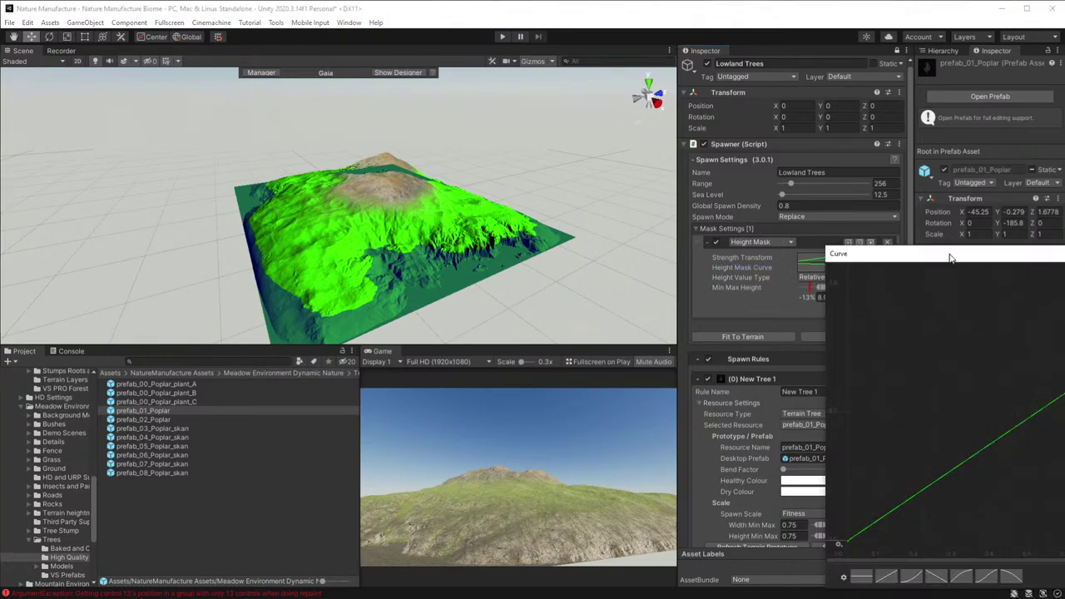
{"action": "key", "text": "Escape"}
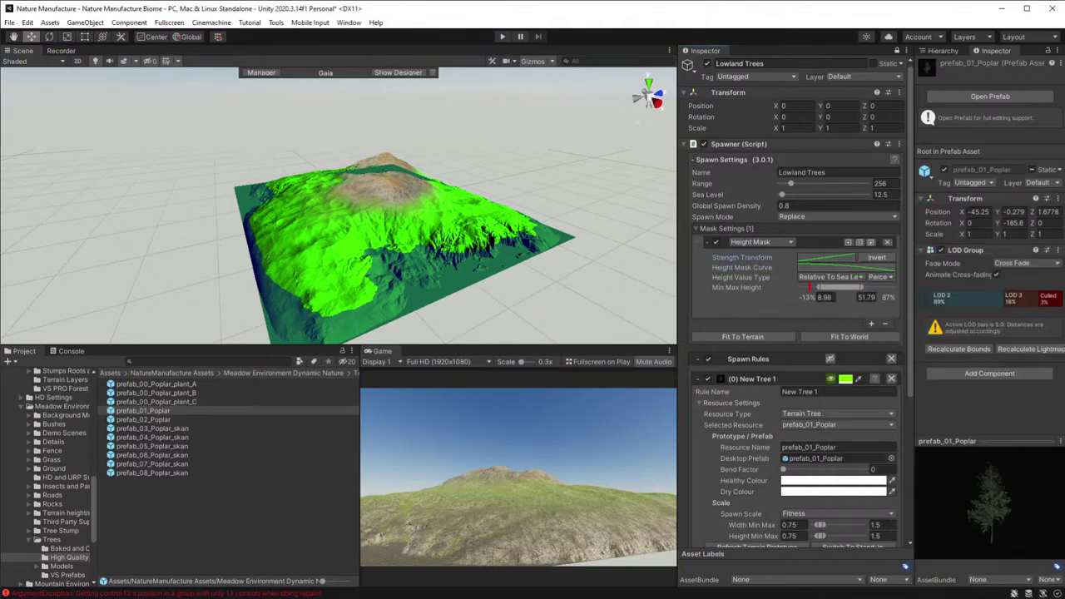
{"action": "left_click", "coordinate": [841, 265]}
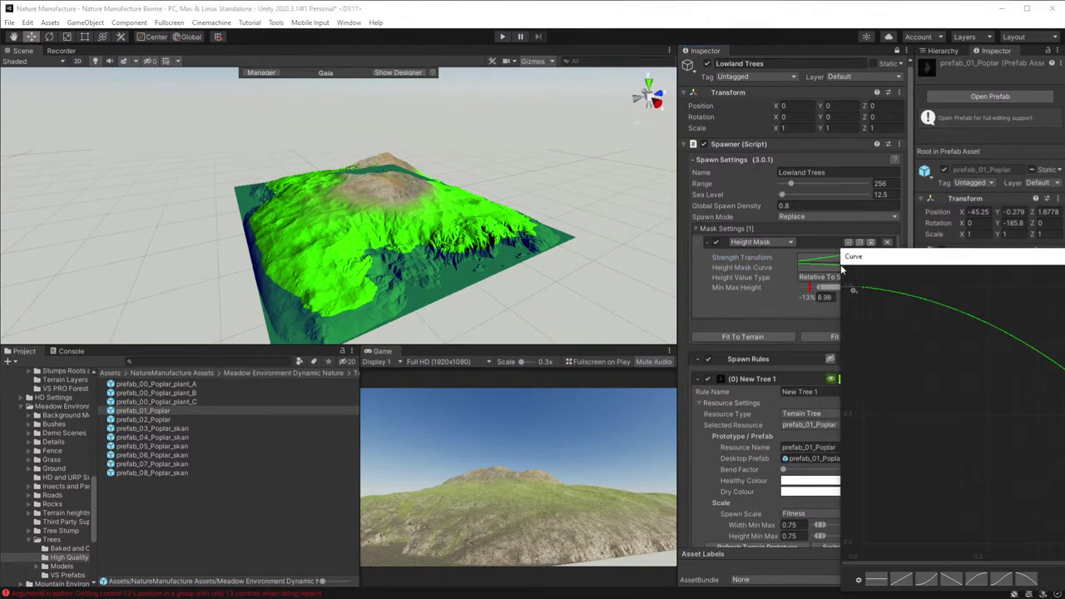
{"action": "double_click", "coordinate": [887, 290]}
{"action": "left_click_drag", "start_coordinate": [865, 290], "coordinate": [862, 546]}
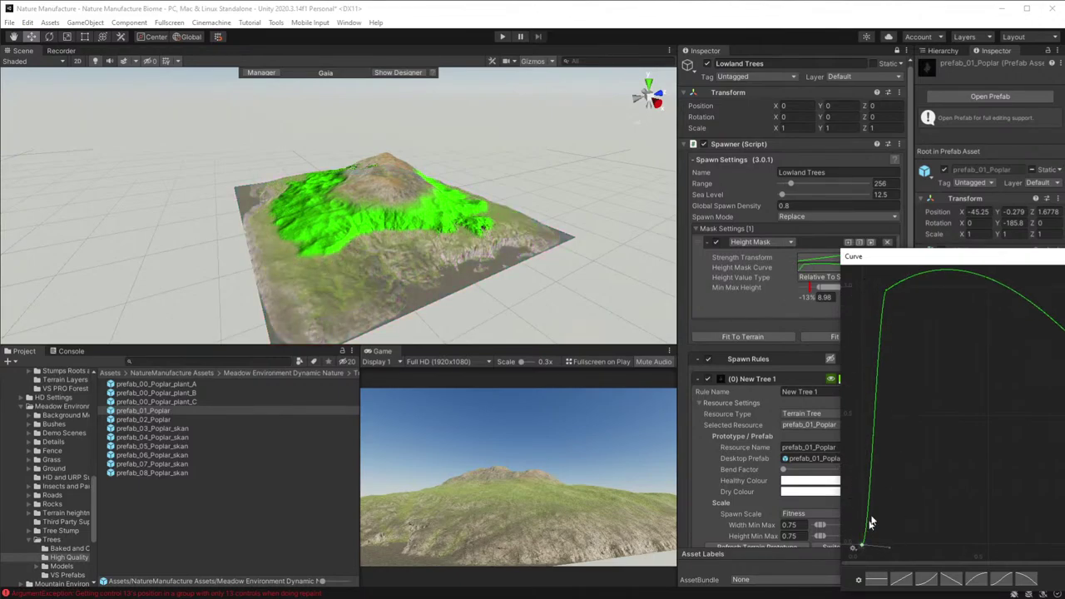
{"action": "left_click", "coordinate": [886, 291]}
{"action": "left_click_drag", "start_coordinate": [910, 272], "coordinate": [876, 291]}
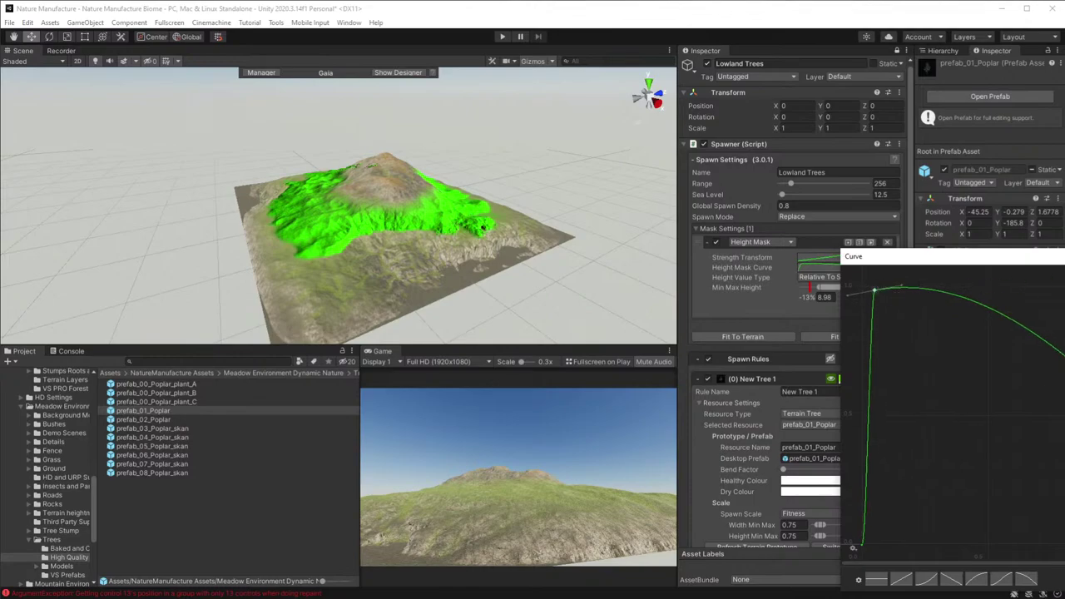
{"action": "left_click", "coordinate": [821, 287]}
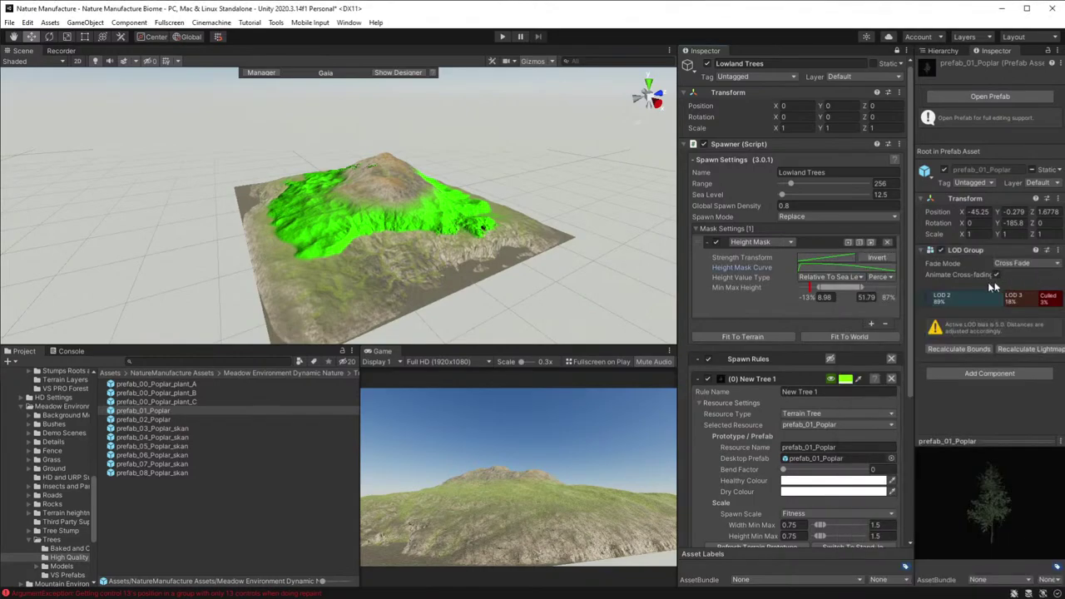
{"action": "left_click_drag", "start_coordinate": [821, 287], "coordinate": [808, 287]}
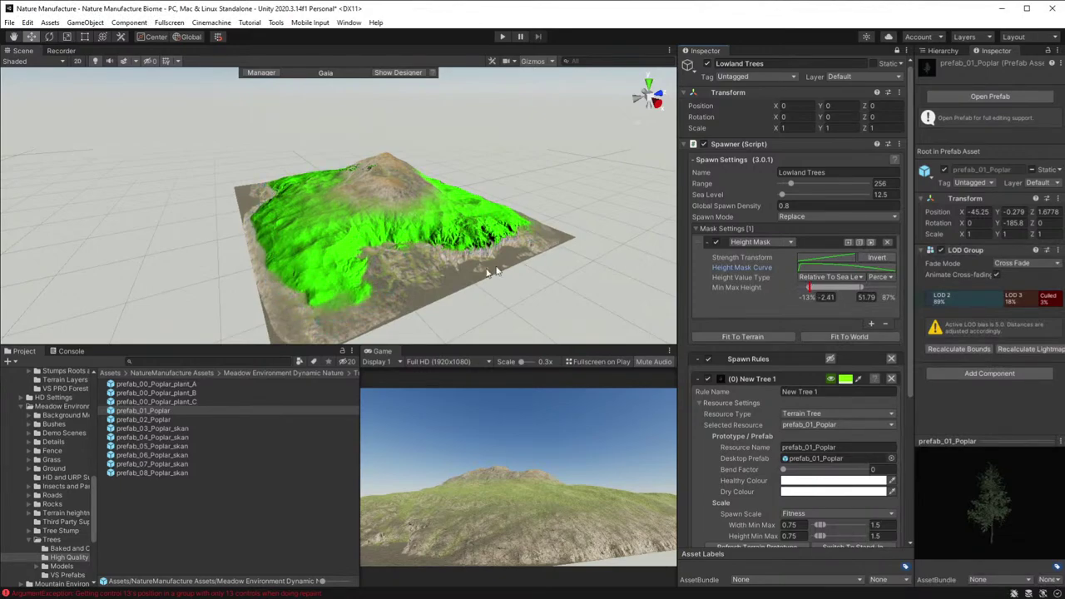
{"action": "left_click_drag", "start_coordinate": [442, 285], "coordinate": [494, 259], "text": "alt"}
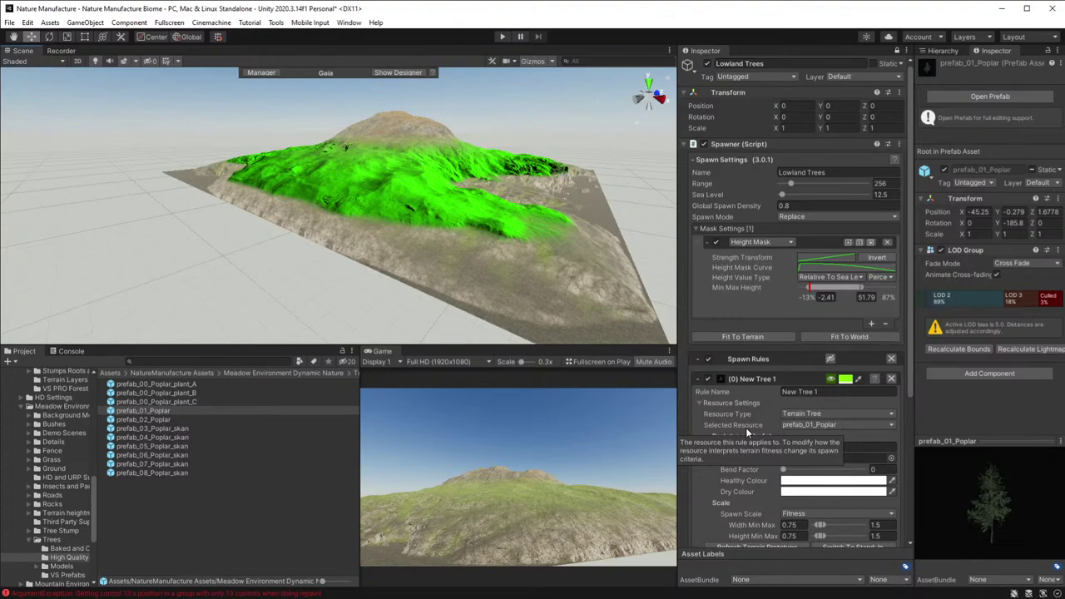
- Collapse the Appearance & Gizmos options and return to the Lowland Trees Spawner Settings
{"action": "key", "text": "alt"}
{"action": "right_click_drag", "start_coordinate": [478, 270], "coordinate": [432, 291]}
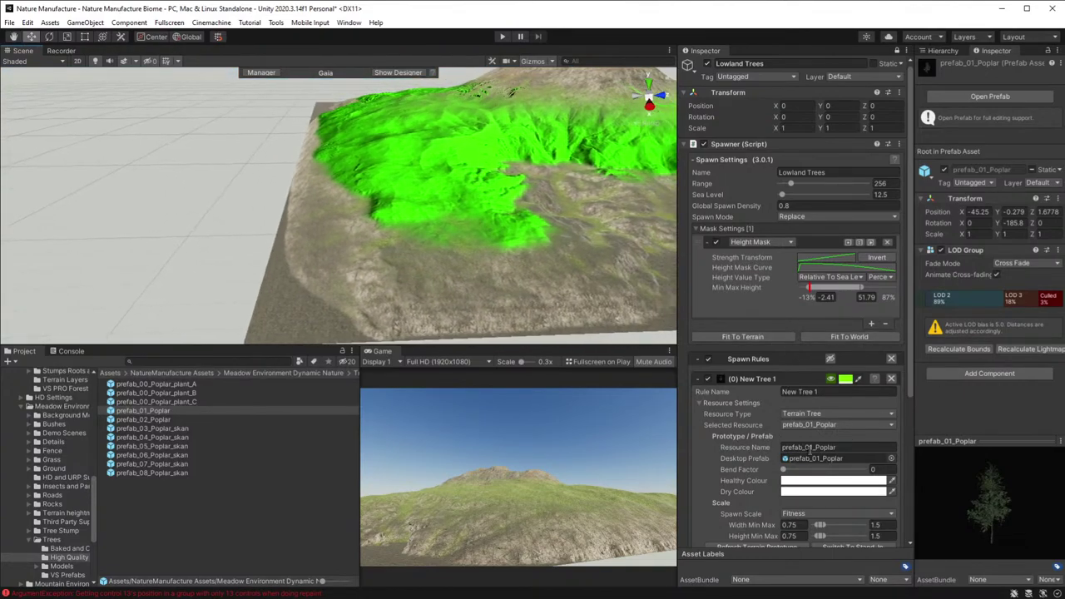
{"action": "scroll", "coordinate": [797, 459], "scroll_direction": "down", "scroll_amount": 5}
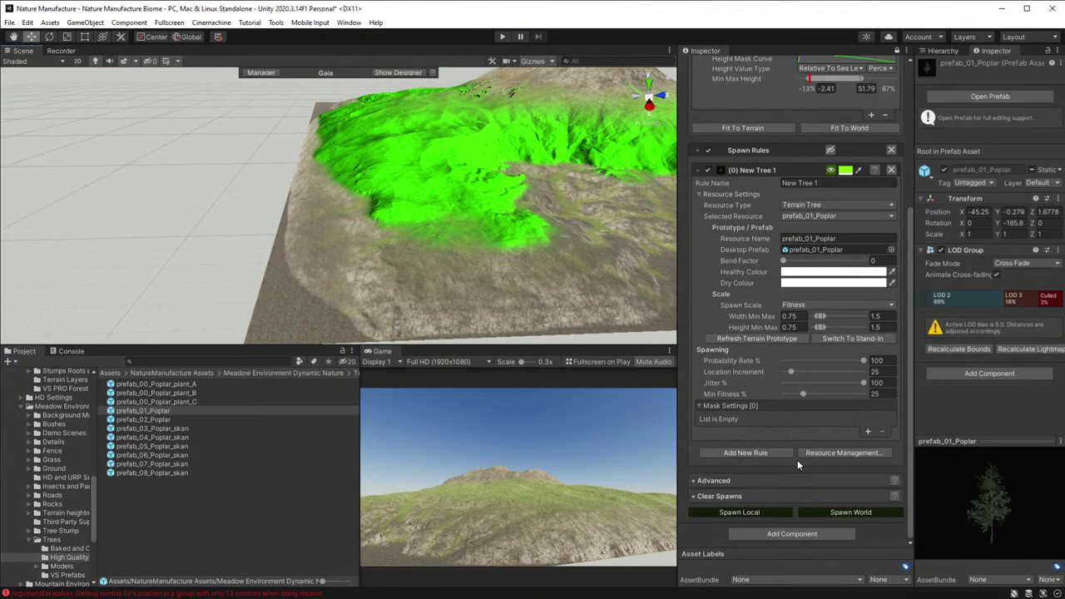
{"action": "left_click", "coordinate": [699, 481]}
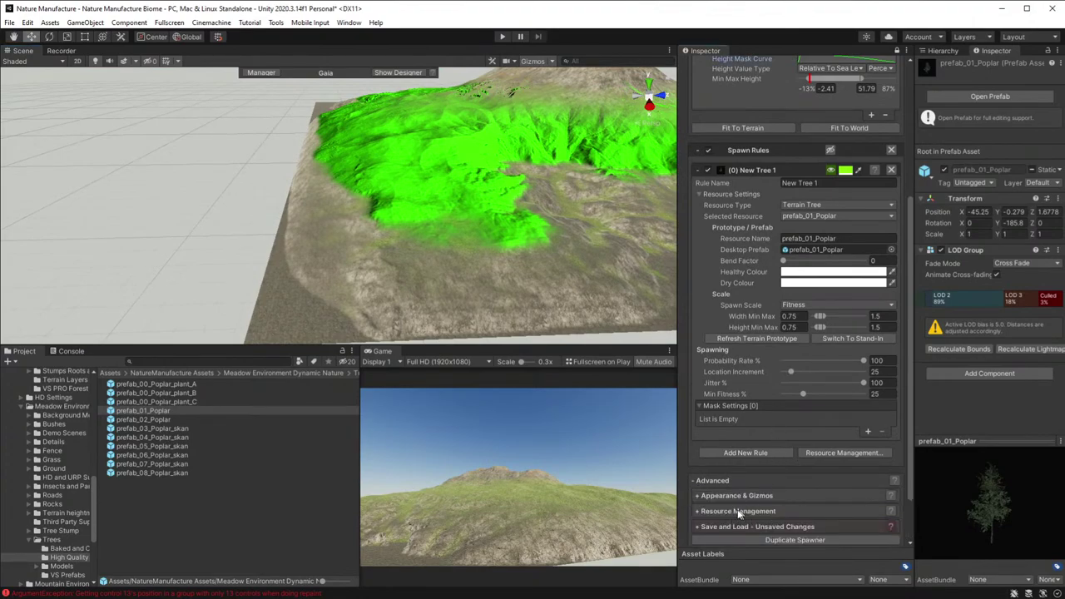
{"action": "left_click", "coordinate": [699, 496]}
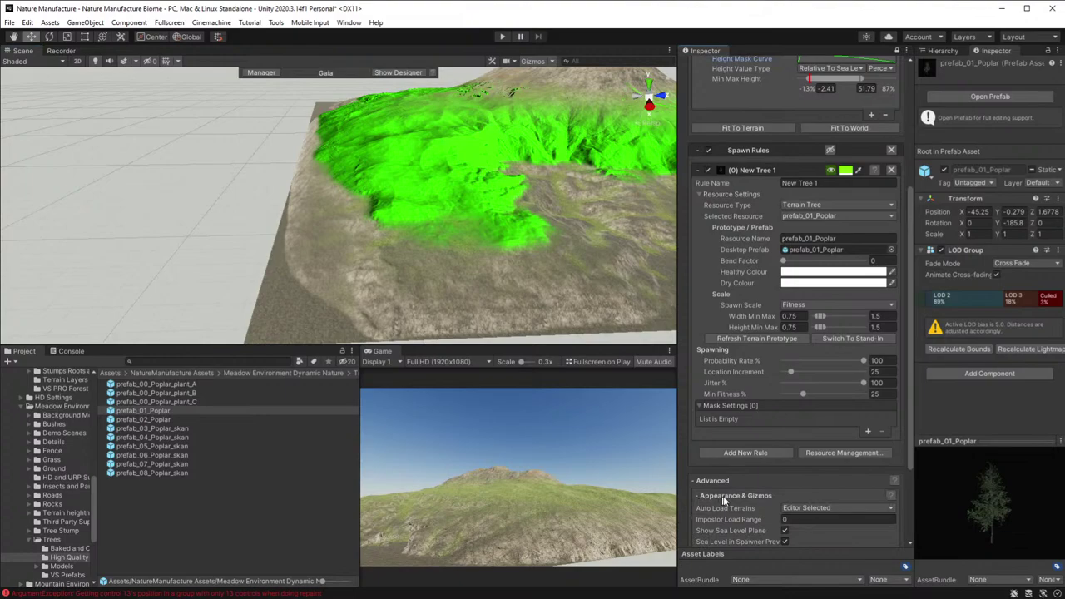
{"action": "scroll", "coordinate": [728, 496], "scroll_direction": "down", "scroll_amount": 3}
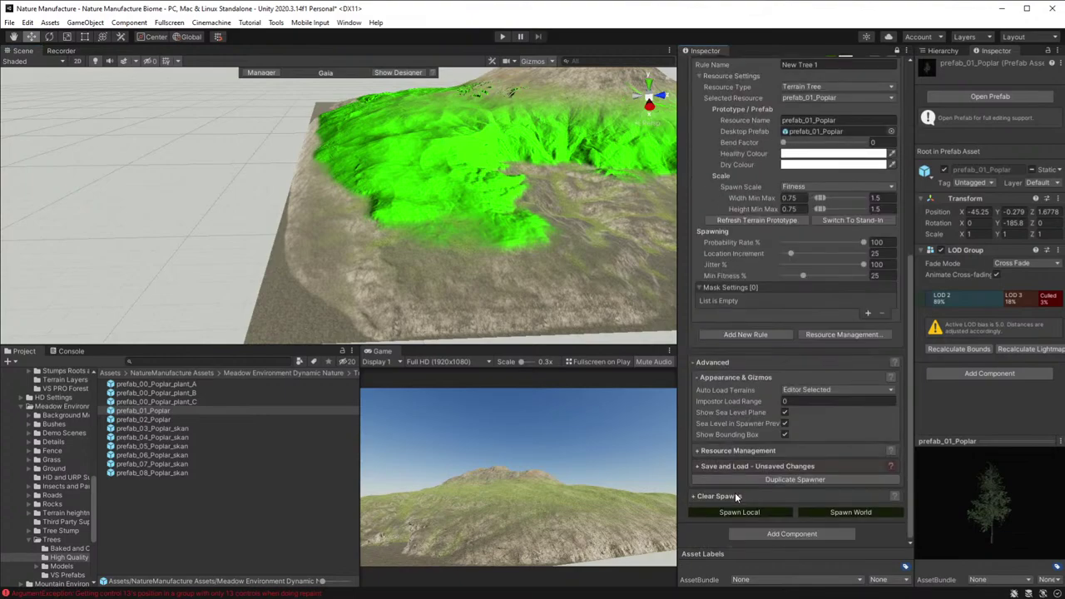
{"action": "left_click", "coordinate": [698, 381]}
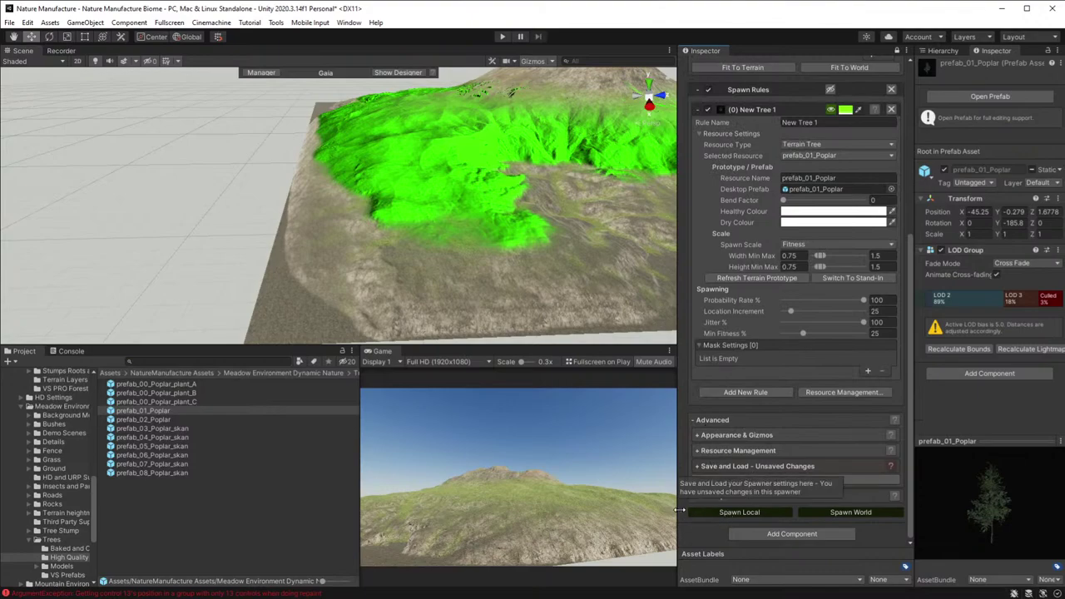
{"action": "scroll", "coordinate": [764, 331], "scroll_direction": "up", "scroll_amount": 7}
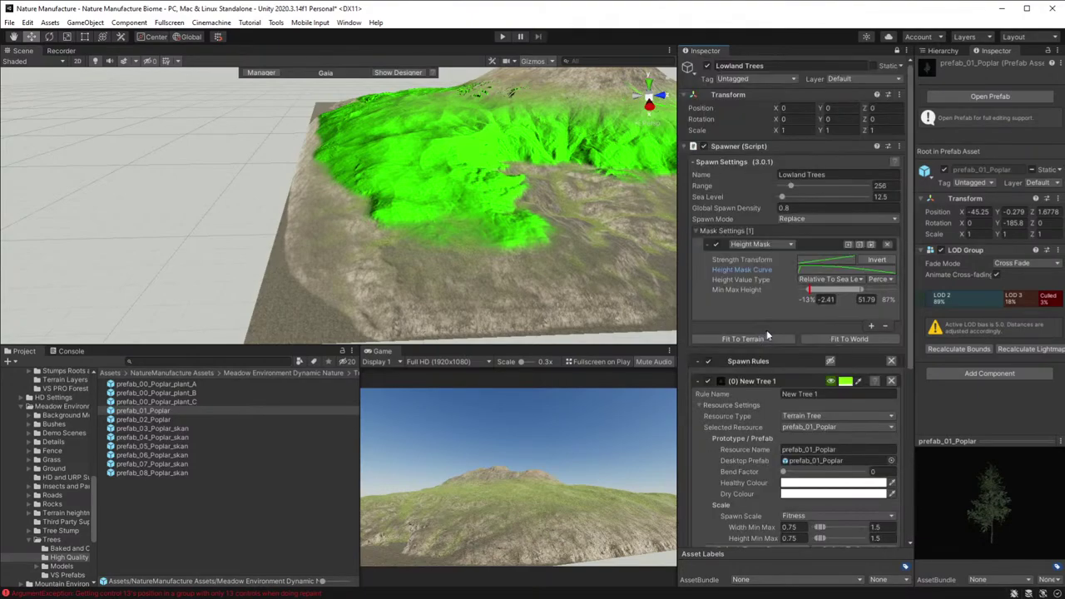
- Select the Lowland Trees spawner and raise its height mask minimum to -0.61, keeping maximum 51.79
{"action": "left_click", "coordinate": [942, 51]}
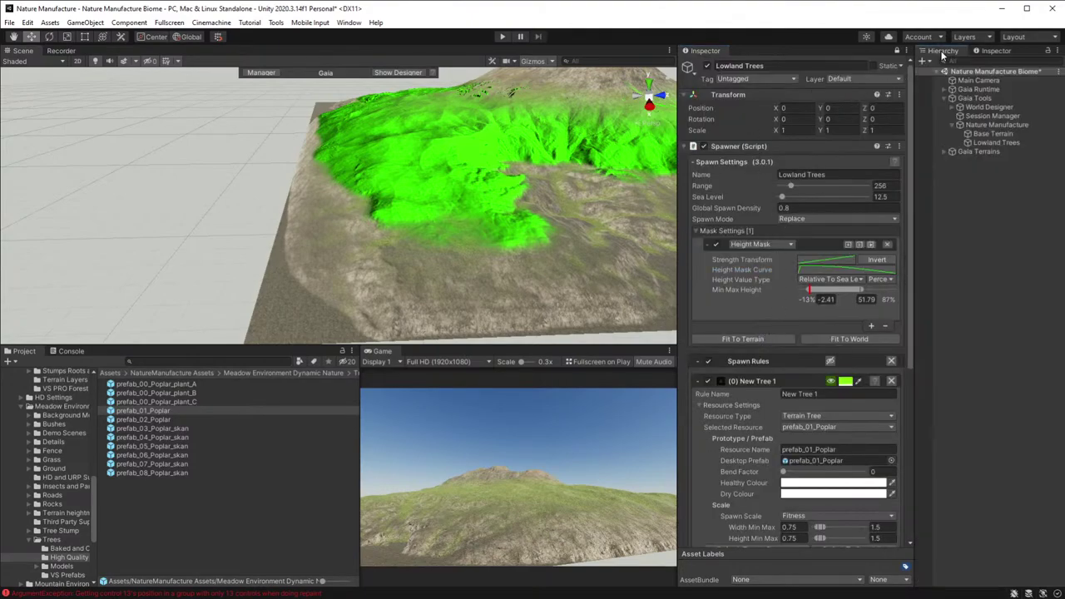
{"action": "left_click", "coordinate": [992, 107]}
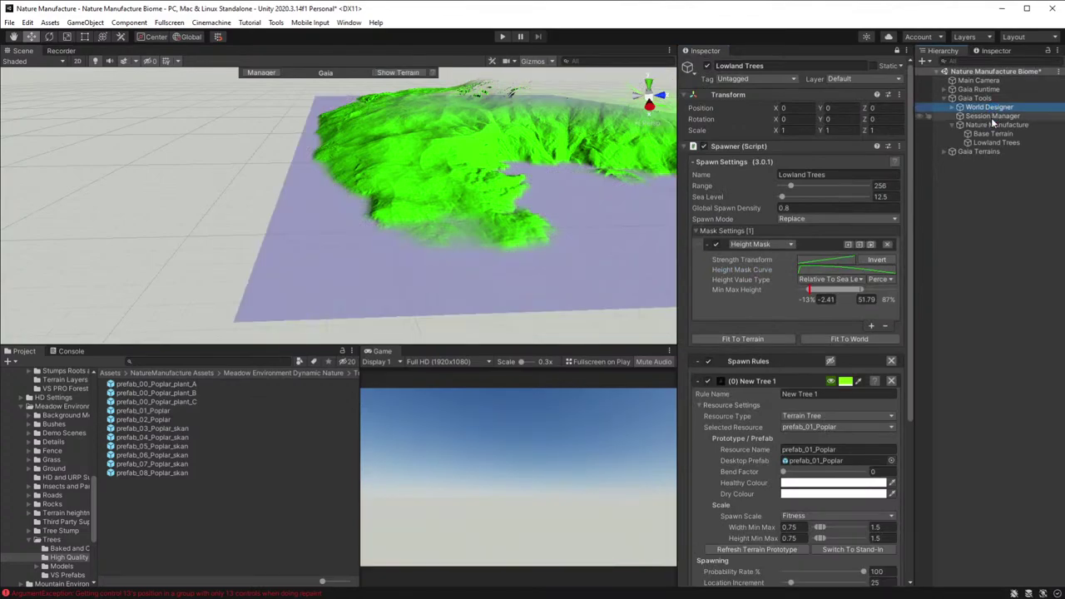
{"action": "left_click", "coordinate": [975, 98]}
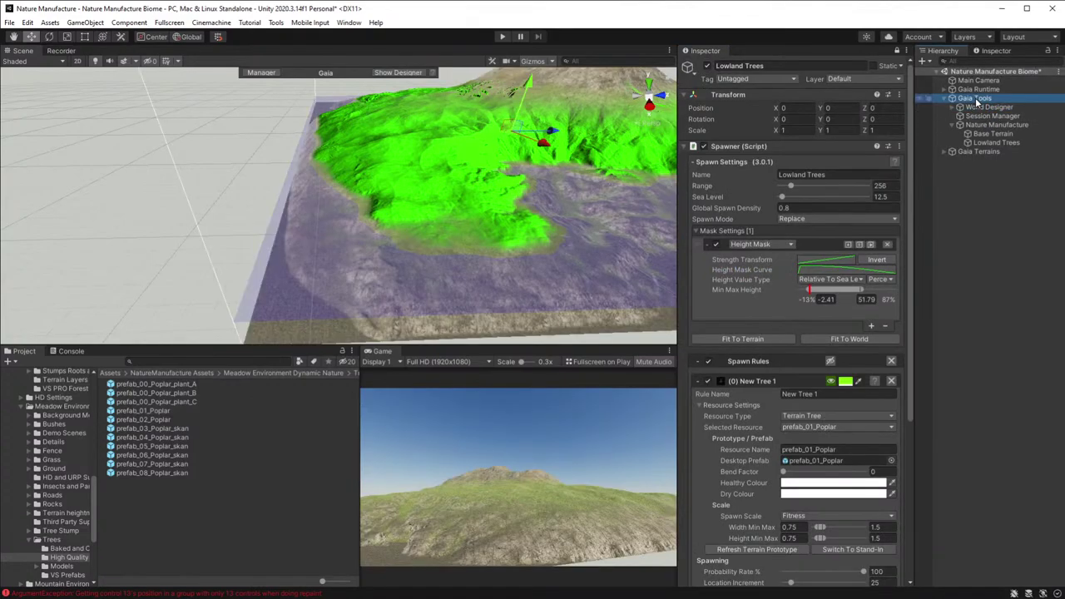
{"action": "left_click", "coordinate": [997, 142]}
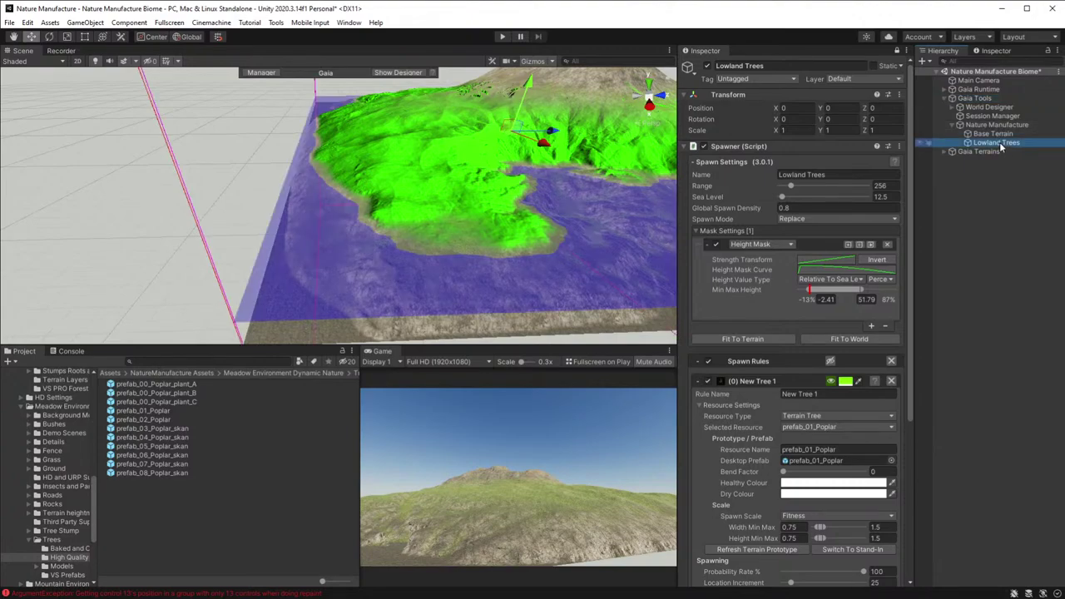
{"action": "right_click_drag", "start_coordinate": [534, 268], "coordinate": [583, 264]}
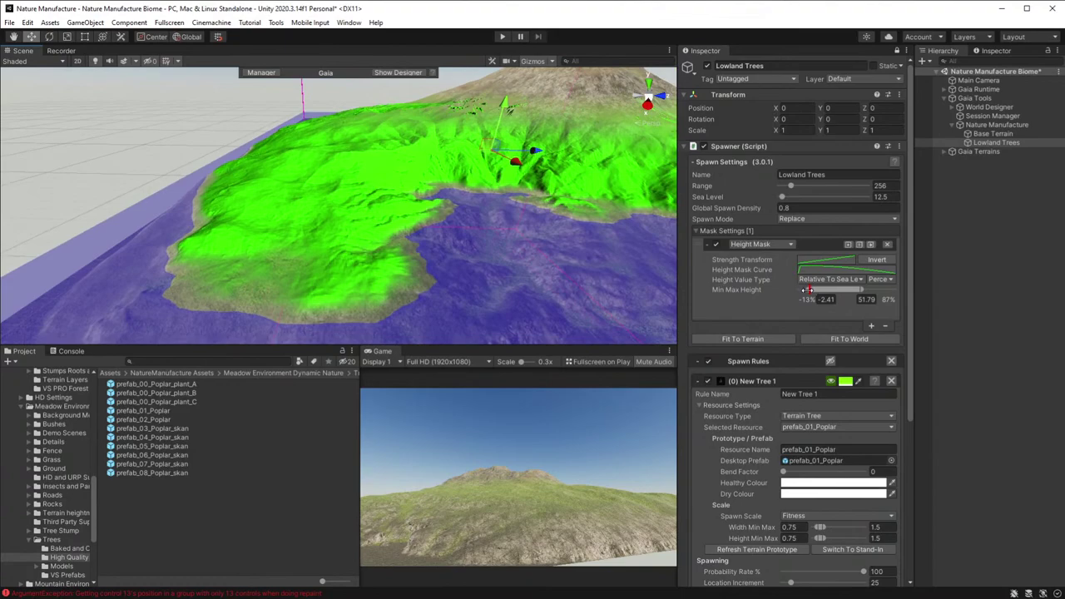
{"action": "left_click_drag", "start_coordinate": [807, 290], "coordinate": [810, 289]}
{"action": "right_click_drag", "start_coordinate": [480, 243], "coordinate": [574, 226]}
- Set the poplar rule's Probability Rate to 86.9% and Location Increment to 92, with no rule mask
{"action": "scroll", "coordinate": [751, 462], "scroll_direction": "down", "scroll_amount": 3}
{"action": "scroll", "coordinate": [751, 447], "scroll_direction": "down", "scroll_amount": 3}
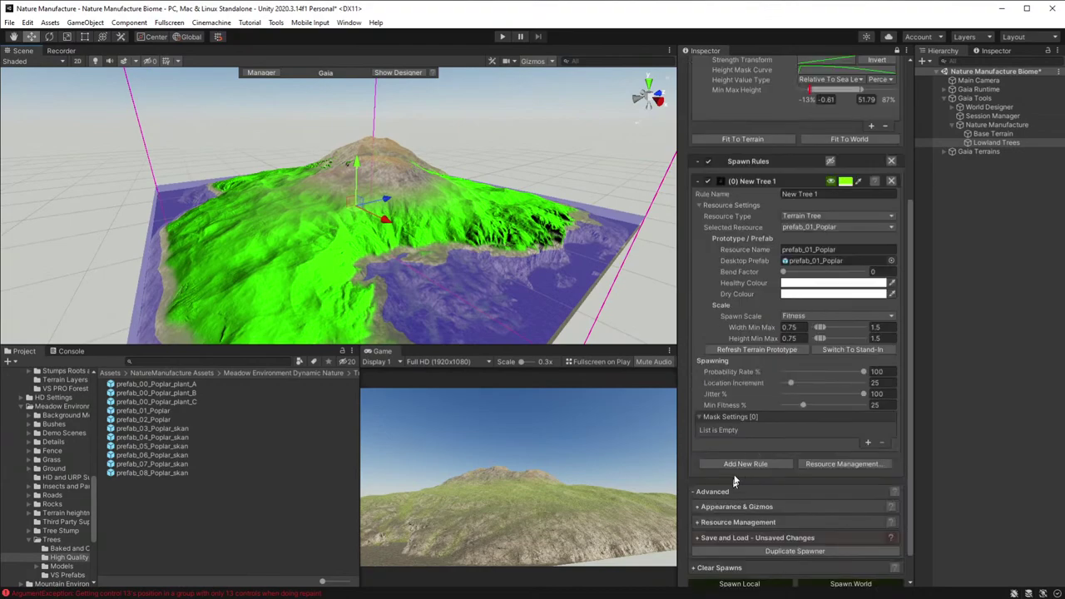
{"action": "left_click_drag", "start_coordinate": [866, 374], "coordinate": [855, 374]}
{"action": "left_click_drag", "start_coordinate": [791, 384], "coordinate": [798, 385]}
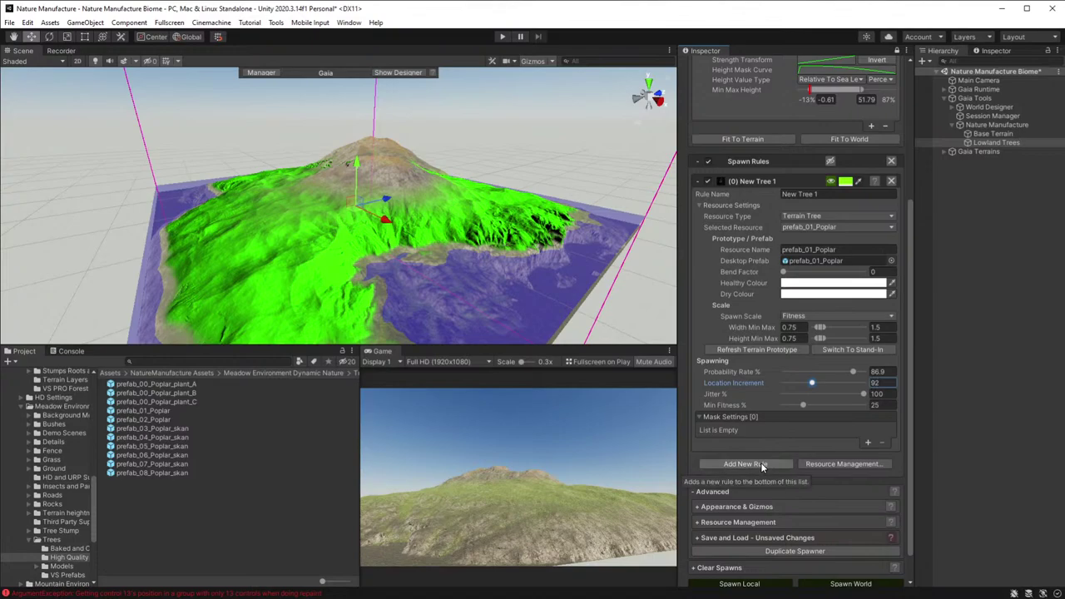
{"action": "left_click", "coordinate": [868, 442]}
{"action": "left_click", "coordinate": [881, 430]}
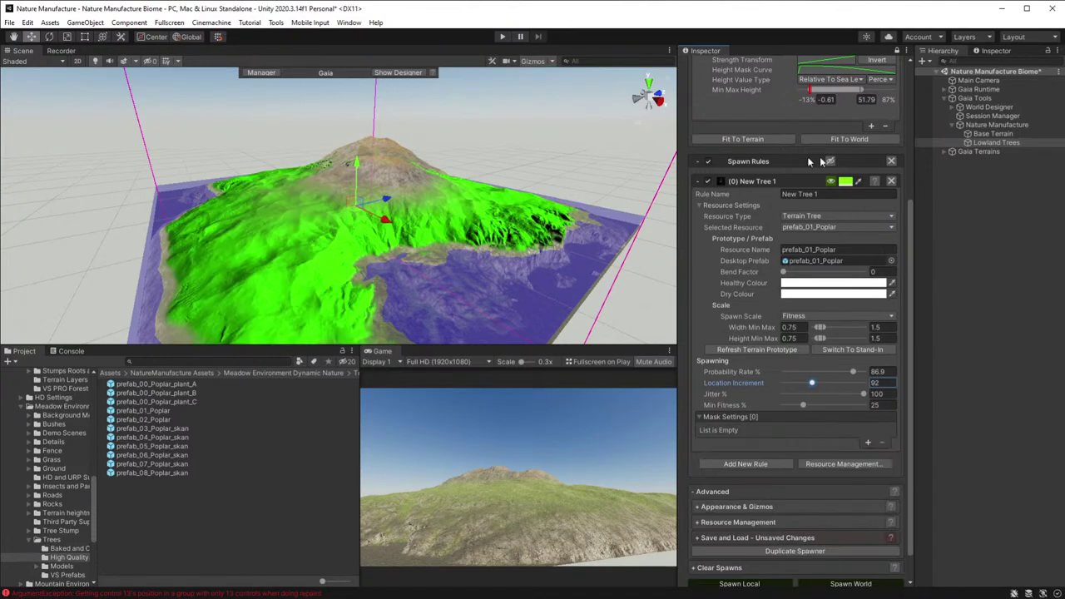
{"action": "scroll", "coordinate": [819, 156], "scroll_direction": "up", "scroll_amount": 5}
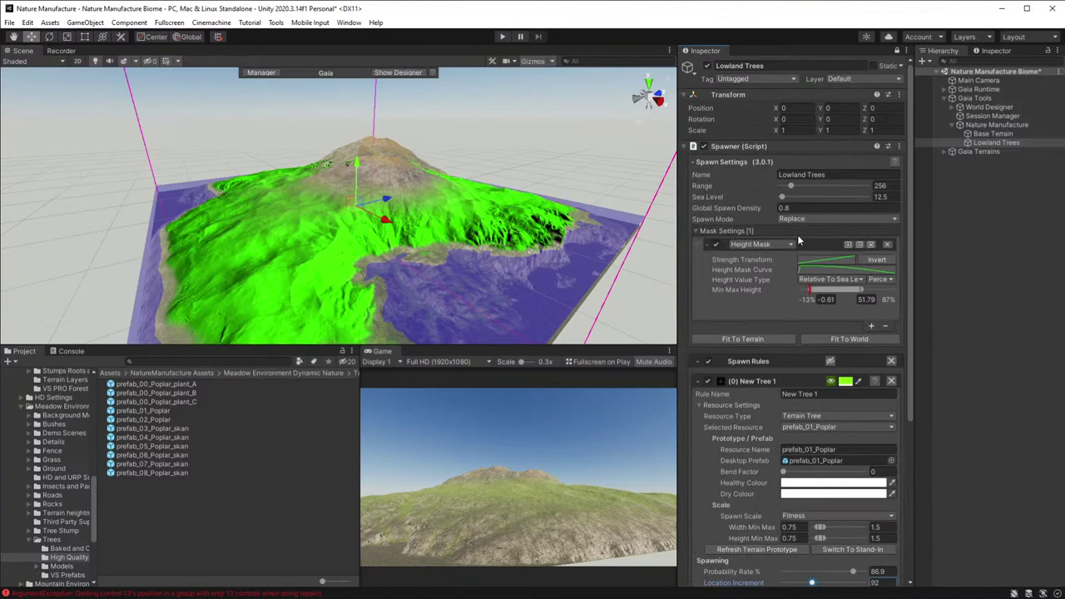
- Add a Multiply-blended Slope Mask to Lowland Trees, limiting trees to 0–18° slopes
{"action": "left_click", "coordinate": [871, 325]}
{"action": "left_click", "coordinate": [772, 325]}
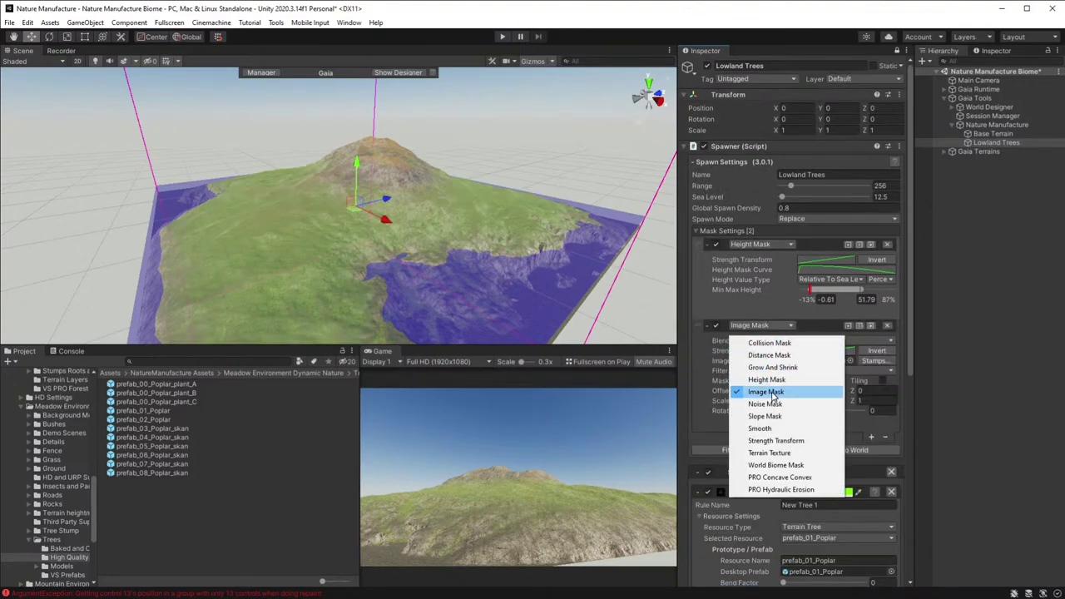
{"action": "left_click", "coordinate": [765, 416]}
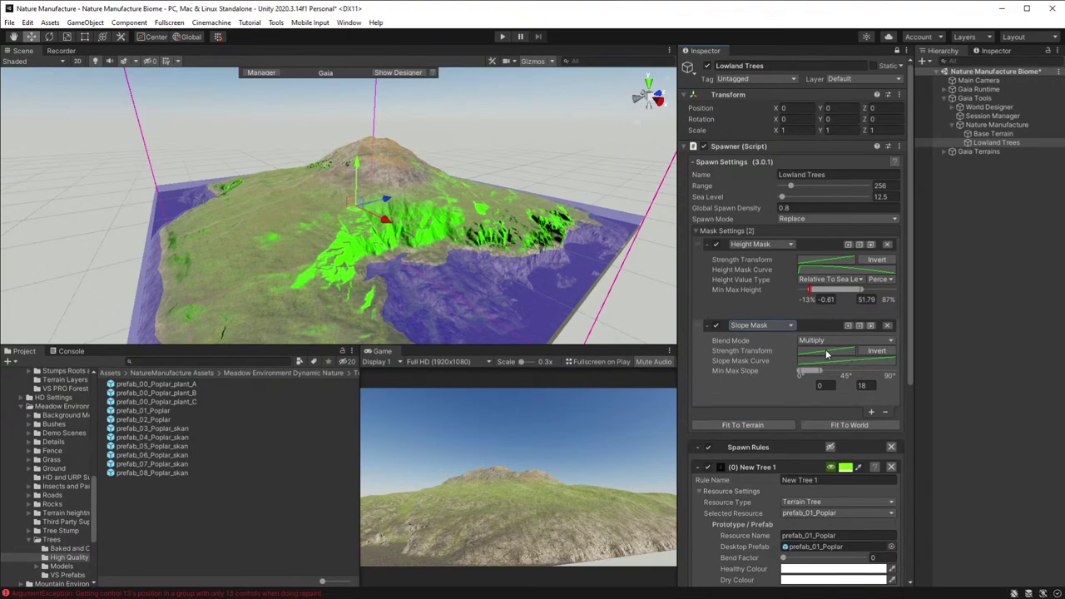
{"action": "left_click", "coordinate": [825, 341]}
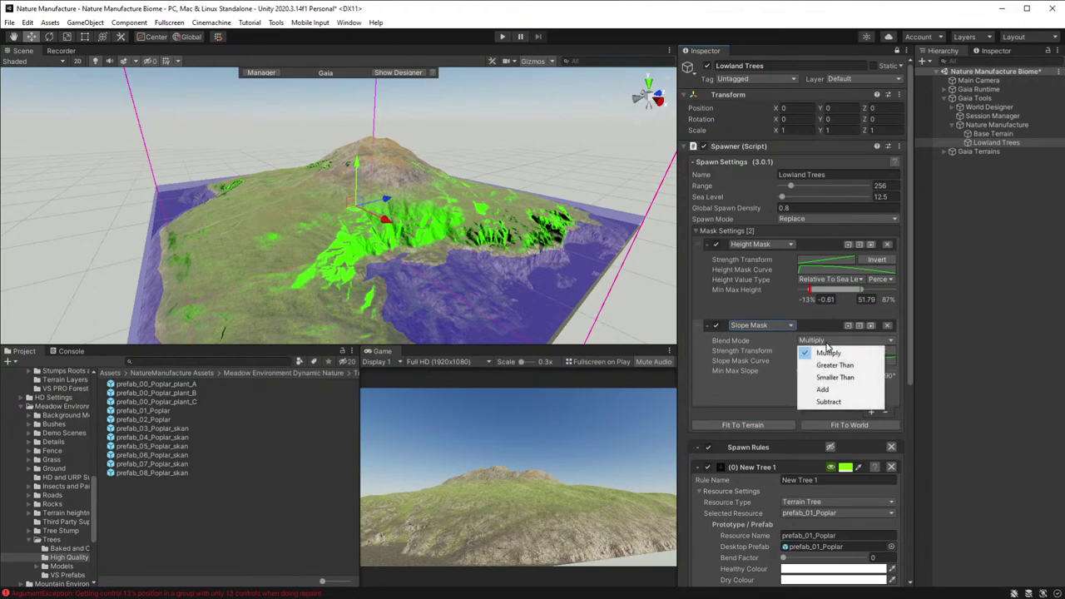
{"action": "left_click", "coordinate": [773, 385]}
{"action": "left_click_drag", "start_coordinate": [832, 372], "coordinate": [818, 378]}
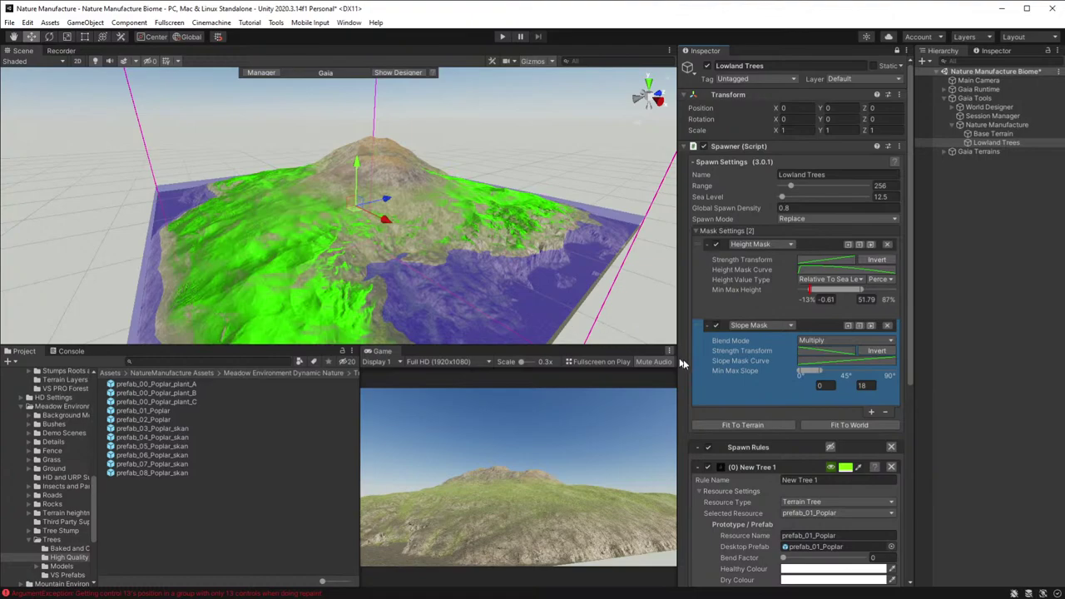
{"action": "left_click_drag", "start_coordinate": [508, 301], "coordinate": [404, 249], "text": "alt"}
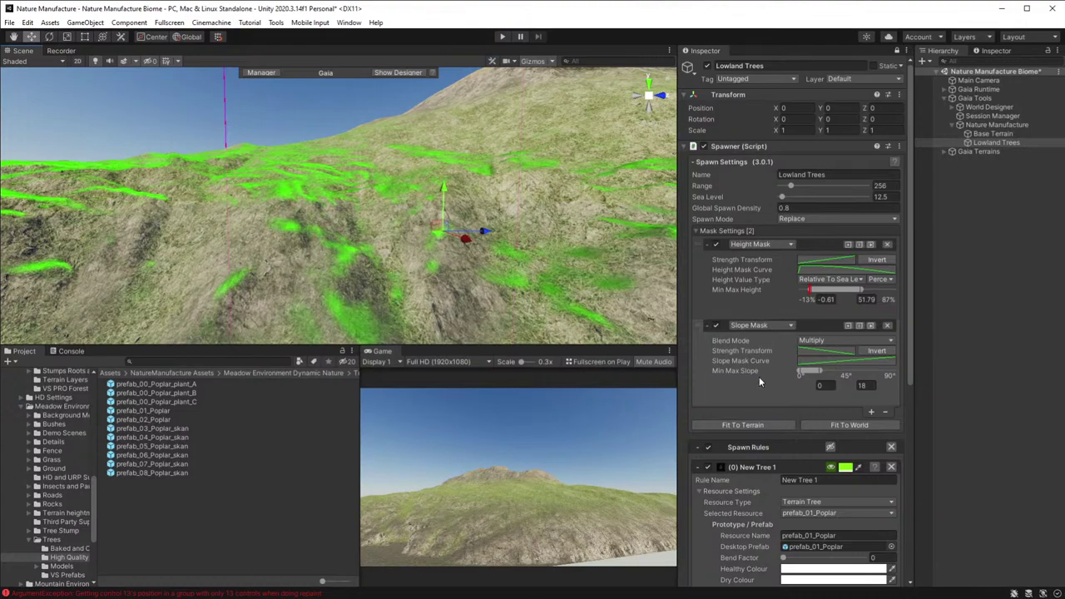
- Spawn poplars locally across the masked lowland
{"action": "scroll", "coordinate": [759, 376], "scroll_direction": "down", "scroll_amount": 5}
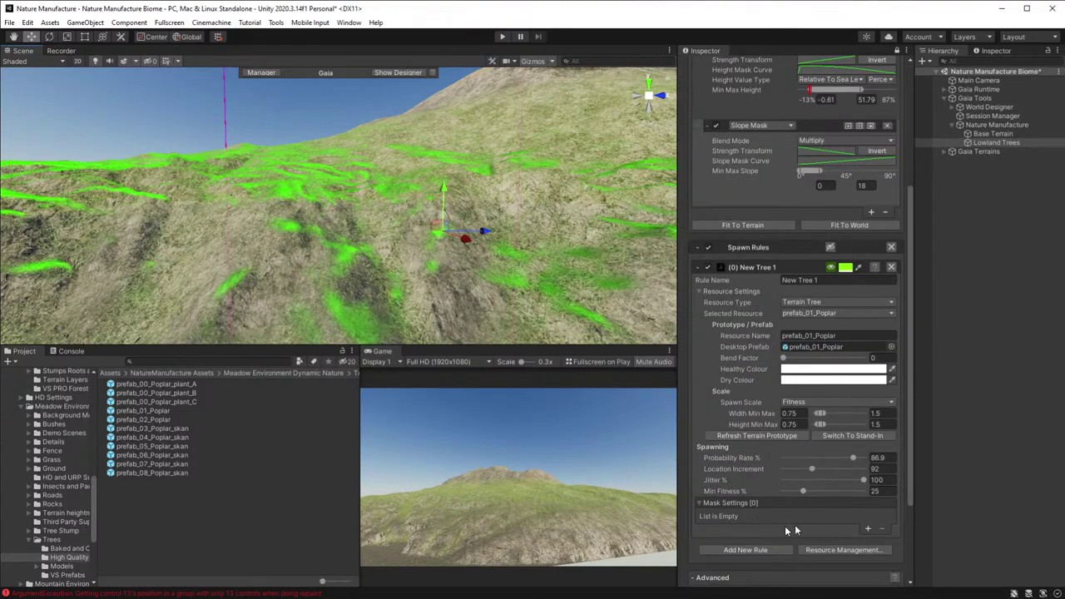
{"action": "scroll", "coordinate": [757, 504], "scroll_direction": "down", "scroll_amount": 3}
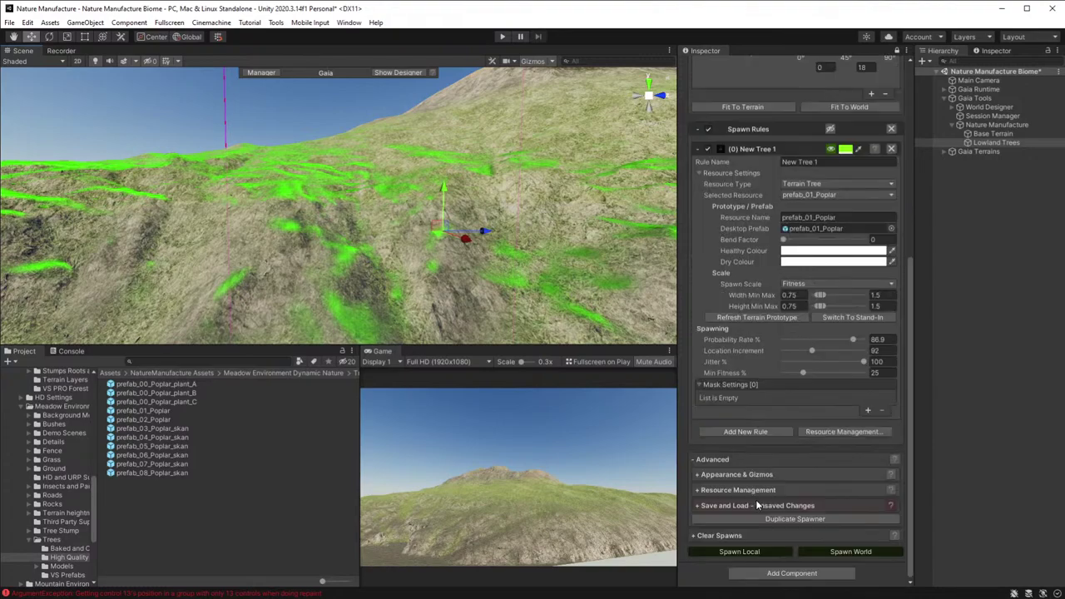
{"action": "left_click", "coordinate": [743, 555]}
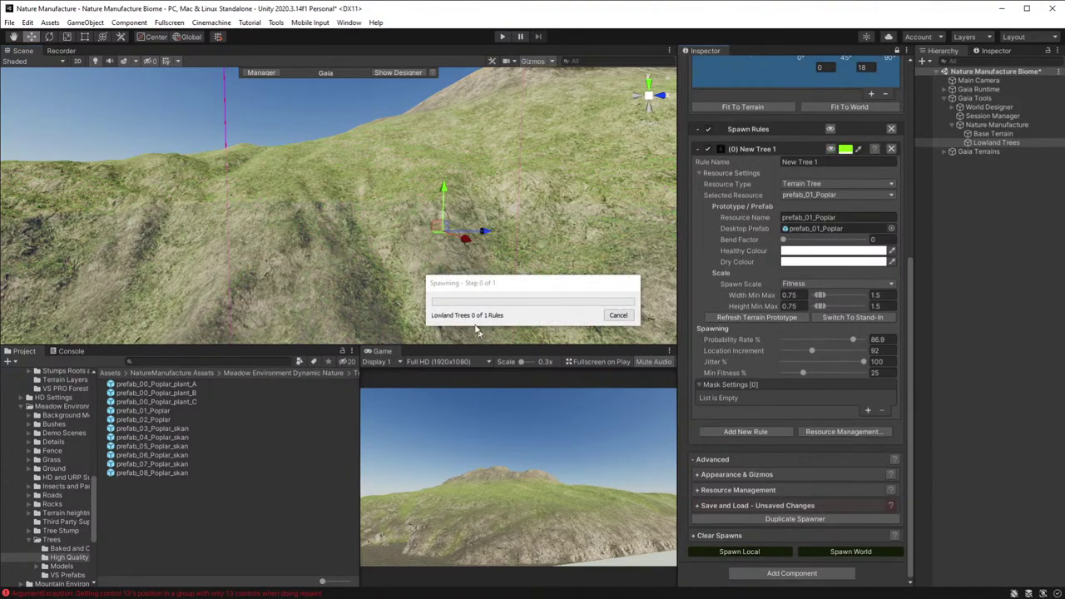
{"action": "right_click_drag", "start_coordinate": [406, 276], "coordinate": [577, 308]}
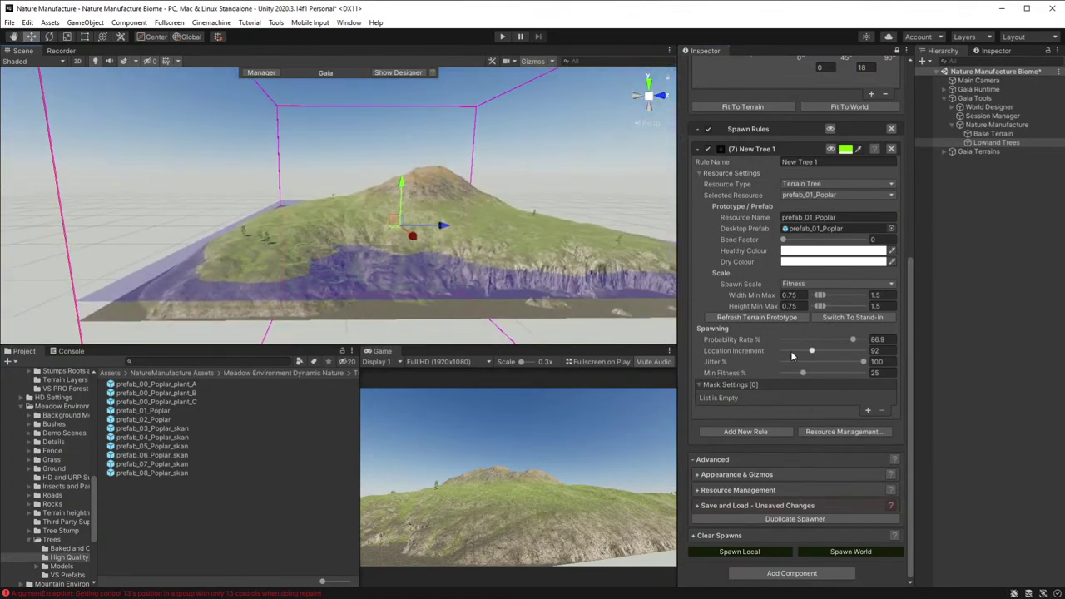
- Lower the New Tree 1 Location Increment to 44 and respawn locally for 22 trees
{"action": "scroll", "coordinate": [806, 431], "scroll_direction": "up", "scroll_amount": 3}
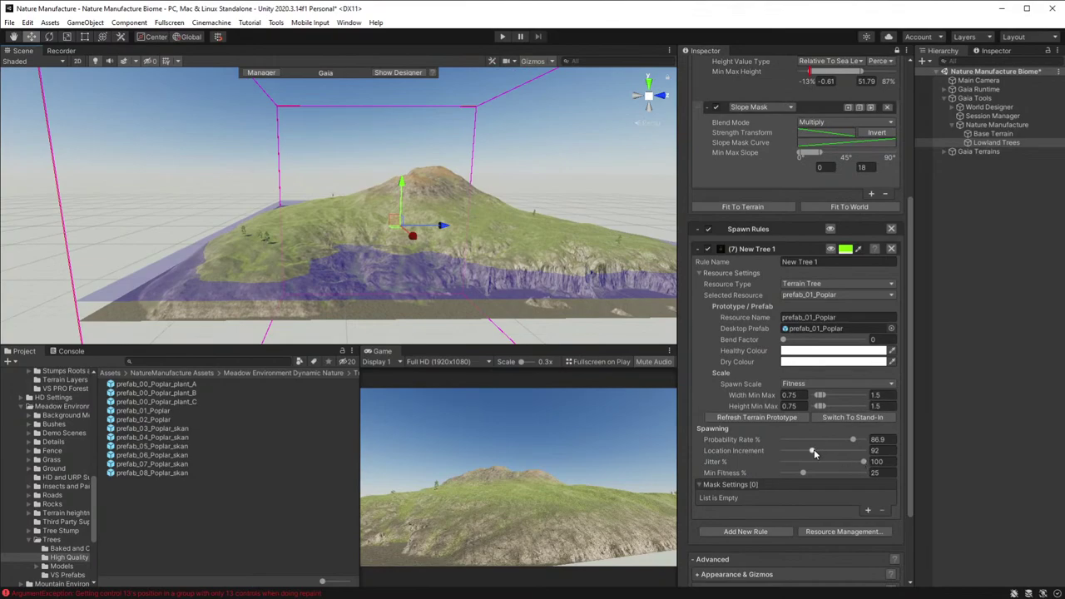
{"action": "left_click_drag", "start_coordinate": [814, 454], "coordinate": [796, 451]}
{"action": "scroll", "coordinate": [761, 449], "scroll_direction": "down", "scroll_amount": 3}
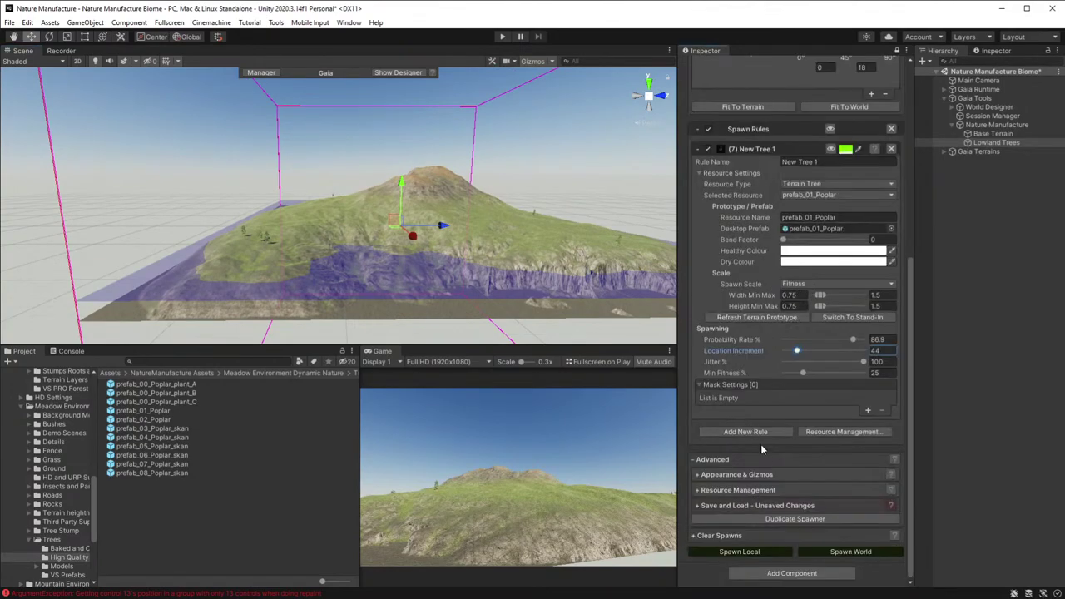
{"action": "left_click", "coordinate": [740, 553]}
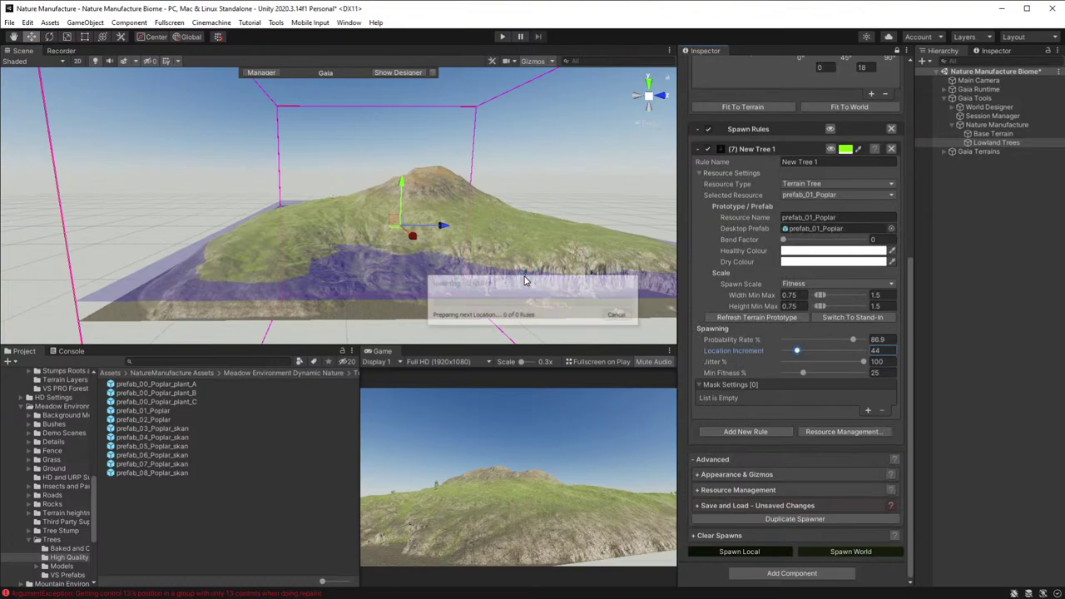
{"action": "left_click_drag", "start_coordinate": [529, 279], "coordinate": [547, 309], "text": "alt"}
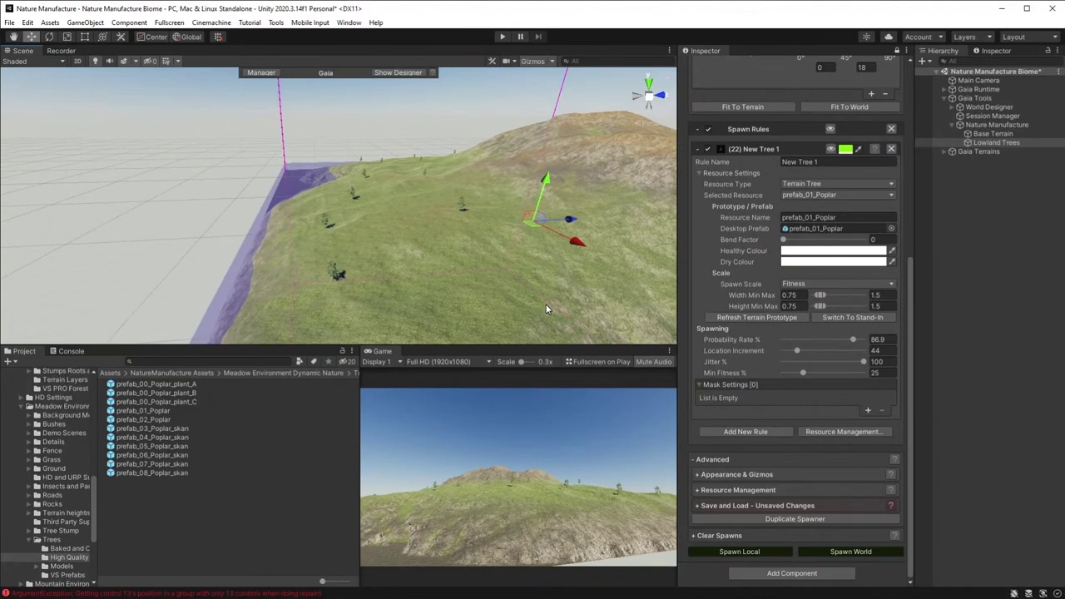
- Add a third Terrain Texture mask that subtracts T_ground_meadow_grass_02_A_SM from the spawn area
{"action": "left_click_drag", "start_coordinate": [449, 234], "coordinate": [442, 242], "text": "alt"}
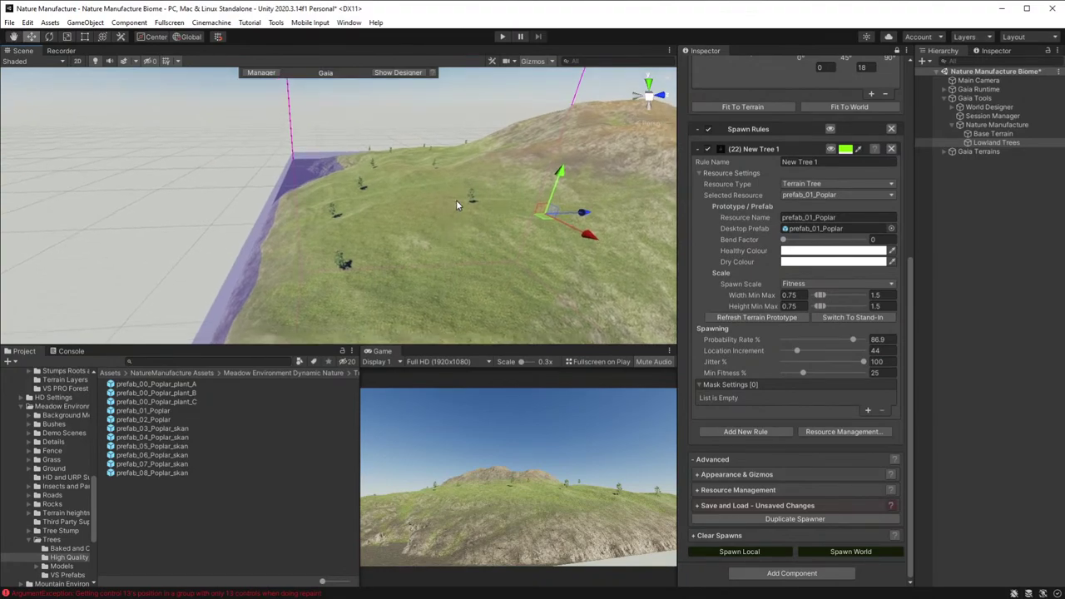
{"action": "scroll", "coordinate": [849, 250], "scroll_direction": "up", "scroll_amount": 5}
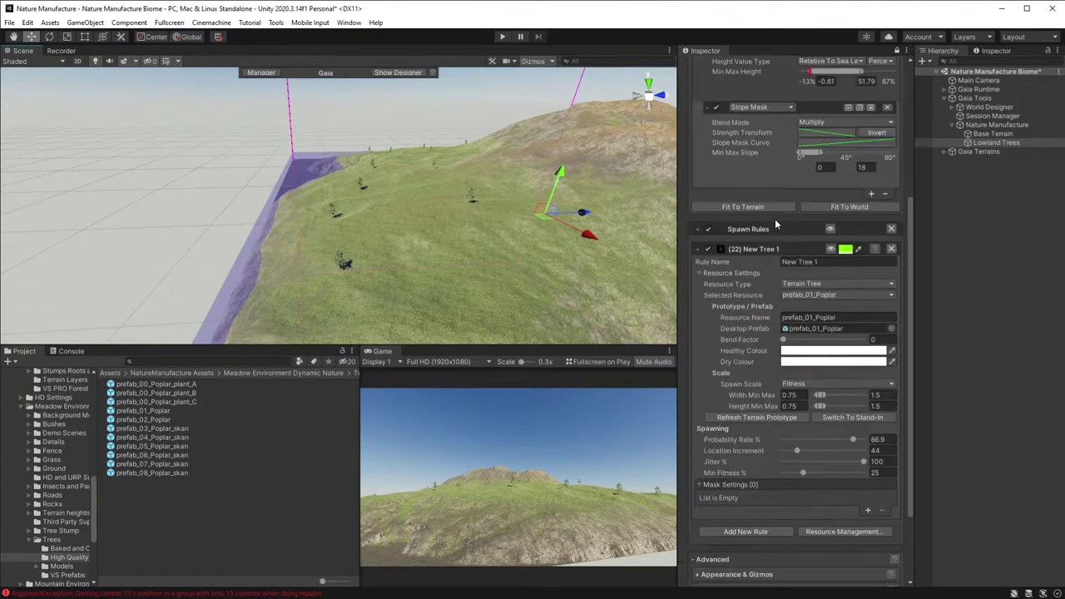
{"action": "left_click", "coordinate": [871, 293]}
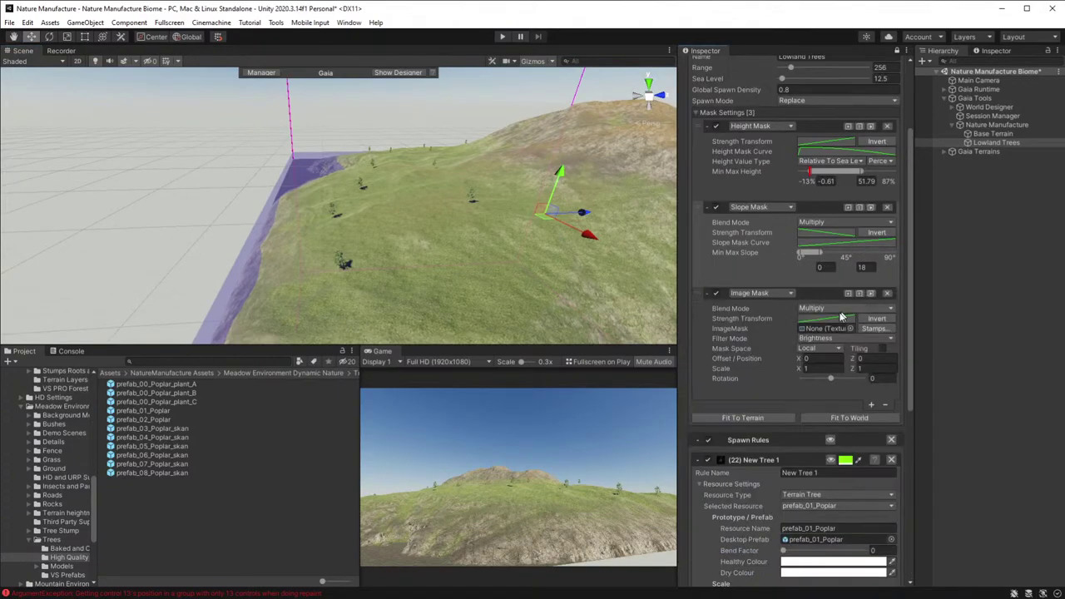
{"action": "left_click", "coordinate": [786, 294]}
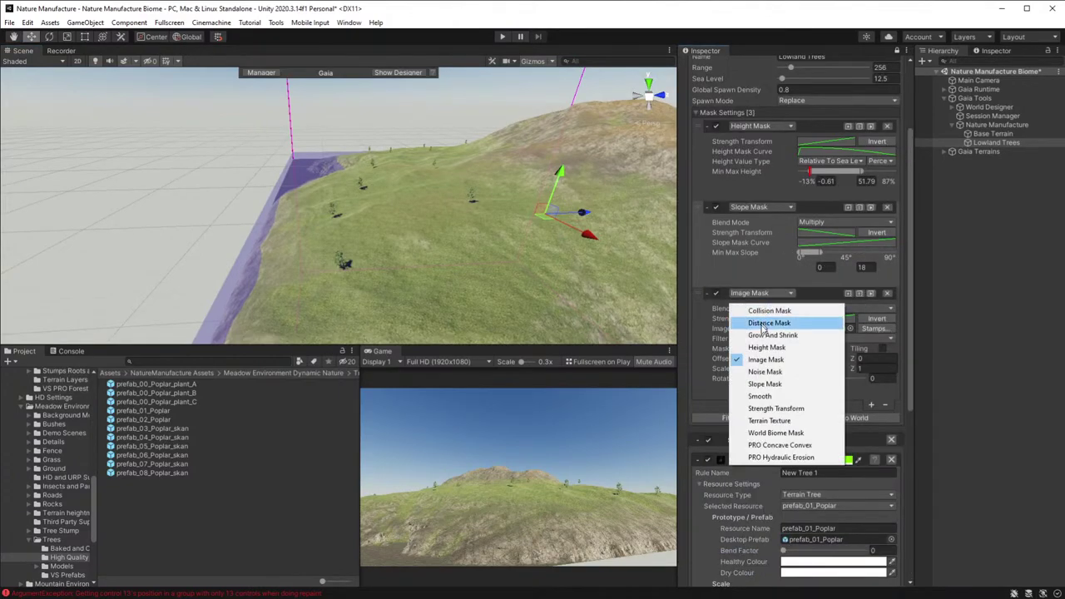
{"action": "left_click", "coordinate": [769, 421]}
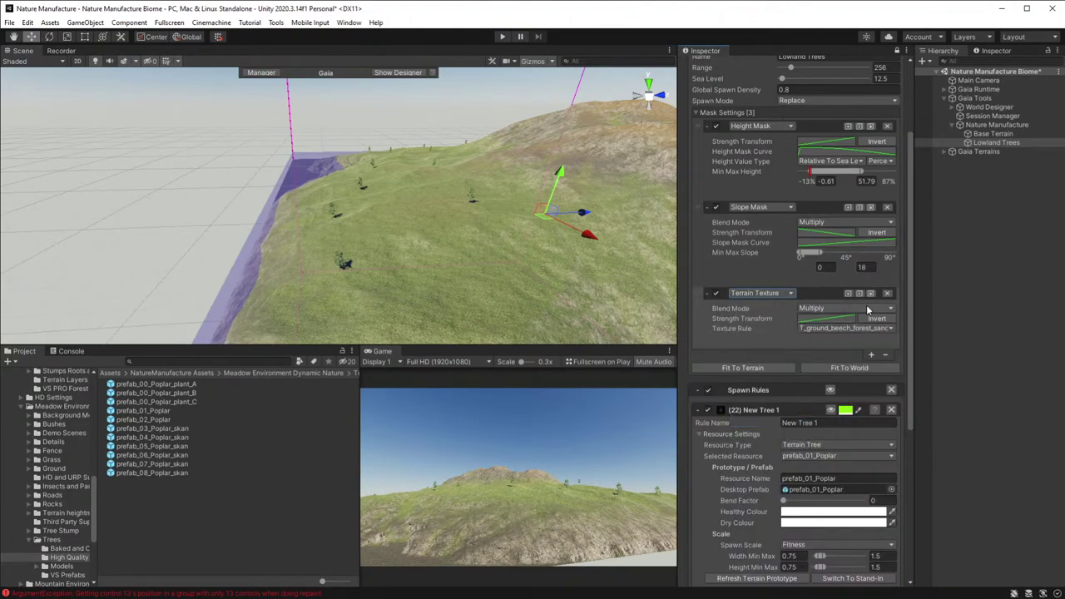
{"action": "left_click", "coordinate": [868, 310]}
{"action": "left_click", "coordinate": [863, 371]}
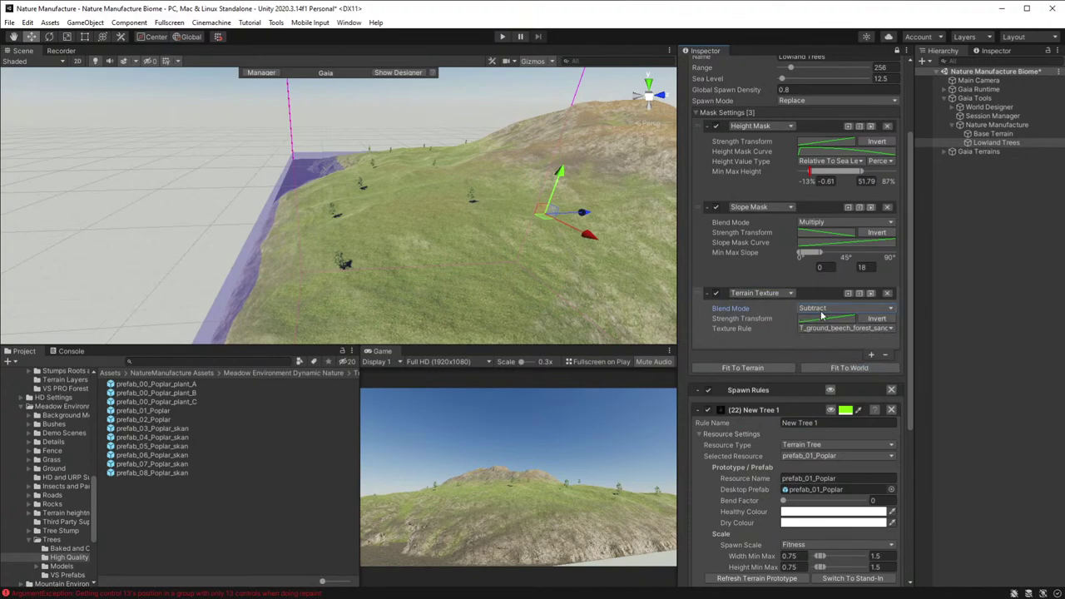
{"action": "left_click", "coordinate": [847, 329]}
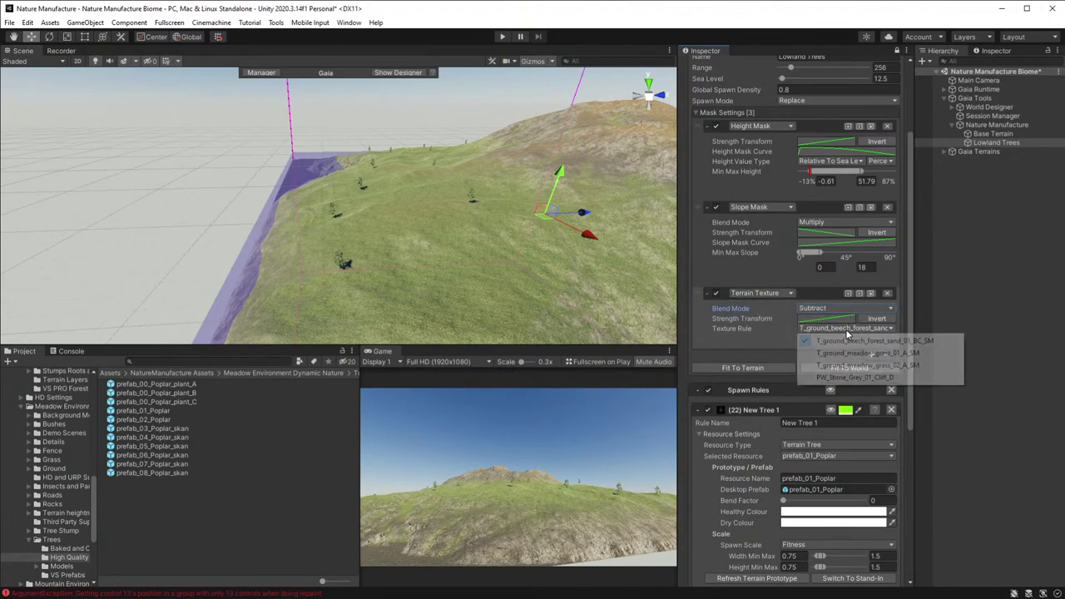
{"action": "left_click", "coordinate": [863, 367]}
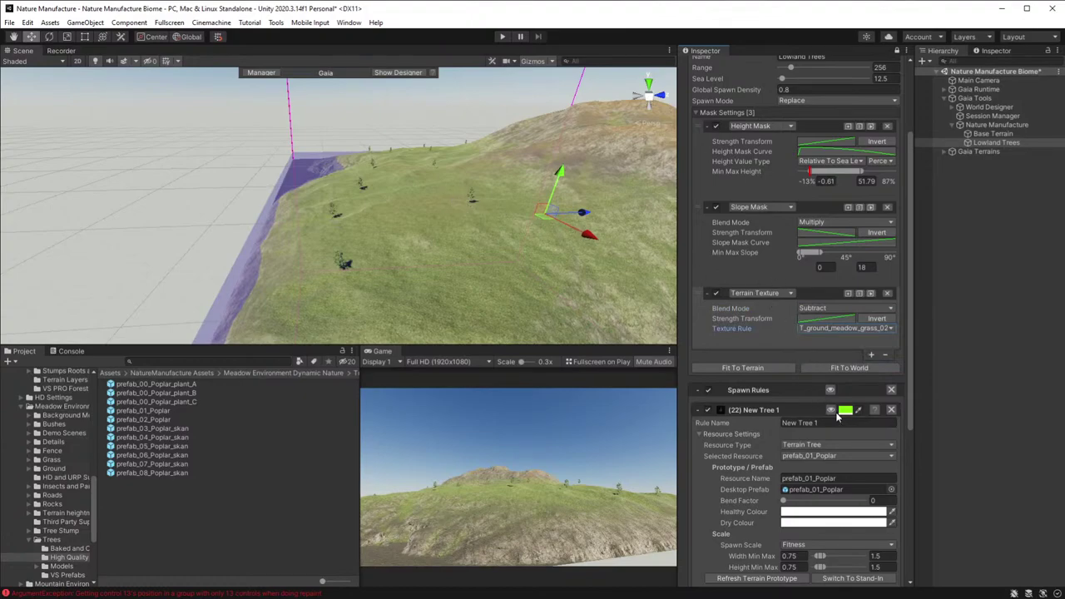
- Preview New Tree 1's placement and toggle the Terrain Texture mask to compare coverage
{"action": "left_click", "coordinate": [831, 411]}
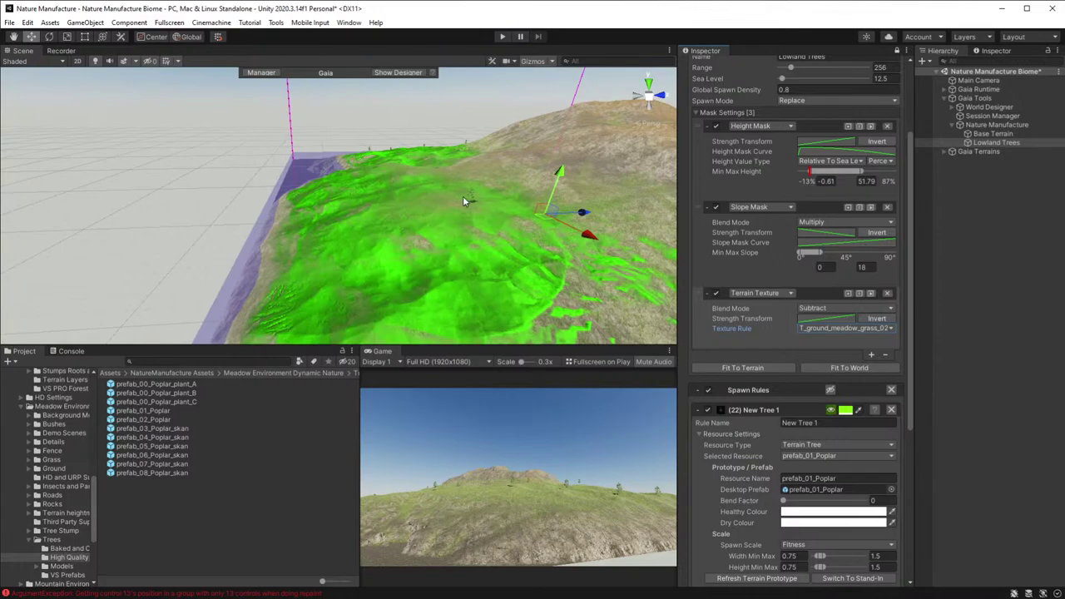
{"action": "left_click", "coordinate": [715, 294]}
{"action": "scroll", "coordinate": [733, 442], "scroll_direction": "down", "scroll_amount": 5}
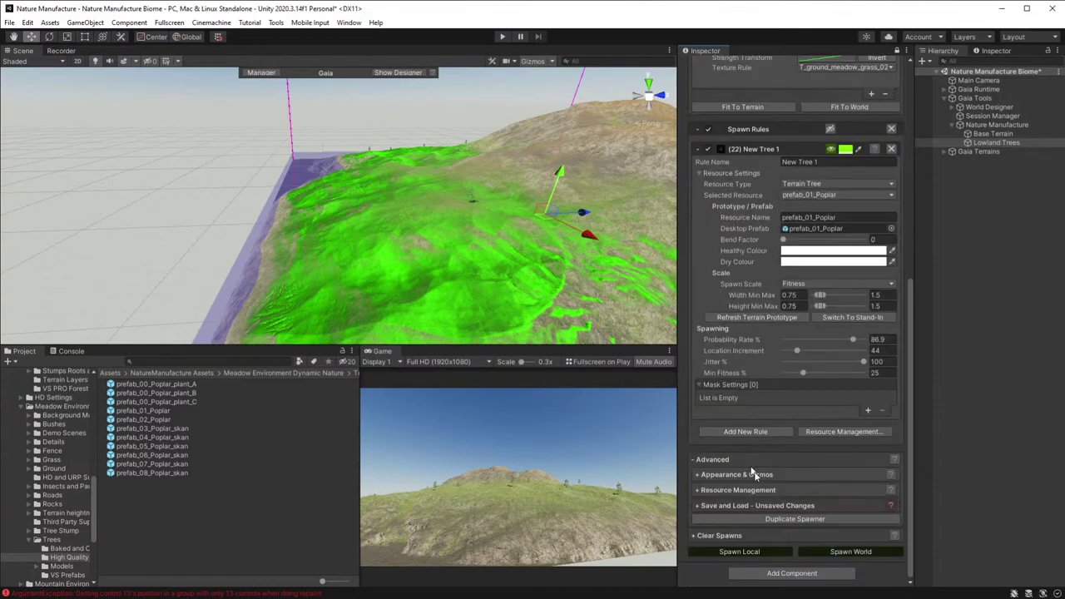
- Spawn the 16 prefab_01_Poplar trees locally and fly around to inspect them
{"action": "left_click", "coordinate": [741, 551]}
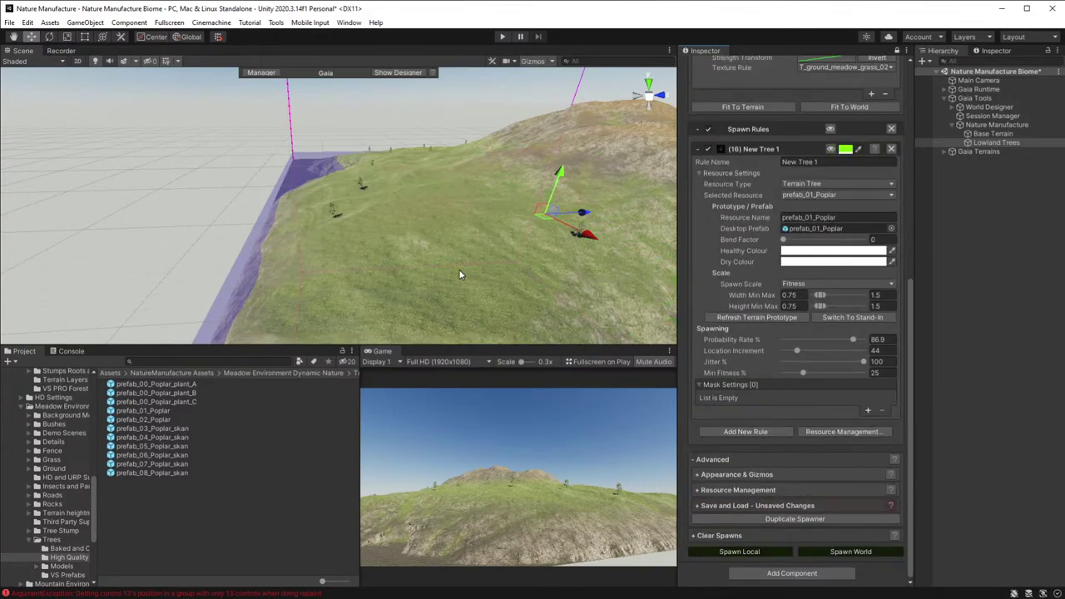
{"action": "right_click_drag", "start_coordinate": [462, 275], "coordinate": [549, 248]}
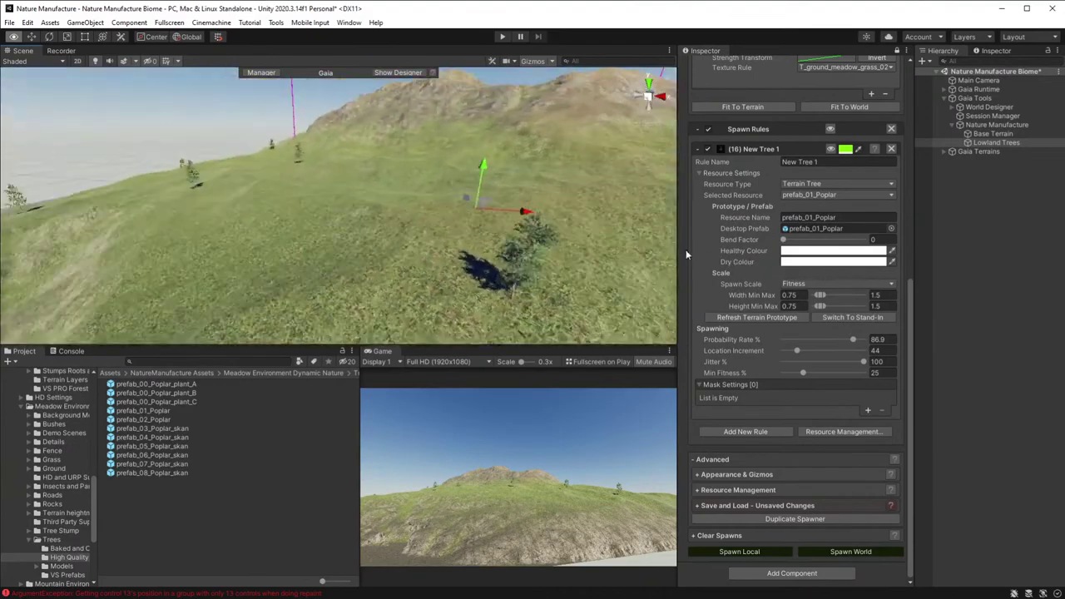
{"action": "right_click_drag", "start_coordinate": [686, 249], "coordinate": [580, 253]}
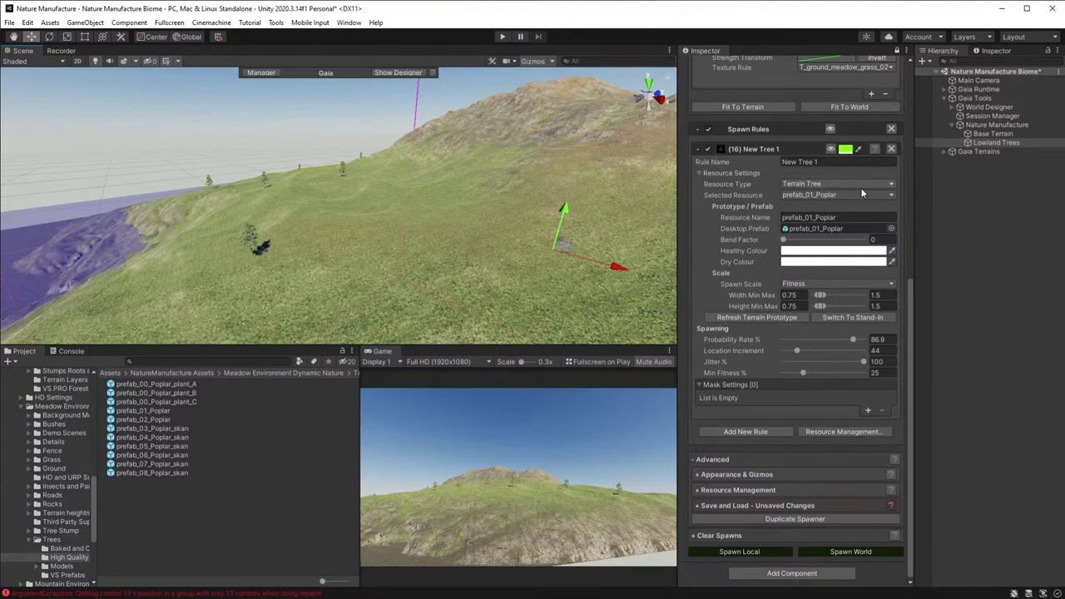
- Add a second tree rule using prefab_02_Poplar at Location Increment 55, then view the hillside poplars
{"action": "left_click", "coordinate": [698, 150]}
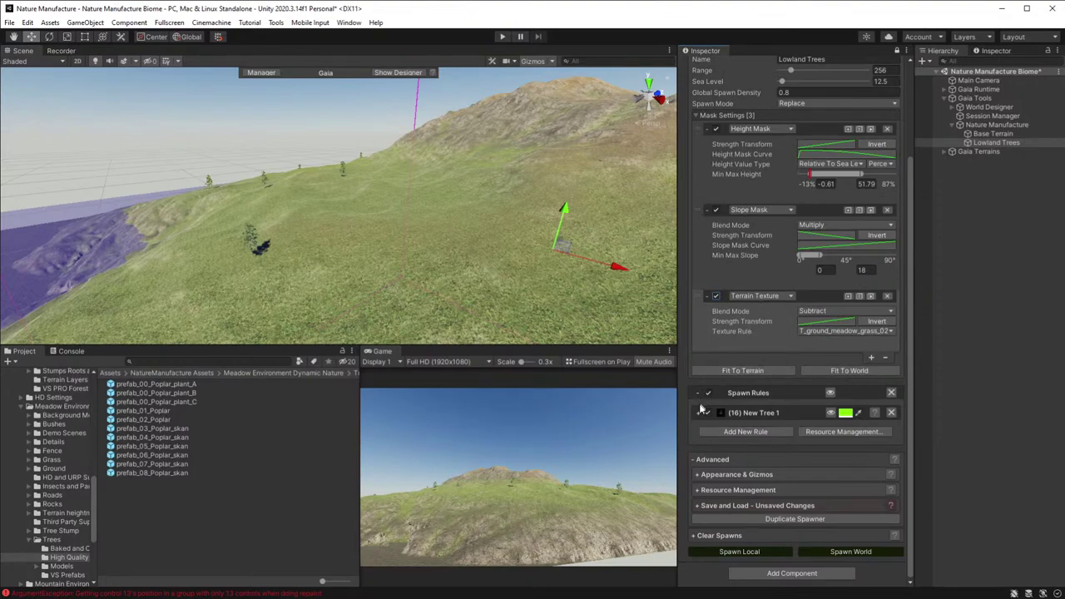
{"action": "left_click", "coordinate": [746, 432]}
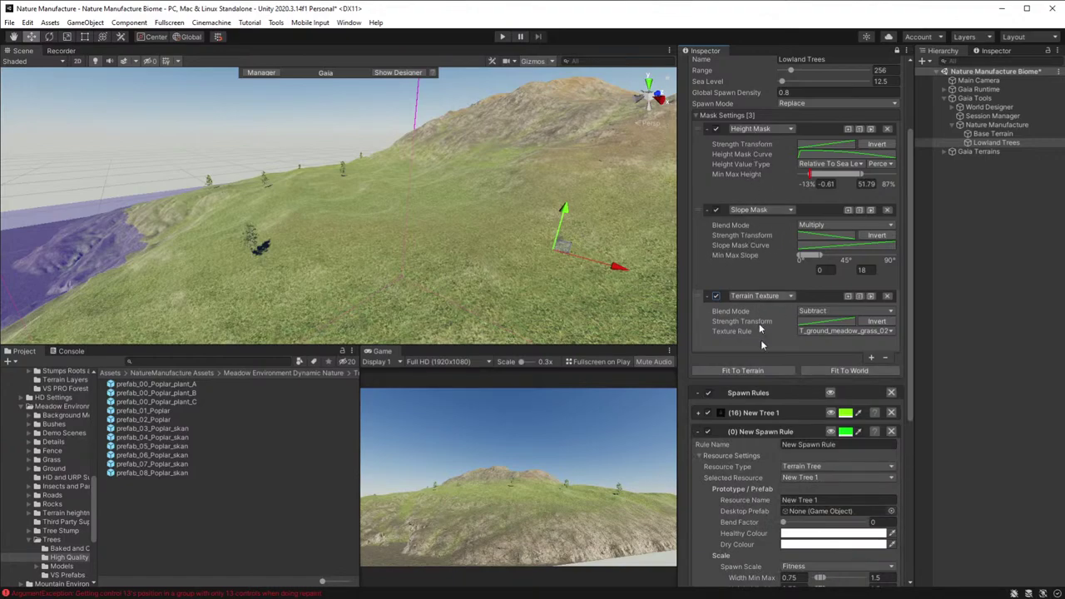
{"action": "scroll", "coordinate": [753, 423], "scroll_direction": "down", "scroll_amount": 4}
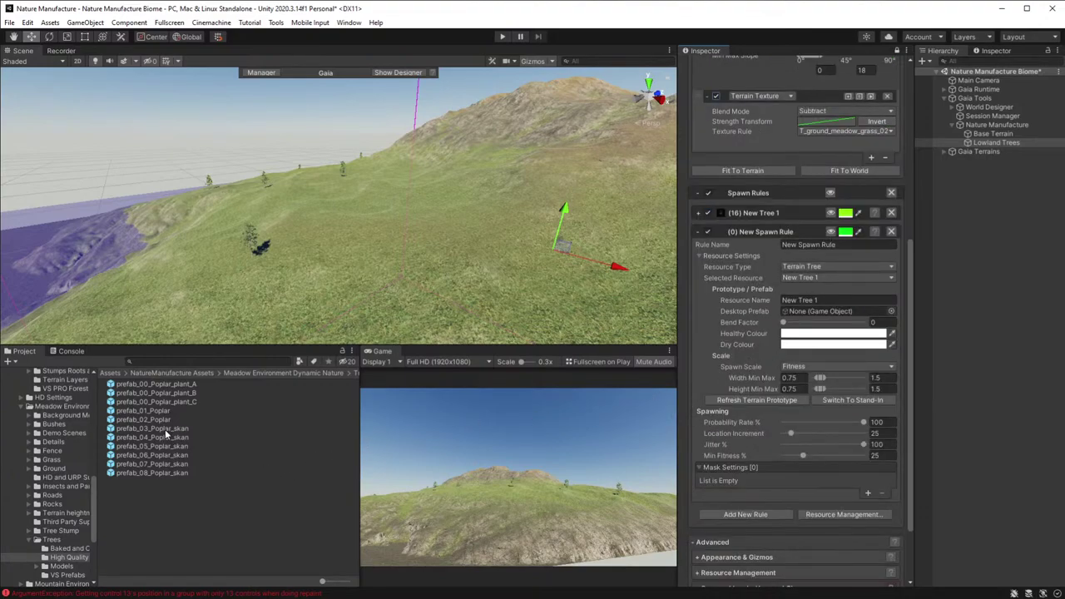
{"action": "left_click_drag", "start_coordinate": [166, 430], "coordinate": [822, 312]}
{"action": "scroll", "coordinate": [743, 423], "scroll_direction": "down", "scroll_amount": 3}
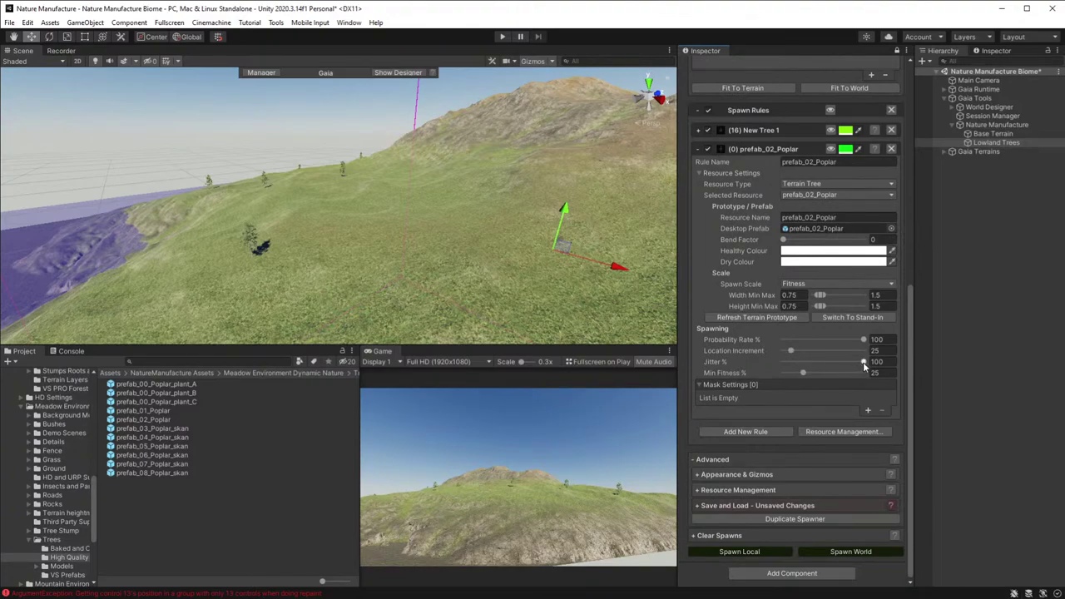
{"action": "left_click_drag", "start_coordinate": [791, 352], "coordinate": [800, 350]}
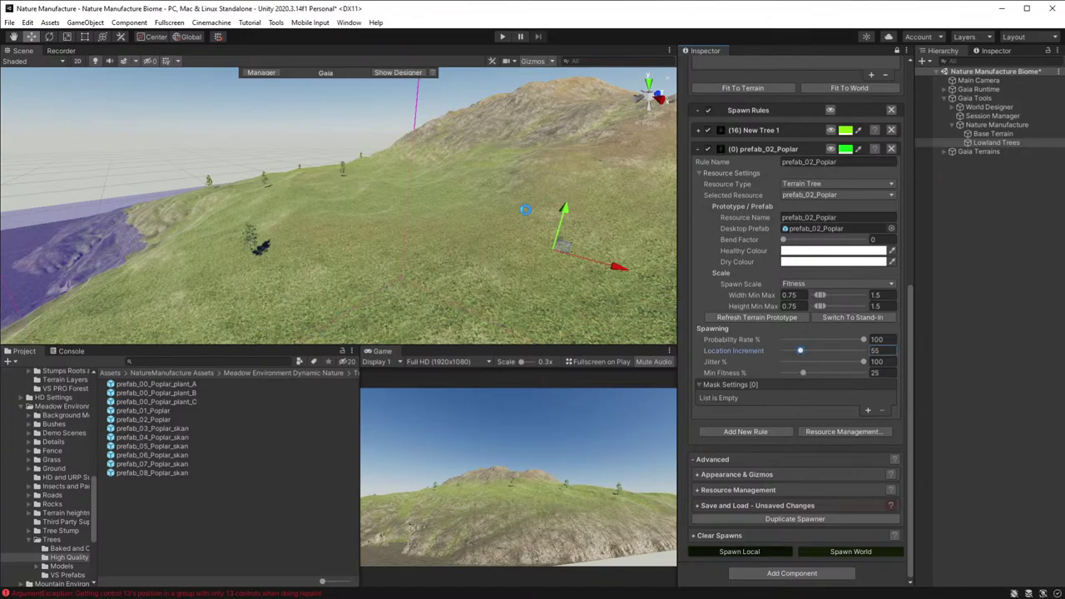
{"action": "right_click_drag", "start_coordinate": [502, 225], "coordinate": [714, 220]}
{"action": "right_click_drag", "start_coordinate": [832, 225], "coordinate": [533, 223]}
{"action": "right_click_drag", "start_coordinate": [840, 191], "coordinate": [436, 460]}
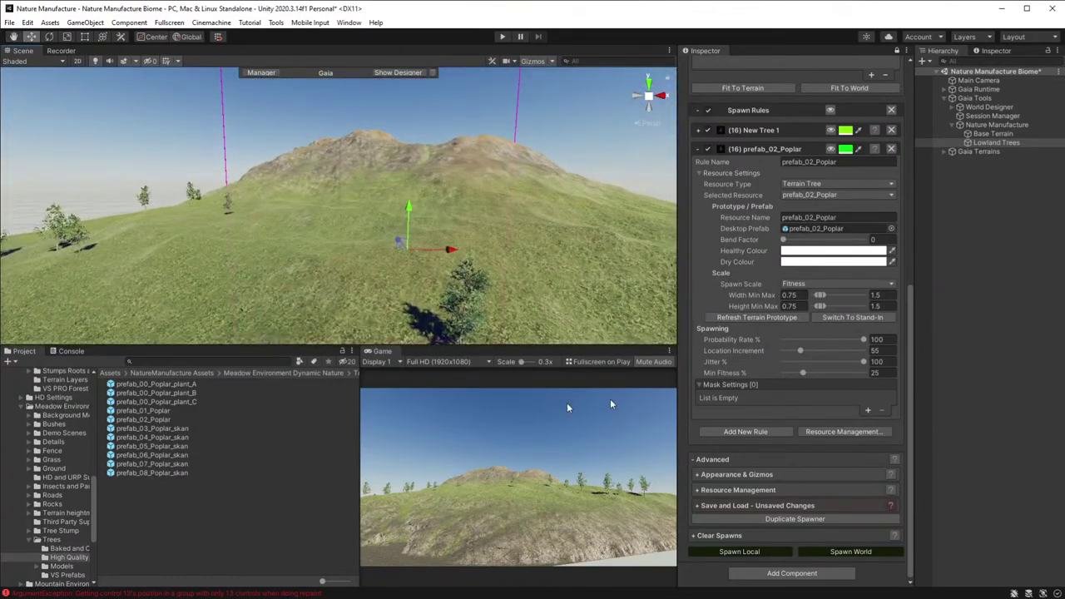
- Add a tree rule for prefab_03_Poplar_skan with Location Increment 58
{"action": "left_click", "coordinate": [698, 151]}
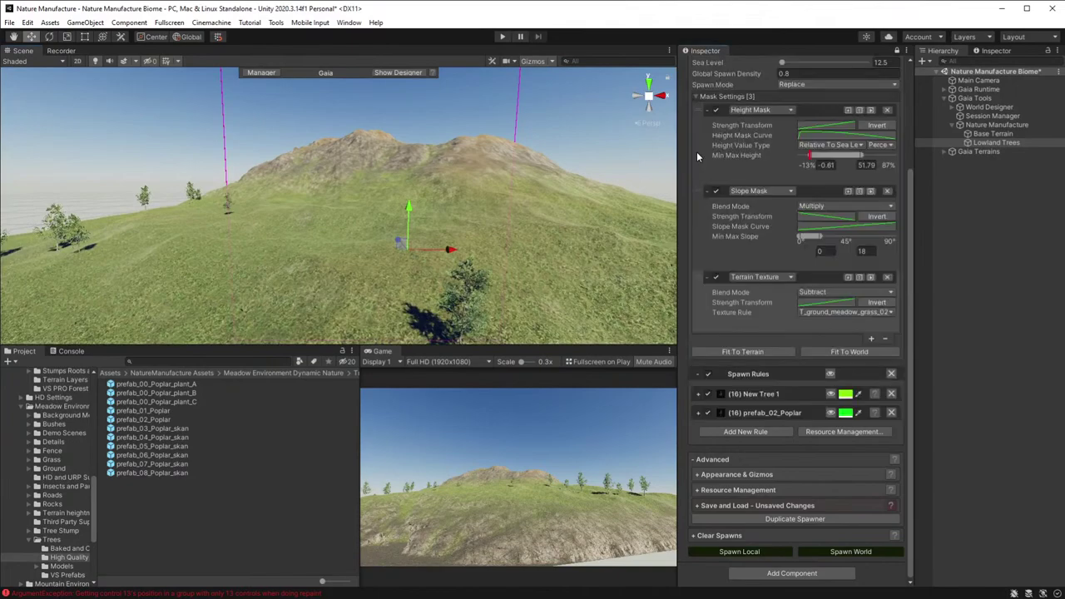
{"action": "left_click", "coordinate": [745, 432]}
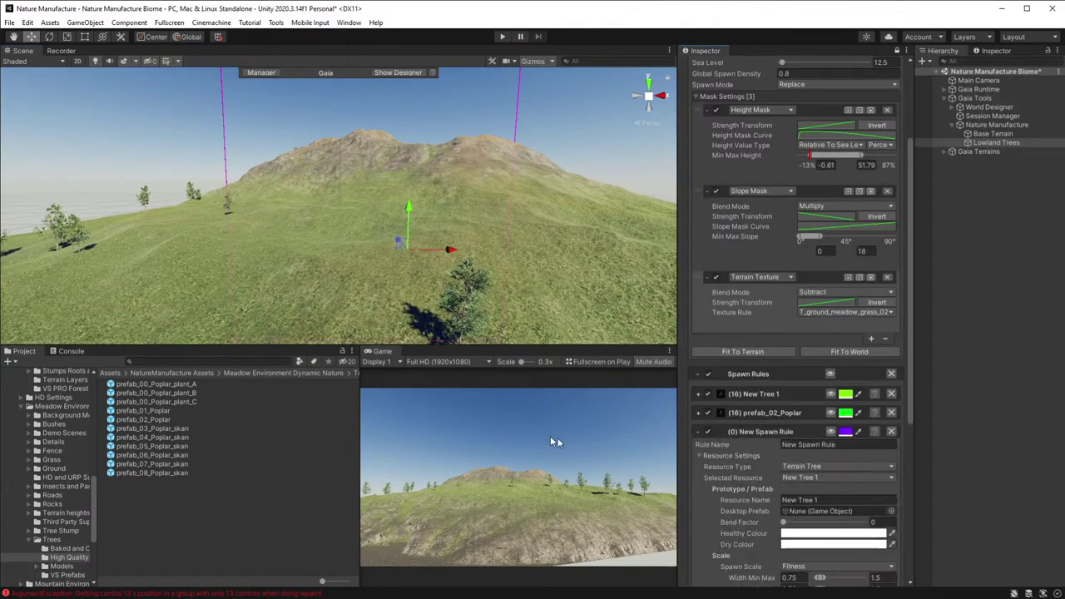
{"action": "scroll", "coordinate": [751, 478], "scroll_direction": "down", "scroll_amount": 3}
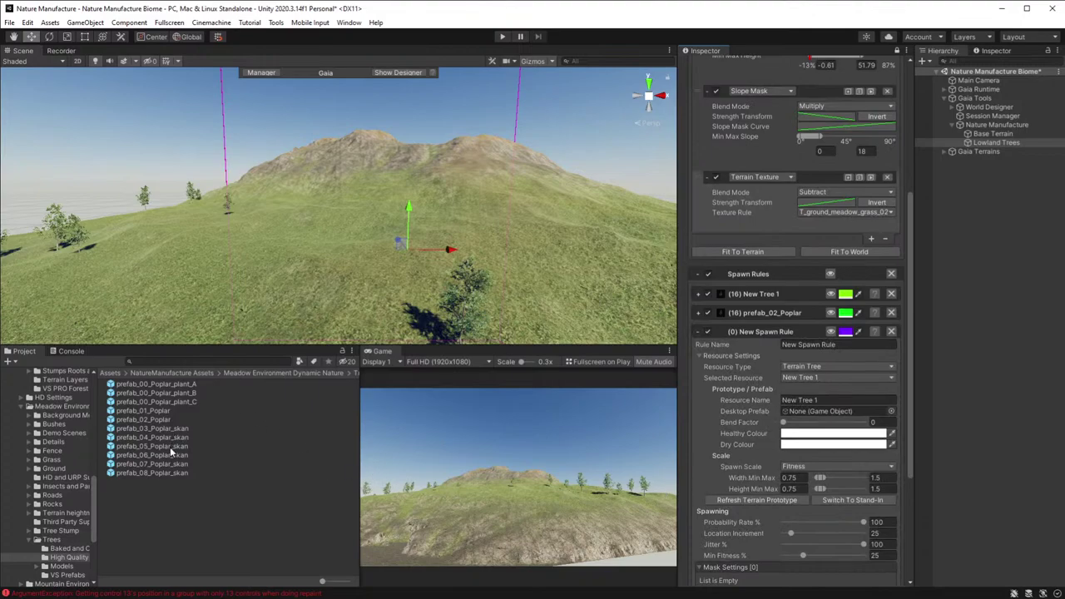
{"action": "left_click_drag", "start_coordinate": [164, 432], "coordinate": [859, 411]}
{"action": "scroll", "coordinate": [765, 491], "scroll_direction": "down", "scroll_amount": 3}
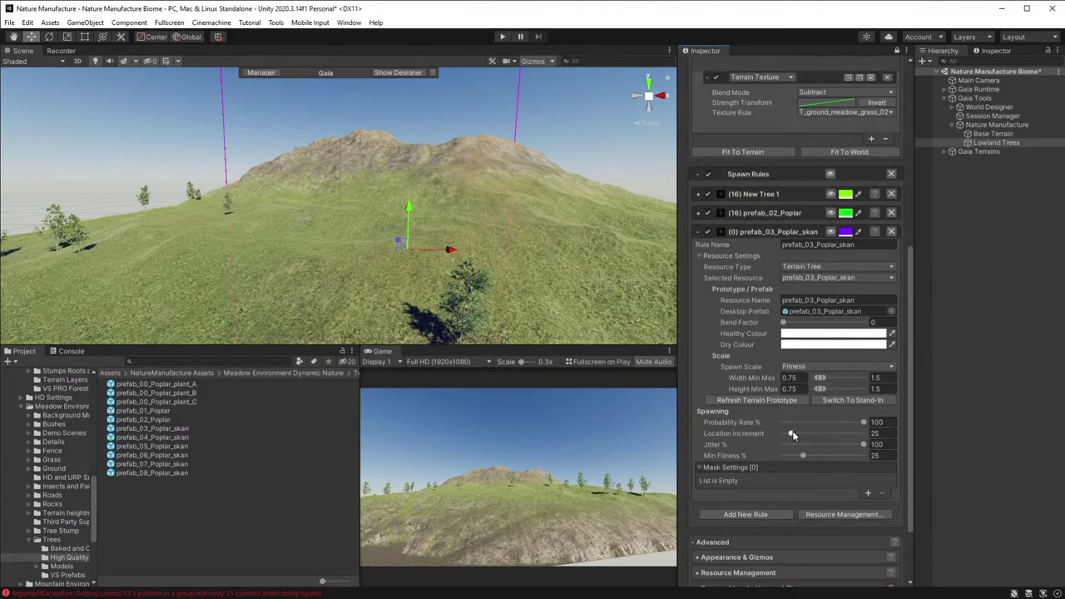
{"action": "left_click_drag", "start_coordinate": [794, 433], "coordinate": [804, 432]}
{"action": "left_click", "coordinate": [980, 52]}
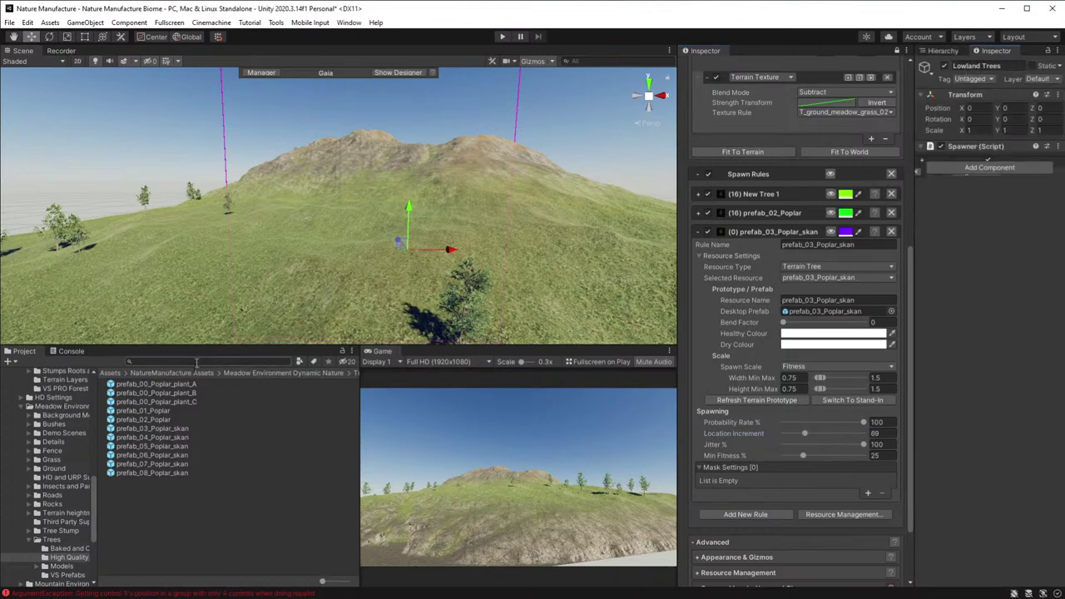
{"action": "left_click", "coordinate": [152, 428]}
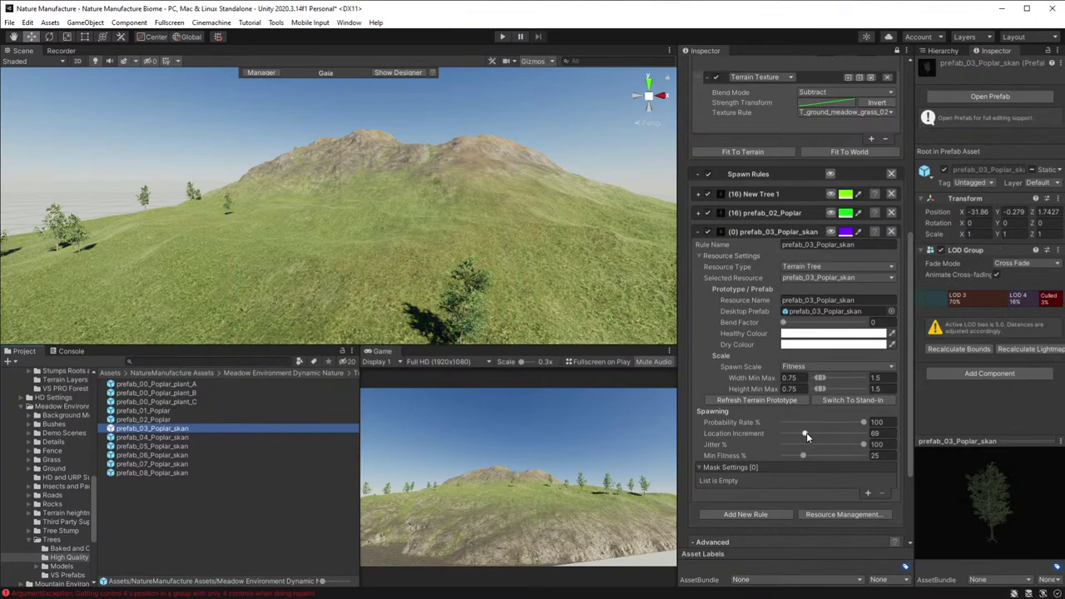
{"action": "left_click_drag", "start_coordinate": [806, 432], "coordinate": [804, 431]}
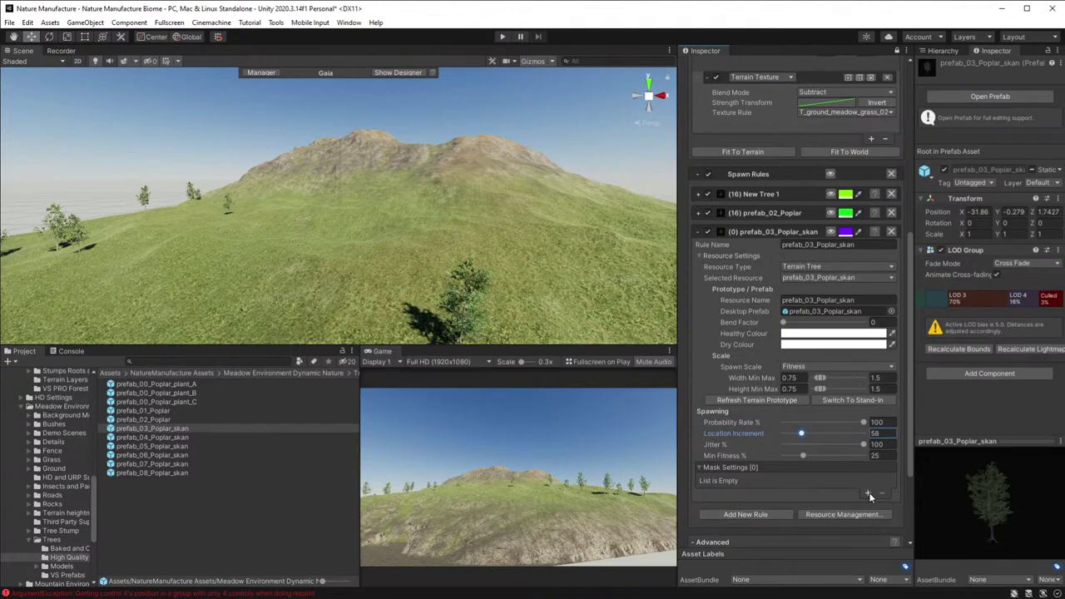
- Add a tree rule for prefab_04_Poplar_skan with Location Increment 97
{"action": "left_click", "coordinate": [753, 514]}
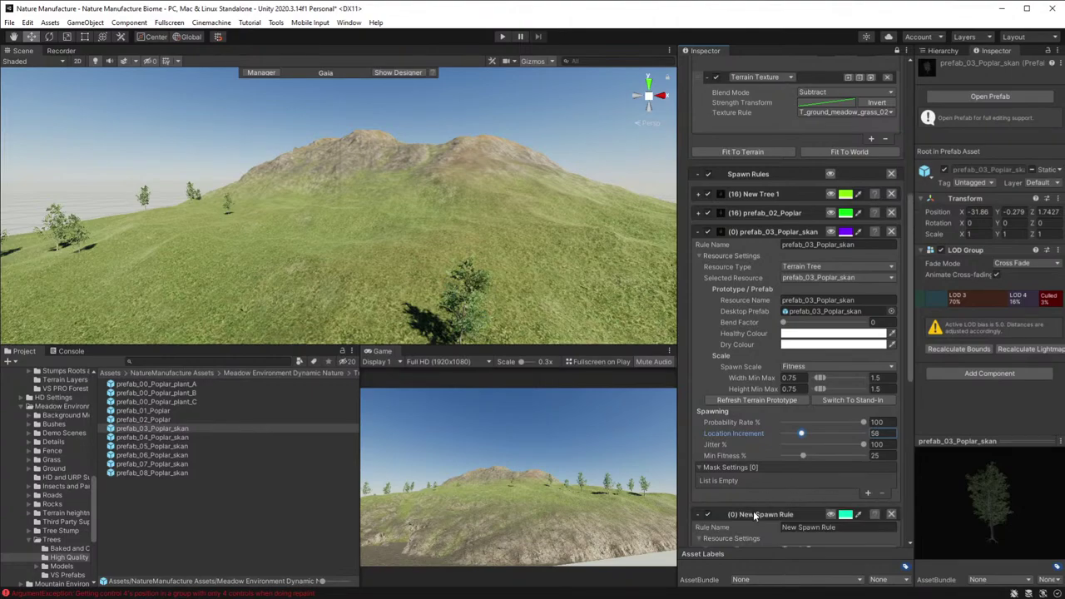
{"action": "scroll", "coordinate": [785, 442], "scroll_direction": "down", "scroll_amount": 5}
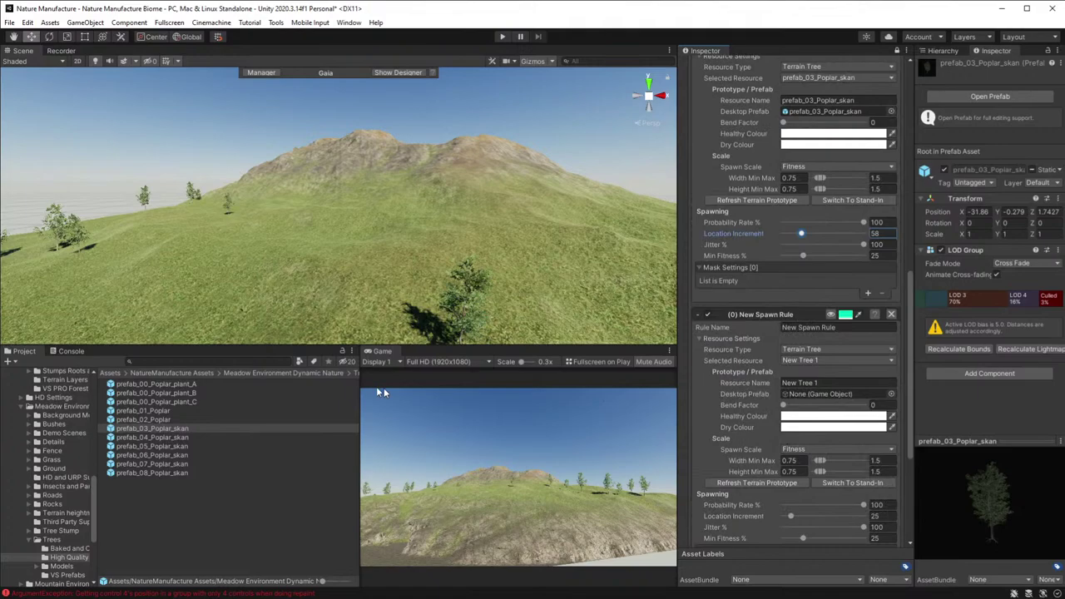
{"action": "left_click_drag", "start_coordinate": [152, 432], "coordinate": [822, 393]}
{"action": "left_click", "coordinate": [165, 438]}
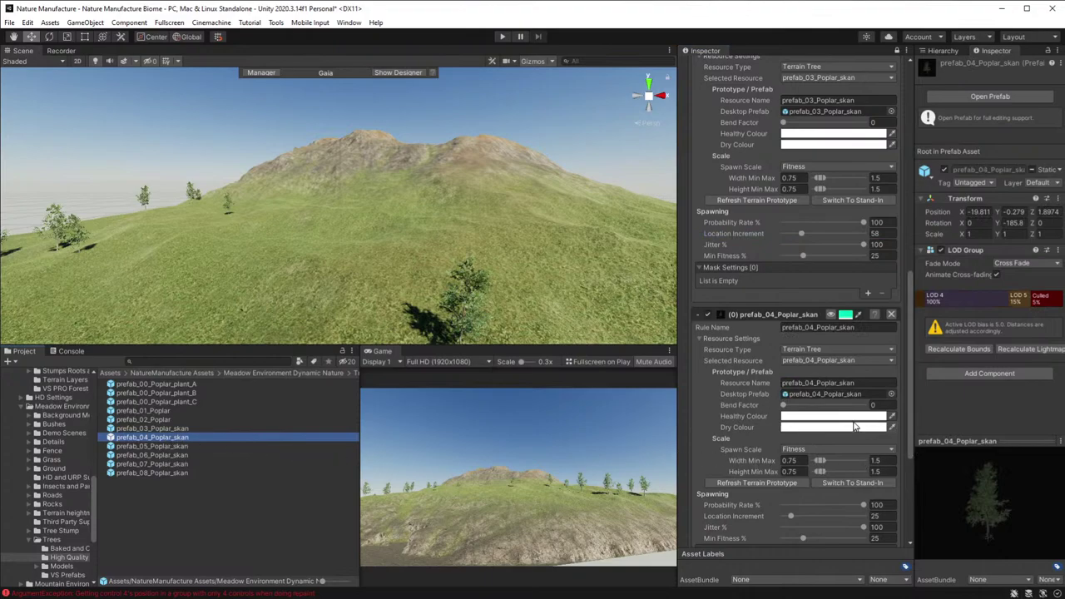
{"action": "left_click_drag", "start_coordinate": [790, 518], "coordinate": [814, 520]}
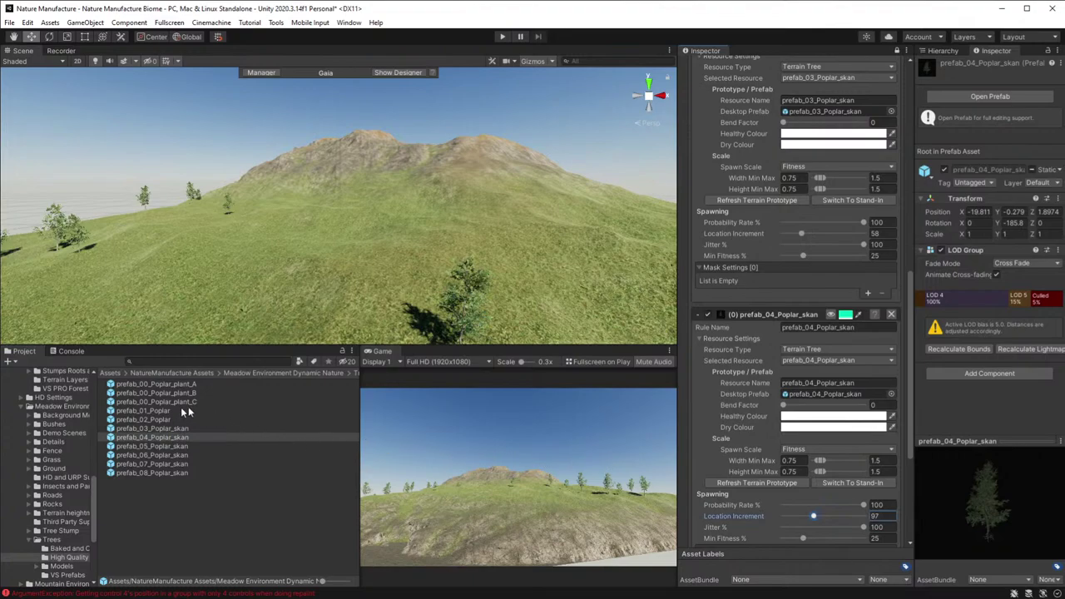
{"action": "left_click", "coordinate": [167, 447]}
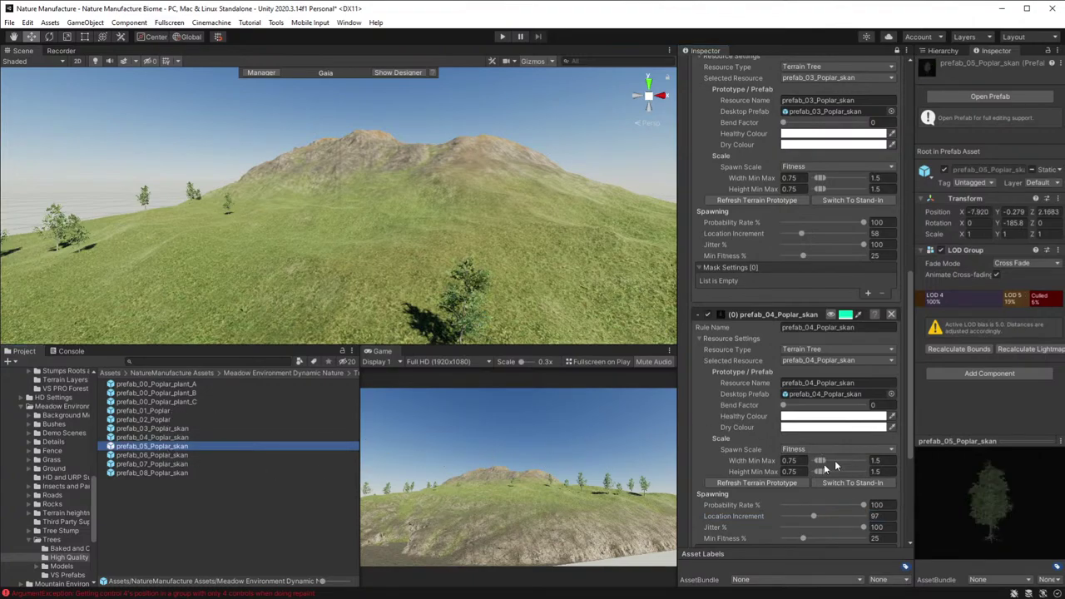
{"action": "scroll", "coordinate": [834, 460], "scroll_direction": "down", "scroll_amount": 5}
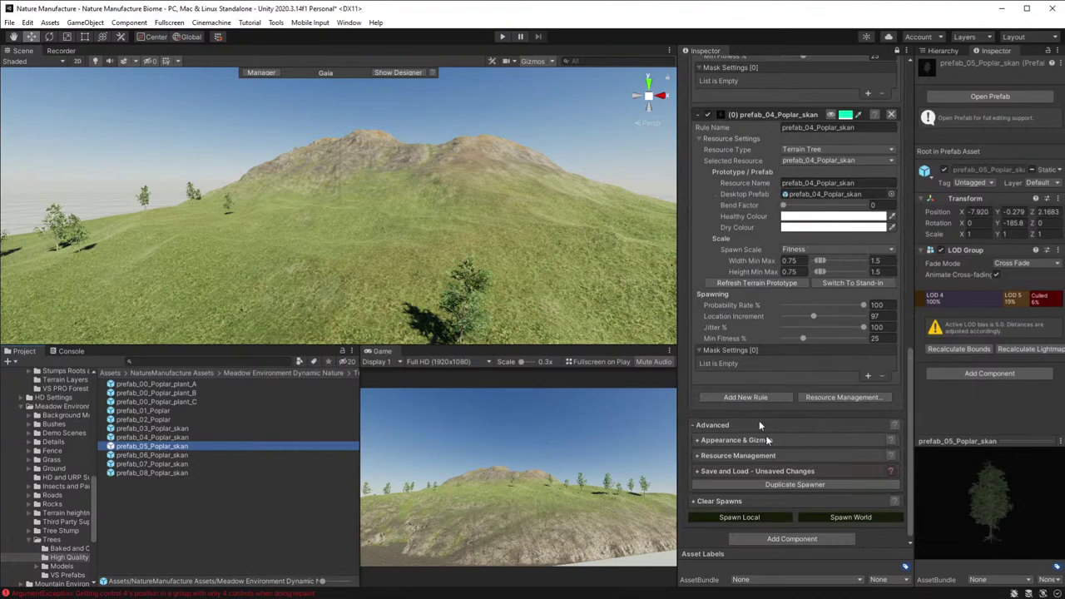
- Add a tree rule for prefab_05_Poplar_skan at Location Increment 25 and 100% probability
{"action": "left_click", "coordinate": [744, 397]}
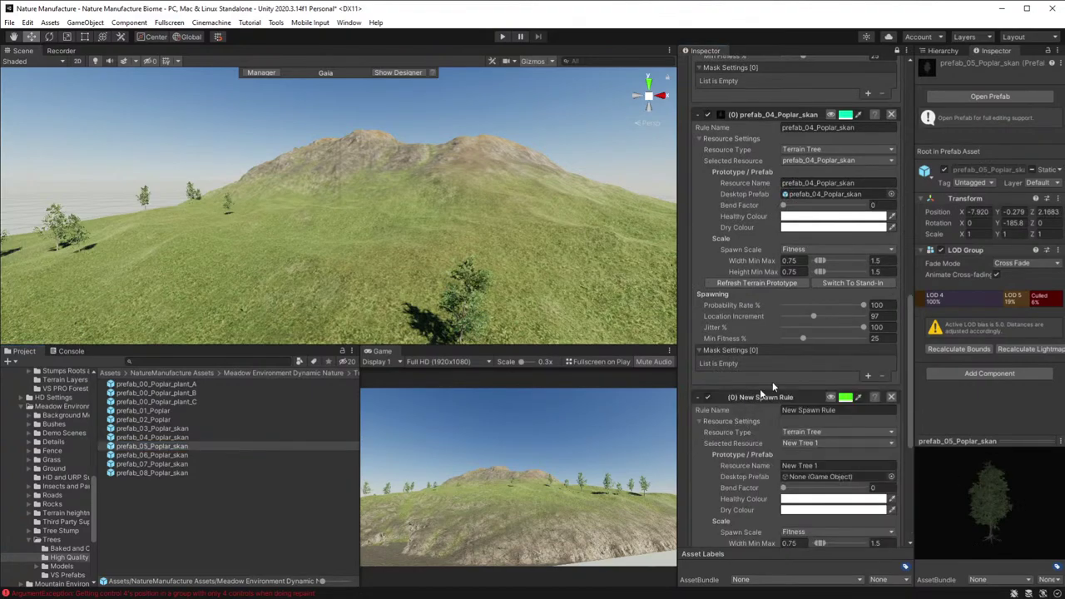
{"action": "scroll", "coordinate": [776, 404], "scroll_direction": "down", "scroll_amount": 5}
{"action": "left_click_drag", "start_coordinate": [176, 447], "coordinate": [809, 276]}
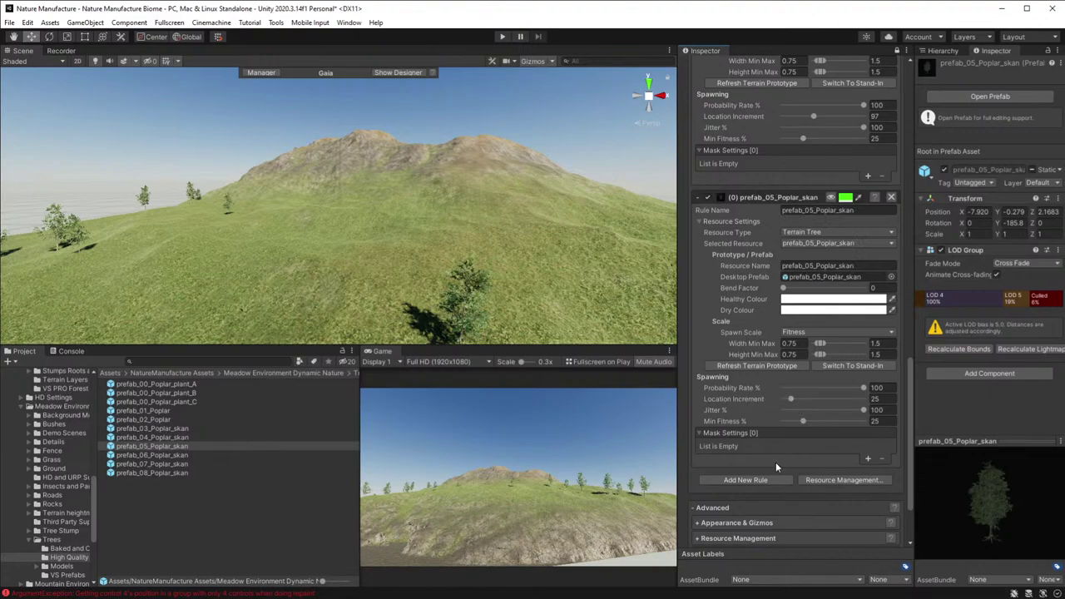
{"action": "scroll", "coordinate": [776, 462], "scroll_direction": "down", "scroll_amount": 3}
- Spawn 72 prefab_05 poplars locally and inspect the new hillside grove up close
{"action": "left_click", "coordinate": [743, 512]}
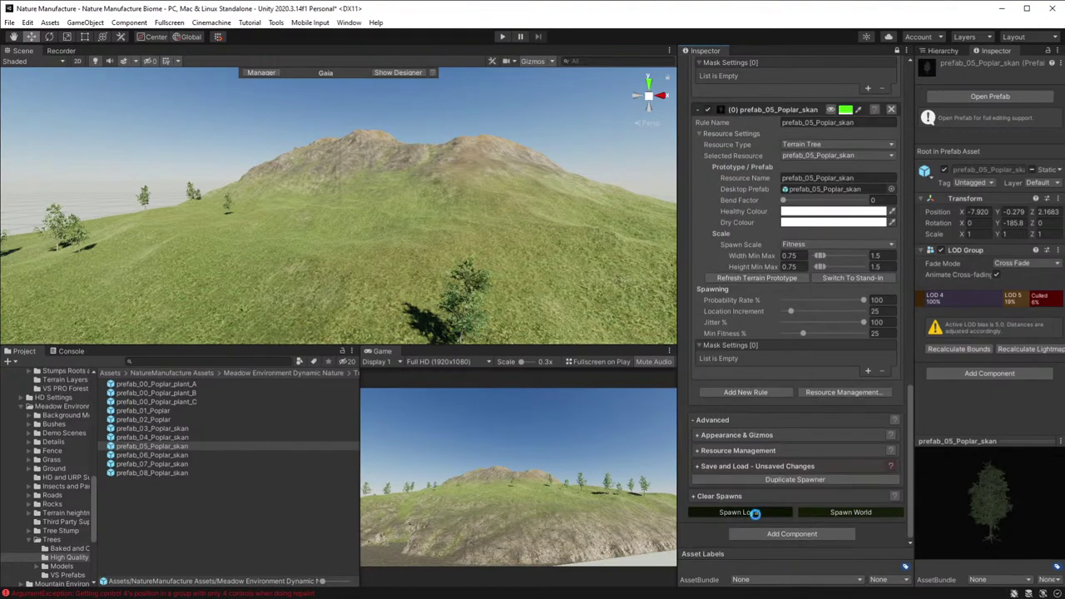
{"action": "right_click_drag", "start_coordinate": [432, 242], "coordinate": [264, 193]}
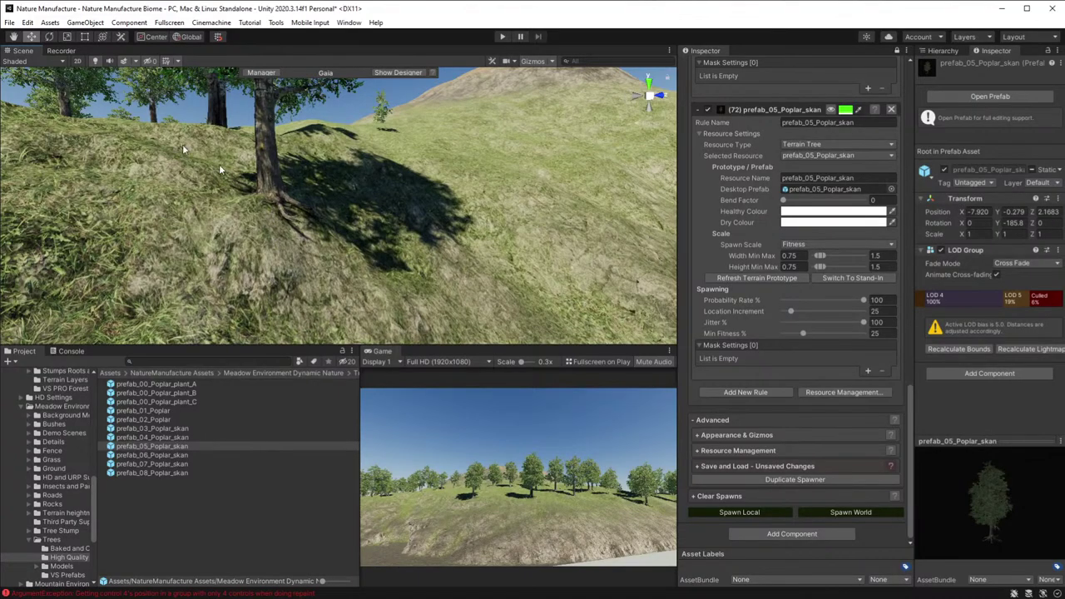
{"action": "right_click_drag", "start_coordinate": [181, 164], "coordinate": [353, 177]}
{"action": "right_click_drag", "start_coordinate": [767, 170], "coordinate": [352, 221]}
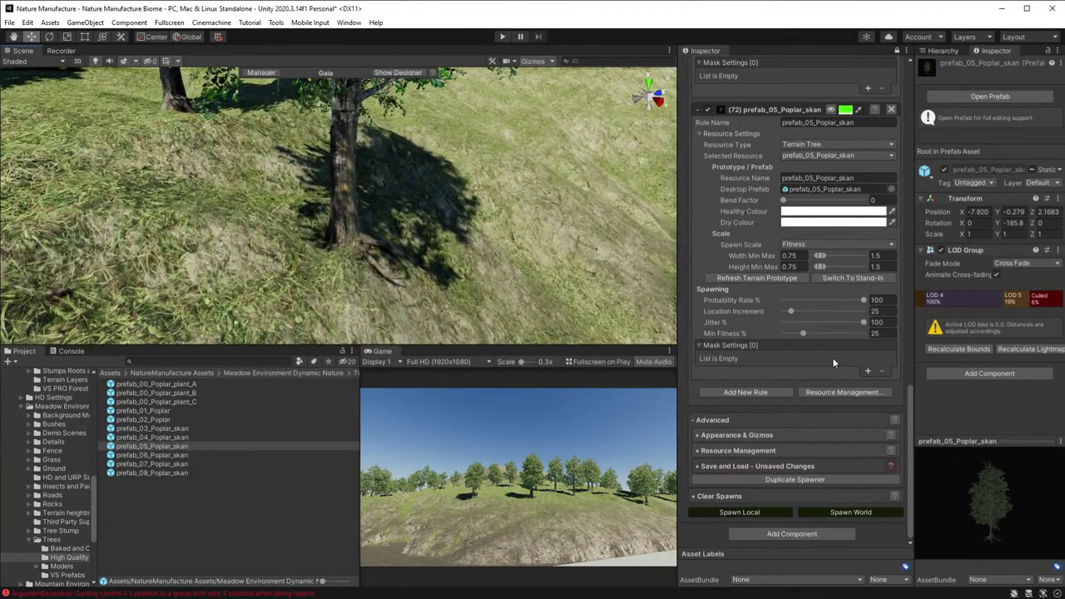
- Add an Image Mask to the prefab_05 rule and set its preview colour to red
{"action": "left_click", "coordinate": [869, 372]}
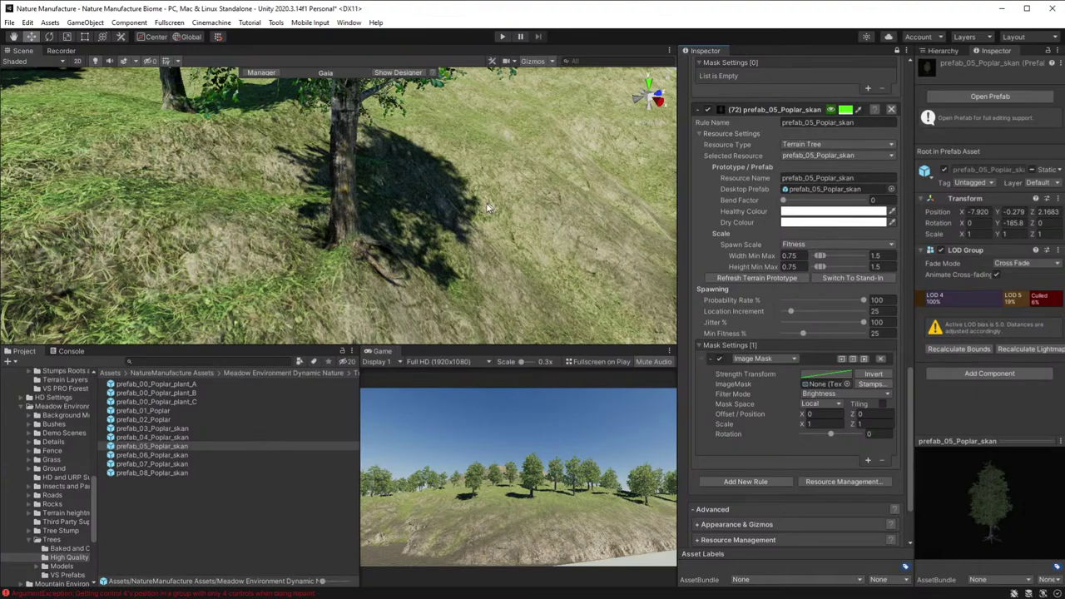
{"action": "right_click_drag", "start_coordinate": [464, 216], "coordinate": [404, 221]}
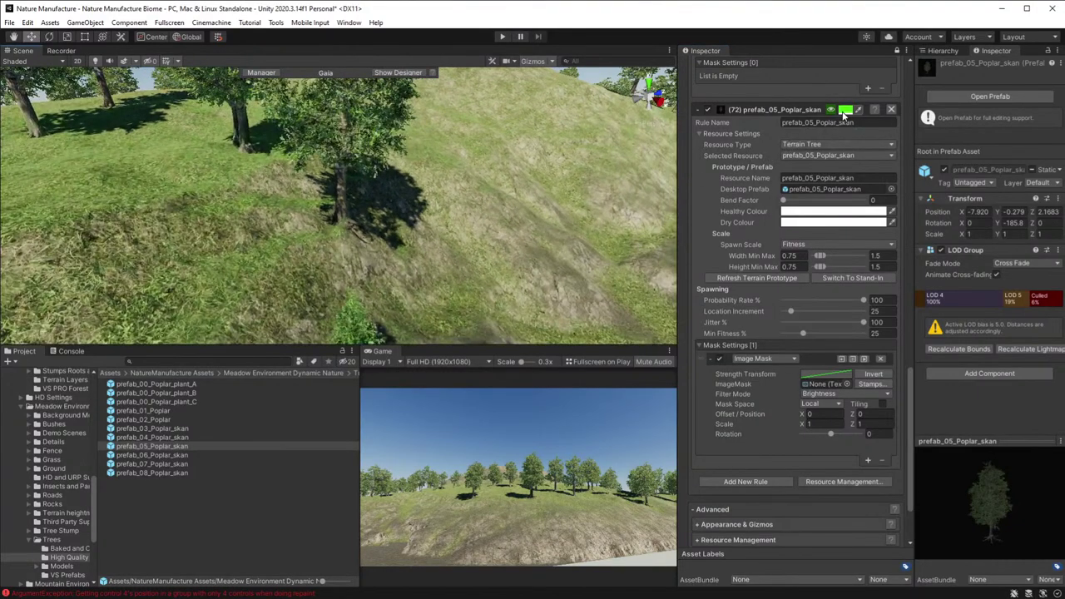
{"action": "left_click", "coordinate": [844, 109]}
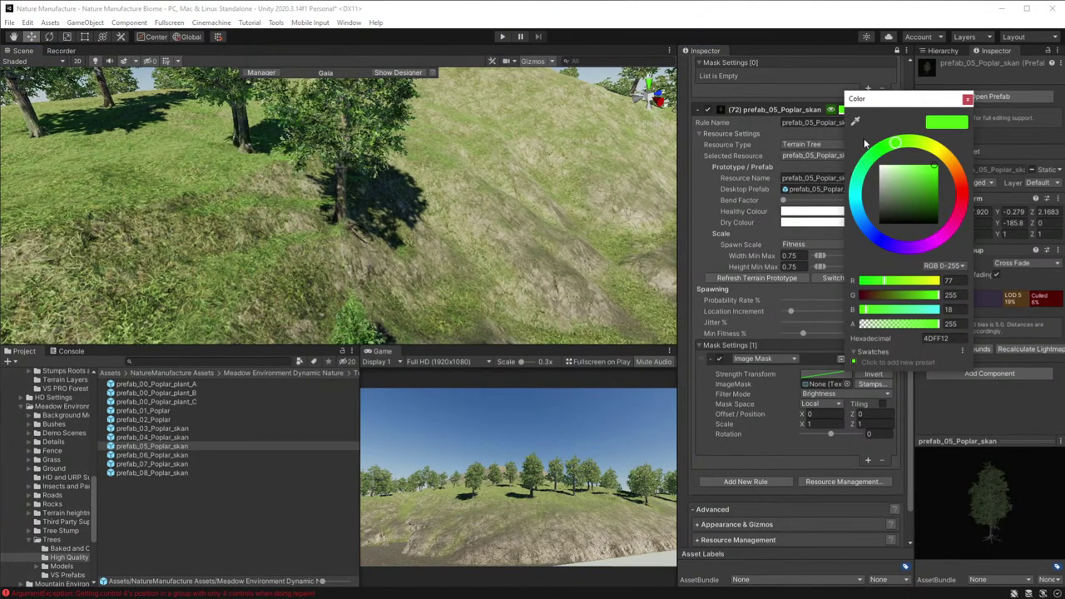
{"action": "left_click", "coordinate": [961, 204]}
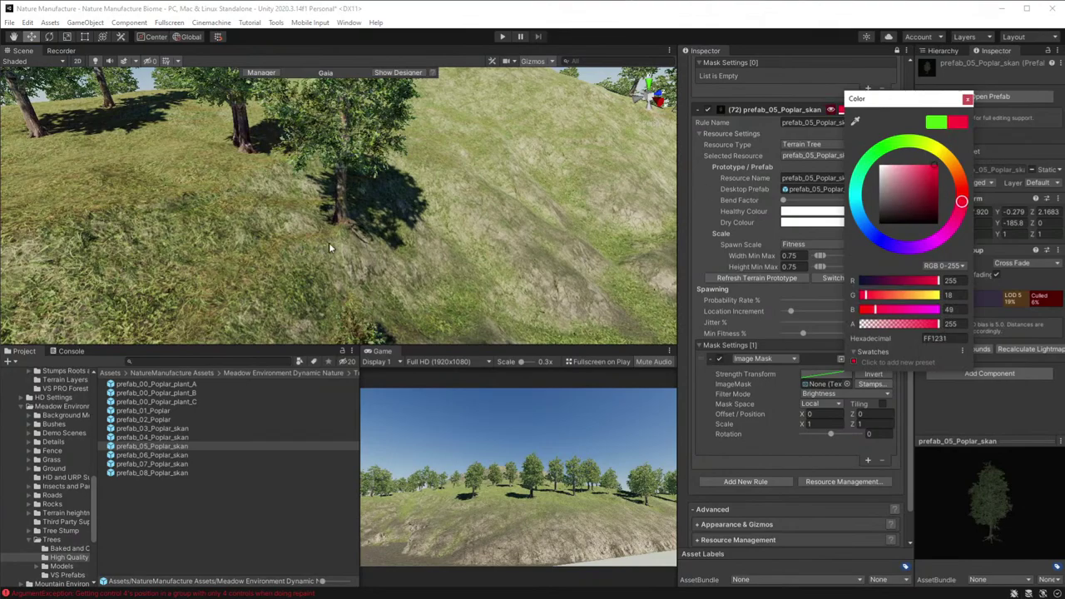
{"action": "right_click_drag", "start_coordinate": [329, 242], "coordinate": [353, 243]}
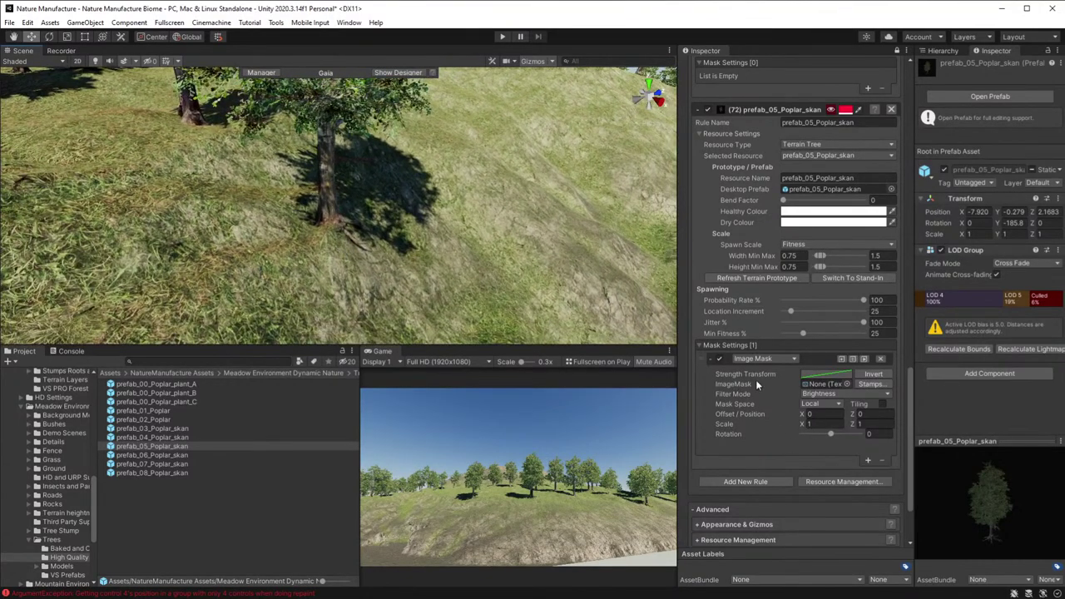
- Disable the rule's Image Mask so the red preview spreads over the hillside
{"action": "left_click", "coordinate": [718, 360]}
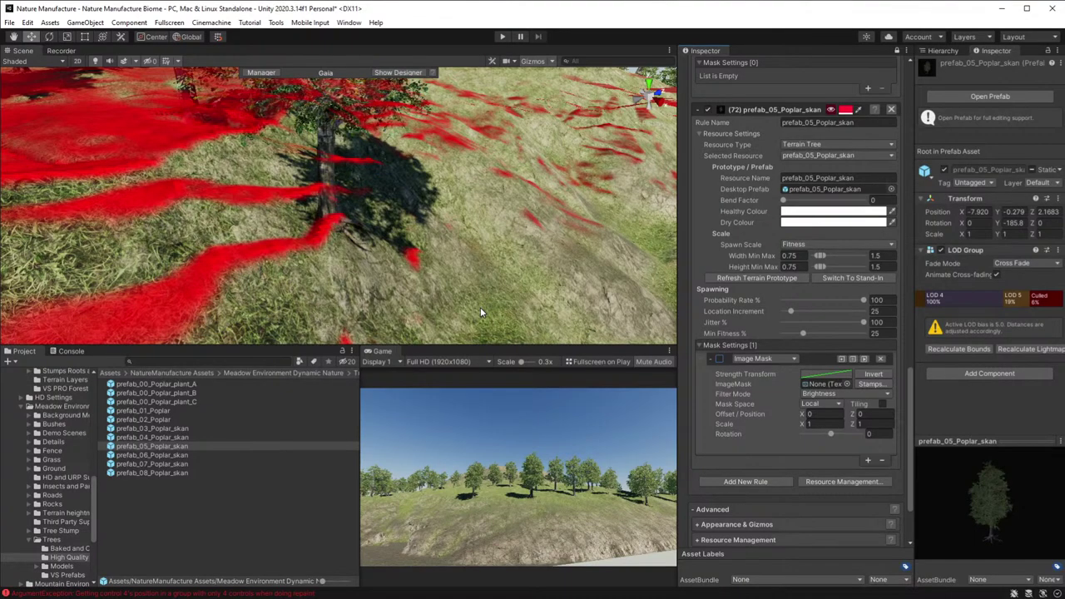
{"action": "key", "text": "alt"}
{"action": "left_click_drag", "start_coordinate": [465, 250], "coordinate": [400, 265], "text": "alt"}
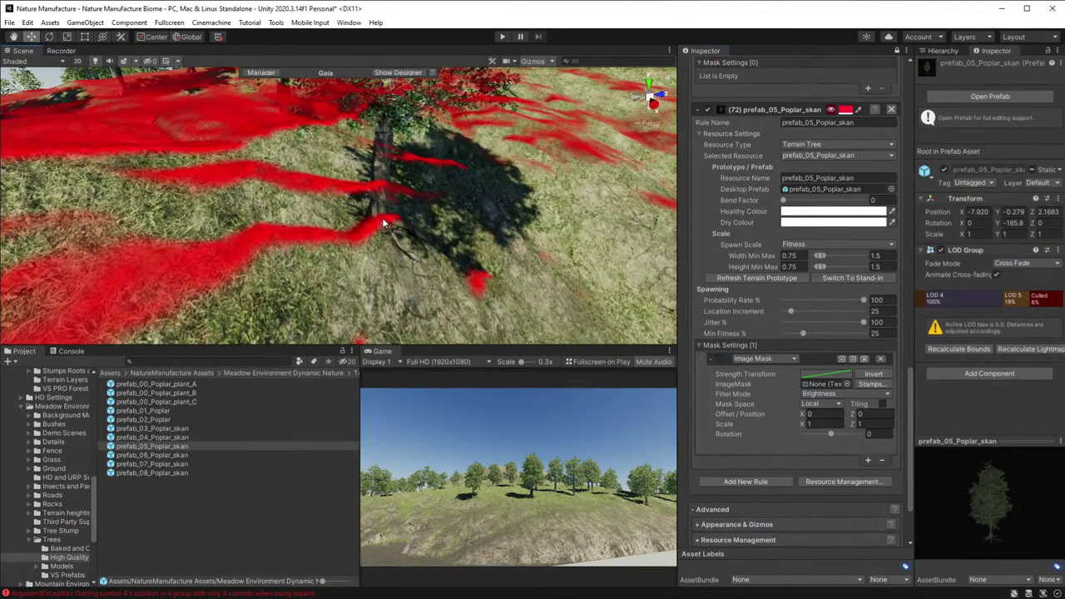
- Switch the poplar rule's mask to PRO Concave Convex, enable it and invert it
{"action": "left_click", "coordinate": [769, 359]}
{"action": "left_click", "coordinate": [797, 522]}
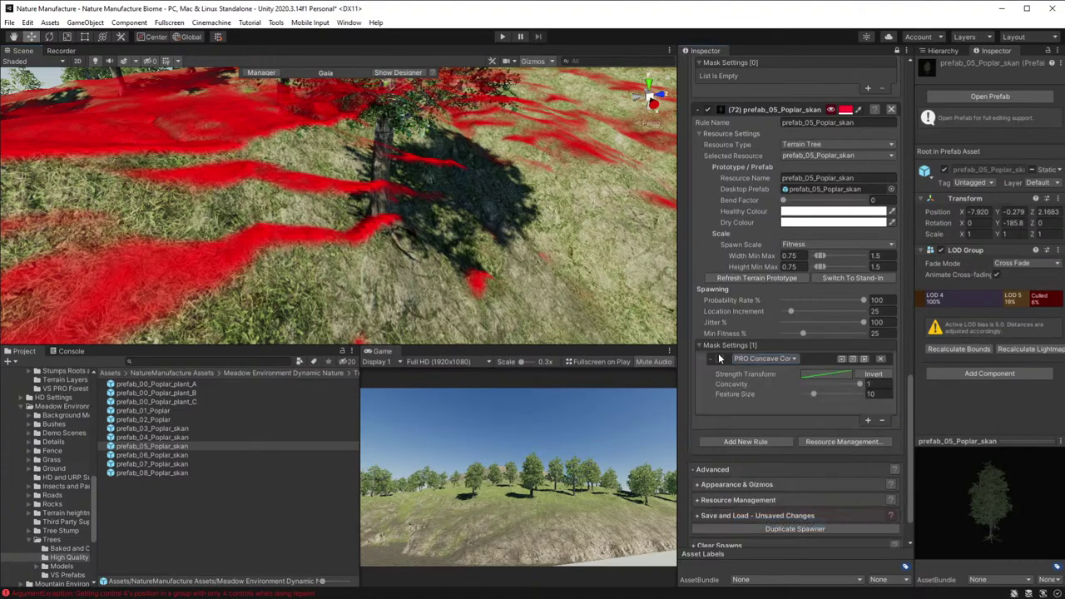
{"action": "left_click", "coordinate": [719, 359]}
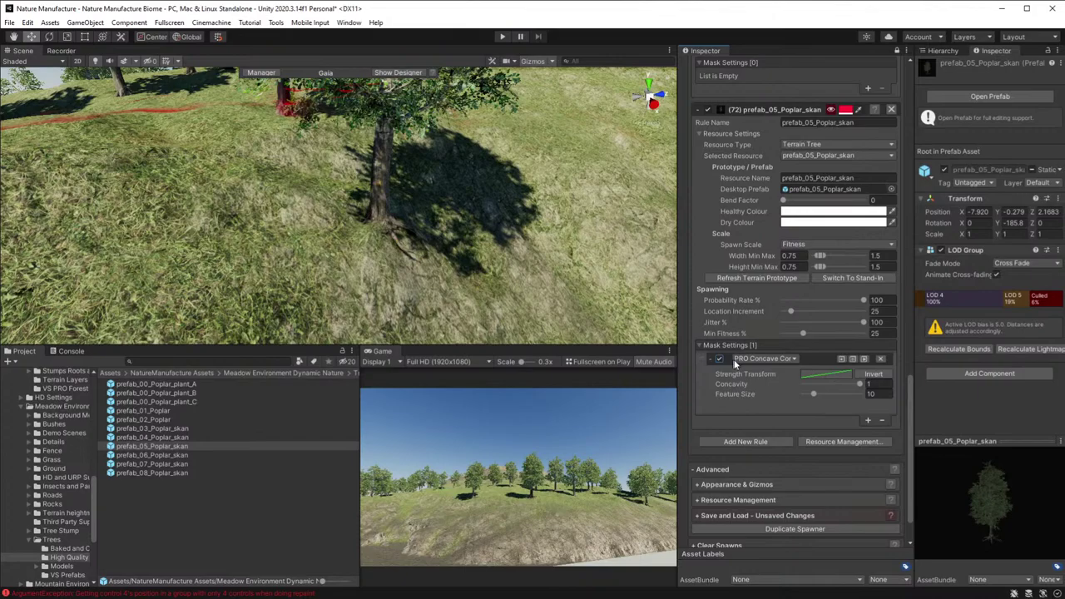
{"action": "left_click", "coordinate": [873, 374]}
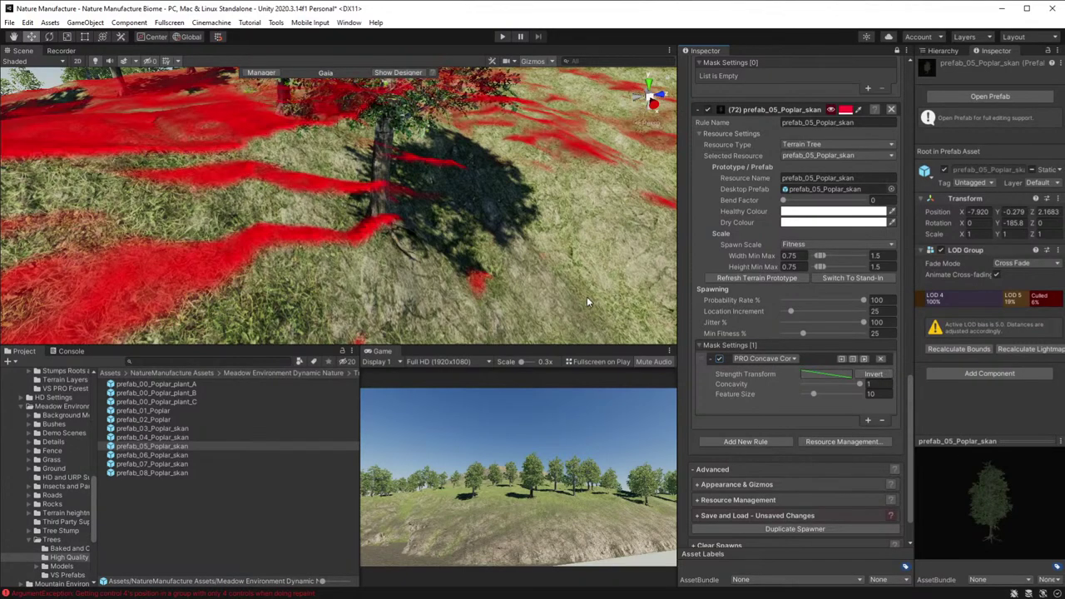
{"action": "right_click_drag", "start_coordinate": [526, 289], "coordinate": [549, 295]}
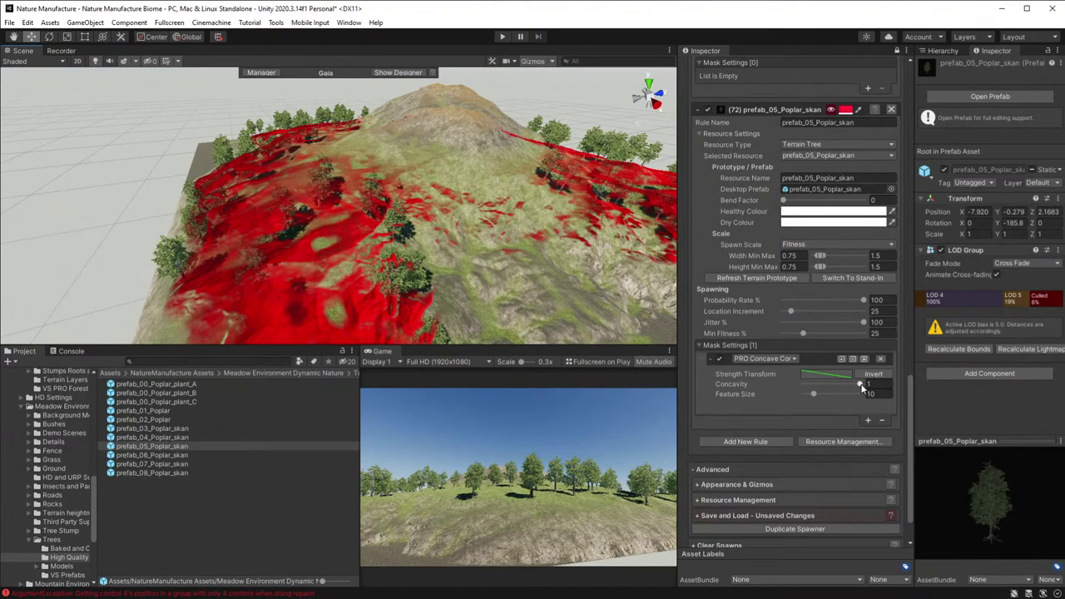
- Set the mask's Concavity to 1 and Feature Size to 5.7, then hide the red spawn preview
{"action": "left_click_drag", "start_coordinate": [862, 389], "coordinate": [909, 381]}
{"action": "mouse_move", "coordinate": [817, 391]}
{"action": "left_mouse_down"}
{"action": "mouse_move", "coordinate": [809, 393]}
{"action": "mouse_move", "coordinate": [837, 396]}
{"action": "mouse_move", "coordinate": [786, 395]}
{"action": "mouse_move", "coordinate": [836, 395]}
{"action": "mouse_move", "coordinate": [811, 391]}
{"action": "left_mouse_up"}
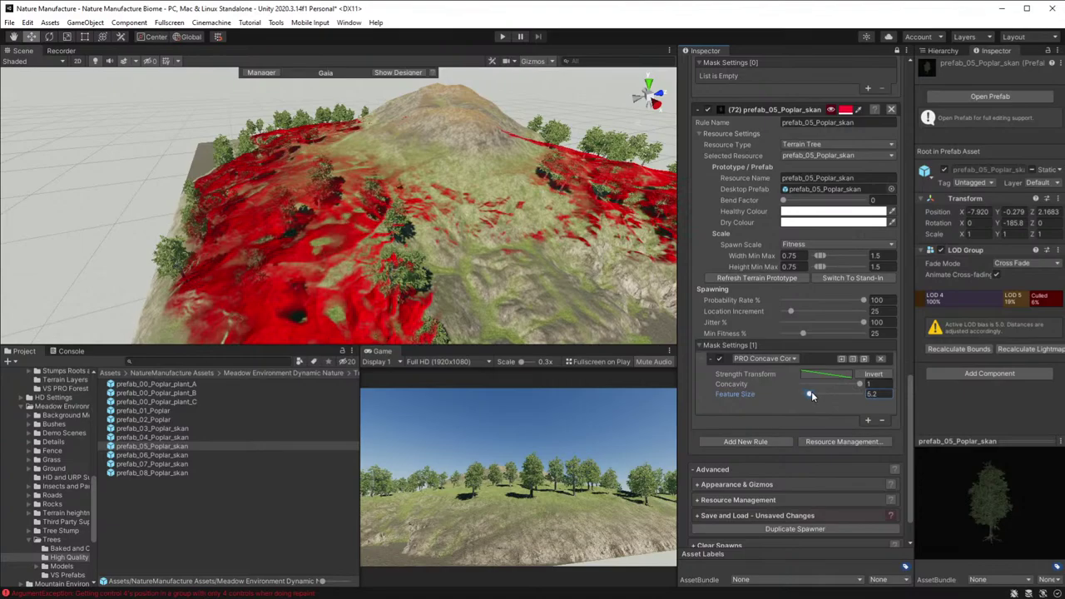
{"action": "right_click_drag", "start_coordinate": [464, 304], "coordinate": [382, 295]}
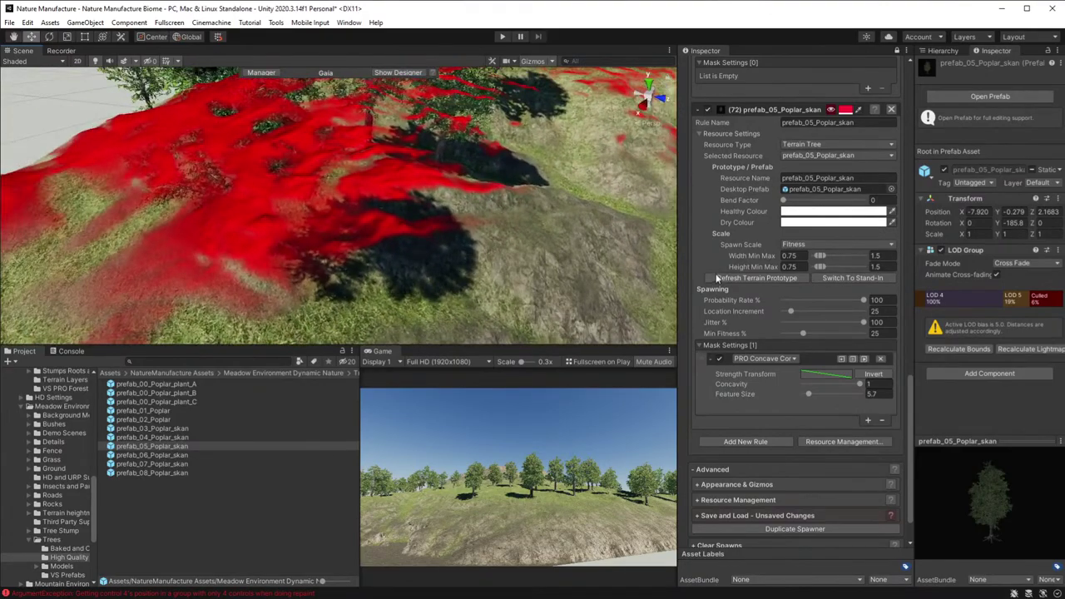
{"action": "left_click", "coordinate": [832, 109]}
{"action": "right_click_drag", "start_coordinate": [410, 244], "coordinate": [471, 223]}
- Change the mask to an inverted Slope Mask with the red spawn preview showing
{"action": "left_click", "coordinate": [774, 359]}
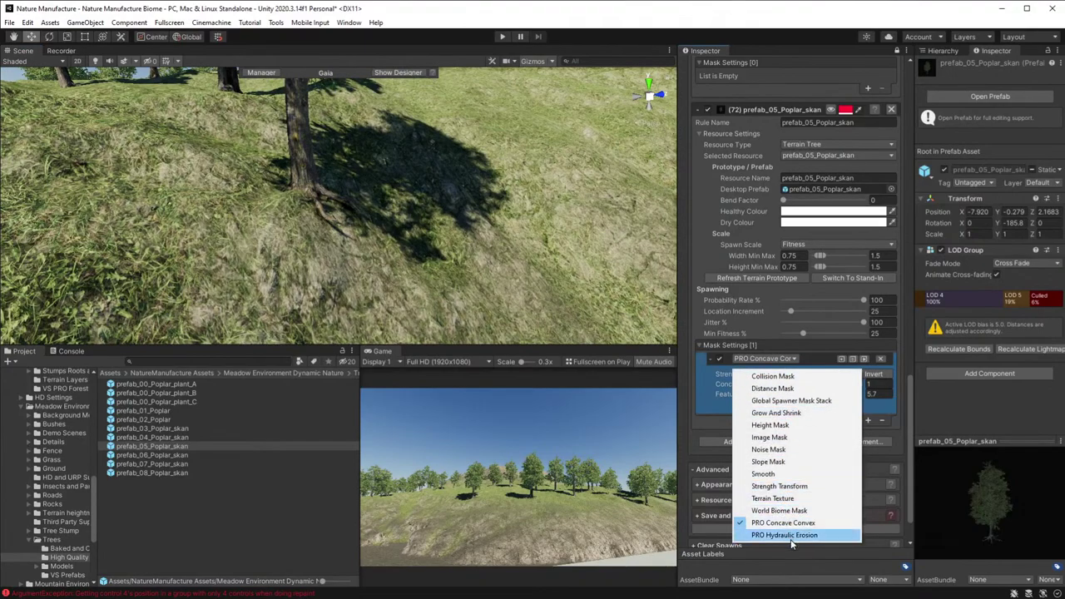
{"action": "left_click", "coordinate": [768, 461]}
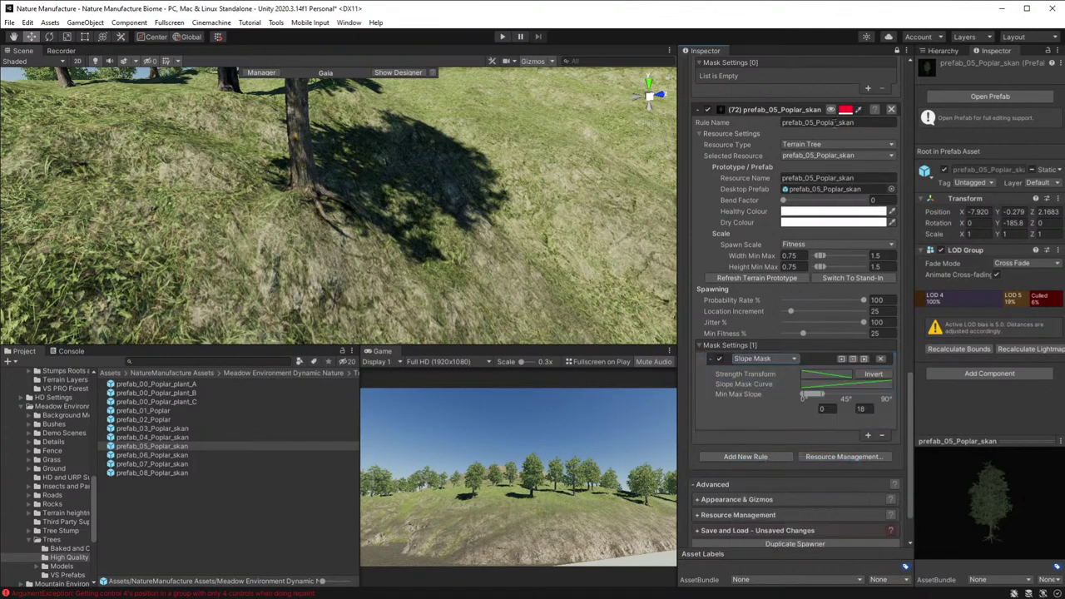
{"action": "left_click", "coordinate": [831, 110]}
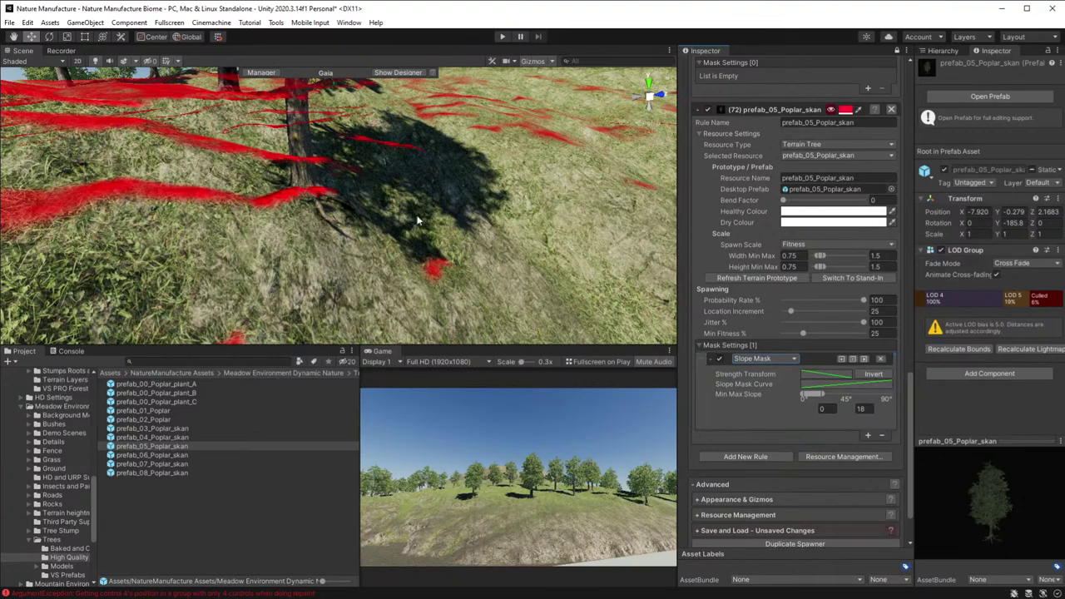
{"action": "left_click", "coordinate": [826, 374]}
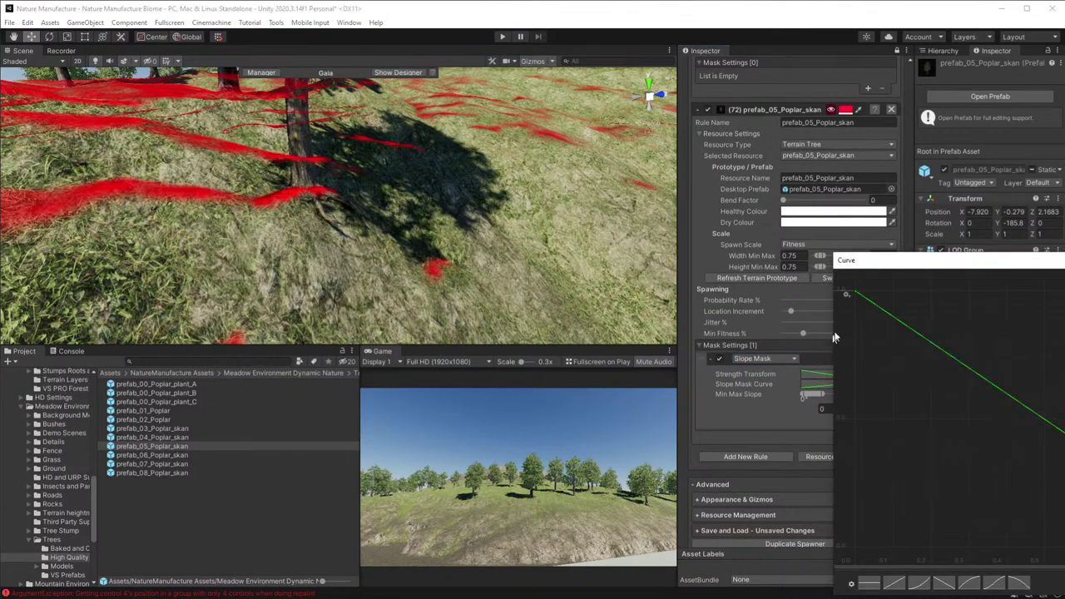
{"action": "left_click", "coordinate": [963, 369]}
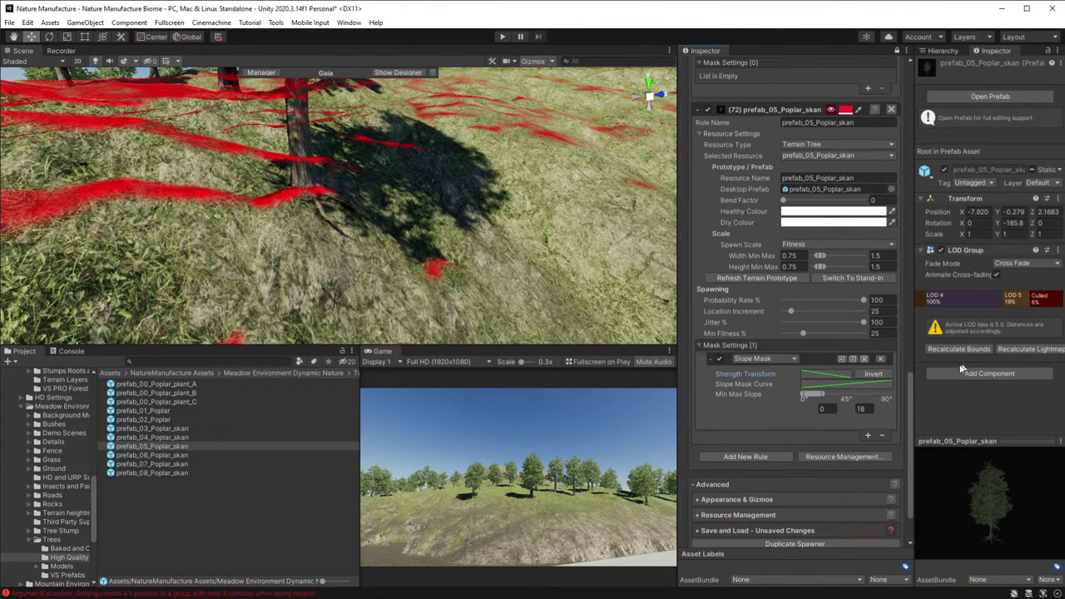
{"action": "left_click", "coordinate": [873, 373]}
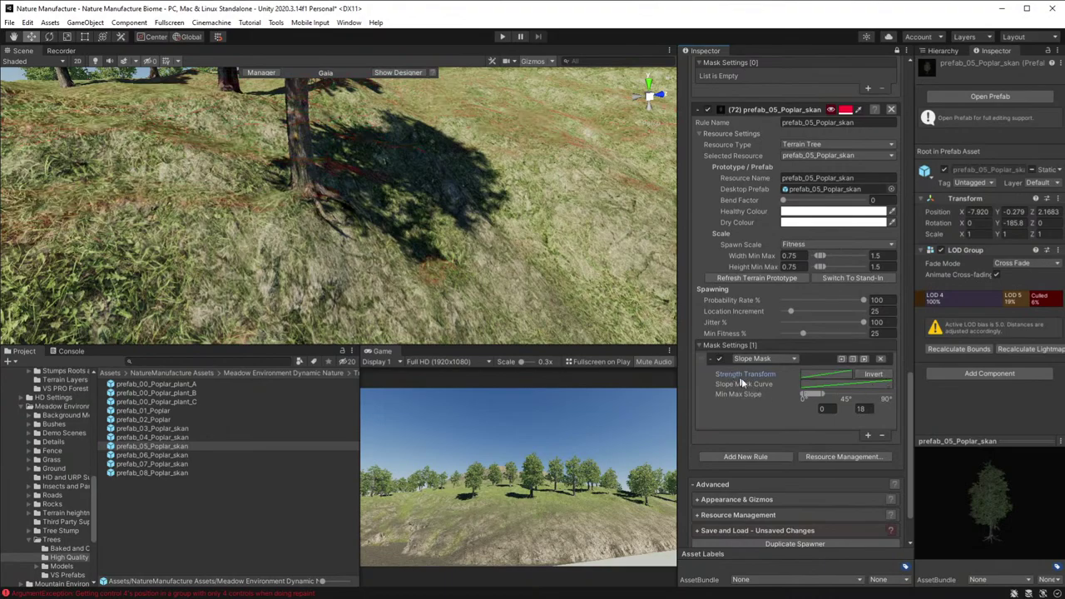
- Widen the slope range, raising the minimum slope to 44.7, and re-invert the mask
{"action": "left_click_drag", "start_coordinate": [823, 393], "coordinate": [847, 395]}
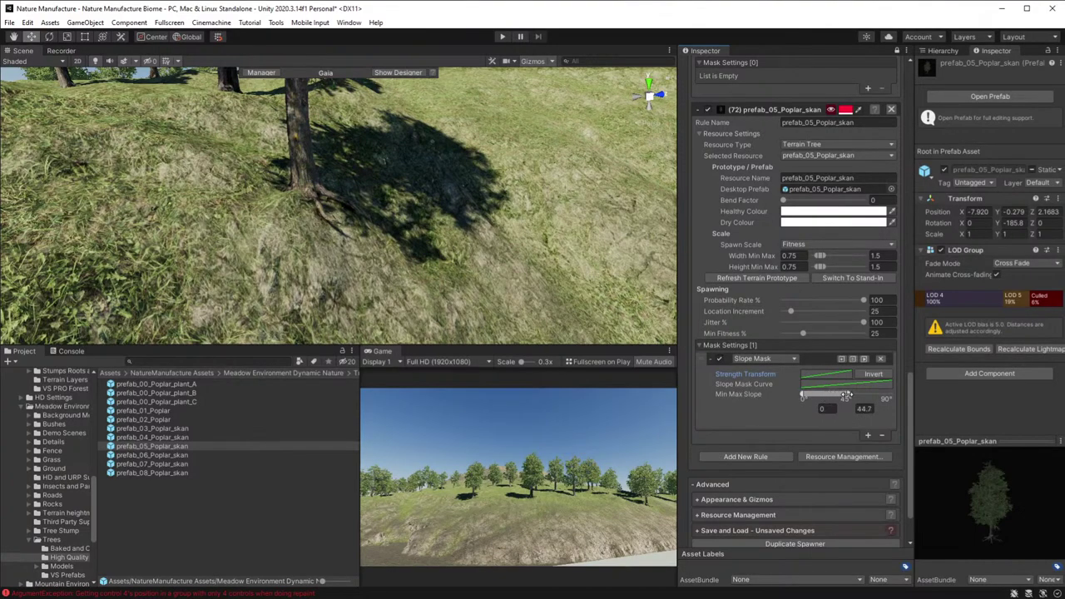
{"action": "left_click", "coordinate": [721, 358]}
{"action": "right_click_drag", "start_coordinate": [437, 241], "coordinate": [504, 256]}
{"action": "key", "text": "s"}
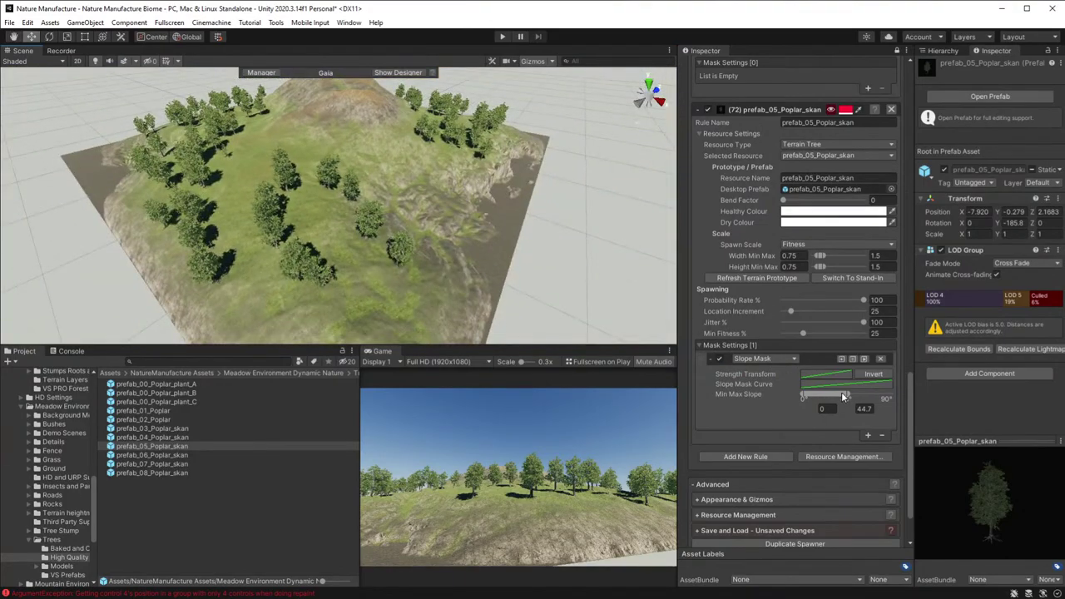
{"action": "left_click_drag", "start_coordinate": [804, 395], "coordinate": [859, 395]}
{"action": "left_click", "coordinate": [872, 375]}
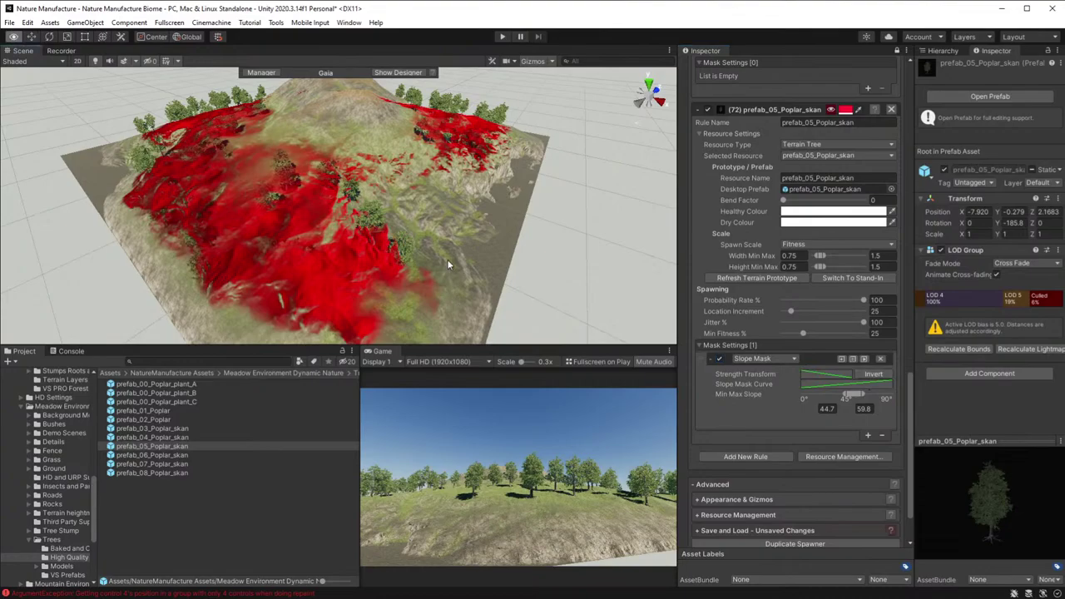
- Raise the maximum slope to 59.8 and inspect the red-masked ground around the poplar from several angles
{"action": "left_click_drag", "start_coordinate": [446, 259], "coordinate": [252, 270], "text": "alt"}
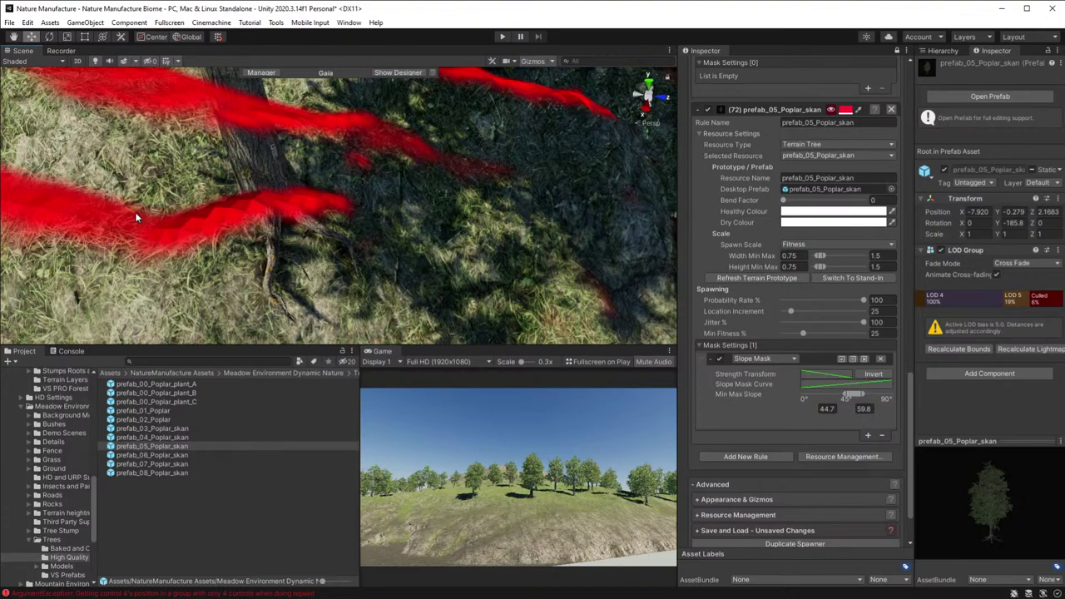
{"action": "mouse_move", "coordinate": [346, 235]}
{"action": "right_mouse_down"}
{"action": "mouse_move", "coordinate": [328, 256]}
{"action": "mouse_move", "coordinate": [301, 210]}
{"action": "mouse_move", "coordinate": [313, 218]}
{"action": "right_mouse_up"}
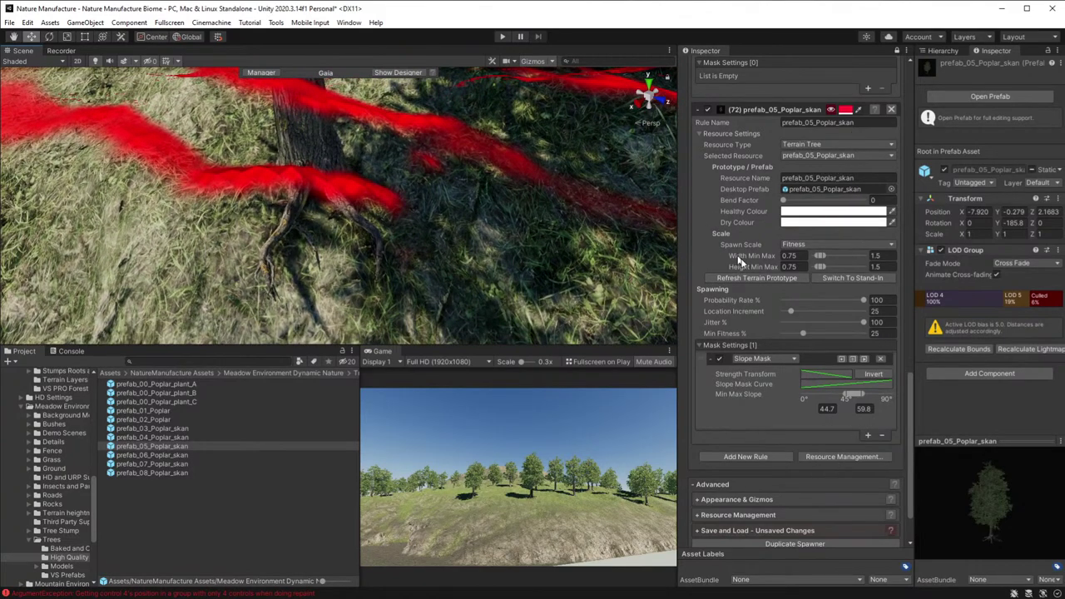
{"action": "right_click_drag", "start_coordinate": [547, 274], "coordinate": [548, 275]}
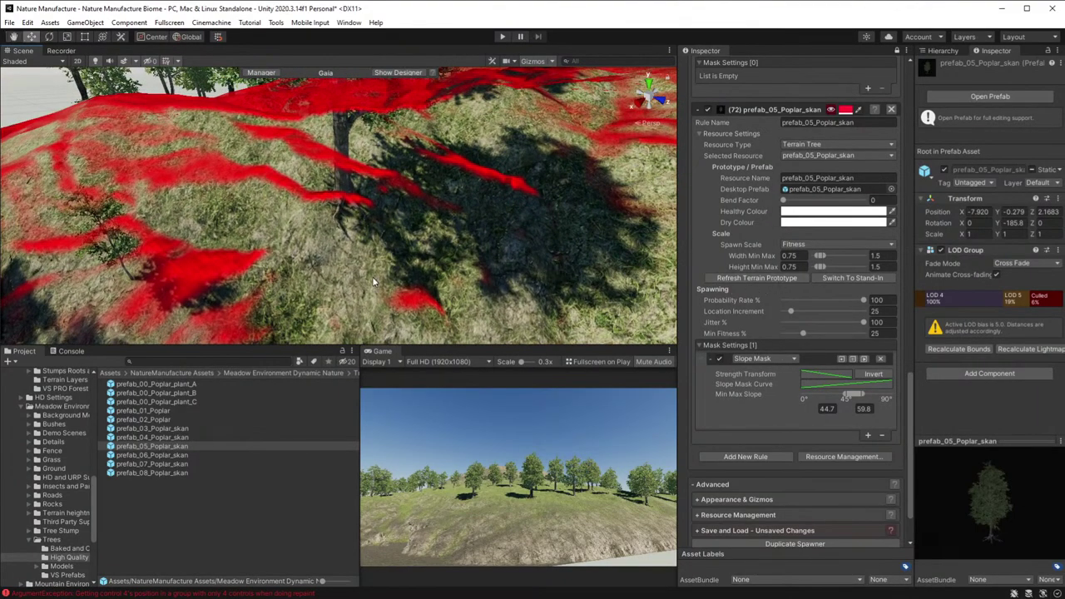
{"action": "right_click_drag", "start_coordinate": [546, 190], "coordinate": [546, 189]}
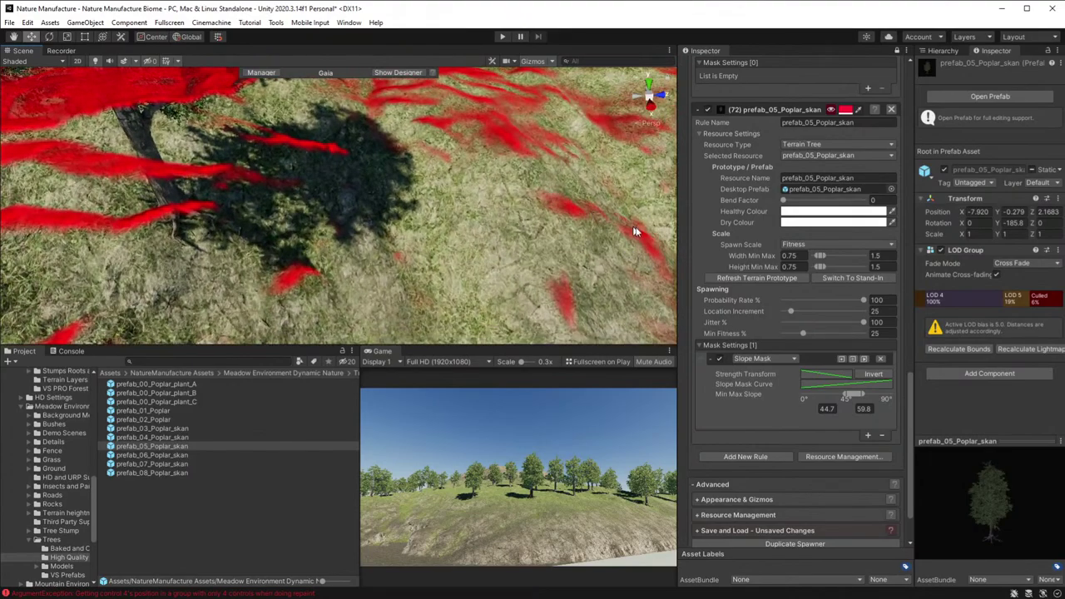
{"action": "right_click_drag", "start_coordinate": [624, 237], "coordinate": [260, 197]}
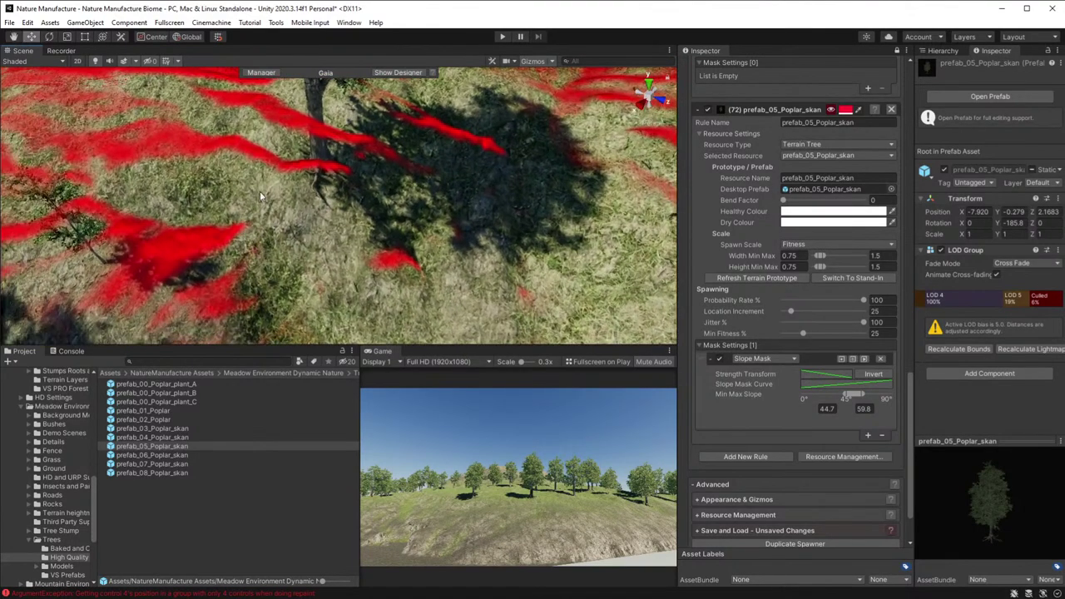
{"action": "left_click", "coordinate": [774, 357]}
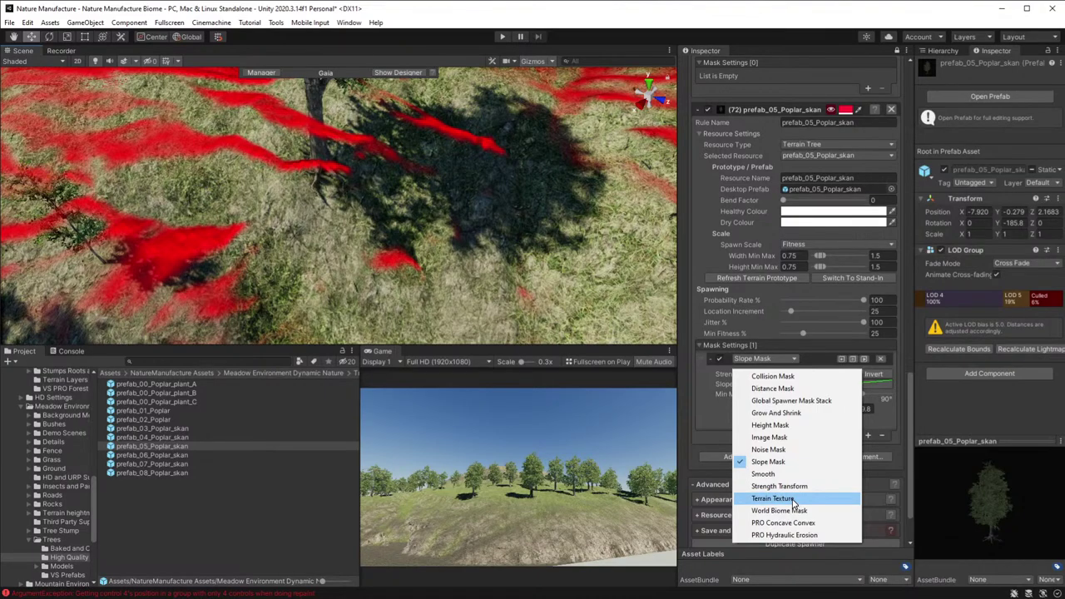
- Switch the mask back to PRO Concave Convex and try different Feature Size, Jitter and inversion settings
{"action": "left_click", "coordinate": [796, 522]}
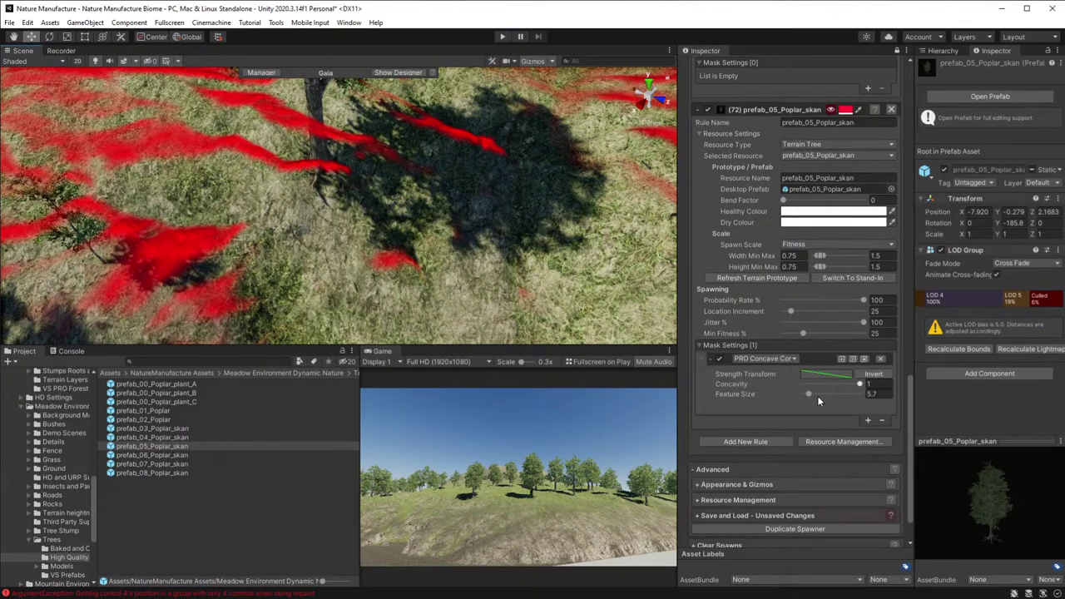
{"action": "left_click_drag", "start_coordinate": [811, 395], "coordinate": [753, 385]}
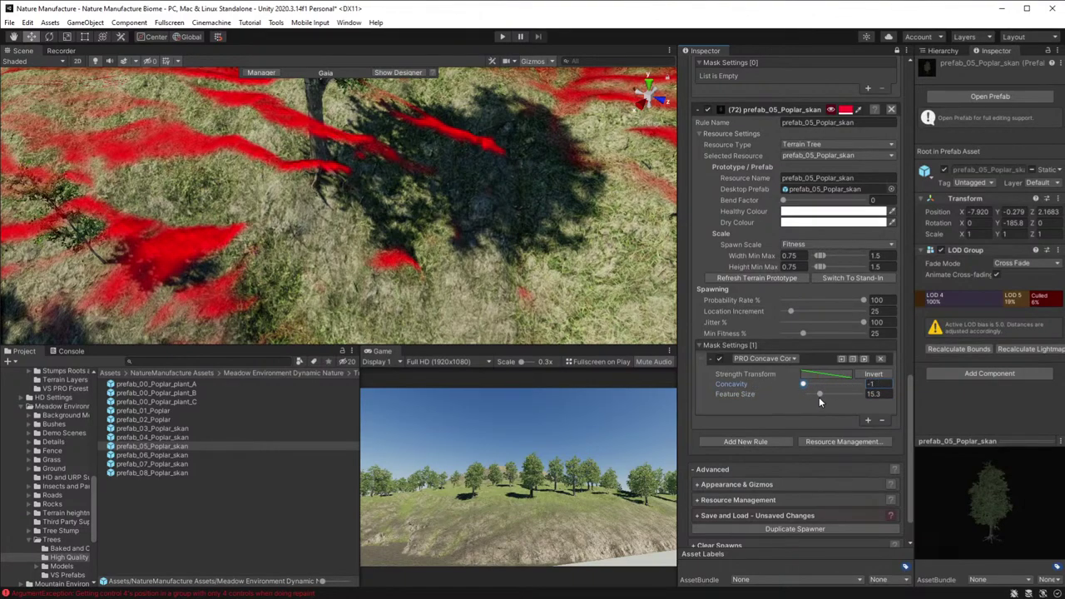
{"action": "left_click_drag", "start_coordinate": [820, 394], "coordinate": [779, 385]}
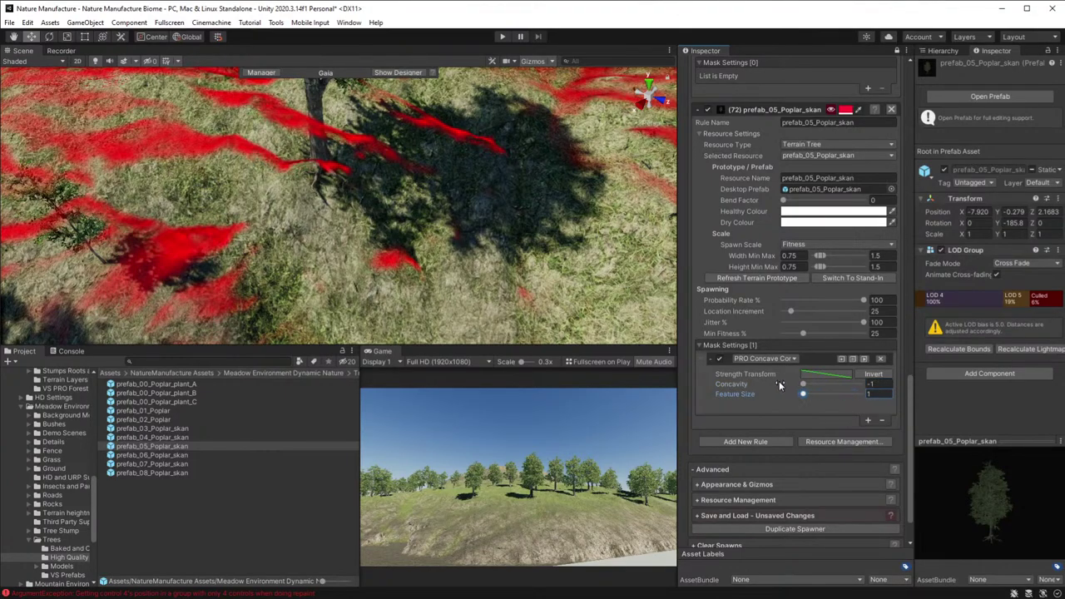
{"action": "right_click_drag", "start_coordinate": [354, 246], "coordinate": [549, 289]}
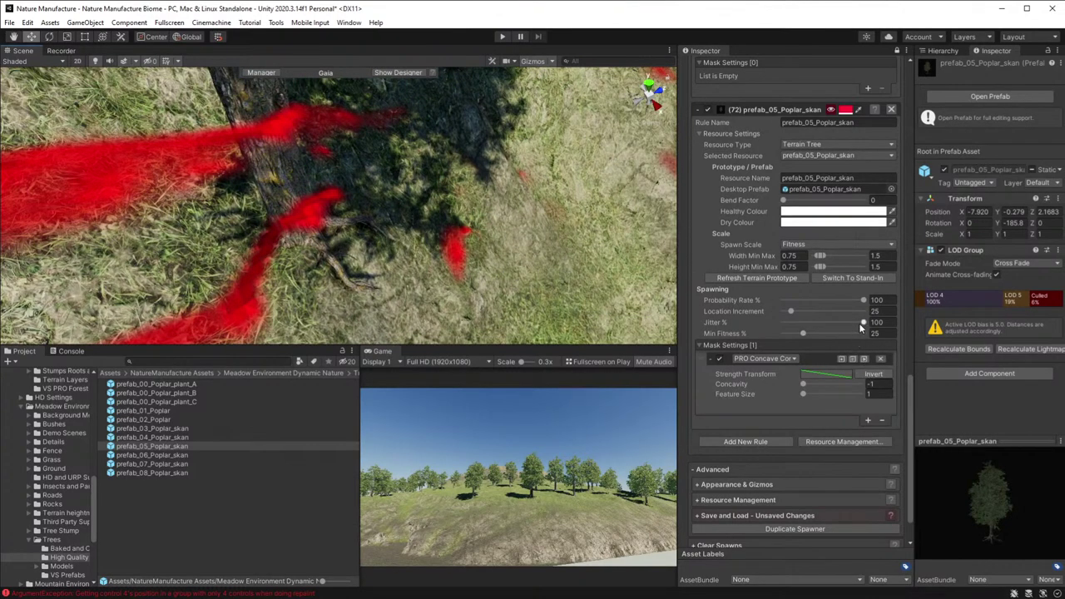
{"action": "mouse_move", "coordinate": [863, 326]}
{"action": "left_mouse_down"}
{"action": "mouse_move", "coordinate": [848, 325]}
{"action": "mouse_move", "coordinate": [863, 323]}
{"action": "left_mouse_up"}
{"action": "left_click", "coordinate": [874, 374]}
{"action": "left_click", "coordinate": [874, 375]}
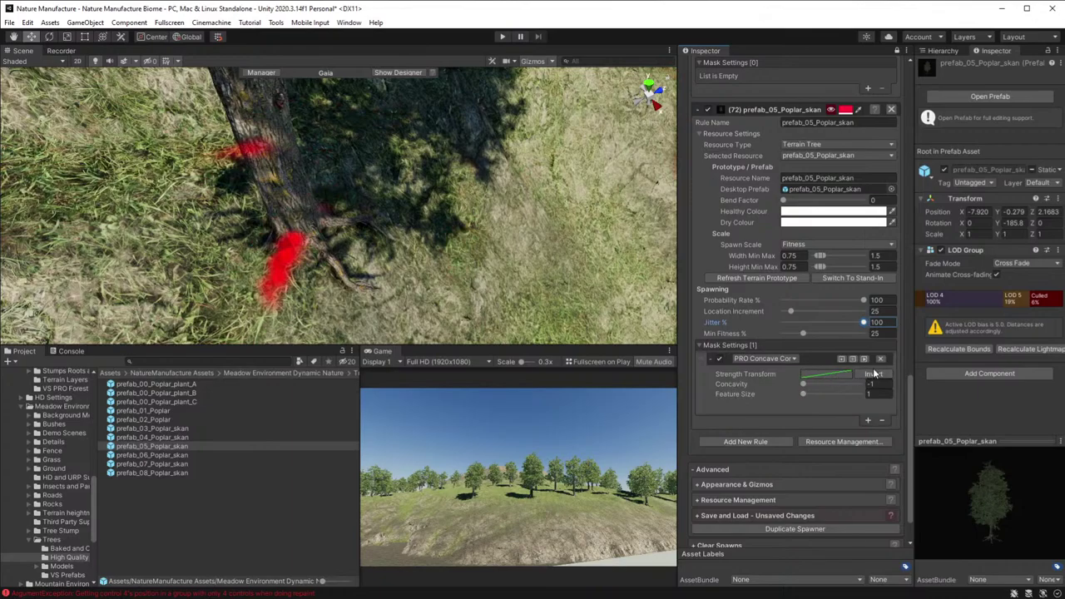
- Settle the concave mask at Feature Size 20.7, toggling its inversion while checking the hillside
{"action": "right_click_drag", "start_coordinate": [466, 273], "coordinate": [486, 184]}
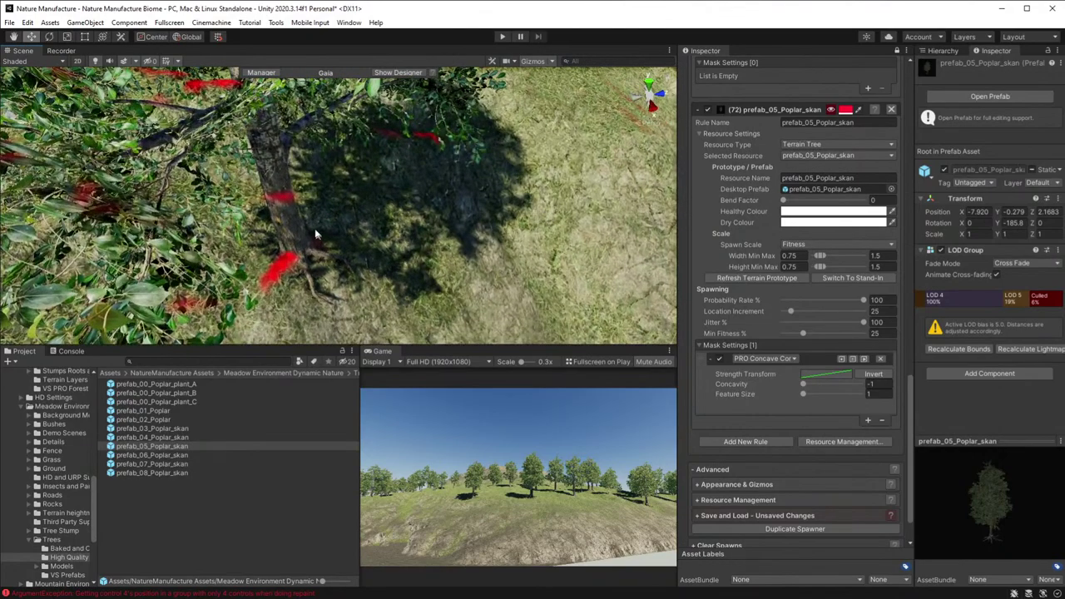
{"action": "right_click_drag", "start_coordinate": [319, 235], "coordinate": [500, 271]}
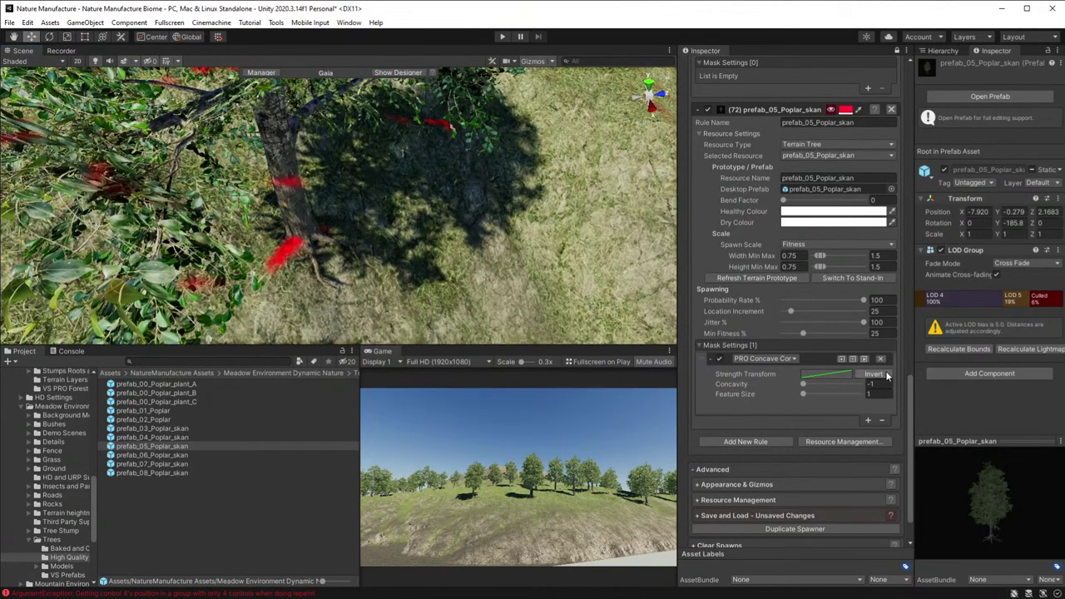
{"action": "left_click", "coordinate": [874, 374]}
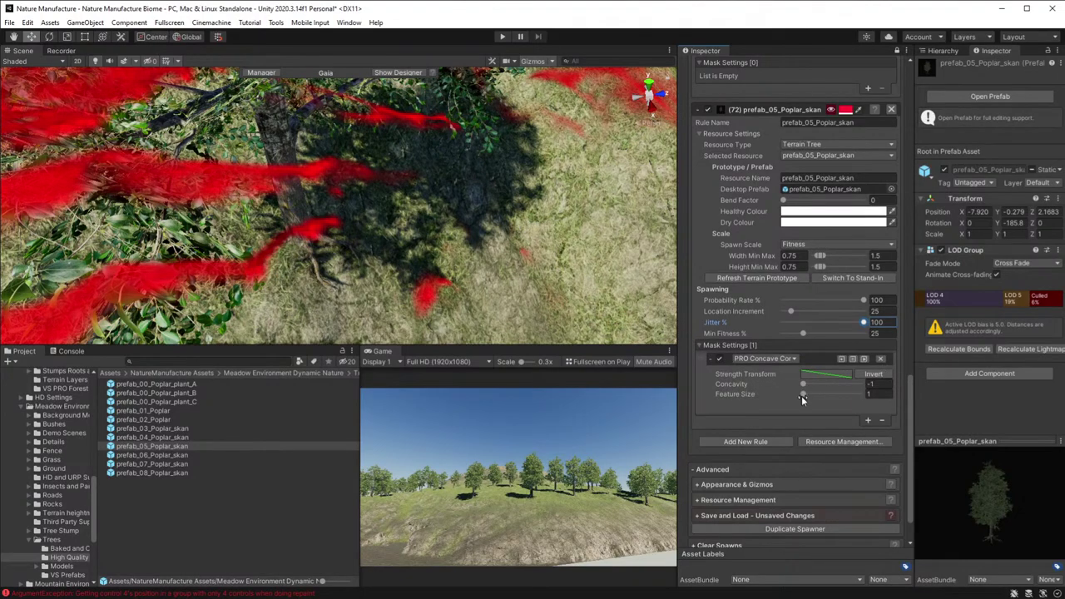
{"action": "left_click_drag", "start_coordinate": [804, 394], "coordinate": [823, 395]}
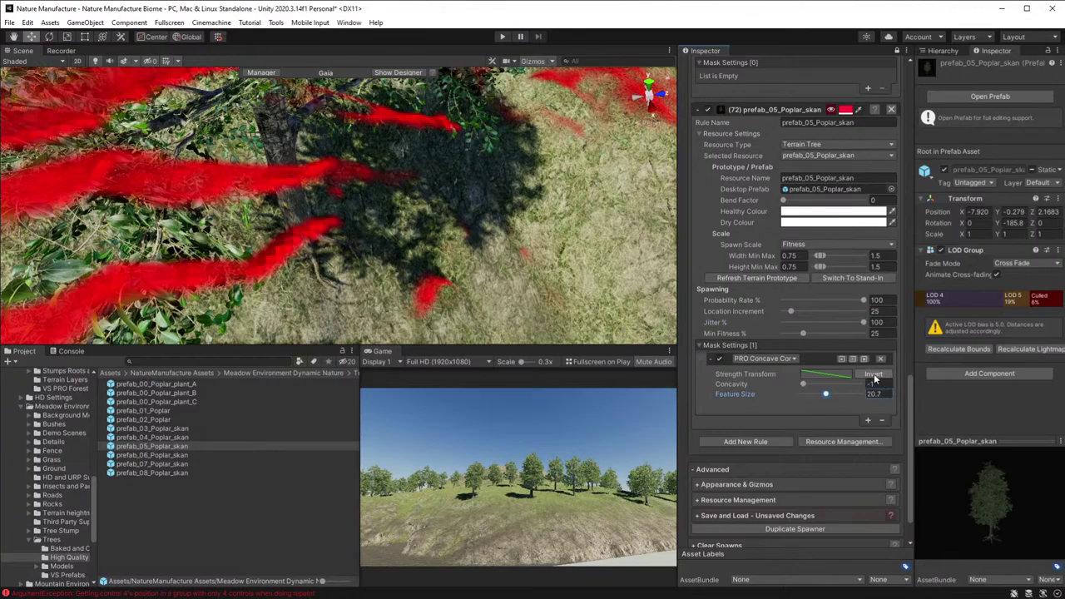
{"action": "left_click", "coordinate": [873, 376]}
{"action": "right_click_drag", "start_coordinate": [574, 314], "coordinate": [845, 483]}
- Spawn the masked prefab_05 poplars locally, inspect the tree-covered hill, and collapse the prefab_05 rule
{"action": "scroll", "coordinate": [845, 482], "scroll_direction": "down", "scroll_amount": 2}
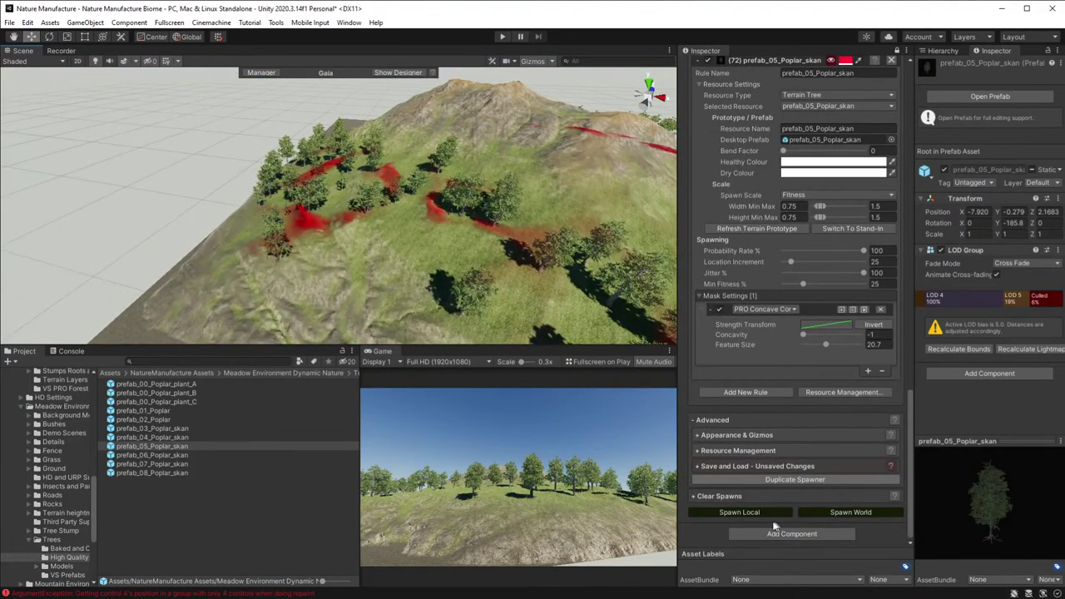
{"action": "left_click", "coordinate": [759, 513]}
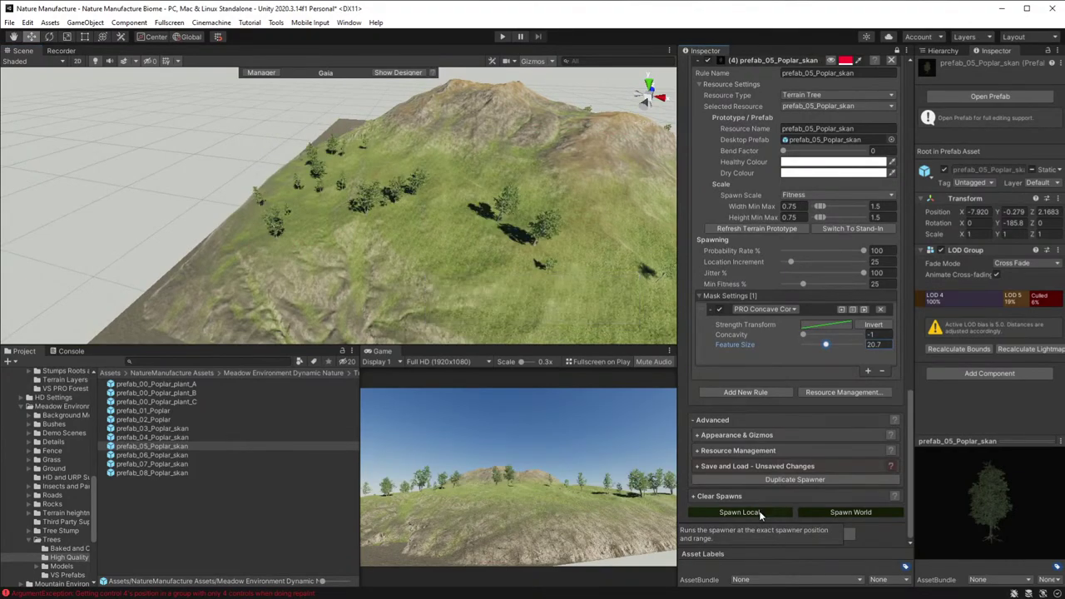
{"action": "right_click_drag", "start_coordinate": [446, 327], "coordinate": [357, 227]}
{"action": "key", "text": "w"}
{"action": "key", "text": "s"}
{"action": "key", "text": "w"}
{"action": "key", "text": "w"}
{"action": "key", "text": "w"}
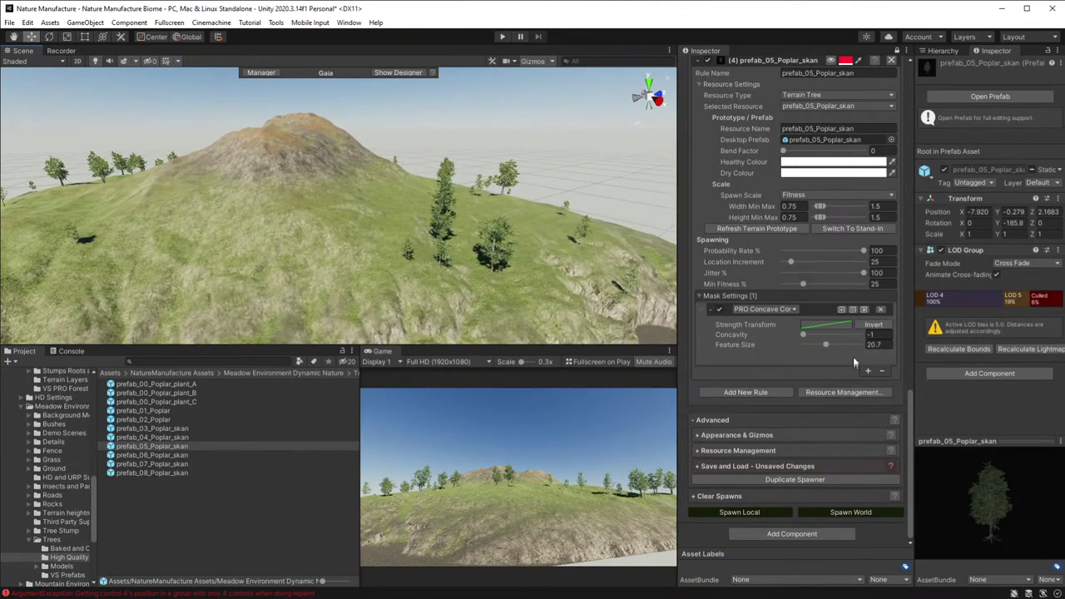
{"action": "left_click", "coordinate": [698, 60]}
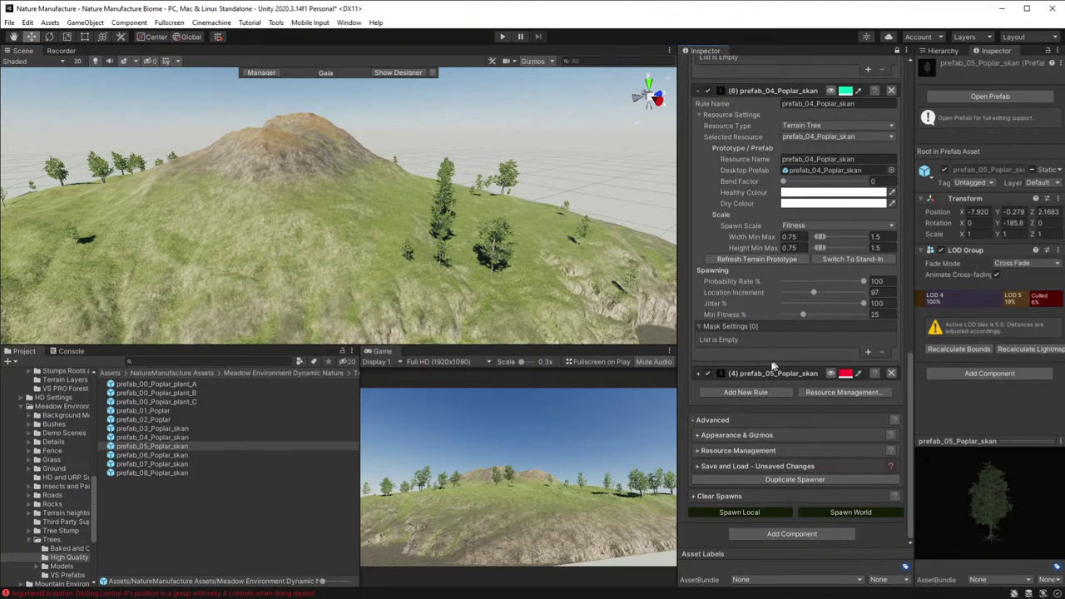
- Collapse the prefab_04 and prefab_03 rules and add a new rule using prefab_06_Poplar_skan
{"action": "left_click", "coordinate": [698, 92]}
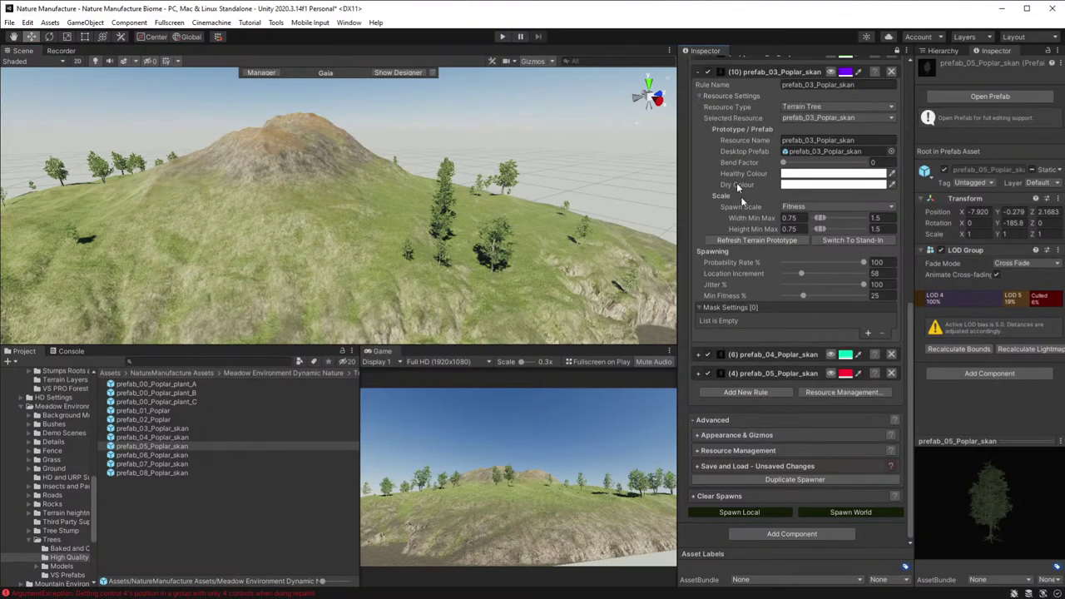
{"action": "left_click", "coordinate": [698, 71]}
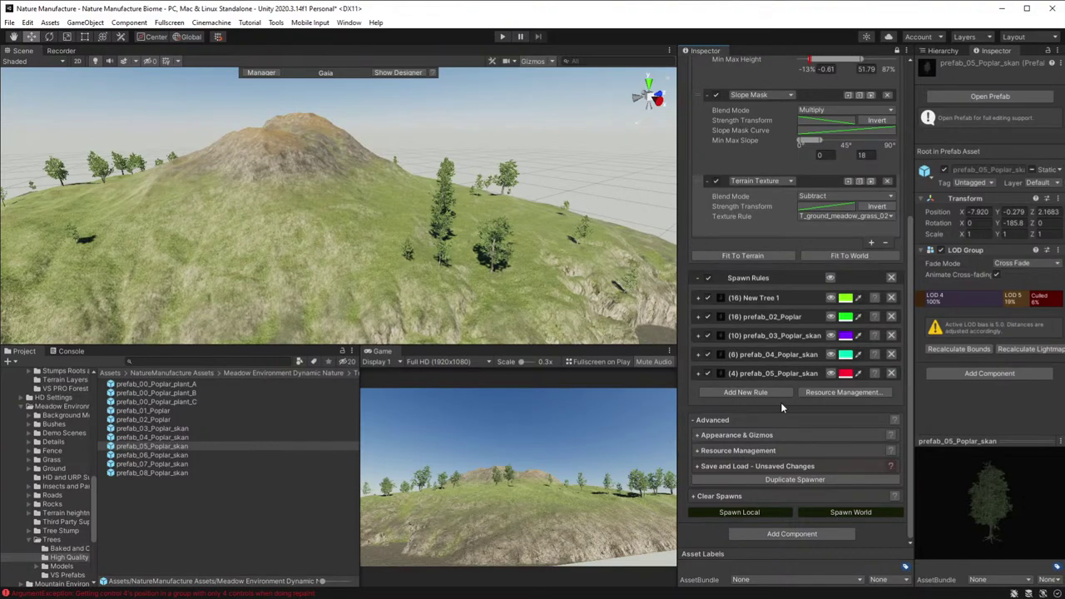
{"action": "left_click", "coordinate": [752, 392]}
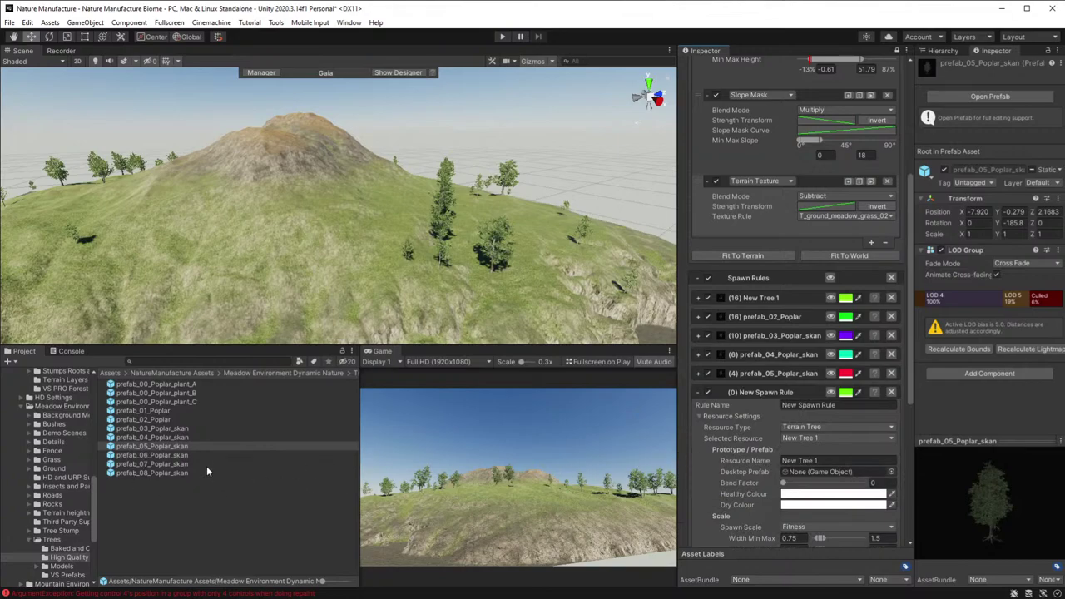
{"action": "left_click_drag", "start_coordinate": [164, 454], "coordinate": [803, 474]}
{"action": "scroll", "coordinate": [713, 464], "scroll_direction": "down", "scroll_amount": 3}
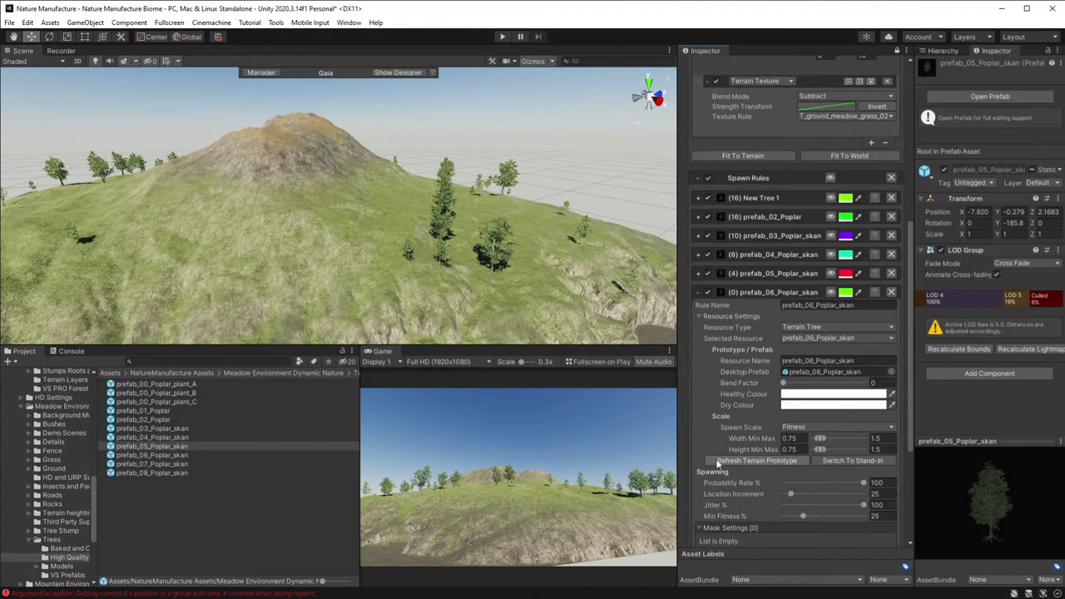
{"action": "left_click", "coordinate": [699, 293]}
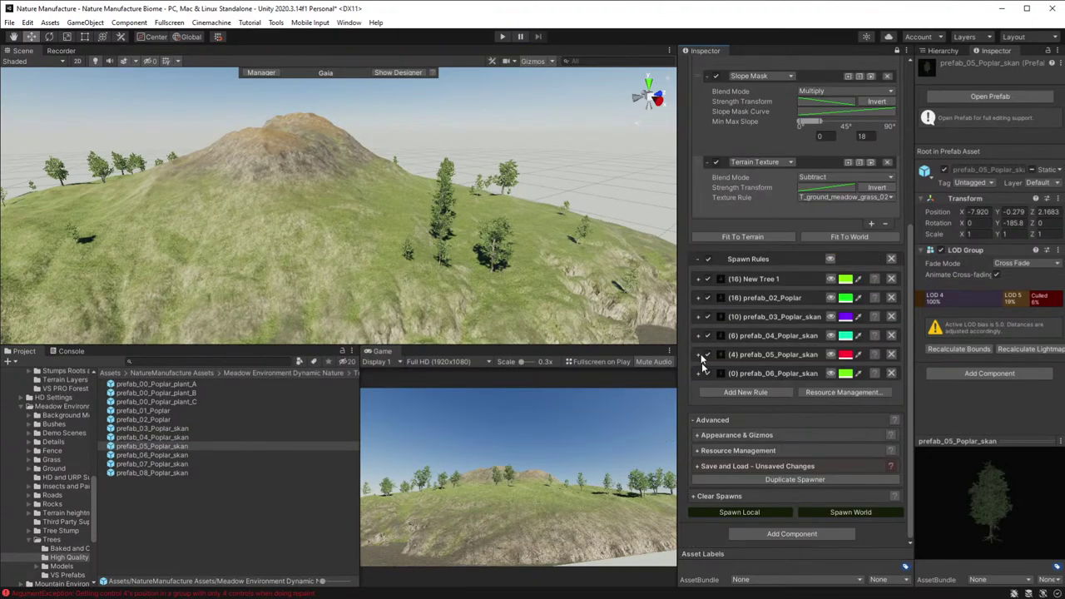
- Add three more rules for prefab_06_Poplar_skan, prefab_07_Poplar_skan and prefab_08_Poplar_skan
{"action": "left_click", "coordinate": [743, 391]}
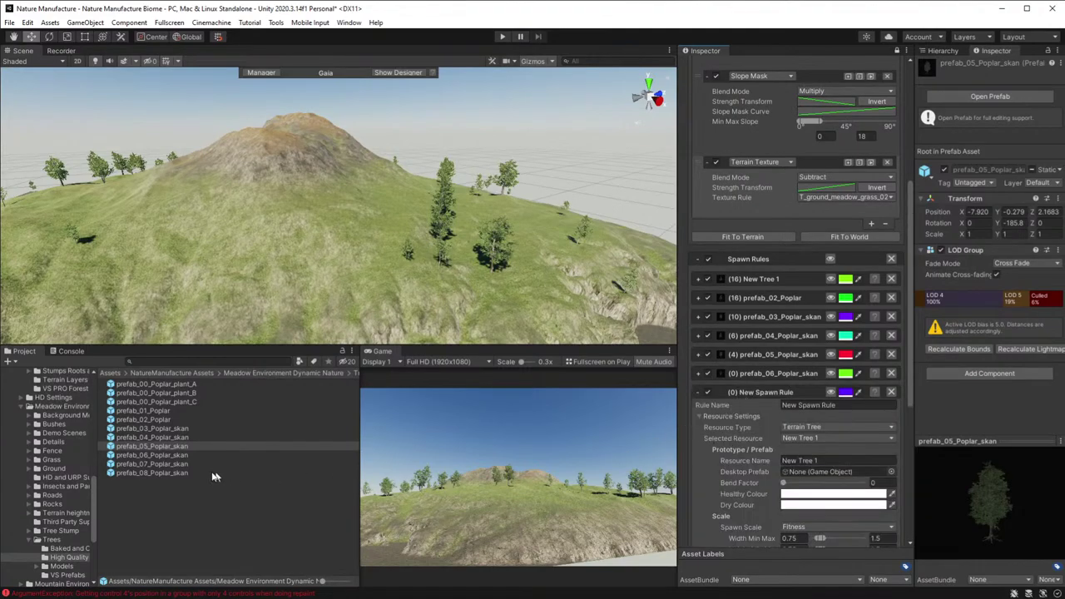
{"action": "left_click_drag", "start_coordinate": [164, 456], "coordinate": [818, 472]}
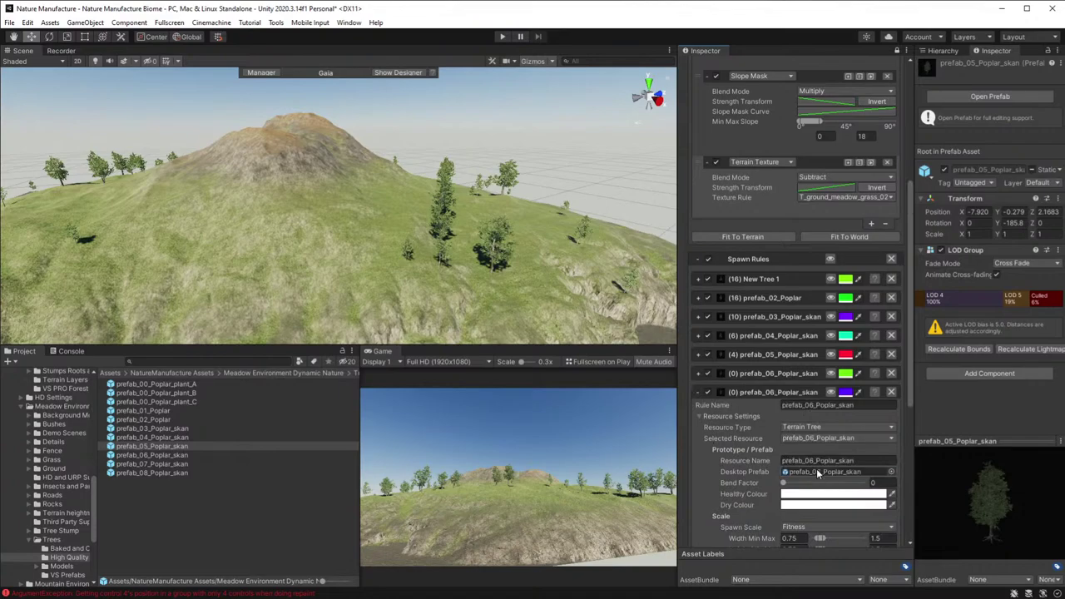
{"action": "left_click", "coordinate": [697, 392]}
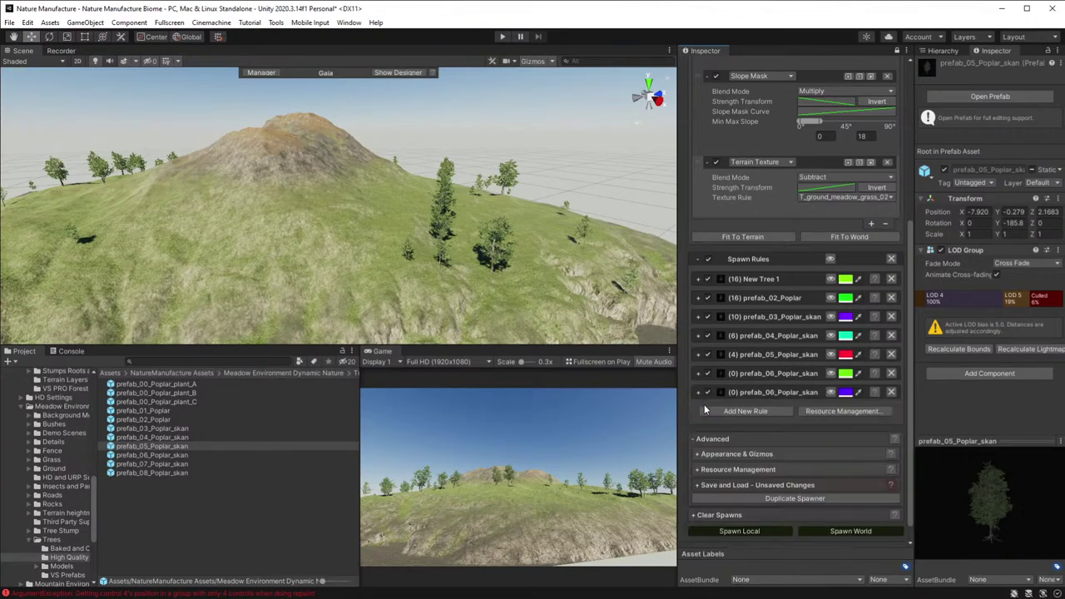
{"action": "left_click", "coordinate": [717, 410]}
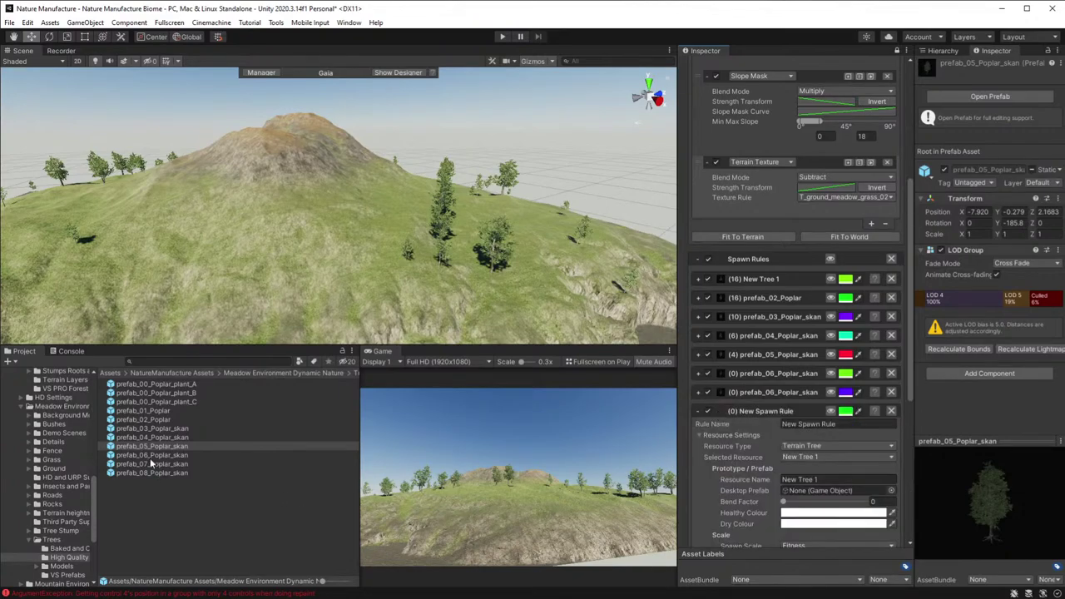
{"action": "left_click_drag", "start_coordinate": [150, 458], "coordinate": [820, 492]}
{"action": "left_click", "coordinate": [696, 411]}
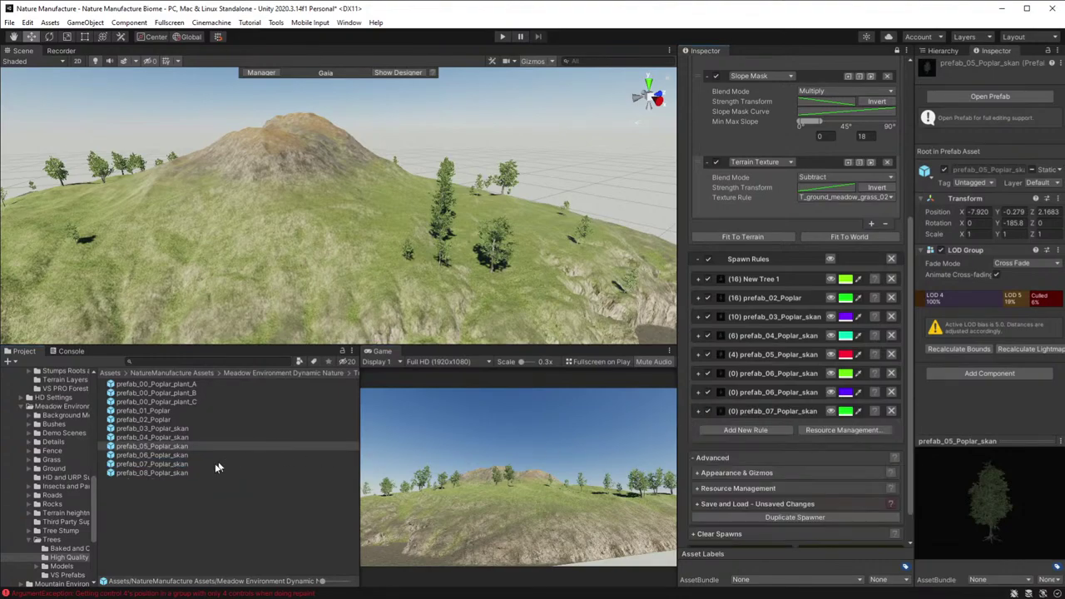
{"action": "left_click", "coordinate": [735, 429]}
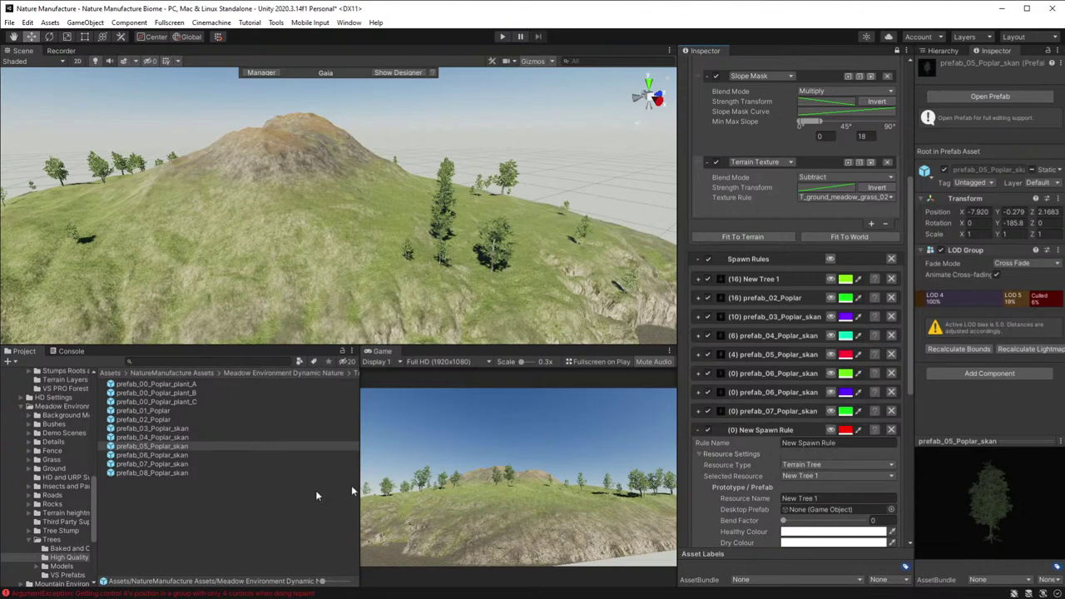
{"action": "left_click_drag", "start_coordinate": [154, 476], "coordinate": [821, 515]}
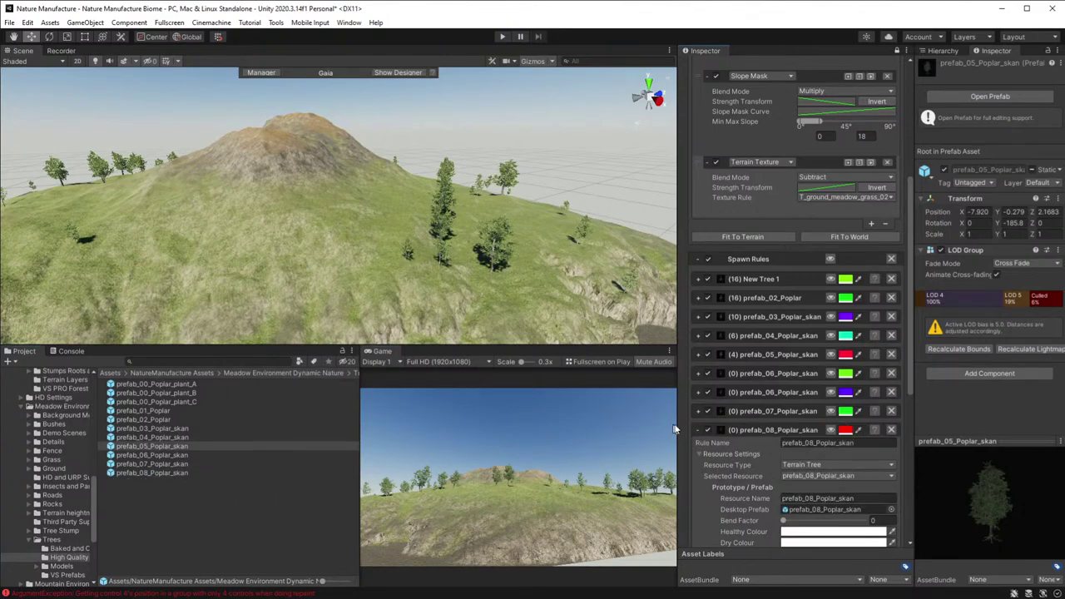
- Spawn all poplar rules locally, yielding 65, 65, 71 and 52 trees on the slope
{"action": "left_click", "coordinate": [698, 430]}
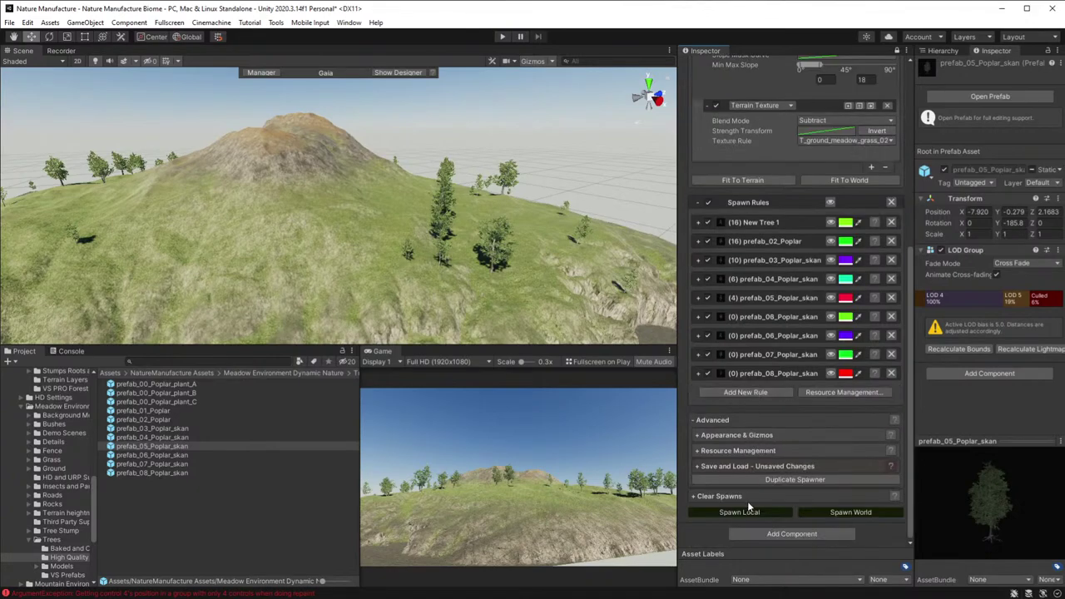
{"action": "left_click", "coordinate": [753, 516]}
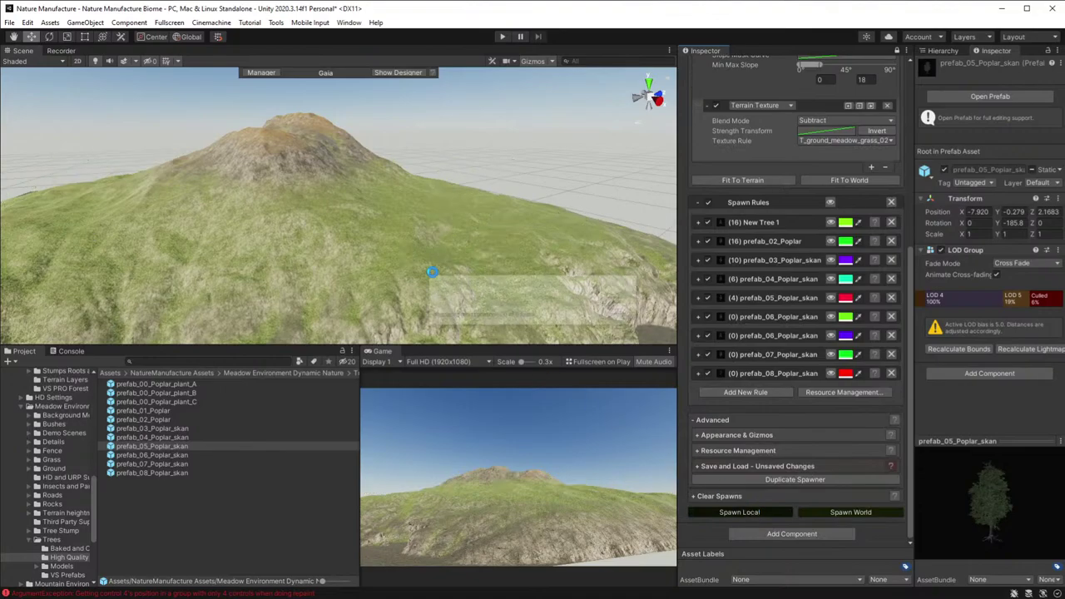
{"action": "right_click_drag", "start_coordinate": [587, 252], "coordinate": [657, 246]}
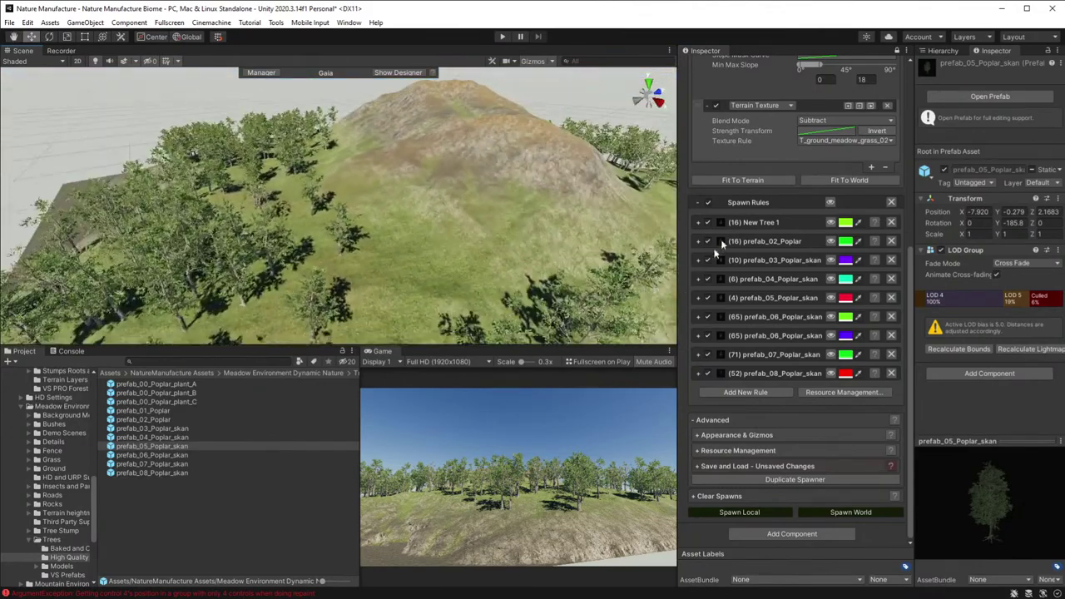
{"action": "right_click_drag", "start_coordinate": [459, 254], "coordinate": [509, 259]}
- Increase the Location Increment of both prefab_06_Poplar_skan rules
{"action": "left_click", "coordinate": [698, 317]}
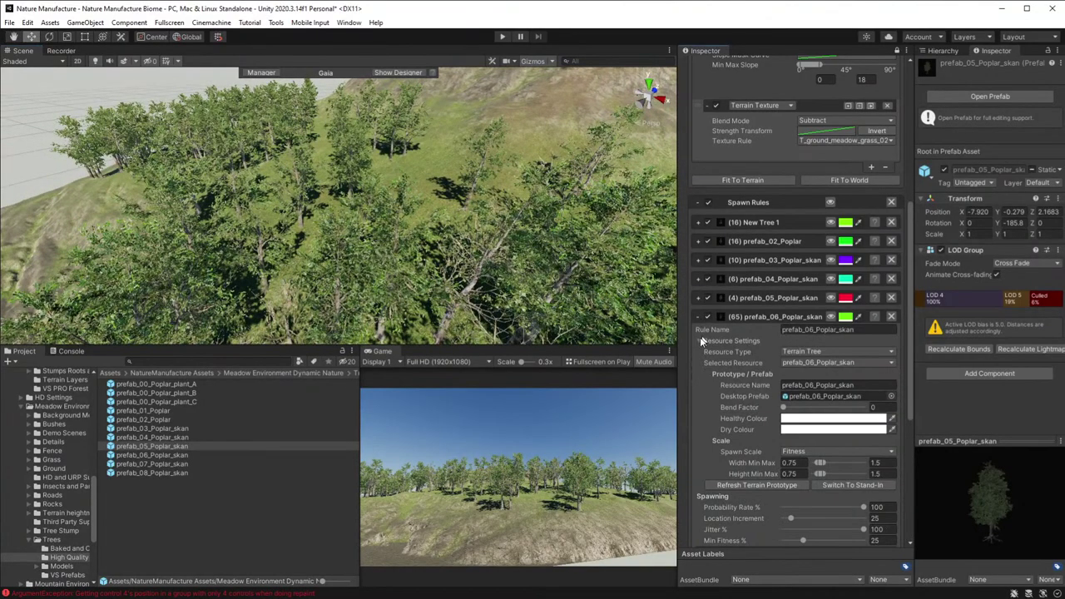
{"action": "scroll", "coordinate": [705, 357], "scroll_direction": "down", "scroll_amount": 3}
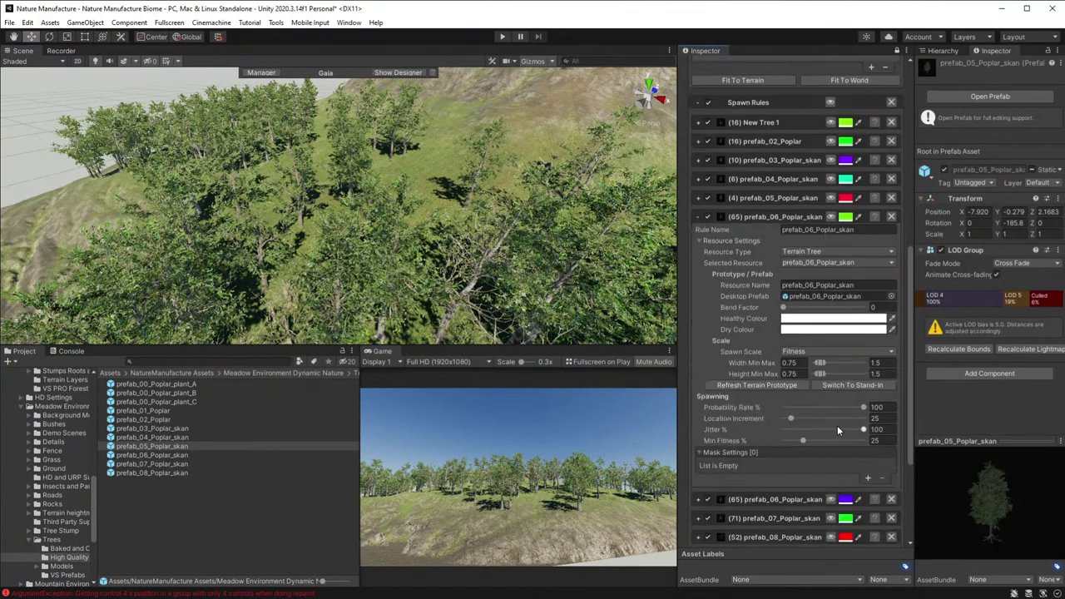
{"action": "left_click_drag", "start_coordinate": [794, 420], "coordinate": [811, 420]}
{"action": "scroll", "coordinate": [759, 424], "scroll_direction": "down", "scroll_amount": 3}
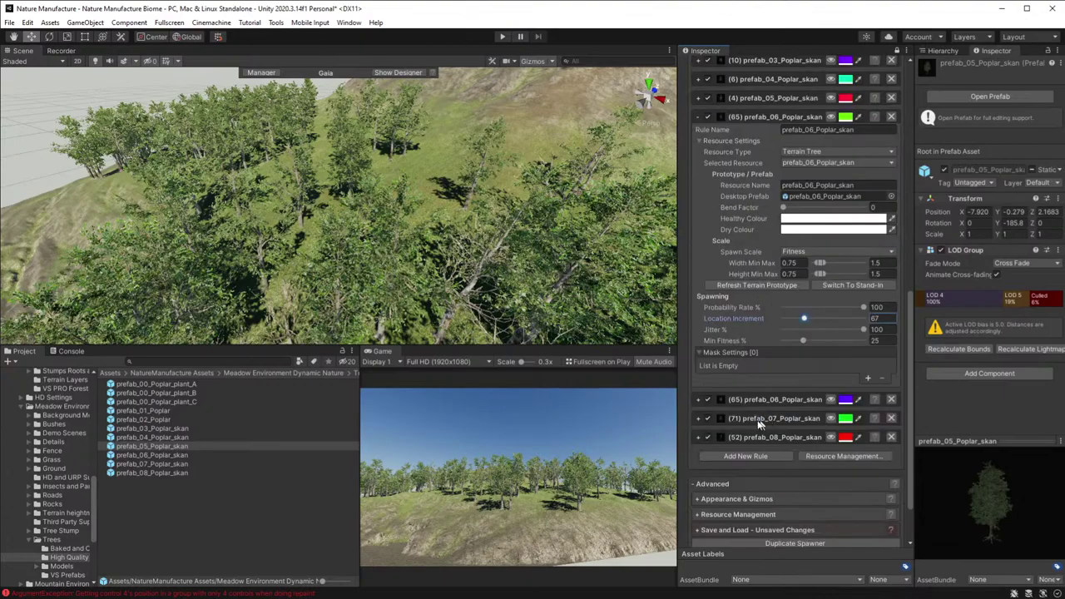
{"action": "left_click", "coordinate": [702, 401]}
{"action": "scroll", "coordinate": [766, 412], "scroll_direction": "down", "scroll_amount": 3}
{"action": "scroll", "coordinate": [759, 448], "scroll_direction": "down", "scroll_amount": 3}
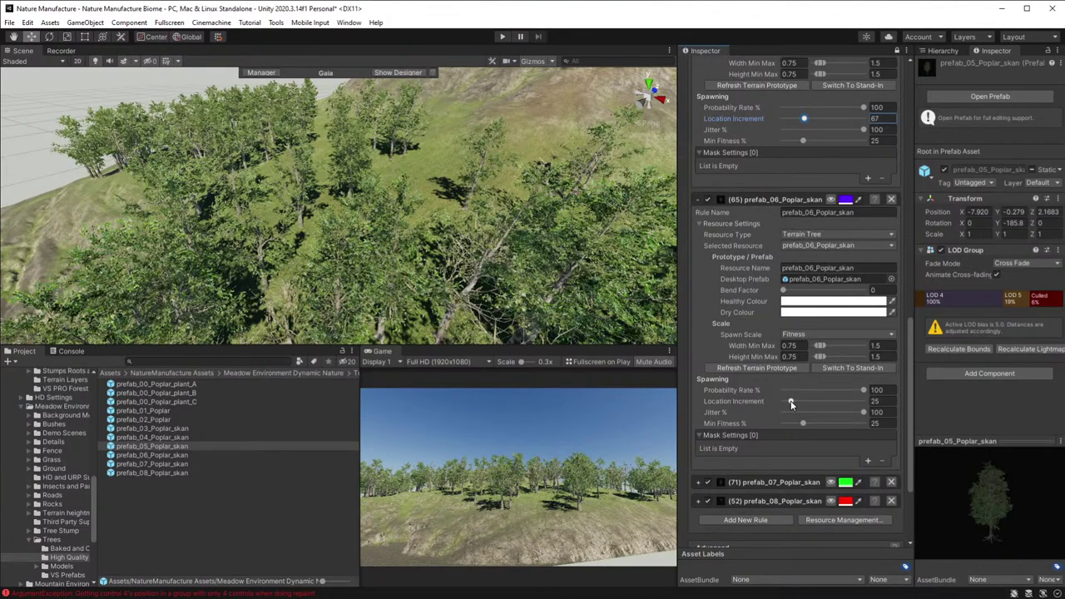
{"action": "left_click_drag", "start_coordinate": [791, 404], "coordinate": [800, 404]}
- Expand the prefab_07_Poplar_skan rule and raise its Location Increment
{"action": "left_click", "coordinate": [700, 483]}
{"action": "scroll", "coordinate": [782, 493], "scroll_direction": "down", "scroll_amount": 3}
{"action": "scroll", "coordinate": [782, 493], "scroll_direction": "down", "scroll_amount": 3}
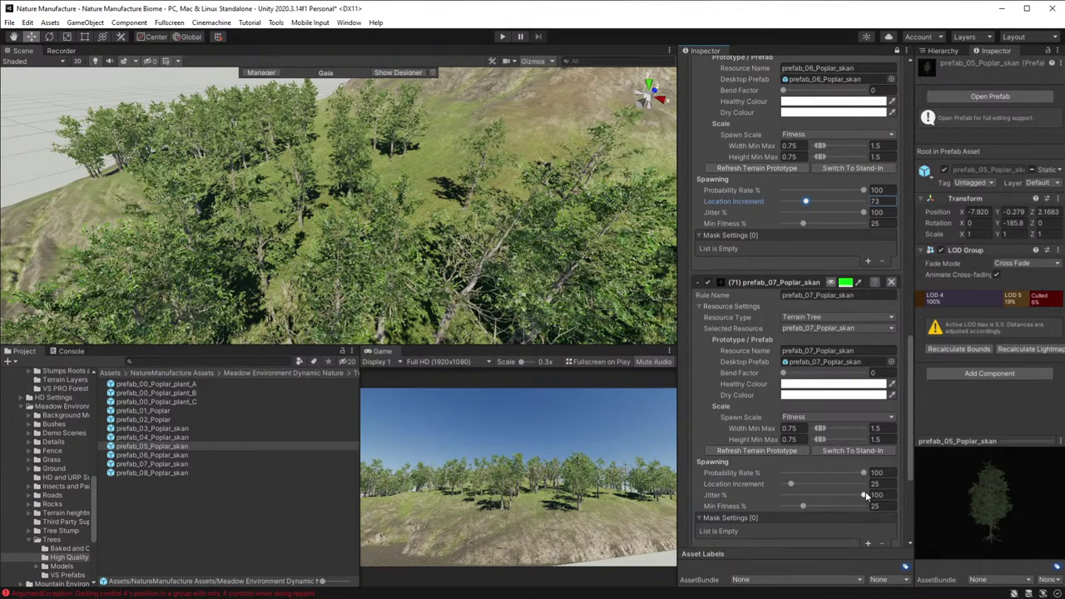
{"action": "left_click_drag", "start_coordinate": [793, 485], "coordinate": [801, 484]}
{"action": "scroll", "coordinate": [764, 483], "scroll_direction": "down", "scroll_amount": 3}
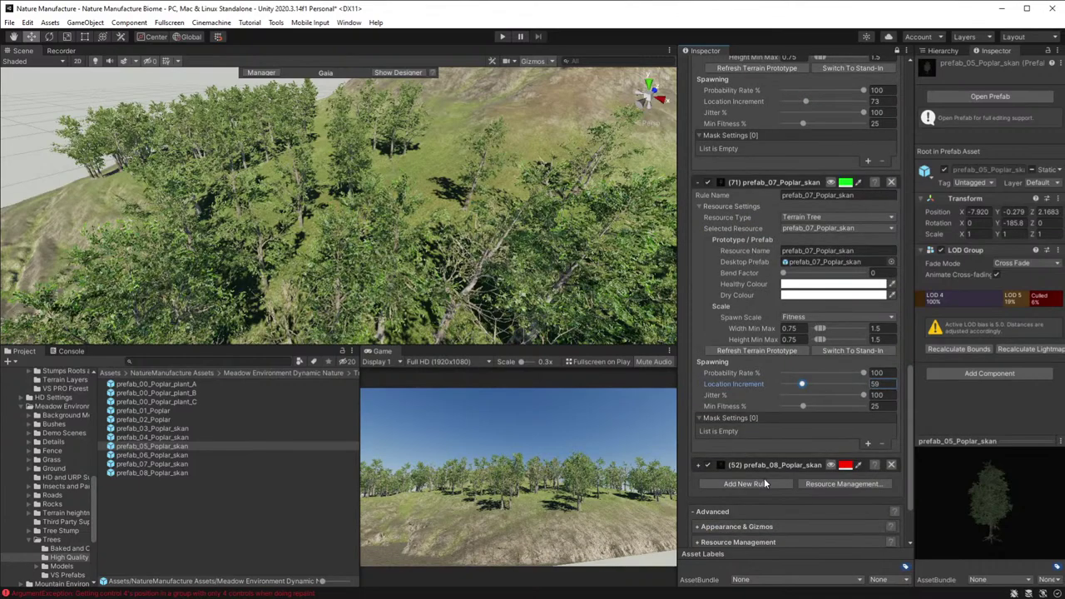
- Expand the prefab_08 rule, locate its asset in Project, and raise Location Increment from 59 to 126
{"action": "left_click", "coordinate": [699, 467]}
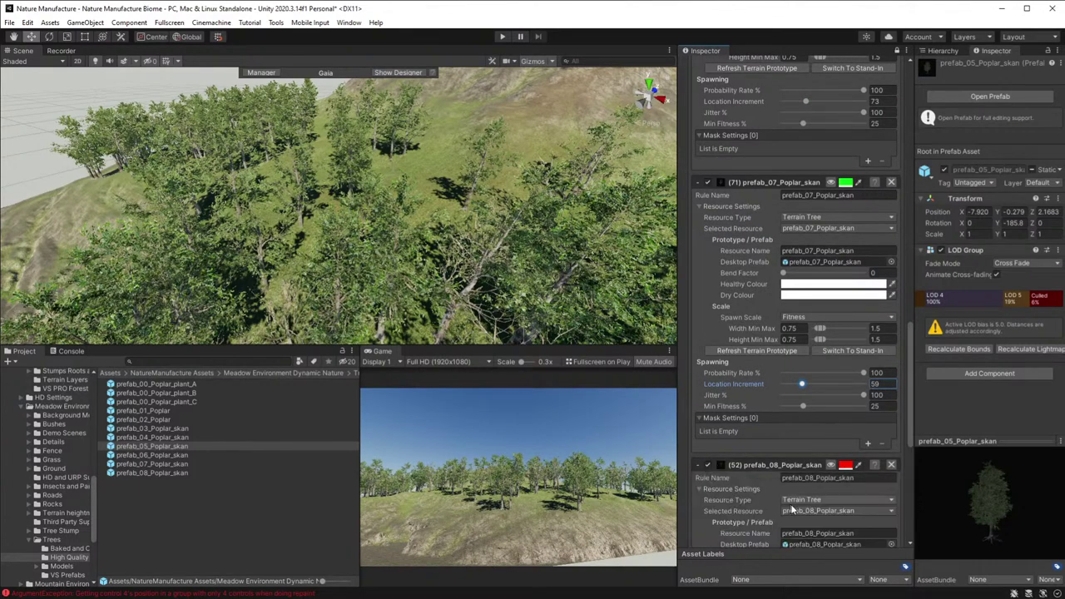
{"action": "left_click", "coordinate": [816, 544]}
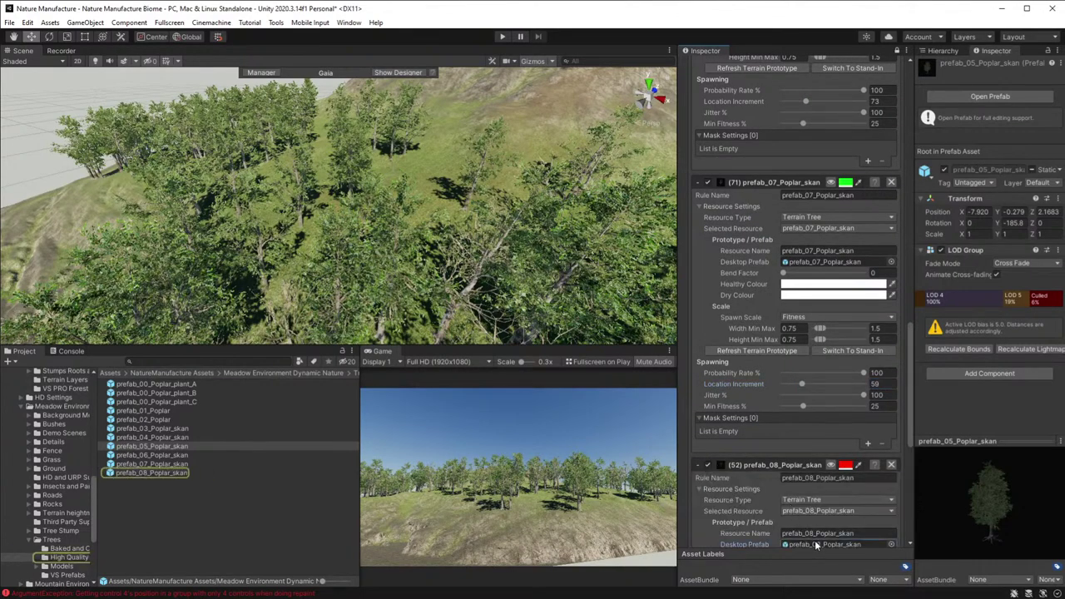
{"action": "left_click", "coordinate": [157, 474]}
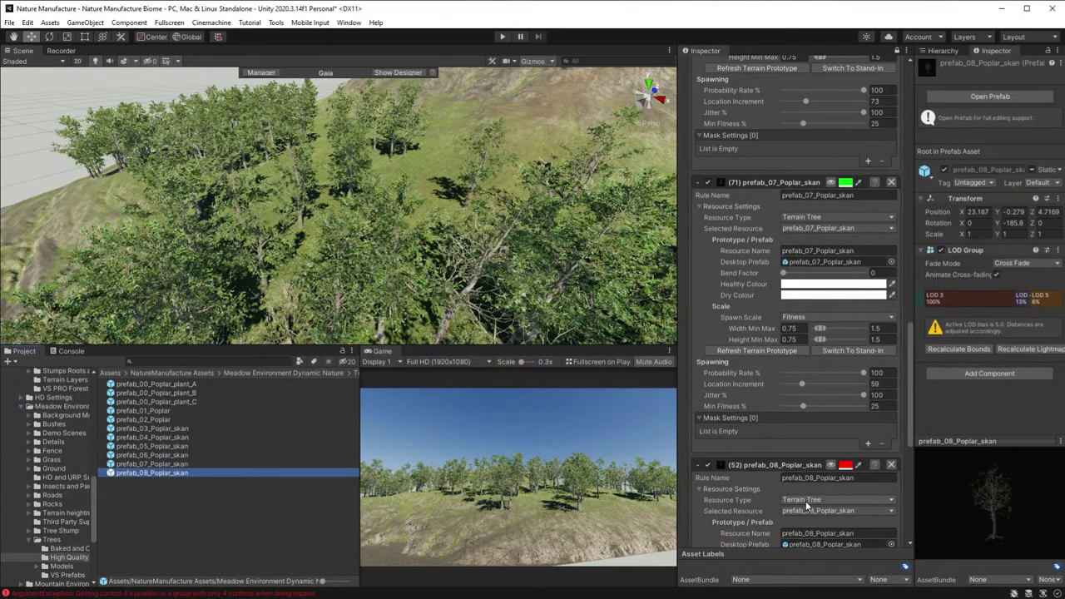
{"action": "left_click_drag", "start_coordinate": [804, 385], "coordinate": [823, 384]}
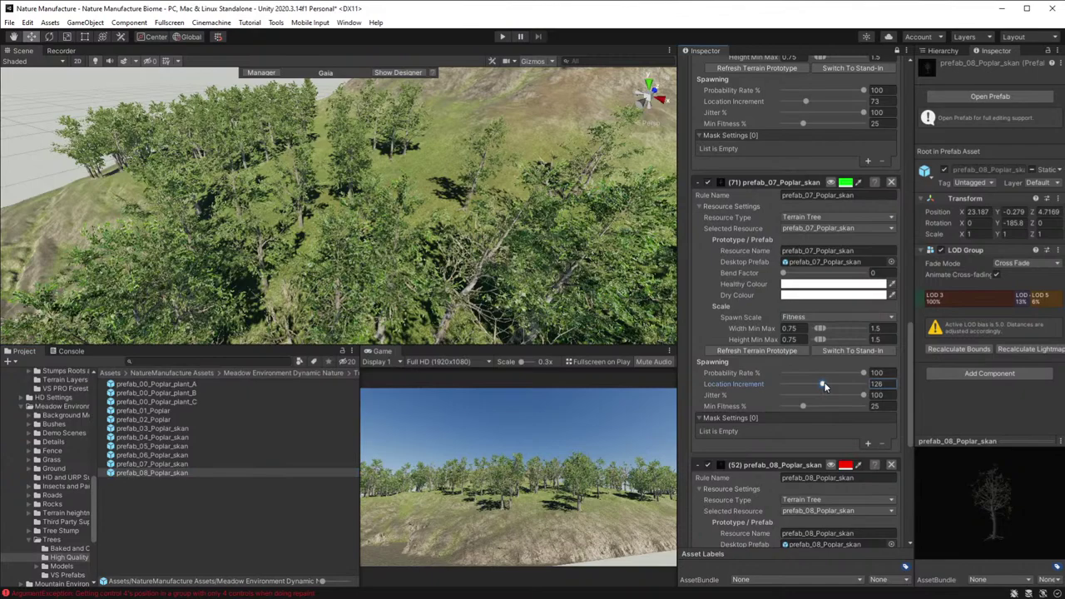
{"action": "scroll", "coordinate": [777, 480], "scroll_direction": "down", "scroll_amount": 8}
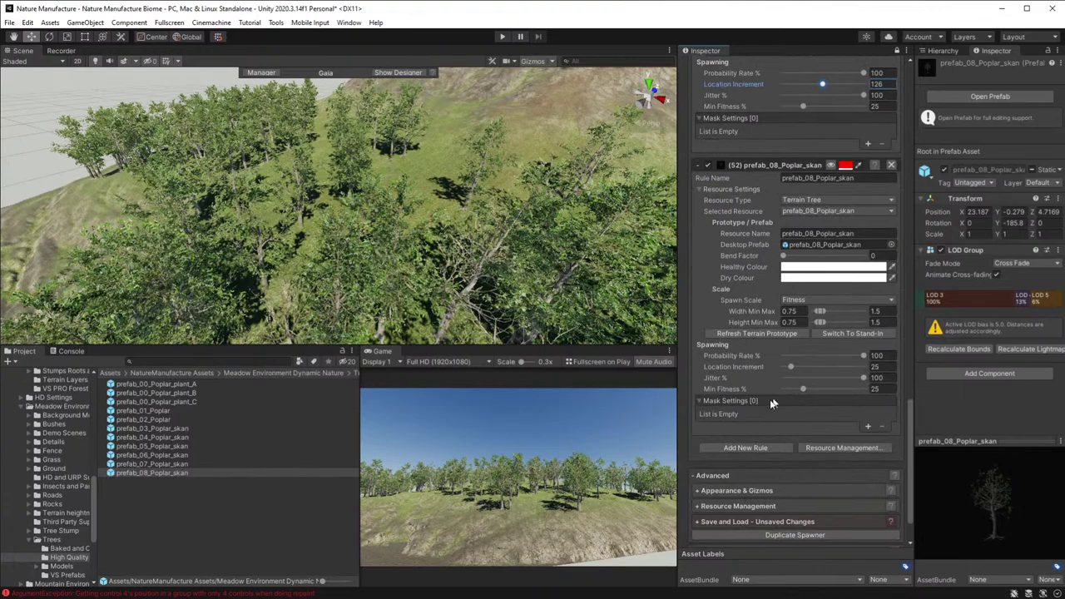
- Add a Terrain Texture mask limited to T_ground_meadow_grass_02_A_SM and turn on its spawn preview
{"action": "left_click", "coordinate": [869, 428]}
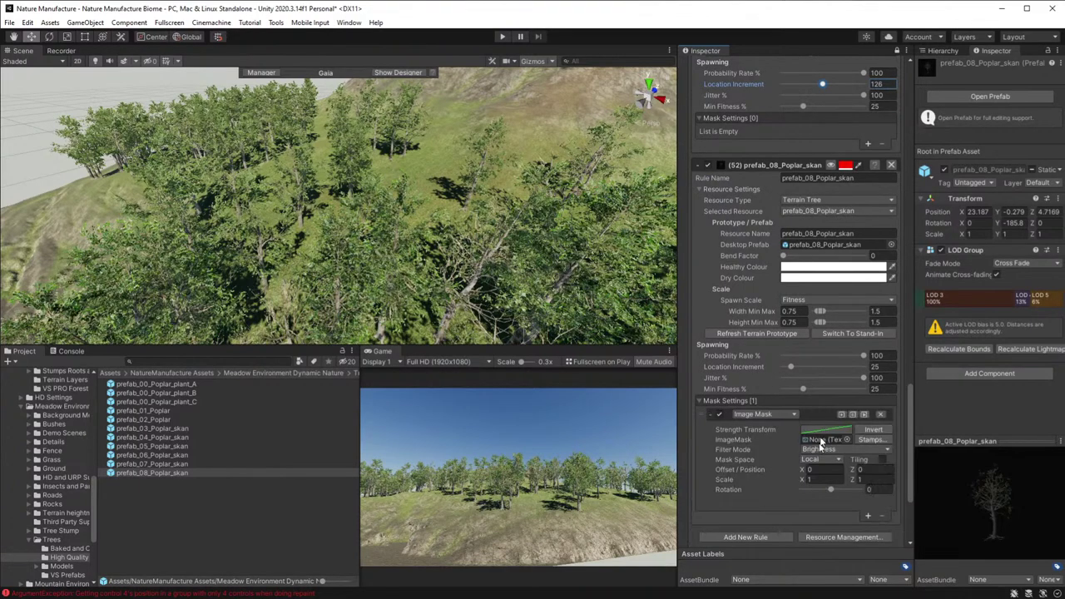
{"action": "left_click", "coordinate": [767, 414]}
{"action": "left_click", "coordinate": [772, 555]}
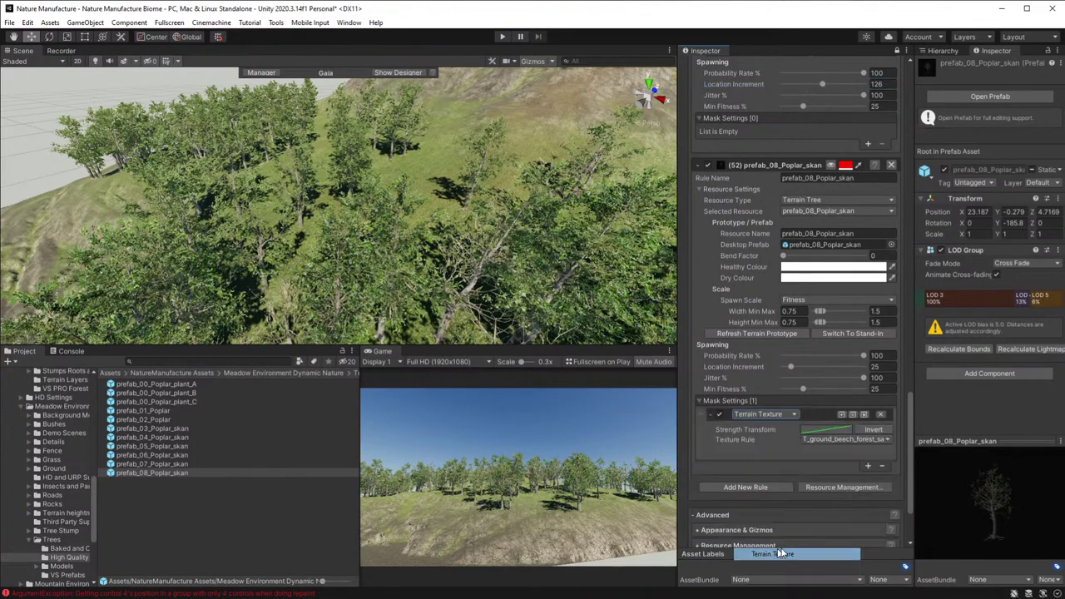
{"action": "left_click", "coordinate": [847, 437]}
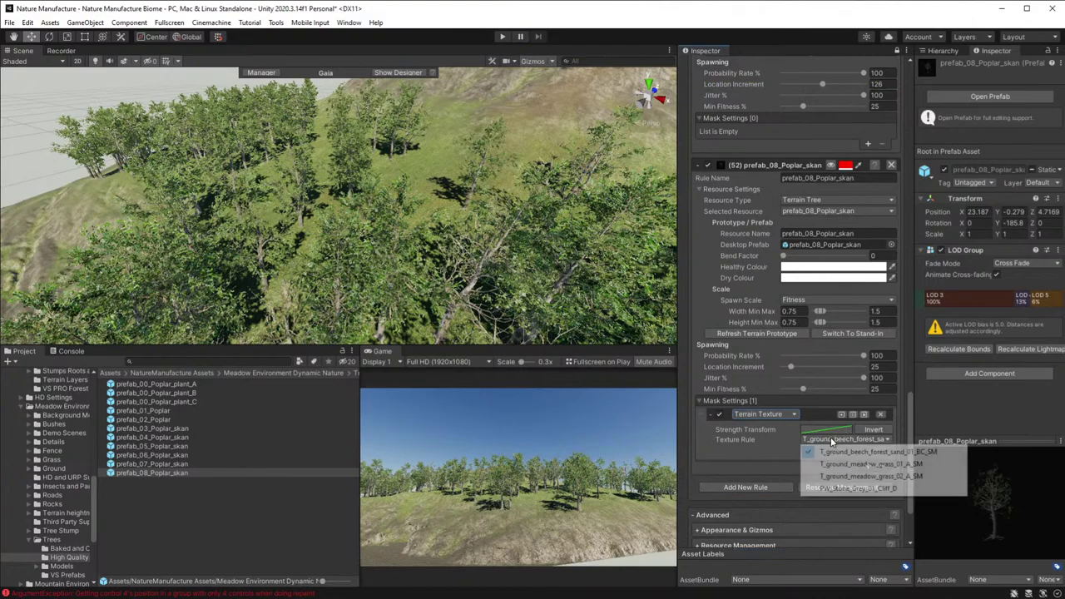
{"action": "left_click", "coordinate": [865, 476]}
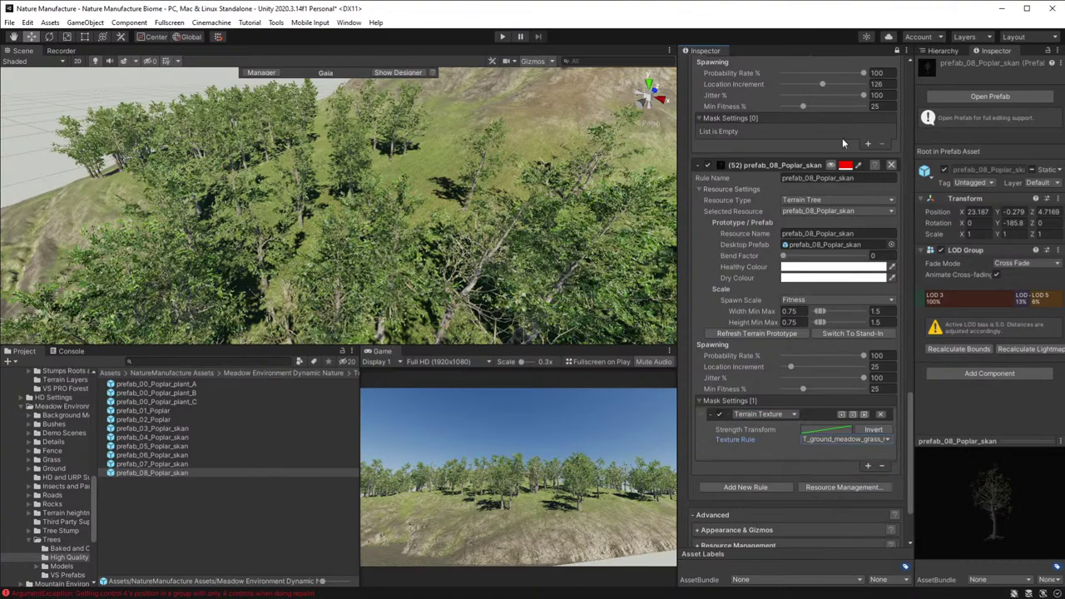
{"action": "left_click", "coordinate": [831, 165]}
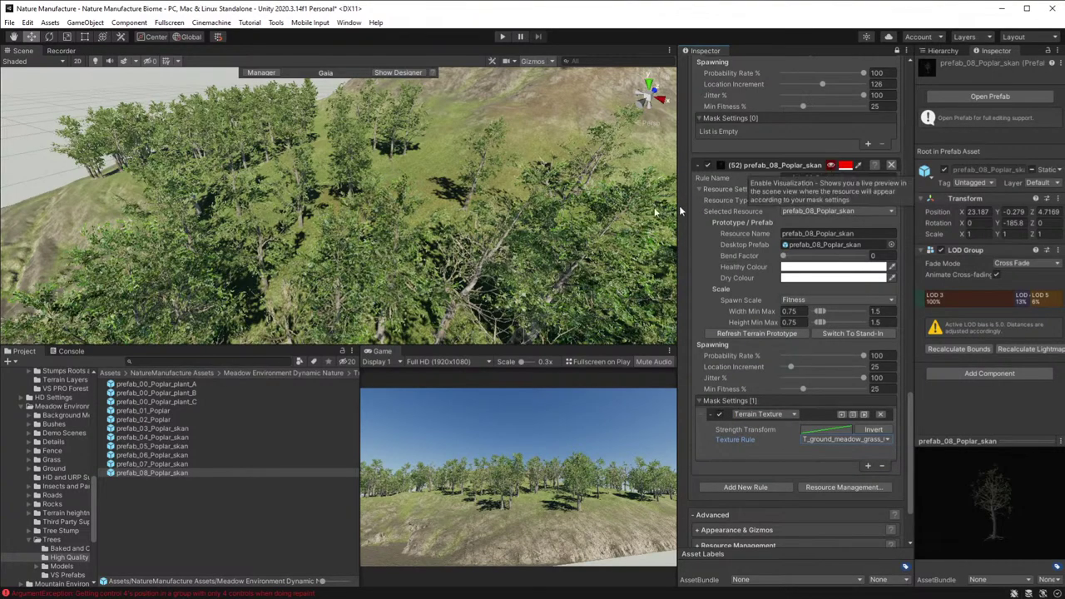
{"action": "left_click_drag", "start_coordinate": [432, 217], "coordinate": [537, 285], "text": "alt"}
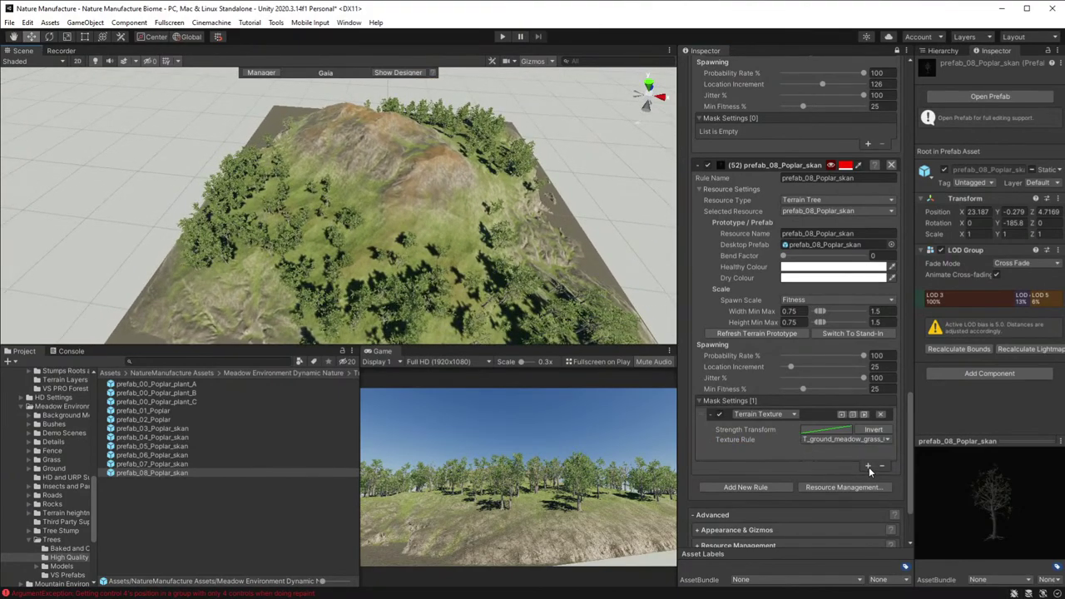
- Add a Global Spawner Mask Stack above the texture mask and set the texture mask's blend to Add
{"action": "left_click", "coordinate": [869, 467]}
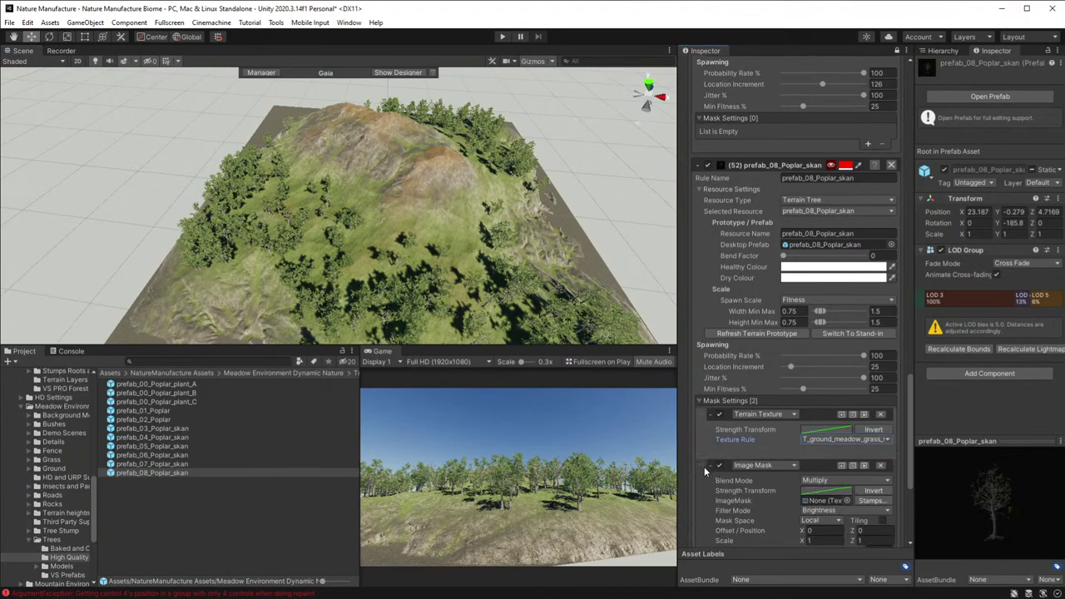
{"action": "left_click_drag", "start_coordinate": [703, 466], "coordinate": [702, 407]}
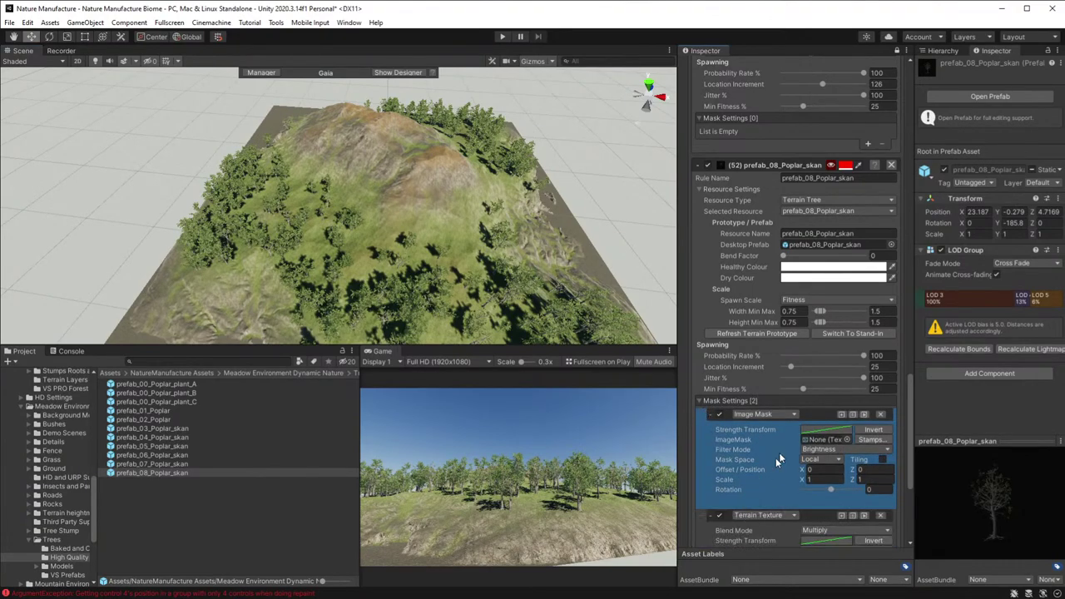
{"action": "left_click", "coordinate": [771, 415]}
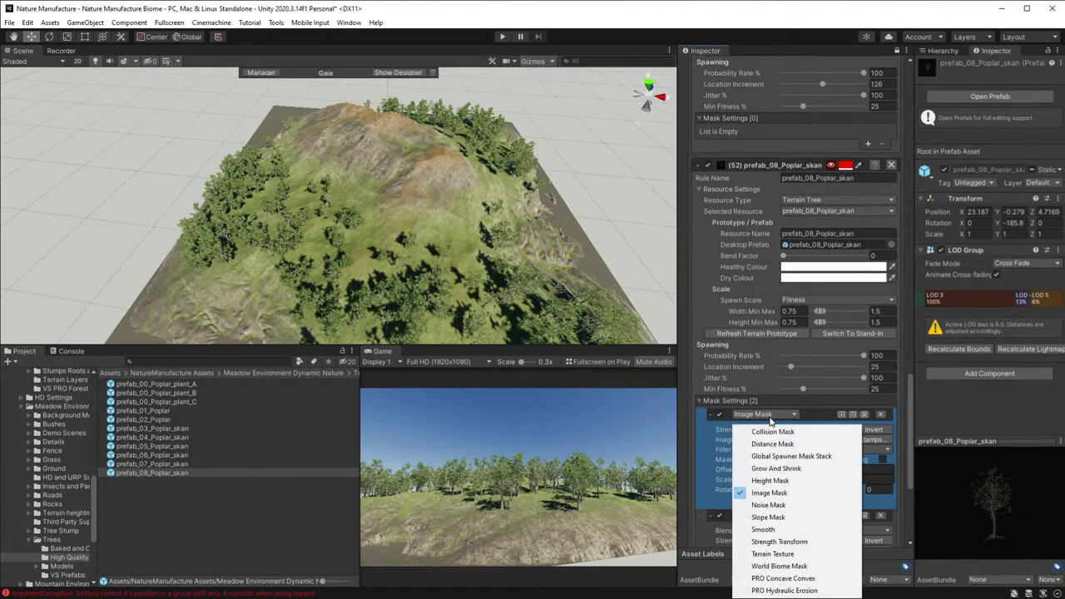
{"action": "left_click", "coordinate": [789, 456]}
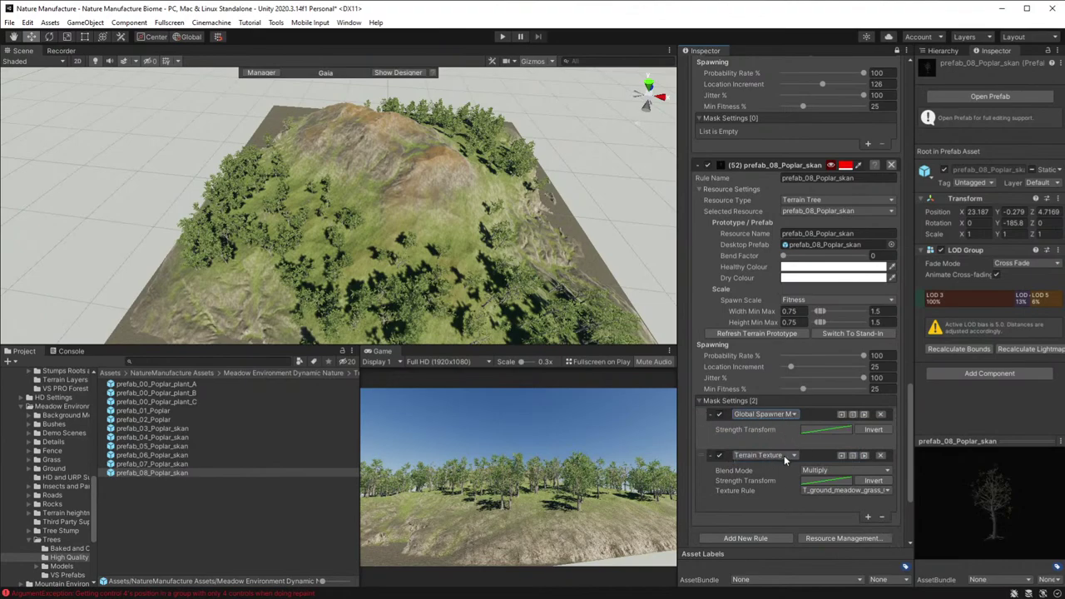
{"action": "left_click", "coordinate": [815, 473]}
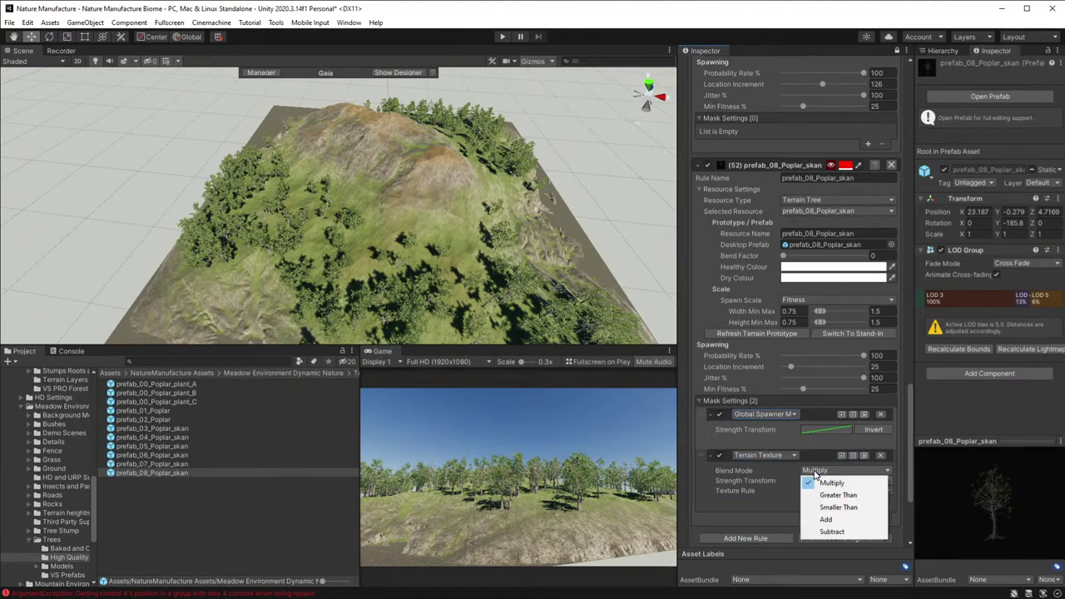
{"action": "left_click", "coordinate": [826, 519]}
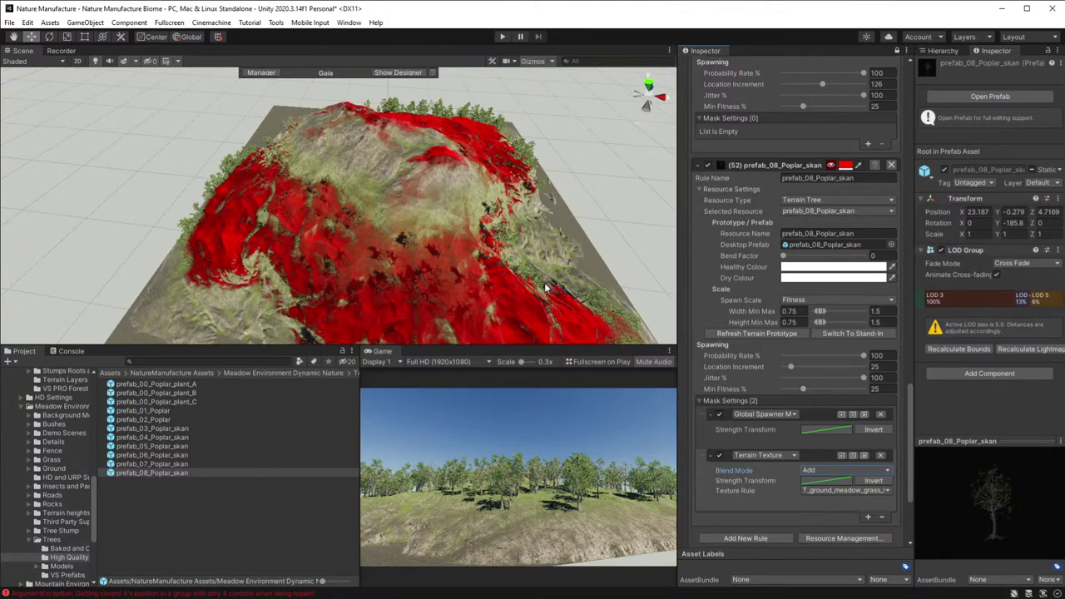
- Orbit around the red-masked slopes and scroll the Inspector back up to the spawn rules
{"action": "left_click_drag", "start_coordinate": [544, 268], "coordinate": [319, 277], "text": "alt"}
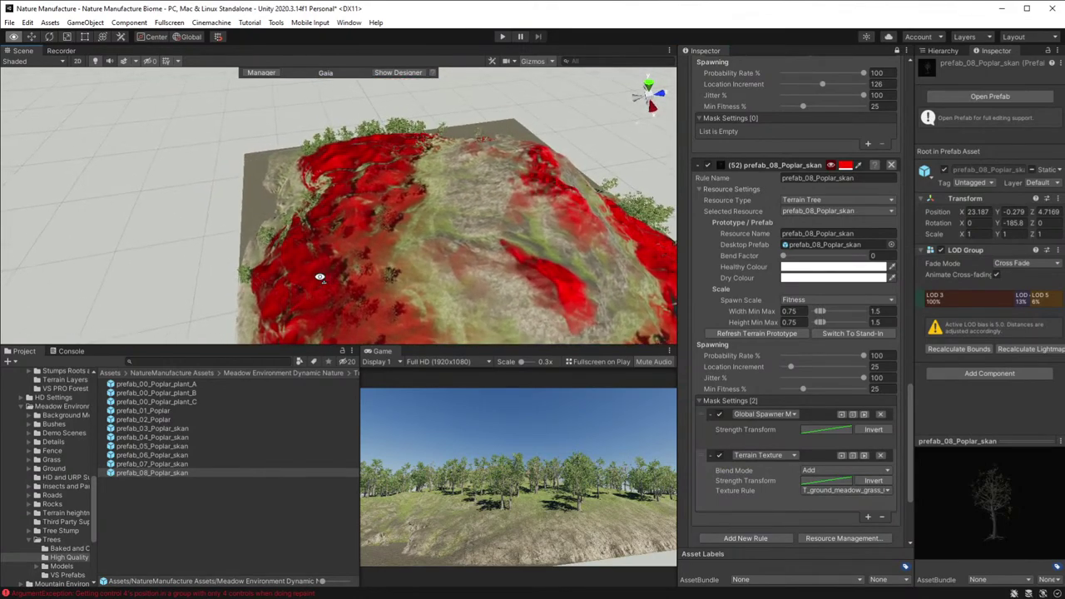
{"action": "key", "text": "w"}
{"action": "right_click_drag", "start_coordinate": [373, 214], "coordinate": [416, 203]}
{"action": "scroll", "coordinate": [819, 215], "scroll_direction": "up", "scroll_amount": 6}
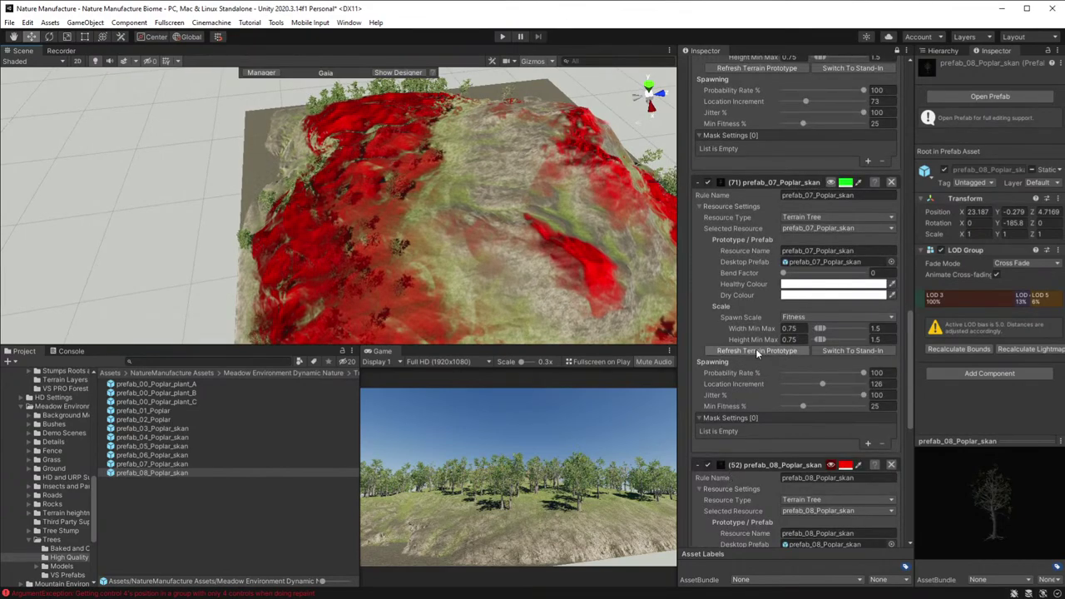
{"action": "scroll", "coordinate": [758, 317], "scroll_direction": "up", "scroll_amount": 2}
{"action": "scroll", "coordinate": [766, 275], "scroll_direction": "up", "scroll_amount": 6}
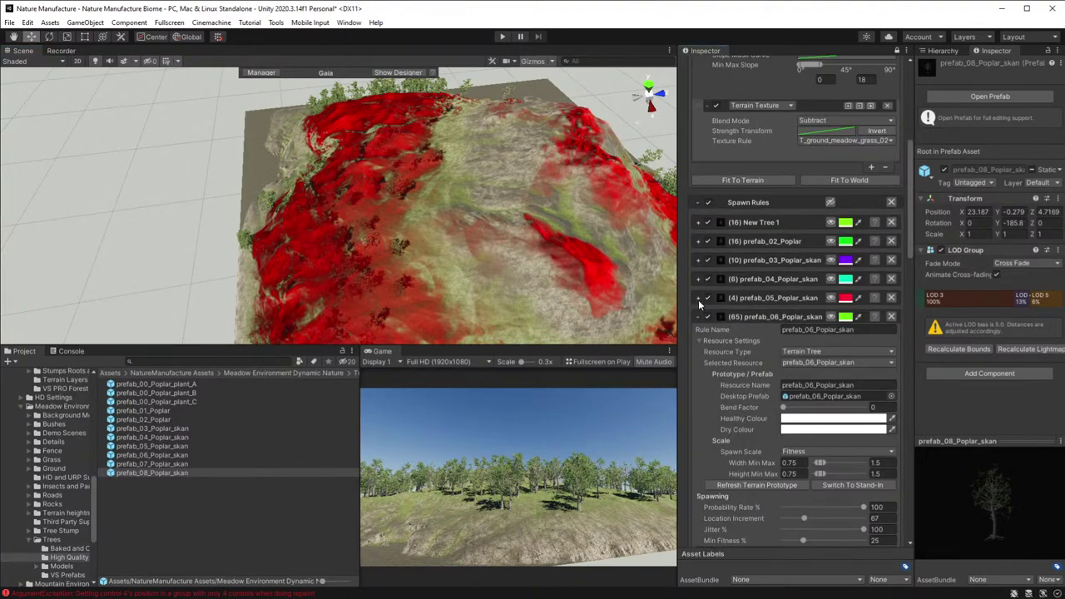
- Expand the prefab_05_Poplar_skan rule to review its PRO Concave Convex mask settings
{"action": "left_click", "coordinate": [698, 298]}
{"action": "scroll", "coordinate": [795, 422], "scroll_direction": "down", "scroll_amount": 6}
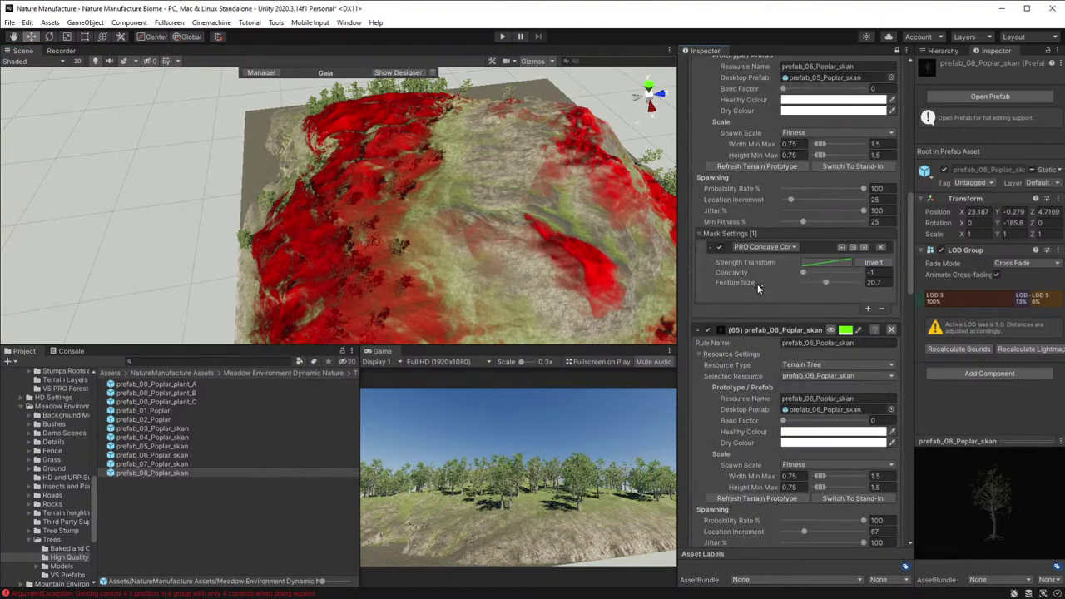
{"action": "scroll", "coordinate": [750, 263], "scroll_direction": "up", "scroll_amount": 2}
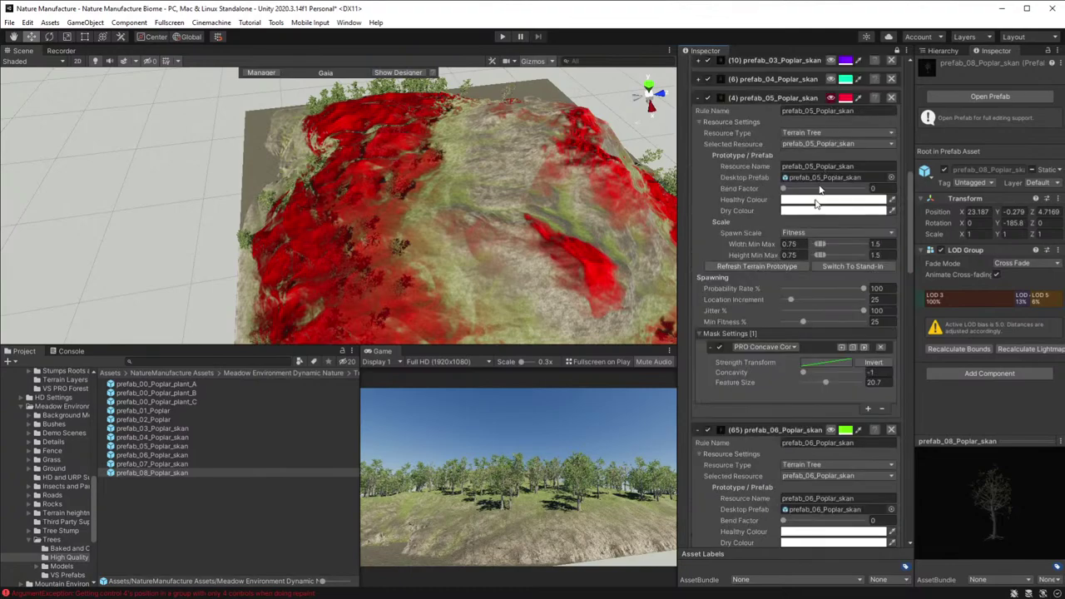
{"action": "scroll", "coordinate": [797, 307], "scroll_direction": "down", "scroll_amount": 12}
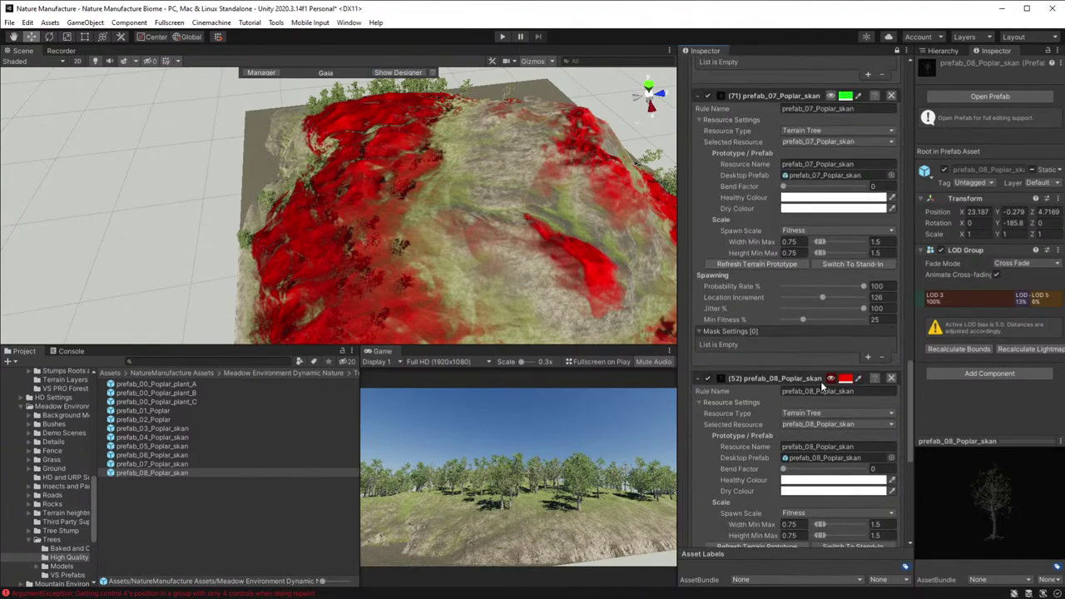
{"action": "scroll", "coordinate": [823, 350], "scroll_direction": "up", "scroll_amount": 6}
{"action": "scroll", "coordinate": [819, 304], "scroll_direction": "up", "scroll_amount": 6}
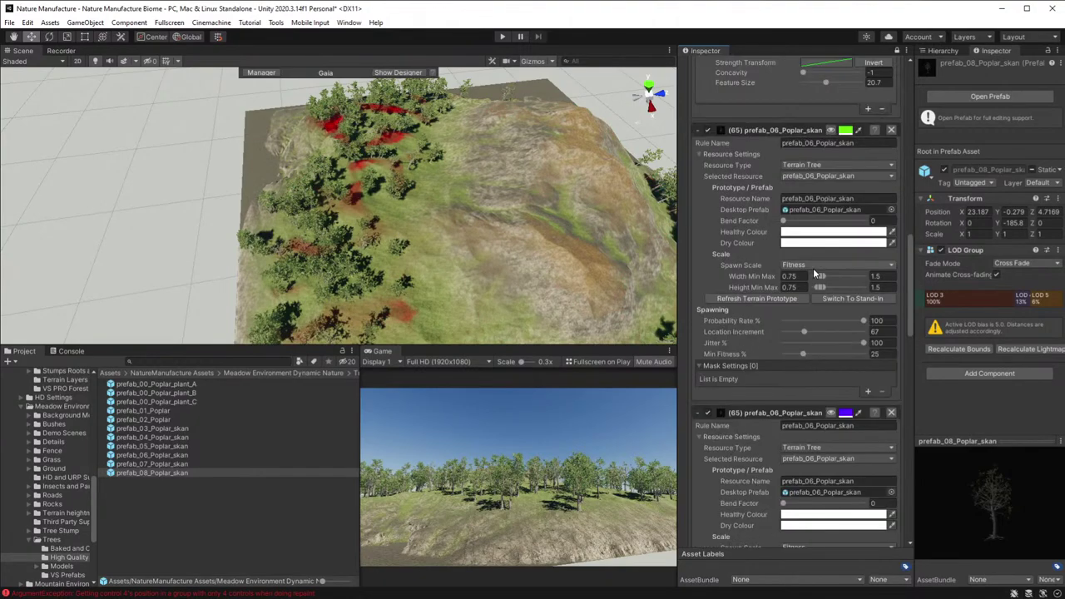
{"action": "scroll", "coordinate": [814, 273], "scroll_direction": "up", "scroll_amount": 4}
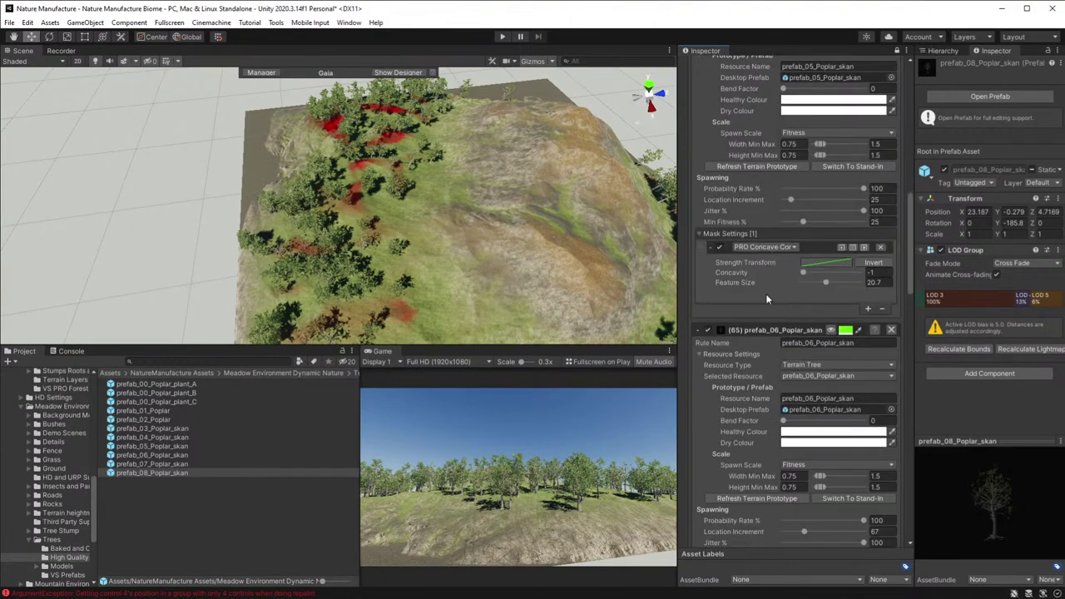
- Add a Global Spawner Mask Stack mask above PRO Concave Convex in the prefab_05 rule
{"action": "left_click", "coordinate": [868, 310]}
{"action": "left_click", "coordinate": [703, 308]}
{"action": "left_click_drag", "start_coordinate": [704, 270], "coordinate": [703, 240]}
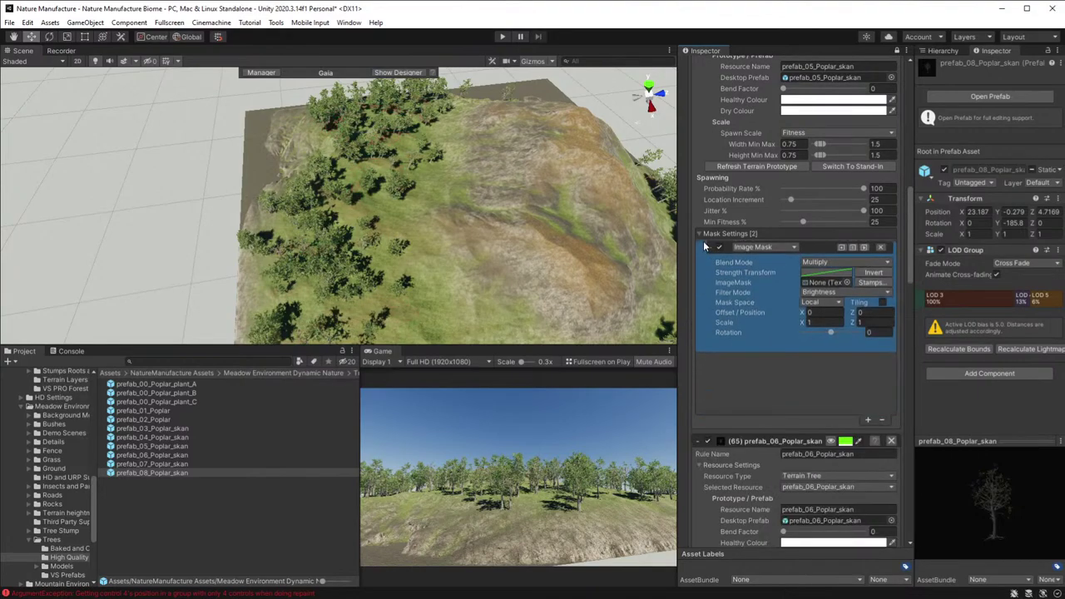
{"action": "left_click", "coordinate": [784, 248]}
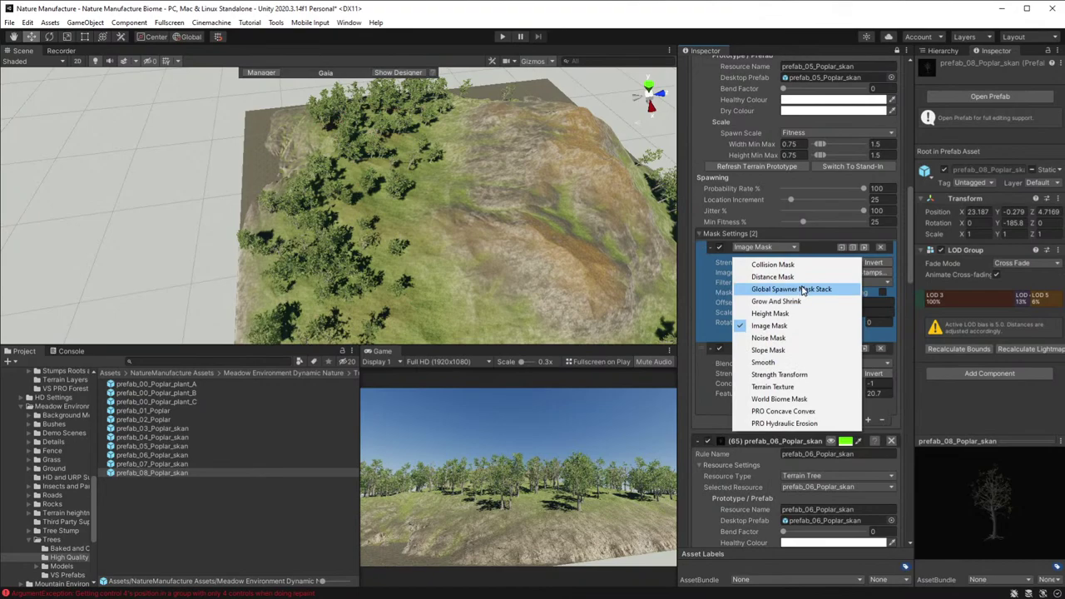
{"action": "left_click", "coordinate": [798, 289]}
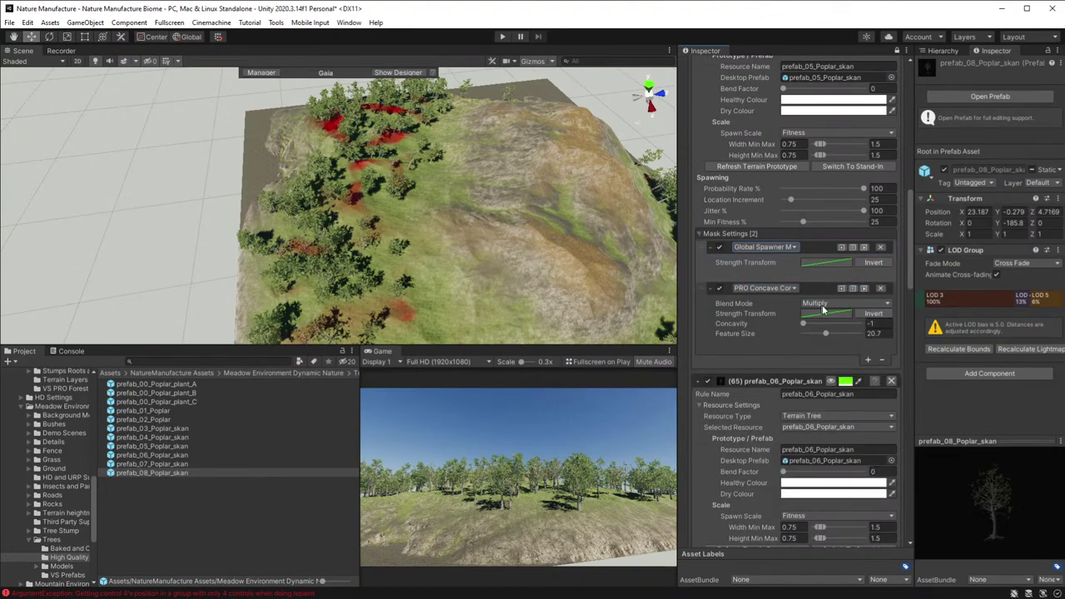
- Set the concave mask to Subtract, compare it on and off, and tune Feature Size to 9.6
{"action": "left_click", "coordinate": [844, 305]}
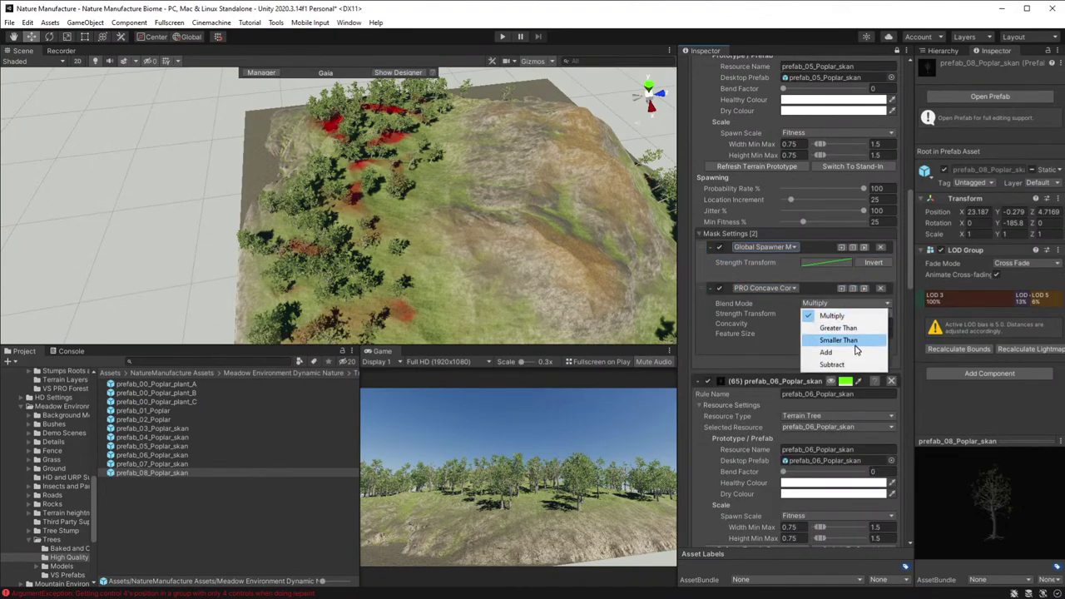
{"action": "left_click", "coordinate": [832, 364]}
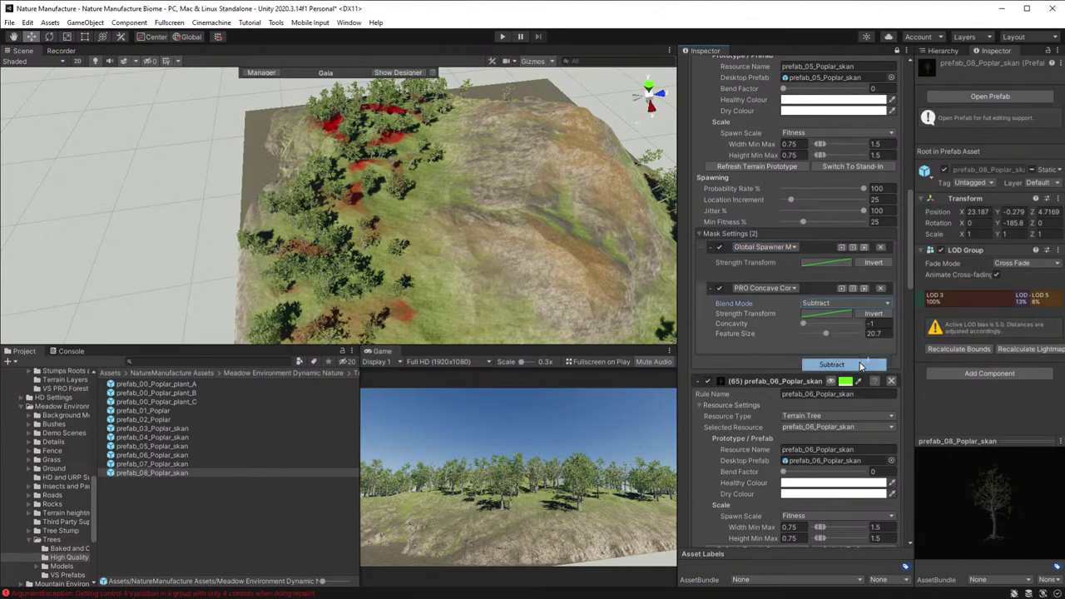
{"action": "left_click", "coordinate": [718, 288]}
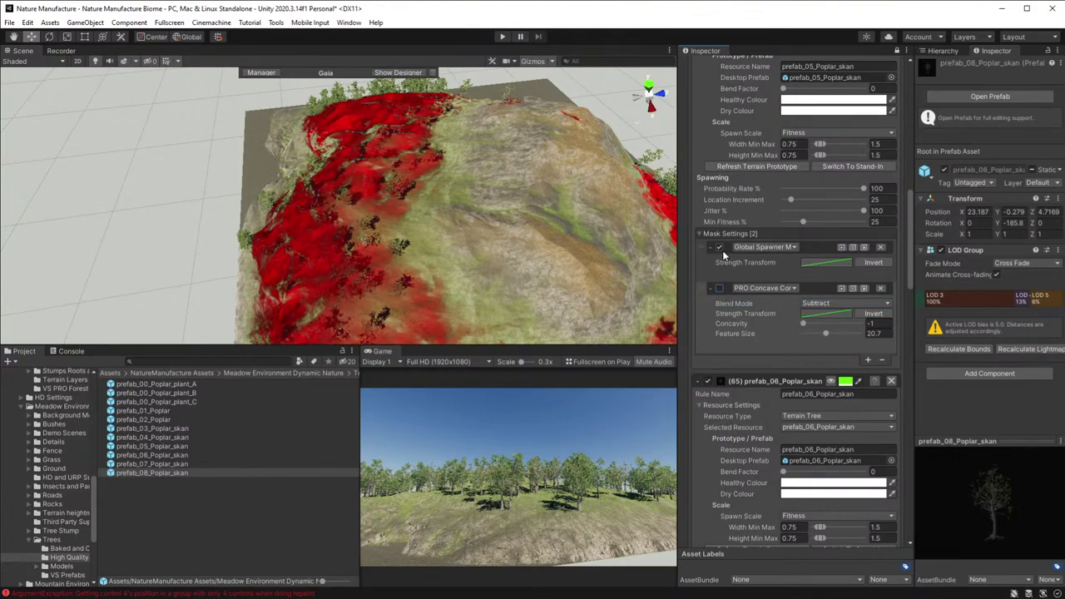
{"action": "left_click", "coordinate": [719, 289]}
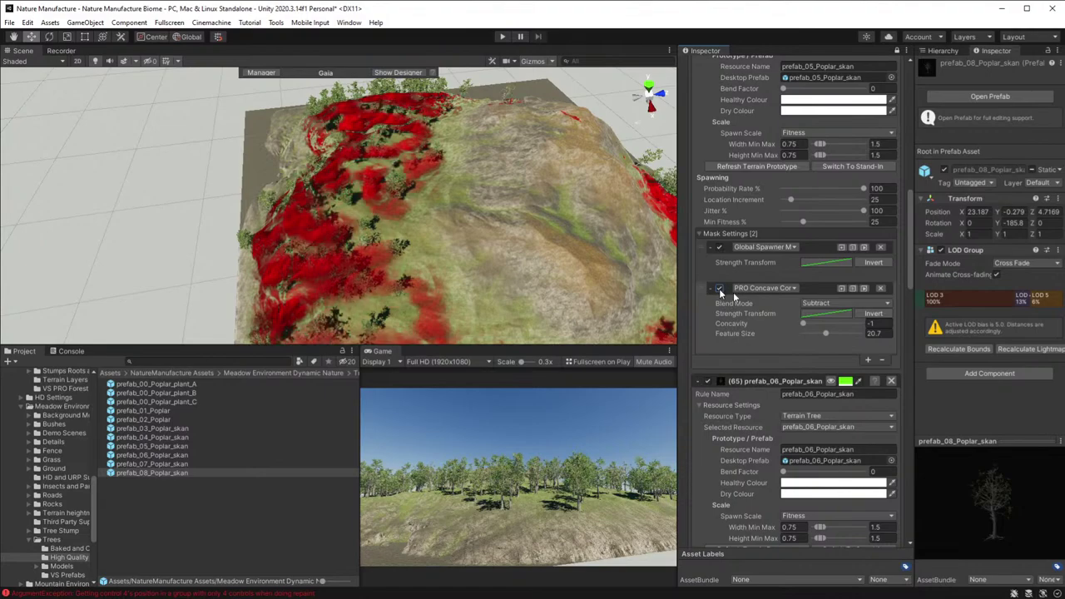
{"action": "left_click_drag", "start_coordinate": [825, 336], "coordinate": [804, 333]}
{"action": "left_click_drag", "start_coordinate": [400, 275], "coordinate": [317, 211], "text": "alt"}
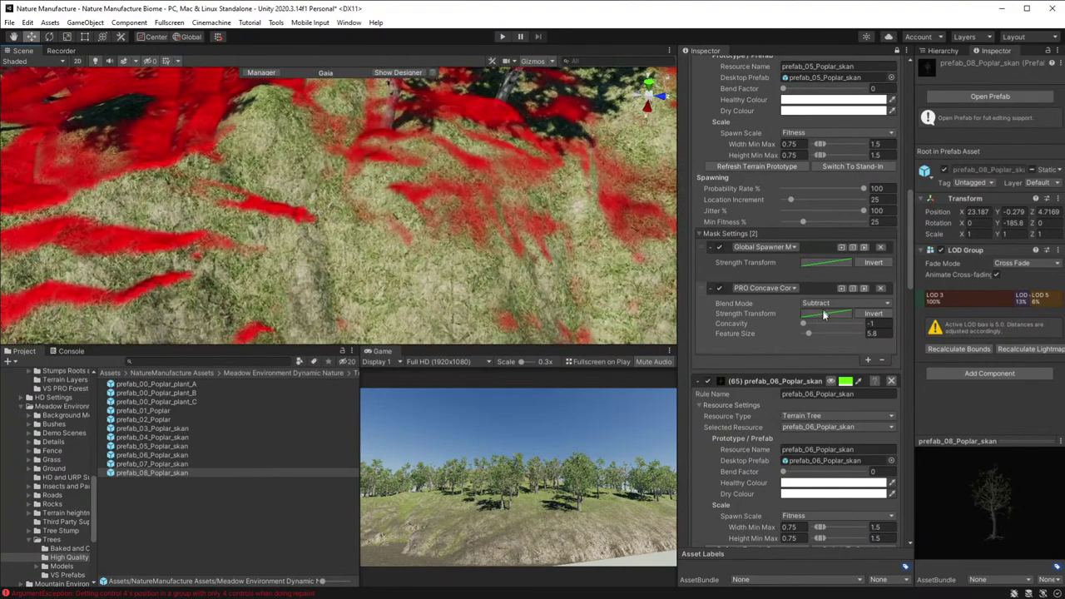
{"action": "mouse_move", "coordinate": [811, 334]}
{"action": "left_mouse_down"}
{"action": "mouse_move", "coordinate": [827, 335]}
{"action": "mouse_move", "coordinate": [799, 327]}
{"action": "mouse_move", "coordinate": [816, 331]}
{"action": "left_mouse_up"}
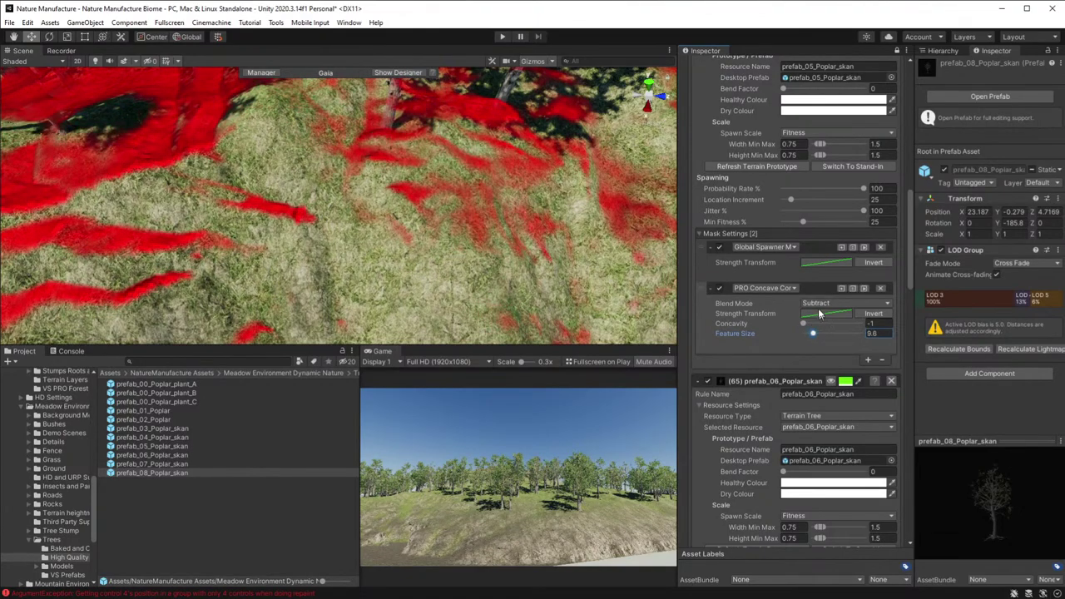
- Try Greater Than and Add blending, return to Subtract, and open the strength curve
{"action": "left_click", "coordinate": [817, 304]}
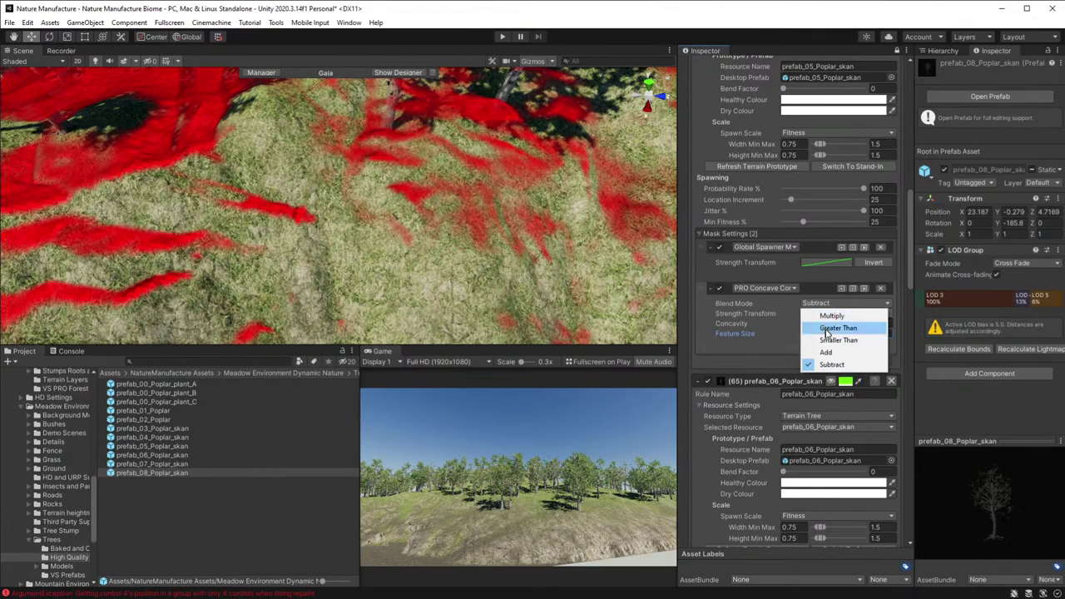
{"action": "left_click", "coordinate": [828, 328]}
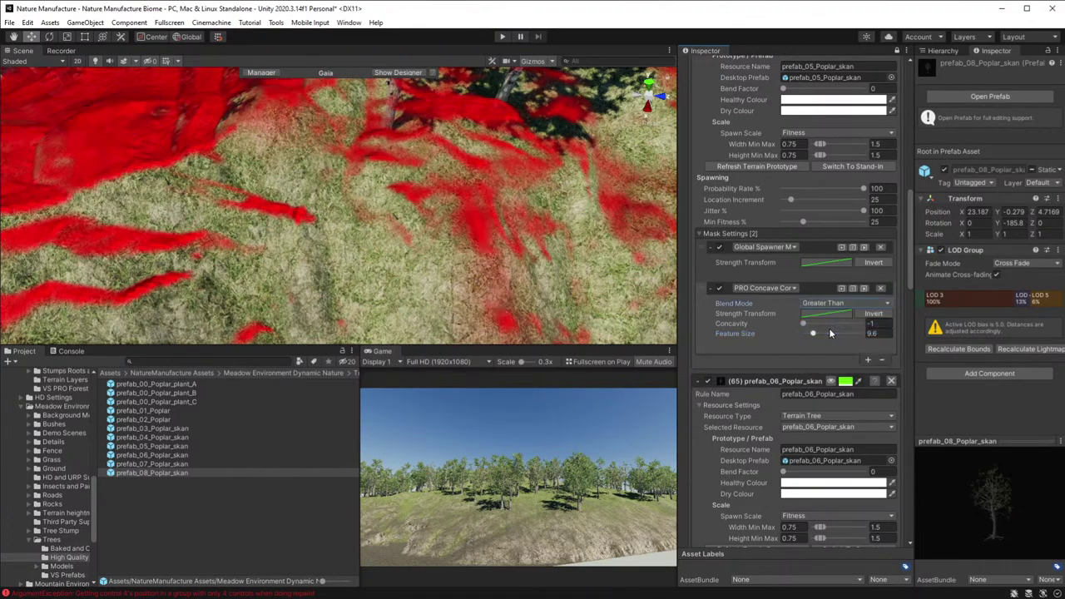
{"action": "left_click", "coordinate": [827, 303]}
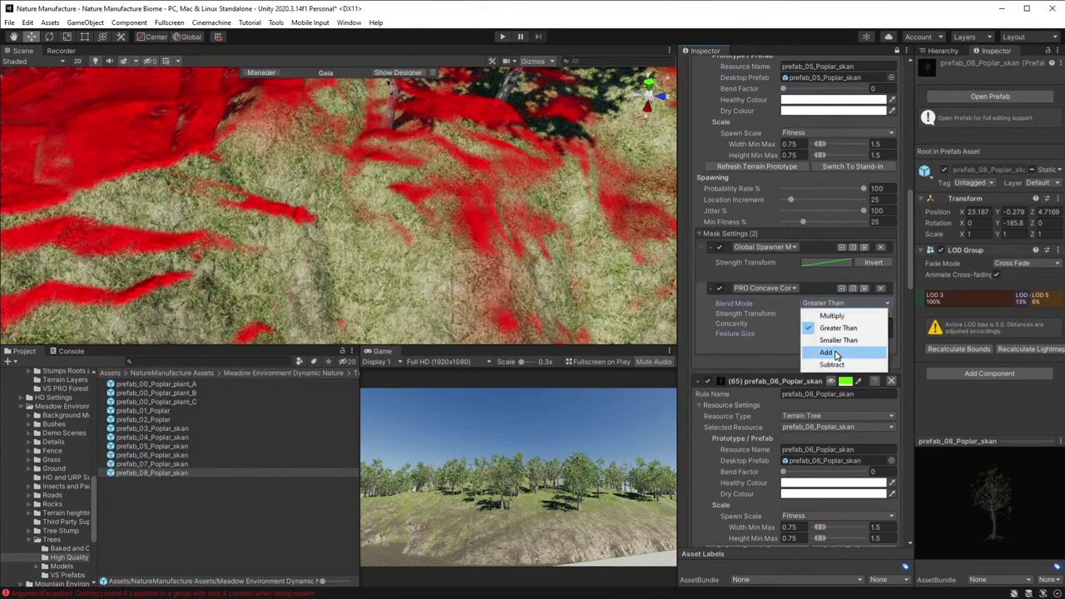
{"action": "left_click", "coordinate": [833, 351]}
{"action": "left_click", "coordinate": [829, 302]}
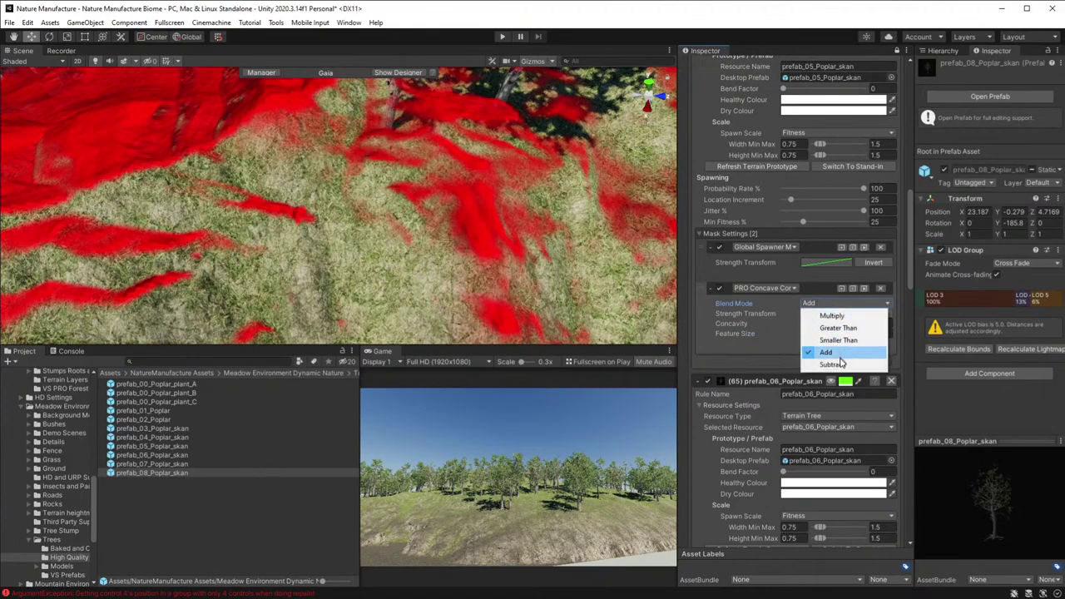
{"action": "left_click", "coordinate": [832, 362]}
{"action": "left_click", "coordinate": [824, 313]}
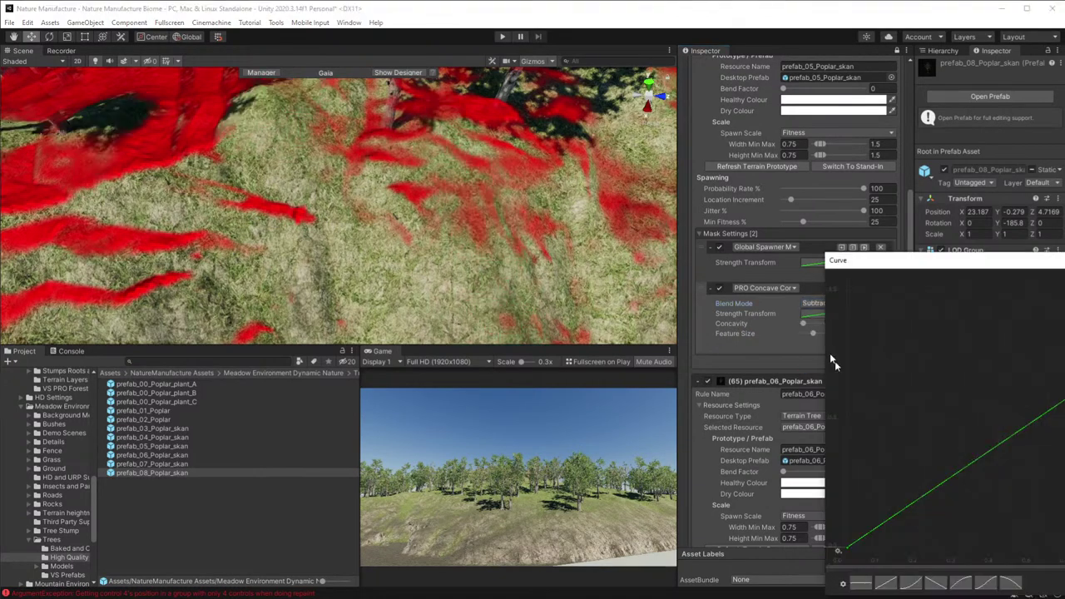
- Add a key to the concave mask's strength curve and reshape it to rise then fall off
{"action": "right_click", "coordinate": [937, 485]}
{"action": "left_click", "coordinate": [958, 493]}
{"action": "left_click_drag", "start_coordinate": [939, 488], "coordinate": [852, 303]}
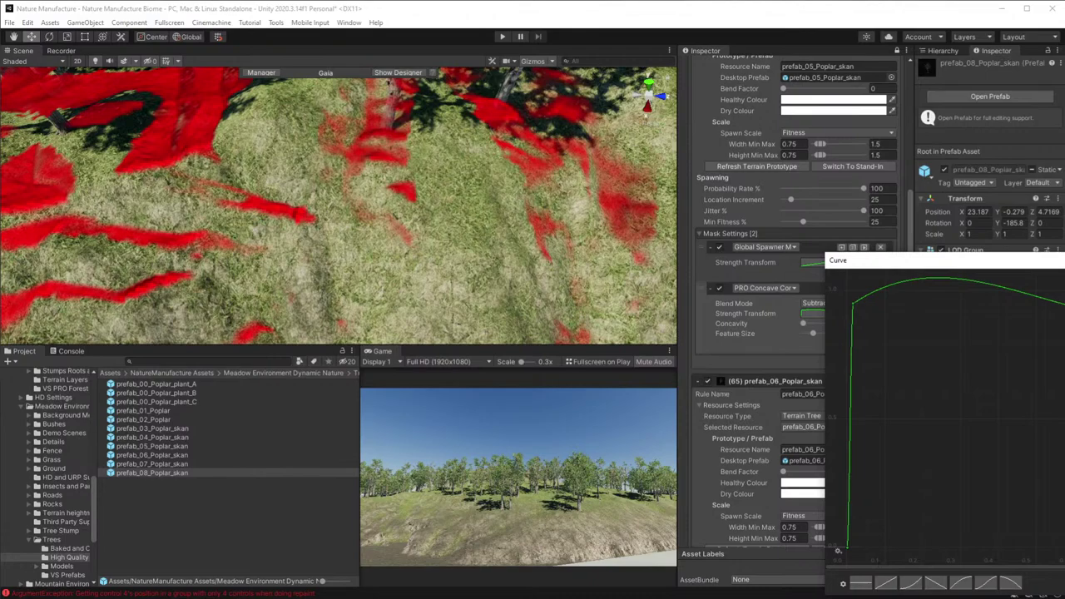
{"action": "left_click_drag", "start_coordinate": [1058, 301], "coordinate": [1062, 269]}
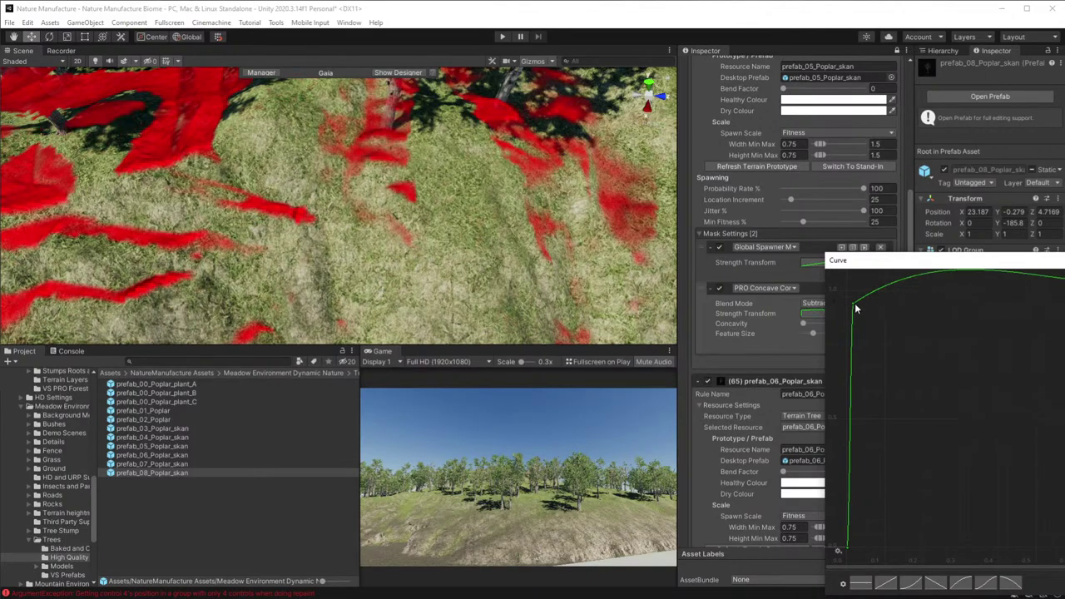
{"action": "left_click_drag", "start_coordinate": [854, 304], "coordinate": [884, 391]}
{"action": "left_click_drag", "start_coordinate": [1039, 266], "coordinate": [518, 260]}
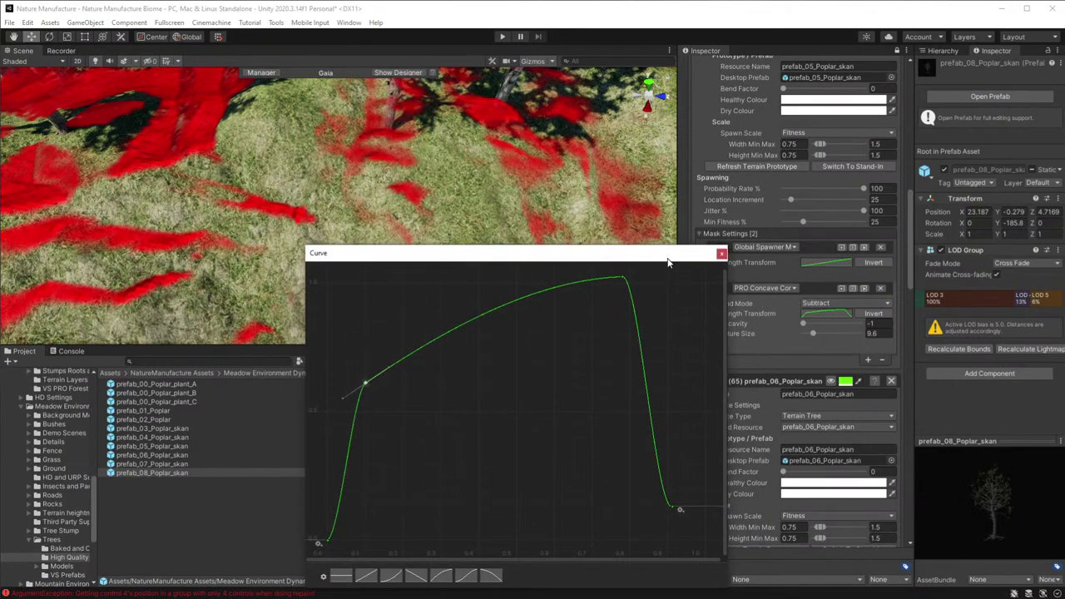
{"action": "left_click_drag", "start_coordinate": [668, 258], "coordinate": [611, 259]}
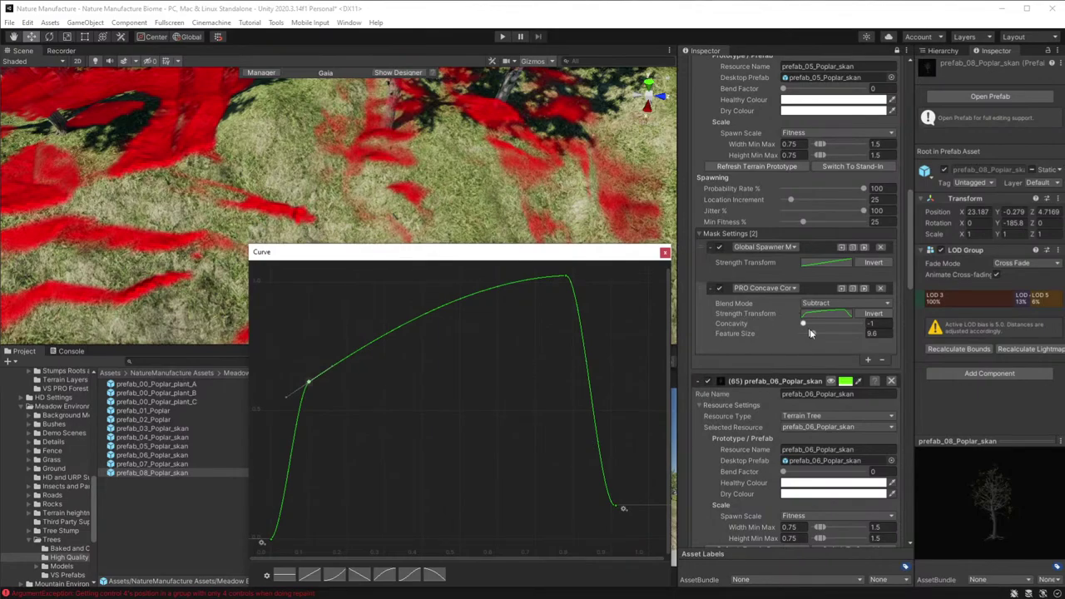
- Set Feature Size to 1, Min Fitness to 58.8% and Location Increment to 67
{"action": "mouse_move", "coordinate": [805, 327]}
{"action": "left_mouse_down"}
{"action": "mouse_move", "coordinate": [915, 332]}
{"action": "mouse_move", "coordinate": [799, 331]}
{"action": "left_mouse_up"}
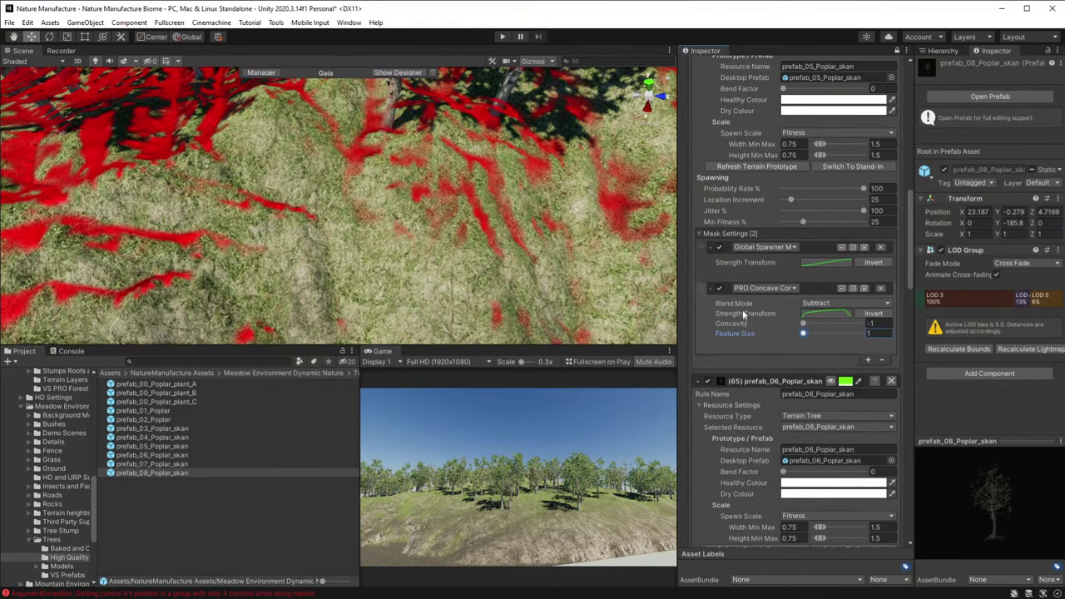
{"action": "mouse_move", "coordinate": [464, 247]}
{"action": "right_mouse_down"}
{"action": "mouse_move", "coordinate": [373, 267]}
{"action": "mouse_move", "coordinate": [368, 257]}
{"action": "mouse_move", "coordinate": [404, 244]}
{"action": "mouse_move", "coordinate": [445, 249]}
{"action": "right_mouse_up"}
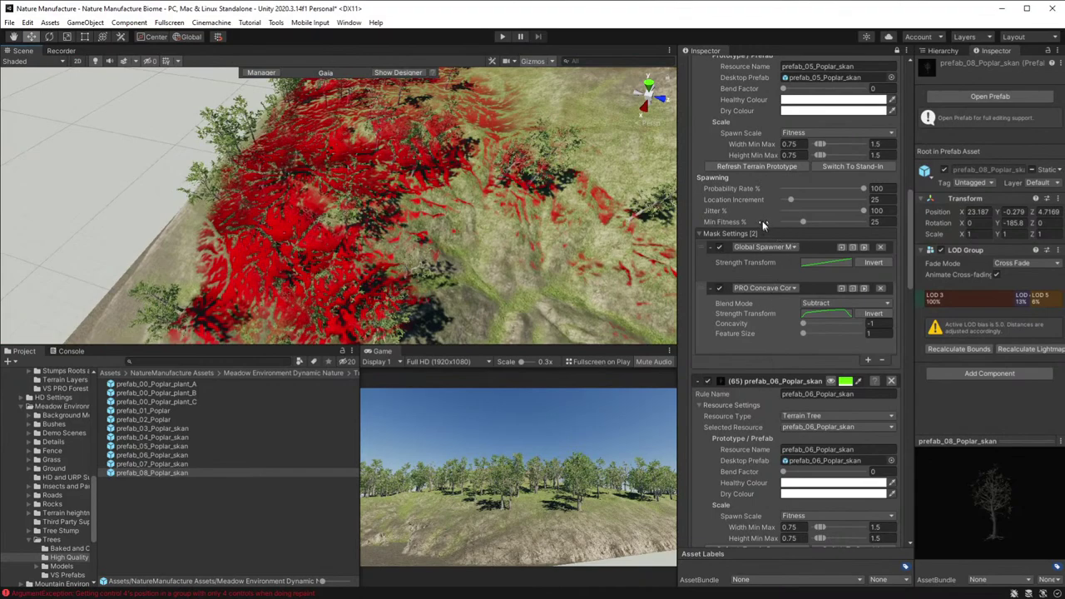
{"action": "left_click_drag", "start_coordinate": [804, 223], "coordinate": [835, 225]}
{"action": "left_click_drag", "start_coordinate": [791, 201], "coordinate": [804, 202]}
- Spawn the poplars with Spawn Local and fly over the tree-covered hillside to inspect them
{"action": "scroll", "coordinate": [753, 433], "scroll_direction": "down", "scroll_amount": 10}
{"action": "scroll", "coordinate": [750, 516], "scroll_direction": "down", "scroll_amount": 1}
{"action": "left_click", "coordinate": [744, 512]}
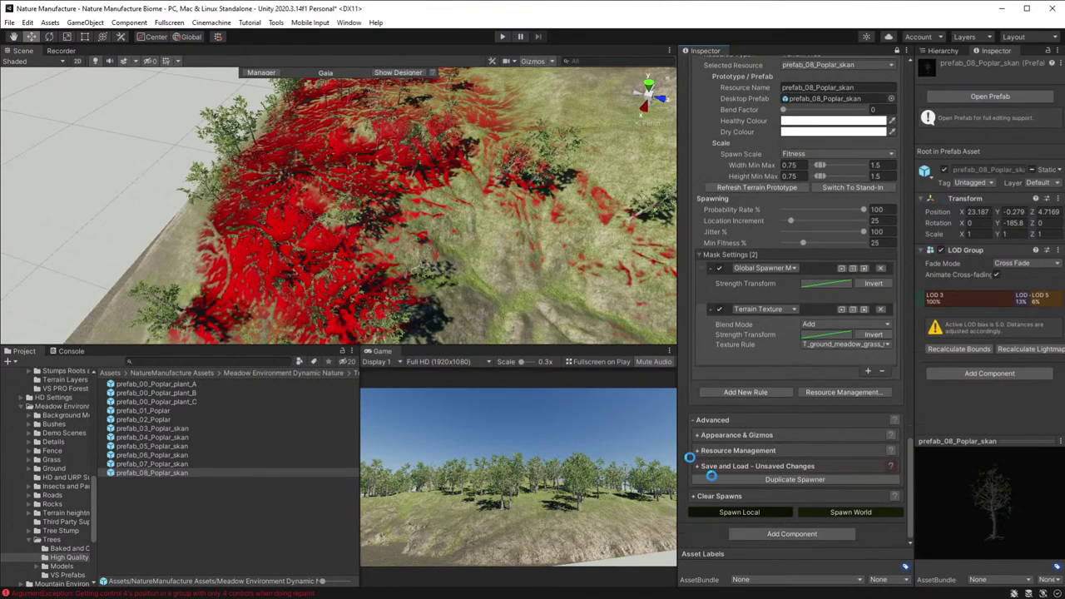
{"action": "left_click_drag", "start_coordinate": [501, 231], "coordinate": [424, 292], "text": "alt"}
{"action": "right_click_drag", "start_coordinate": [424, 293], "coordinate": [676, 148]}
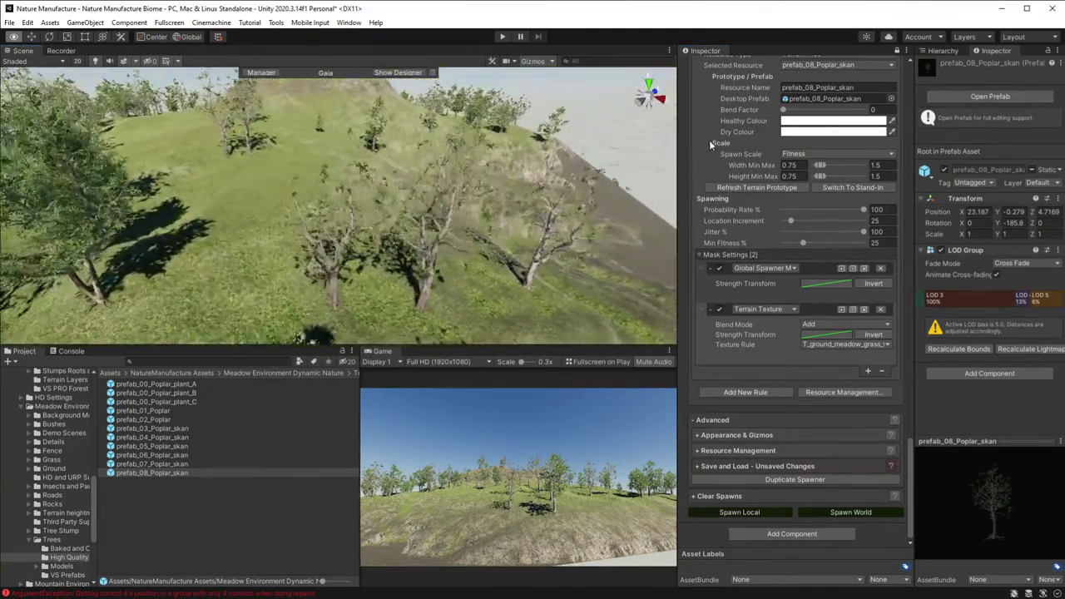
{"action": "key", "text": "Up"}
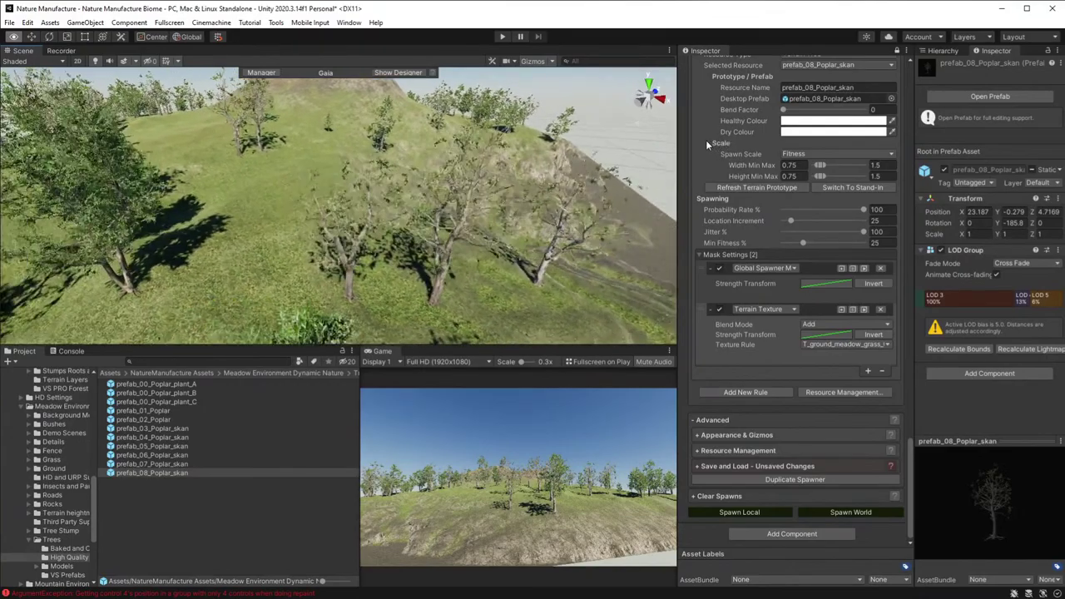
{"action": "right_click_drag", "start_coordinate": [583, 158], "coordinate": [503, 105]}
{"action": "key", "text": "Up"}
{"action": "key", "text": "Up"}
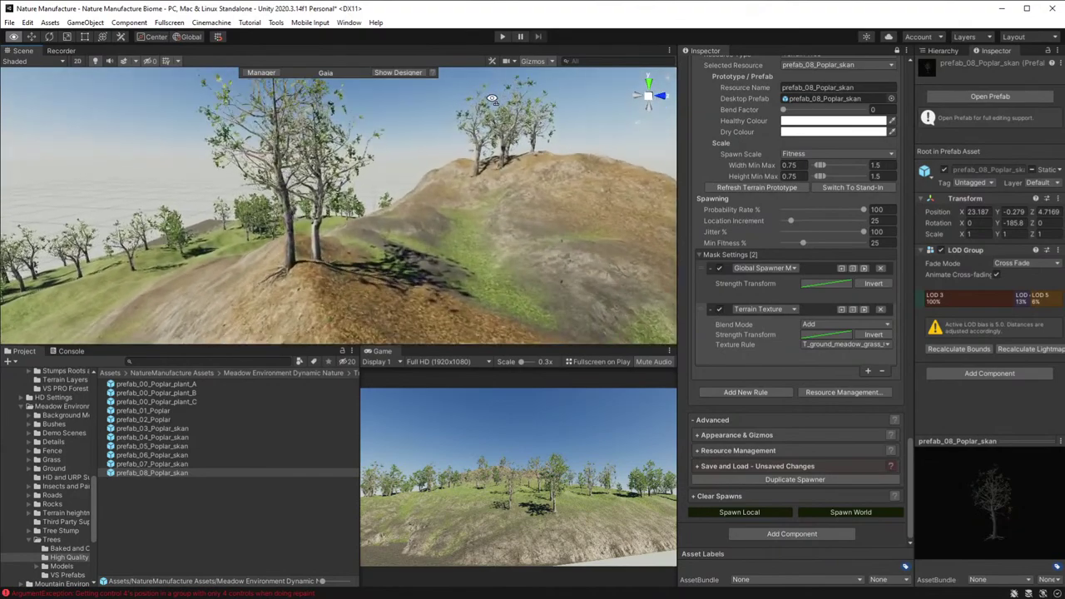
{"action": "key", "text": "Up"}
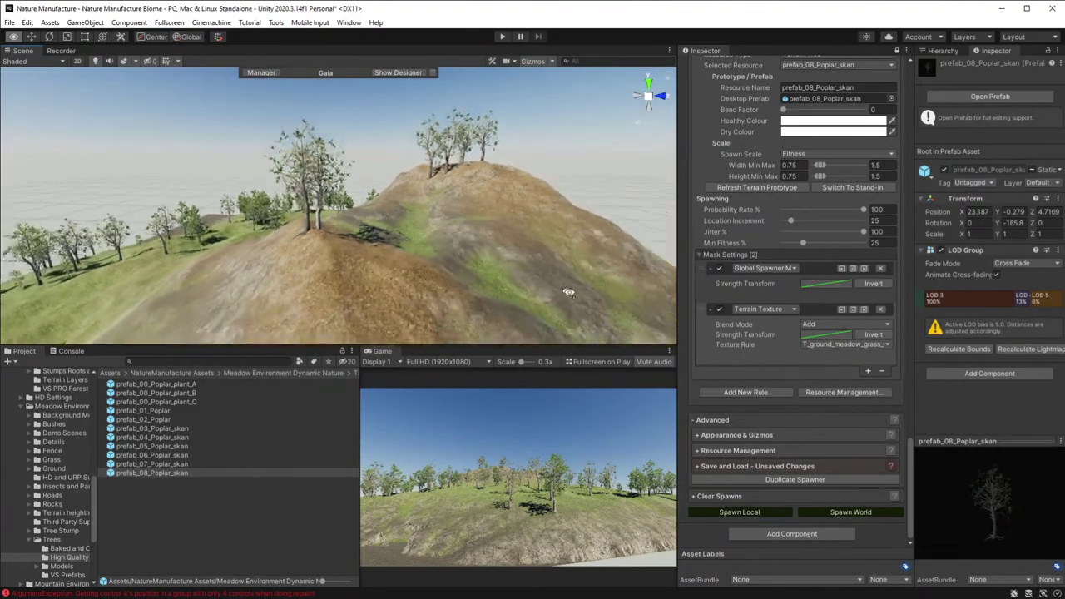
- Turn on the prefab_08 poplar rule's spawn mask preview on the terrain
{"action": "left_click", "coordinate": [746, 392]}
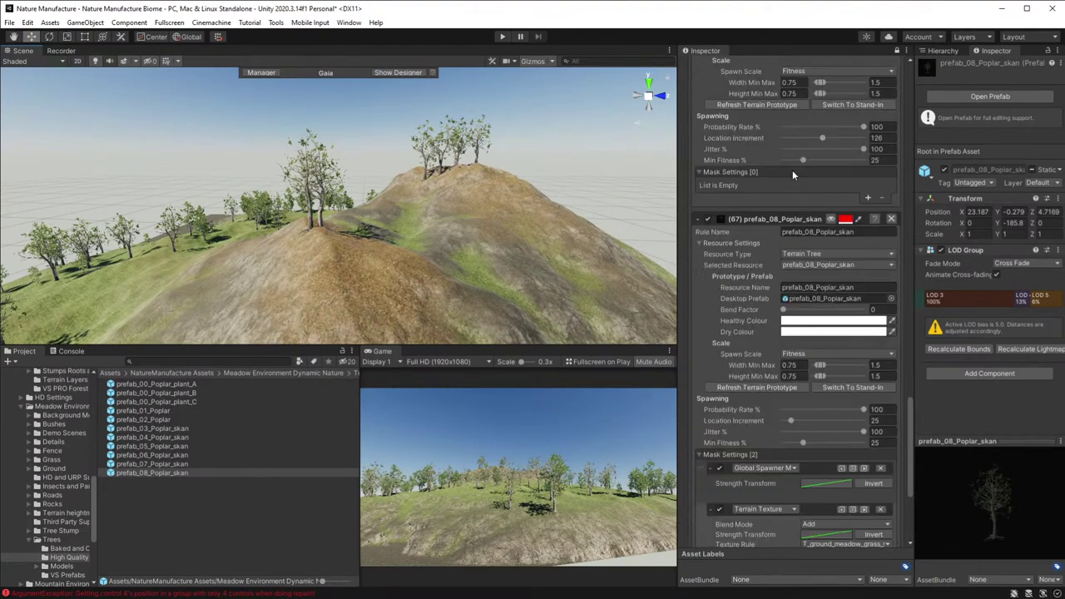
{"action": "left_click", "coordinate": [830, 219]}
{"action": "mouse_move", "coordinate": [610, 271]}
{"action": "right_mouse_down"}
{"action": "mouse_move", "coordinate": [524, 250]}
{"action": "mouse_move", "coordinate": [597, 261]}
{"action": "right_mouse_up"}
- Try Smaller Than, then Greater Than, as the Terrain Texture mask's blend mode
{"action": "scroll", "coordinate": [773, 491], "scroll_direction": "down", "scroll_amount": 5}
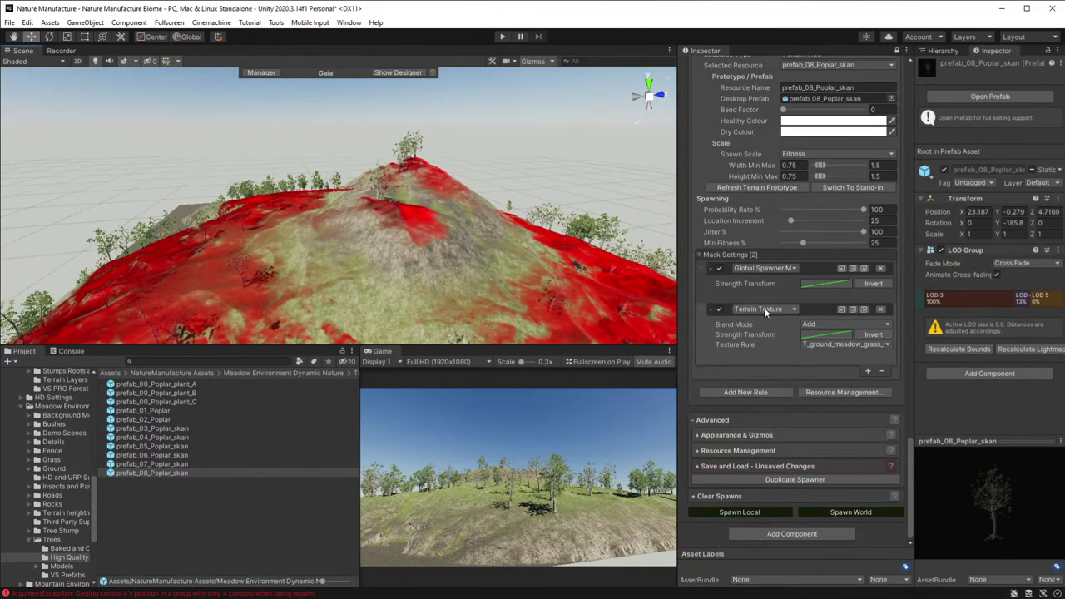
{"action": "left_click", "coordinate": [820, 324]}
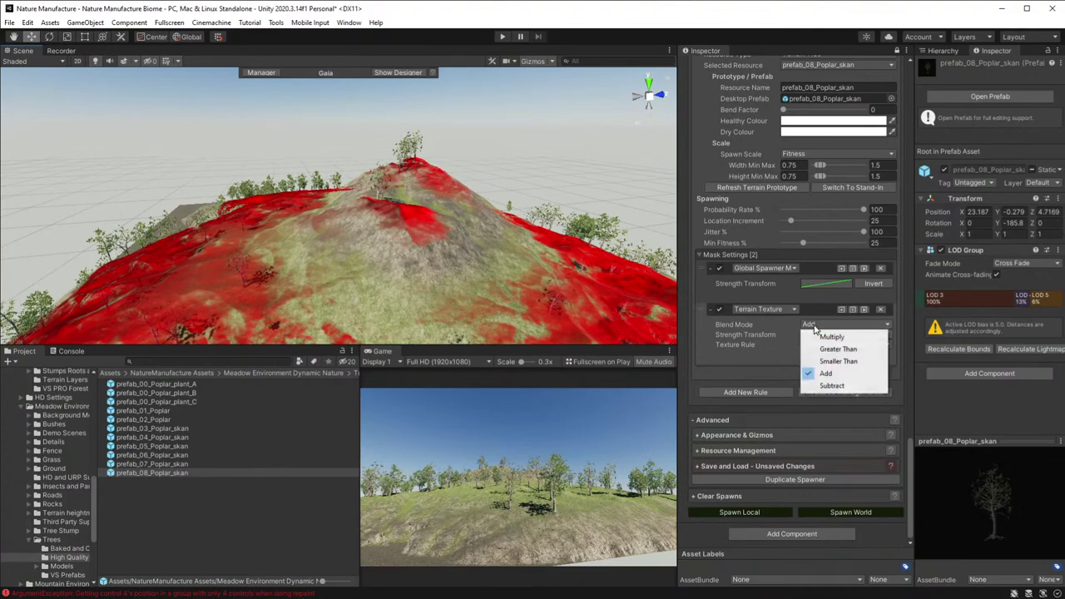
{"action": "left_click", "coordinate": [832, 362]}
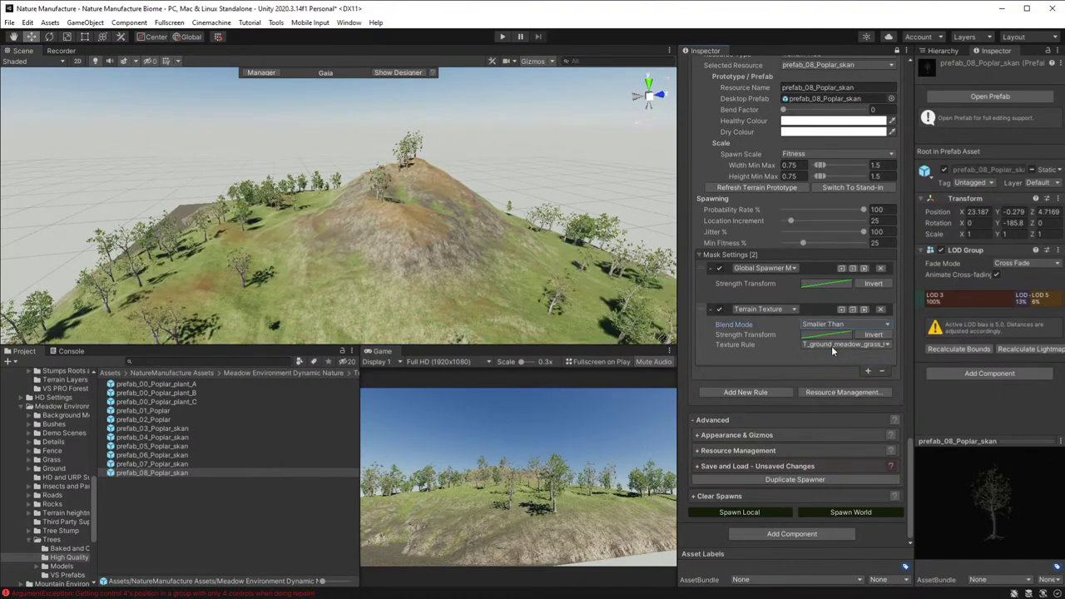
{"action": "left_click", "coordinate": [832, 323]}
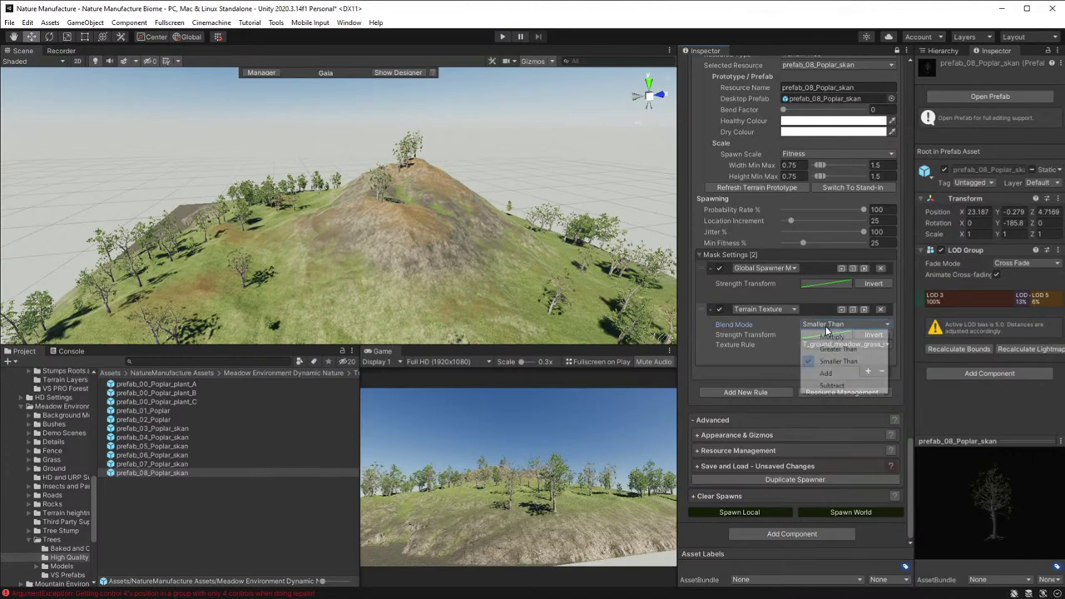
{"action": "left_click", "coordinate": [817, 342]}
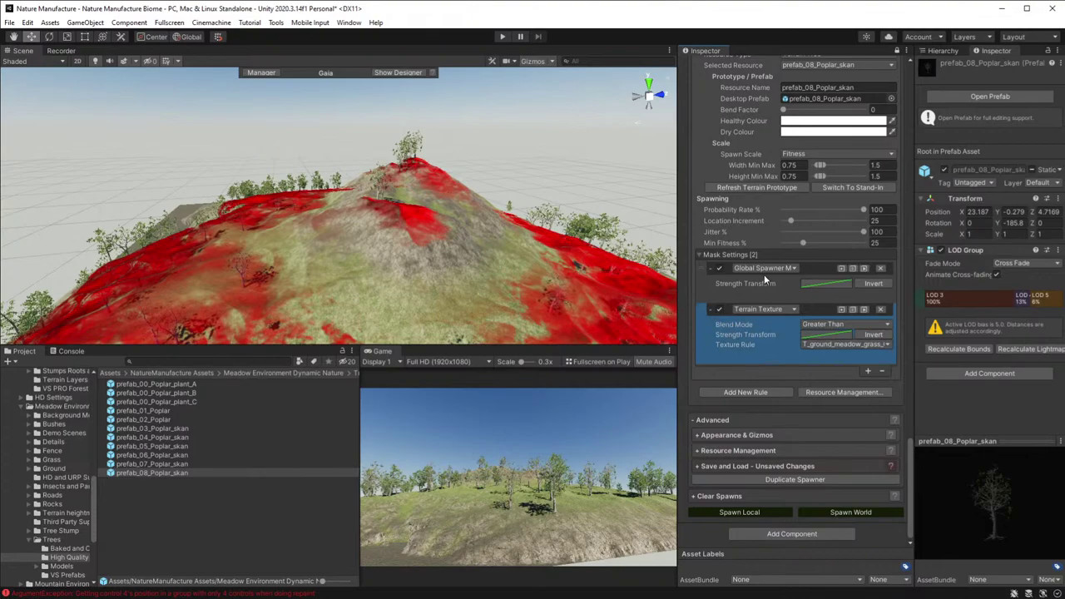
- Move Terrain Texture above Global Spawner Mask Stack and blend the global mask with Add
{"action": "left_click_drag", "start_coordinate": [699, 312], "coordinate": [703, 272]}
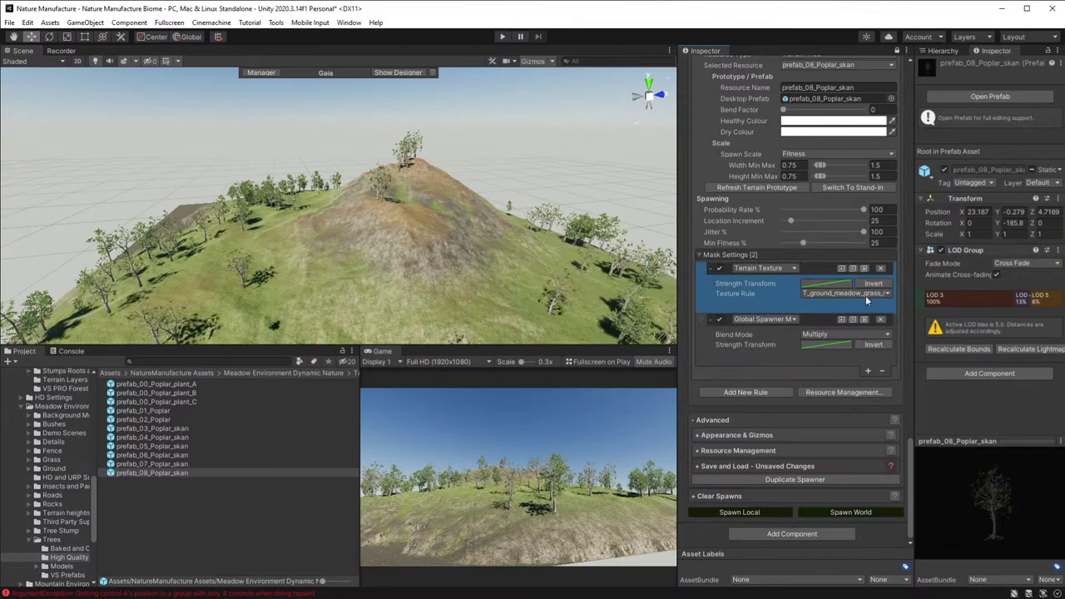
{"action": "left_click", "coordinate": [837, 334]}
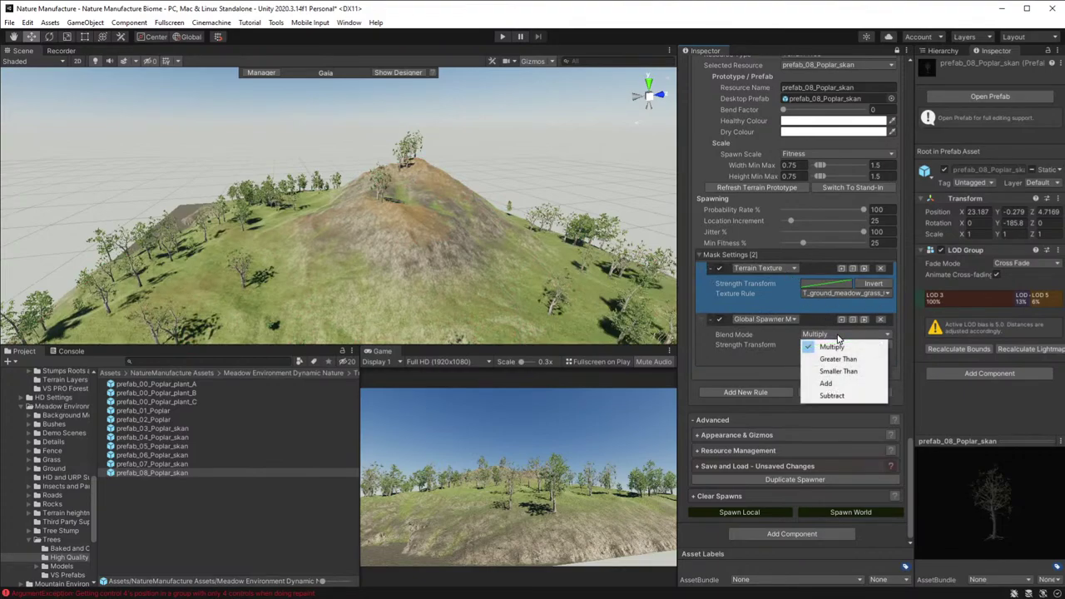
{"action": "left_click", "coordinate": [825, 383]}
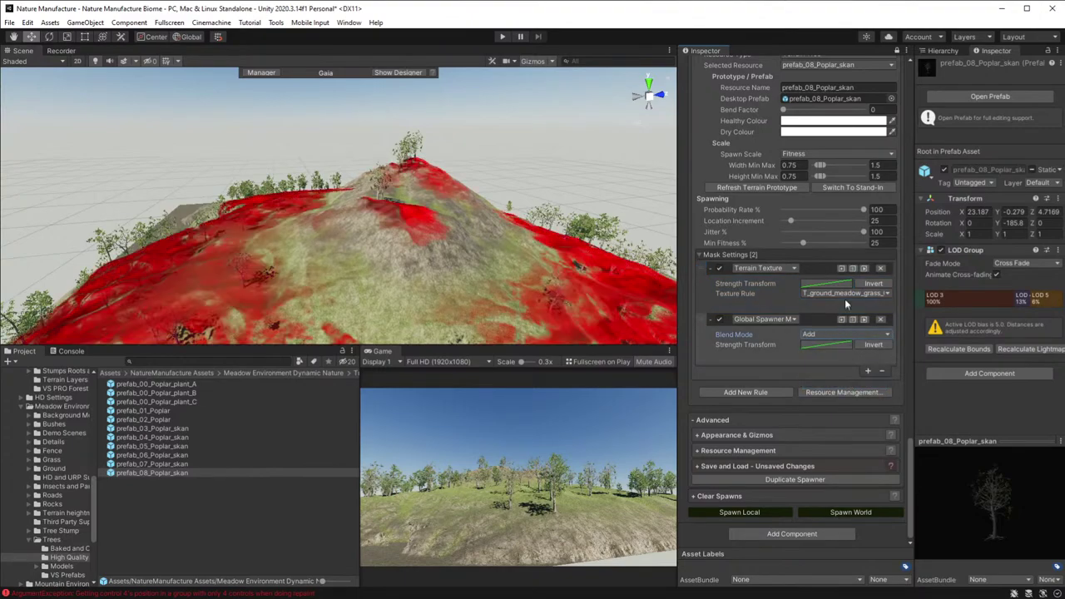
- Add an inverted Height Mask with minimum 40.5, then set Min Fitness 33.3% and Location Increment 112
{"action": "left_click", "coordinate": [868, 372]}
{"action": "left_click", "coordinate": [766, 371]}
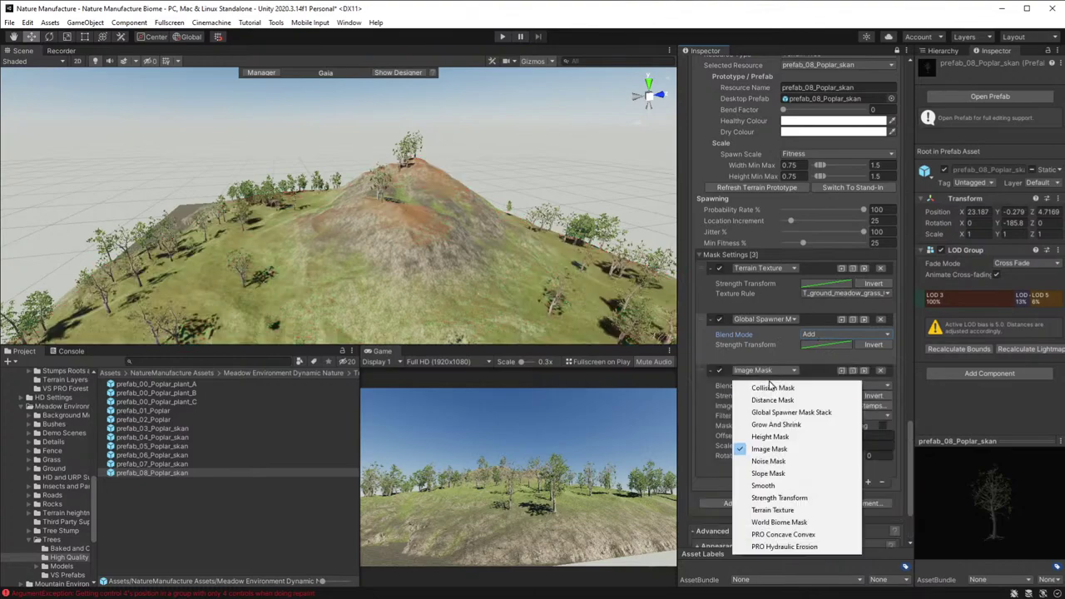
{"action": "left_click", "coordinate": [774, 437]}
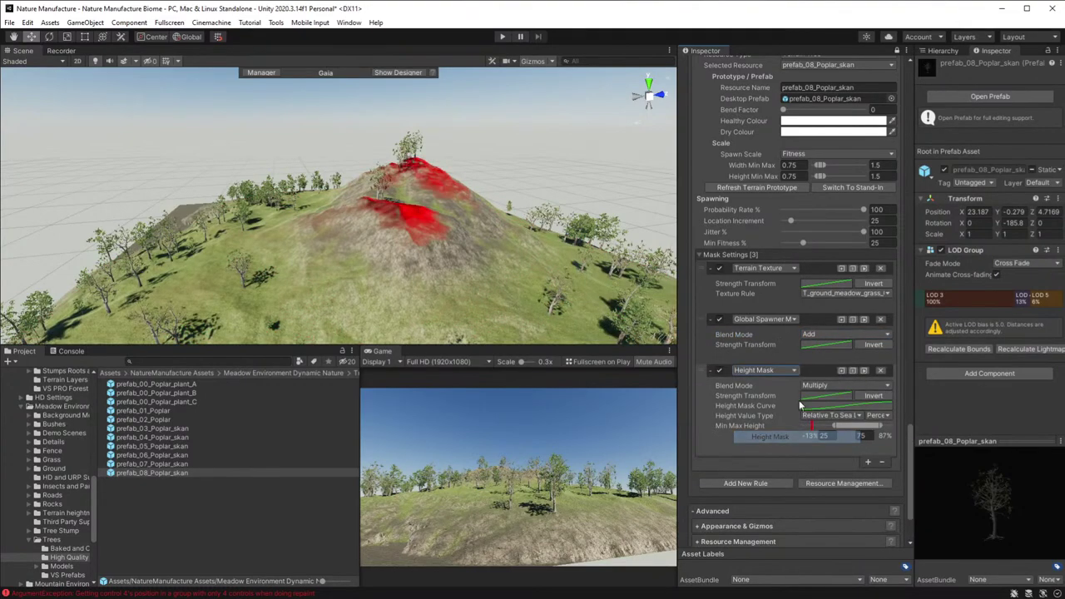
{"action": "left_click", "coordinate": [871, 397]}
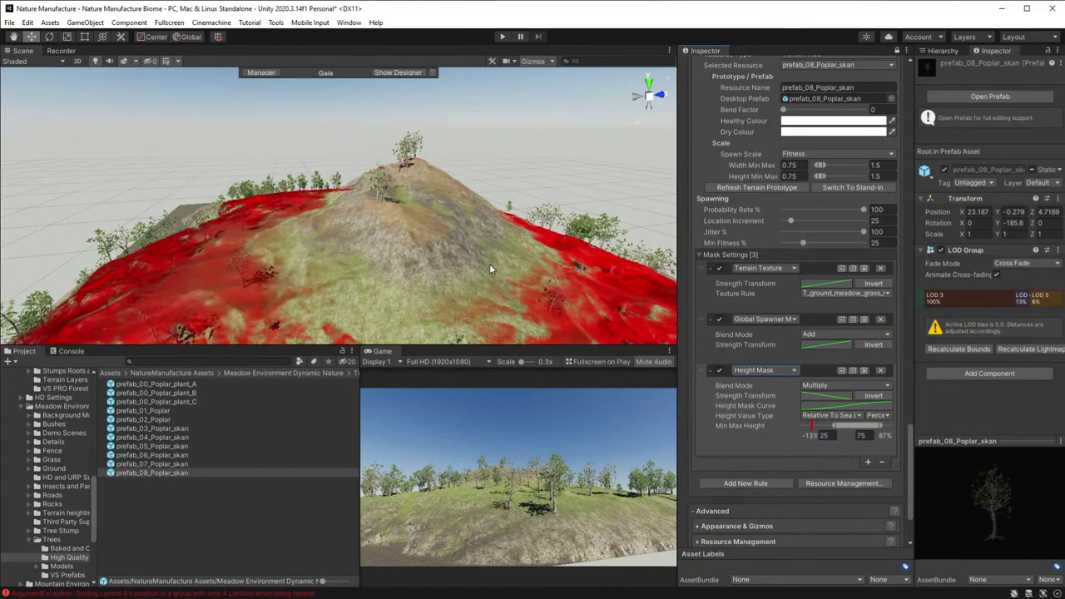
{"action": "left_click_drag", "start_coordinate": [490, 264], "coordinate": [658, 331], "text": "alt"}
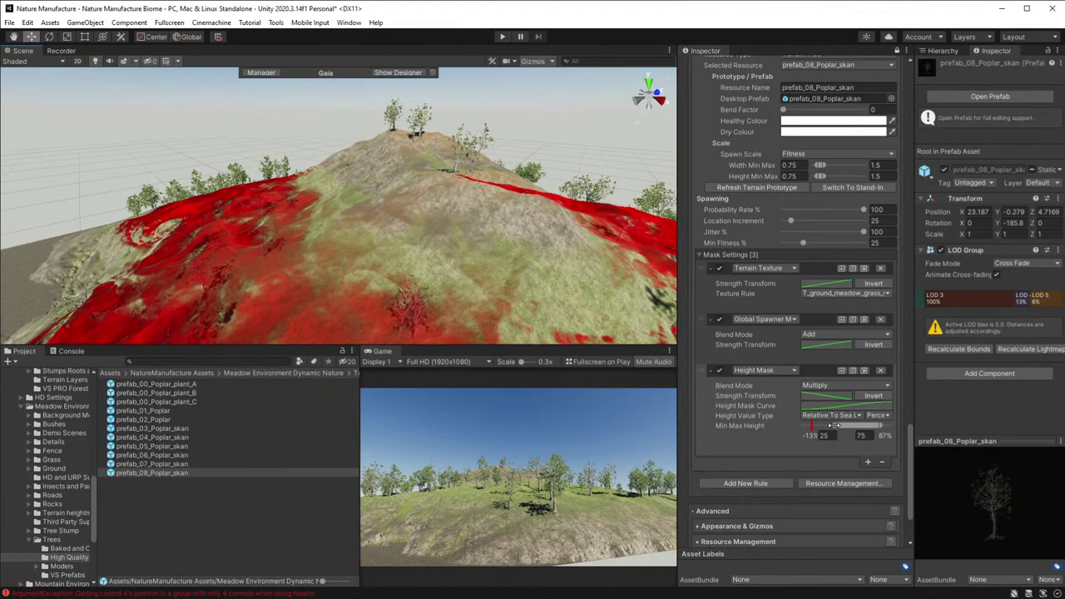
{"action": "mouse_move", "coordinate": [829, 425]}
{"action": "left_mouse_down"}
{"action": "mouse_move", "coordinate": [814, 425]}
{"action": "mouse_move", "coordinate": [845, 425]}
{"action": "left_mouse_up"}
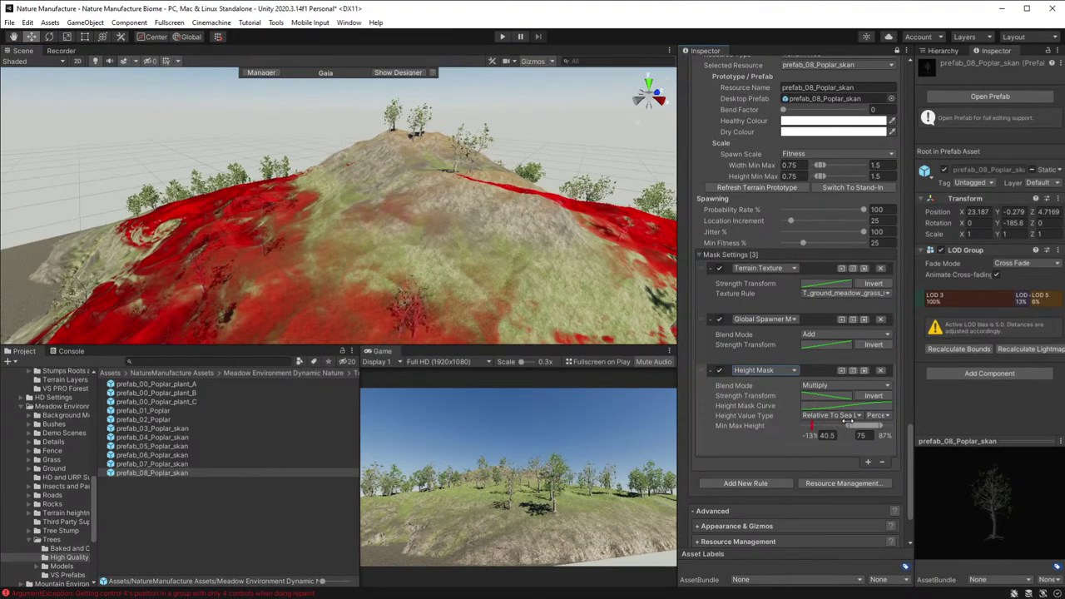
{"action": "left_click_drag", "start_coordinate": [458, 230], "coordinate": [370, 284], "text": "alt"}
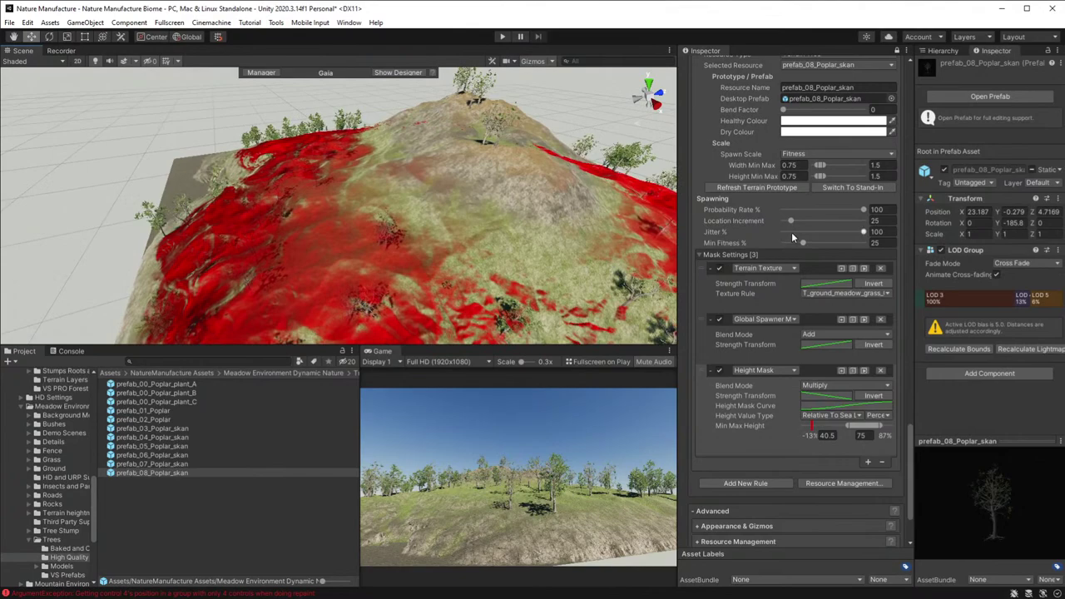
{"action": "left_click_drag", "start_coordinate": [803, 242], "coordinate": [808, 241]}
{"action": "left_click_drag", "start_coordinate": [792, 219], "coordinate": [819, 223]}
- Respawn the Lowland Trees with Spawn Local and orbit around the hill to check them
{"action": "scroll", "coordinate": [791, 480], "scroll_direction": "down", "scroll_amount": 5}
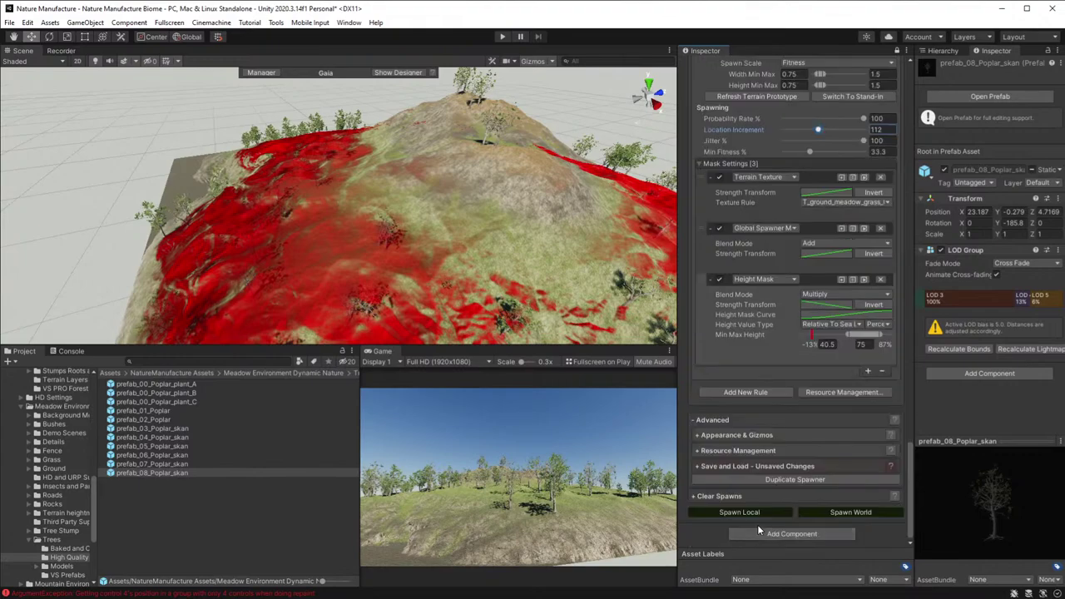
{"action": "left_click", "coordinate": [751, 511]}
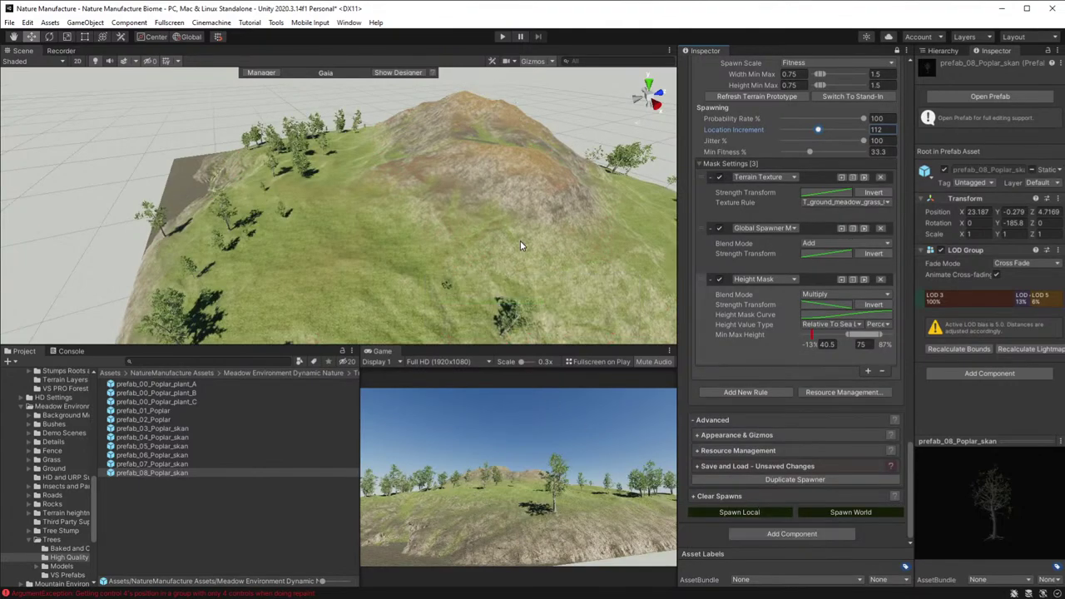
{"action": "left_click_drag", "start_coordinate": [553, 230], "coordinate": [302, 247], "text": "alt"}
{"action": "left_click_drag", "start_coordinate": [396, 243], "coordinate": [549, 253], "text": "alt"}
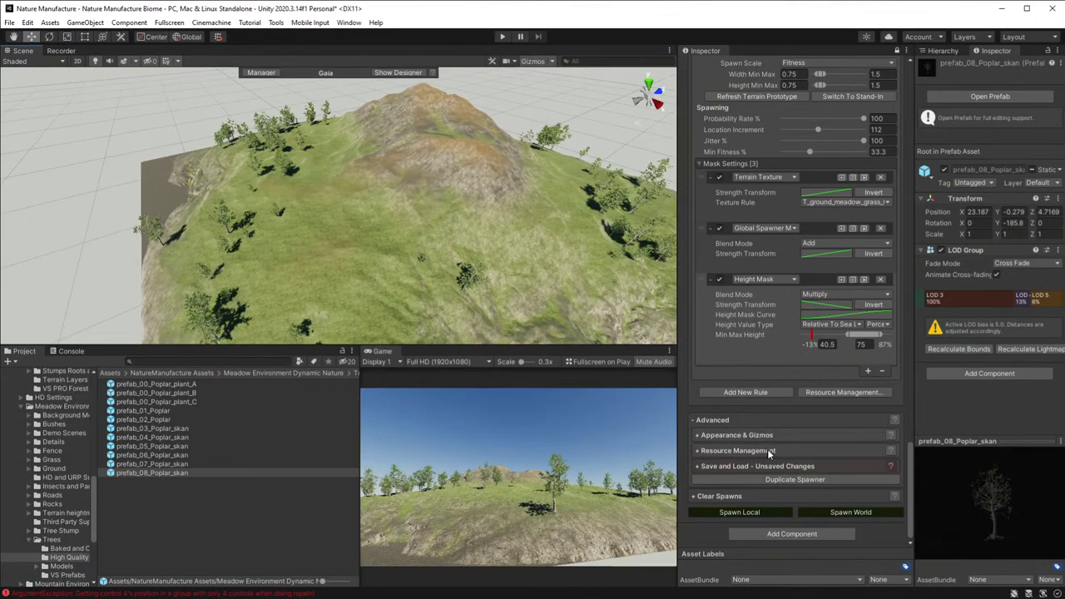
{"action": "left_click", "coordinate": [752, 513]}
- Preview the rule's mask, raise the Height Mask maximum, and respawn the poplars
{"action": "scroll", "coordinate": [761, 198], "scroll_direction": "up", "scroll_amount": 3}
{"action": "scroll", "coordinate": [766, 198], "scroll_direction": "up", "scroll_amount": 15}
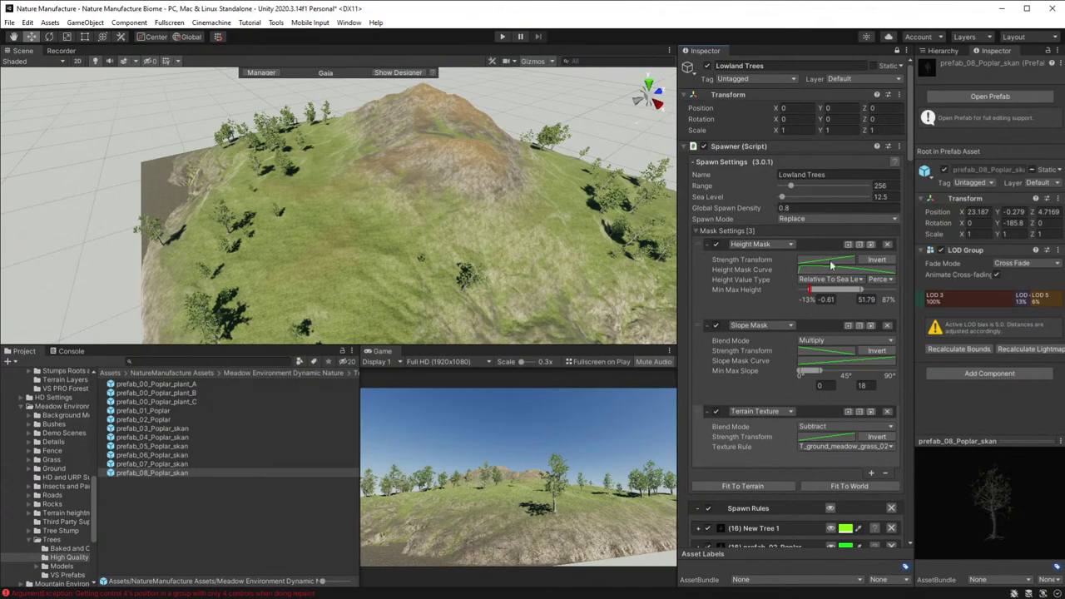
{"action": "left_click", "coordinate": [831, 529]}
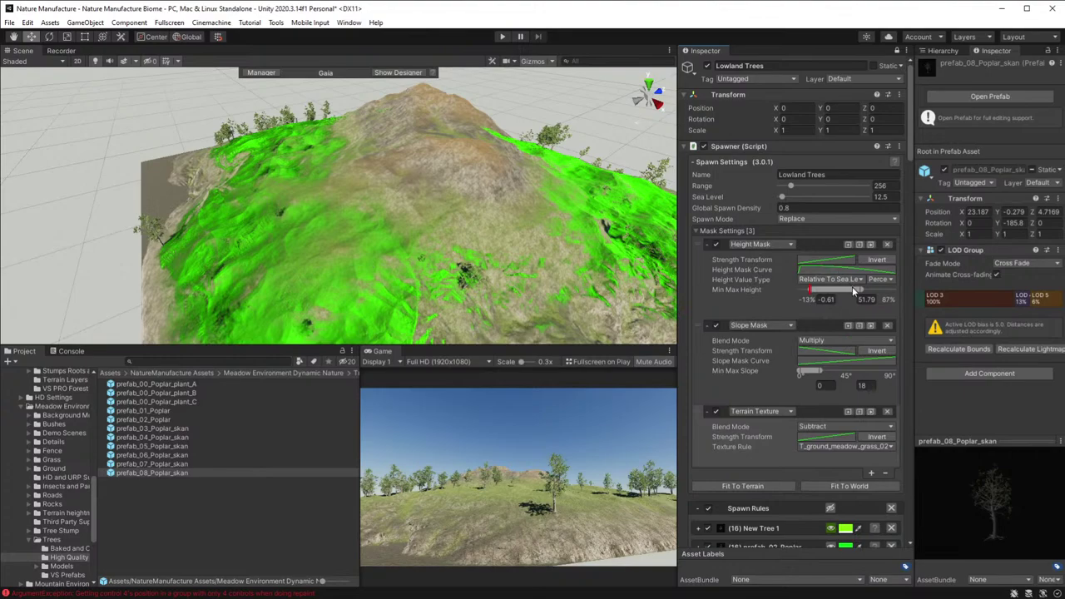
{"action": "left_click_drag", "start_coordinate": [861, 289], "coordinate": [875, 289]}
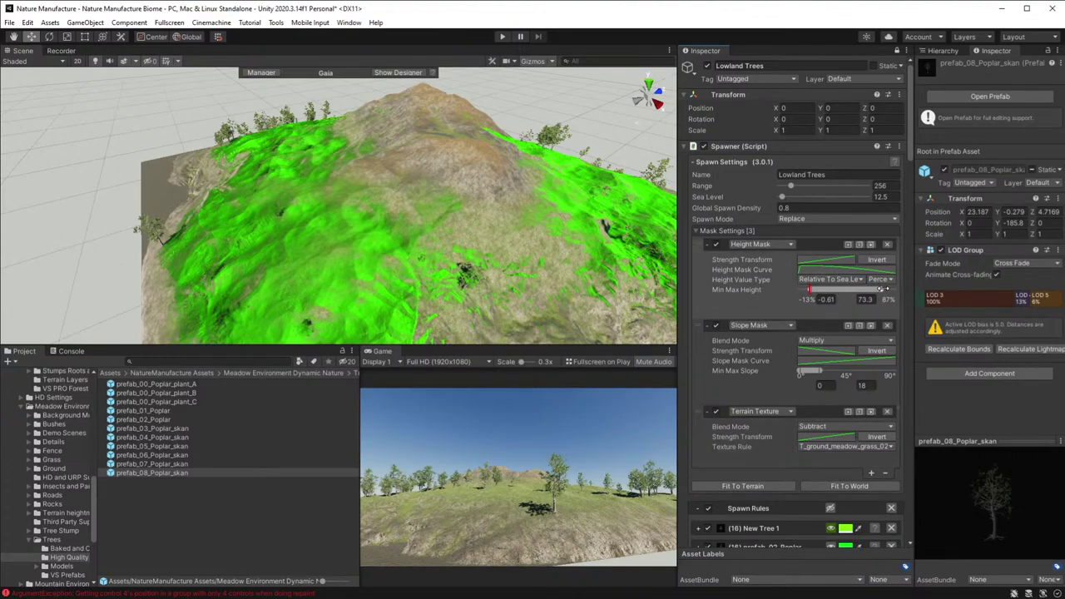
{"action": "scroll", "coordinate": [813, 319], "scroll_direction": "down", "scroll_amount": 15}
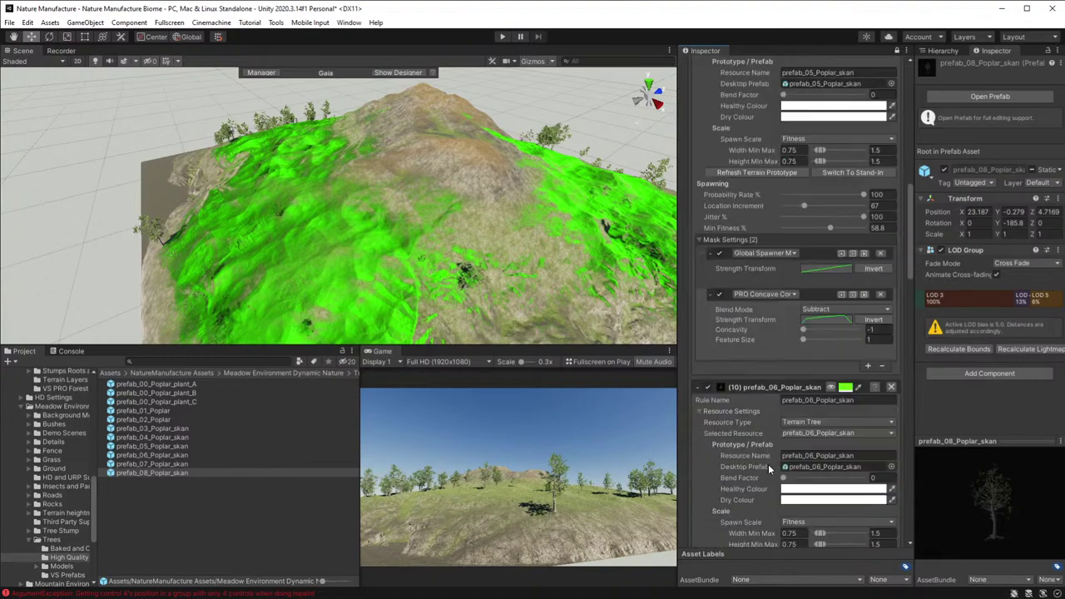
{"action": "scroll", "coordinate": [748, 539], "scroll_direction": "down", "scroll_amount": 8}
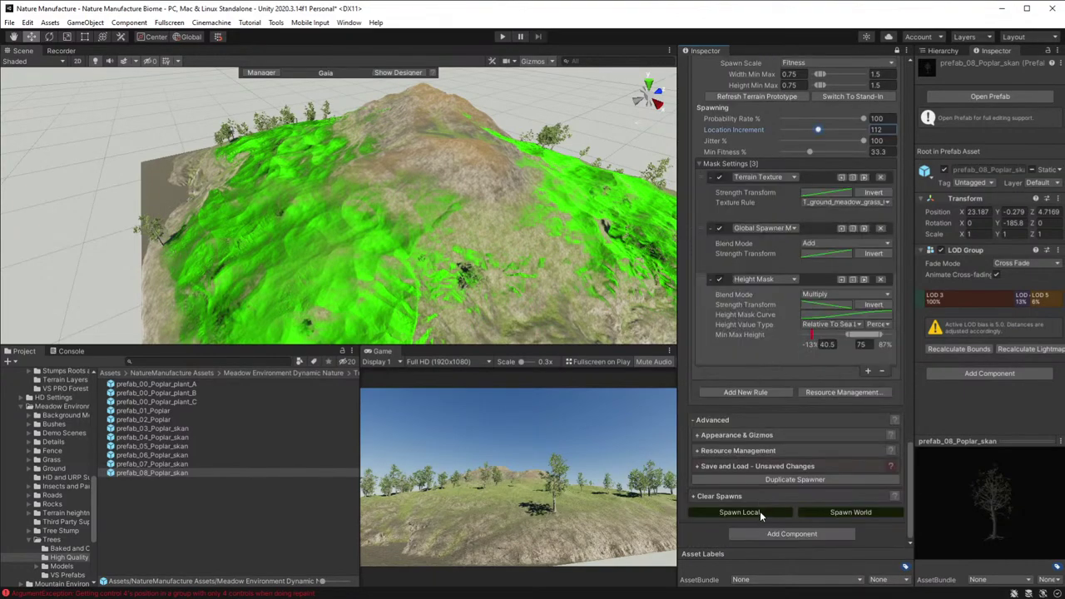
{"action": "left_click", "coordinate": [748, 512]}
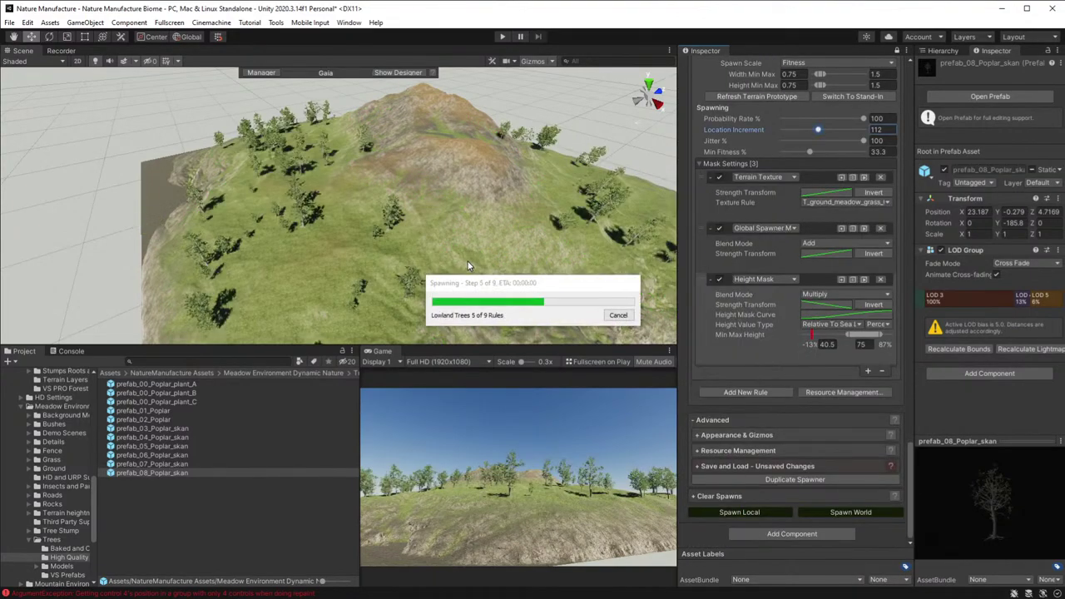
{"action": "right_click_drag", "start_coordinate": [468, 267], "coordinate": [753, 144]}
{"action": "mouse_move", "coordinate": [753, 144]}
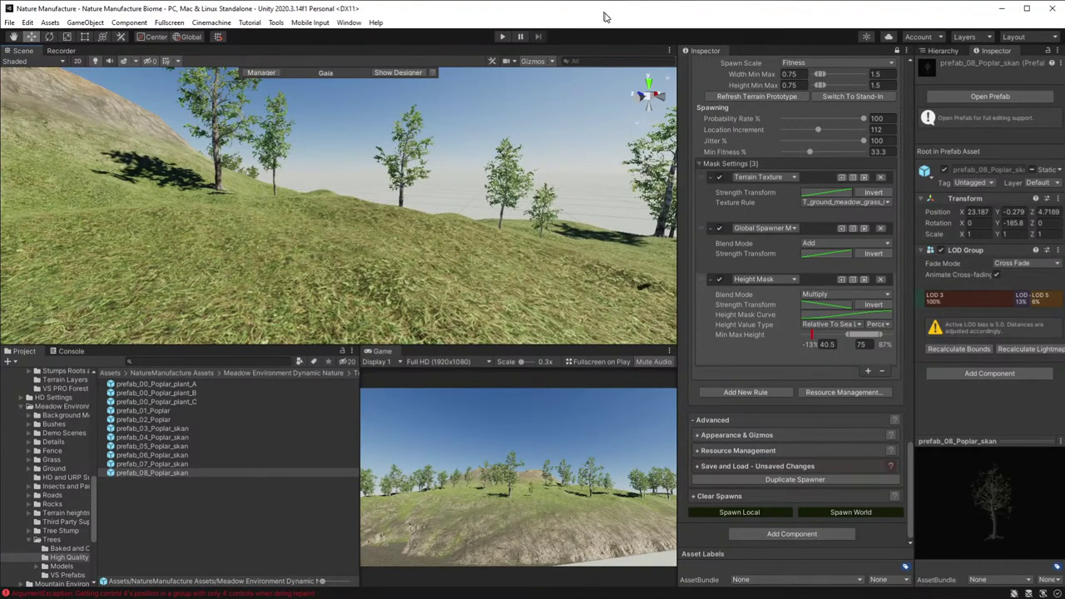
- Add an Automated Explorer Camera via Tools > Wizards Code > AI
{"action": "left_click", "coordinate": [942, 52]}
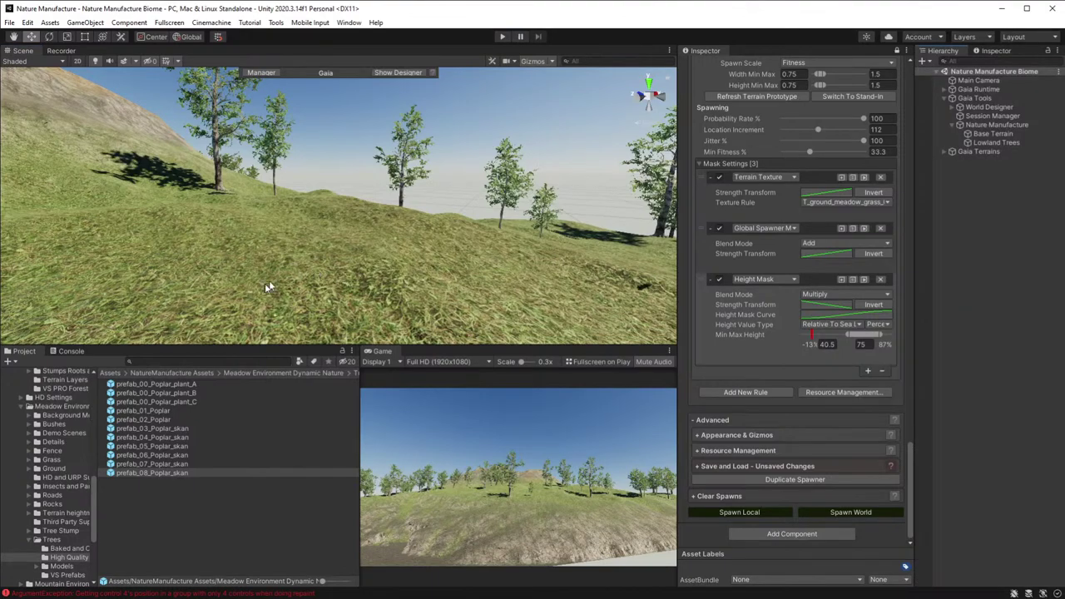
{"action": "left_click", "coordinate": [272, 22]}
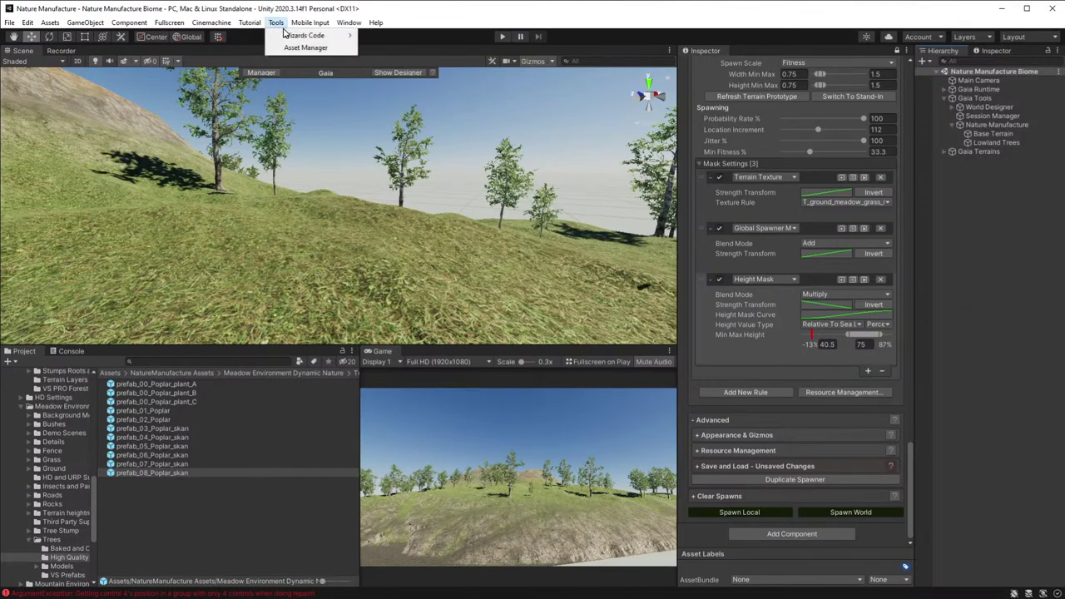
{"action": "mouse_move", "coordinate": [326, 24]}
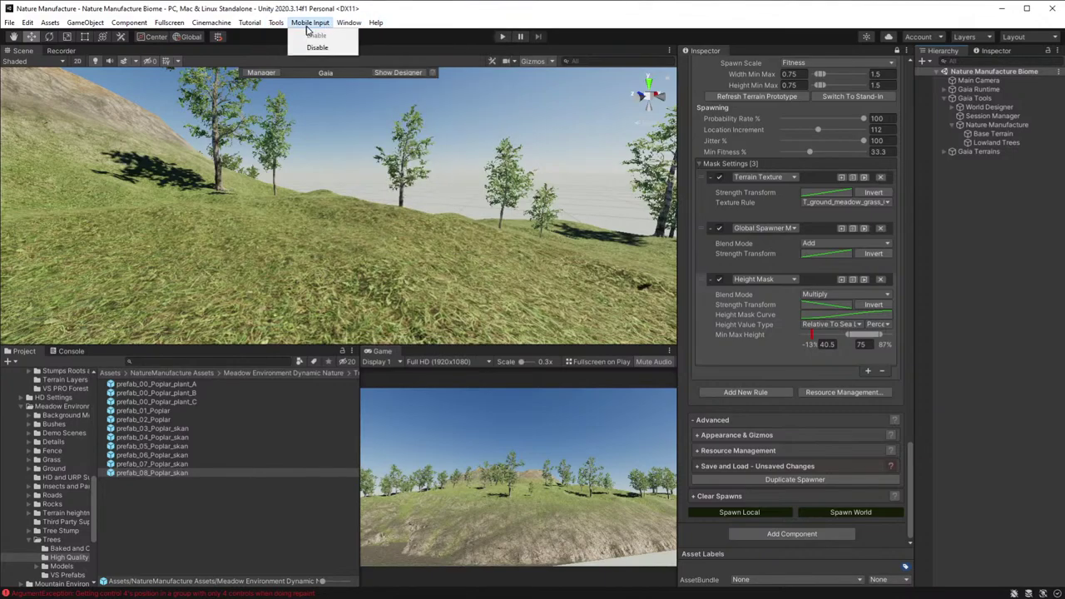
{"action": "mouse_move", "coordinate": [275, 23]}
{"action": "mouse_move", "coordinate": [388, 37]}
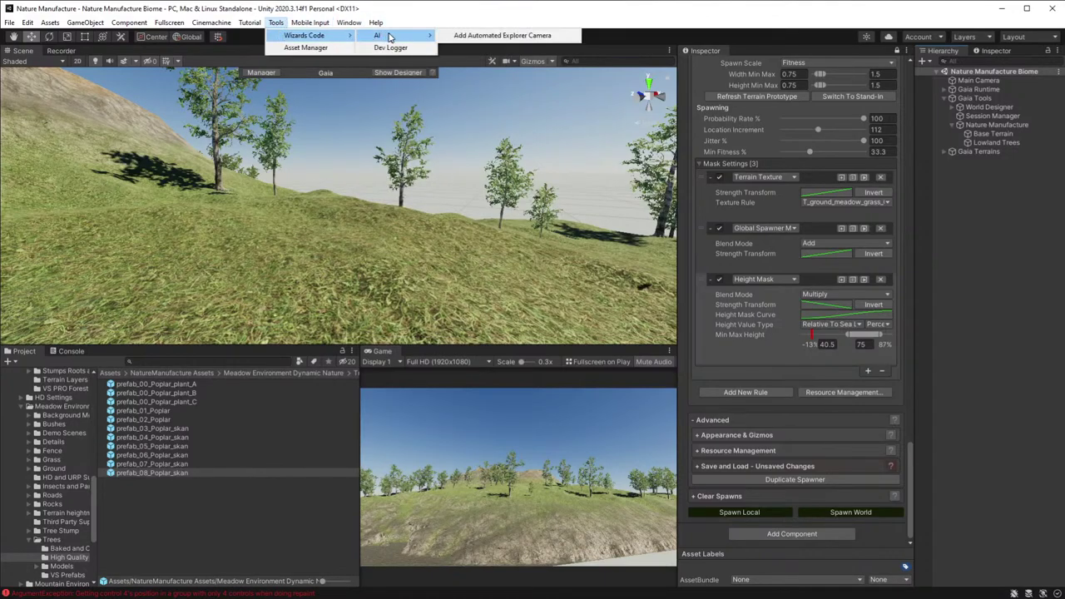
{"action": "left_click", "coordinate": [468, 35]}
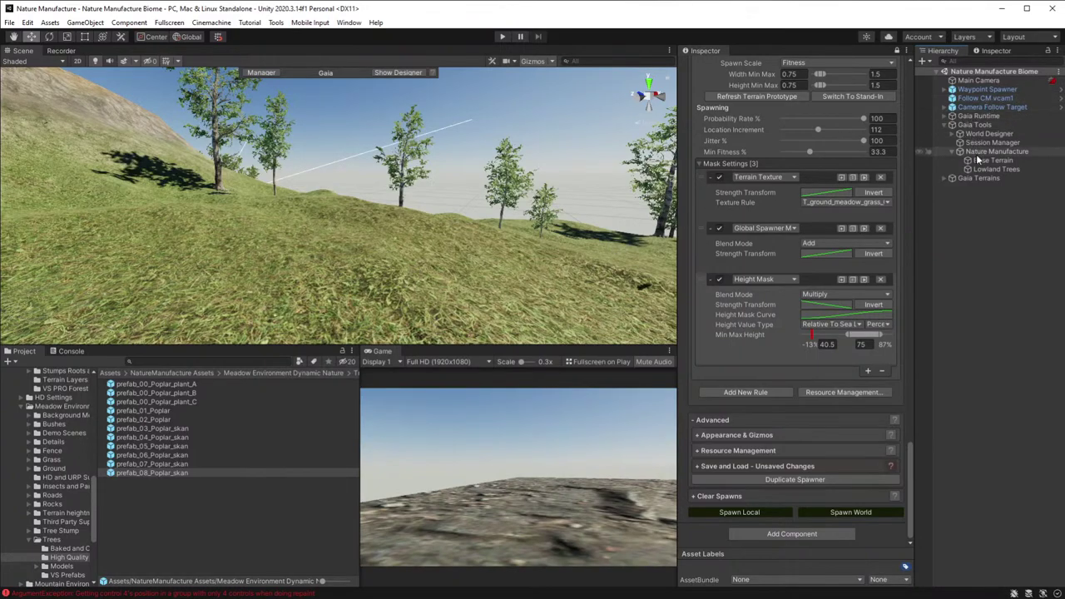
- Select Camera Follow Target and drag it down onto the terrain
{"action": "left_click", "coordinate": [971, 80]}
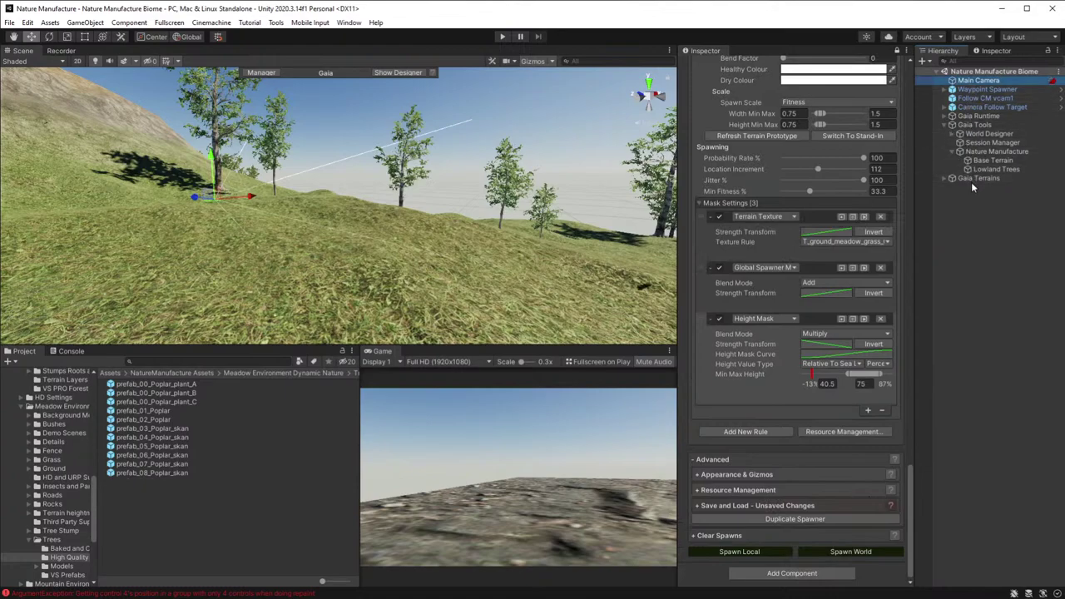
{"action": "left_click", "coordinate": [971, 108]}
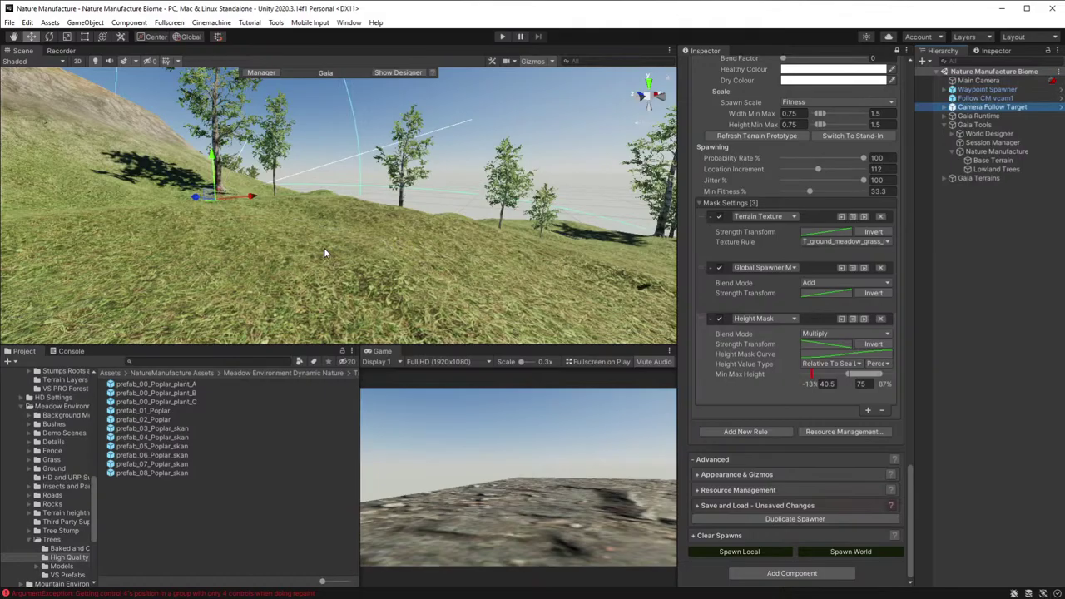
{"action": "right_click_drag", "start_coordinate": [324, 247], "coordinate": [333, 276]}
{"action": "key", "text": "w"}
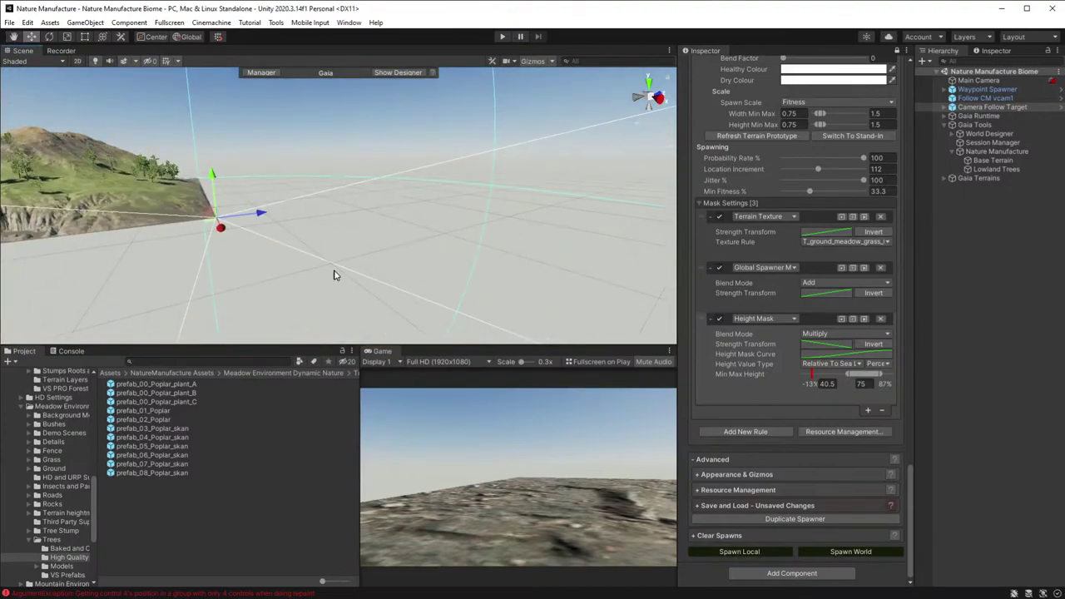
{"action": "left_click_drag", "start_coordinate": [210, 176], "coordinate": [207, 91]}
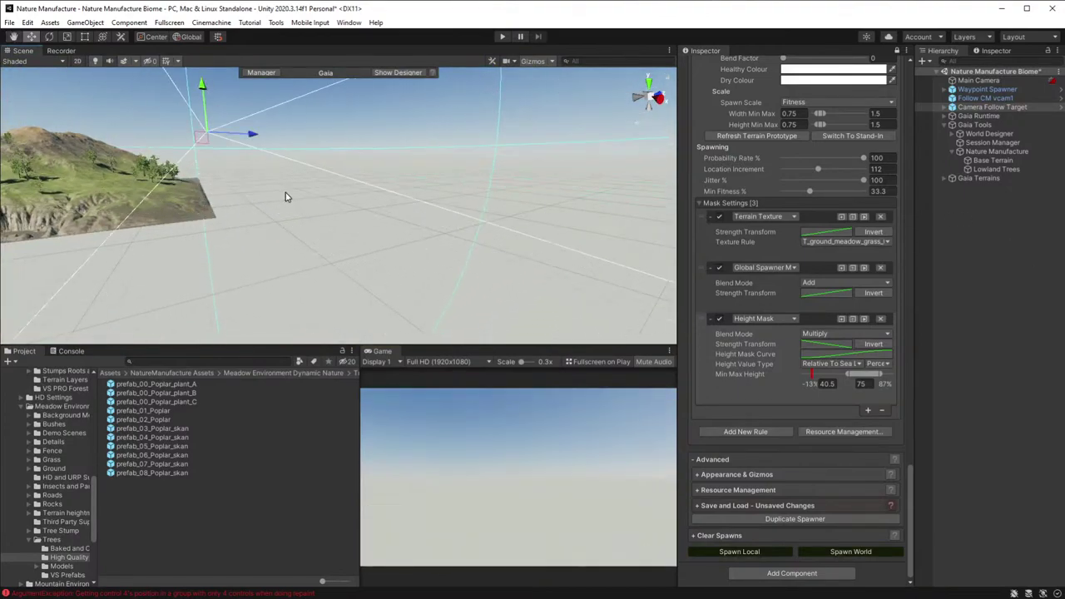
{"action": "right_click_drag", "start_coordinate": [286, 192], "coordinate": [299, 238]}
{"action": "left_click_drag", "start_coordinate": [277, 239], "coordinate": [77, 283]}
{"action": "right_click_drag", "start_coordinate": [138, 255], "coordinate": [115, 284]}
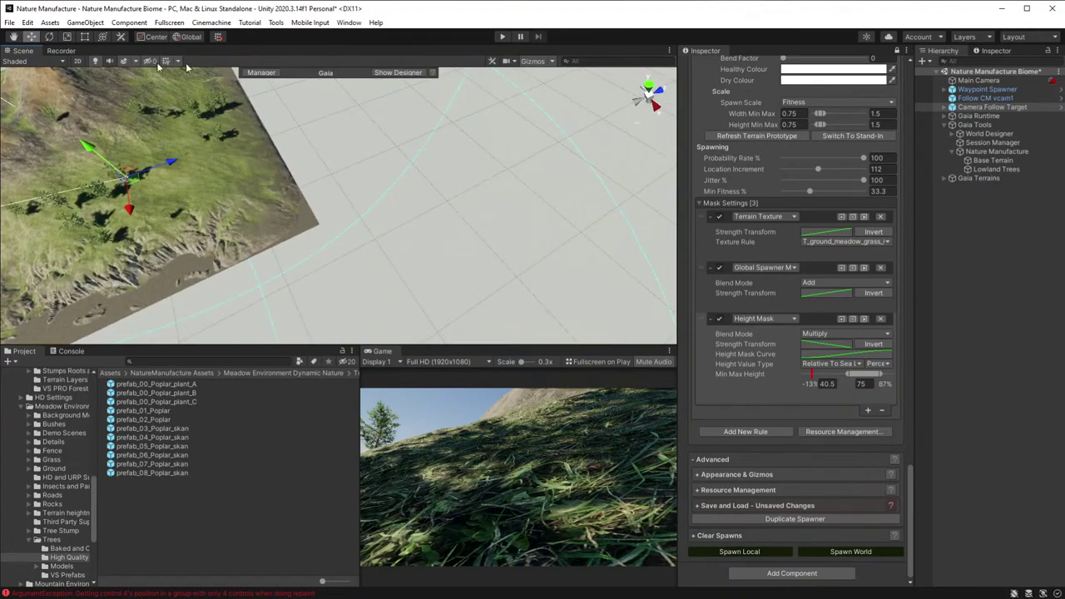
- Move the Waypoint Spawner area onto the terrain and show its Box Area Spawner settings
{"action": "left_click", "coordinate": [975, 100]}
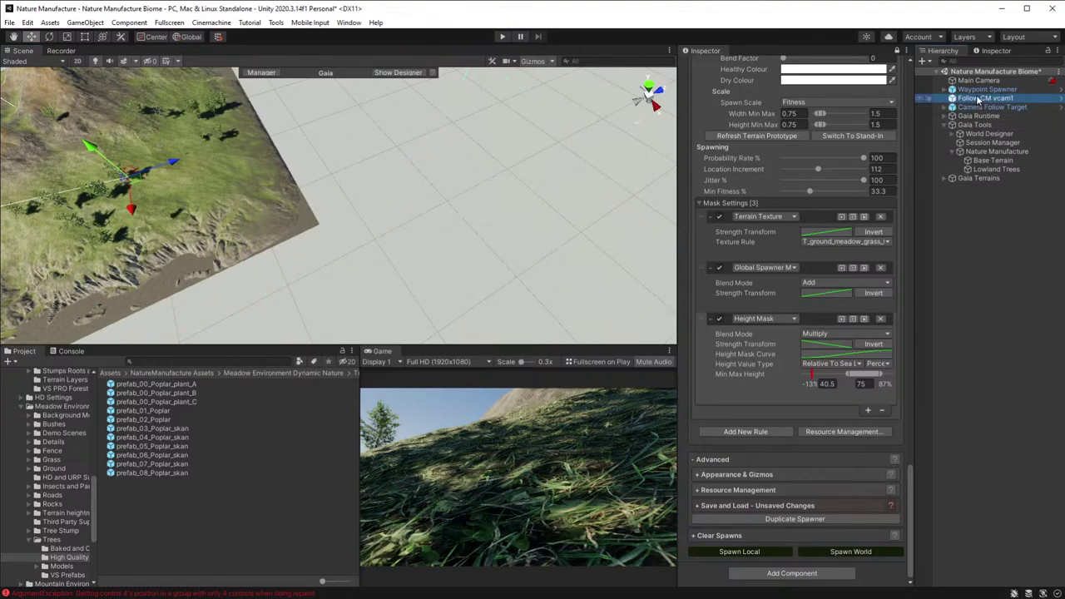
{"action": "left_click", "coordinate": [987, 89]}
{"action": "right_click_drag", "start_coordinate": [420, 224], "coordinate": [559, 204]}
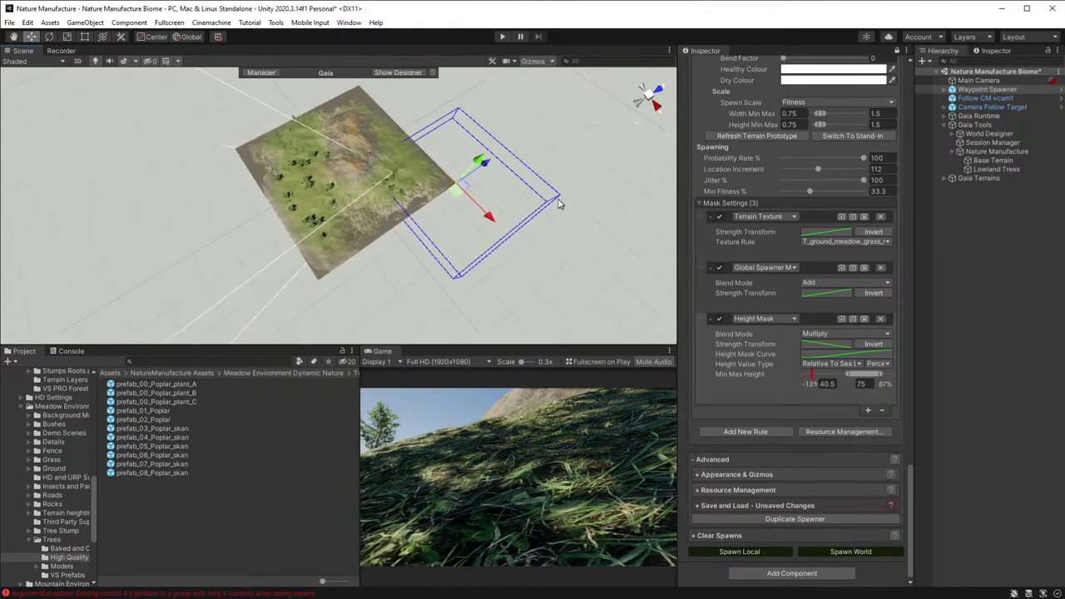
{"action": "left_click_drag", "start_coordinate": [457, 193], "coordinate": [346, 181]}
{"action": "right_click_drag", "start_coordinate": [348, 185], "coordinate": [373, 153]}
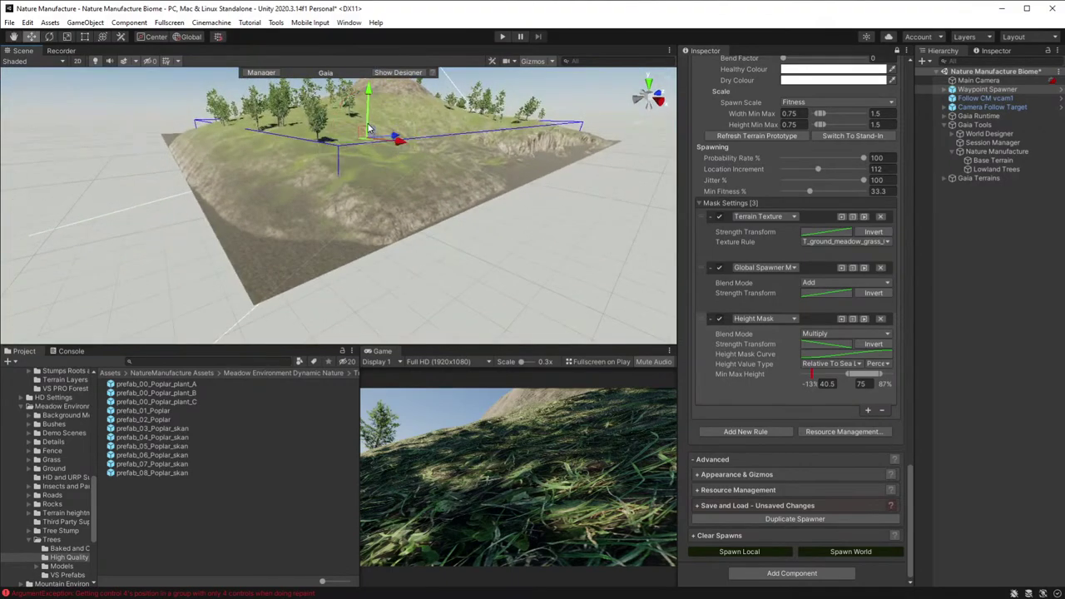
{"action": "key", "text": "r"}
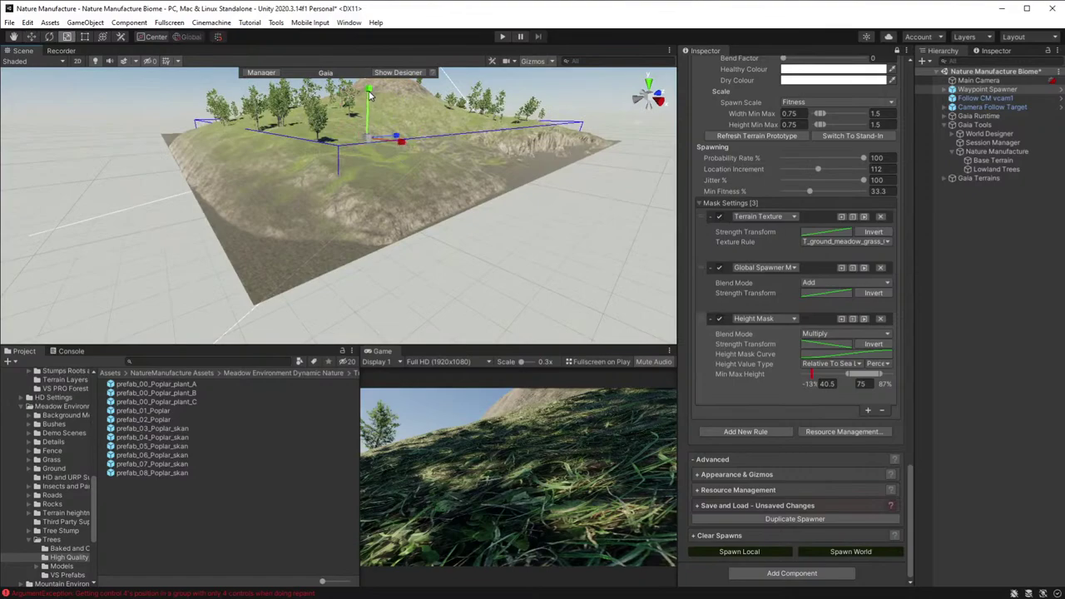
{"action": "right_click_drag", "start_coordinate": [489, 222], "coordinate": [487, 249]}
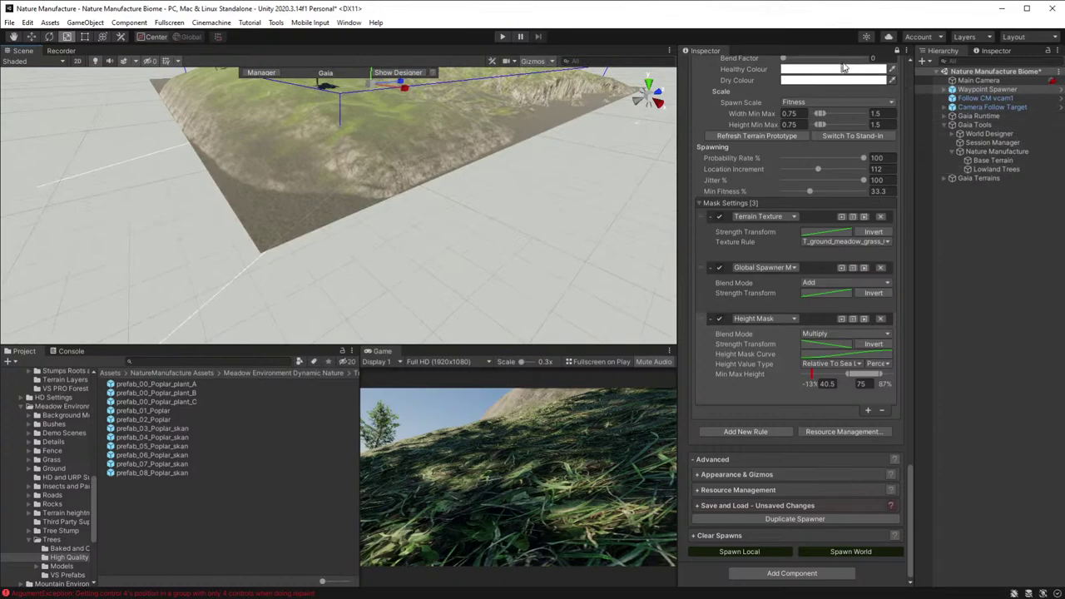
{"action": "left_click", "coordinate": [896, 51]}
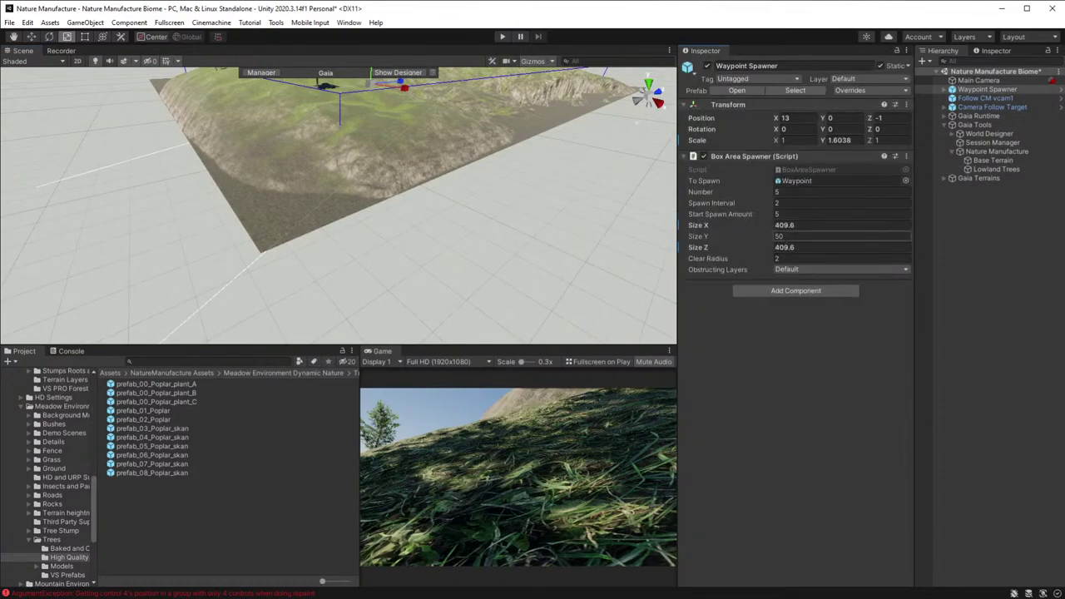
- Set the Box Area Spawner Size Y to 100 and enter Play mode
{"action": "left_click", "coordinate": [782, 237]}
{"action": "type", "text": "100"}
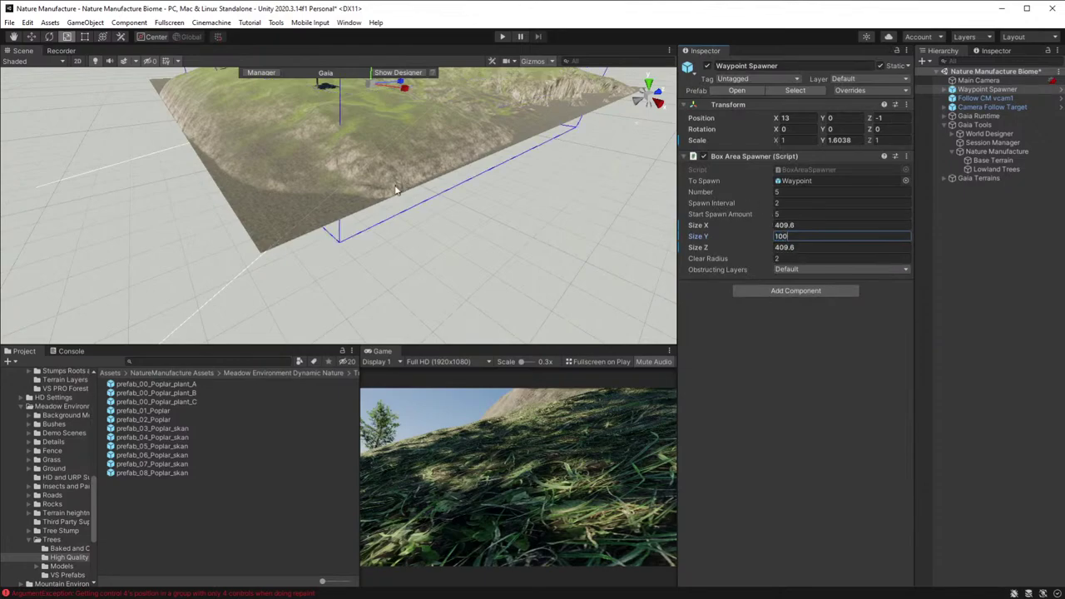
{"action": "left_click_drag", "start_coordinate": [399, 190], "coordinate": [333, 210], "text": "alt"}
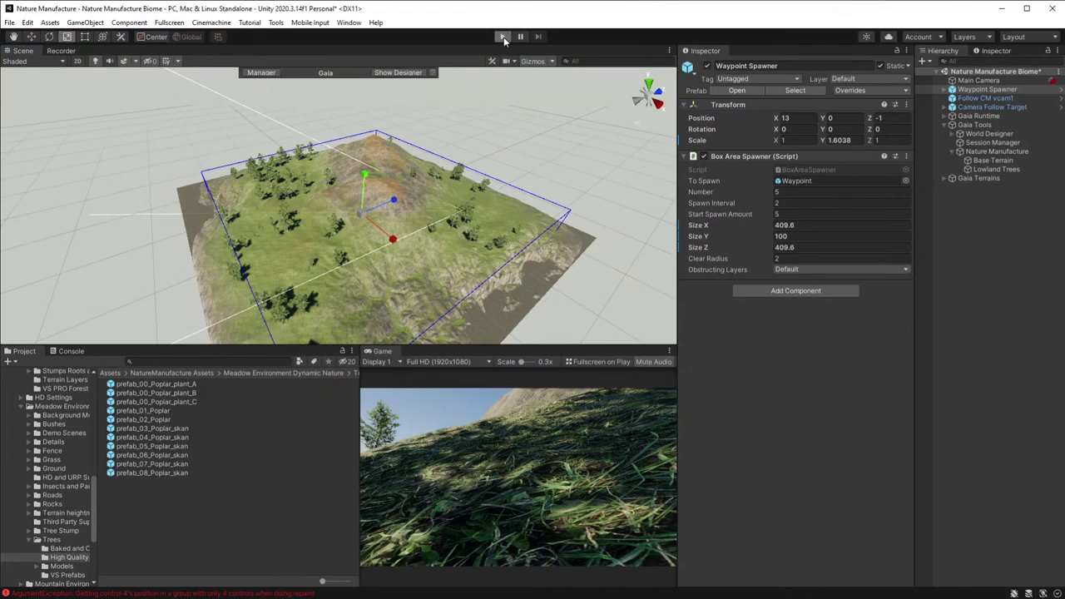
{"action": "left_click", "coordinate": [504, 36]}
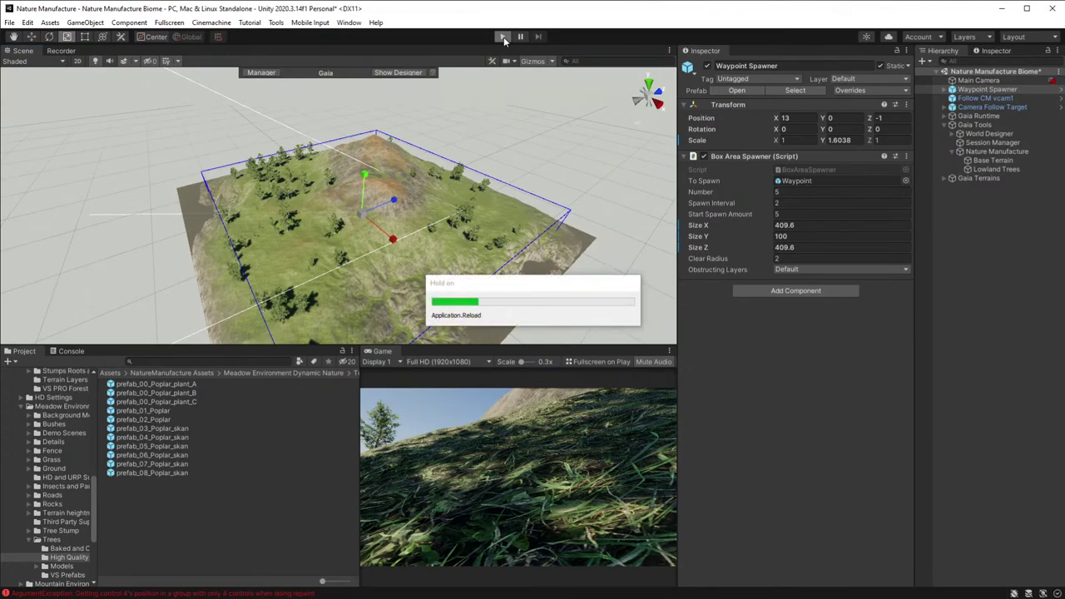
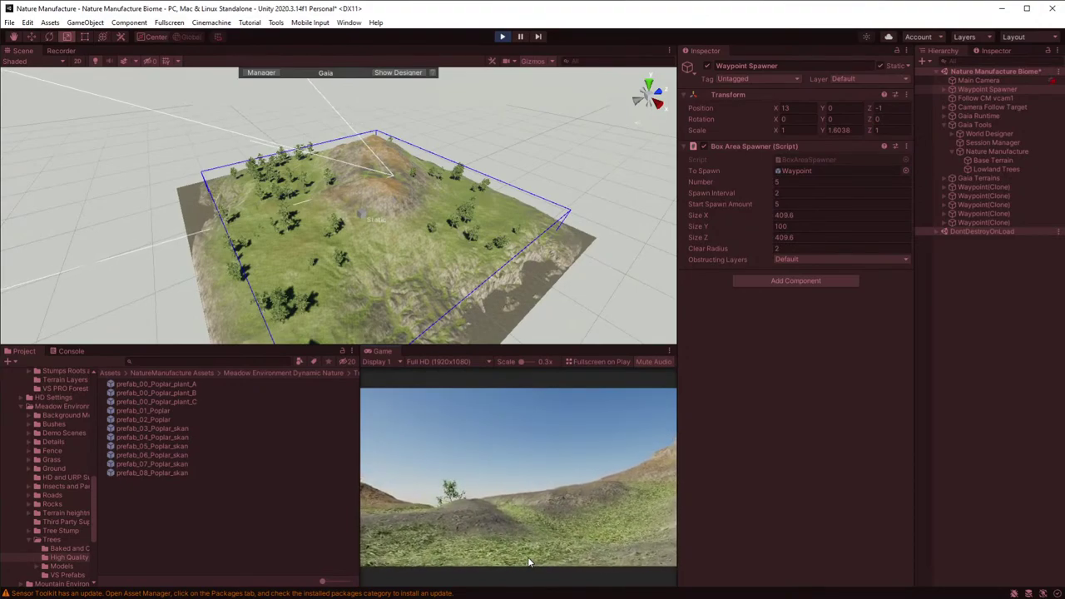
- Exit Play mode and select the Lowland Trees spawner under the Nature Manufacture biome
{"action": "left_click", "coordinate": [503, 38]}
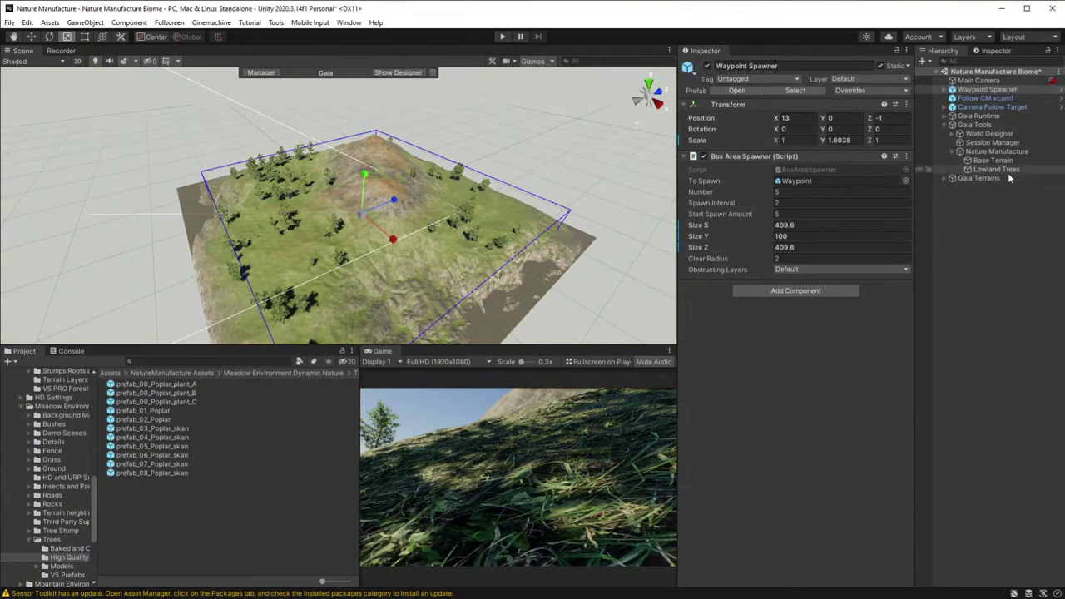
{"action": "left_click", "coordinate": [951, 152]}
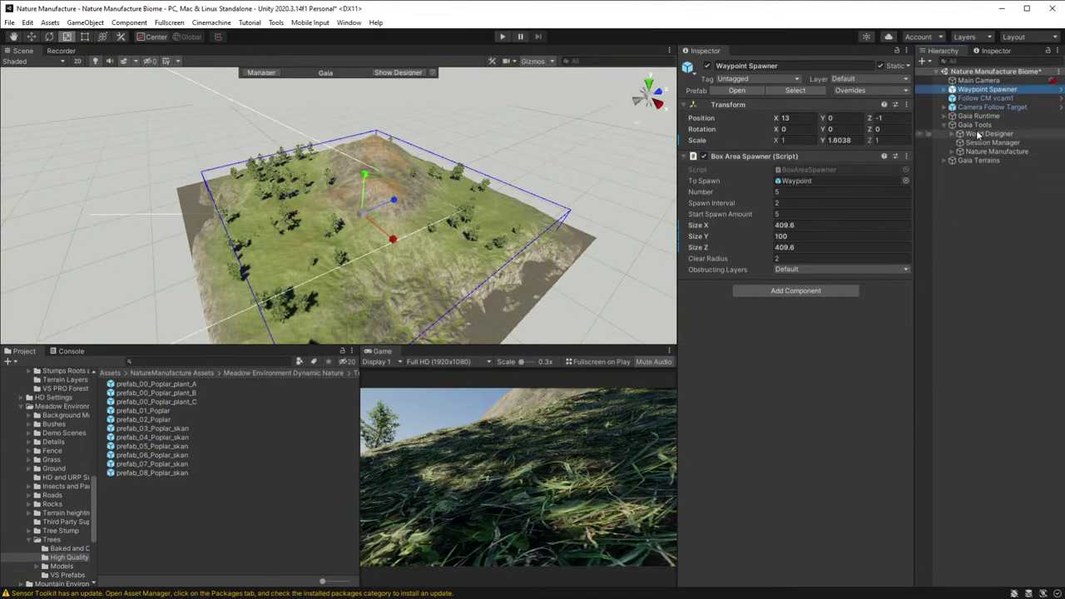
{"action": "left_click", "coordinate": [976, 151]}
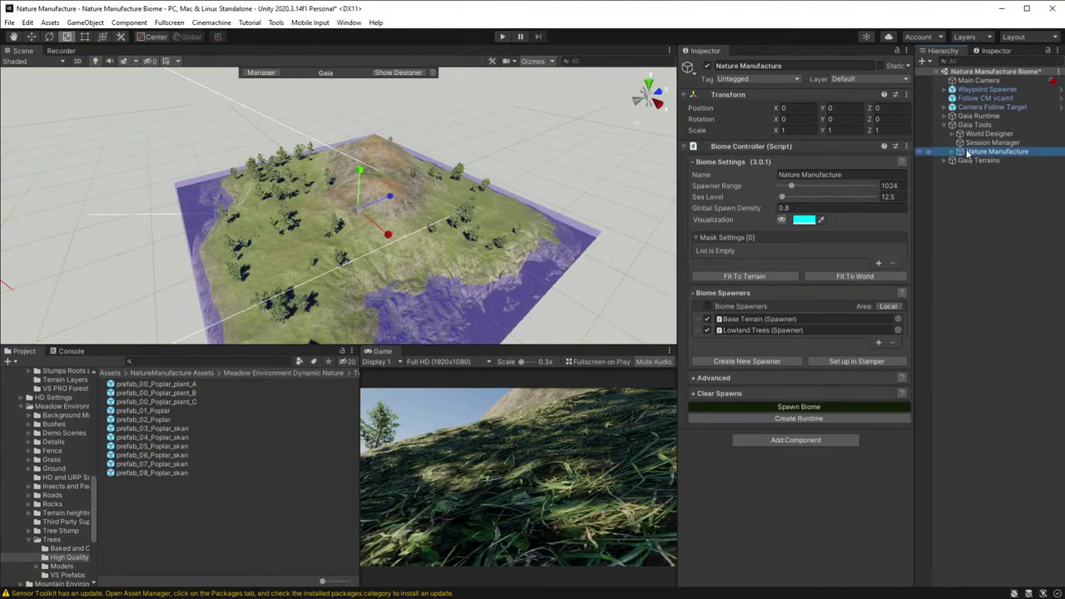
{"action": "left_click", "coordinate": [953, 152]}
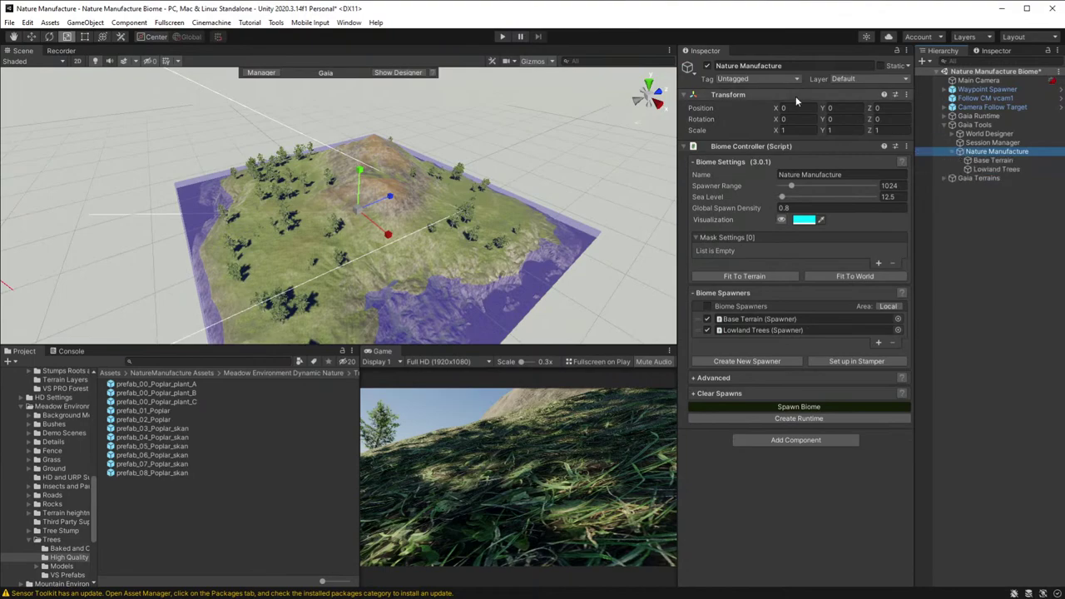
{"action": "left_click", "coordinate": [748, 66]}
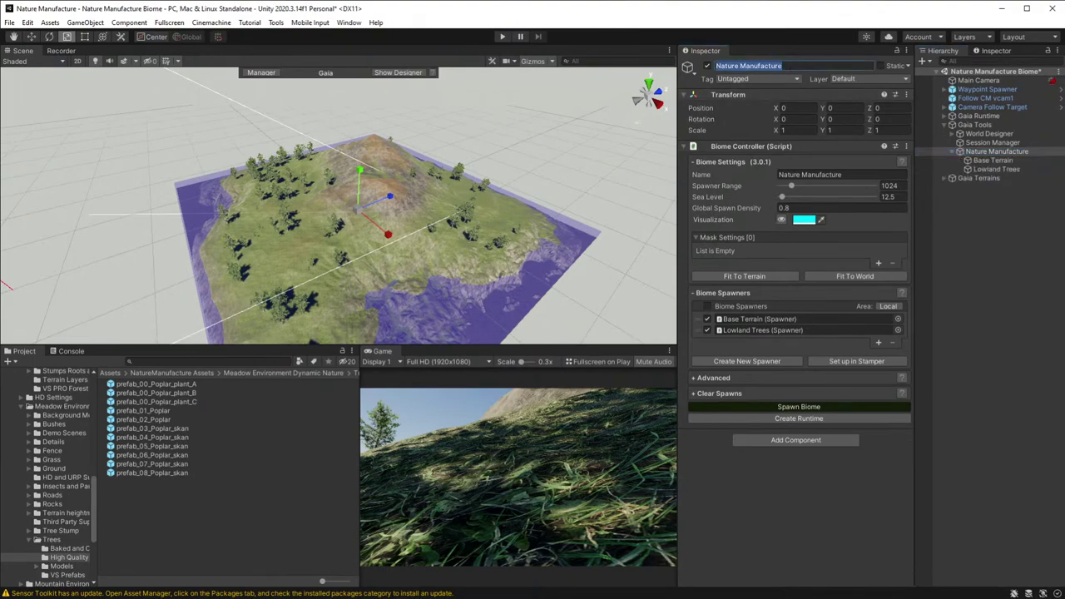
{"action": "left_click", "coordinate": [1022, 166]}
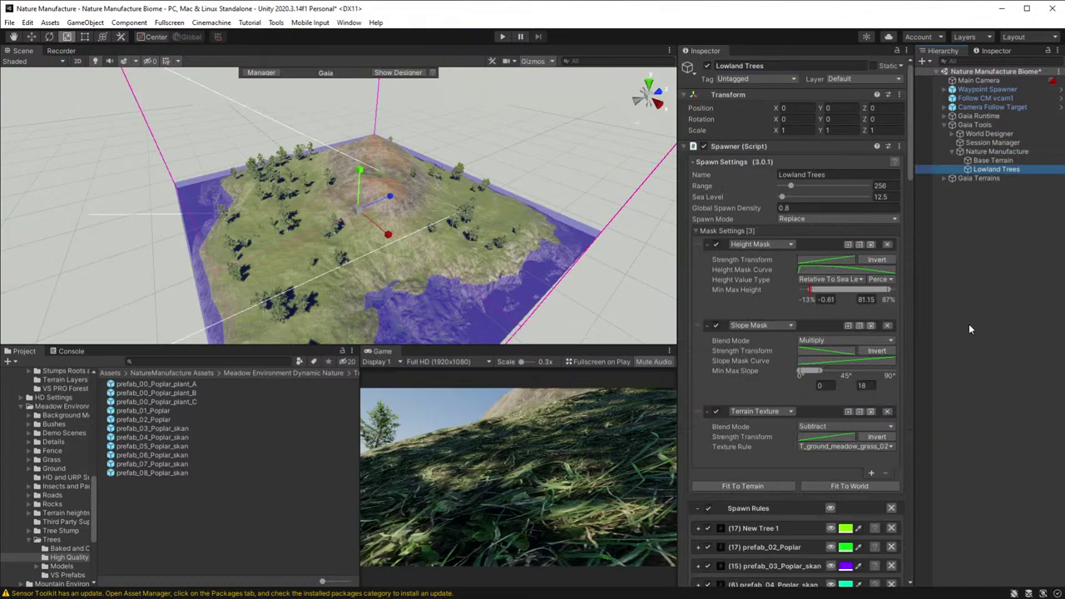
- Collapse the five existing spawn rules (prefab_05, two prefab_06, prefab_07, prefab_08)
{"action": "scroll", "coordinate": [800, 441], "scroll_direction": "down", "scroll_amount": 15}
{"action": "scroll", "coordinate": [795, 387], "scroll_direction": "up", "scroll_amount": 10}
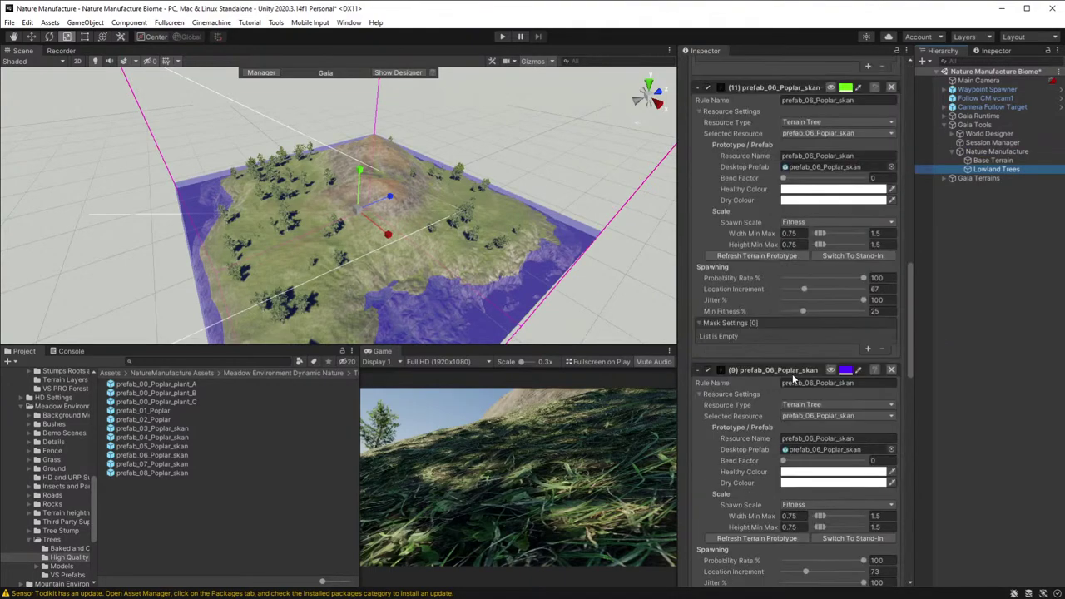
{"action": "left_click", "coordinate": [697, 404]}
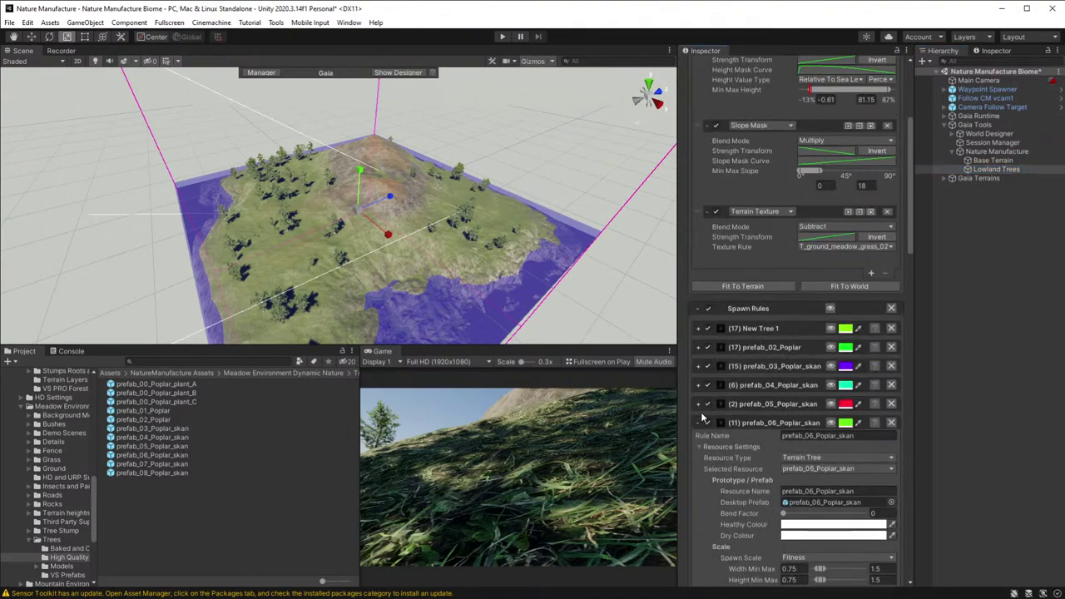
{"action": "left_click", "coordinate": [699, 423]}
{"action": "left_click", "coordinate": [699, 441]}
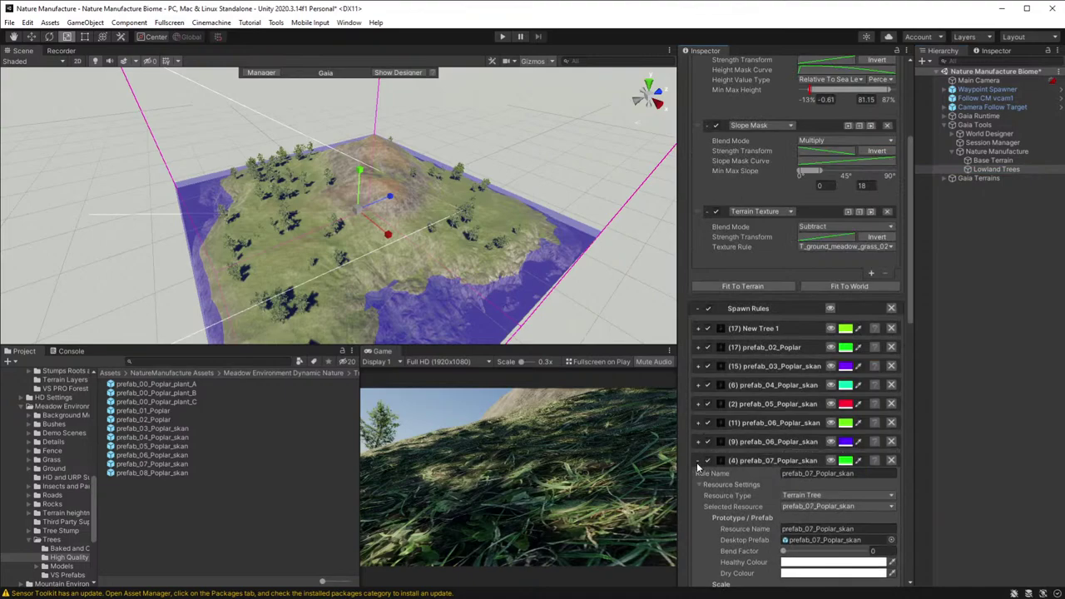
{"action": "left_click", "coordinate": [697, 461]}
{"action": "left_click", "coordinate": [699, 480]}
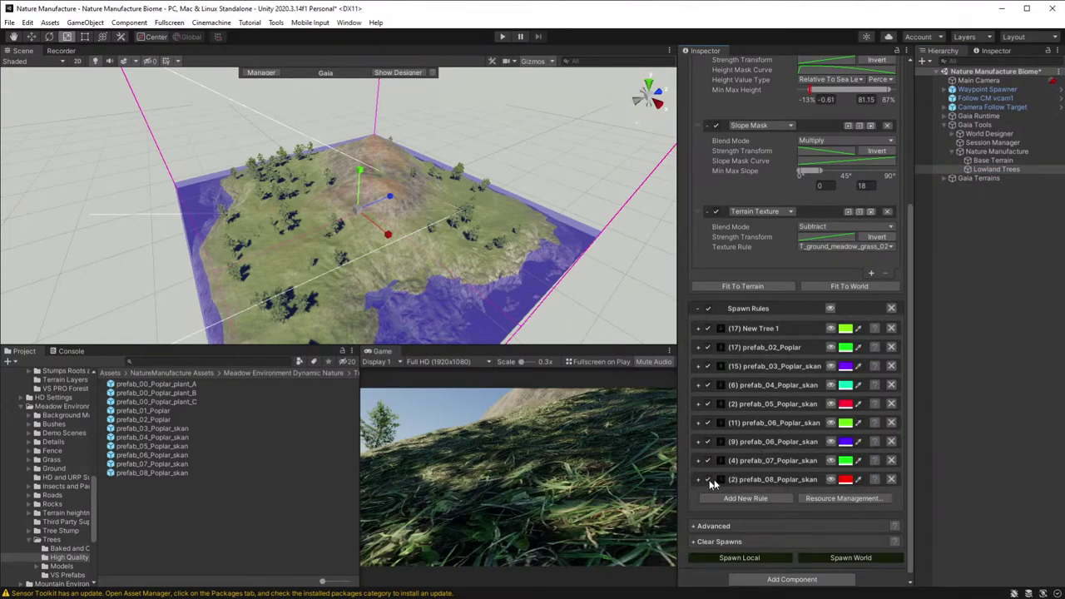
- Add a new spawn rule using prefab_00_Poplar_plant_A as its Desktop Prefab
{"action": "left_click", "coordinate": [745, 493]}
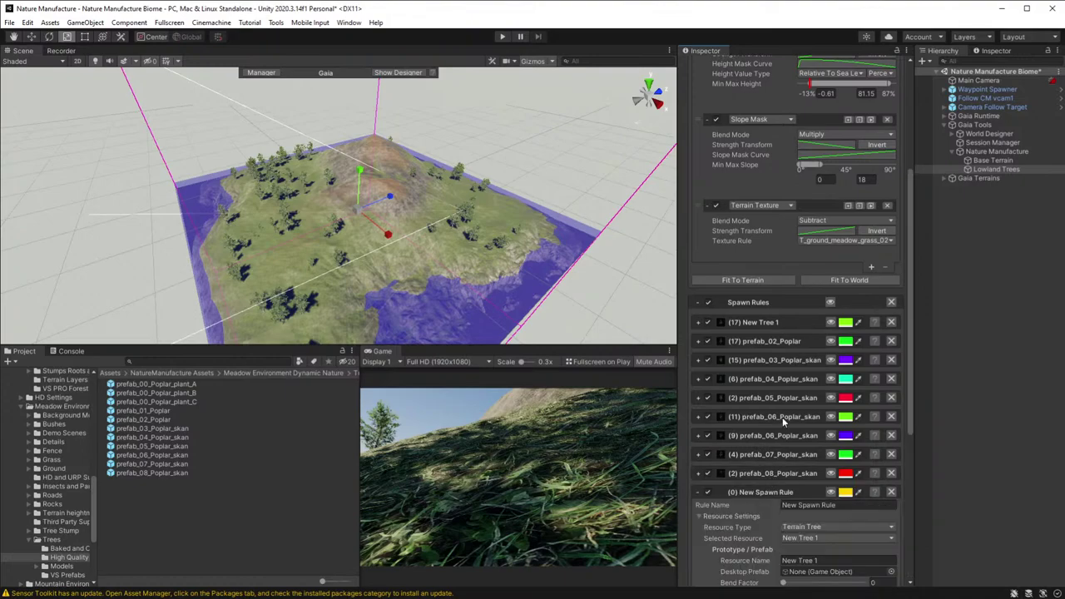
{"action": "scroll", "coordinate": [782, 417], "scroll_direction": "down", "scroll_amount": 5}
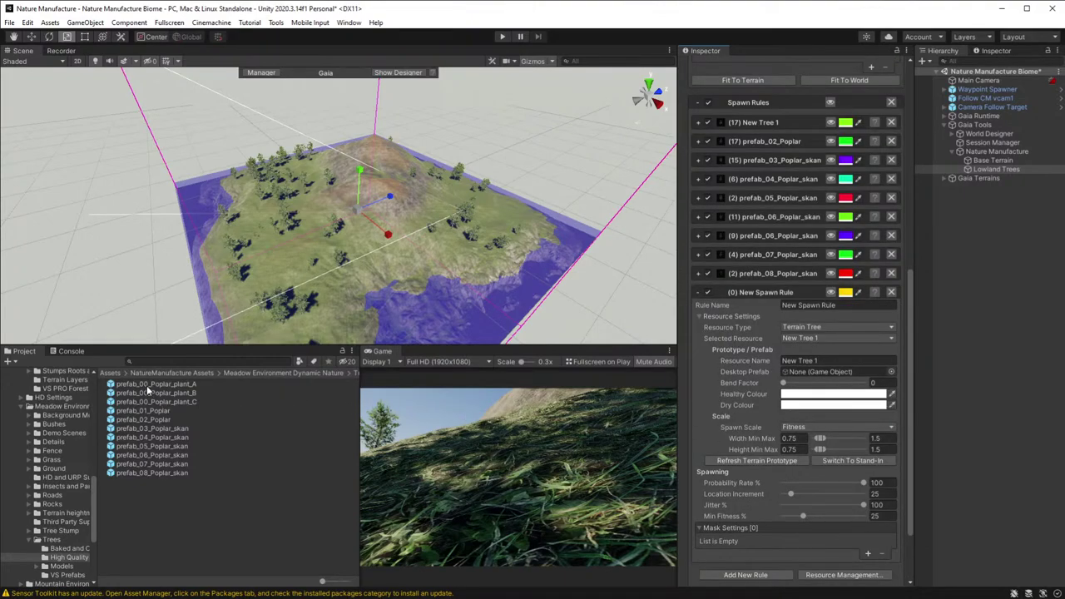
{"action": "left_click_drag", "start_coordinate": [150, 386], "coordinate": [854, 371]}
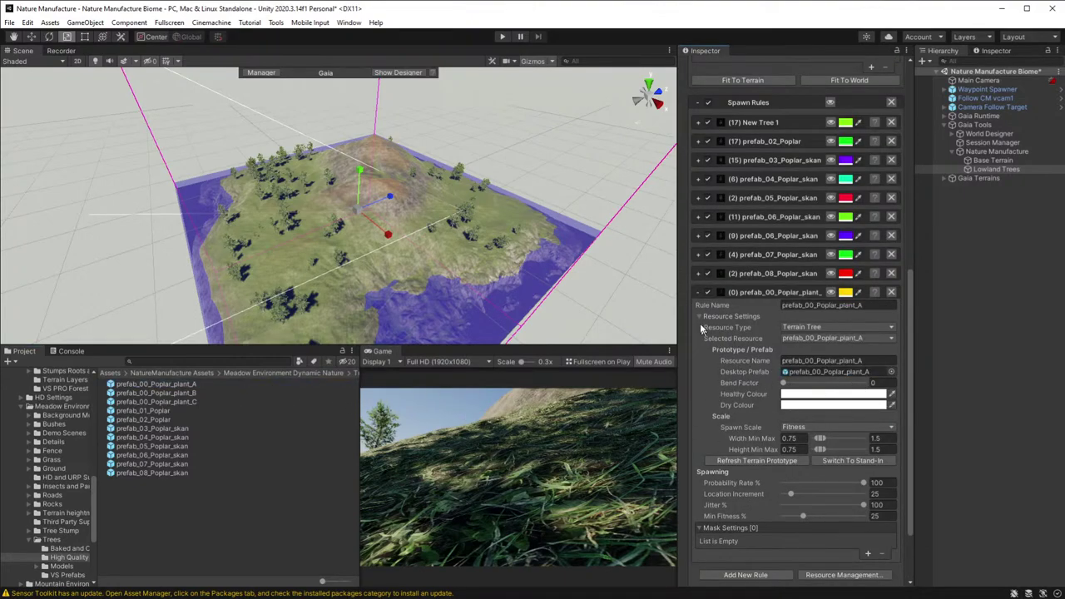
{"action": "scroll", "coordinate": [704, 366], "scroll_direction": "down", "scroll_amount": 3}
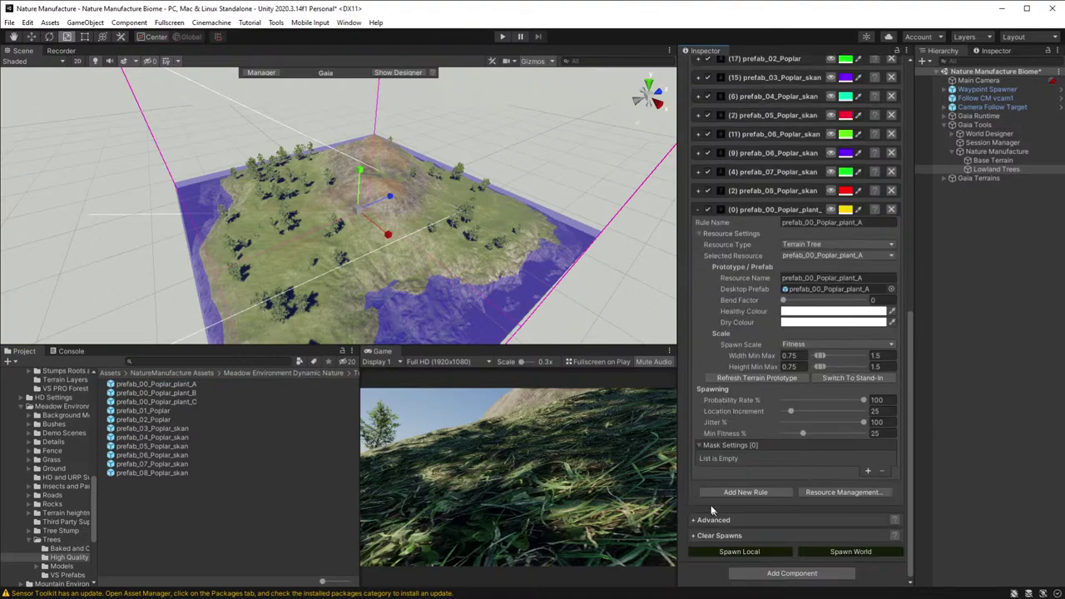
- Add two more spawn rules for prefab_00_Poplar_plant_B and prefab_00_Poplar_plant_C
{"action": "left_click", "coordinate": [731, 491]}
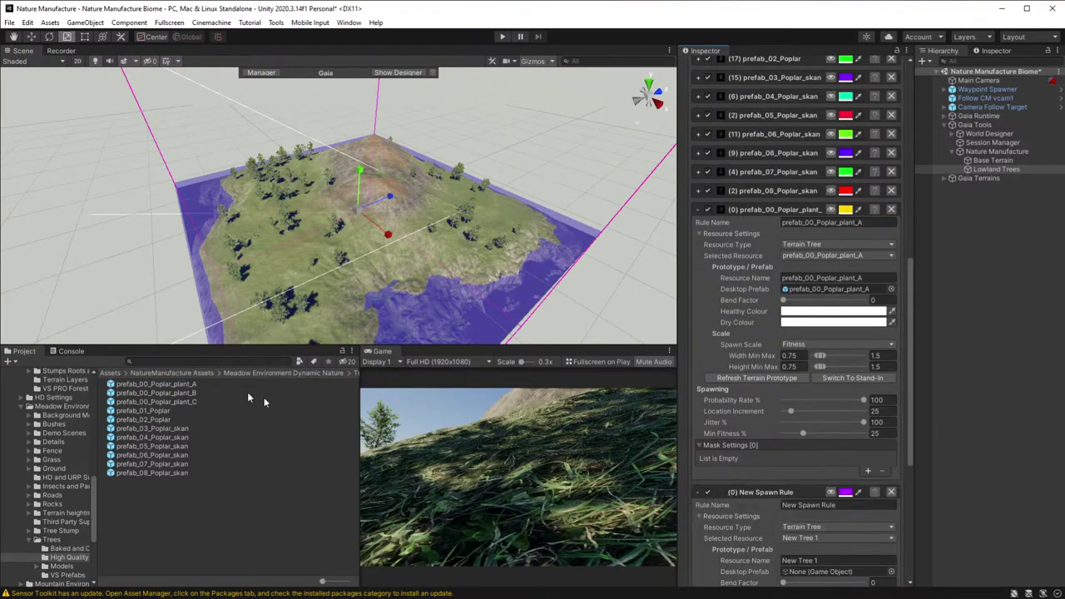
{"action": "scroll", "coordinate": [735, 449], "scroll_direction": "down", "scroll_amount": 3}
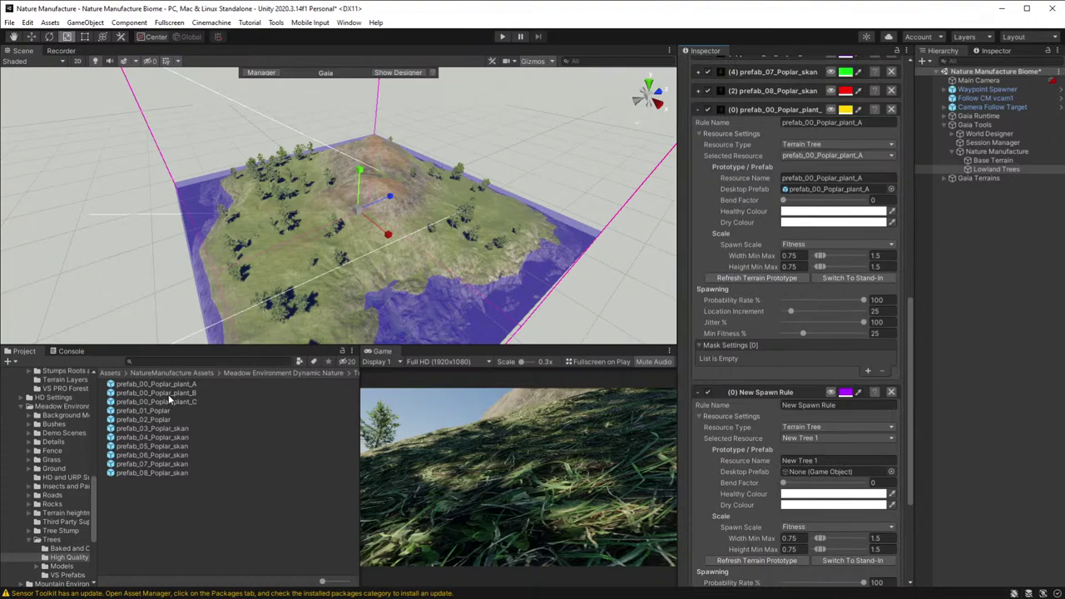
{"action": "left_click_drag", "start_coordinate": [168, 395], "coordinate": [817, 473]}
{"action": "scroll", "coordinate": [739, 466], "scroll_direction": "down", "scroll_amount": 3}
{"action": "scroll", "coordinate": [739, 466], "scroll_direction": "down", "scroll_amount": 3}
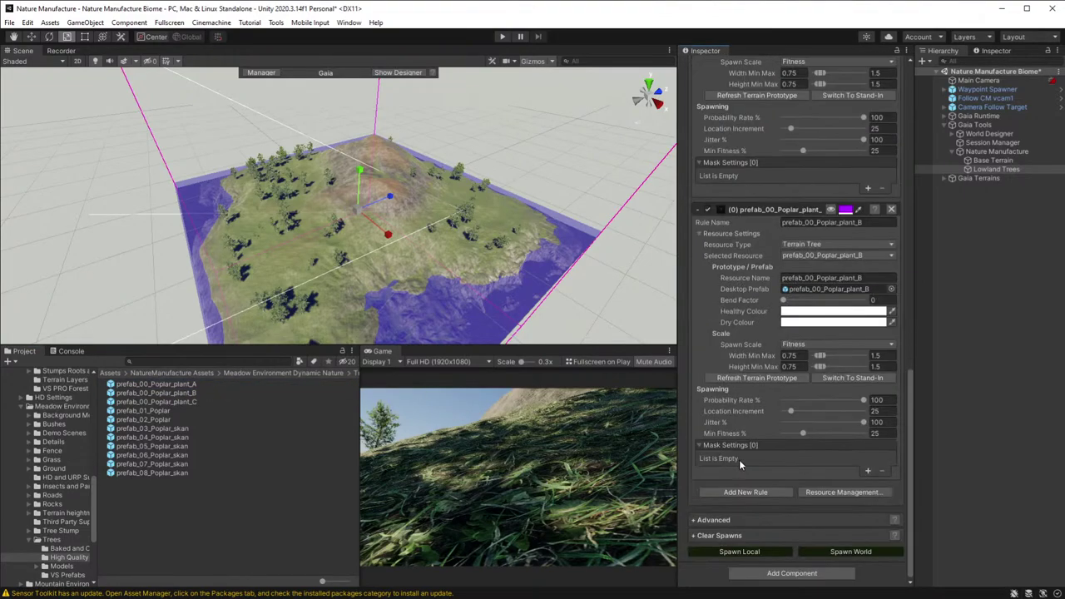
{"action": "left_click", "coordinate": [745, 492]}
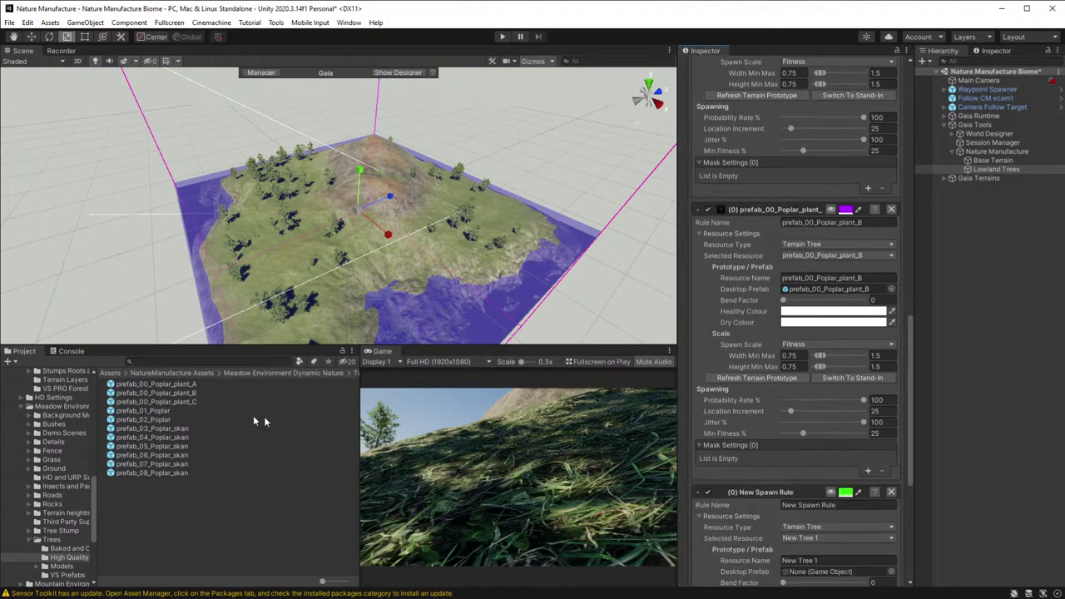
{"action": "scroll", "coordinate": [745, 441], "scroll_direction": "down", "scroll_amount": 3}
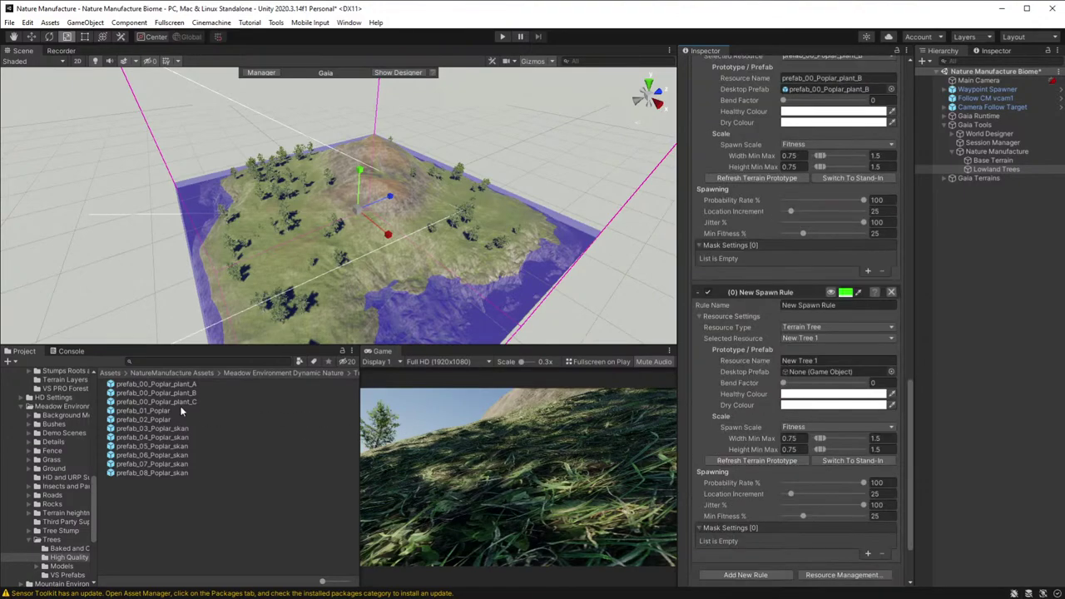
{"action": "left_click_drag", "start_coordinate": [179, 403], "coordinate": [836, 376]}
- Remove the extra prefab_00_Poplar_plant_B spawn rule
{"action": "scroll", "coordinate": [760, 403], "scroll_direction": "up", "scroll_amount": 3}
{"action": "mouse_move", "coordinate": [750, 419]}
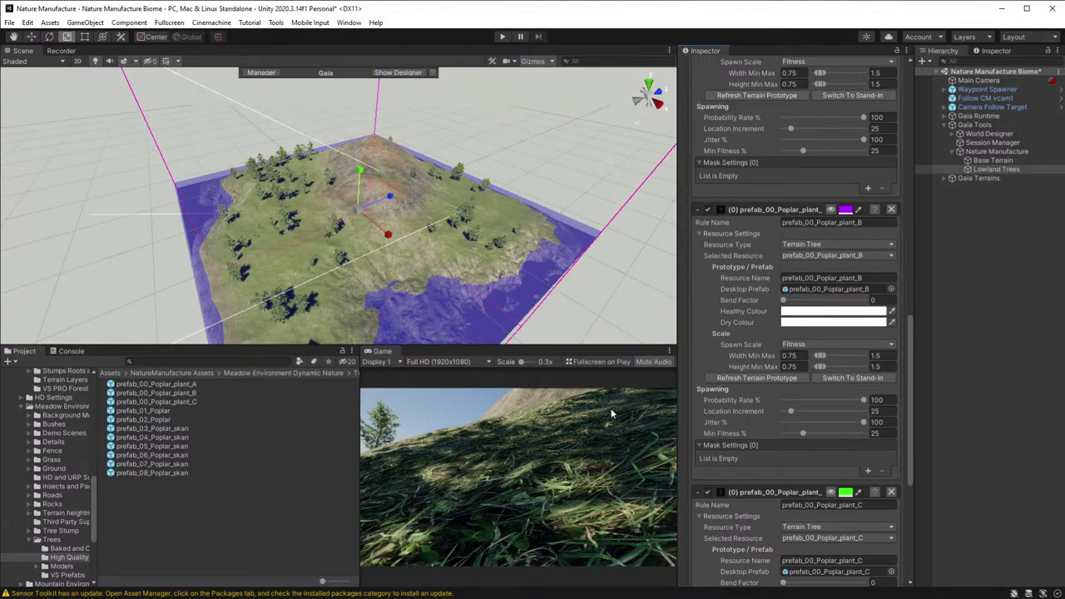
{"action": "scroll", "coordinate": [881, 326], "scroll_direction": "up", "scroll_amount": 3}
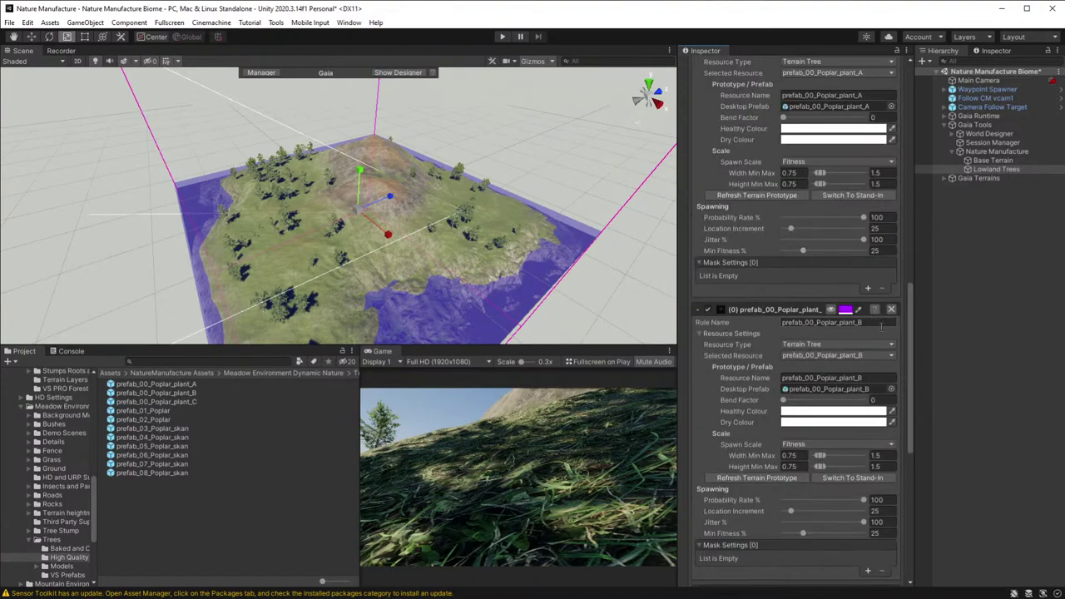
{"action": "scroll", "coordinate": [852, 327], "scroll_direction": "up", "scroll_amount": 3}
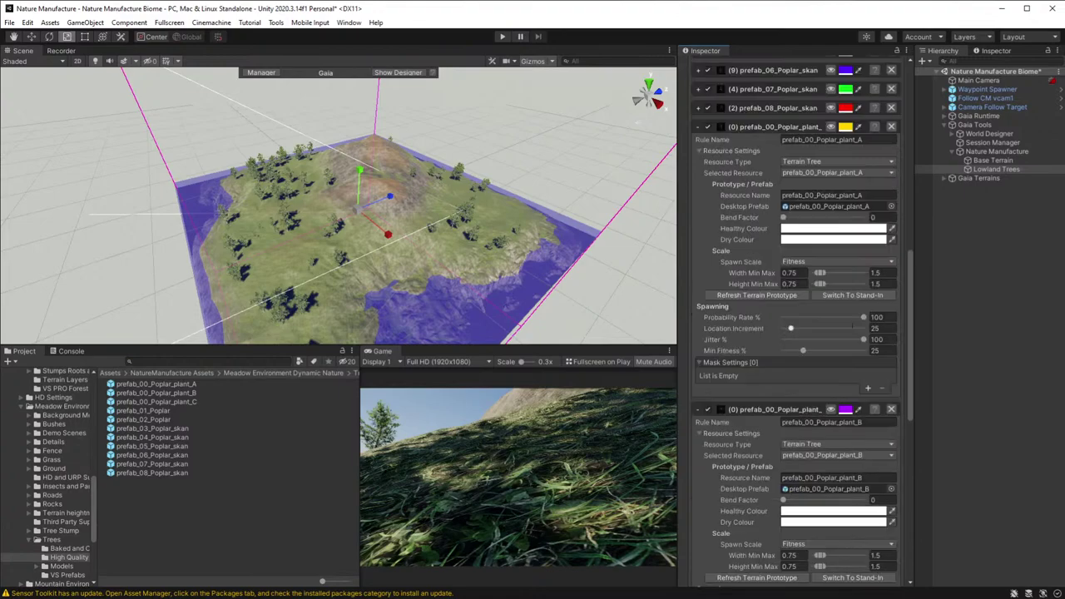
{"action": "left_click", "coordinate": [893, 410]}
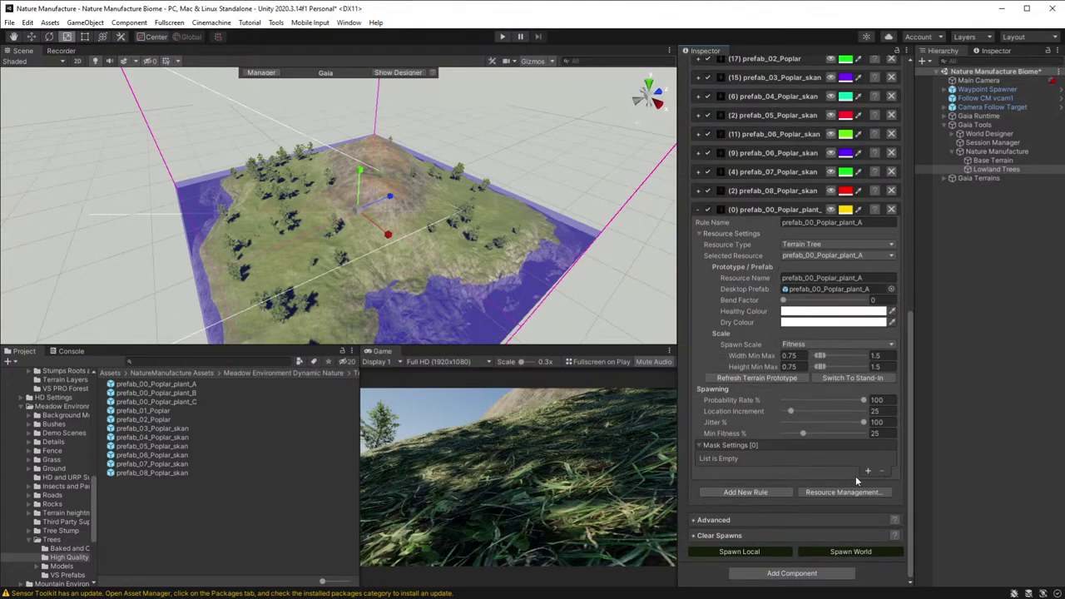
- Preview the plant_A rule and add a Collision Mask to it
{"action": "left_click", "coordinate": [831, 209]}
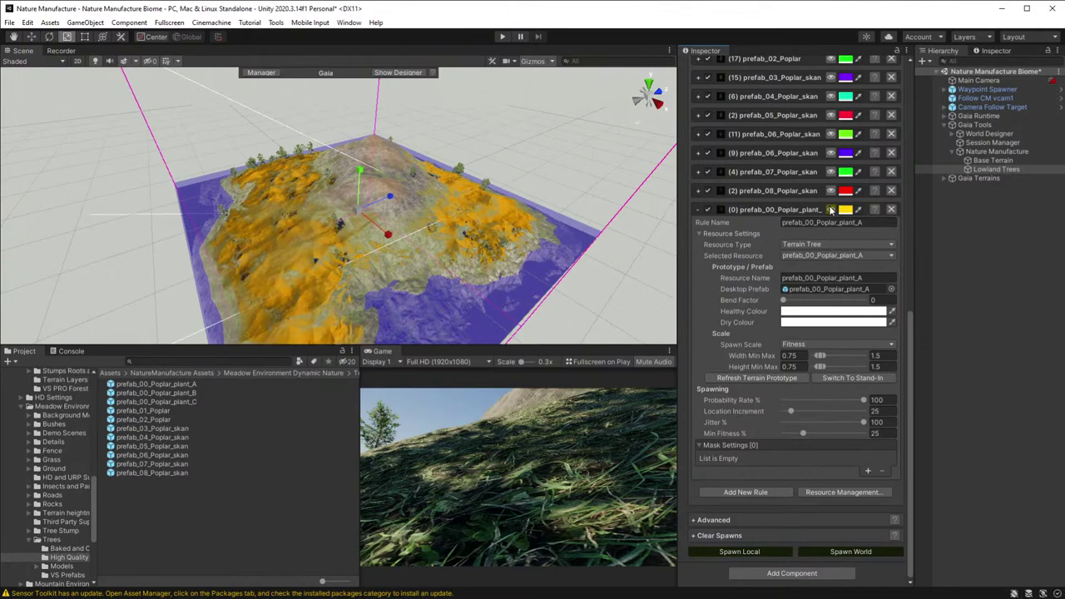
{"action": "left_click", "coordinate": [866, 471]}
{"action": "left_click", "coordinate": [770, 462]}
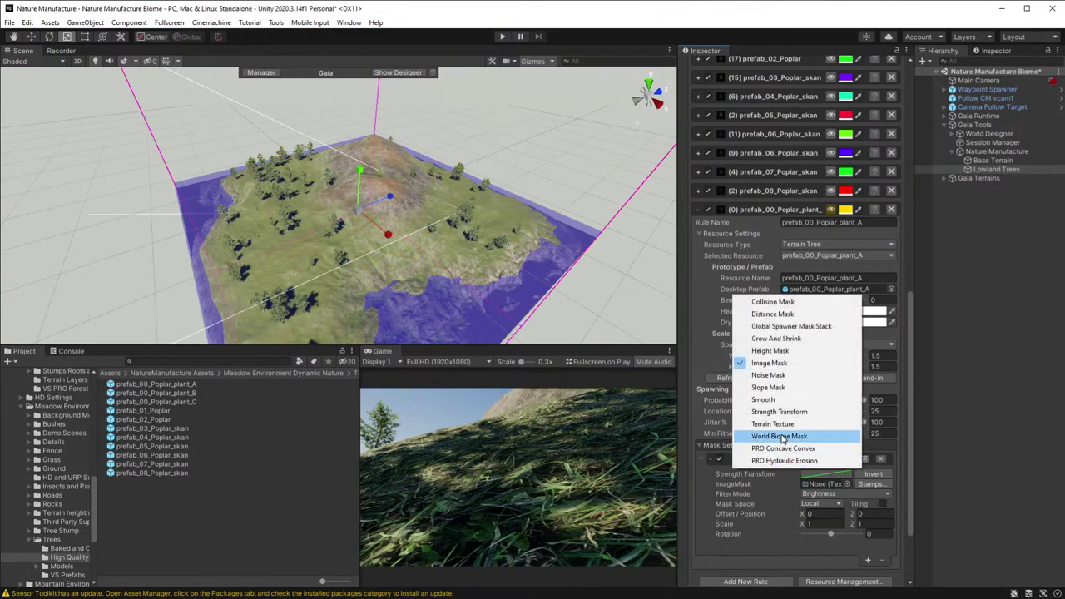
{"action": "left_click", "coordinate": [774, 302]}
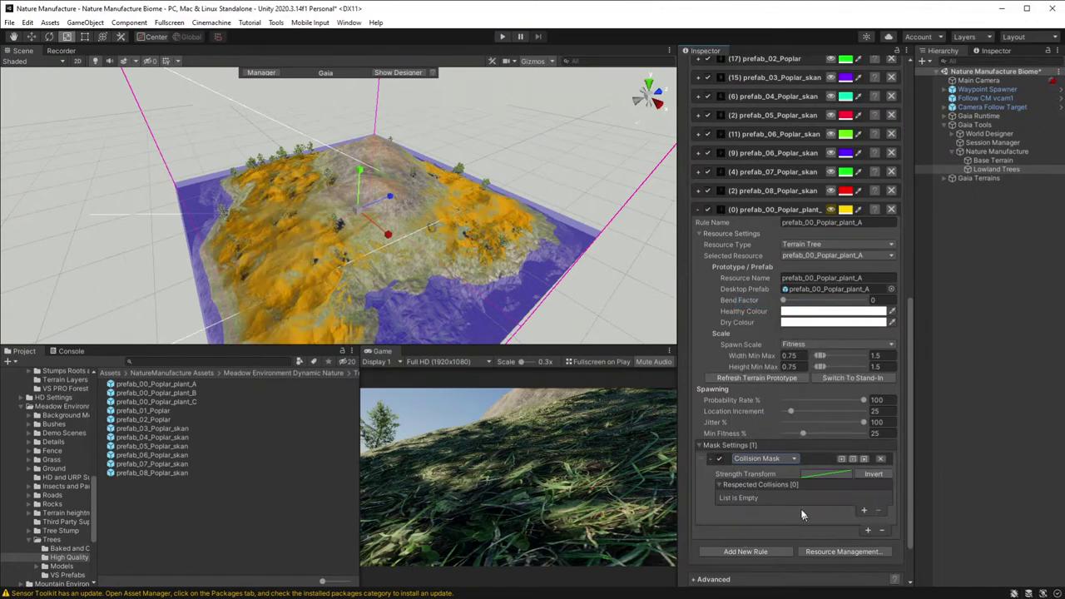
{"action": "left_click", "coordinate": [792, 460]}
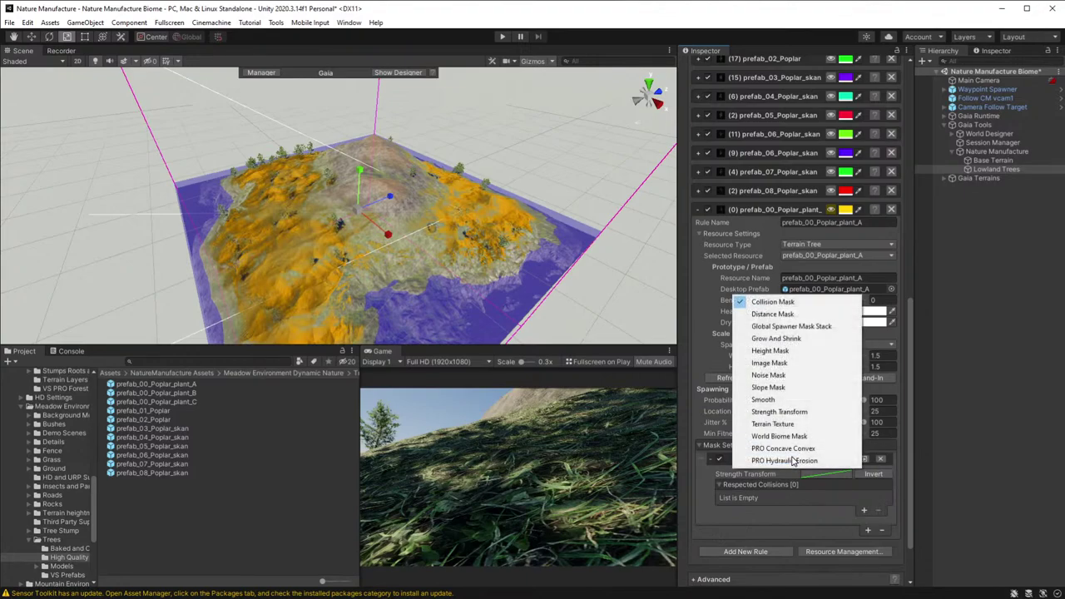
{"action": "left_click", "coordinate": [773, 498]}
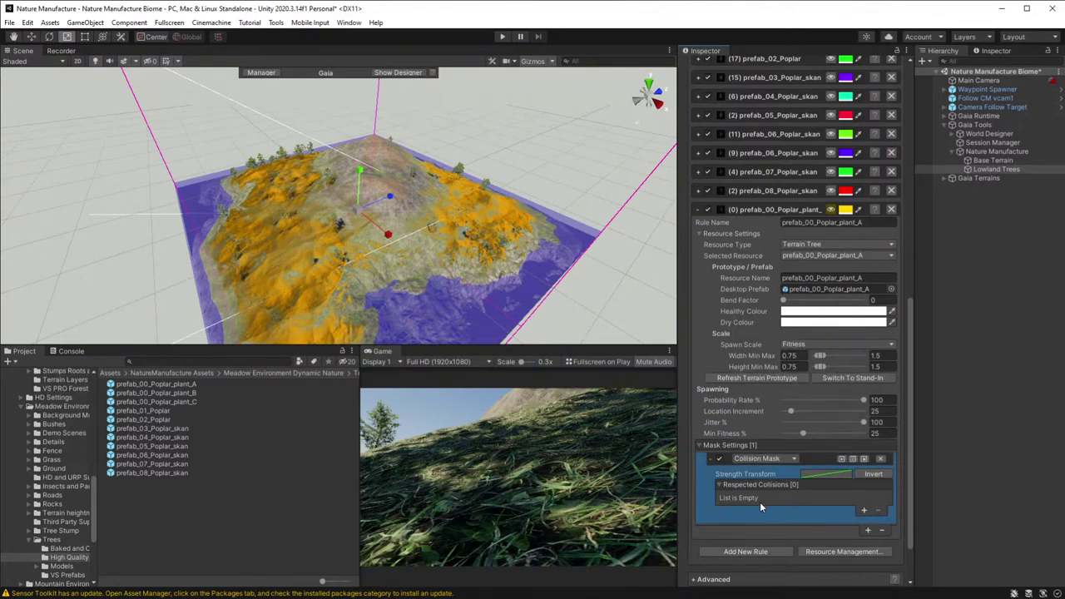
- Add three respected collisions (New Tree 1, prefab_02_Poplar, a Poplar skan rule) and enable them
{"action": "left_click", "coordinate": [863, 510]}
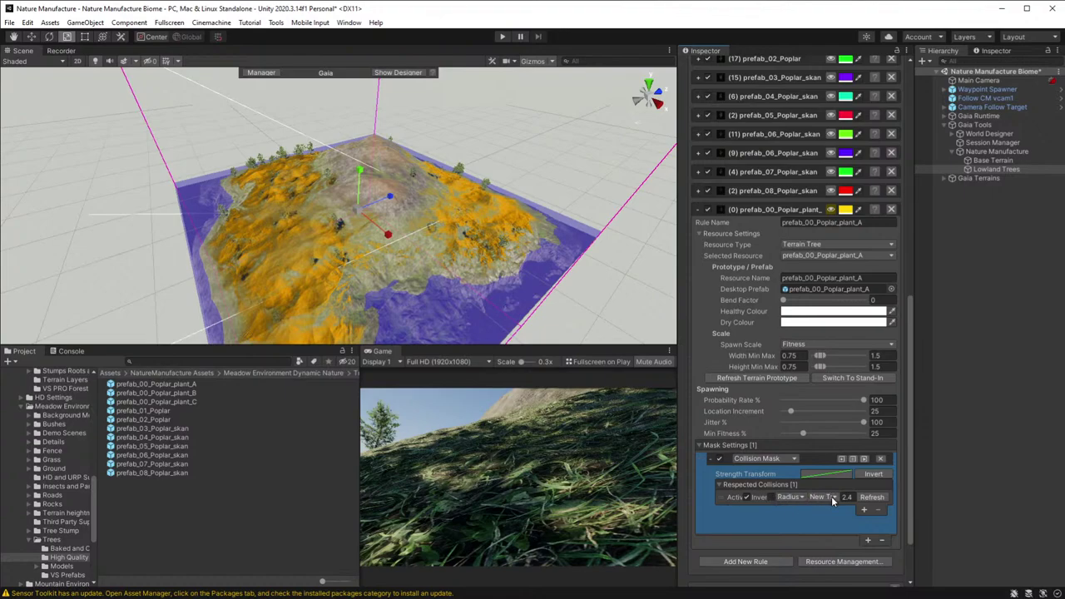
{"action": "left_click", "coordinate": [833, 497]}
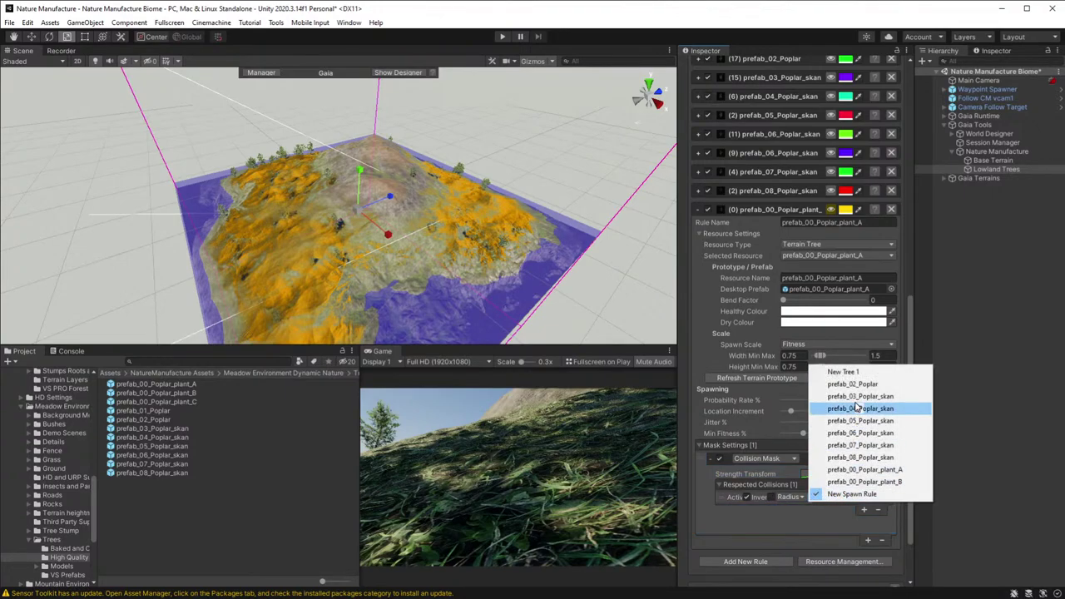
{"action": "left_click", "coordinate": [843, 372]}
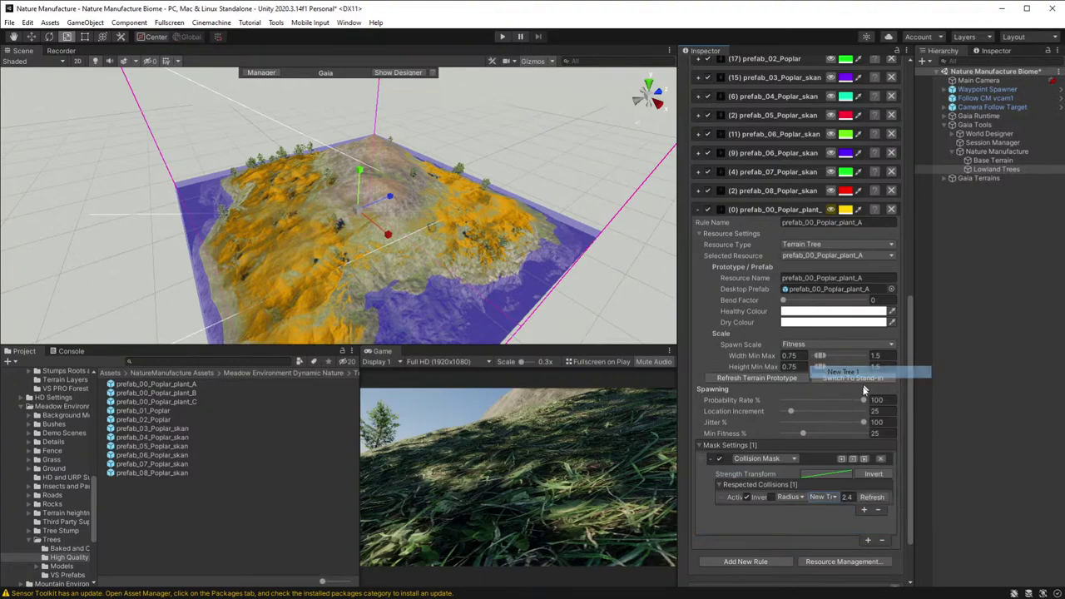
{"action": "left_click", "coordinate": [865, 511]}
{"action": "left_click", "coordinate": [826, 507]}
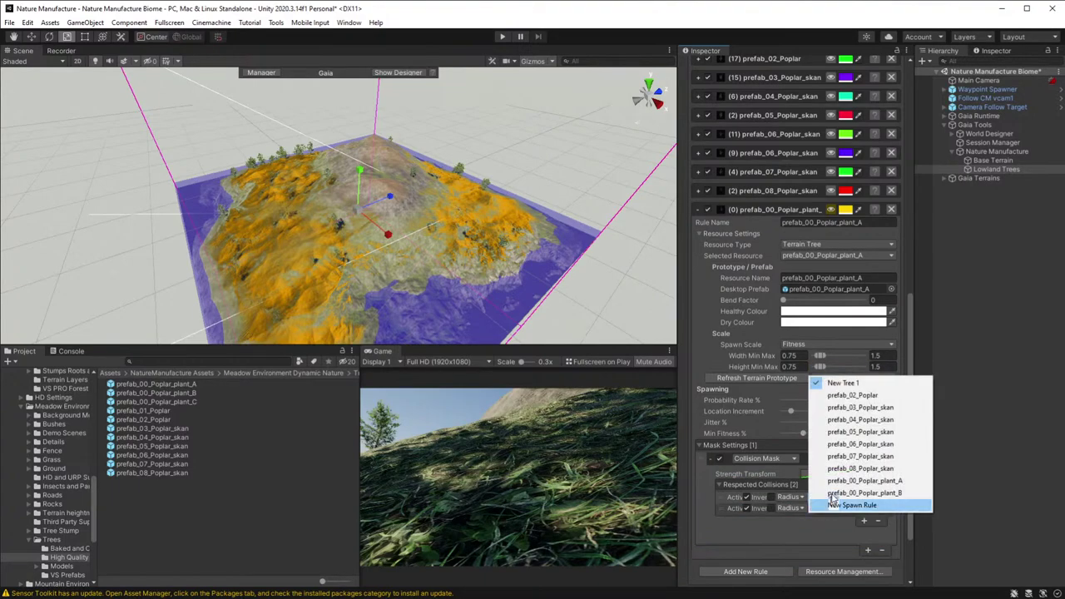
{"action": "left_click", "coordinate": [850, 395]}
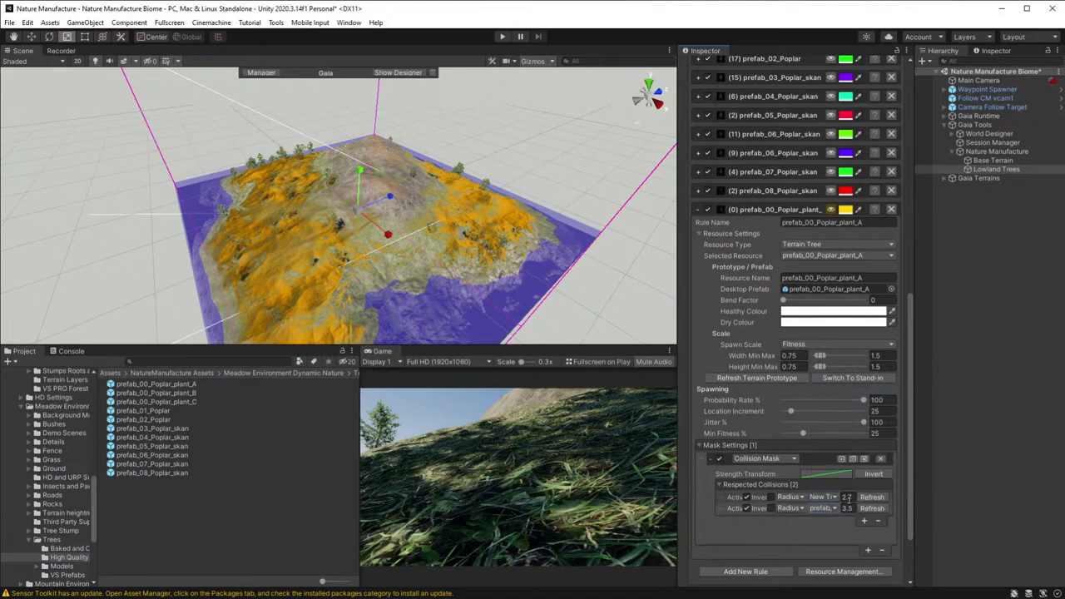
{"action": "left_click", "coordinate": [864, 522]}
{"action": "left_click", "coordinate": [828, 519]}
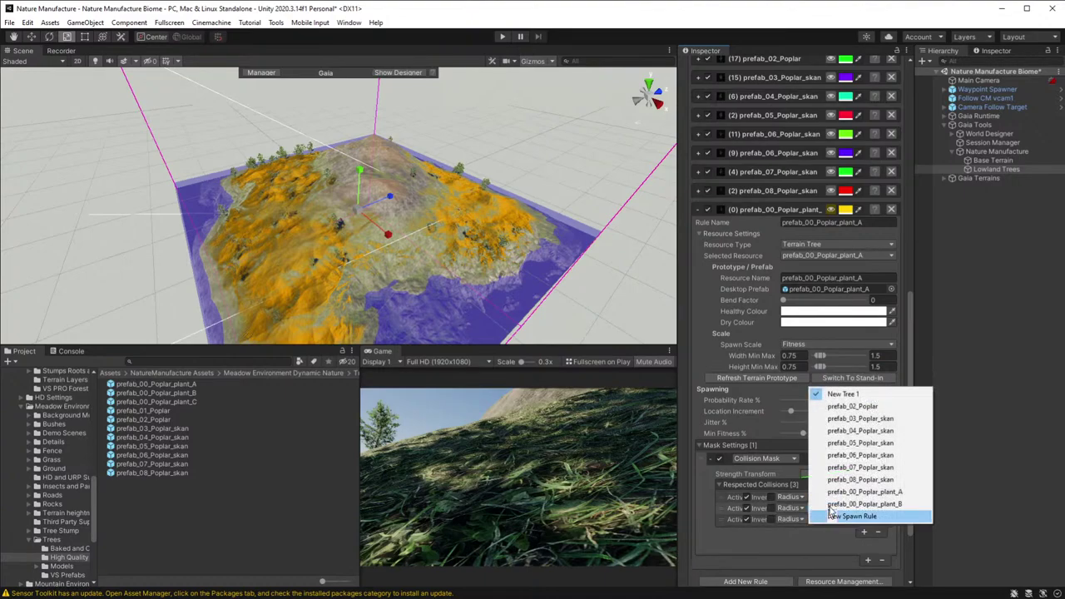
{"action": "left_click", "coordinate": [849, 418]}
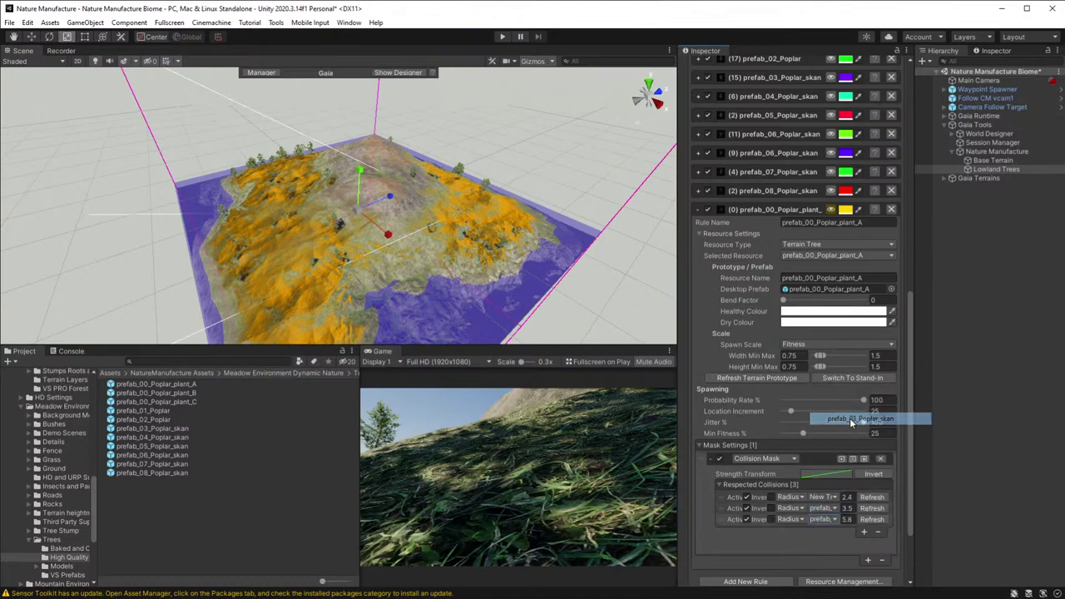
{"action": "left_click", "coordinate": [771, 496]}
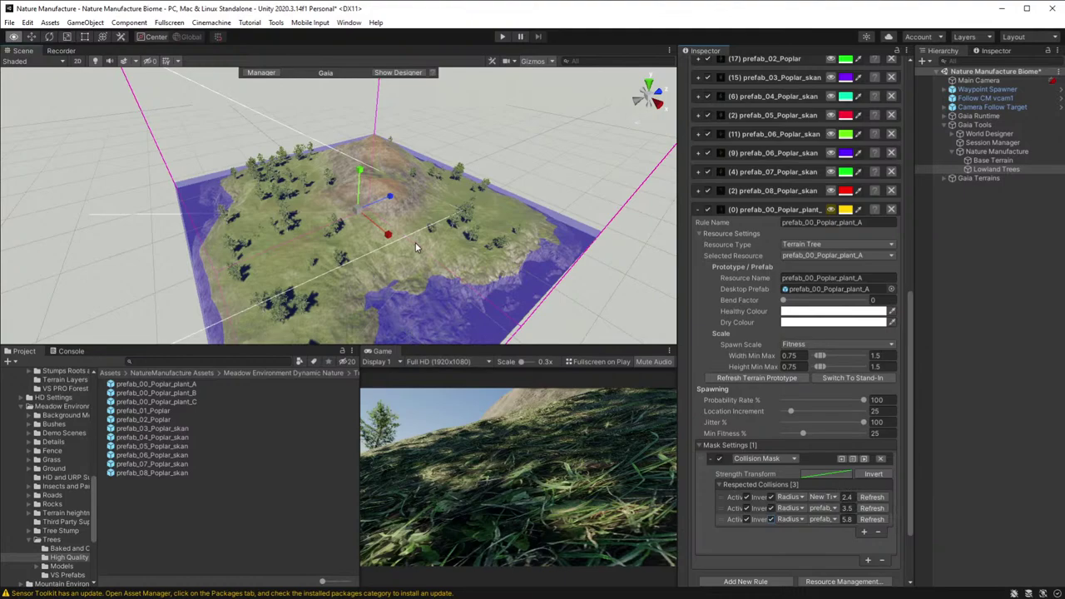
- Add a Global Spawner Mask Stack mask above the plant_A rule's Collision Mask
{"action": "left_click_drag", "start_coordinate": [378, 267], "coordinate": [363, 247], "text": "alt"}
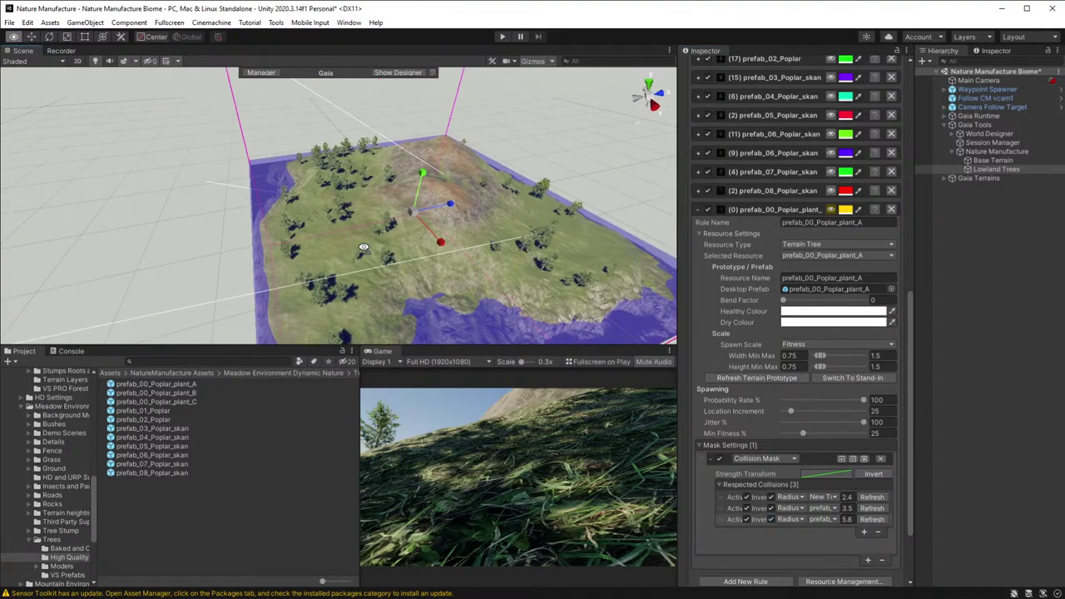
{"action": "left_click_drag", "start_coordinate": [364, 247], "coordinate": [519, 297], "text": "alt"}
{"action": "scroll", "coordinate": [367, 250], "scroll_direction": "up", "scroll_amount": 6}
{"action": "right_click_drag", "start_coordinate": [519, 291], "coordinate": [508, 241]}
{"action": "right_click_drag", "start_coordinate": [960, 225], "coordinate": [926, 234]}
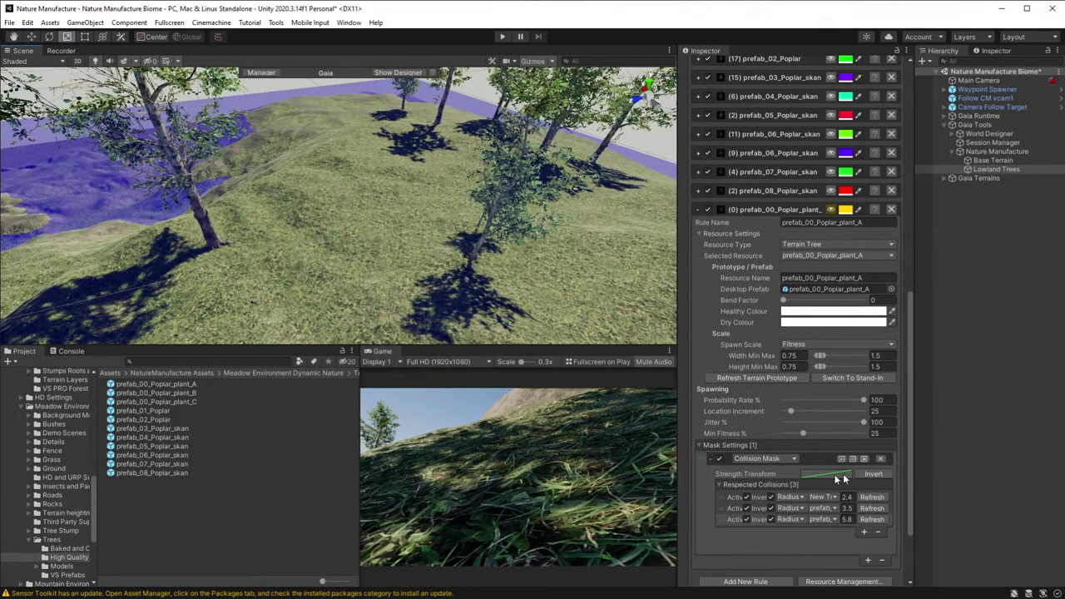
{"action": "left_click", "coordinate": [867, 563]}
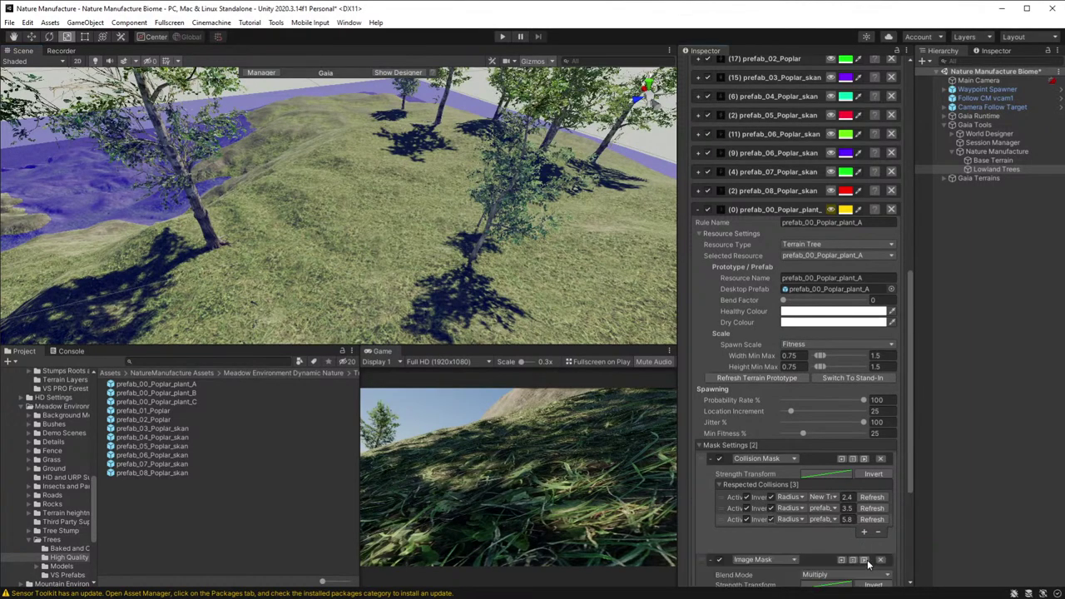
{"action": "left_click", "coordinate": [702, 563]}
{"action": "left_click_drag", "start_coordinate": [702, 563], "coordinate": [706, 459]}
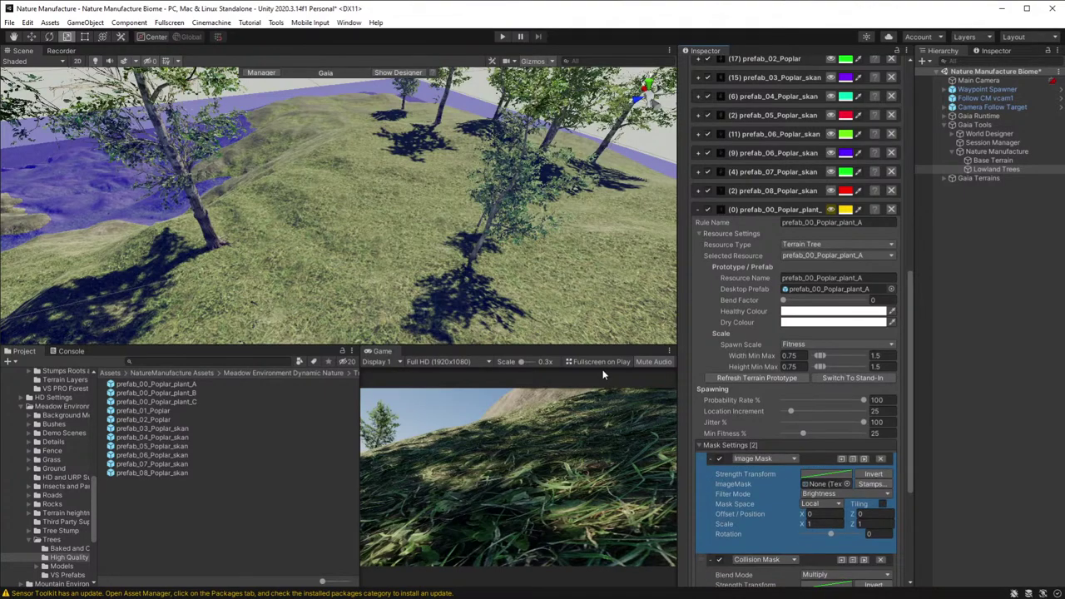
{"action": "left_click", "coordinate": [779, 459]}
{"action": "left_click", "coordinate": [800, 326]}
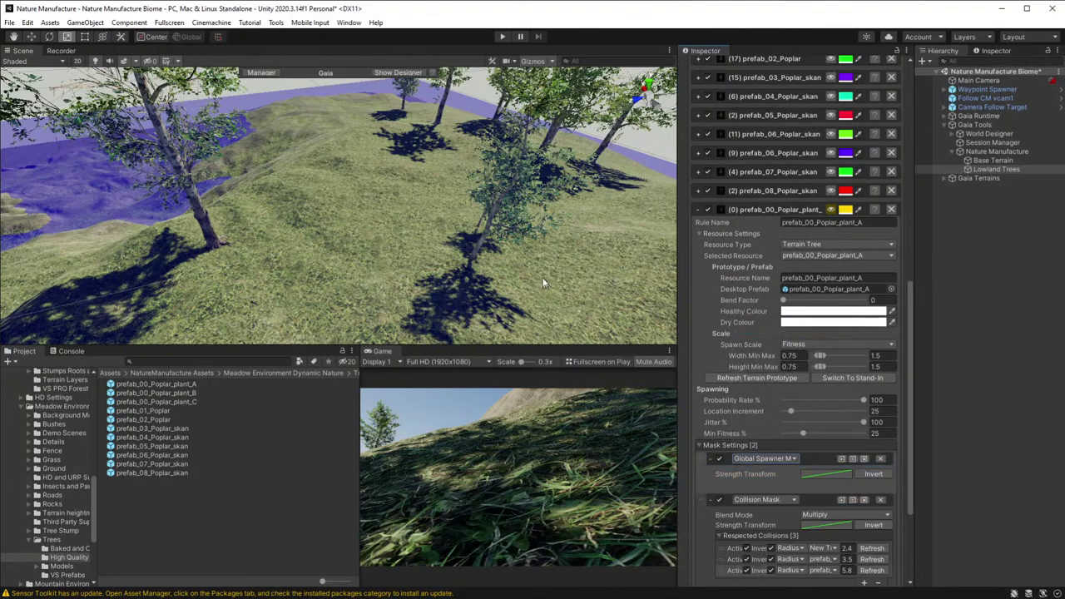
{"action": "scroll", "coordinate": [541, 286], "scroll_direction": "down", "scroll_amount": 5}
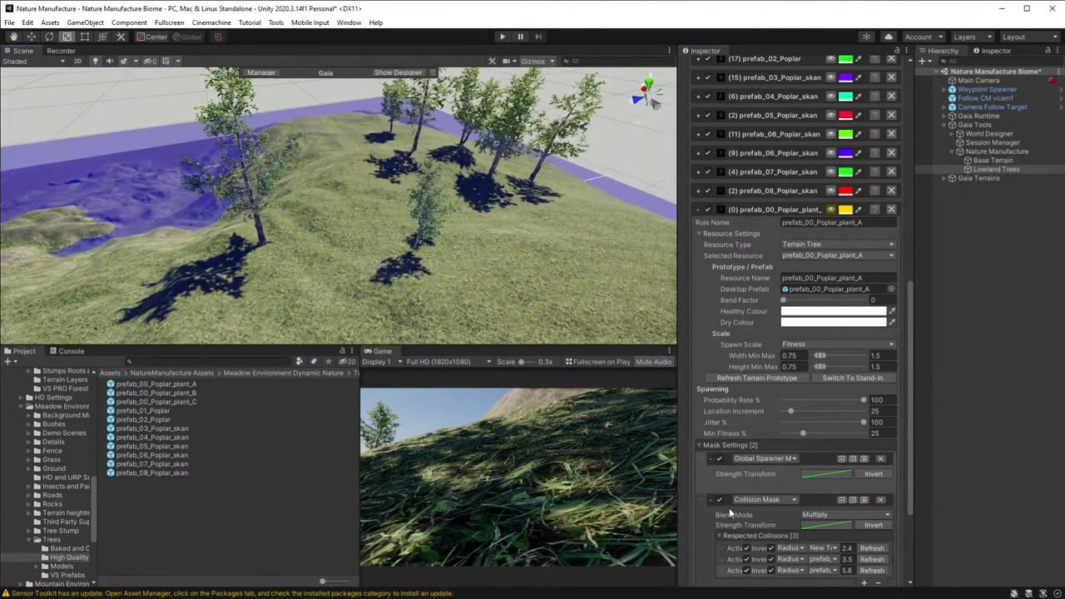
- Set the Collision Mask blend mode to Subtract and adjust the collision entries' invert settings
{"action": "left_click", "coordinate": [719, 500]}
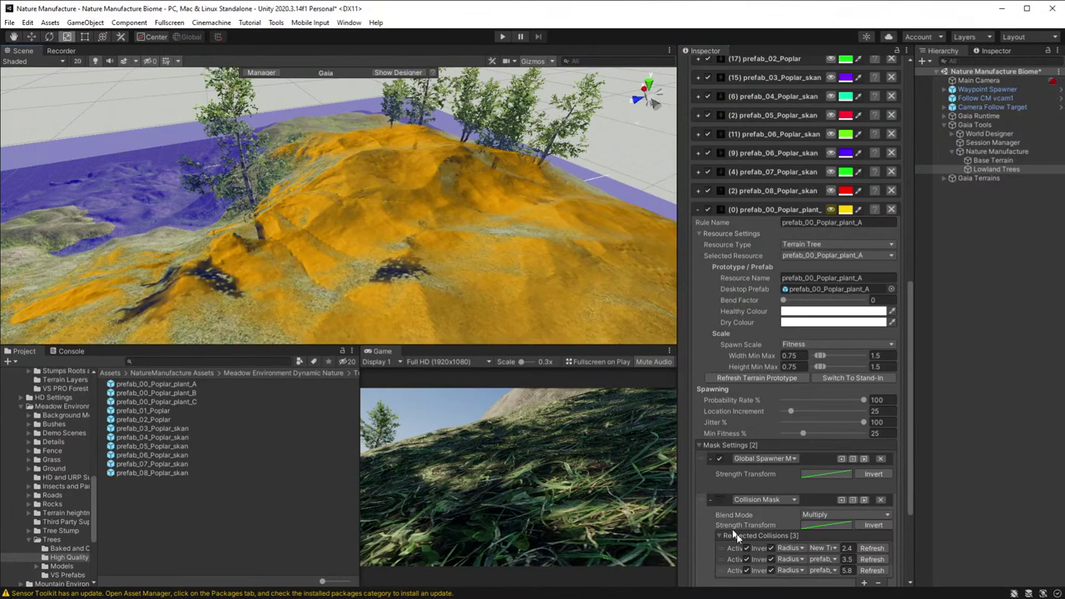
{"action": "left_click", "coordinate": [718, 500]}
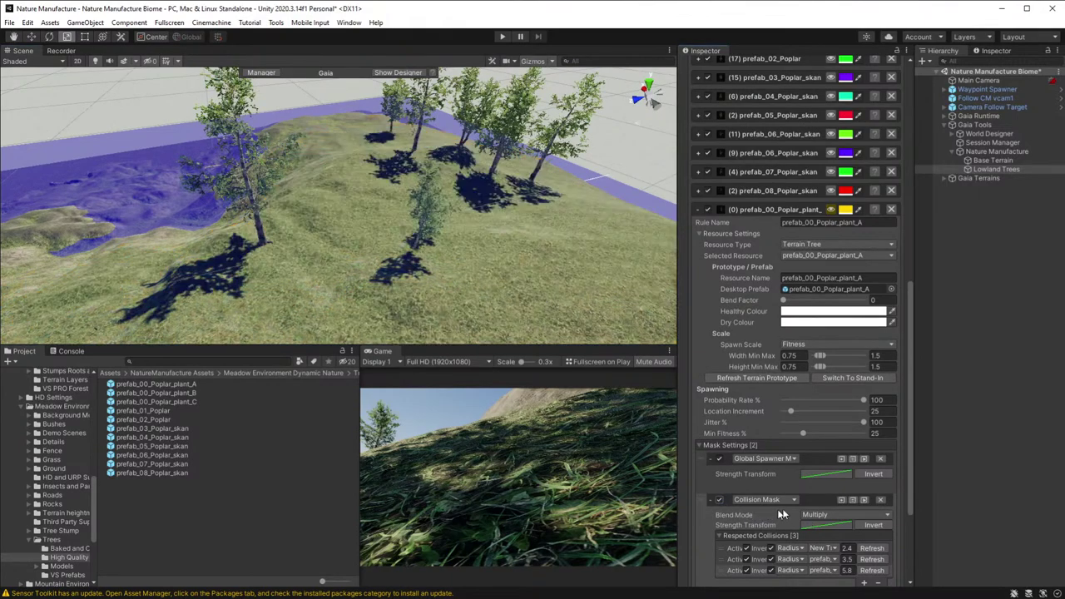
{"action": "left_click", "coordinate": [826, 515]}
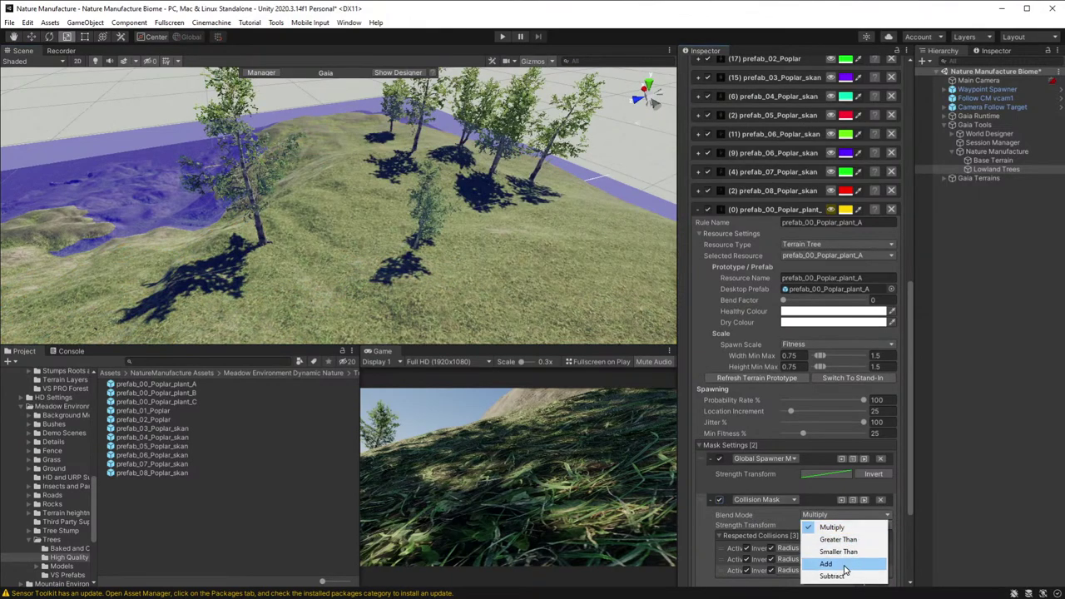
{"action": "left_click", "coordinate": [828, 563]}
{"action": "left_click", "coordinate": [831, 516]}
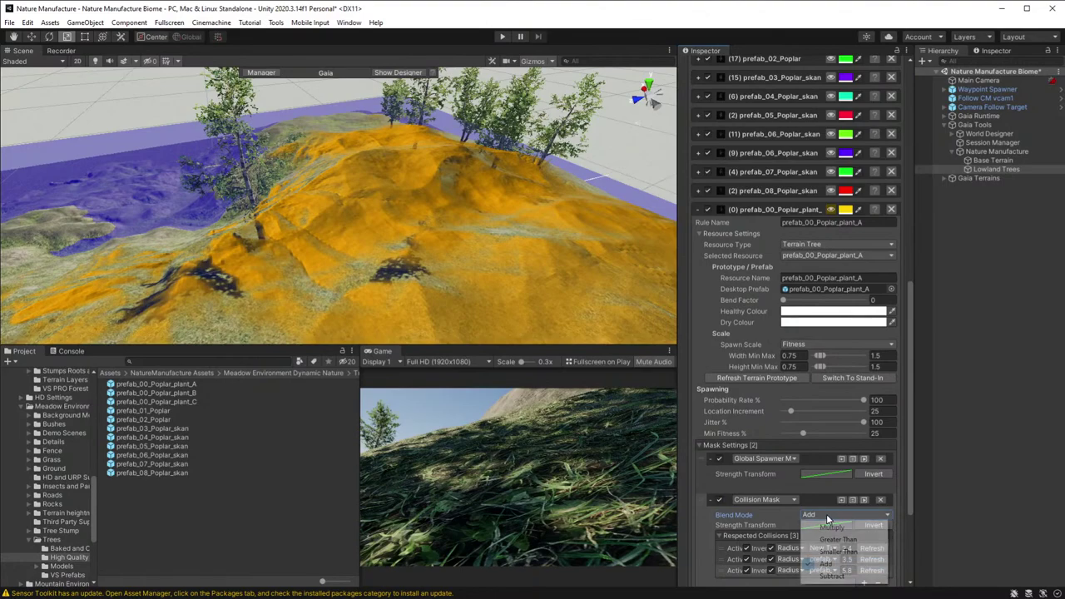
{"action": "left_click", "coordinate": [831, 576]}
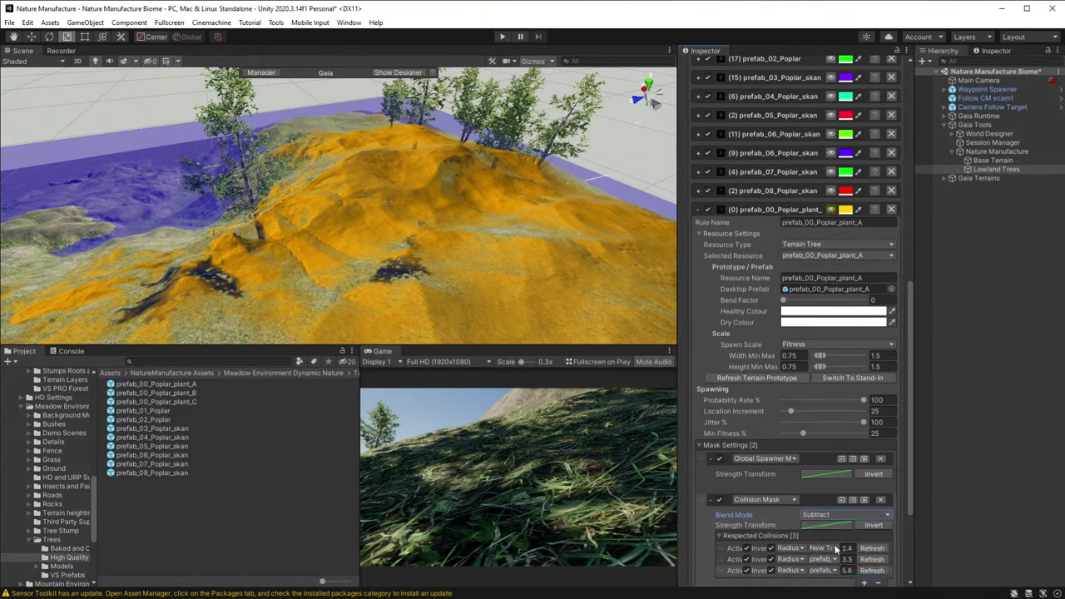
{"action": "left_click", "coordinate": [771, 548]}
{"action": "left_click", "coordinate": [773, 559]}
{"action": "left_click", "coordinate": [771, 567]}
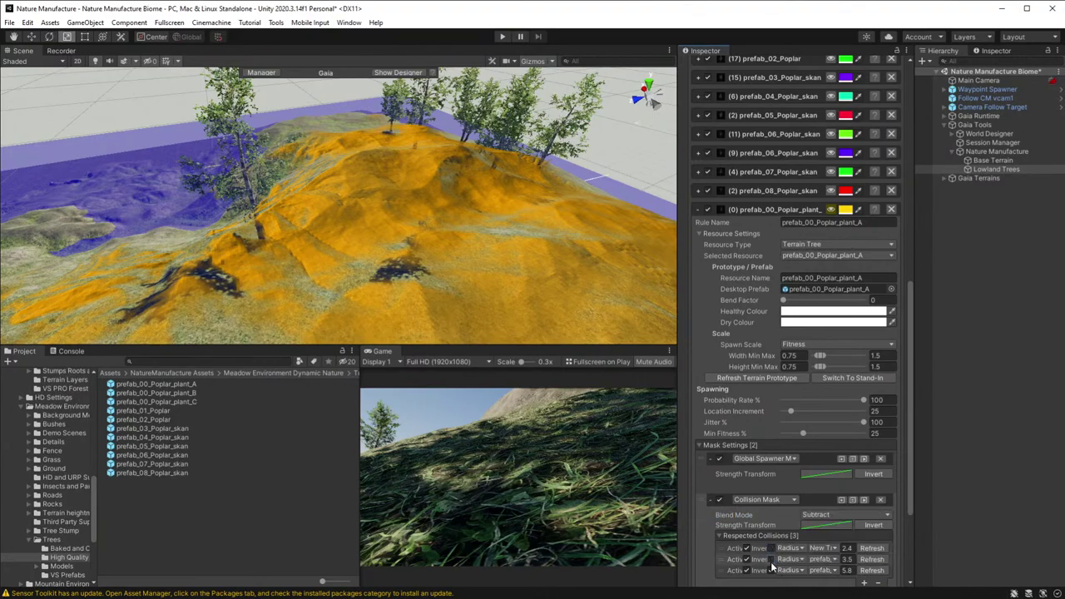
{"action": "left_click", "coordinate": [771, 570]}
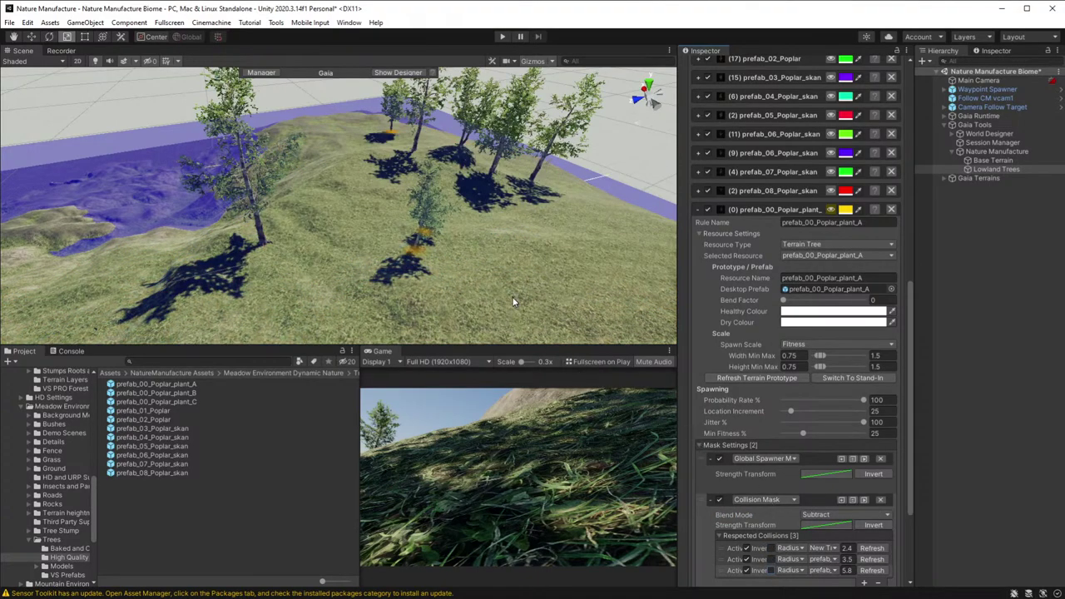
- Set the second collision entry to prefab_06_Poplar_skan and the third to prefab_03_Poplar_skan
{"action": "key", "text": "w"}
{"action": "right_click_drag", "start_coordinate": [514, 302], "coordinate": [521, 249]}
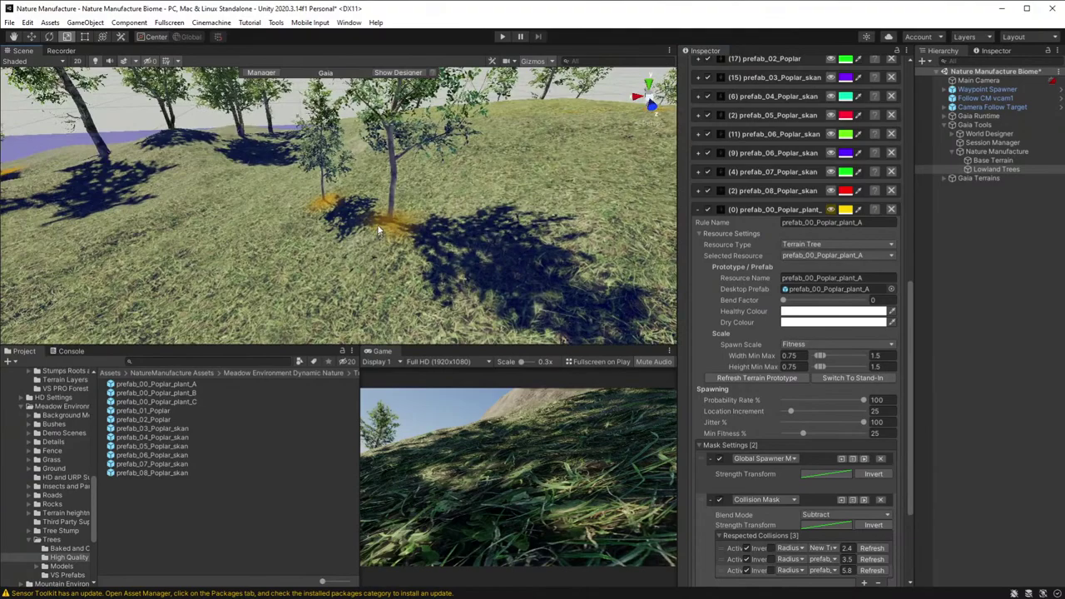
{"action": "key", "text": "s"}
{"action": "right_click_drag", "start_coordinate": [378, 231], "coordinate": [249, 187]}
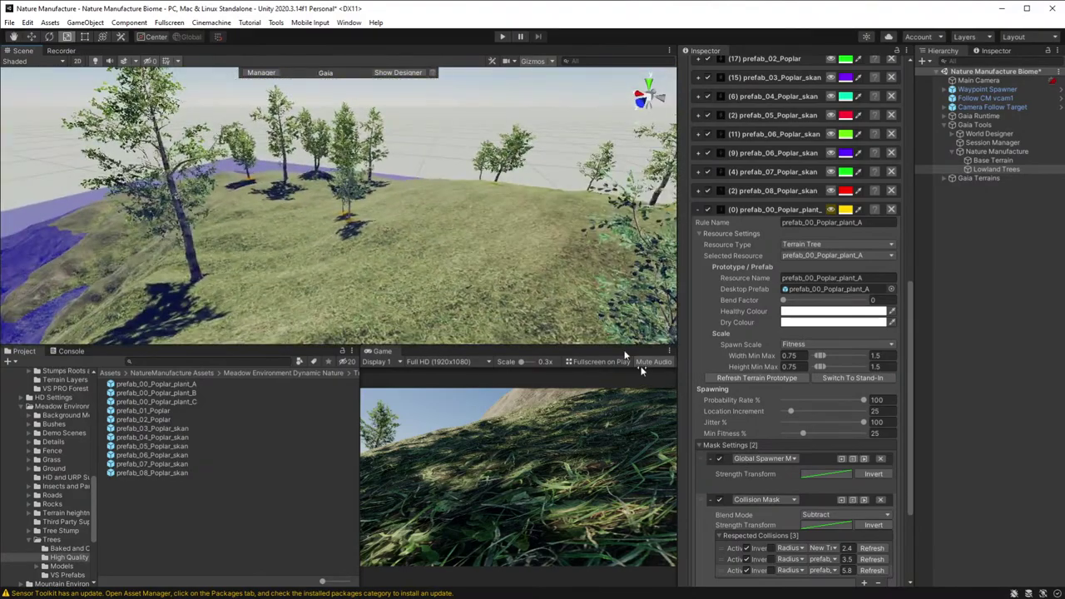
{"action": "left_click", "coordinate": [835, 562]}
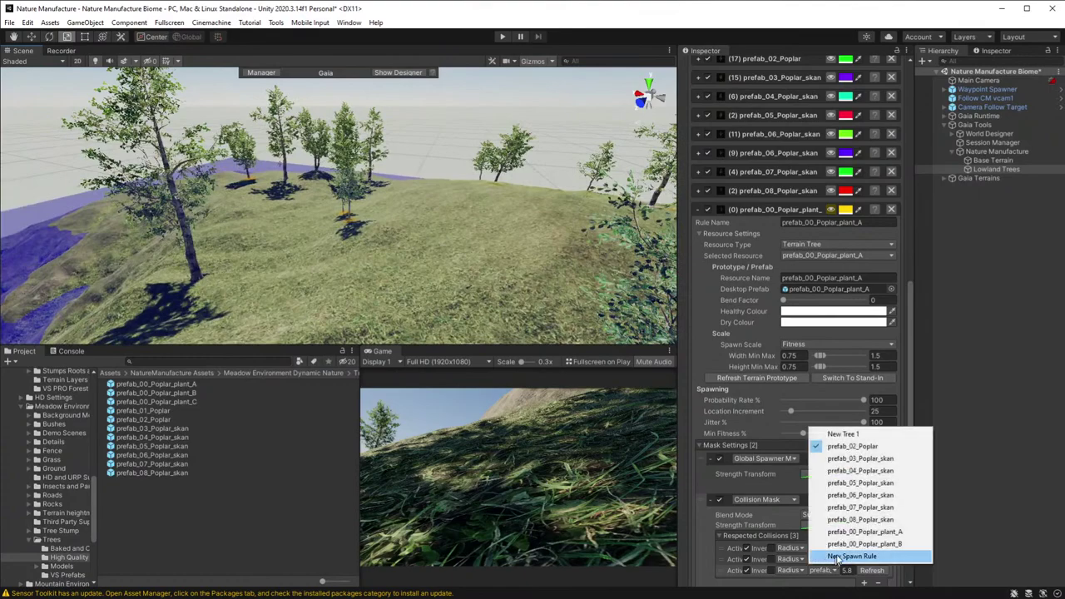
{"action": "left_click", "coordinate": [861, 496]}
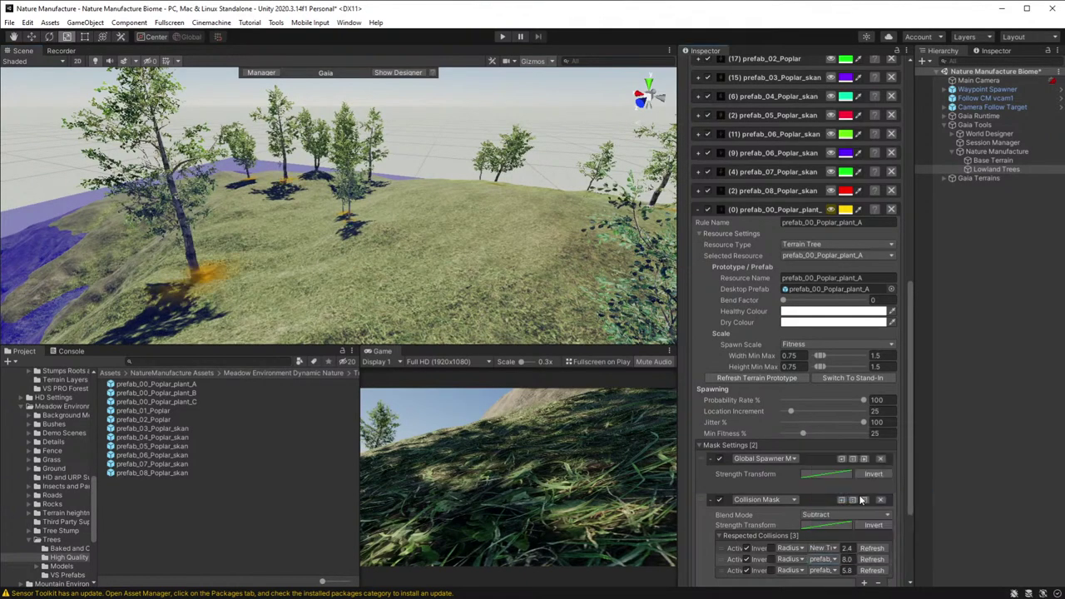
{"action": "left_click_drag", "start_coordinate": [423, 271], "coordinate": [258, 240], "text": "alt"}
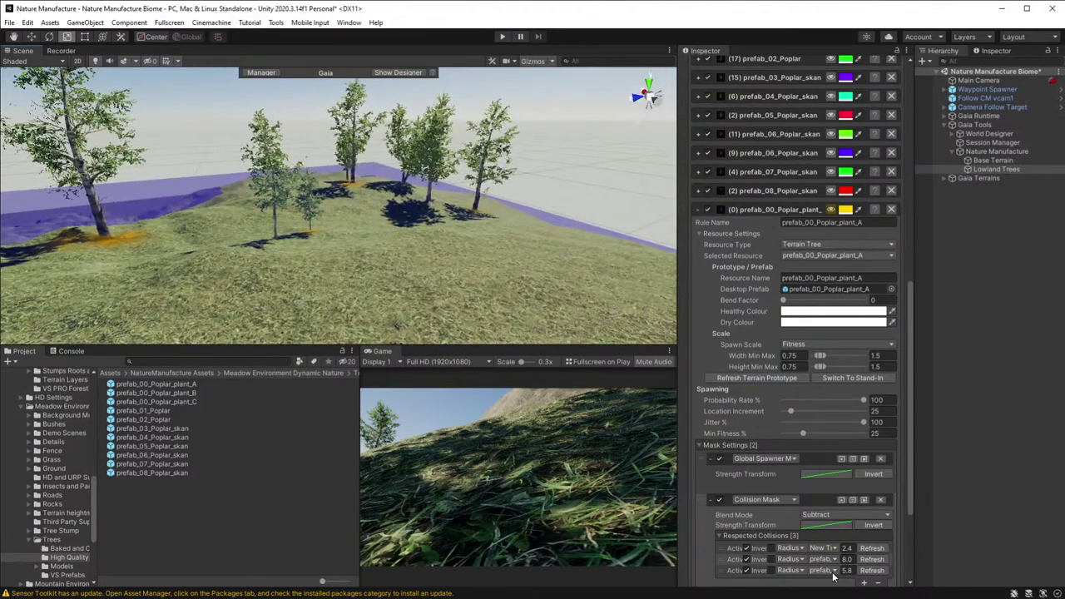
{"action": "left_click", "coordinate": [832, 571]}
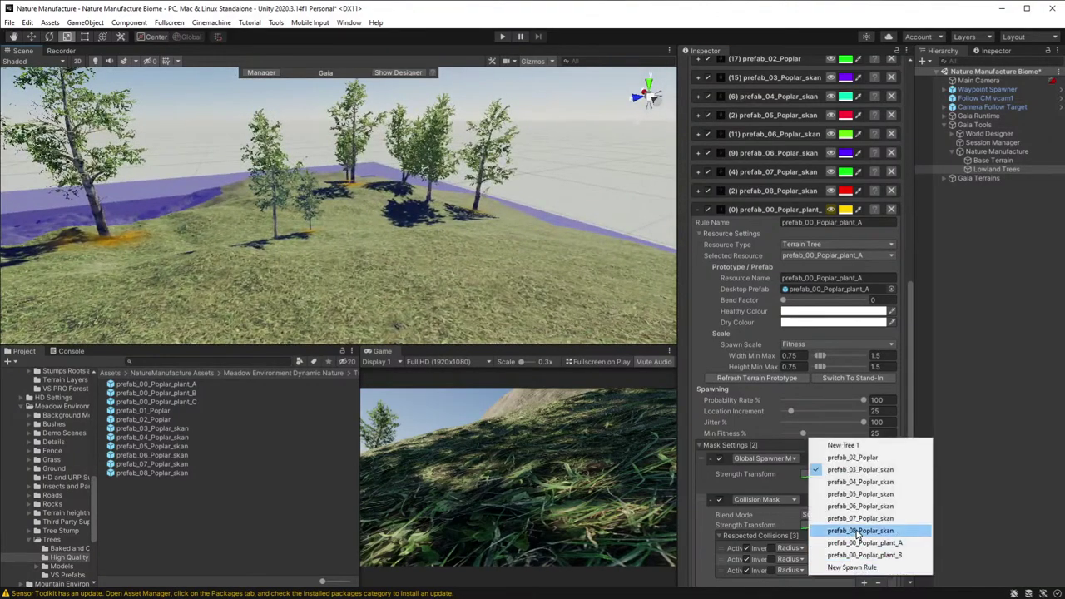
{"action": "left_click", "coordinate": [858, 531]}
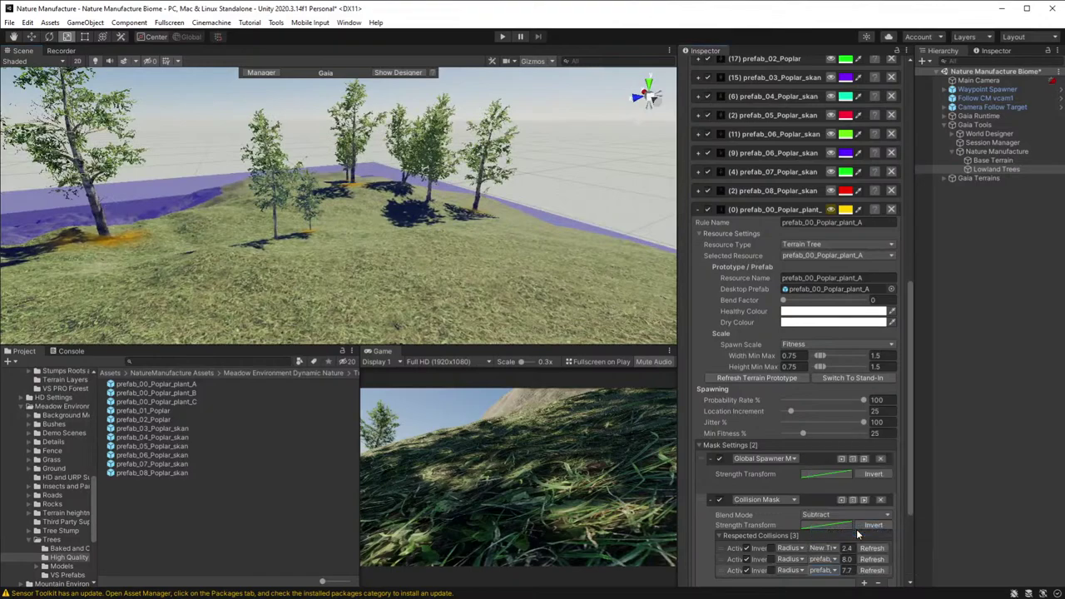
{"action": "left_click", "coordinate": [832, 570]}
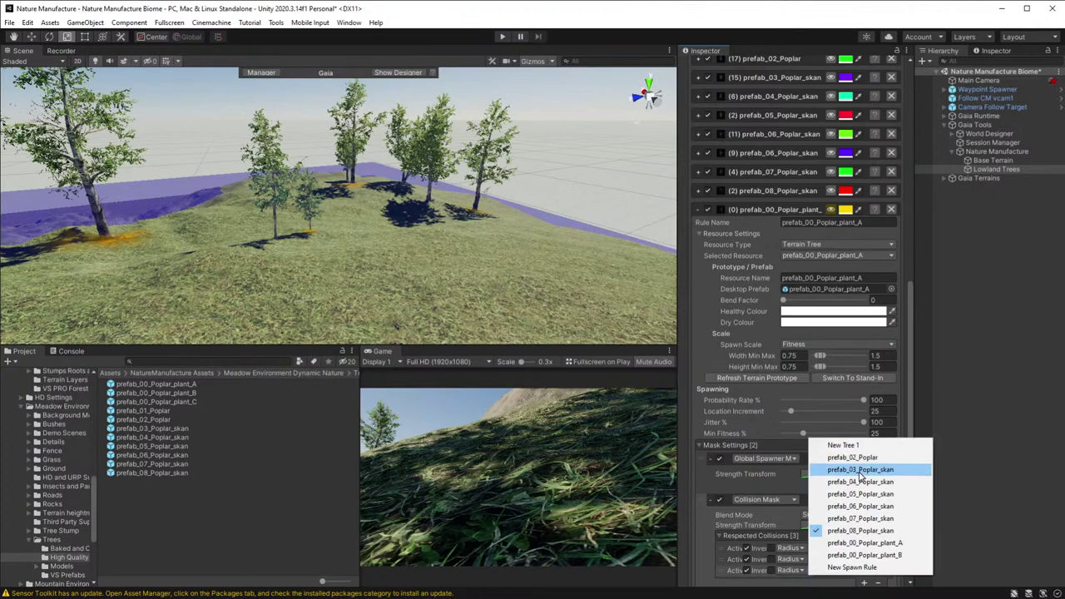
{"action": "left_click", "coordinate": [860, 470]}
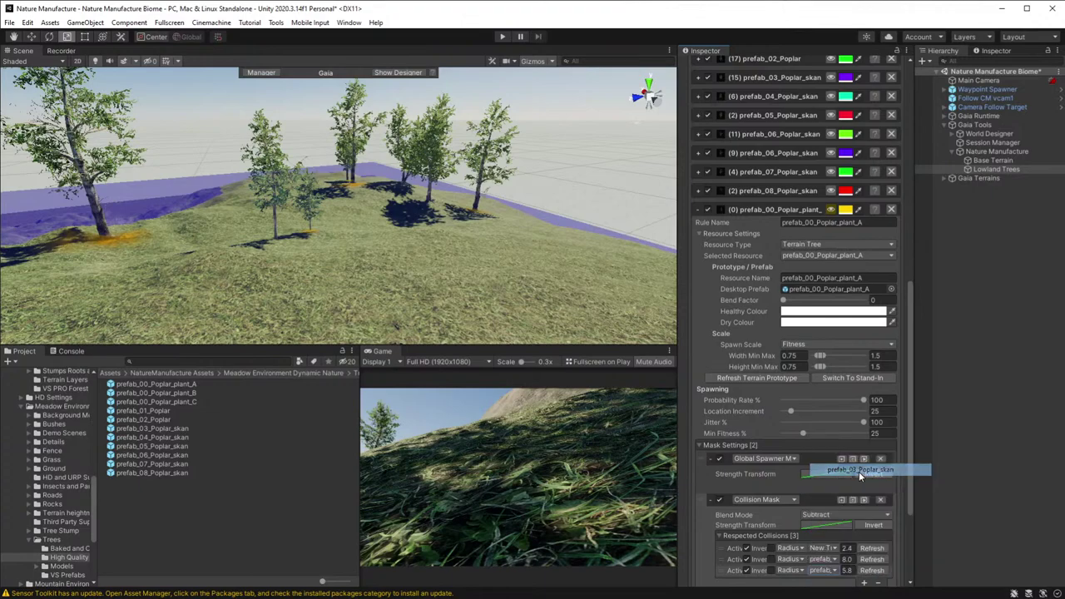
- Set the first collision entry to prefab_08_Poplar_skan and inspect the spaced-out poplars
{"action": "left_click", "coordinate": [834, 547]}
{"action": "left_click", "coordinate": [836, 546]}
{"action": "left_click", "coordinate": [835, 548]}
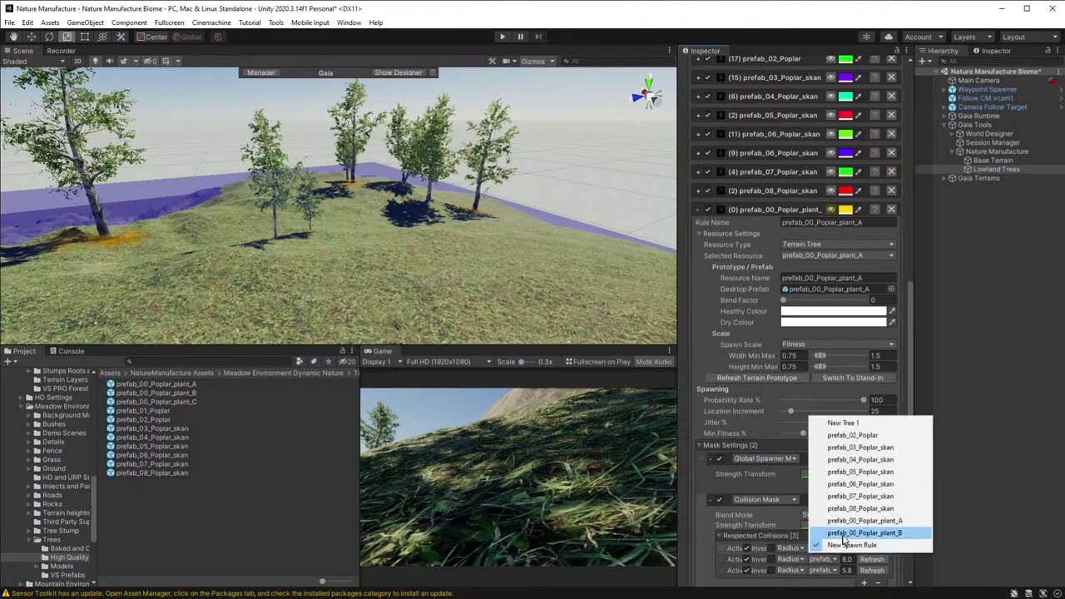
{"action": "left_click", "coordinate": [844, 508]}
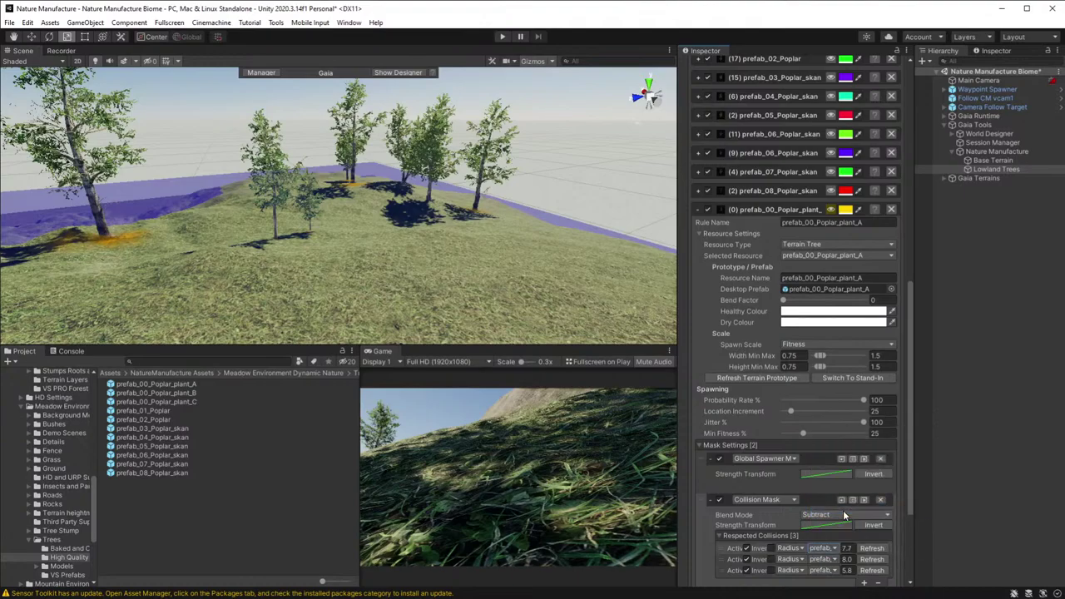
{"action": "right_click_drag", "start_coordinate": [380, 266], "coordinate": [666, 278]}
{"action": "right_click_drag", "start_coordinate": [731, 286], "coordinate": [449, 299]}
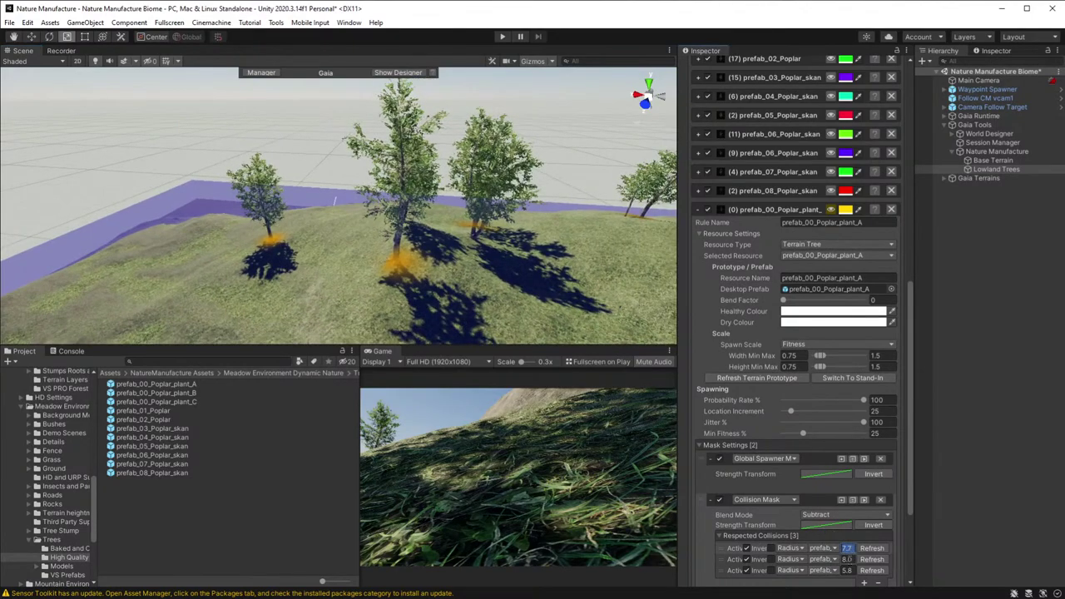
- Add a Grow And Shrink mask after the Collision Mask with Distance 13.7, then open its Strength Transform curve
{"action": "left_click", "coordinate": [846, 548]}
{"action": "scroll", "coordinate": [790, 521], "scroll_direction": "down", "scroll_amount": 5}
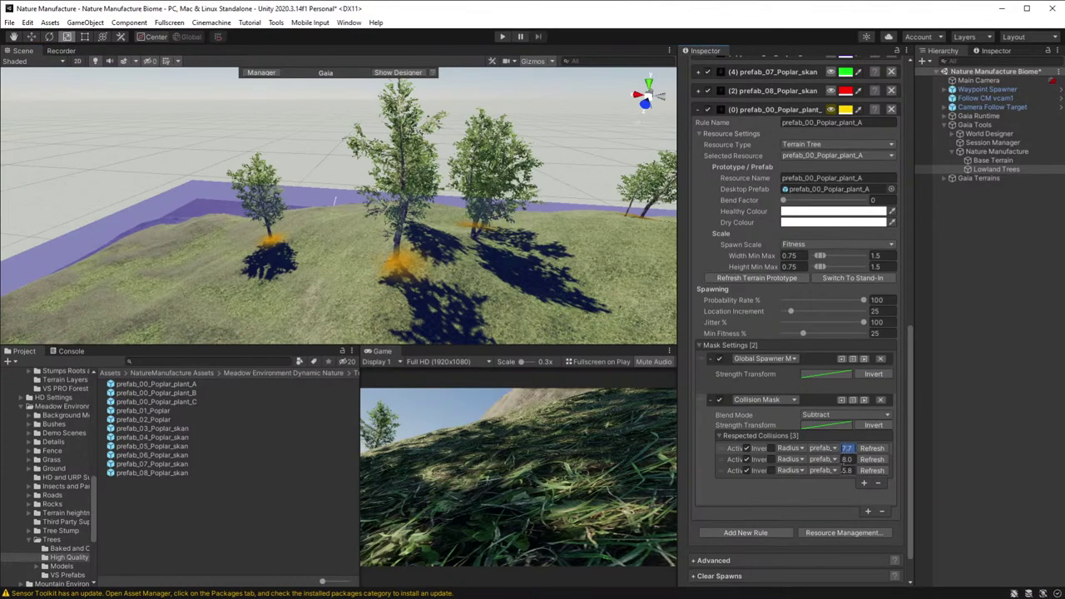
{"action": "left_click", "coordinate": [867, 511]}
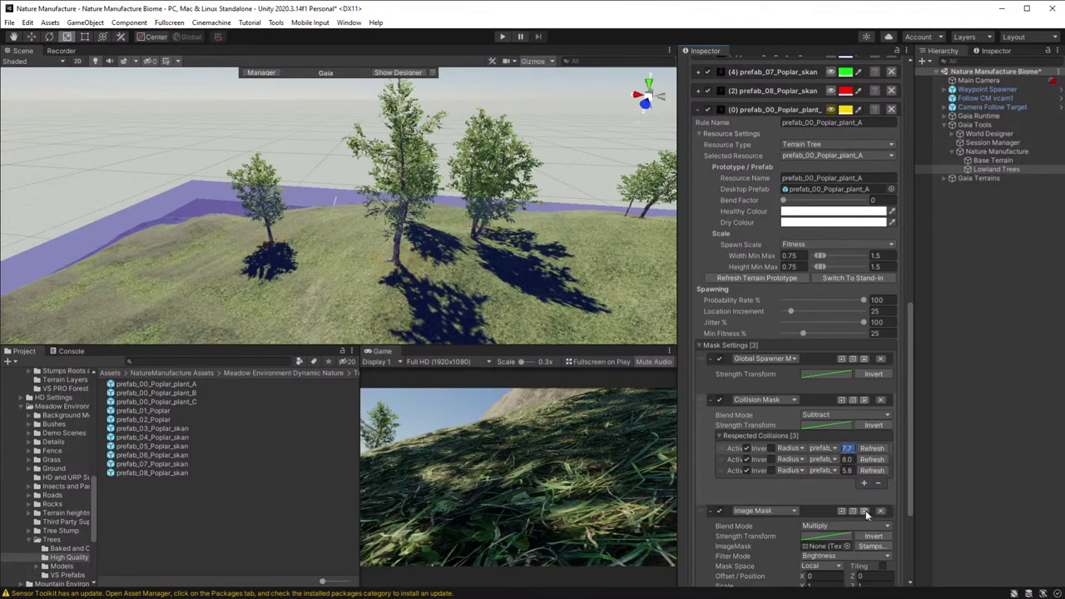
{"action": "left_click", "coordinate": [786, 511]}
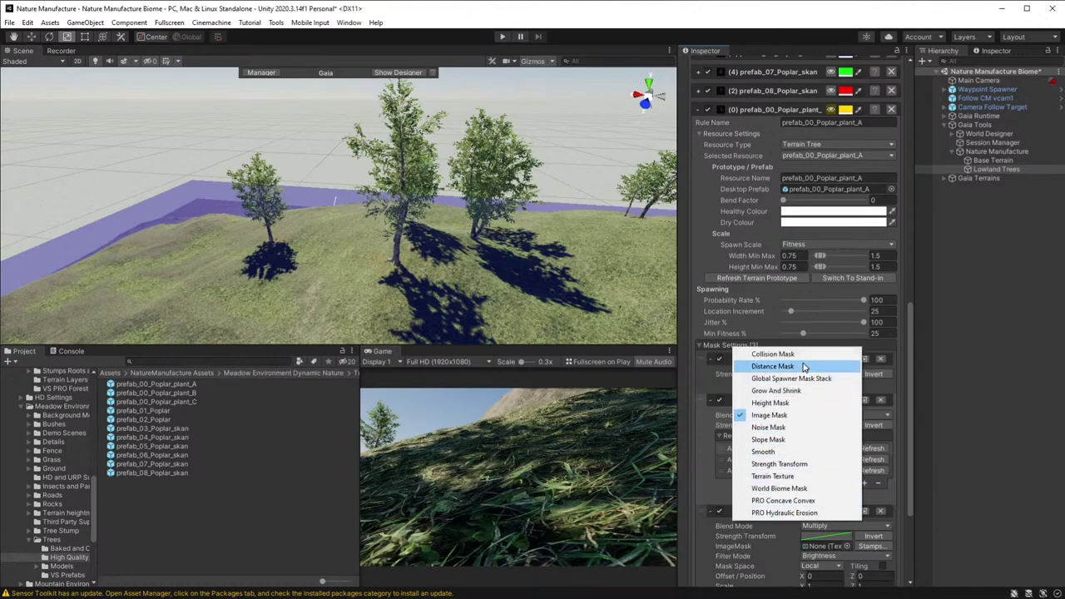
{"action": "left_click", "coordinate": [776, 390]}
{"action": "left_click_drag", "start_coordinate": [519, 245], "coordinate": [529, 253], "text": "alt"}
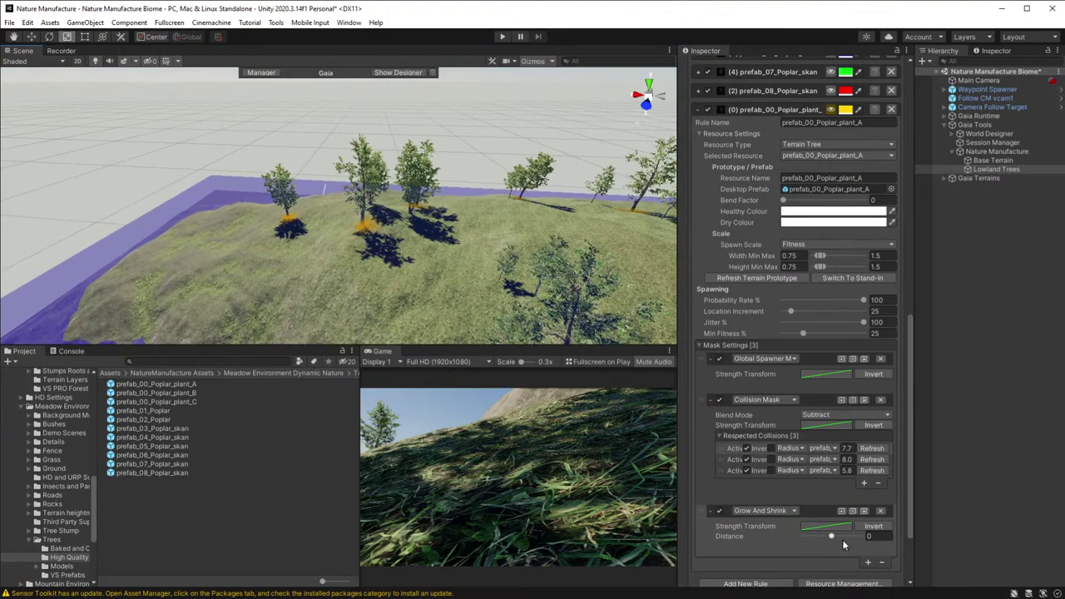
{"action": "left_click_drag", "start_coordinate": [832, 535], "coordinate": [840, 535]}
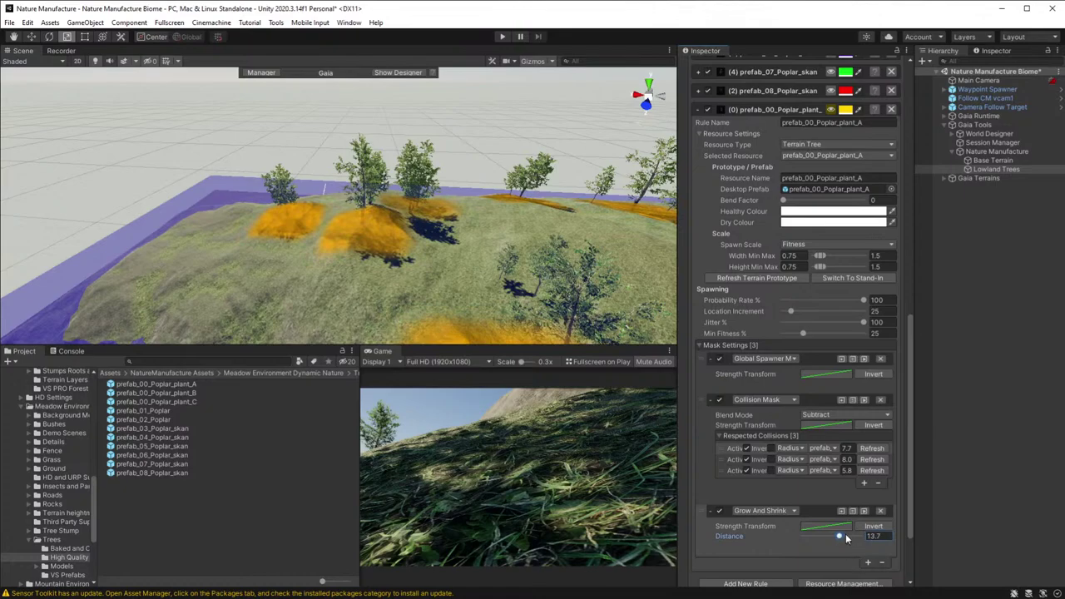
{"action": "left_click", "coordinate": [840, 527]}
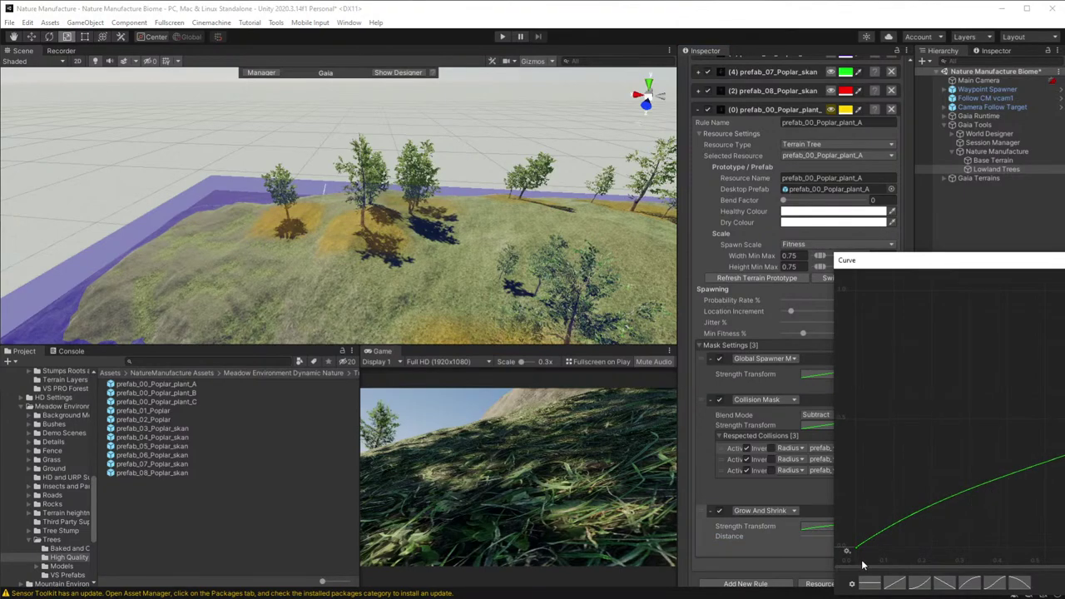
- Reshape the strength curve: first key up to about 0.5, low key shifted right, right end raised
{"action": "right_click", "coordinate": [913, 516]}
{"action": "left_click", "coordinate": [851, 552]}
{"action": "left_click_drag", "start_coordinate": [851, 552], "coordinate": [854, 431]}
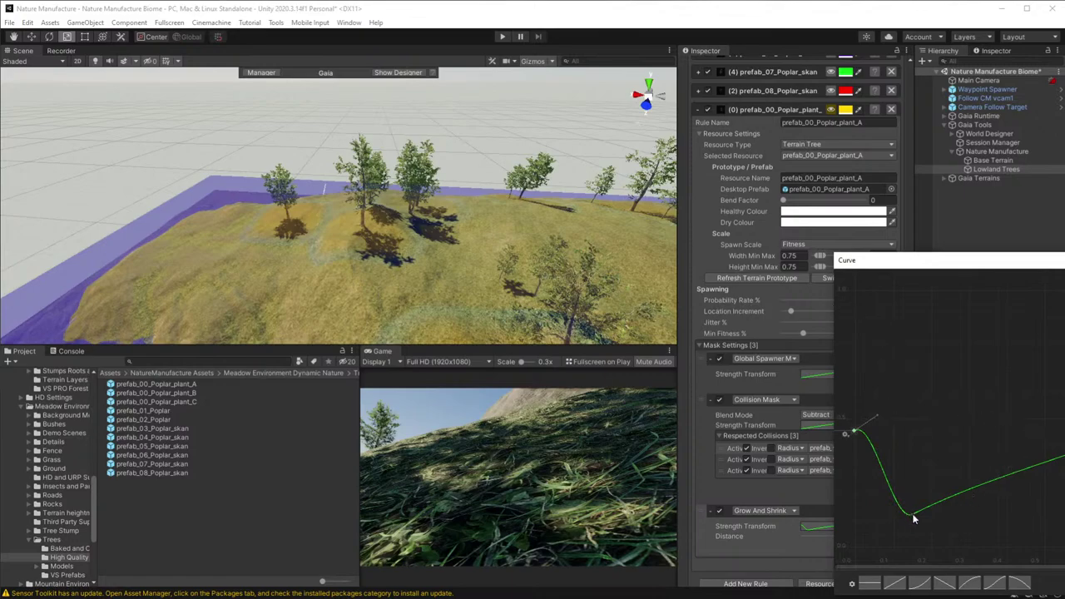
{"action": "left_click_drag", "start_coordinate": [914, 516], "coordinate": [957, 508]}
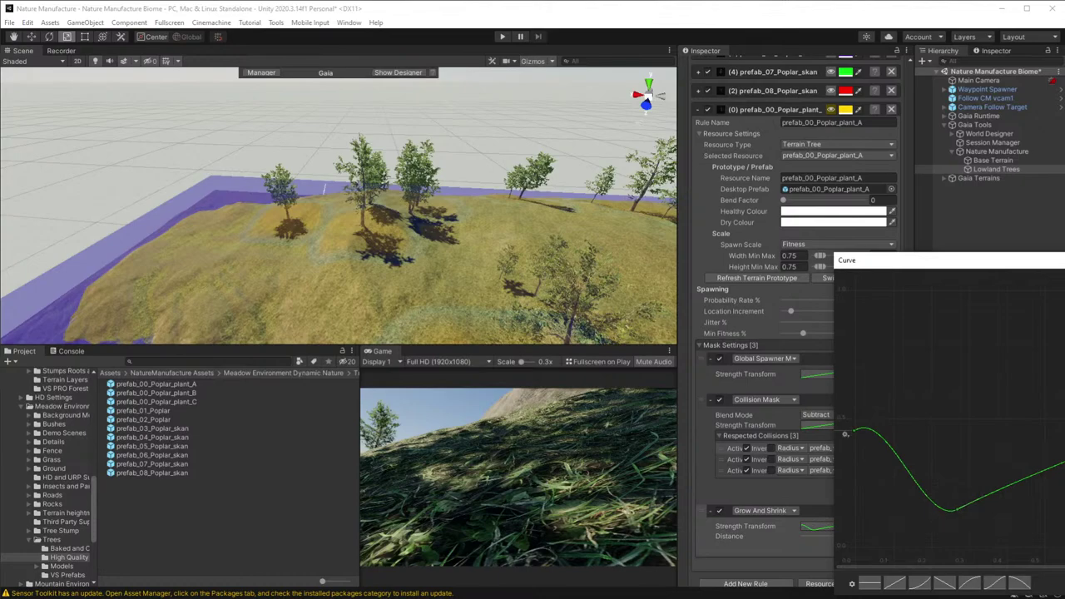
{"action": "left_click_drag", "start_coordinate": [1055, 463], "coordinate": [1053, 412]}
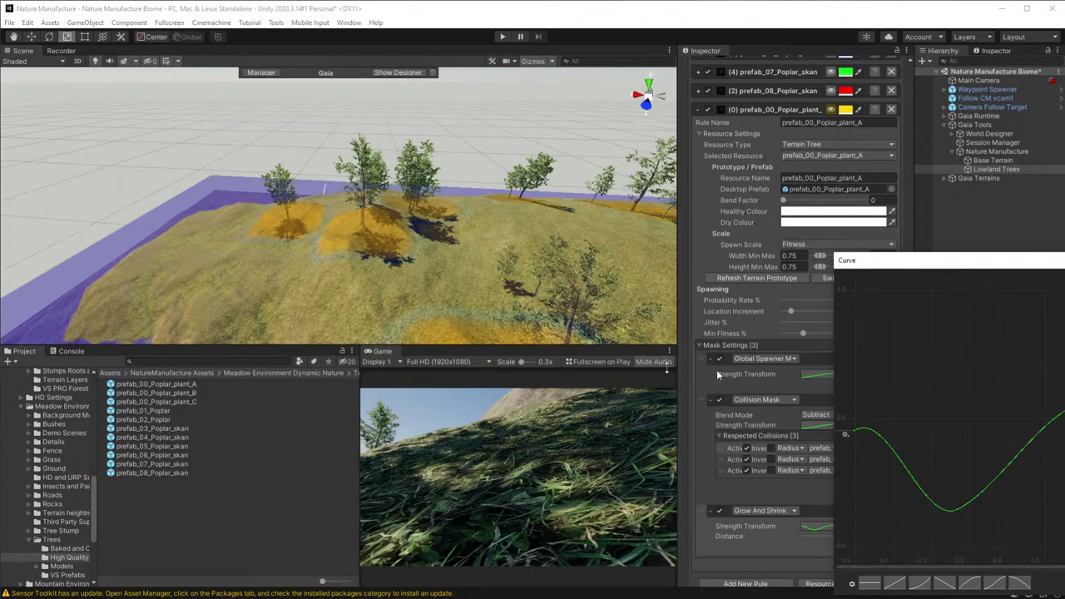
- Clear inversion on the first two collision rows, invert the whole Collision Mask, and set blend to Multiply
{"action": "left_click", "coordinate": [772, 447]}
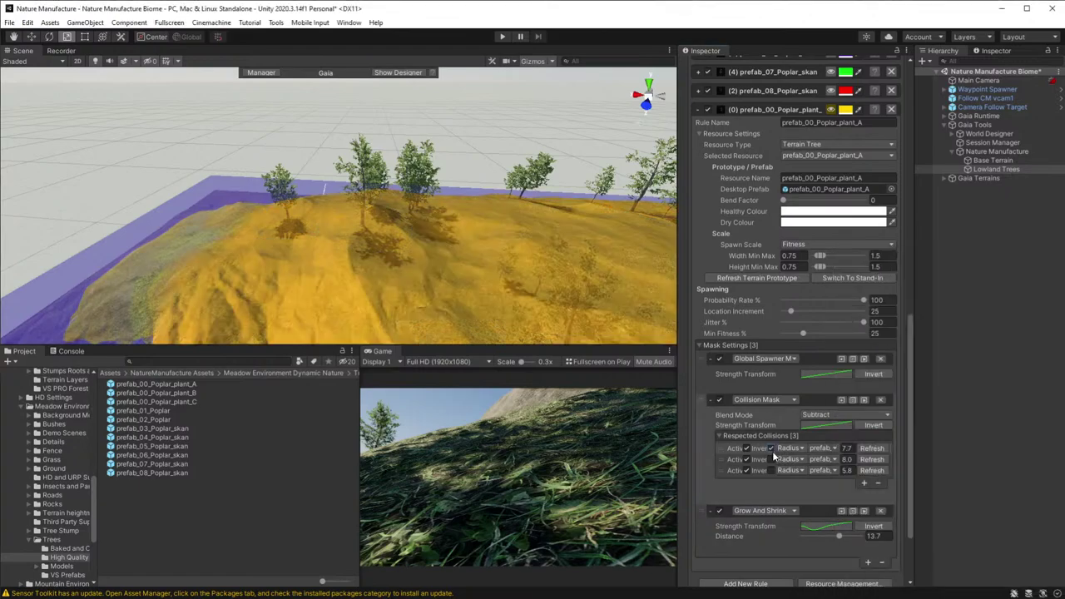
{"action": "left_click", "coordinate": [770, 458]}
{"action": "left_click", "coordinate": [770, 447]}
{"action": "left_click", "coordinate": [873, 425]}
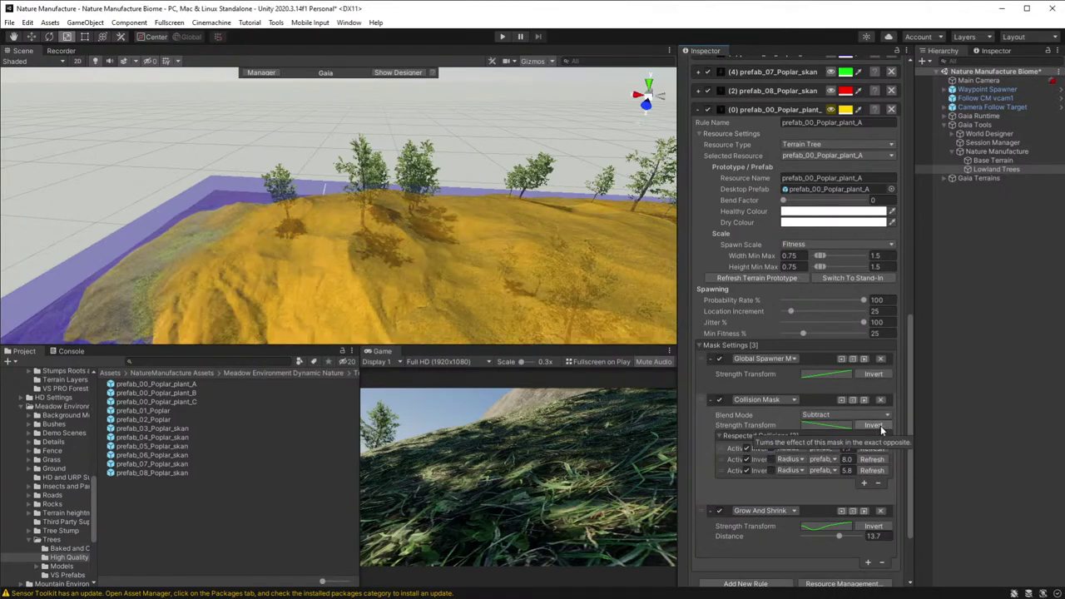
{"action": "left_click", "coordinate": [845, 415]}
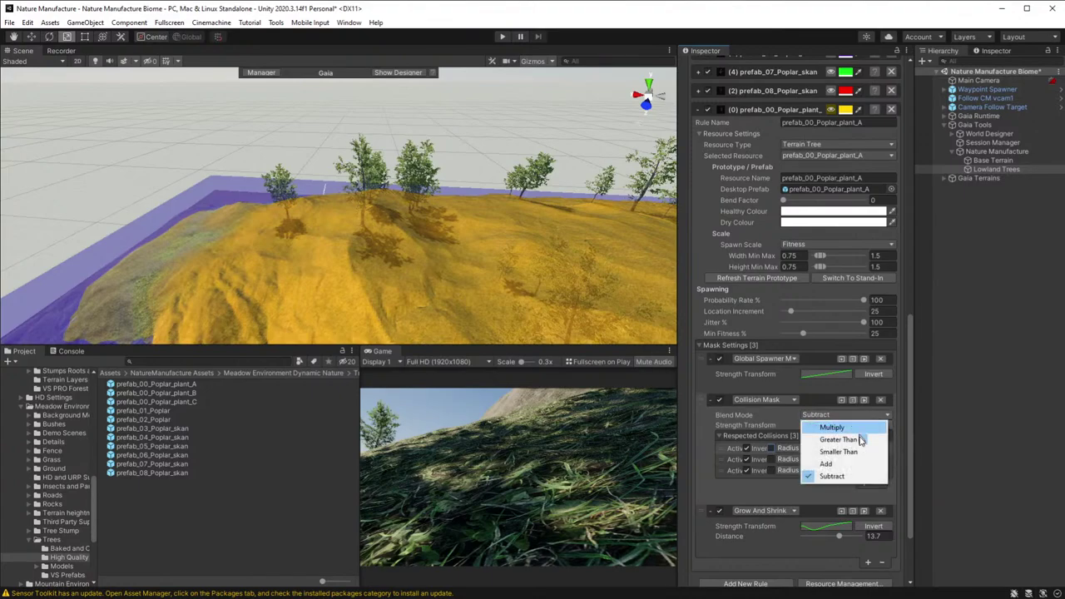
{"action": "left_click", "coordinate": [855, 465]}
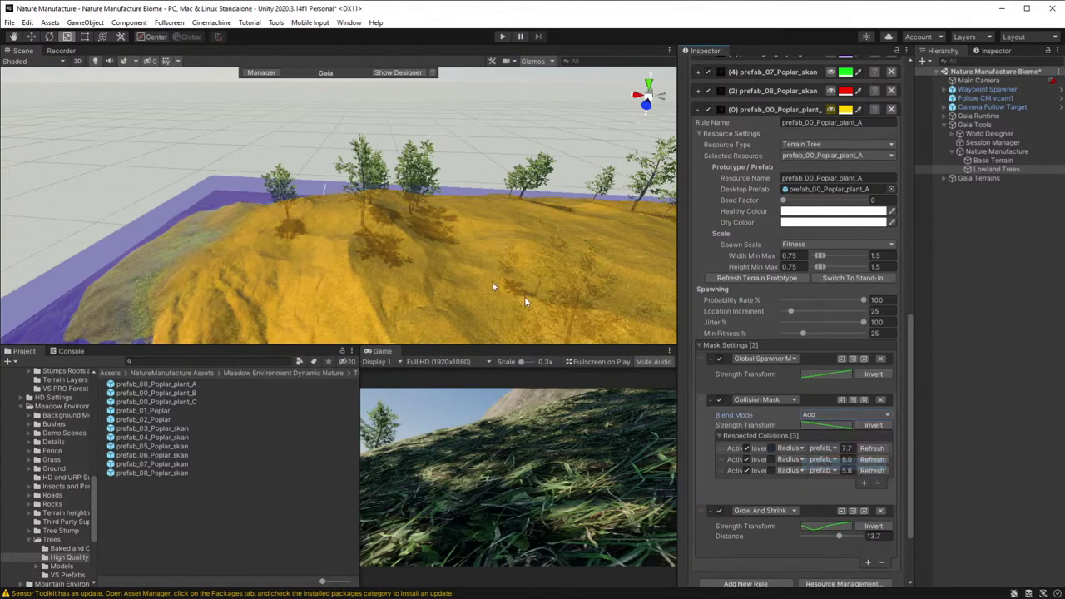
{"action": "left_click", "coordinate": [838, 417]}
{"action": "left_click", "coordinate": [832, 428]}
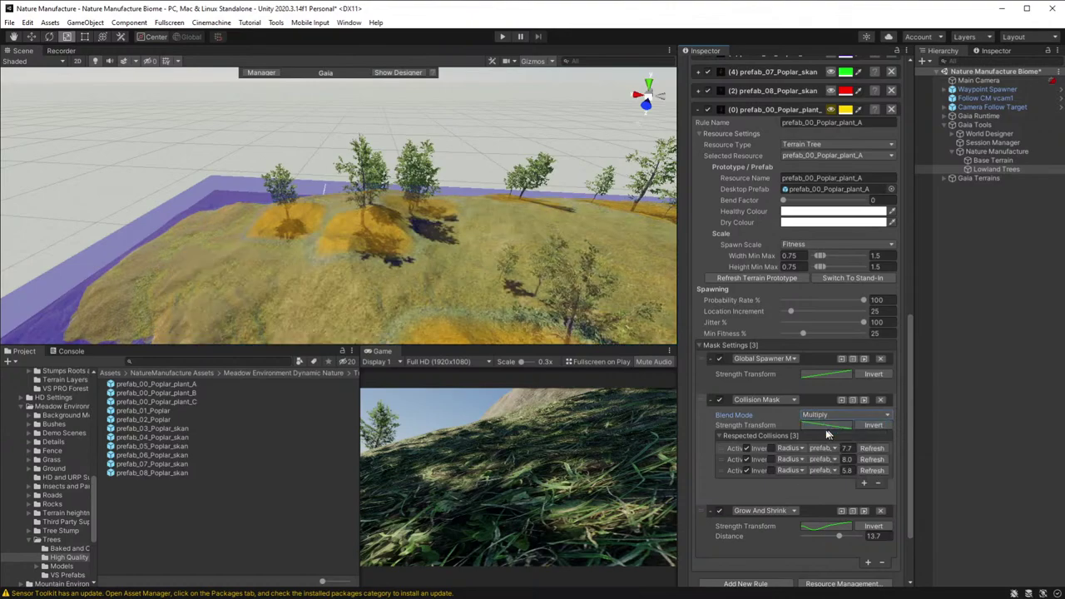
- Toggle the Collision Mask inversion again and disable the Grow And Shrink mask
{"action": "right_click_drag", "start_coordinate": [455, 303], "coordinate": [400, 287]}
{"action": "left_click", "coordinate": [868, 427]}
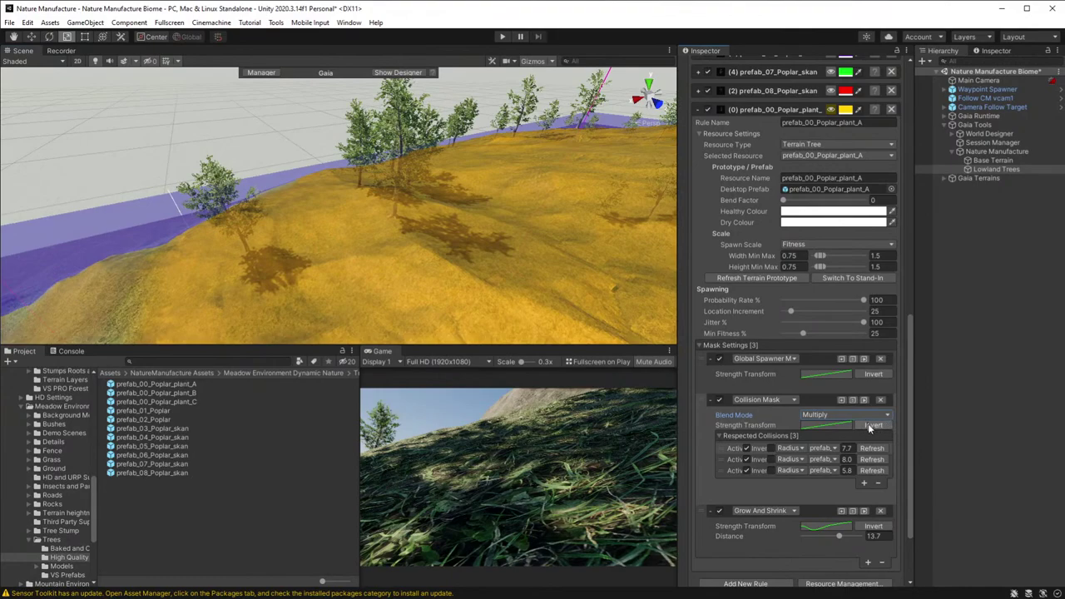
{"action": "left_click", "coordinate": [720, 510]}
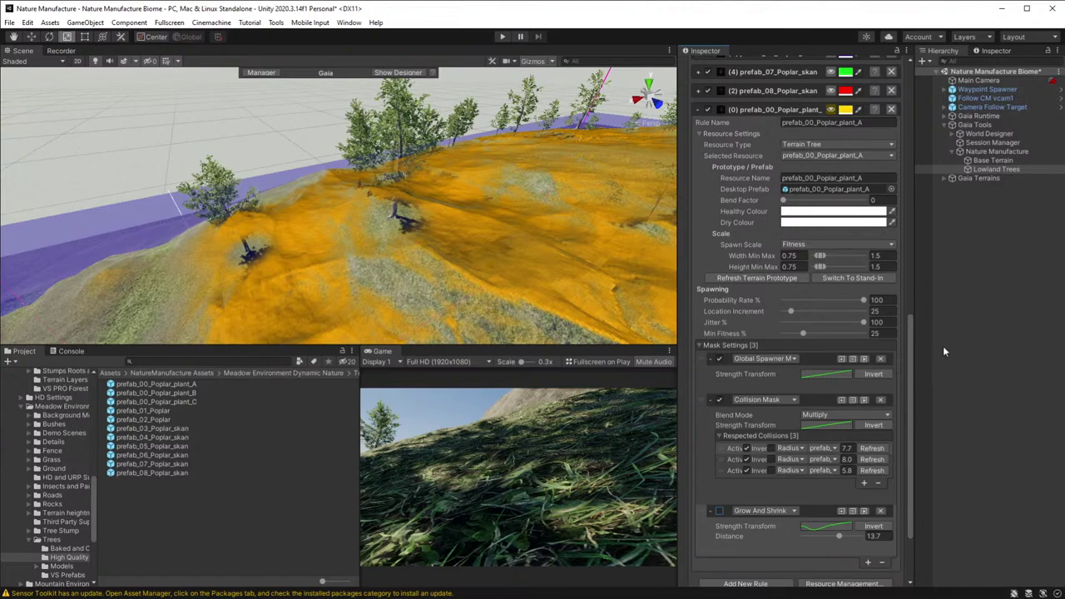
- Review the spawn rules and masks, then run Spawn Local for the Lowland Trees spawner
{"action": "scroll", "coordinate": [828, 447], "scroll_direction": "down", "scroll_amount": 3}
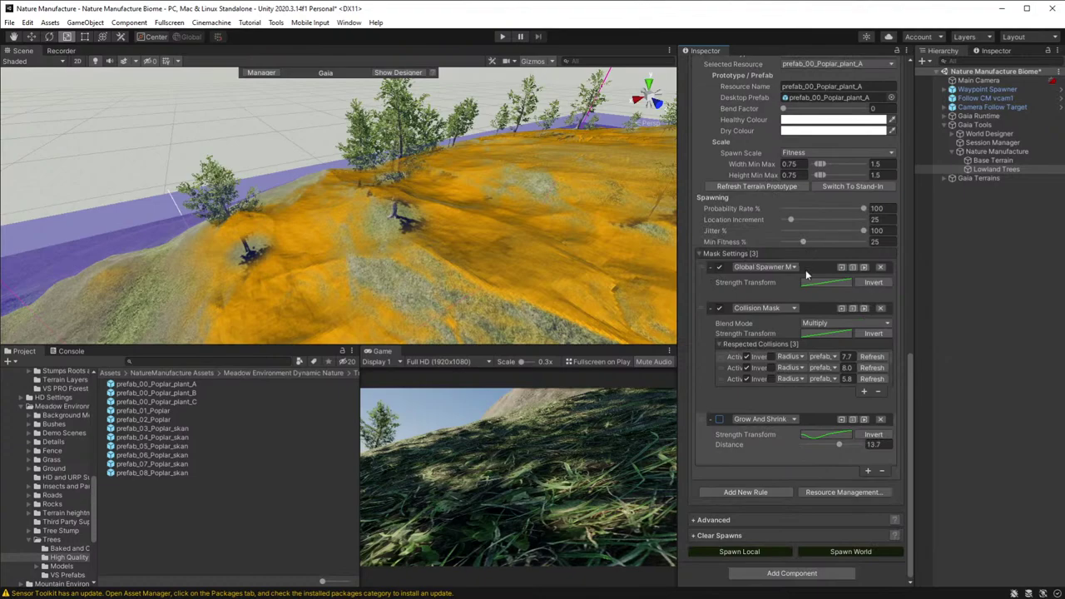
{"action": "scroll", "coordinate": [814, 261], "scroll_direction": "up", "scroll_amount": 5}
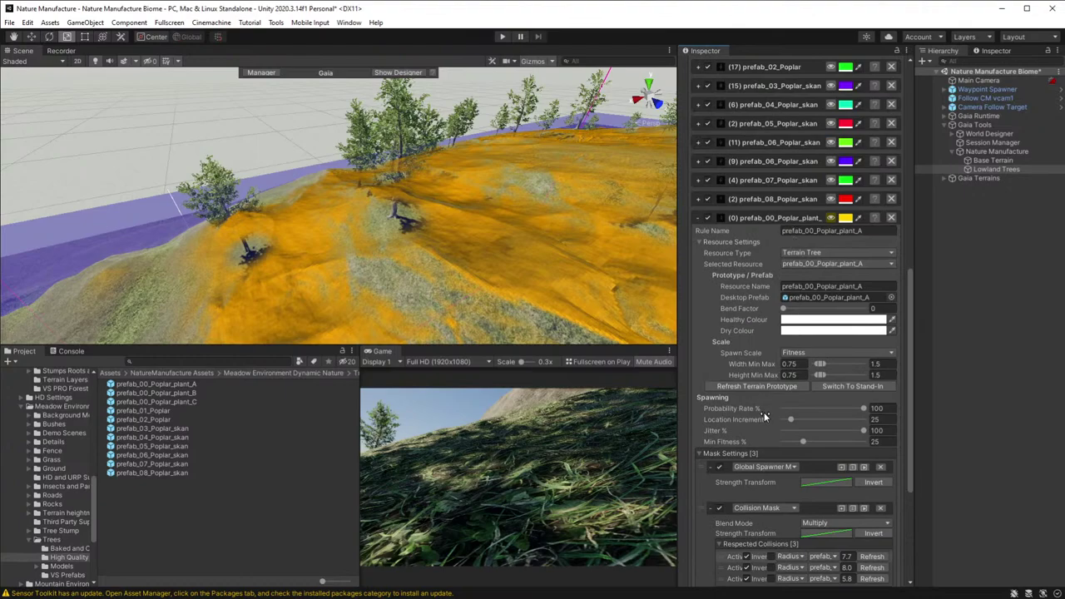
{"action": "scroll", "coordinate": [764, 412], "scroll_direction": "down", "scroll_amount": 3}
{"action": "scroll", "coordinate": [762, 288], "scroll_direction": "up", "scroll_amount": 10}
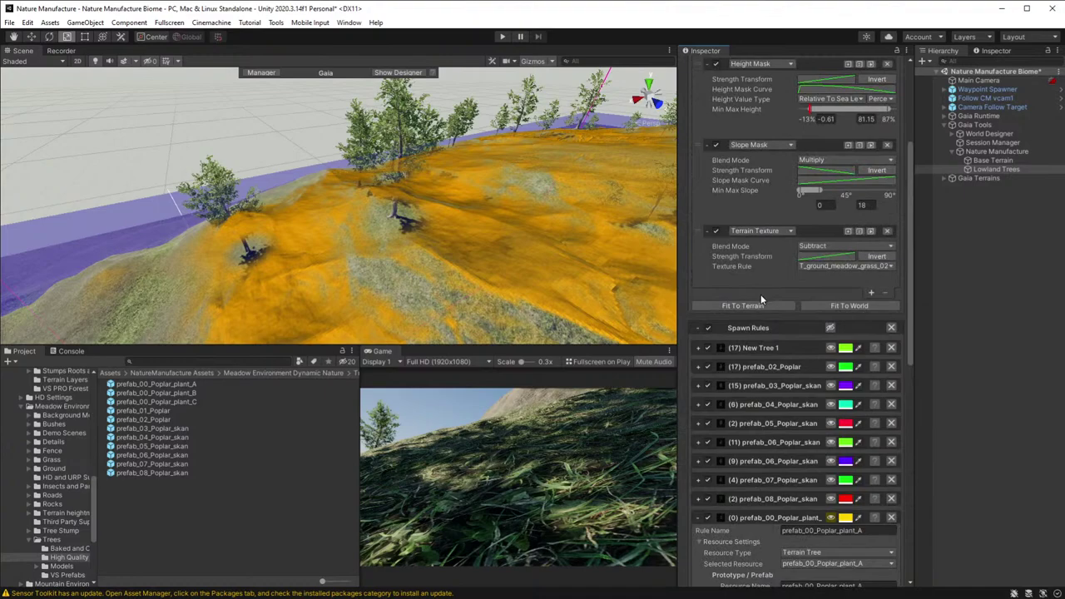
{"action": "scroll", "coordinate": [771, 350], "scroll_direction": "down", "scroll_amount": 6}
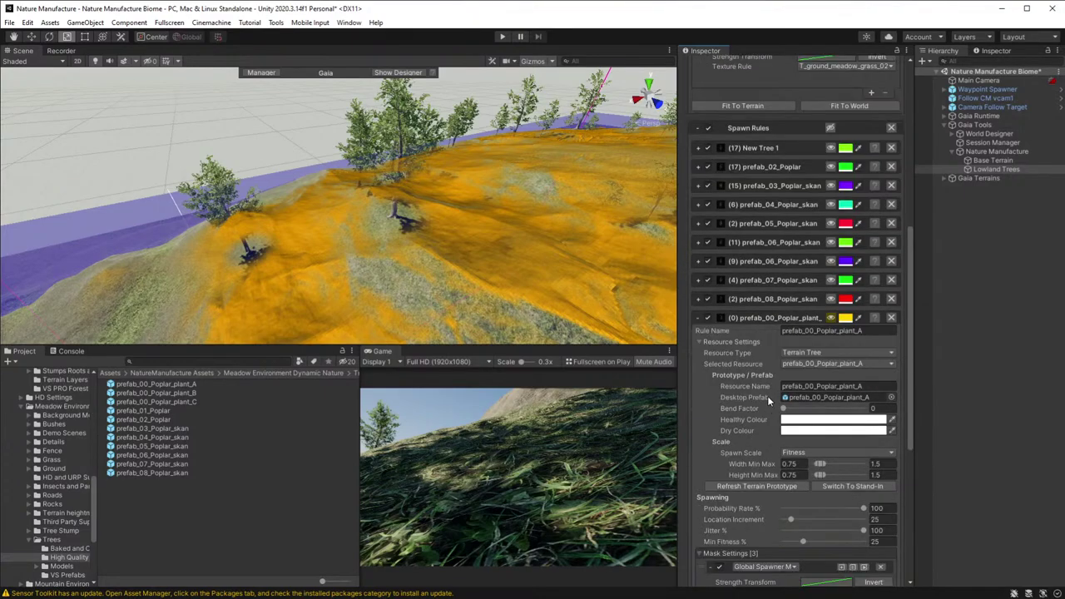
{"action": "scroll", "coordinate": [764, 396], "scroll_direction": "down", "scroll_amount": 6}
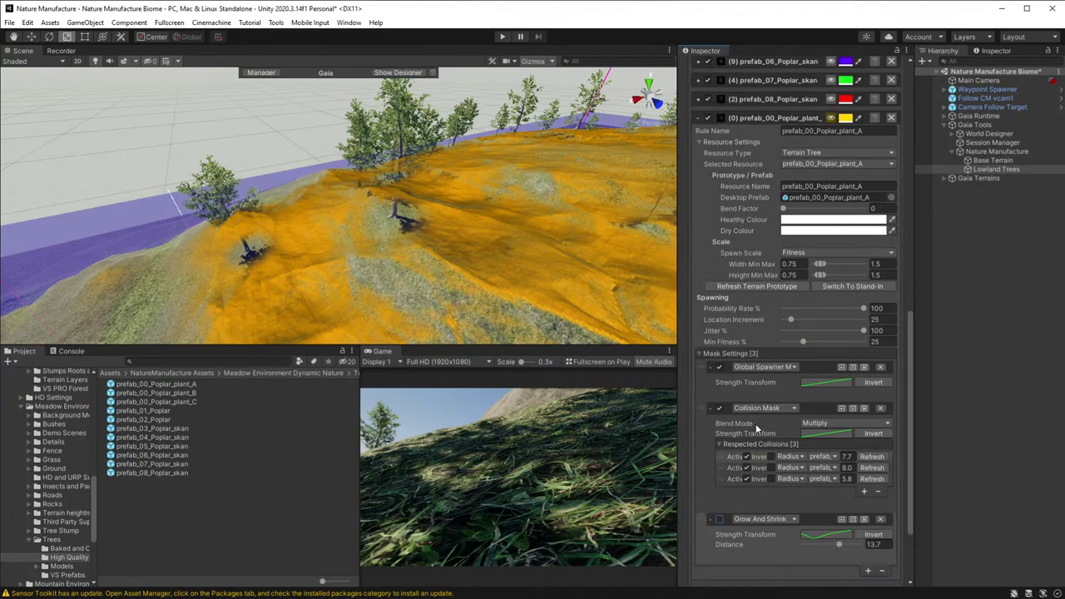
{"action": "scroll", "coordinate": [762, 454], "scroll_direction": "down", "scroll_amount": 3}
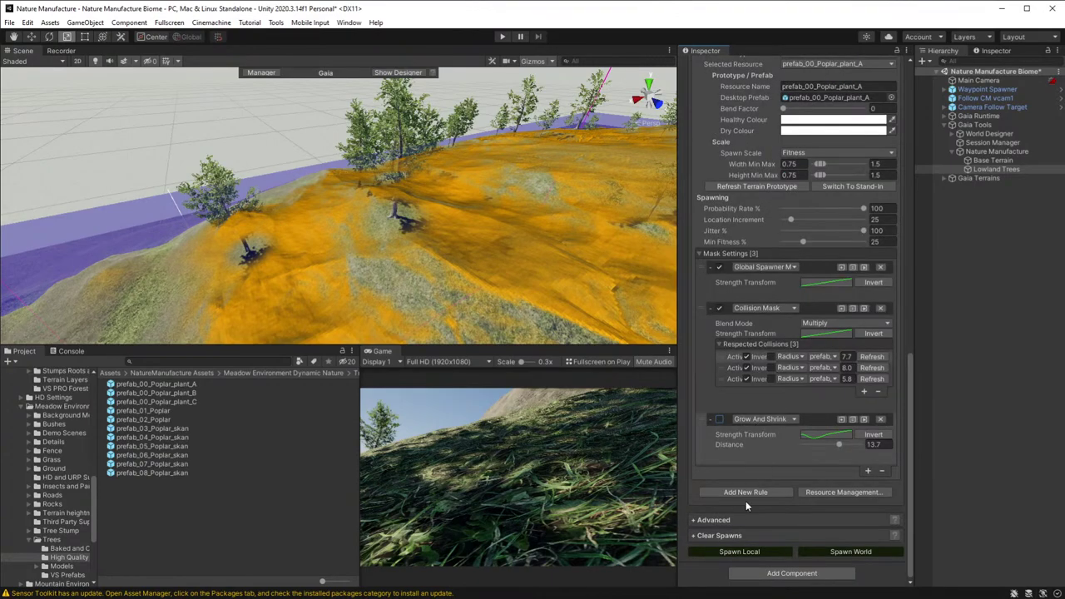
{"action": "left_click", "coordinate": [758, 551]}
- Fly the Scene view across the hillside to inspect the newly spawned young poplars
{"action": "key", "text": "w"}
{"action": "right_click_drag", "start_coordinate": [364, 248], "coordinate": [364, 218]}
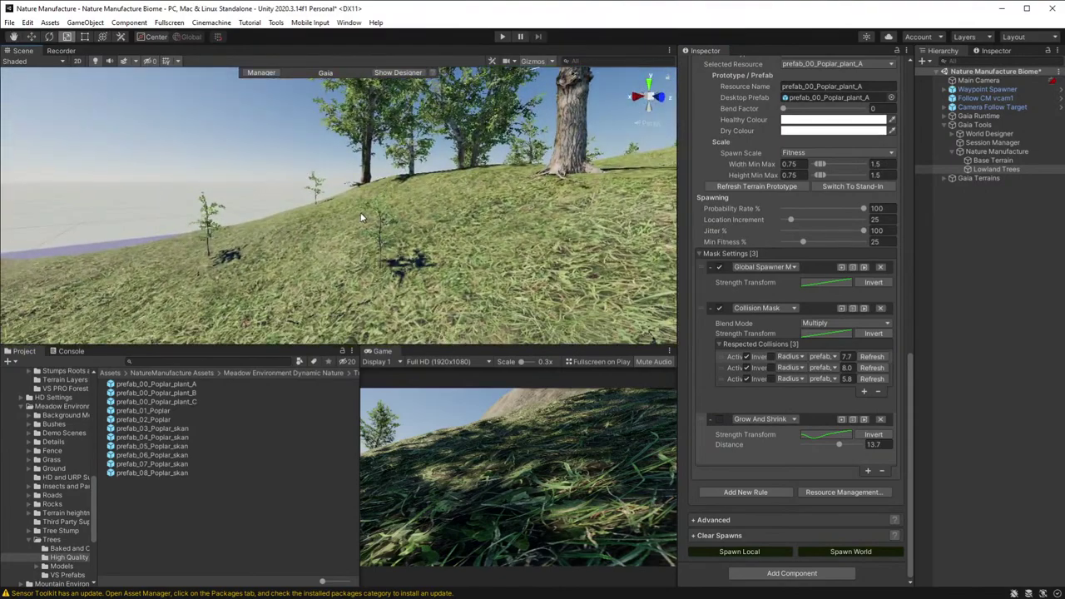
{"action": "right_click_drag", "start_coordinate": [367, 287], "coordinate": [466, 279]}
{"action": "right_click_drag", "start_coordinate": [726, 279], "coordinate": [129, 291]}
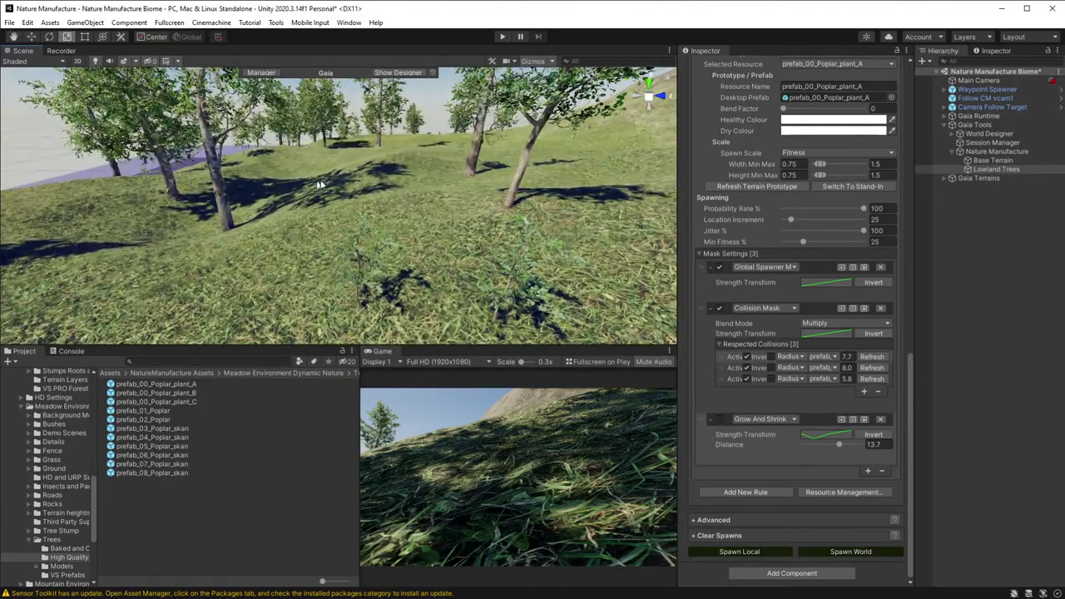
{"action": "right_click_drag", "start_coordinate": [432, 208], "coordinate": [350, 228]}
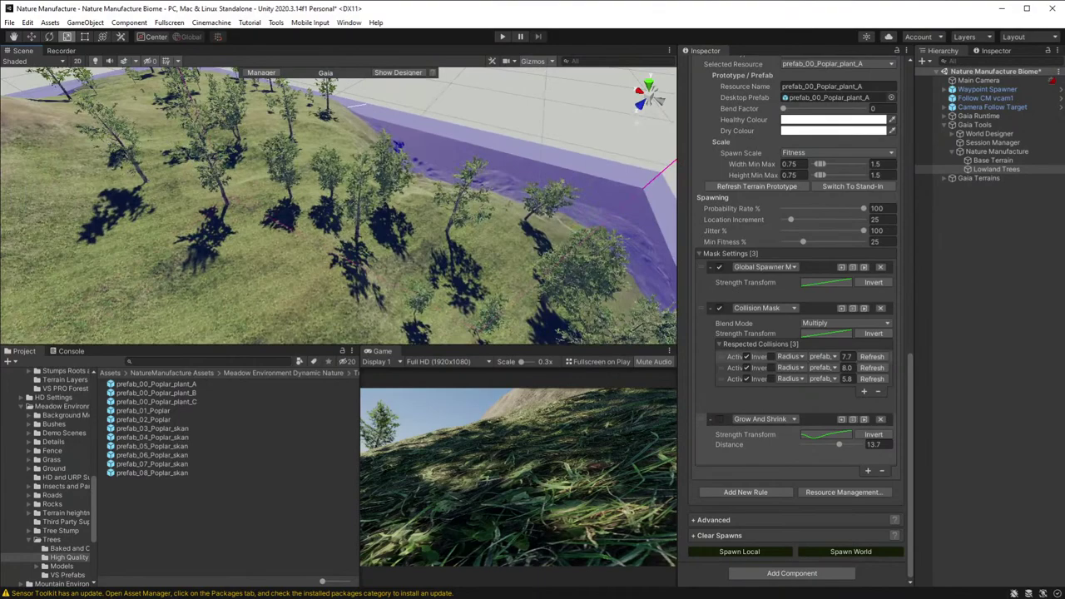
- Create a new spawner from the Nature Manufacture biome controller
{"action": "left_click", "coordinate": [979, 153]}
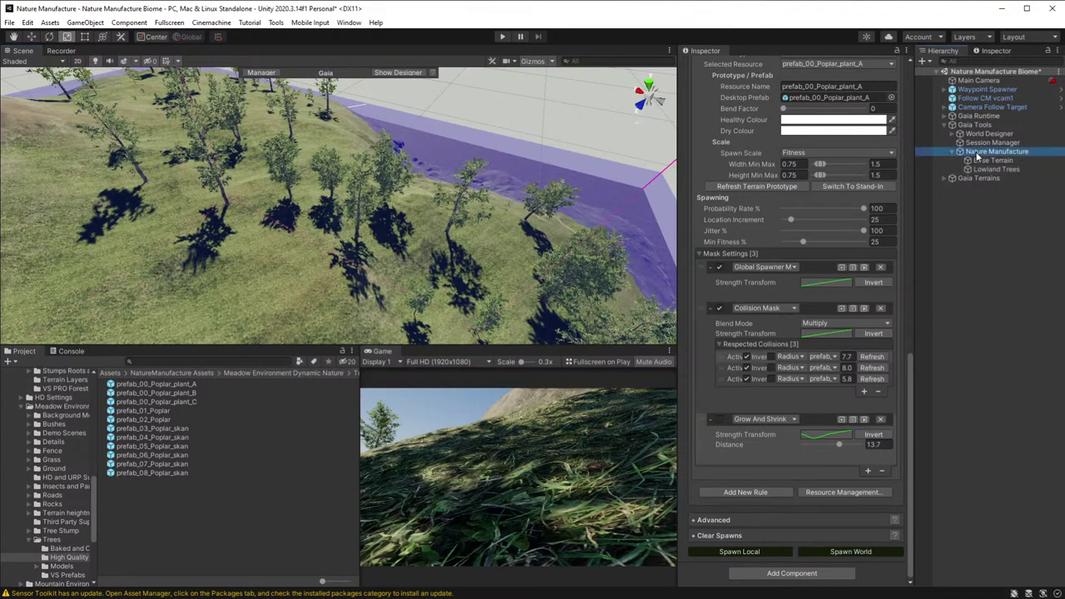
{"action": "right_click", "coordinate": [978, 155]}
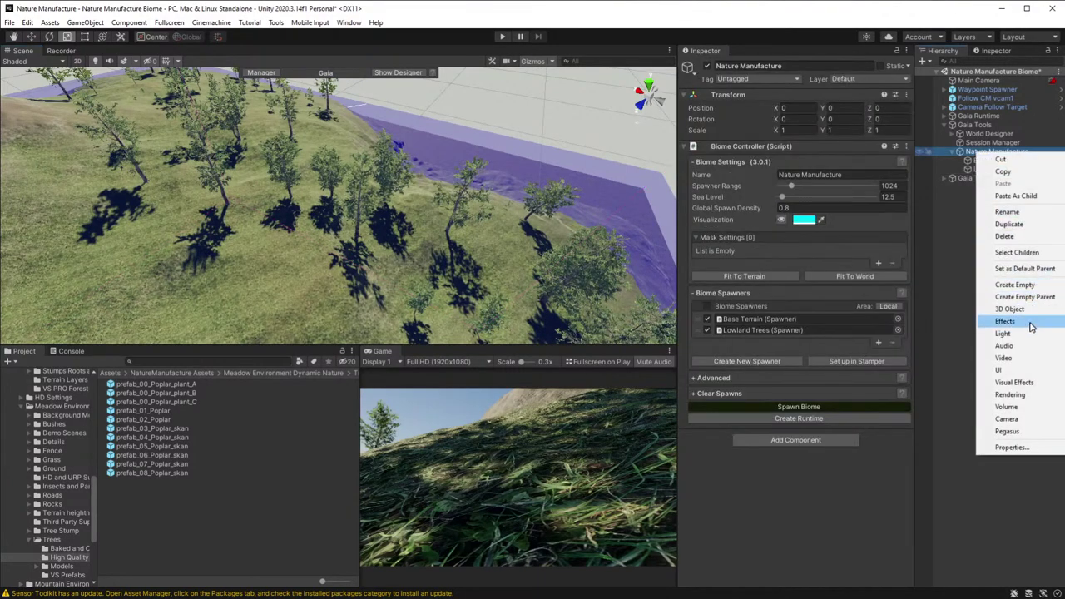
{"action": "left_click", "coordinate": [971, 329]}
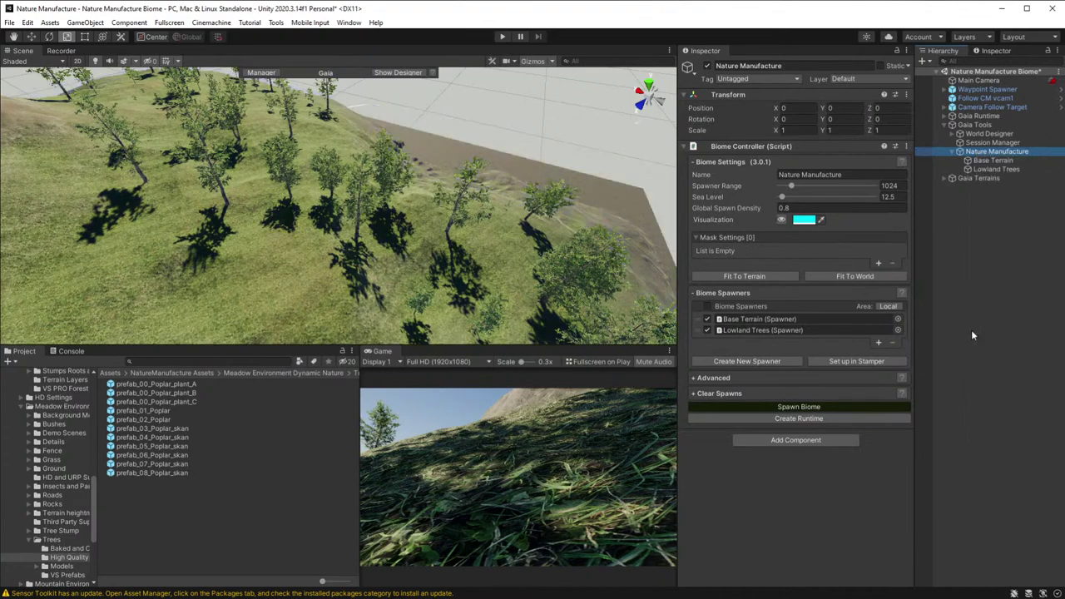
{"action": "left_click", "coordinate": [996, 151]}
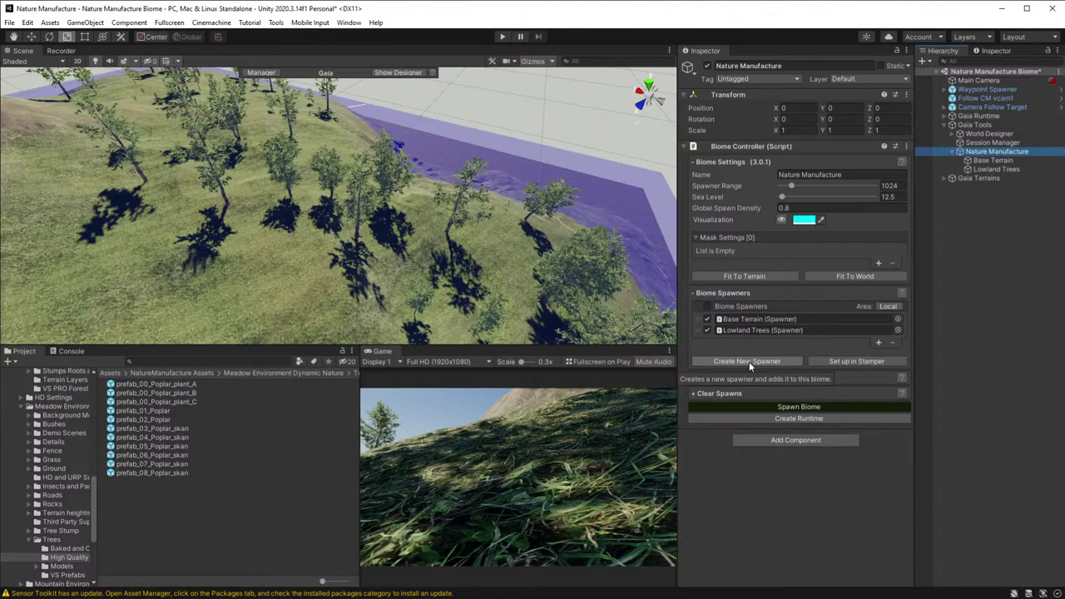
{"action": "left_click", "coordinate": [749, 361]}
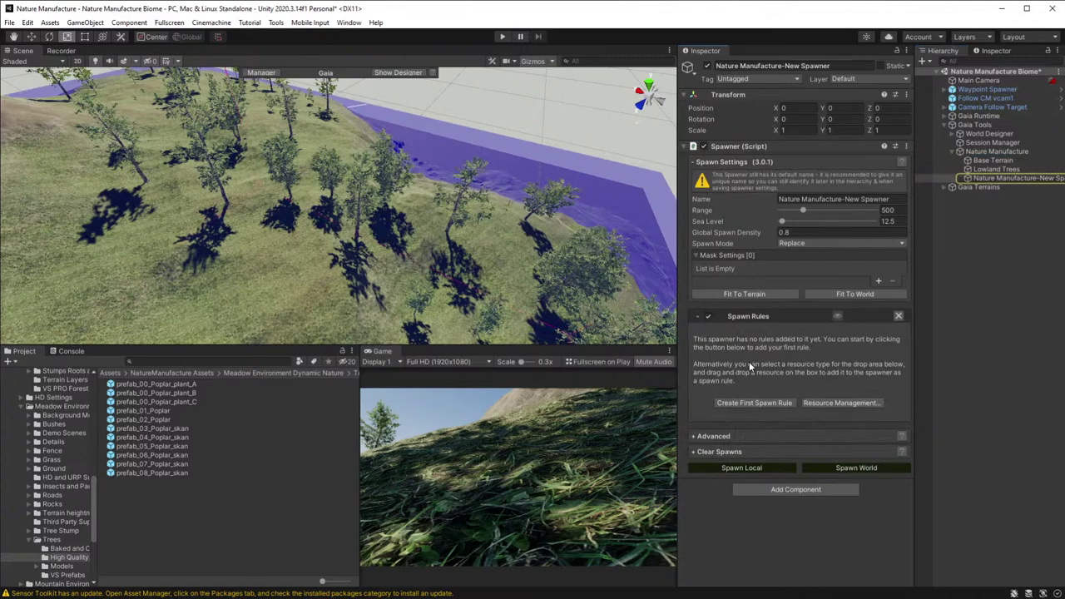
- Rename the new spawner to 'Grass'
{"action": "left_click", "coordinate": [790, 65]}
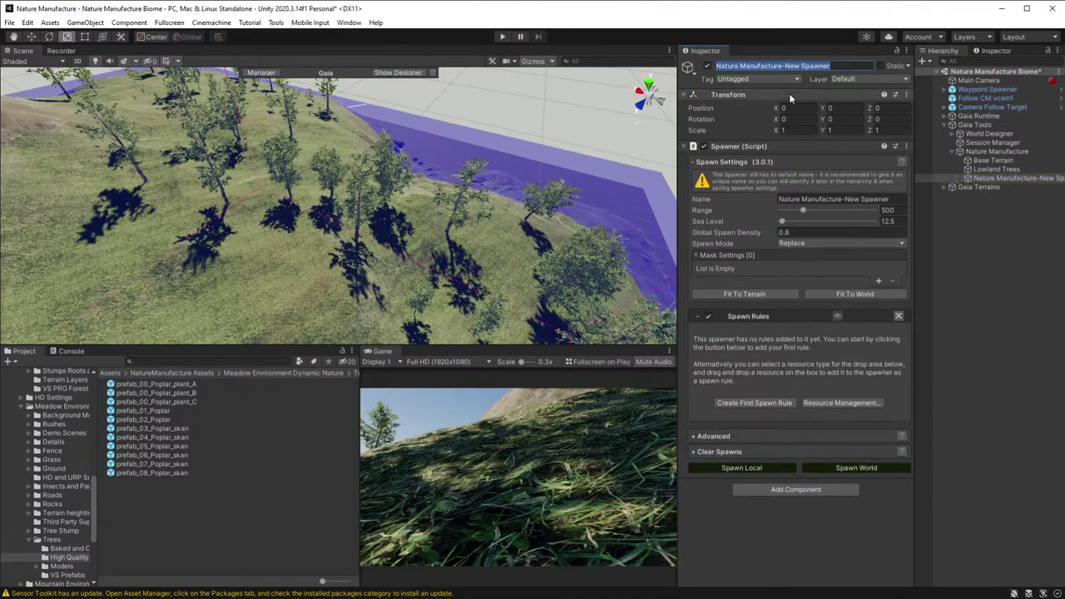
{"action": "type", "text": "Grass"}
{"action": "key", "text": "Return"}
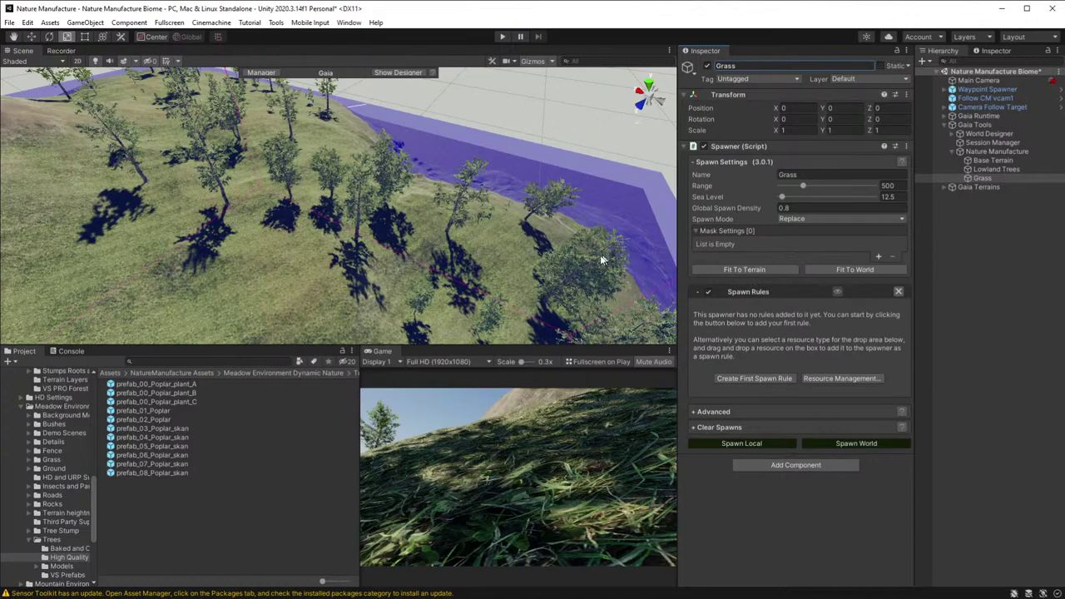
{"action": "right_click_drag", "start_coordinate": [605, 260], "coordinate": [331, 259]}
{"action": "key", "text": "s"}
- Add a Terrain Texture mask on T_ground_meadow_grass_01_A to the Grass spawner and create its first spawn rule
{"action": "left_click", "coordinate": [878, 257]}
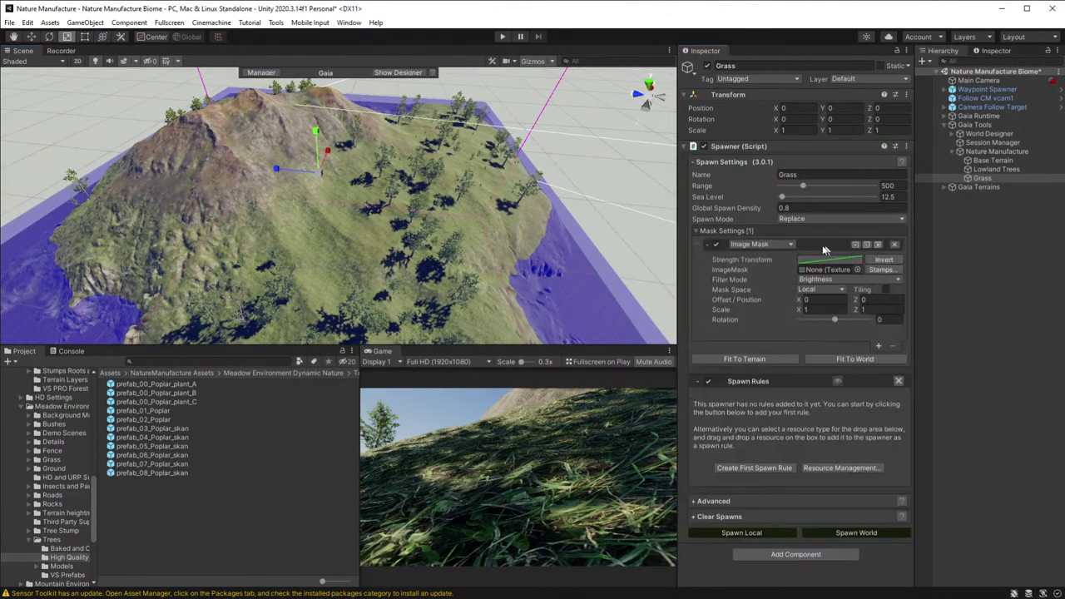
{"action": "left_click", "coordinate": [759, 244]}
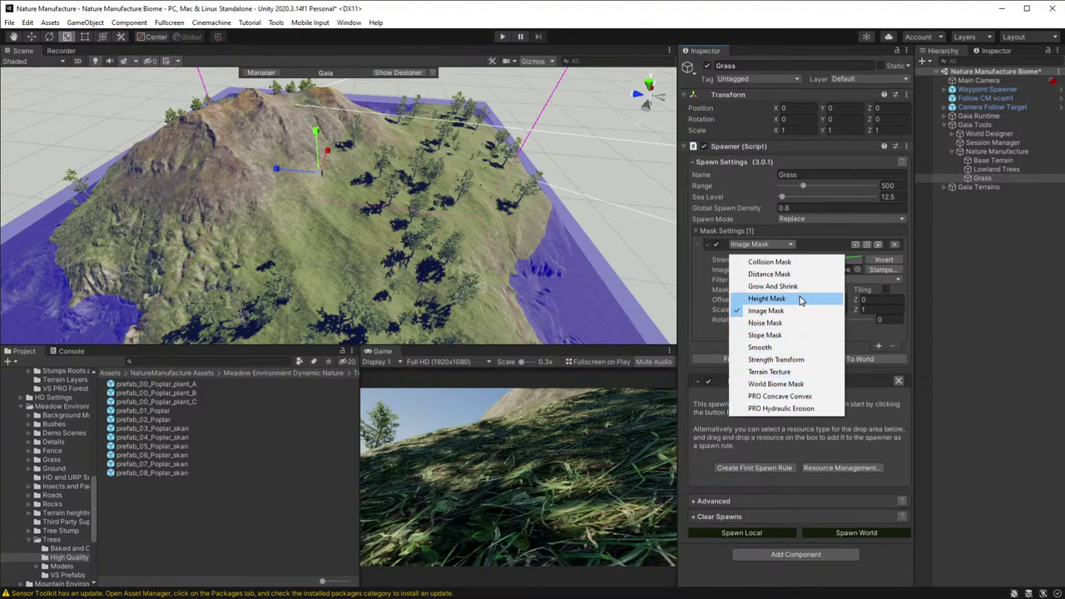
{"action": "left_click", "coordinate": [785, 372]}
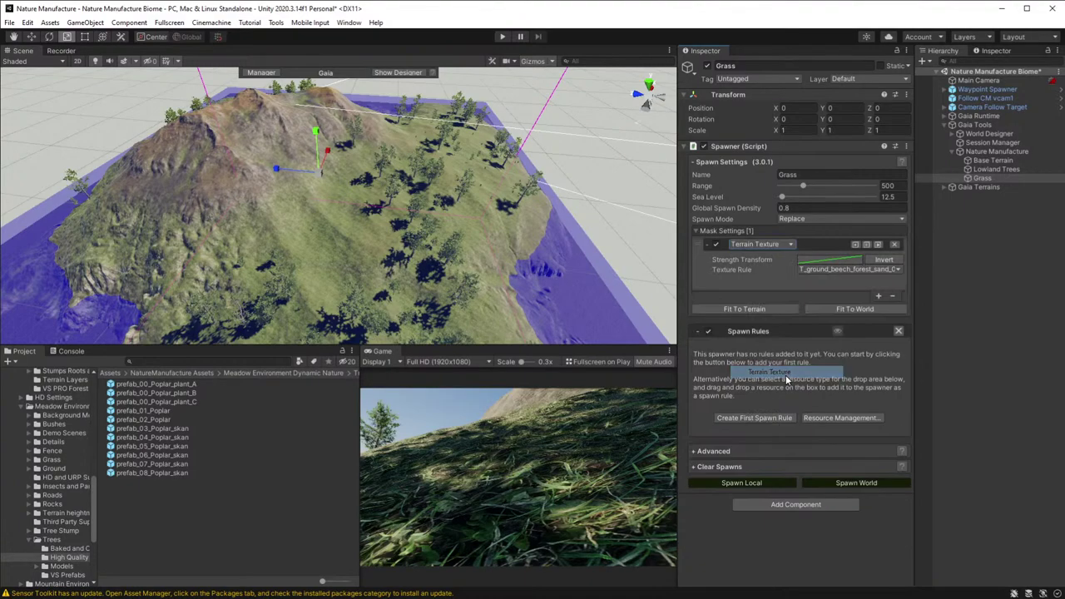
{"action": "left_click", "coordinate": [852, 267]}
{"action": "left_click", "coordinate": [875, 295]}
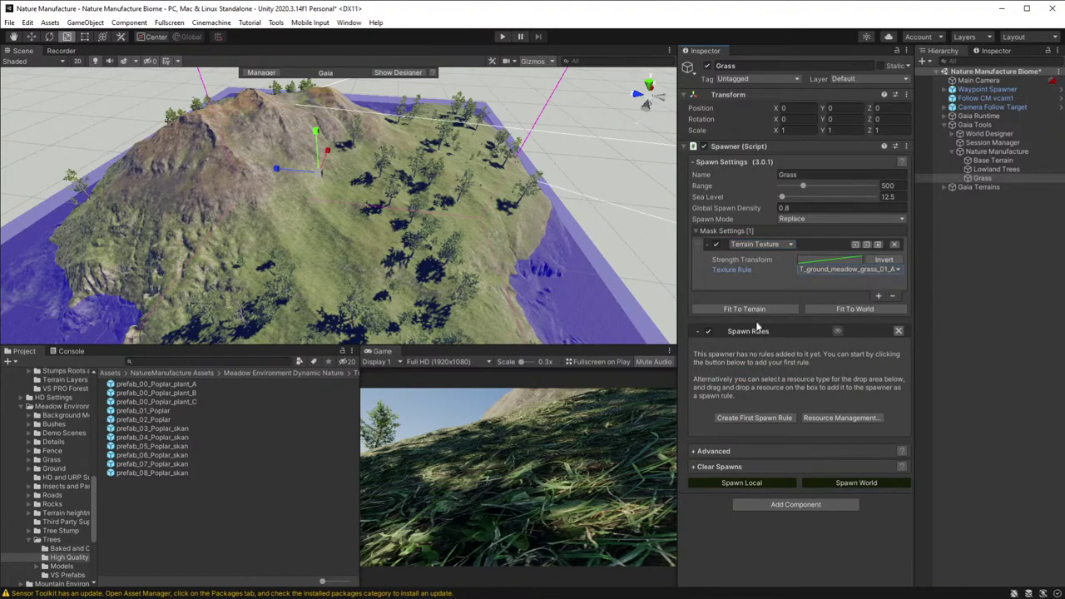
{"action": "left_click", "coordinate": [754, 418]}
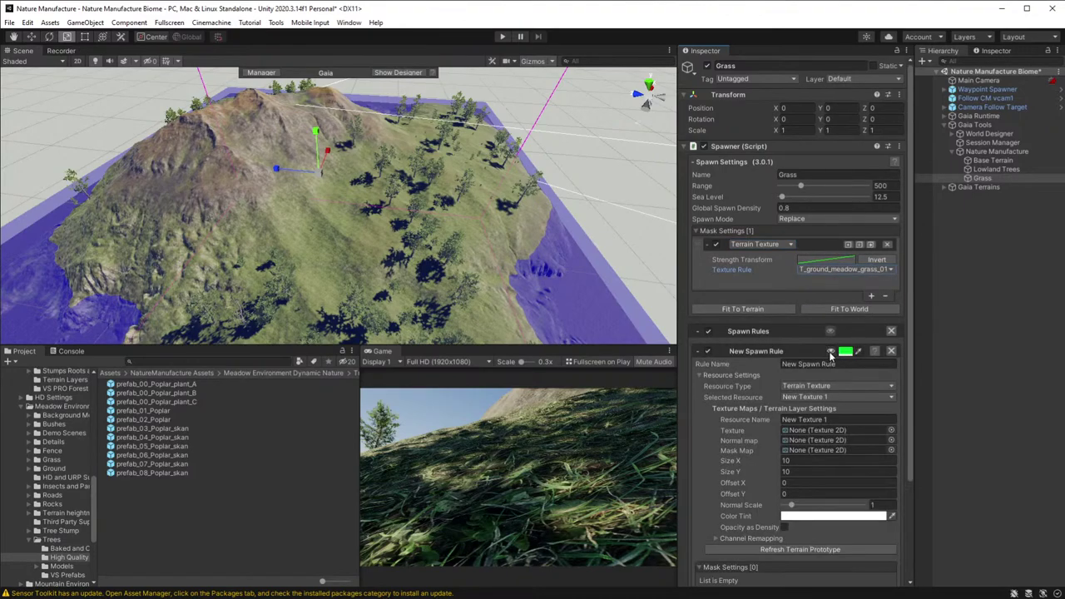
- Show the green spawn preview and add a key bending the mask's Strength Transform curve upward
{"action": "left_click", "coordinate": [829, 351]}
{"action": "right_click_drag", "start_coordinate": [629, 276], "coordinate": [425, 193]}
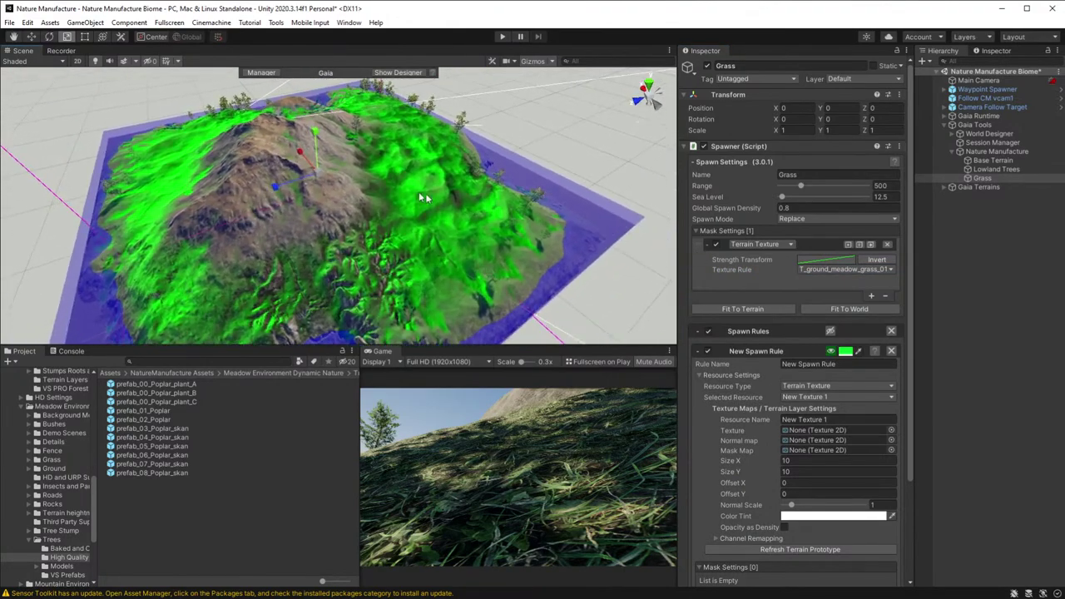
{"action": "left_click", "coordinate": [834, 259]}
{"action": "right_click", "coordinate": [1032, 423]}
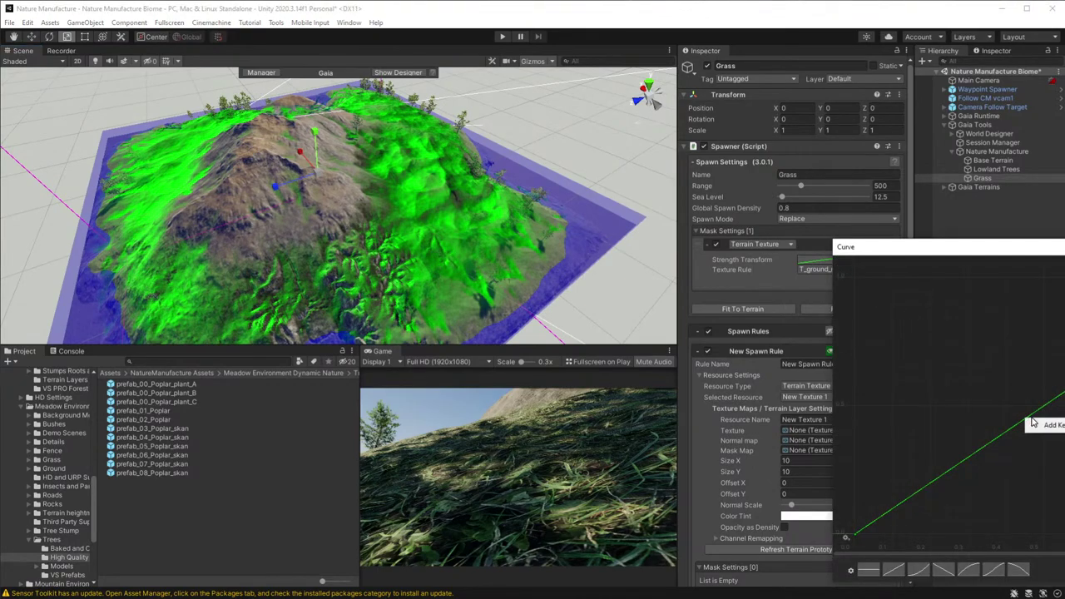
{"action": "left_click", "coordinate": [1050, 424]}
{"action": "left_click_drag", "start_coordinate": [1032, 423], "coordinate": [1050, 330]}
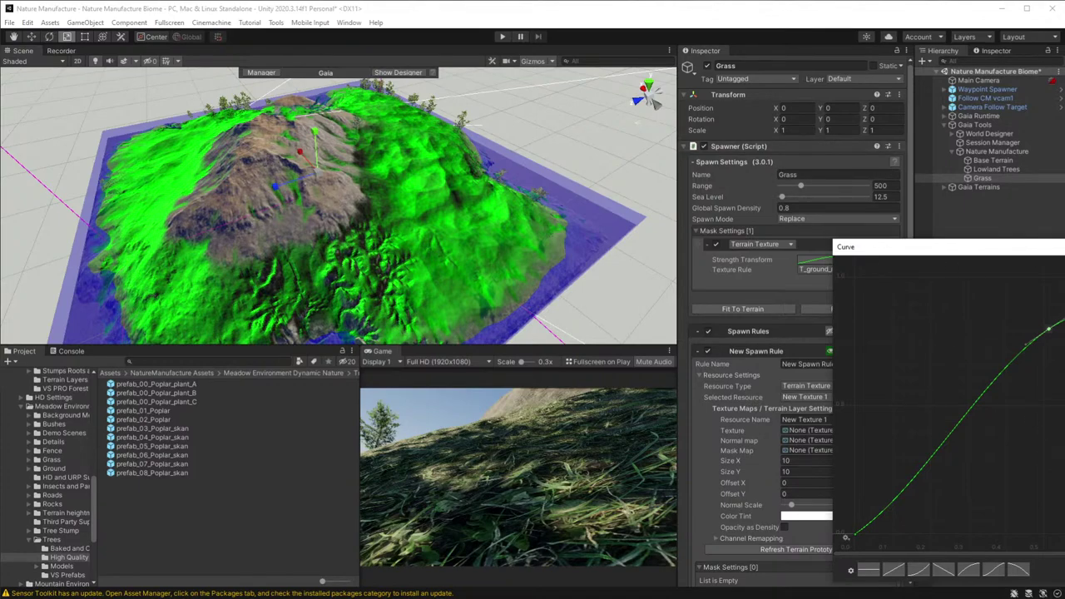
{"action": "left_click", "coordinate": [861, 282]}
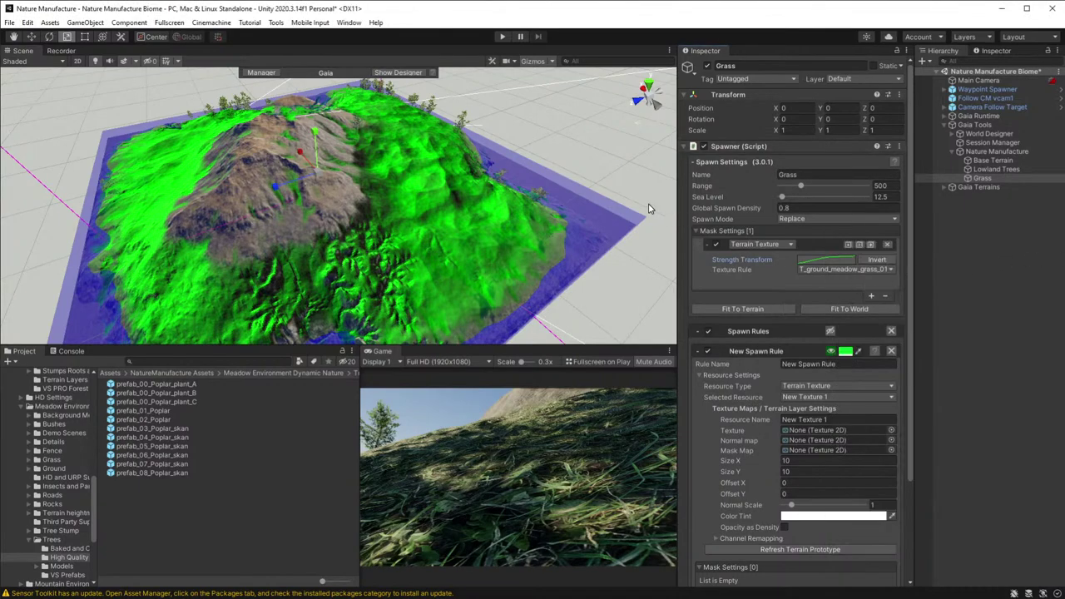
{"action": "left_click", "coordinate": [349, 23]}
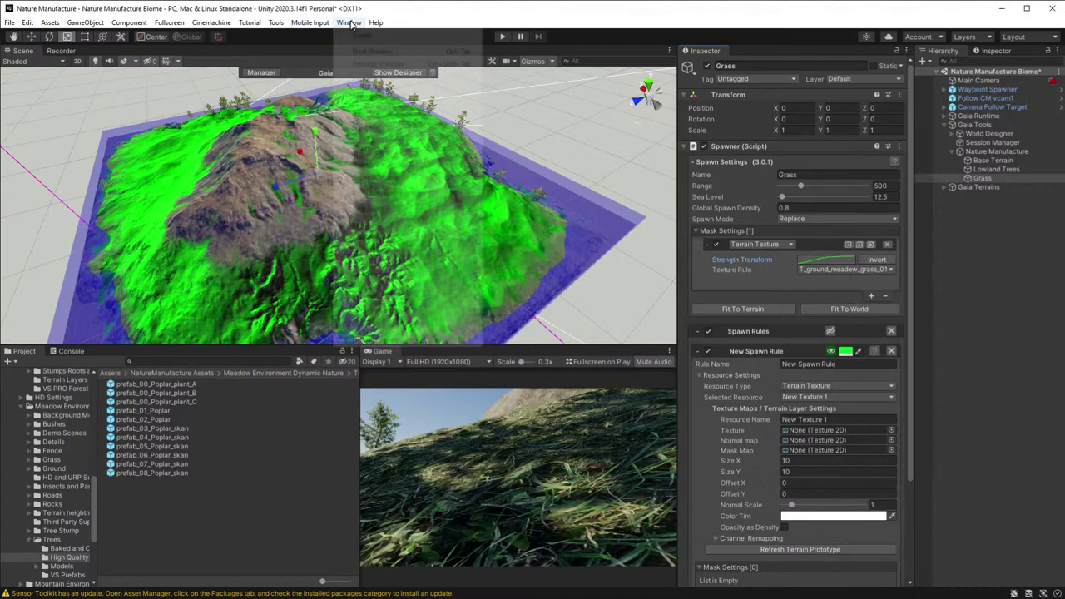
{"action": "mouse_move", "coordinate": [373, 98]}
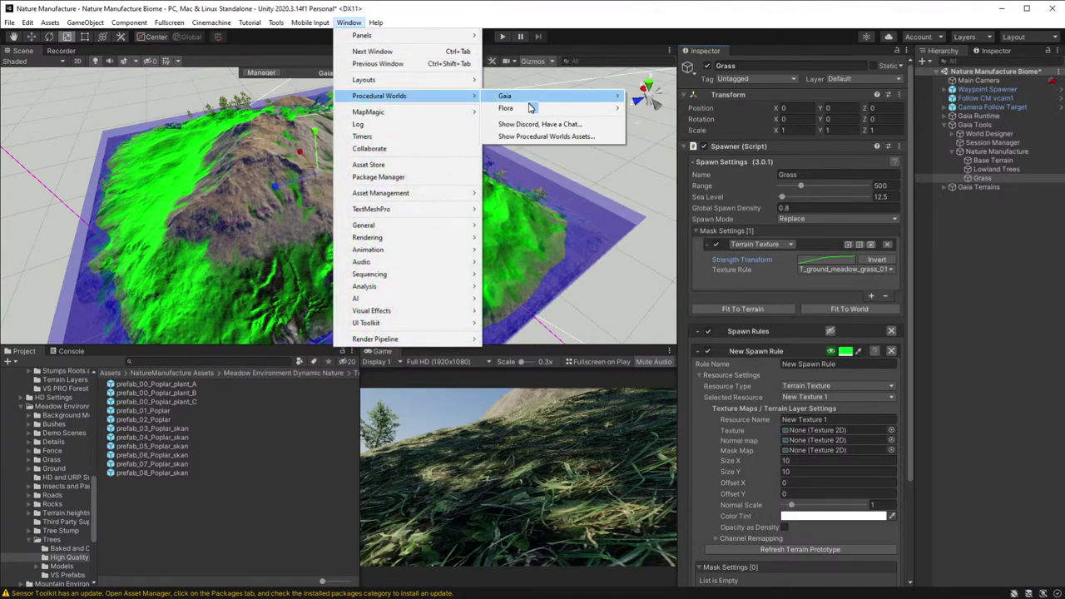
{"action": "mouse_move", "coordinate": [529, 109]}
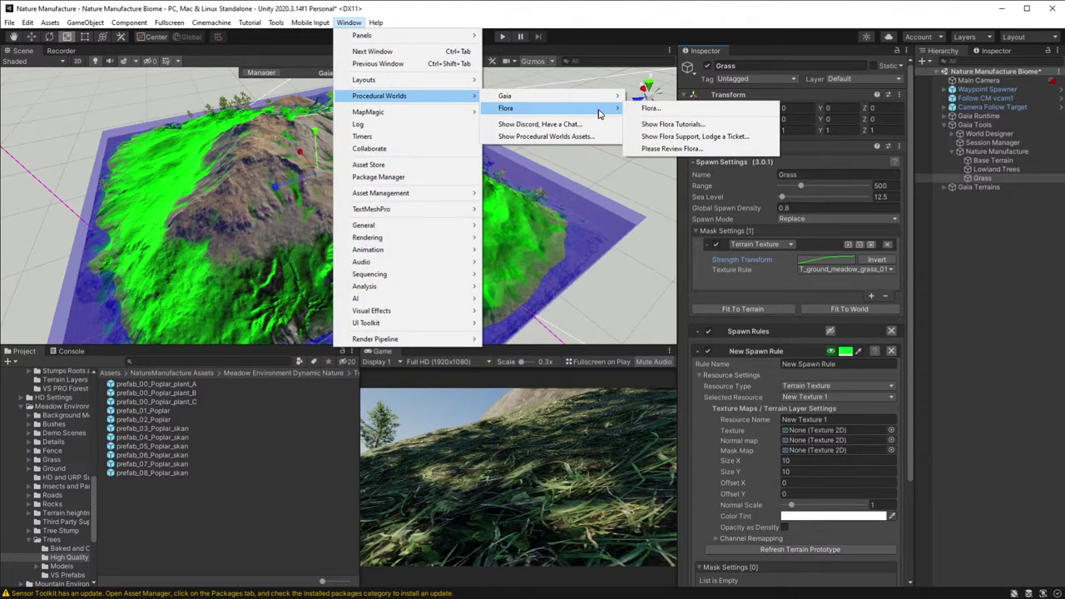
{"action": "left_click", "coordinate": [654, 125]}
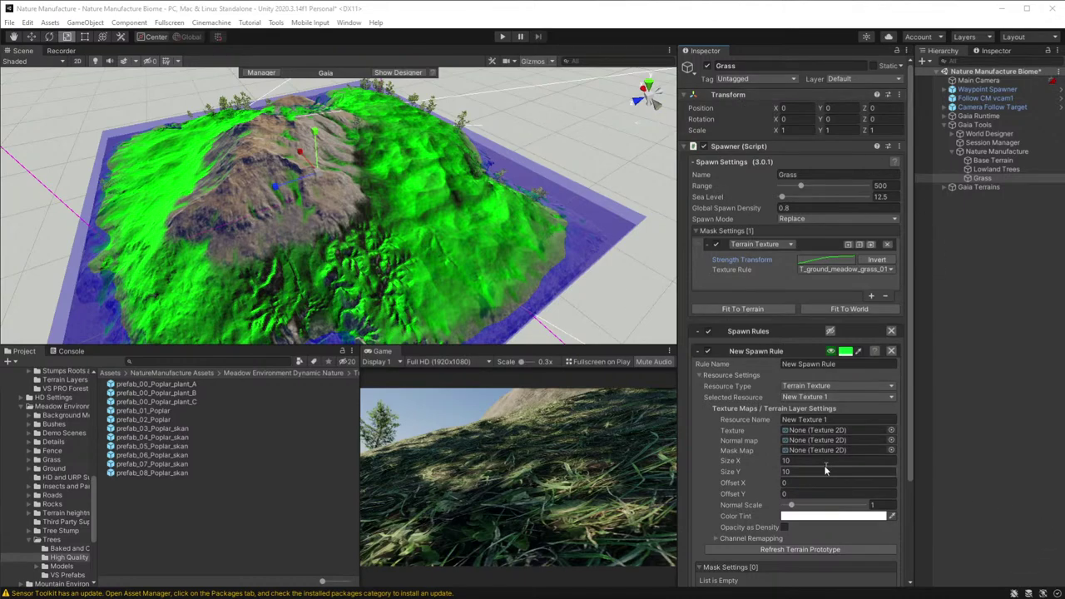
- Switch the rule's Resource Type from Terrain Detail to Terrain Tree, with the Grass asset folder shown
{"action": "scroll", "coordinate": [806, 382], "scroll_direction": "down", "scroll_amount": 3}
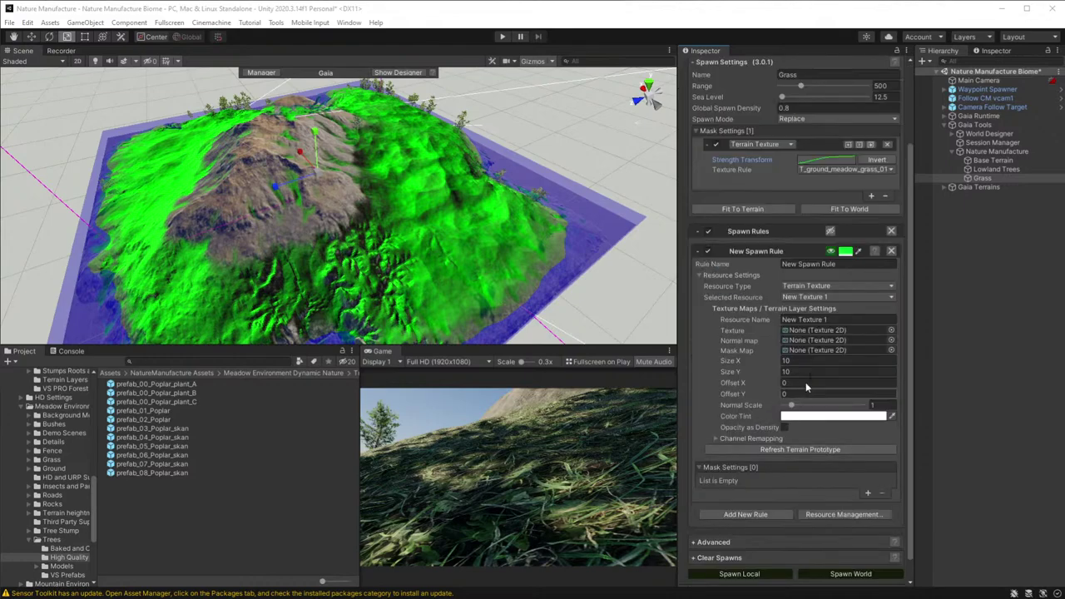
{"action": "left_click", "coordinate": [822, 287]}
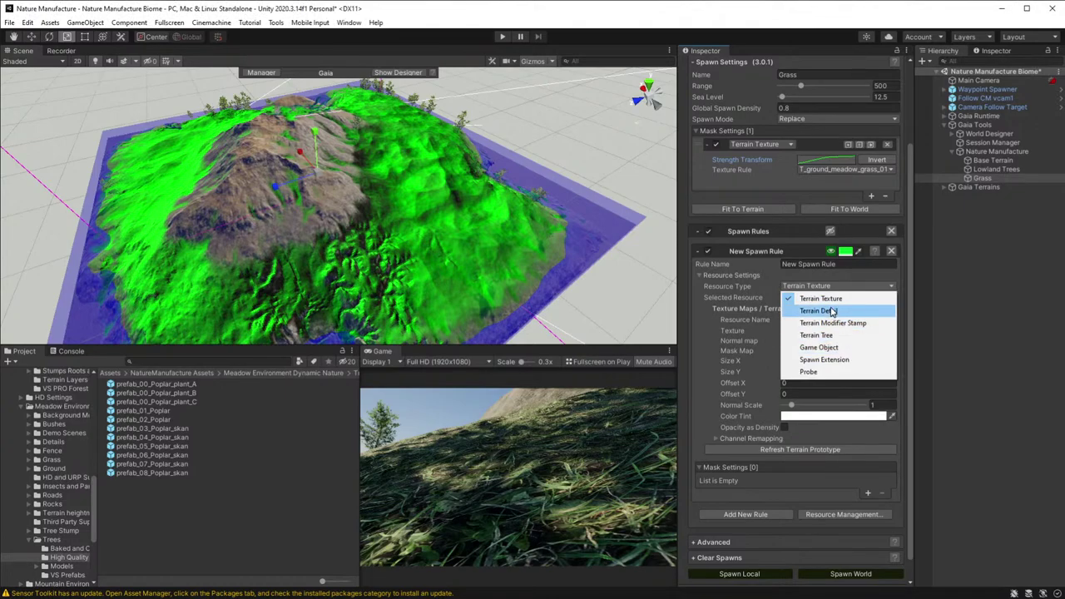
{"action": "left_click", "coordinate": [832, 311]}
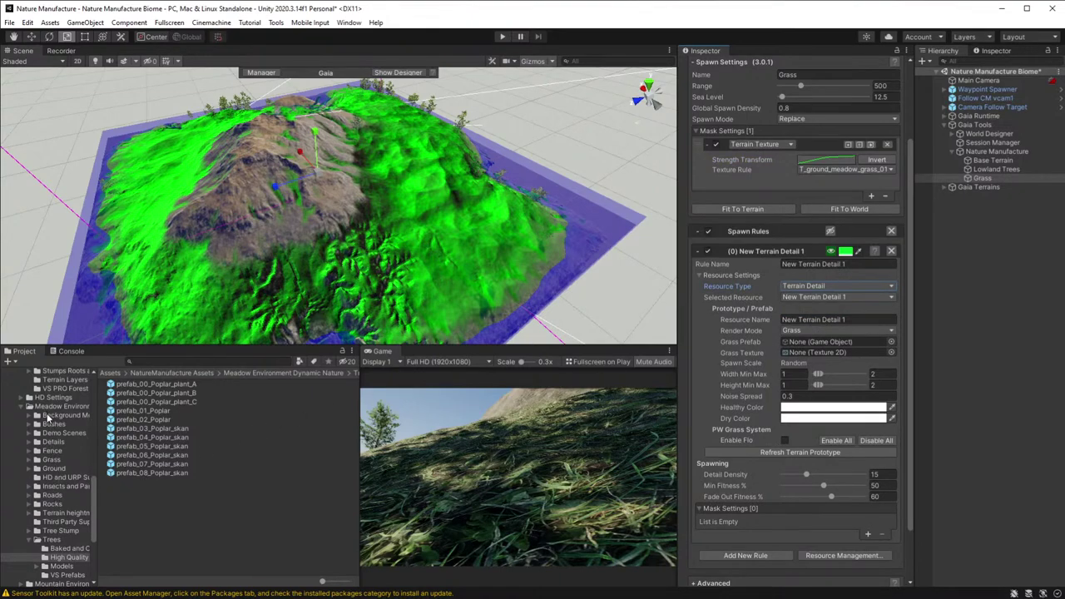
{"action": "left_click", "coordinate": [78, 459]}
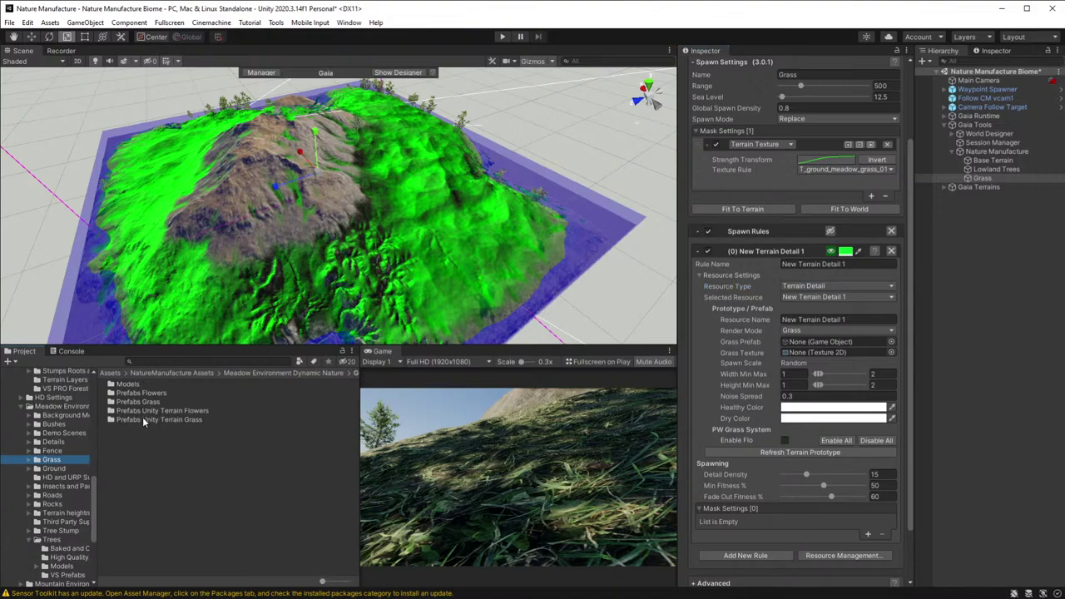
{"action": "left_click", "coordinate": [813, 287]}
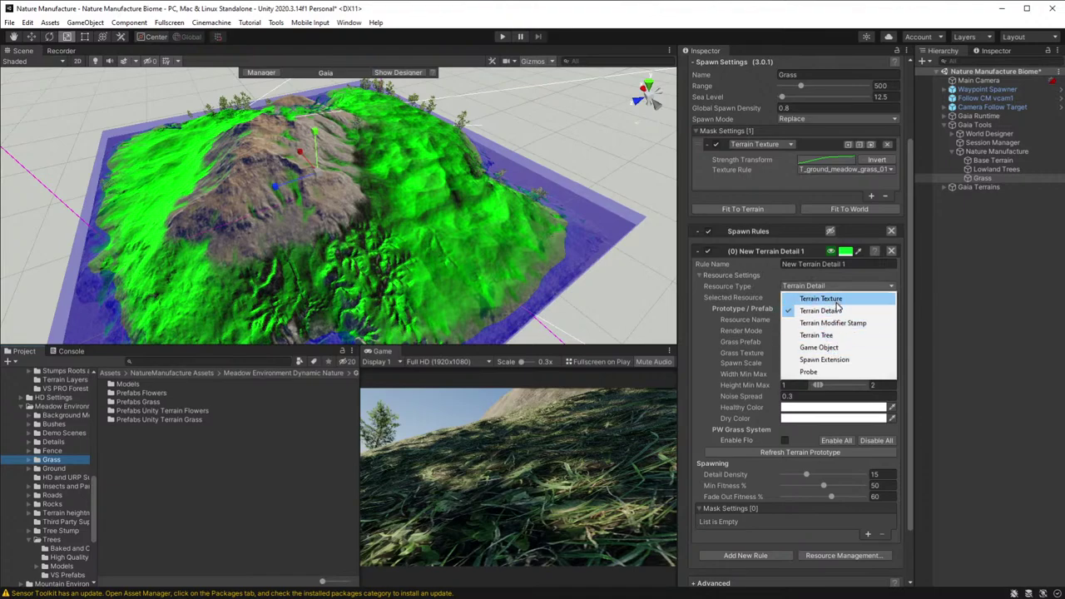
{"action": "left_click", "coordinate": [841, 335]}
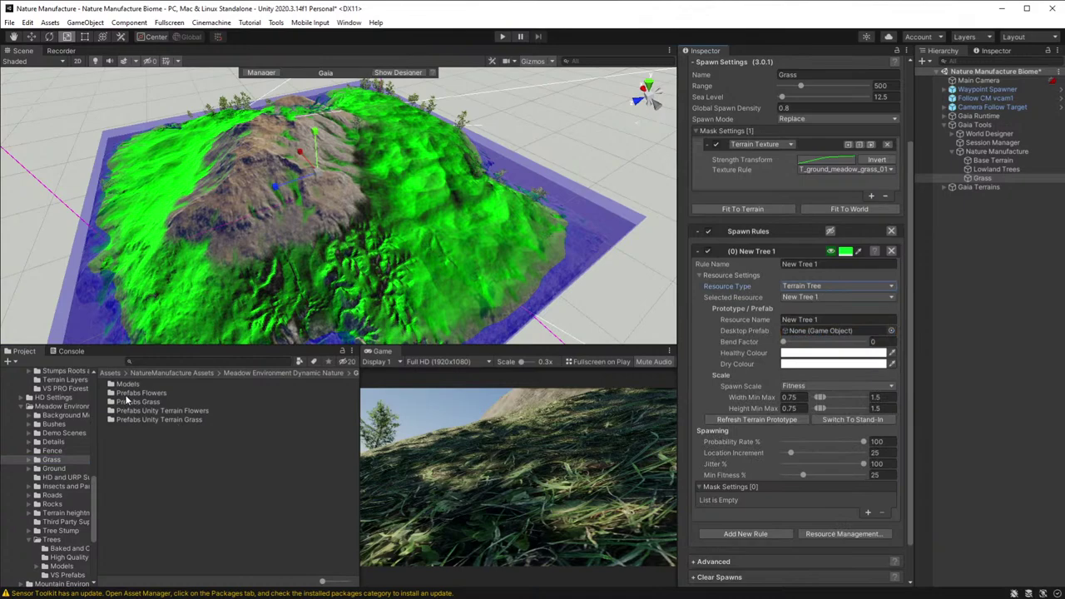
- Open the grass meadow prefab folder, inspect prefab_grass_meadow_01_1, and reselect the Grass spawner
{"action": "left_click", "coordinate": [27, 459]}
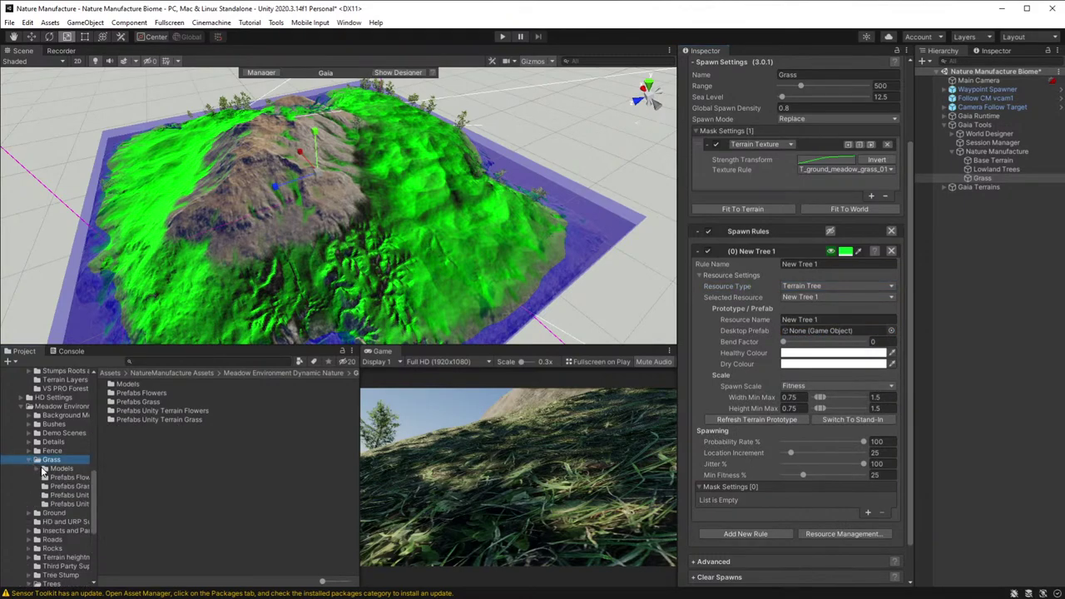
{"action": "left_click", "coordinate": [55, 478]}
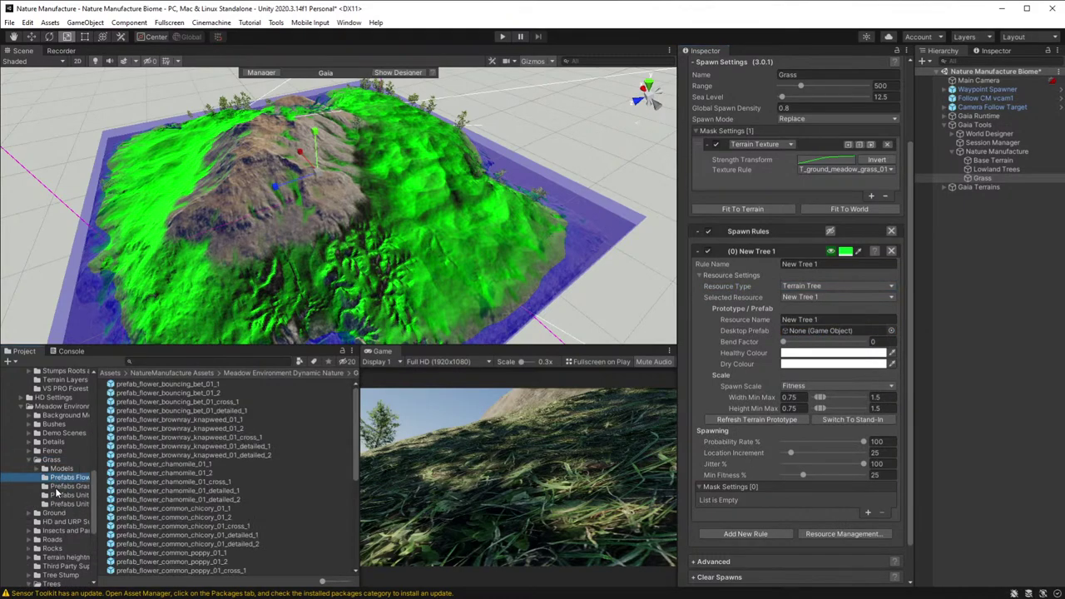
{"action": "left_click", "coordinate": [65, 486]}
{"action": "left_click", "coordinate": [154, 393]}
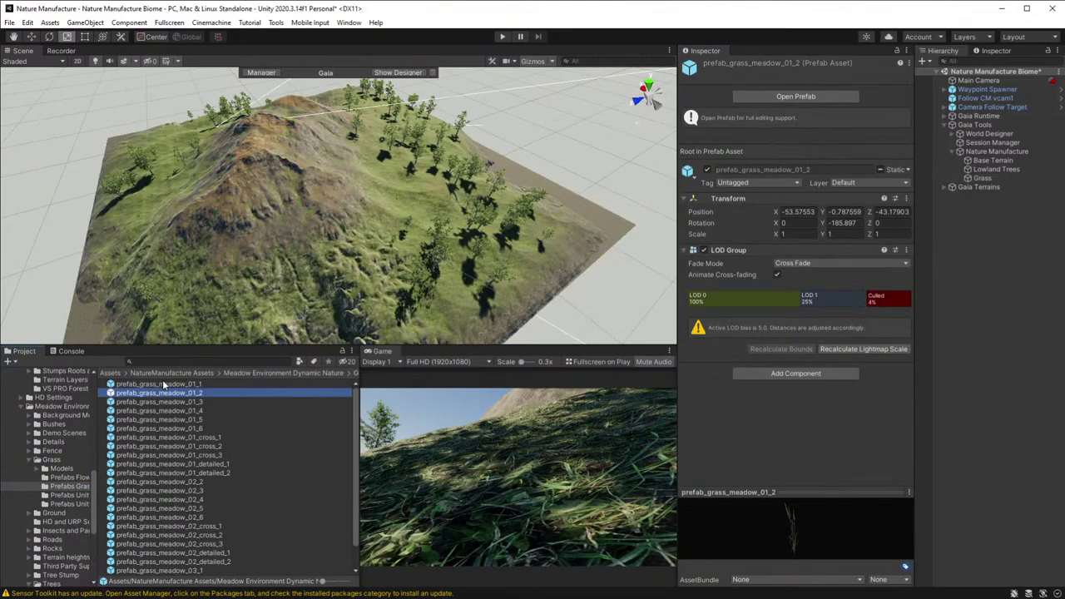
{"action": "left_click", "coordinate": [164, 383]}
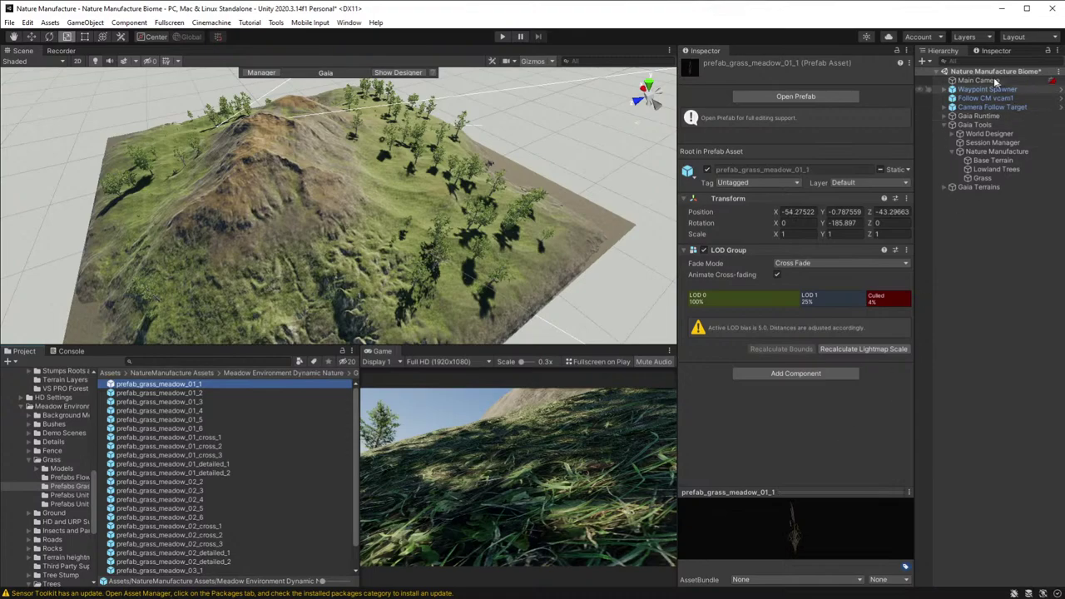
{"action": "left_click", "coordinate": [995, 51]}
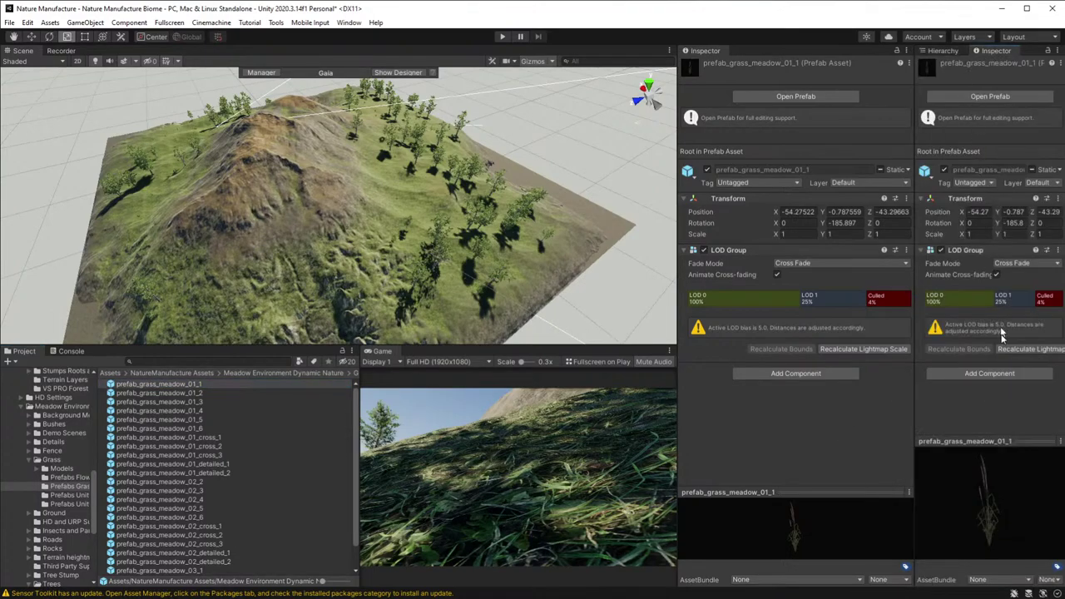
{"action": "left_click", "coordinate": [940, 52]}
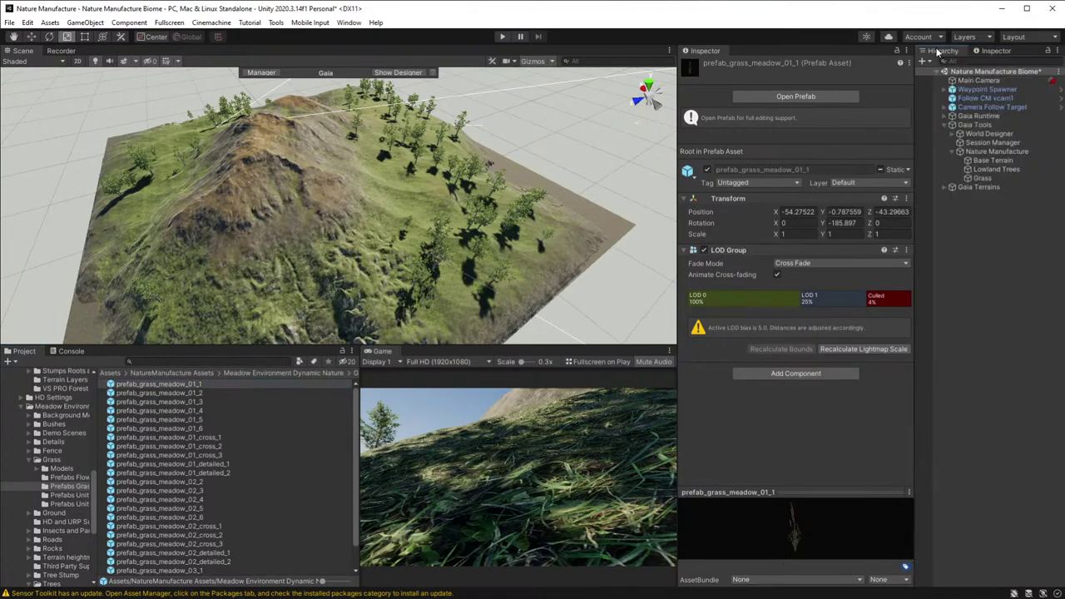
{"action": "left_click", "coordinate": [984, 178]}
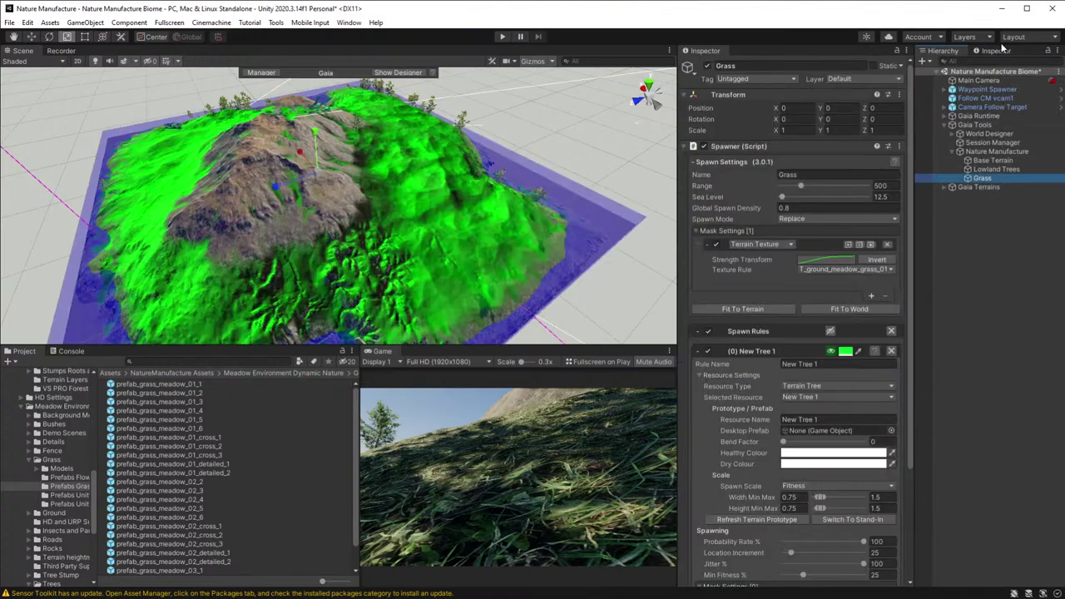
{"action": "left_click", "coordinate": [1002, 48]}
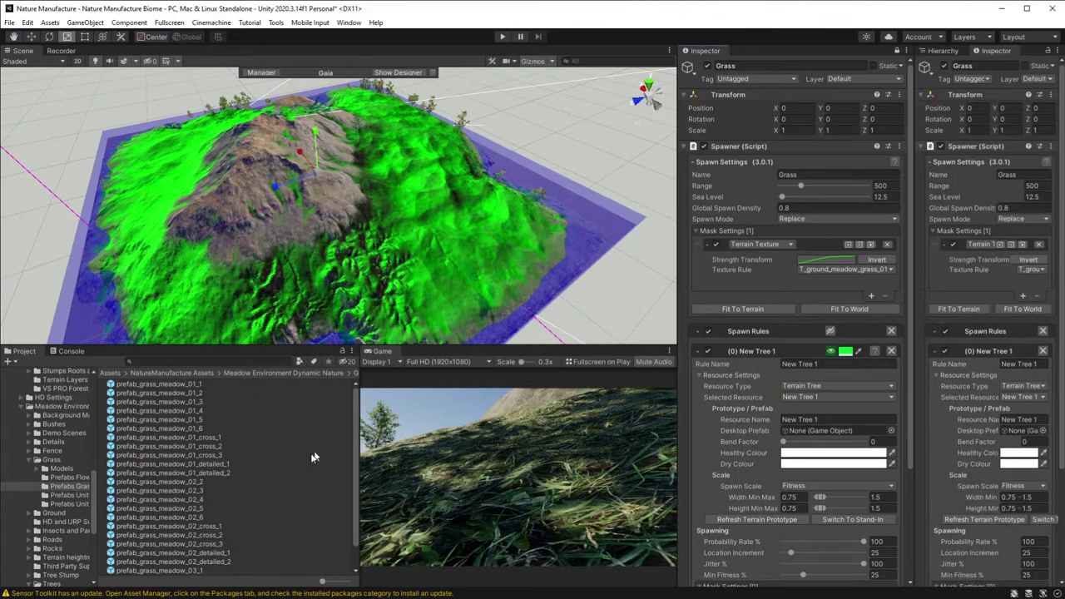
- Compare the previews of prefab_grass_meadow_01_1 through prefab_grass_meadow_01_5
{"action": "left_click", "coordinate": [164, 386]}
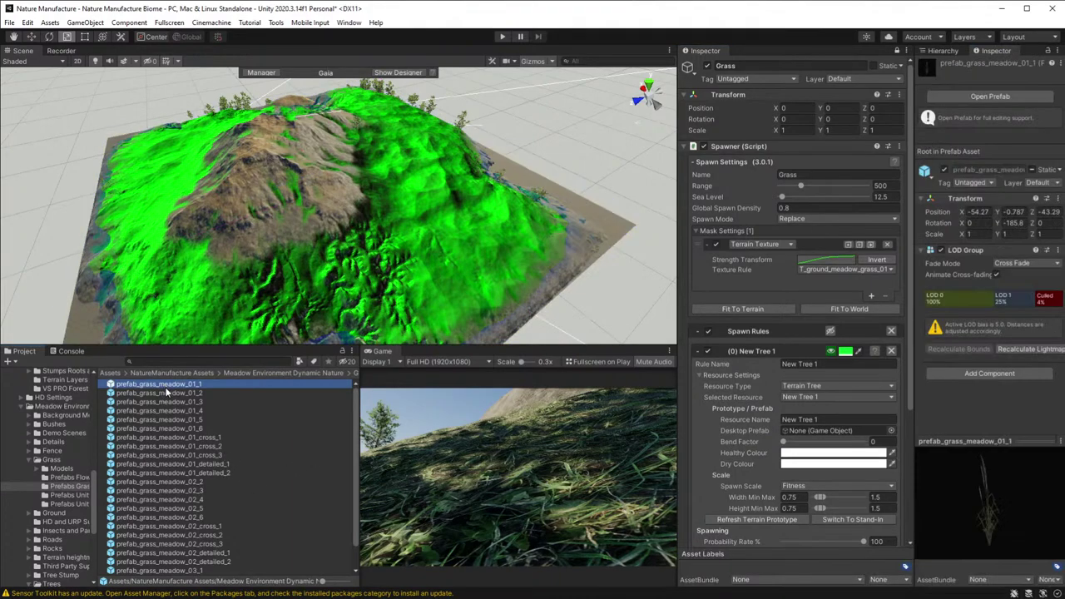
{"action": "key", "text": "Down"}
{"action": "key", "text": "Down"}
{"action": "key", "text": "Down"}
{"action": "key", "text": "Down"}
{"action": "key", "text": "Up"}
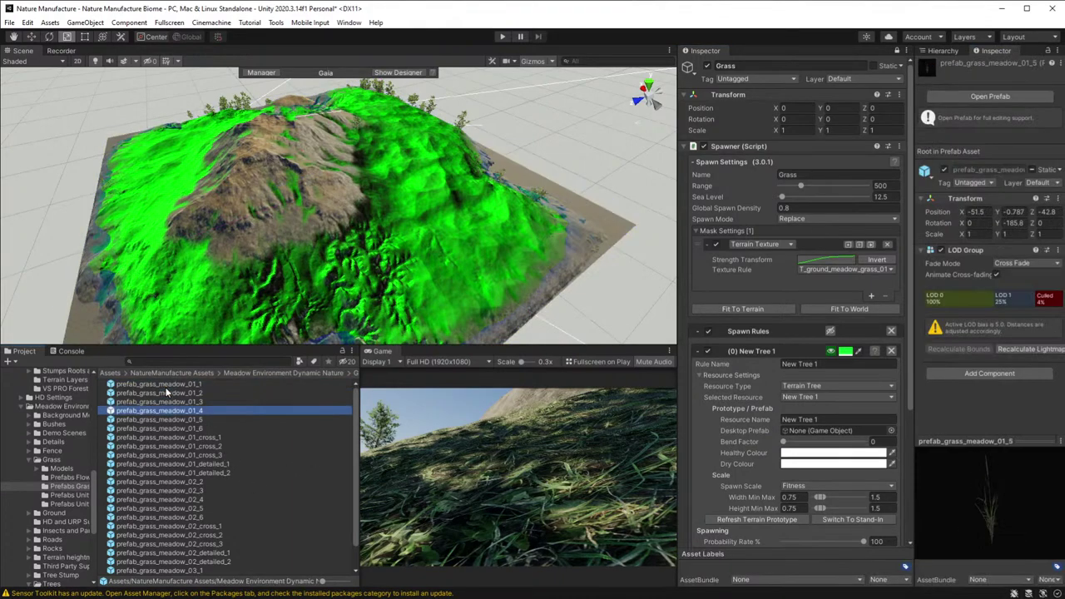
{"action": "key", "text": "Up"}
{"action": "key", "text": "Down"}
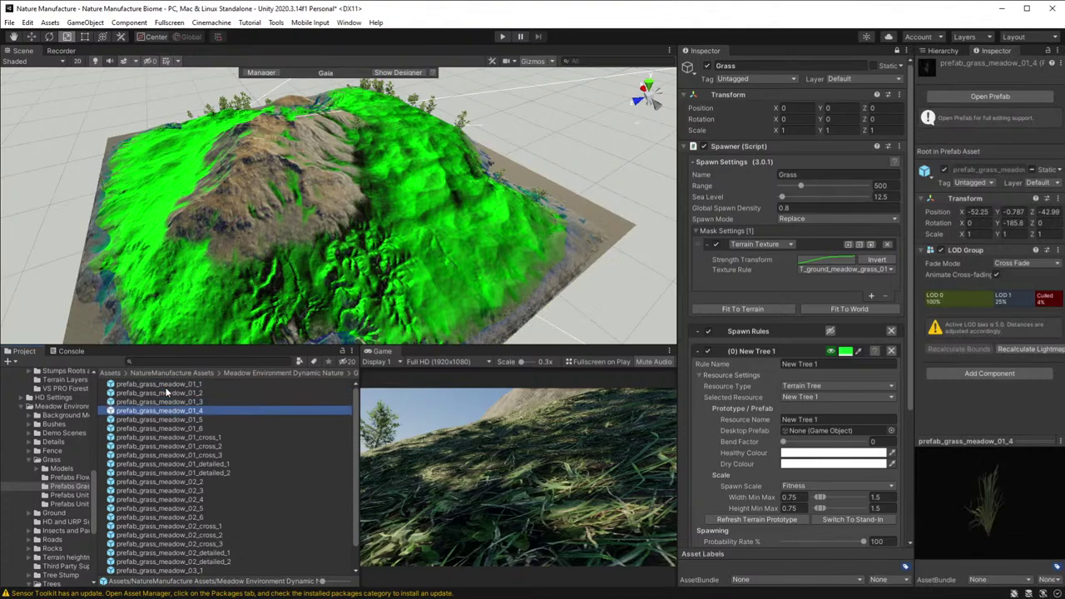
{"action": "key", "text": "Up"}
{"action": "key", "text": "Down"}
{"action": "key", "text": "Down"}
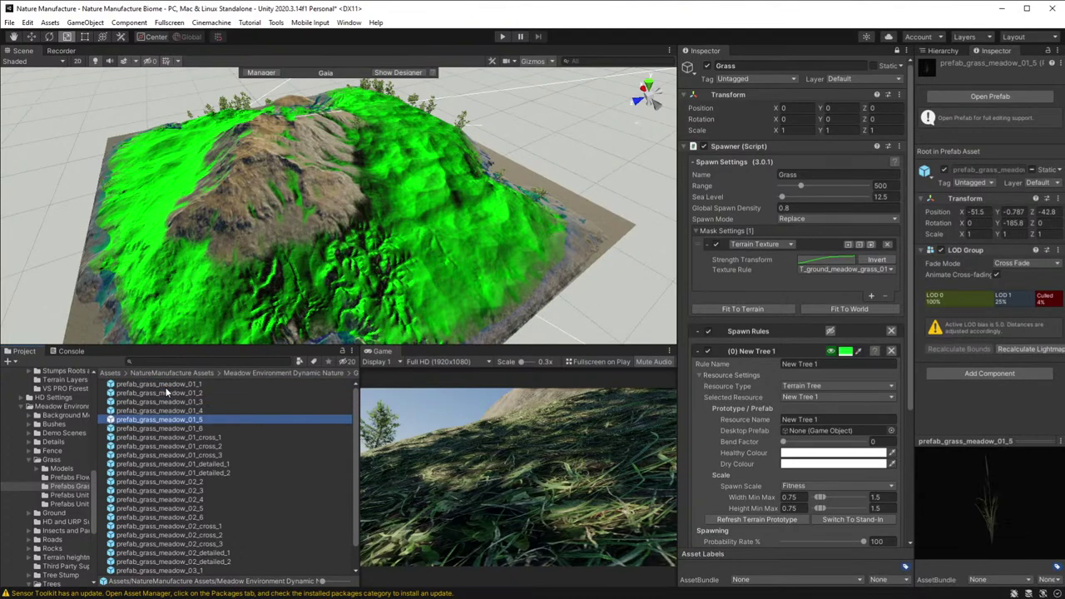
{"action": "key", "text": "Down"}
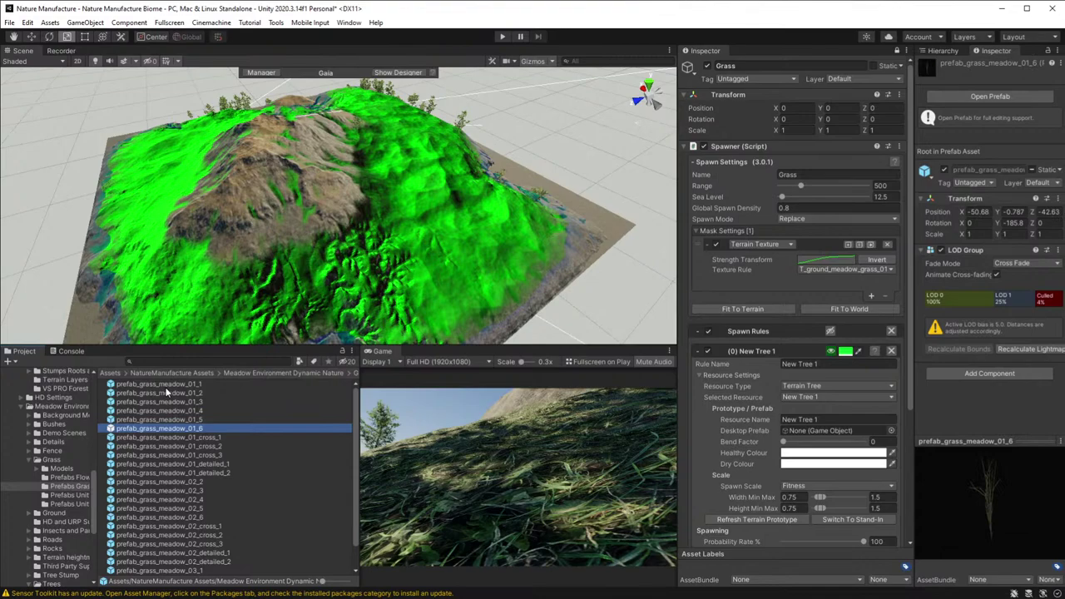
{"action": "key", "text": "Up"}
{"action": "key", "text": "Up"}
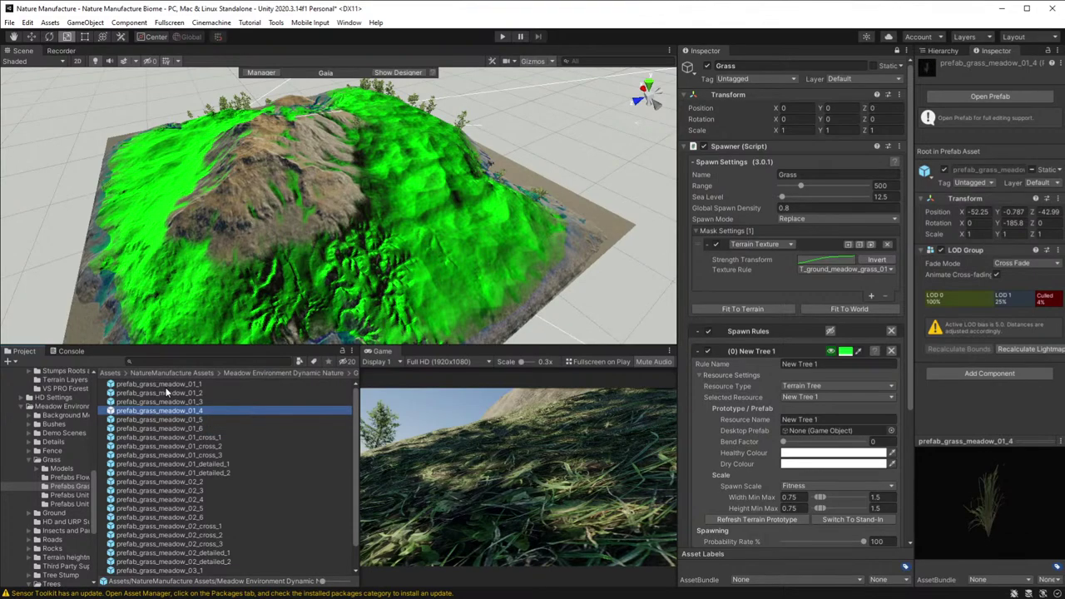
{"action": "key", "text": "Up"}
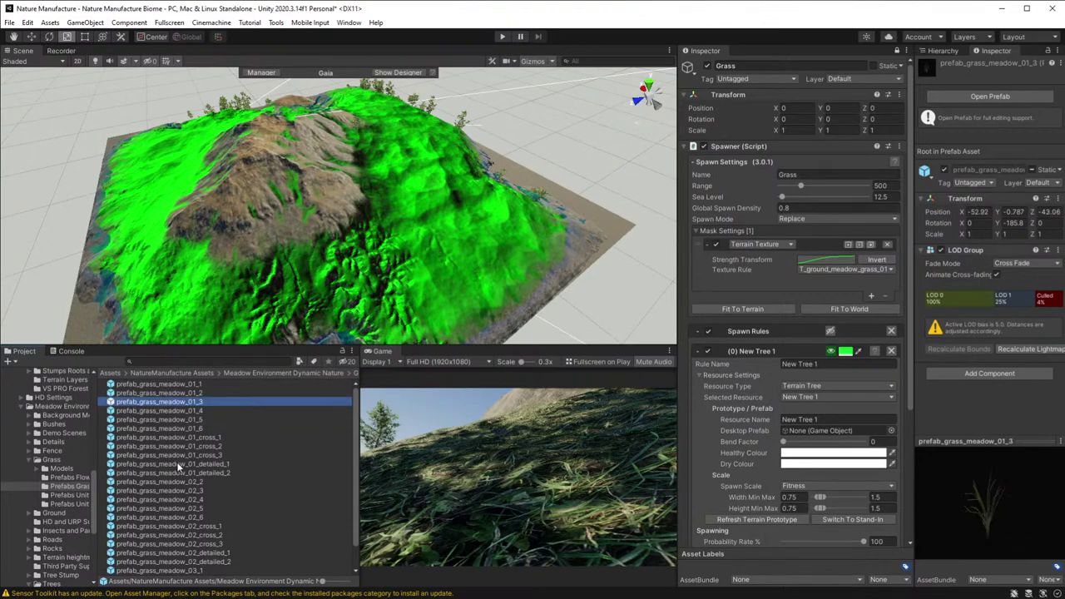
- Preview the cross and detailed variants and assign prefab_grass_meadow_01_detailed_1 as the Desktop Prefab
{"action": "left_click", "coordinate": [178, 439]}
{"action": "key", "text": "Down"}
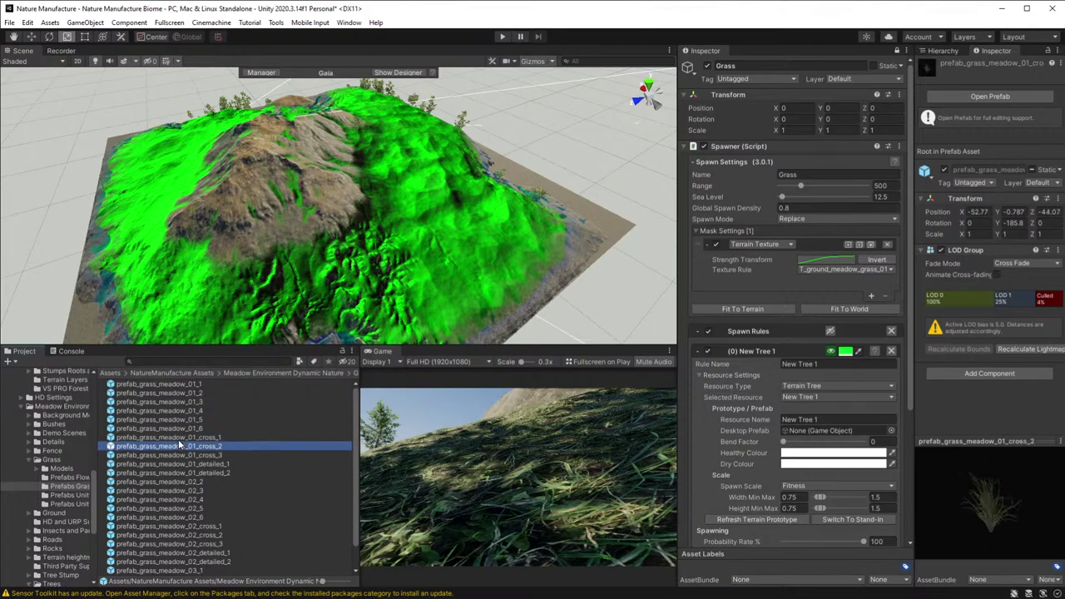
{"action": "key", "text": "Down"}
{"action": "key", "text": "Up"}
{"action": "left_click", "coordinate": [195, 471]}
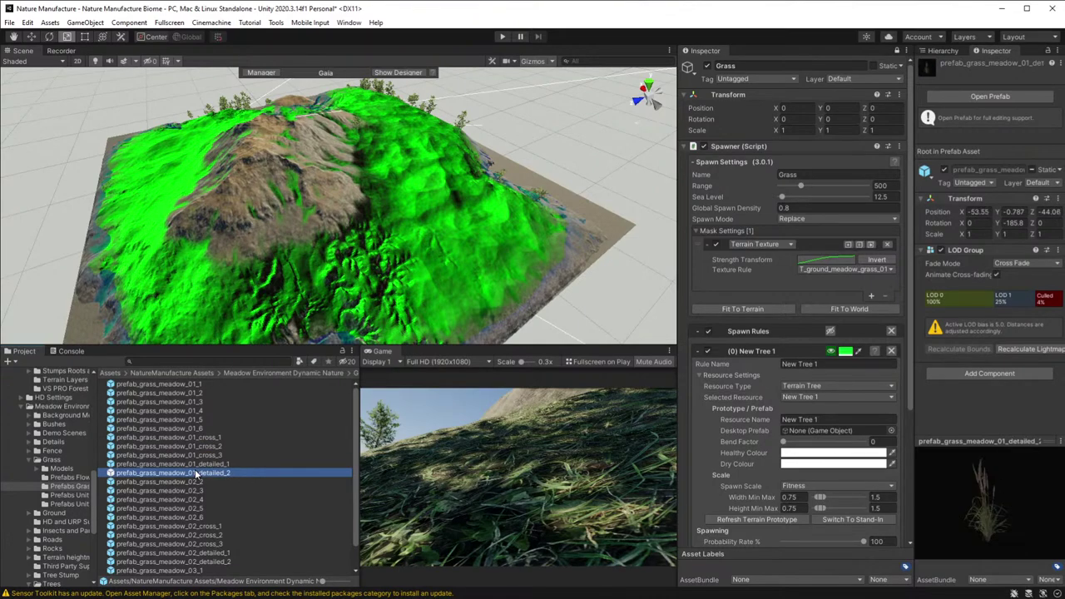
{"action": "key", "text": "Up"}
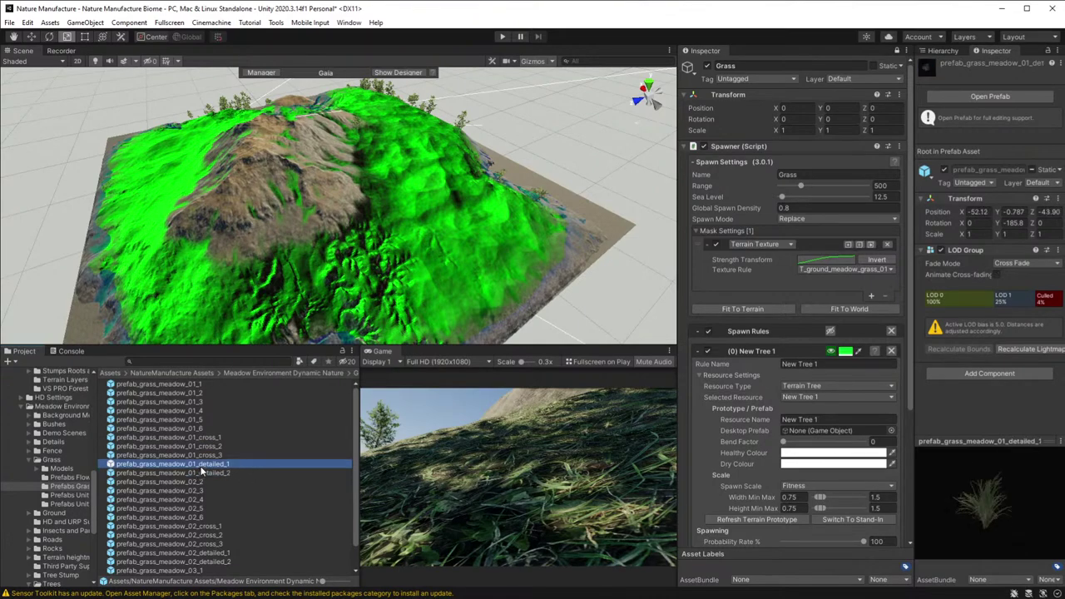
{"action": "left_click_drag", "start_coordinate": [634, 424], "coordinate": [836, 430]}
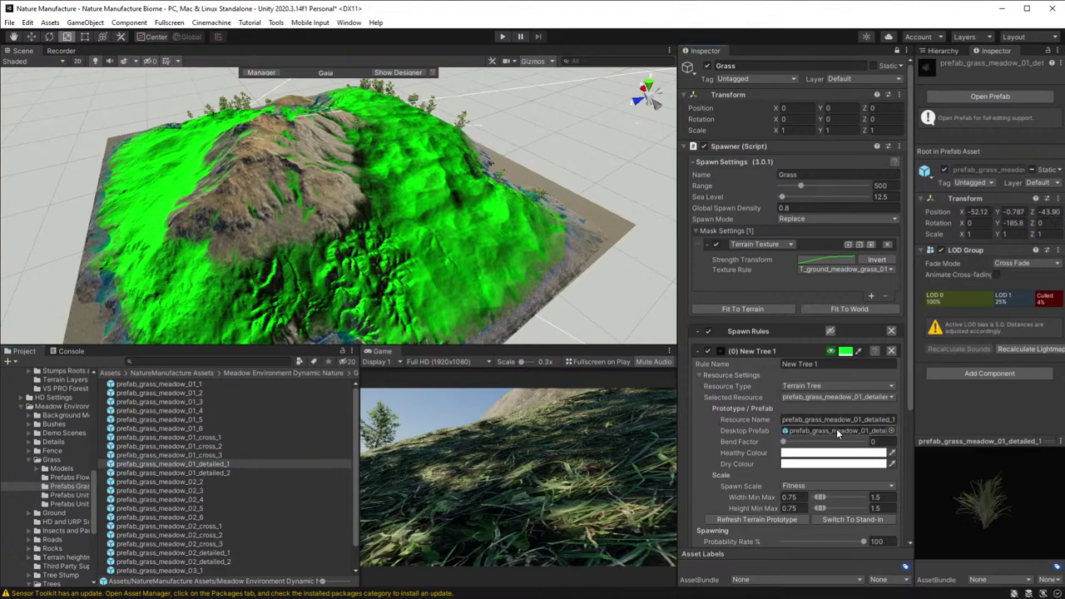
- Set the grass rule's maximum width and height scale to 1.2
{"action": "scroll", "coordinate": [740, 491], "scroll_direction": "down", "scroll_amount": 3}
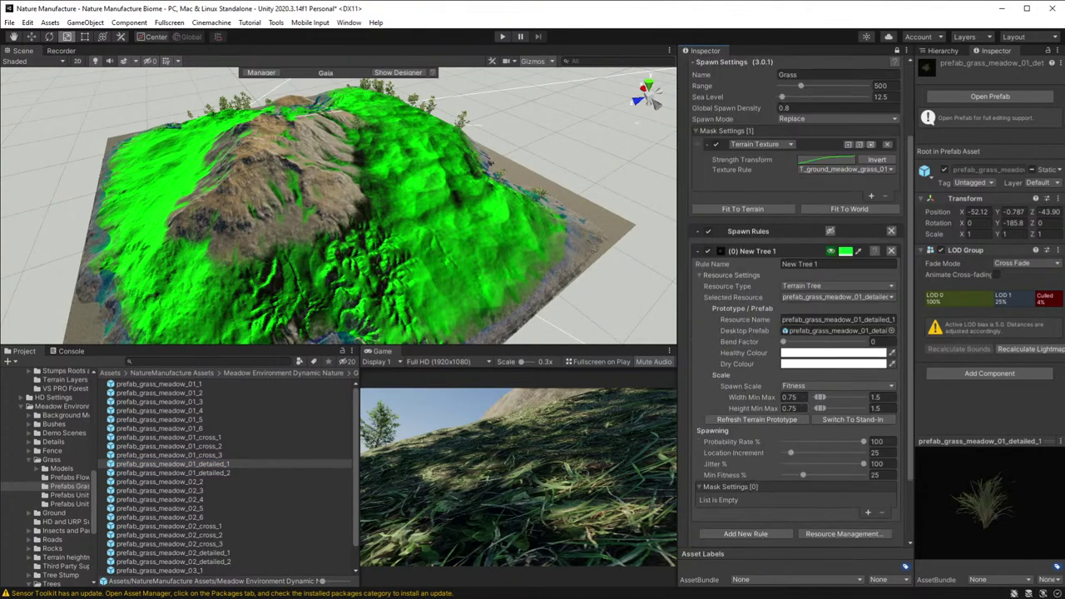
{"action": "left_click", "coordinate": [873, 398]}
{"action": "type", "text": "1.2"}
{"action": "left_click", "coordinate": [875, 407]}
- Set Location Increment to 1 and spawn the grass locally
{"action": "left_click_drag", "start_coordinate": [795, 451], "coordinate": [789, 454]}
{"action": "left_click_drag", "start_coordinate": [788, 455], "coordinate": [779, 456]}
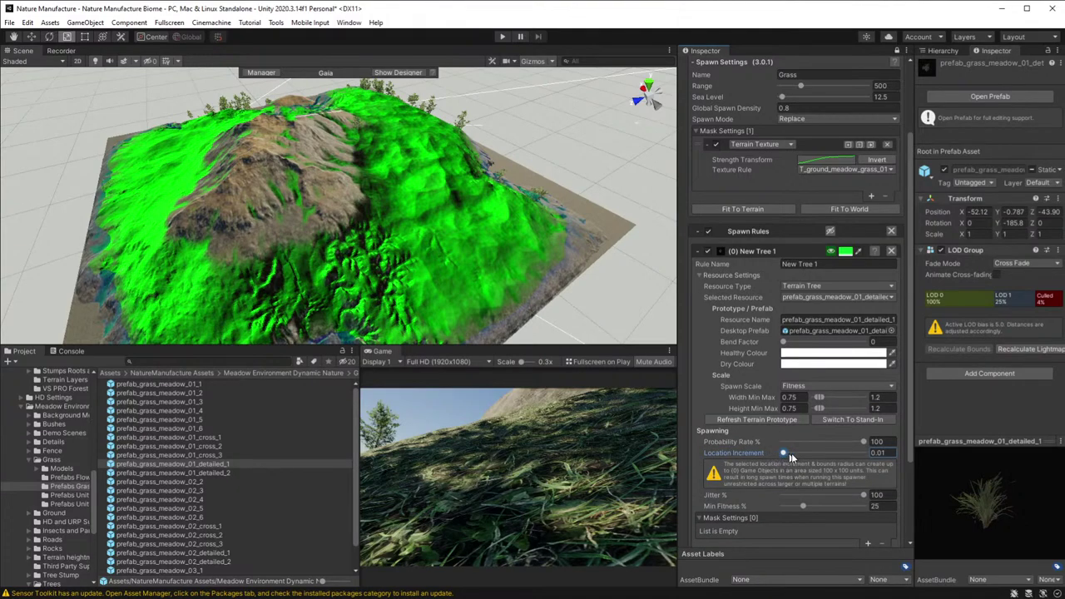
{"action": "left_click", "coordinate": [878, 453]}
{"action": "type", "text": "1"}
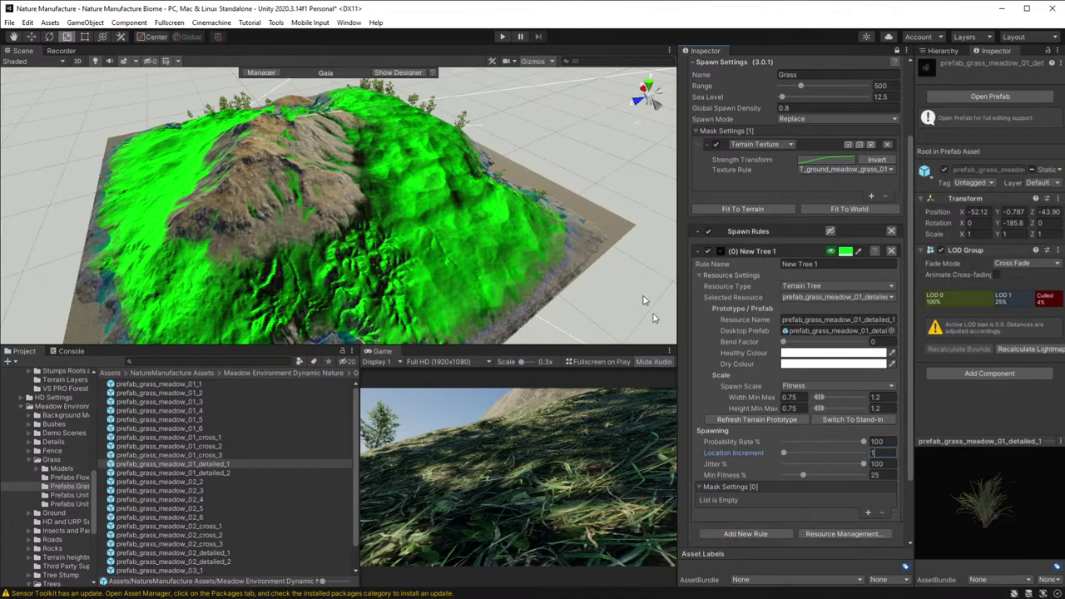
{"action": "scroll", "coordinate": [766, 524], "scroll_direction": "down", "scroll_amount": 3}
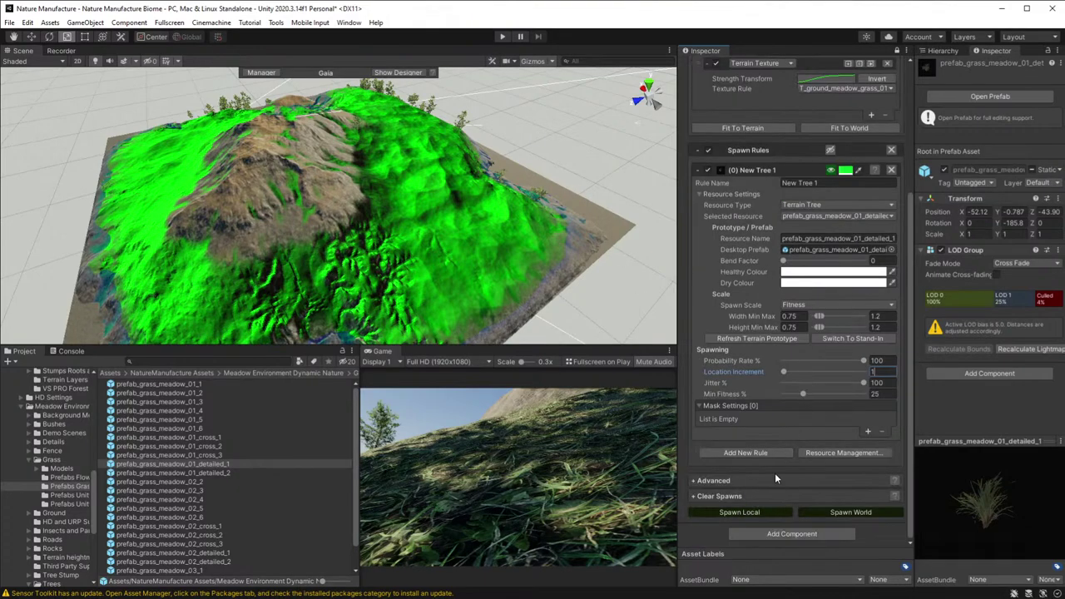
{"action": "left_click", "coordinate": [743, 511]}
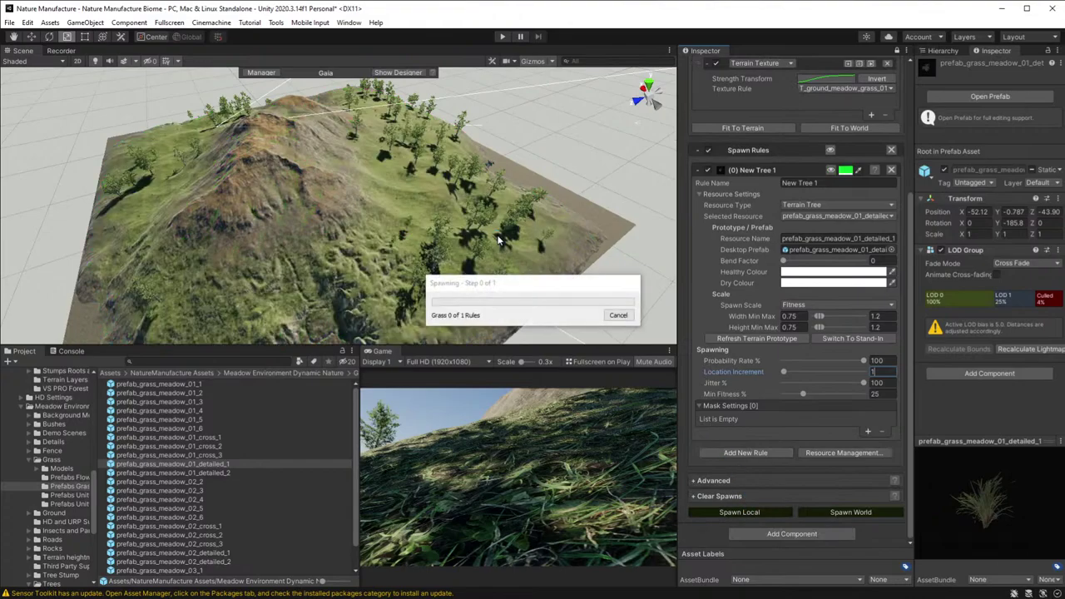
- Fly the Scene view down to the hillside grass and run a brief Play mode preview
{"action": "left_click_drag", "start_coordinate": [487, 269], "coordinate": [544, 223], "text": "alt"}
{"action": "key", "text": "w"}
{"action": "right_click_drag", "start_coordinate": [544, 222], "coordinate": [53, 148]}
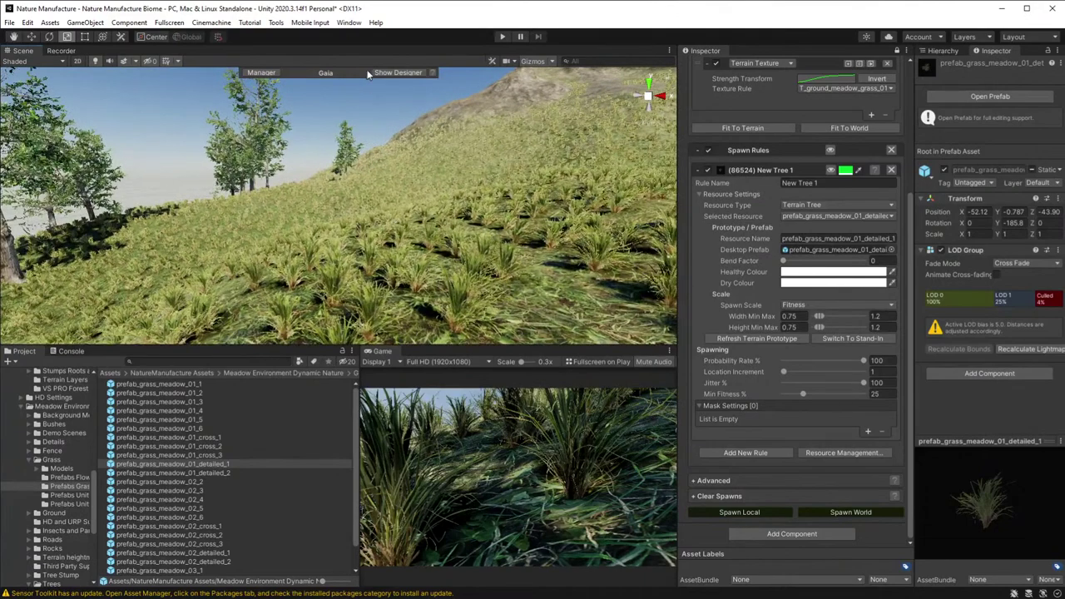
{"action": "left_click", "coordinate": [502, 37]}
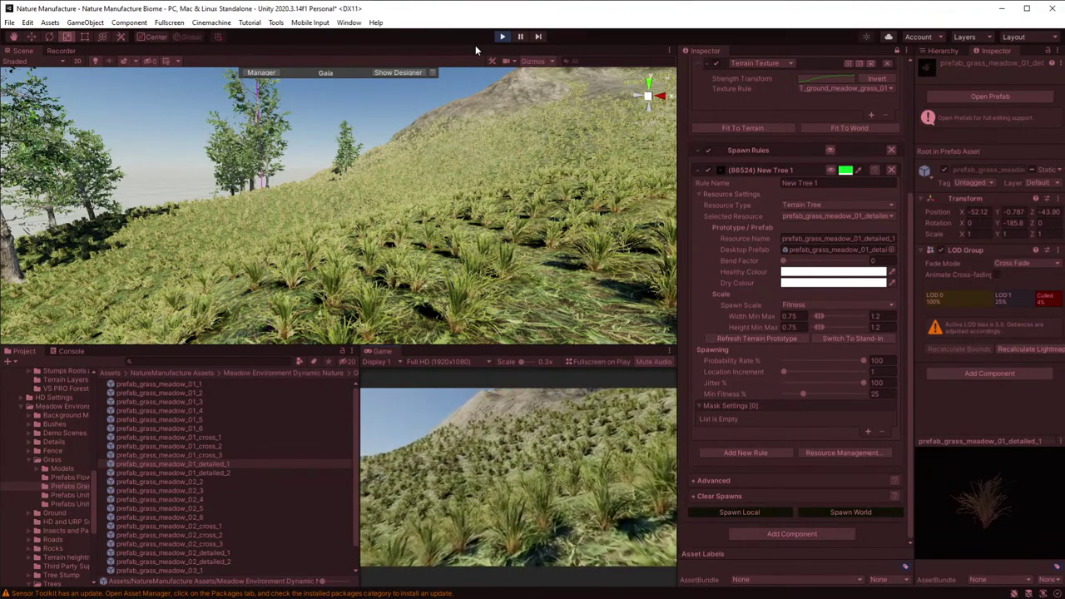
{"action": "left_click", "coordinate": [503, 37]}
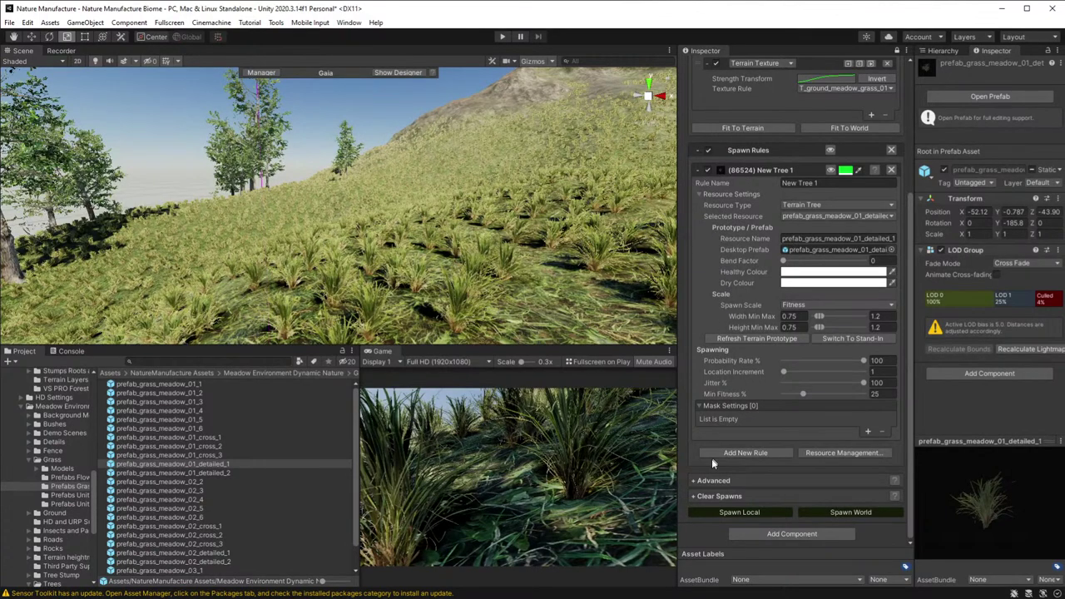
- Add a second grass rule using prefab_grass_meadow_01_detailed_1
{"action": "left_click", "coordinate": [738, 455]}
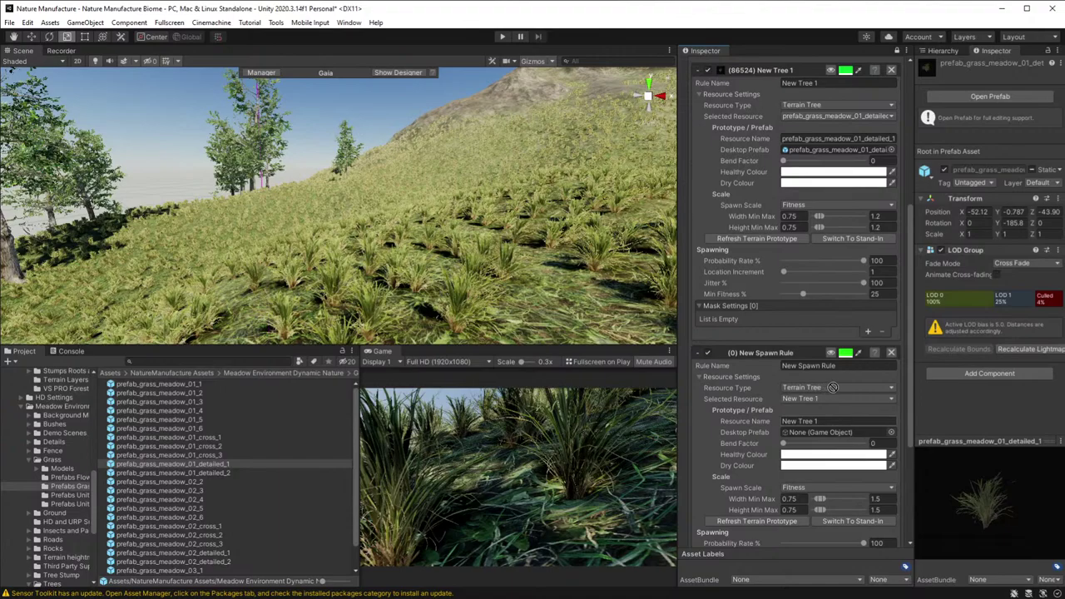
{"action": "left_click_drag", "start_coordinate": [834, 420], "coordinate": [835, 431]}
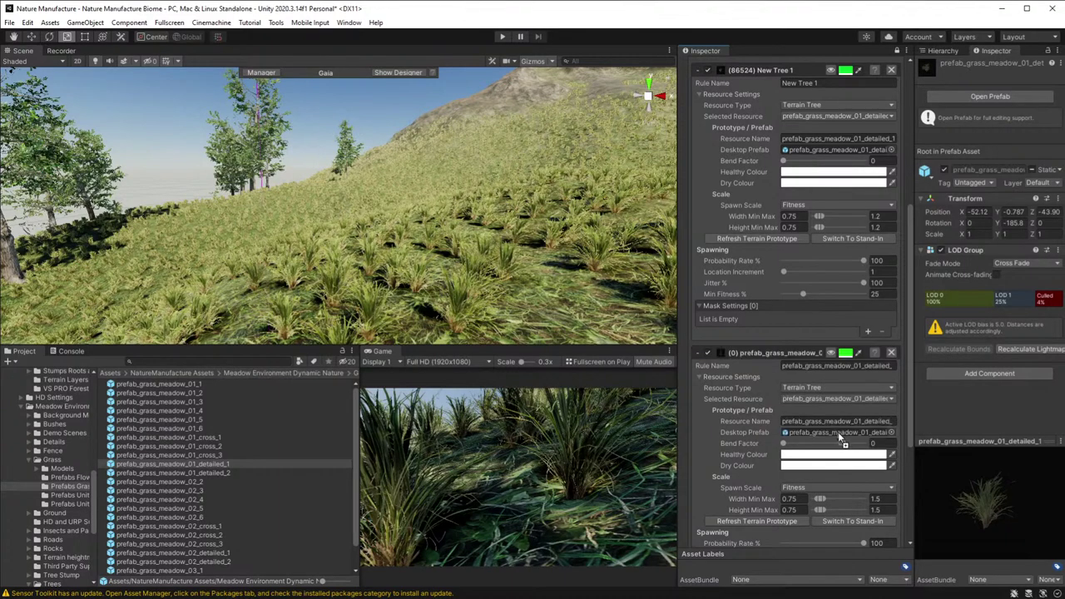
{"action": "scroll", "coordinate": [867, 379], "scroll_direction": "down", "scroll_amount": 3}
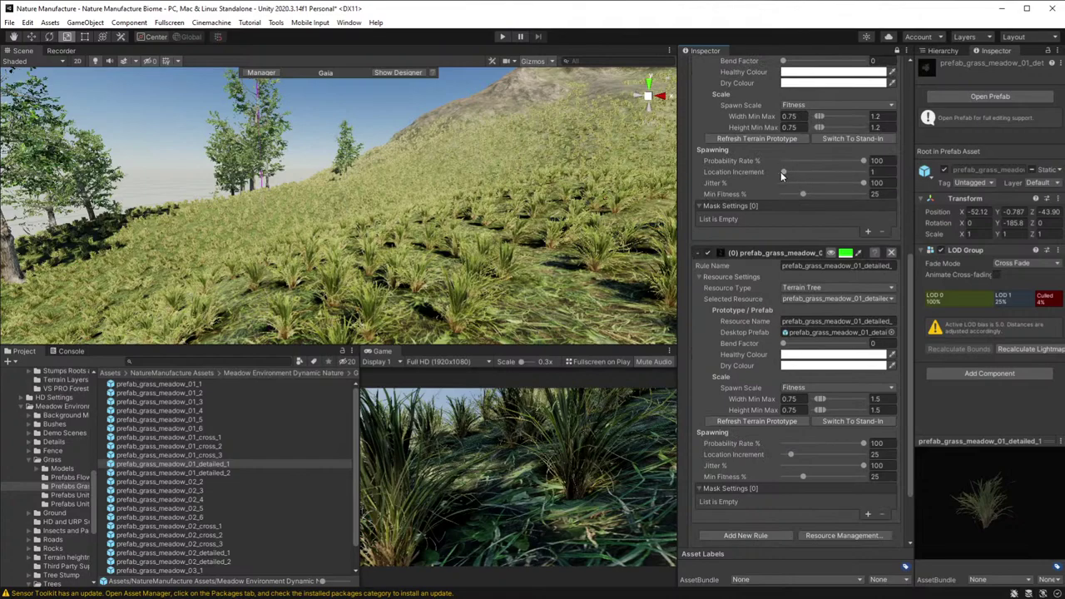
- Lower the first rule's spawn probability to 68.2% and keep its location increment at 1
{"action": "left_click_drag", "start_coordinate": [784, 172], "coordinate": [790, 174]}
{"action": "left_click_drag", "start_coordinate": [864, 161], "coordinate": [859, 161]}
{"action": "left_click_drag", "start_coordinate": [791, 173], "coordinate": [786, 172]}
{"action": "left_click_drag", "start_coordinate": [786, 172], "coordinate": [783, 172]}
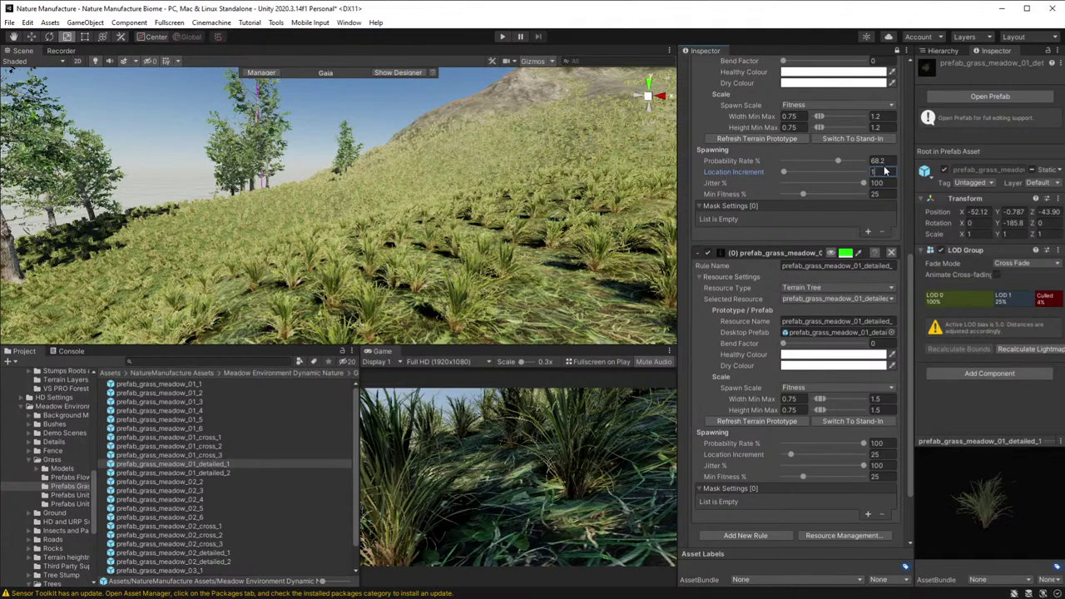
- Give the second rule 40% probability and location increment 1, then spawn both rules locally
{"action": "left_click", "coordinate": [877, 443]}
{"action": "type", "text": "40"}
{"action": "key", "text": "Tab"}
{"action": "type", "text": "1"}
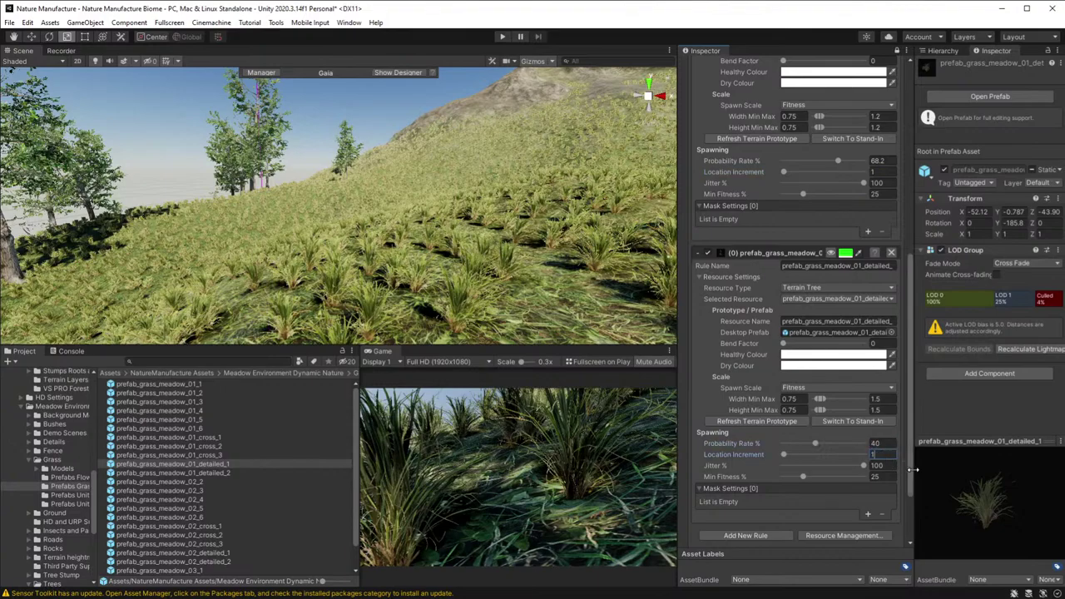
{"action": "scroll", "coordinate": [794, 423], "scroll_direction": "down", "scroll_amount": 3}
{"action": "left_click", "coordinate": [756, 511]}
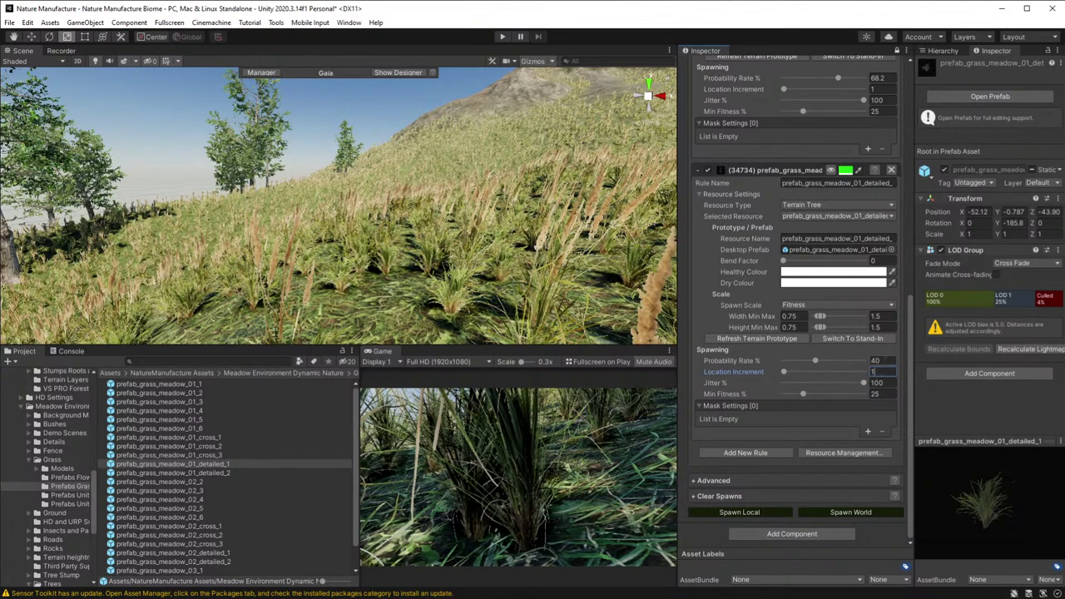
- Respawn with the second rule's location increment at 10, then select Nature Manufacture in the Hierarchy
{"action": "type", "text": "0"}
{"action": "left_click", "coordinate": [739, 513]}
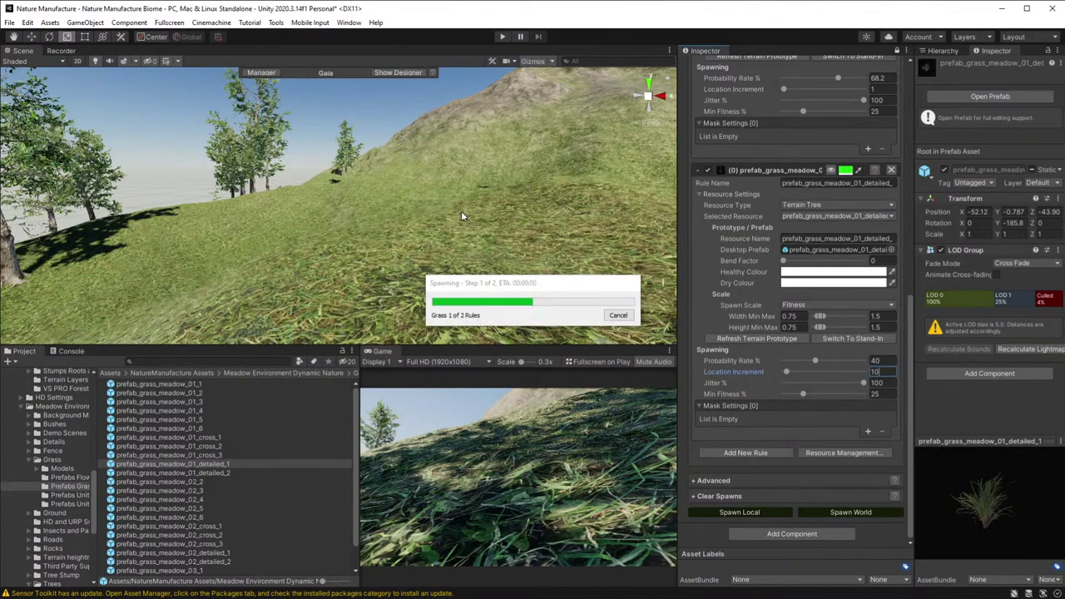
{"action": "right_click_drag", "start_coordinate": [544, 208], "coordinate": [395, 200]}
{"action": "right_click_drag", "start_coordinate": [662, 179], "coordinate": [656, 207]}
{"action": "right_click_drag", "start_coordinate": [587, 198], "coordinate": [599, 224]}
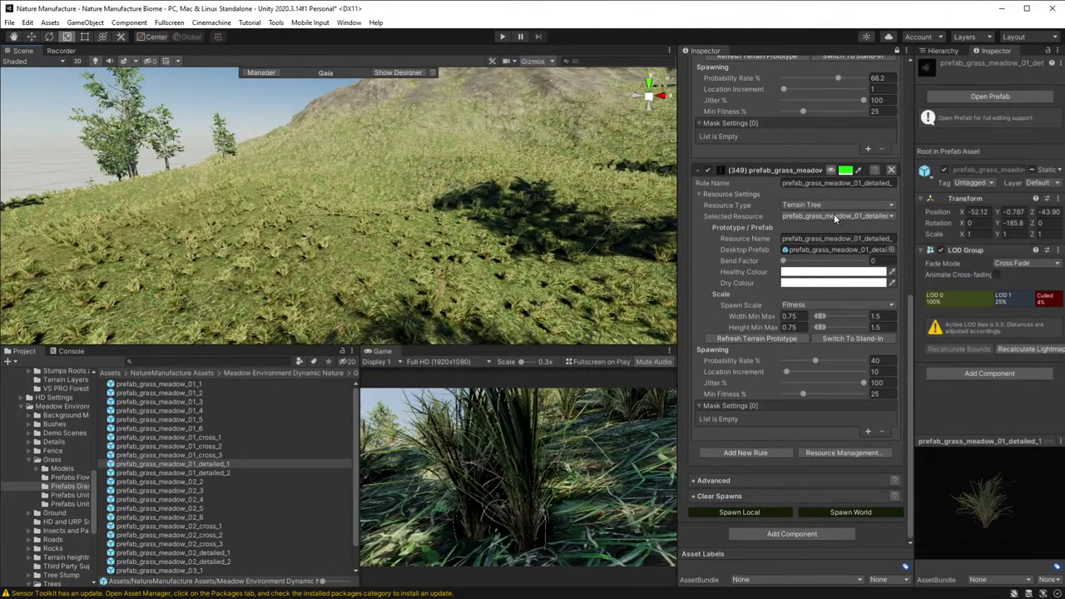
{"action": "left_click", "coordinate": [943, 50]}
{"action": "left_click", "coordinate": [995, 151]}
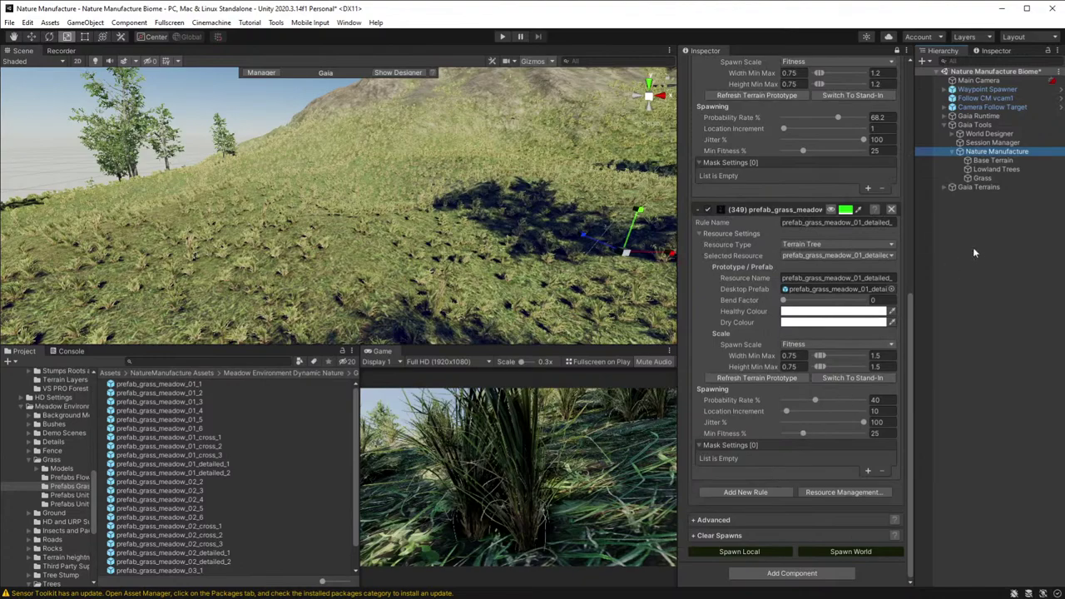
- Create a new spawner in the Nature Manufacture biome and move it above Grass
{"action": "scroll", "coordinate": [770, 338], "scroll_direction": "up", "scroll_amount": 5}
{"action": "scroll", "coordinate": [770, 339], "scroll_direction": "down", "scroll_amount": 5}
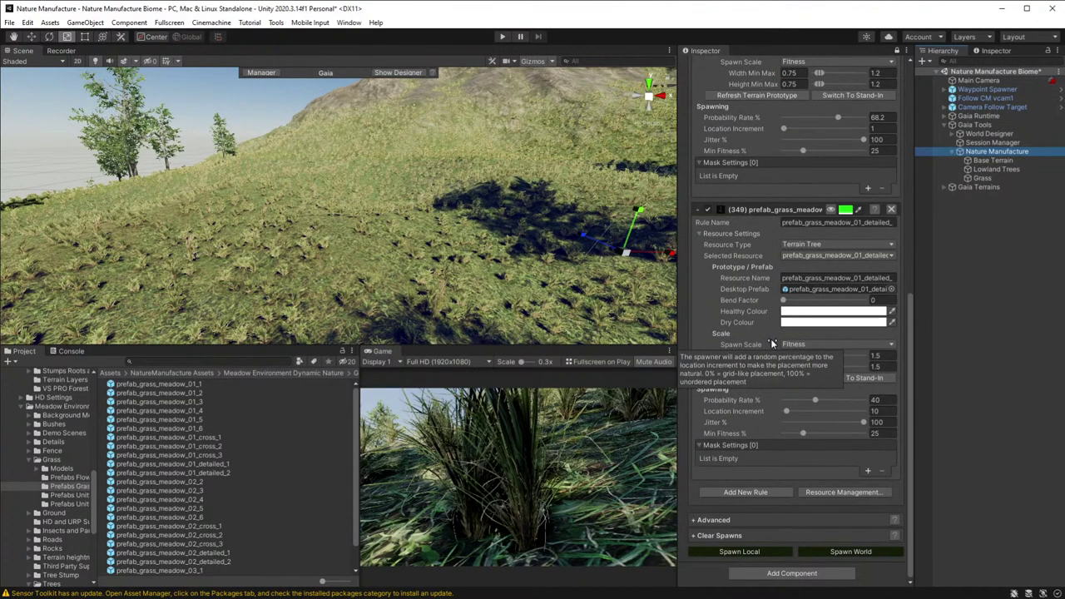
{"action": "scroll", "coordinate": [771, 339], "scroll_direction": "up", "scroll_amount": 10}
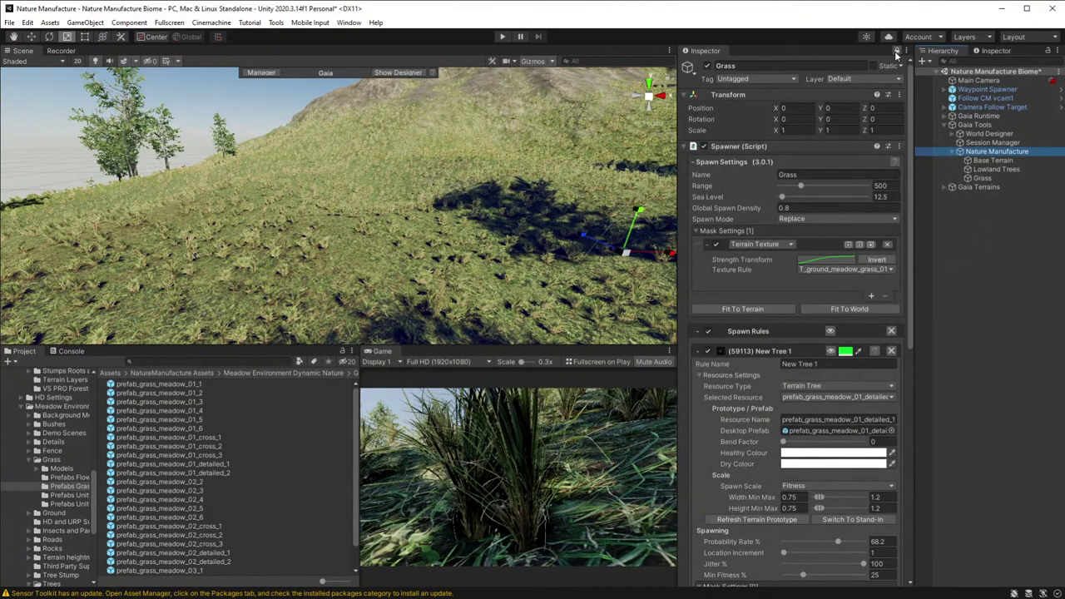
{"action": "left_click", "coordinate": [895, 51]}
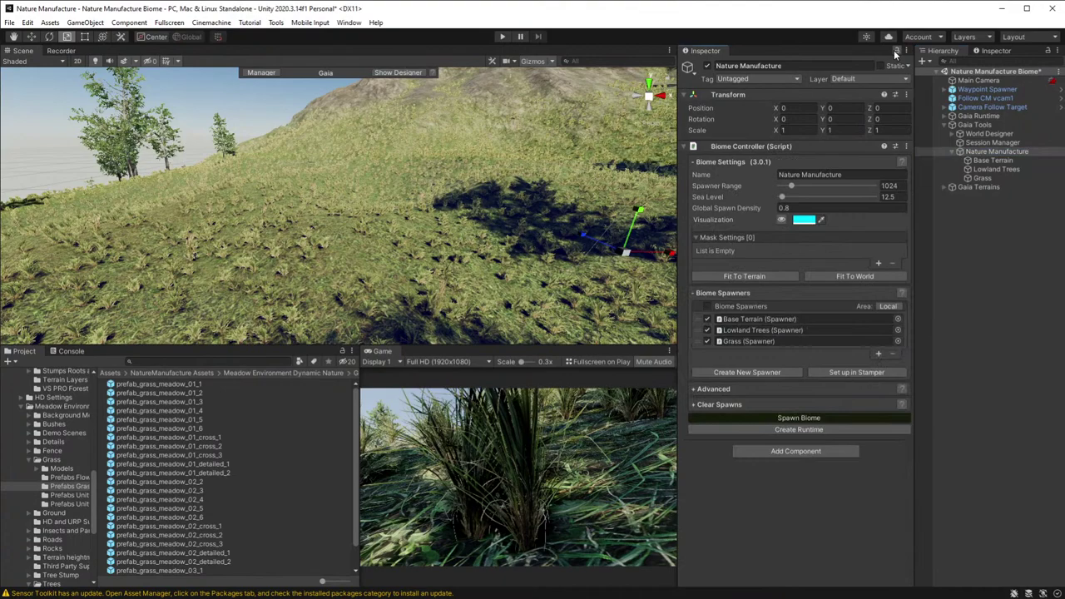
{"action": "left_click", "coordinate": [761, 371]}
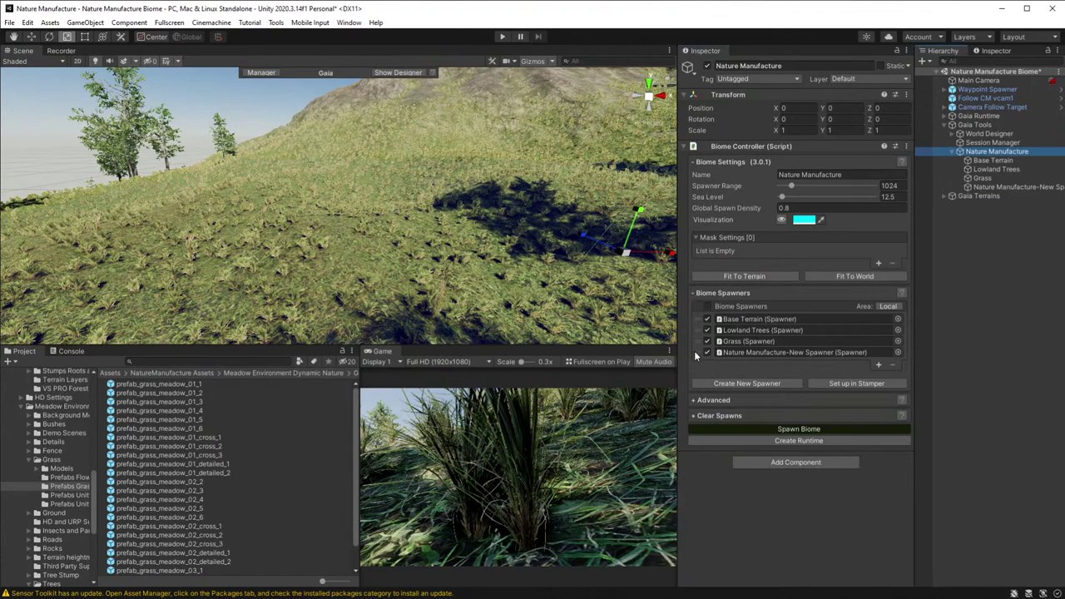
{"action": "left_click_drag", "start_coordinate": [695, 352], "coordinate": [697, 341]}
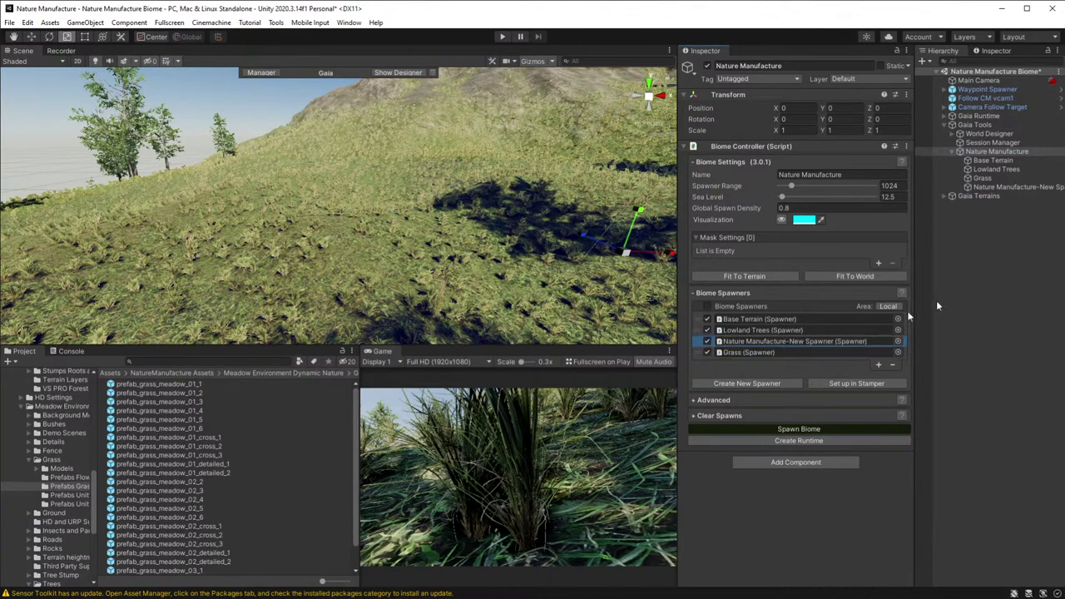
- Rename the new spawner 'Tree Ground Textures' and place it above Grass in the Hierarchy
{"action": "left_click", "coordinate": [1011, 187]}
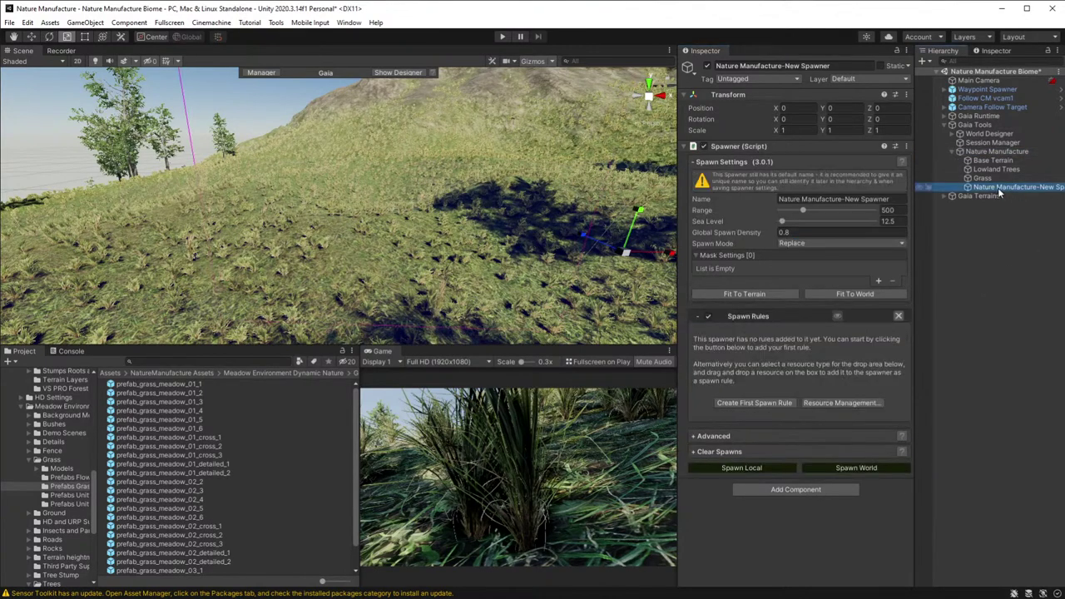
{"action": "left_click", "coordinate": [800, 66]}
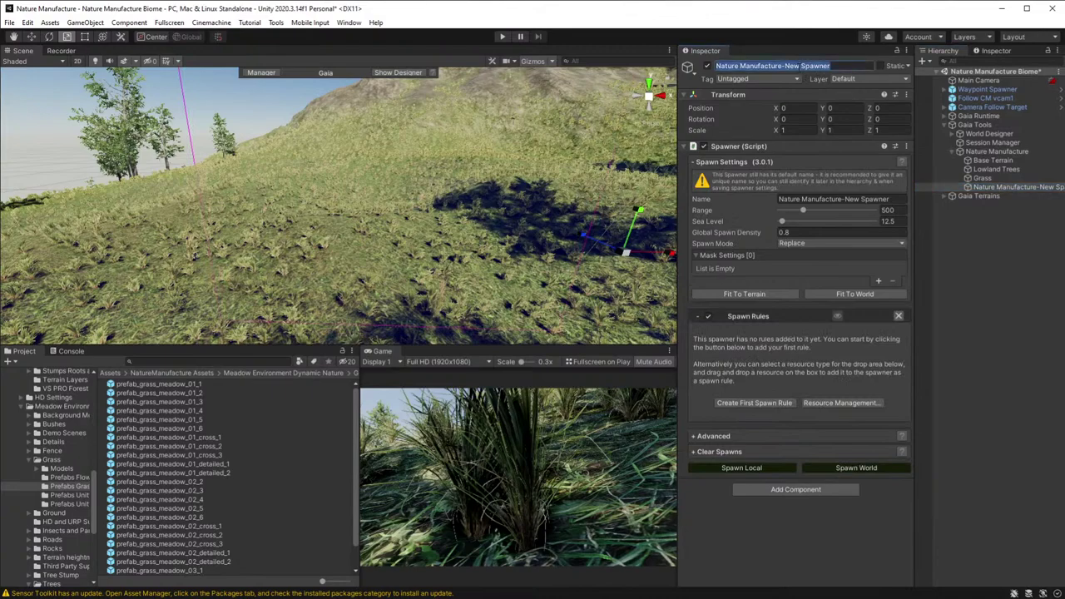
{"action": "type", "text": "Tree Ground Texture"}
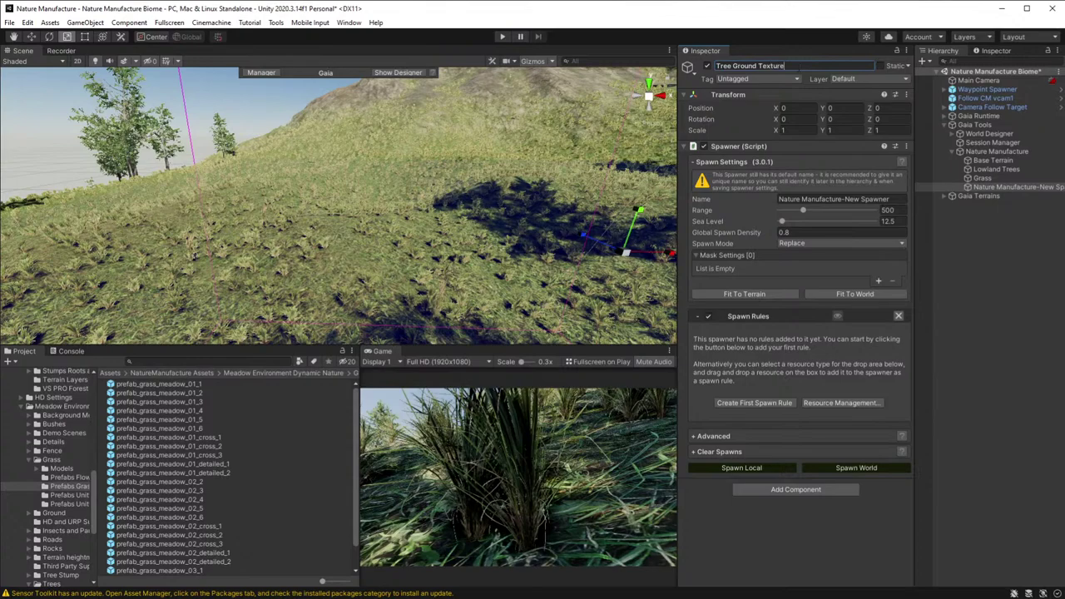
{"action": "type", "text": "s"}
{"action": "key", "text": "Return"}
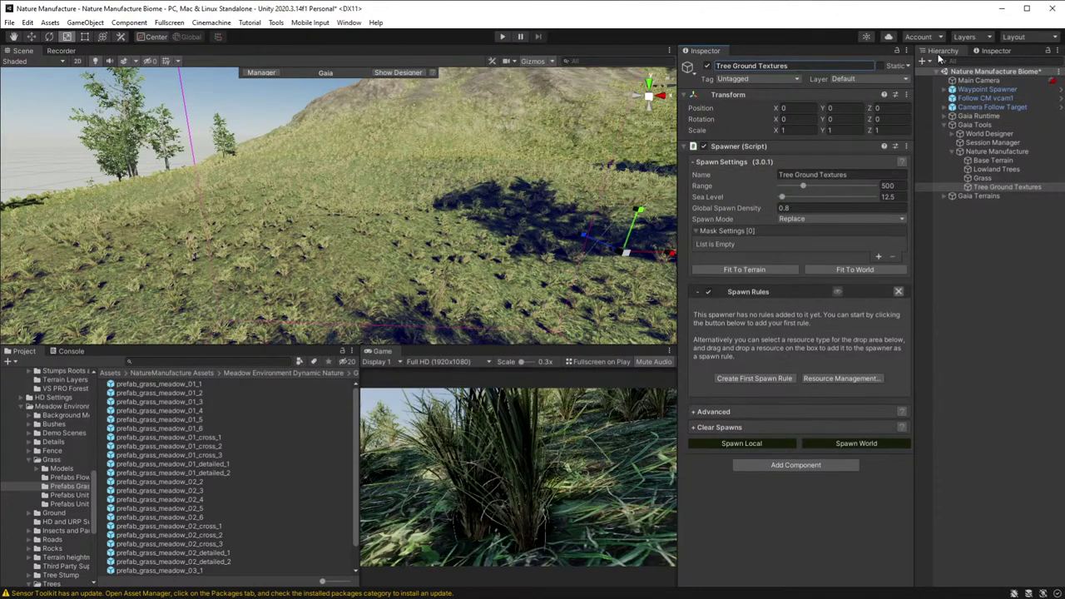
{"action": "left_click_drag", "start_coordinate": [1003, 188], "coordinate": [995, 178]}
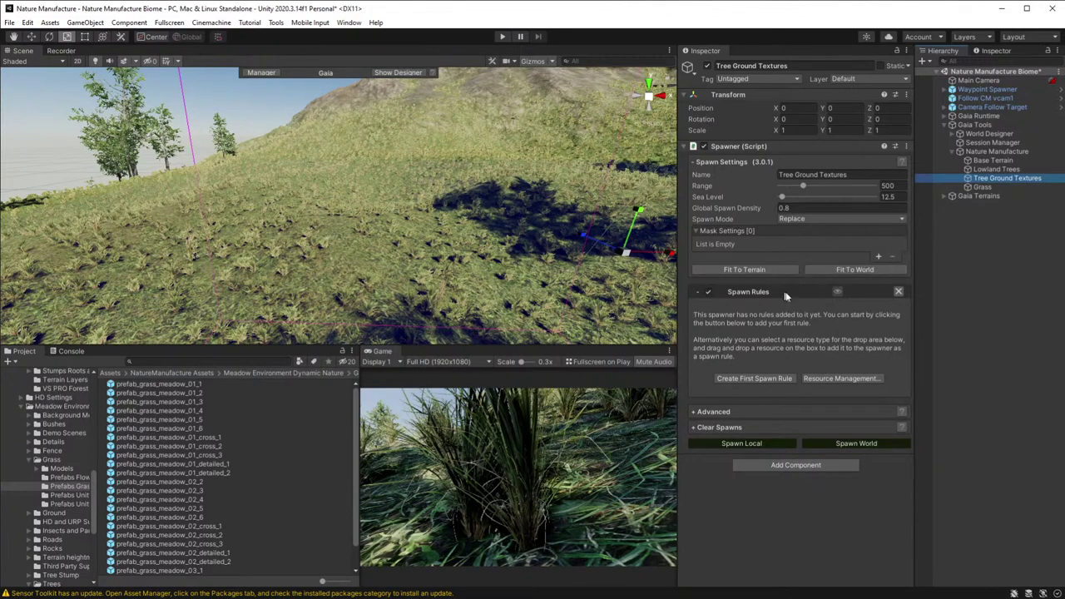
- Add a Collision Mask to Tree Ground Textures with ten Respected Collisions entries
{"action": "left_click", "coordinate": [878, 256]}
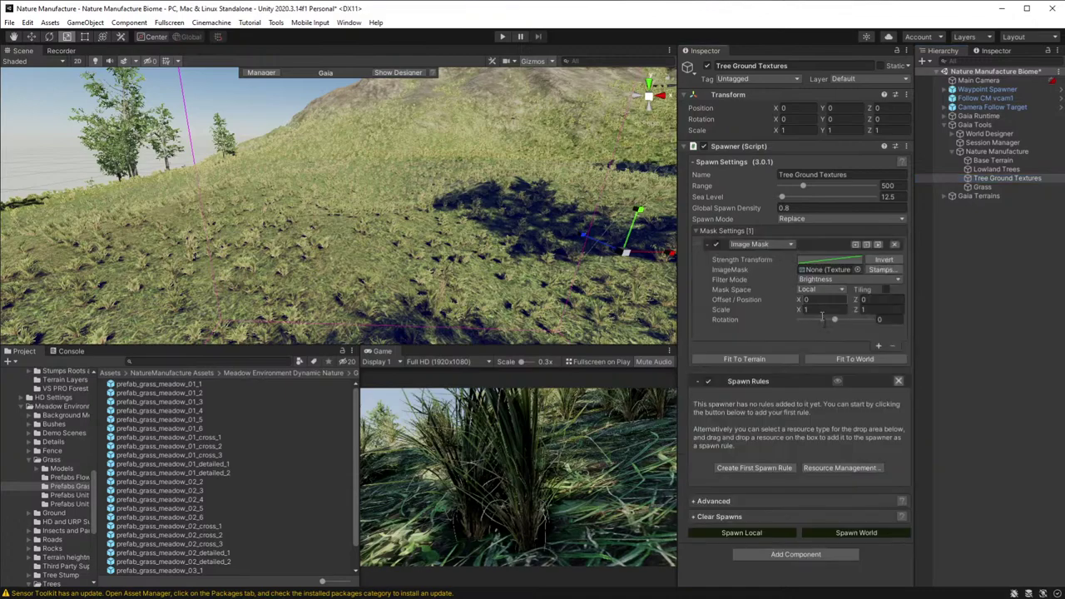
{"action": "left_click", "coordinate": [785, 246]}
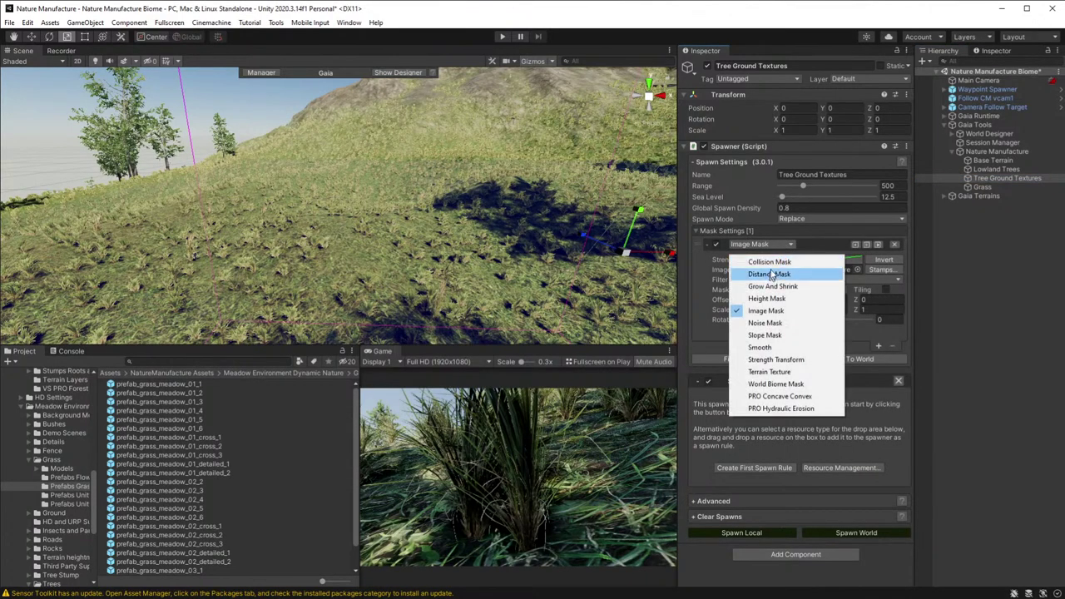
{"action": "left_click", "coordinate": [771, 261]}
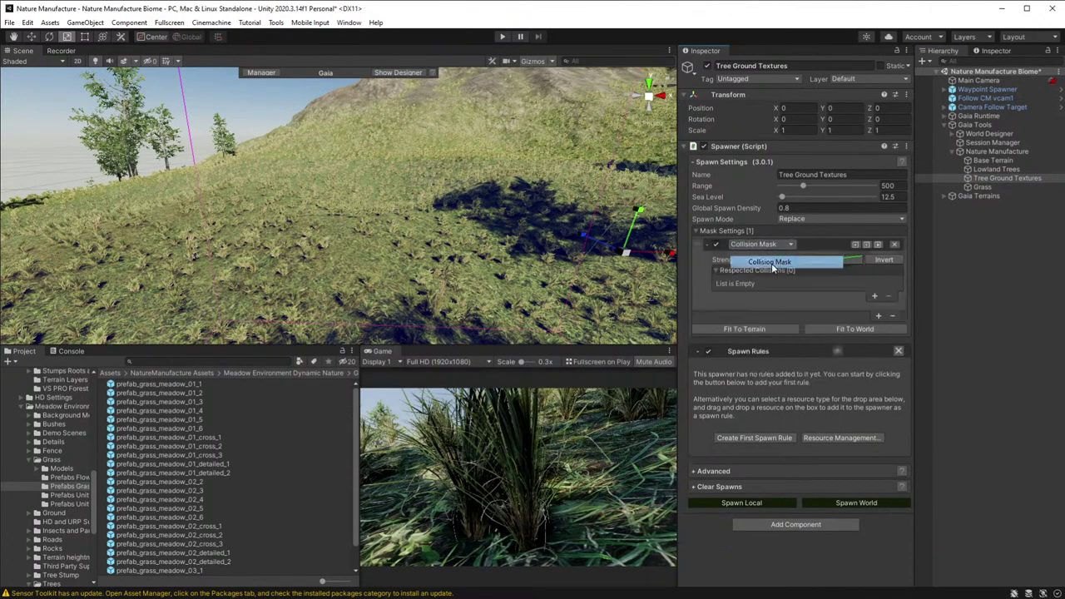
{"action": "left_click", "coordinate": [876, 298]}
{"action": "left_click", "coordinate": [874, 304]}
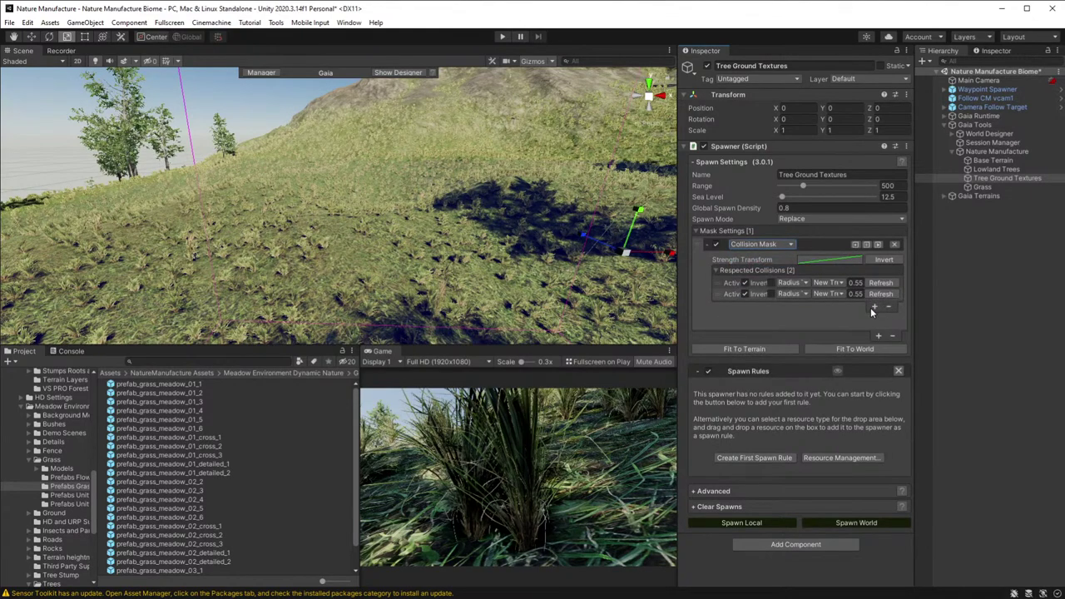
{"action": "left_click", "coordinate": [872, 309]}
{"action": "left_click", "coordinate": [875, 320]}
{"action": "left_click", "coordinate": [873, 331]}
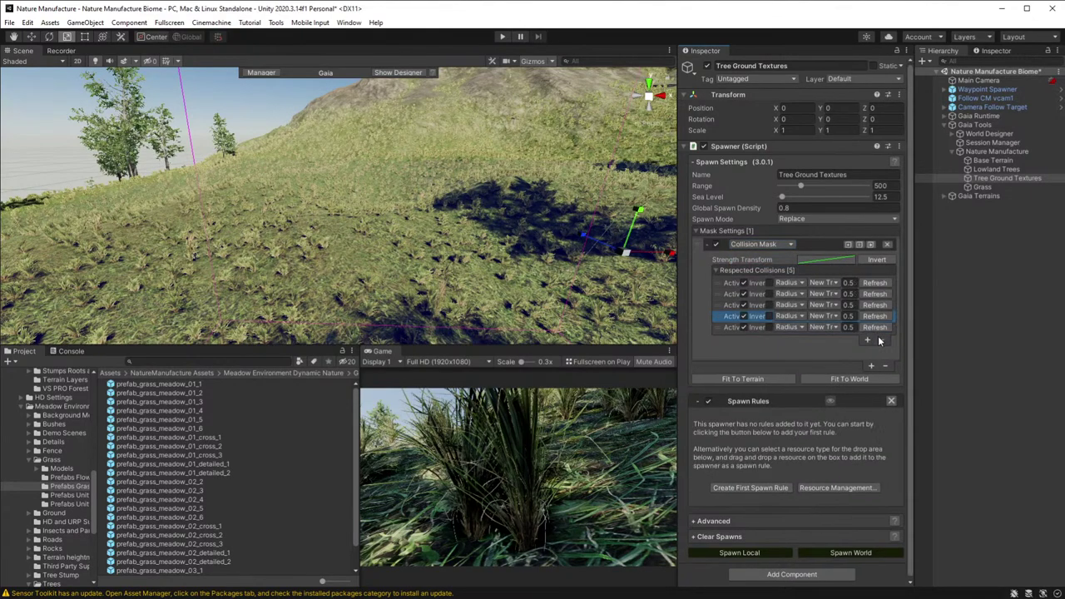
{"action": "left_click", "coordinate": [868, 340]}
{"action": "left_click", "coordinate": [870, 350]}
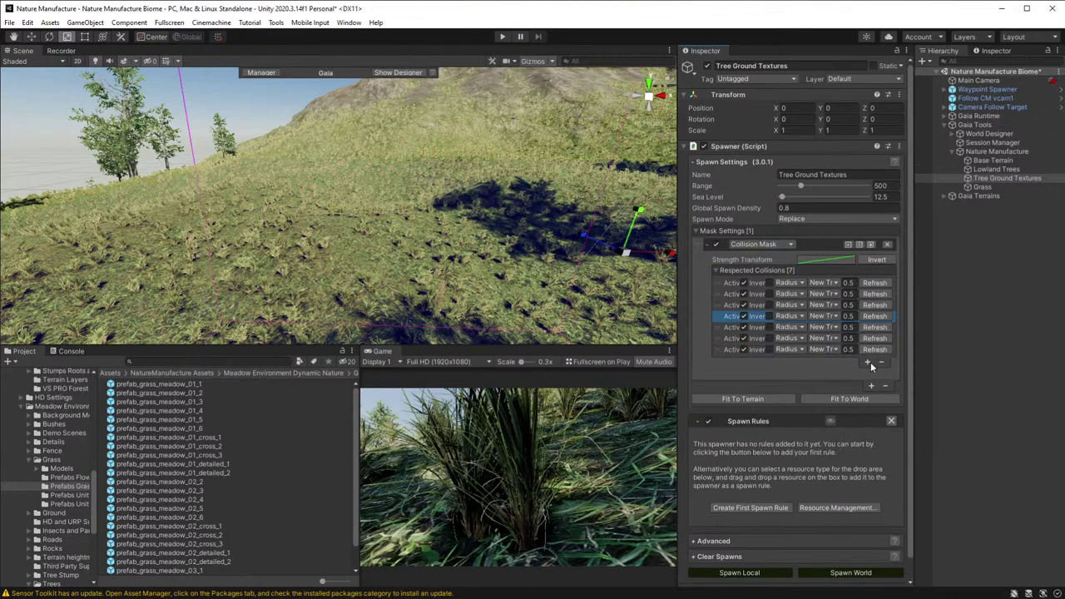
{"action": "left_click", "coordinate": [870, 361]}
{"action": "left_click", "coordinate": [870, 372]}
{"action": "left_click", "coordinate": [869, 384]}
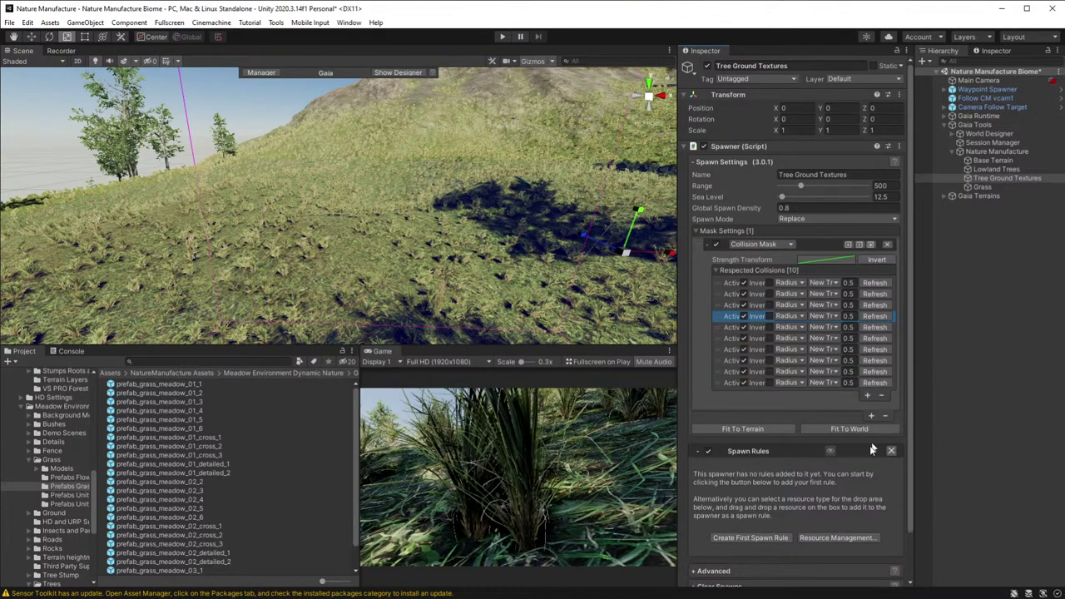
- Create the first spawn rule and preview it over the terrain
{"action": "left_click", "coordinate": [757, 538]}
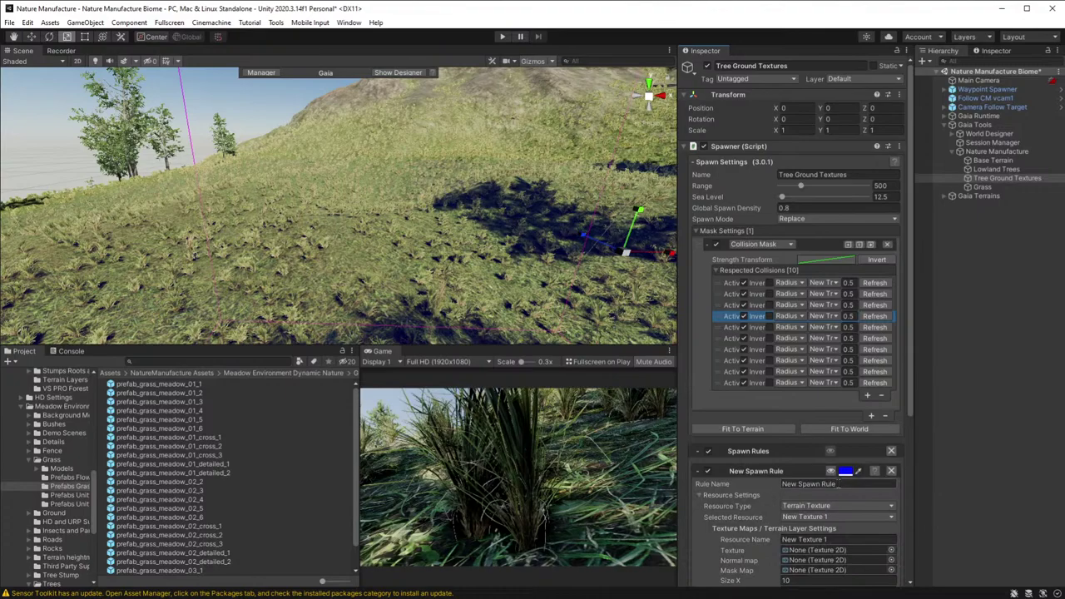
{"action": "left_click", "coordinate": [831, 472]}
{"action": "right_click_drag", "start_coordinate": [590, 267], "coordinate": [670, 339]}
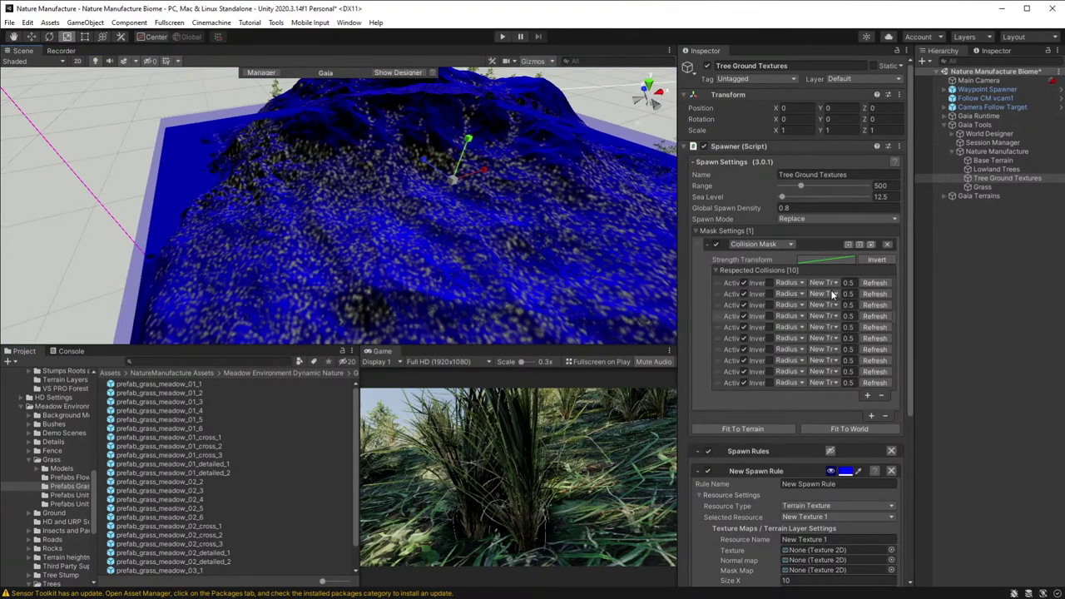
- Assign grass_meadow_01_detailed_2 and Poplar tree prefabs to collision entries two through six
{"action": "left_click", "coordinate": [833, 294]}
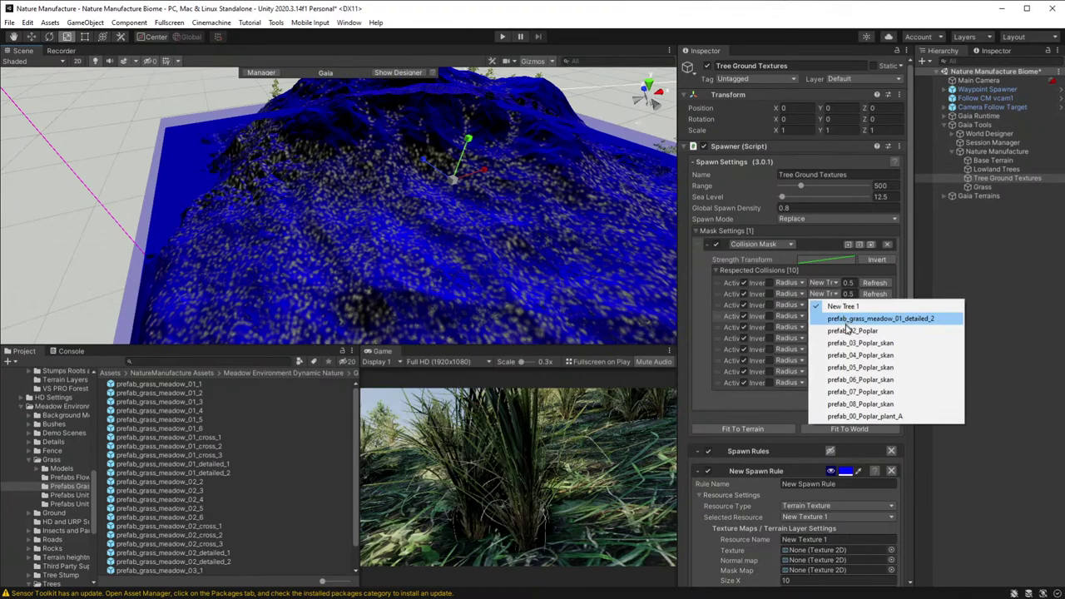
{"action": "left_click", "coordinate": [841, 319]}
{"action": "left_click", "coordinate": [828, 305]}
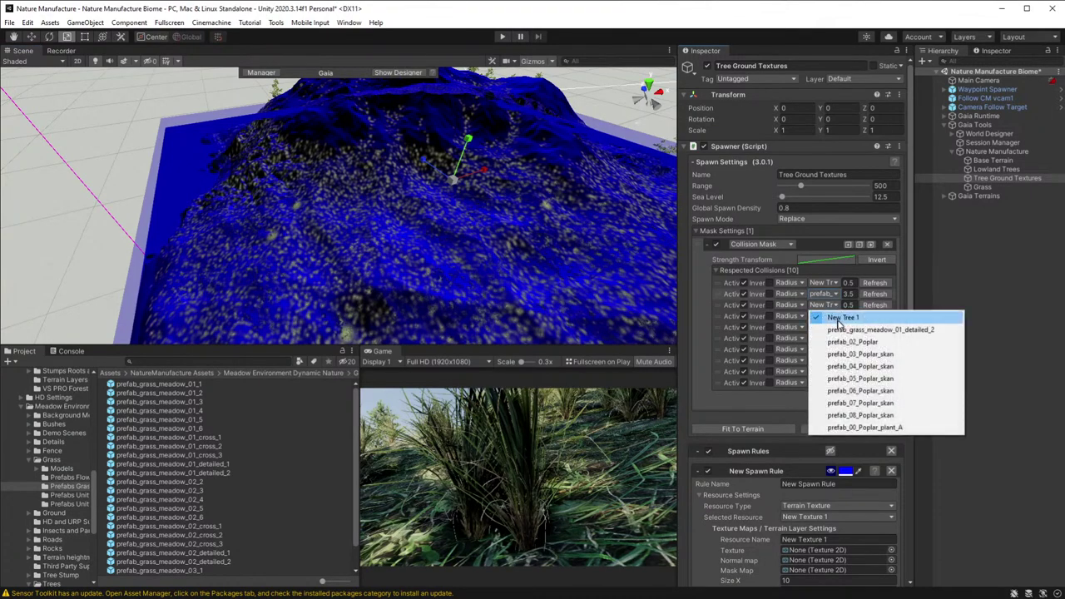
{"action": "left_click", "coordinate": [849, 349]}
{"action": "left_click", "coordinate": [834, 317]}
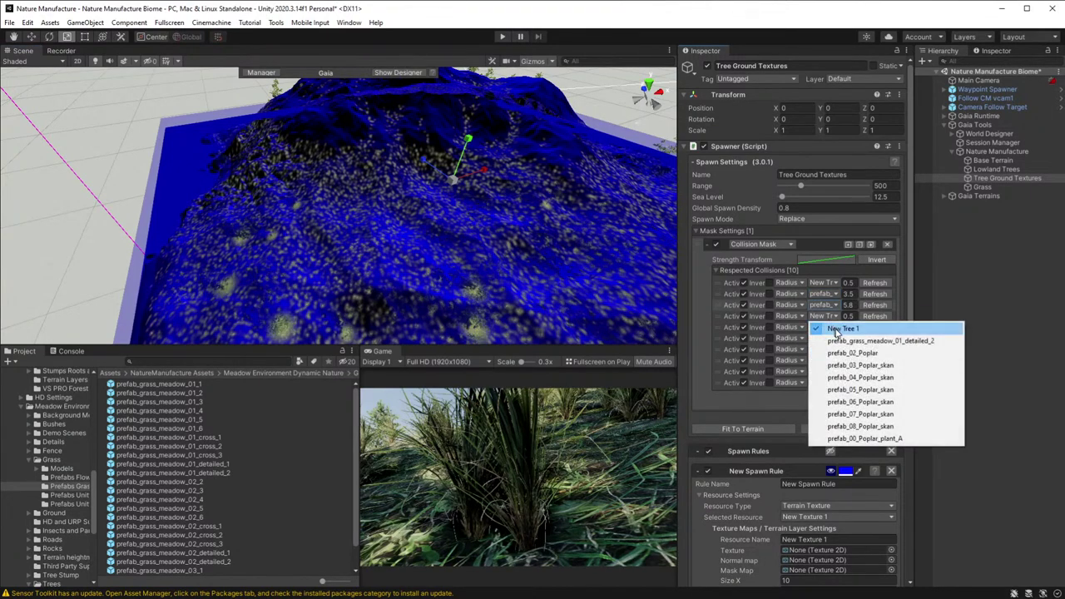
{"action": "left_click", "coordinate": [853, 377]}
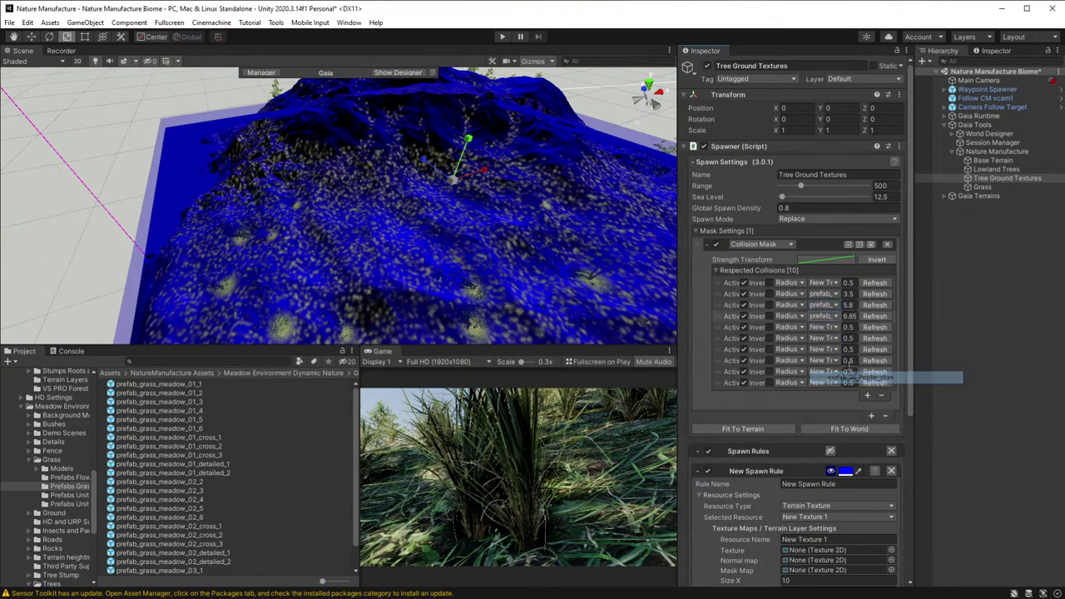
{"action": "left_click", "coordinate": [830, 329]}
{"action": "left_click", "coordinate": [850, 405]}
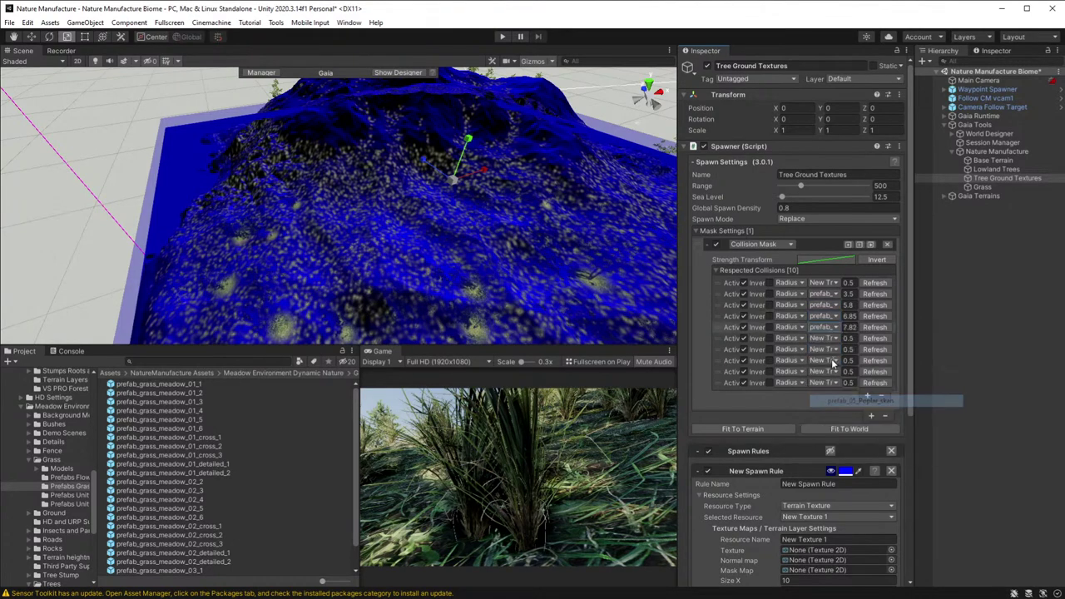
{"action": "left_click", "coordinate": [824, 340]}
{"action": "left_click", "coordinate": [857, 423]}
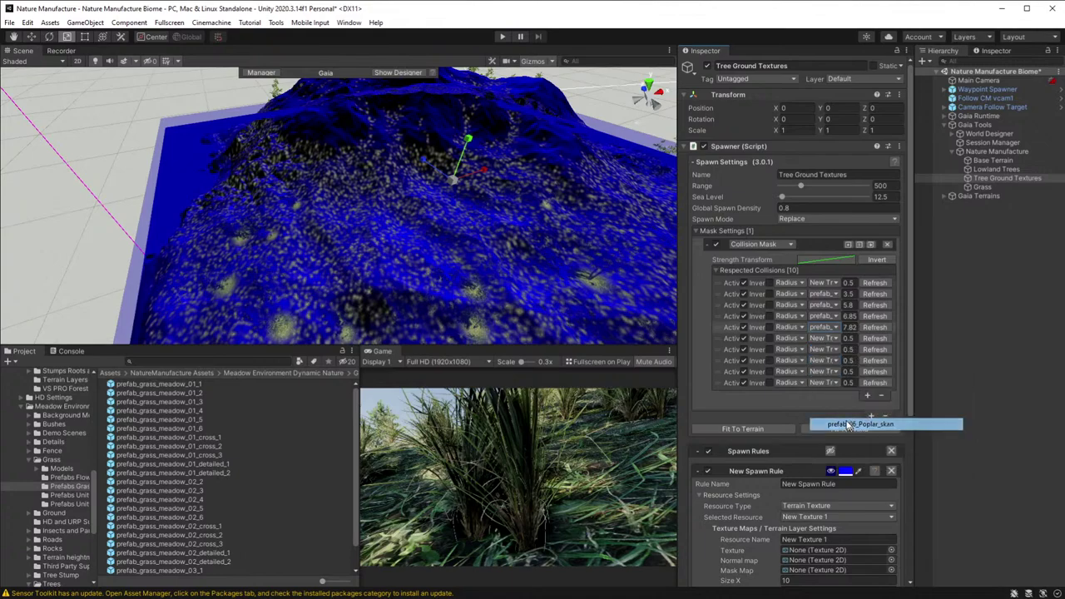
- Assign Poplar prefabs to entries seven to nine, ending with Poplar_plant_A, and delete the tenth entry
{"action": "left_click", "coordinate": [828, 354]}
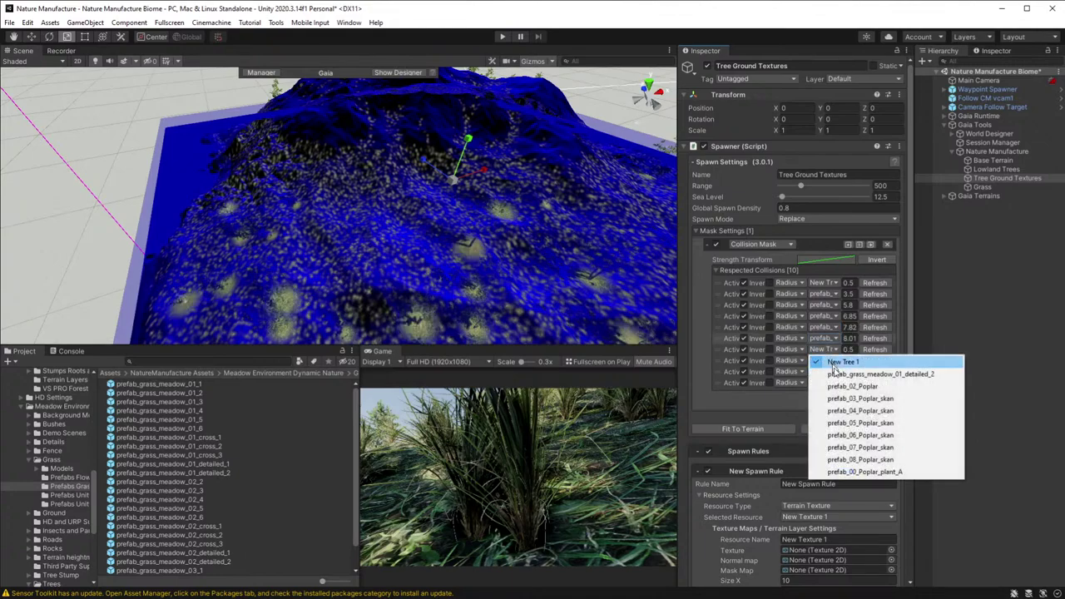
{"action": "left_click", "coordinate": [854, 449]}
{"action": "left_click", "coordinate": [829, 358]}
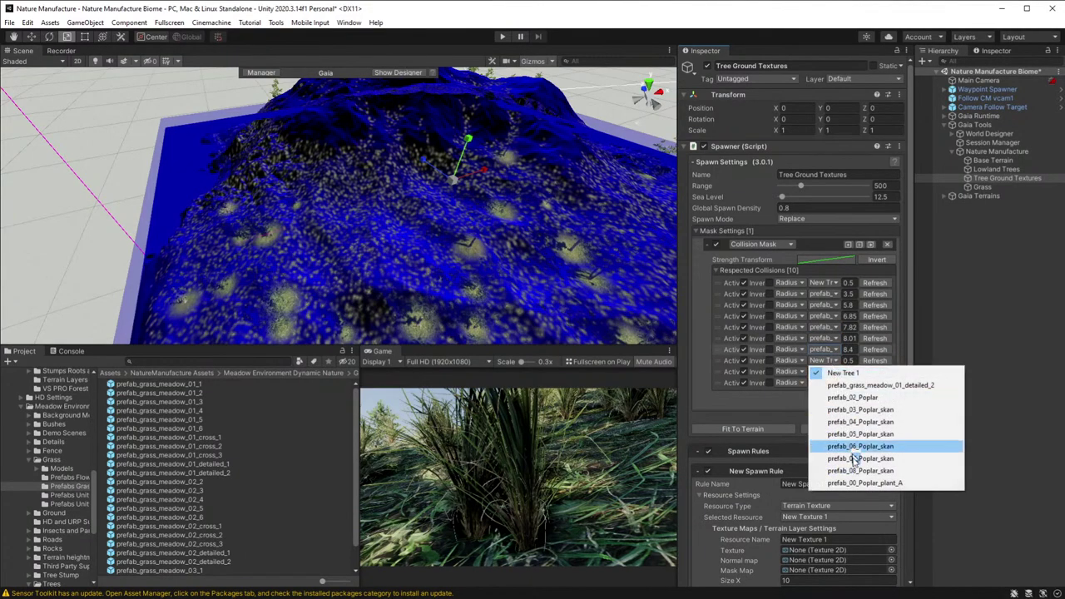
{"action": "left_click", "coordinate": [846, 468]}
{"action": "left_click", "coordinate": [825, 372]}
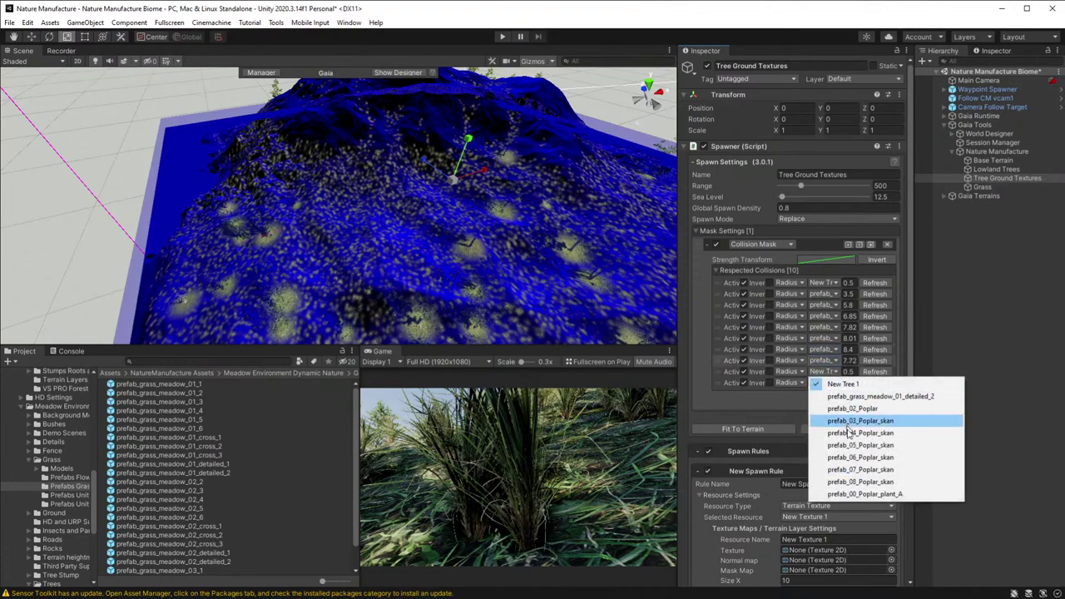
{"action": "left_click", "coordinate": [868, 496]}
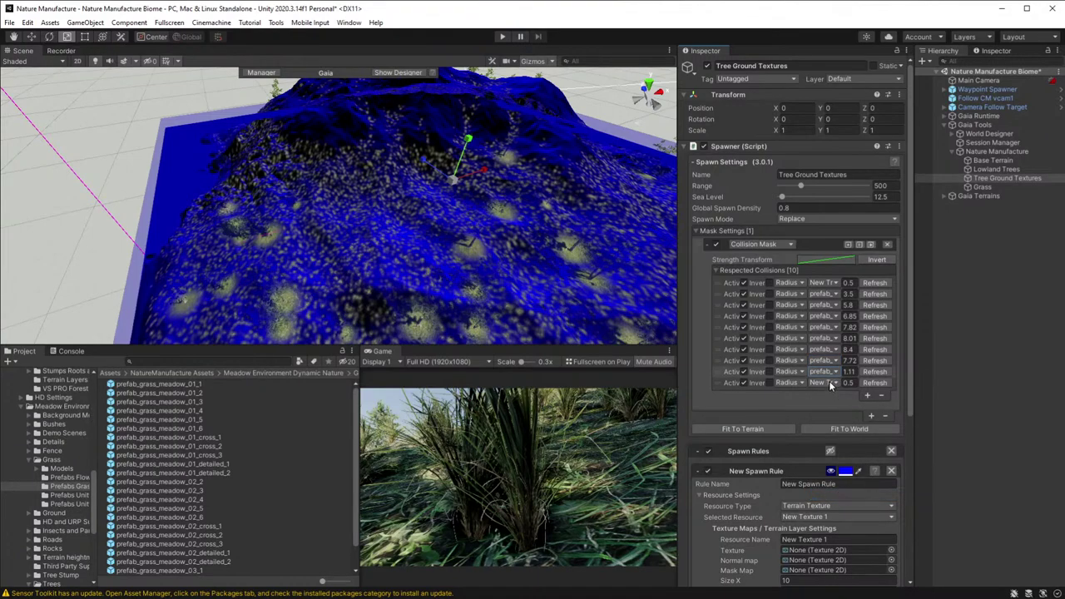
{"action": "left_click", "coordinate": [717, 385]}
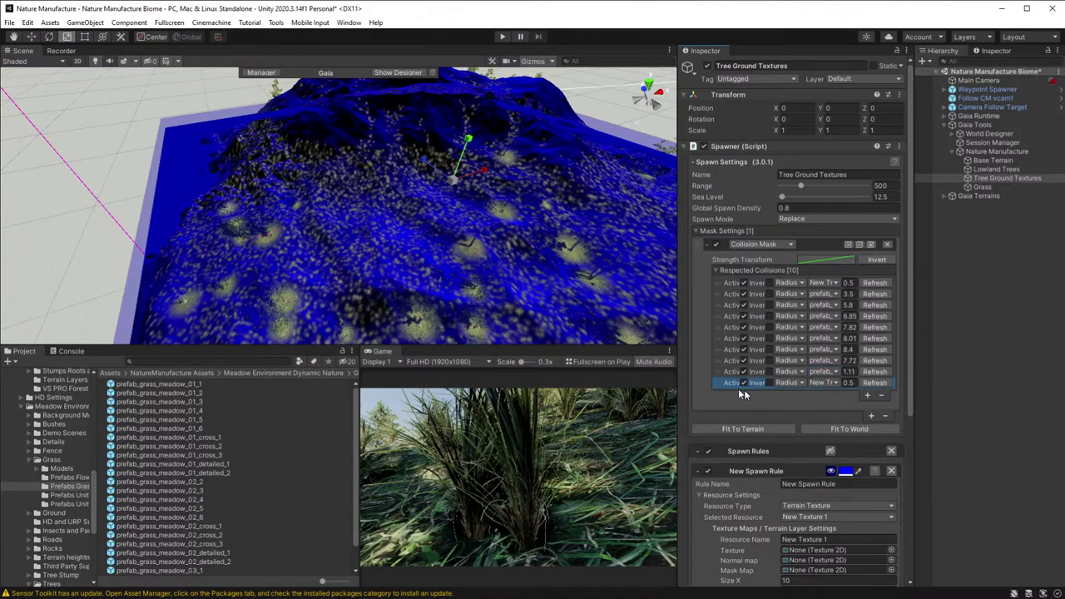
{"action": "left_click", "coordinate": [882, 396]}
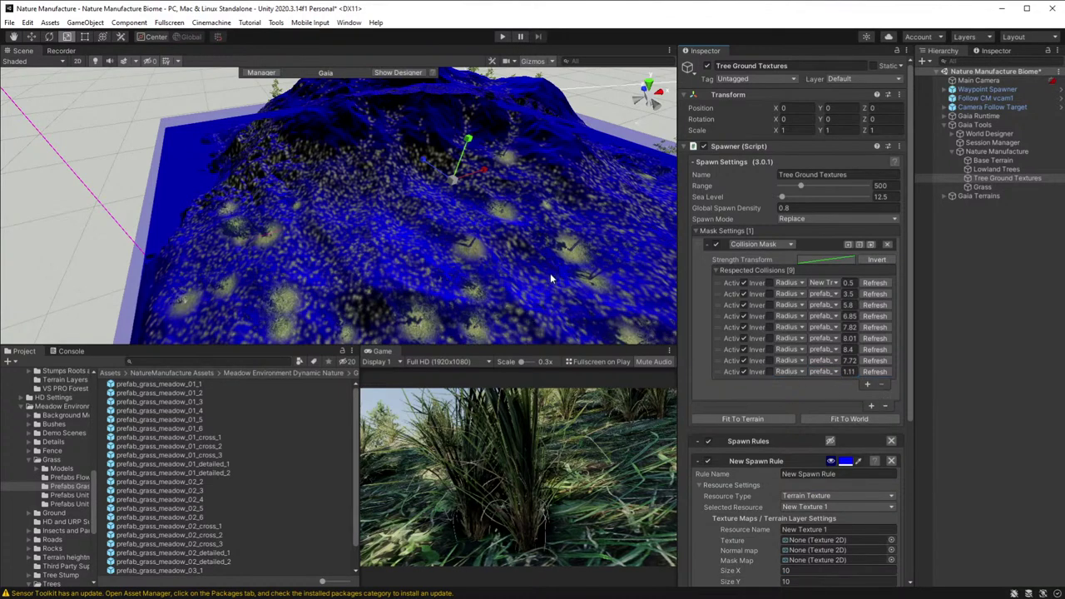
{"action": "left_click_drag", "start_coordinate": [554, 287], "coordinate": [483, 216], "text": "alt"}
- Set the rule's texture to T_forest_ground_grass_01_A_SM and normal map to T_forest_ground_grass_01_N
{"action": "scroll", "coordinate": [411, 246], "scroll_direction": "down", "scroll_amount": 5}
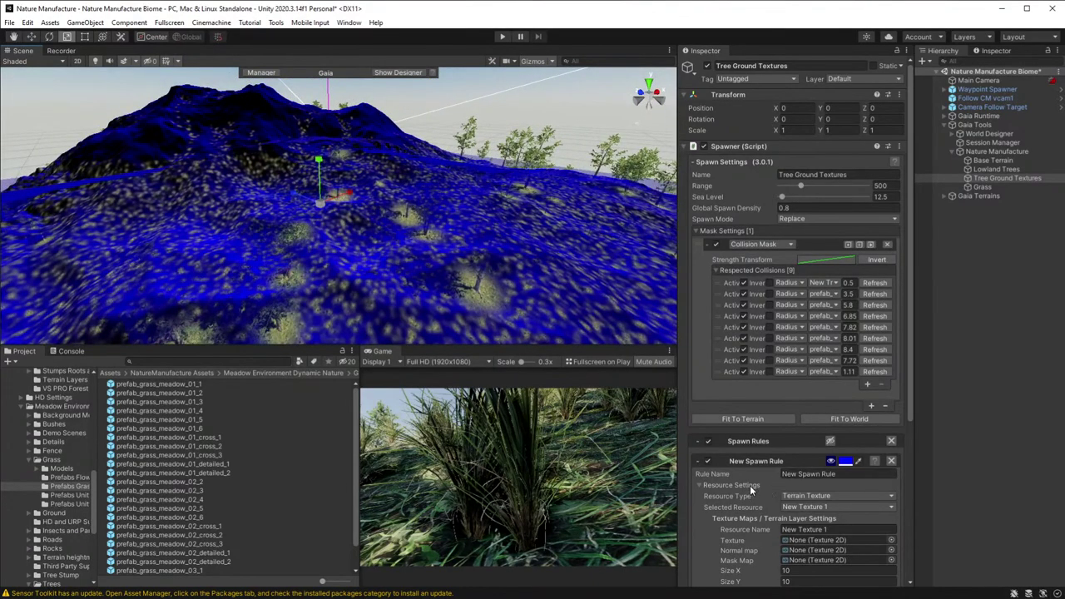
{"action": "scroll", "coordinate": [752, 491], "scroll_direction": "down", "scroll_amount": 3}
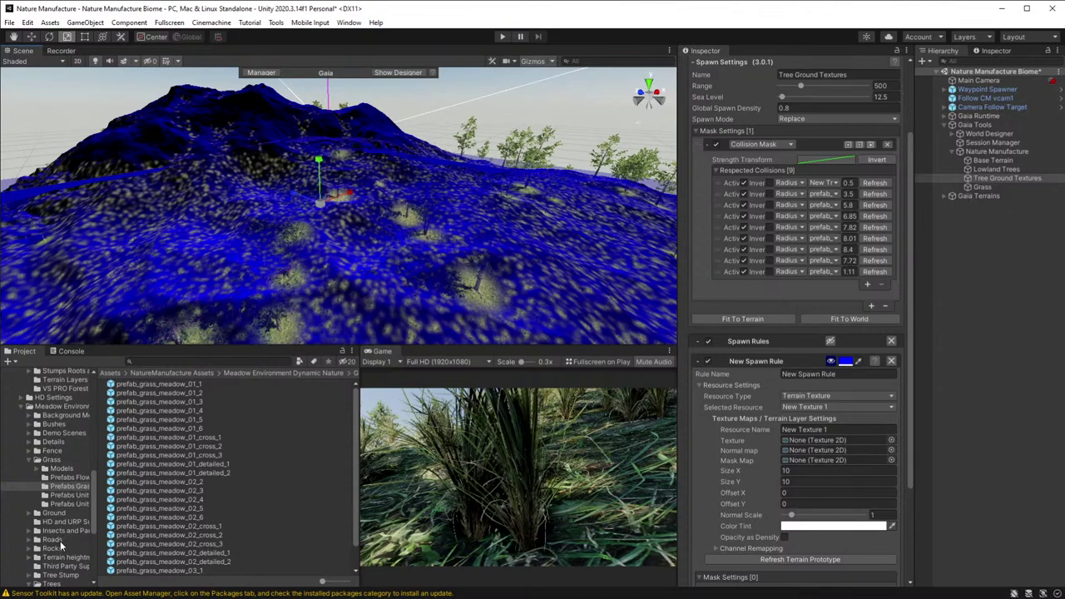
{"action": "scroll", "coordinate": [60, 549], "scroll_direction": "down", "scroll_amount": 2}
{"action": "scroll", "coordinate": [62, 553], "scroll_direction": "up", "scroll_amount": 3}
{"action": "left_click", "coordinate": [57, 512]}
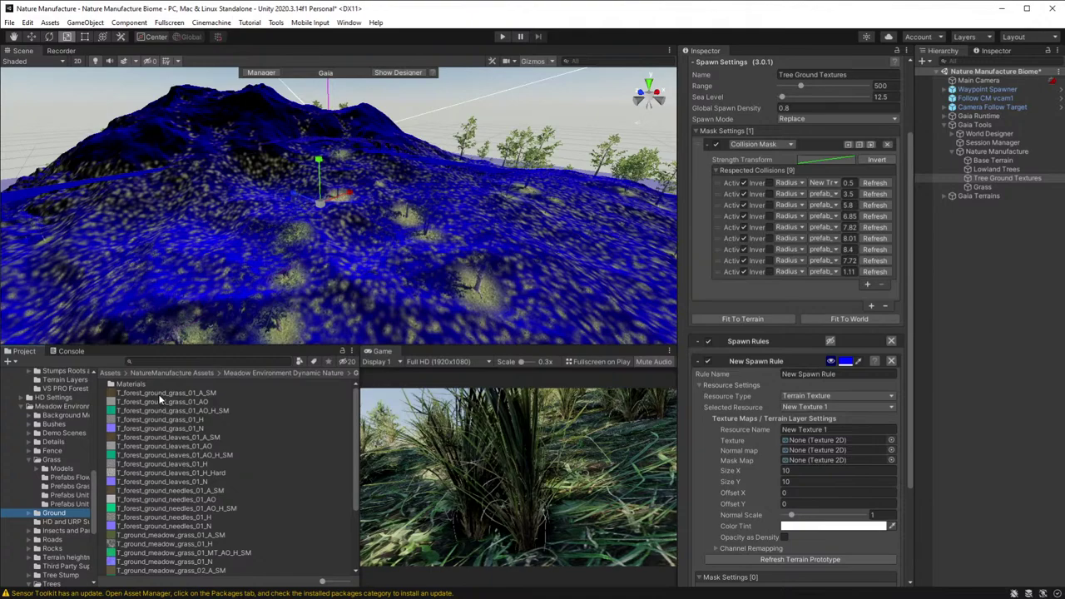
{"action": "left_click_drag", "start_coordinate": [162, 393], "coordinate": [840, 441]}
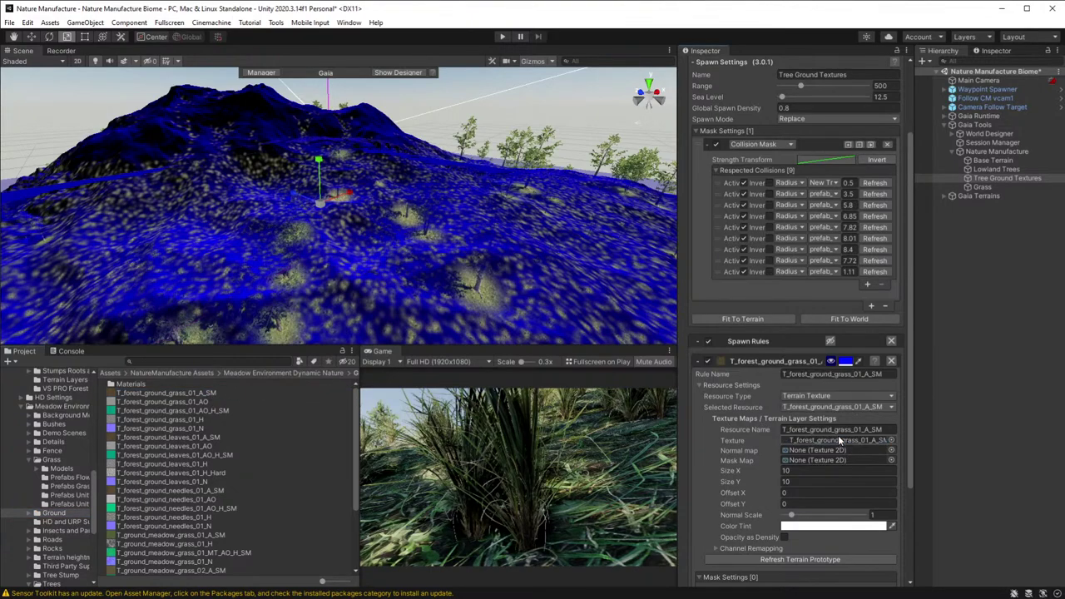
{"action": "left_click", "coordinate": [178, 428]}
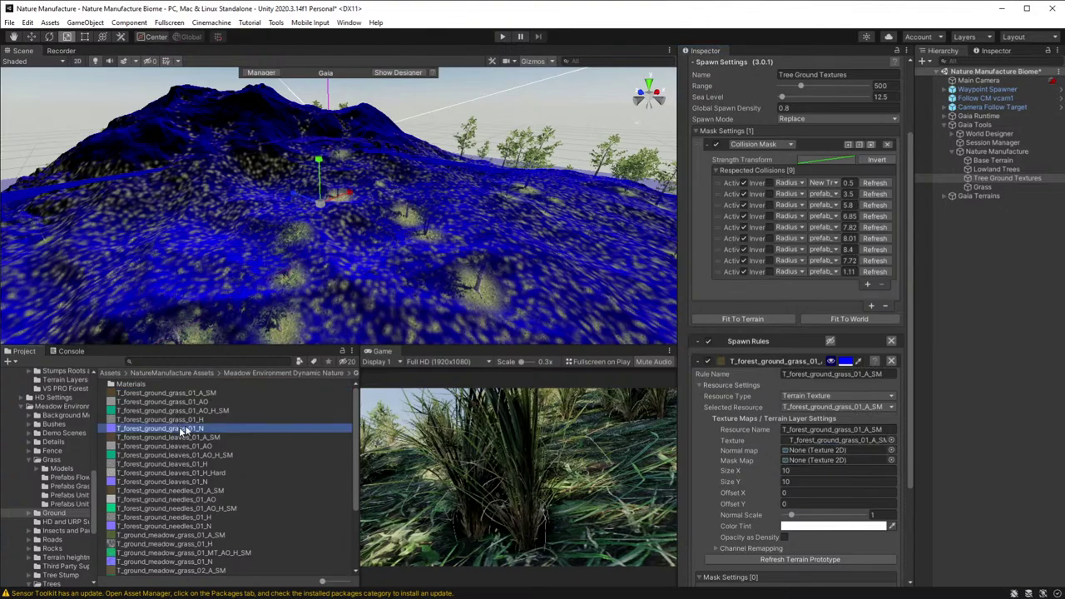
{"action": "left_click_drag", "start_coordinate": [178, 428], "coordinate": [884, 454]}
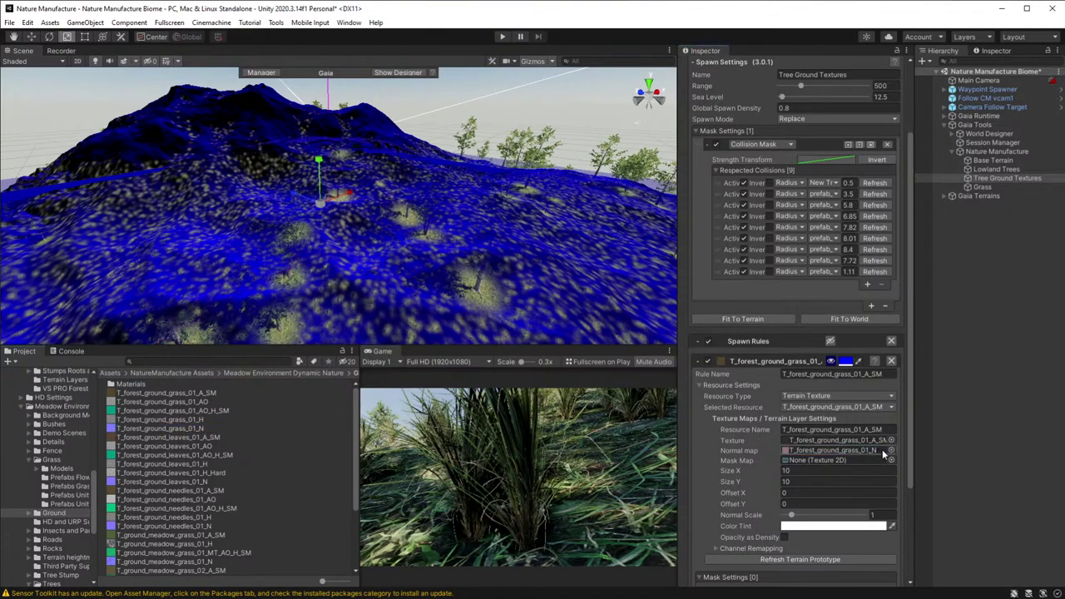
{"action": "scroll", "coordinate": [738, 455], "scroll_direction": "down", "scroll_amount": 3}
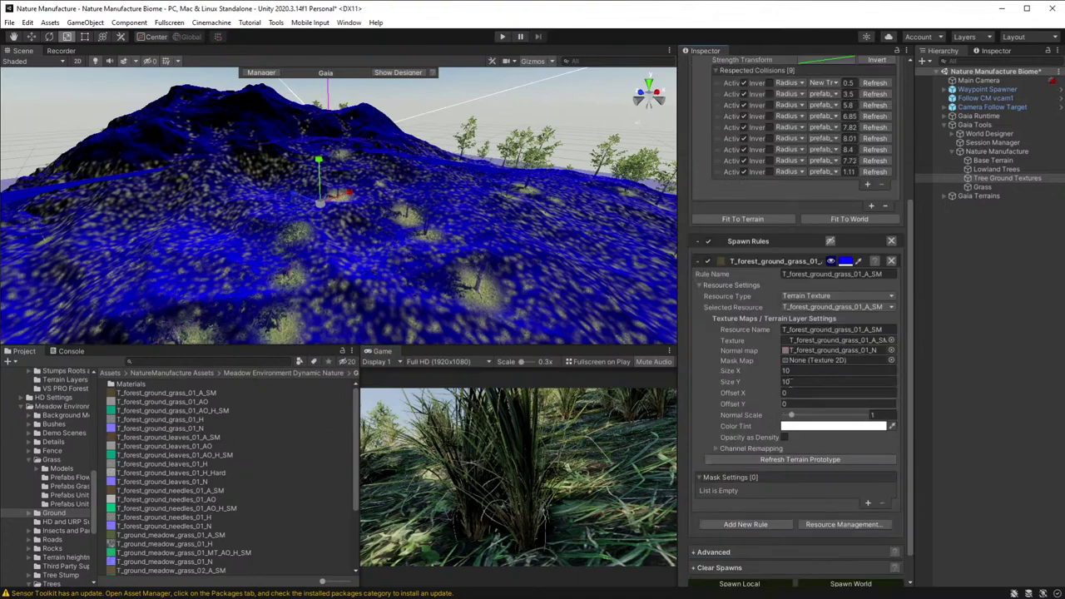
{"action": "scroll", "coordinate": [847, 253], "scroll_direction": "up", "scroll_amount": 6}
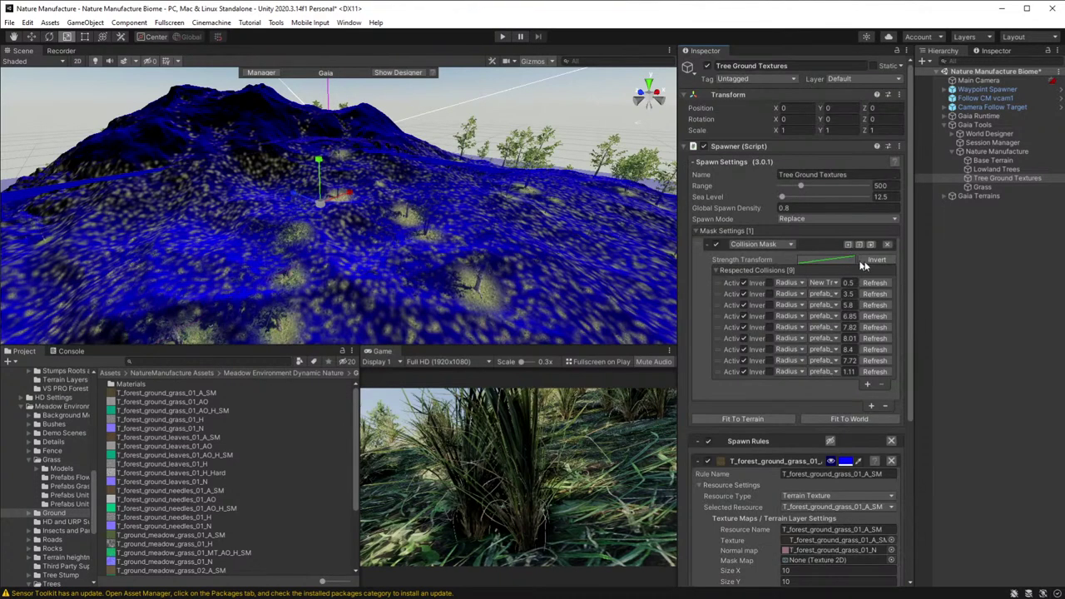
- Invert the Collision Mask's Strength Transform so the blue preview pools around the trees
{"action": "left_click", "coordinate": [870, 260]}
{"action": "left_click_drag", "start_coordinate": [431, 302], "coordinate": [378, 308], "text": "alt"}
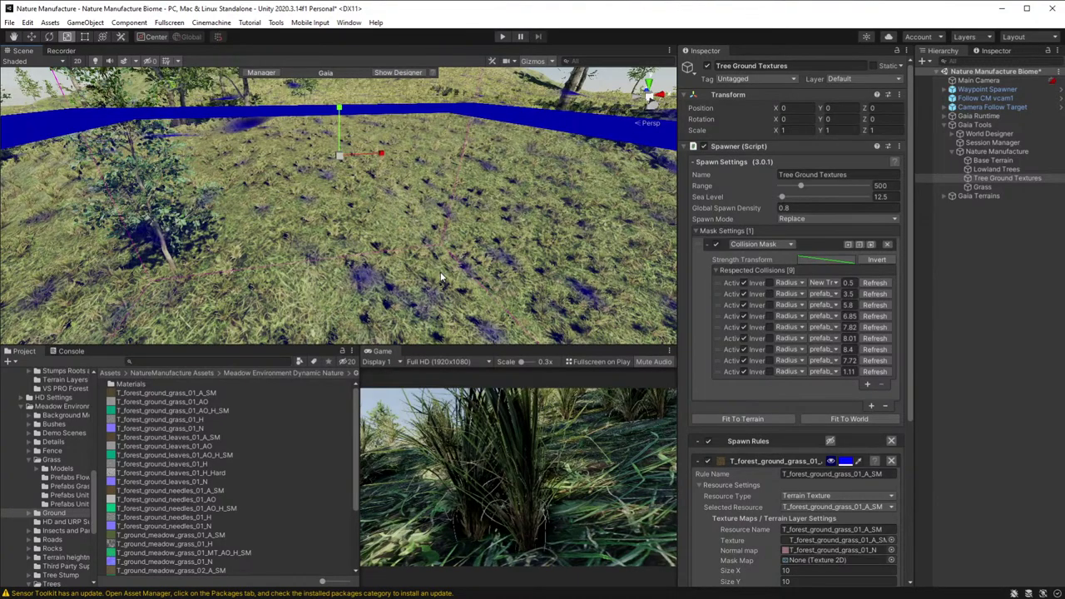
{"action": "left_click_drag", "start_coordinate": [443, 275], "coordinate": [595, 263], "text": "alt"}
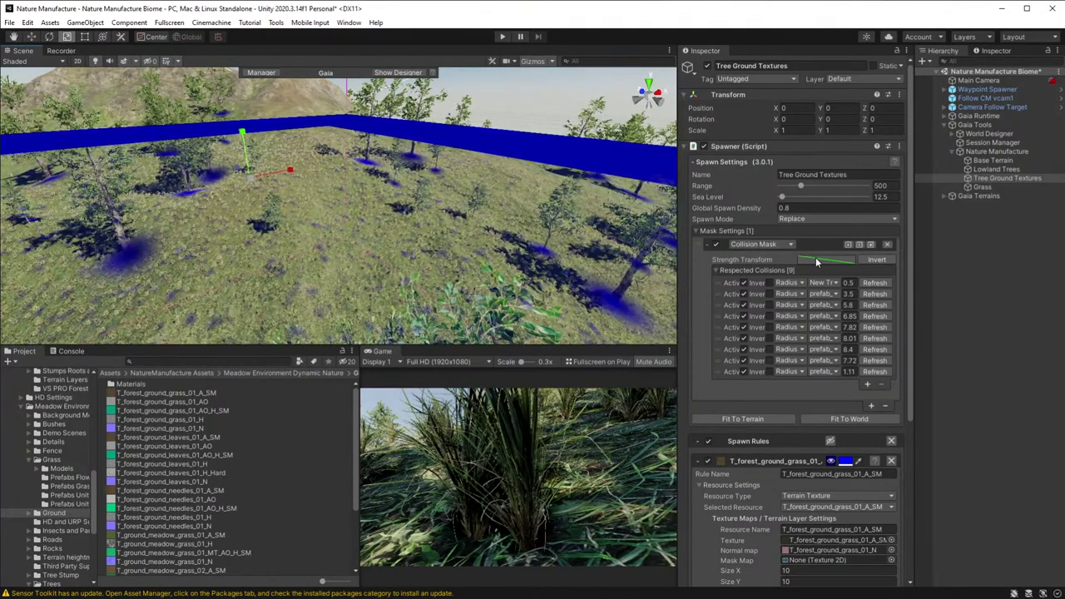
- Confirm the second collision uses prefab_02_Poplar and toggle the New Tree 1 collision's Active checkbox
{"action": "left_click_drag", "start_coordinate": [574, 270], "coordinate": [258, 247], "text": "alt"}
{"action": "scroll", "coordinate": [791, 283], "scroll_direction": "down", "scroll_amount": 5}
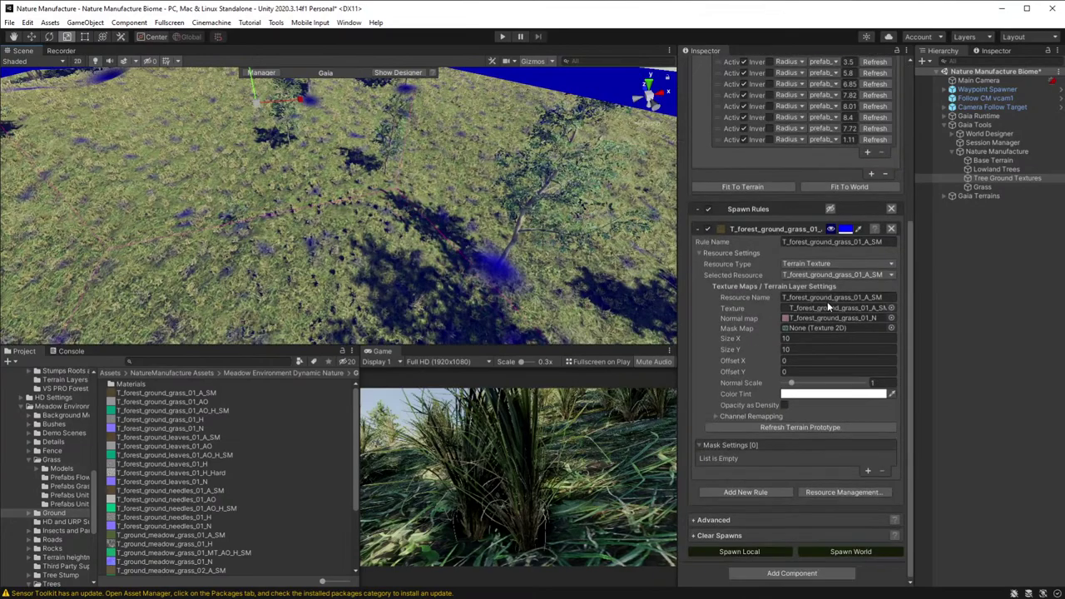
{"action": "scroll", "coordinate": [799, 297], "scroll_direction": "up", "scroll_amount": 5}
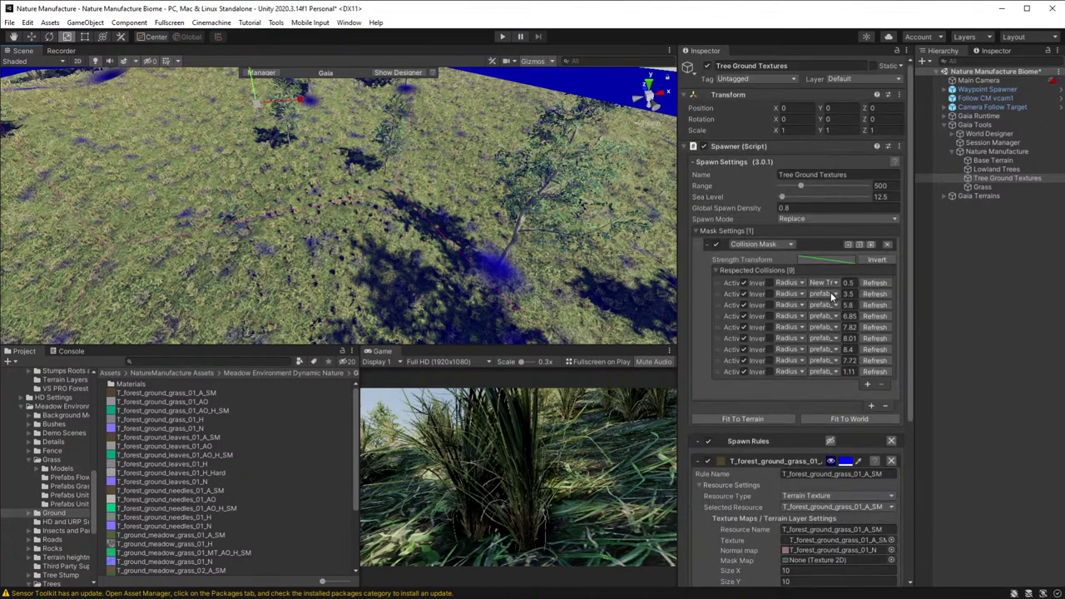
{"action": "left_click", "coordinate": [831, 295]}
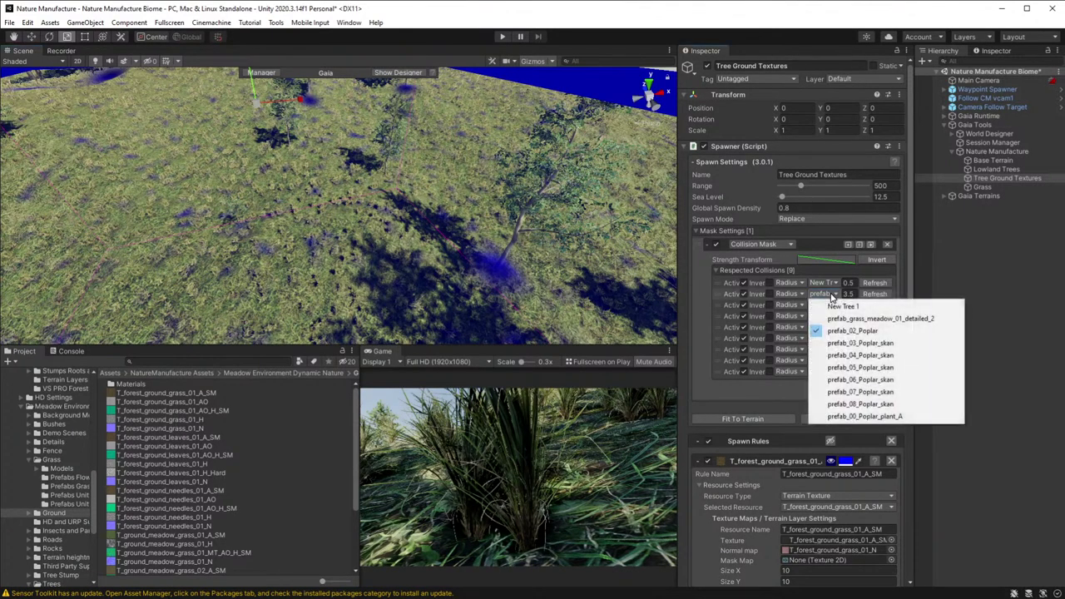
{"action": "left_click", "coordinate": [745, 283]}
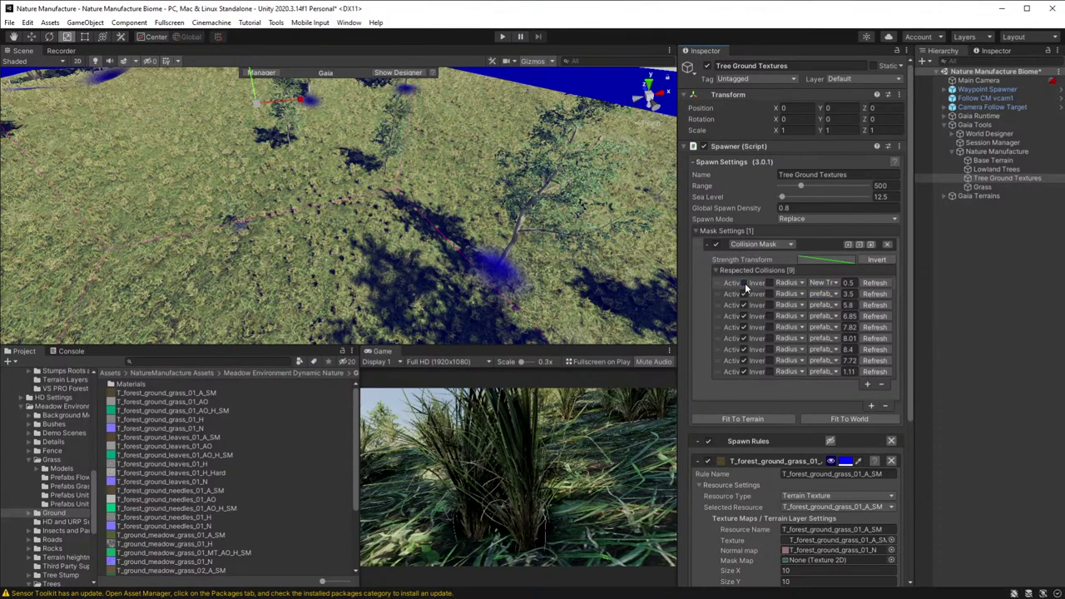
{"action": "left_click", "coordinate": [745, 283]}
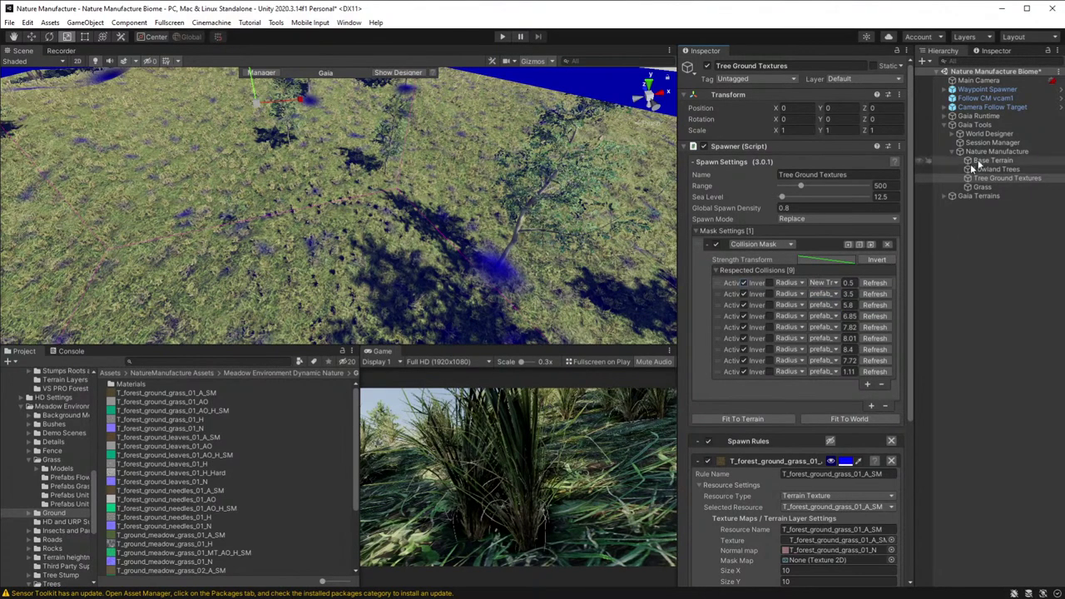
- In the Lowland Trees spawner, rename the New Tree 1 rule to 'Poplar 1'
{"action": "left_click", "coordinate": [997, 169]}
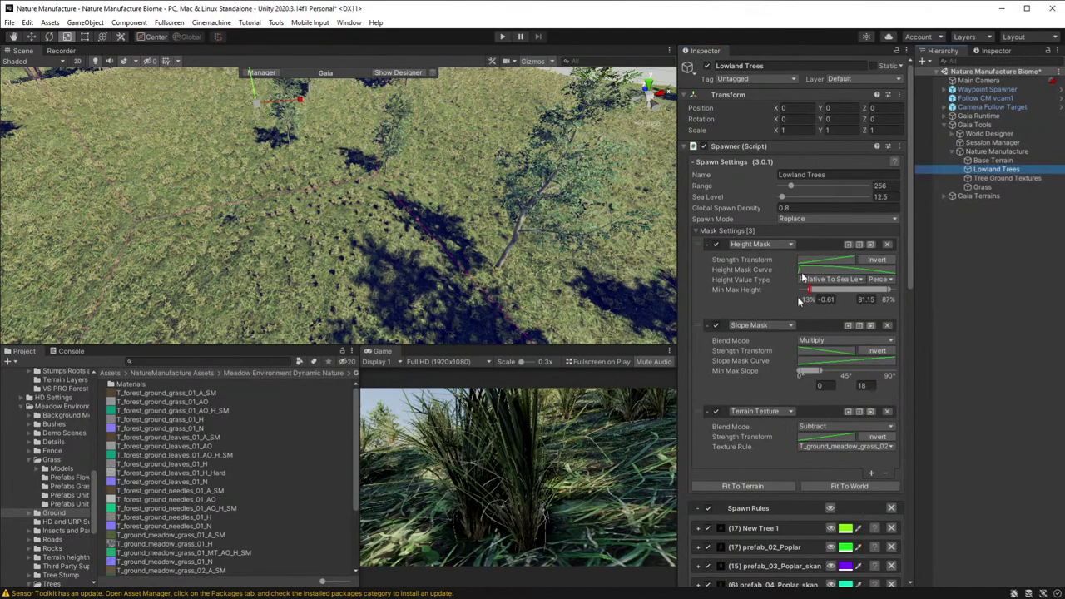
{"action": "scroll", "coordinate": [790, 376], "scroll_direction": "down", "scroll_amount": 3}
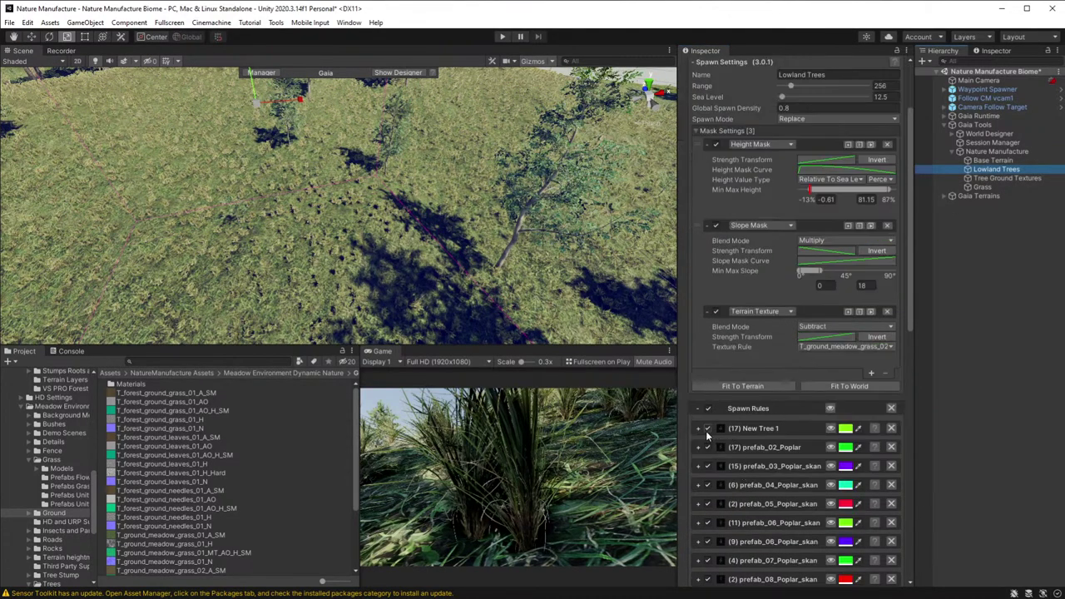
{"action": "scroll", "coordinate": [778, 405], "scroll_direction": "down", "scroll_amount": 3}
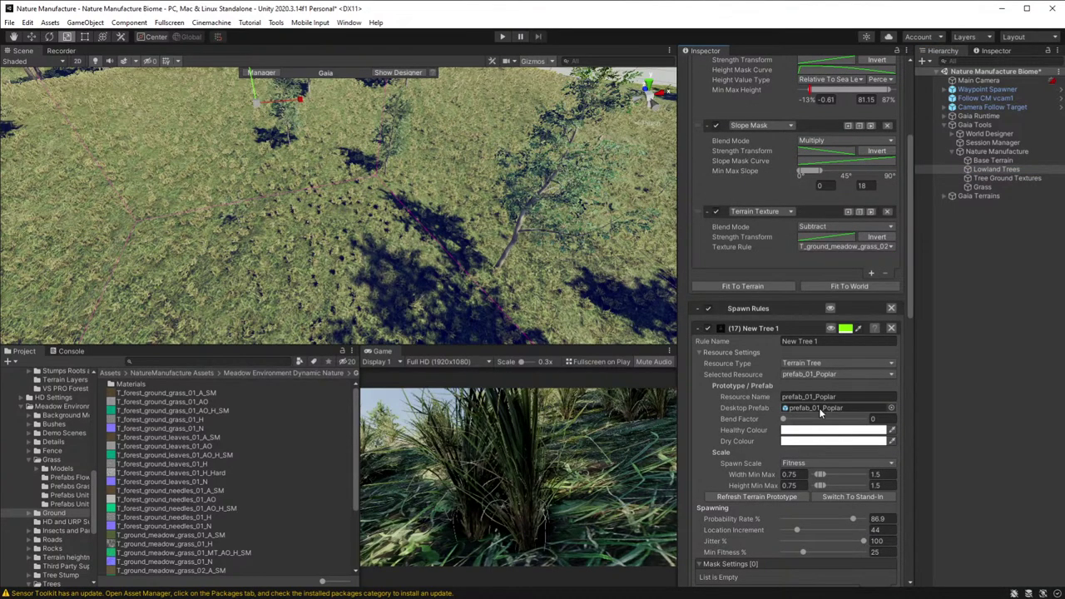
{"action": "left_click", "coordinate": [798, 341]}
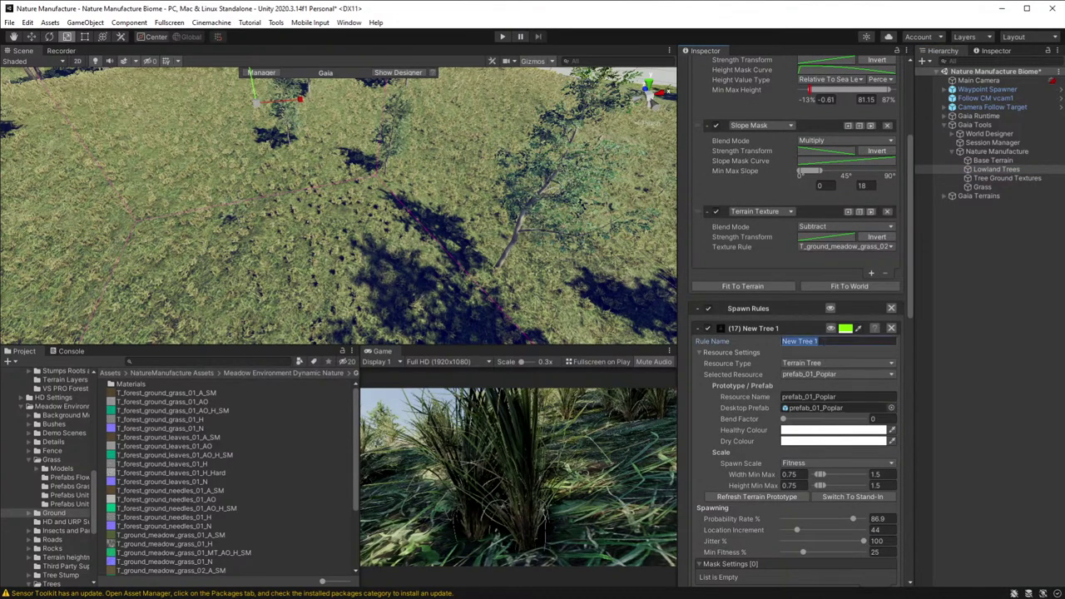
{"action": "type", "text": "Poplar 1"}
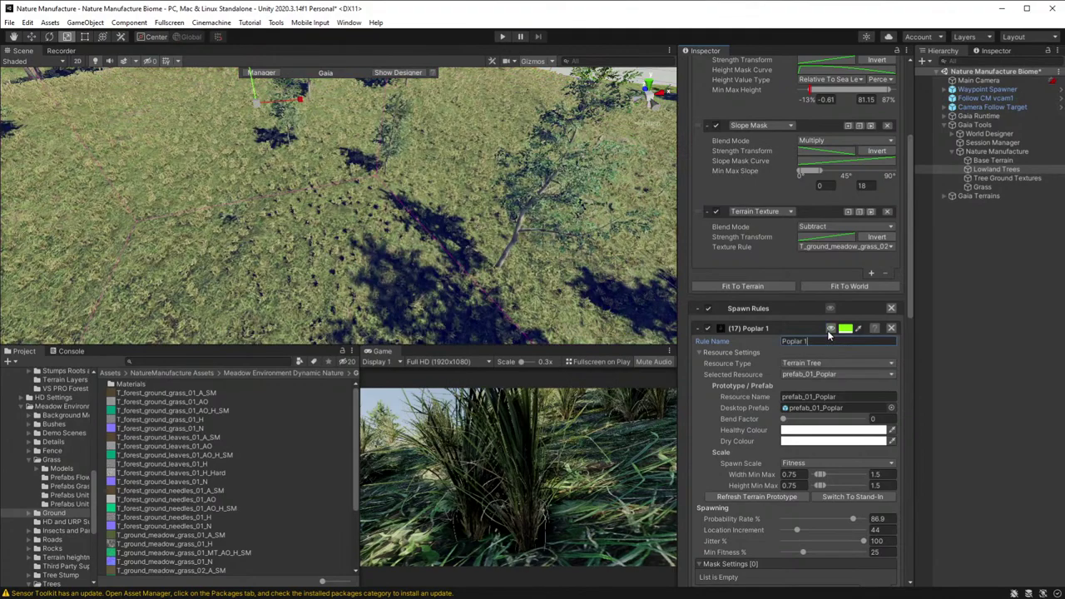
- Respawn the lowland trees locally and reselect the Tree Ground Textures spawner
{"action": "scroll", "coordinate": [745, 410], "scroll_direction": "down", "scroll_amount": 3}
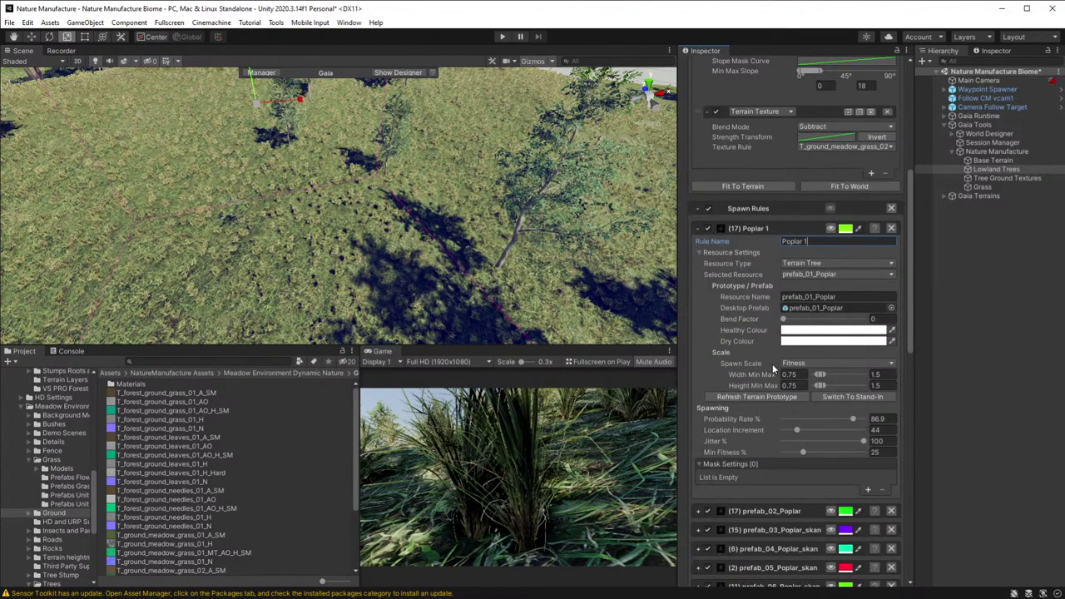
{"action": "scroll", "coordinate": [769, 407], "scroll_direction": "up", "scroll_amount": 9}
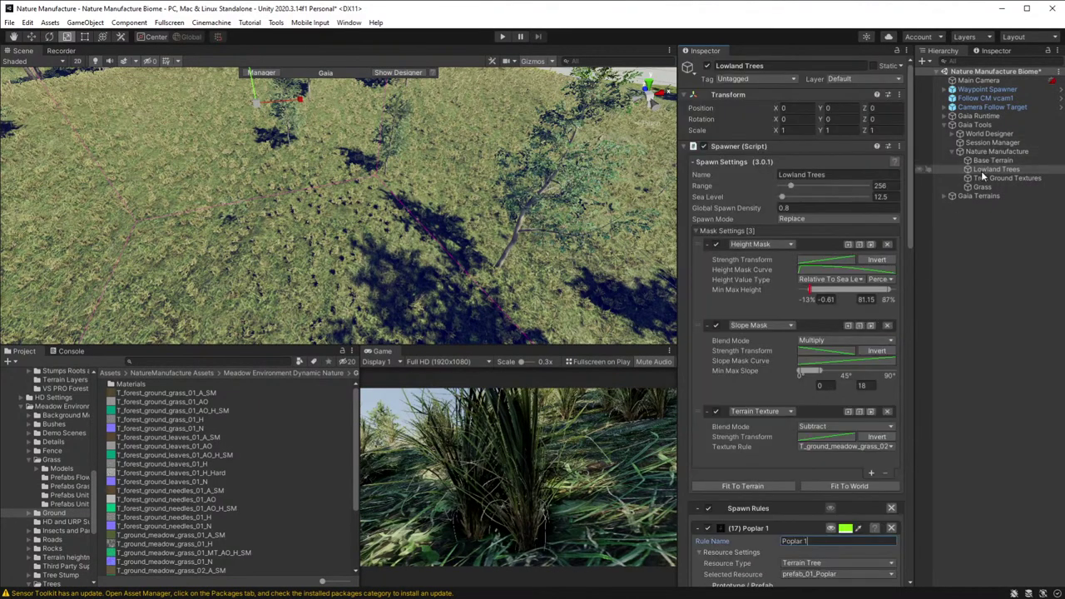
{"action": "scroll", "coordinate": [775, 475], "scroll_direction": "down", "scroll_amount": 15}
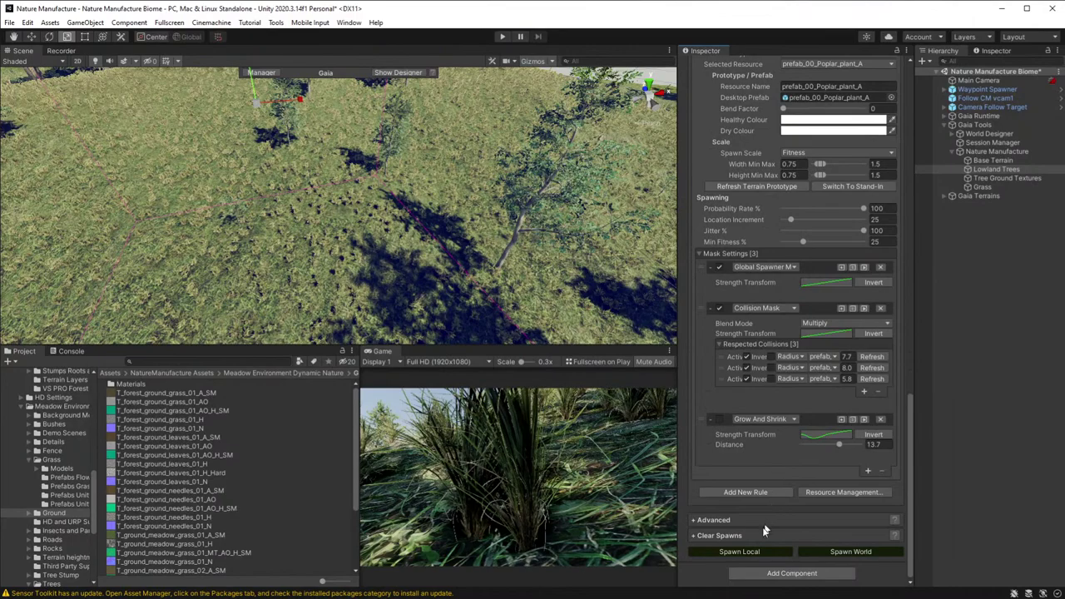
{"action": "left_click", "coordinate": [758, 553]}
{"action": "left_click", "coordinate": [987, 178]}
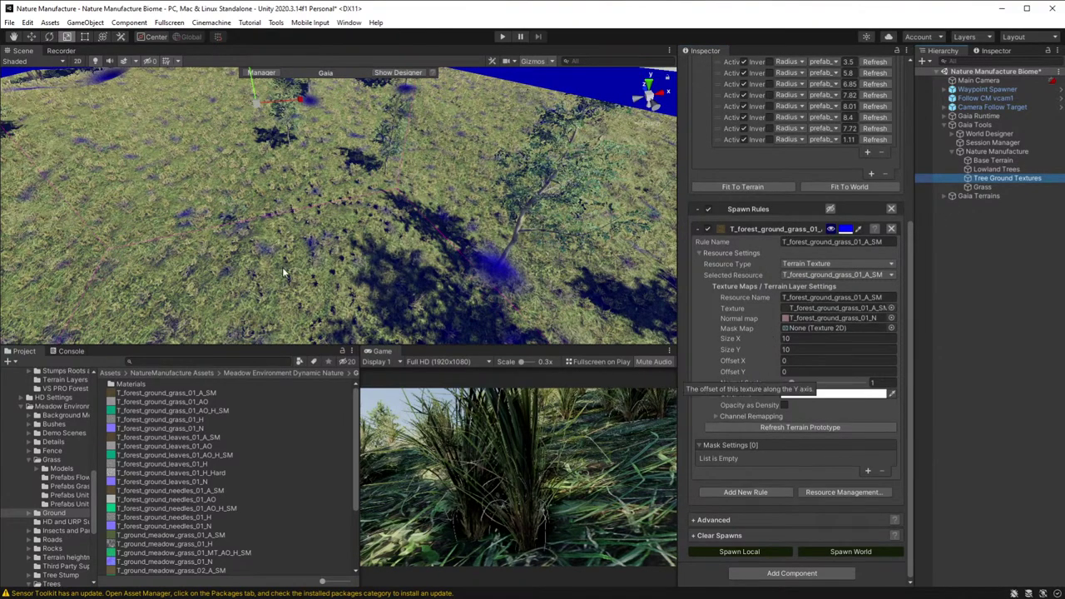
- Deactivate and delete the 0.5-radius New Tree 1 collision, leaving eight respected collisions
{"action": "scroll", "coordinate": [830, 240], "scroll_direction": "up", "scroll_amount": 3}
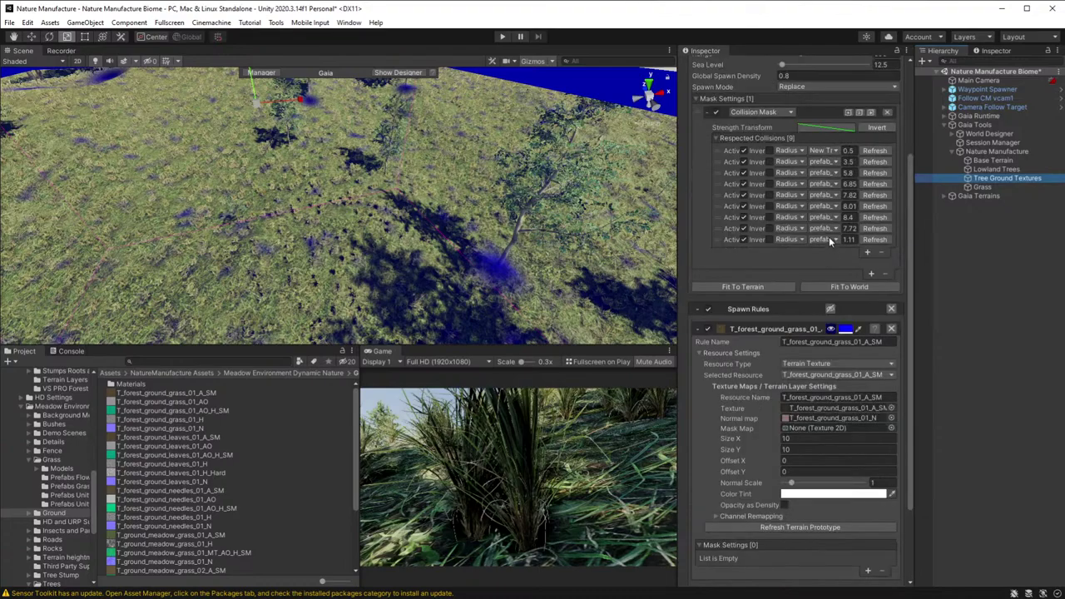
{"action": "left_click", "coordinate": [743, 152]}
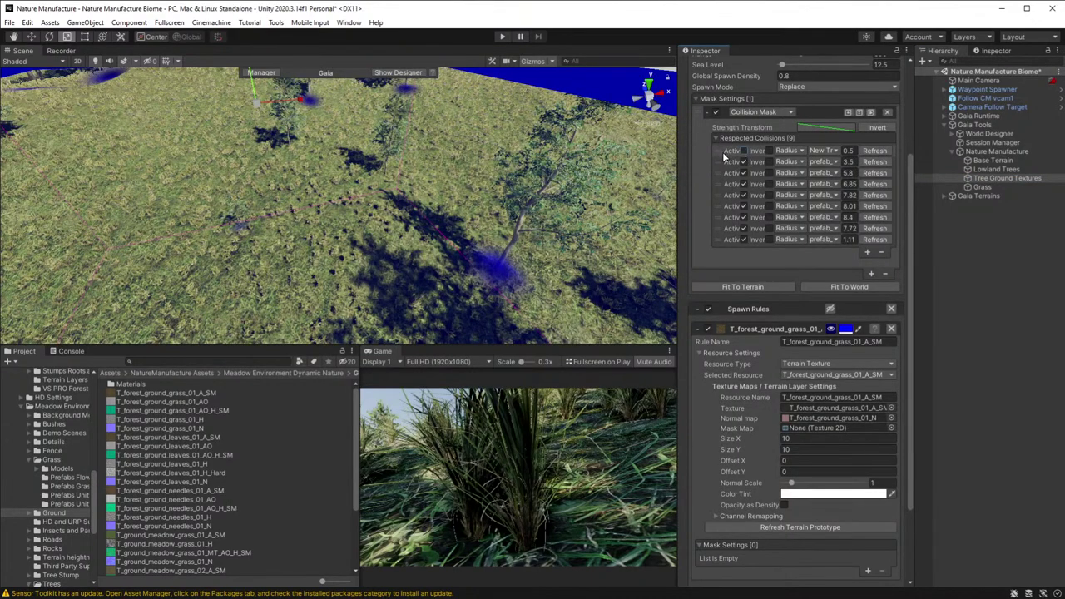
{"action": "left_click", "coordinate": [722, 153]}
{"action": "left_click", "coordinate": [882, 252]}
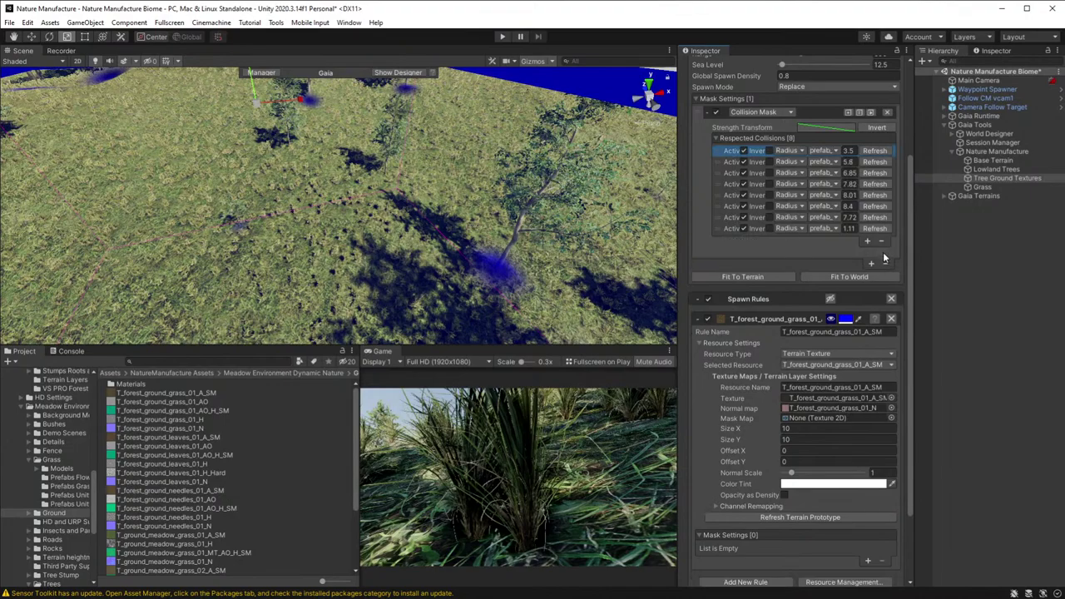
{"action": "scroll", "coordinate": [817, 222], "scroll_direction": "up", "scroll_amount": 3}
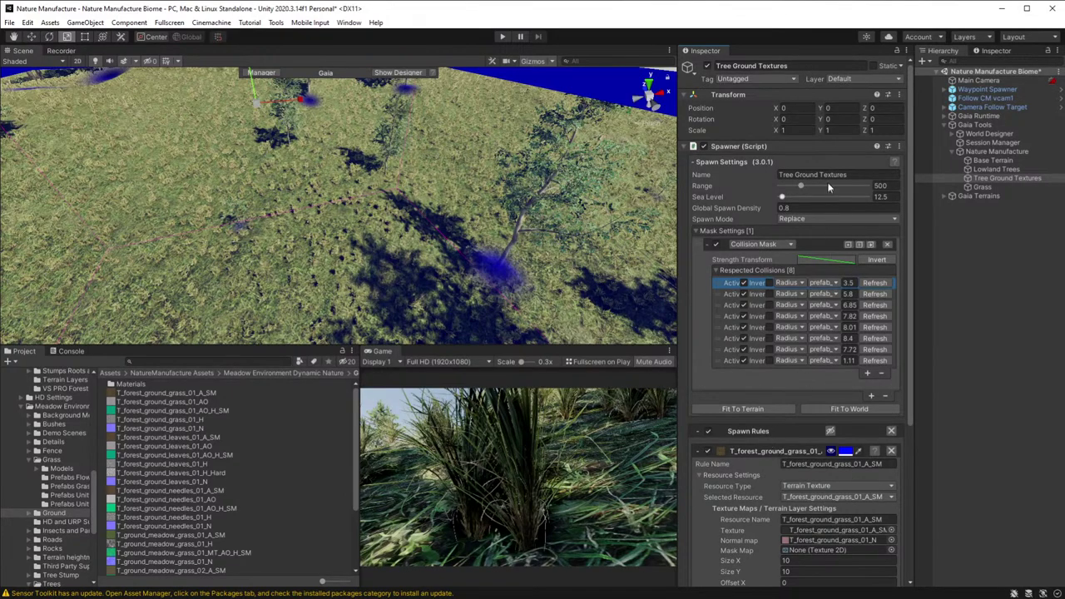
{"action": "scroll", "coordinate": [768, 508], "scroll_direction": "down", "scroll_amount": 5}
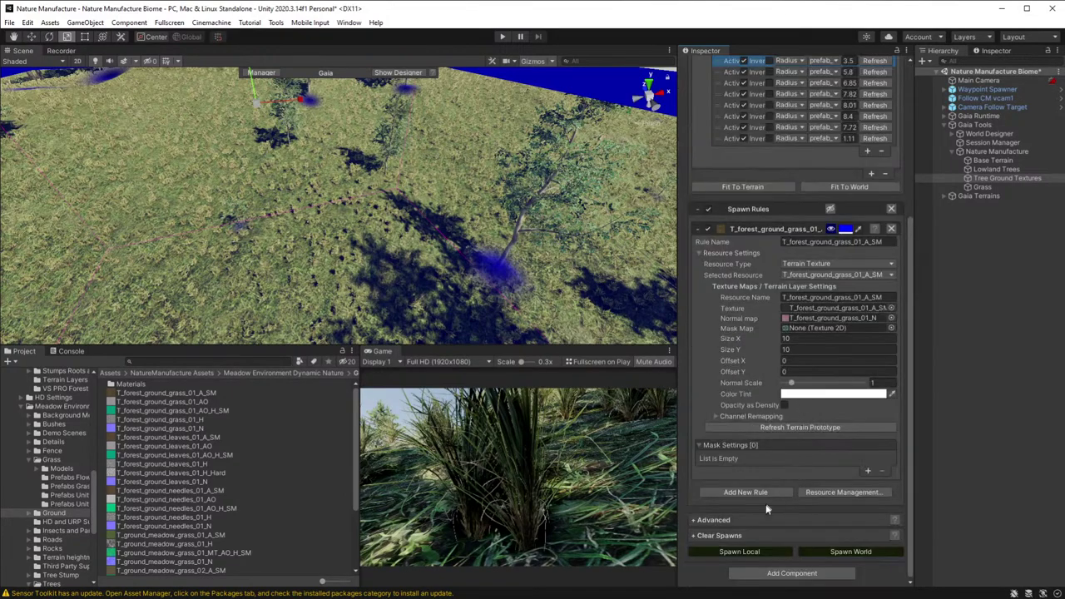
- Lower the collision strength curve's first key to about 0.6 and respawn the forest-ground texture locally
{"action": "left_click", "coordinate": [744, 550]}
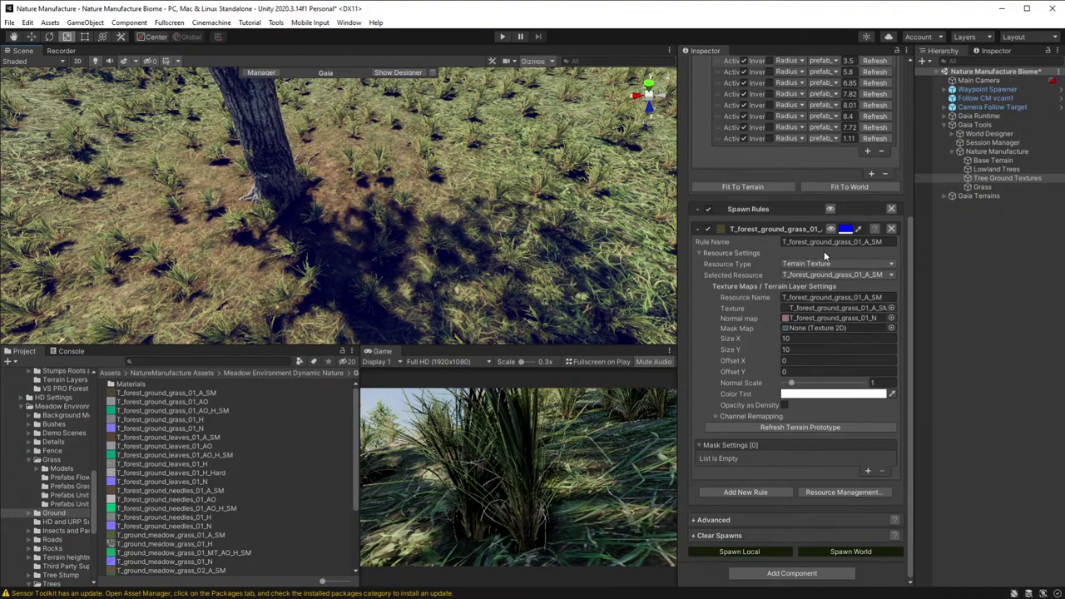
{"action": "scroll", "coordinate": [832, 297], "scroll_direction": "up", "scroll_amount": 5}
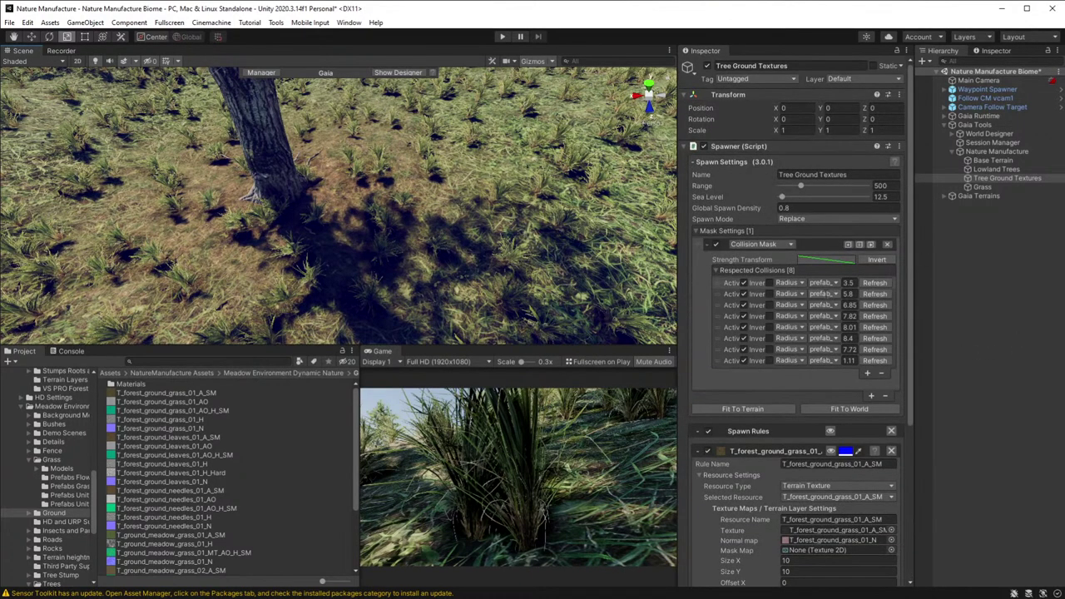
{"action": "left_click", "coordinate": [823, 261]}
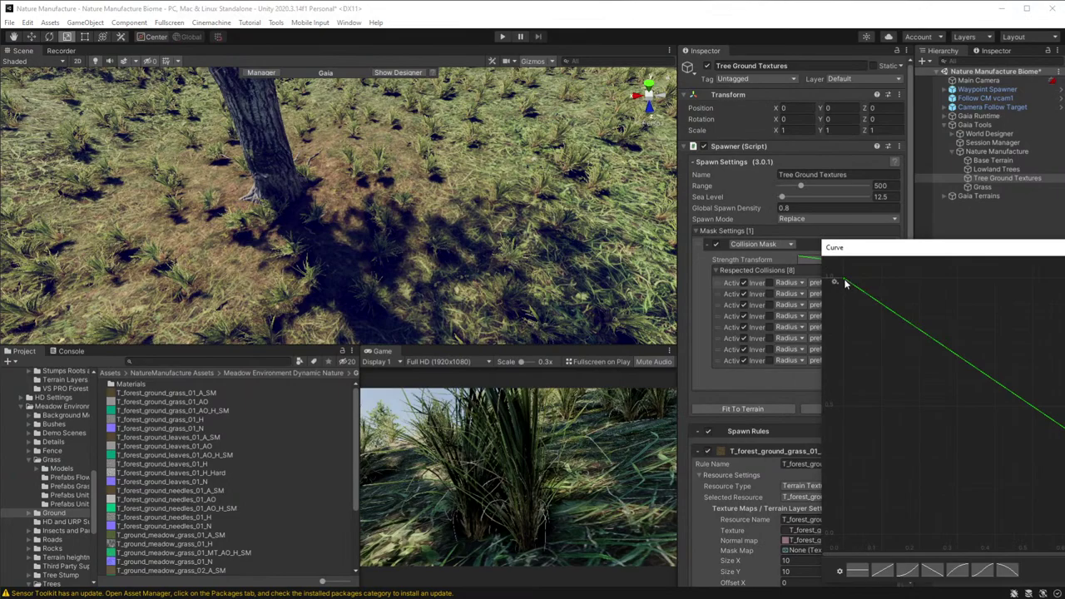
{"action": "left_click_drag", "start_coordinate": [845, 283], "coordinate": [844, 358]}
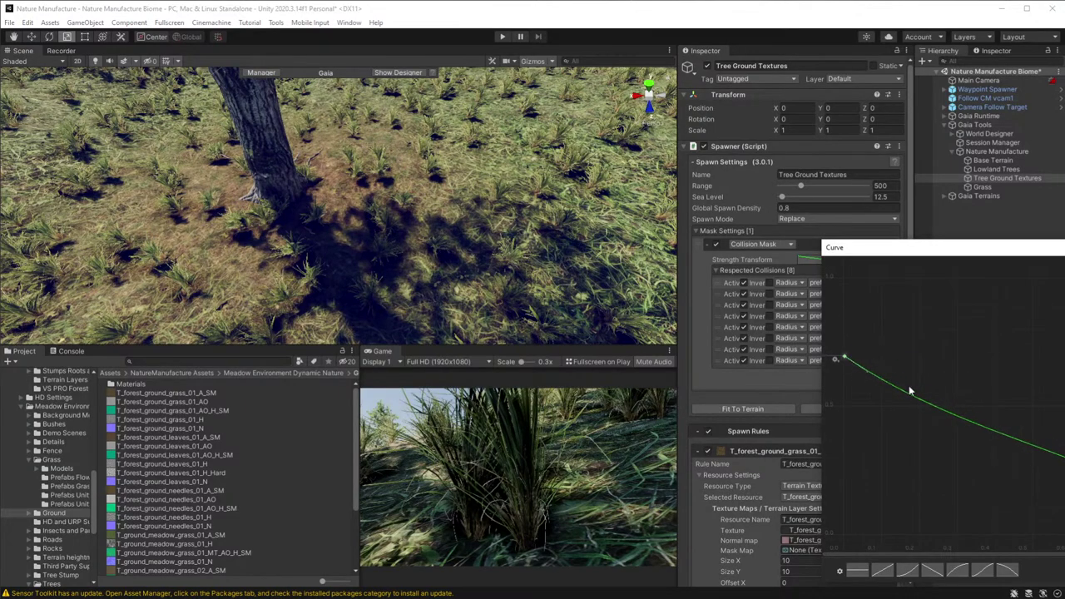
{"action": "left_click", "coordinate": [840, 383]}
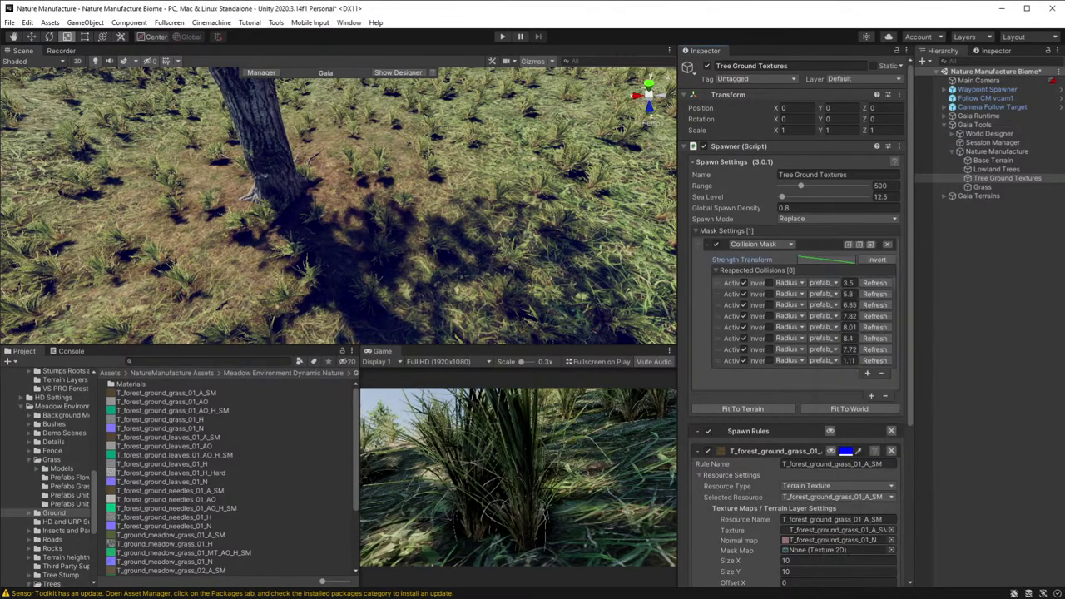
{"action": "scroll", "coordinate": [841, 461], "scroll_direction": "down", "scroll_amount": 5}
{"action": "left_click", "coordinate": [746, 554]}
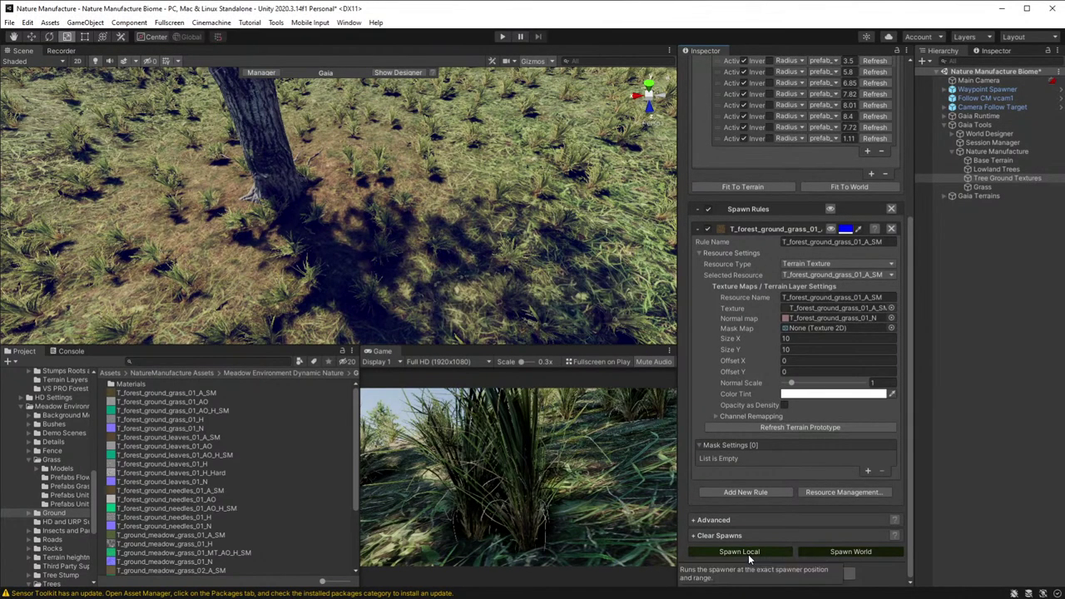
{"action": "right_click_drag", "start_coordinate": [496, 198], "coordinate": [237, 188]}
- Add a Terrain Texture mask to Grass set to Subtract with T_forest_ground_grass_01_A_SM
{"action": "left_click", "coordinate": [982, 187]}
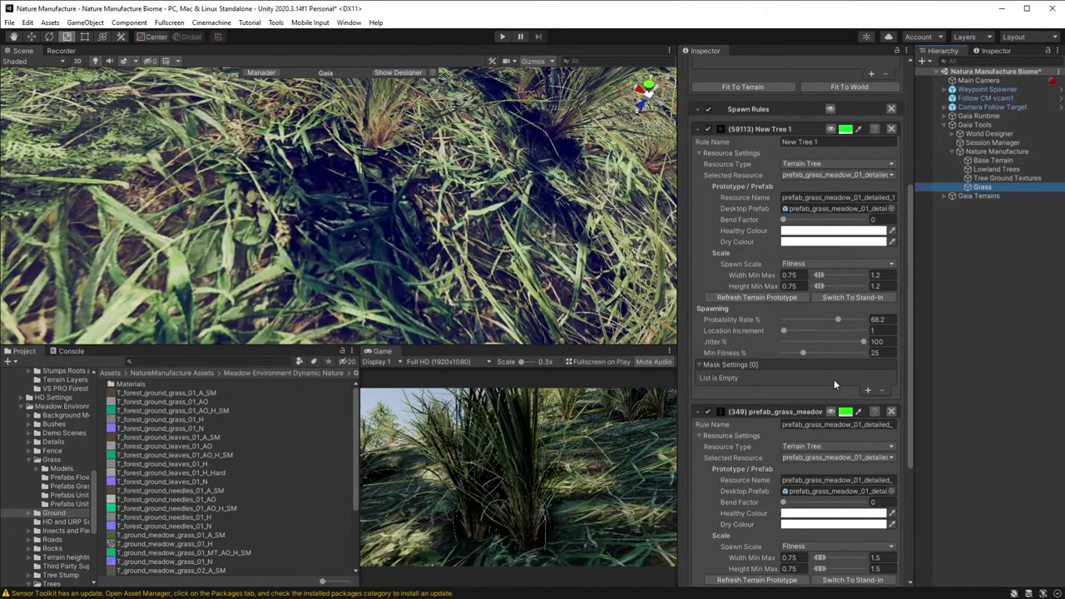
{"action": "scroll", "coordinate": [834, 379], "scroll_direction": "down", "scroll_amount": 4}
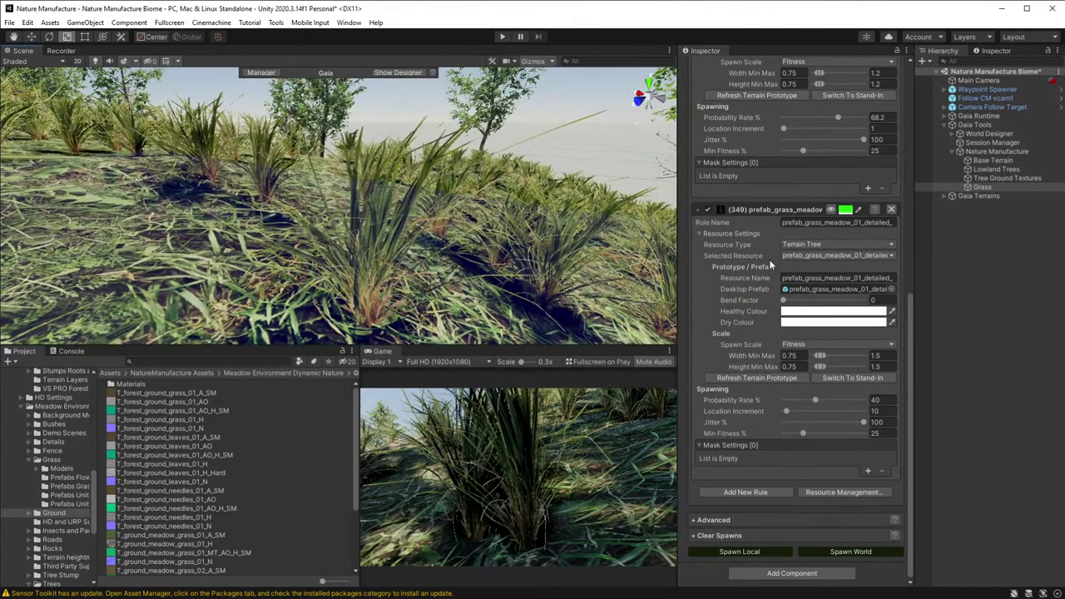
{"action": "scroll", "coordinate": [769, 260], "scroll_direction": "up", "scroll_amount": 8}
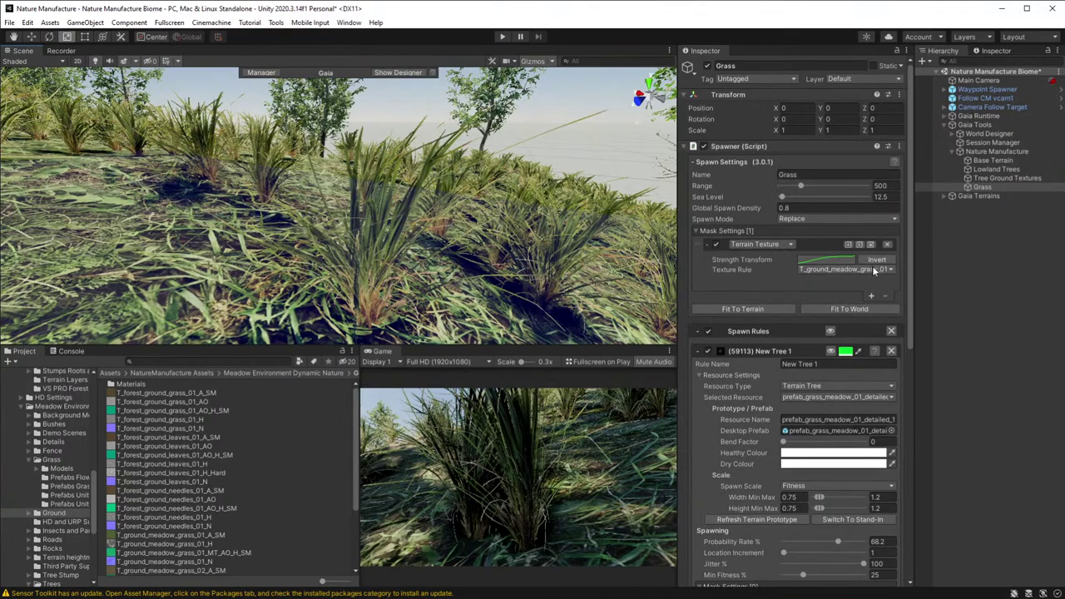
{"action": "left_click", "coordinate": [869, 294]}
{"action": "left_click", "coordinate": [762, 295]}
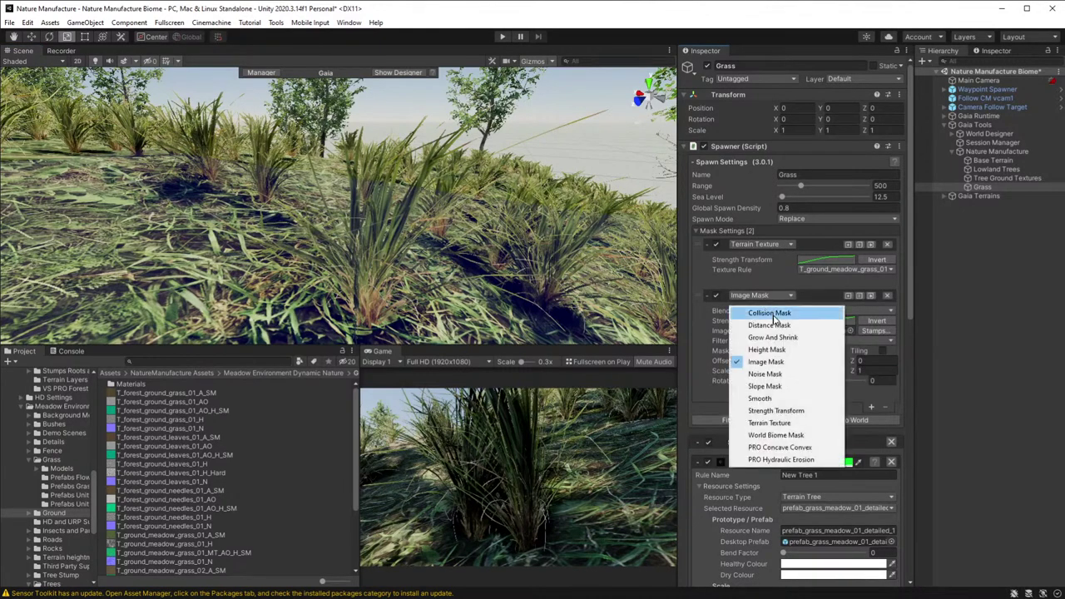
{"action": "left_click", "coordinate": [798, 425]}
{"action": "left_click", "coordinate": [831, 311]}
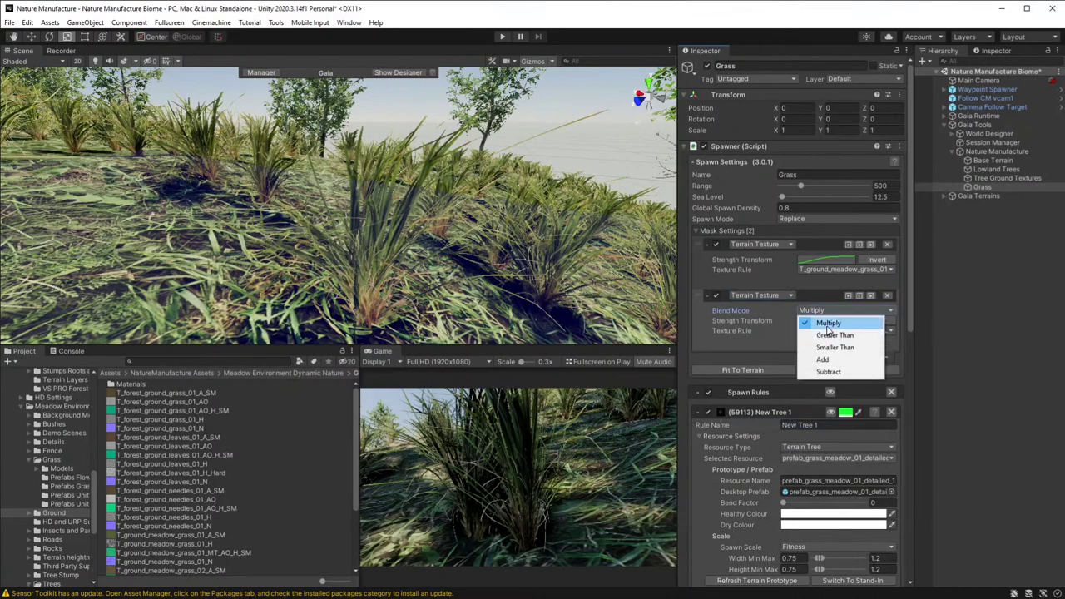
{"action": "left_click", "coordinate": [829, 372]}
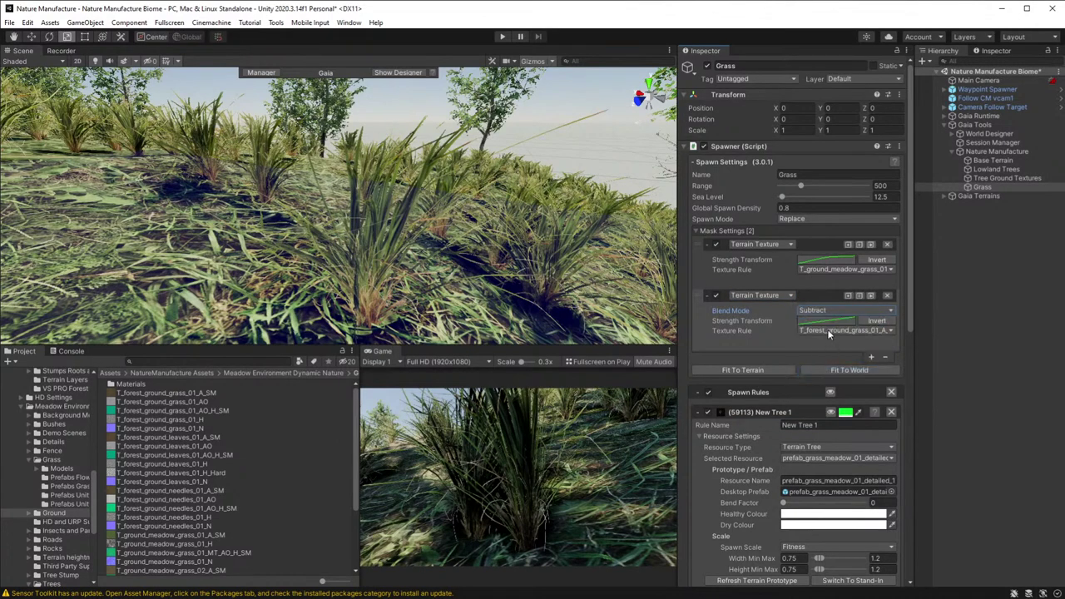
{"action": "left_click", "coordinate": [829, 331]}
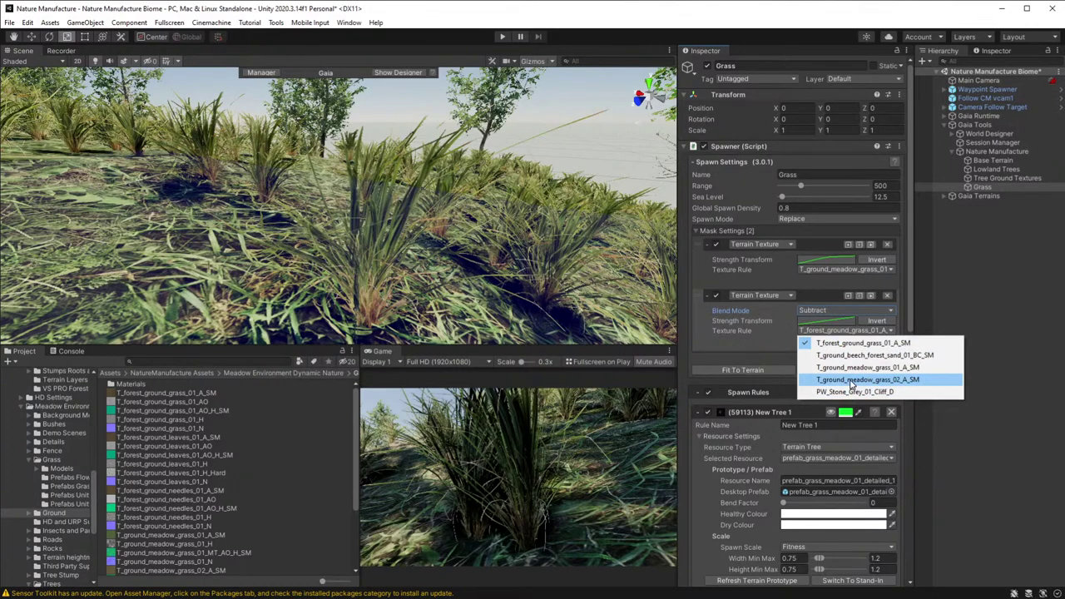
{"action": "left_click", "coordinate": [858, 343]}
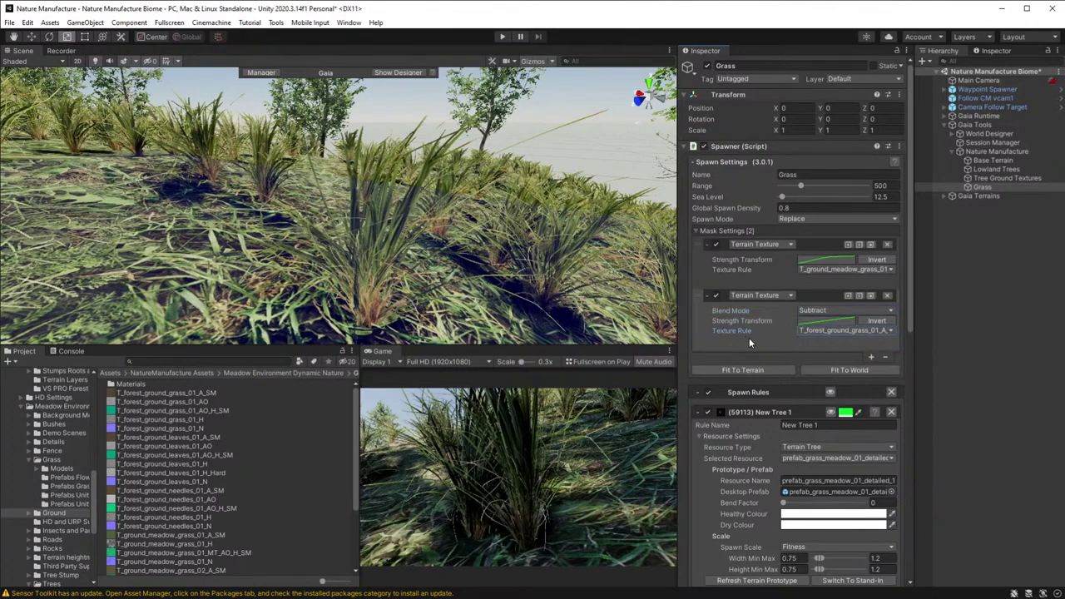
- Preview the New Tree 1 grass rule and reshape the subtracting mask's strength curve into a gentle rise
{"action": "left_click", "coordinate": [831, 412]}
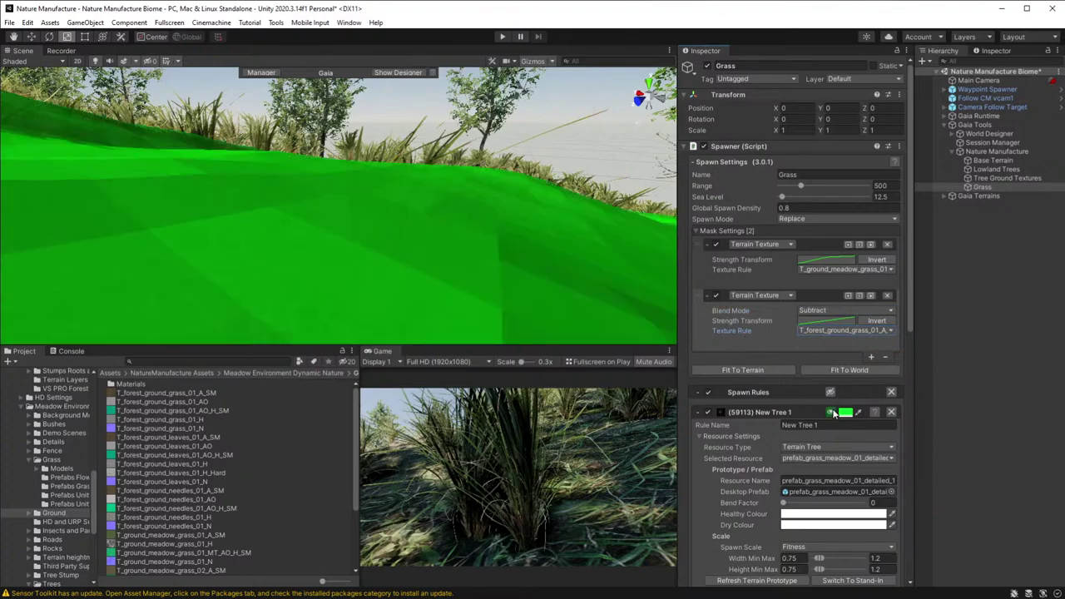
{"action": "right_click_drag", "start_coordinate": [509, 245], "coordinate": [430, 258]}
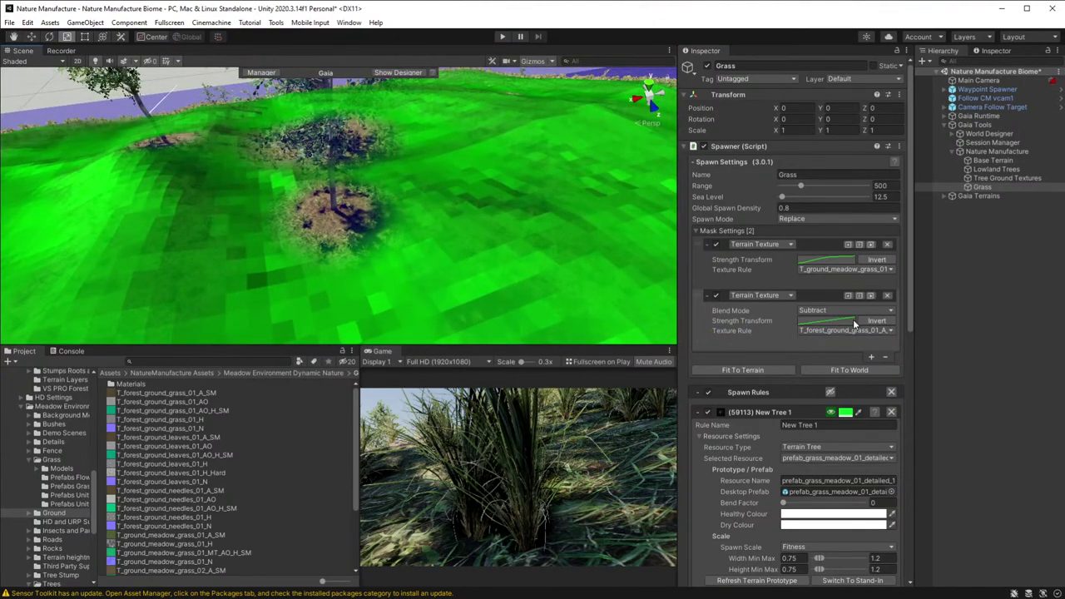
{"action": "left_click", "coordinate": [830, 321]}
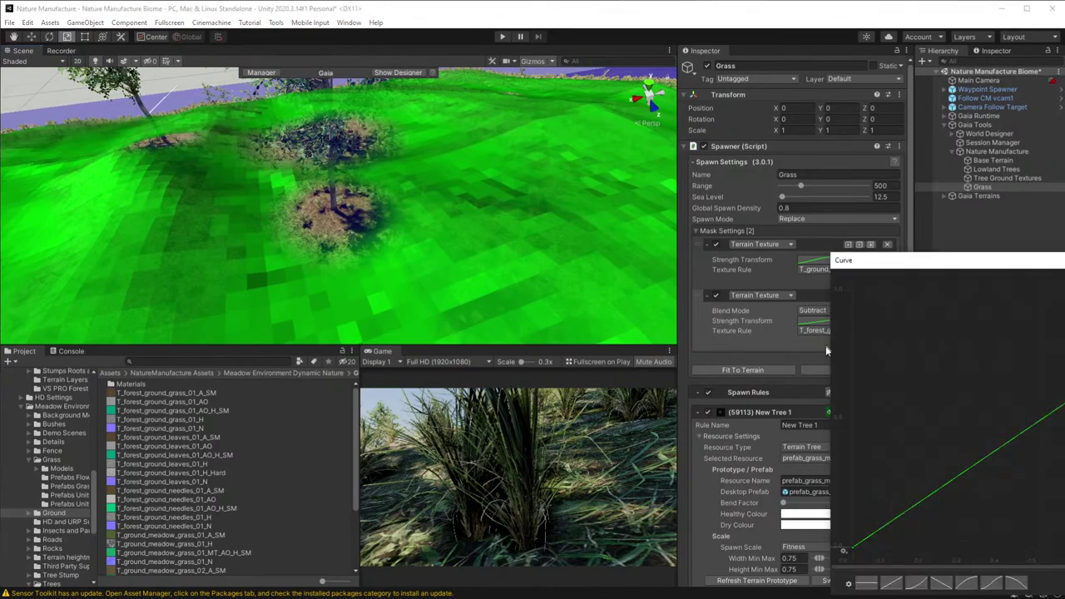
{"action": "mouse_move", "coordinate": [855, 549]}
{"action": "left_mouse_down"}
{"action": "mouse_move", "coordinate": [852, 479]}
{"action": "mouse_move", "coordinate": [849, 555]}
{"action": "mouse_move", "coordinate": [854, 539]}
{"action": "mouse_move", "coordinate": [855, 524]}
{"action": "mouse_move", "coordinate": [853, 549]}
{"action": "mouse_move", "coordinate": [841, 547]}
{"action": "left_mouse_up"}
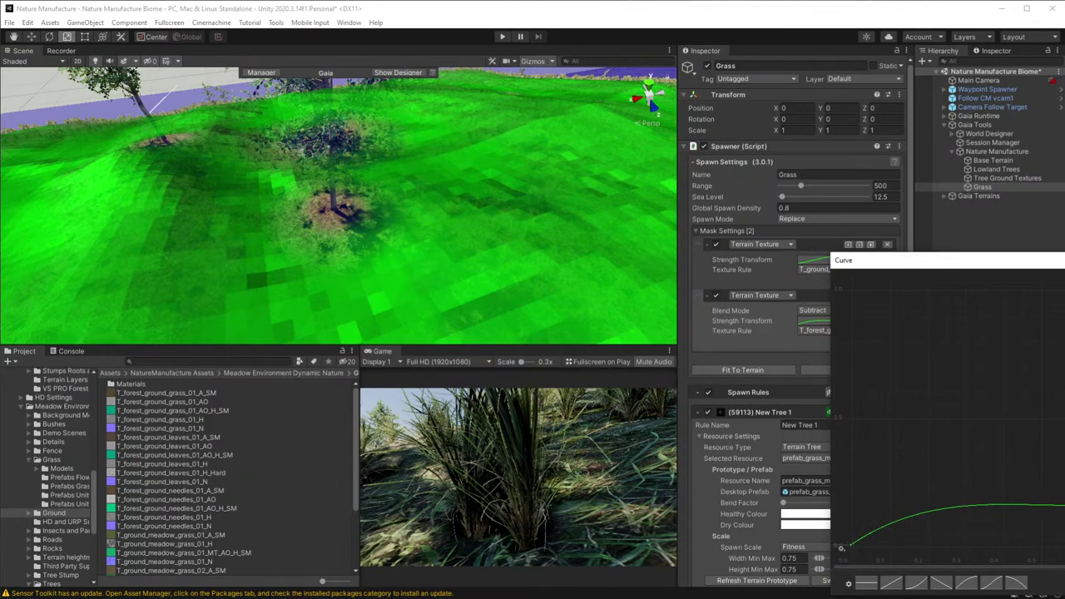
{"action": "left_click_drag", "start_coordinate": [1064, 505], "coordinate": [946, 530]}
{"action": "double_click", "coordinate": [1016, 502]}
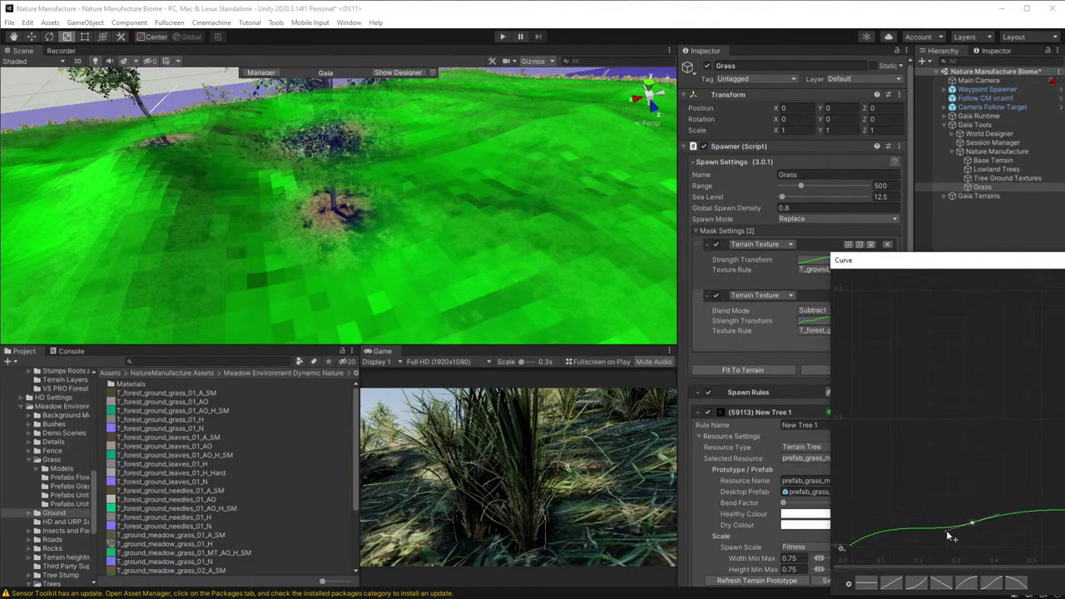
{"action": "key", "text": "Escape"}
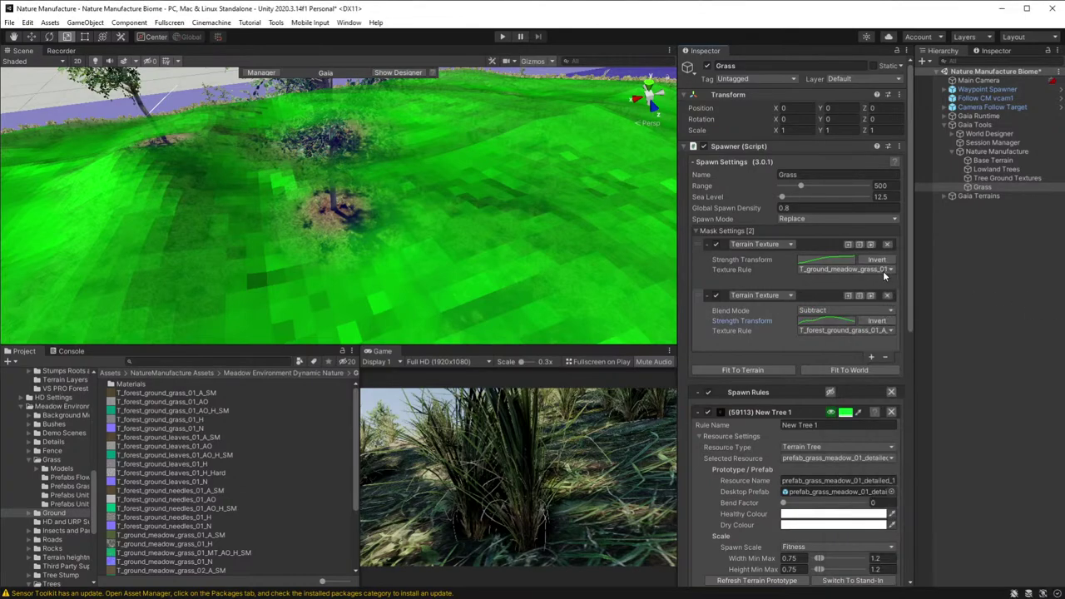
{"action": "scroll", "coordinate": [784, 514], "scroll_direction": "down", "scroll_amount": 10}
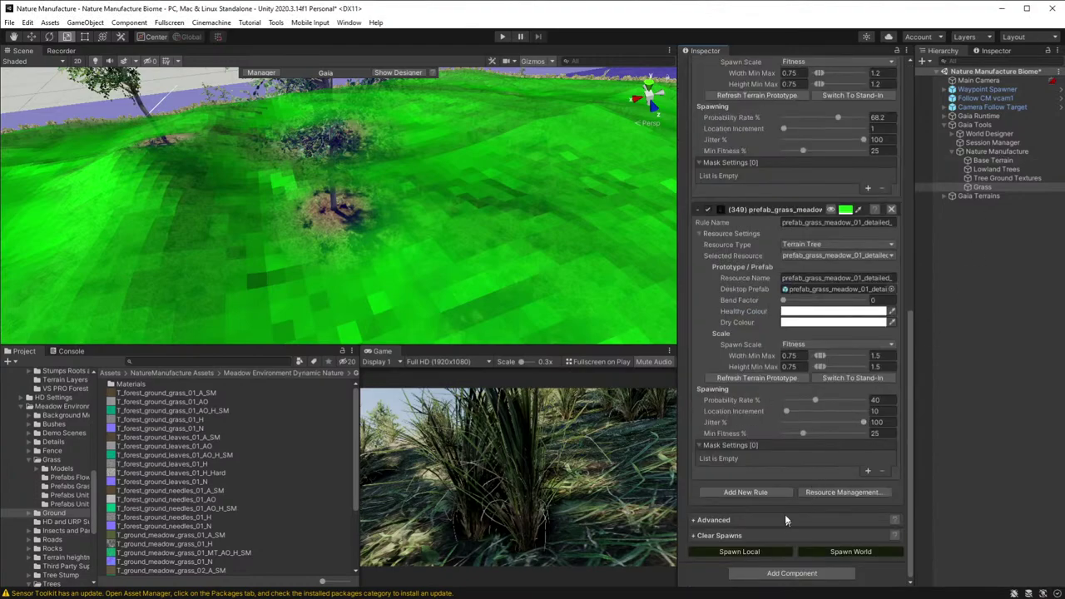
- Spawn the grass locally and pull the view back to inspect the whole grassy island
{"action": "left_click", "coordinate": [740, 551]}
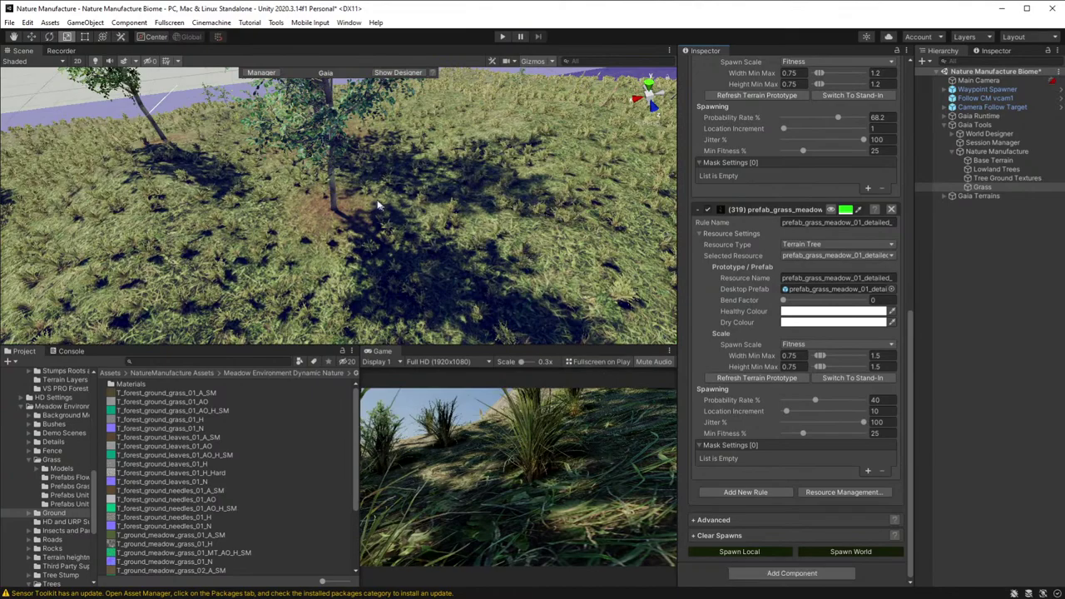
{"action": "right_click_drag", "start_coordinate": [348, 230], "coordinate": [473, 321]}
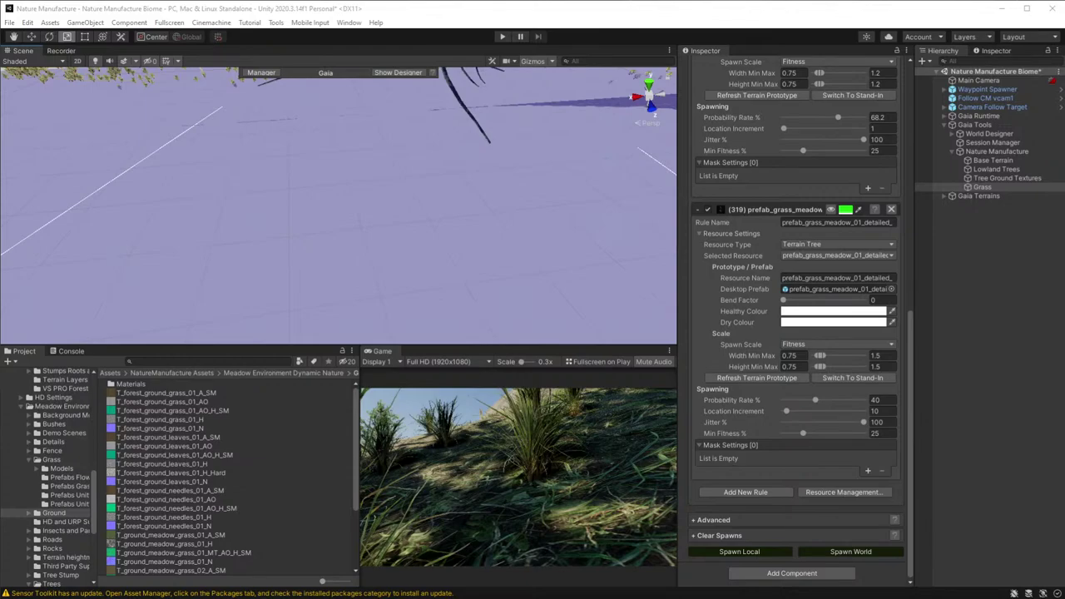
{"action": "right_click_drag", "start_coordinate": [220, 223], "coordinate": [349, 145]}
{"action": "right_click_drag", "start_coordinate": [349, 86], "coordinate": [839, 164]}
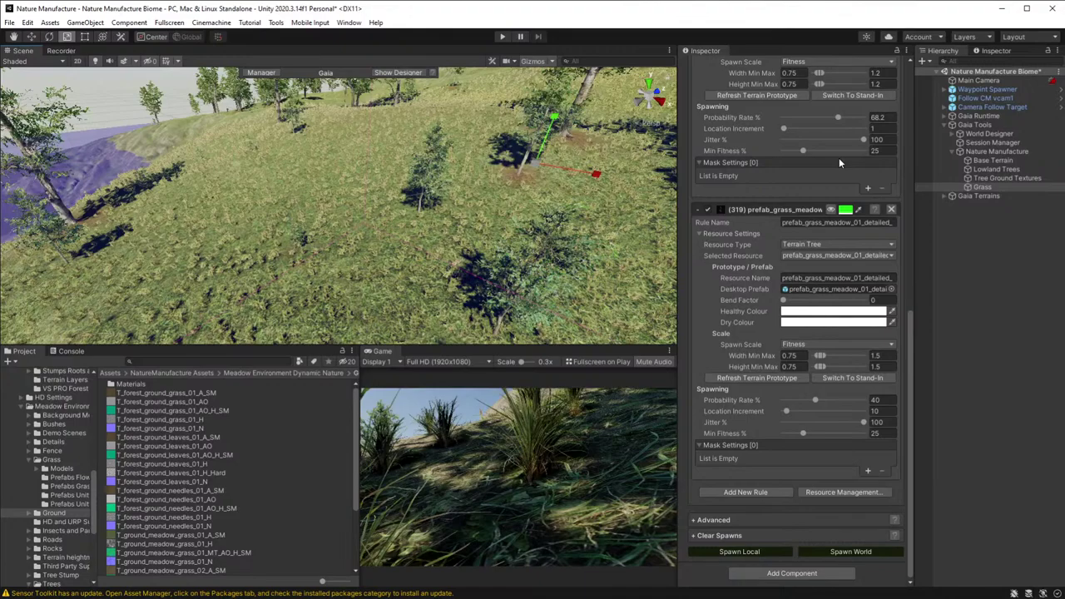
{"action": "key", "text": "q"}
{"action": "right_click_drag", "start_coordinate": [436, 191], "coordinate": [450, 195]}
{"action": "left_click_drag", "start_coordinate": [478, 187], "coordinate": [658, 202], "text": "alt"}
{"action": "scroll", "coordinate": [401, 240], "scroll_direction": "down", "scroll_amount": 10}
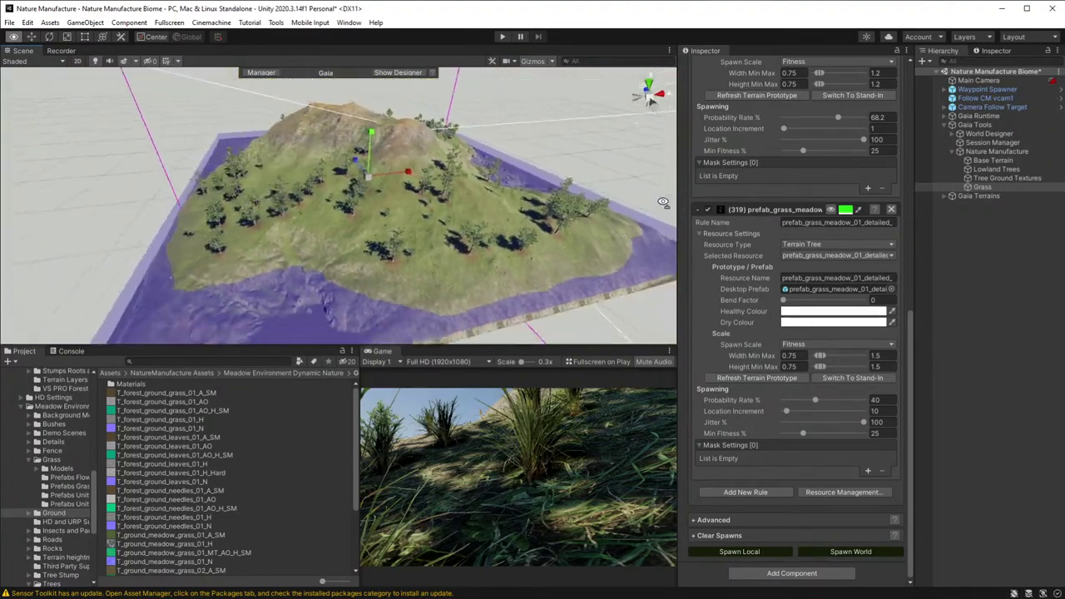
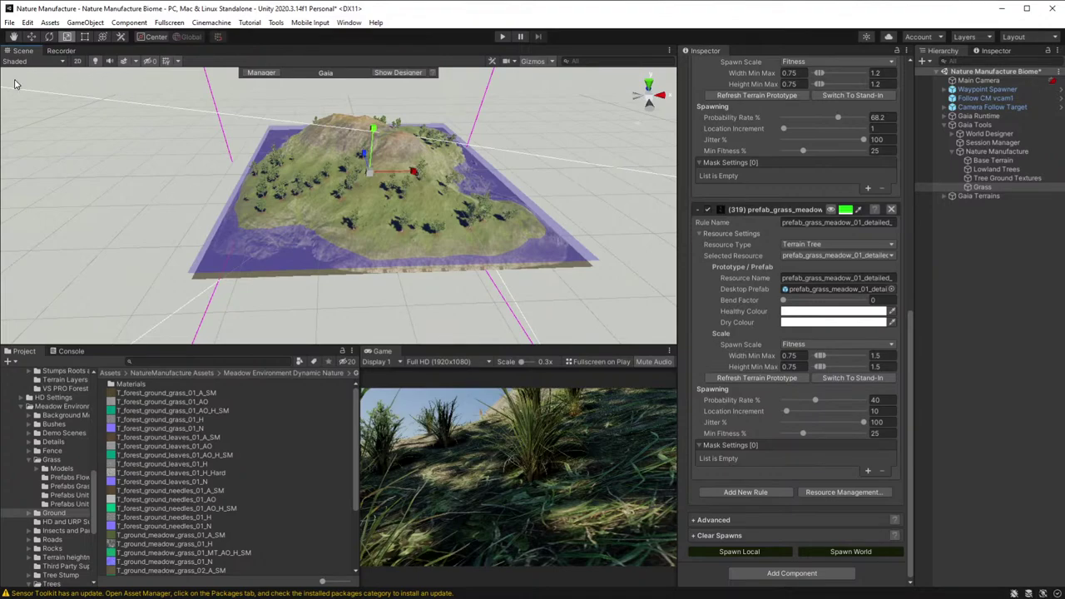
- Select the Grass spawner and collapse its (319) prefab_grass_meadow rule foldout
{"action": "left_click_drag", "start_coordinate": [412, 242], "coordinate": [419, 259], "text": "alt"}
{"action": "scroll", "coordinate": [418, 256], "scroll_direction": "up", "scroll_amount": 8}
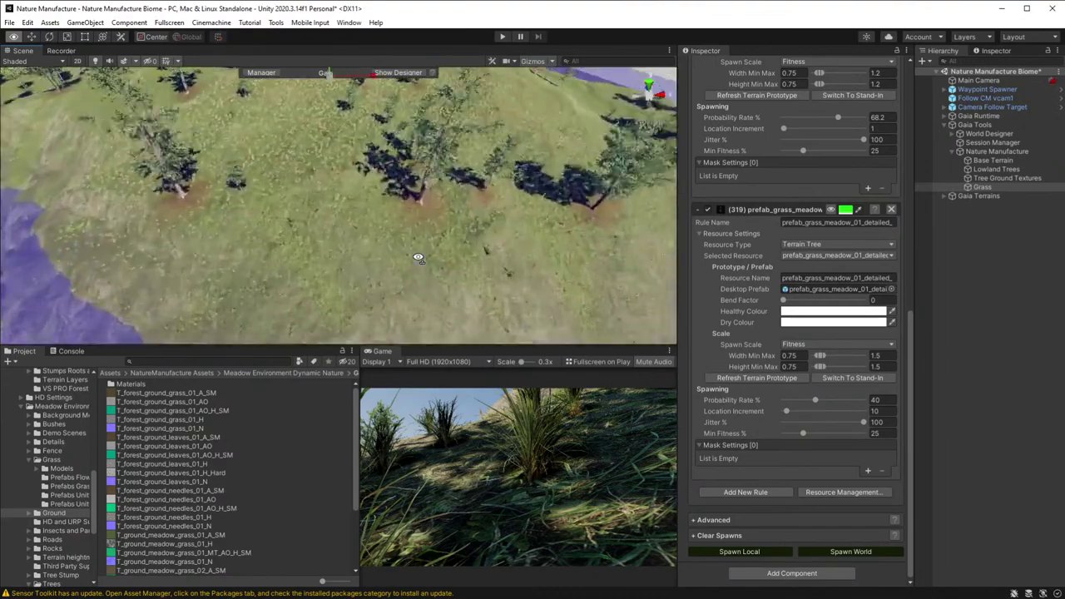
{"action": "left_click_drag", "start_coordinate": [356, 239], "coordinate": [620, 219], "text": "alt"}
{"action": "key", "text": "w"}
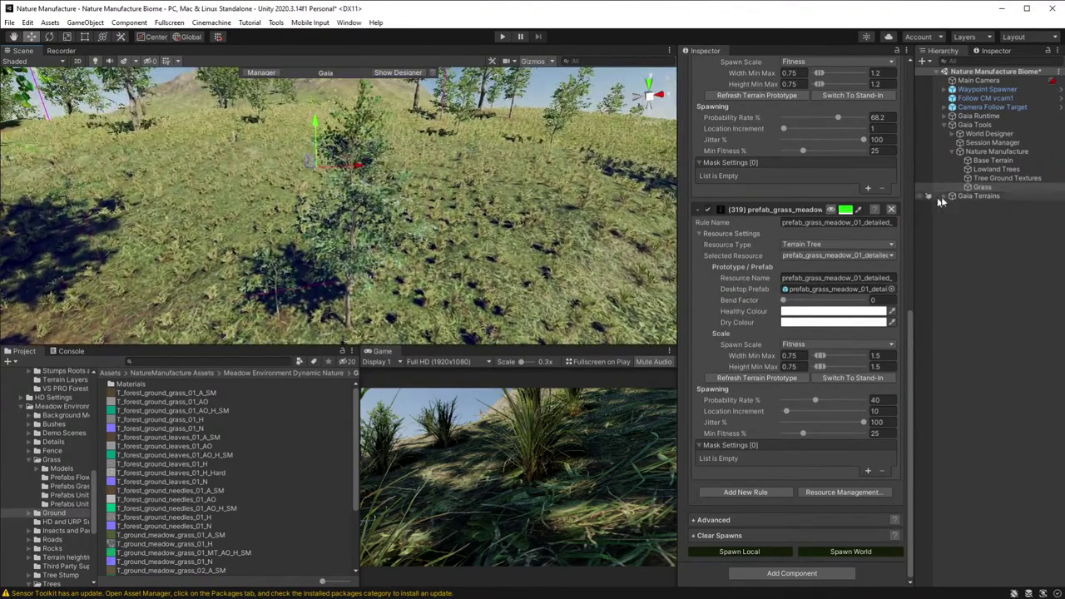
{"action": "left_click", "coordinate": [992, 188]}
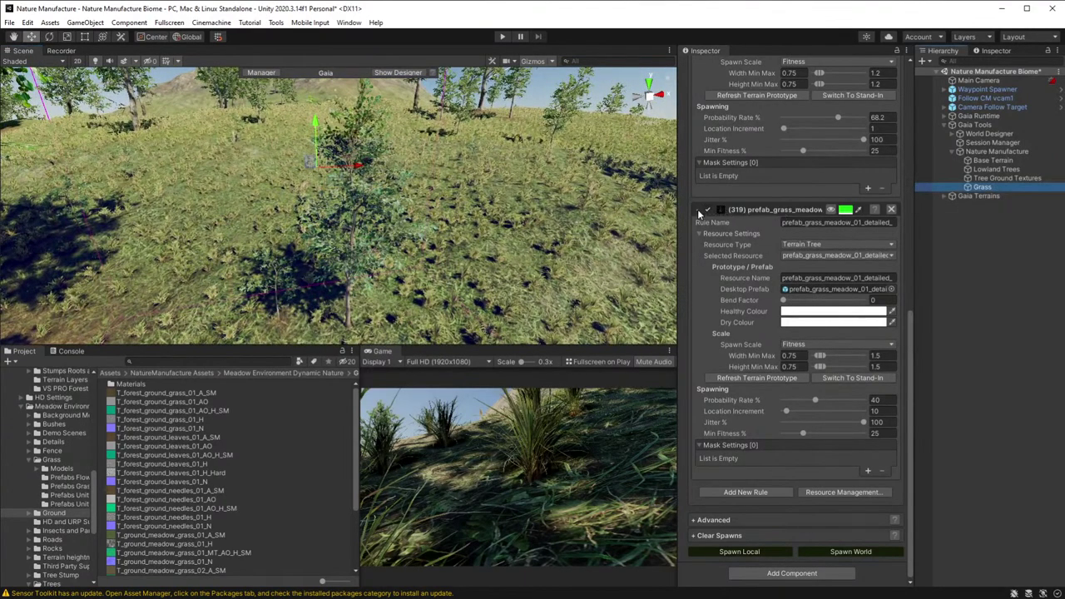
{"action": "left_click", "coordinate": [697, 209]}
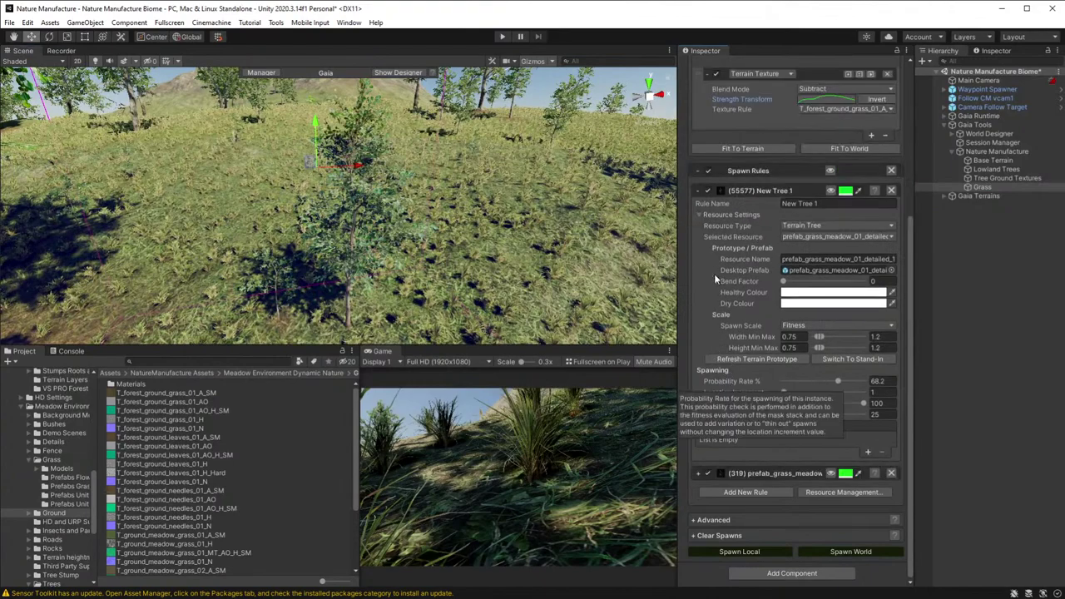
- Add a new grass spawn rule using the prefab_grass_meadow_02_detailed_1 prefab from Prefabs Grass
{"action": "left_click", "coordinate": [698, 193]}
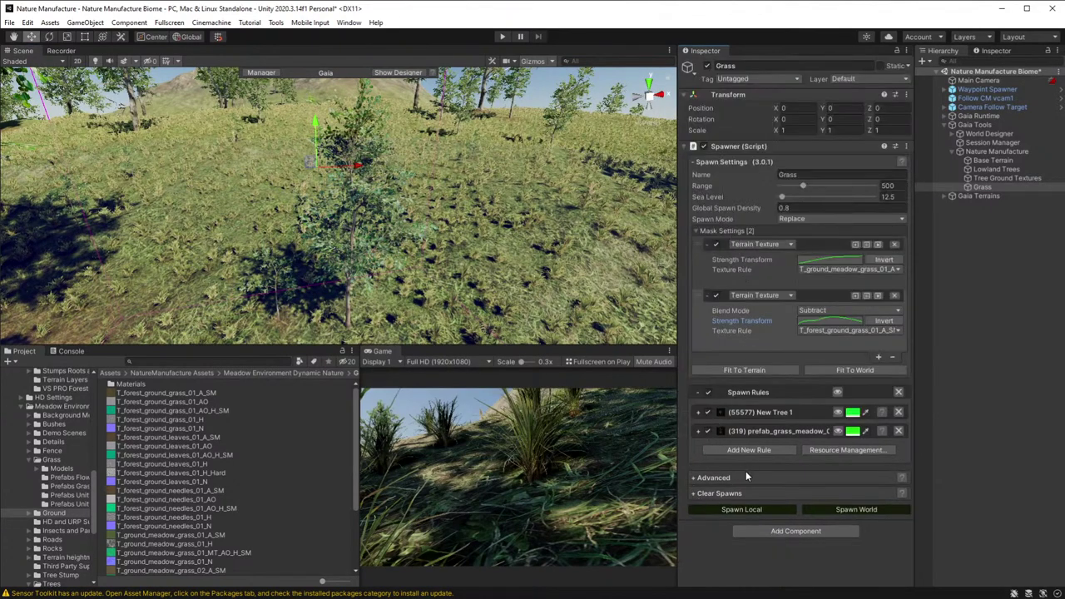
{"action": "left_click", "coordinate": [763, 449]}
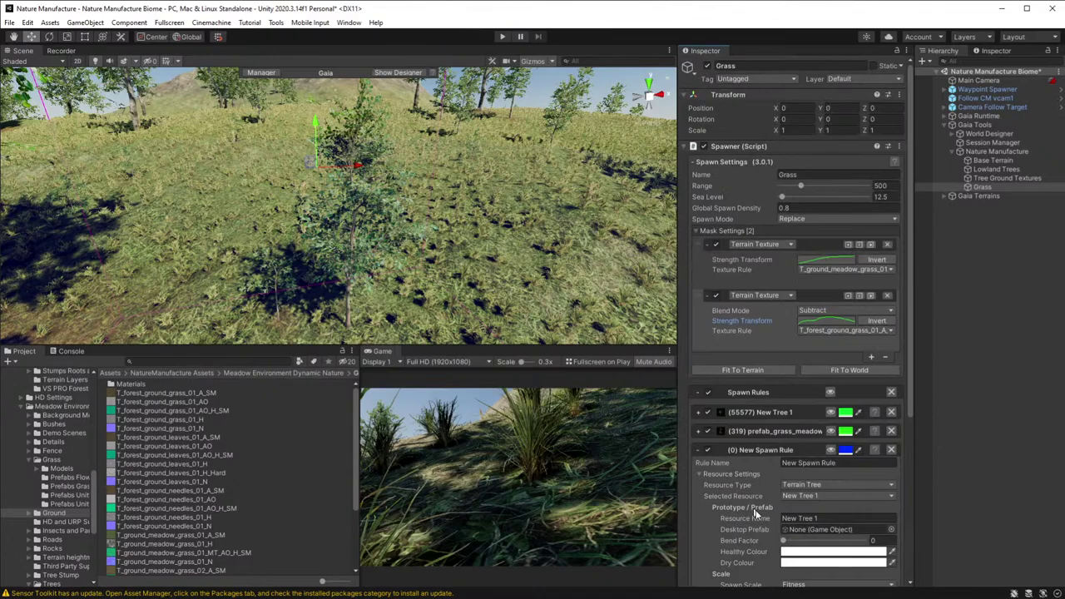
{"action": "scroll", "coordinate": [757, 499], "scroll_direction": "down", "scroll_amount": 3}
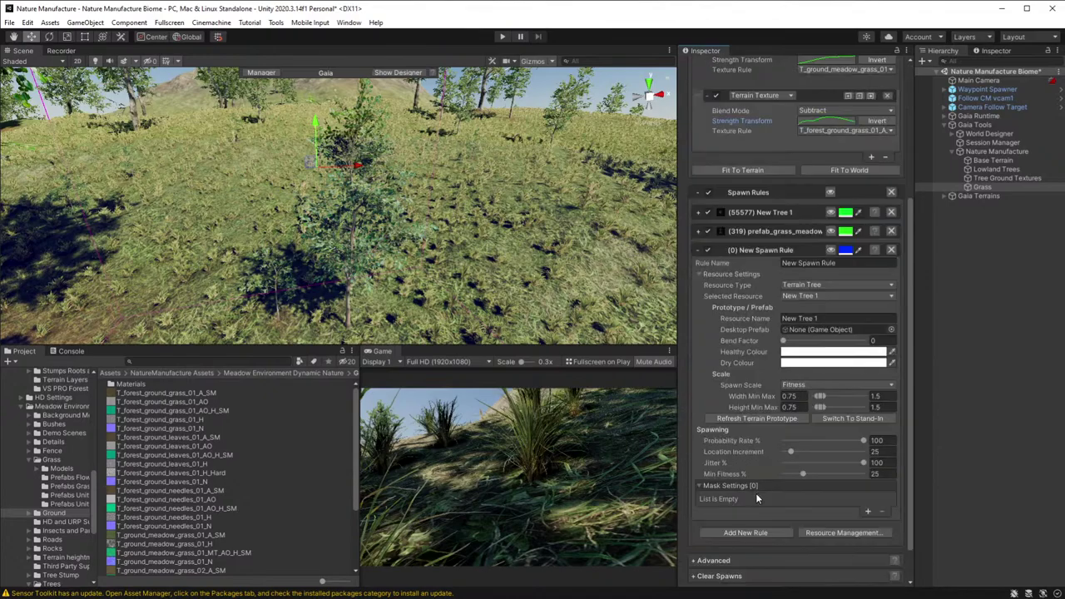
{"action": "left_click", "coordinate": [62, 486]}
{"action": "scroll", "coordinate": [163, 514], "scroll_direction": "down", "scroll_amount": 1}
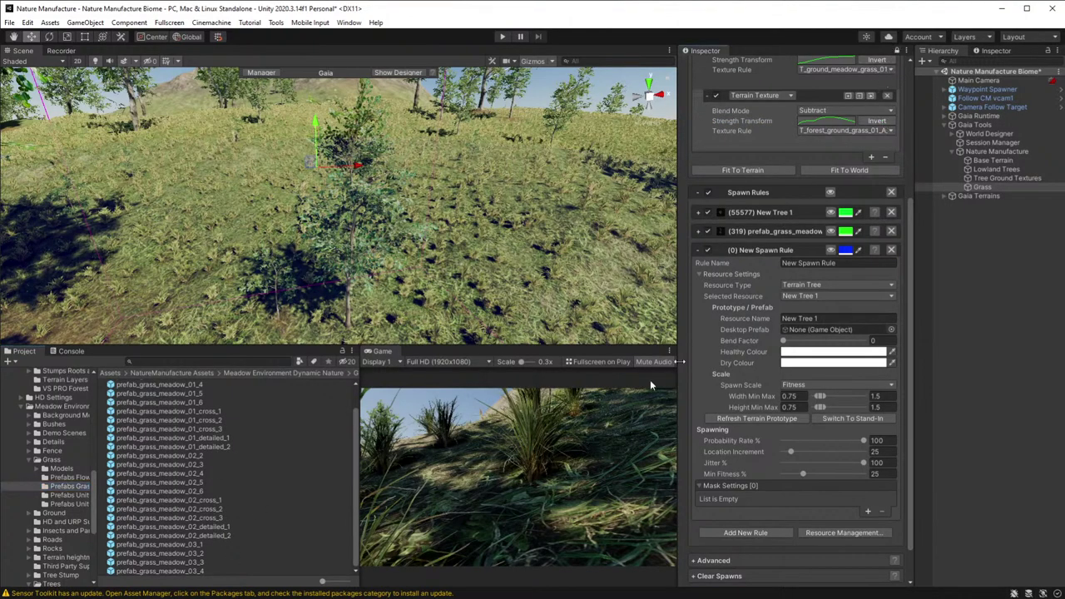
{"action": "left_click", "coordinate": [1008, 51]}
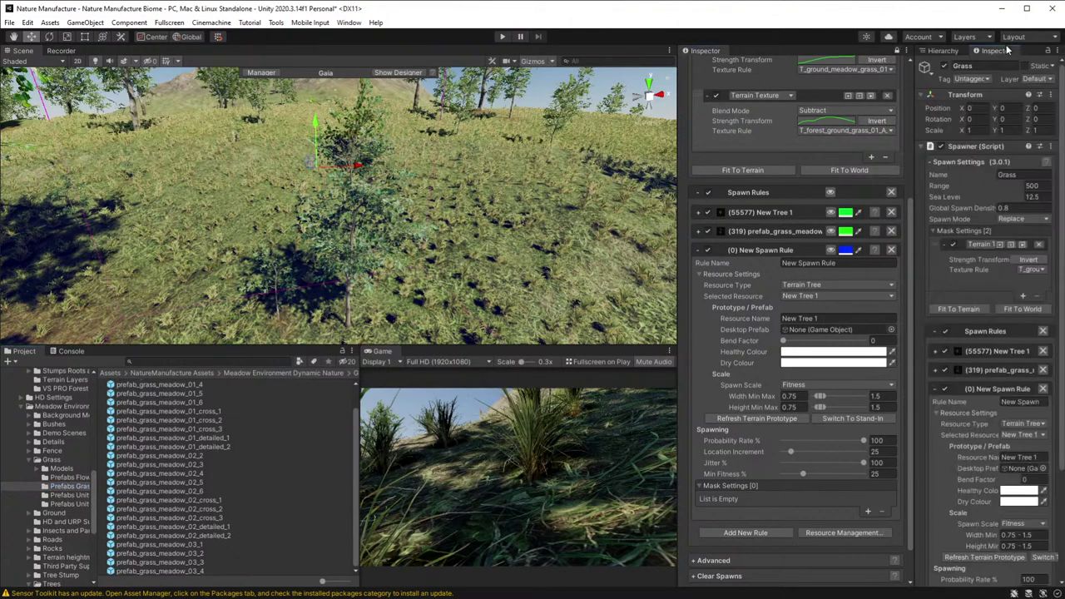
{"action": "left_click", "coordinate": [202, 527]}
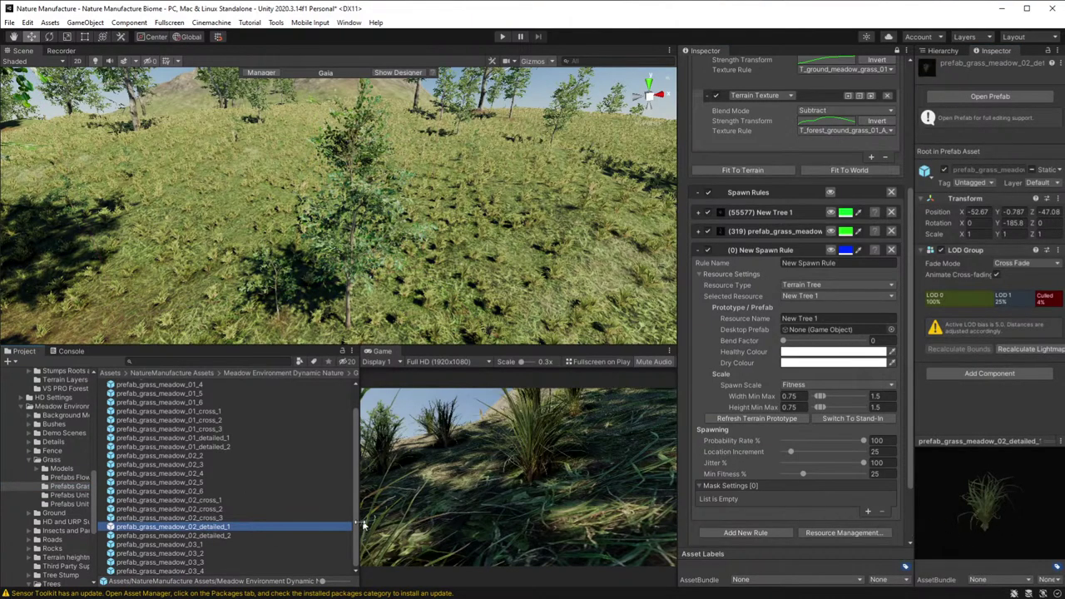
{"action": "left_click_drag", "start_coordinate": [220, 529], "coordinate": [848, 330]}
- Set the new rule to location increment 6 and 47.5% probability, then Spawn Local
{"action": "left_click", "coordinate": [830, 251]}
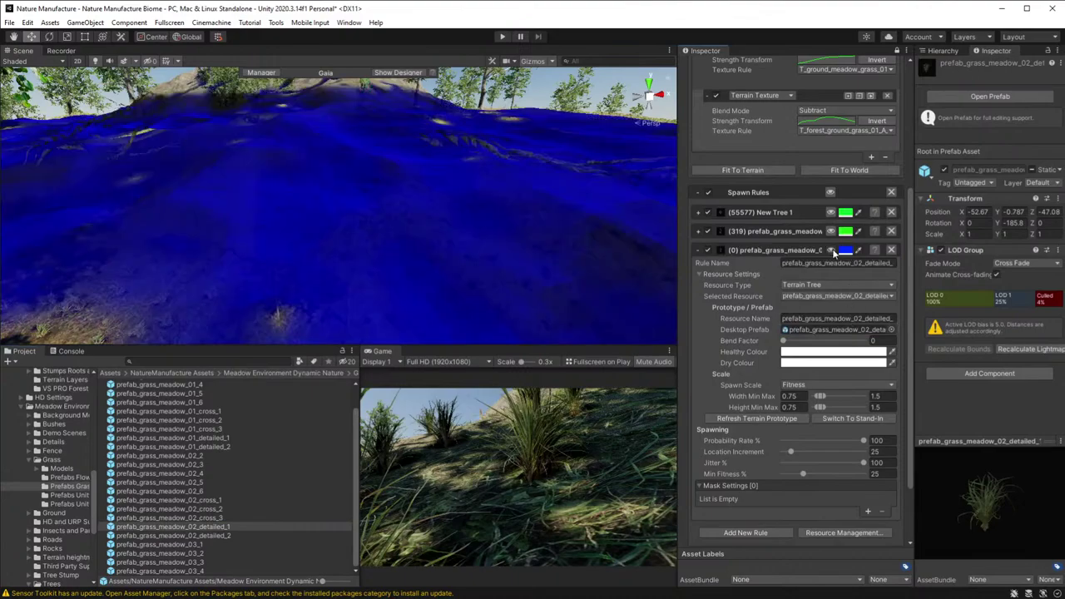
{"action": "left_click", "coordinate": [830, 250]}
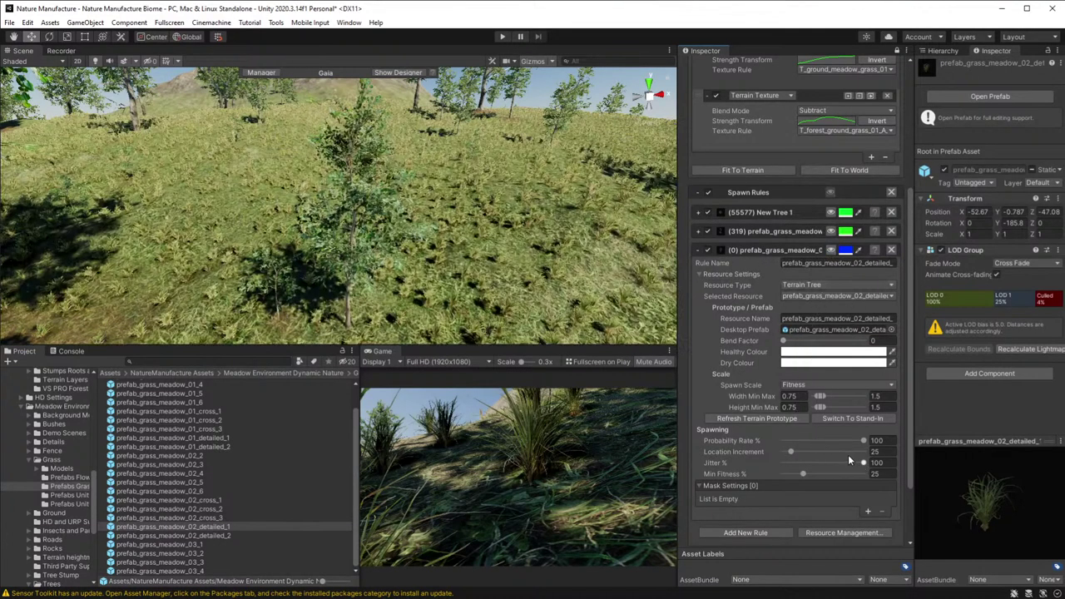
{"action": "left_click_drag", "start_coordinate": [792, 453], "coordinate": [786, 452]}
{"action": "left_click_drag", "start_coordinate": [863, 441], "coordinate": [821, 443]}
{"action": "scroll", "coordinate": [744, 533], "scroll_direction": "down", "scroll_amount": 3}
{"action": "left_click", "coordinate": [751, 511]}
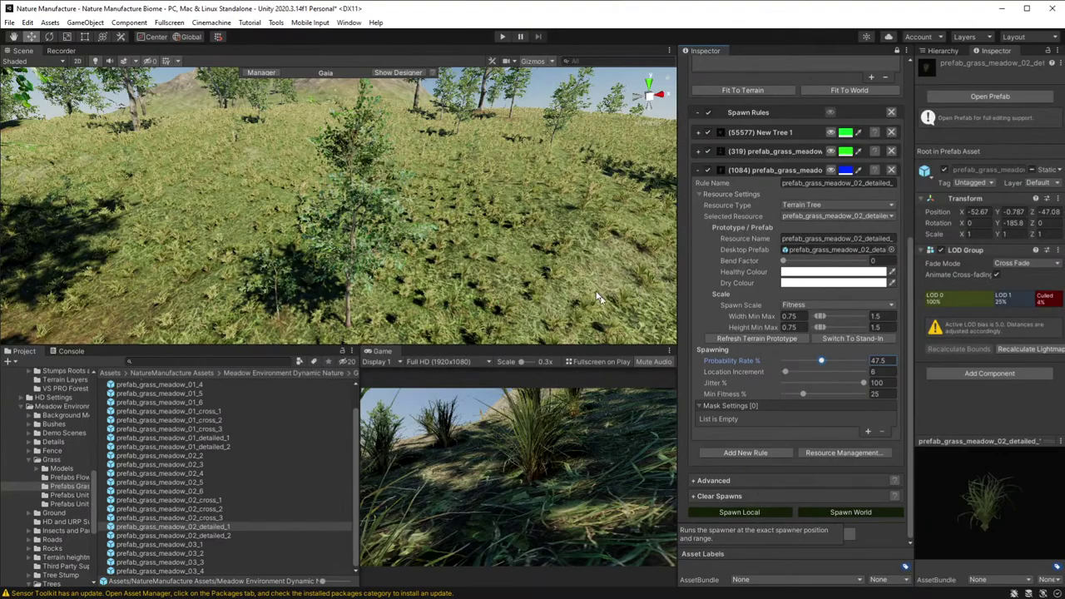
{"action": "right_click_drag", "start_coordinate": [366, 233], "coordinate": [659, 183]}
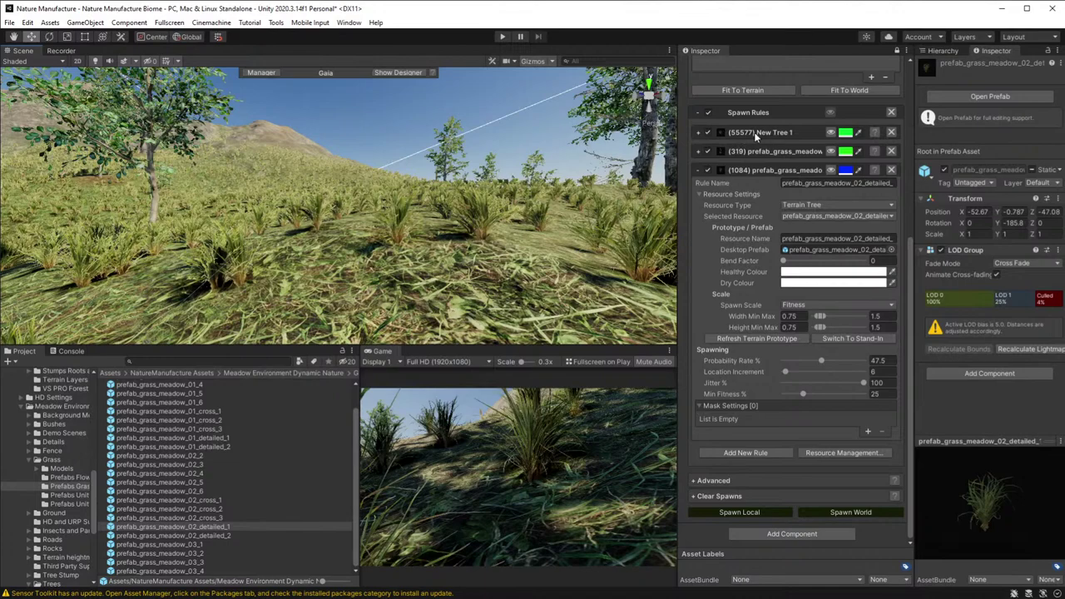
- Rename the New Tree 1 spawn rule to 'Grass 1'
{"action": "left_click", "coordinate": [698, 133]}
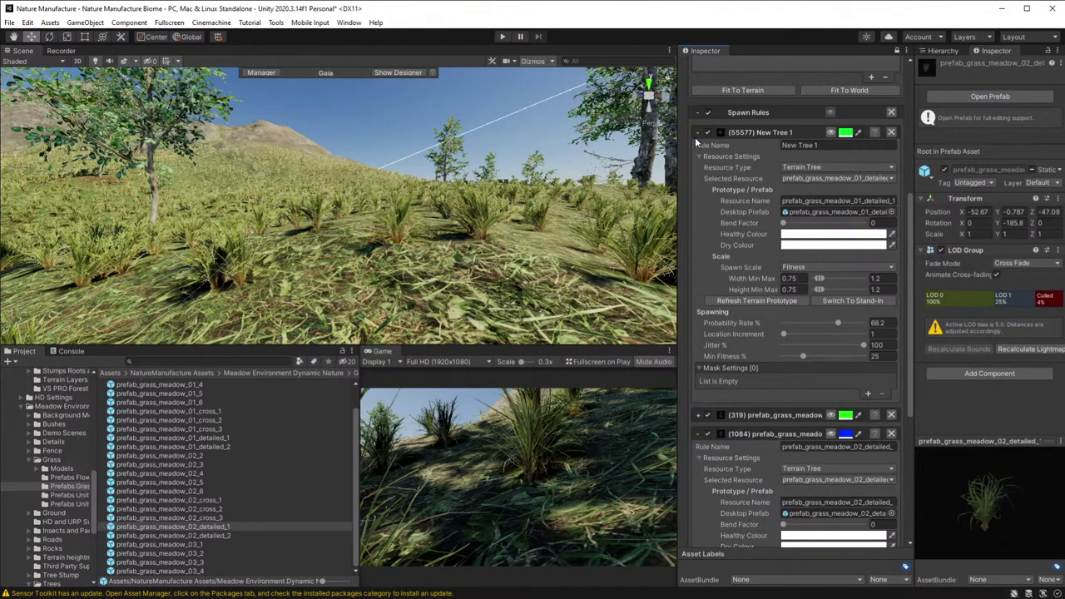
{"action": "left_click", "coordinate": [827, 145]}
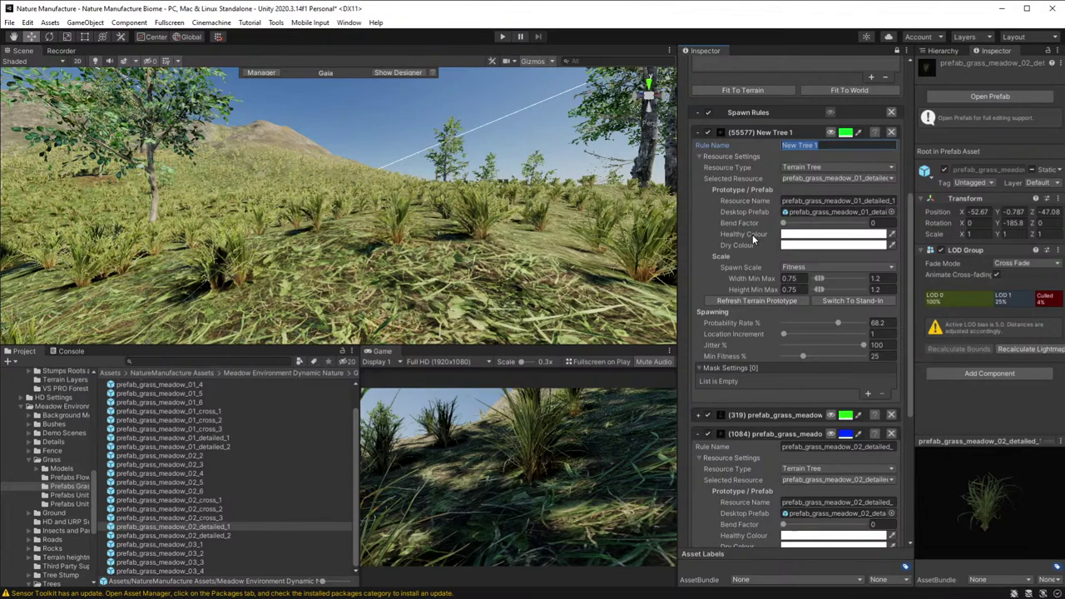
{"action": "type", "text": "Grass 1"}
{"action": "left_click", "coordinate": [698, 134]}
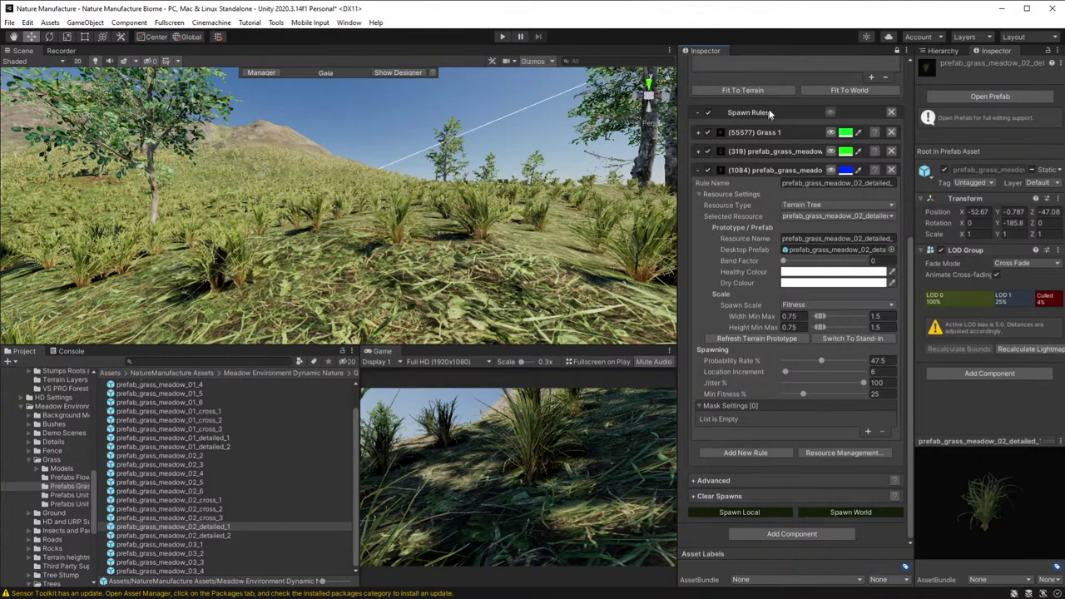
{"action": "left_click", "coordinate": [698, 134]}
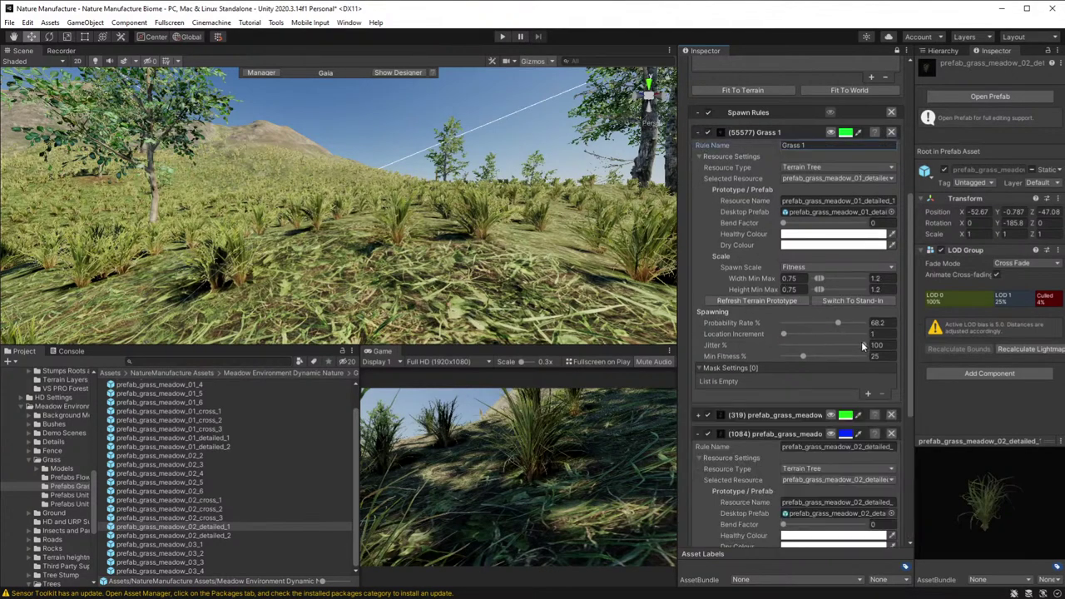
- Set the meadow_02 rule to location increment 1 and 55% probability, then respawn it locally
{"action": "scroll", "coordinate": [745, 196], "scroll_direction": "down", "scroll_amount": 3}
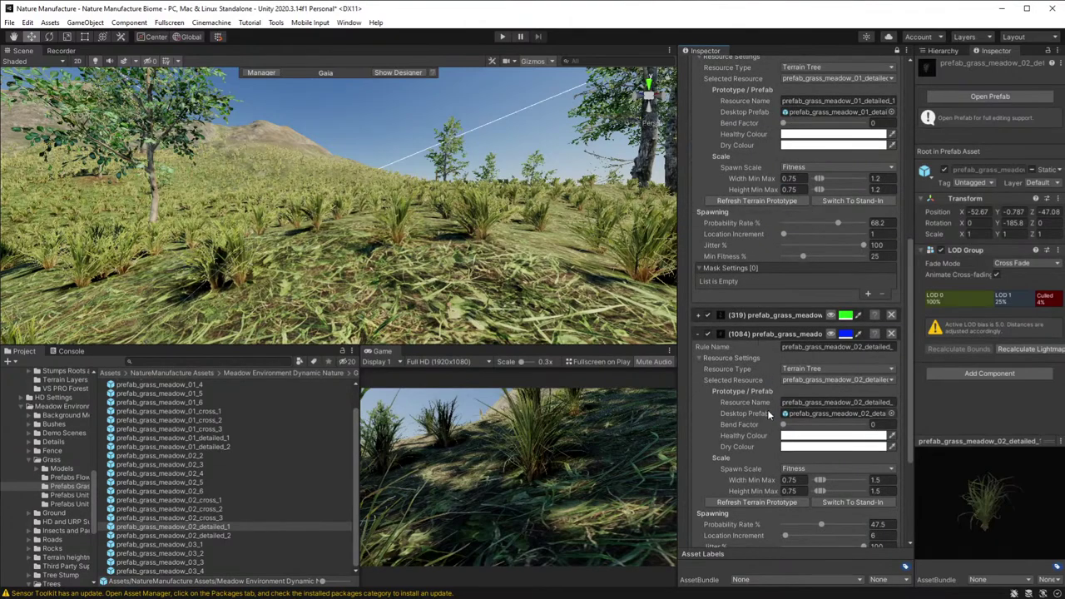
{"action": "scroll", "coordinate": [774, 420], "scroll_direction": "down", "scroll_amount": 3}
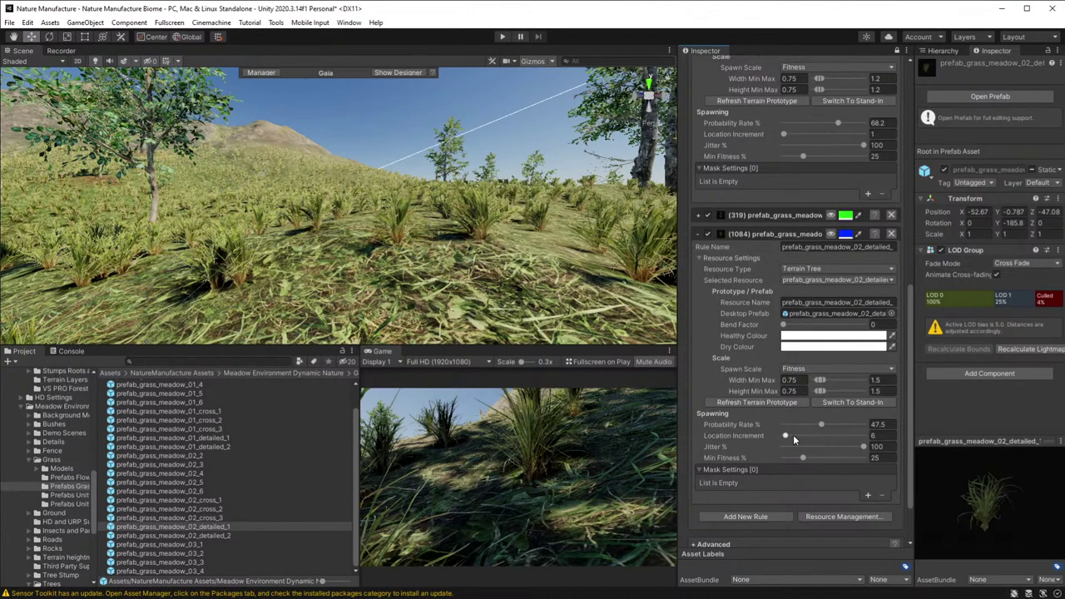
{"action": "left_click", "coordinate": [873, 435]}
{"action": "type", "text": "1"}
{"action": "key", "text": "shift+Tab"}
{"action": "type", "text": "55"}
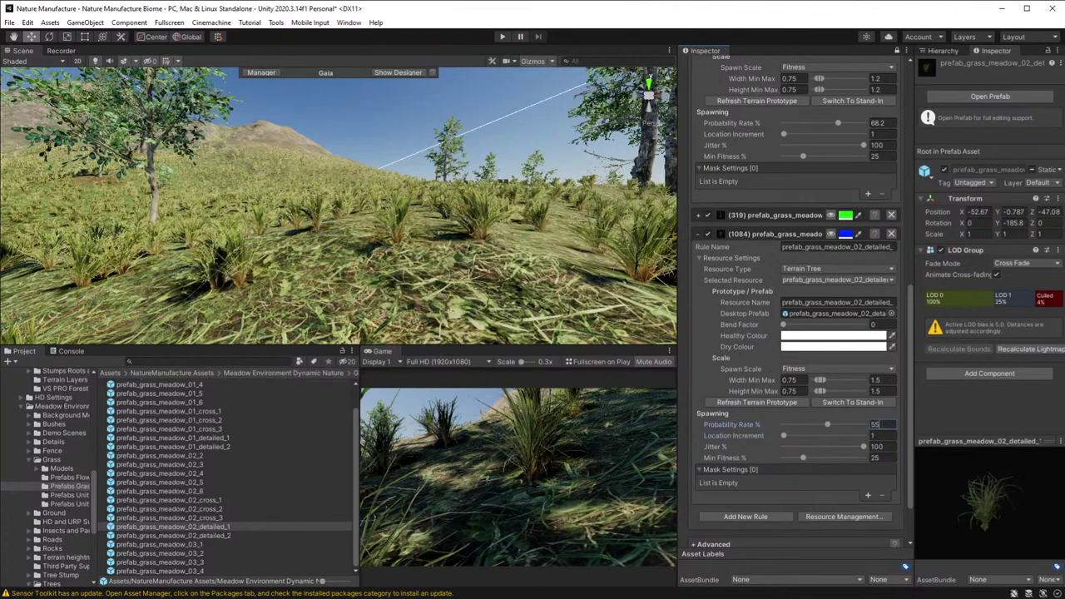
{"action": "scroll", "coordinate": [738, 518], "scroll_direction": "down", "scroll_amount": 2}
{"action": "left_click", "coordinate": [739, 513]}
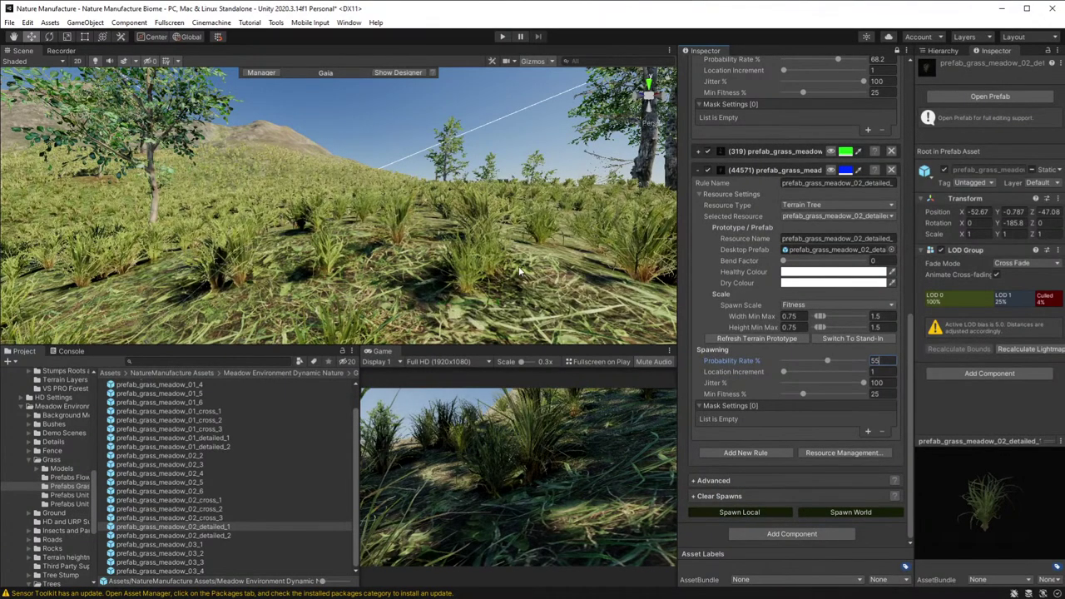
{"action": "right_click_drag", "start_coordinate": [516, 304], "coordinate": [329, 343]}
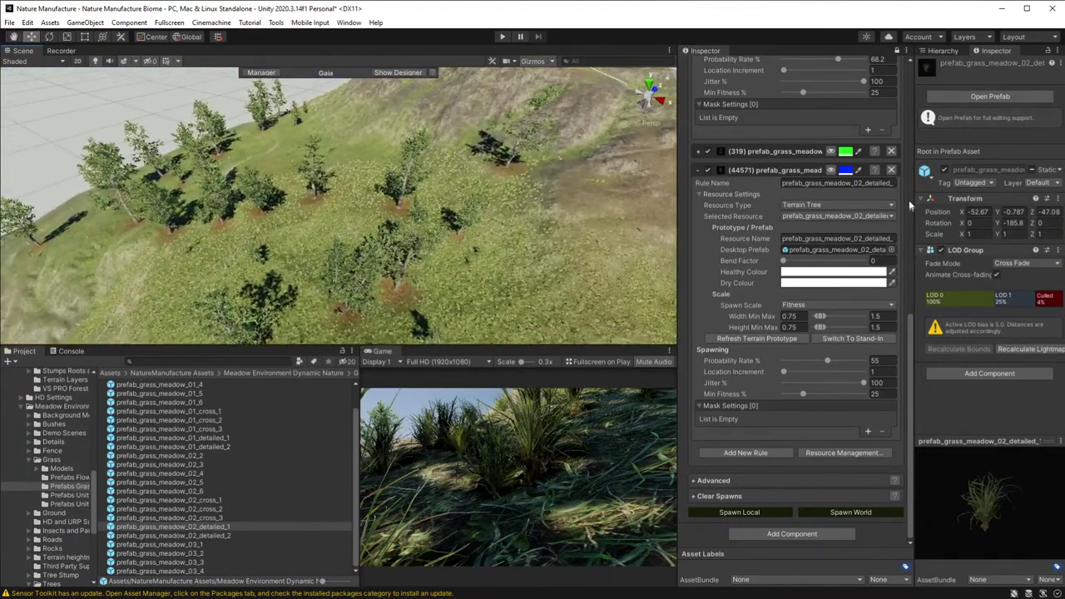
{"action": "scroll", "coordinate": [828, 190], "scroll_direction": "up", "scroll_amount": 3}
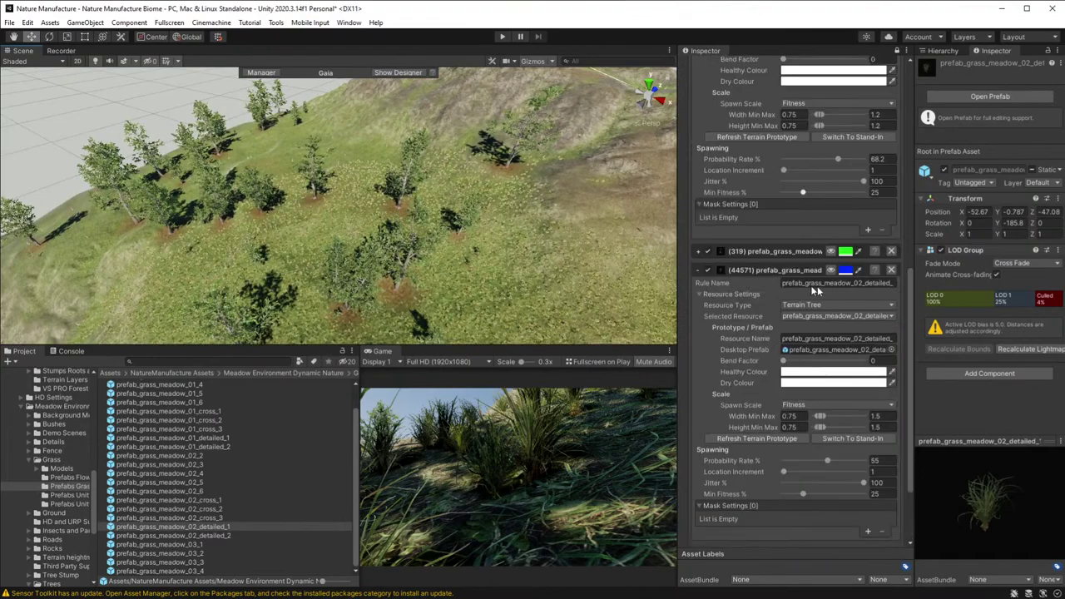
{"action": "scroll", "coordinate": [759, 250], "scroll_direction": "up", "scroll_amount": 6}
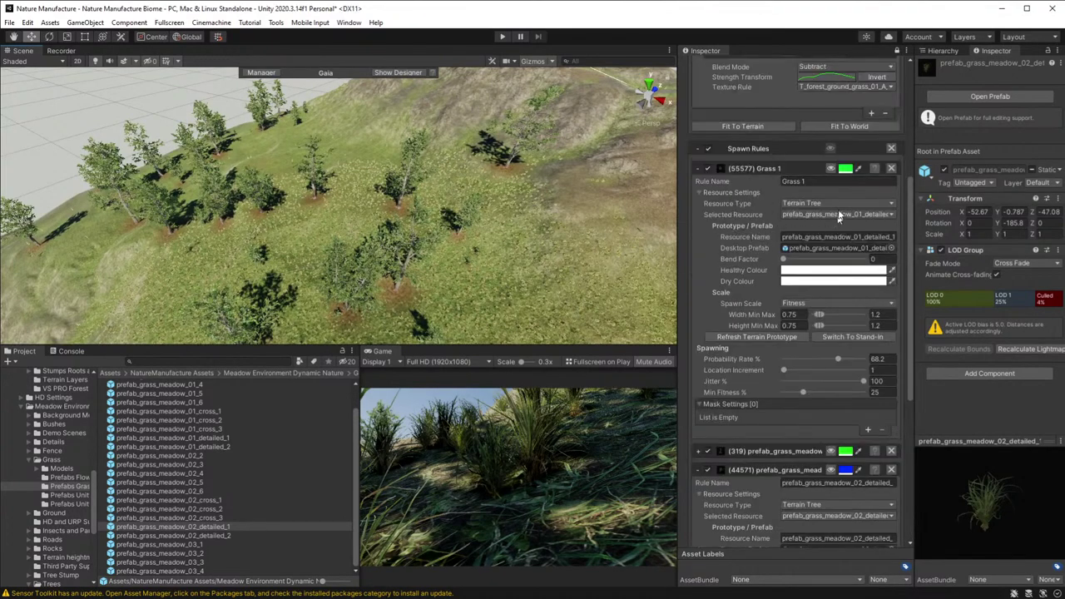
{"action": "scroll", "coordinate": [839, 216], "scroll_direction": "up", "scroll_amount": 3}
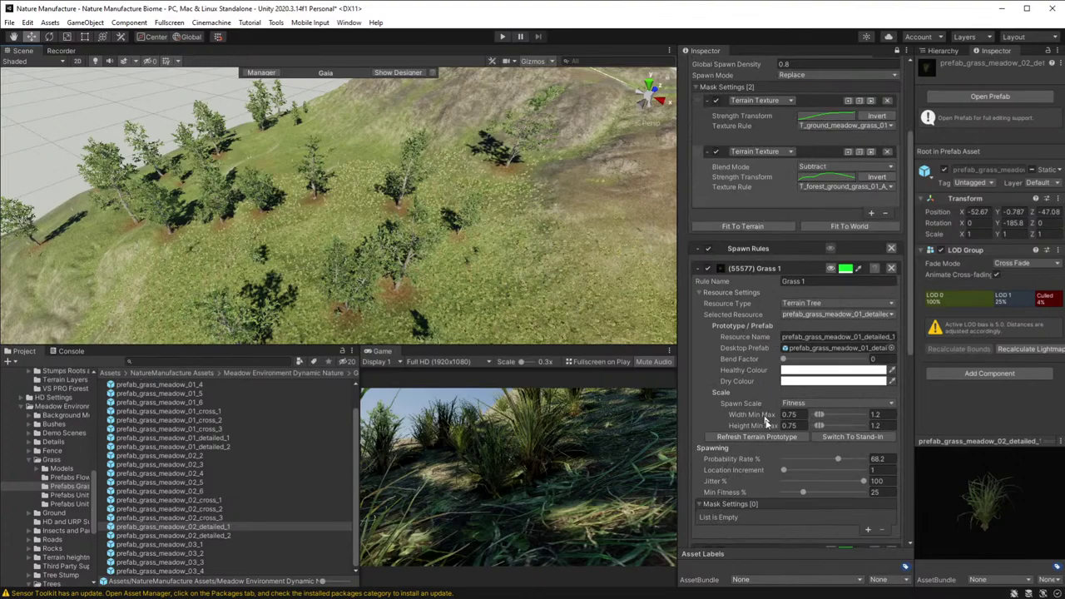
{"action": "scroll", "coordinate": [753, 419], "scroll_direction": "down", "scroll_amount": 3}
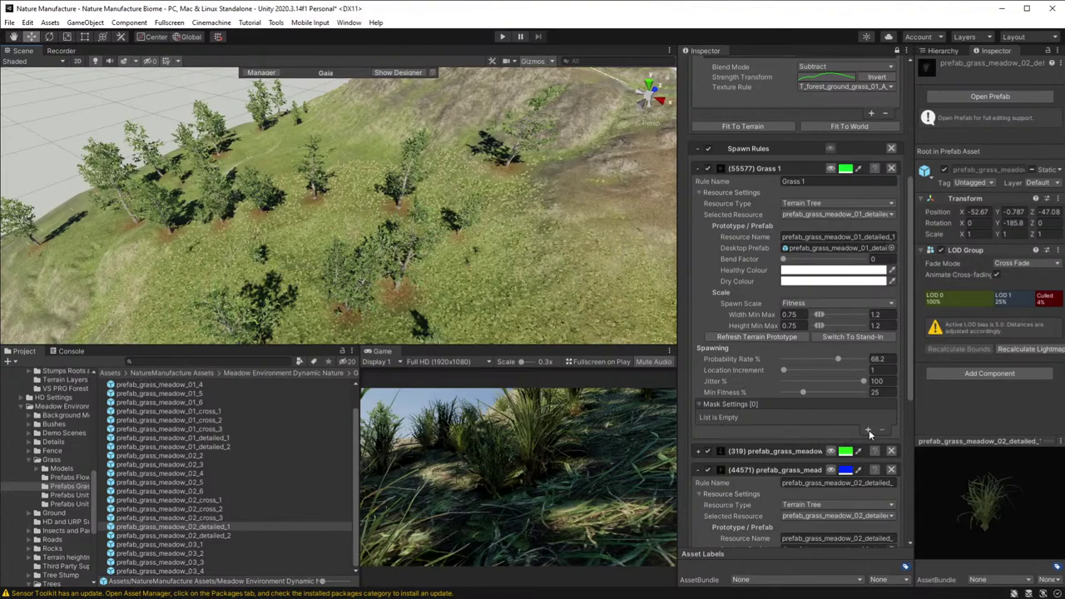
- Add a Global Spawner Mask Stack and a Noise Mask to the Grass 1 rule
{"action": "left_click", "coordinate": [830, 148]}
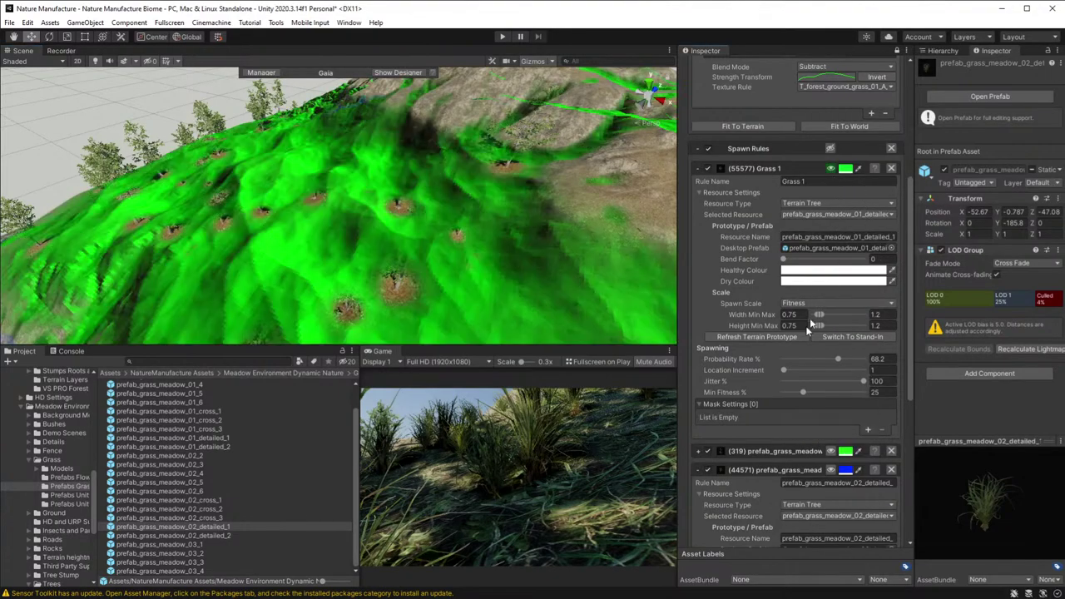
{"action": "scroll", "coordinate": [802, 358], "scroll_direction": "down", "scroll_amount": 3}
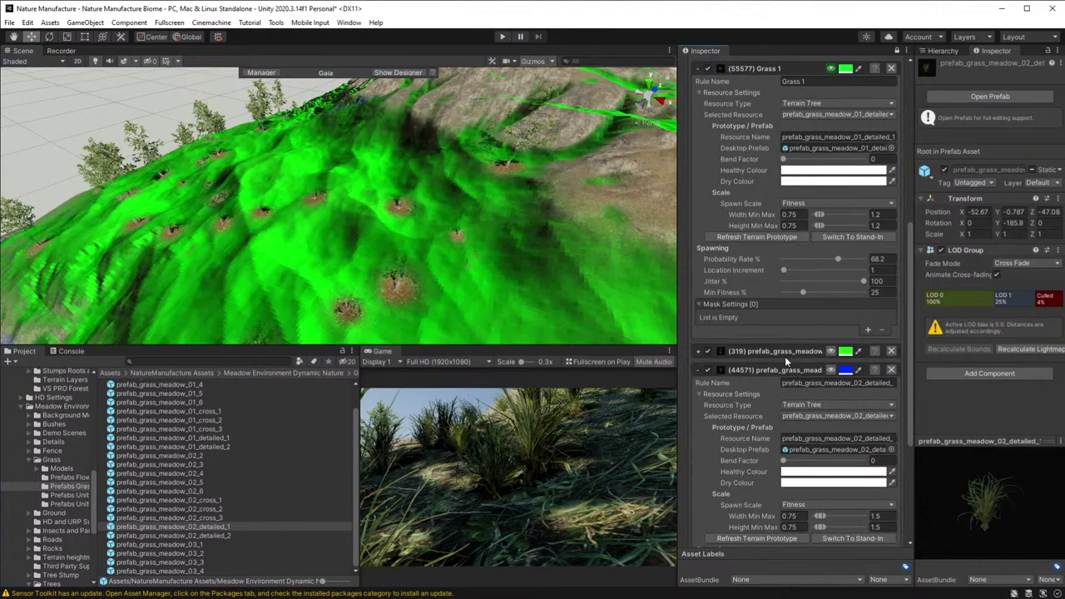
{"action": "left_click", "coordinate": [868, 330]}
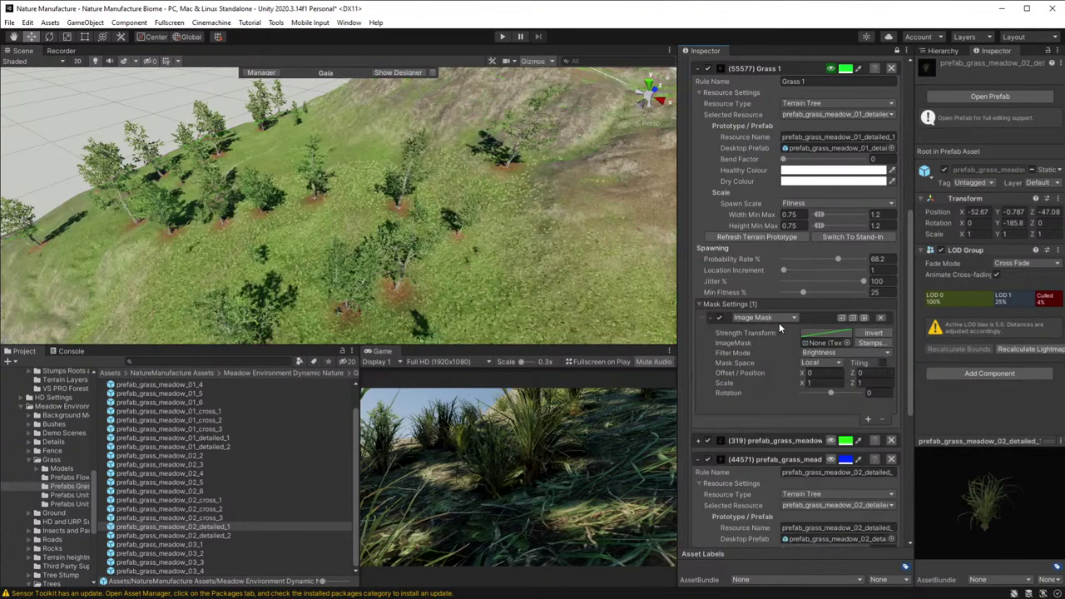
{"action": "left_click", "coordinate": [775, 318]}
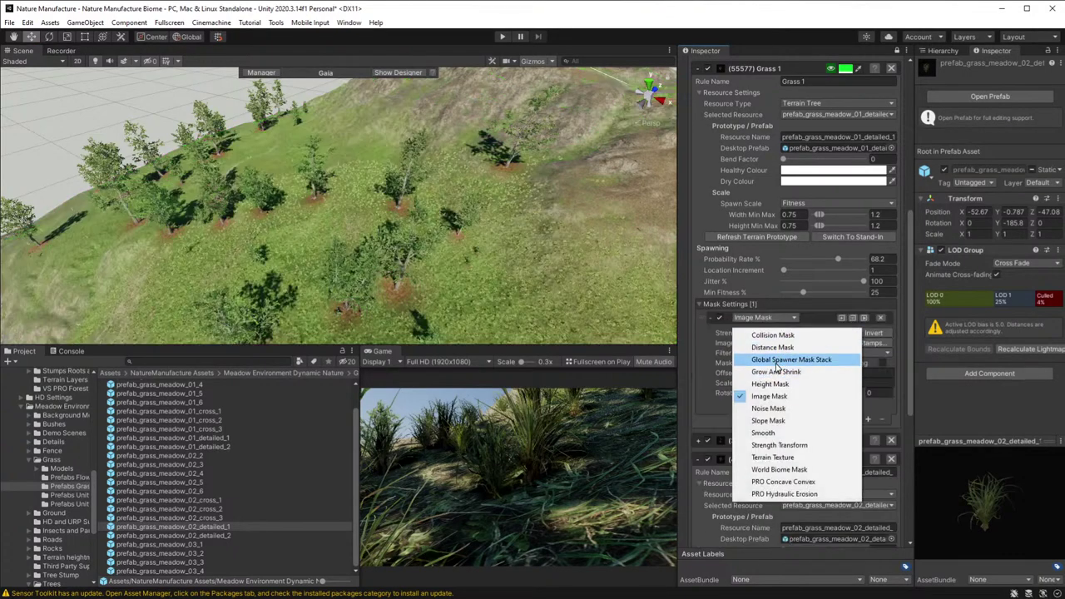
{"action": "left_click", "coordinate": [778, 359]}
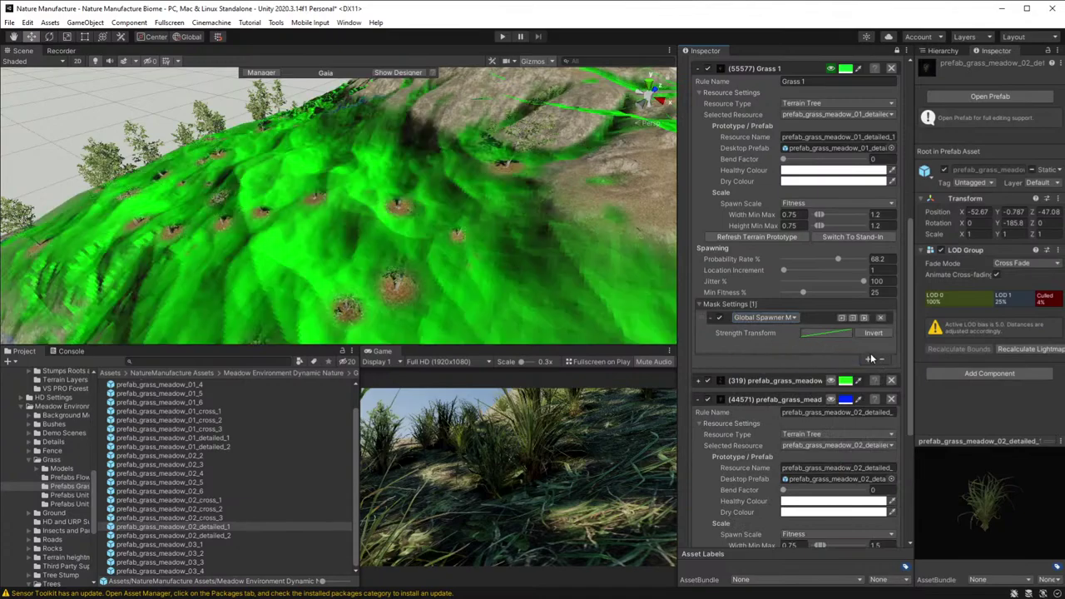
{"action": "left_click", "coordinate": [867, 360]}
{"action": "left_click", "coordinate": [778, 359]}
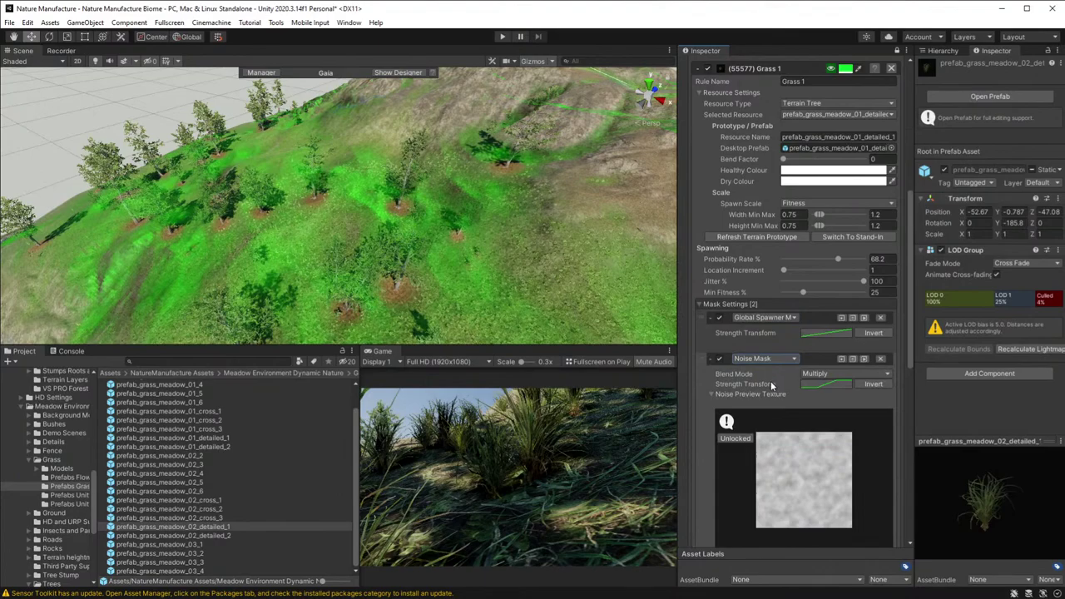
- Shift the Grass 1 noise pattern across the terrain and hide its preview texture
{"action": "scroll", "coordinate": [525, 277], "scroll_direction": "down", "scroll_amount": 3}
{"action": "scroll", "coordinate": [524, 277], "scroll_direction": "down", "scroll_amount": 3}
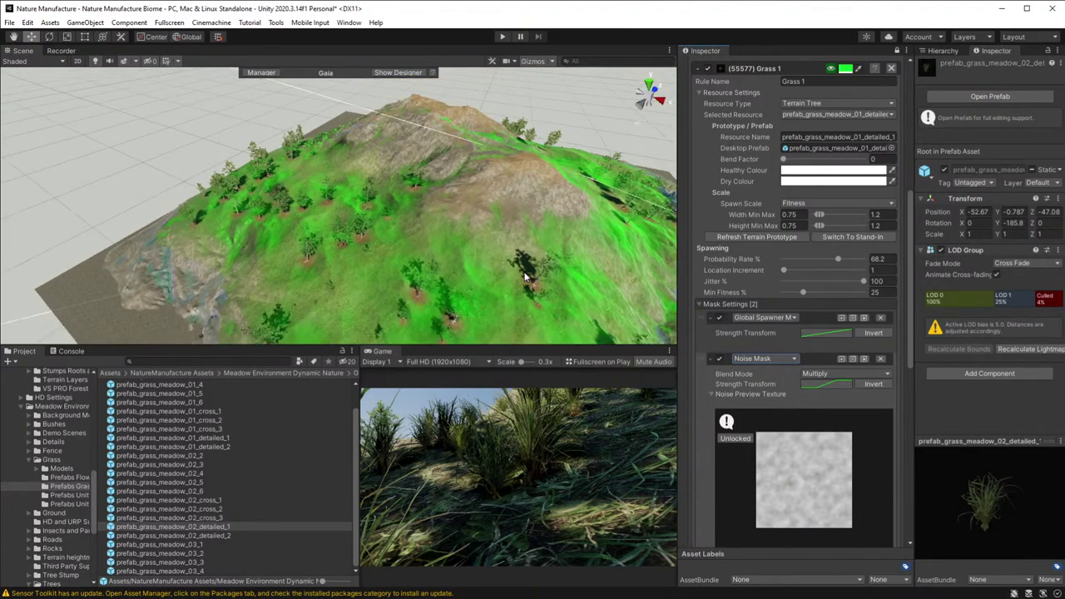
{"action": "scroll", "coordinate": [528, 282], "scroll_direction": "down", "scroll_amount": 3}
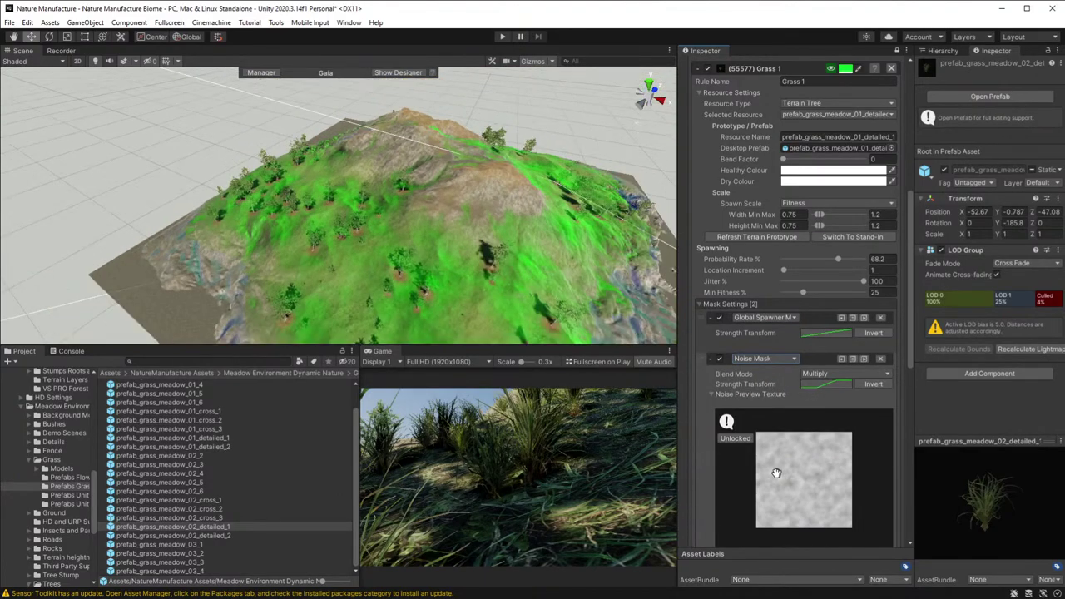
{"action": "left_click_drag", "start_coordinate": [799, 484], "coordinate": [799, 479]}
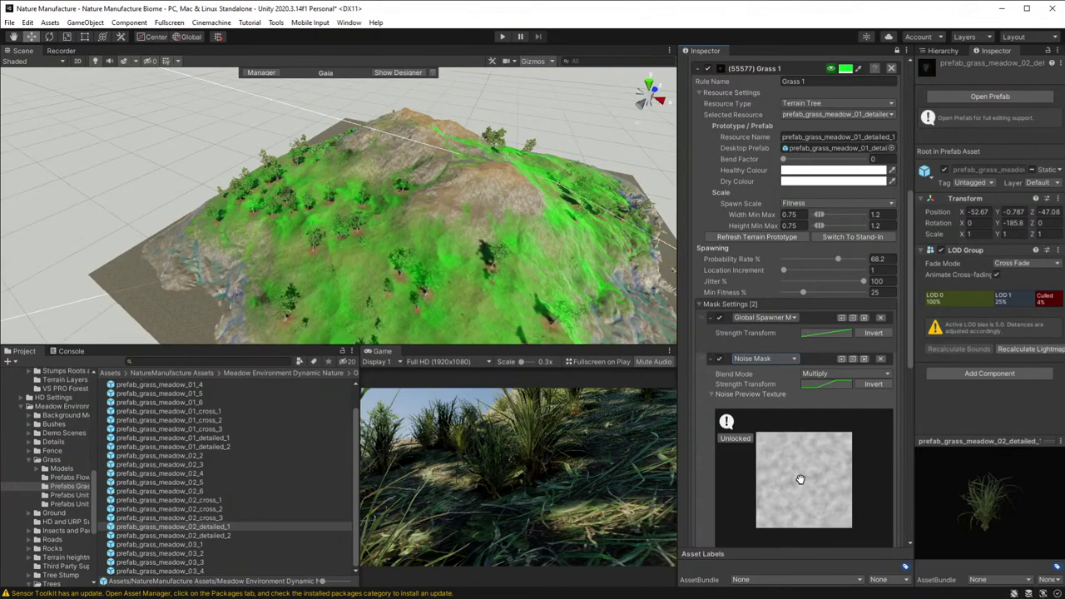
{"action": "scroll", "coordinate": [799, 479], "scroll_direction": "down", "scroll_amount": 3}
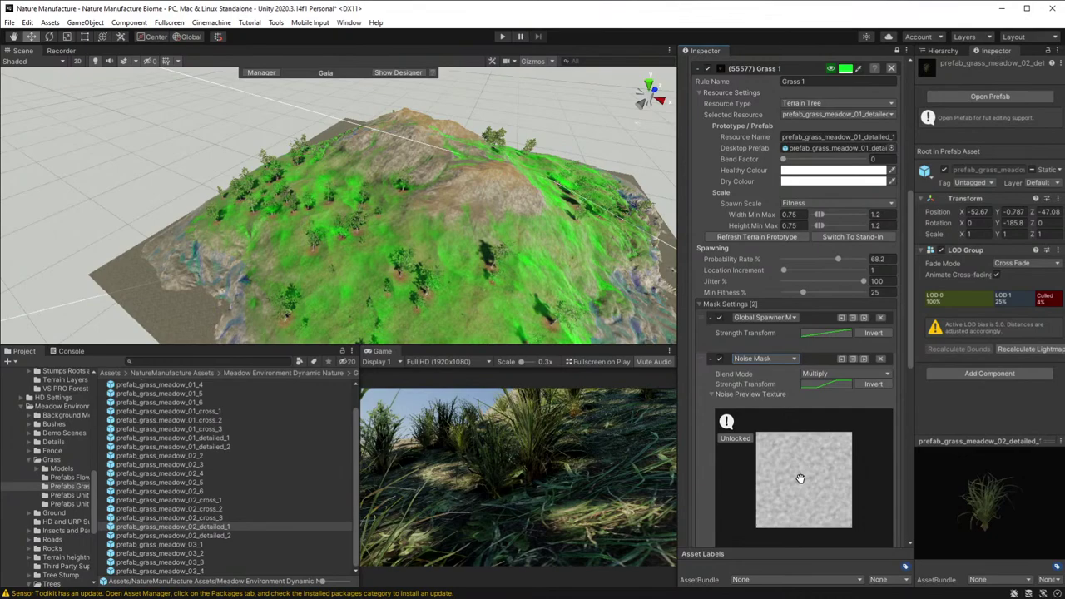
{"action": "scroll", "coordinate": [800, 479], "scroll_direction": "down", "scroll_amount": 2}
{"action": "scroll", "coordinate": [799, 479], "scroll_direction": "down", "scroll_amount": 2}
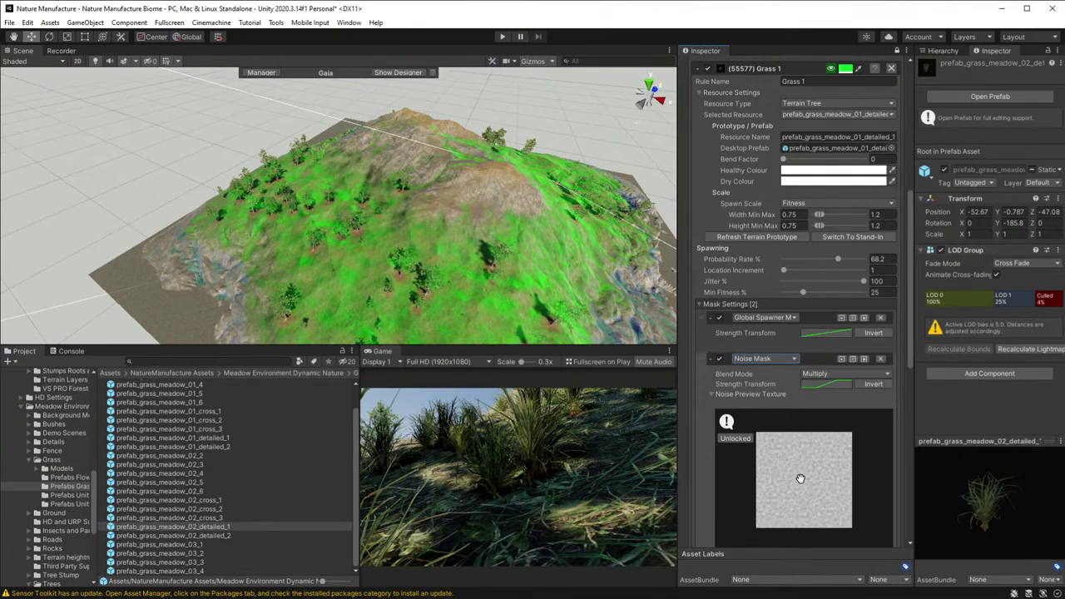
{"action": "scroll", "coordinate": [800, 479], "scroll_direction": "up", "scroll_amount": 3}
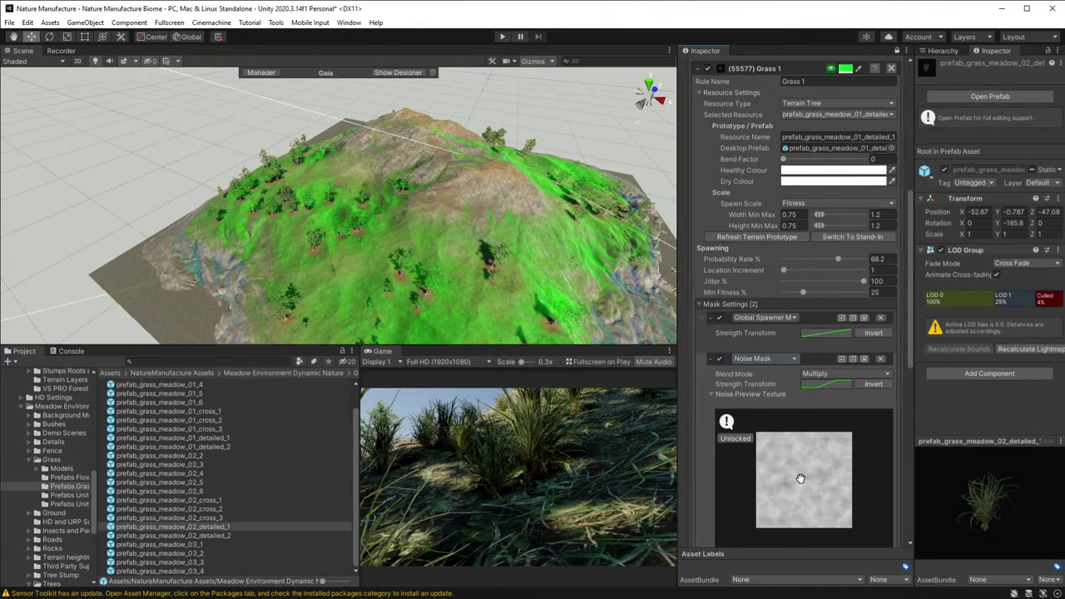
{"action": "scroll", "coordinate": [800, 478], "scroll_direction": "up", "scroll_amount": 1}
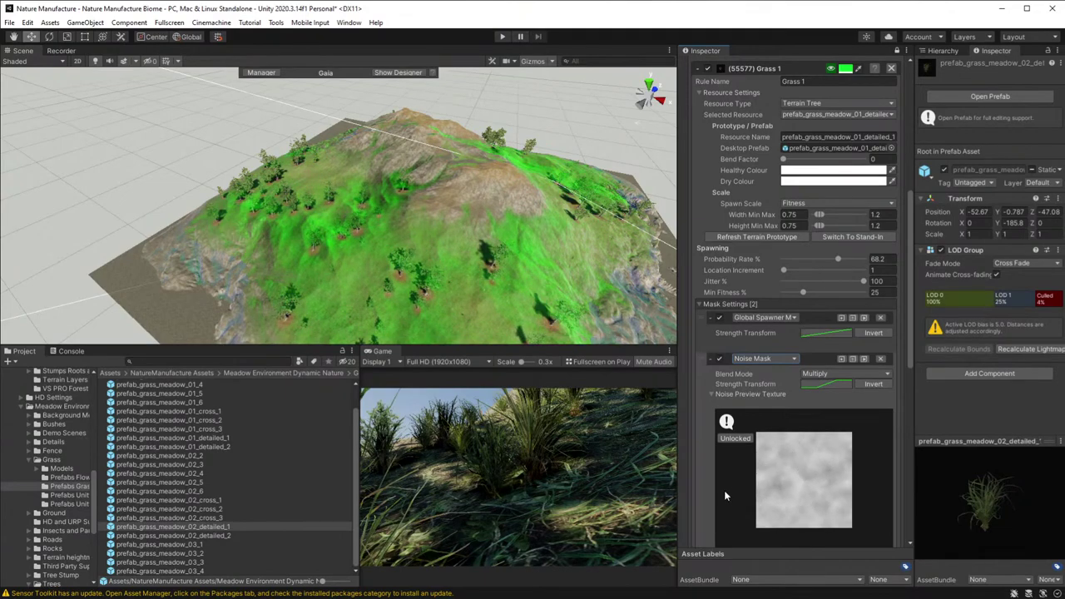
{"action": "left_click", "coordinate": [712, 395]}
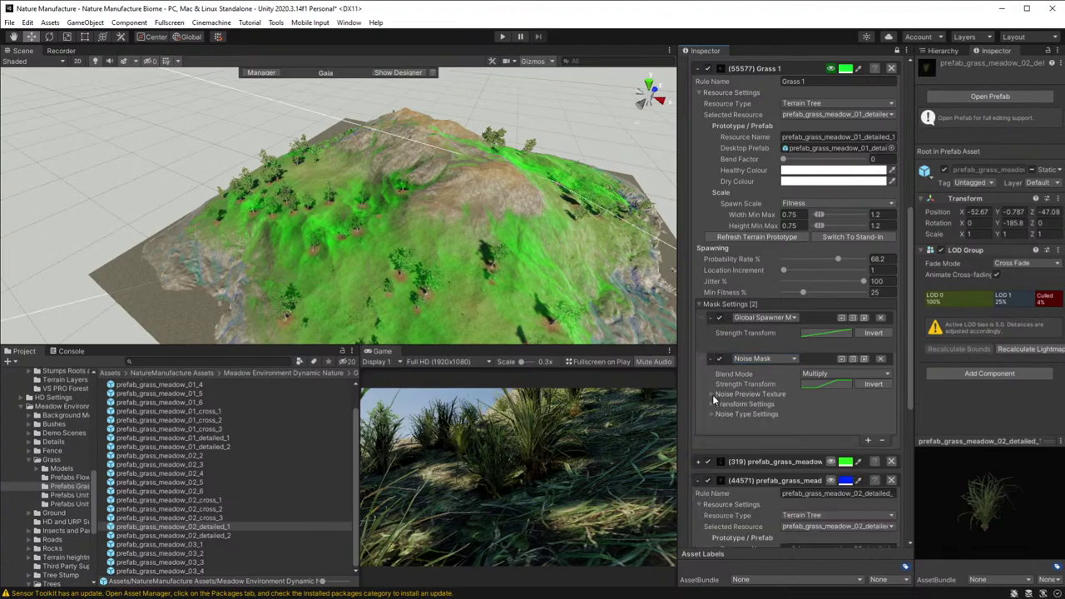
{"action": "scroll", "coordinate": [736, 434], "scroll_direction": "down", "scroll_amount": 3}
{"action": "scroll", "coordinate": [747, 426], "scroll_direction": "down", "scroll_amount": 3}
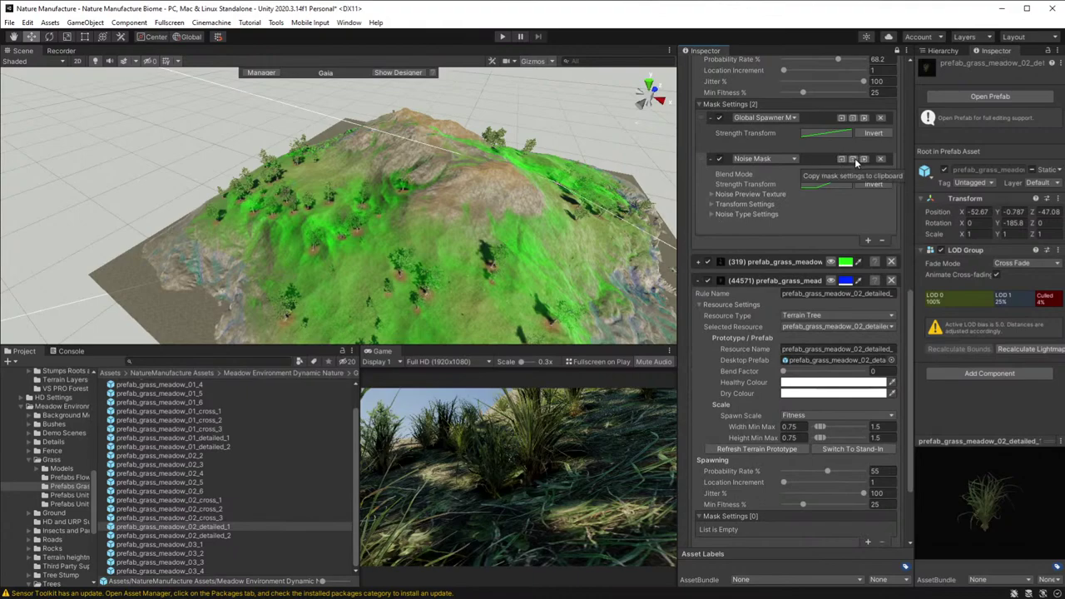
- Give the (319) grass meadow rule a Global Spawner Mask and a Noise Mask
{"action": "left_click", "coordinate": [699, 262]}
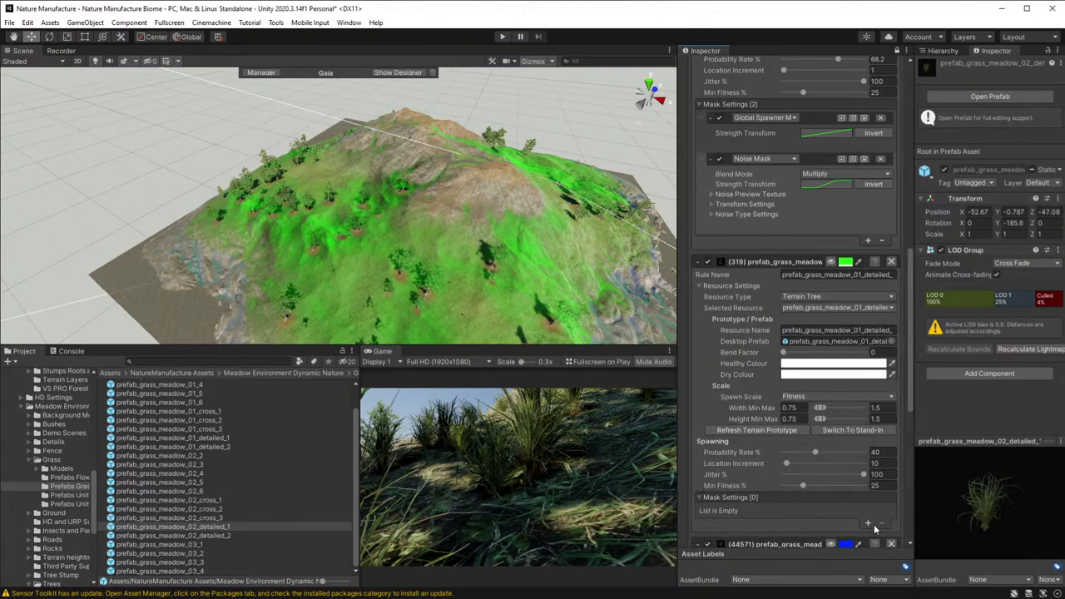
{"action": "left_click", "coordinate": [868, 524]}
{"action": "left_click", "coordinate": [814, 484]}
{"action": "scroll", "coordinate": [798, 421], "scroll_direction": "down", "scroll_amount": 3}
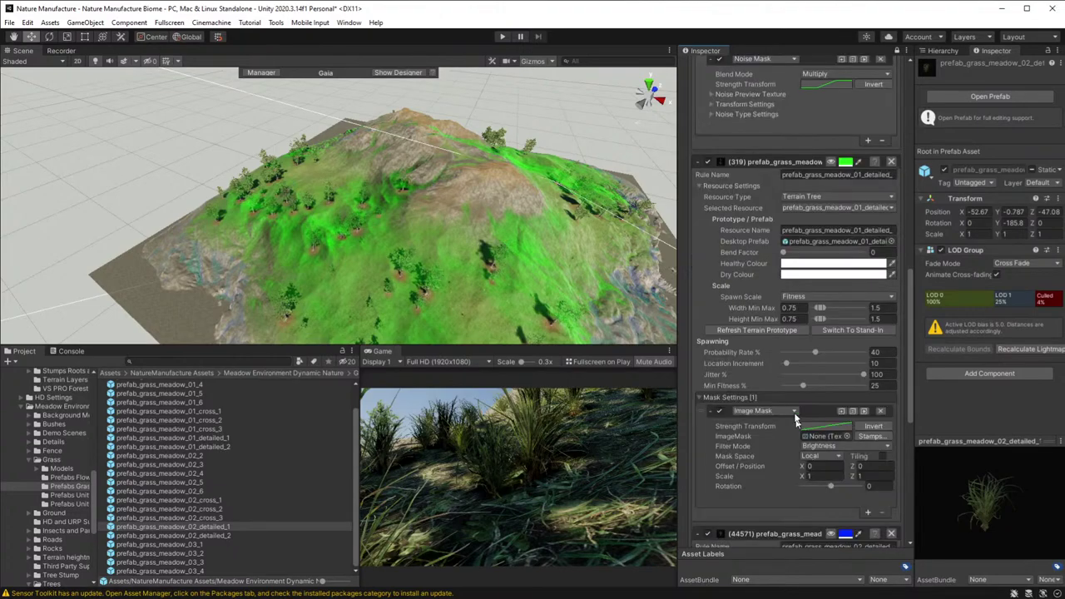
{"action": "left_click", "coordinate": [775, 411]}
{"action": "left_click", "coordinate": [799, 457]}
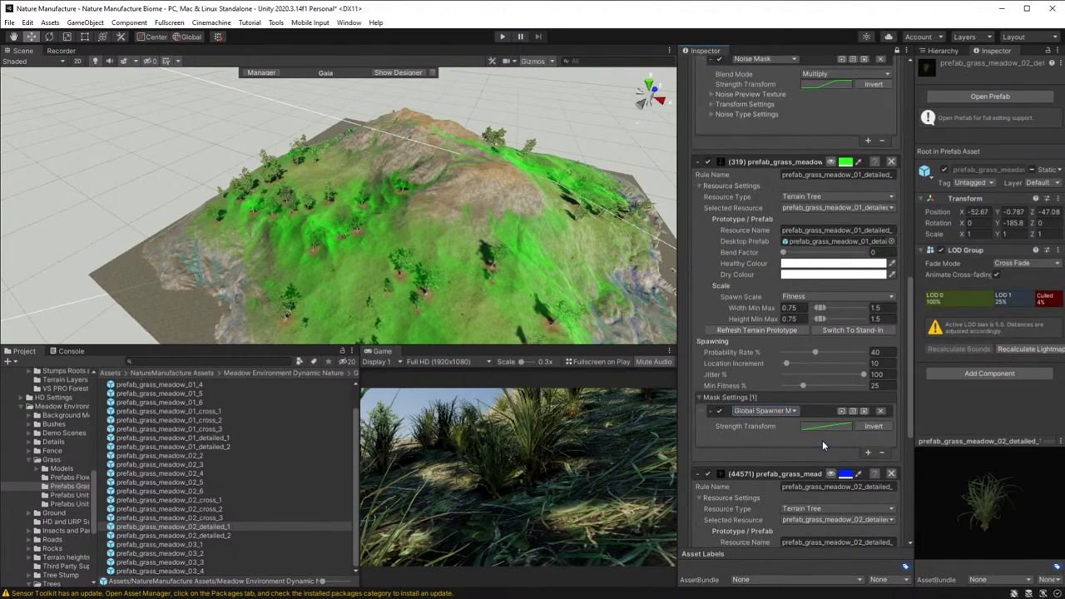
{"action": "scroll", "coordinate": [840, 429], "scroll_direction": "down", "scroll_amount": 3}
{"action": "left_click", "coordinate": [868, 352]}
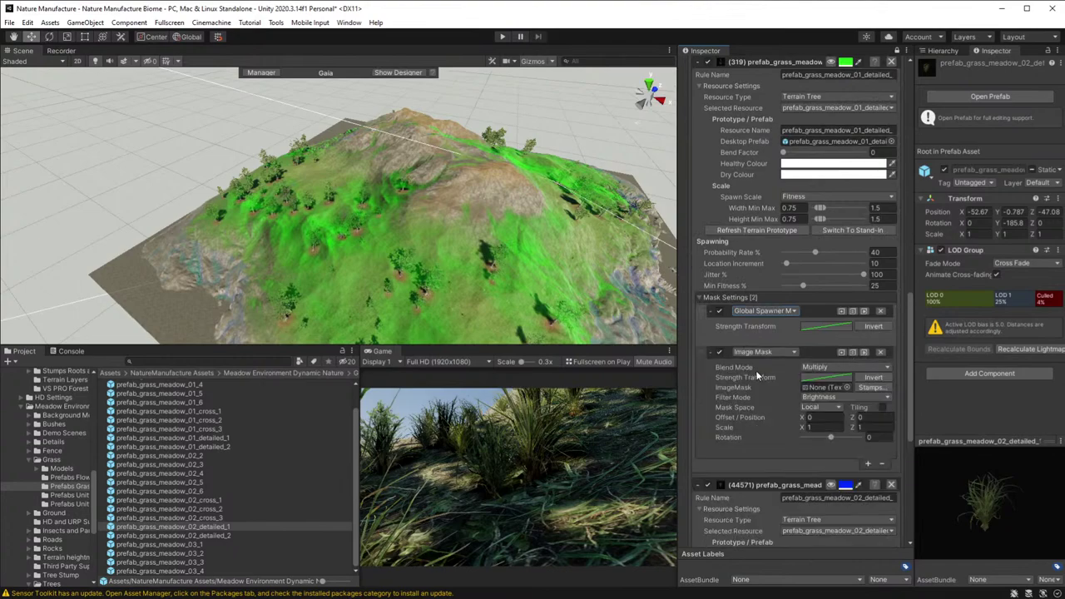
{"action": "left_click", "coordinate": [768, 352]}
{"action": "left_click", "coordinate": [832, 367]}
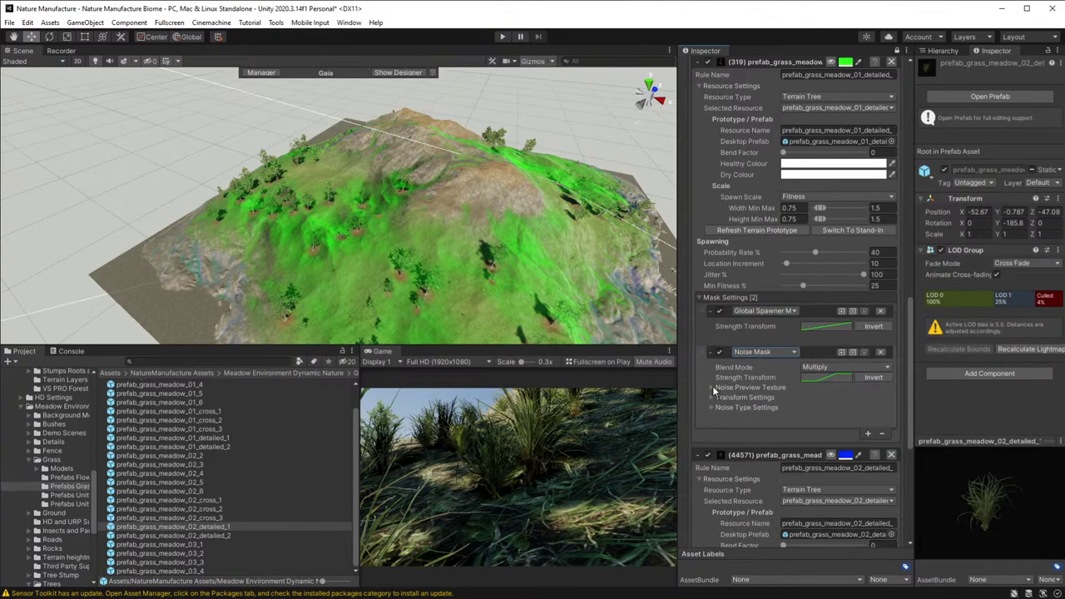
{"action": "left_click", "coordinate": [874, 378]}
{"action": "left_click", "coordinate": [877, 380]}
{"action": "scroll", "coordinate": [741, 472], "scroll_direction": "down", "scroll_amount": 5}
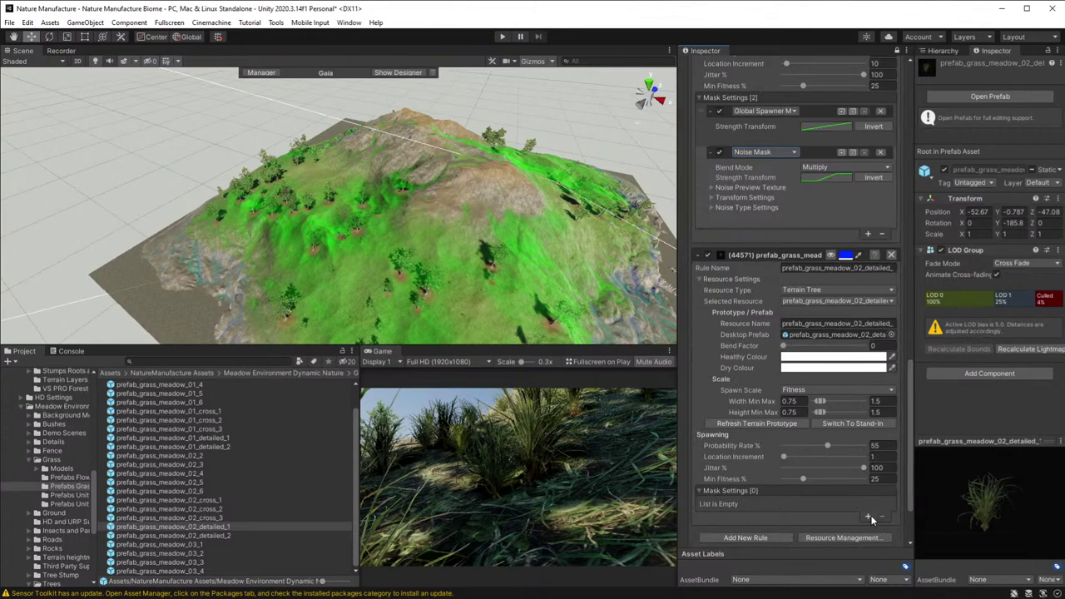
- Give the (44571) meadow_02 rule a Grow And Shrink mask and a Noise Mask
{"action": "left_click", "coordinate": [867, 516]}
{"action": "left_click", "coordinate": [786, 504]}
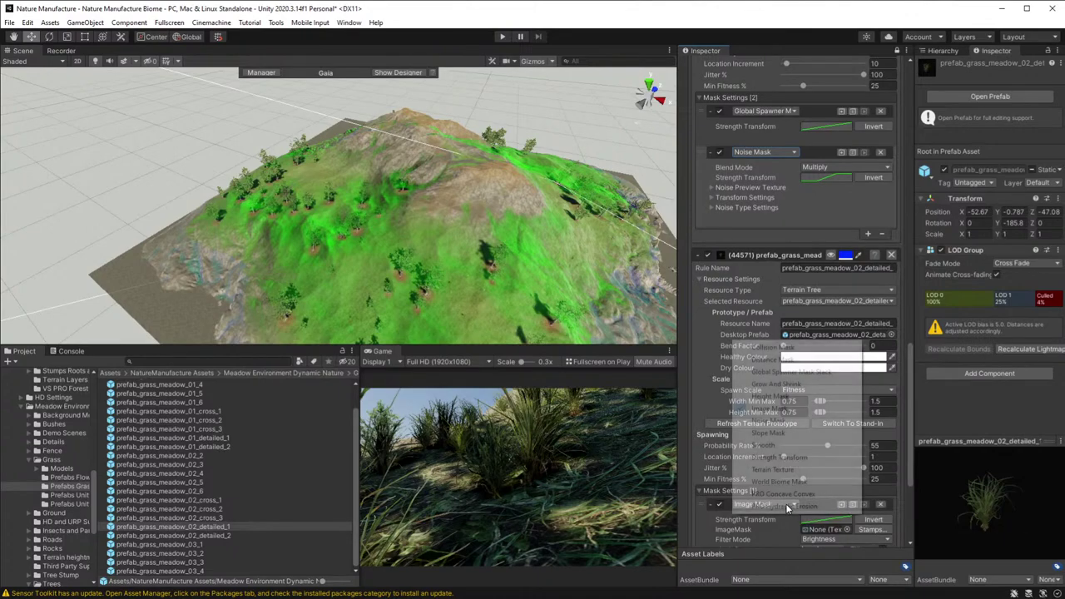
{"action": "left_click", "coordinate": [776, 384]}
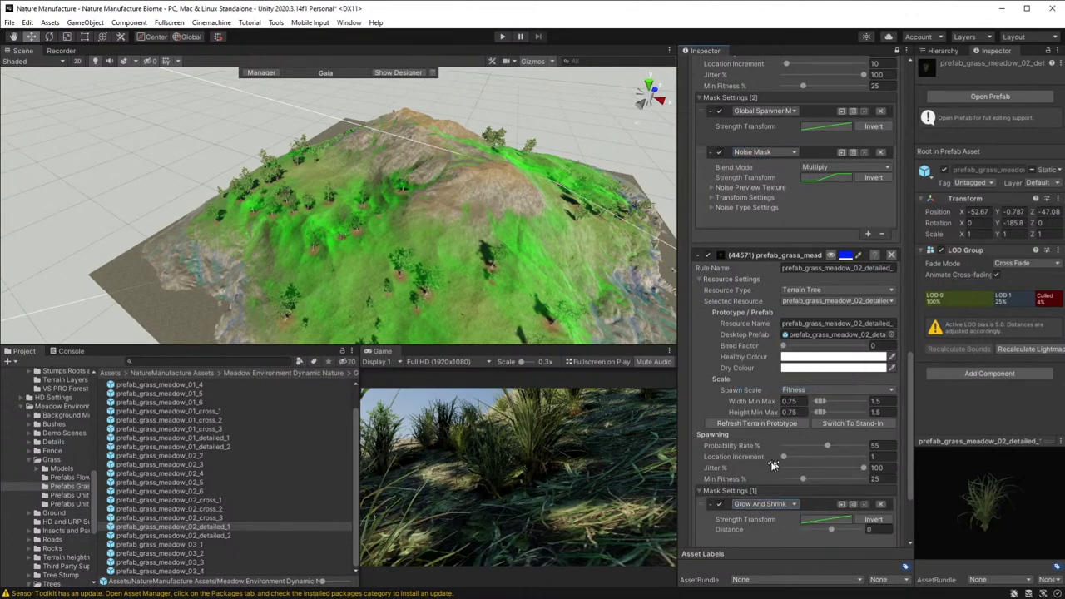
{"action": "scroll", "coordinate": [729, 498], "scroll_direction": "down", "scroll_amount": 3}
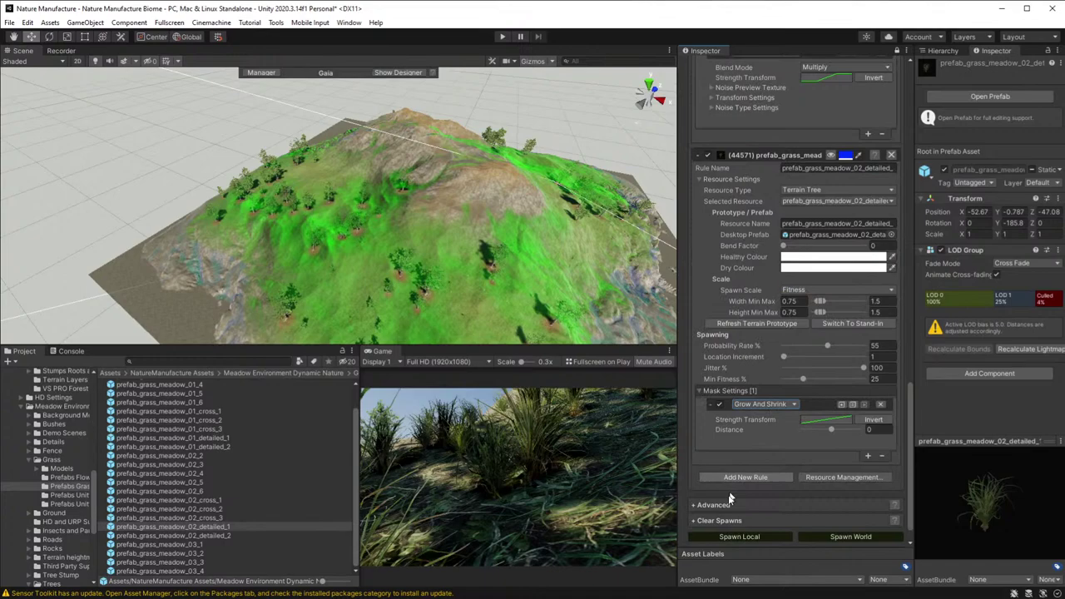
{"action": "left_click", "coordinate": [868, 457]}
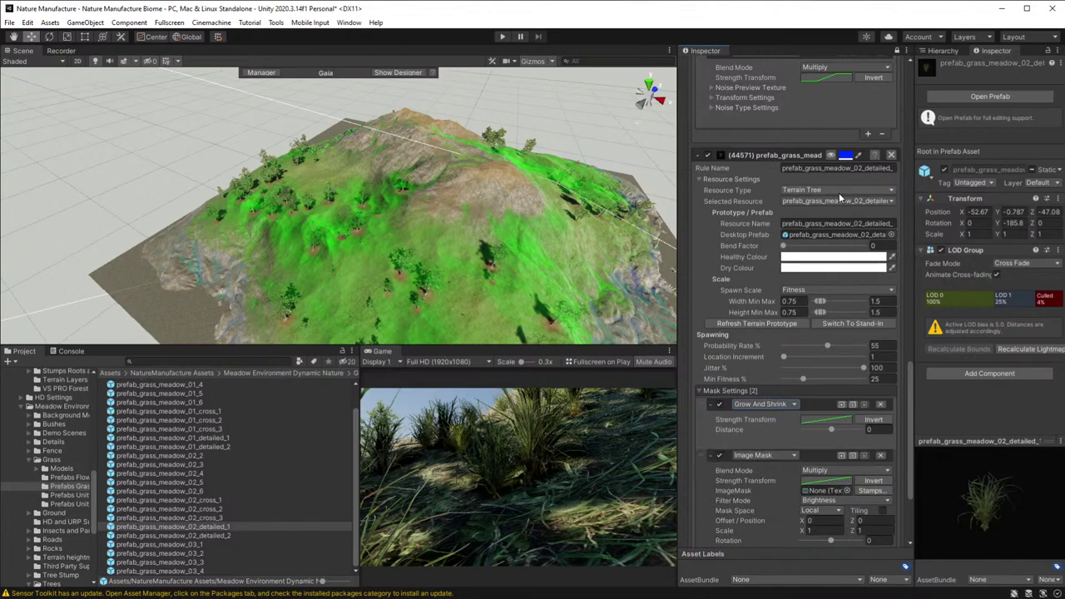
{"action": "scroll", "coordinate": [839, 193], "scroll_direction": "up", "scroll_amount": 6}
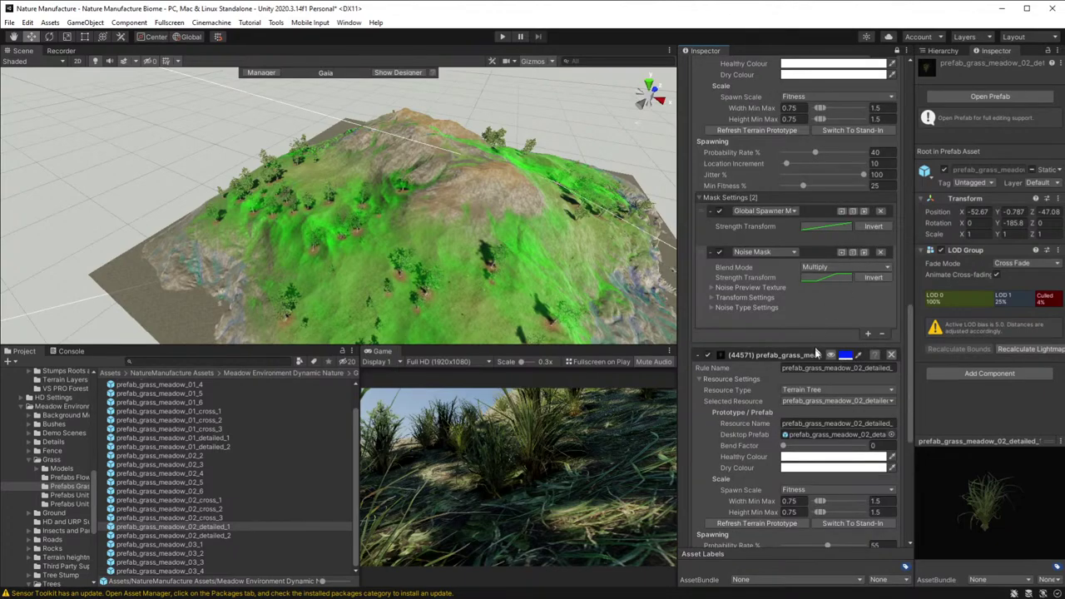
{"action": "scroll", "coordinate": [829, 425], "scroll_direction": "down", "scroll_amount": 6}
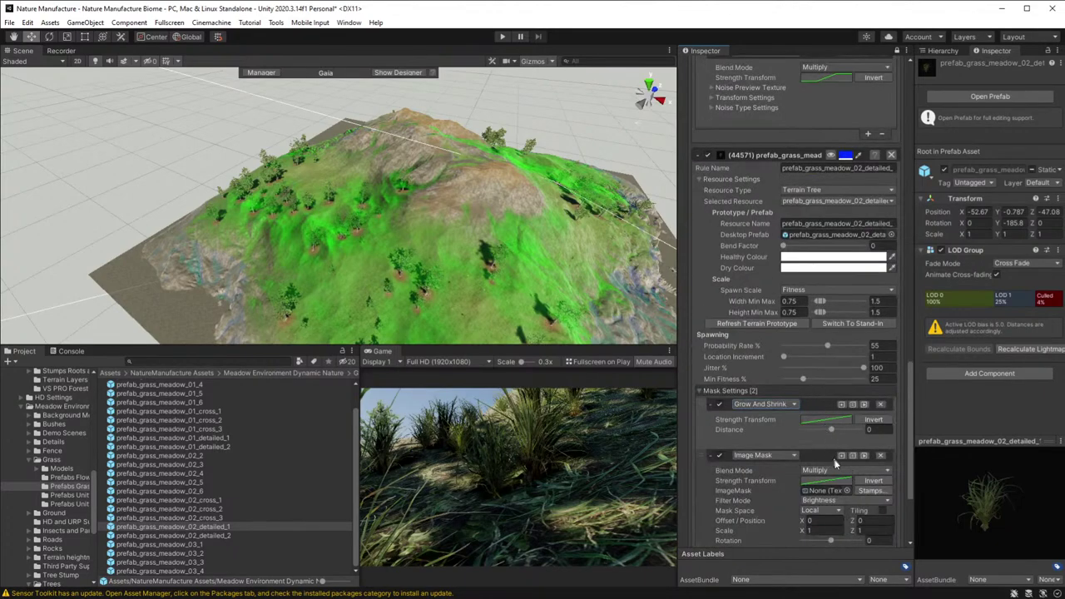
{"action": "left_click", "coordinate": [864, 455]}
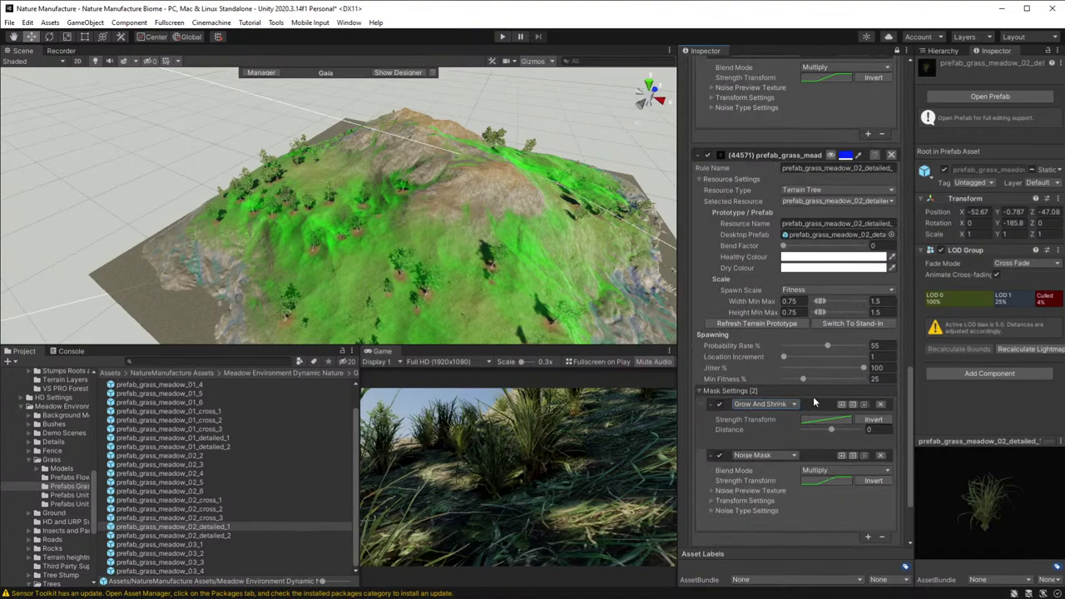
{"action": "scroll", "coordinate": [793, 290], "scroll_direction": "up", "scroll_amount": 9}
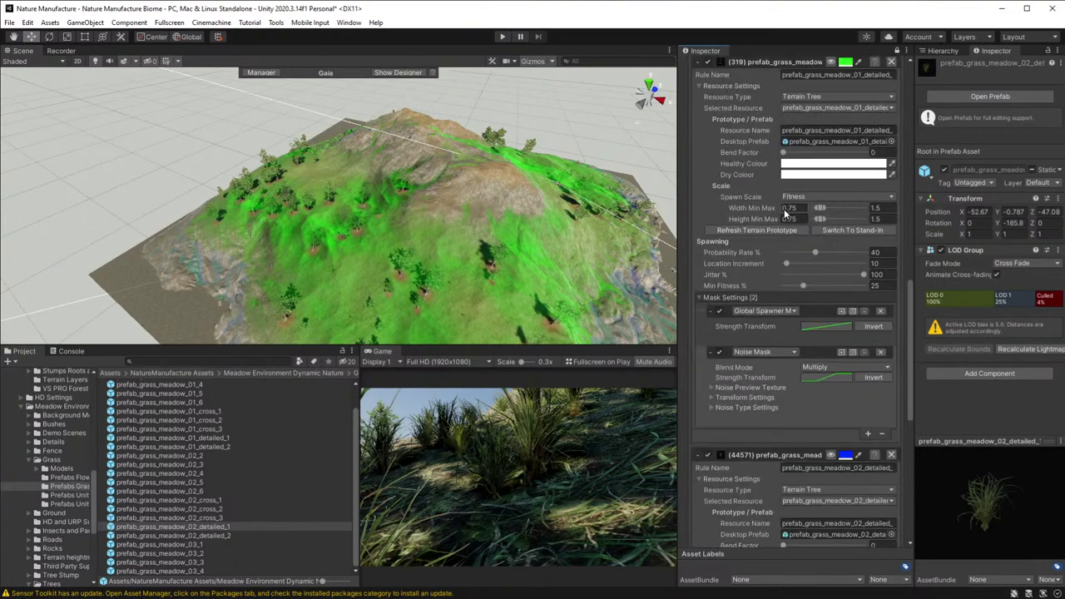
{"action": "scroll", "coordinate": [784, 209], "scroll_direction": "down", "scroll_amount": 9}
{"action": "scroll", "coordinate": [772, 492], "scroll_direction": "down", "scroll_amount": 3}
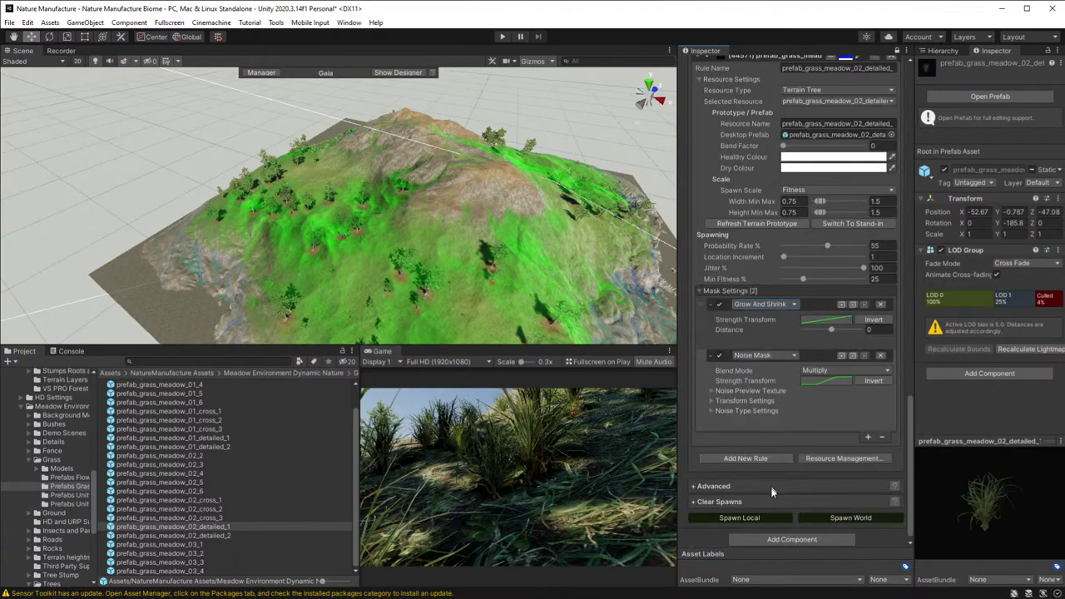
- Spawn the masked grass rules locally and fly the view down to inspect the hillside grass
{"action": "left_click", "coordinate": [737, 512]}
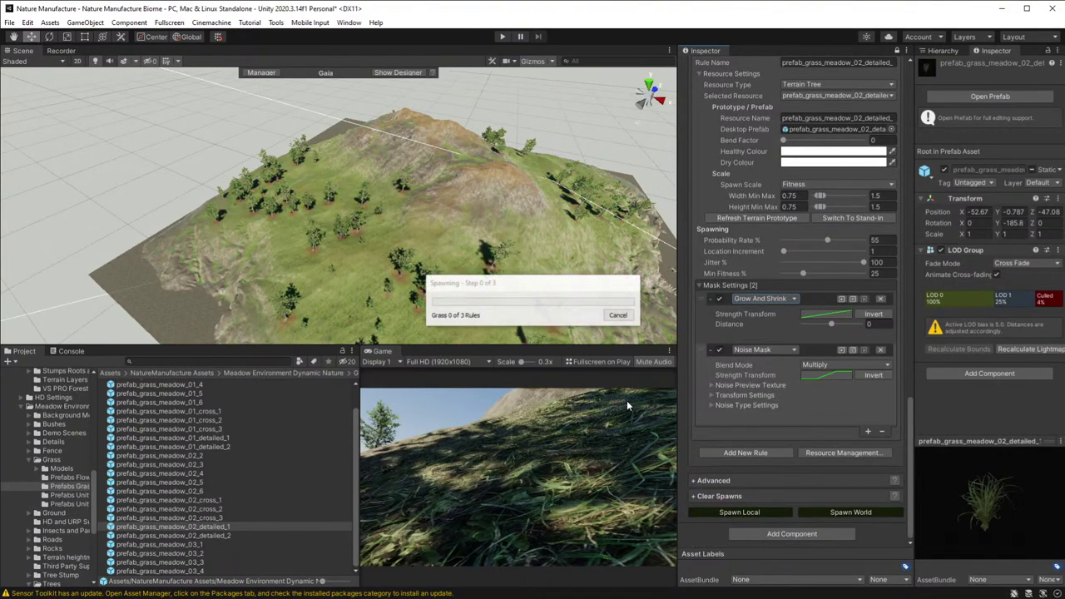
{"action": "right_click_drag", "start_coordinate": [481, 303], "coordinate": [666, 208]}
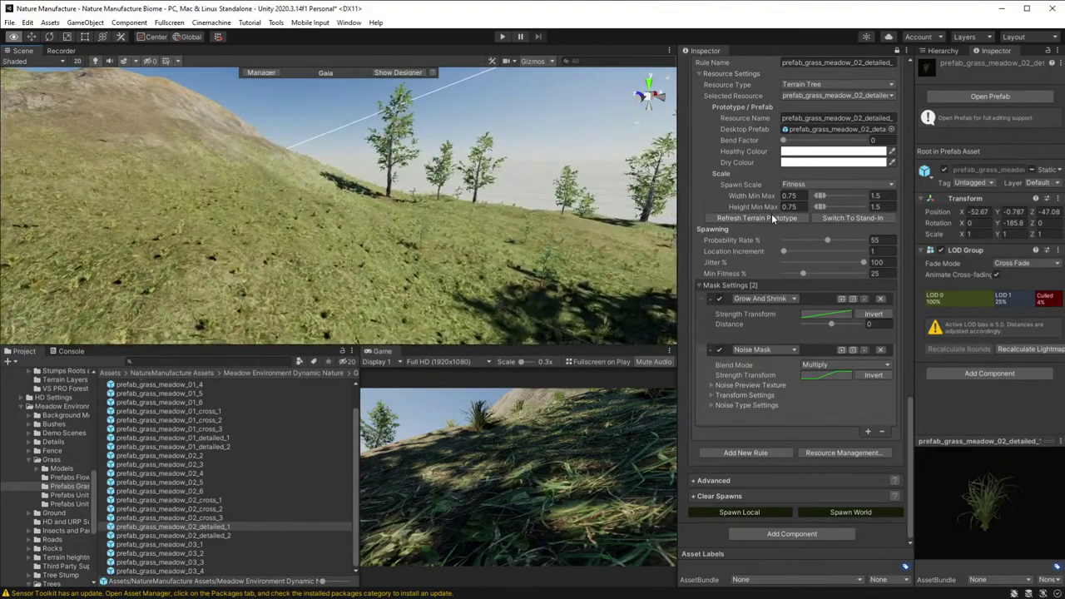
{"action": "right_click_drag", "start_coordinate": [666, 249], "coordinate": [582, 257]}
{"action": "right_click_drag", "start_coordinate": [449, 235], "coordinate": [581, 160]}
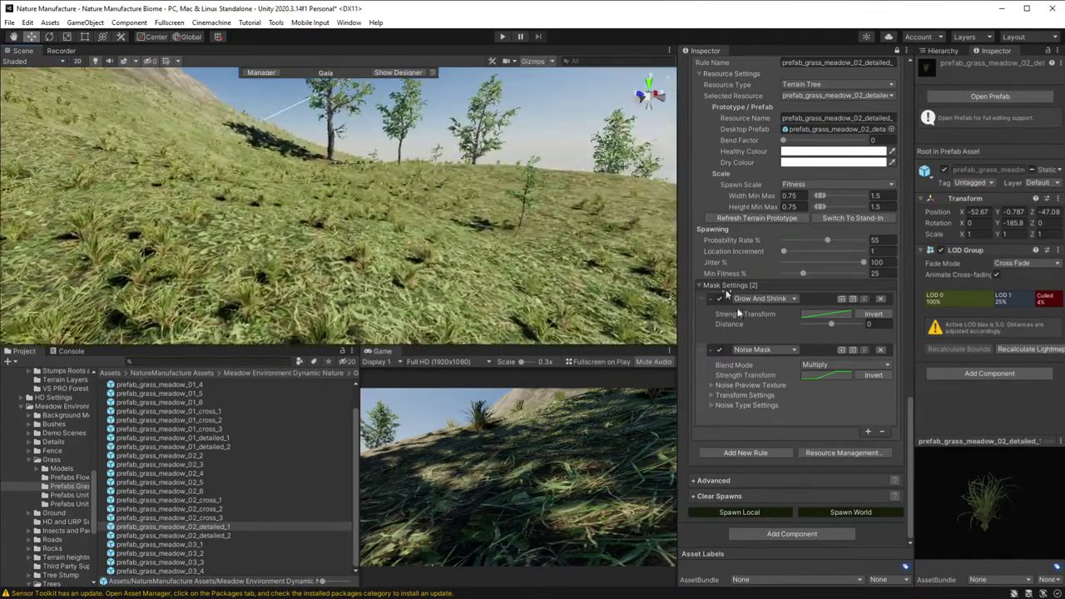
- Fly the camera up over the hill and refresh Grass 1's green terrain preview
{"action": "scroll", "coordinate": [823, 402], "scroll_direction": "down", "scroll_amount": 10}
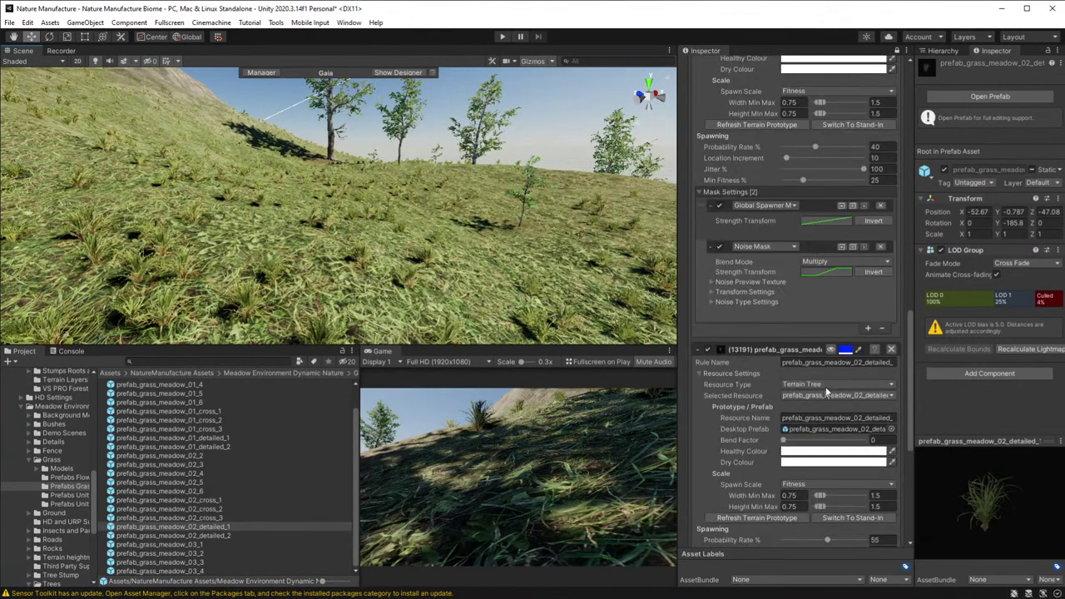
{"action": "scroll", "coordinate": [799, 278], "scroll_direction": "up", "scroll_amount": 3}
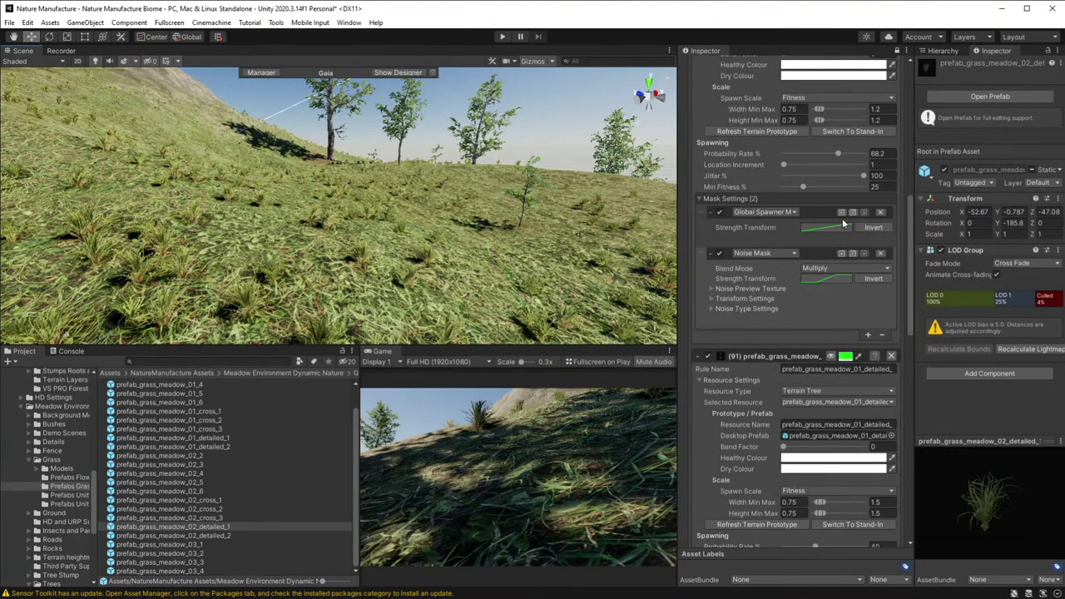
{"action": "scroll", "coordinate": [810, 297], "scroll_direction": "up", "scroll_amount": 5}
{"action": "scroll", "coordinate": [806, 307], "scroll_direction": "down", "scroll_amount": 3}
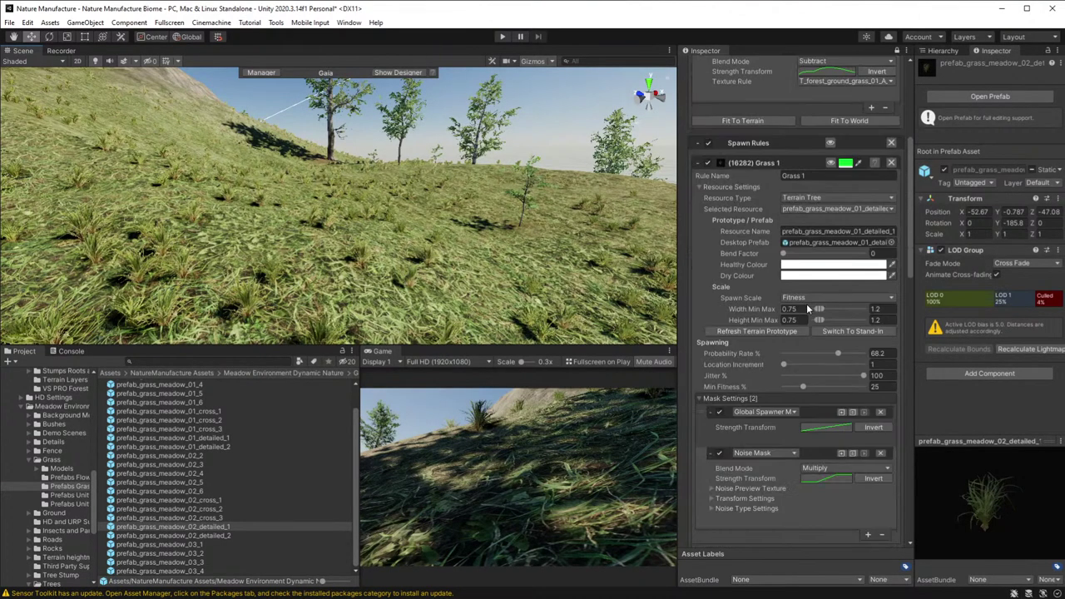
{"action": "scroll", "coordinate": [806, 304], "scroll_direction": "down", "scroll_amount": 3}
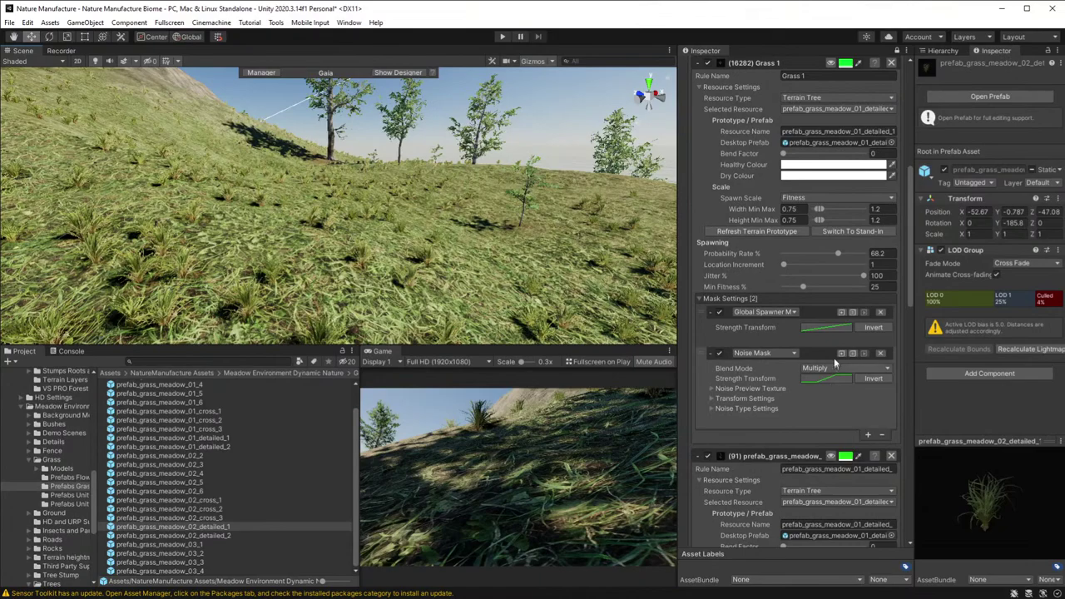
{"action": "scroll", "coordinate": [824, 170], "scroll_direction": "up", "scroll_amount": 3}
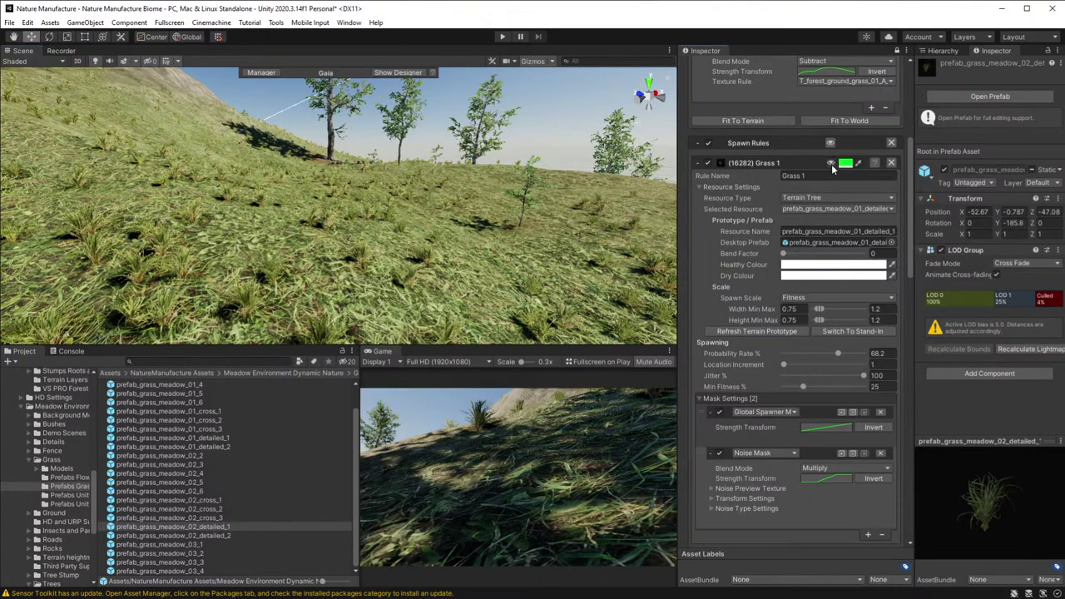
{"action": "right_click_drag", "start_coordinate": [456, 311], "coordinate": [435, 417]}
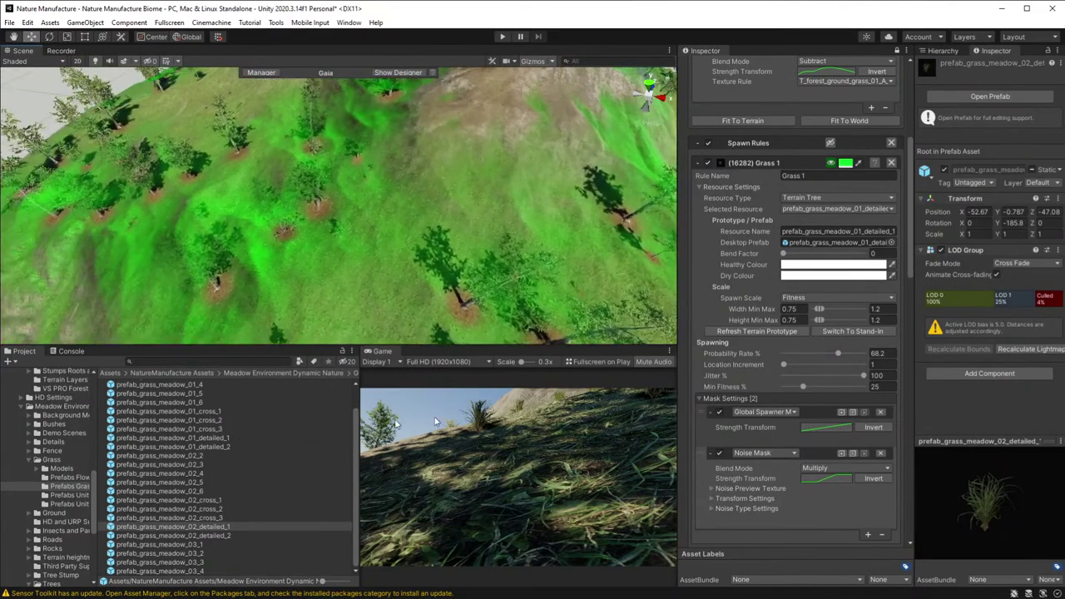
{"action": "left_click", "coordinate": [770, 327]}
- Set Grass 1's noise to octaves 8.2, amplitude 0.715, persistence 0.274, frequency 1.22, lacunarity 1.61
{"action": "left_click", "coordinate": [711, 489]}
{"action": "scroll", "coordinate": [705, 428], "scroll_direction": "down", "scroll_amount": 3}
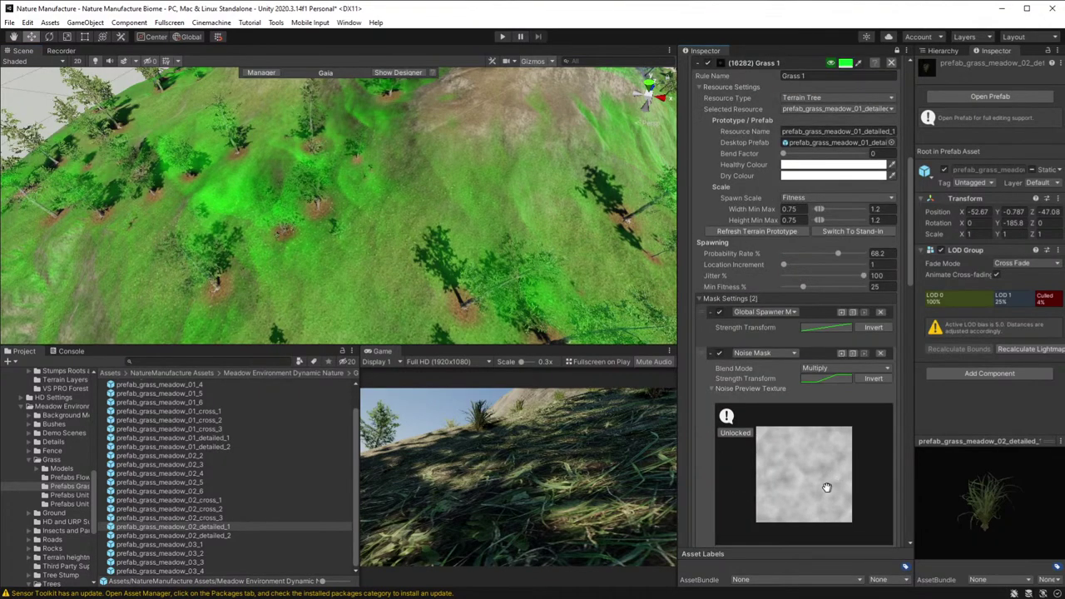
{"action": "scroll", "coordinate": [712, 451], "scroll_direction": "down", "scroll_amount": 6}
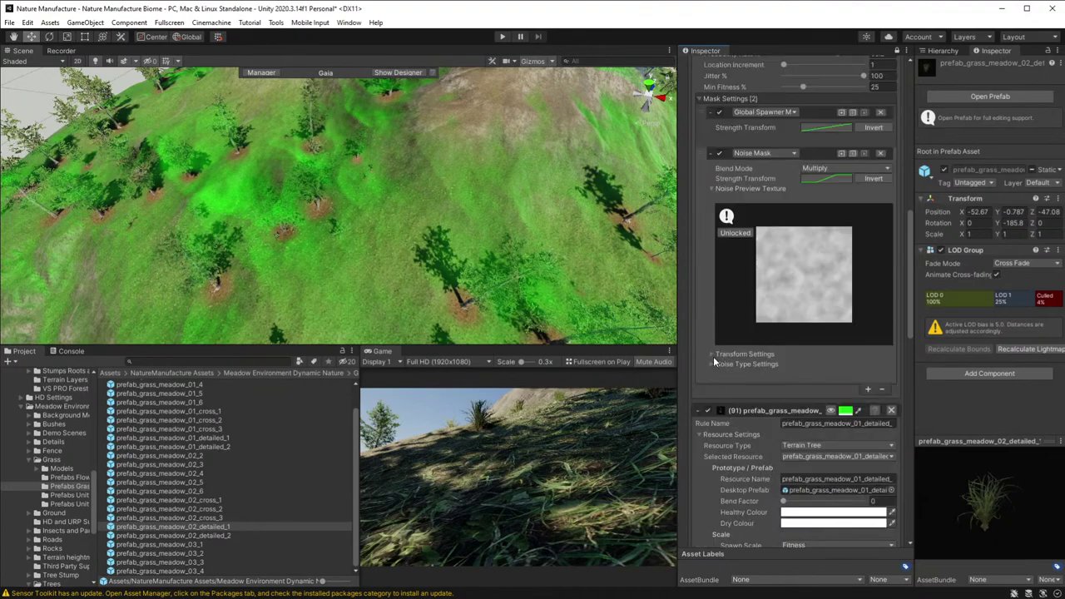
{"action": "left_click", "coordinate": [713, 353]}
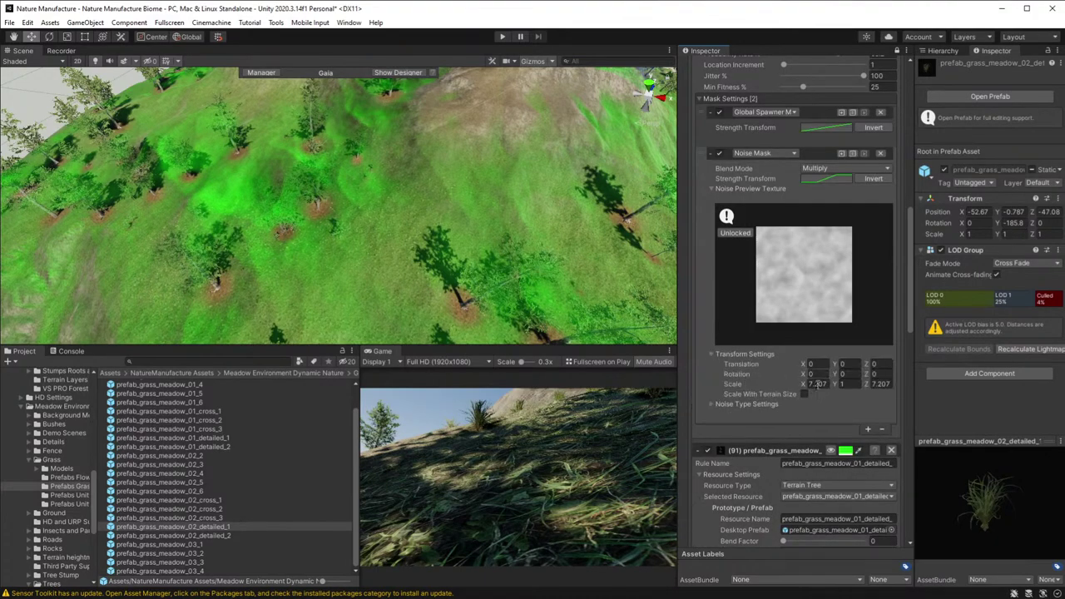
{"action": "left_click", "coordinate": [711, 354]}
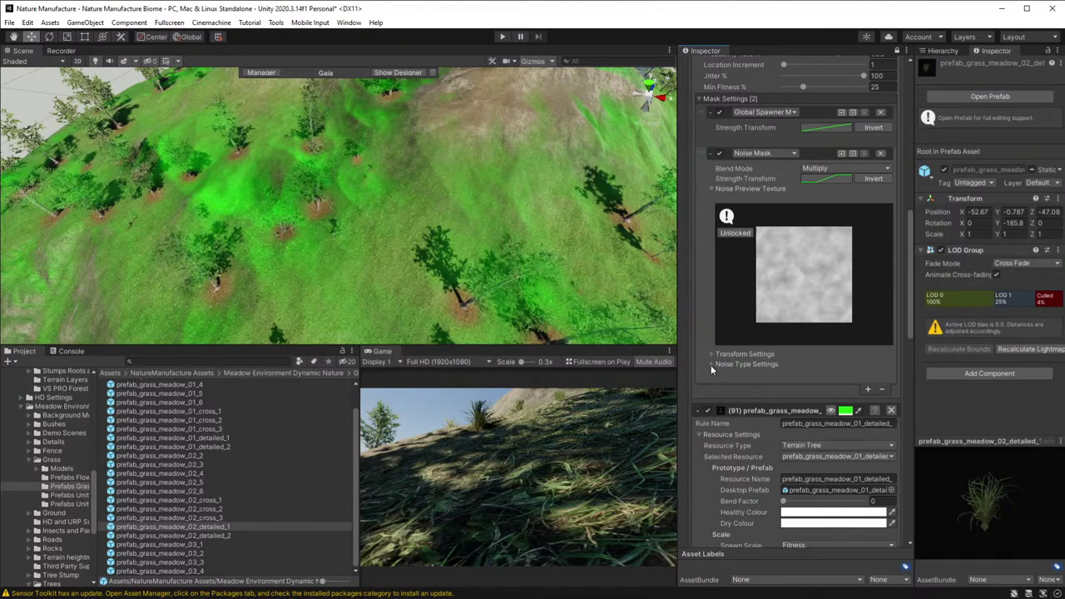
{"action": "left_click", "coordinate": [713, 364]}
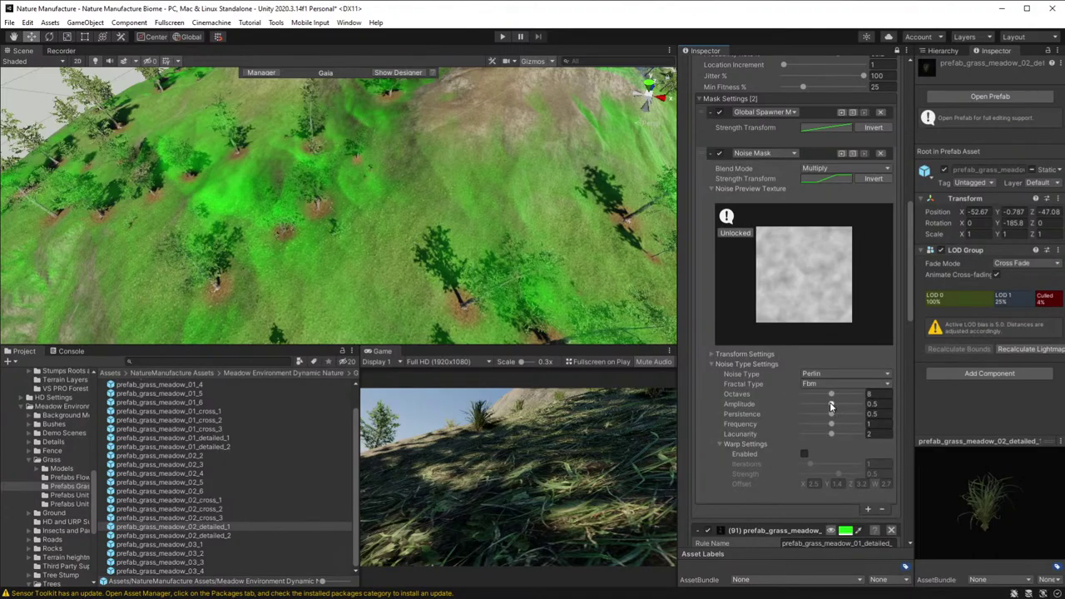
{"action": "left_click_drag", "start_coordinate": [832, 403], "coordinate": [826, 416]}
{"action": "left_click_drag", "start_coordinate": [830, 393], "coordinate": [828, 433]}
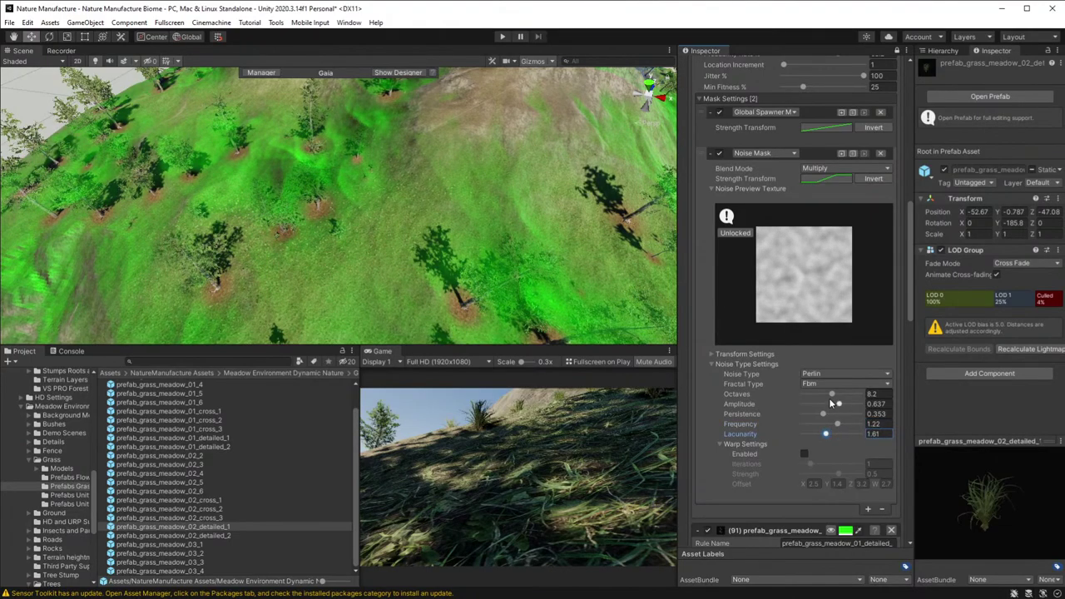
{"action": "left_click_drag", "start_coordinate": [837, 405], "coordinate": [820, 418]}
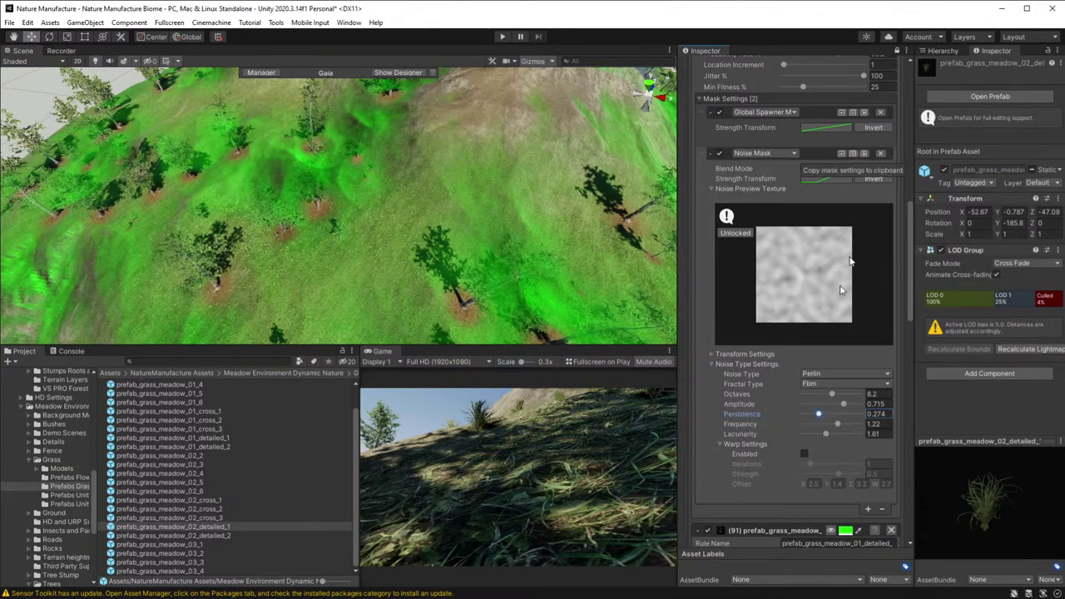
- Toggle the noise preview images on the second grass rule's Noise Mask
{"action": "scroll", "coordinate": [809, 398], "scroll_direction": "down", "scroll_amount": 5}
{"action": "scroll", "coordinate": [809, 412], "scroll_direction": "down", "scroll_amount": 5}
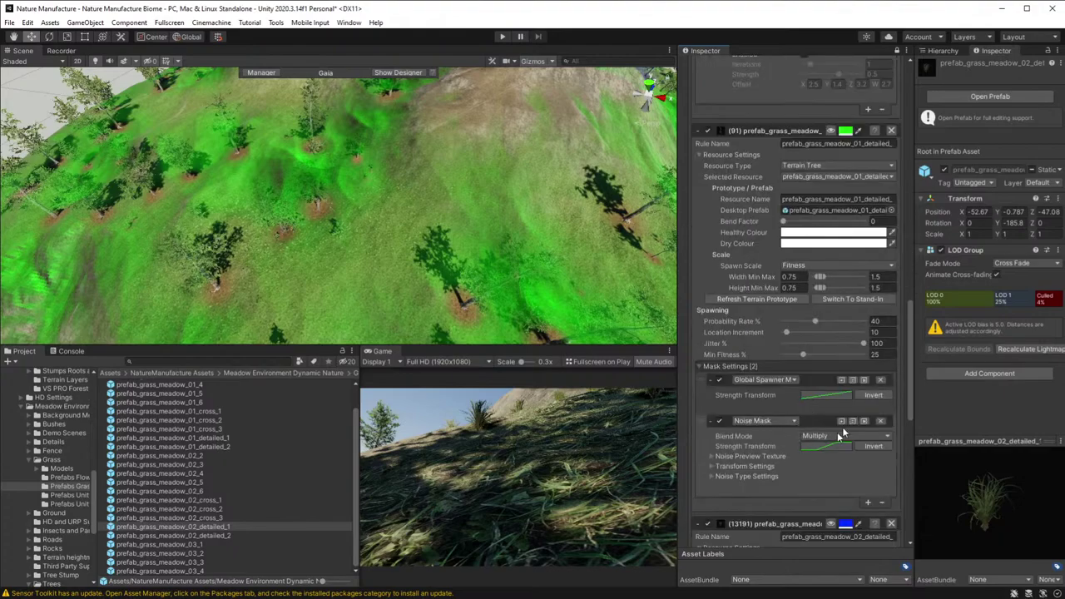
{"action": "left_click", "coordinate": [864, 421]}
{"action": "scroll", "coordinate": [695, 423], "scroll_direction": "down", "scroll_amount": 3}
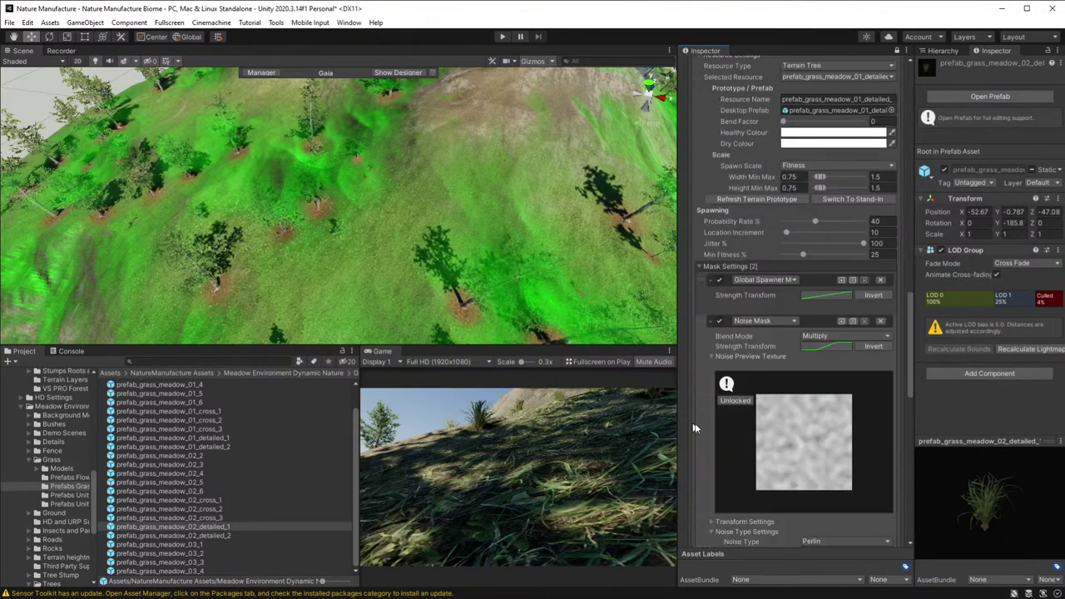
{"action": "left_click", "coordinate": [713, 357]}
{"action": "left_click", "coordinate": [713, 355]}
{"action": "scroll", "coordinate": [717, 324], "scroll_direction": "down", "scroll_amount": 7}
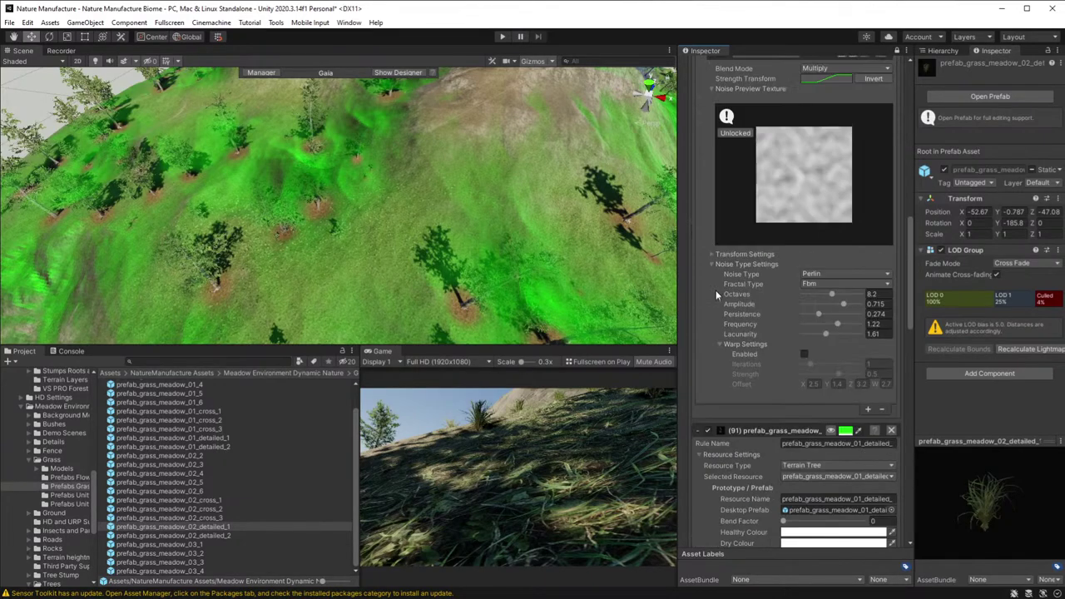
{"action": "scroll", "coordinate": [703, 125], "scroll_direction": "up", "scroll_amount": 3}
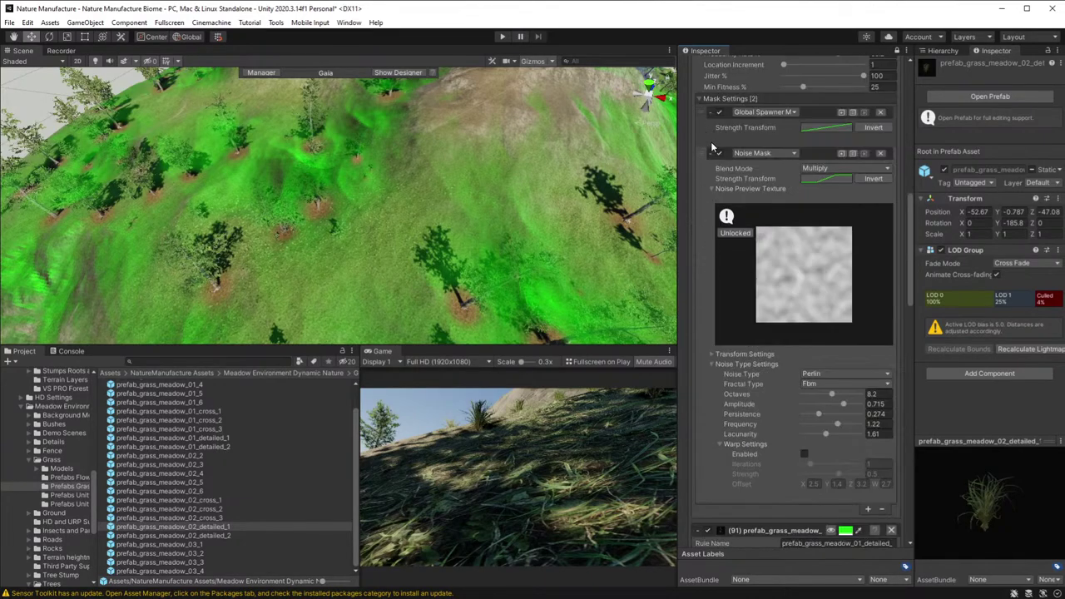
{"action": "left_click", "coordinate": [712, 189]}
- Expand the last grass rule's Noise Type Settings to check octaves 8.2 and amplitude 0.715
{"action": "scroll", "coordinate": [729, 347], "scroll_direction": "down", "scroll_amount": 9}
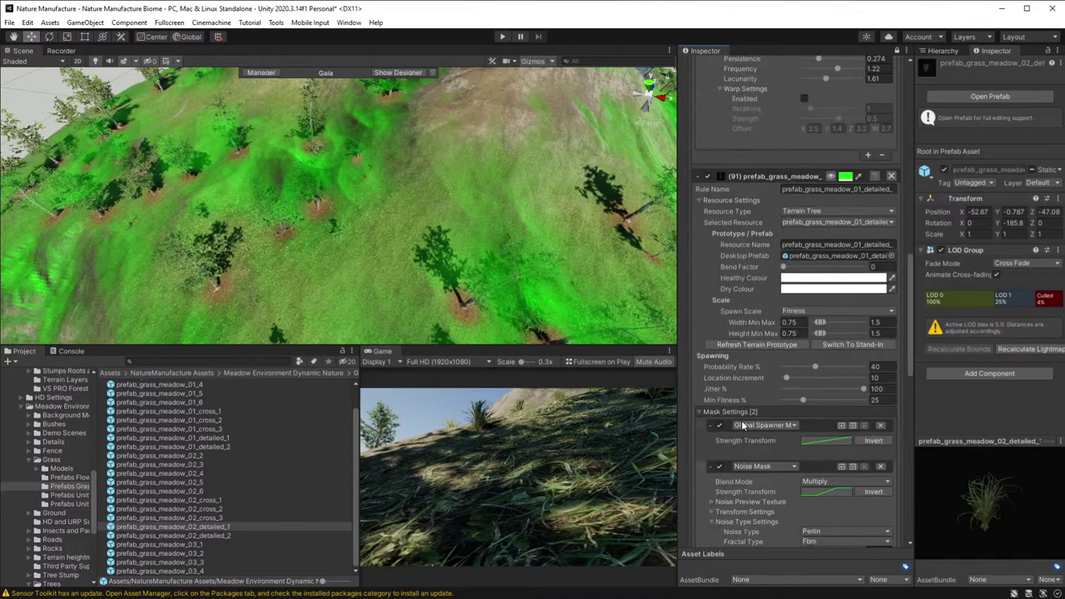
{"action": "scroll", "coordinate": [742, 424], "scroll_direction": "down", "scroll_amount": 8}
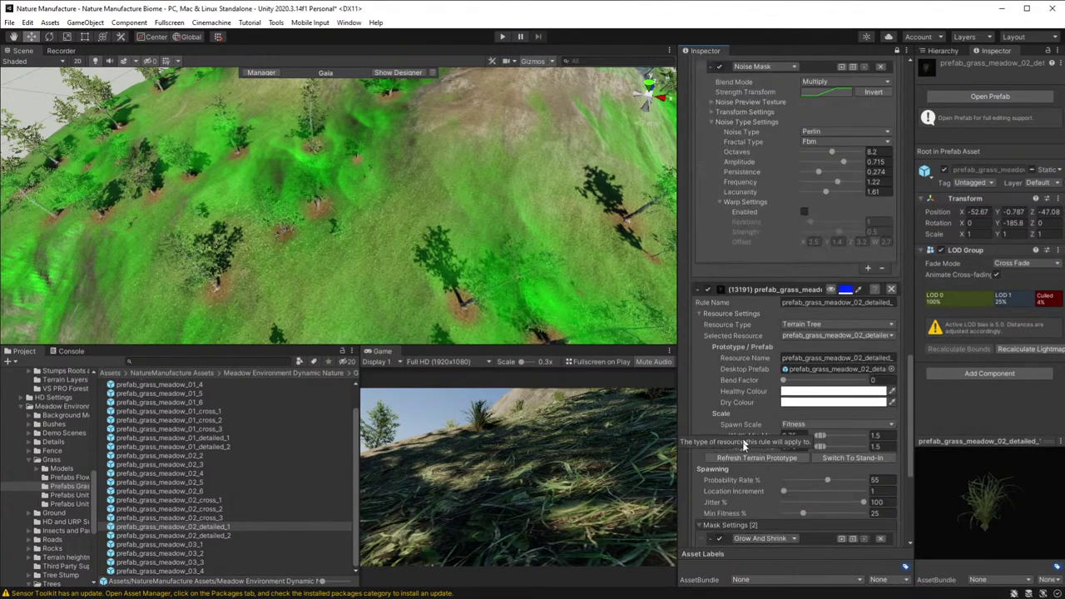
{"action": "scroll", "coordinate": [740, 426], "scroll_direction": "down", "scroll_amount": 3}
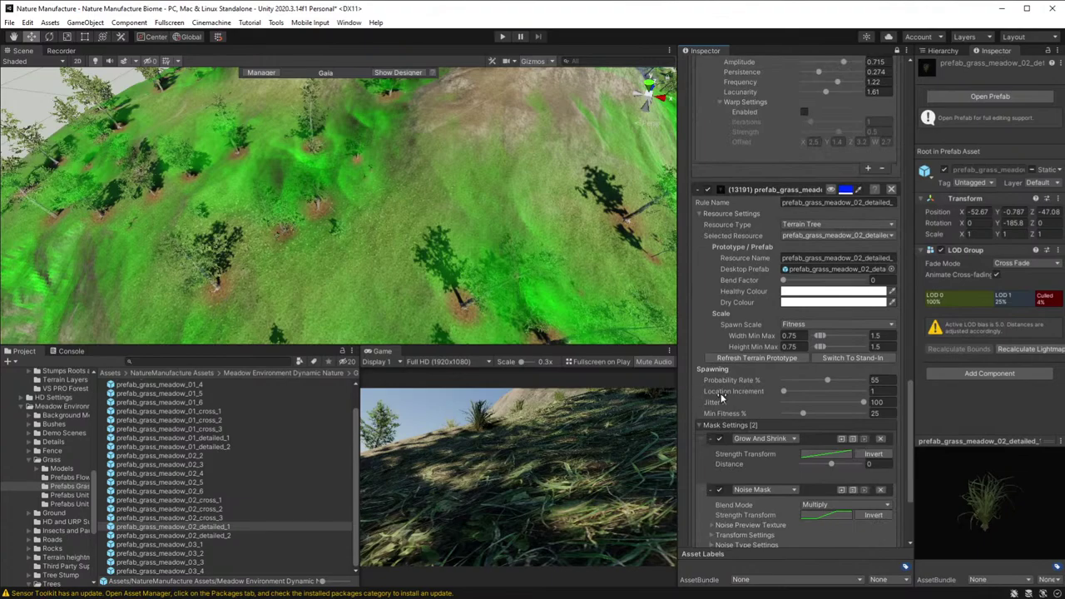
{"action": "scroll", "coordinate": [721, 399], "scroll_direction": "down", "scroll_amount": 3}
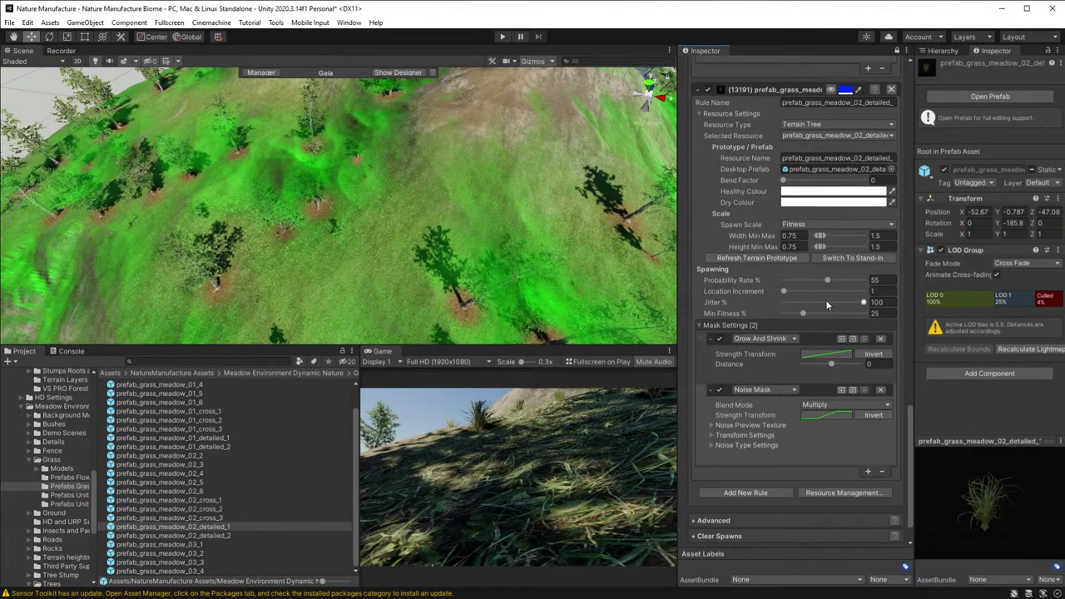
{"action": "scroll", "coordinate": [828, 301], "scroll_direction": "up", "scroll_amount": 6}
{"action": "scroll", "coordinate": [830, 158], "scroll_direction": "up", "scroll_amount": 3}
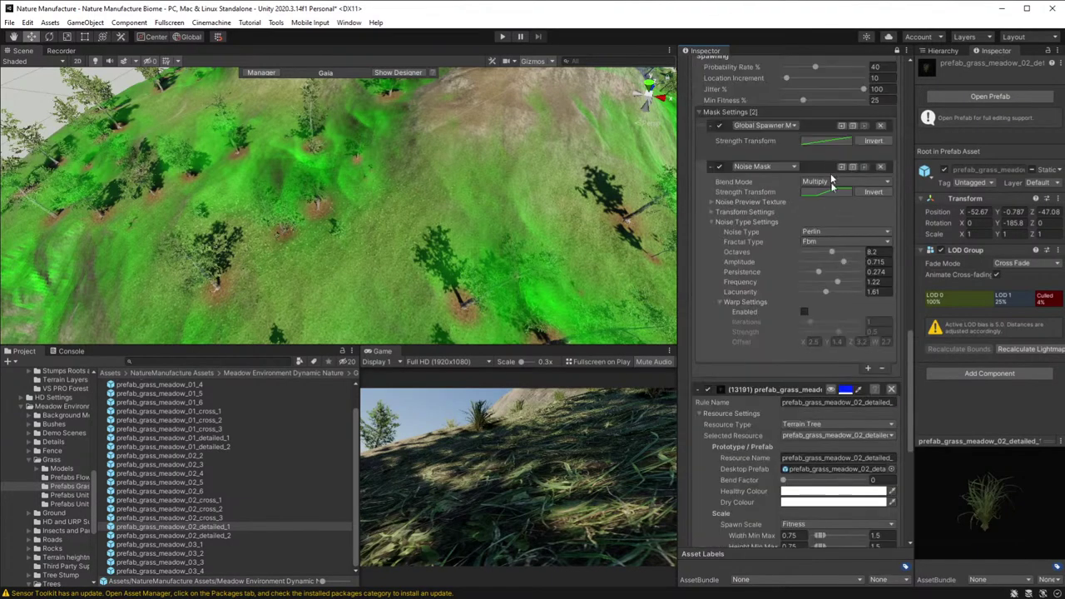
{"action": "scroll", "coordinate": [828, 333], "scroll_direction": "down", "scroll_amount": 6}
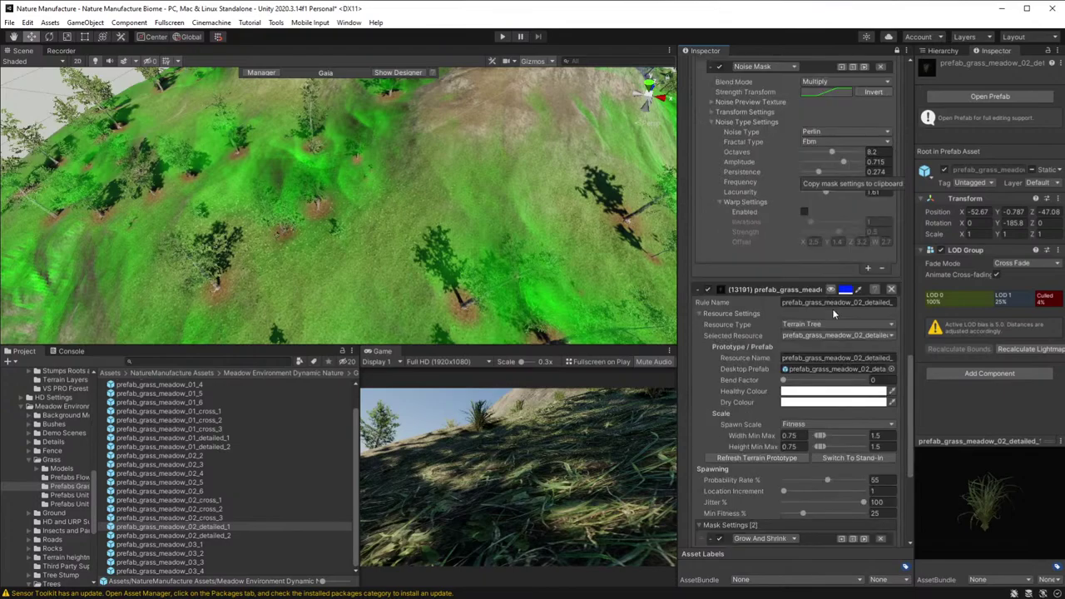
{"action": "scroll", "coordinate": [828, 412], "scroll_direction": "down", "scroll_amount": 3}
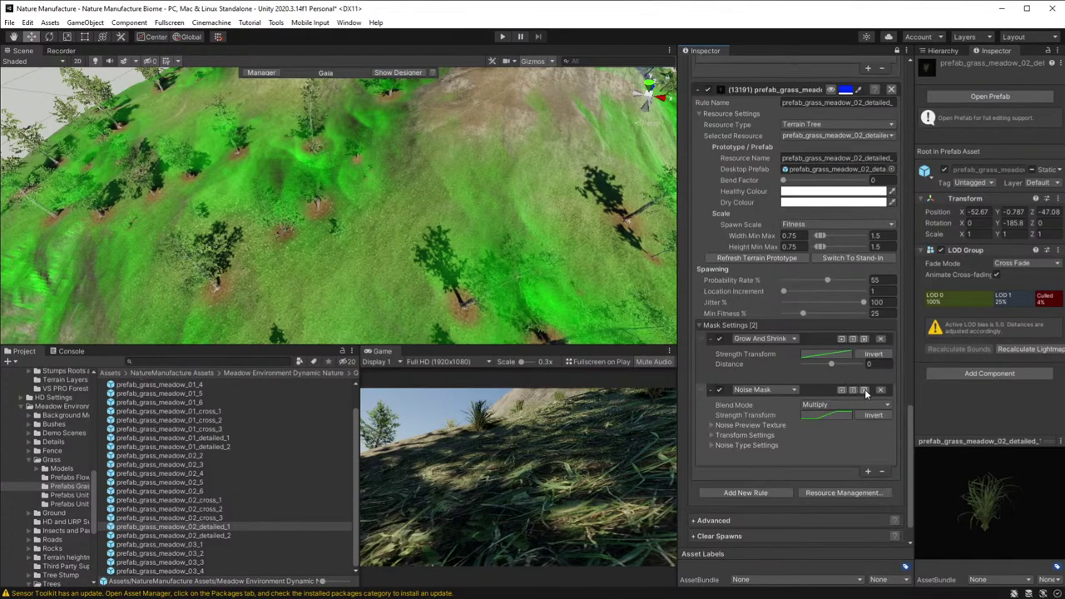
{"action": "left_click", "coordinate": [740, 445]}
{"action": "scroll", "coordinate": [784, 445], "scroll_direction": "down", "scroll_amount": 3}
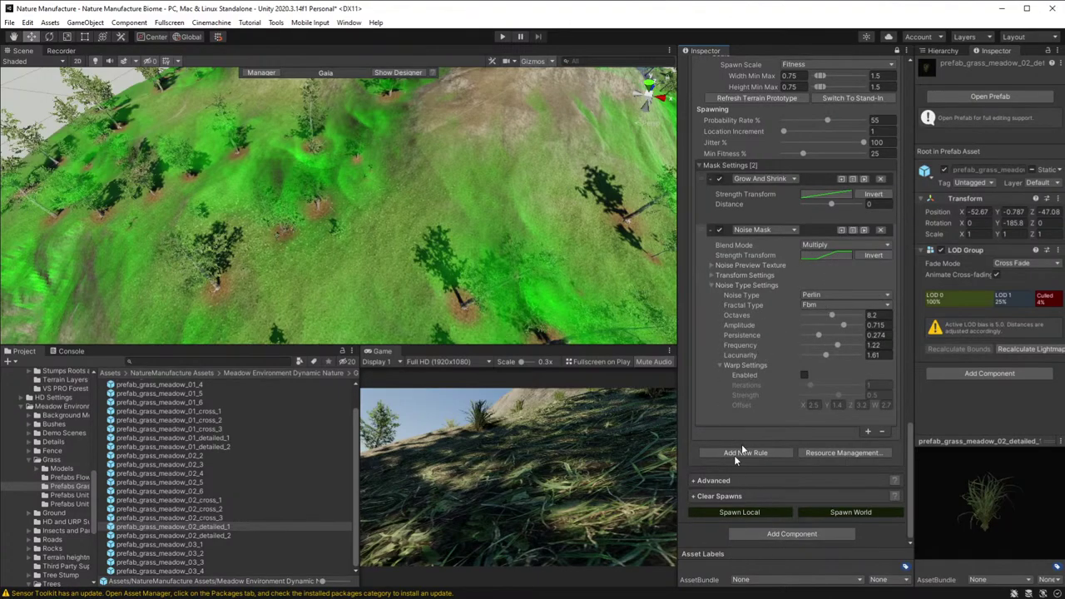
- Spawn the grass rules locally and orbit down to view the grass on the hill
{"action": "left_click", "coordinate": [723, 514]}
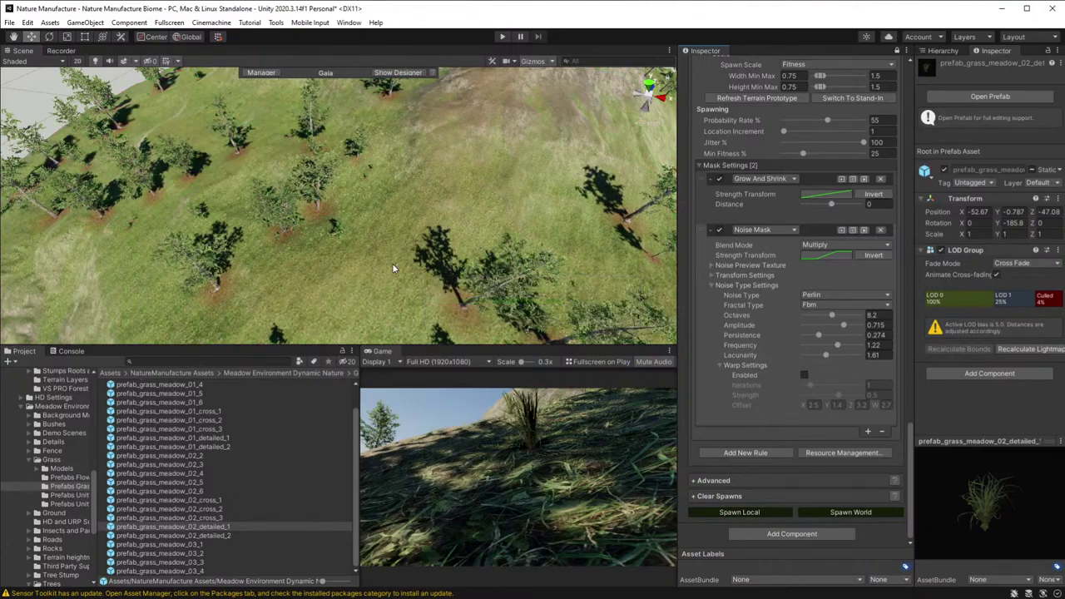
{"action": "left_click_drag", "start_coordinate": [398, 261], "coordinate": [356, 150], "text": "alt"}
{"action": "scroll", "coordinate": [355, 150], "scroll_direction": "down", "scroll_amount": 3}
{"action": "scroll", "coordinate": [355, 150], "scroll_direction": "down", "scroll_amount": 5}
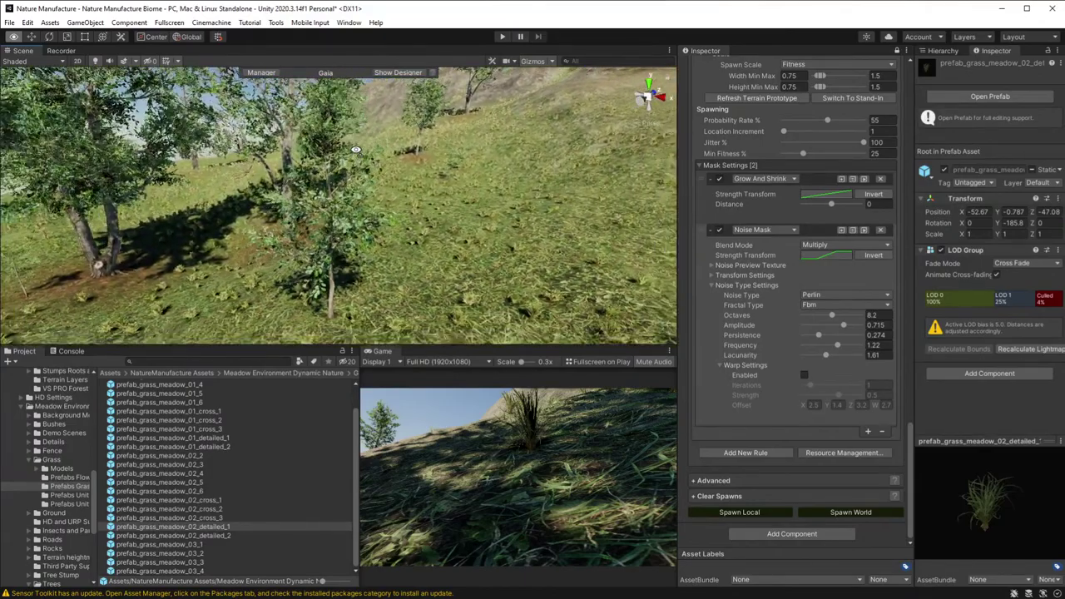
{"action": "scroll", "coordinate": [356, 150], "scroll_direction": "down", "scroll_amount": 6}
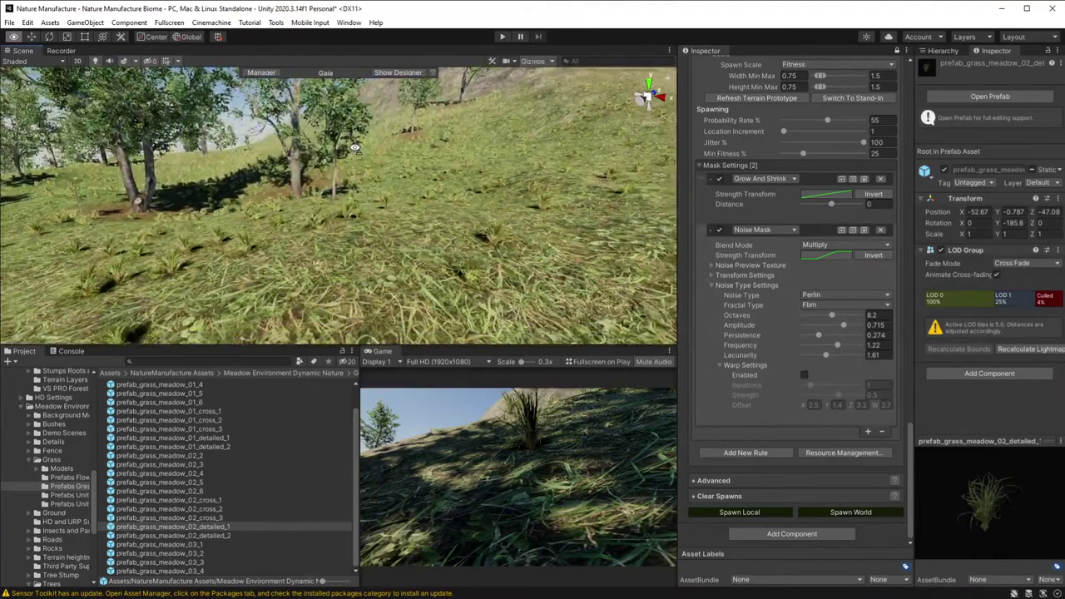
{"action": "left_click_drag", "start_coordinate": [355, 149], "coordinate": [385, 195], "text": "alt"}
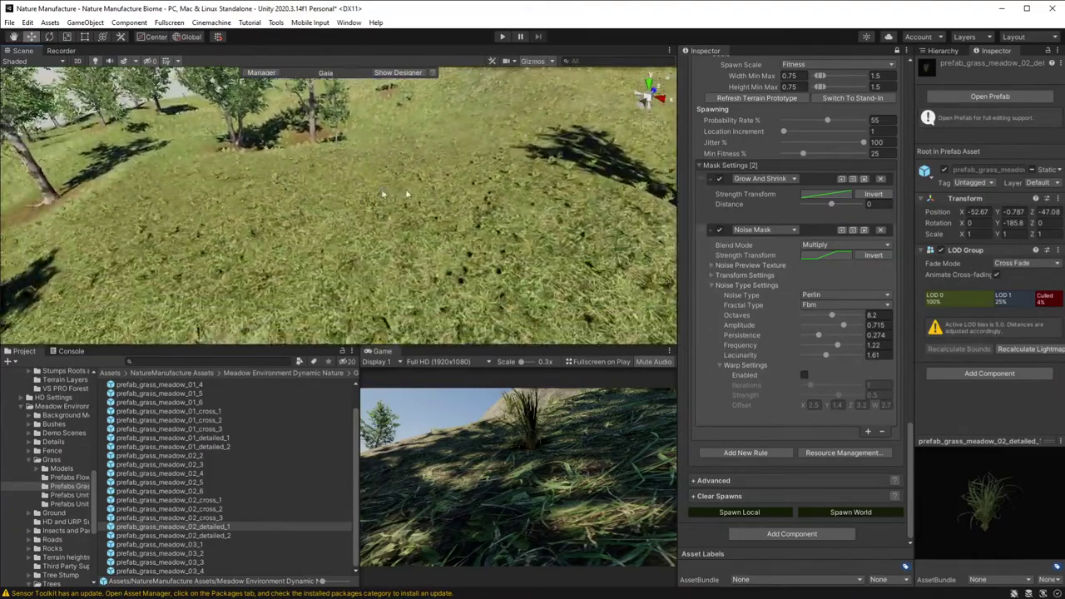
- Preview the grass in Play mode, then unlock the Inspector and select Nature Manufacture
{"action": "left_click", "coordinate": [501, 37]}
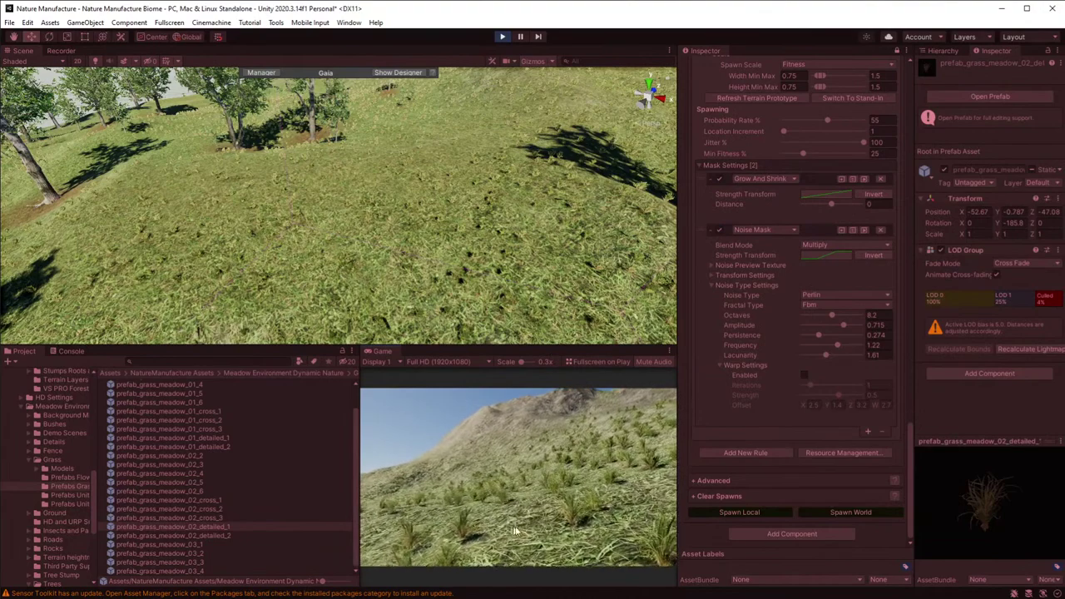
{"action": "left_click", "coordinate": [502, 37]}
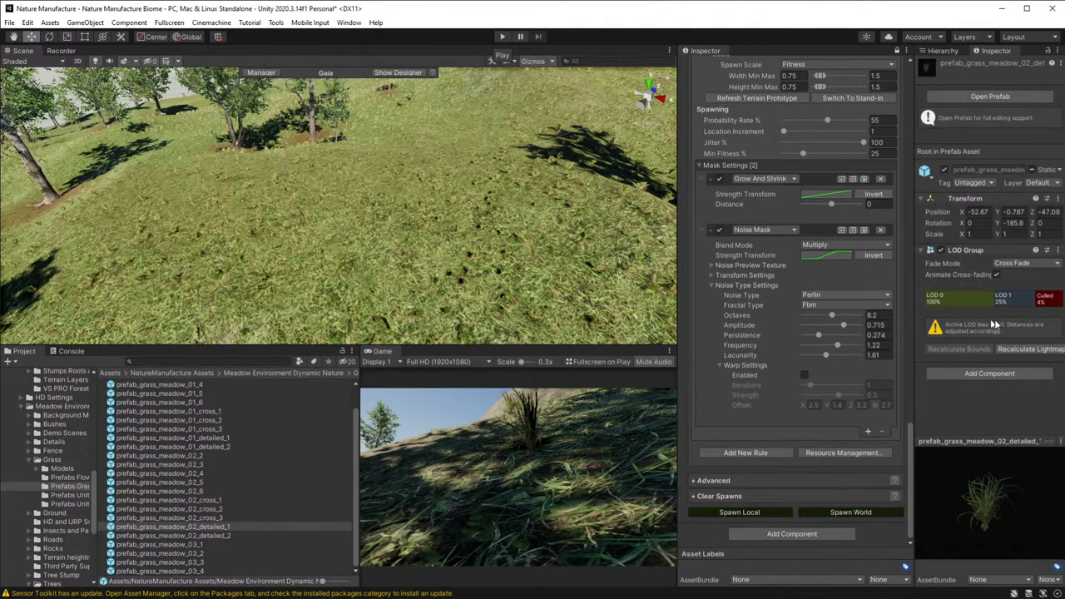
{"action": "left_click", "coordinate": [897, 51]}
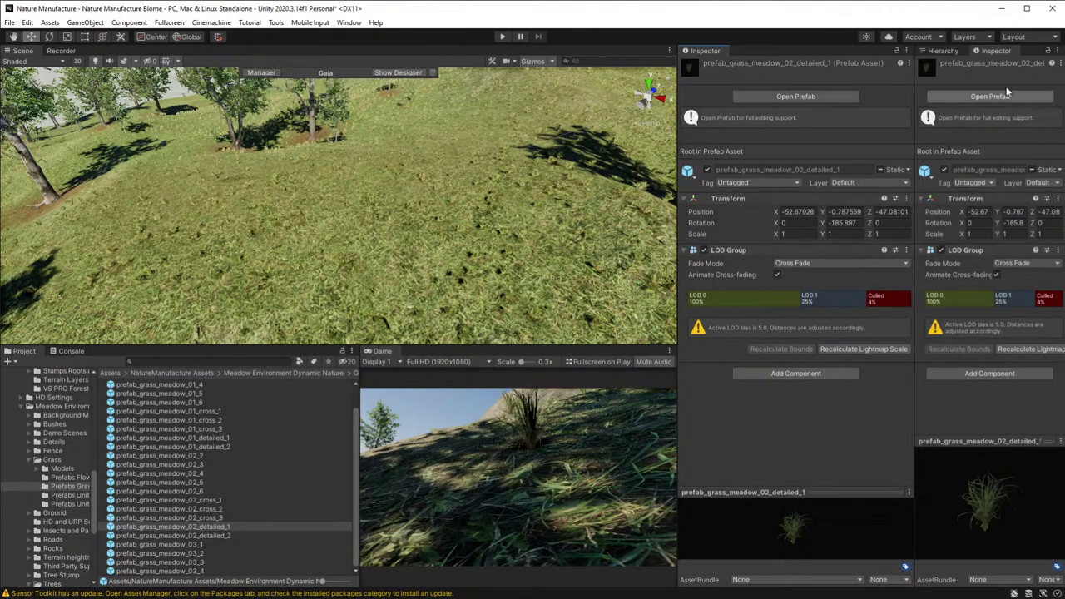
{"action": "left_click", "coordinate": [944, 51]}
{"action": "left_click", "coordinate": [992, 152]}
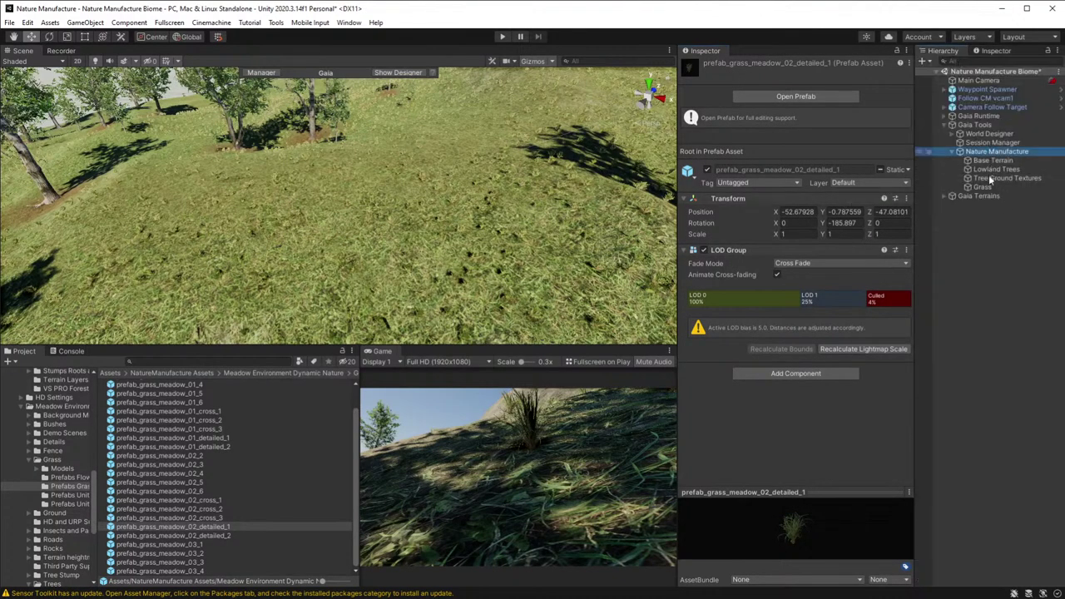
- Create a new spawner with a first rule under the biome and name it 'Highland Trees'
{"action": "left_click", "coordinate": [767, 385]}
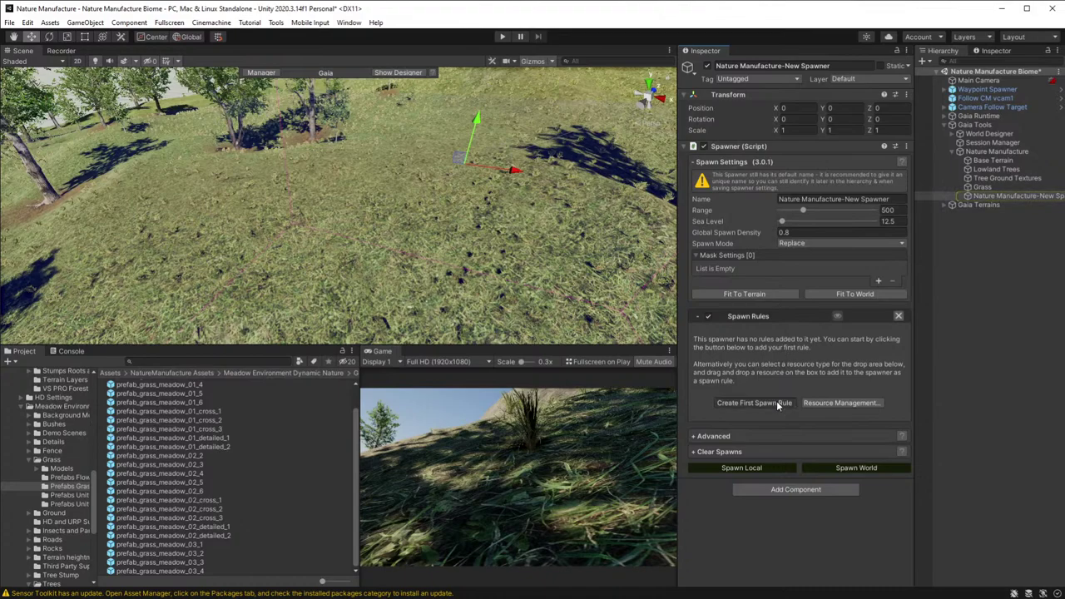
{"action": "left_click", "coordinate": [776, 402]}
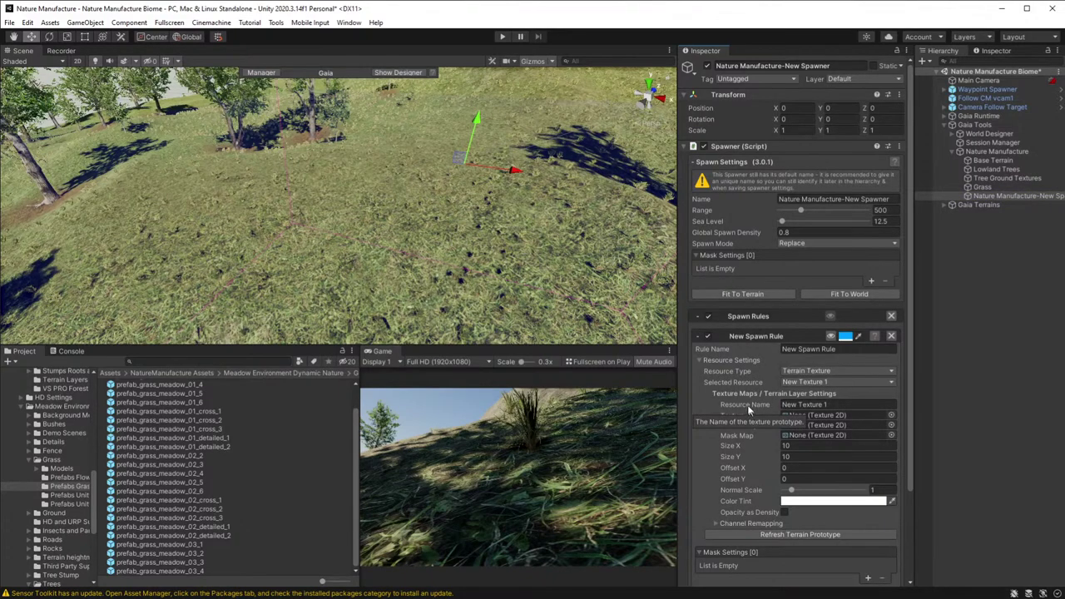
{"action": "left_click", "coordinate": [820, 198]}
{"action": "type", "text": "H"}
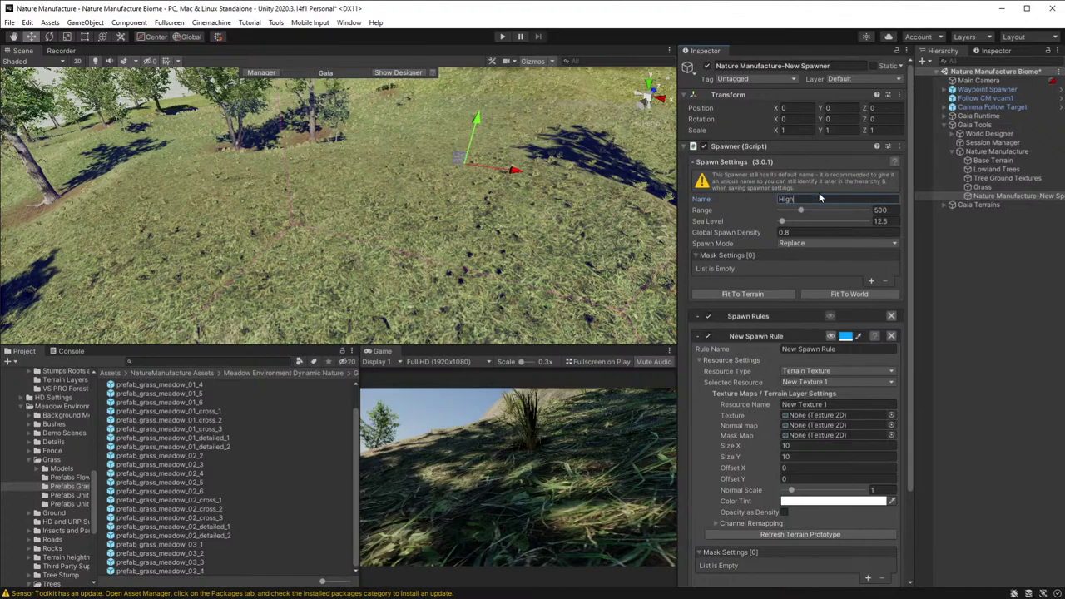
{"action": "type", "text": "ighland Trees"}
{"action": "key", "text": "Return"}
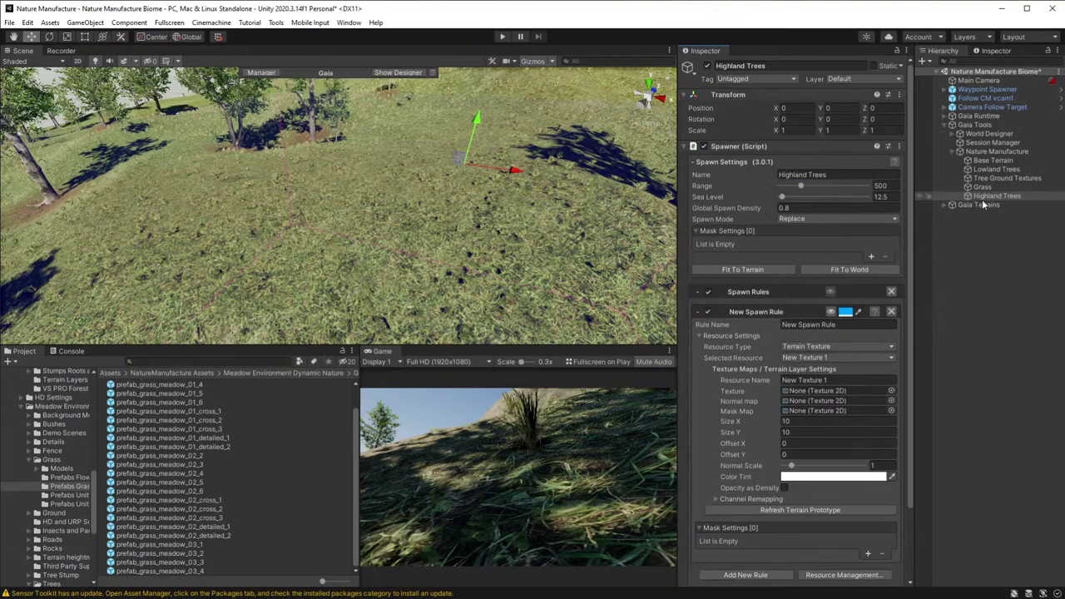
- Reorder Highland Trees to sit after Tree Ground Textures and before Grass
{"action": "left_click", "coordinate": [983, 198]}
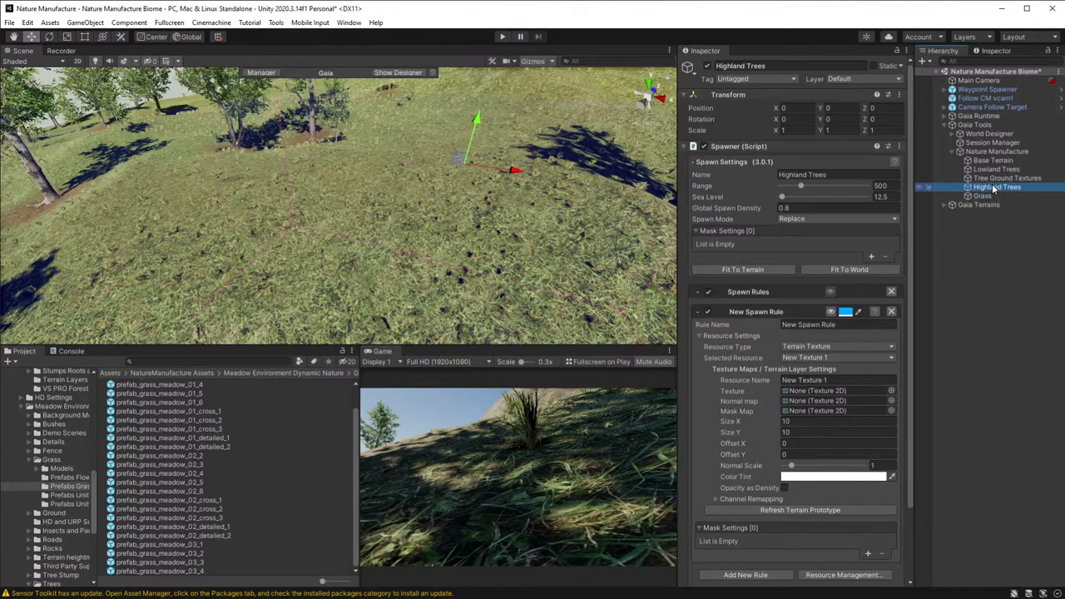
{"action": "left_click_drag", "start_coordinate": [995, 188], "coordinate": [997, 175]}
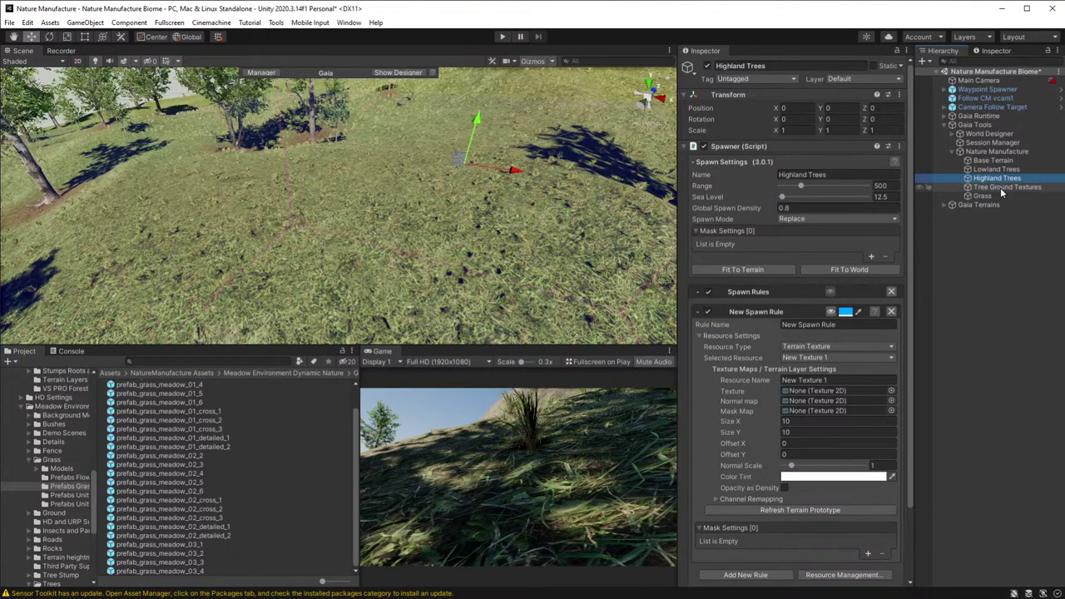
{"action": "left_click", "coordinate": [1002, 188]}
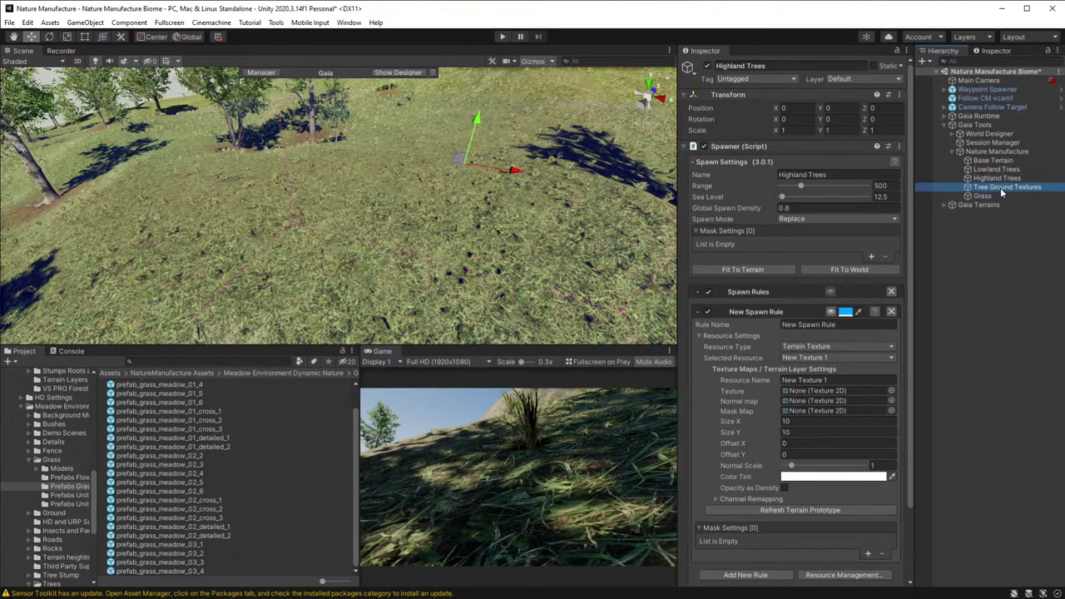
{"action": "left_click_drag", "start_coordinate": [1000, 178], "coordinate": [1002, 176]}
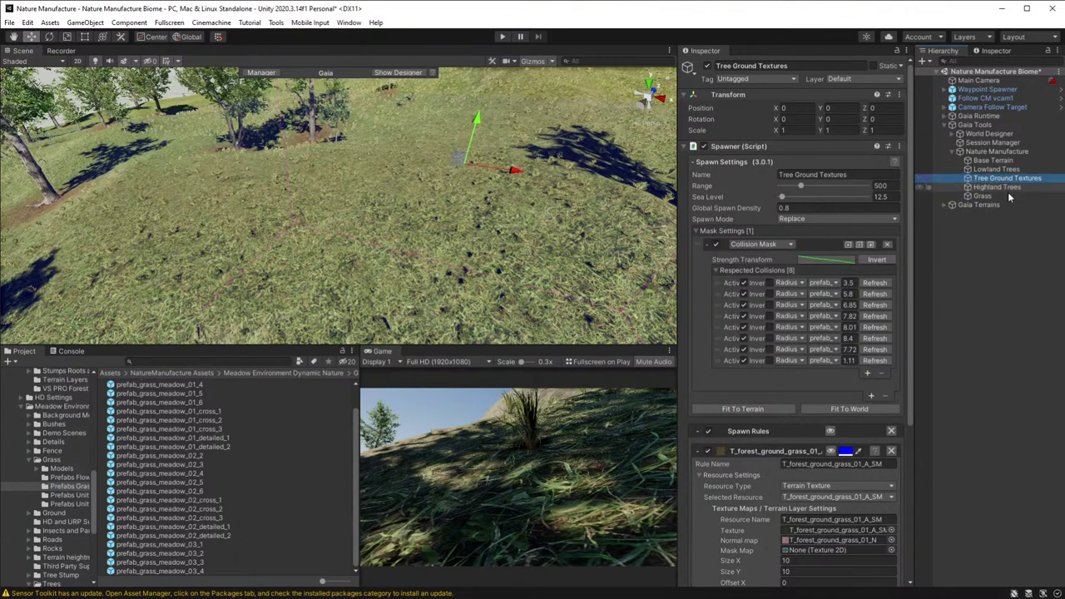
{"action": "left_click", "coordinate": [1006, 188]}
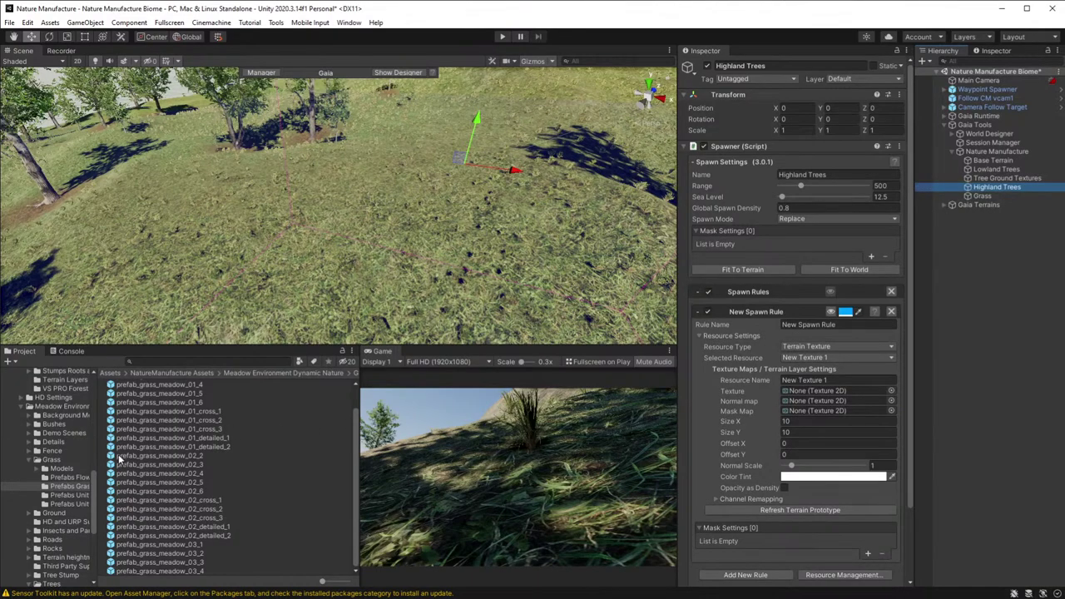
- Open the Beech Trees > Prefabs folder in the Project panel
{"action": "scroll", "coordinate": [57, 483], "scroll_direction": "up", "scroll_amount": 6}
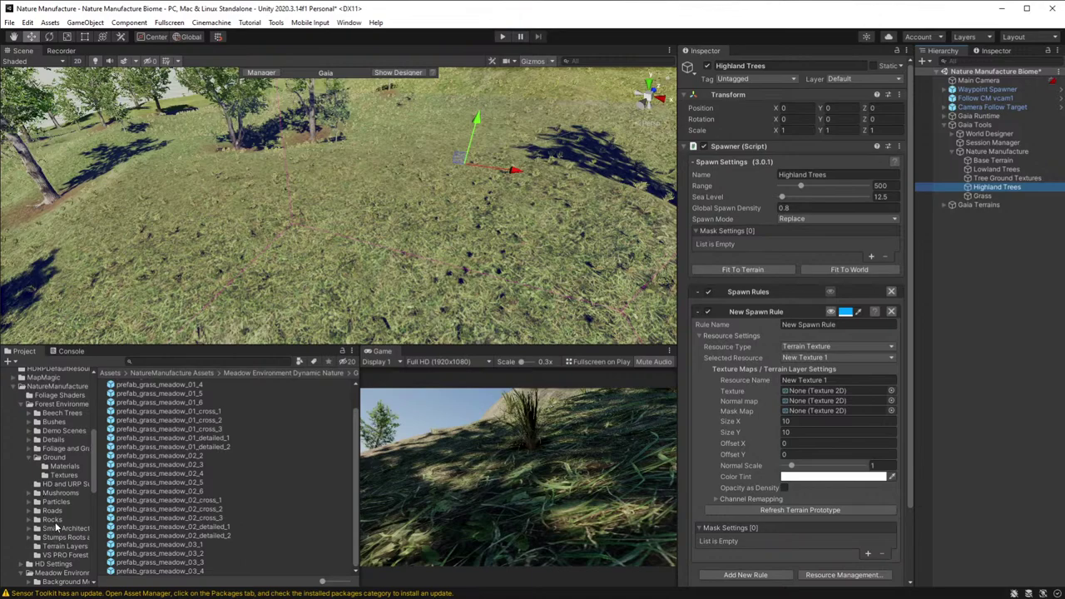
{"action": "left_click", "coordinate": [60, 413]}
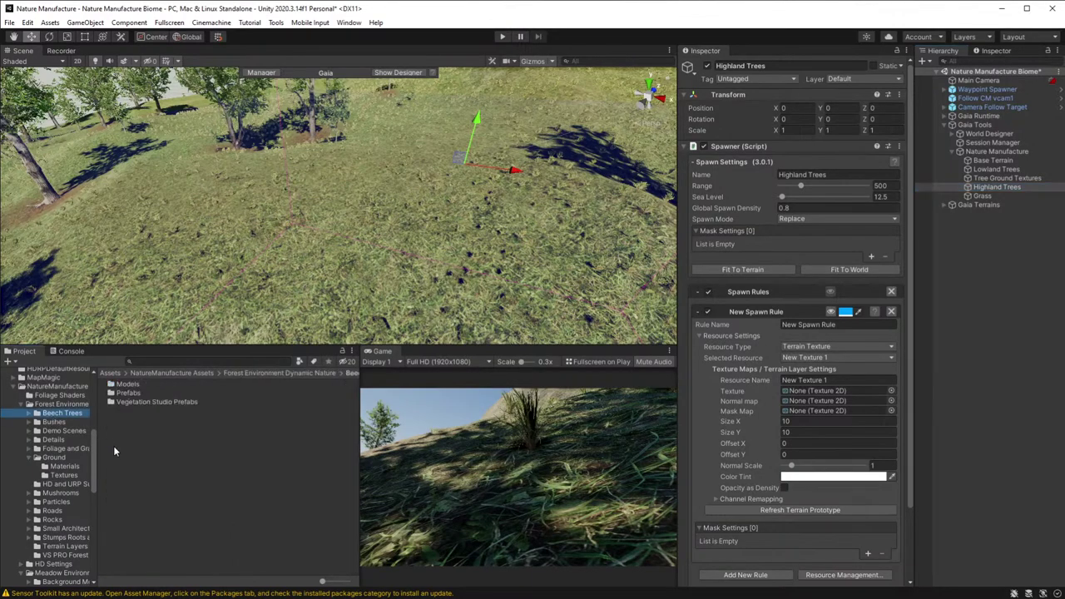
{"action": "double_click", "coordinate": [126, 393]}
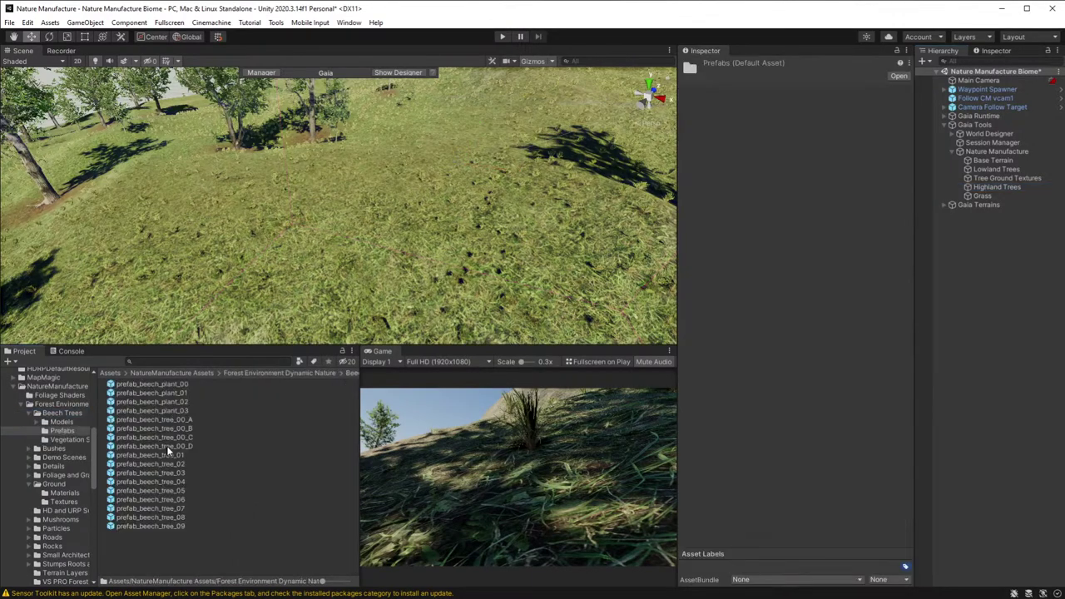
- Lock the Highland Trees spawner in view, preview its spawn area and fit its range to the terrain (500 to 256)
{"action": "left_click", "coordinate": [985, 187]}
{"action": "left_click", "coordinate": [896, 52]}
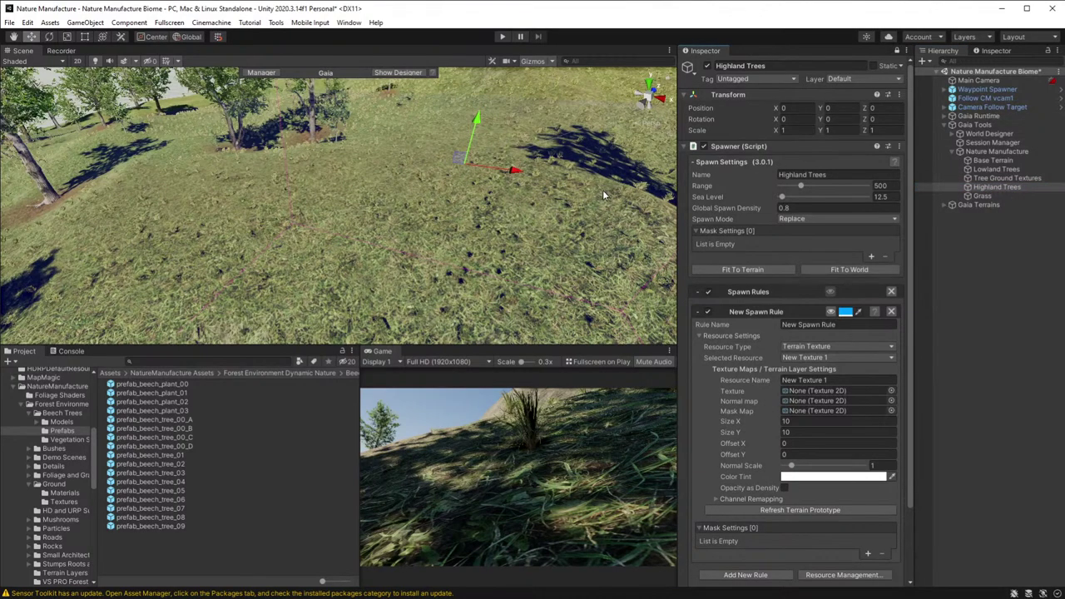
{"action": "right_click_drag", "start_coordinate": [603, 190], "coordinate": [329, 170]}
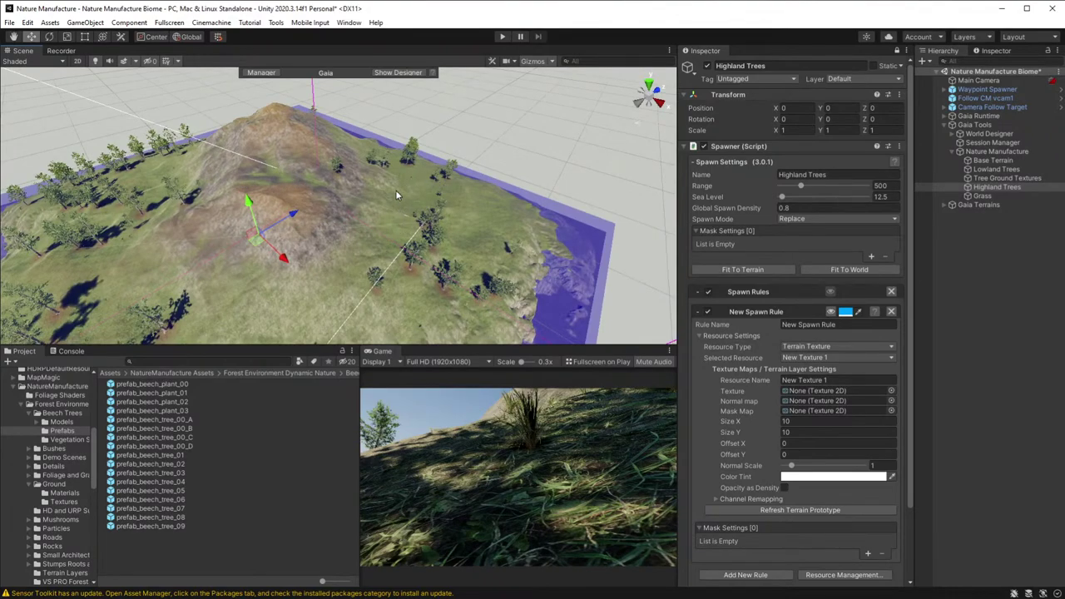
{"action": "right_click_drag", "start_coordinate": [194, 212], "coordinate": [283, 217]}
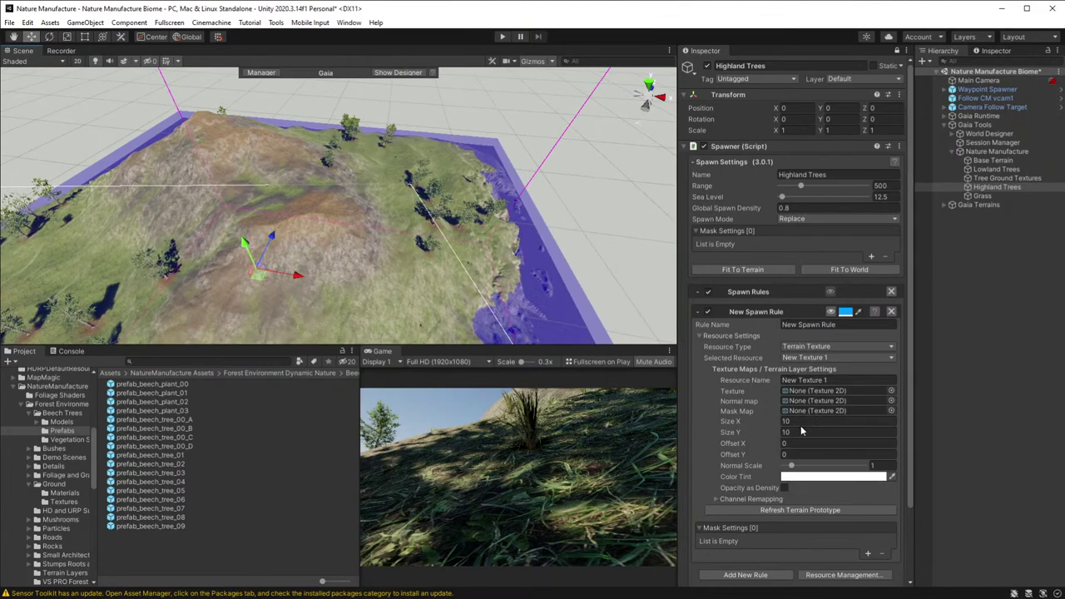
{"action": "left_click", "coordinate": [830, 311]}
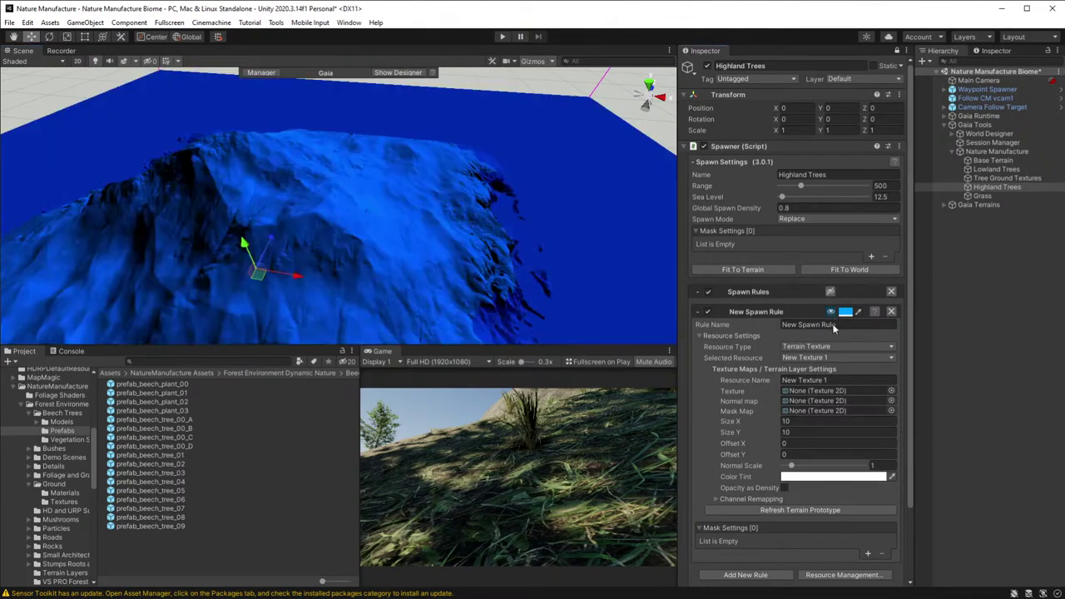
{"action": "left_click", "coordinate": [762, 270]}
{"action": "right_click_drag", "start_coordinate": [475, 183], "coordinate": [399, 204]}
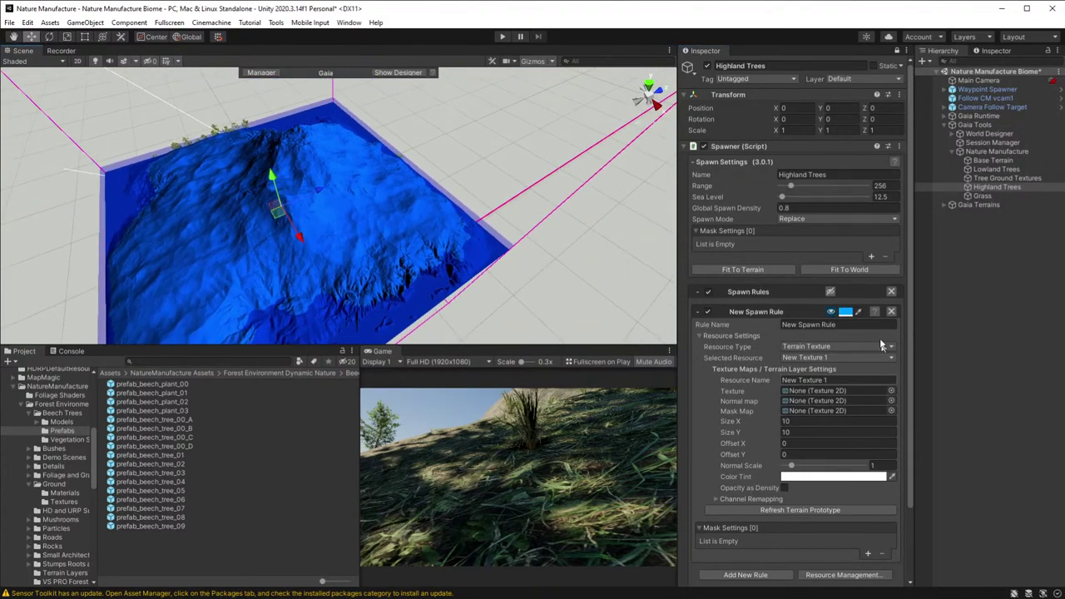
- Add a Height Mask to Highland Trees spanning about -6.16 to 48.6
{"action": "left_click", "coordinate": [871, 258]}
{"action": "left_click", "coordinate": [770, 244]}
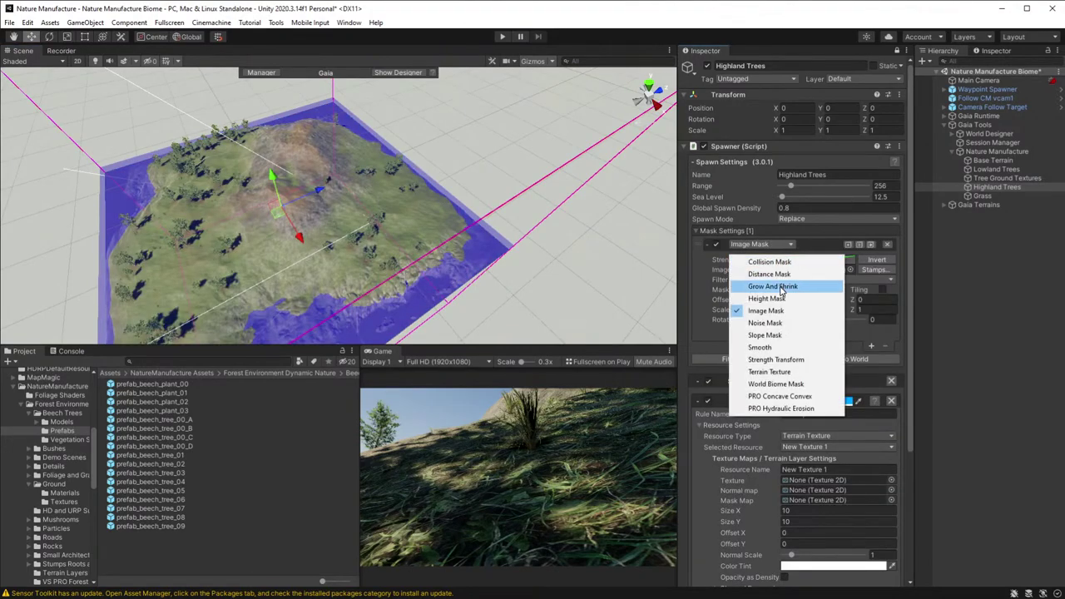
{"action": "left_click", "coordinate": [782, 300]}
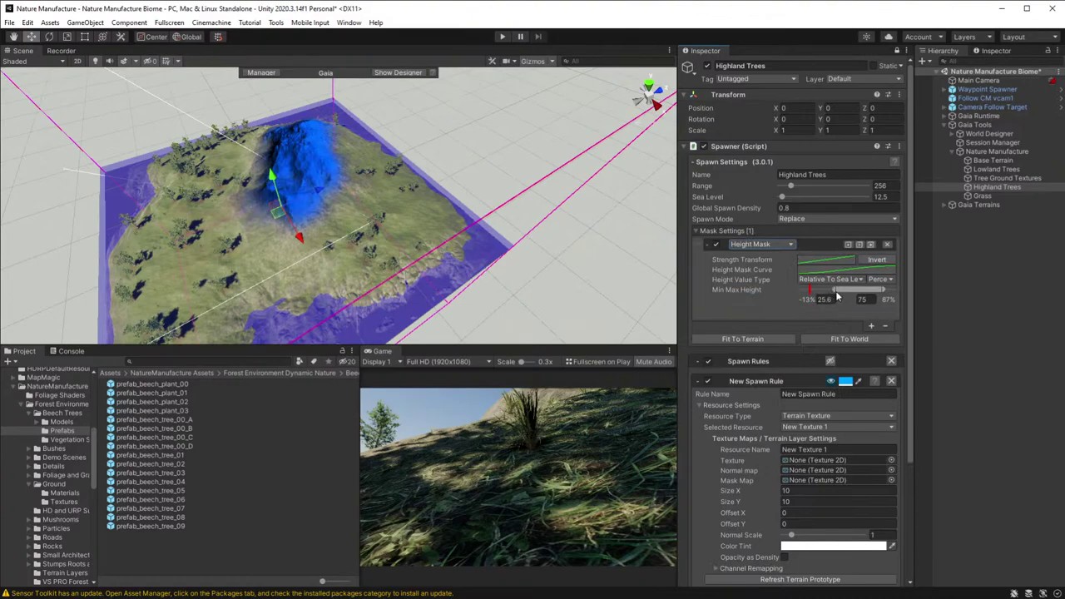
{"action": "mouse_move", "coordinate": [833, 289]}
{"action": "left_mouse_down"}
{"action": "mouse_move", "coordinate": [810, 289]}
{"action": "mouse_move", "coordinate": [850, 293]}
{"action": "mouse_move", "coordinate": [831, 292]}
{"action": "left_mouse_up"}
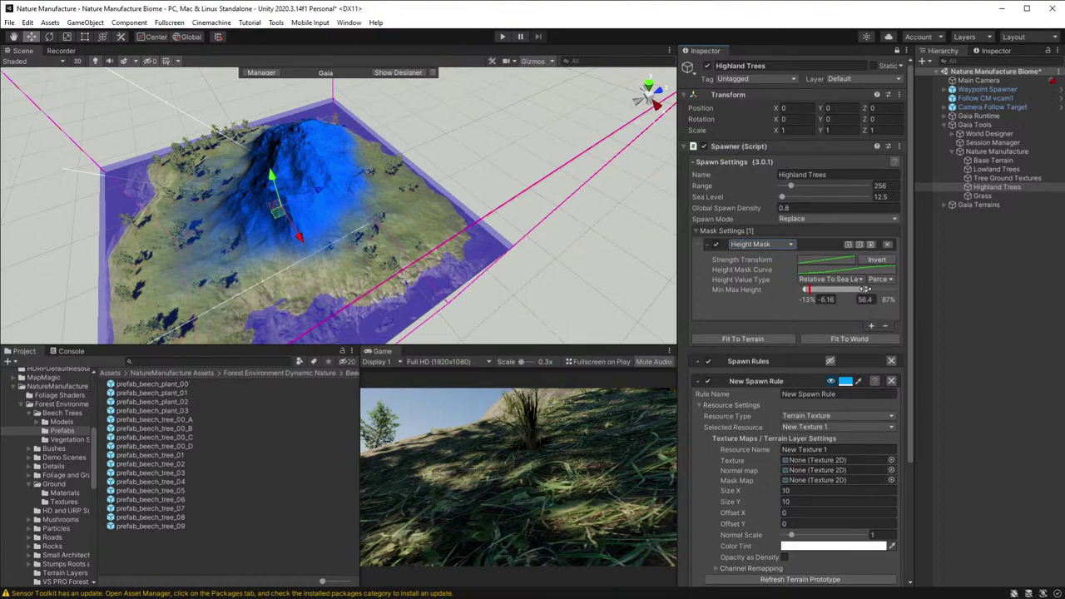
{"action": "left_click_drag", "start_coordinate": [866, 288], "coordinate": [858, 288]}
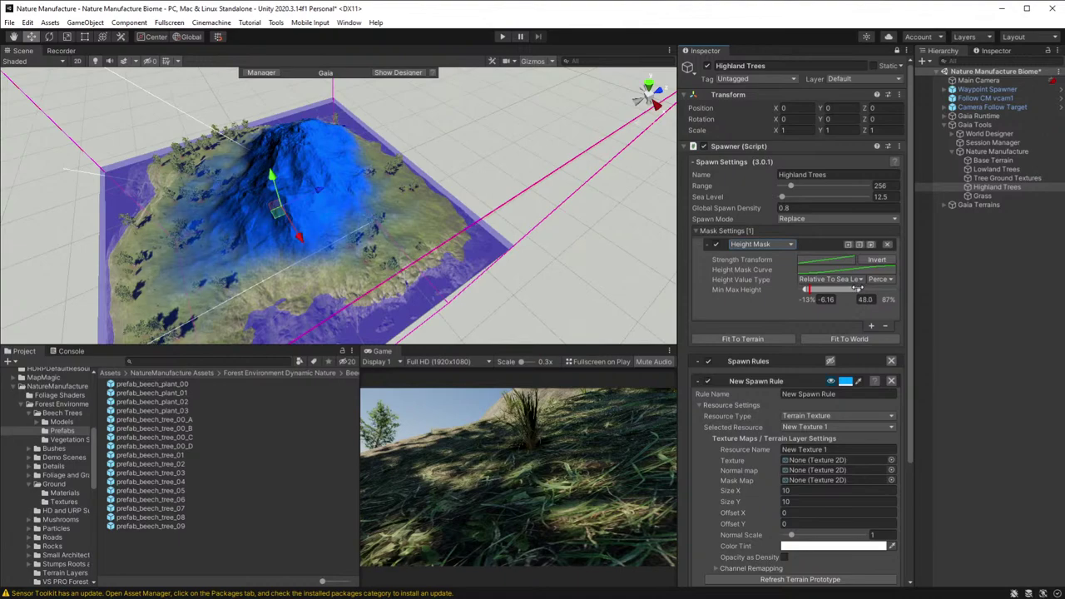
{"action": "right_click_drag", "start_coordinate": [552, 247], "coordinate": [250, 299]}
- Add a Terrain Texture mask based on T_ground_meadow_grass_01_A_SM
{"action": "left_click", "coordinate": [872, 327]}
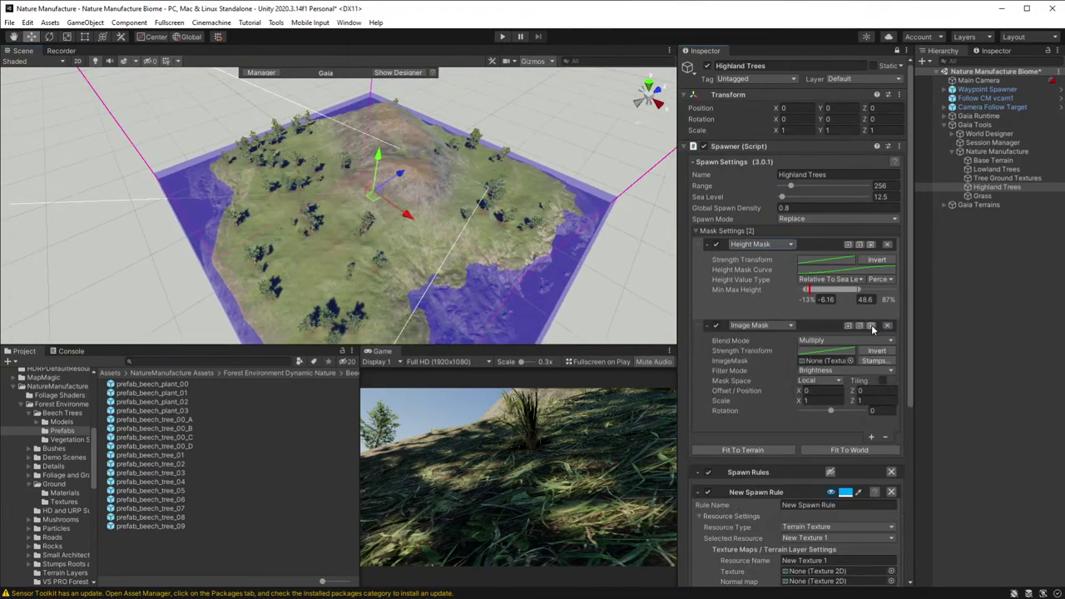
{"action": "left_click", "coordinate": [743, 325]}
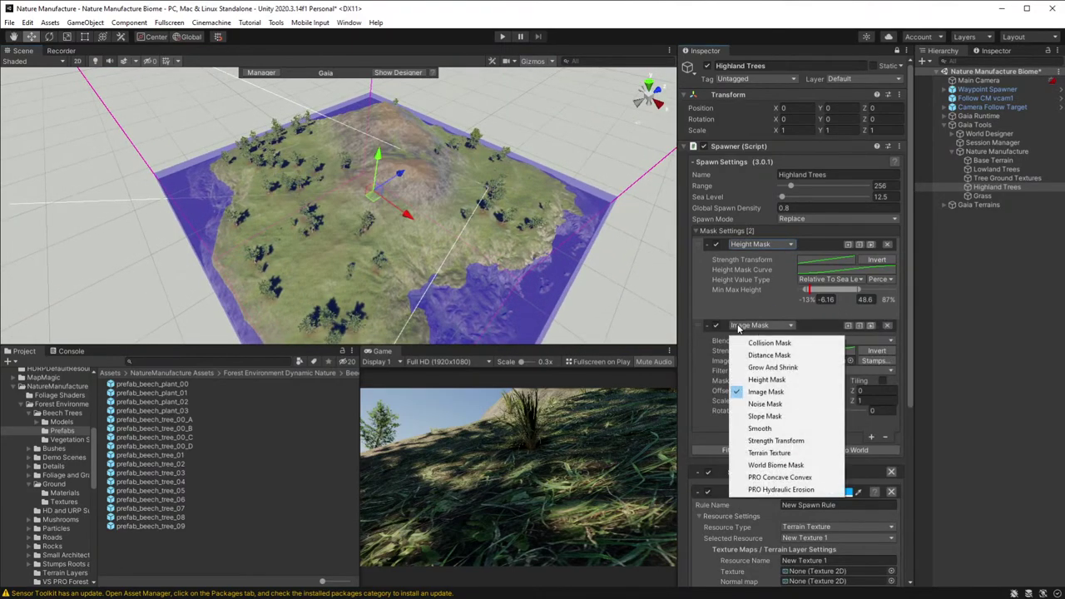
{"action": "left_click", "coordinate": [787, 454]}
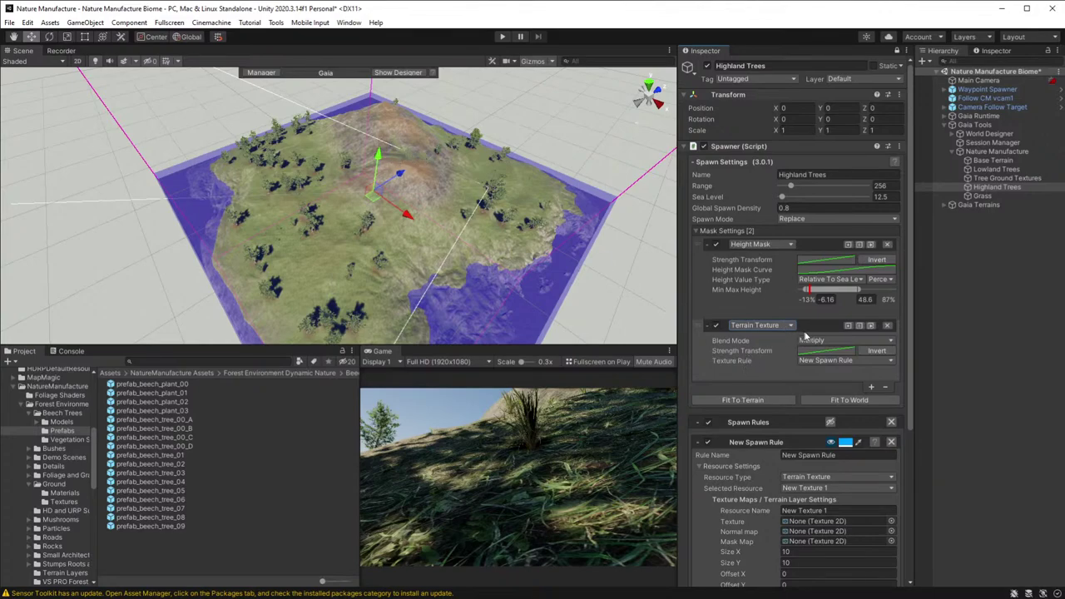
{"action": "left_click", "coordinate": [841, 361]}
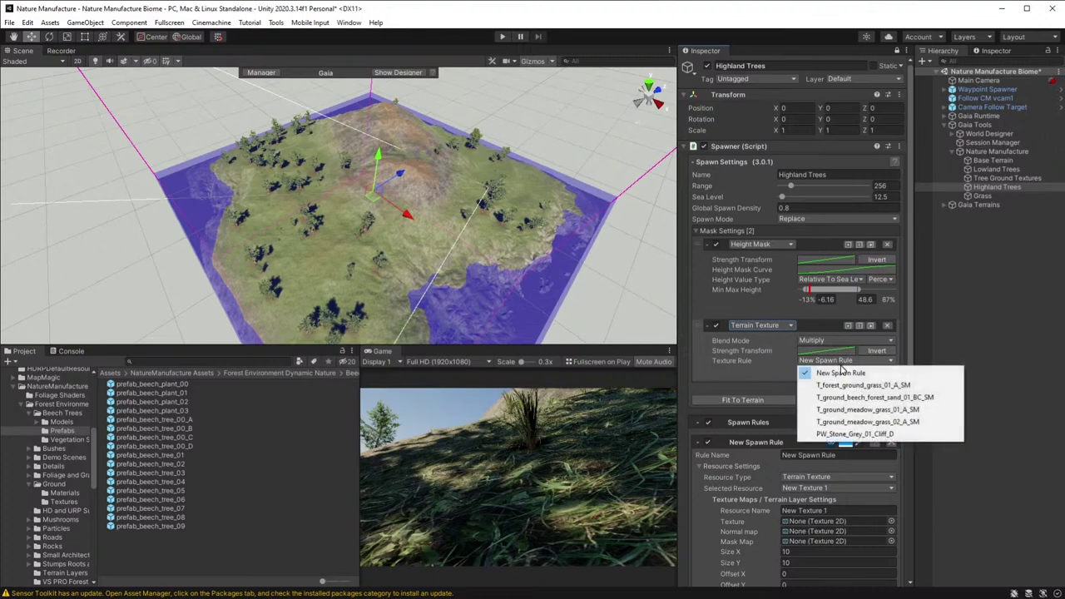
{"action": "left_click", "coordinate": [923, 411]}
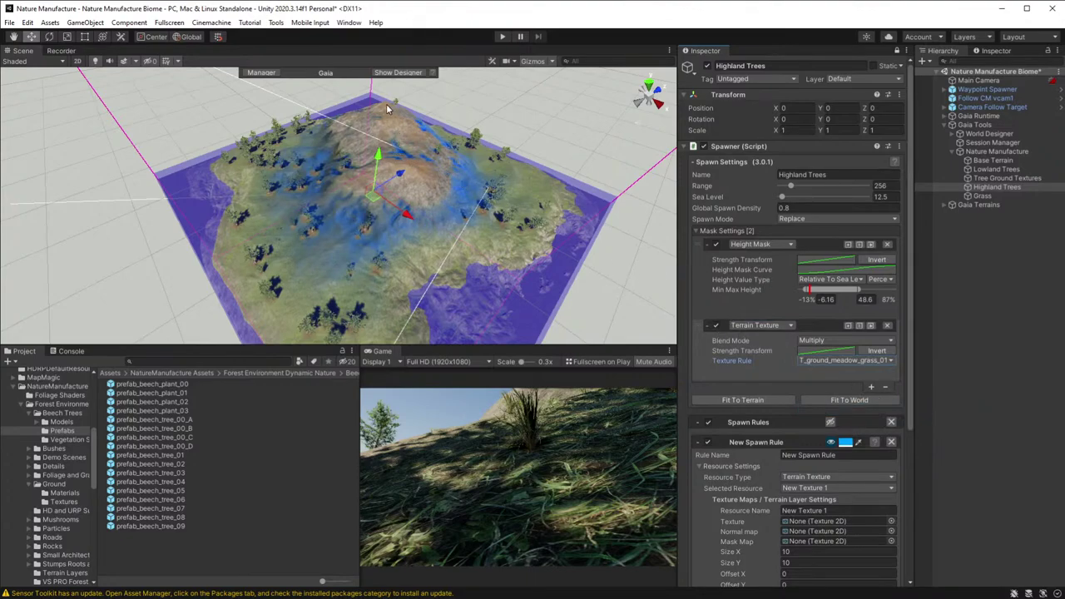
- Set the texture mask blend to Greater Than and move it above the Height Mask
{"action": "left_click", "coordinate": [832, 341]}
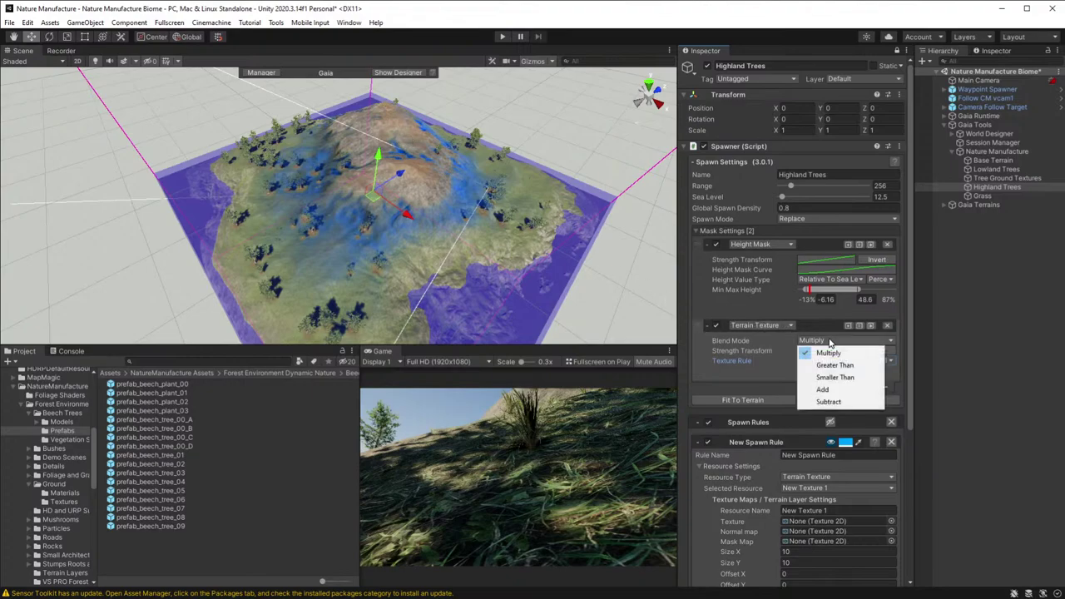
{"action": "left_click", "coordinate": [844, 389]}
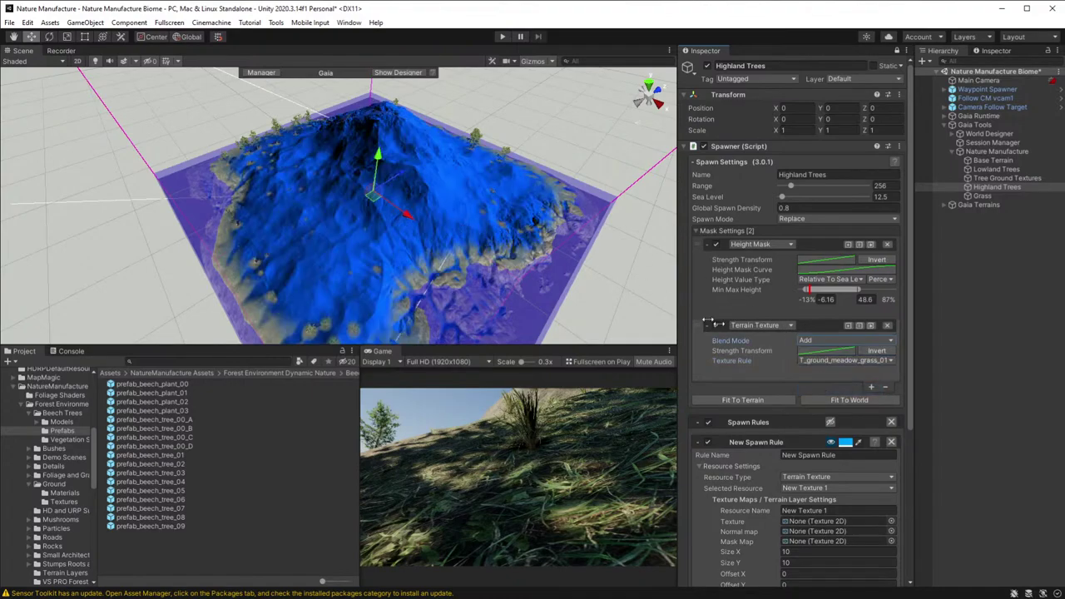
{"action": "left_click", "coordinate": [824, 341]}
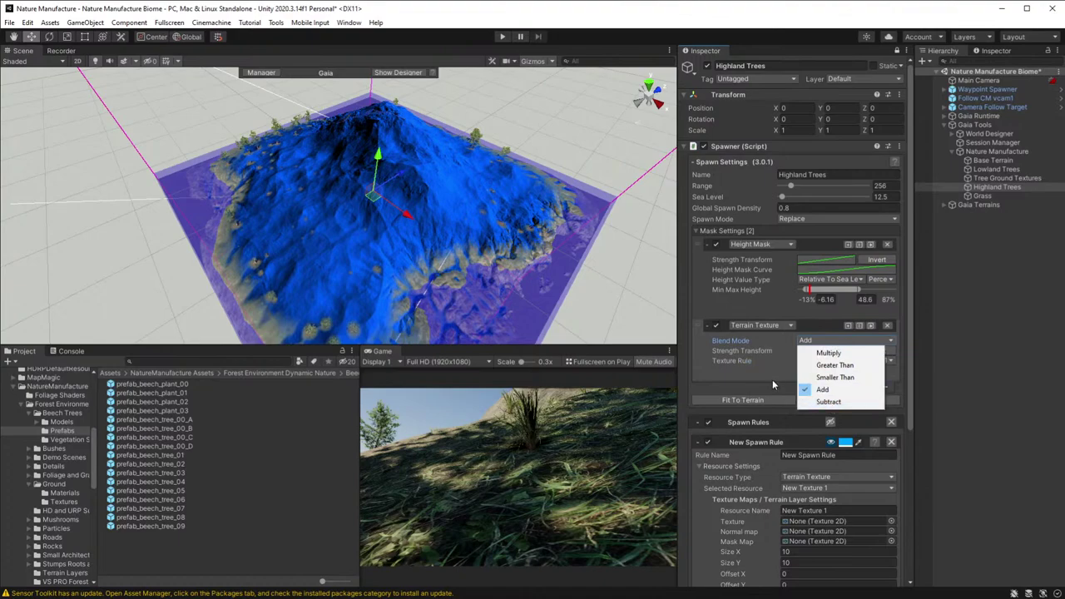
{"action": "left_click", "coordinate": [836, 367]}
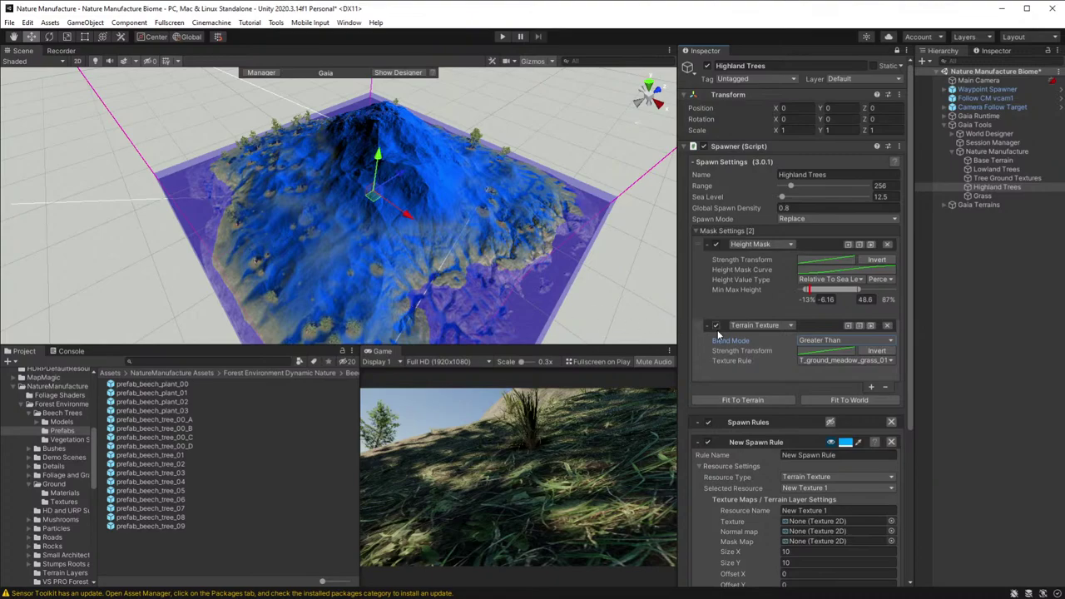
{"action": "left_click_drag", "start_coordinate": [697, 330], "coordinate": [704, 246]}
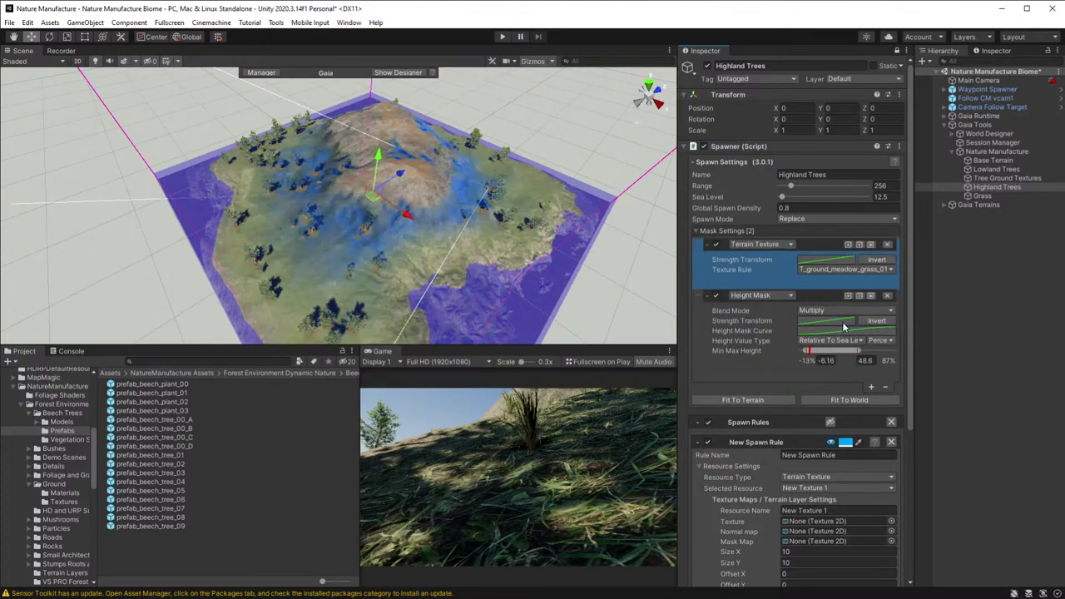
- Set the Height Mask blend to Add, disable it and move it back to the top
{"action": "left_click", "coordinate": [830, 311]}
{"action": "left_click", "coordinate": [838, 360]}
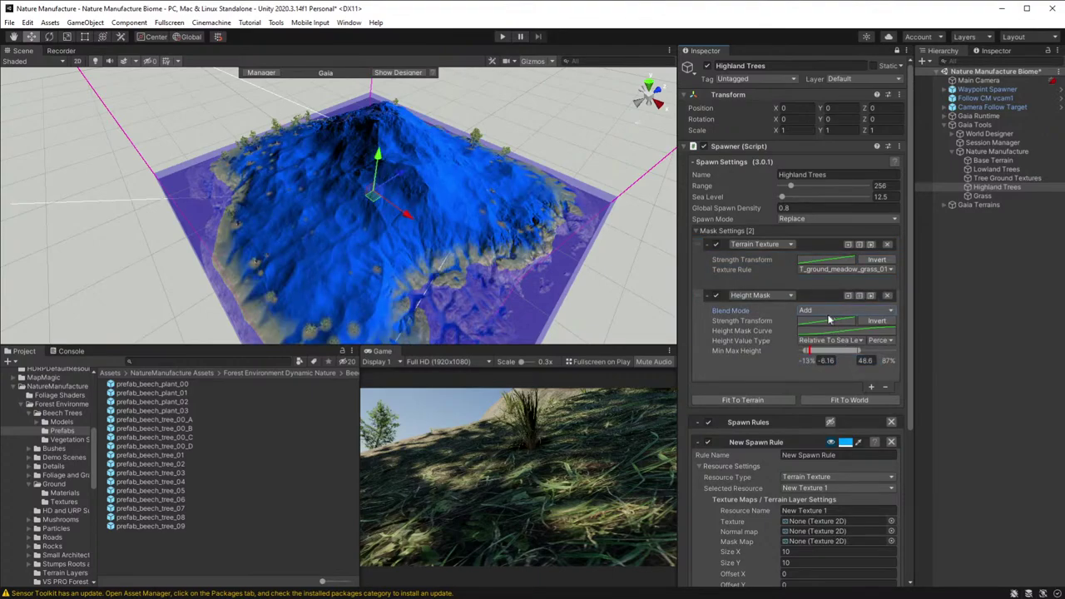
{"action": "left_click", "coordinate": [714, 296]}
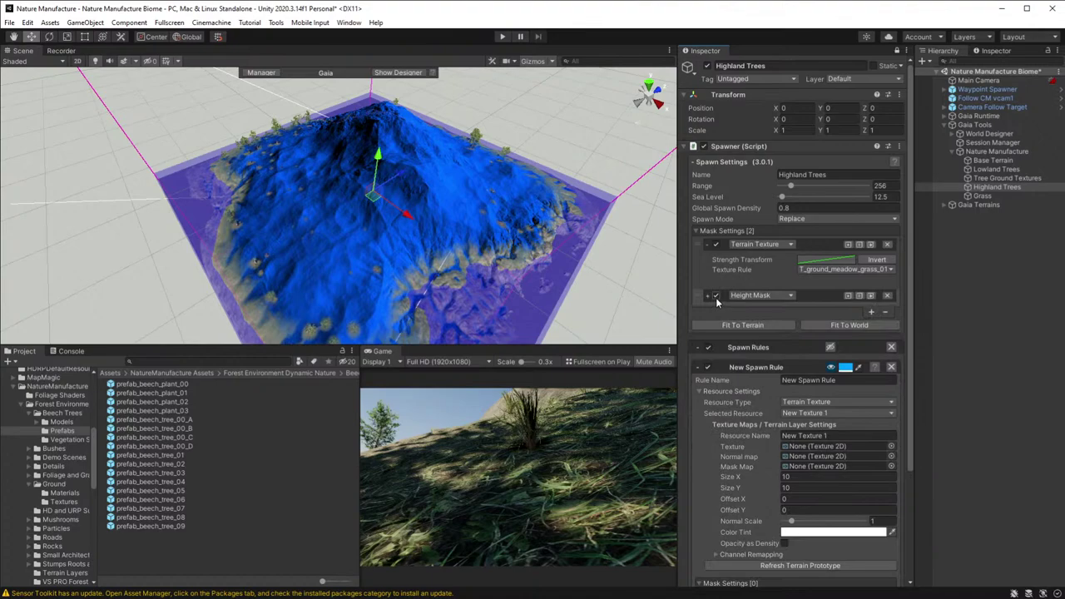
{"action": "left_click", "coordinate": [716, 295]}
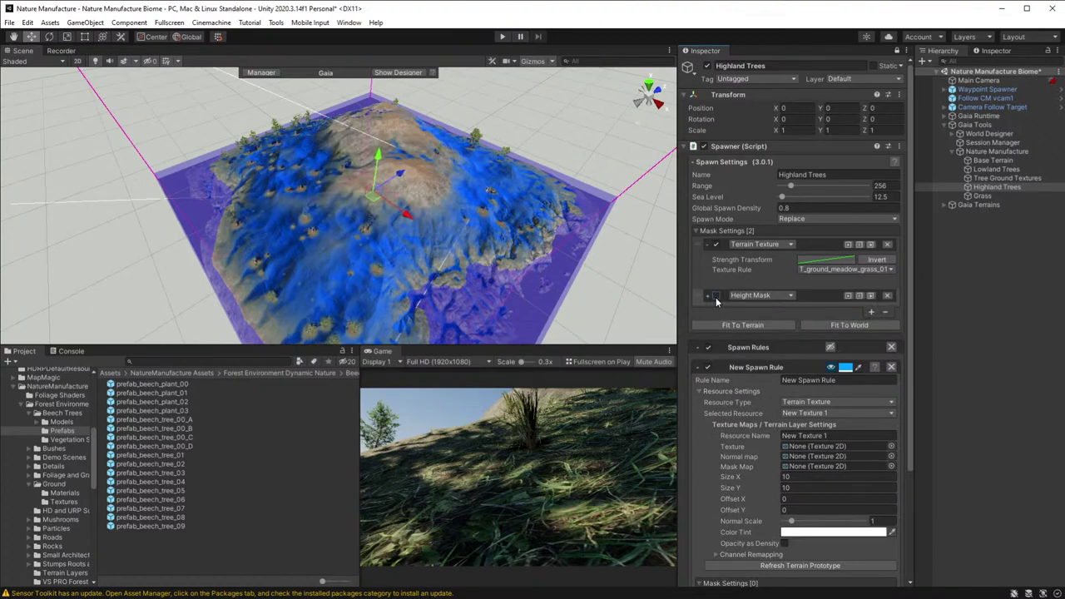
{"action": "left_click_drag", "start_coordinate": [708, 296], "coordinate": [688, 239]}
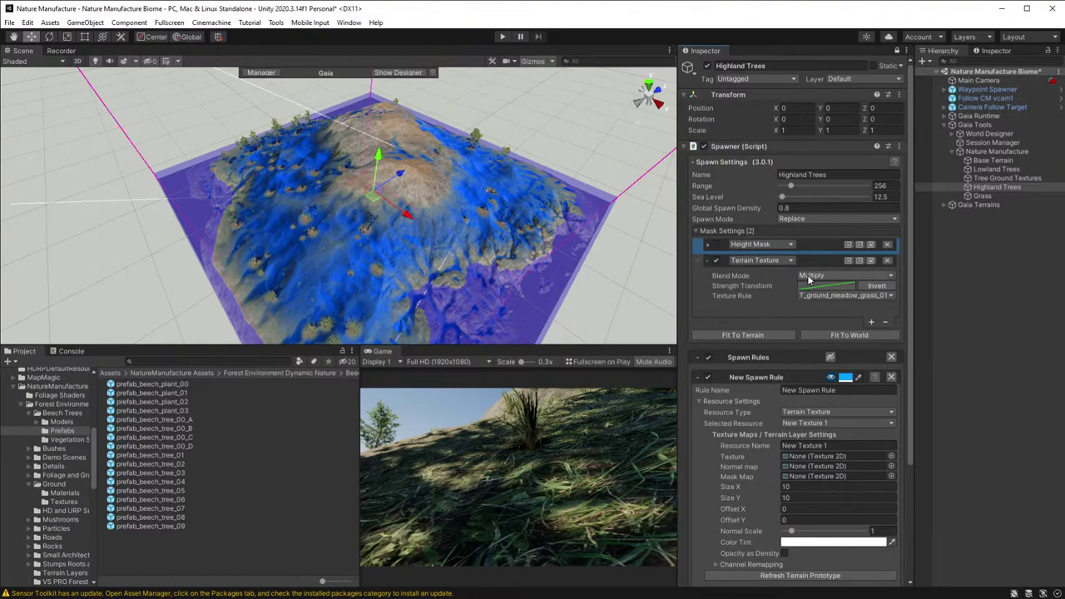
- Leave the Height Mask off and enable and invert the meadow grass texture mask
{"action": "left_click", "coordinate": [715, 260]}
{"action": "left_click", "coordinate": [715, 244]}
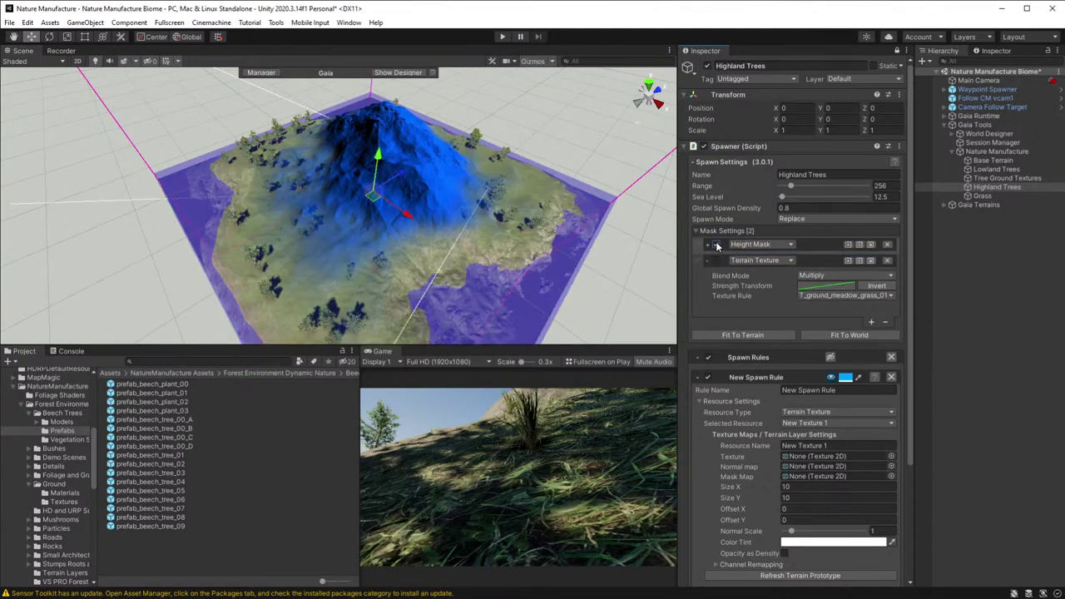
{"action": "left_click", "coordinate": [717, 244]}
{"action": "left_click", "coordinate": [716, 260]}
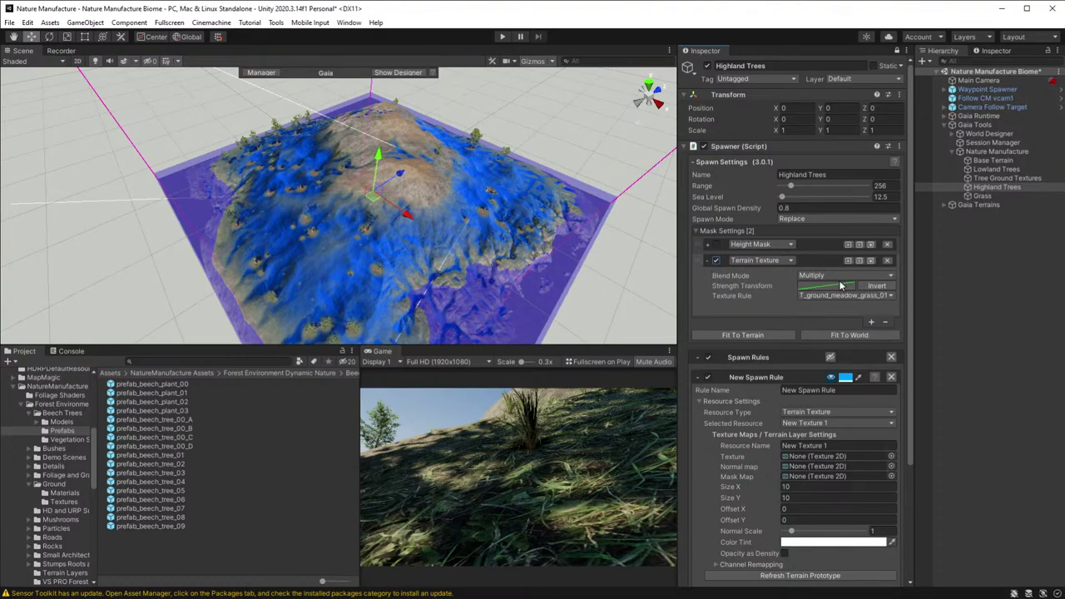
{"action": "left_click", "coordinate": [876, 286]}
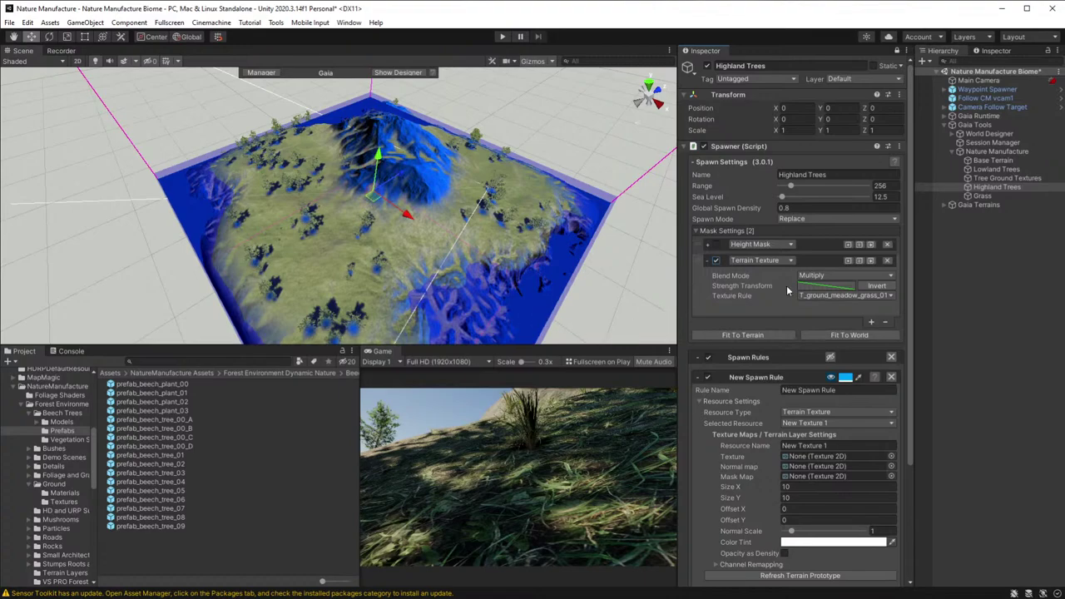
{"action": "left_click", "coordinate": [815, 277]}
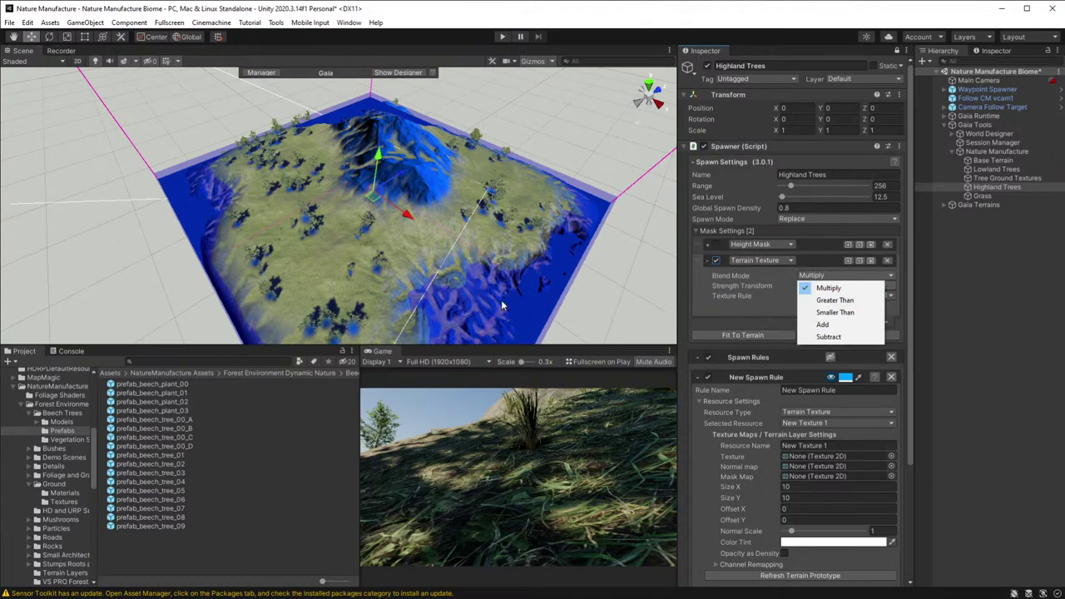
{"action": "left_click", "coordinate": [995, 164]}
- Edit the Base Terrain spawner's name and preview its first meadow grass rule
{"action": "left_click", "coordinate": [994, 164]}
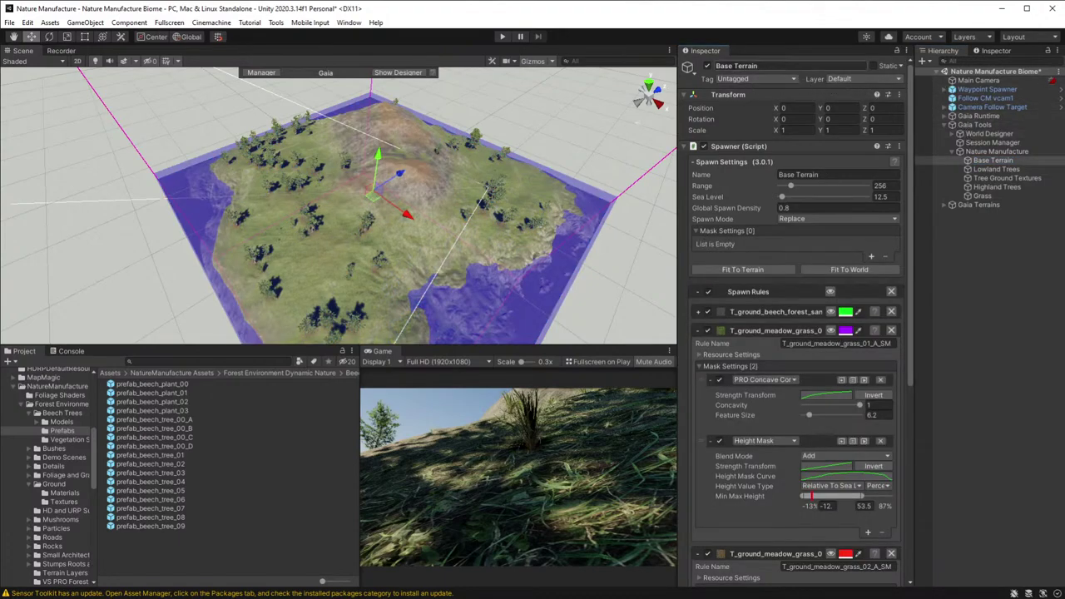
{"action": "left_click_drag", "start_coordinate": [735, 65], "coordinate": [784, 67]}
{"action": "type", "text": "T"}
{"action": "left_click", "coordinate": [832, 331]}
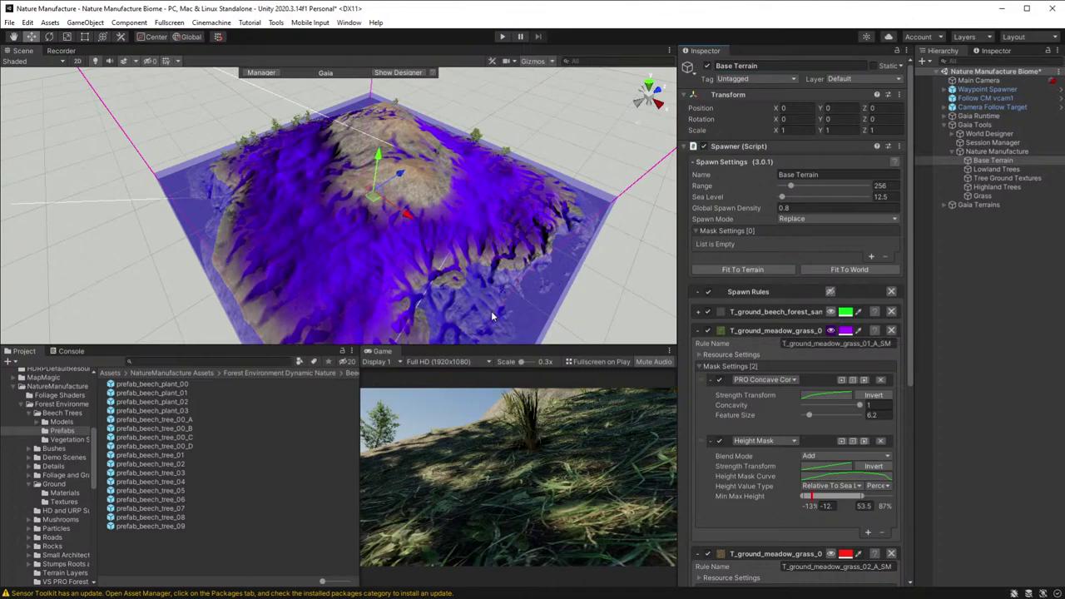
- Turn off Show Sea Level Plane under Advanced > Appearance & Gizmos
{"action": "scroll", "coordinate": [796, 350], "scroll_direction": "down", "scroll_amount": 10}
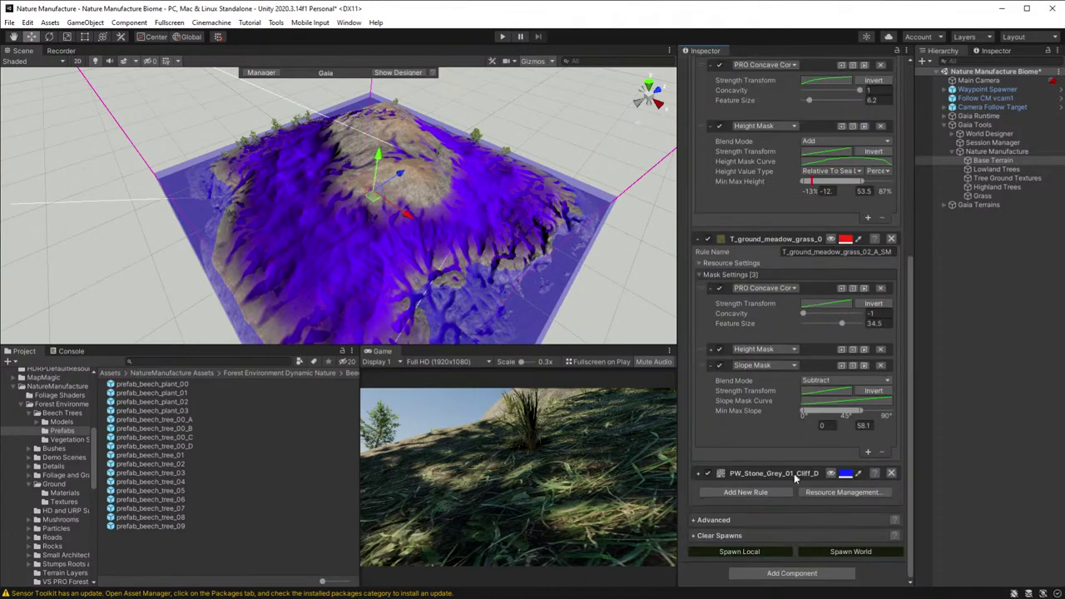
{"action": "left_click", "coordinate": [695, 521]}
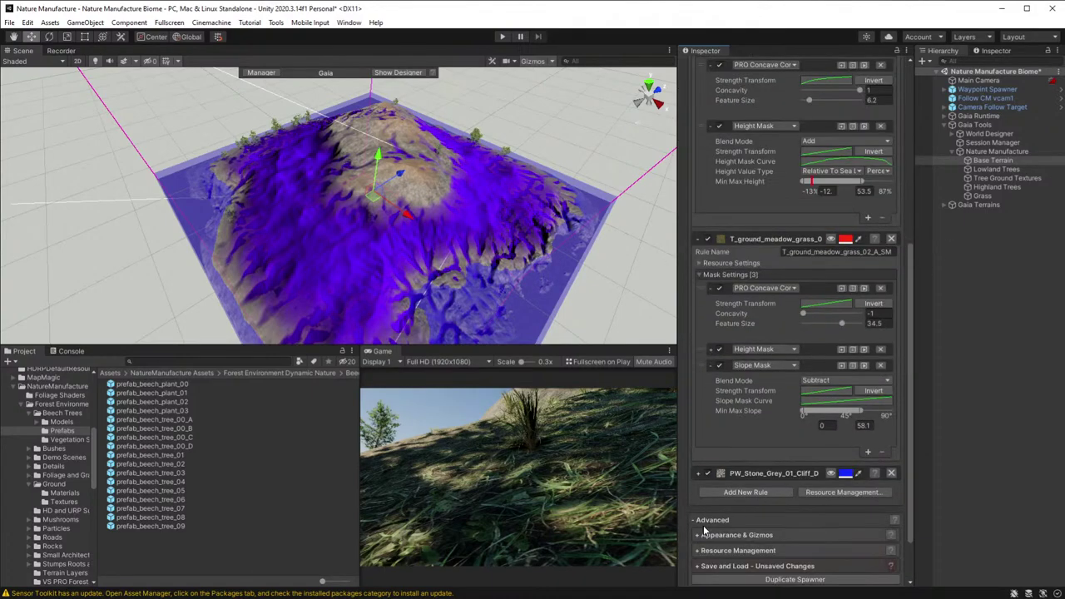
{"action": "left_click", "coordinate": [698, 535]}
{"action": "scroll", "coordinate": [748, 500], "scroll_direction": "down", "scroll_amount": 4}
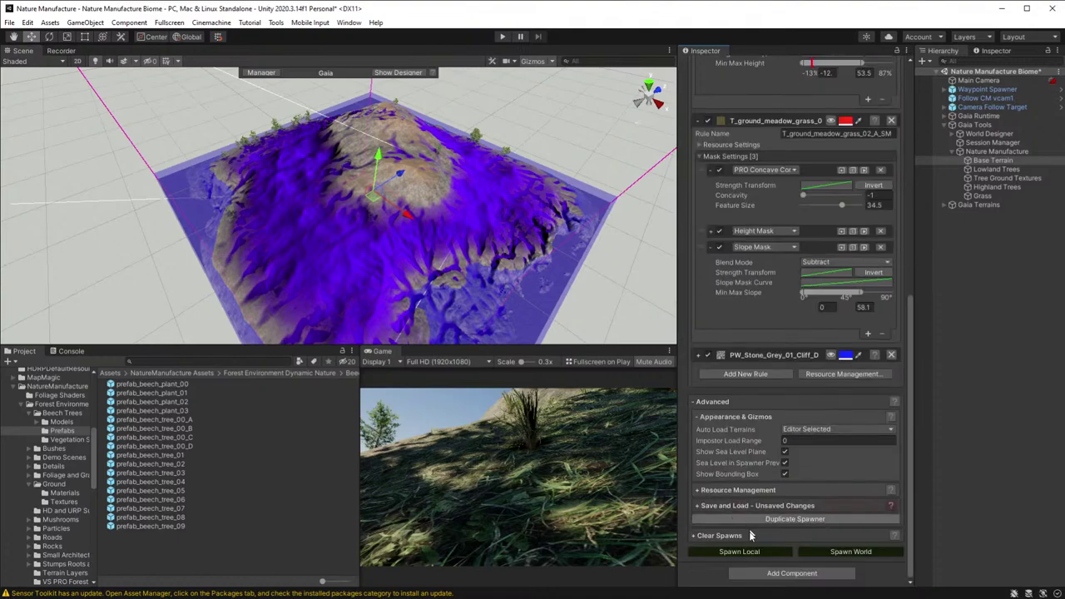
{"action": "left_click", "coordinate": [784, 452]}
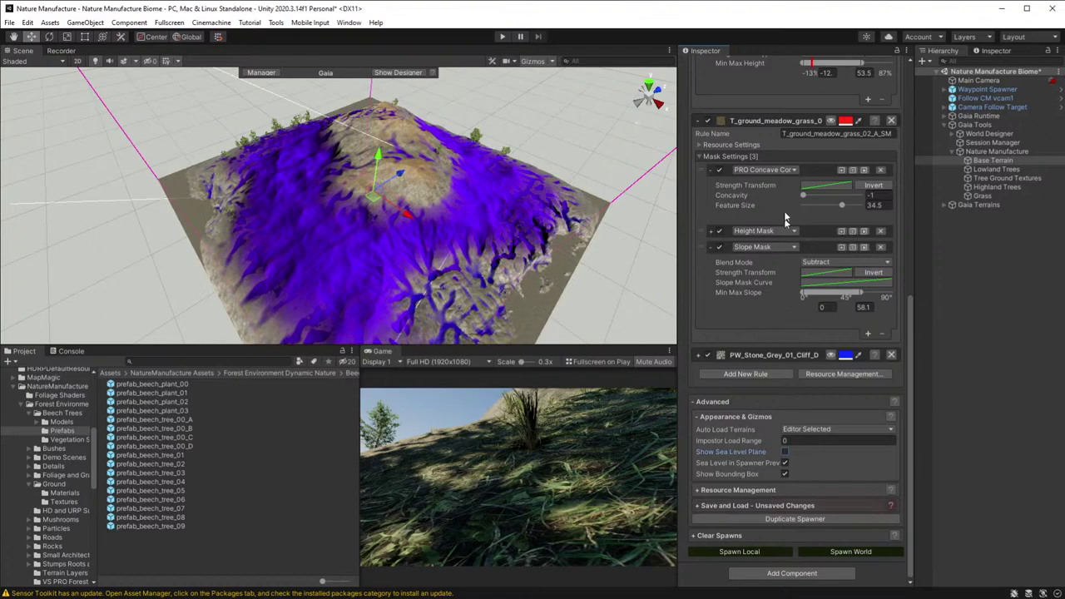
{"action": "scroll", "coordinate": [857, 117], "scroll_direction": "up", "scroll_amount": 7}
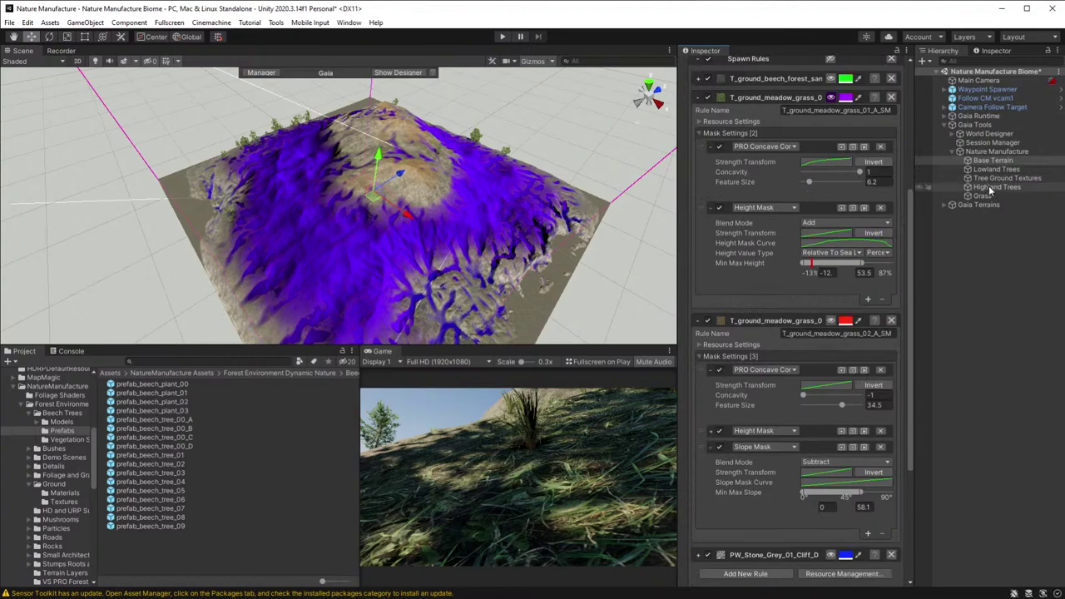
- On Highland Trees, re-enable the Height Mask and un-invert the meadow grass texture mask
{"action": "left_click", "coordinate": [986, 186]}
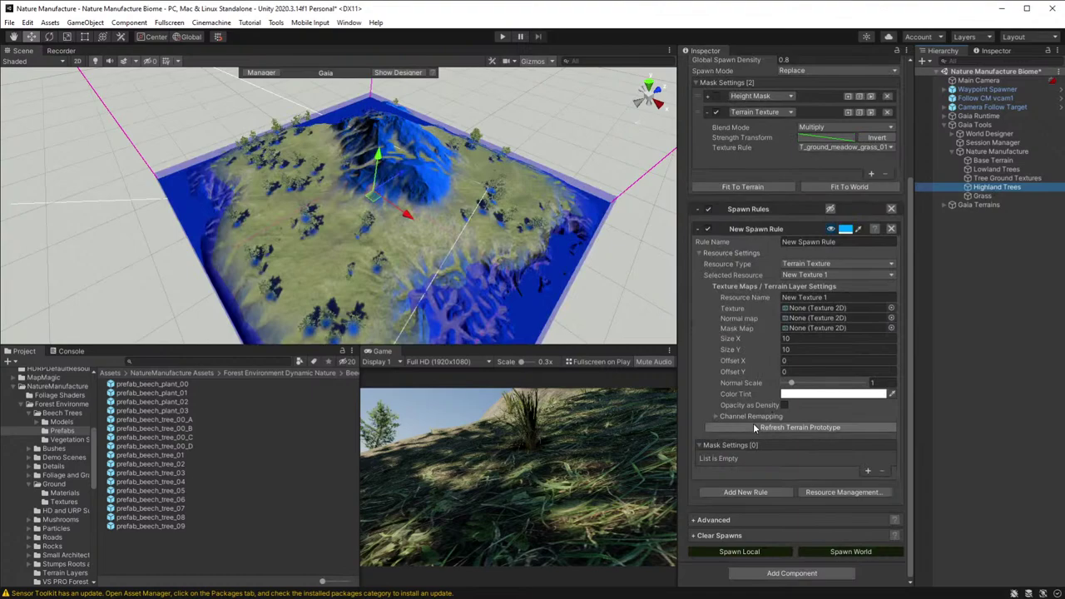
{"action": "scroll", "coordinate": [779, 218], "scroll_direction": "up", "scroll_amount": 3}
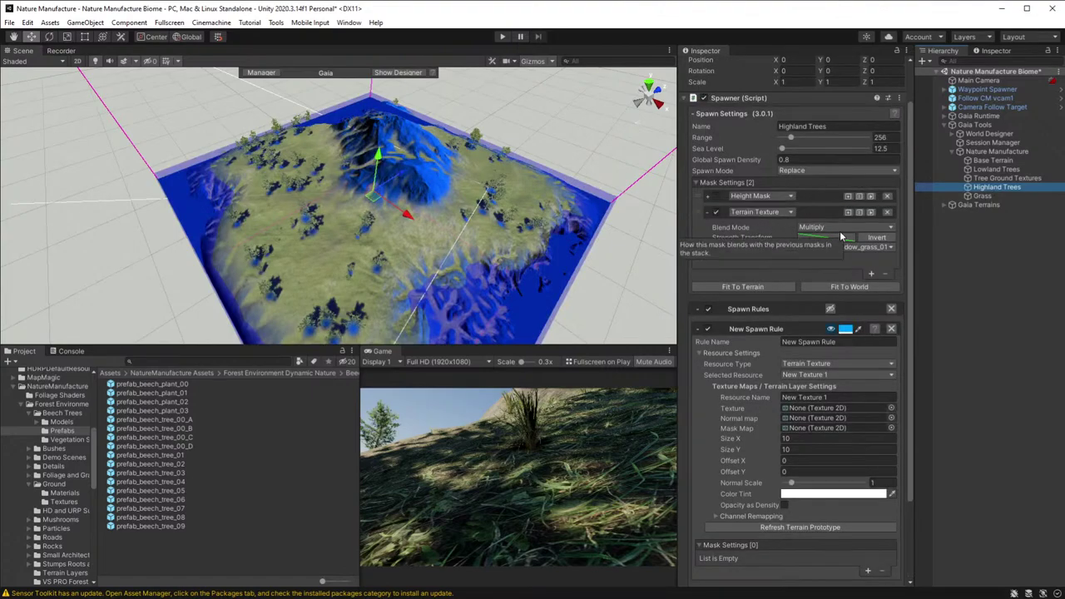
{"action": "left_click", "coordinate": [716, 196]}
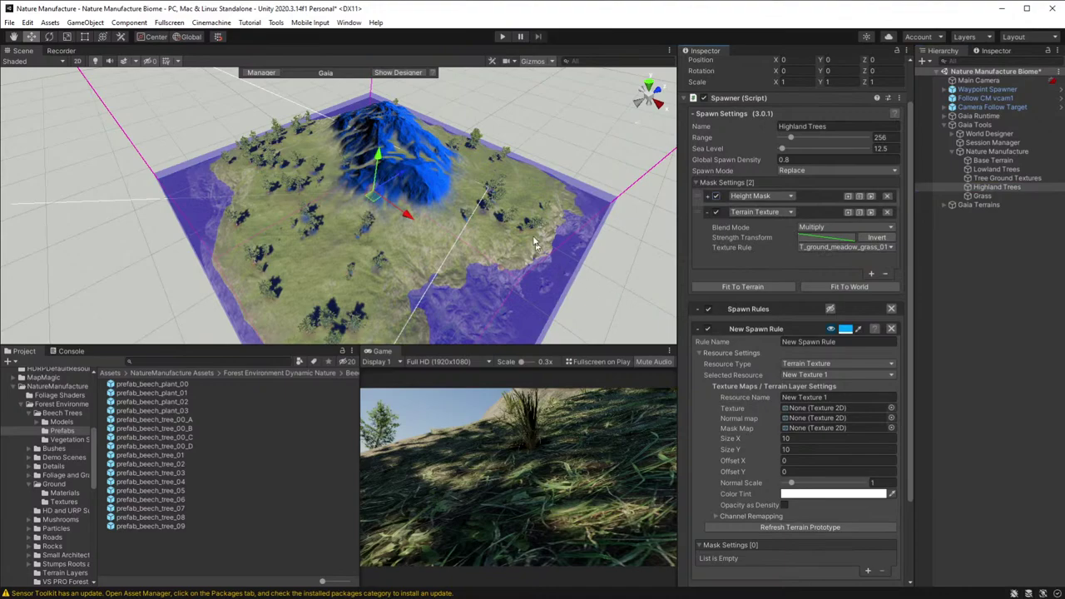
{"action": "left_click", "coordinate": [884, 227]}
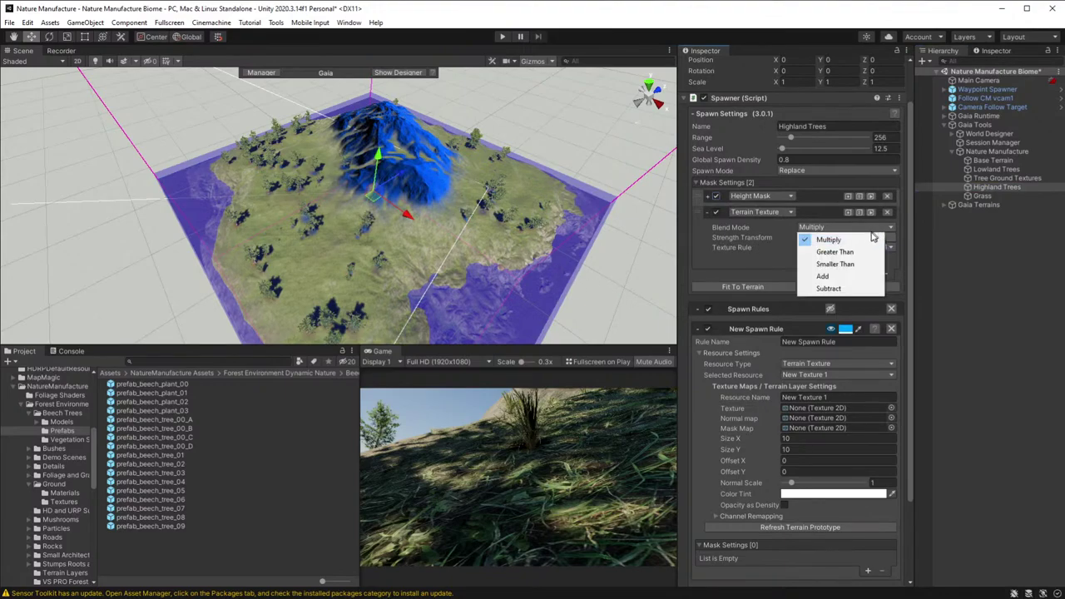
{"action": "left_click", "coordinate": [871, 240]}
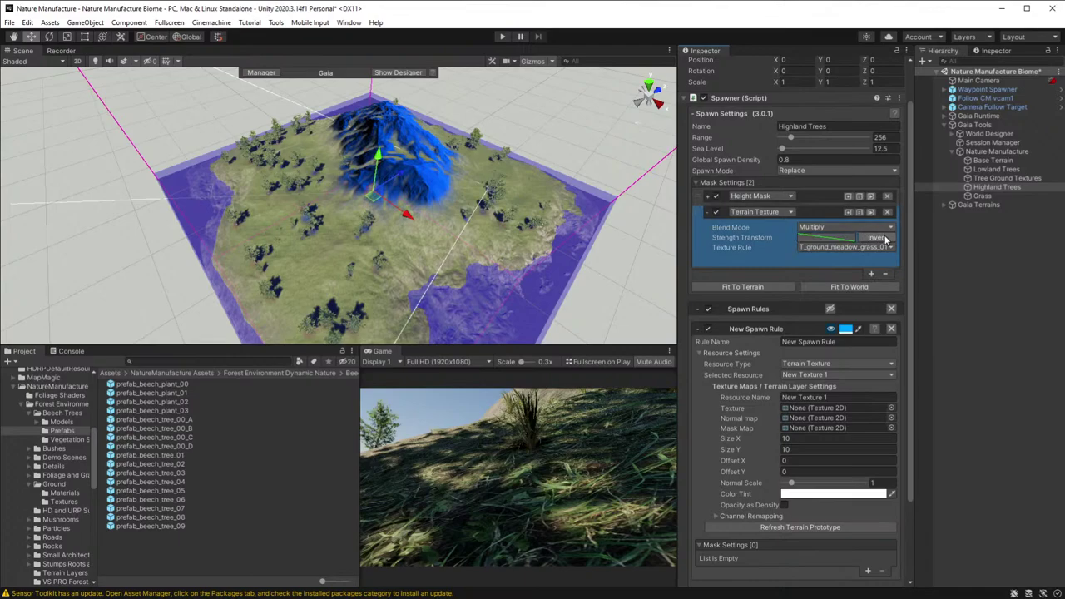
{"action": "left_click", "coordinate": [873, 238]}
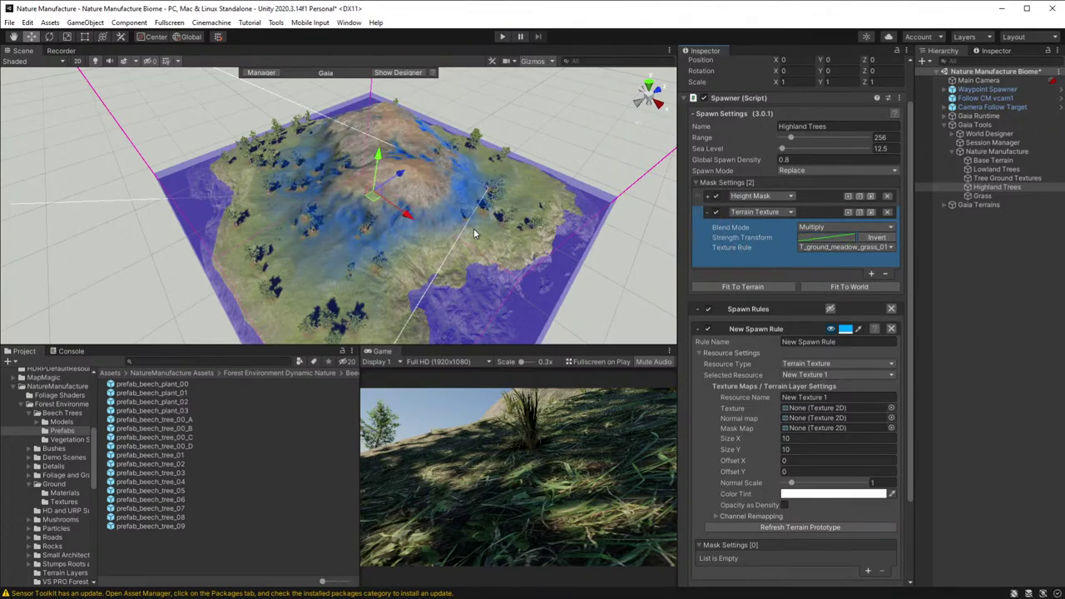
- Set the texture mask blend mode to Add and check the result on the terrain
{"action": "left_click", "coordinate": [838, 229]}
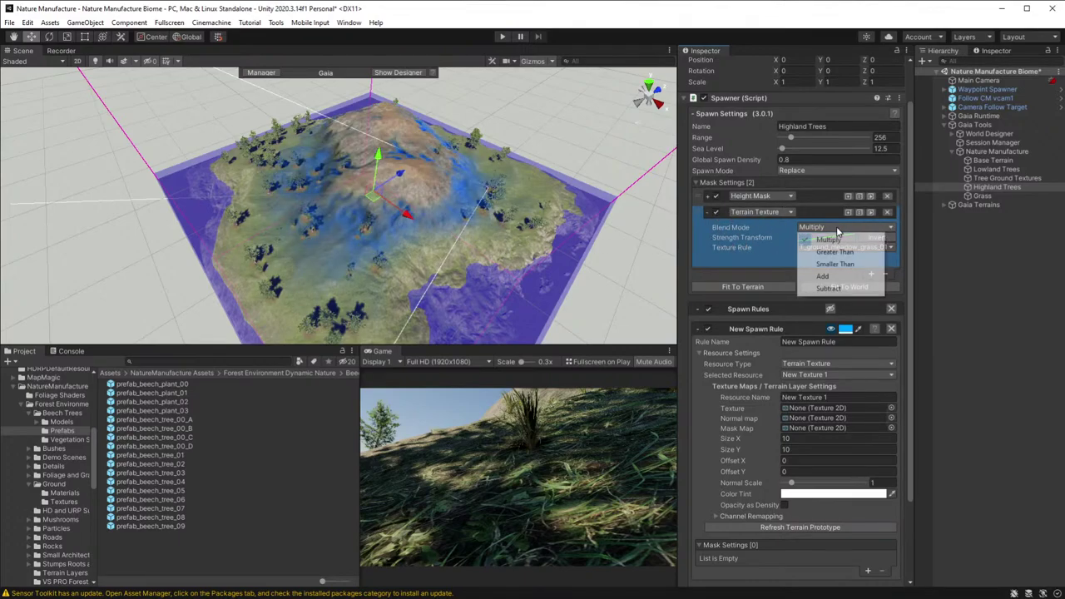
{"action": "left_click", "coordinate": [843, 277]}
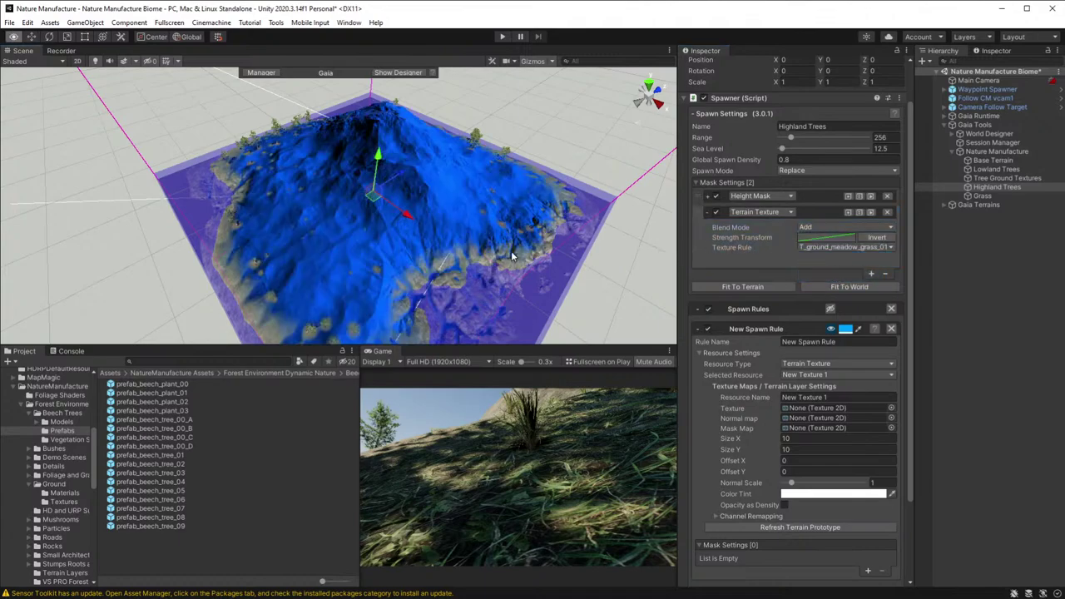
{"action": "left_click_drag", "start_coordinate": [511, 250], "coordinate": [519, 220], "text": "alt"}
{"action": "scroll", "coordinate": [519, 221], "scroll_direction": "up", "scroll_amount": 6}
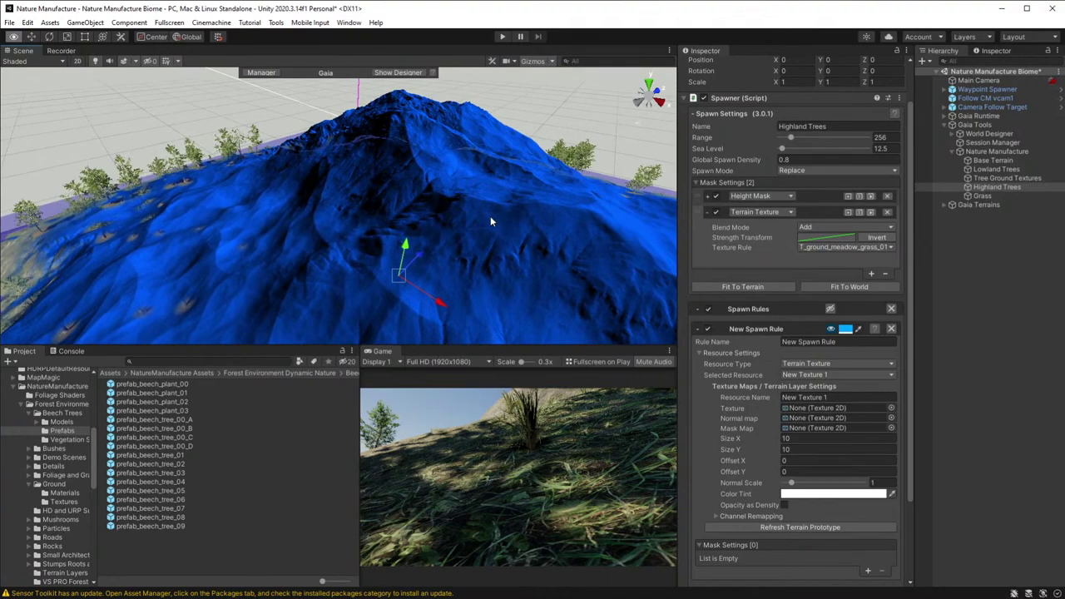
{"action": "scroll", "coordinate": [490, 216], "scroll_direction": "down", "scroll_amount": 8}
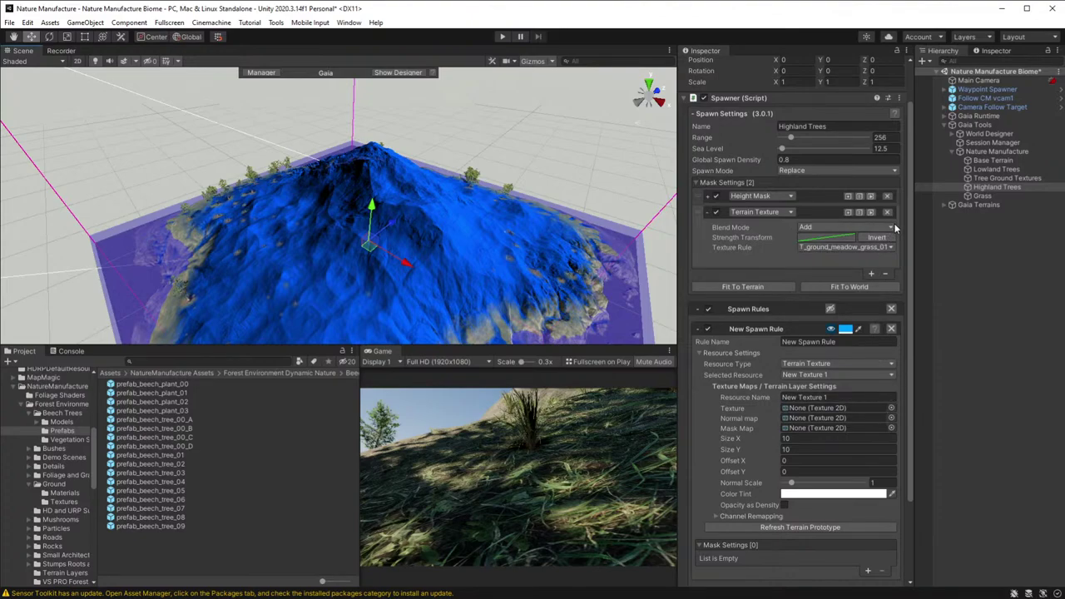
{"action": "left_click_drag", "start_coordinate": [580, 261], "coordinate": [341, 300], "text": "alt"}
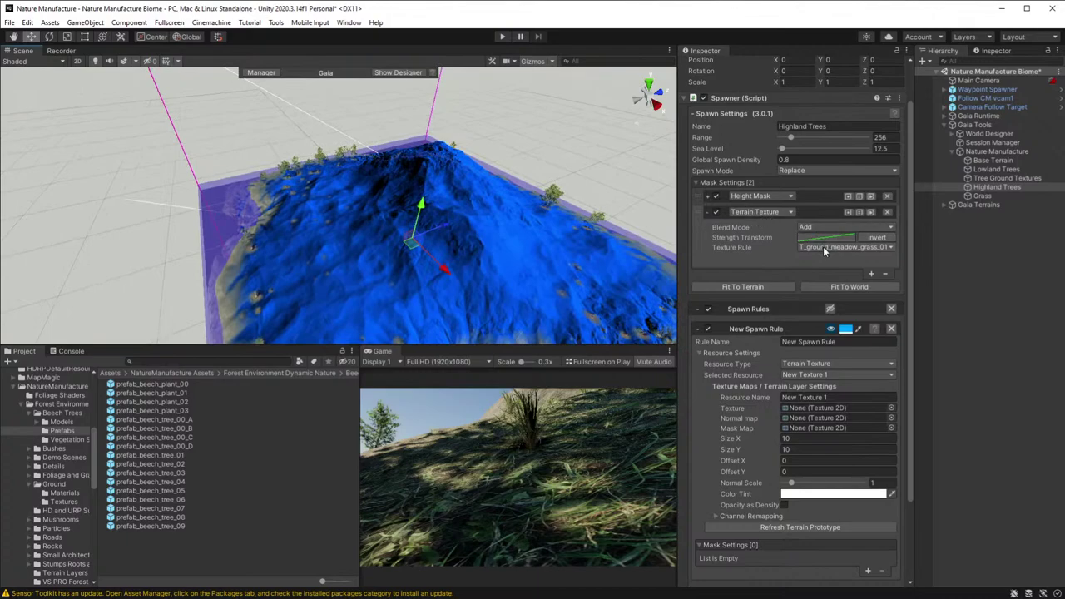
- With the Height Mask off, try Greater Than then Multiply blending on the texture mask
{"action": "left_click", "coordinate": [832, 225]}
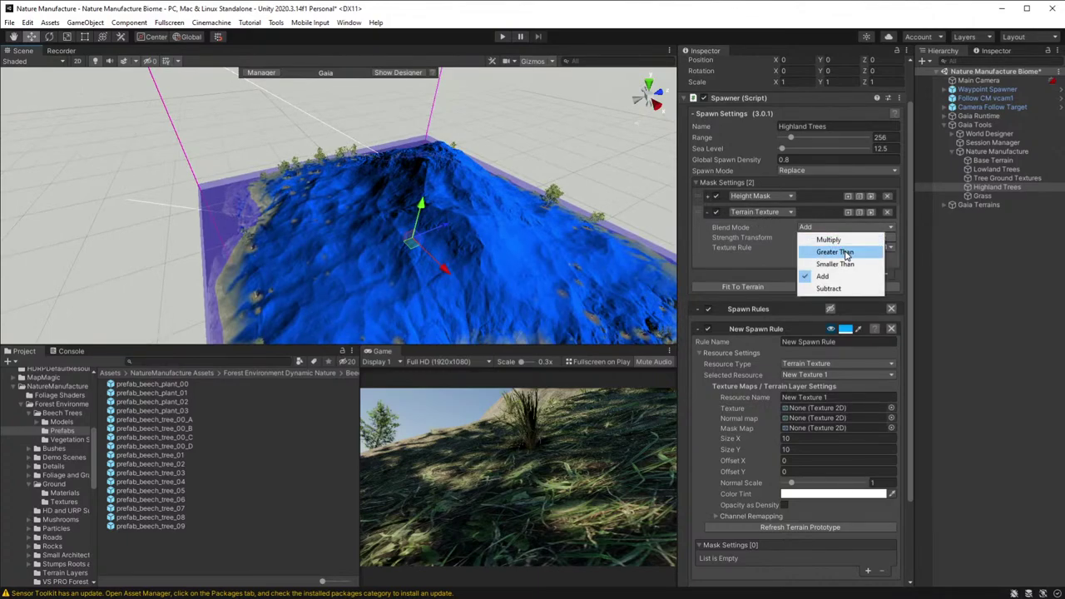
{"action": "left_click", "coordinate": [714, 198]}
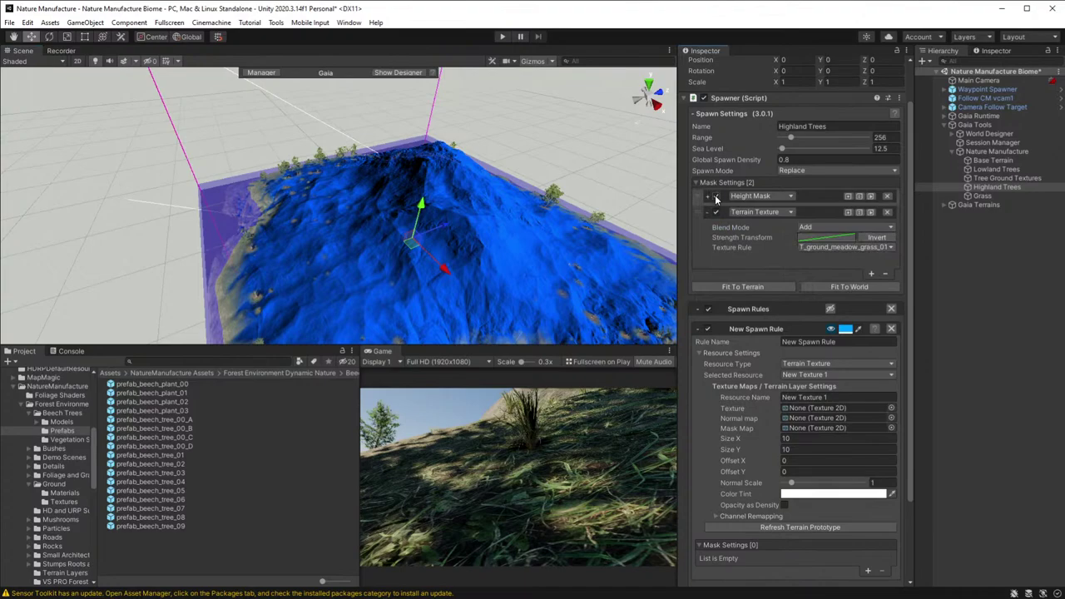
{"action": "left_click", "coordinate": [714, 197]}
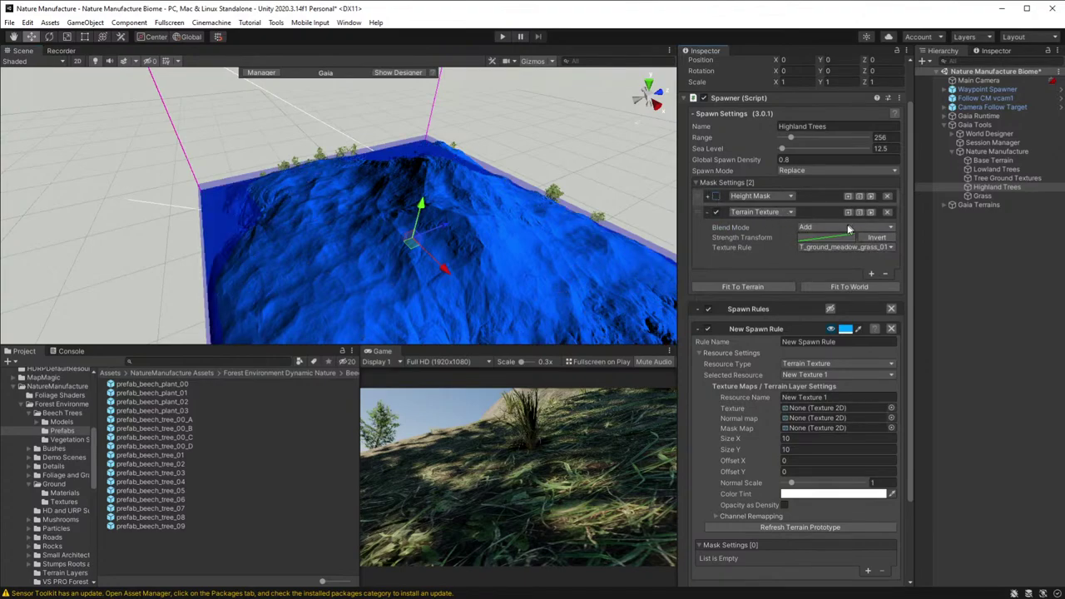
{"action": "left_click", "coordinate": [836, 229]}
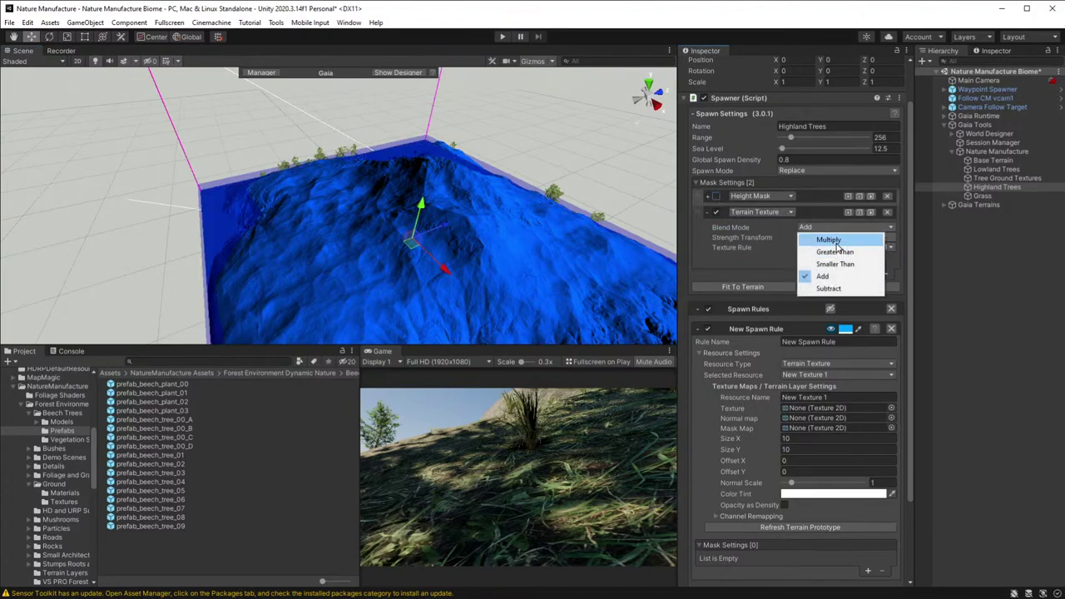
{"action": "left_click", "coordinate": [841, 251]}
{"action": "left_click", "coordinate": [841, 227]}
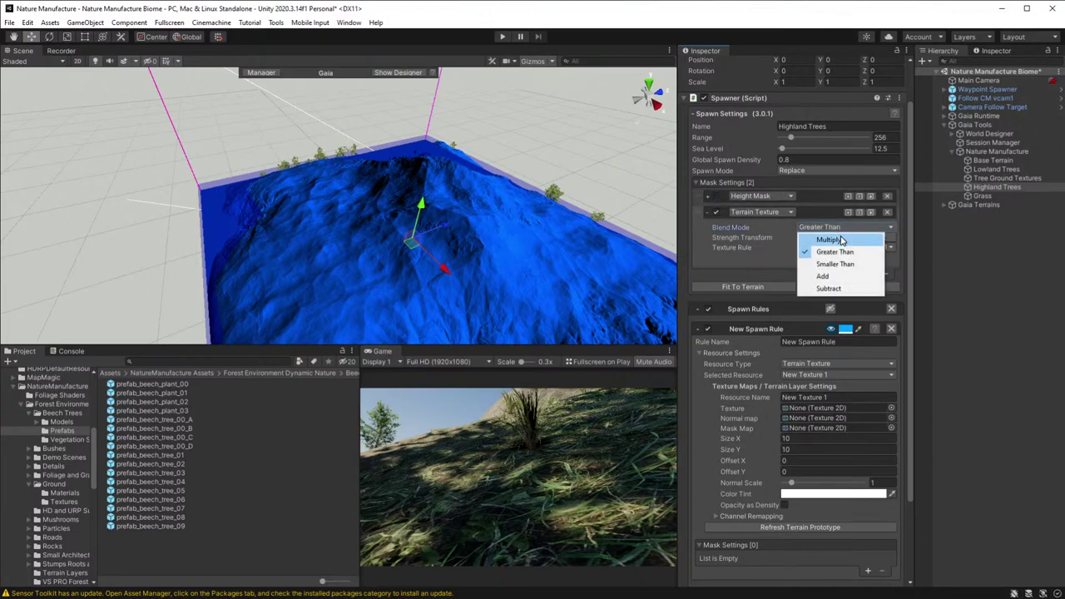
{"action": "left_click", "coordinate": [836, 240]}
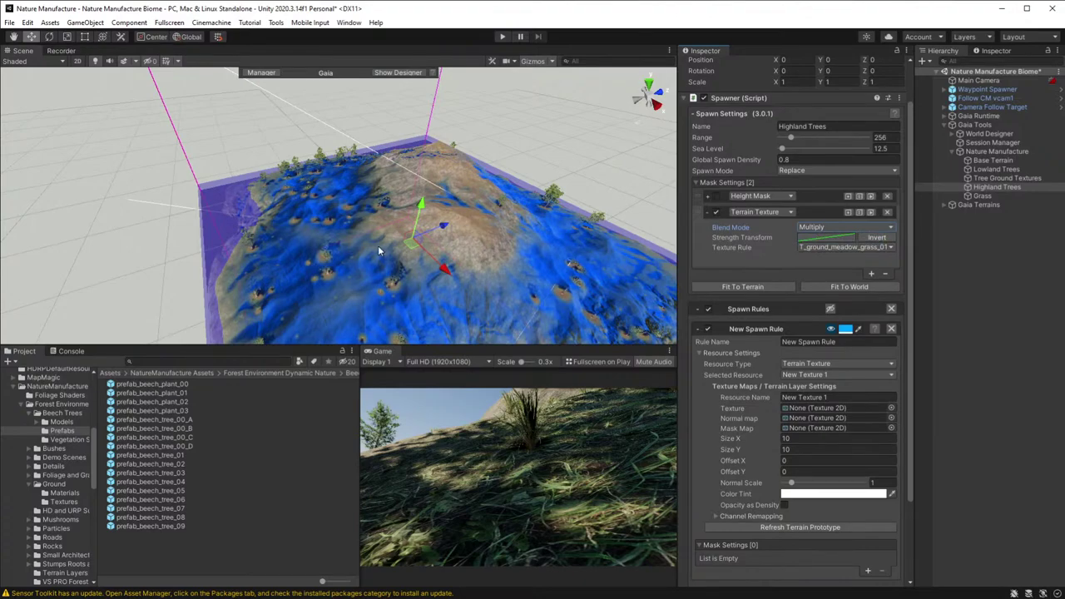
- Invert the texture mask, set it to Subtract and re-enable the Height Mask
{"action": "left_click", "coordinate": [877, 238]}
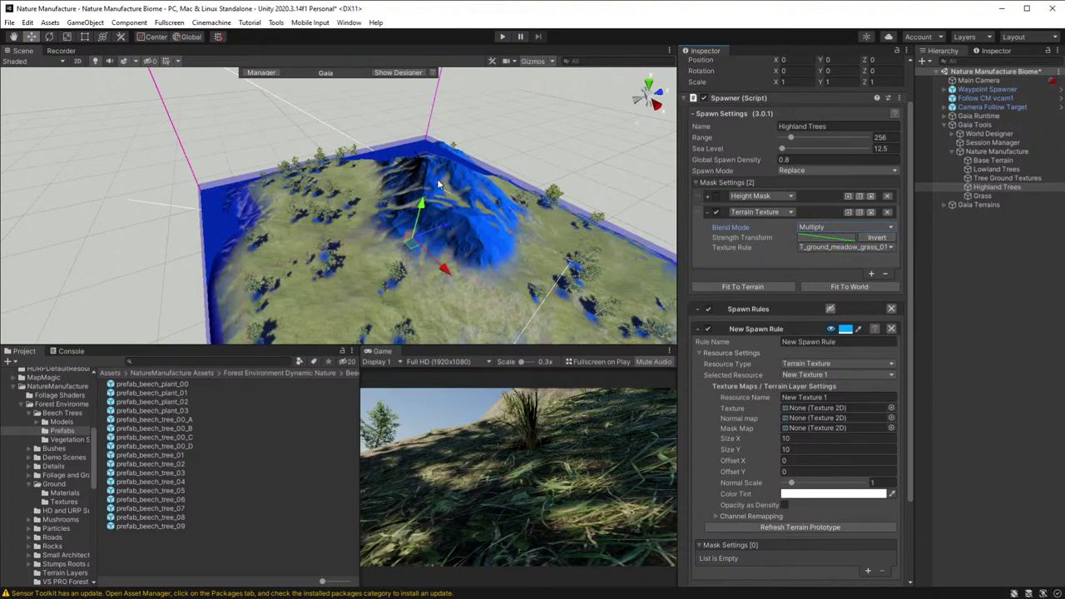
{"action": "left_click", "coordinate": [820, 233]}
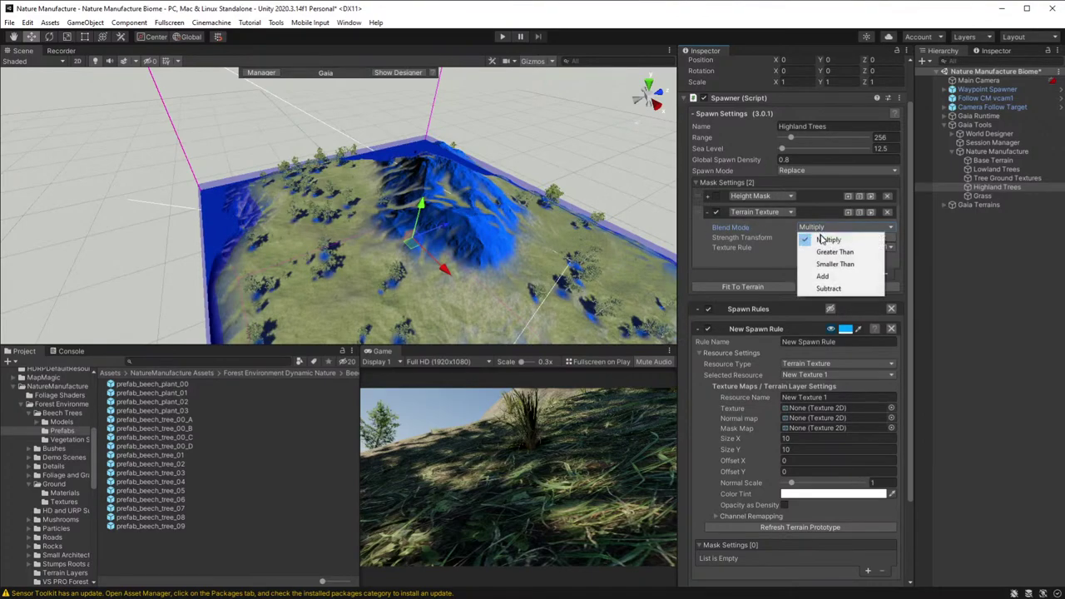
{"action": "left_click", "coordinate": [829, 288]}
{"action": "left_click", "coordinate": [716, 197]}
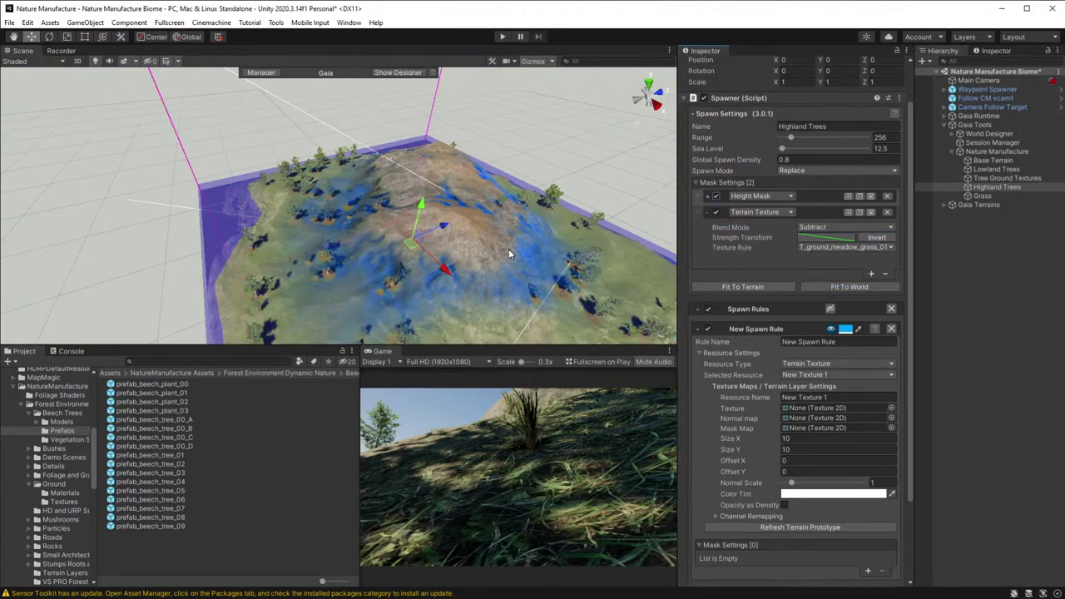
{"action": "left_click_drag", "start_coordinate": [497, 258], "coordinate": [316, 269], "text": "alt"}
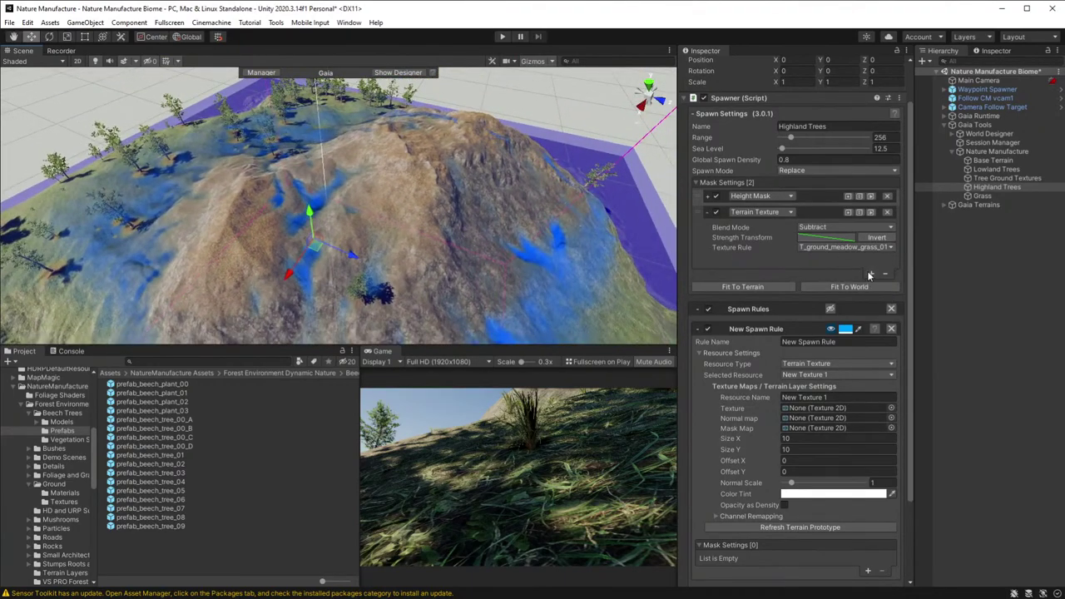
- Add a Grow And Shrink mask to Highland Trees with distance 14.9
{"action": "left_click", "coordinate": [870, 275]}
{"action": "left_click", "coordinate": [780, 274]}
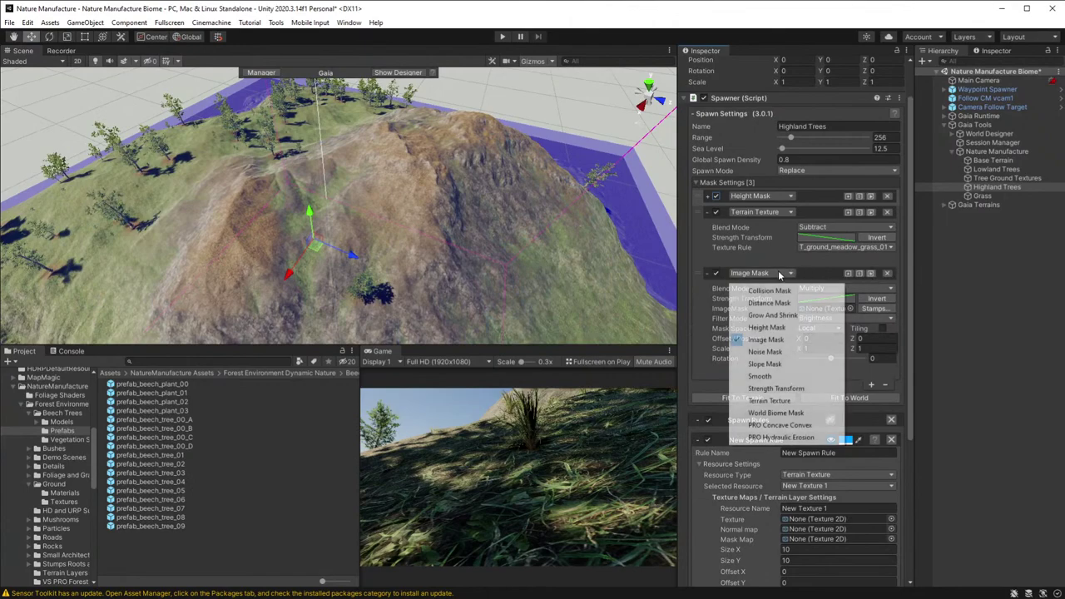
{"action": "left_click", "coordinate": [774, 315]}
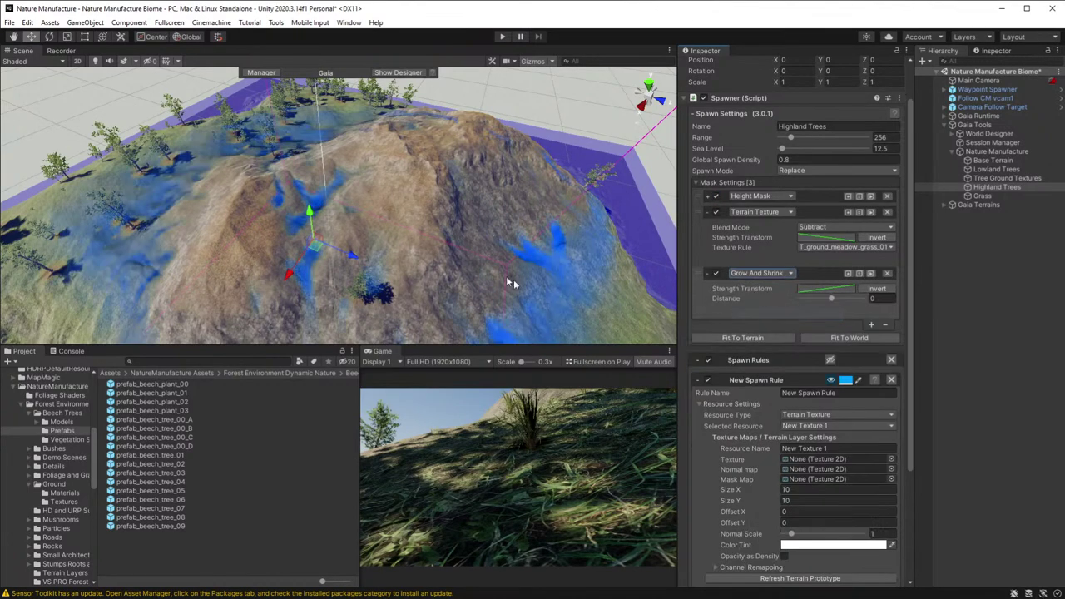
{"action": "left_click_drag", "start_coordinate": [514, 279], "coordinate": [517, 268], "text": "alt"}
{"action": "scroll", "coordinate": [518, 269], "scroll_direction": "down", "scroll_amount": 5}
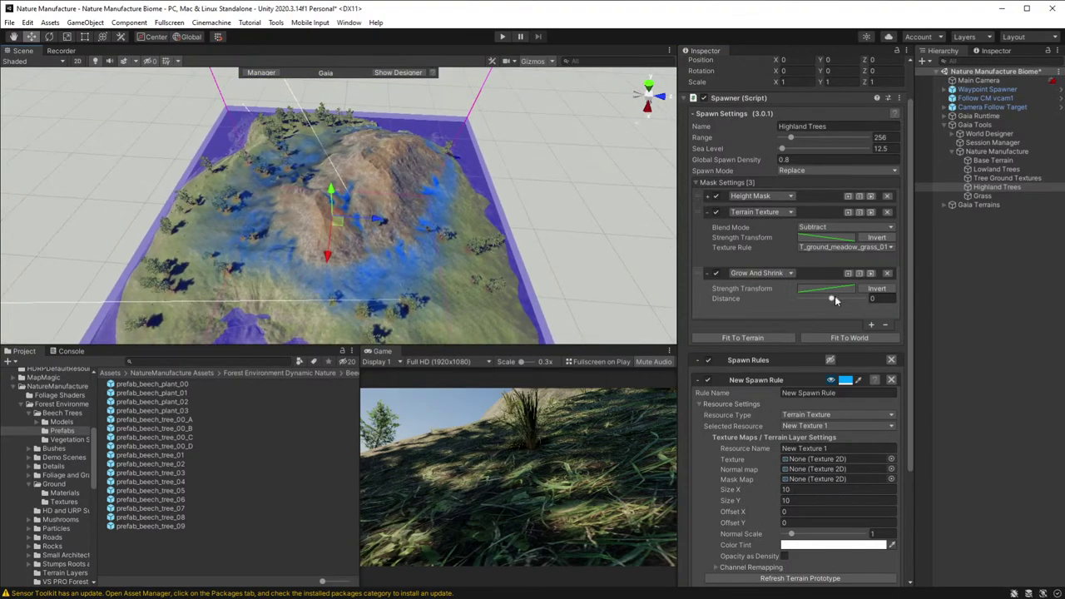
{"action": "left_click_drag", "start_coordinate": [831, 296], "coordinate": [841, 301]}
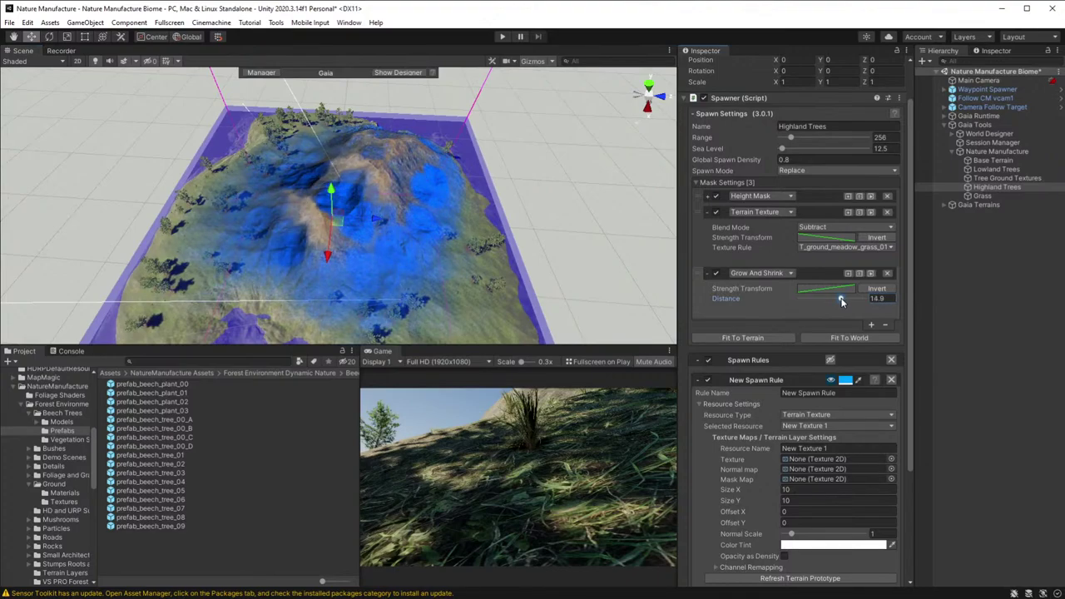
{"action": "left_click_drag", "start_coordinate": [358, 208], "coordinate": [533, 174], "text": "alt"}
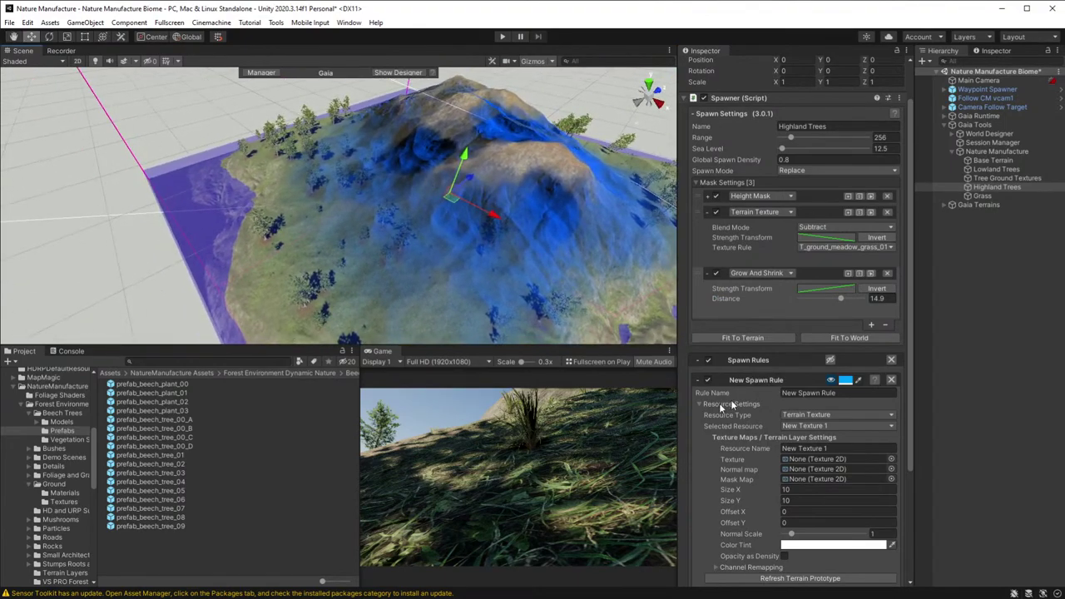
{"action": "scroll", "coordinate": [747, 454], "scroll_direction": "down", "scroll_amount": 3}
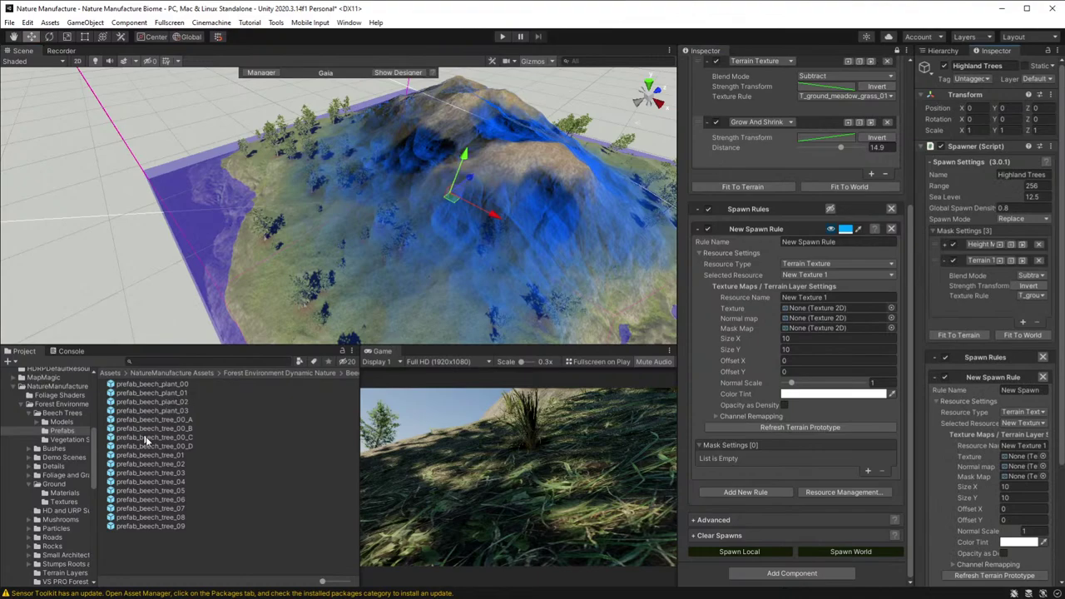
- Set the rule to Terrain Tree with prefab_beech_tree_01 and Spawn Local, placing 68 trees
{"action": "left_click", "coordinate": [160, 419]}
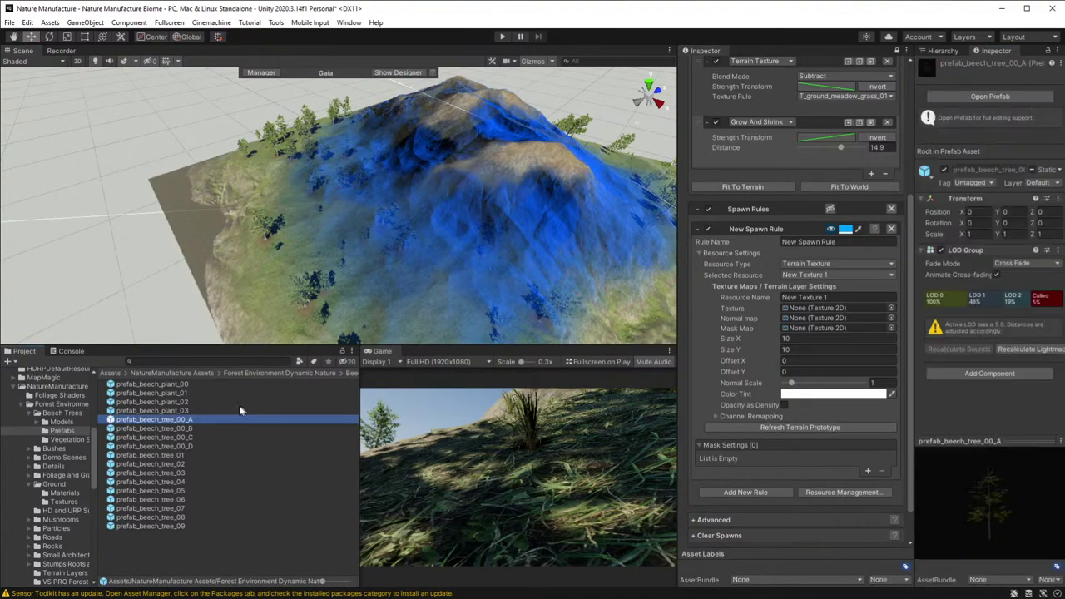
{"action": "left_click", "coordinate": [159, 455]}
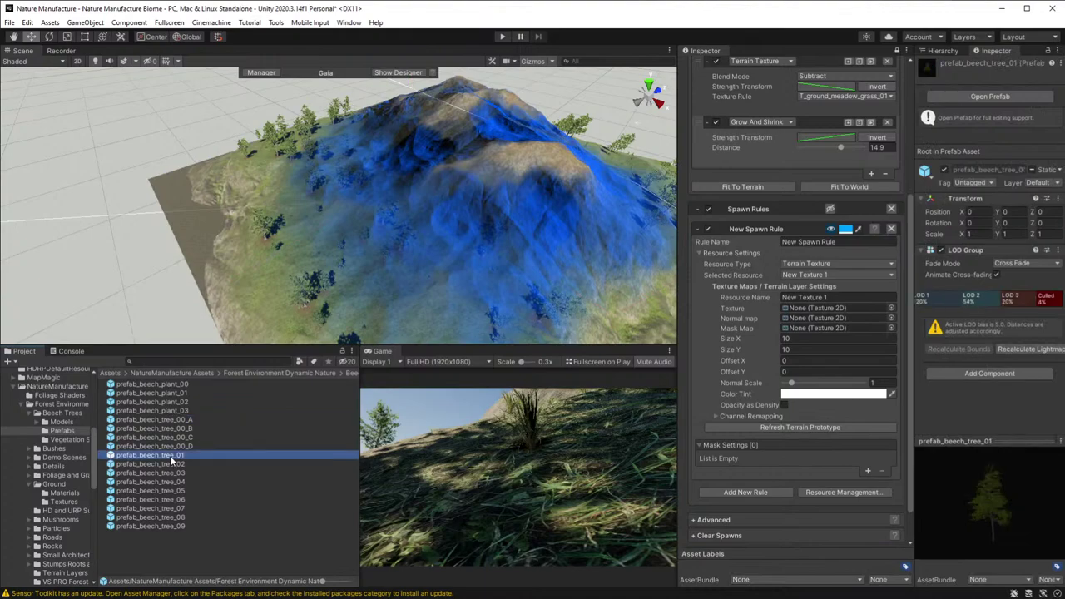
{"action": "left_click_drag", "start_coordinate": [212, 461], "coordinate": [285, 482]}
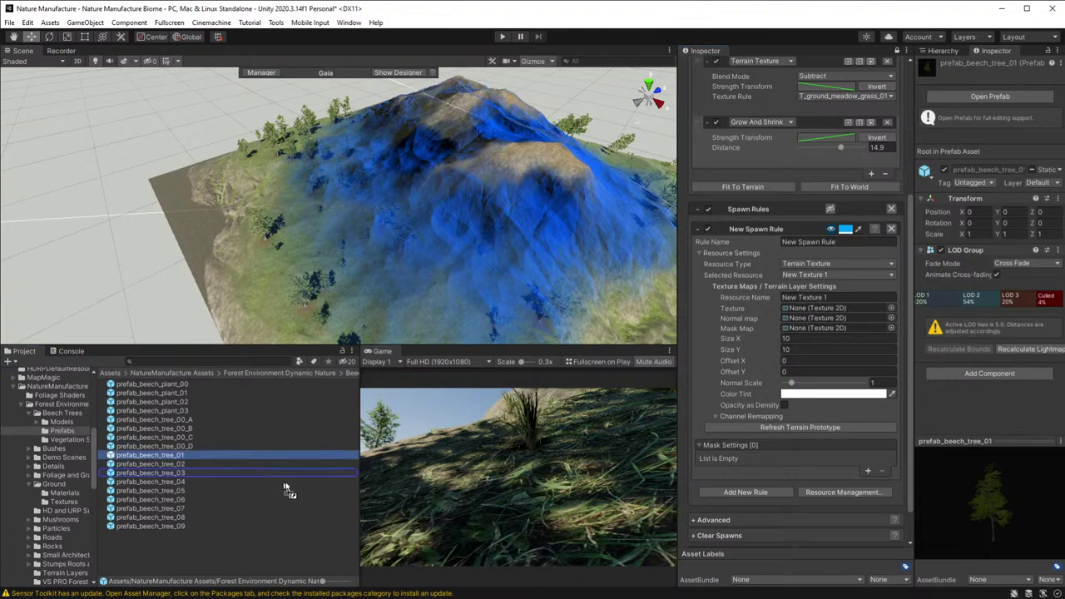
{"action": "left_click", "coordinate": [828, 262]}
{"action": "left_click", "coordinate": [835, 317]}
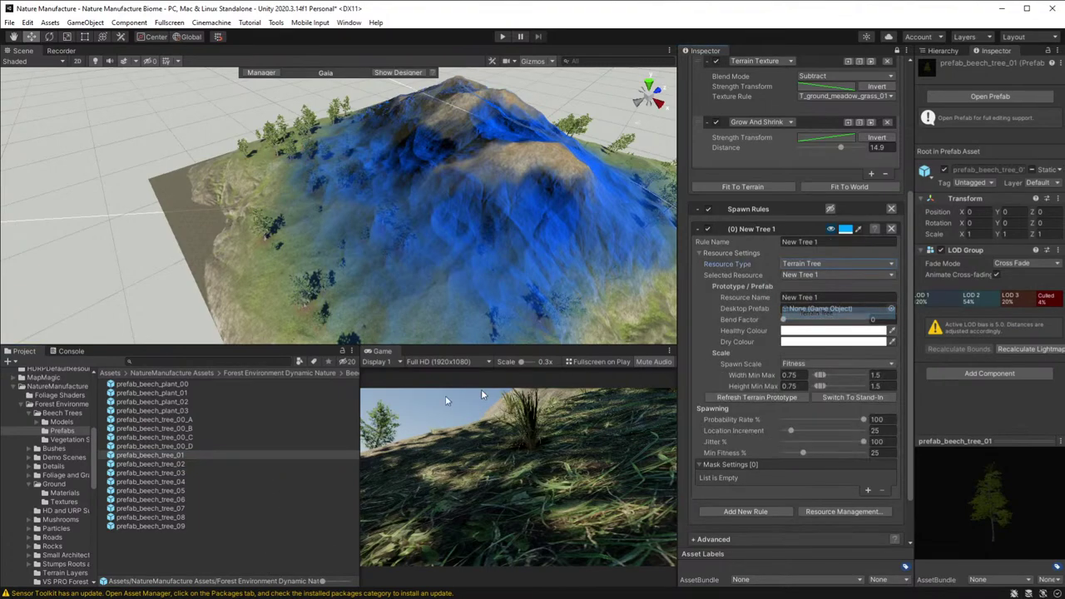
{"action": "left_click_drag", "start_coordinate": [138, 455], "coordinate": [836, 306]}
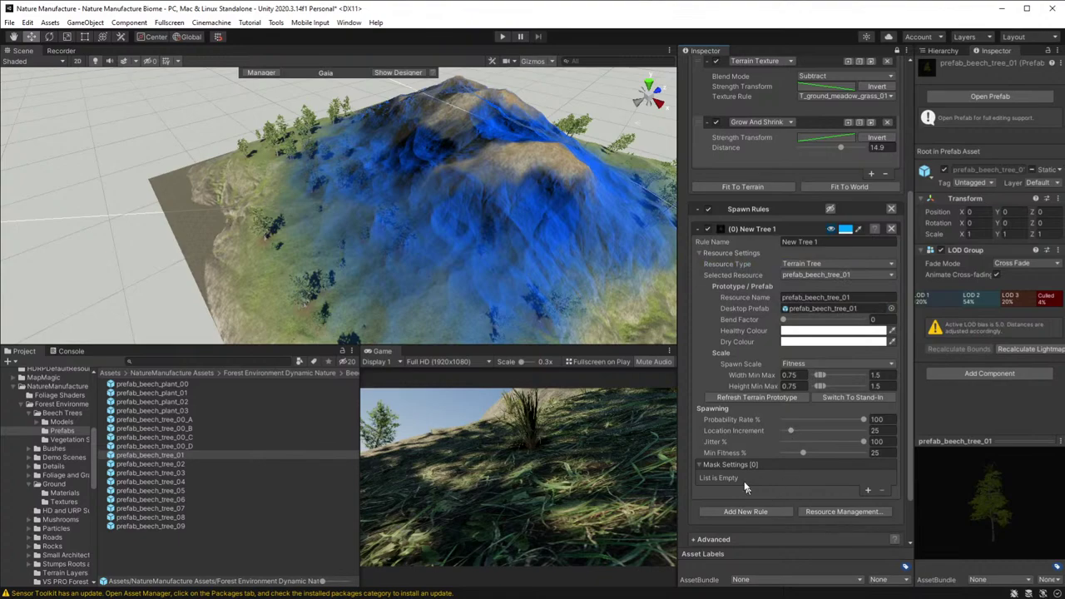
{"action": "scroll", "coordinate": [758, 502], "scroll_direction": "down", "scroll_amount": 2}
{"action": "left_click", "coordinate": [732, 513]}
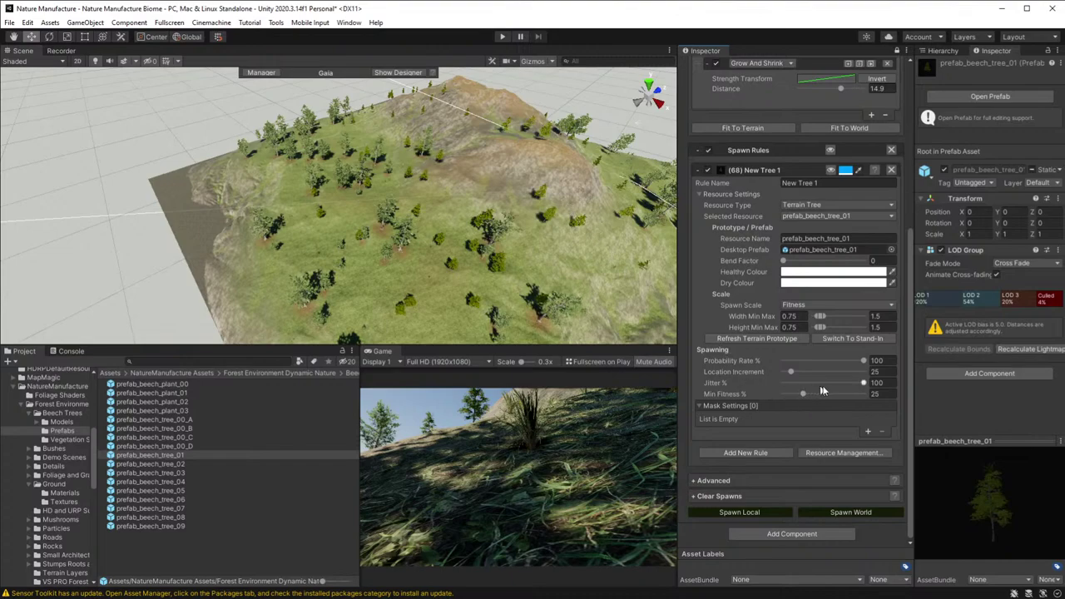
- Raise the Height Mask minimum to 7.02 and respawn, leaving 53 beech trees
{"action": "left_click", "coordinate": [831, 169]}
{"action": "scroll", "coordinate": [813, 186], "scroll_direction": "up", "scroll_amount": 3}
{"action": "scroll", "coordinate": [815, 208], "scroll_direction": "up", "scroll_amount": 3}
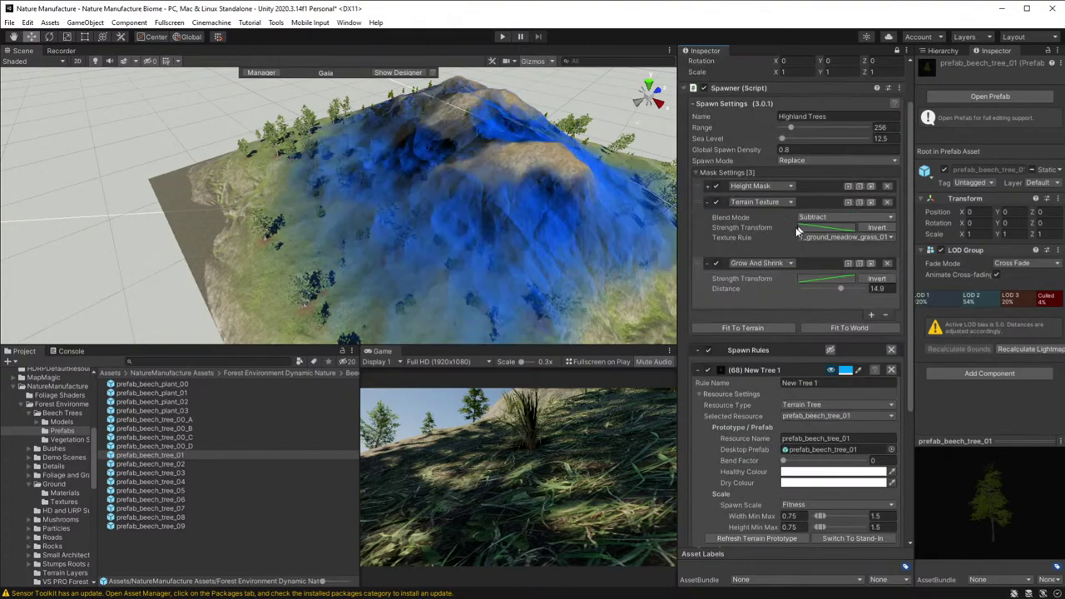
{"action": "left_click", "coordinate": [707, 186]}
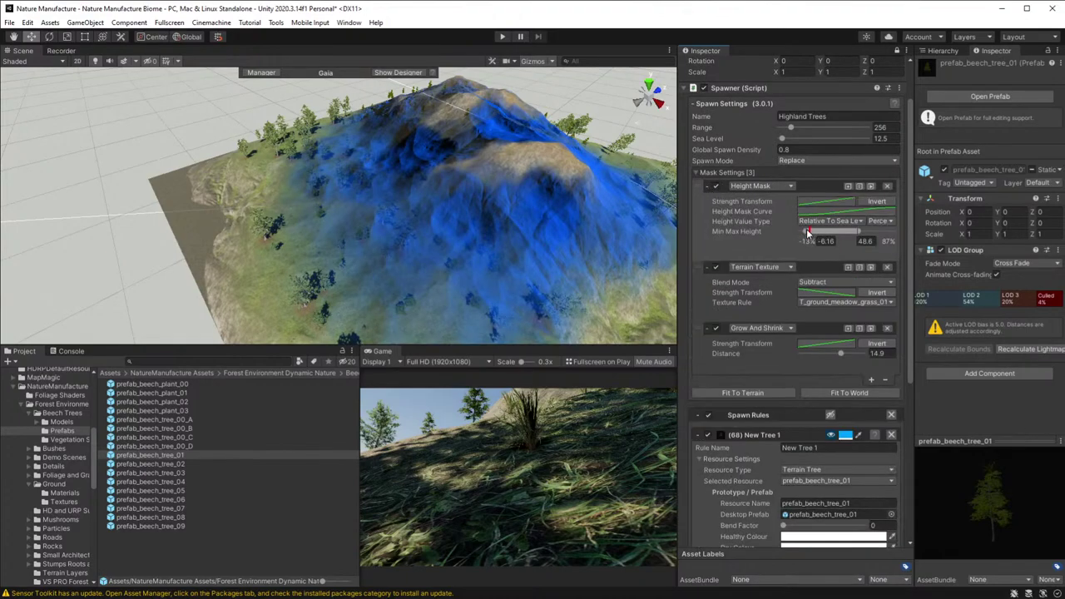
{"action": "left_click_drag", "start_coordinate": [805, 231], "coordinate": [822, 232]}
{"action": "scroll", "coordinate": [775, 416], "scroll_direction": "down", "scroll_amount": 5}
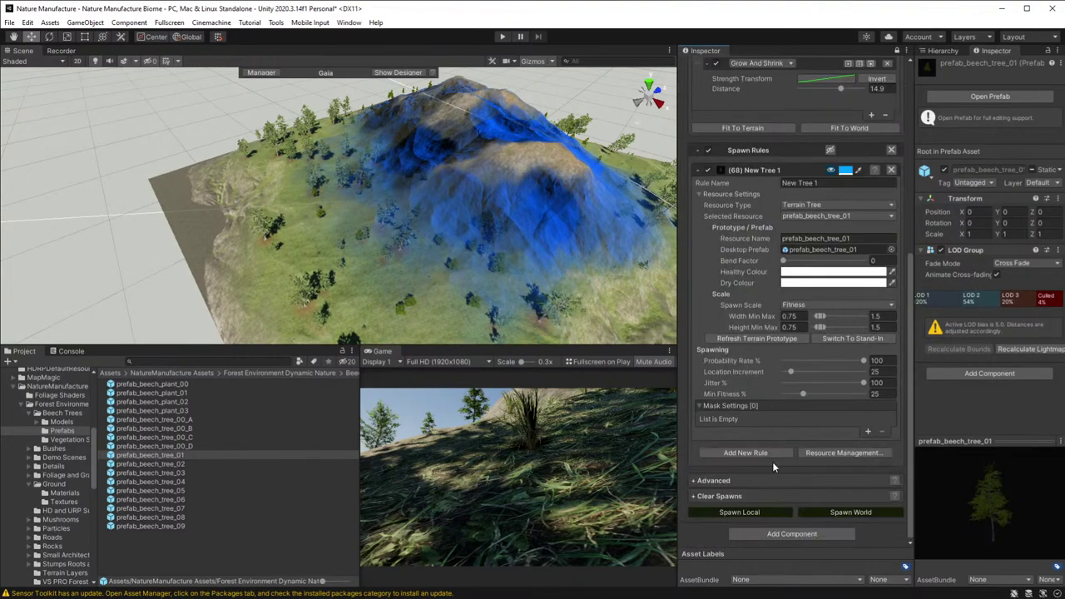
{"action": "left_click", "coordinate": [734, 513]}
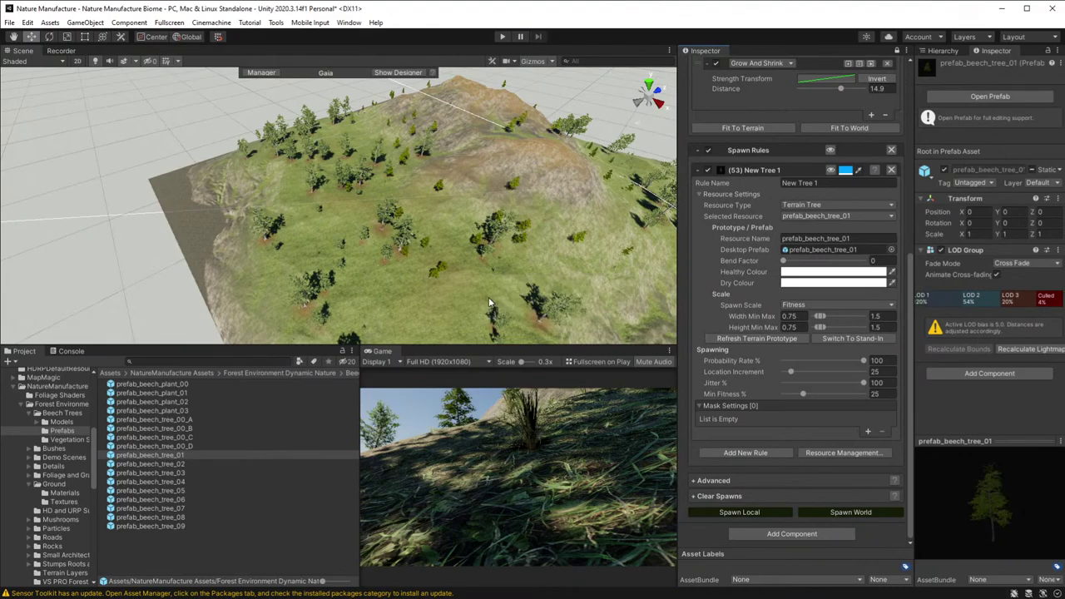
{"action": "left_click_drag", "start_coordinate": [489, 297], "coordinate": [555, 234], "text": "alt"}
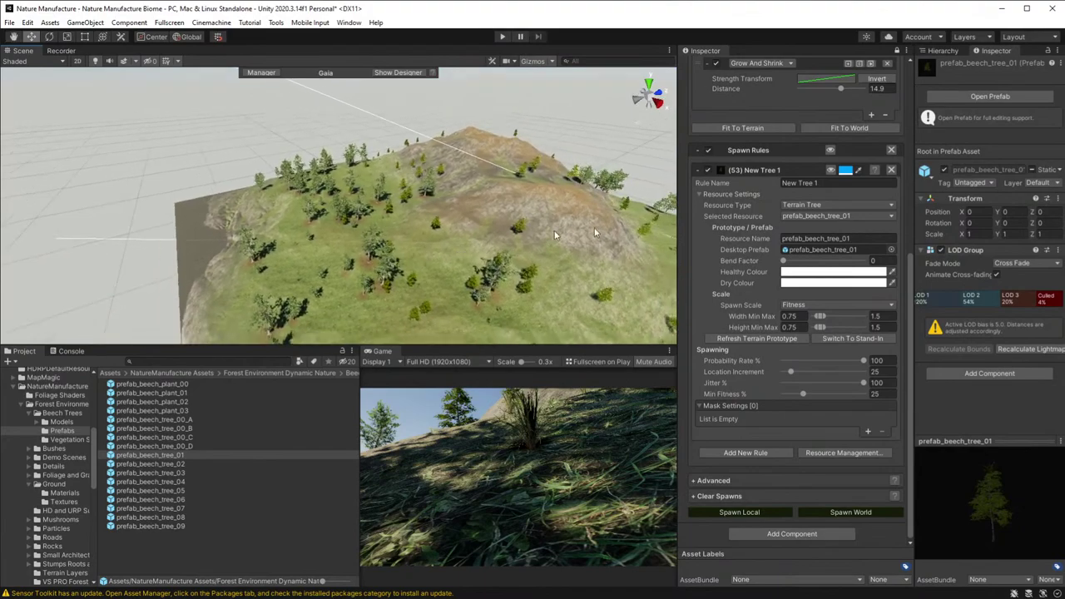
- Select the Lowland Trees spawner and lower its Height Mask minimum and maximum heights
{"action": "left_click", "coordinate": [943, 51]}
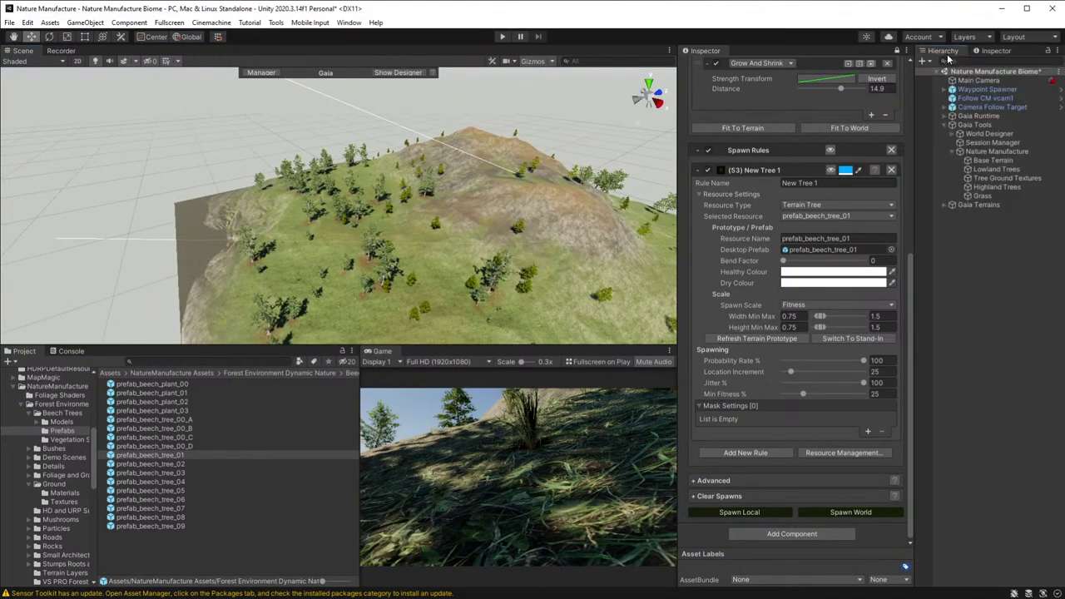
{"action": "left_click", "coordinate": [897, 51]}
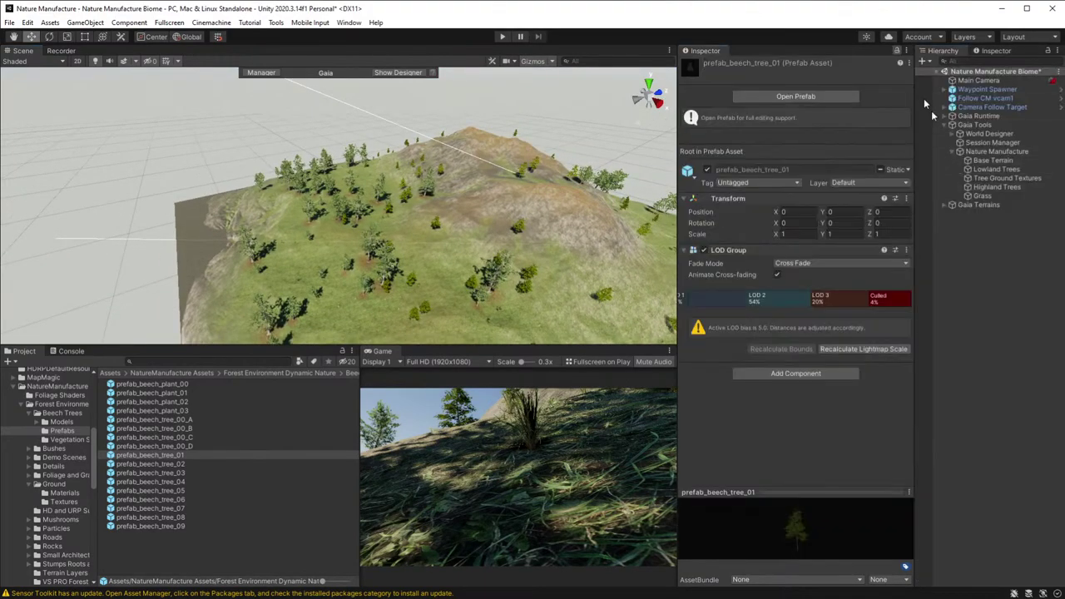
{"action": "left_click", "coordinate": [989, 171]}
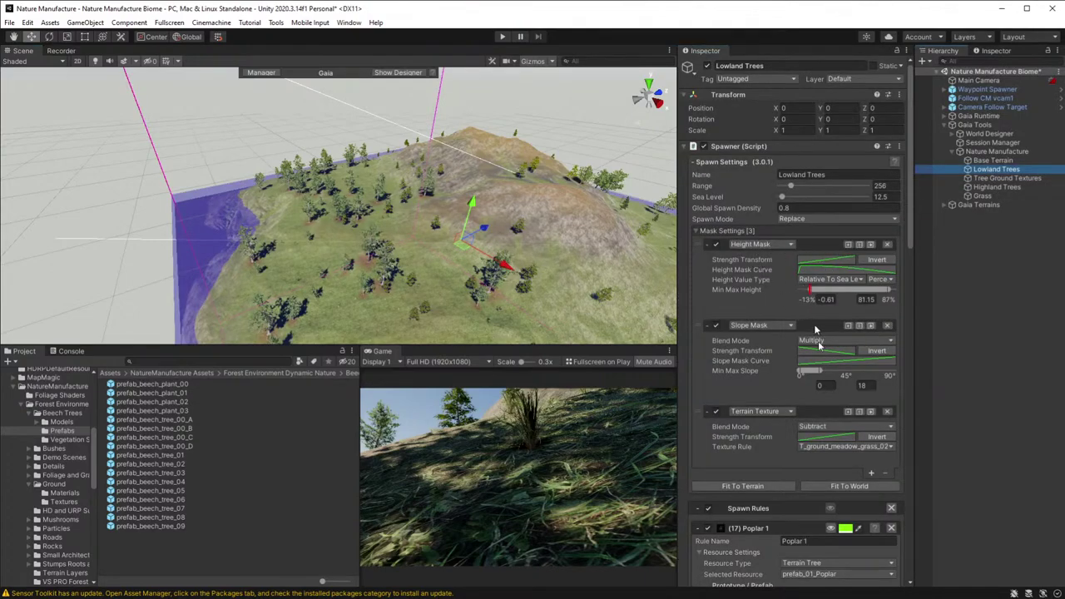
{"action": "left_click", "coordinate": [830, 508]}
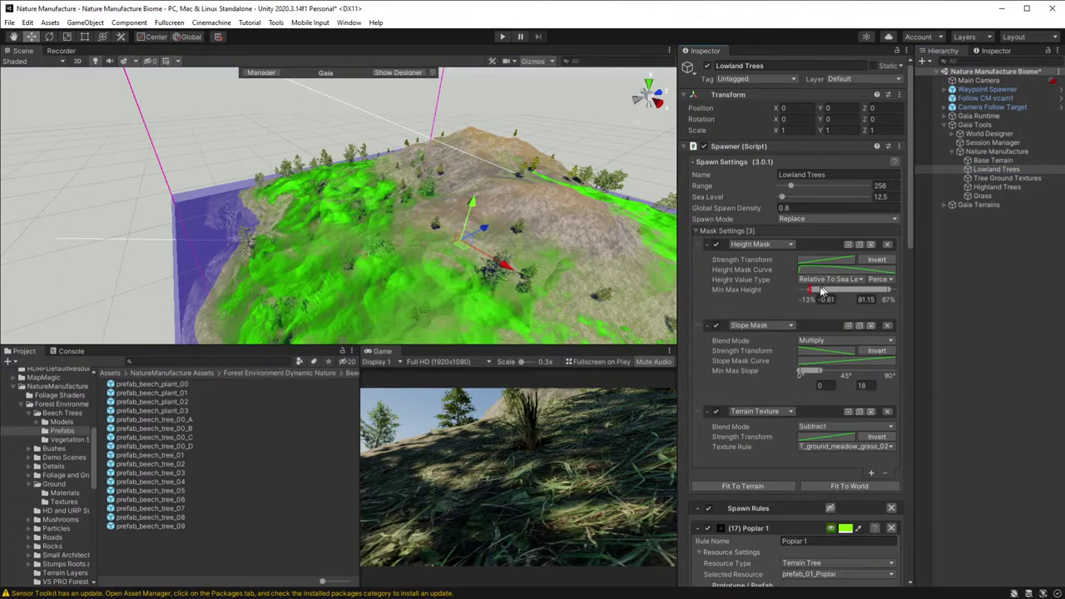
{"action": "left_click_drag", "start_coordinate": [809, 290], "coordinate": [806, 290]}
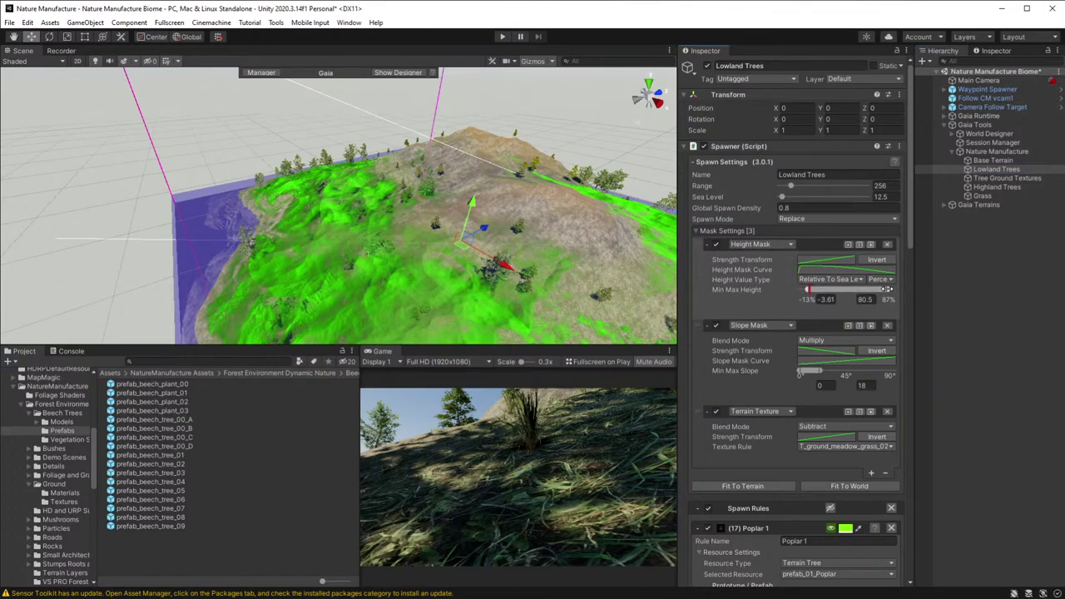
{"action": "left_click_drag", "start_coordinate": [877, 288], "coordinate": [850, 289]}
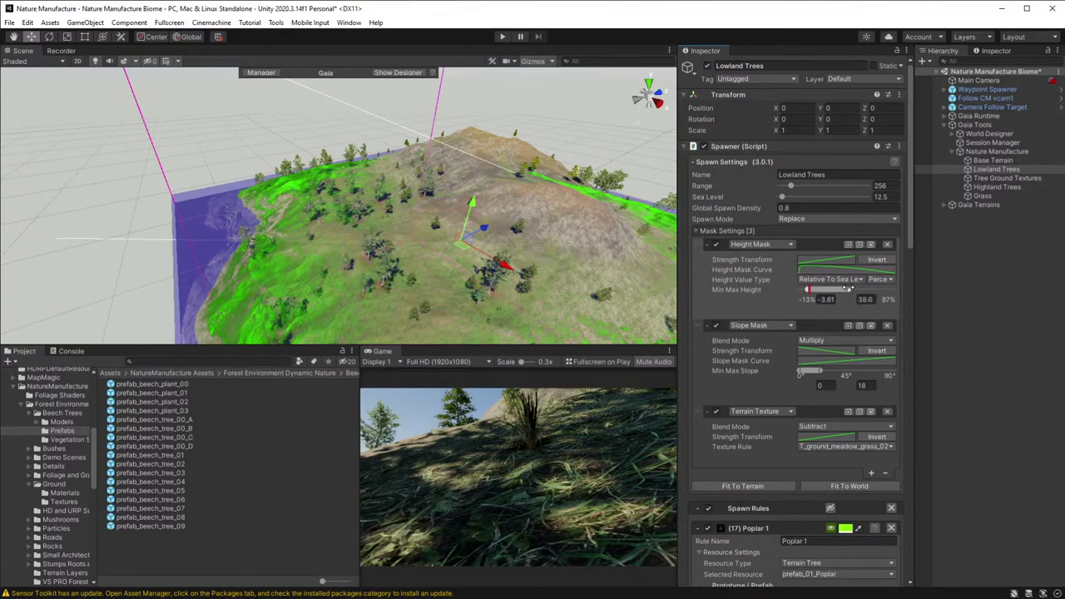
- Respawn the lowland poplars with Spawn Local, then select the Nature Manufacture biome
{"action": "scroll", "coordinate": [756, 396], "scroll_direction": "down", "scroll_amount": 10}
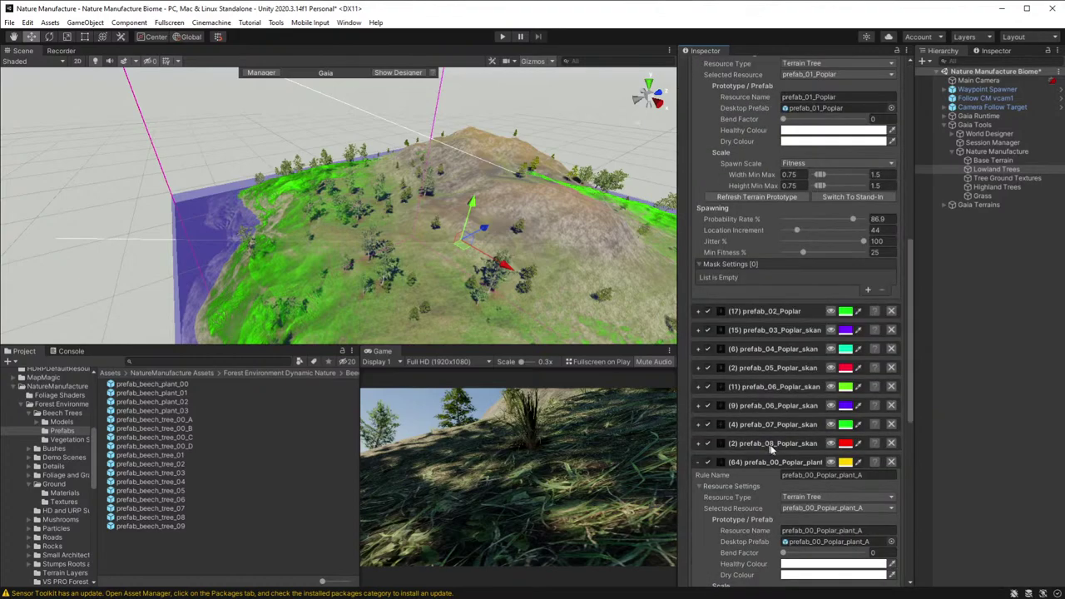
{"action": "left_click", "coordinate": [739, 551]}
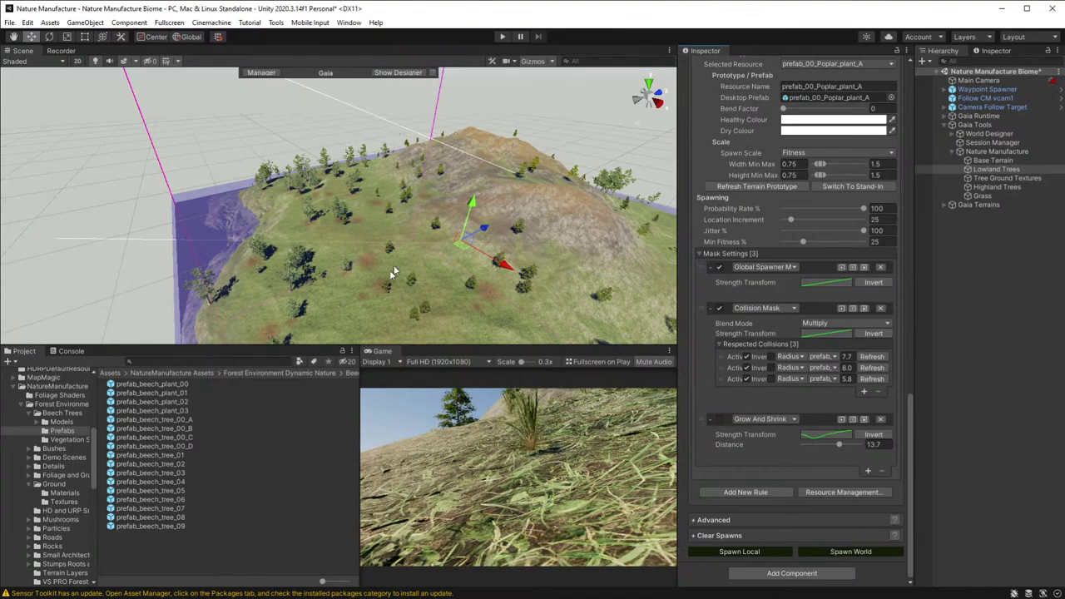
{"action": "right_click_drag", "start_coordinate": [394, 273], "coordinate": [482, 184]}
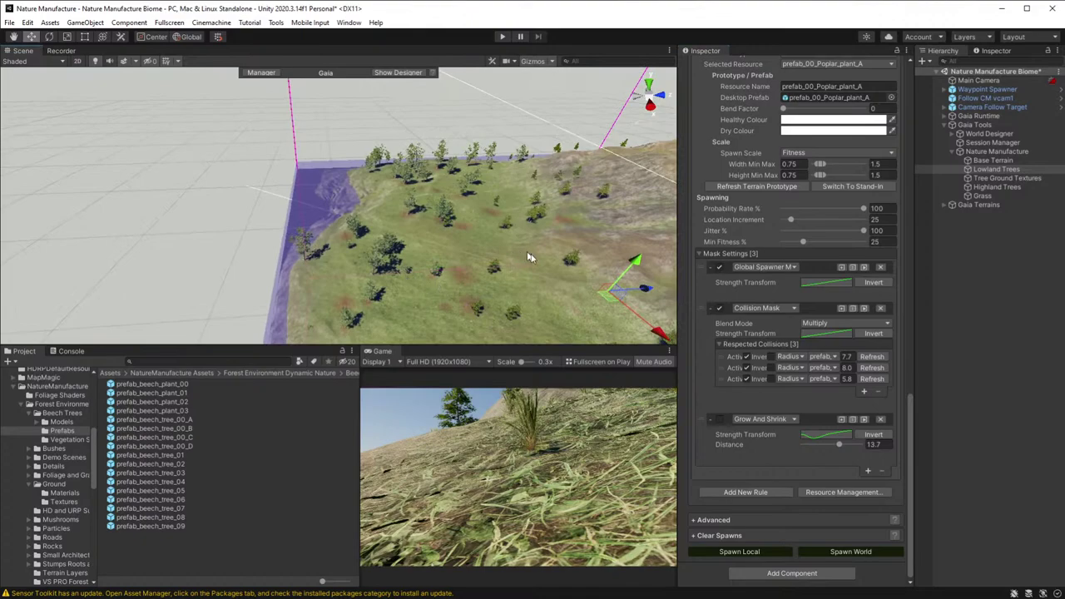
{"action": "left_click", "coordinate": [980, 154]}
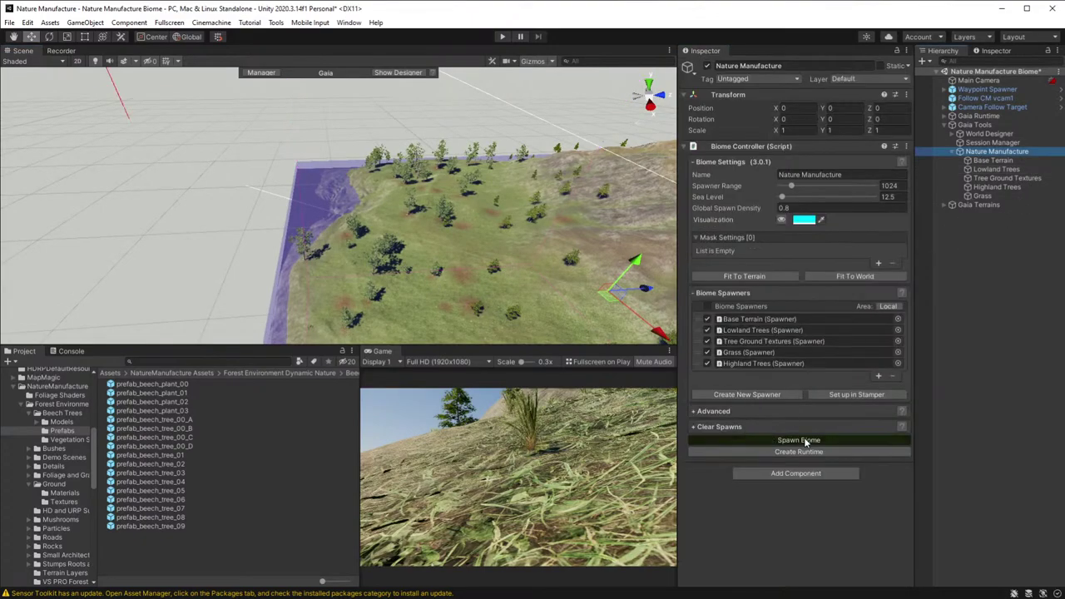
- Run Spawn Biome on the Nature Manufacture Biome Controller and orbit to inspect the new forest
{"action": "left_click", "coordinate": [805, 442]}
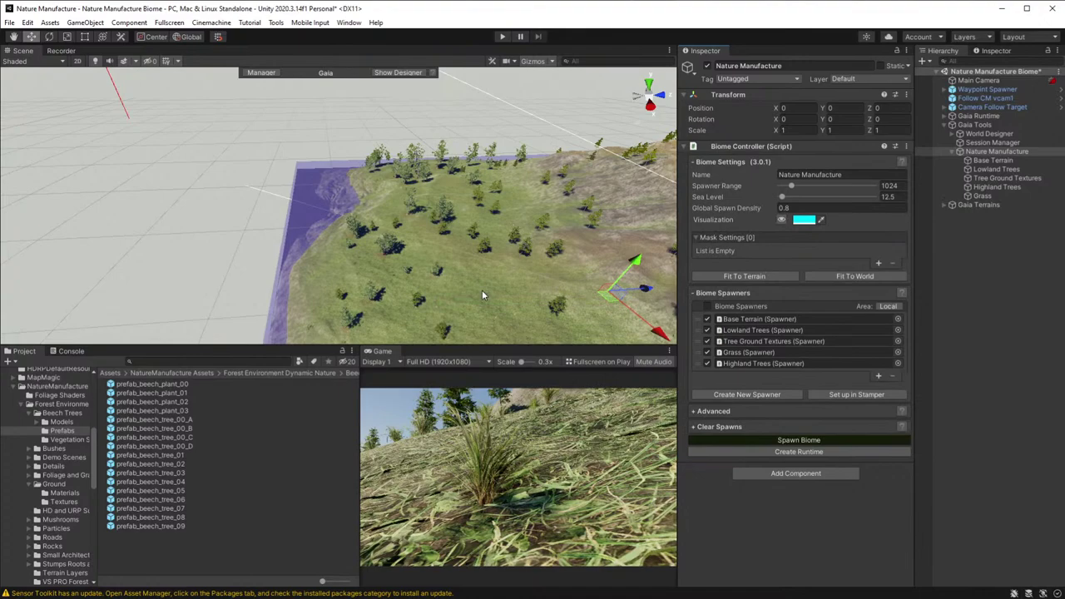
{"action": "right_click_drag", "start_coordinate": [482, 290], "coordinate": [582, 300]}
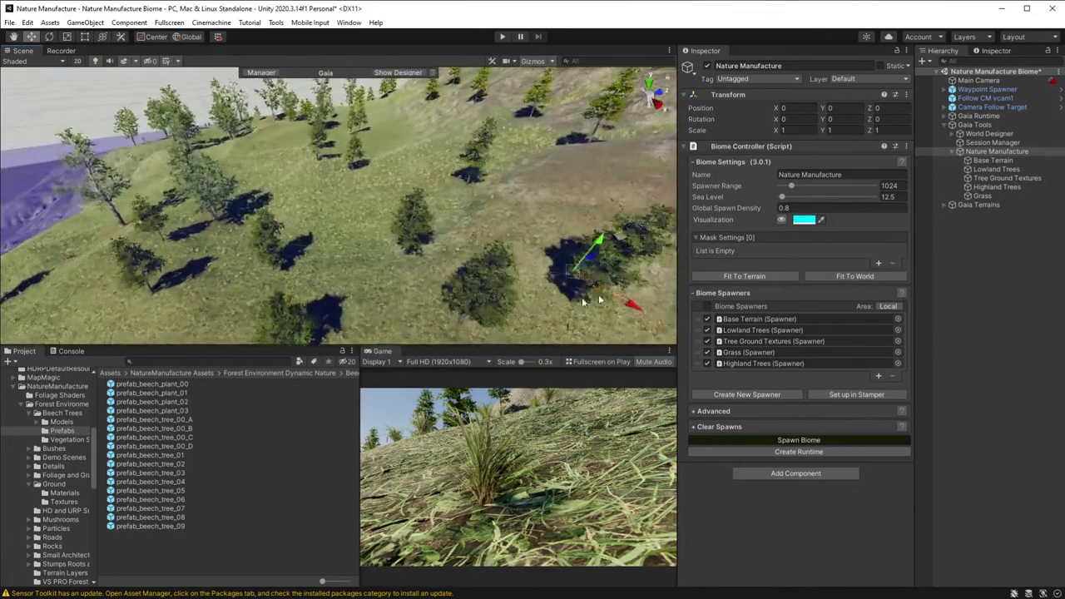
- Select Highland Trees and scroll to its prefab_beech_tree_01 spawn rule
{"action": "left_click", "coordinate": [986, 187]}
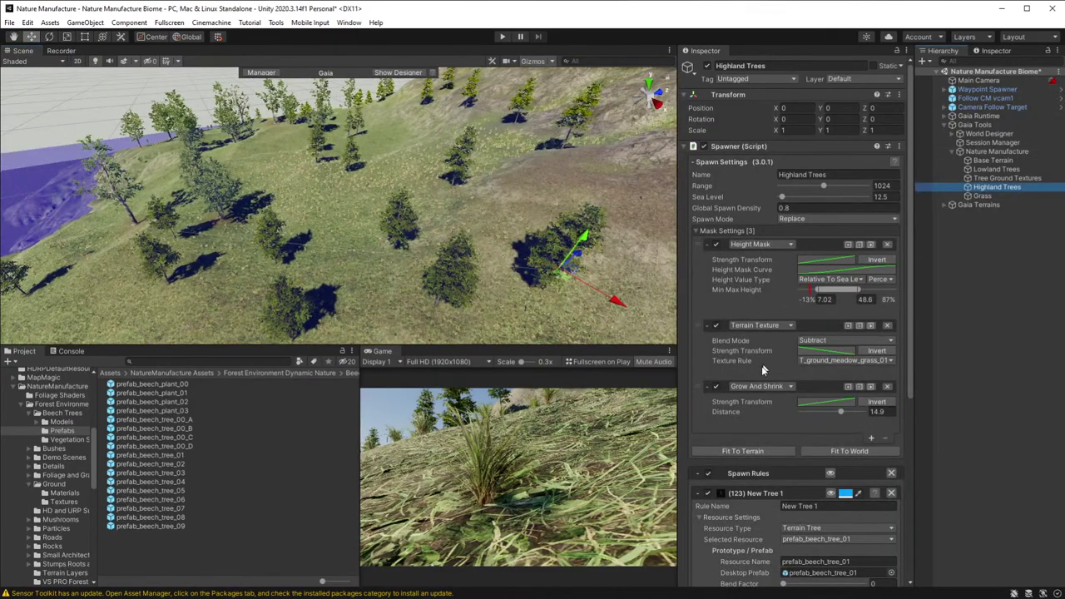
{"action": "scroll", "coordinate": [760, 402], "scroll_direction": "down", "scroll_amount": 8}
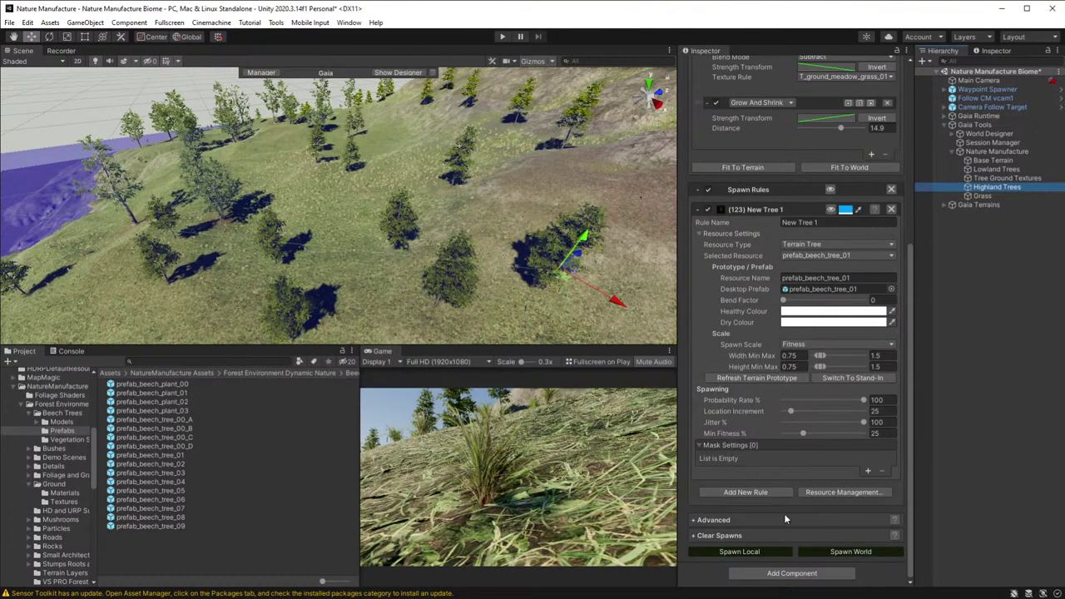
- Add Highland Trees rules for prefab_beech_tree_02, 03 and 04
{"action": "left_click", "coordinate": [748, 494]}
{"action": "scroll", "coordinate": [762, 456], "scroll_direction": "down", "scroll_amount": 4}
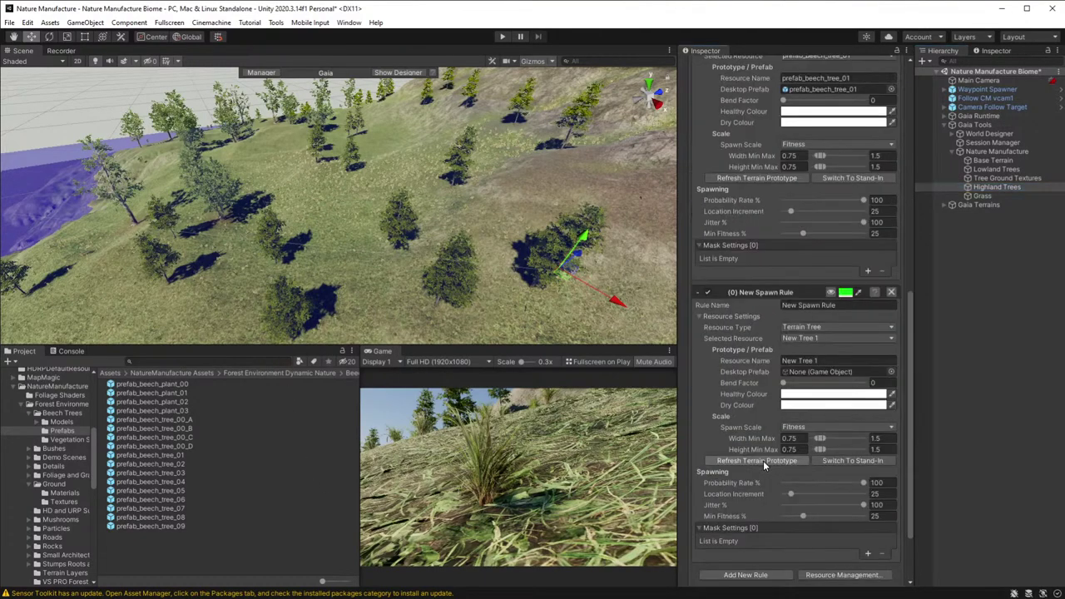
{"action": "left_click_drag", "start_coordinate": [178, 466], "coordinate": [838, 372]}
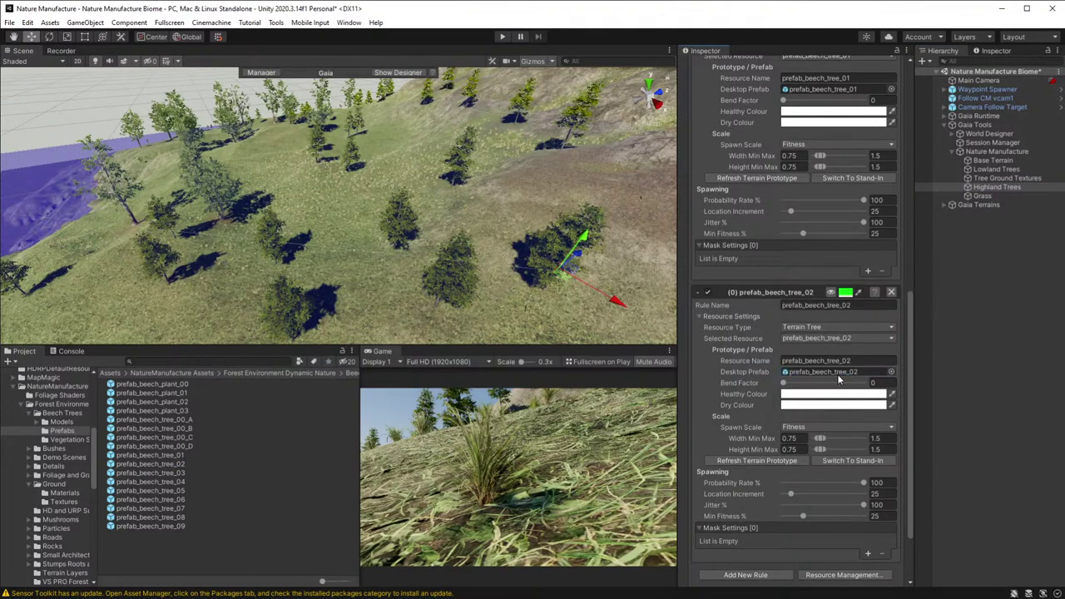
{"action": "scroll", "coordinate": [761, 438], "scroll_direction": "down", "scroll_amount": 3}
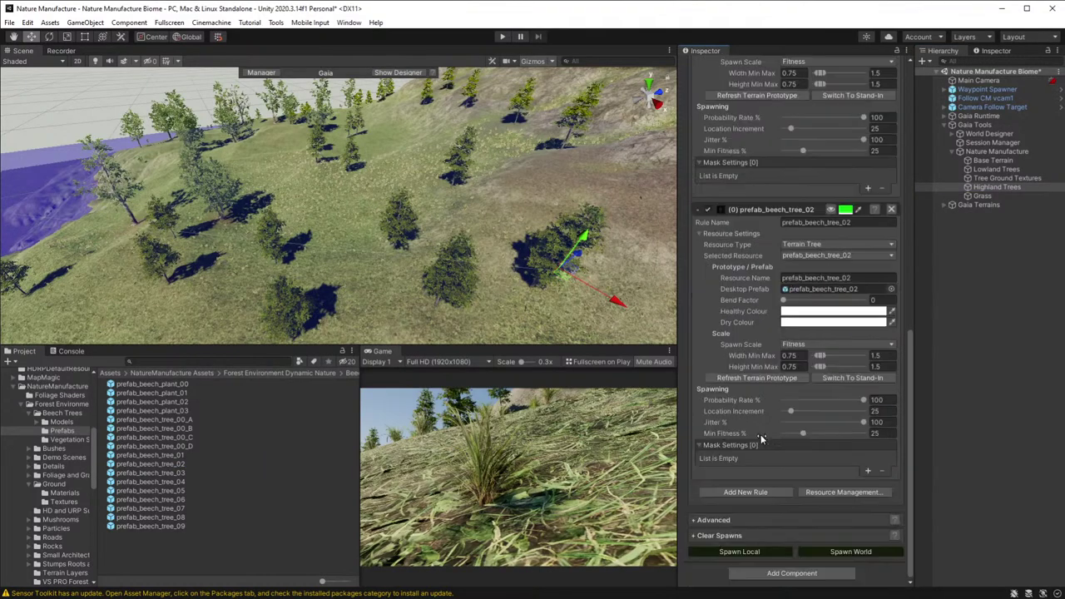
{"action": "left_click", "coordinate": [736, 490]}
{"action": "scroll", "coordinate": [733, 407], "scroll_direction": "down", "scroll_amount": 10}
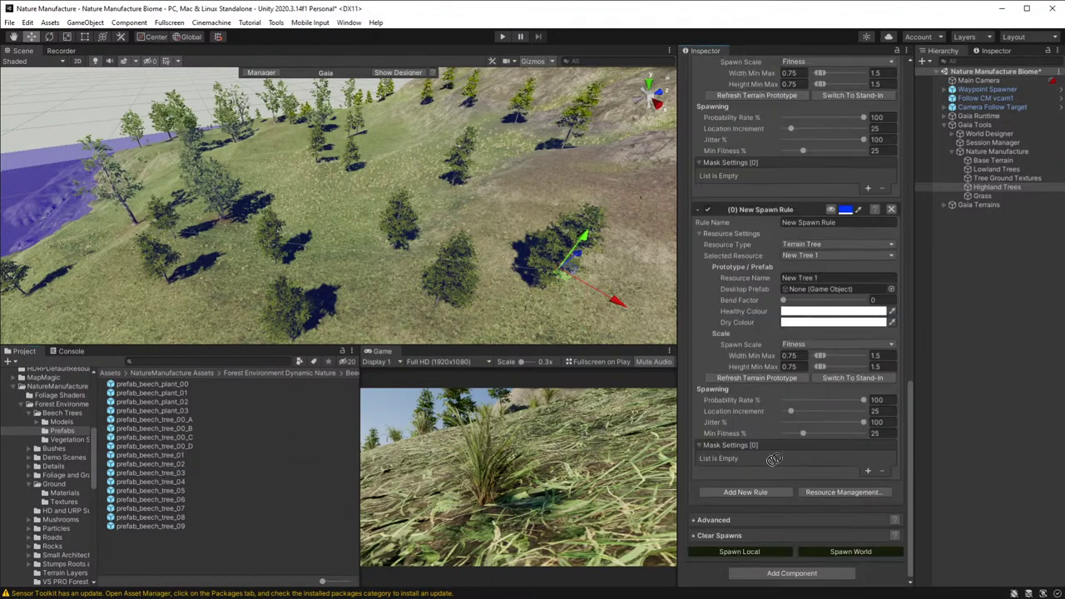
{"action": "left_click_drag", "start_coordinate": [854, 372], "coordinate": [839, 296]}
{"action": "left_click", "coordinate": [765, 492]}
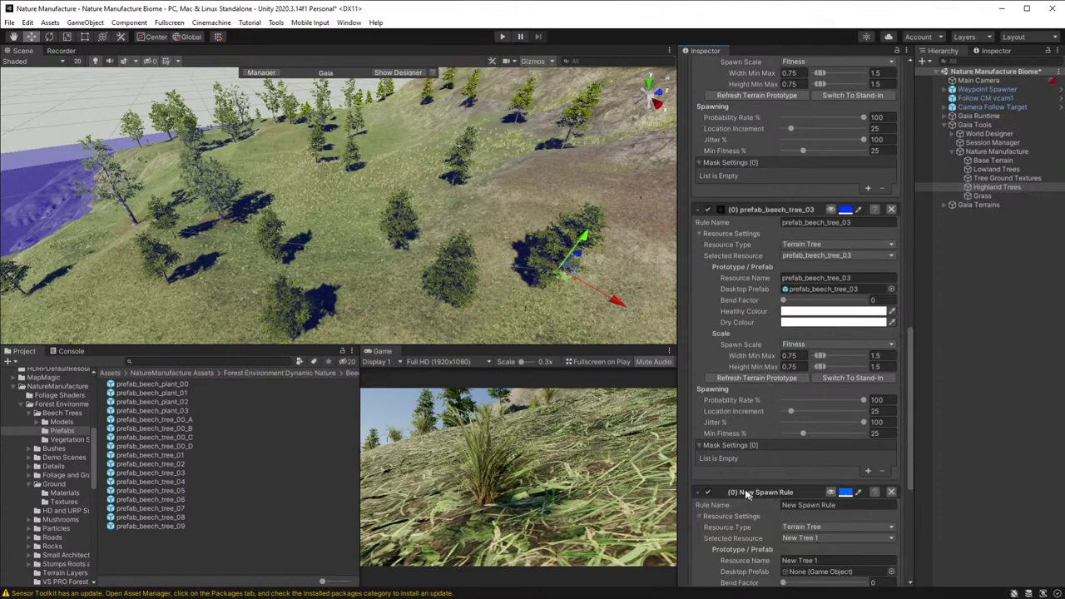
{"action": "scroll", "coordinate": [774, 436], "scroll_direction": "down", "scroll_amount": 10}
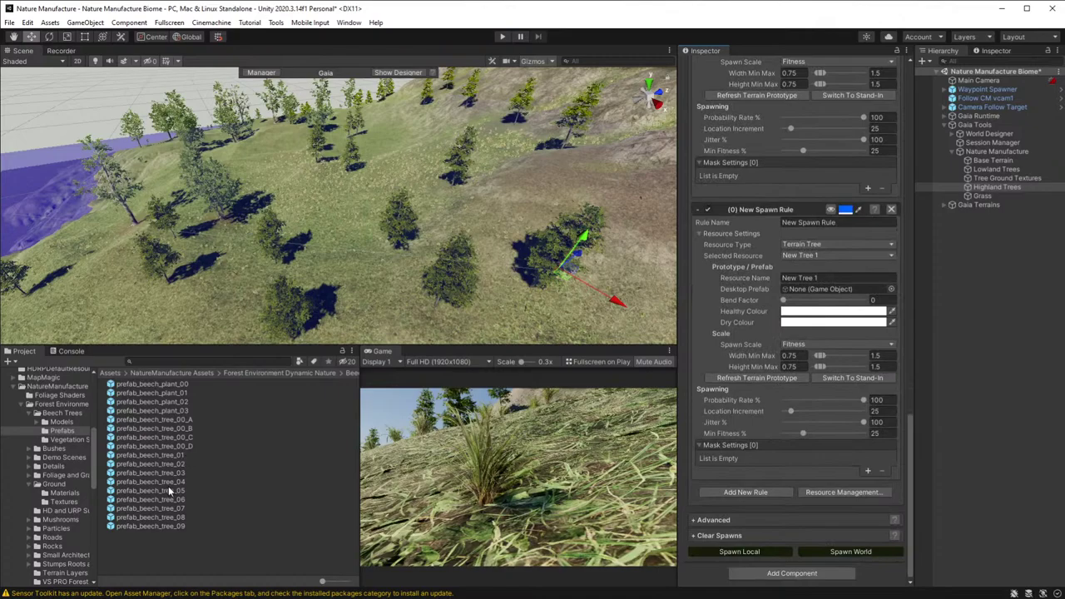
{"action": "left_click_drag", "start_coordinate": [166, 481], "coordinate": [825, 289]}
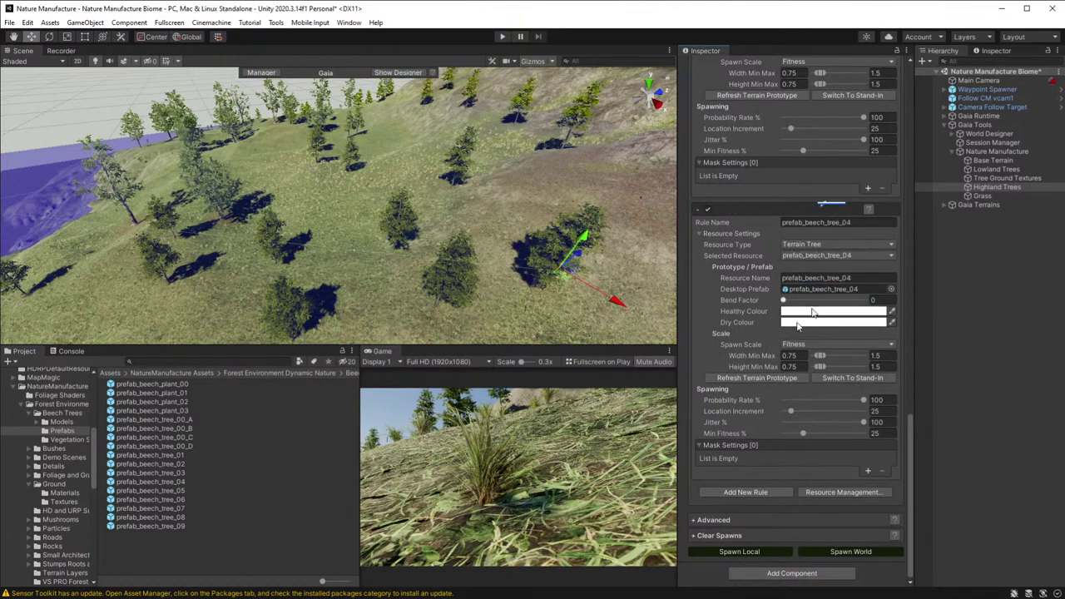
- Add Highland Trees rules for prefab_beech_tree_05, 06 and 07
{"action": "left_click", "coordinate": [753, 492]}
{"action": "scroll", "coordinate": [767, 416], "scroll_direction": "down", "scroll_amount": 10}
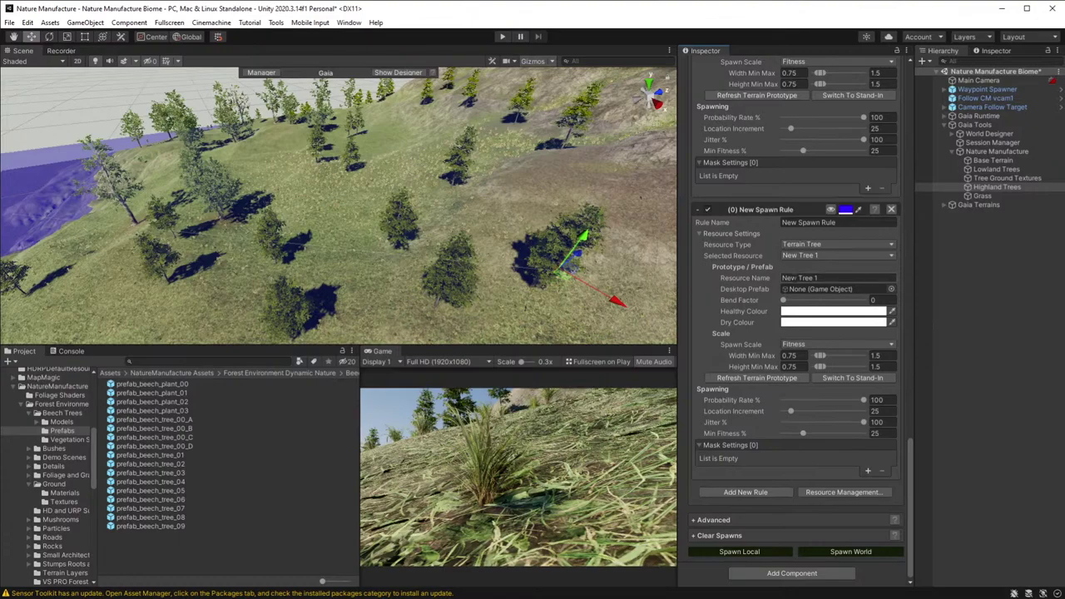
{"action": "scroll", "coordinate": [815, 208], "scroll_direction": "up", "scroll_amount": 3}
{"action": "scroll", "coordinate": [773, 287], "scroll_direction": "down", "scroll_amount": 3}
{"action": "left_click_drag", "start_coordinate": [767, 349], "coordinate": [840, 292]}
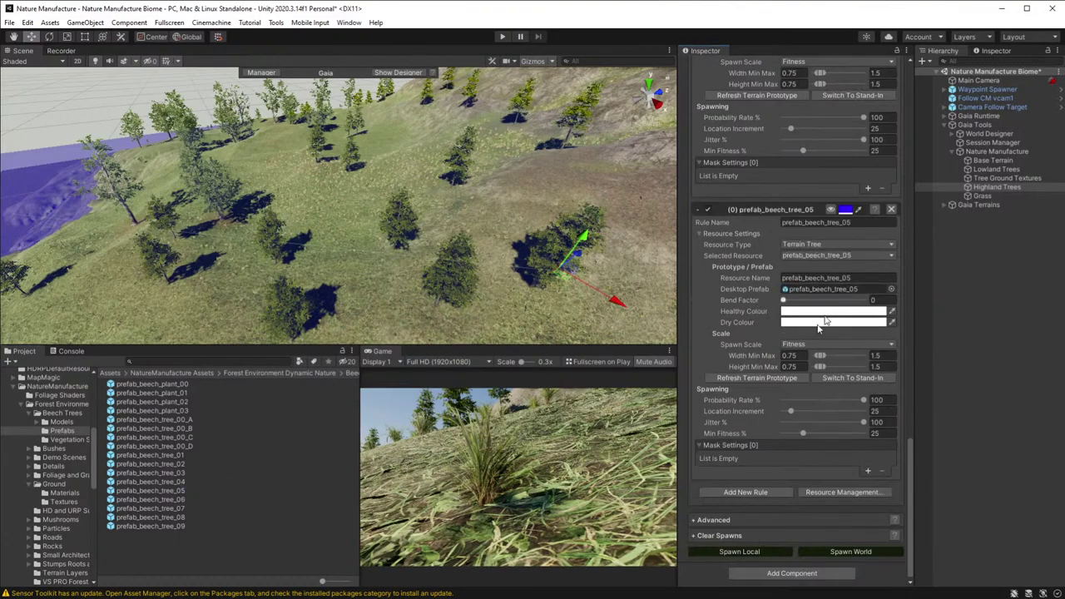
{"action": "left_click", "coordinate": [746, 491]}
{"action": "scroll", "coordinate": [789, 402], "scroll_direction": "down", "scroll_amount": 3}
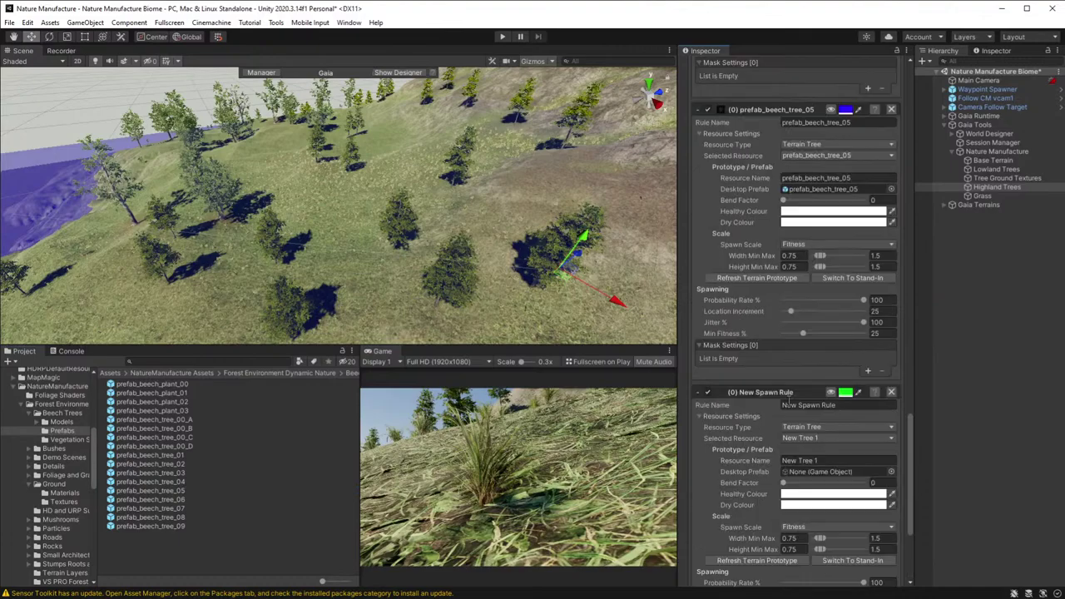
{"action": "left_click_drag", "start_coordinate": [173, 503], "coordinate": [812, 481]}
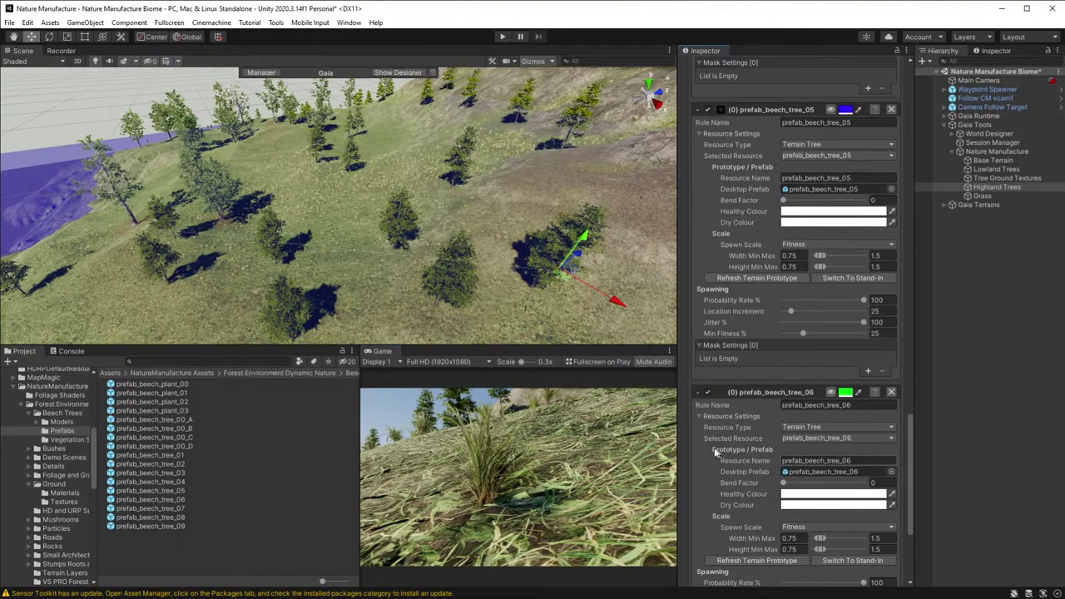
{"action": "scroll", "coordinate": [726, 459], "scroll_direction": "down", "scroll_amount": 5}
{"action": "left_click", "coordinate": [750, 493]}
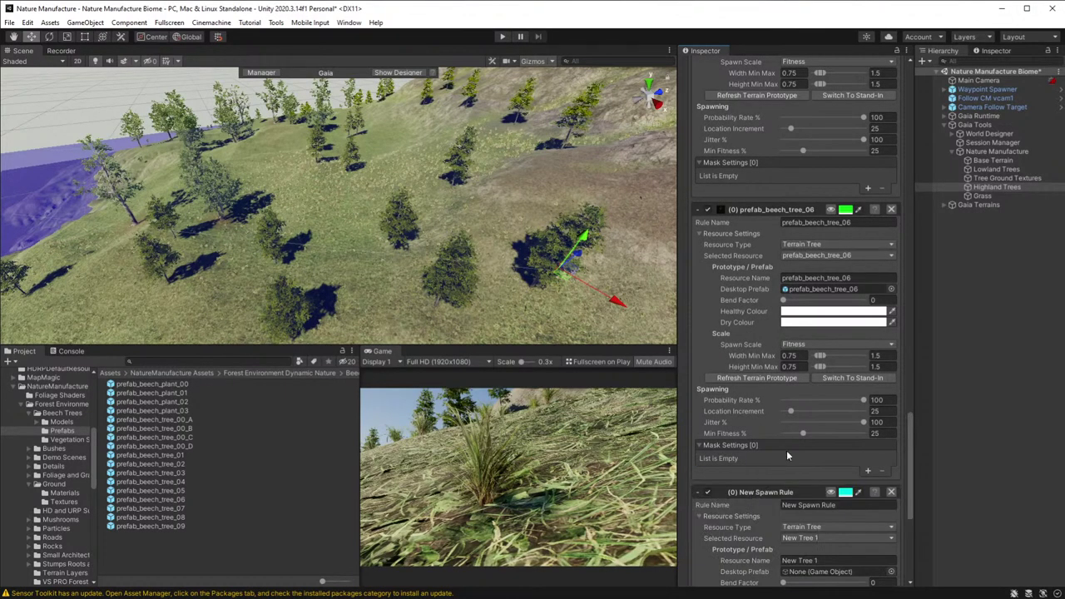
{"action": "scroll", "coordinate": [786, 451], "scroll_direction": "down", "scroll_amount": 5}
{"action": "left_click_drag", "start_coordinate": [181, 507], "coordinate": [849, 373]}
- Add the final Highland Trees rules for prefab_beech_tree_08 and 09
{"action": "scroll", "coordinate": [745, 422], "scroll_direction": "down", "scroll_amount": 2}
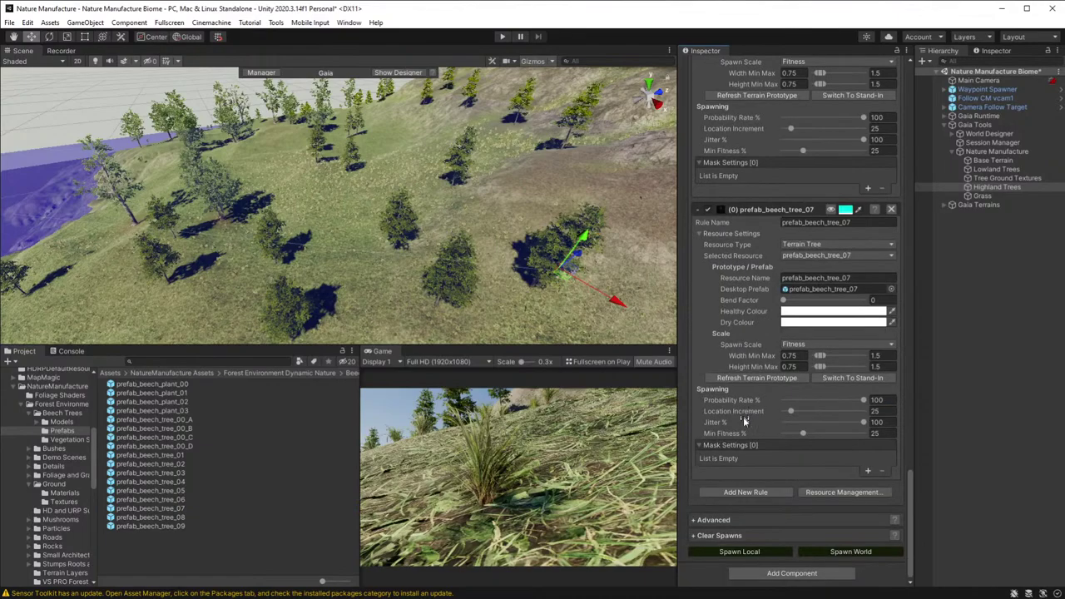
{"action": "left_click", "coordinate": [751, 493]}
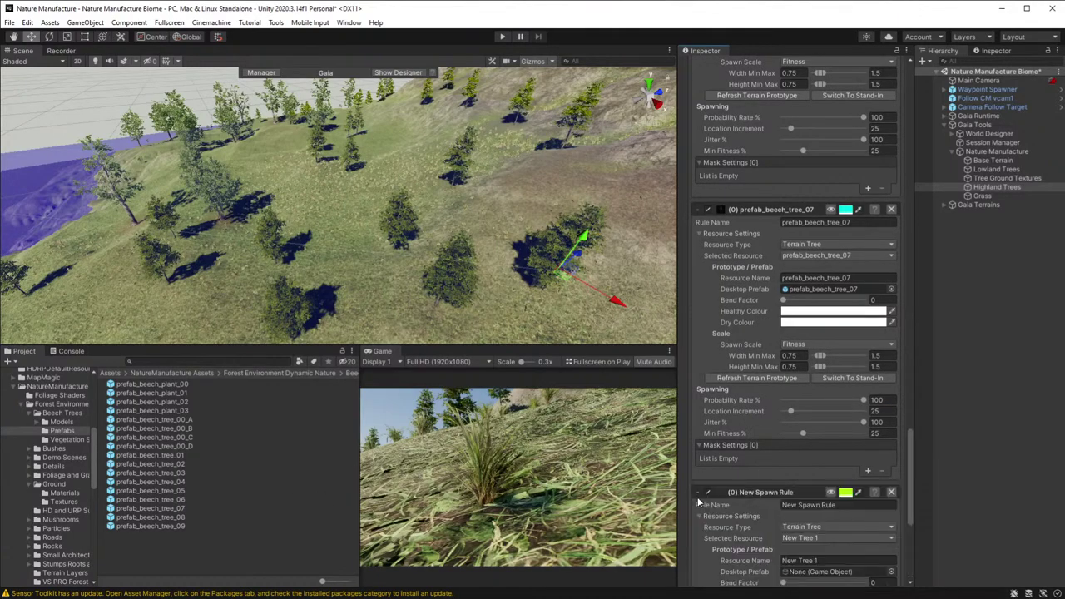
{"action": "scroll", "coordinate": [699, 502], "scroll_direction": "down", "scroll_amount": 7}
{"action": "left_click_drag", "start_coordinate": [173, 515], "coordinate": [832, 293]}
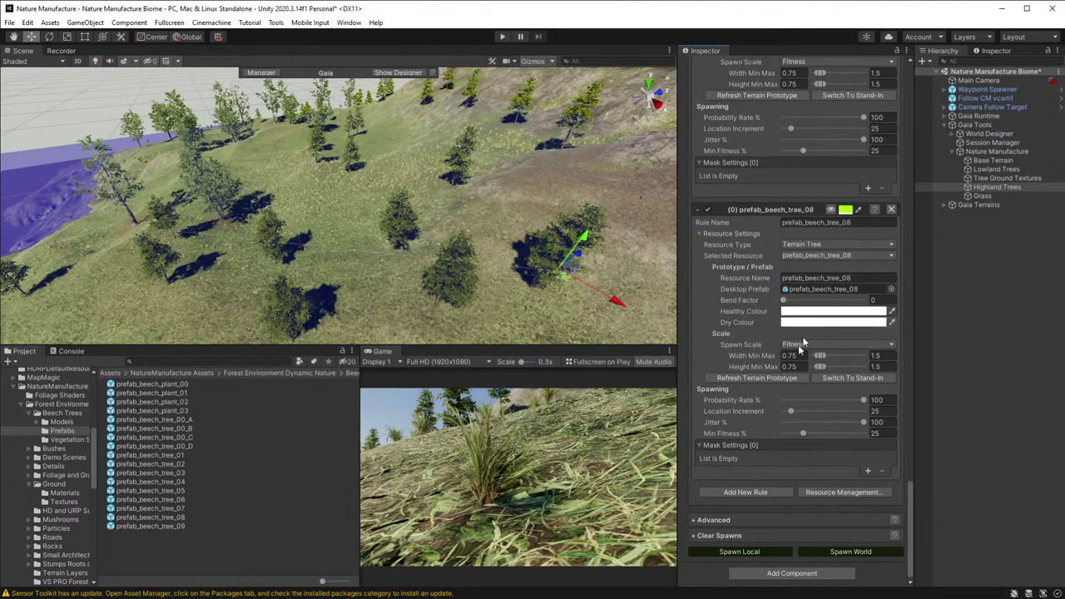
{"action": "left_click", "coordinate": [763, 492]}
{"action": "scroll", "coordinate": [773, 478], "scroll_direction": "down", "scroll_amount": 7}
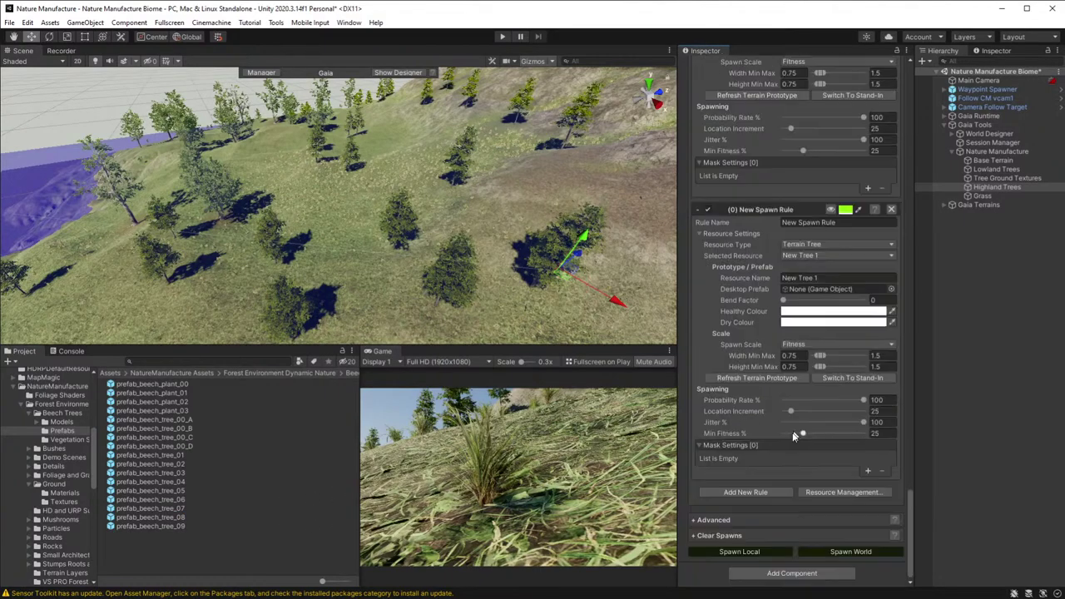
{"action": "left_click_drag", "start_coordinate": [163, 526], "coordinate": [826, 291]}
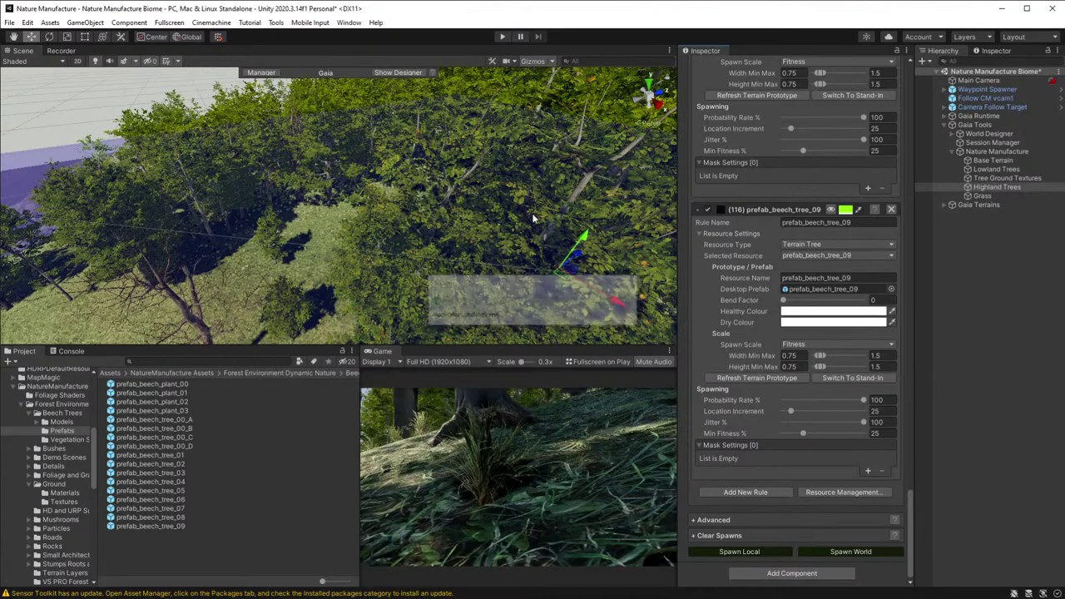
- Fly the Scene view through the beech forest on the hill and start Play mode
{"action": "left_click_drag", "start_coordinate": [531, 221], "coordinate": [393, 142], "text": "alt"}
{"action": "right_click_drag", "start_coordinate": [464, 136], "coordinate": [432, 260]}
{"action": "left_click", "coordinate": [503, 36]}
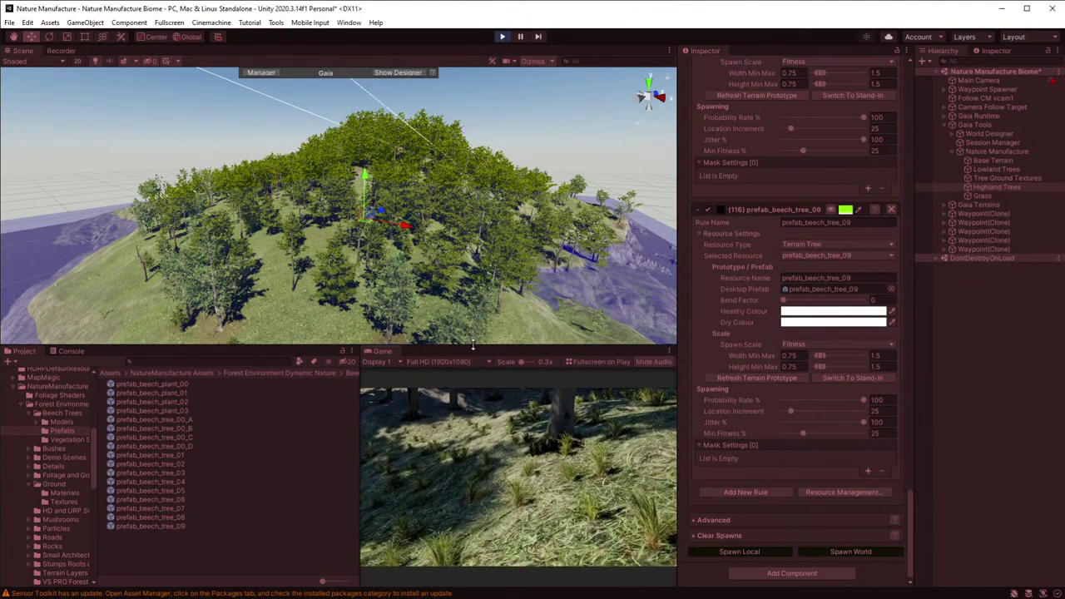
- Enlarge the Game view for the fly-through, then stop Play mode and re-enlarge the Scene view
{"action": "left_click_drag", "start_coordinate": [477, 350], "coordinate": [477, 171]}
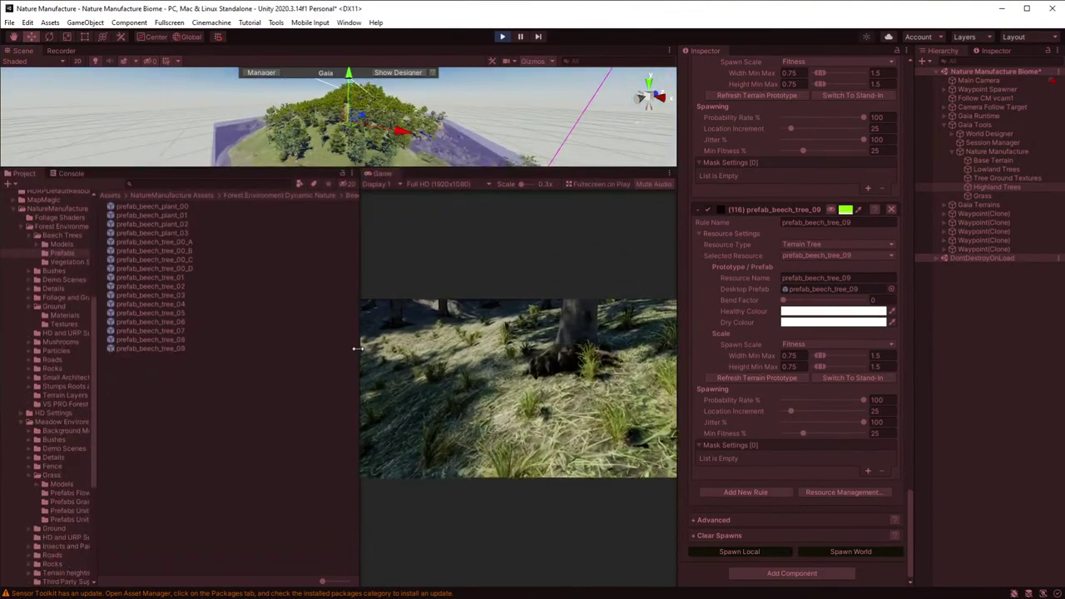
{"action": "left_click_drag", "start_coordinate": [338, 345], "coordinate": [131, 345]}
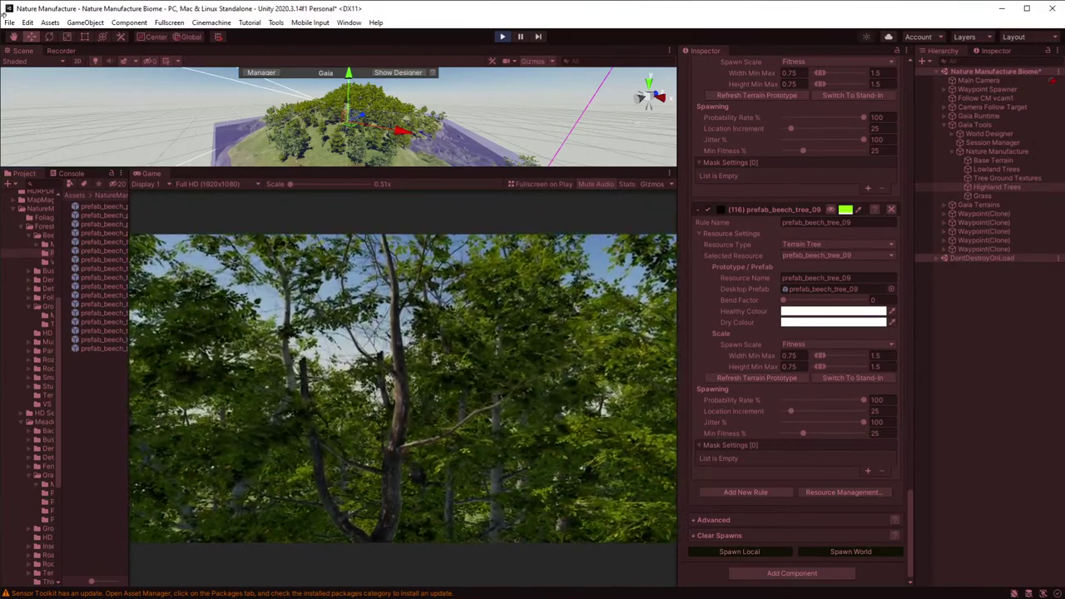
{"action": "left_click", "coordinate": [502, 36]}
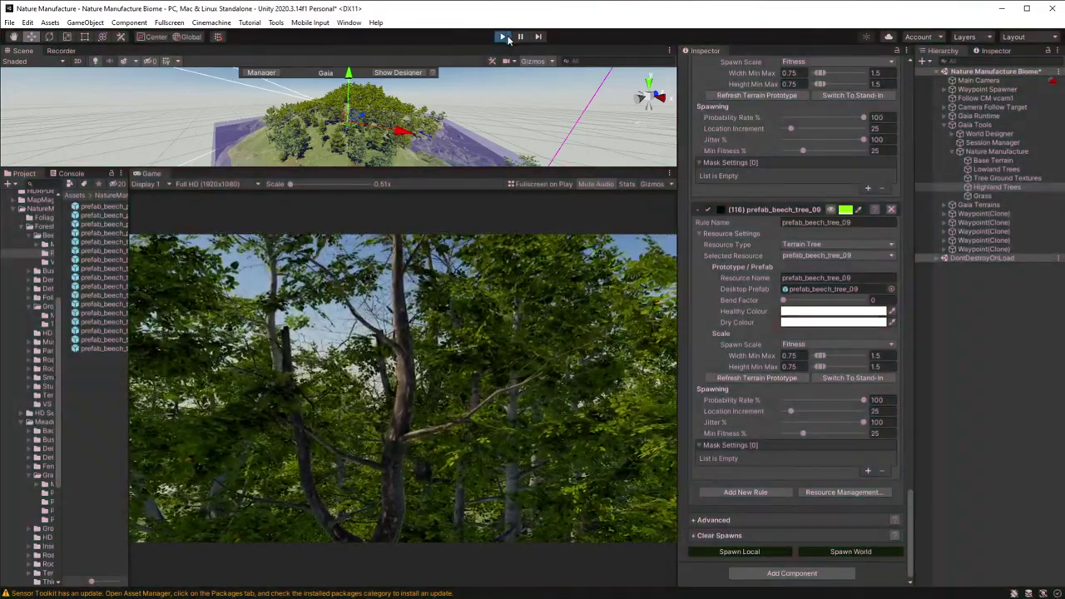
{"action": "left_click_drag", "start_coordinate": [487, 170], "coordinate": [374, 338]}
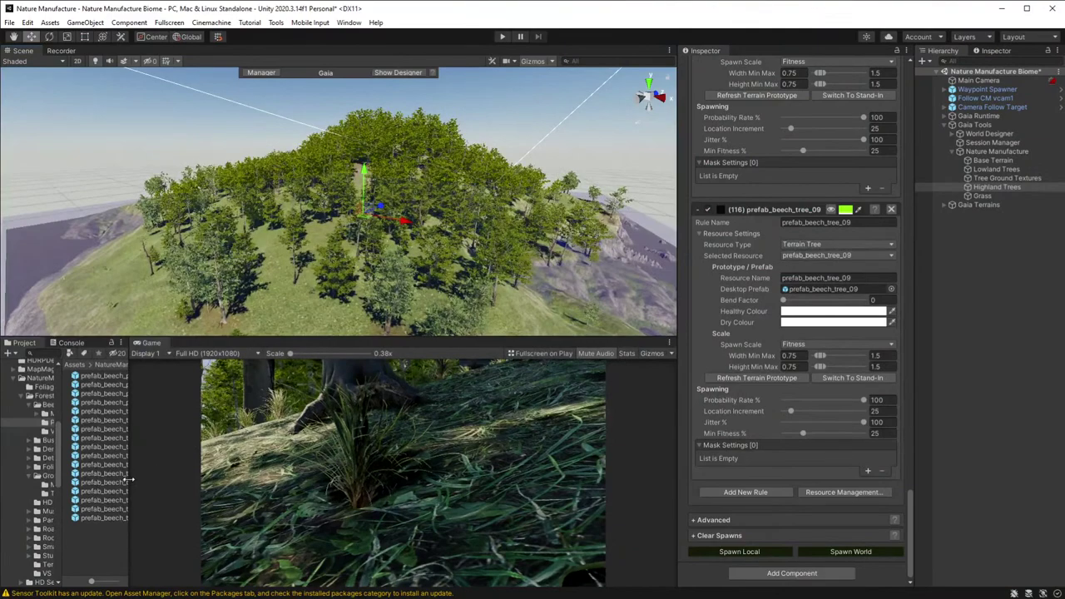
- Restore the Project panel width and the Scene view size
{"action": "left_click_drag", "start_coordinate": [130, 480], "coordinate": [359, 480]}
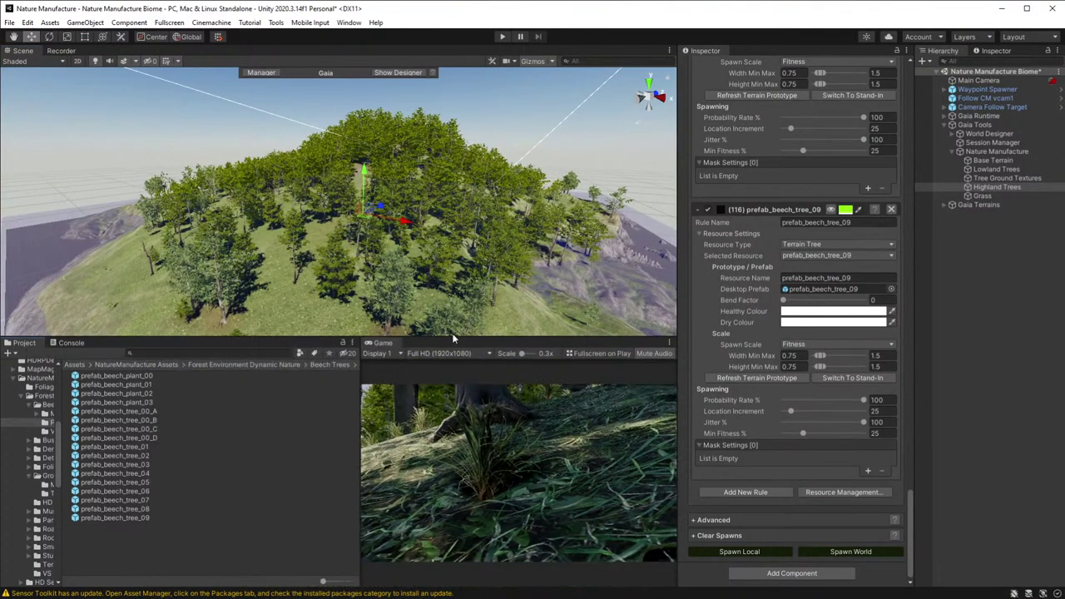
{"action": "left_click", "coordinate": [454, 333]}
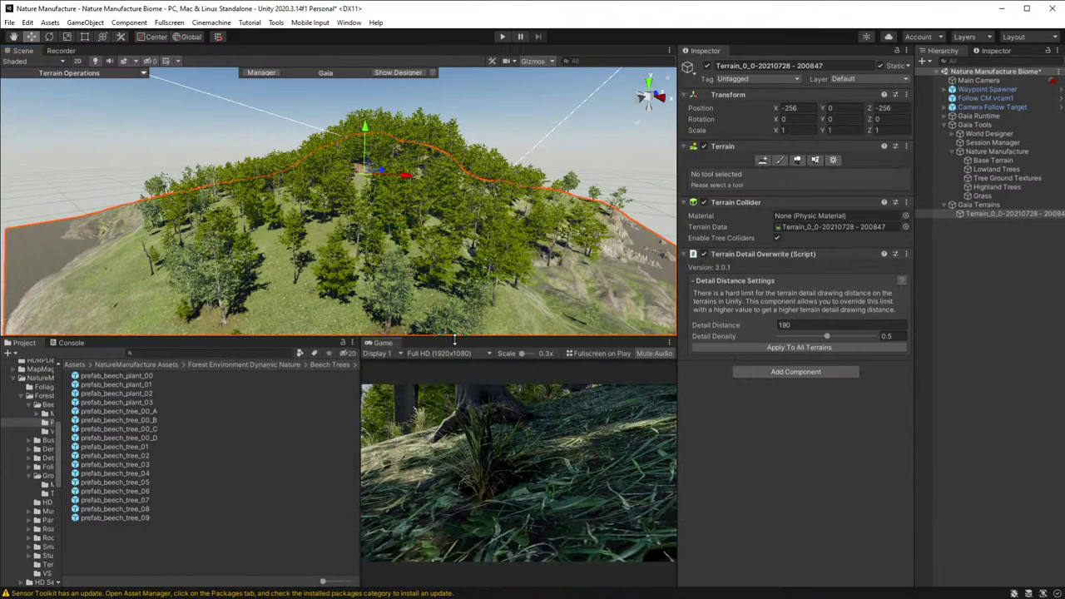
{"action": "left_click_drag", "start_coordinate": [454, 339], "coordinate": [455, 411]}
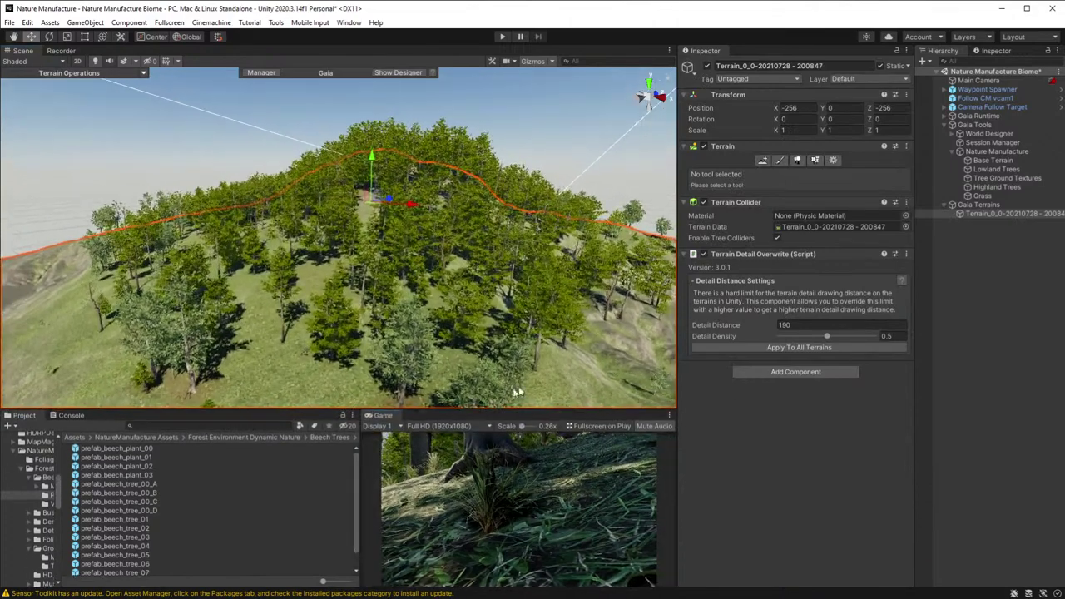
- Give Highland Trees' prefab_beech_tree_09 rule a 73.1% probability rate and location increment 103
{"action": "left_click", "coordinate": [998, 187]}
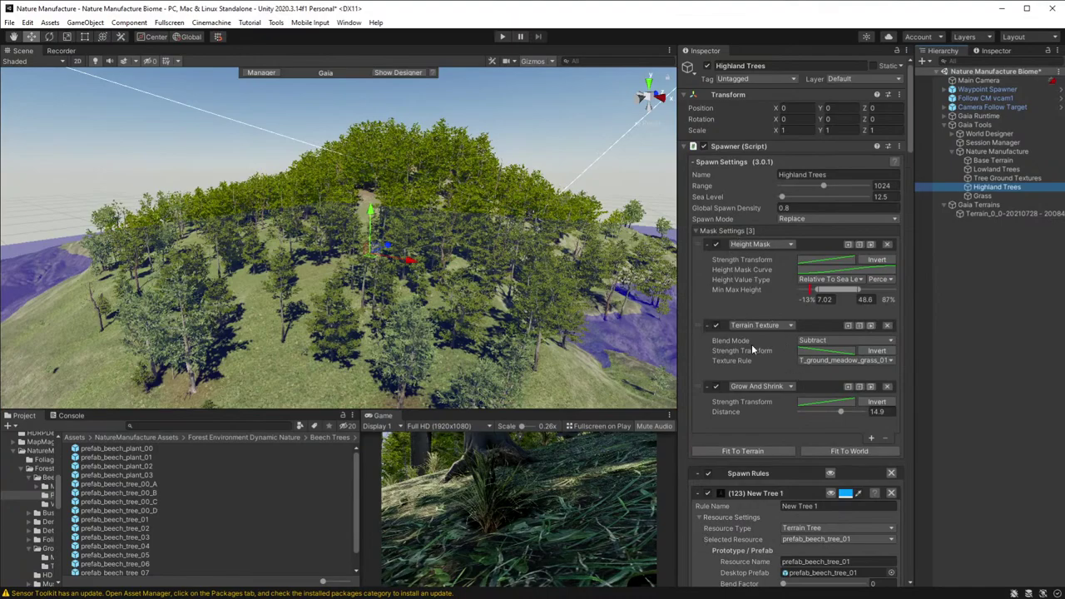
{"action": "mouse_move", "coordinate": [751, 344]}
{"action": "scroll", "coordinate": [751, 346], "scroll_direction": "down", "scroll_amount": 20}
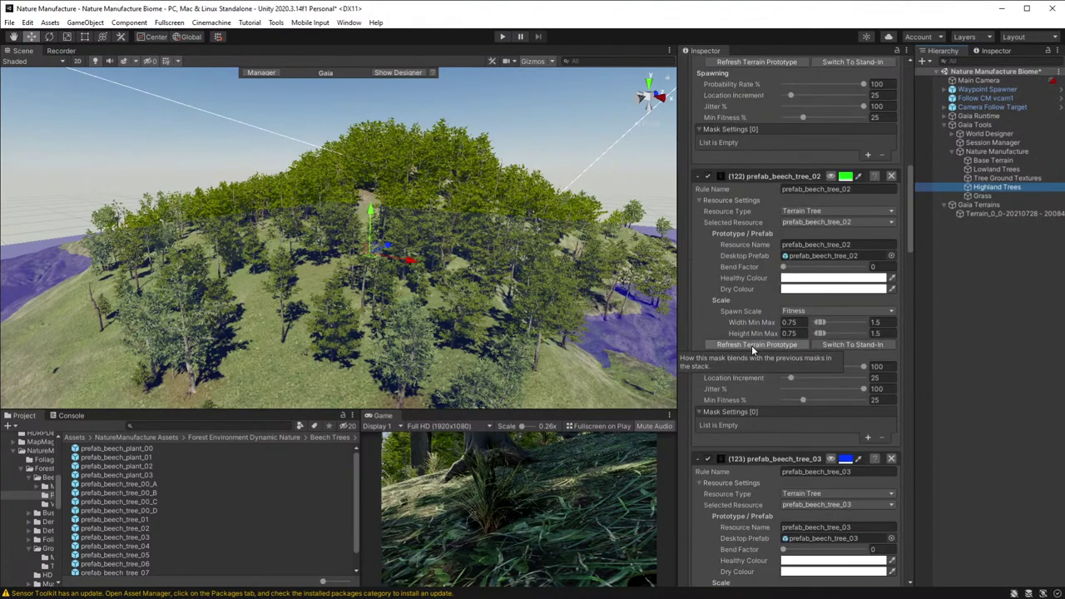
{"action": "scroll", "coordinate": [775, 385], "scroll_direction": "down", "scroll_amount": 10}
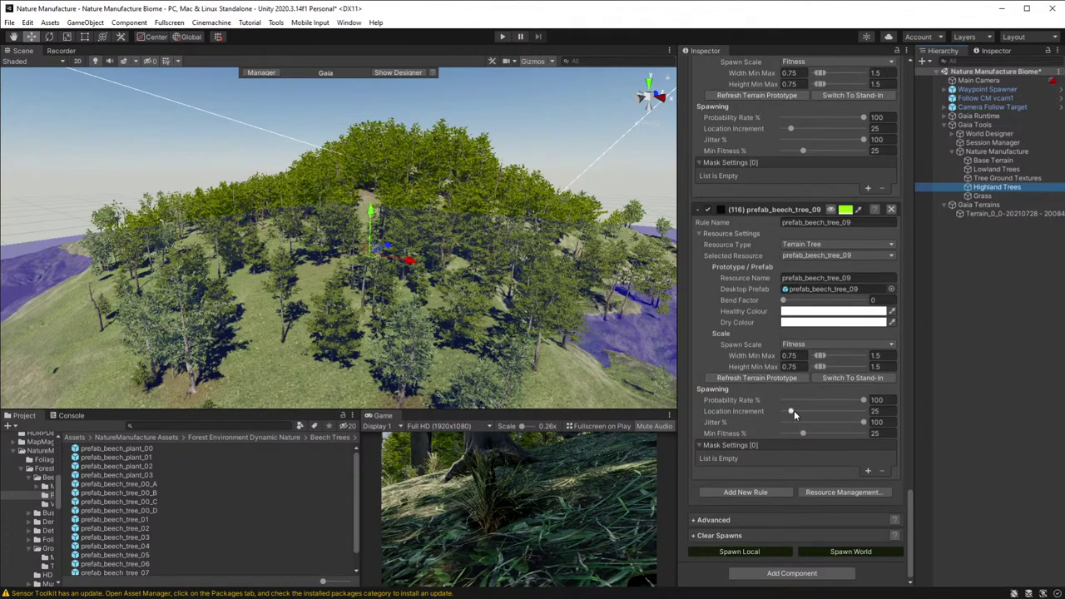
{"action": "left_click_drag", "start_coordinate": [794, 410], "coordinate": [843, 401]}
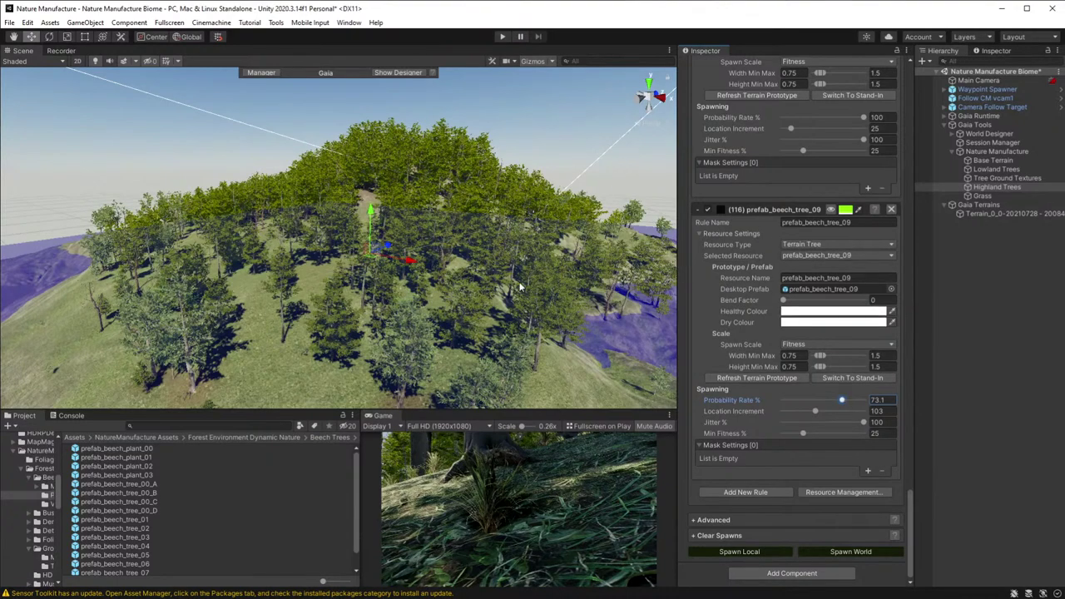
{"action": "scroll", "coordinate": [809, 333], "scroll_direction": "up", "scroll_amount": 3}
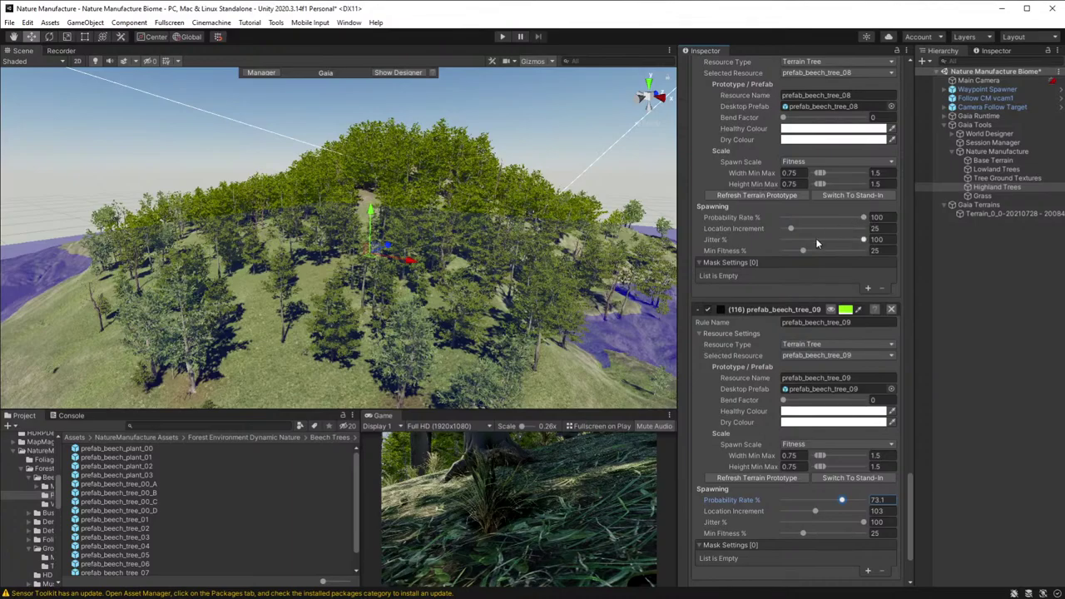
{"action": "scroll", "coordinate": [815, 238], "scroll_direction": "up", "scroll_amount": 15}
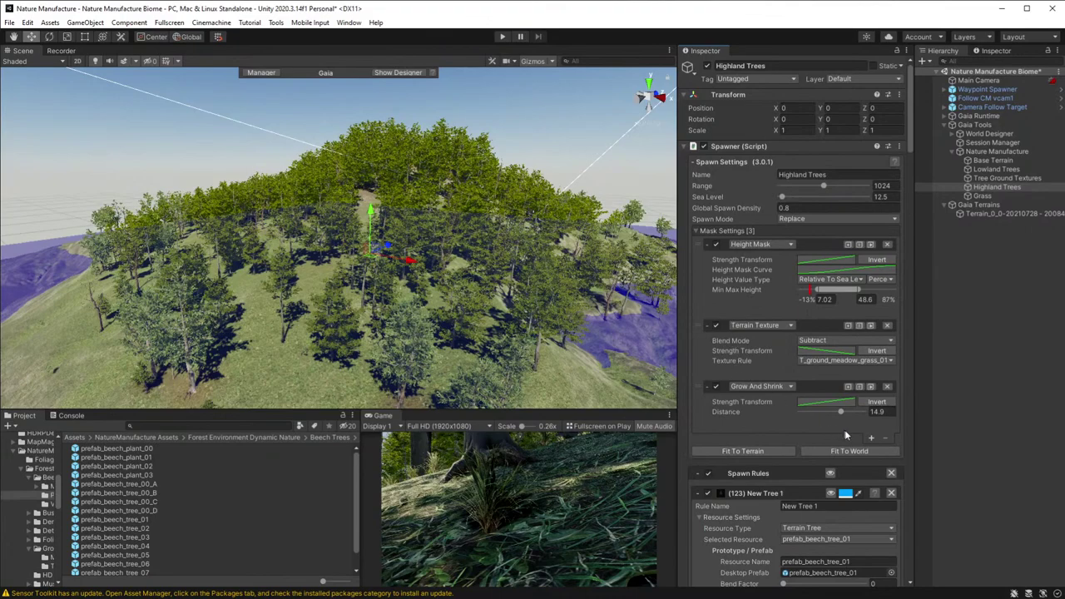
- Add a fourth mask under Highland Trees' Mask Settings and make it a Slope Mask
{"action": "left_click", "coordinate": [871, 439]}
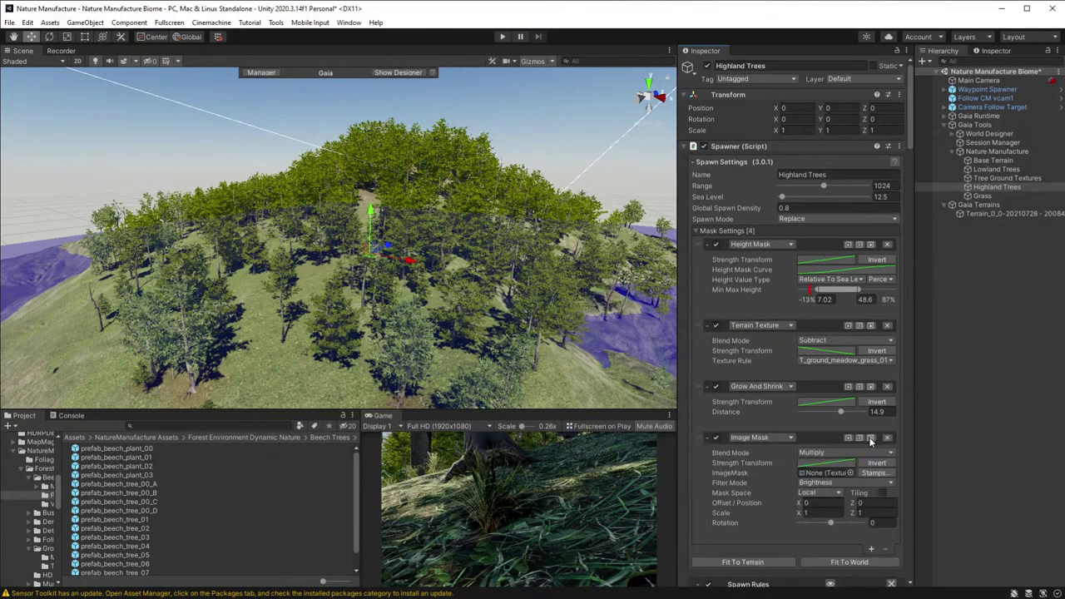
{"action": "left_click", "coordinate": [790, 441]}
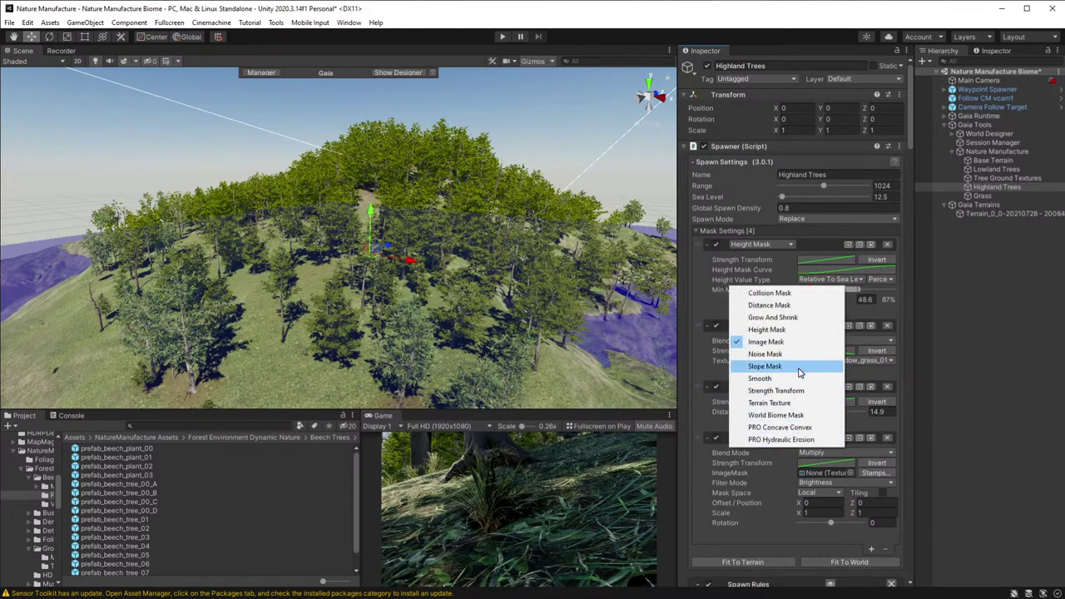
{"action": "left_click", "coordinate": [753, 368]}
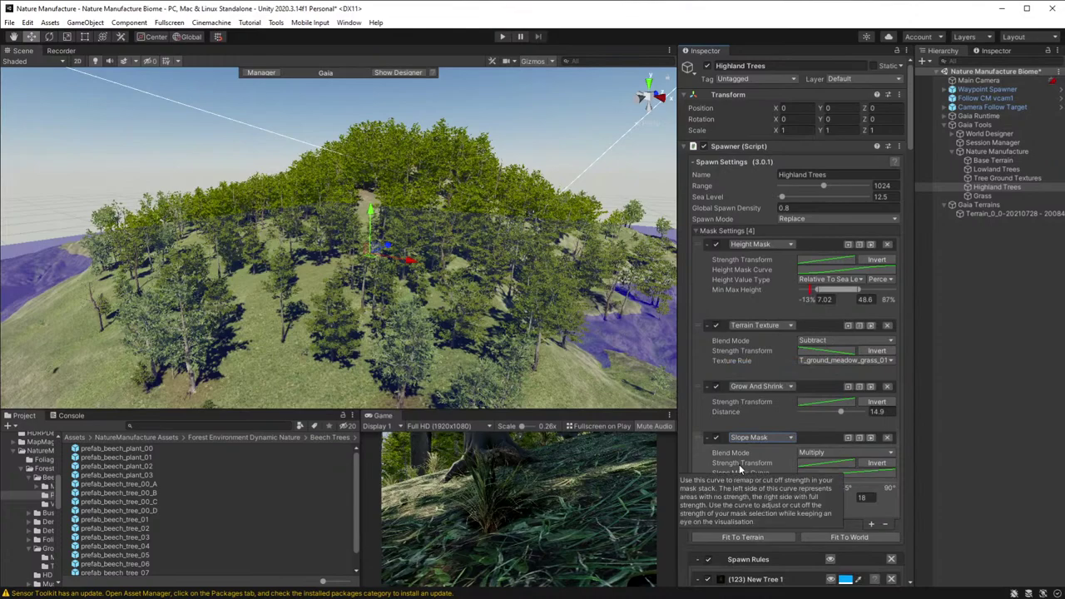
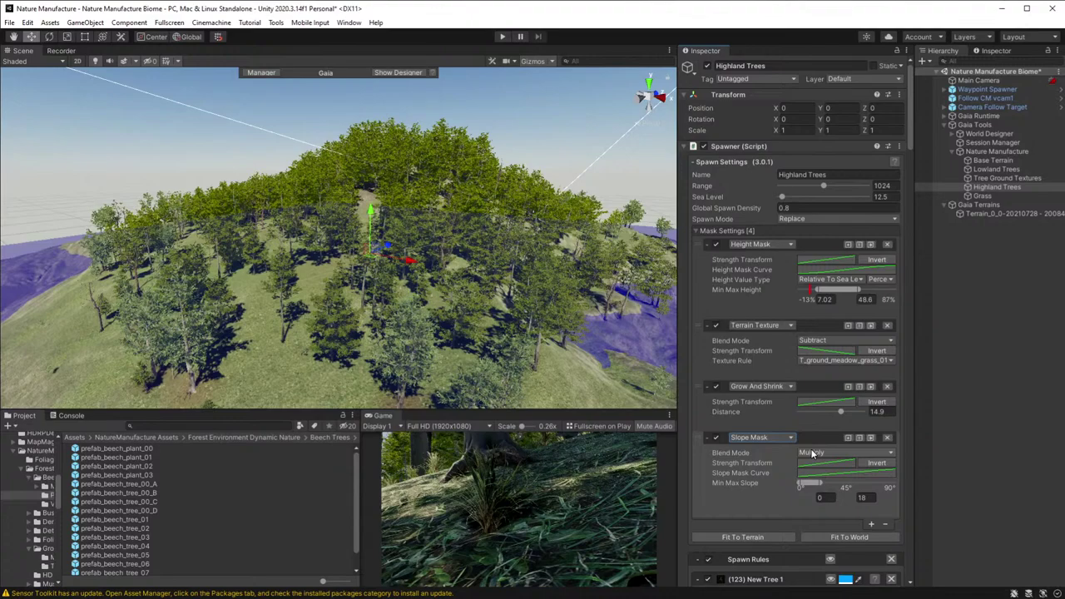
- Keep Slope Mask as the mask type and show the Highland Trees spawn preview on the terrain
{"action": "left_click", "coordinate": [772, 439]}
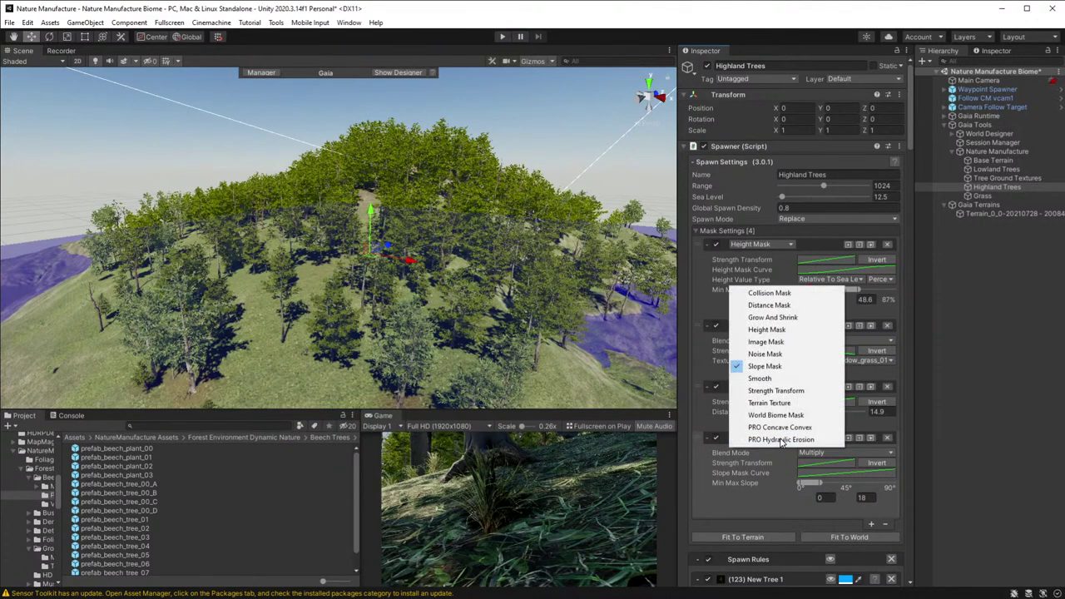
{"action": "left_click", "coordinate": [778, 369]}
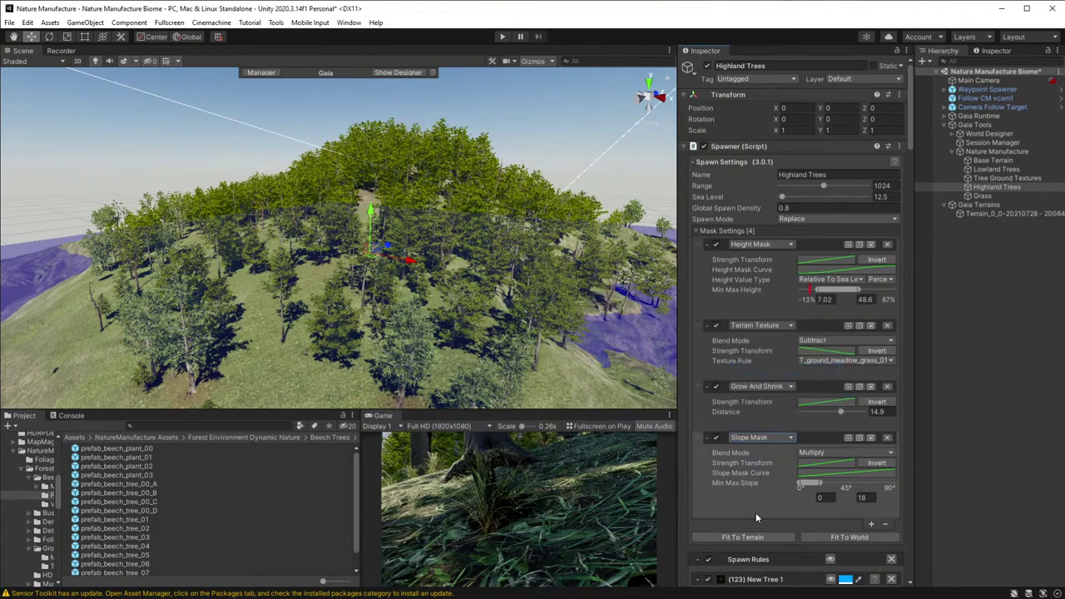
{"action": "left_click", "coordinate": [832, 579]}
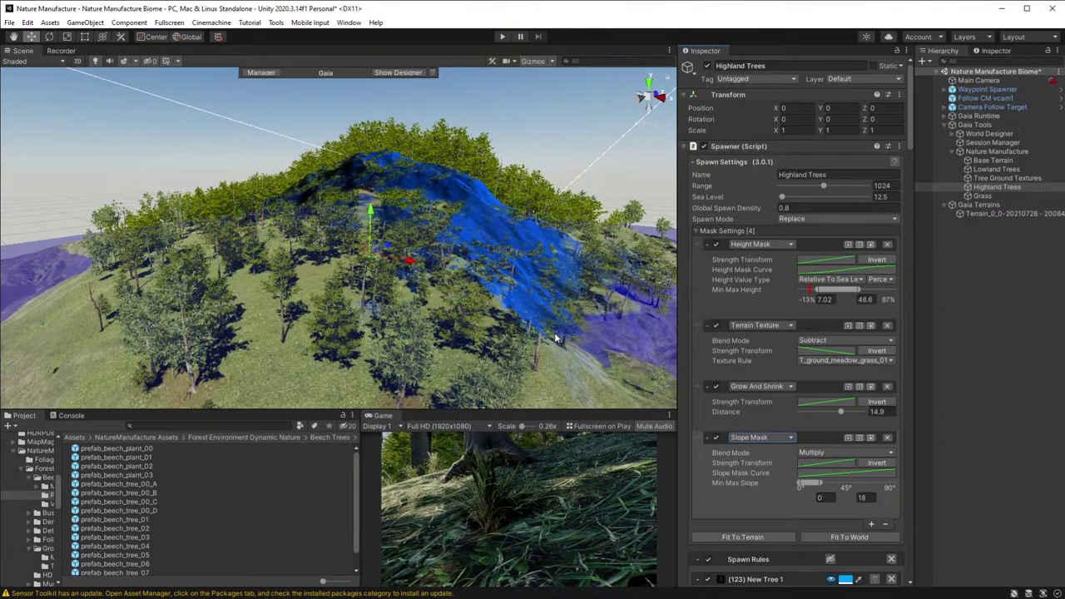
- Disable the 0–18° Slope Mask so the mountain slopes lose their trees
{"action": "left_click_drag", "start_coordinate": [554, 337], "coordinate": [530, 358], "text": "alt"}
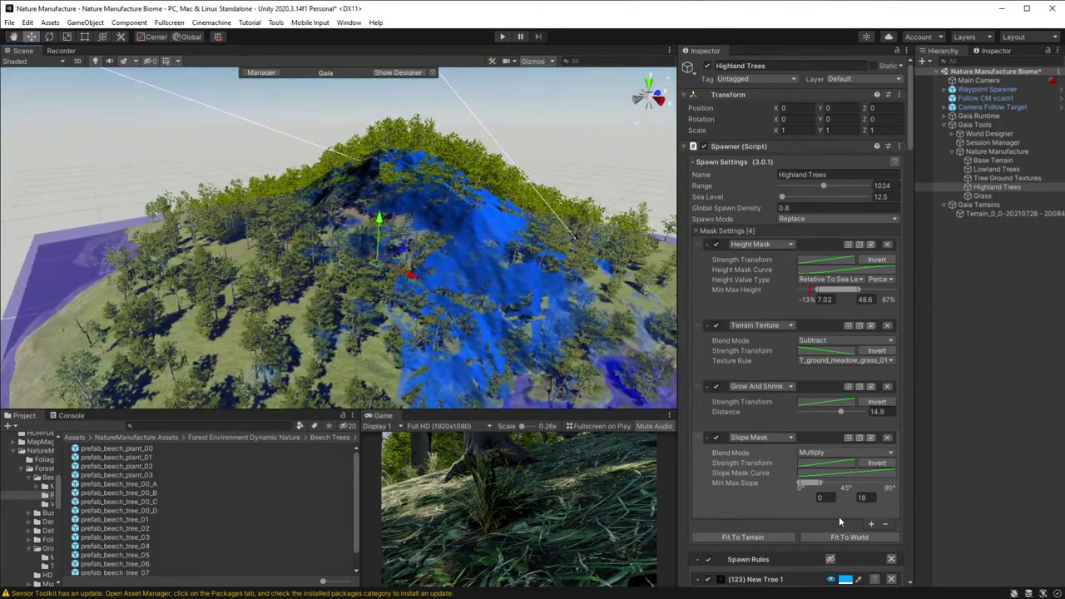
{"action": "scroll", "coordinate": [838, 516], "scroll_direction": "down", "scroll_amount": 5}
{"action": "scroll", "coordinate": [839, 292], "scroll_direction": "up", "scroll_amount": 3}
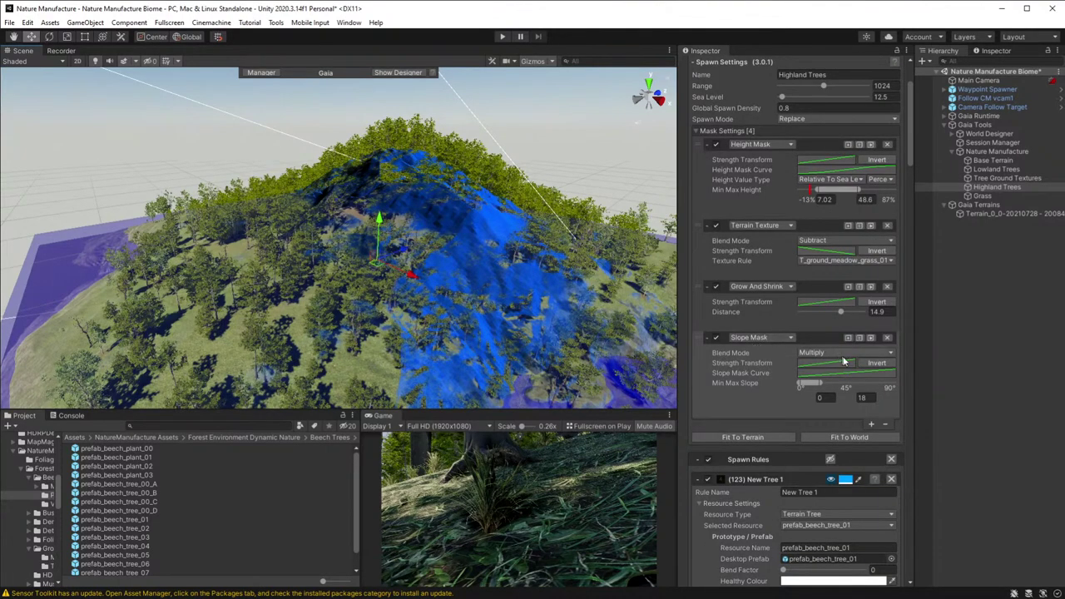
{"action": "left_click", "coordinate": [879, 365]}
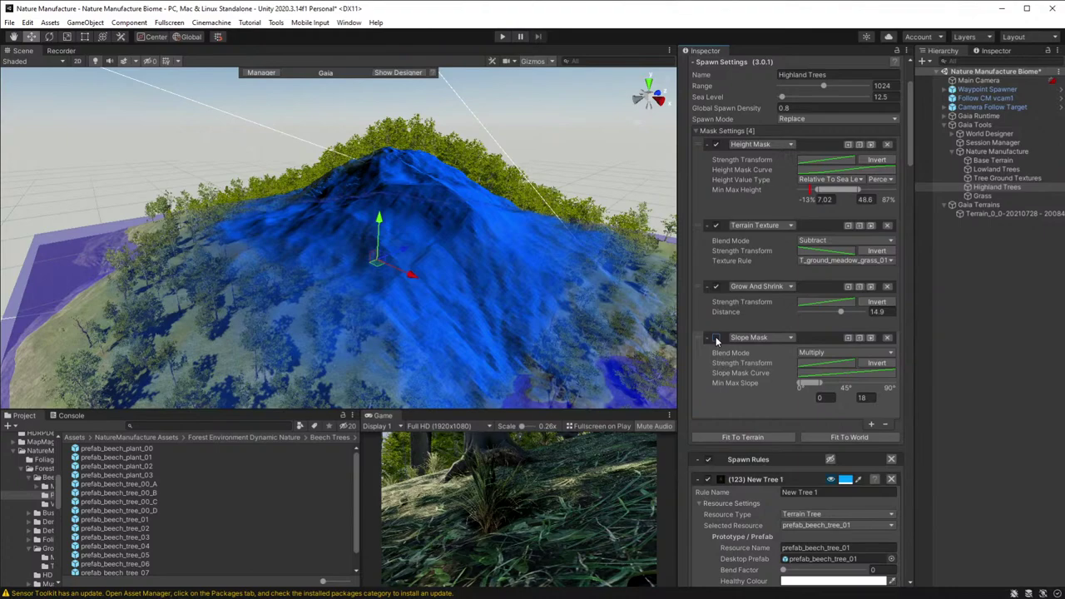
- Re-enable the Slope Mask and move it above Grow And Shrink
{"action": "left_click", "coordinate": [716, 337]}
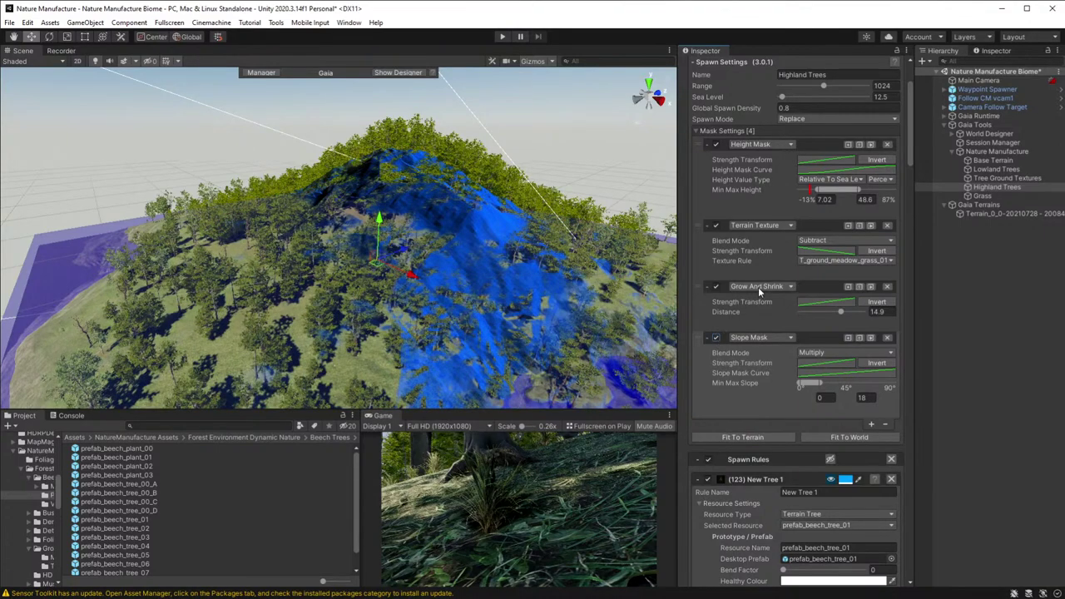
{"action": "left_click", "coordinate": [700, 337]}
{"action": "left_click_drag", "start_coordinate": [700, 337], "coordinate": [704, 284]}
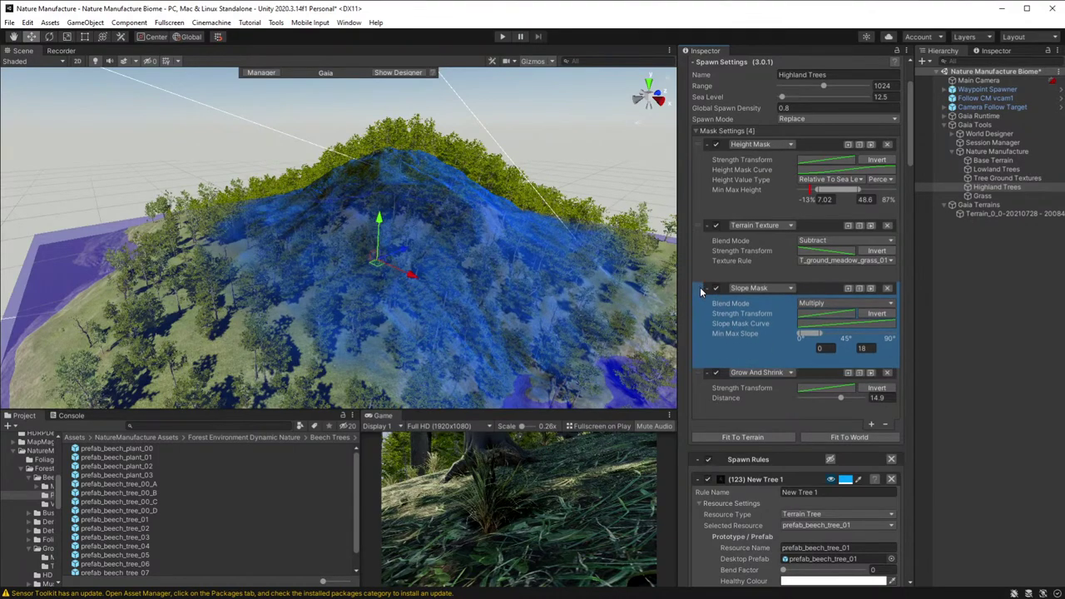
- Set the Slope Mask to Subtract, disable Grow And Shrink, and invert the Slope Mask curve
{"action": "left_click", "coordinate": [836, 302]}
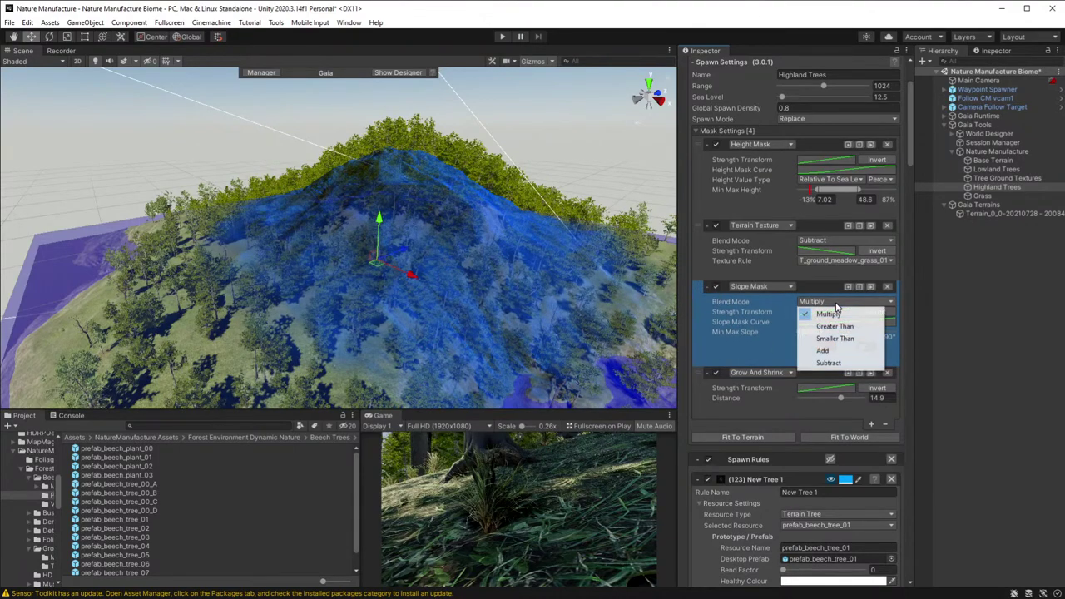
{"action": "left_click", "coordinate": [844, 363]}
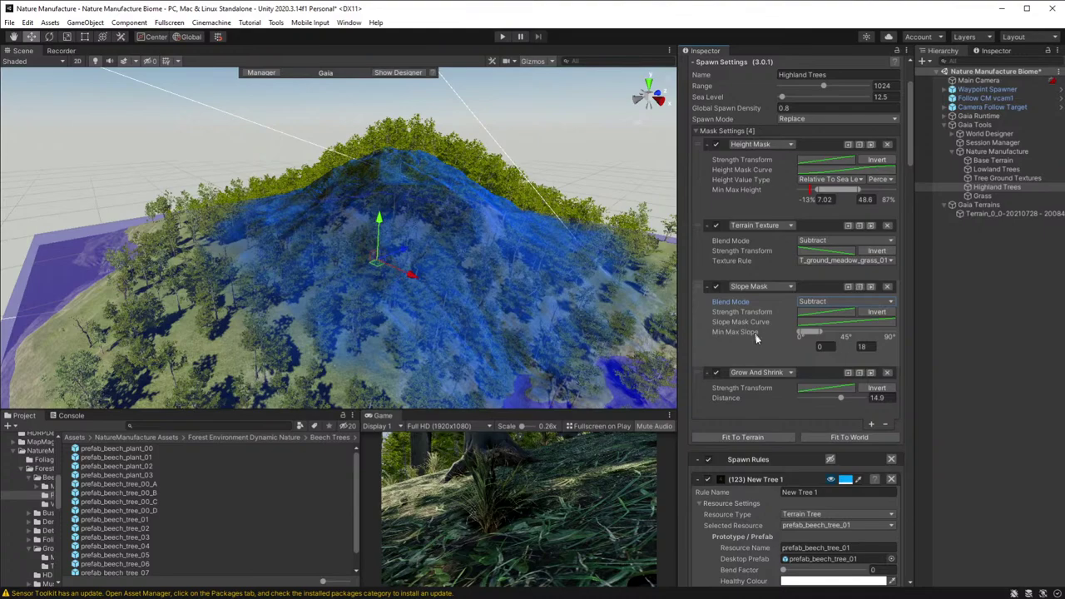
{"action": "left_click", "coordinate": [716, 372]}
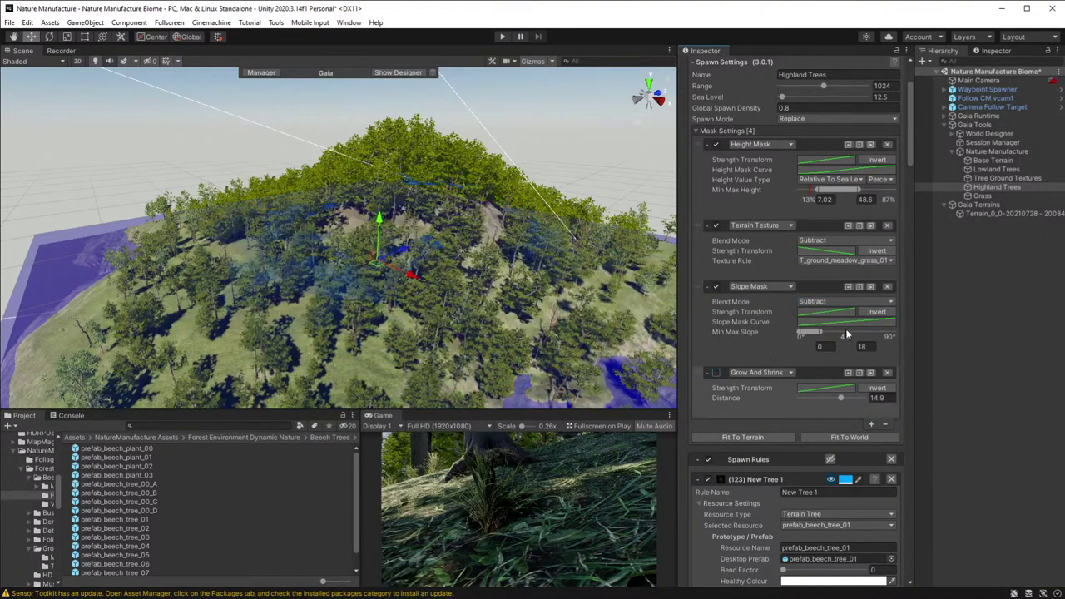
{"action": "left_click", "coordinate": [878, 312]}
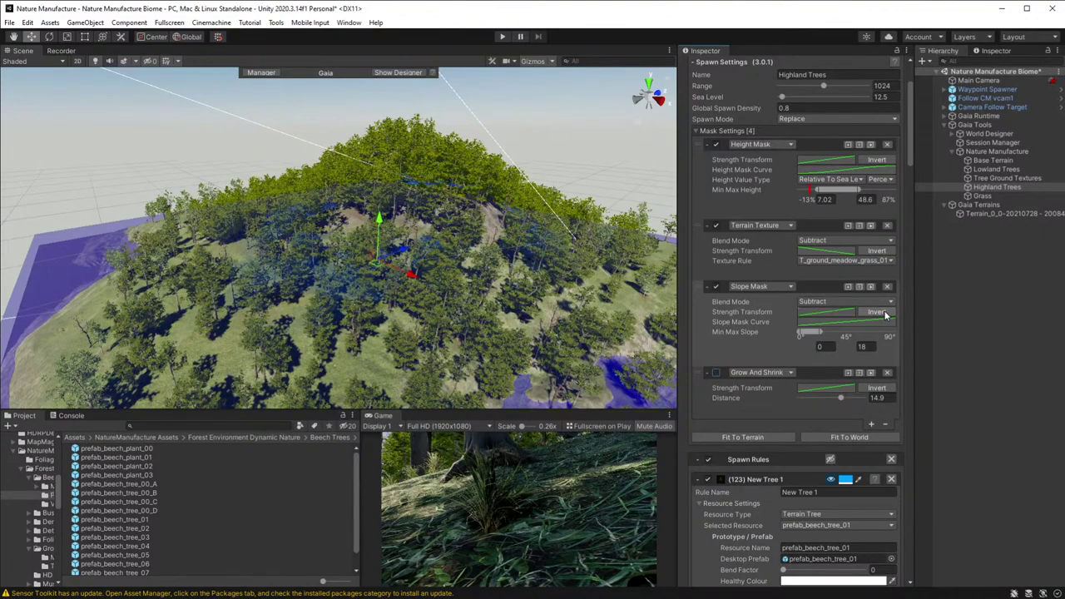
- Toggle the Slope Mask on and off to compare the spawn preview on the hill
{"action": "left_click", "coordinate": [716, 287]}
{"action": "left_click", "coordinate": [717, 286]}
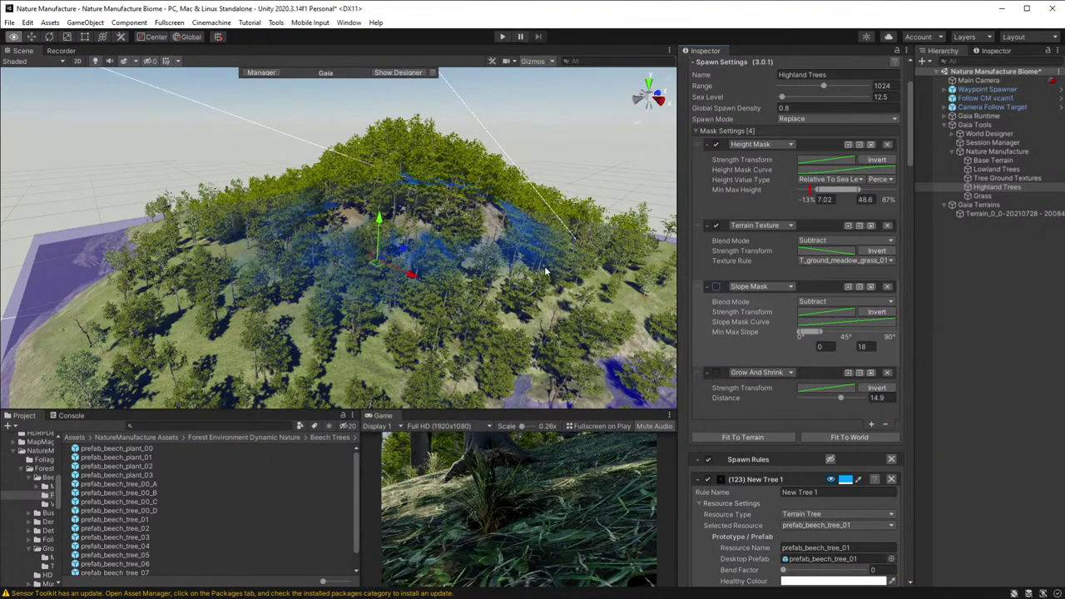
{"action": "left_click_drag", "start_coordinate": [545, 265], "coordinate": [544, 266], "text": "alt"}
{"action": "right_click_drag", "start_coordinate": [545, 267], "coordinate": [499, 267]}
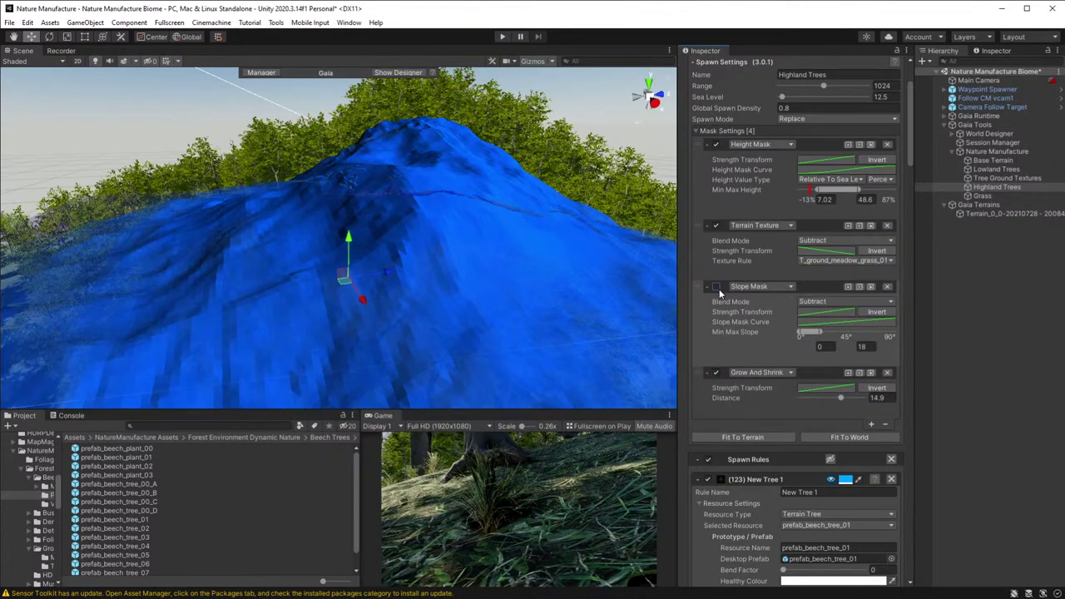
- Re-enable Slope Mask and Grow And Shrink, and move Grow And Shrink back above Slope Mask
{"action": "left_click", "coordinate": [717, 287]}
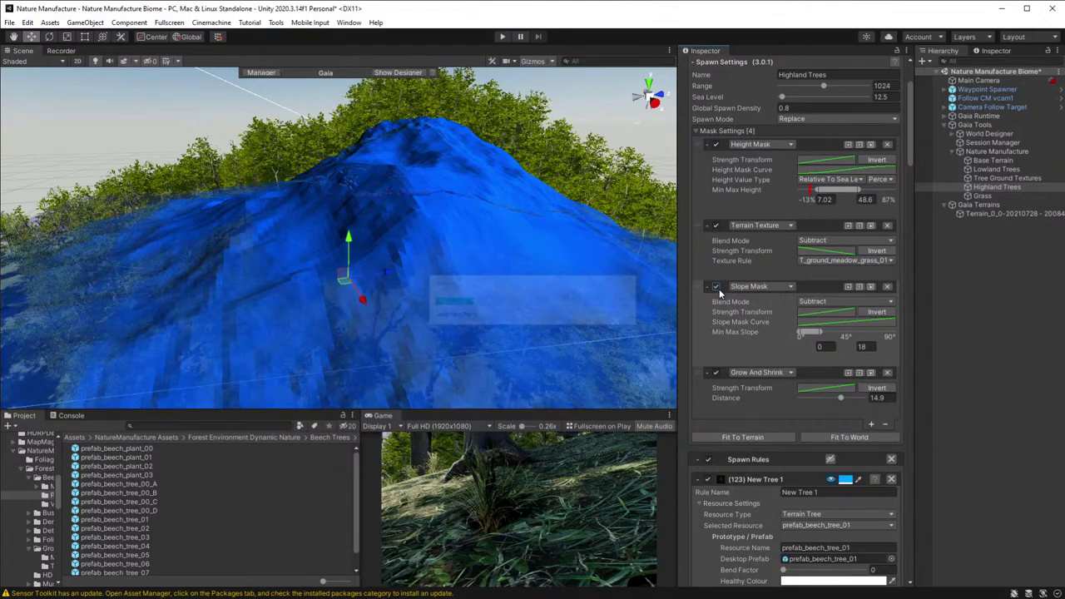
{"action": "left_click", "coordinate": [716, 372]}
{"action": "left_click_drag", "start_coordinate": [698, 373], "coordinate": [710, 298]}
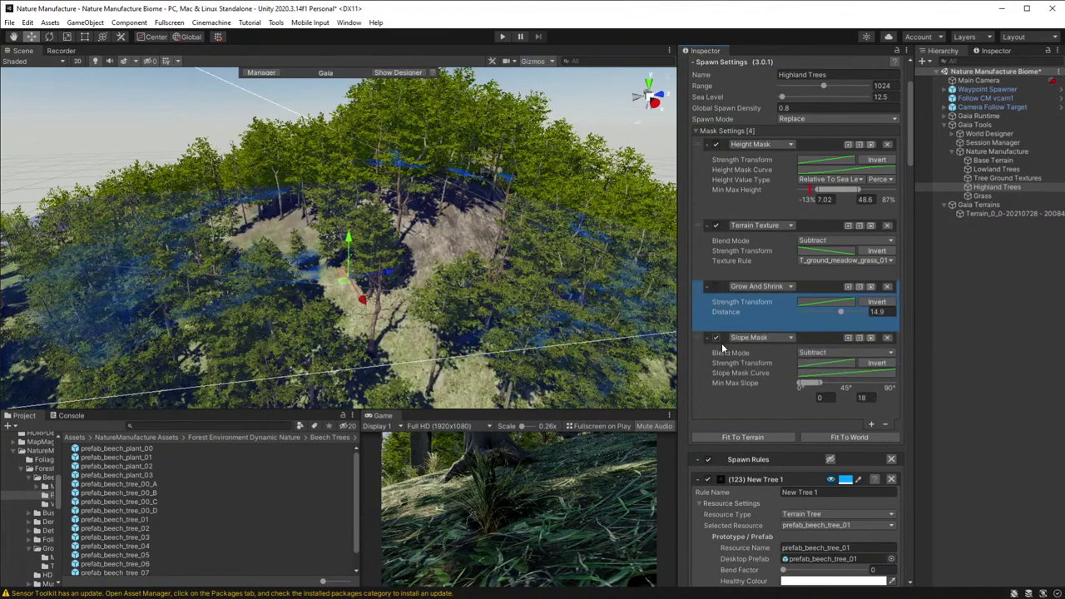
- Flip the Slope Mask curve, restore the Height and Terrain Texture masks, hide the preview, and run Play mode
{"action": "left_click", "coordinate": [707, 225]}
{"action": "left_click", "coordinate": [716, 144]}
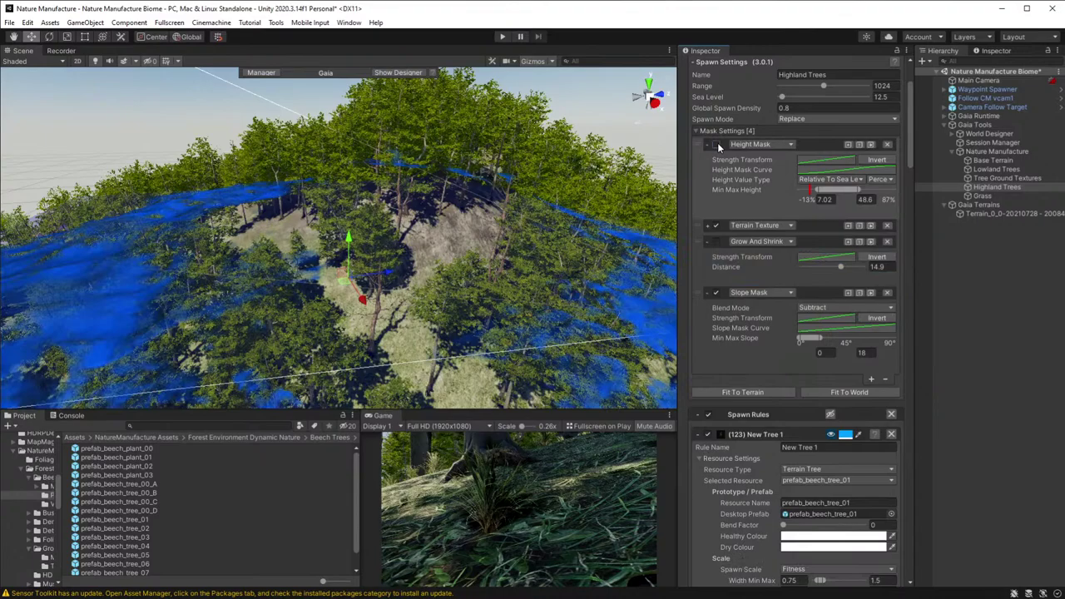
{"action": "left_click", "coordinate": [716, 226]}
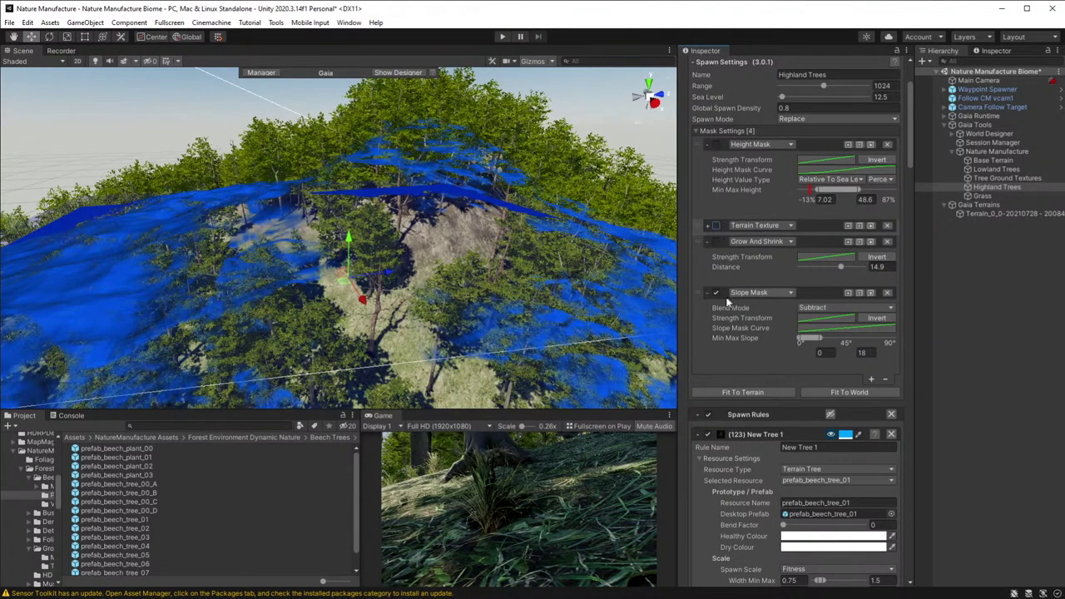
{"action": "left_click", "coordinate": [866, 318]}
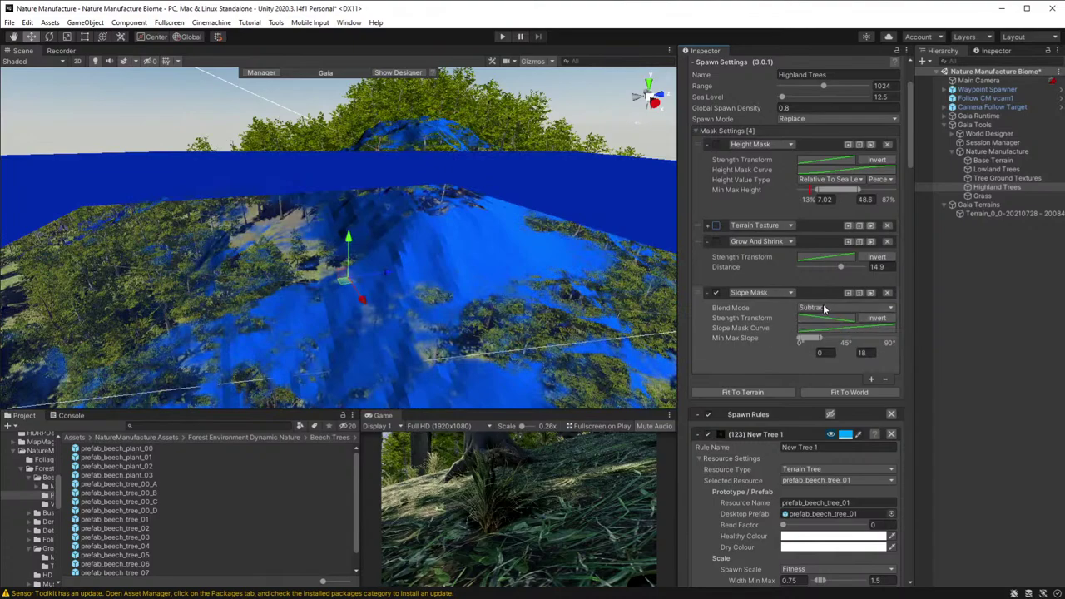
{"action": "left_click", "coordinate": [715, 225]}
{"action": "left_click", "coordinate": [712, 146]}
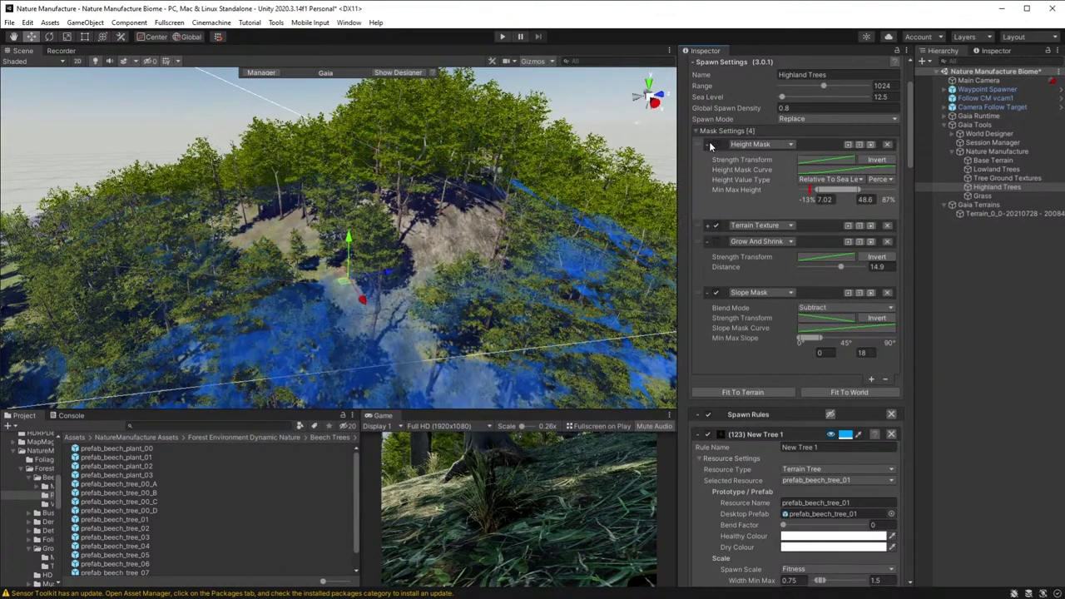
{"action": "left_click", "coordinate": [715, 177]}
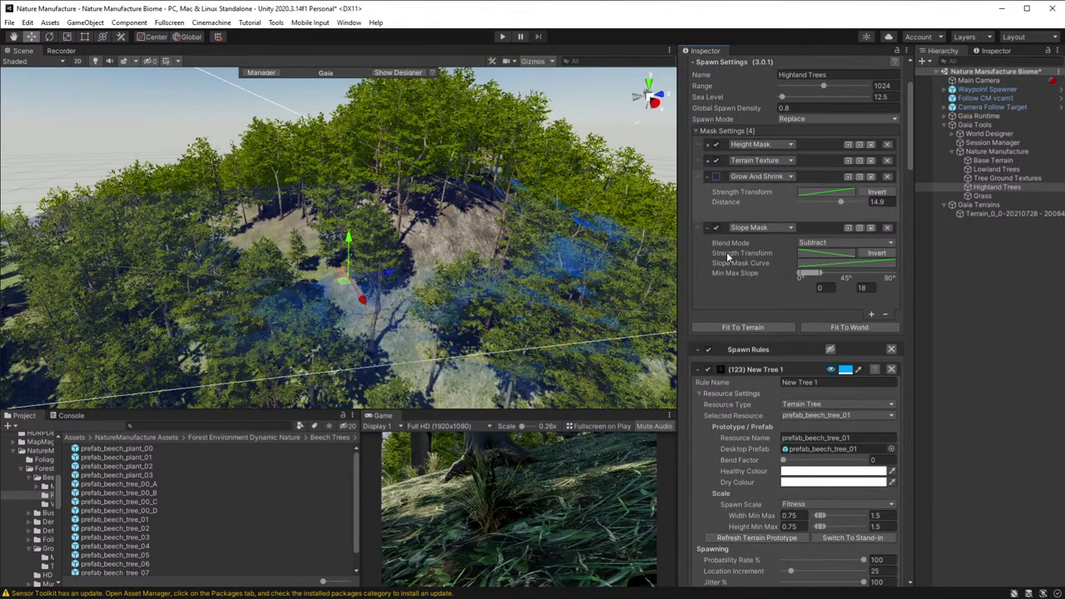
{"action": "left_click", "coordinate": [829, 370]}
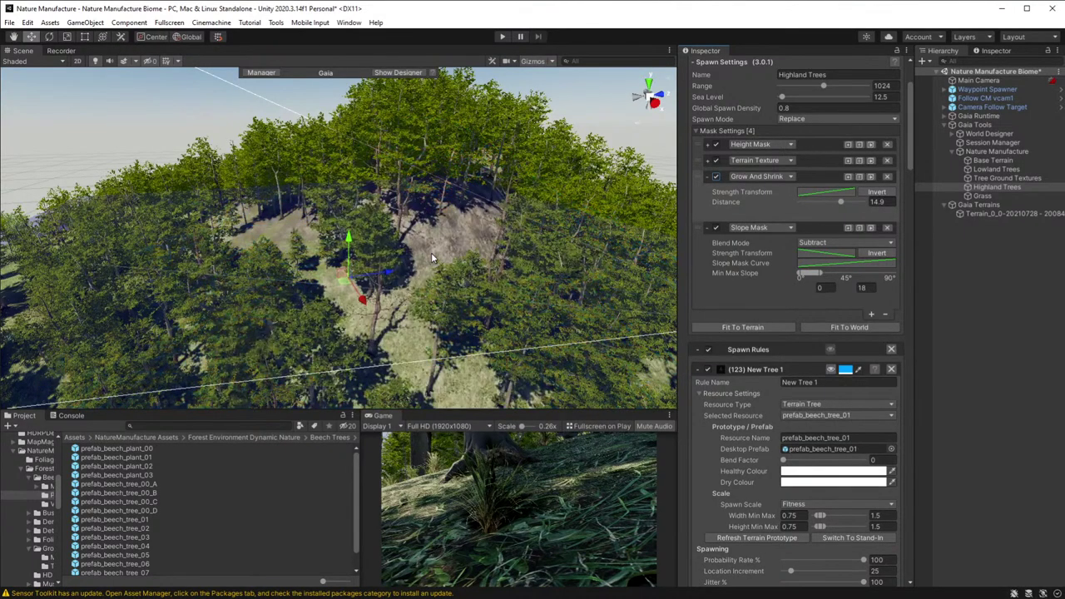
{"action": "left_click", "coordinate": [501, 37]}
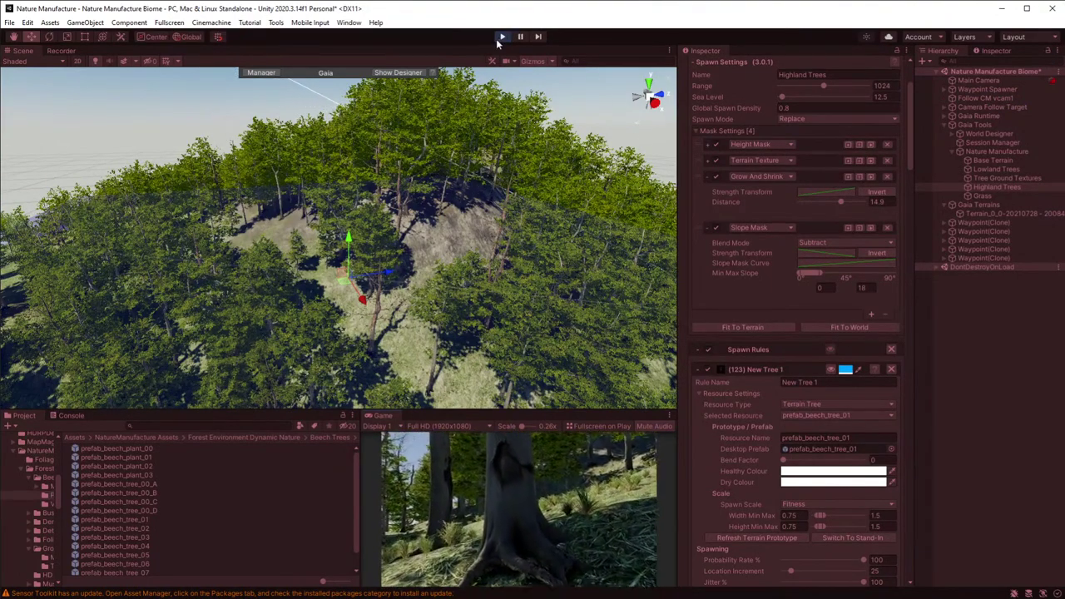
- Stop Play mode and run Spawn Local for Highland Trees with the revised masks
{"action": "left_click", "coordinate": [500, 37]}
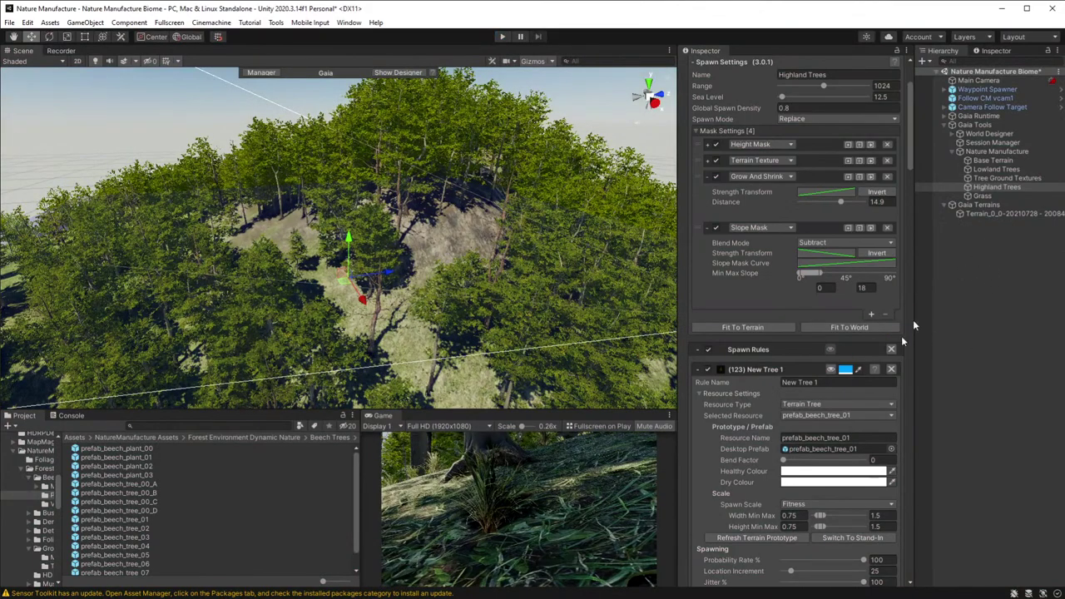
{"action": "scroll", "coordinate": [851, 415], "scroll_direction": "down", "scroll_amount": 15}
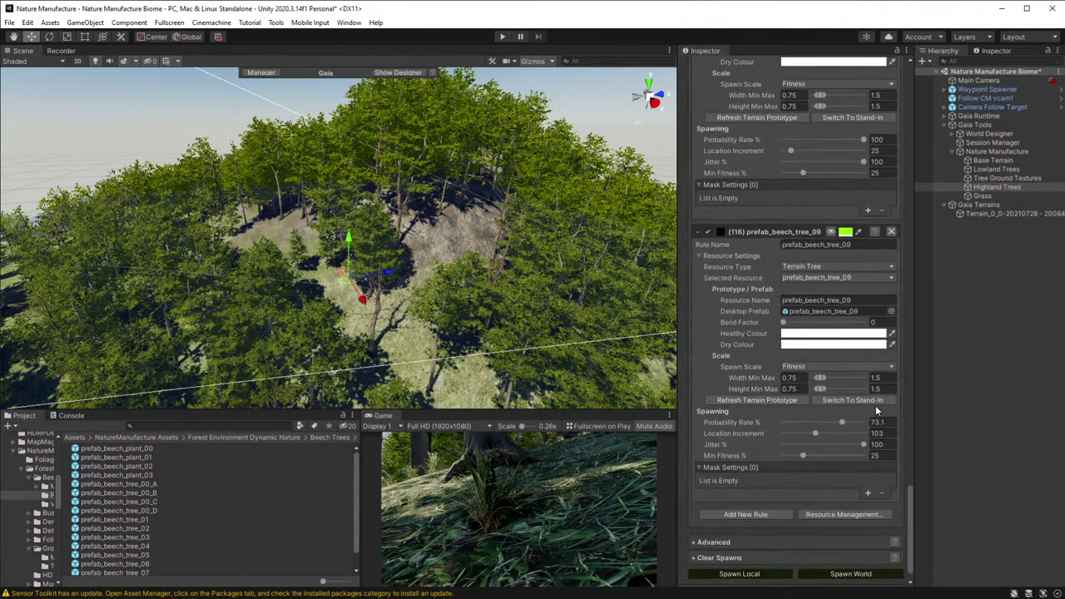
{"action": "scroll", "coordinate": [875, 405], "scroll_direction": "down", "scroll_amount": 1}
{"action": "left_click", "coordinate": [740, 551]}
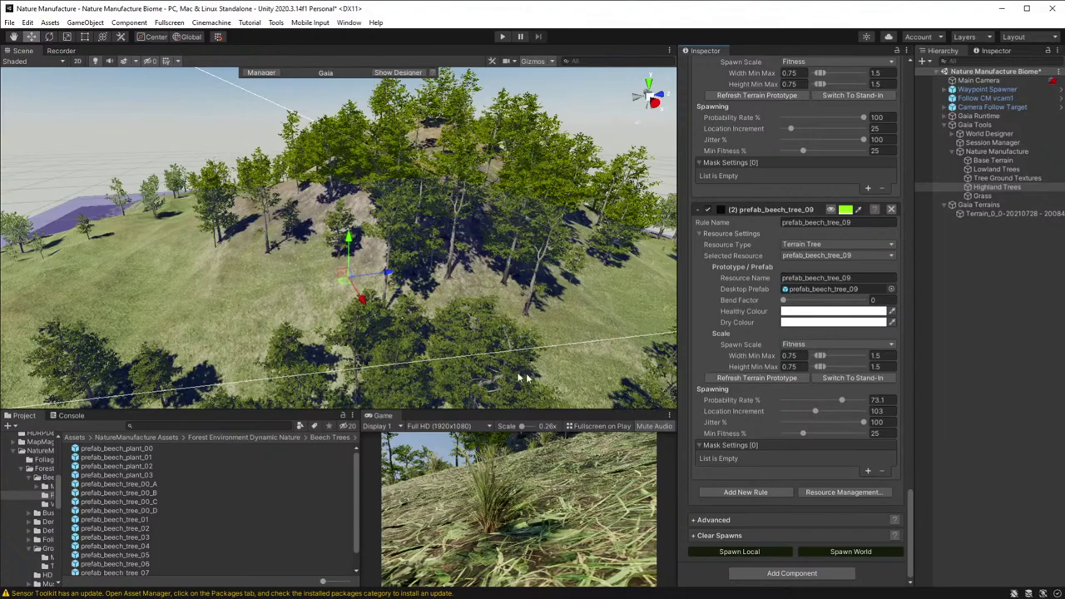
{"action": "right_click_drag", "start_coordinate": [503, 360], "coordinate": [416, 274]}
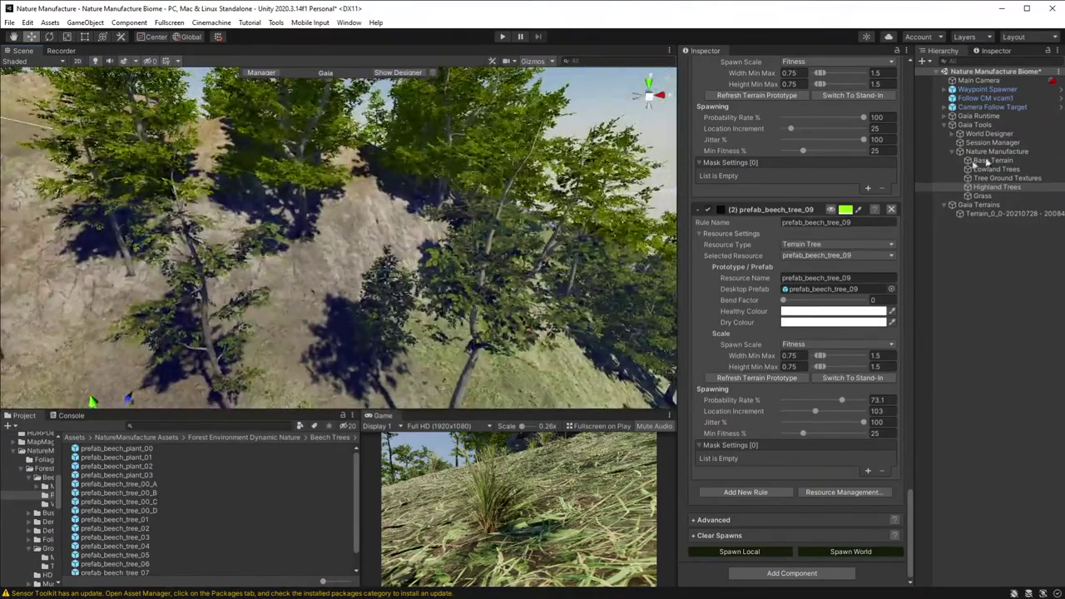
- Select the Highland Trees spawner in the Hierarchy to show its settings
{"action": "left_click", "coordinate": [999, 187]}
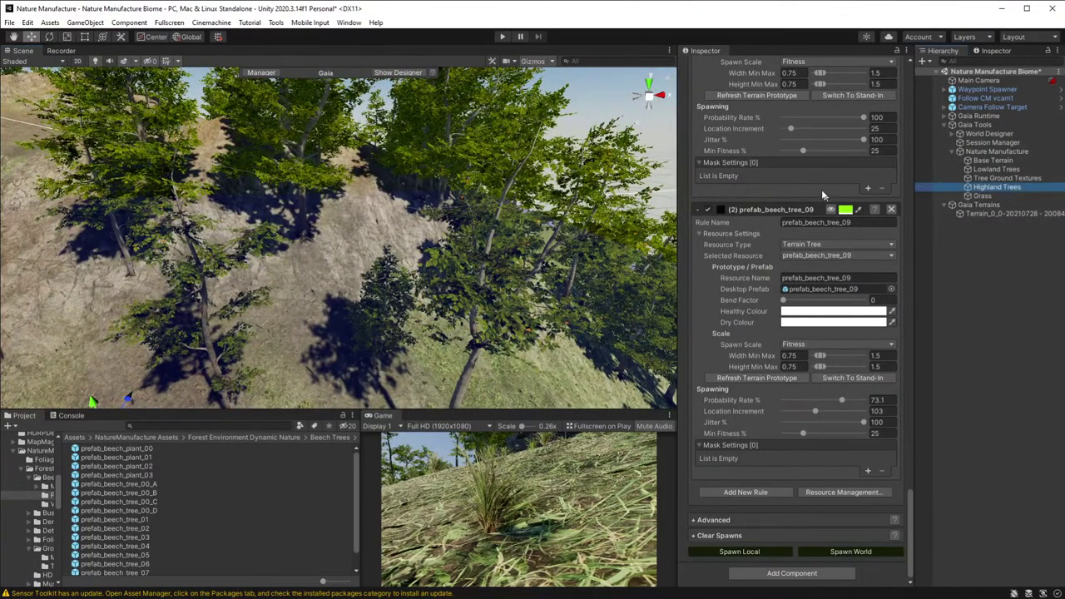
{"action": "scroll", "coordinate": [801, 175], "scroll_direction": "down", "scroll_amount": 1}
{"action": "scroll", "coordinate": [803, 191], "scroll_direction": "up", "scroll_amount": 15}
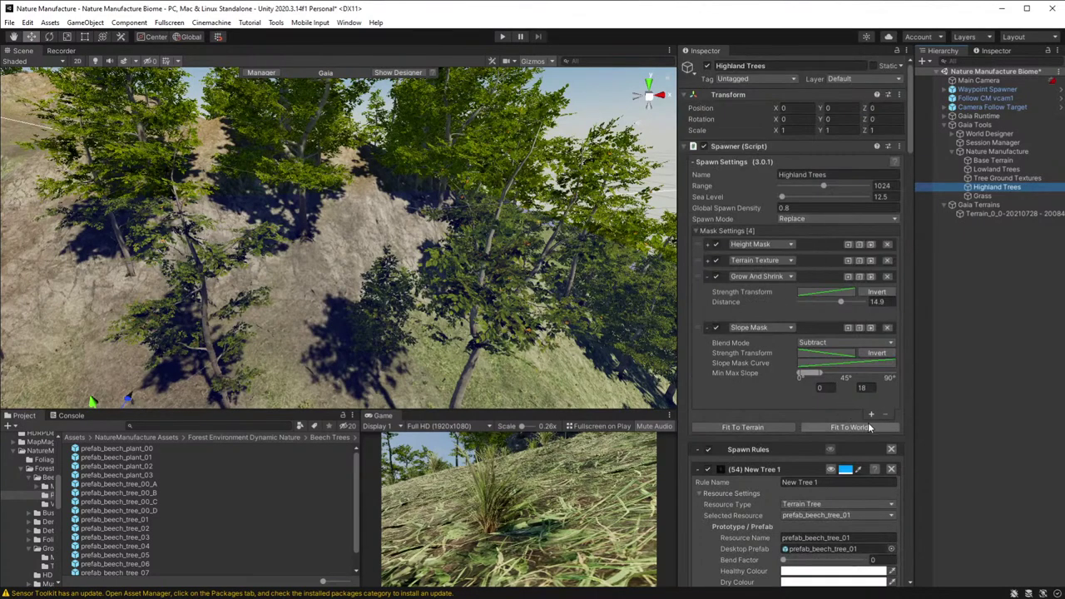
- Add a Terrain Texture mask subtracting PW_Stone_Grey_01_Cliff_D to Highland Trees
{"action": "left_click", "coordinate": [871, 414]}
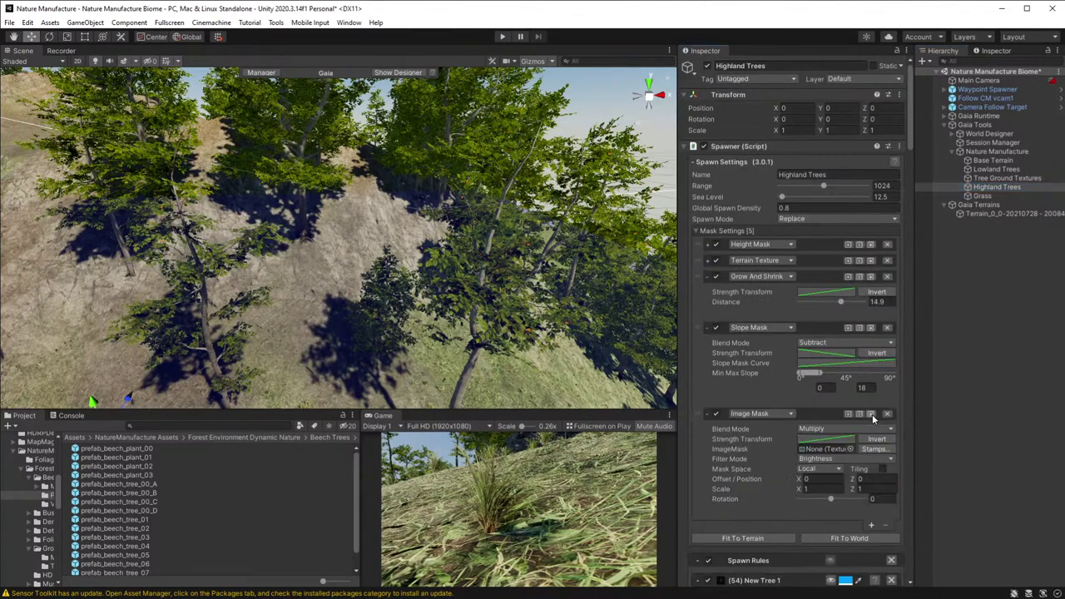
{"action": "left_click", "coordinate": [701, 417]}
{"action": "left_click_drag", "start_coordinate": [703, 393], "coordinate": [707, 436]}
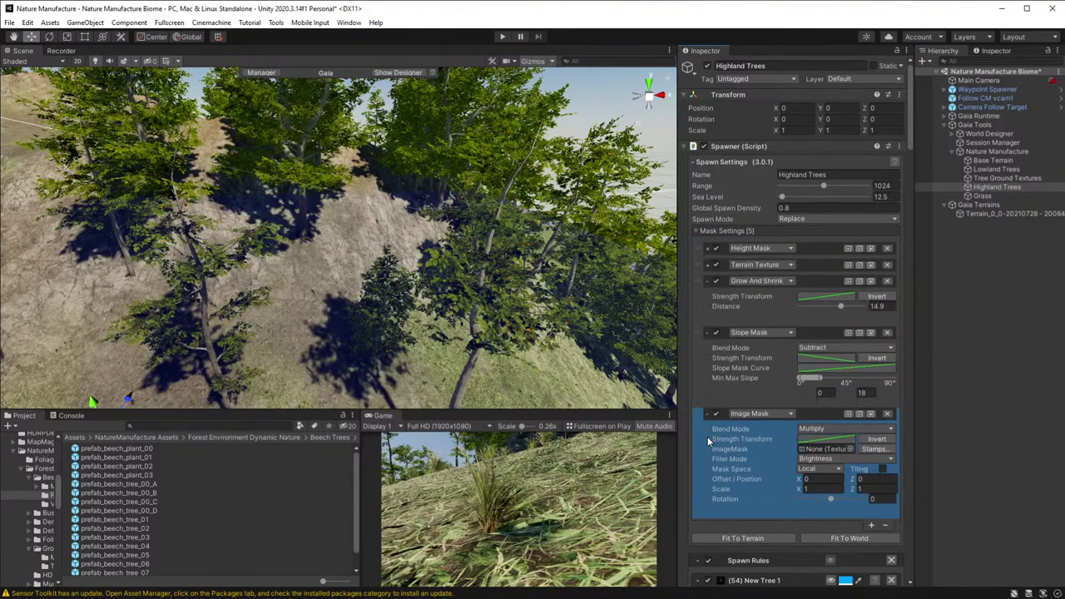
{"action": "left_click", "coordinate": [789, 413]}
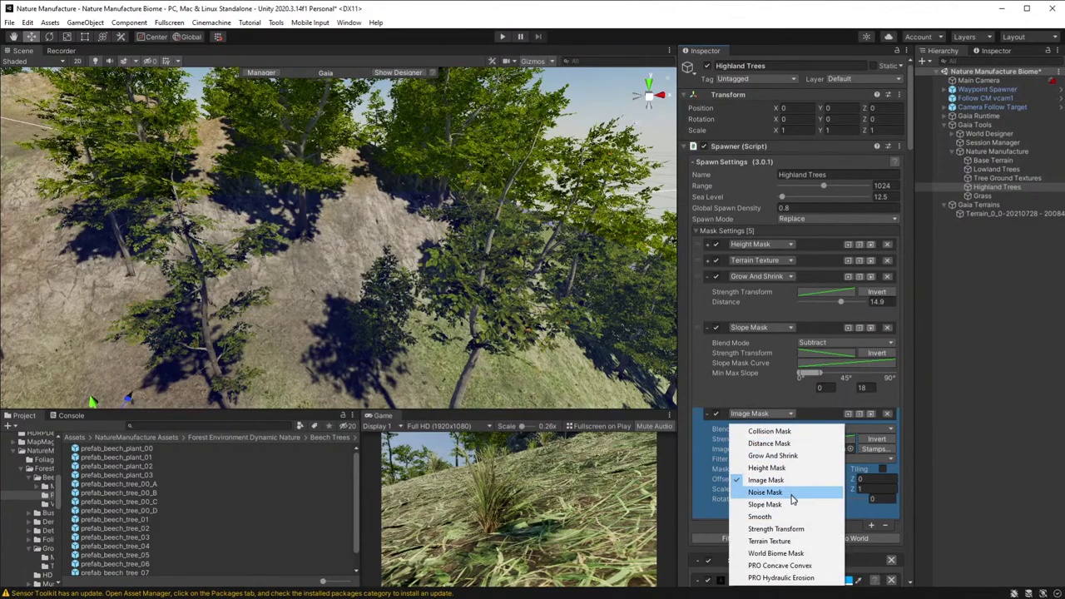
{"action": "left_click", "coordinate": [787, 542]}
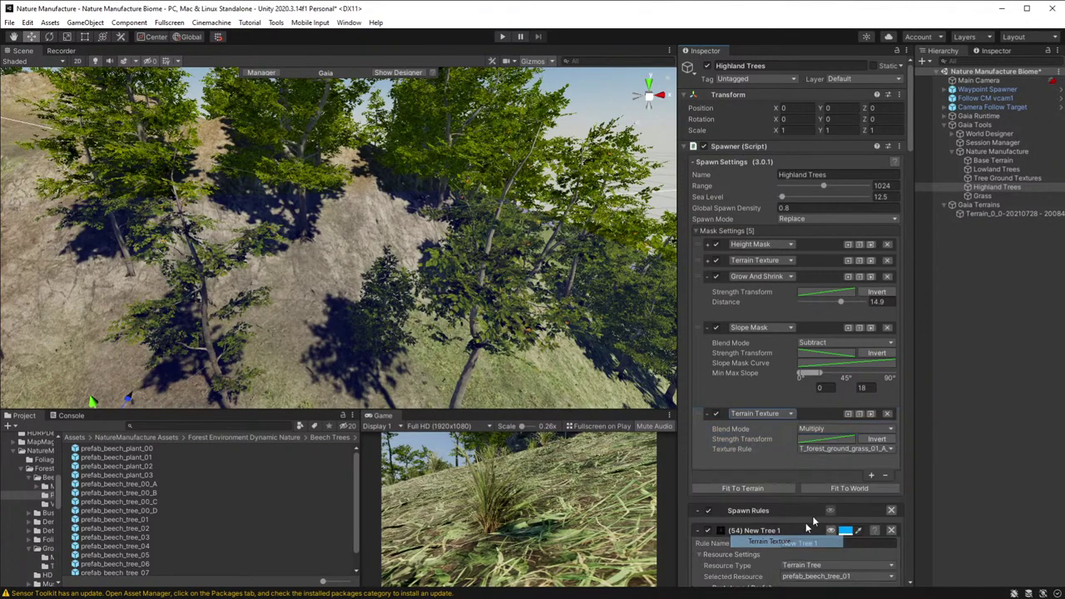
{"action": "left_click", "coordinate": [843, 430]}
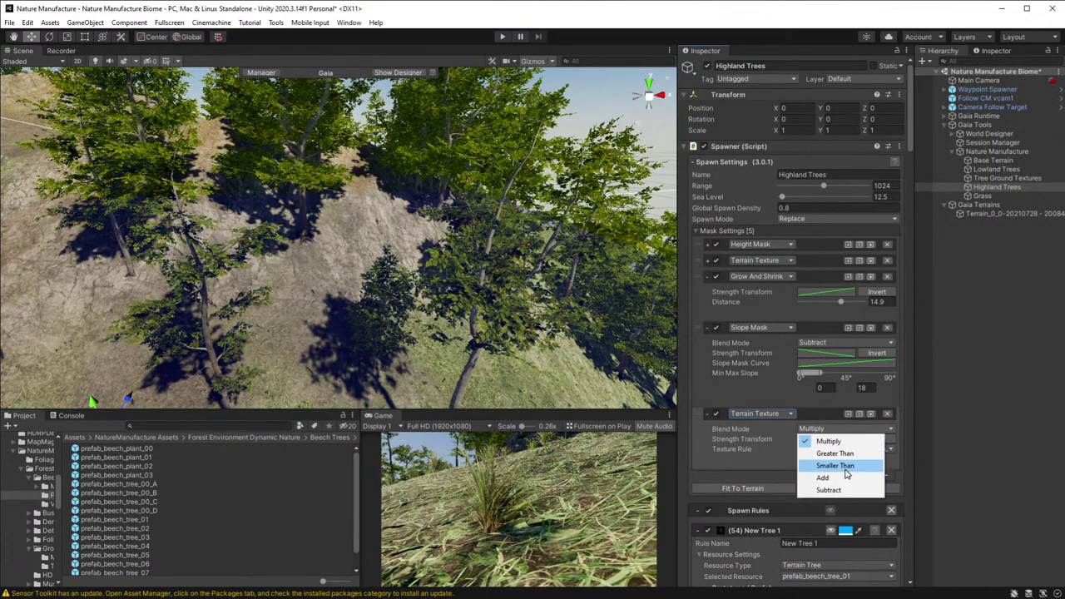
{"action": "left_click", "coordinate": [842, 490]}
{"action": "left_click", "coordinate": [833, 450]}
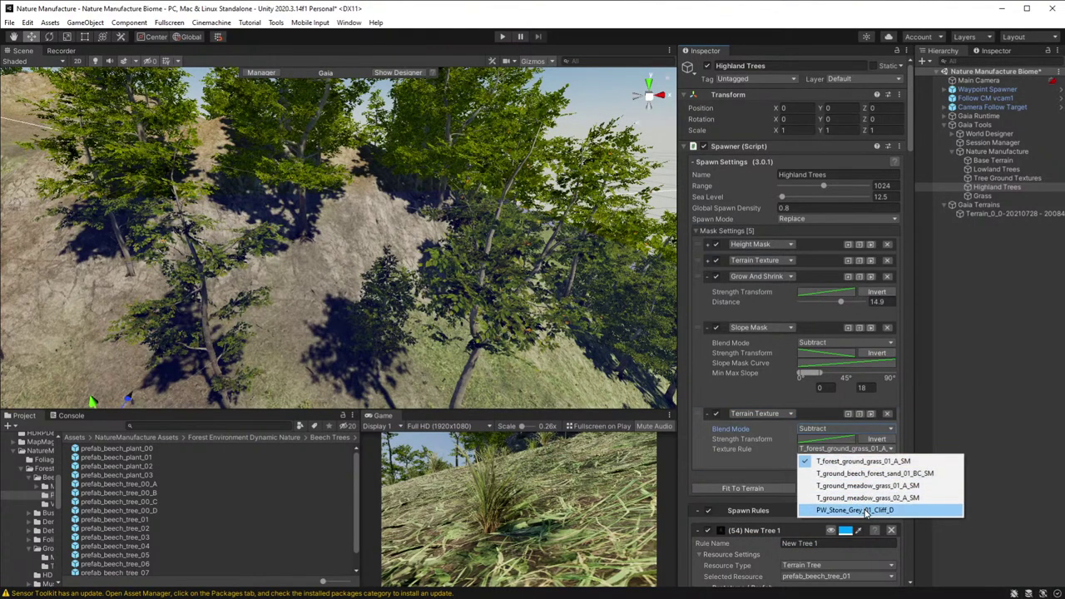
{"action": "left_click", "coordinate": [855, 510]}
- Respawn the Highland Trees locally and fly over the hillside to inspect them
{"action": "scroll", "coordinate": [815, 525], "scroll_direction": "down", "scroll_amount": 15}
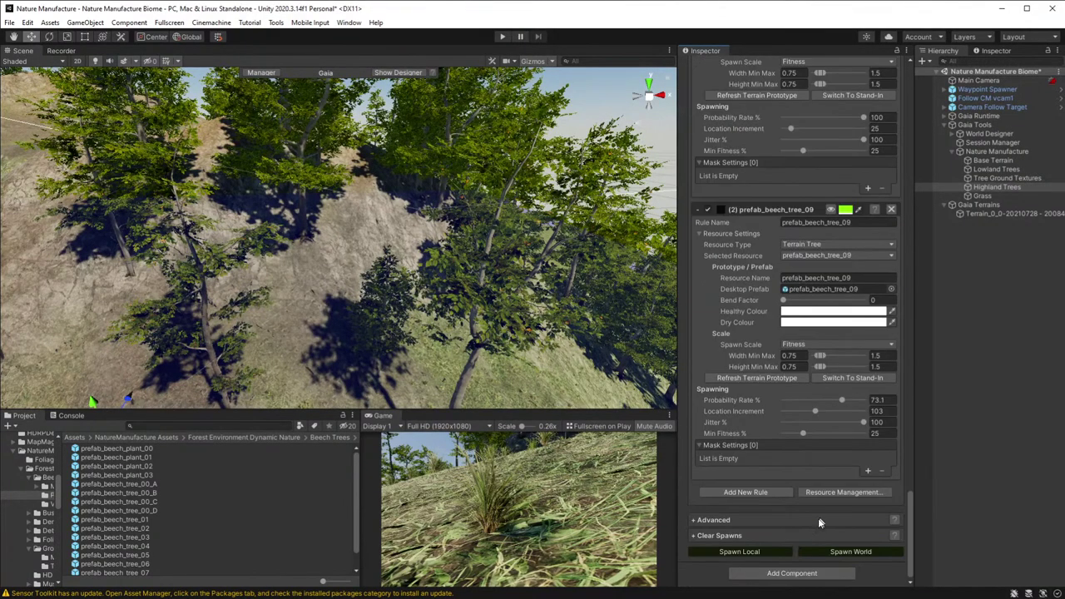
{"action": "left_click", "coordinate": [749, 551]}
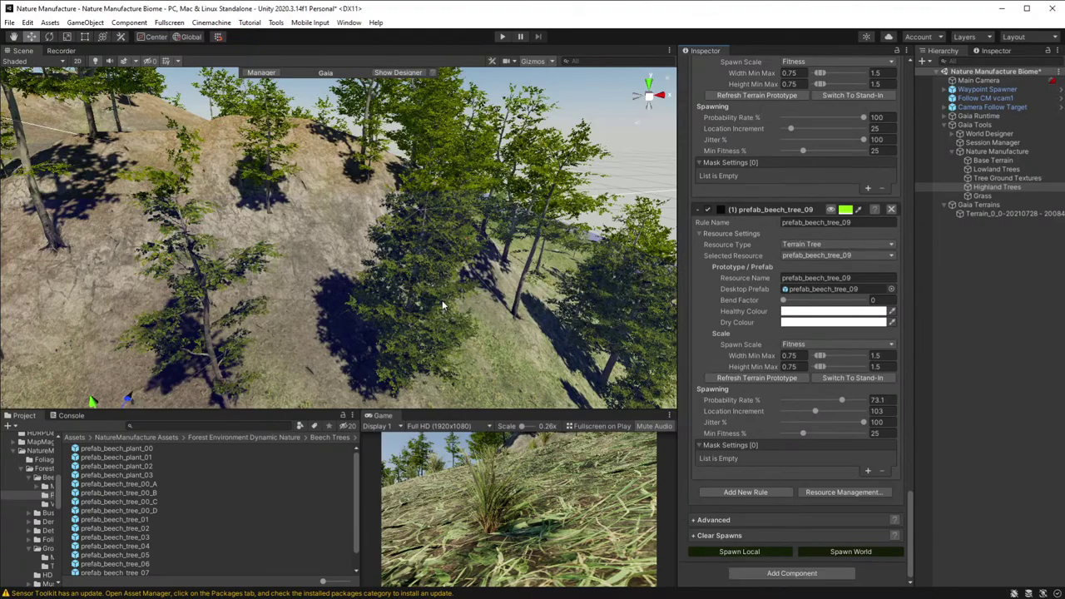
{"action": "right_click_drag", "start_coordinate": [442, 299], "coordinate": [499, 366]}
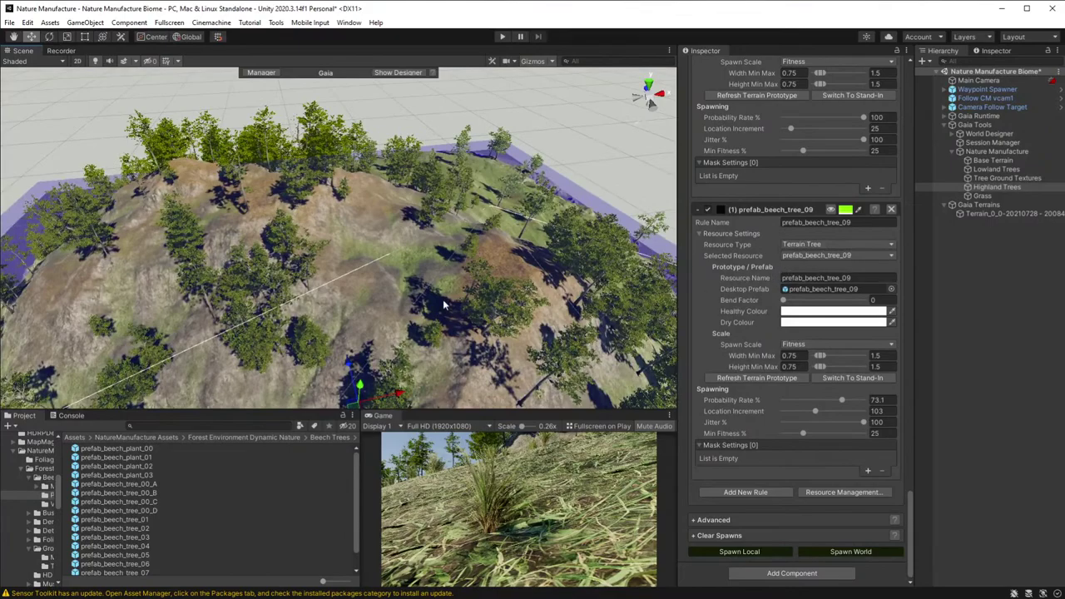
{"action": "right_click_drag", "start_coordinate": [447, 306], "coordinate": [478, 309]}
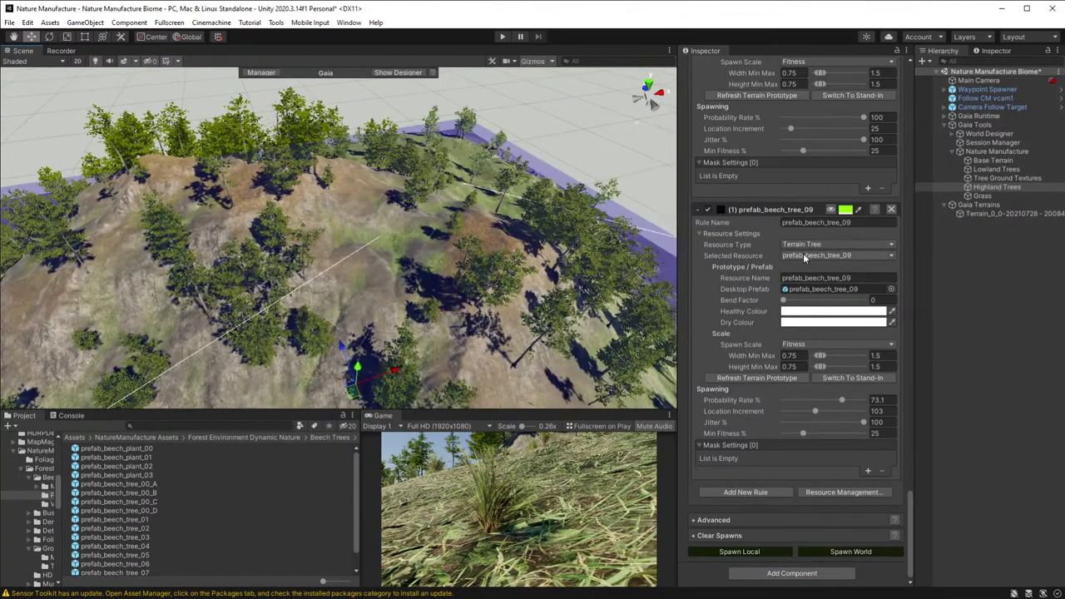
{"action": "scroll", "coordinate": [804, 251], "scroll_direction": "down", "scroll_amount": 3}
{"action": "scroll", "coordinate": [804, 252], "scroll_direction": "up", "scroll_amount": 10}
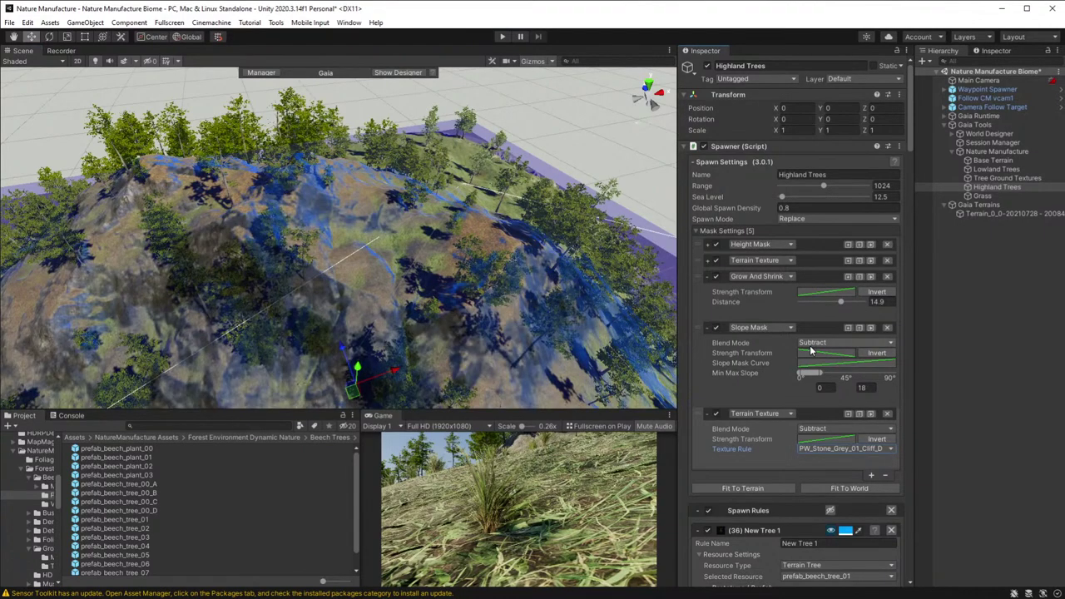
- Disable and delete the Slope Mask, then hide the spawn preview
{"action": "left_click", "coordinate": [715, 328]}
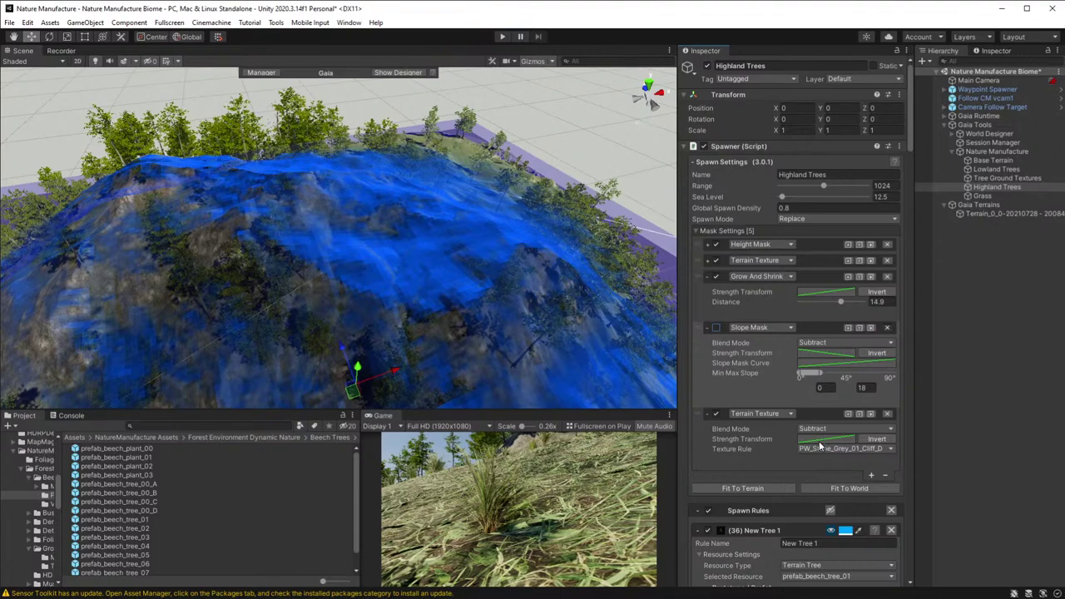
{"action": "left_click", "coordinate": [887, 327]}
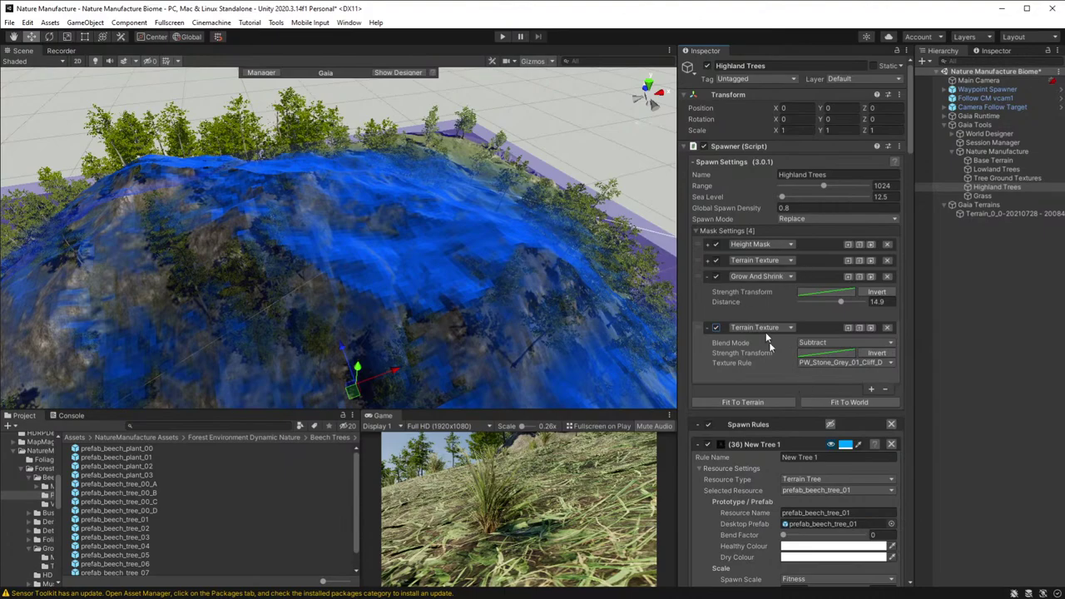
{"action": "left_click", "coordinate": [830, 446]}
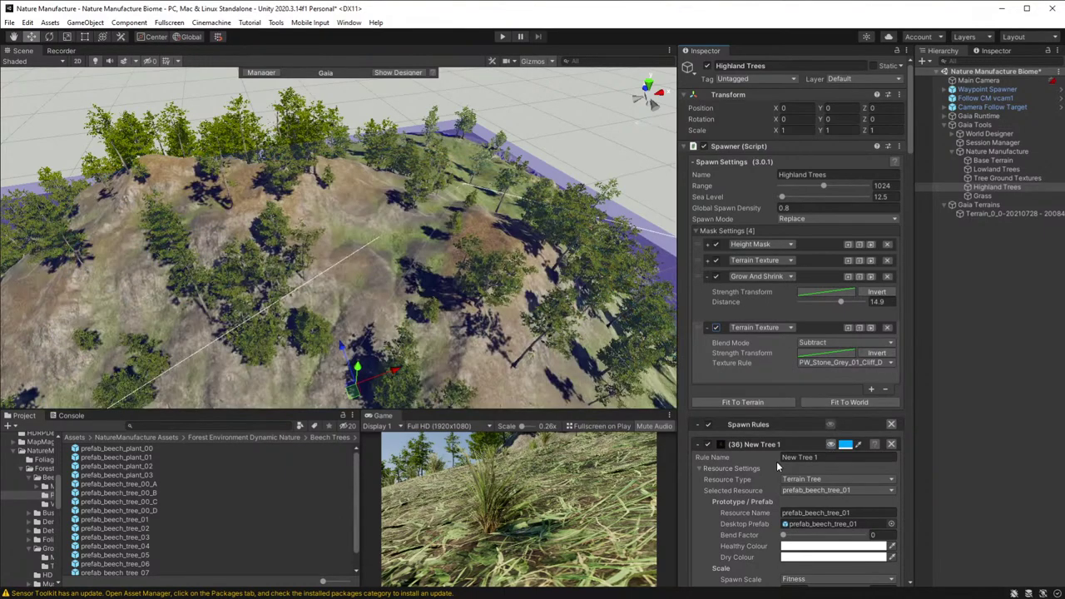
- Respawn the trees locally without the Slope Mask and collapse the prefab_beech_tree_08 rule
{"action": "scroll", "coordinate": [787, 456], "scroll_direction": "down", "scroll_amount": 20}
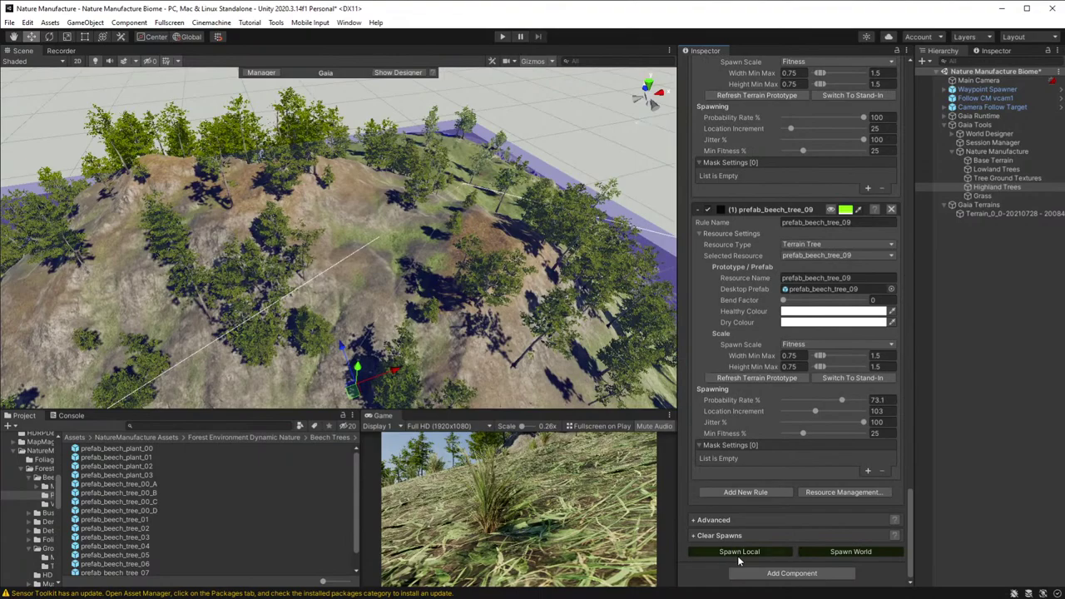
{"action": "left_click", "coordinate": [739, 551]}
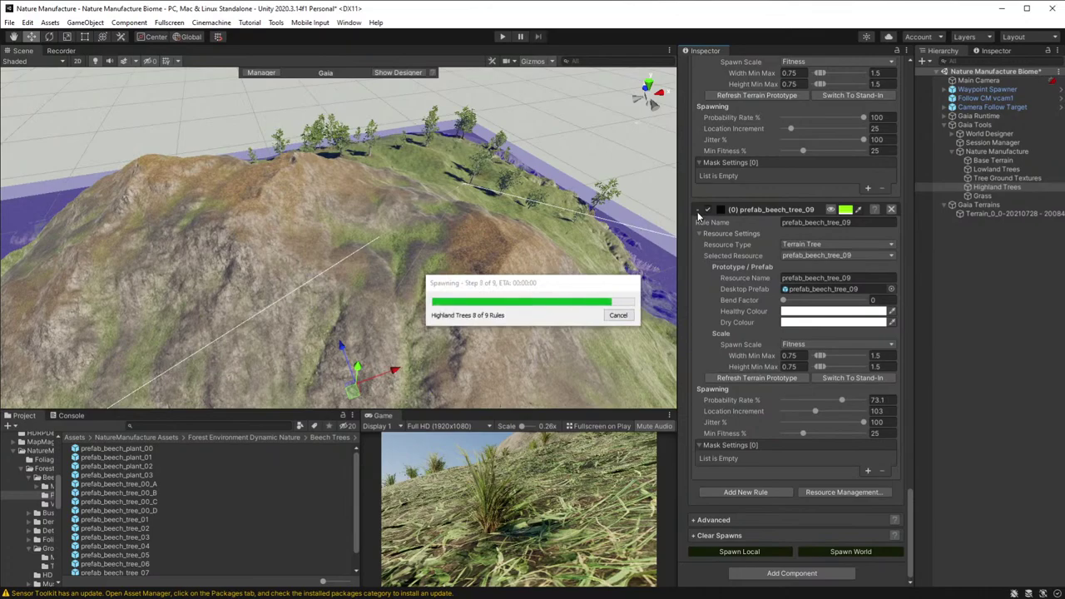
{"action": "right_click_drag", "start_coordinate": [521, 239], "coordinate": [539, 257]}
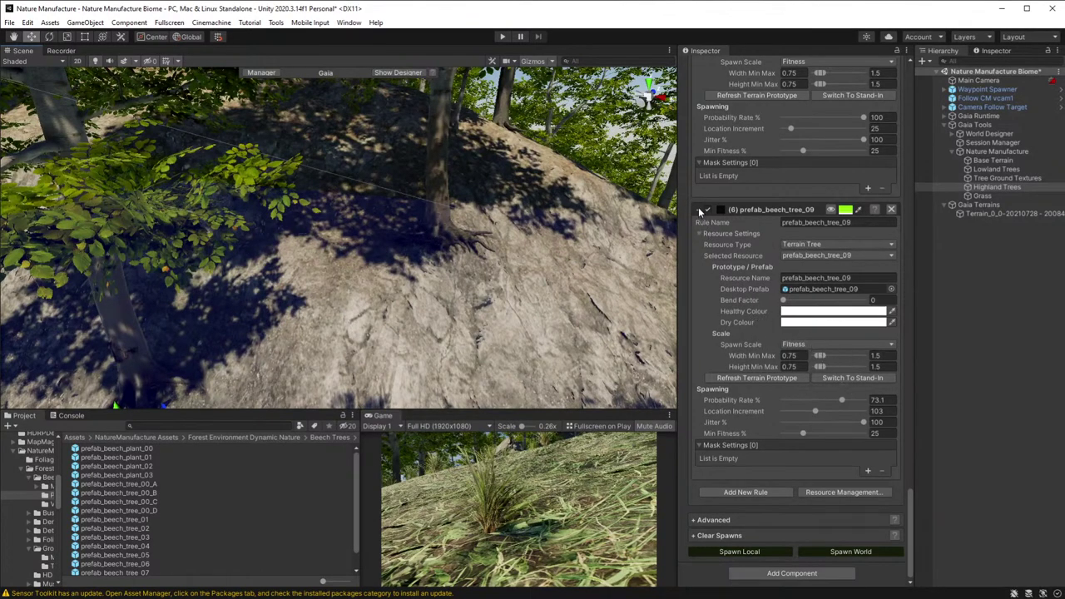
{"action": "scroll", "coordinate": [738, 271], "scroll_direction": "up", "scroll_amount": 5}
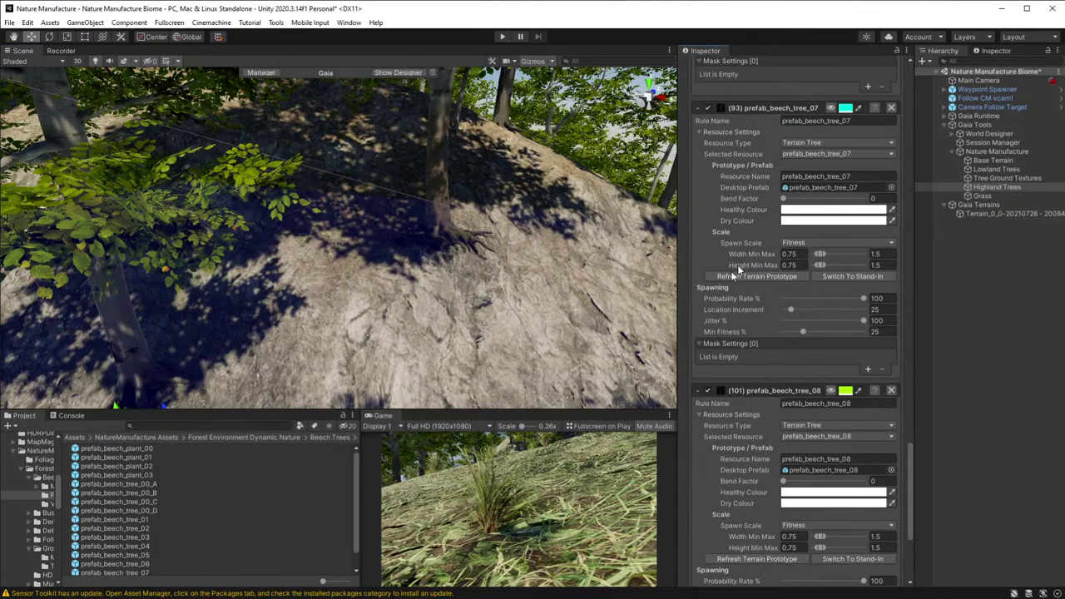
{"action": "left_click", "coordinate": [699, 390]}
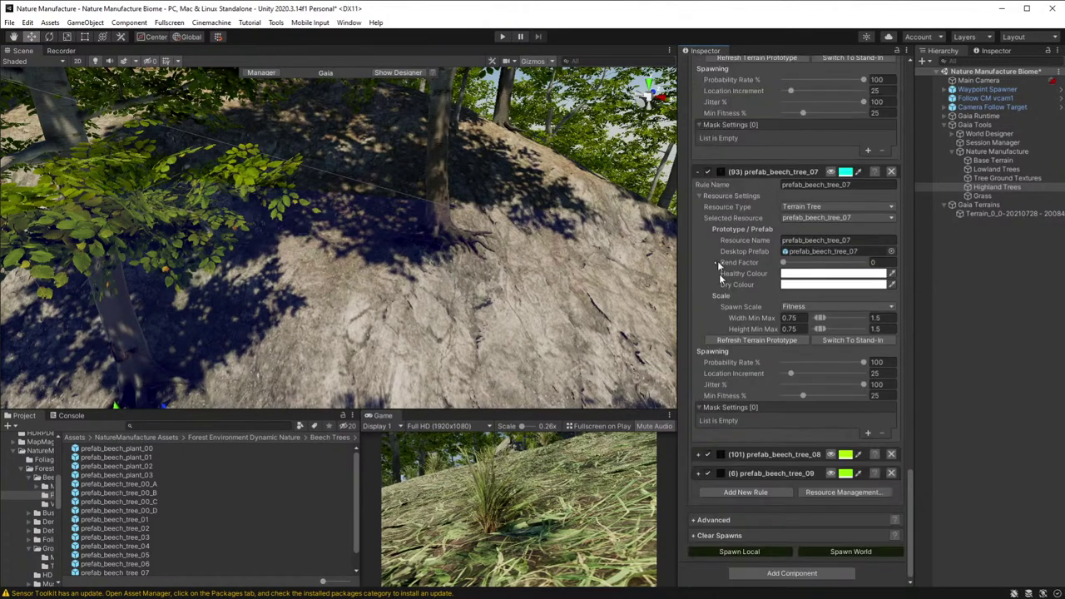
- Collapse the prefab_beech_tree_07 through 02 rules and the New Tree 1 rule
{"action": "left_click", "coordinate": [699, 172]}
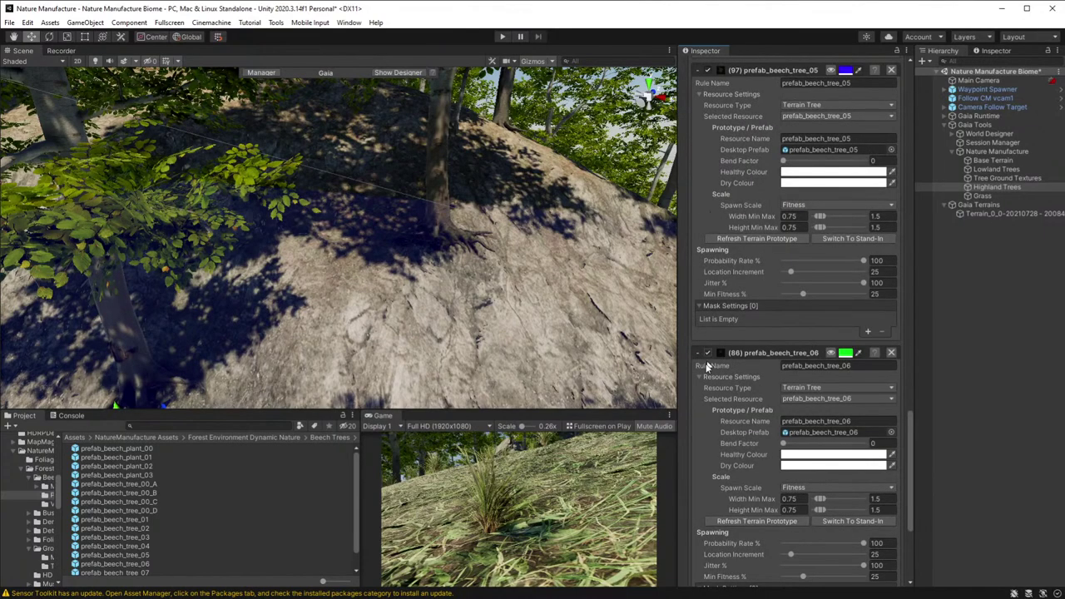
{"action": "left_click", "coordinate": [699, 352]}
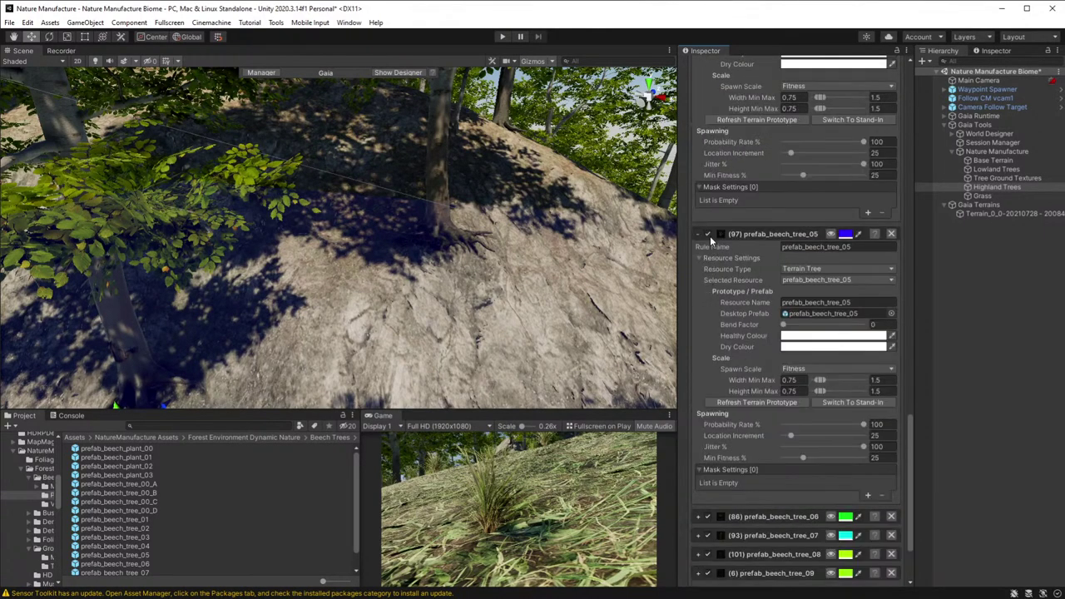
{"action": "left_click", "coordinate": [698, 234]}
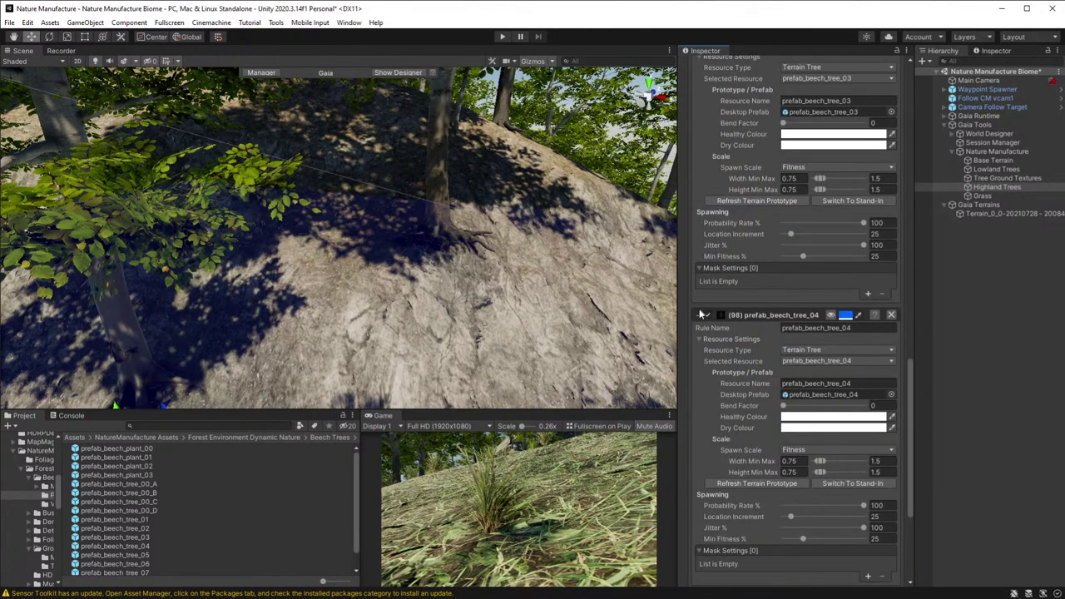
{"action": "left_click", "coordinate": [697, 314]}
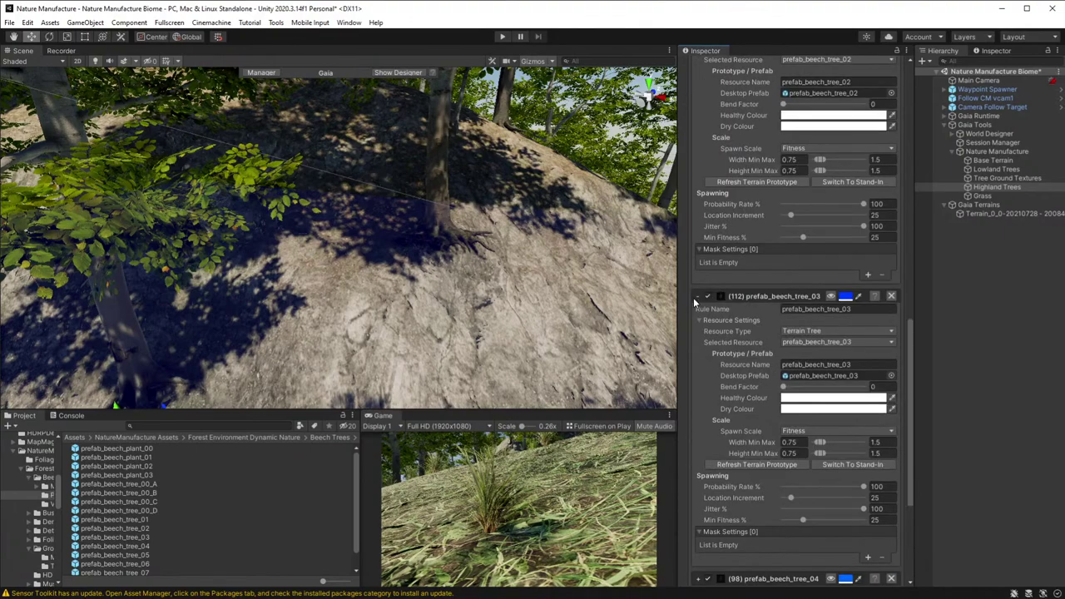
{"action": "left_click", "coordinate": [699, 296]}
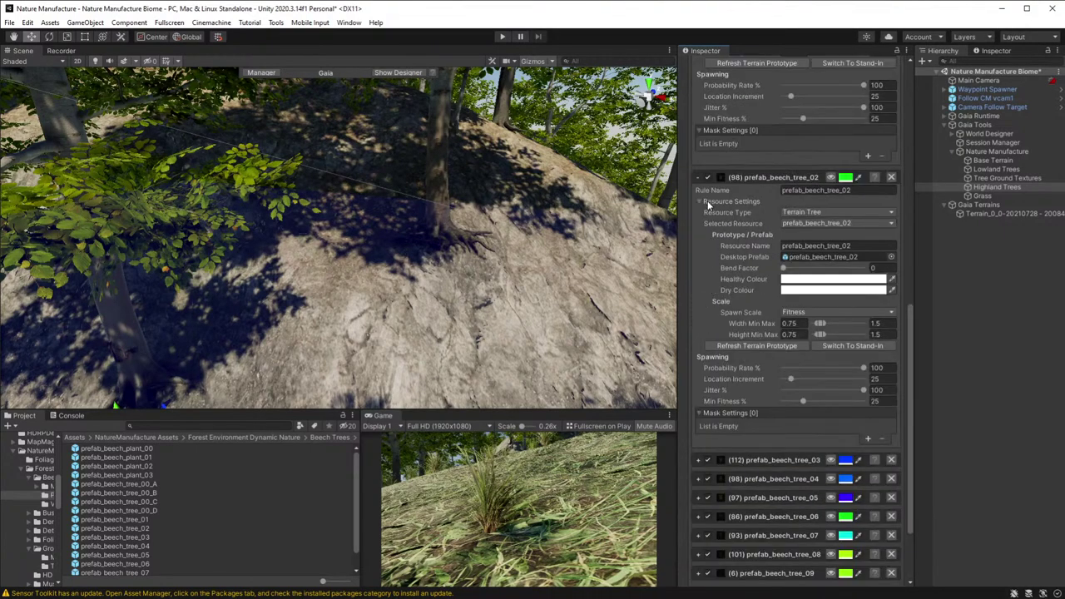
{"action": "left_click", "coordinate": [699, 178]}
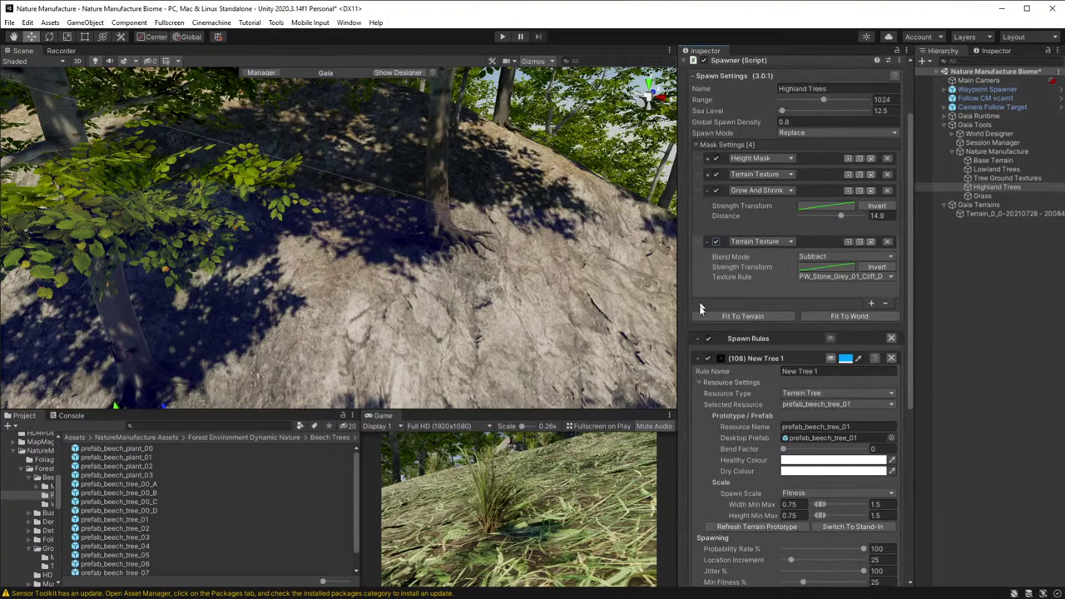
{"action": "left_click", "coordinate": [699, 359]}
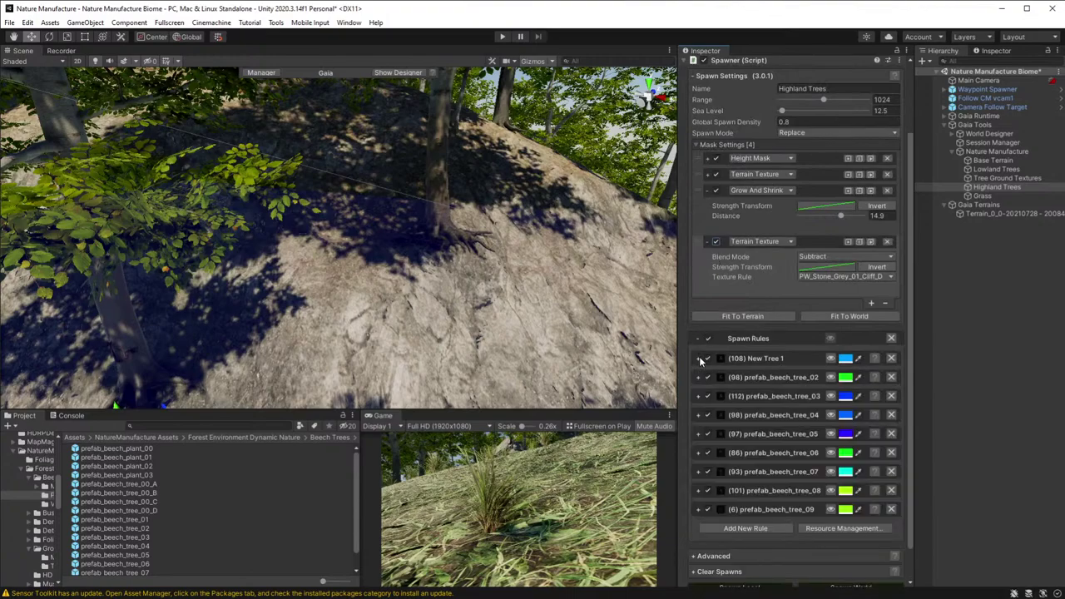
- Disable Grow And Shrink and show the New Tree 1 spawn preview on the hill
{"action": "left_click", "coordinate": [716, 191]}
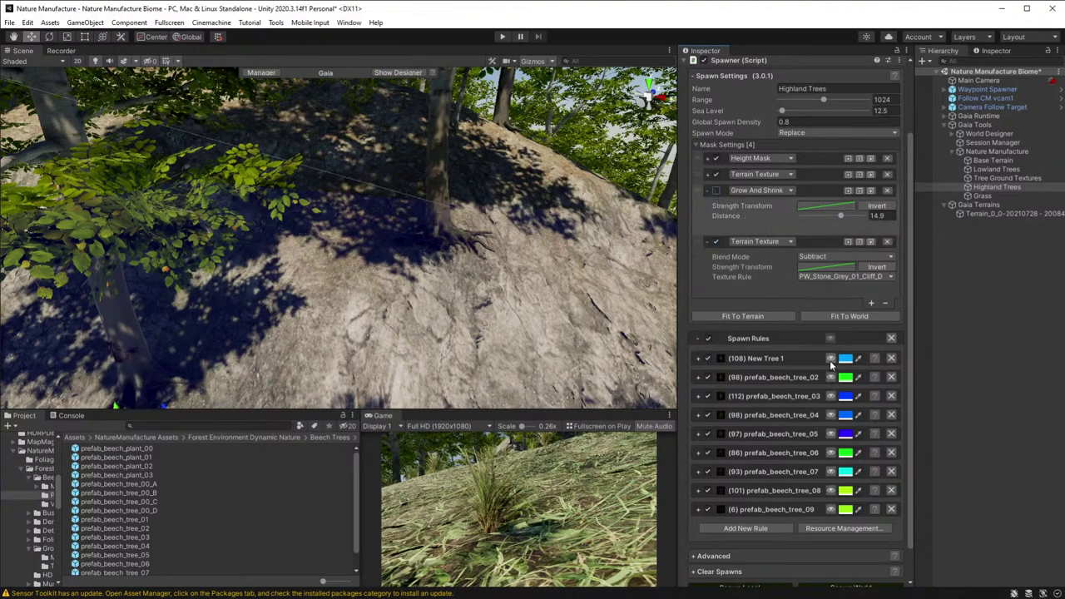
{"action": "left_click", "coordinate": [831, 359]}
{"action": "right_click_drag", "start_coordinate": [632, 305], "coordinate": [682, 328]}
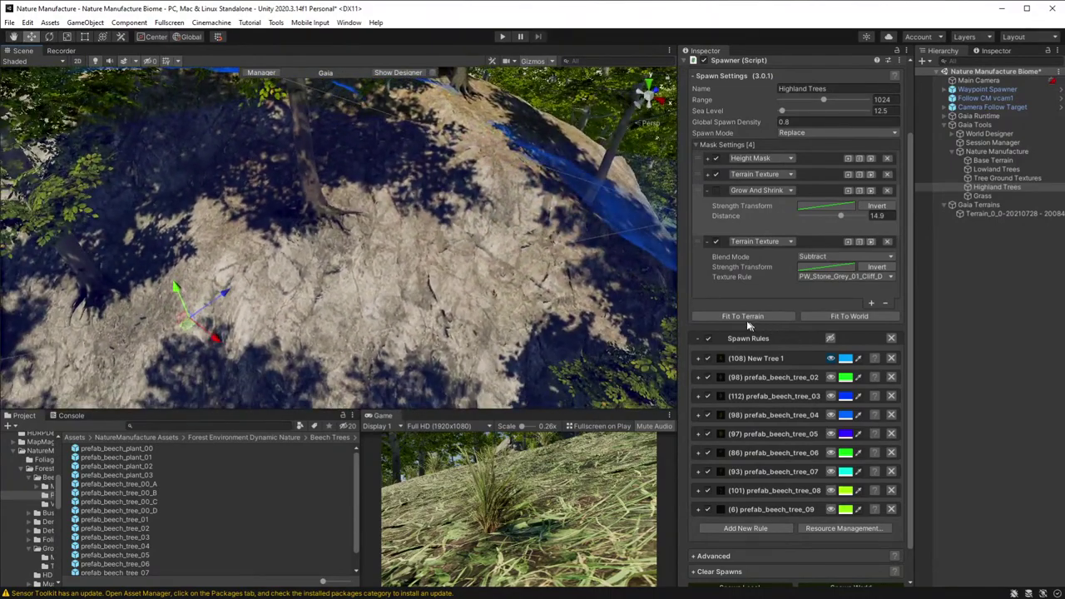
- Reselect the Highland Trees spawner and pull back to an overhead view of the forest
{"action": "left_click", "coordinate": [302, 175]}
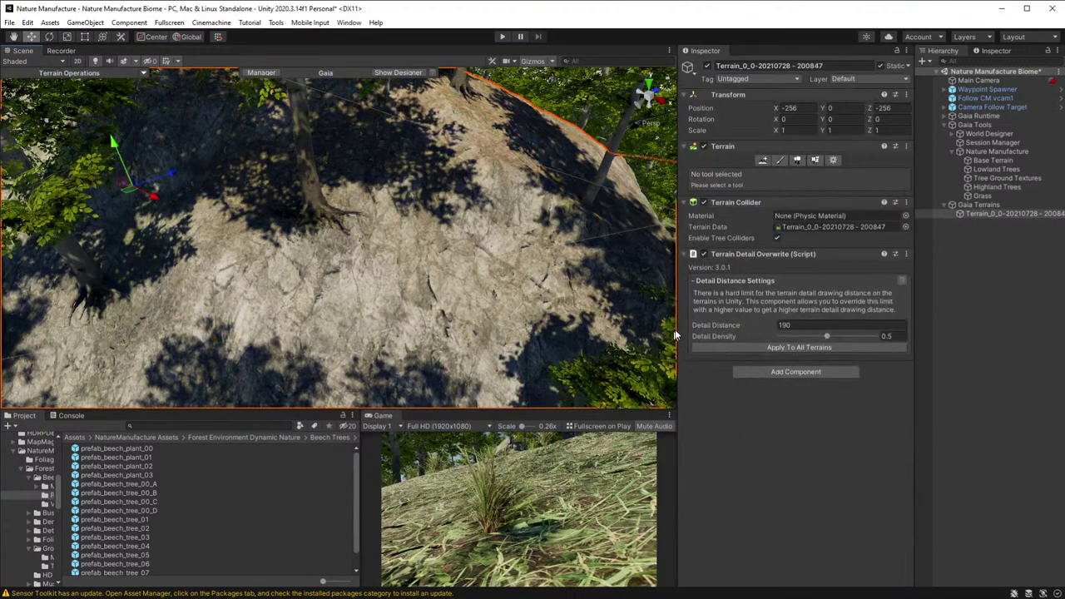
{"action": "left_click", "coordinate": [990, 187]}
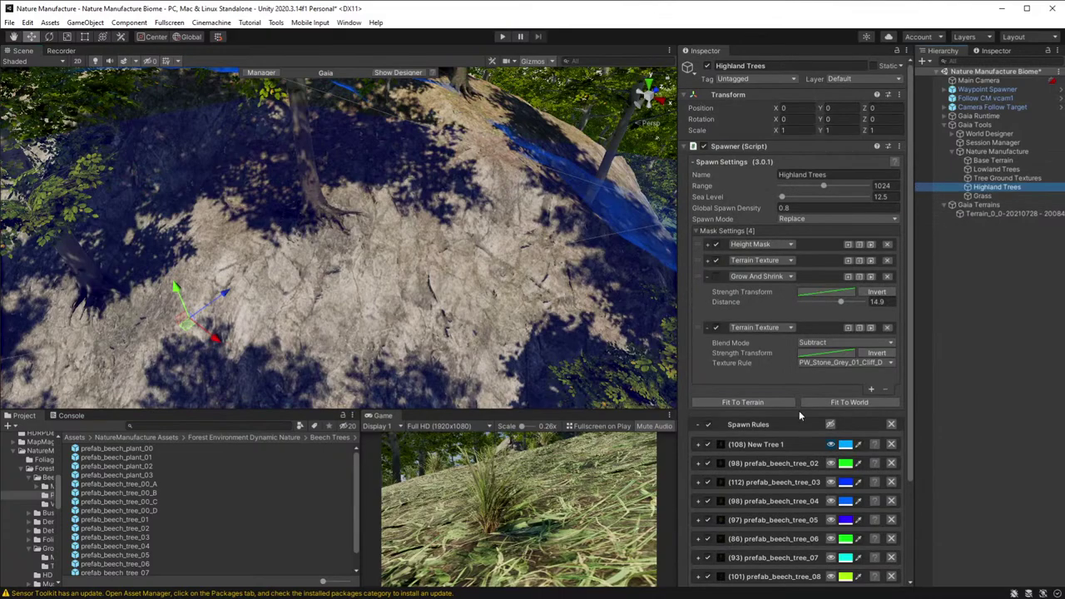
{"action": "scroll", "coordinate": [799, 411], "scroll_direction": "down", "scroll_amount": 3}
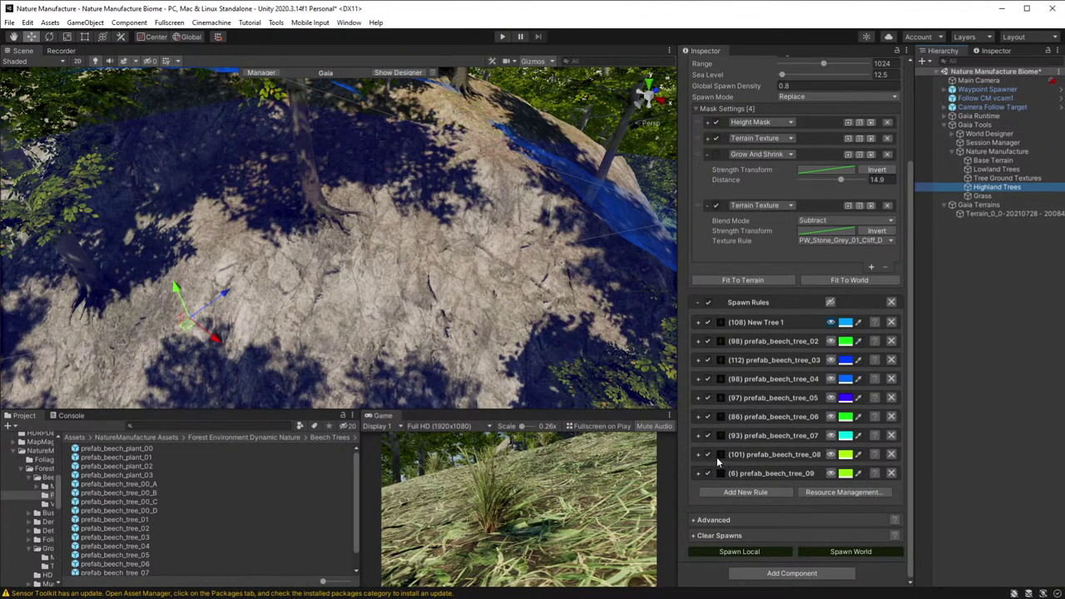
{"action": "right_click_drag", "start_coordinate": [466, 265], "coordinate": [447, 272]}
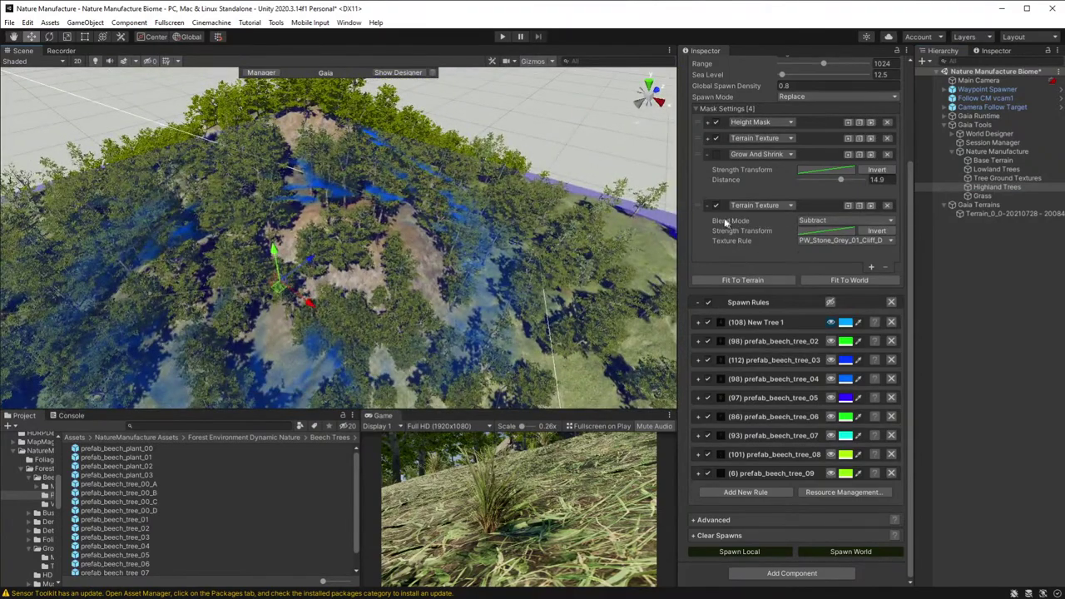
- Re-enable the cliff texture and Grow And Shrink masks, hide the preview, and select Tree Ground Textures
{"action": "left_click", "coordinate": [715, 205]}
{"action": "left_click", "coordinate": [831, 324]}
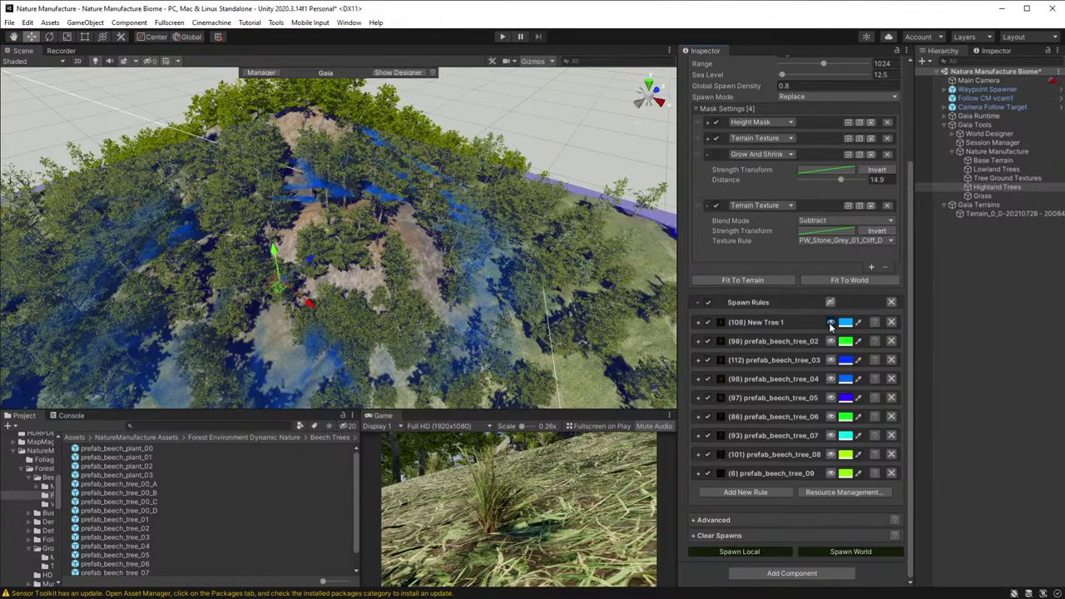
{"action": "left_click", "coordinate": [716, 154]}
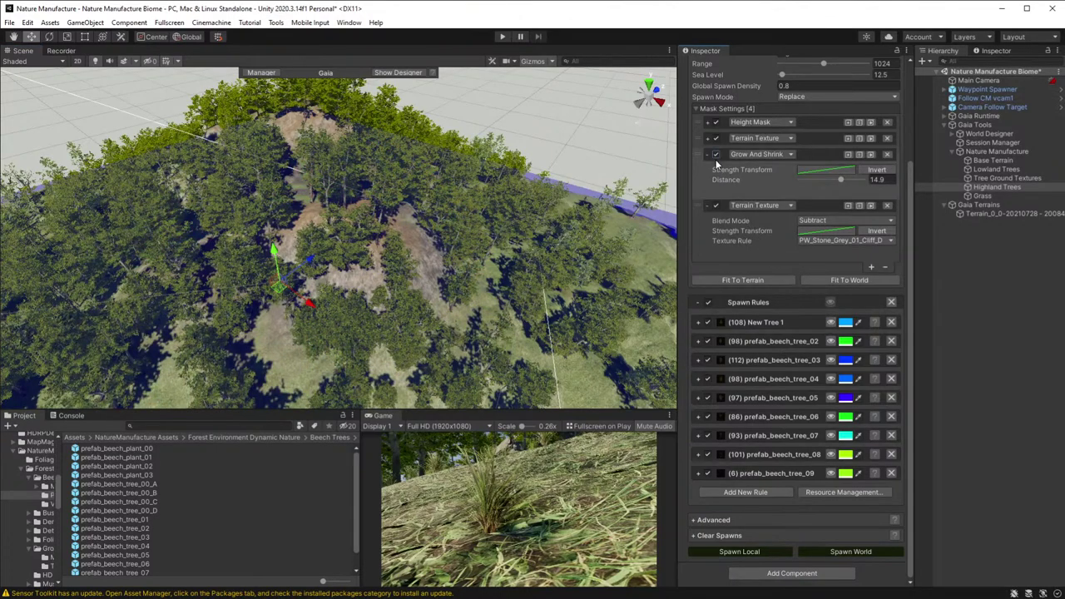
{"action": "left_click", "coordinate": [992, 188]}
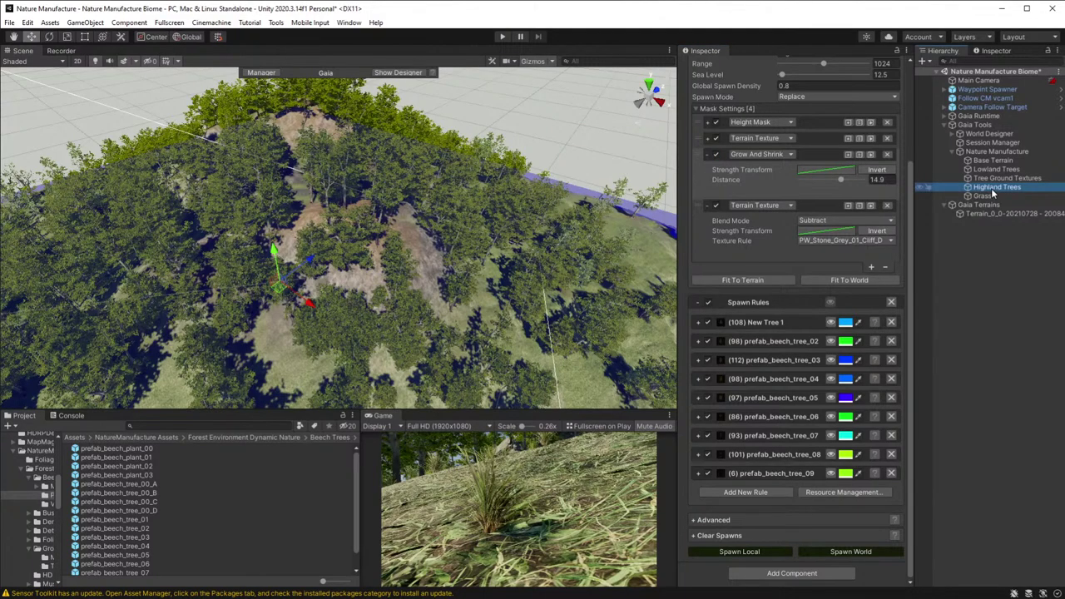
{"action": "left_click", "coordinate": [990, 178]}
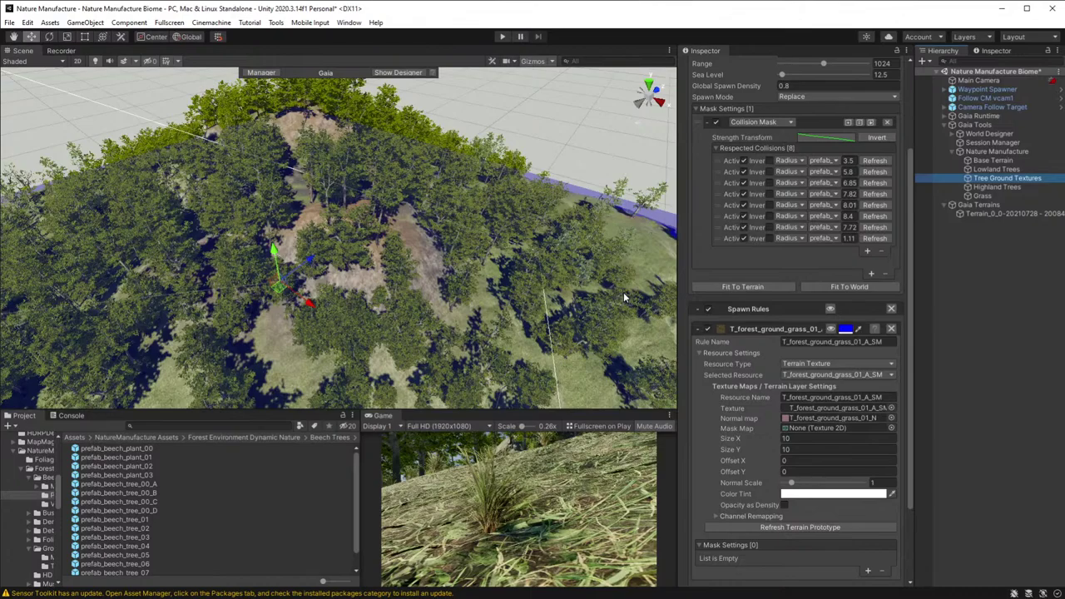
- Move Highland Trees above Tree Ground Textures in the Hierarchy and reselect Tree Ground Textures
{"action": "left_click", "coordinate": [996, 187]}
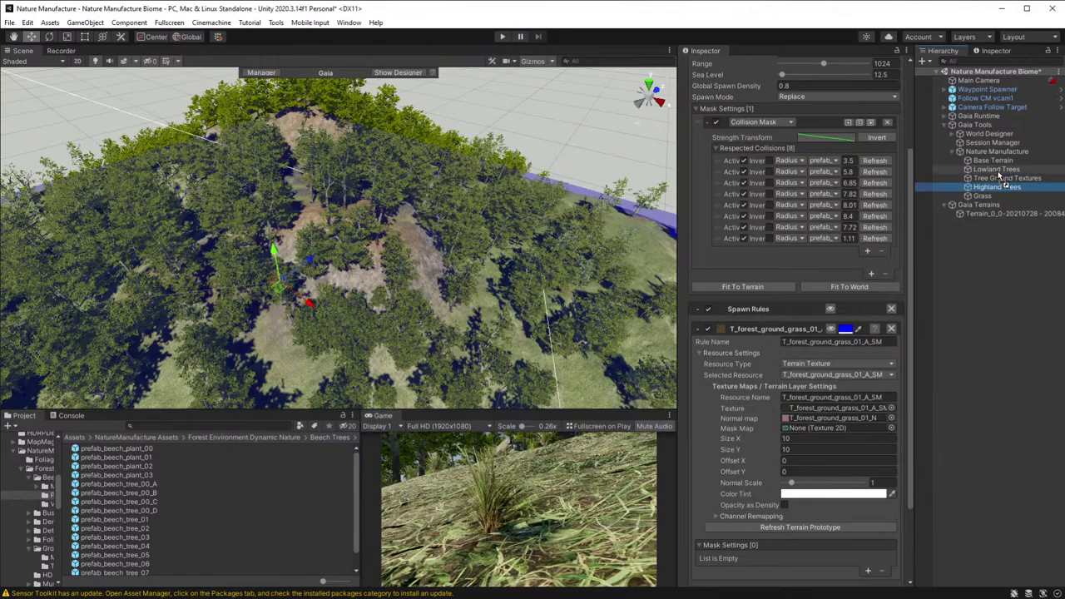
{"action": "left_click_drag", "start_coordinate": [999, 174], "coordinate": [1002, 178]}
{"action": "left_click", "coordinate": [993, 187]}
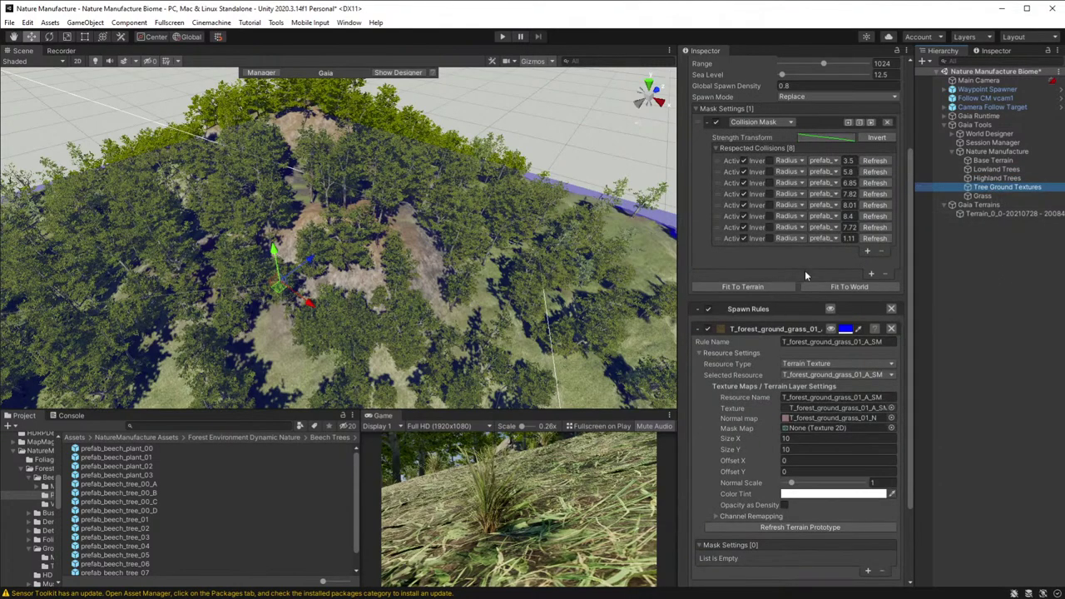
- Add nine respected collision entries, bringing the Collision Mask to 17
{"action": "left_click", "coordinate": [867, 251]}
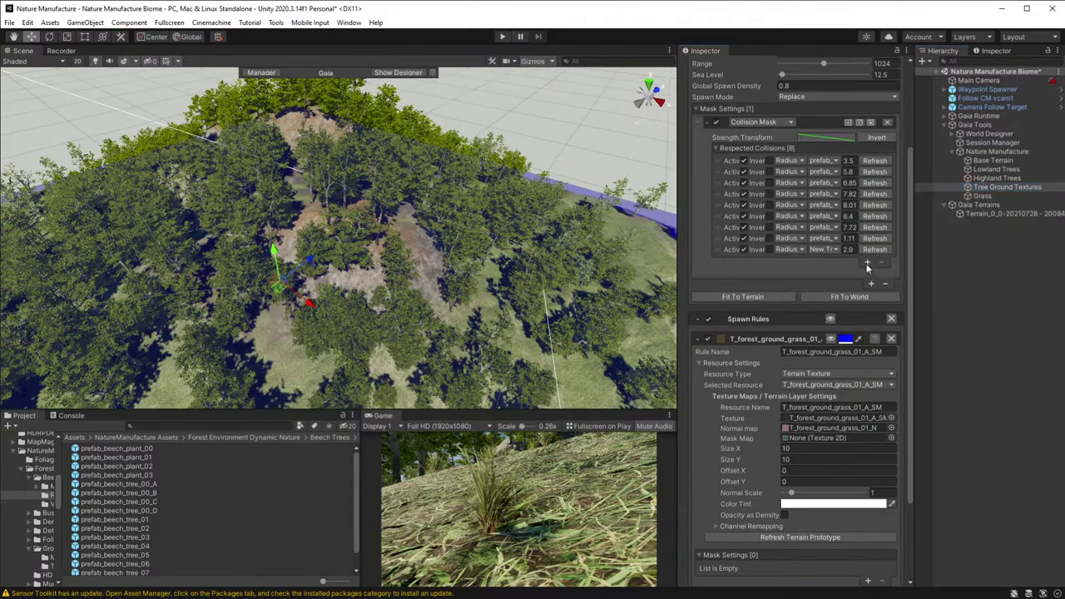
{"action": "left_click", "coordinate": [870, 282]}
{"action": "left_click", "coordinate": [867, 275]}
{"action": "left_click", "coordinate": [867, 285]}
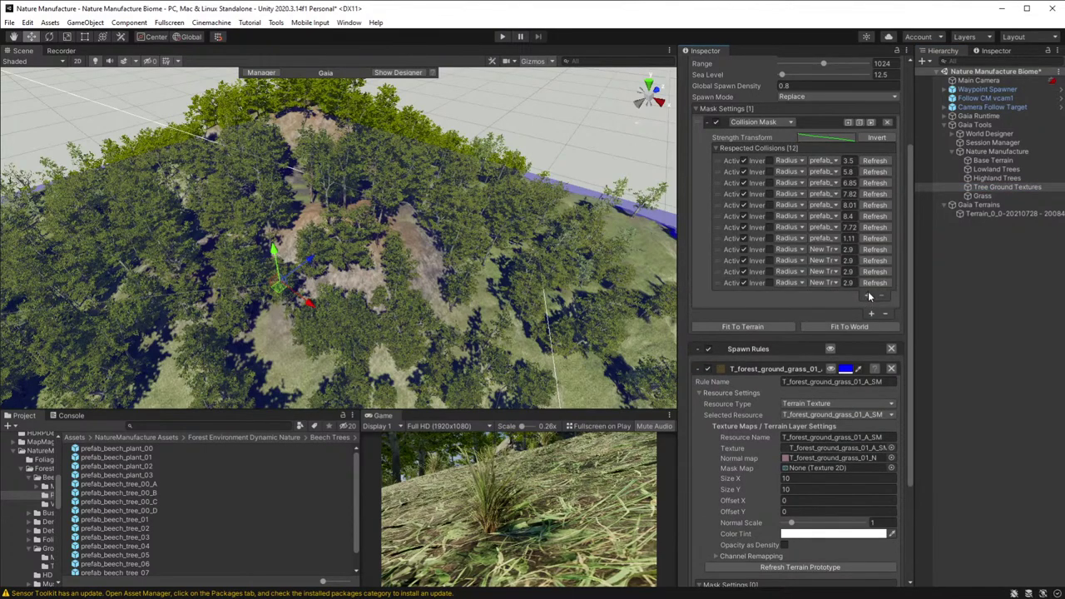
{"action": "left_click", "coordinate": [866, 296]}
{"action": "left_click", "coordinate": [869, 309]}
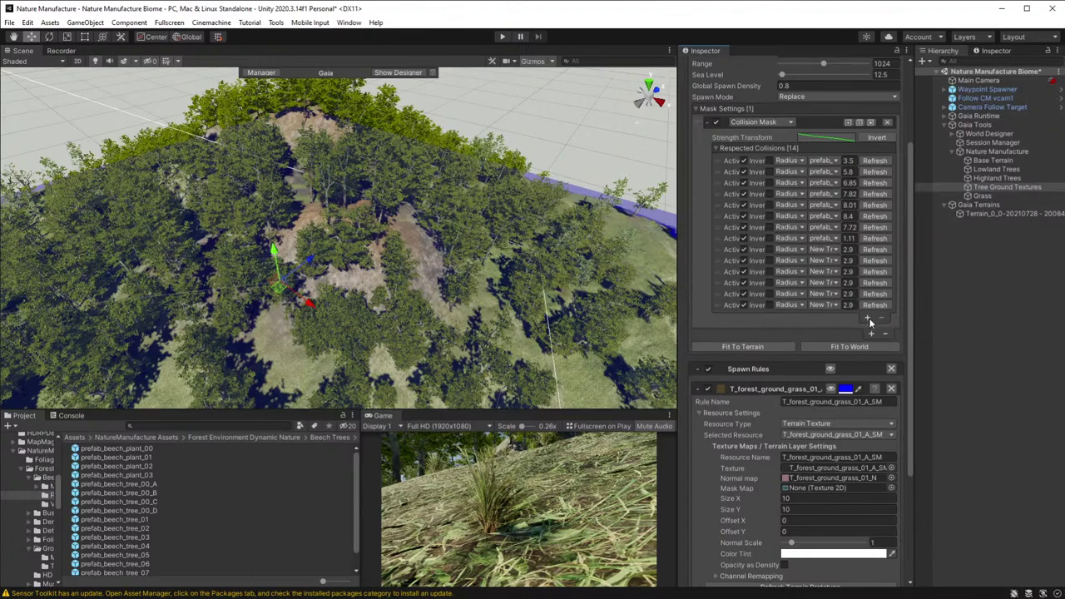
{"action": "left_click", "coordinate": [868, 318]}
{"action": "left_click", "coordinate": [869, 329]}
{"action": "left_click", "coordinate": [869, 340]}
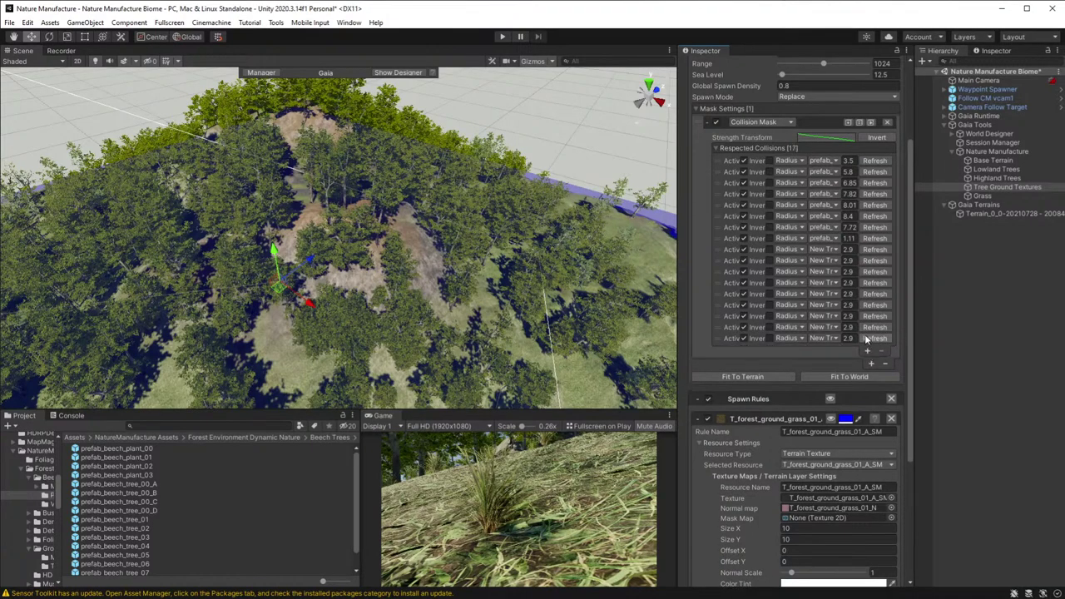
- Assign New Tree 1, prefab_beech_tree_02 and further beech prefabs to the first new entries
{"action": "left_click", "coordinate": [835, 248]}
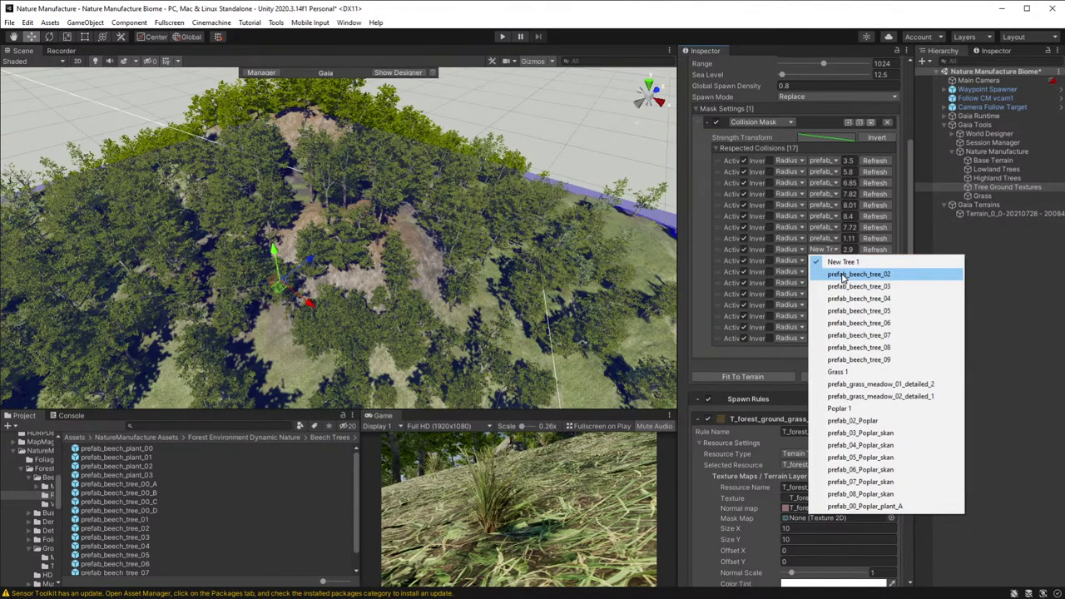
{"action": "left_click", "coordinate": [840, 261]}
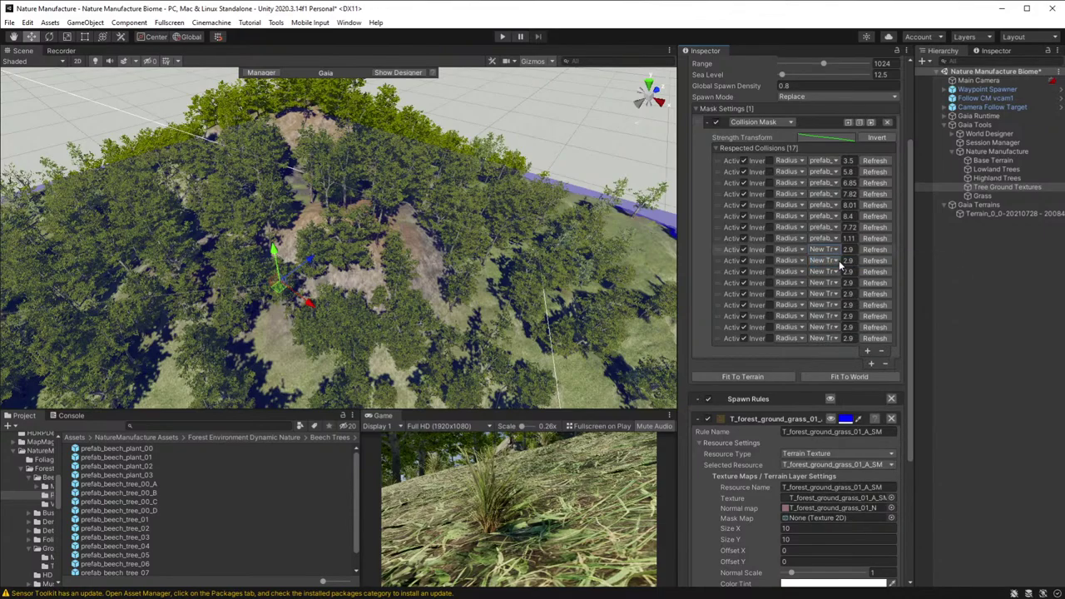
{"action": "left_click", "coordinate": [837, 263]}
{"action": "left_click", "coordinate": [857, 285]}
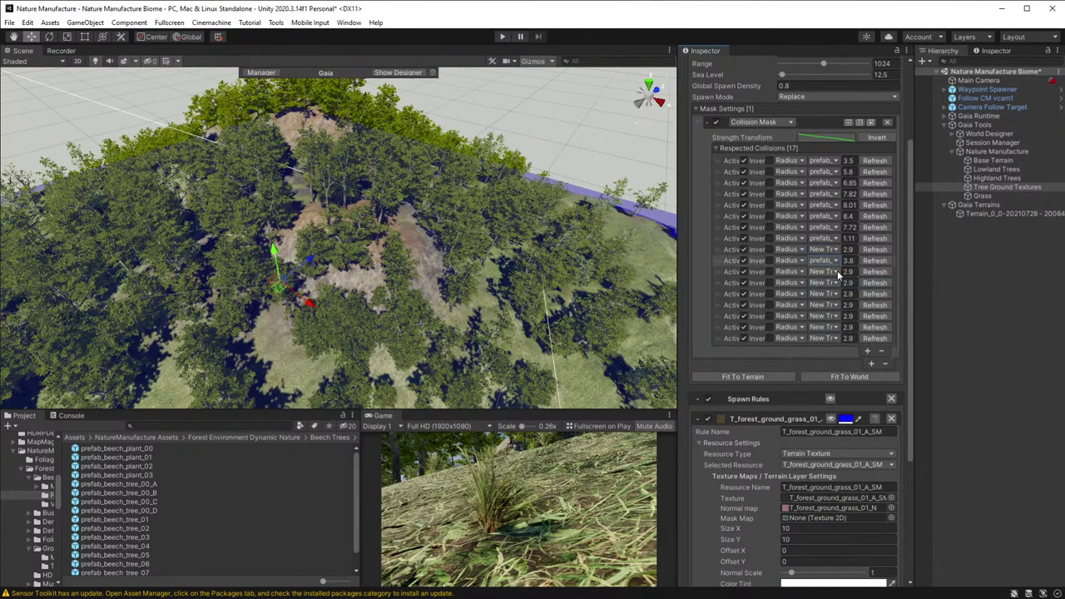
{"action": "left_click", "coordinate": [835, 272]}
{"action": "left_click", "coordinate": [857, 297]}
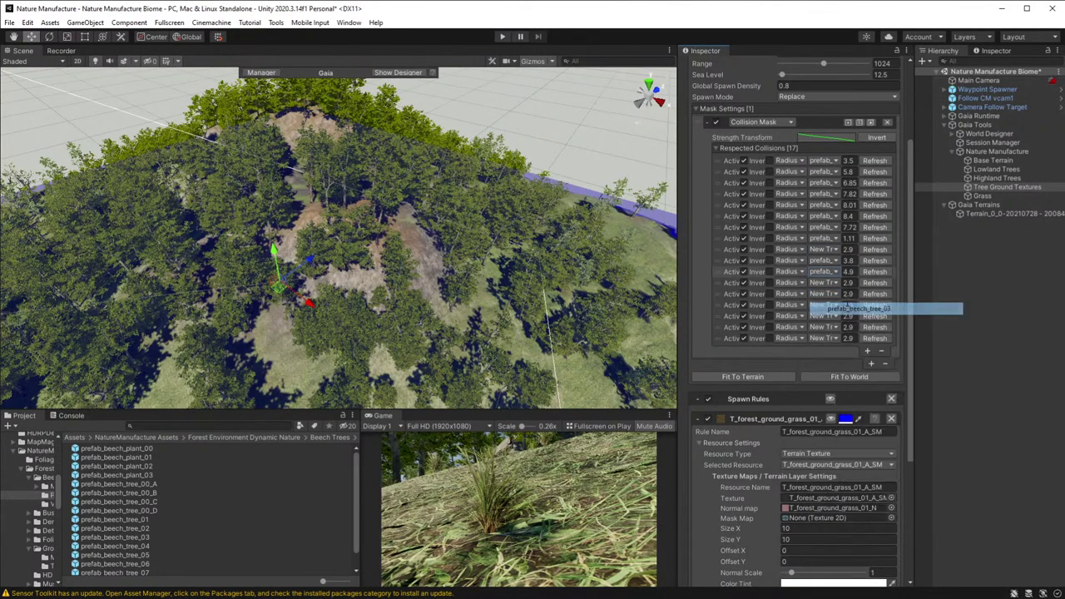
{"action": "left_click", "coordinate": [835, 283]}
{"action": "left_click", "coordinate": [857, 344]}
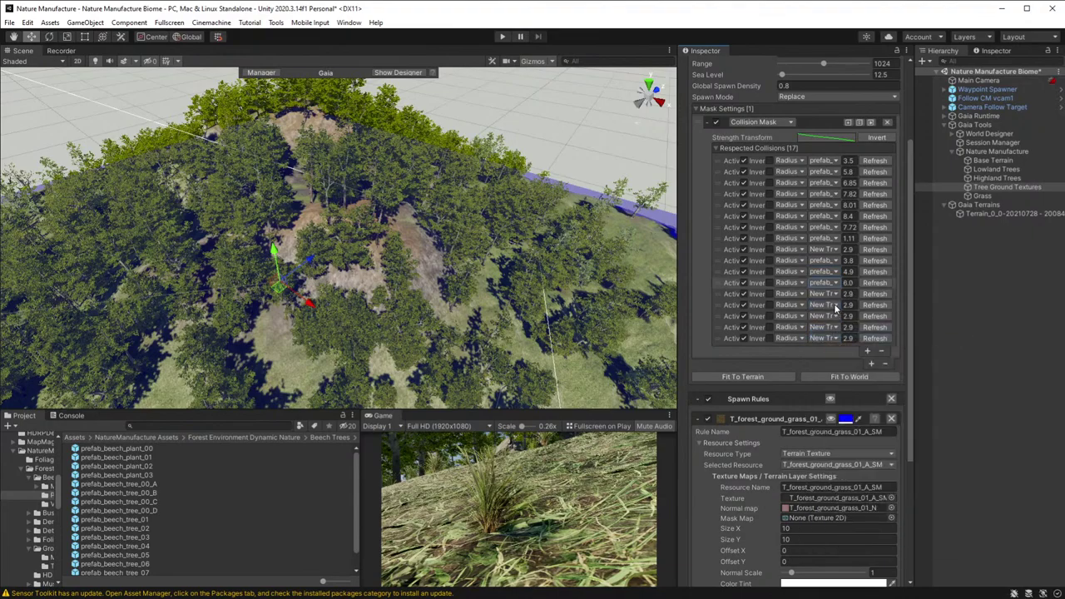
{"action": "left_click", "coordinate": [832, 296]}
{"action": "left_click", "coordinate": [857, 353]}
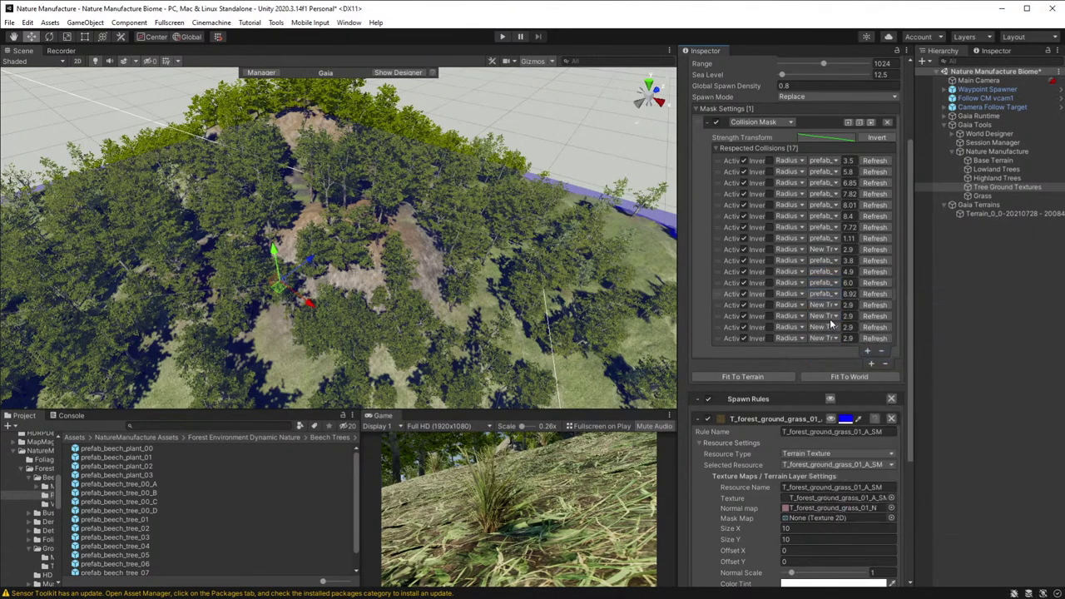
- Assign the remaining entries beech prefabs through prefab_beech_tree_09, then return to Highland Trees
{"action": "left_click", "coordinate": [830, 306]}
{"action": "left_click", "coordinate": [857, 377]}
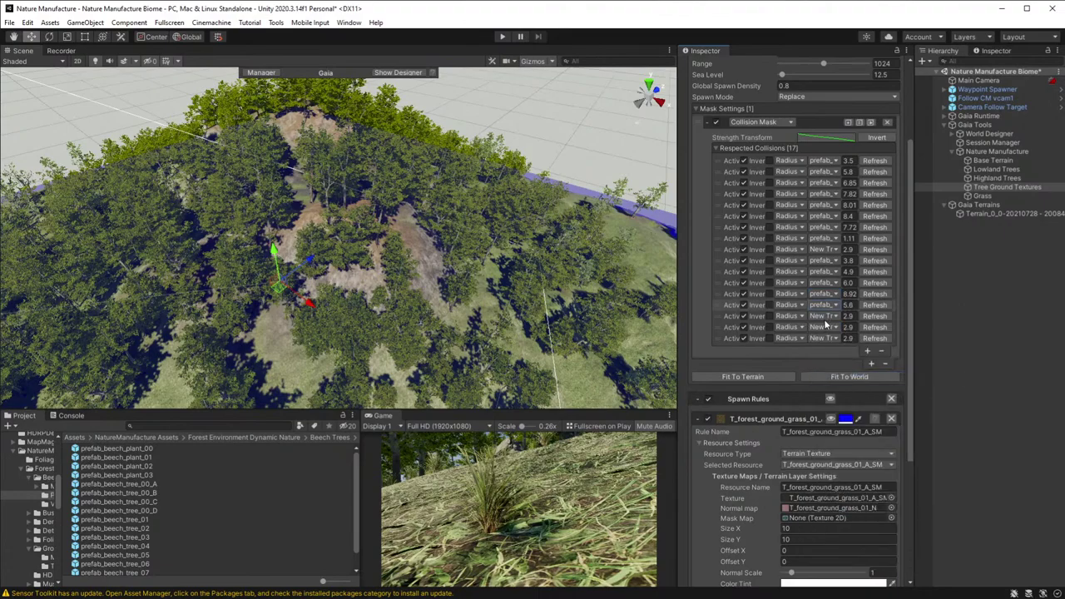
{"action": "left_click", "coordinate": [824, 317]}
{"action": "left_click", "coordinate": [858, 402]}
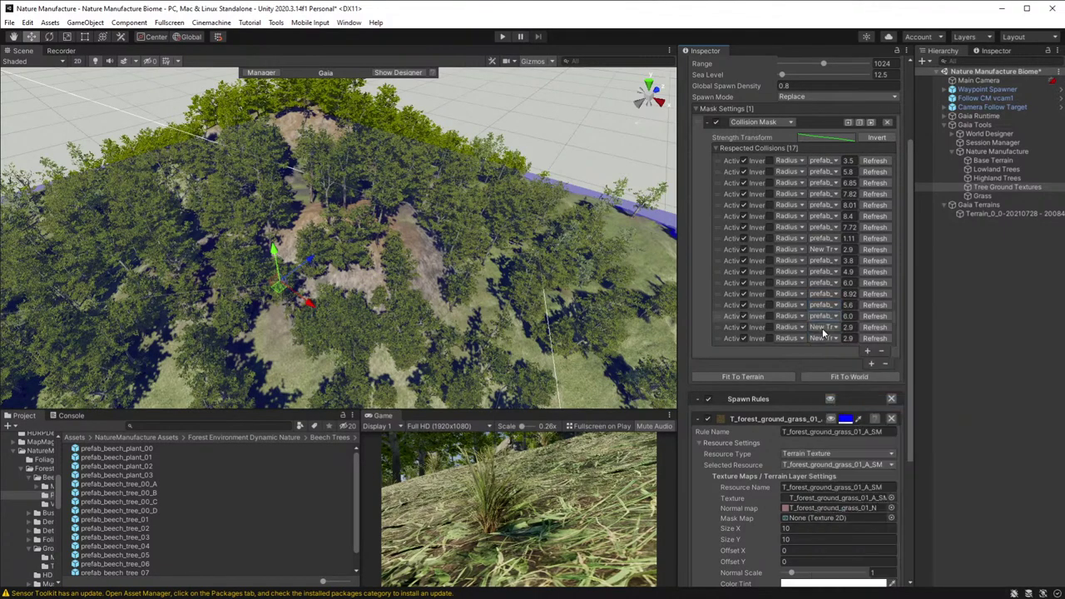
{"action": "left_click", "coordinate": [825, 328]}
{"action": "left_click", "coordinate": [857, 425]}
{"action": "left_click", "coordinate": [823, 339]}
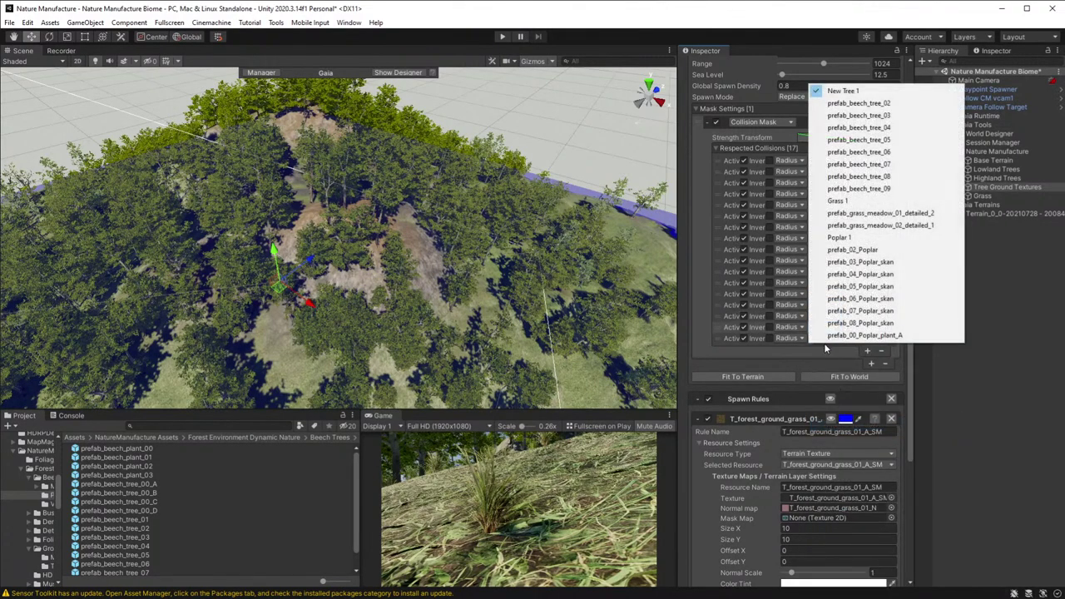
{"action": "left_click", "coordinate": [857, 188]}
{"action": "left_click", "coordinate": [997, 178]}
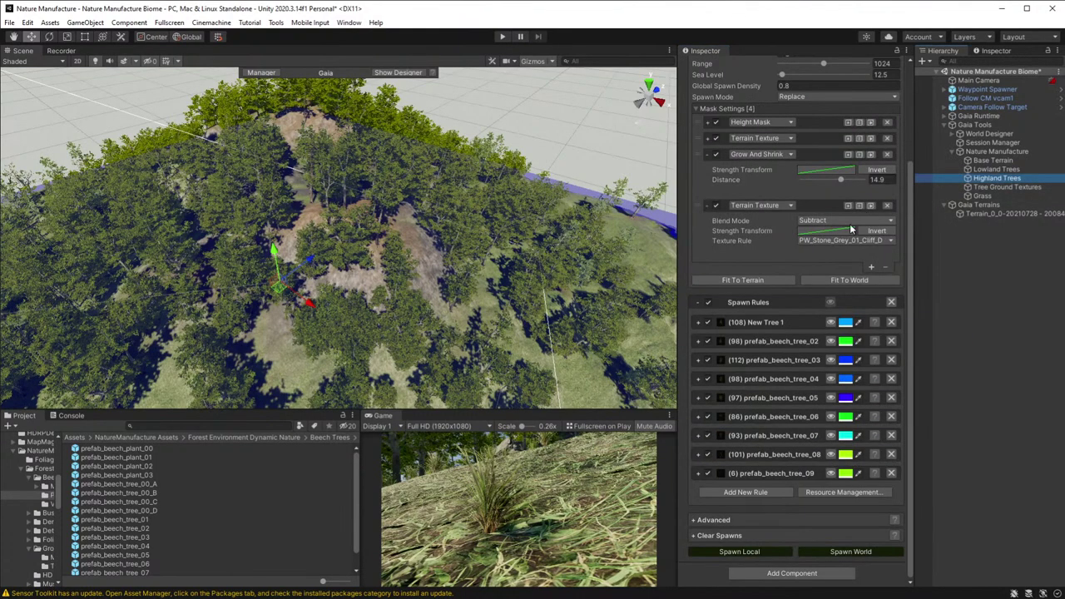
- Rename the Highland Trees spawner's first spawn rule from New Tree 1 to Beech 1
{"action": "left_click", "coordinate": [699, 323]}
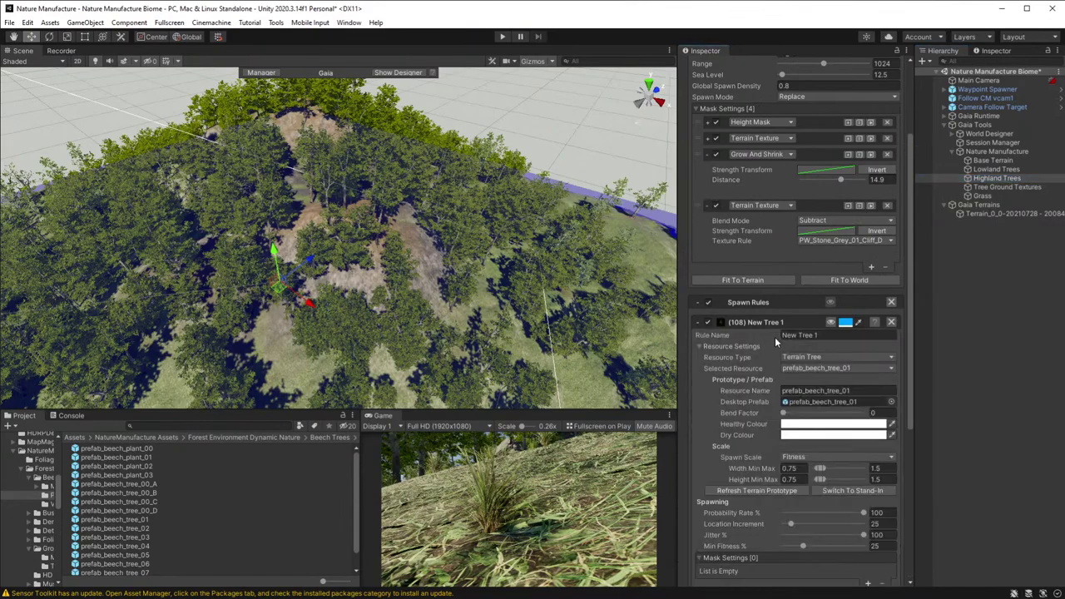
{"action": "left_click_drag", "start_coordinate": [802, 335], "coordinate": [819, 335]}
{"action": "key", "text": "ctrl+a"}
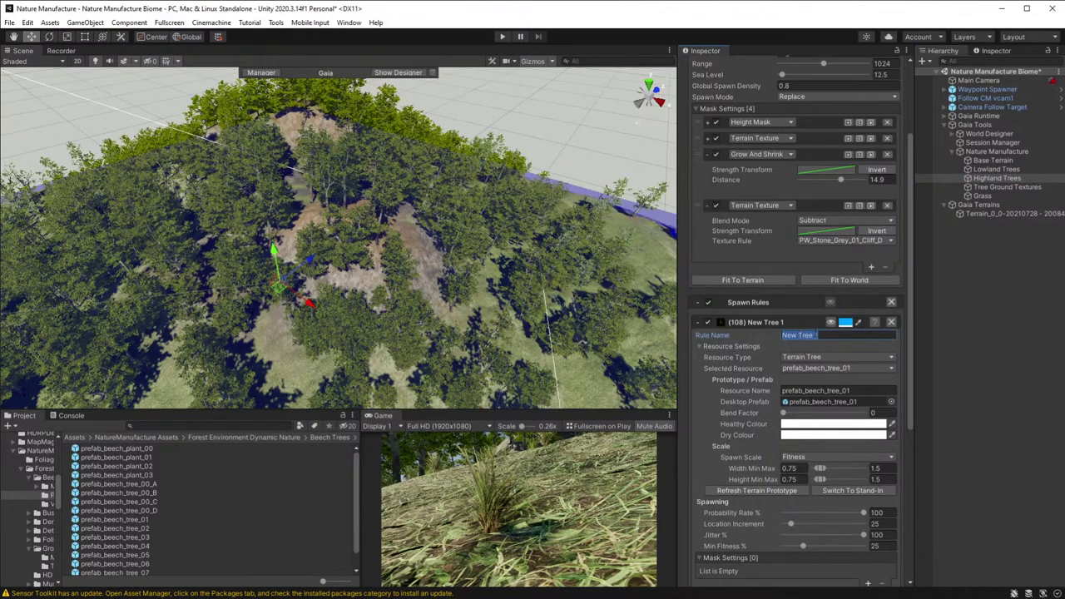
{"action": "type", "text": "Beech 1"}
{"action": "left_click", "coordinate": [697, 323]}
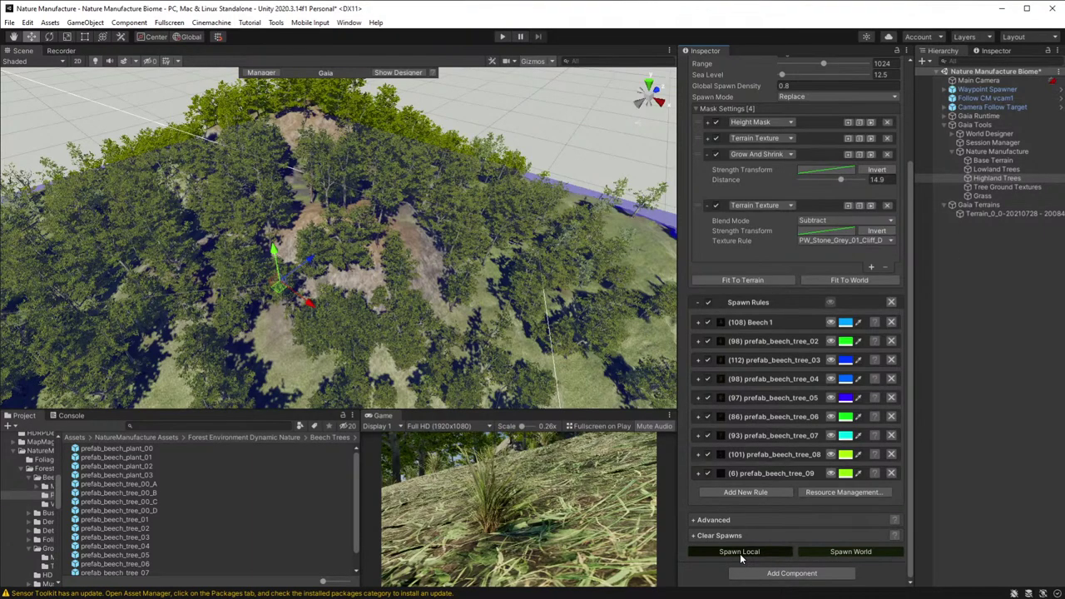
- Spawn the entire Nature Manufacture biome and orbit out to inspect the regrown hillside
{"action": "left_click", "coordinate": [997, 151]}
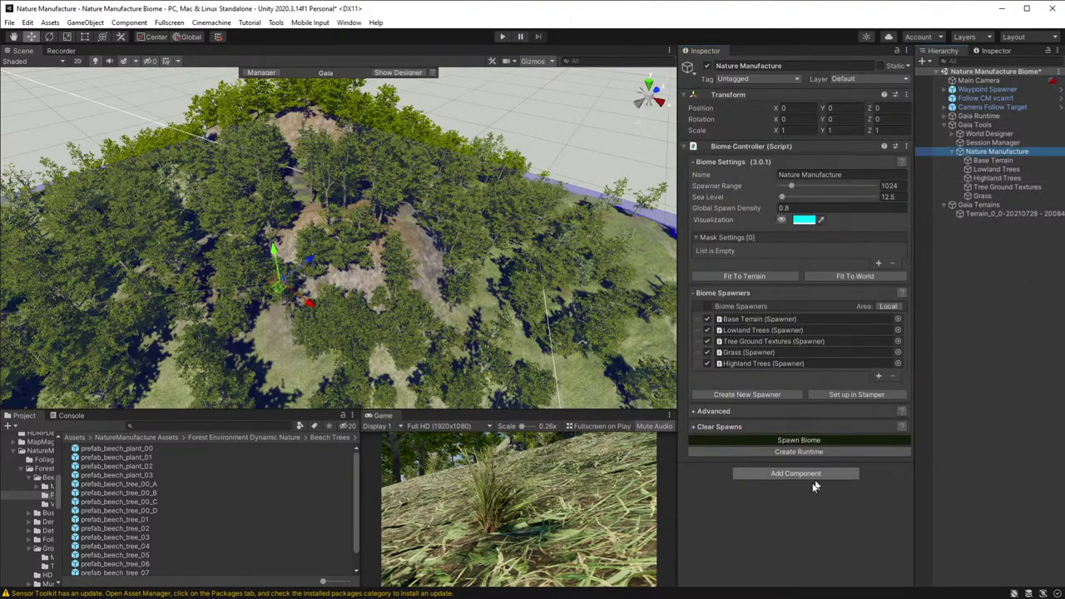
{"action": "left_click", "coordinate": [760, 440]}
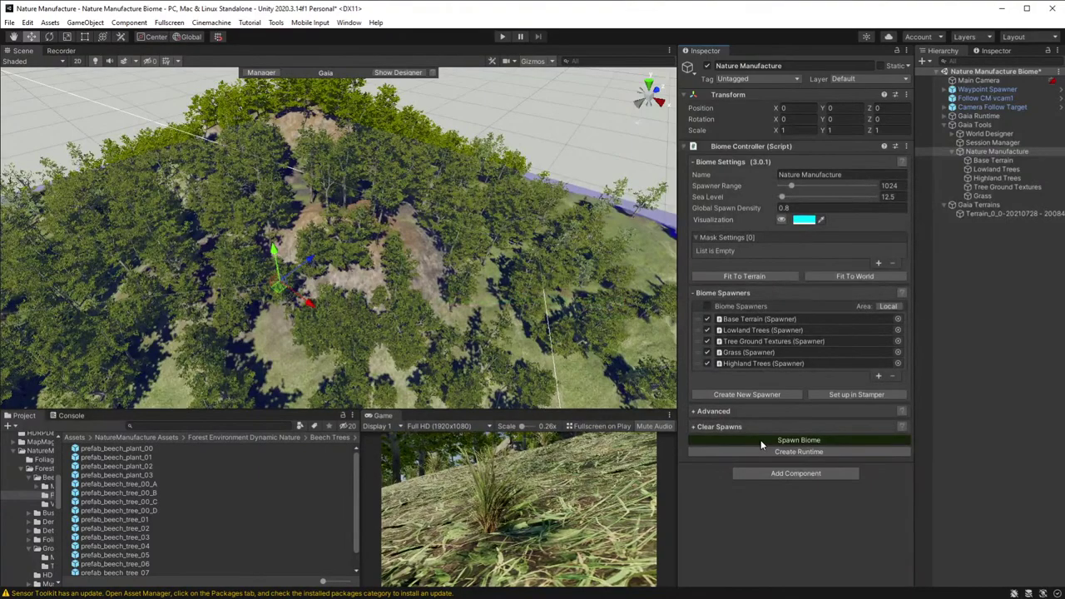
{"action": "left_click_drag", "start_coordinate": [444, 341], "coordinate": [675, 274], "text": "alt"}
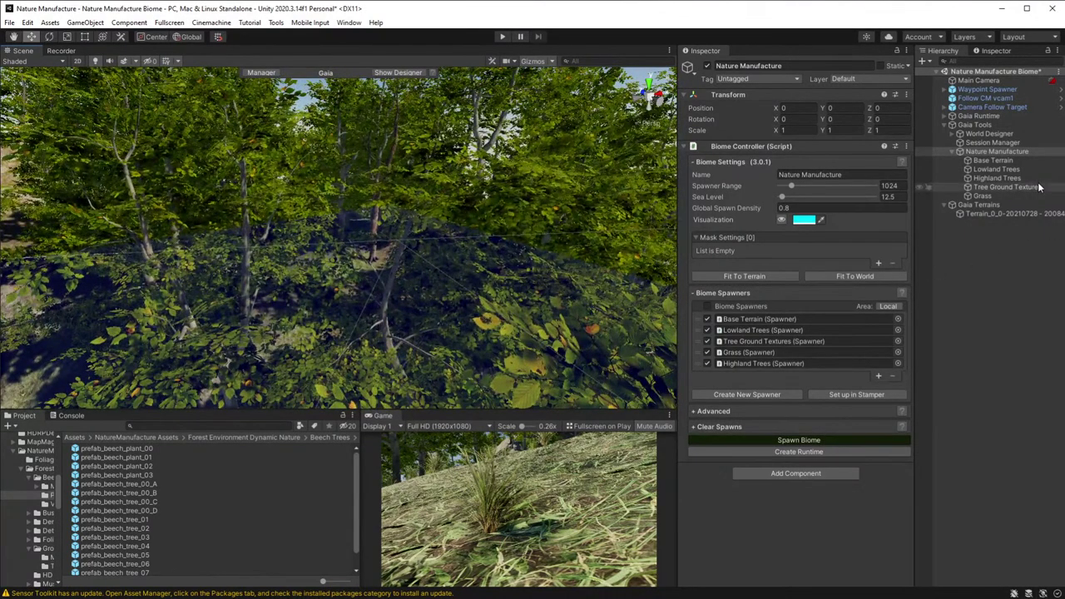
{"action": "left_click_drag", "start_coordinate": [513, 337], "coordinate": [1021, 180], "text": "alt"}
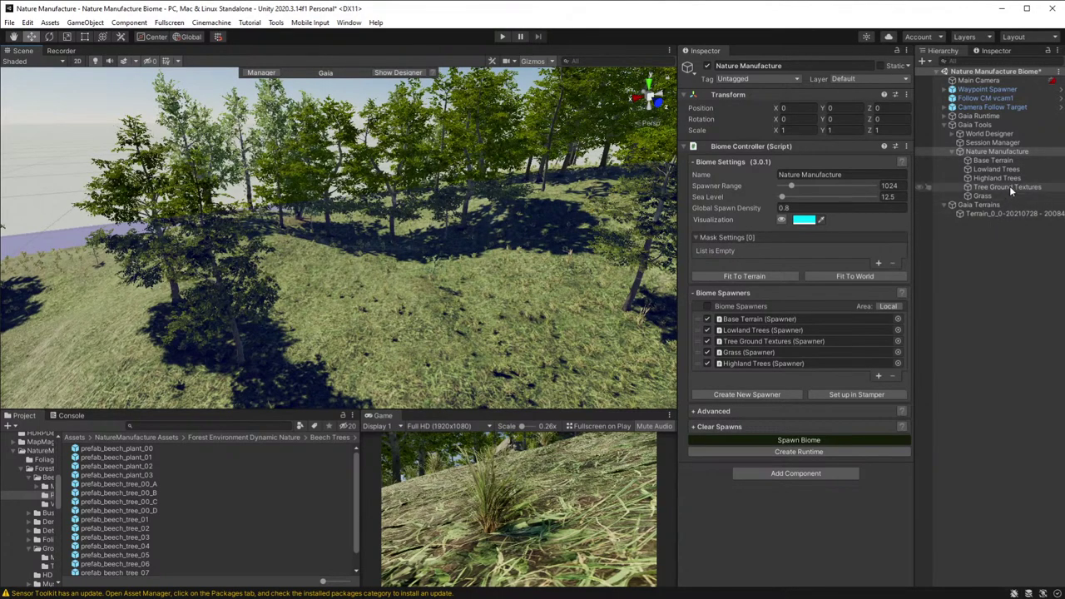
{"action": "left_click", "coordinate": [1007, 187]}
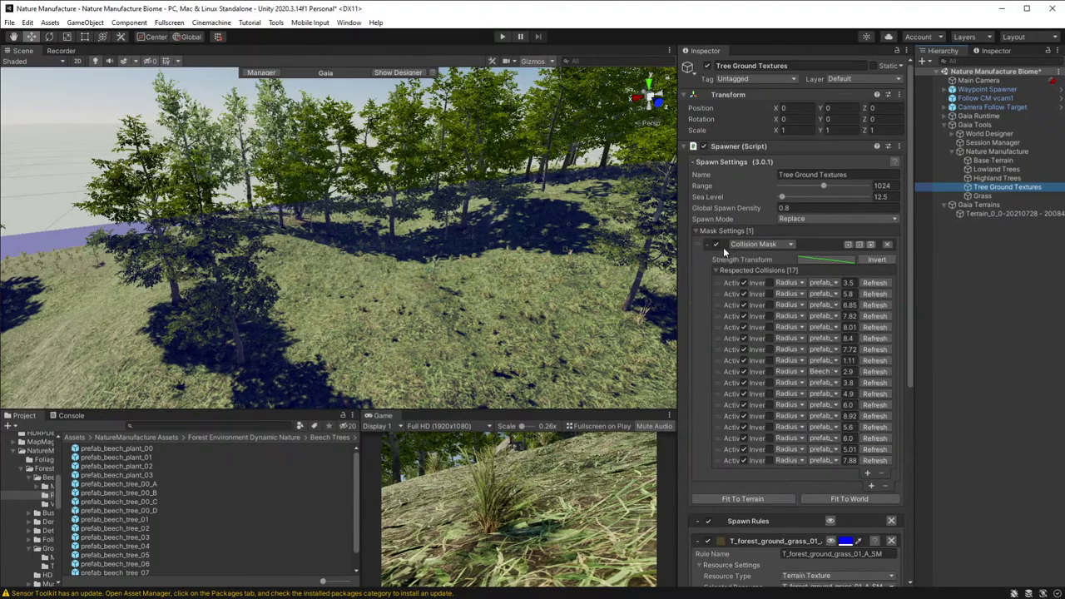
- Fit the Tree Ground Textures spawner range to the terrain, reducing it from 1024 to 256
{"action": "left_click", "coordinate": [830, 521]}
{"action": "left_click", "coordinate": [830, 540]}
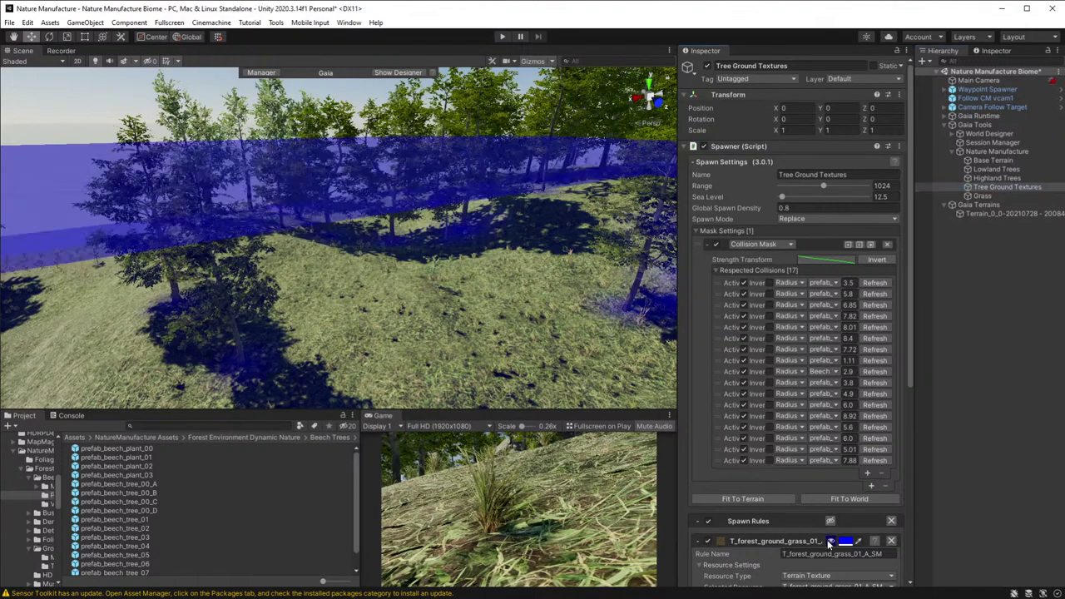
{"action": "left_click_drag", "start_coordinate": [500, 334], "coordinate": [625, 325], "text": "alt"}
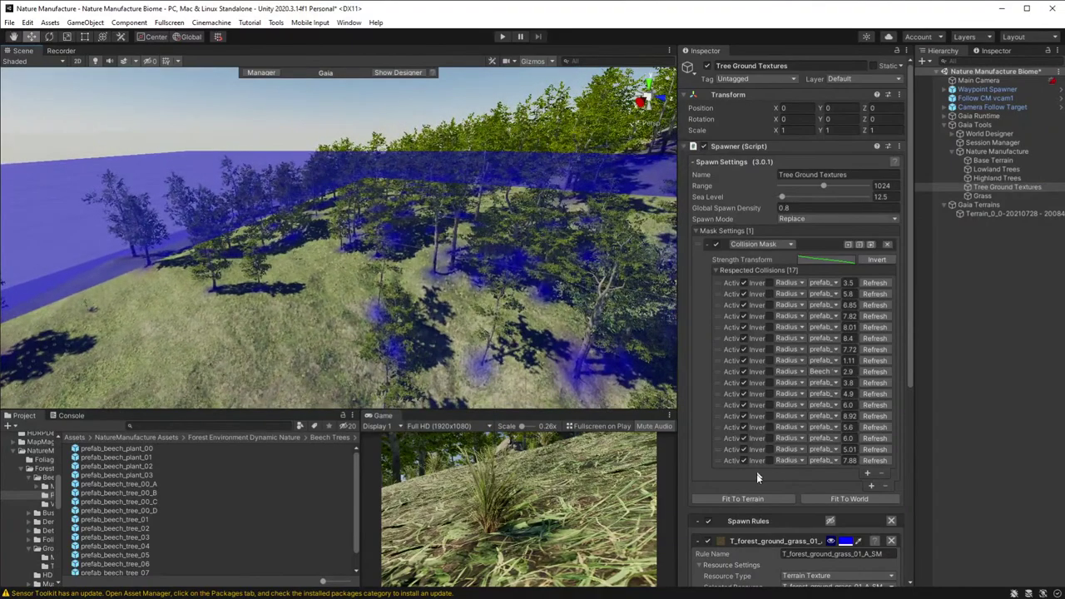
{"action": "left_click", "coordinate": [742, 498]}
{"action": "left_click_drag", "start_coordinate": [471, 340], "coordinate": [616, 258], "text": "alt"}
{"action": "scroll", "coordinate": [604, 382], "scroll_direction": "up", "scroll_amount": 5}
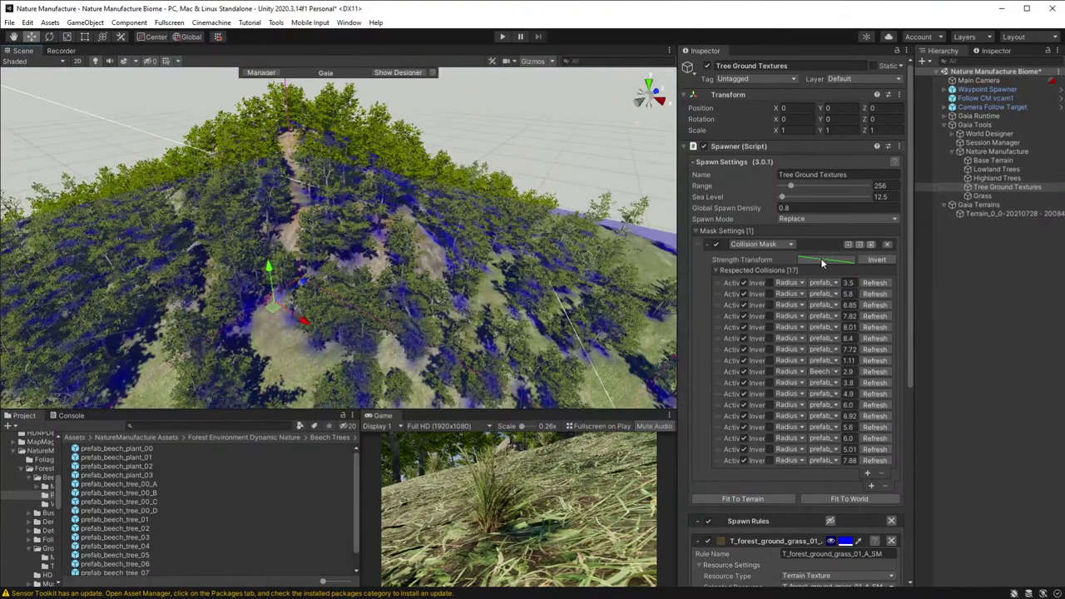
{"action": "left_click", "coordinate": [822, 261]}
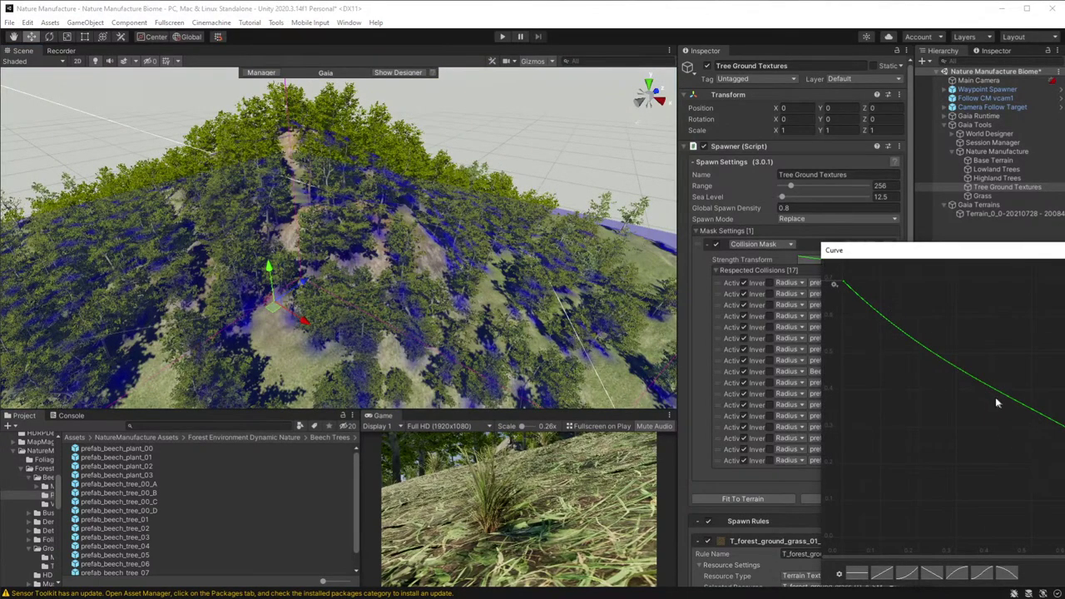
- Raise the collision mask strength curve's start point to about 1
{"action": "scroll", "coordinate": [914, 332], "scroll_direction": "down", "scroll_amount": 3}
{"action": "scroll", "coordinate": [915, 335], "scroll_direction": "down", "scroll_amount": 1}
{"action": "middle_click_drag", "start_coordinate": [902, 364], "coordinate": [908, 477]}
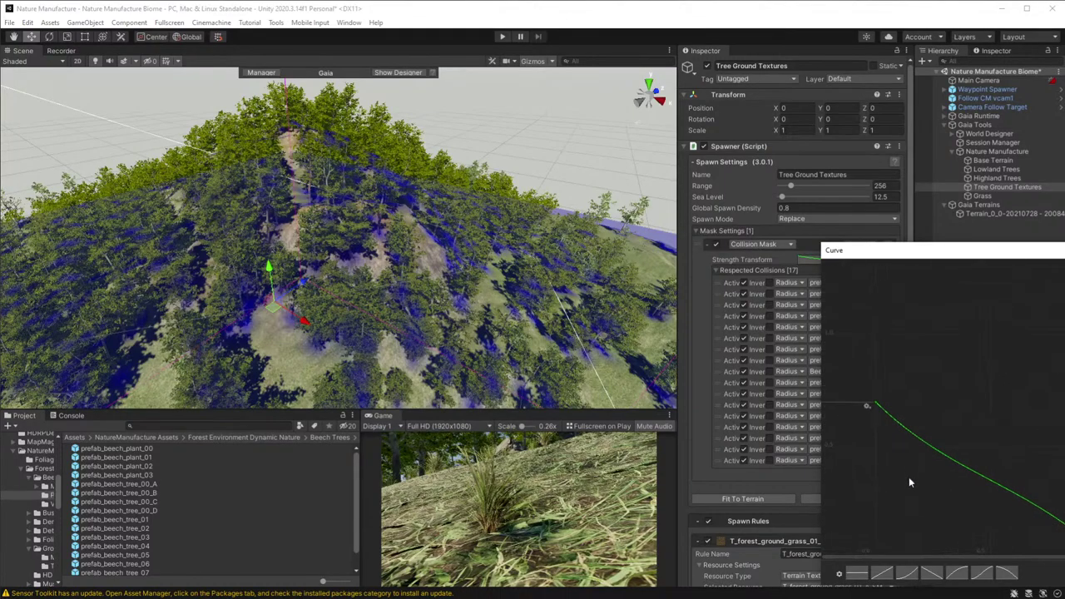
{"action": "left_click_drag", "start_coordinate": [877, 413], "coordinate": [877, 346]}
{"action": "scroll", "coordinate": [1014, 383], "scroll_direction": "down", "scroll_amount": 3}
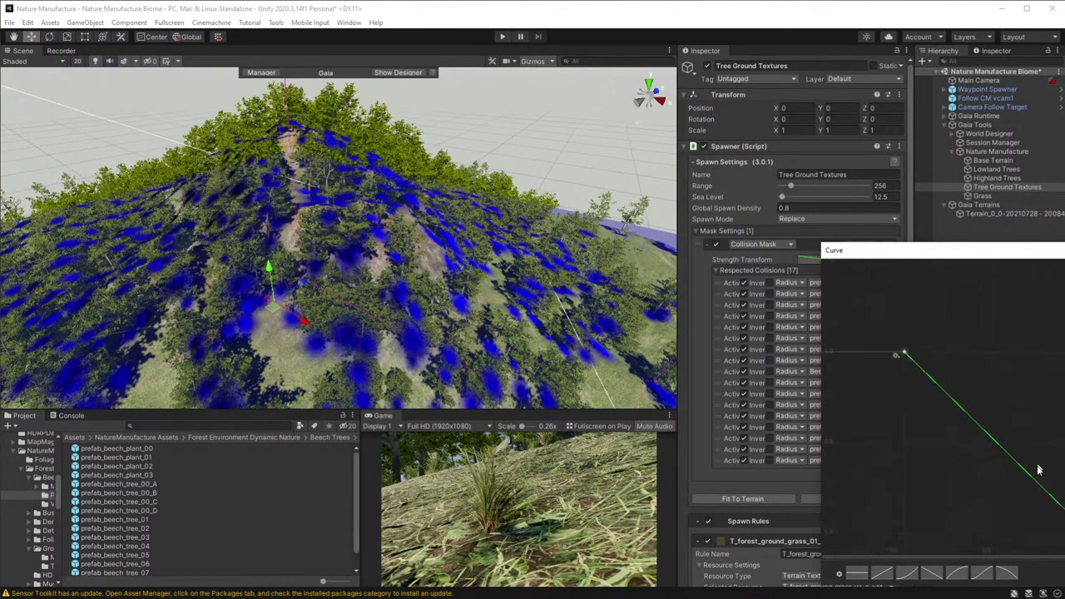
{"action": "scroll", "coordinate": [970, 410], "scroll_direction": "down", "scroll_amount": 3}
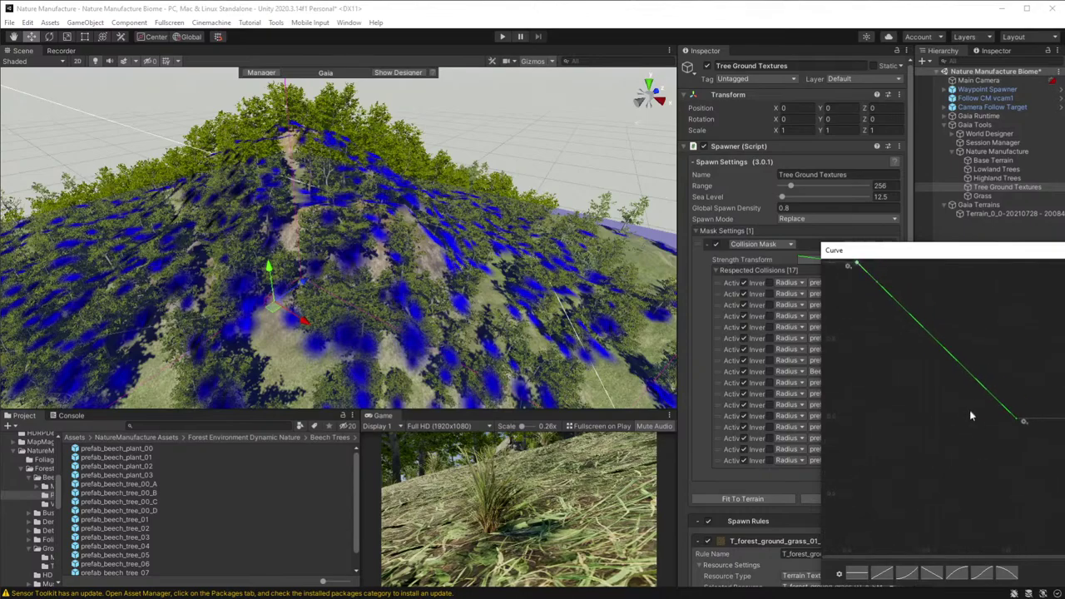
{"action": "middle_click_drag", "start_coordinate": [938, 414], "coordinate": [1031, 486]}
{"action": "scroll", "coordinate": [1024, 466], "scroll_direction": "up", "scroll_amount": 5}
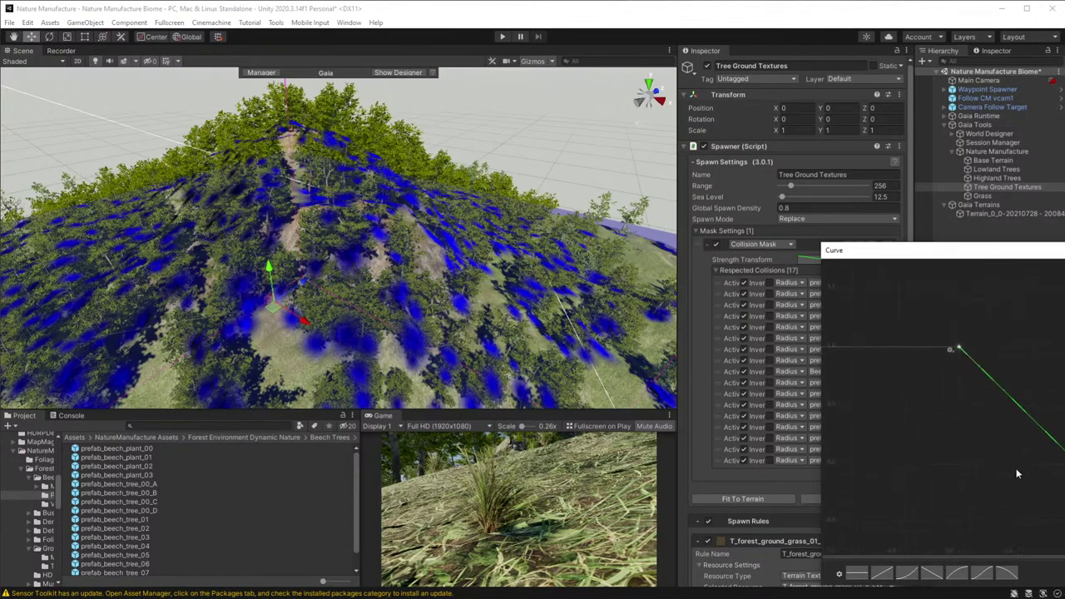
{"action": "scroll", "coordinate": [1022, 454], "scroll_direction": "up", "scroll_amount": 2}
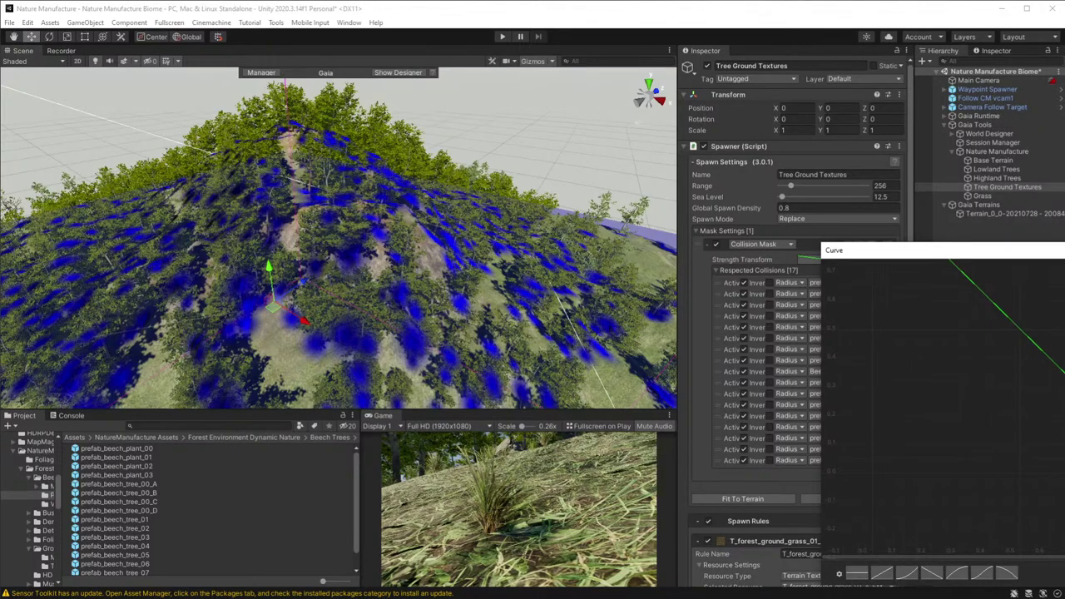
- Close the strength curve editor and reposition the scene camera over the hill
{"action": "left_click", "coordinate": [857, 307]}
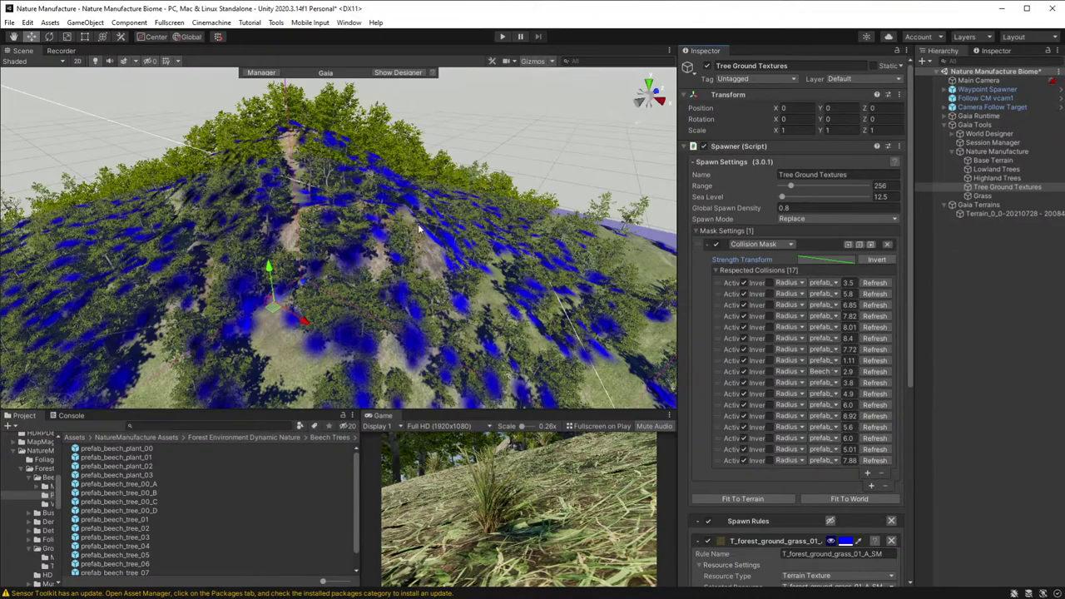
{"action": "right_click_drag", "start_coordinate": [351, 281], "coordinate": [353, 297]}
{"action": "right_click_drag", "start_coordinate": [354, 297], "coordinate": [353, 296]}
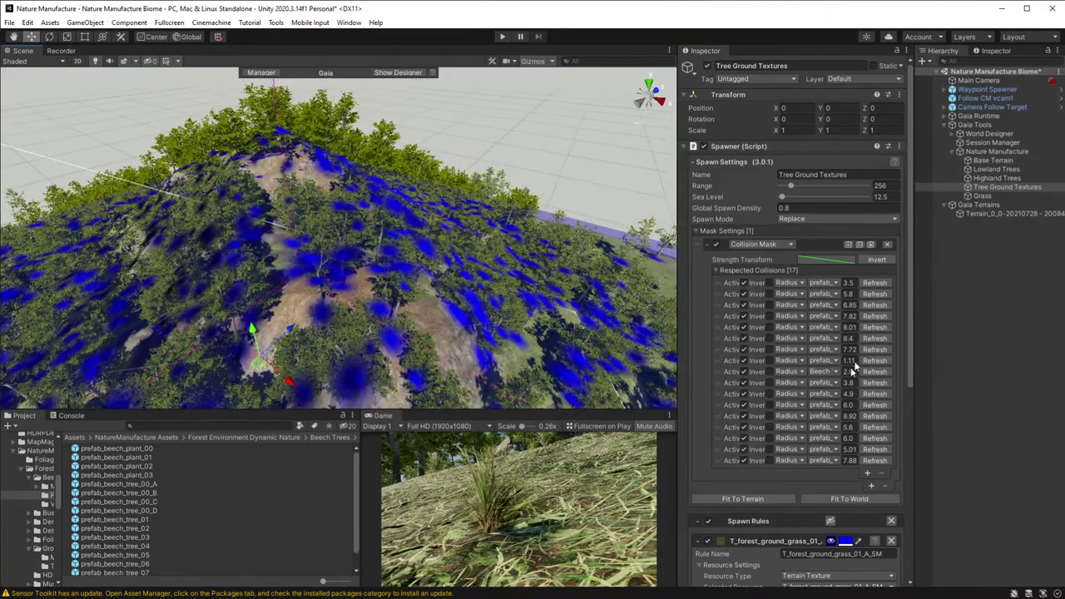
{"action": "scroll", "coordinate": [828, 416], "scroll_direction": "down", "scroll_amount": 8}
- Spawn the Tree Ground Textures grass locally and fly the camera into the forest
{"action": "left_click", "coordinate": [738, 552]}
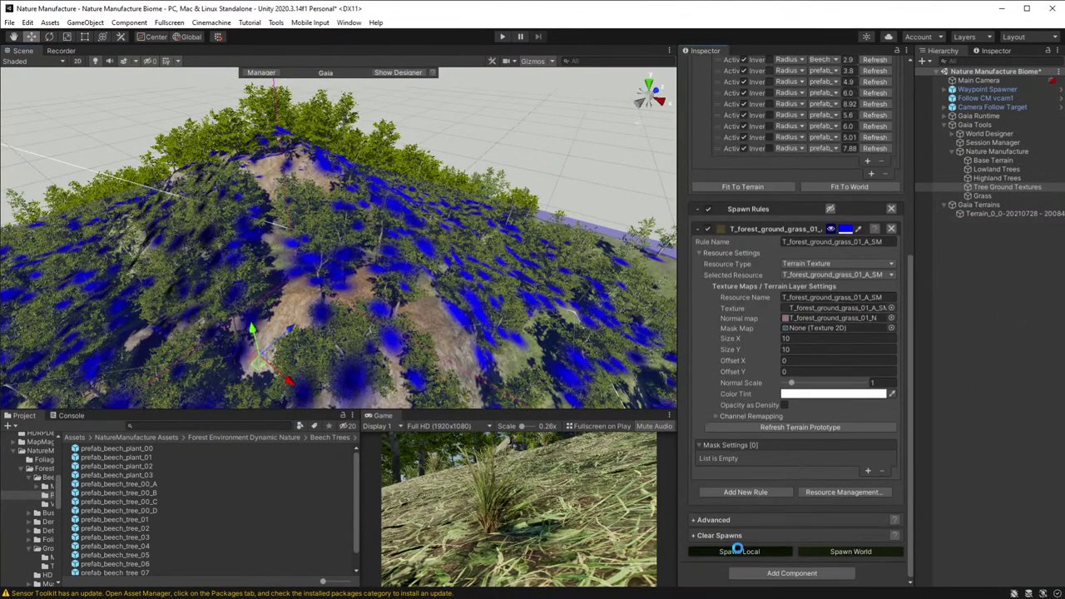
{"action": "mouse_move", "coordinate": [455, 348]}
{"action": "right_mouse_down"}
{"action": "mouse_move", "coordinate": [682, 396]}
{"action": "mouse_move", "coordinate": [537, 381]}
{"action": "mouse_move", "coordinate": [537, 319]}
{"action": "mouse_move", "coordinate": [729, 292]}
{"action": "mouse_move", "coordinate": [753, 327]}
{"action": "mouse_move", "coordinate": [812, 307]}
{"action": "mouse_move", "coordinate": [832, 299]}
{"action": "mouse_move", "coordinate": [957, 161]}
{"action": "right_mouse_up"}
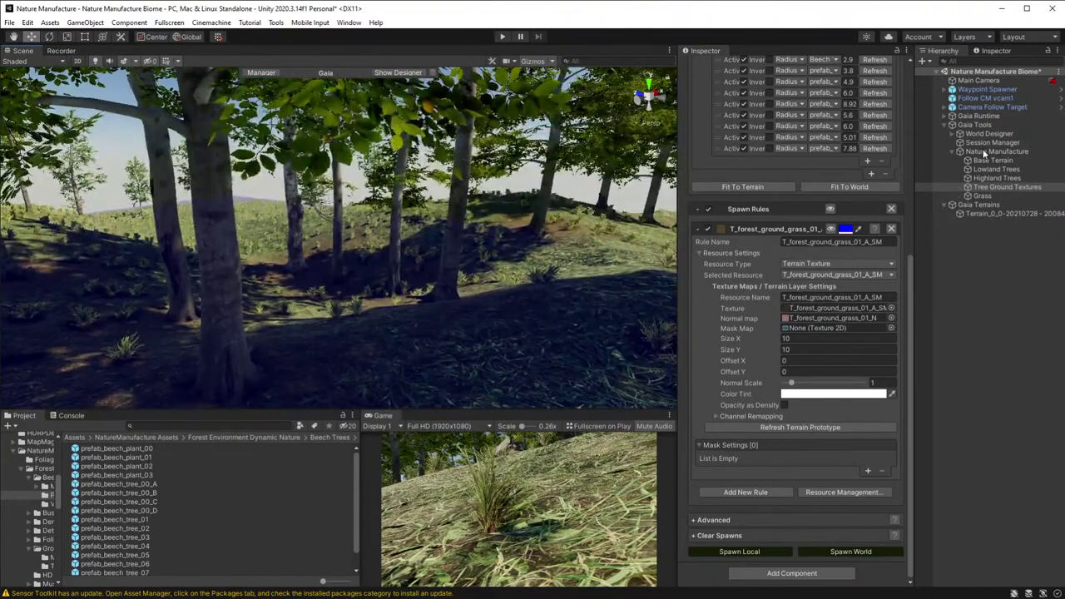
- Respawn all five Nature Manufacture spawners from the Biome Controller and view the new forest
{"action": "left_click", "coordinate": [983, 154]}
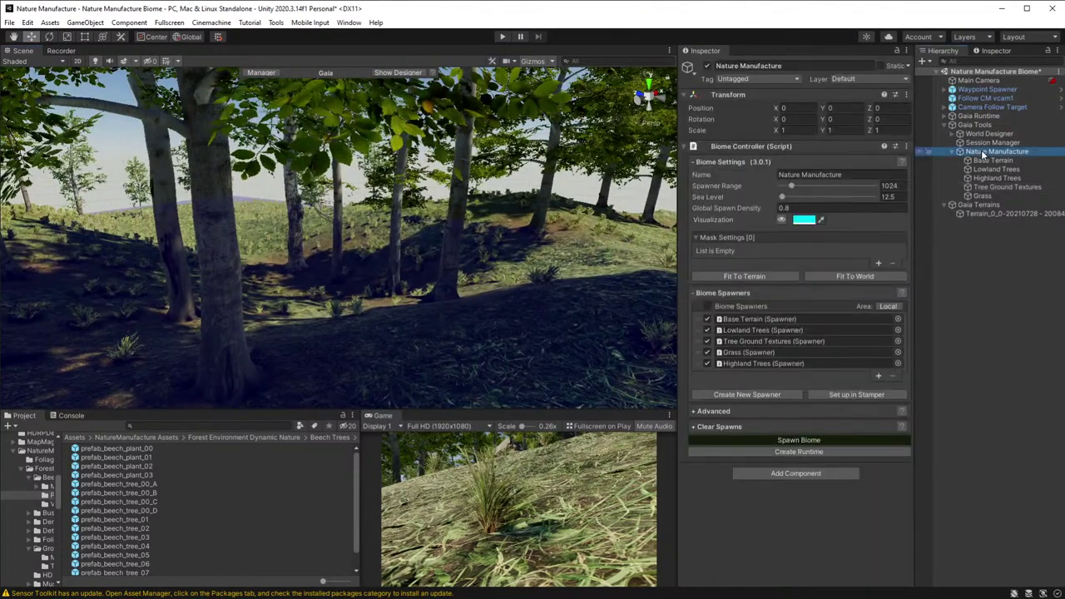
{"action": "left_click", "coordinate": [798, 440]}
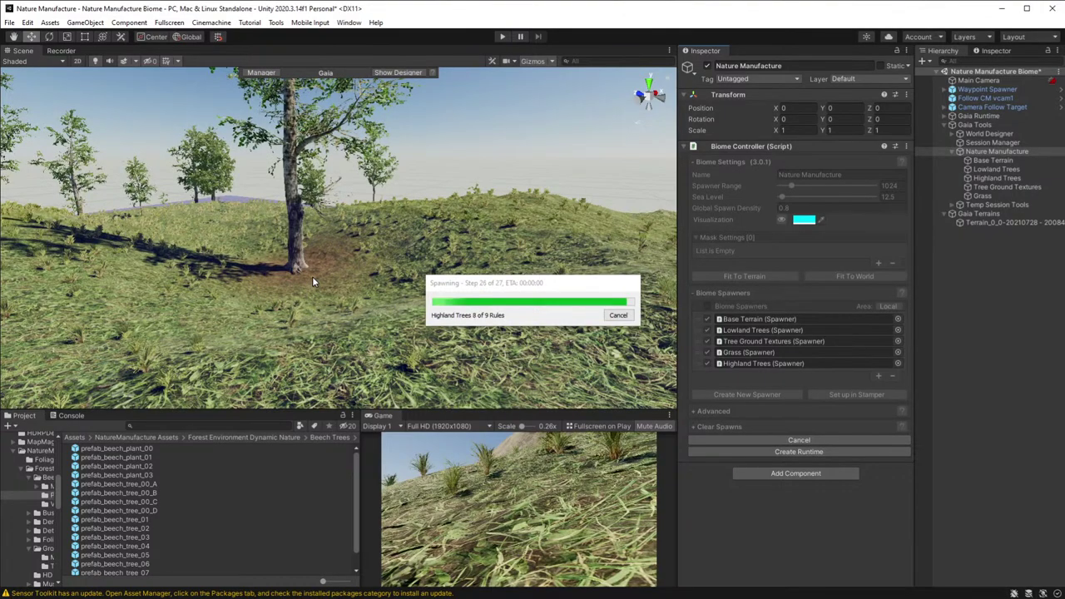
{"action": "right_click_drag", "start_coordinate": [353, 306], "coordinate": [499, 283]}
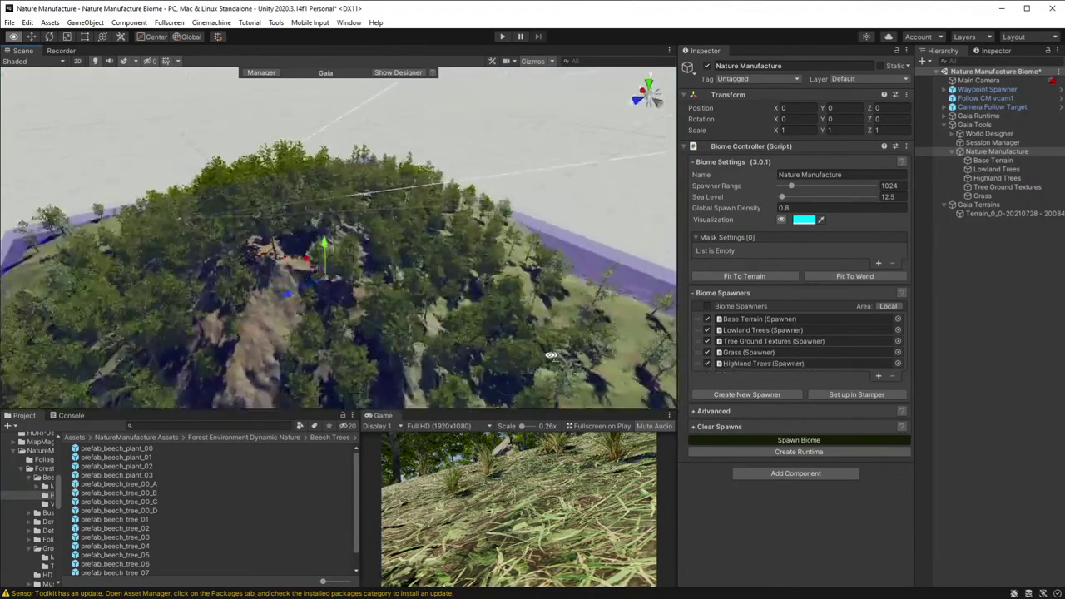
{"action": "right_click_drag", "start_coordinate": [221, 354], "coordinate": [346, 333]}
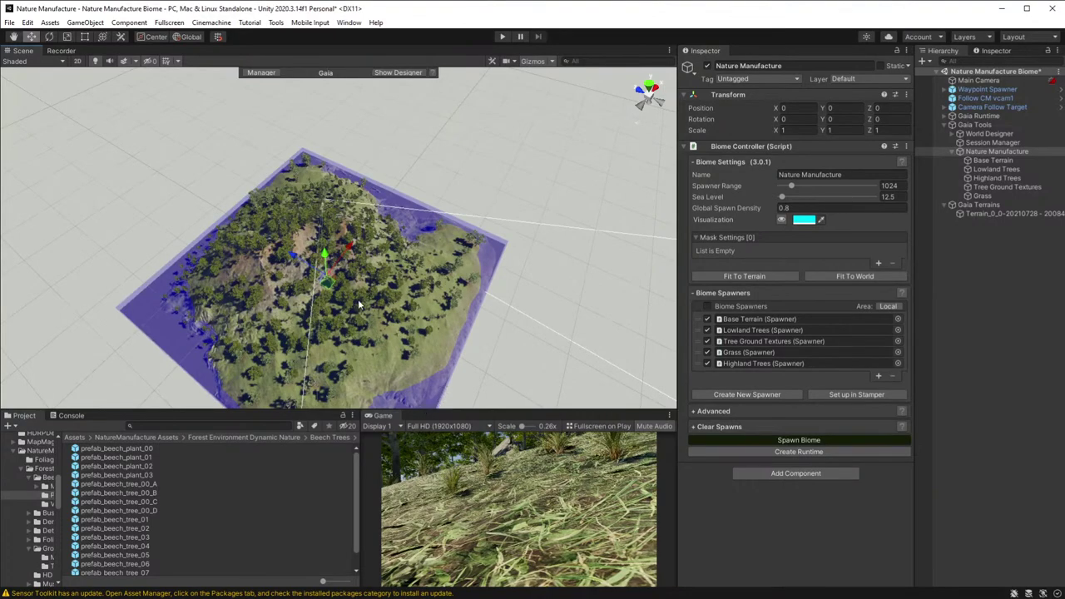
{"action": "left_click_drag", "start_coordinate": [357, 304], "coordinate": [235, 110], "text": "alt"}
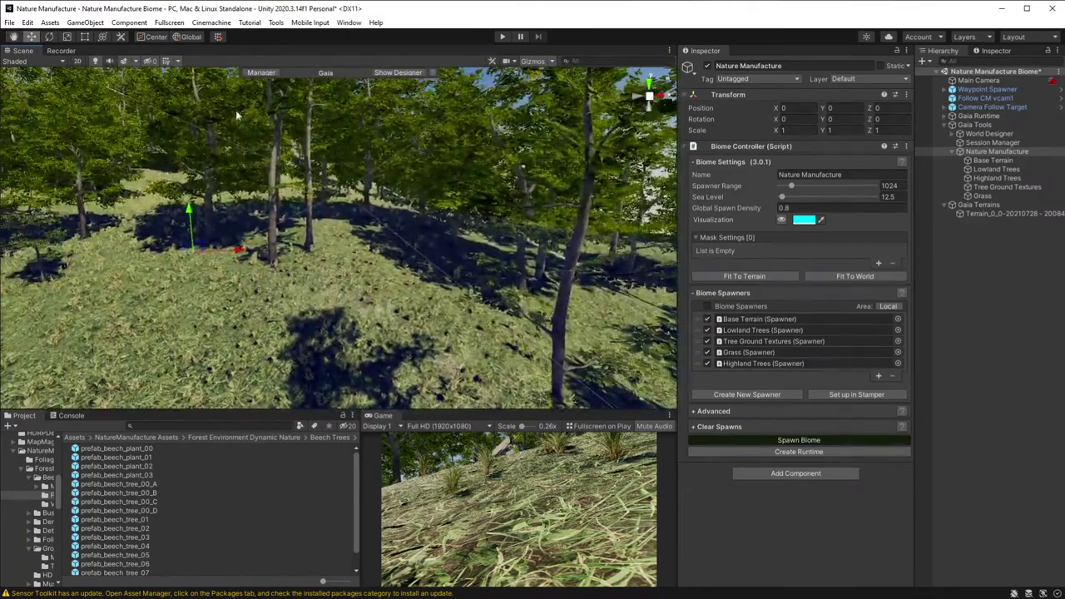
{"action": "left_click_drag", "start_coordinate": [346, 273], "coordinate": [272, 336], "text": "alt"}
{"action": "scroll", "coordinate": [272, 336], "scroll_direction": "down", "scroll_amount": 10}
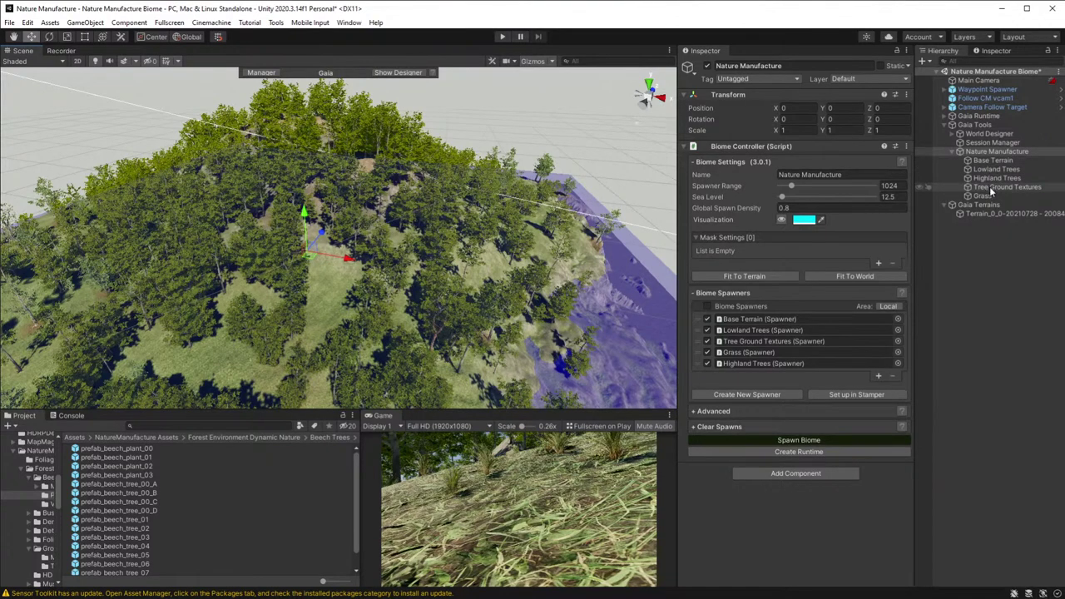
- Switch the Inspector from Tree Ground Textures to the Highland Trees spawner
{"action": "left_click", "coordinate": [999, 188]}
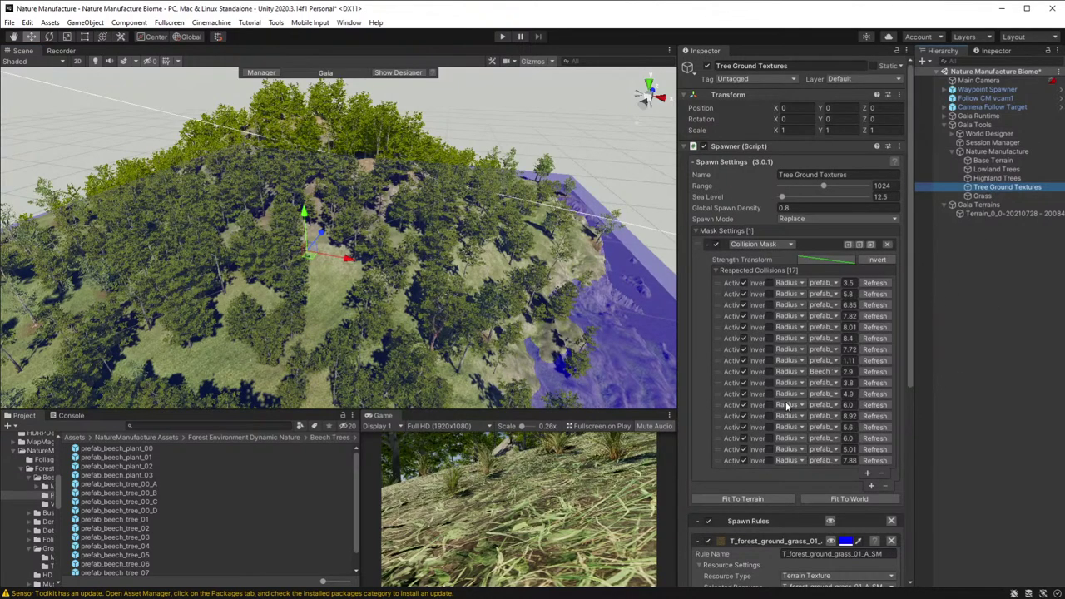
{"action": "left_click", "coordinate": [1001, 179]}
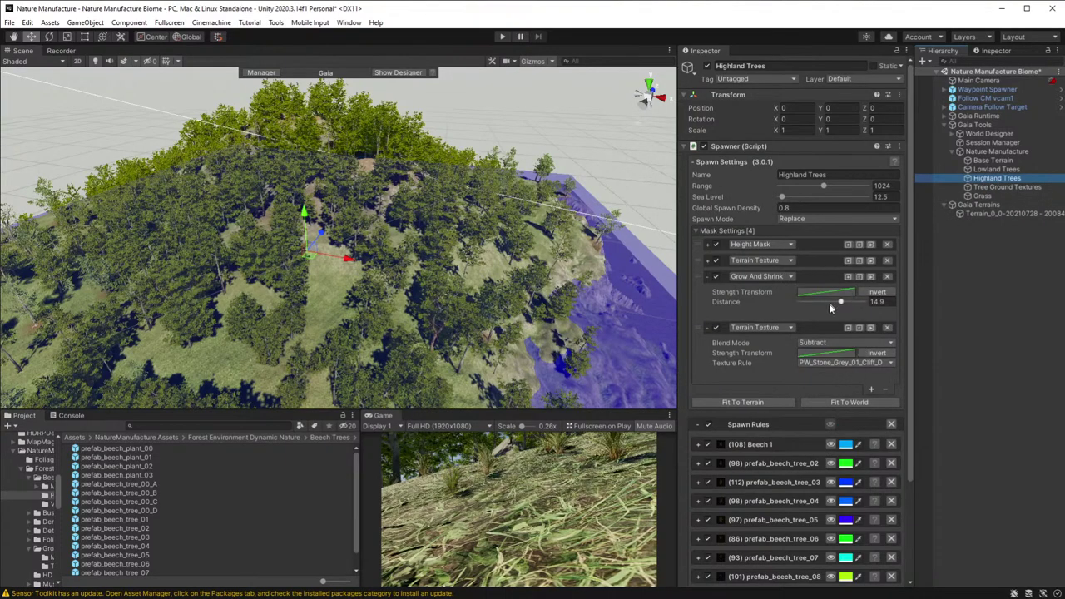
{"action": "left_click", "coordinate": [832, 446]}
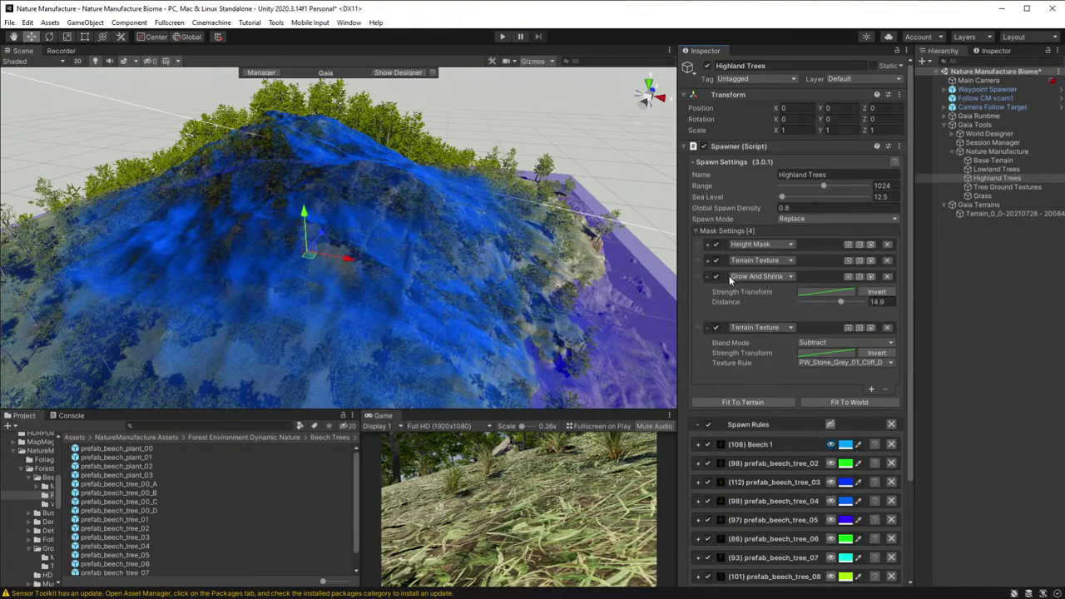
- Move Height Mask to third in Mask Settings, toggling Grow And Shrink off then on
{"action": "left_click", "coordinate": [716, 277]}
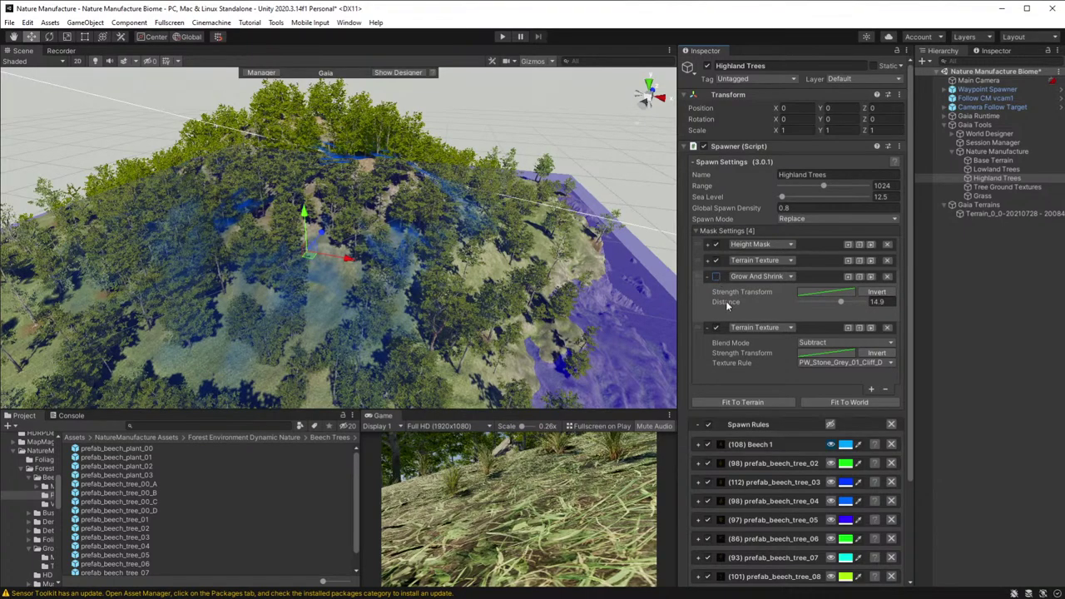
{"action": "left_click", "coordinate": [727, 306]}
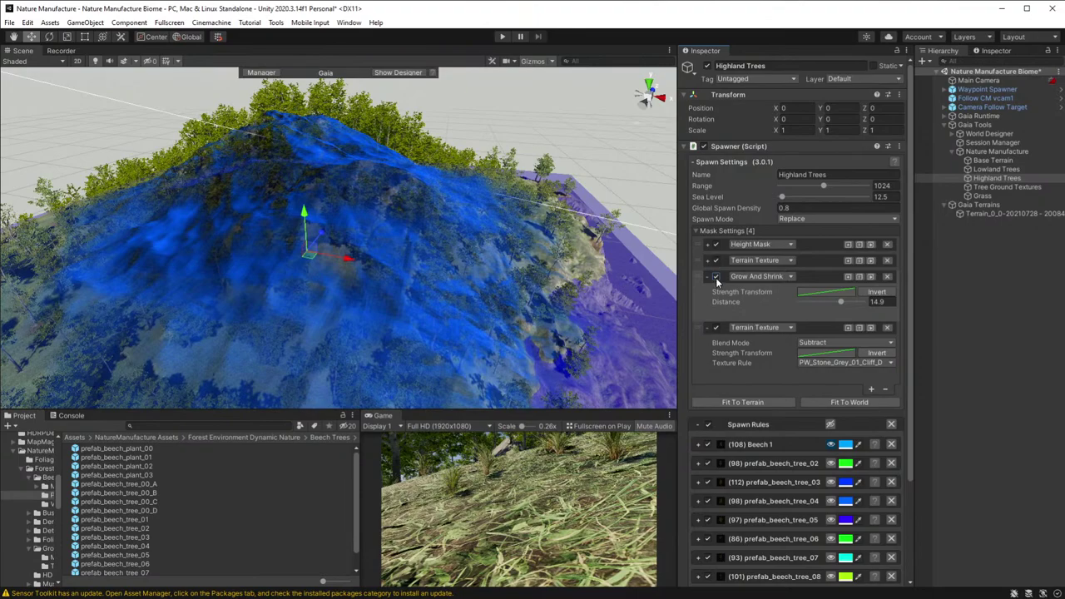
{"action": "left_click", "coordinate": [716, 277]}
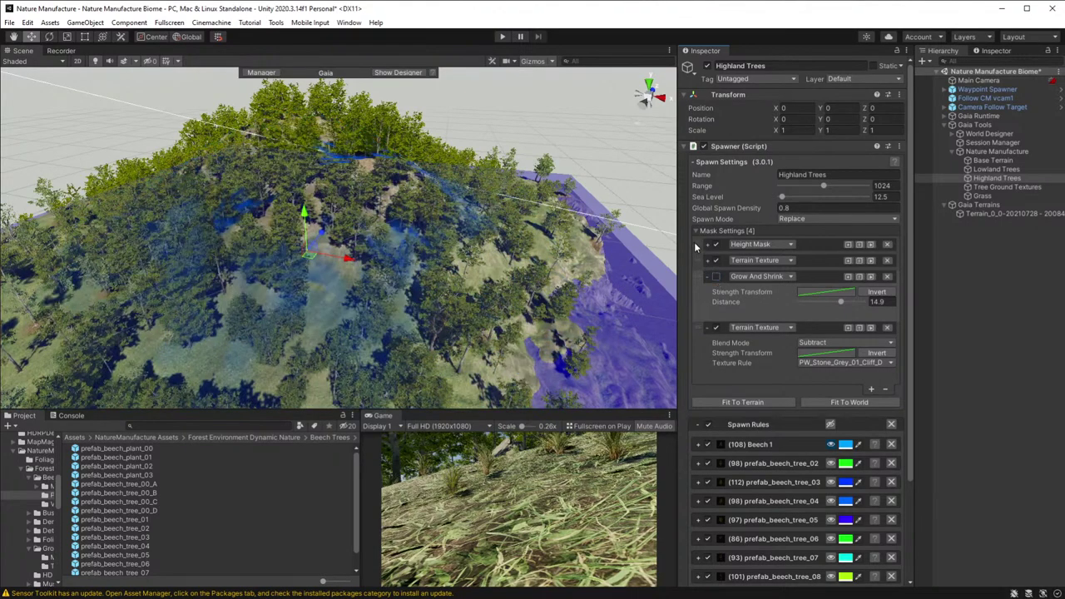
{"action": "left_click_drag", "start_coordinate": [695, 247], "coordinate": [696, 312]}
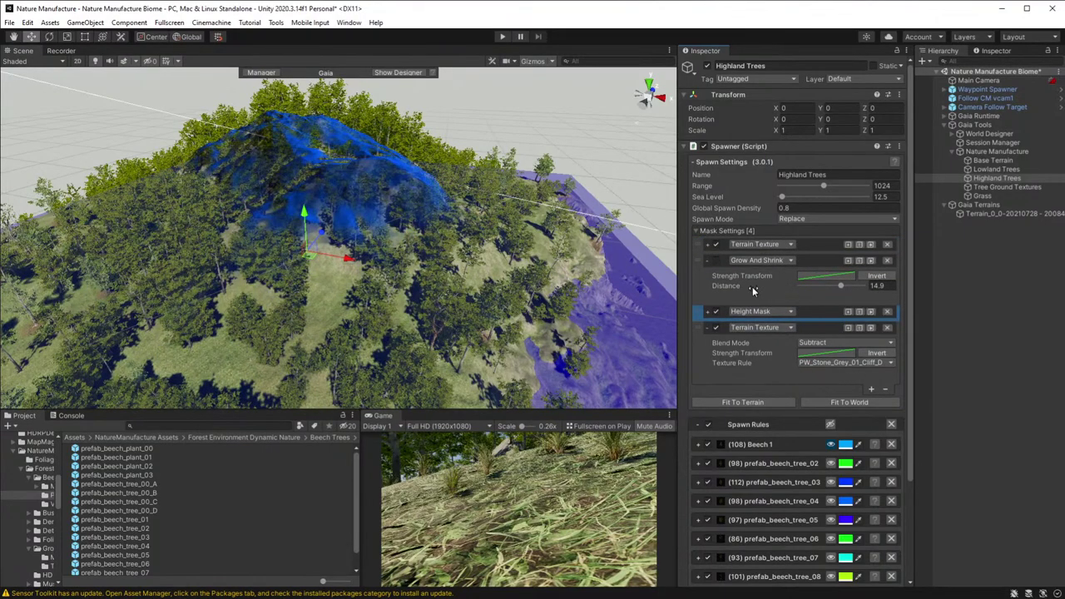
{"action": "left_click", "coordinate": [716, 261]}
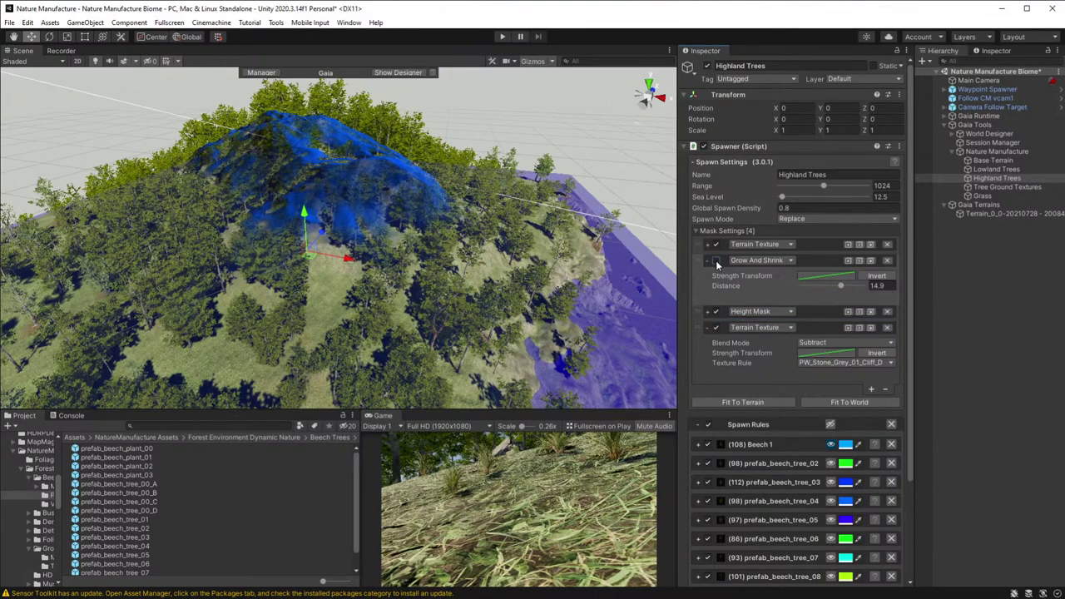
{"action": "left_click", "coordinate": [715, 260]}
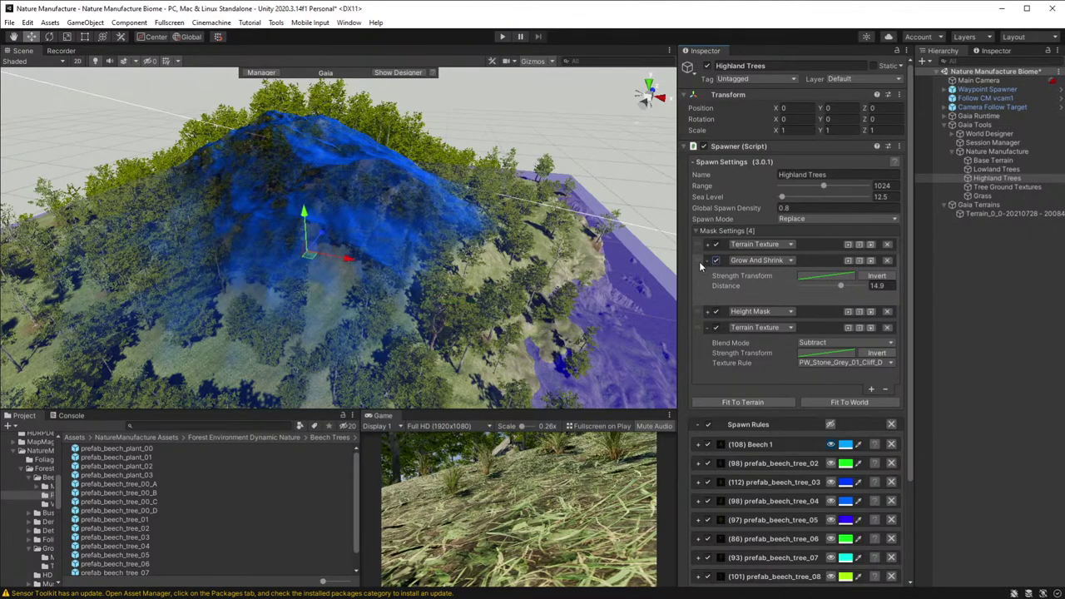
{"action": "scroll", "coordinate": [784, 427], "scroll_direction": "down", "scroll_amount": 3}
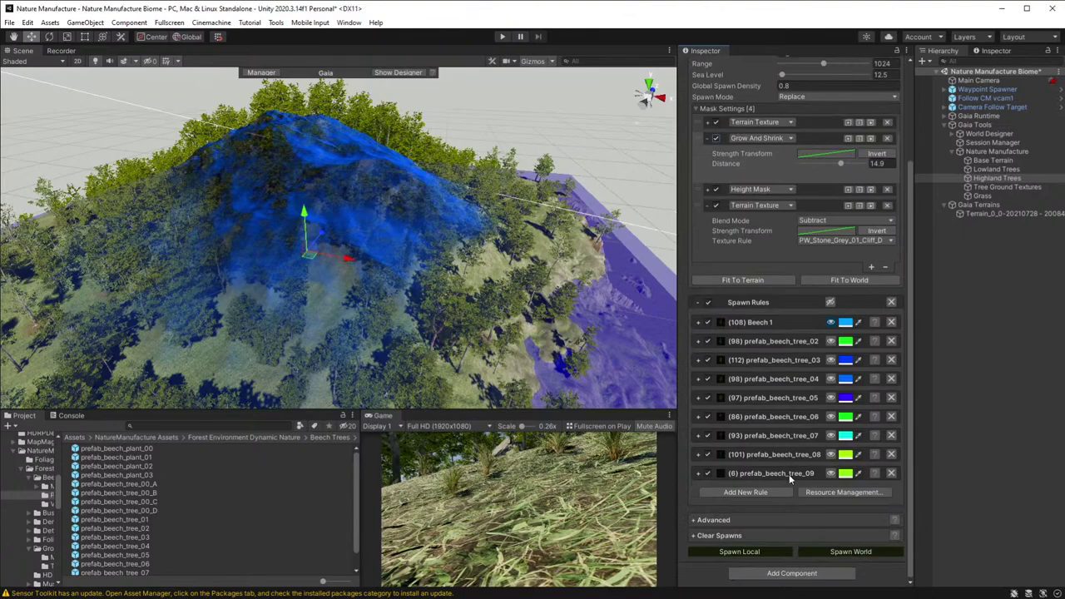
- Spawn the Highland Trees locally, leaving 56 trees for Beech 1, and orbit the hill
{"action": "left_click", "coordinate": [761, 552]}
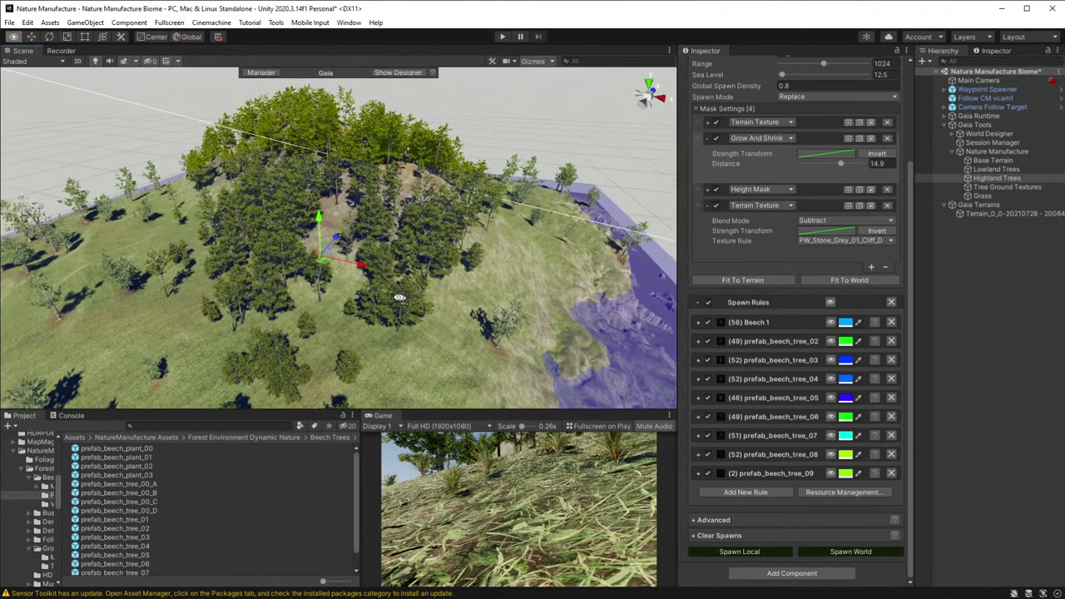
{"action": "left_click_drag", "start_coordinate": [400, 298], "coordinate": [353, 198], "text": "alt"}
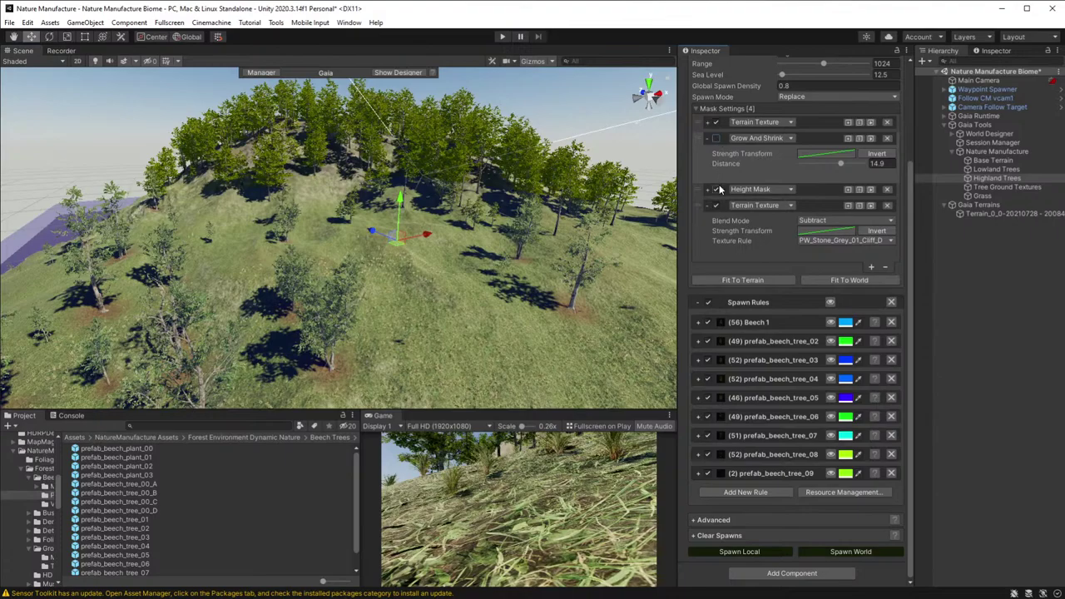
- Show the spawn-area preview and set the Height Mask maximum height to 27.0
{"action": "left_click", "coordinate": [831, 322]}
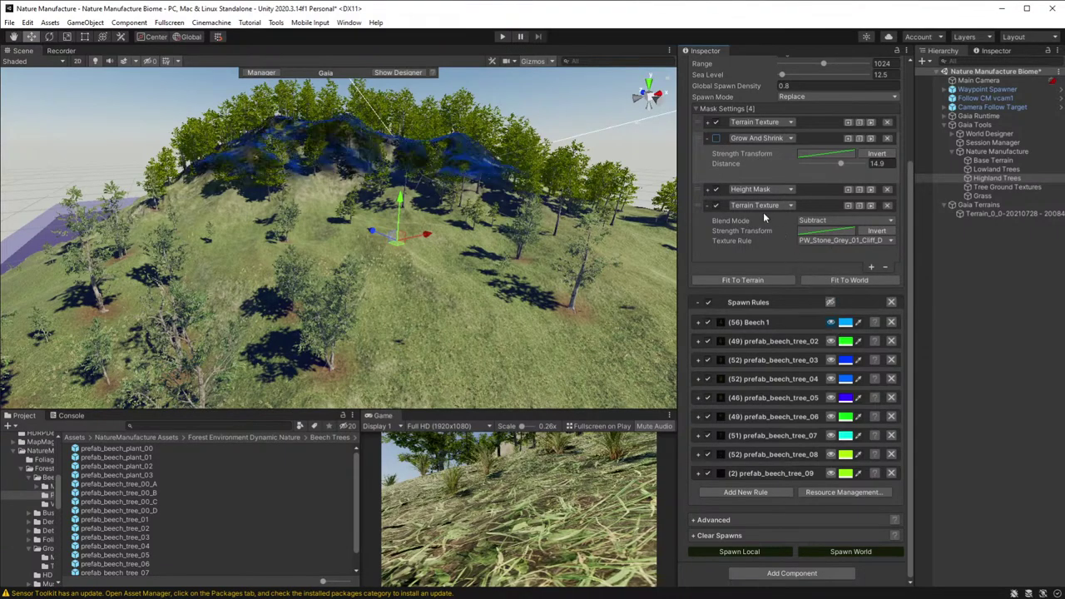
{"action": "left_click", "coordinate": [708, 189]}
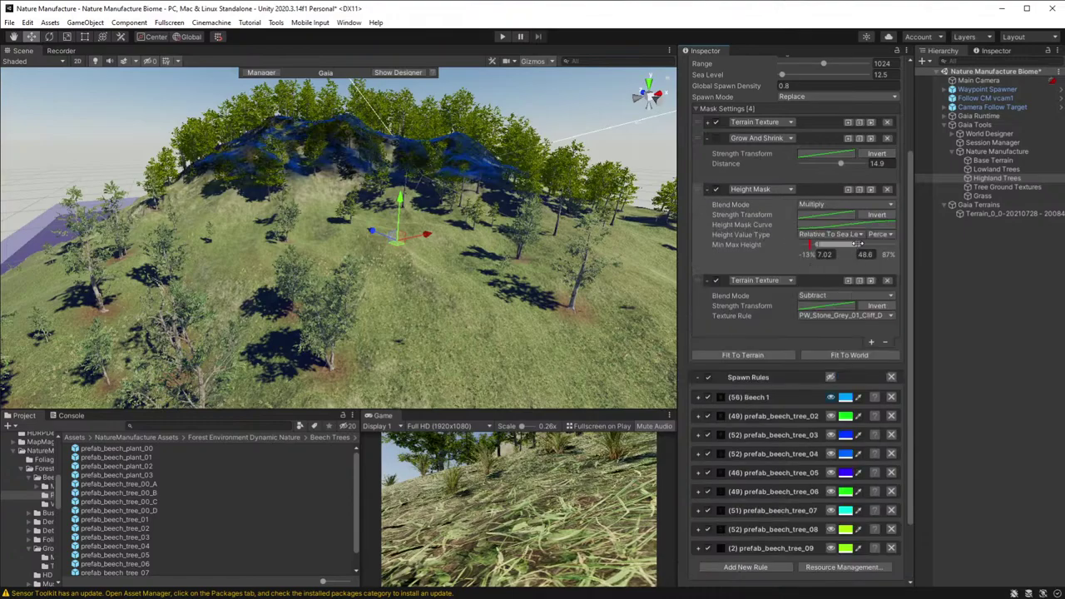
{"action": "left_click_drag", "start_coordinate": [861, 244], "coordinate": [819, 245]}
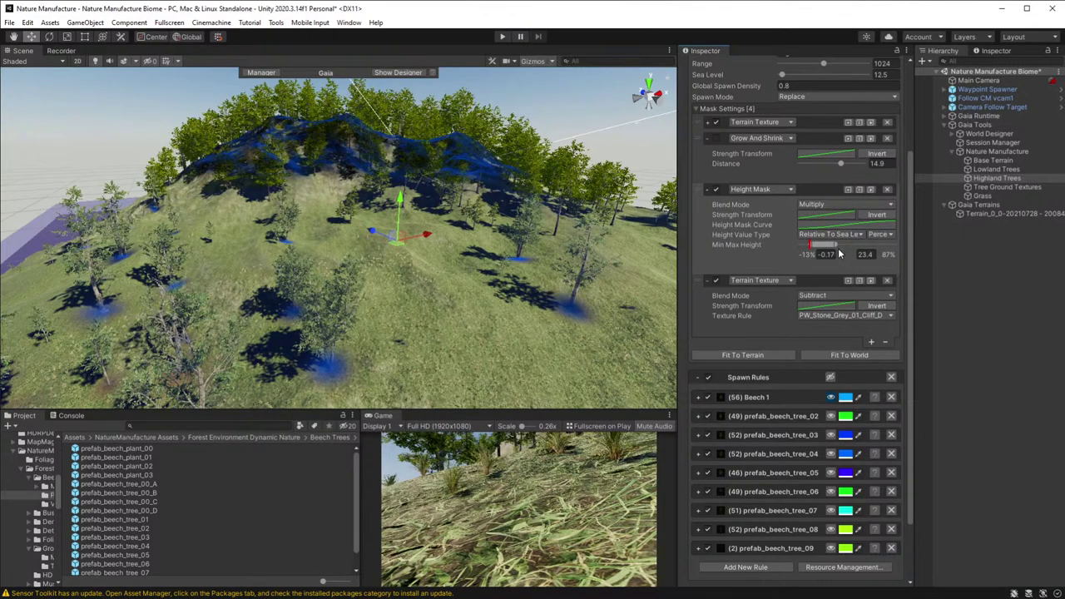
{"action": "mouse_move", "coordinate": [839, 244]}
{"action": "left_mouse_down"}
{"action": "mouse_move", "coordinate": [858, 244]}
{"action": "mouse_move", "coordinate": [842, 245]}
{"action": "left_mouse_up"}
- Try inverting the meadow grass Terrain Texture mask, then revert the inversion
{"action": "left_click", "coordinate": [707, 122]}
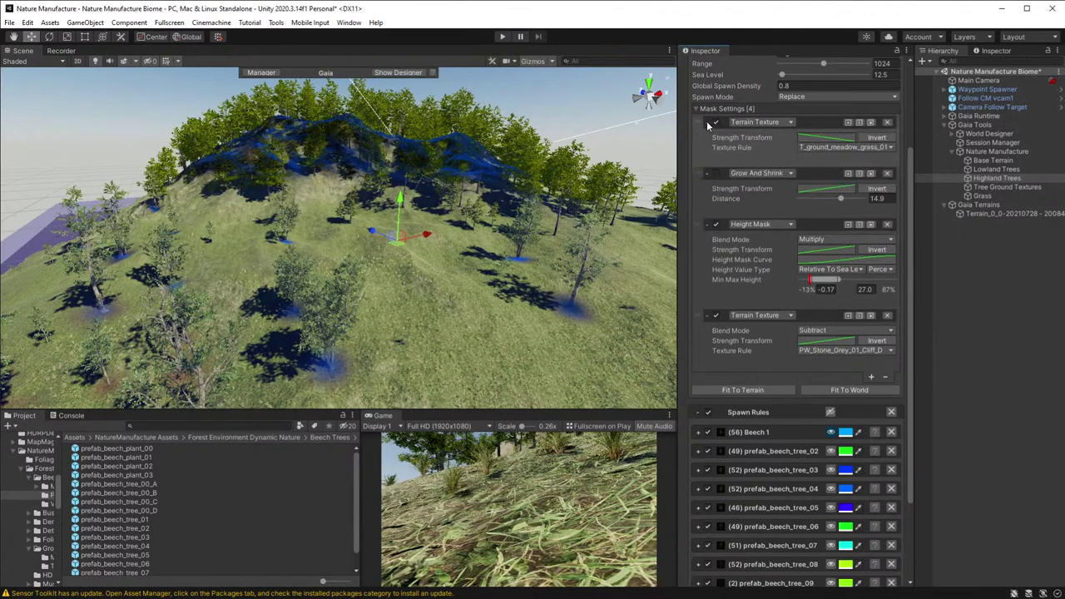
{"action": "left_click", "coordinate": [882, 138]}
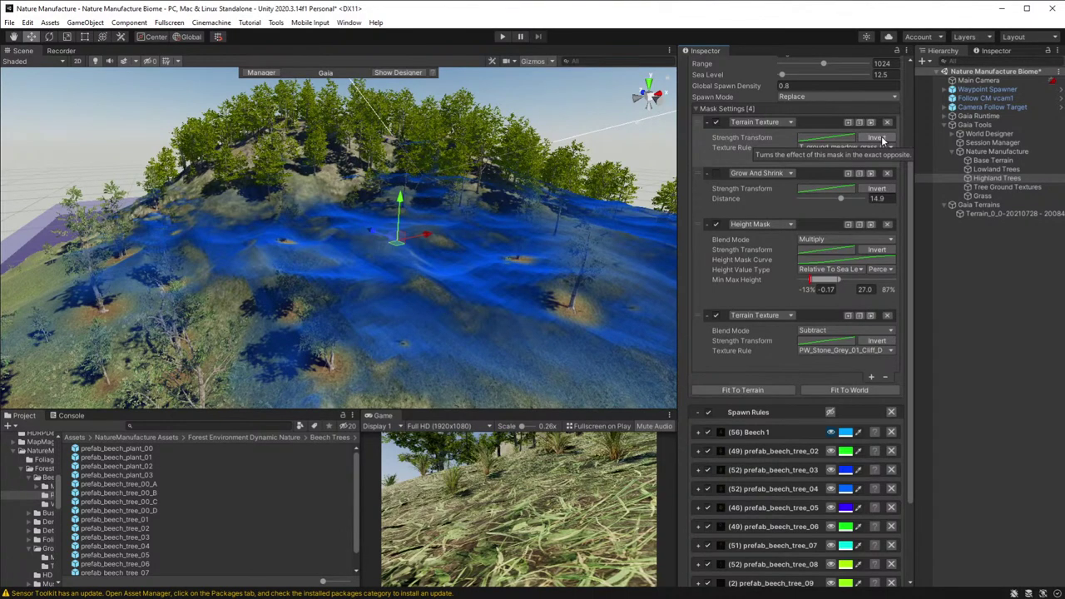
{"action": "left_click", "coordinate": [882, 138]}
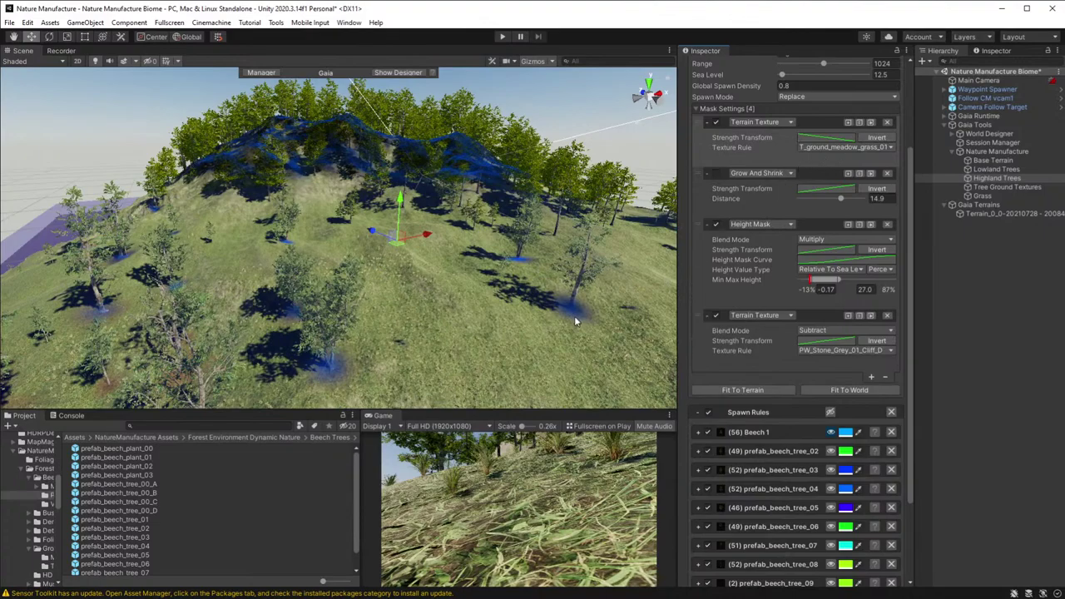
{"action": "left_click", "coordinate": [705, 124]}
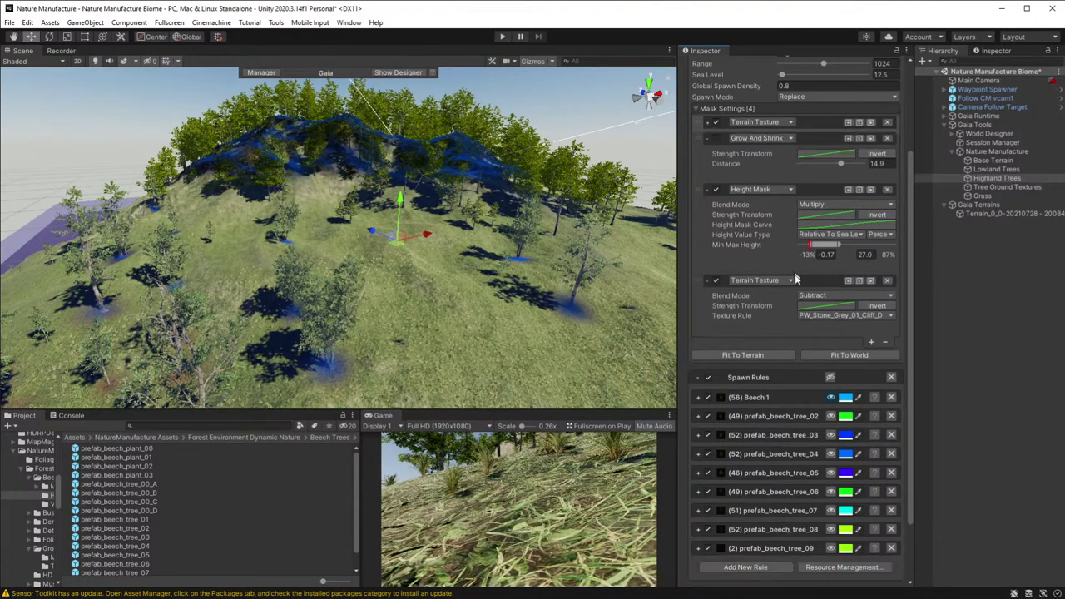
{"action": "left_click", "coordinate": [831, 224]}
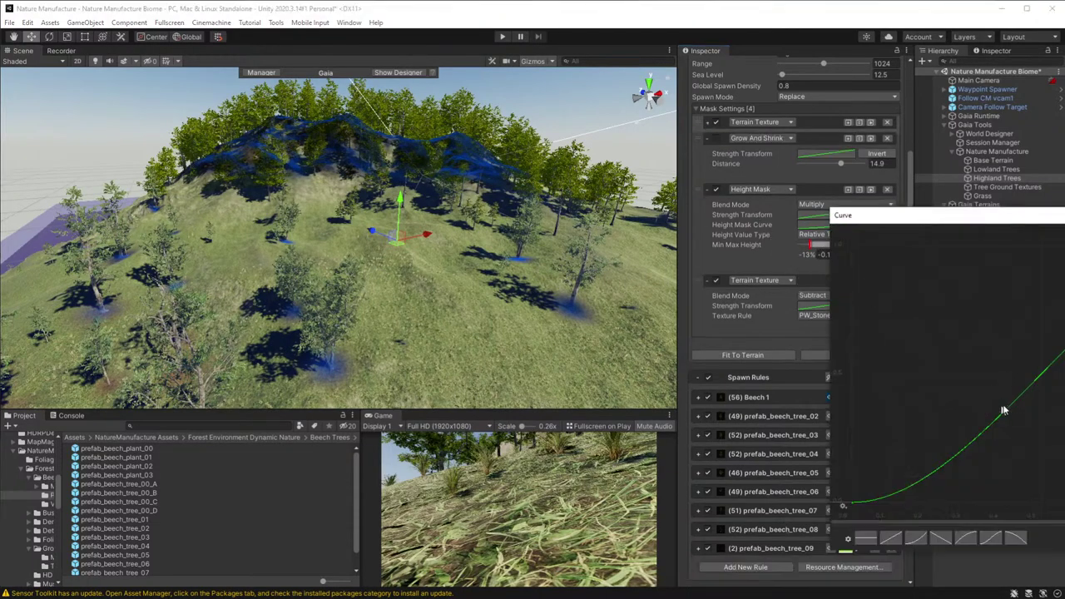
- Add a middle key to the height mask curve, raised to about 0.39, 0.71
{"action": "right_click", "coordinate": [1035, 402]}
{"action": "left_click", "coordinate": [1040, 404]}
{"action": "left_click_drag", "start_coordinate": [1035, 403], "coordinate": [1010, 341]}
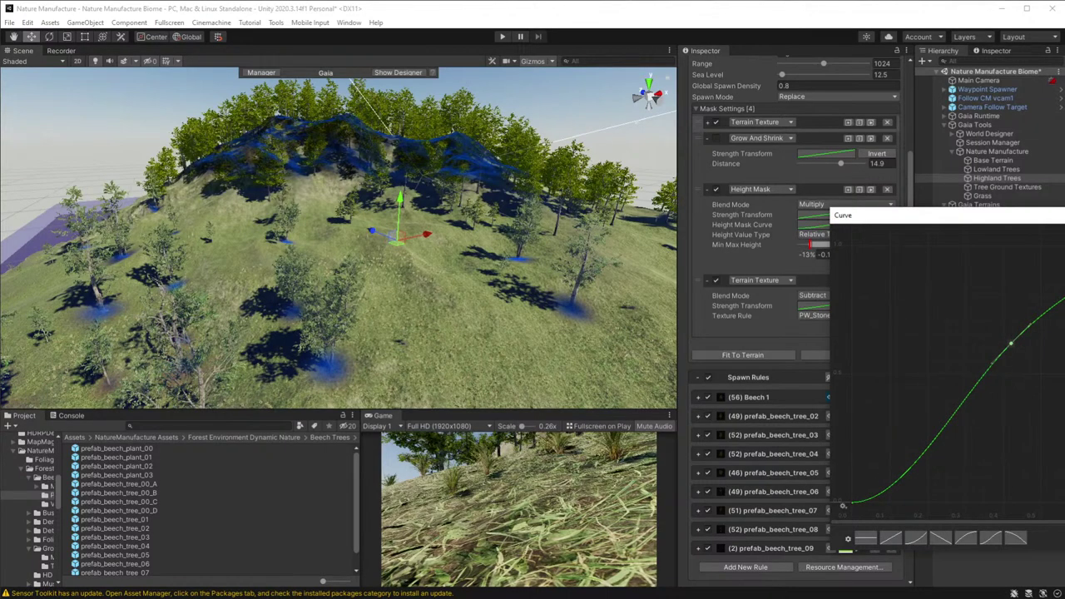
{"action": "left_click", "coordinate": [819, 170]}
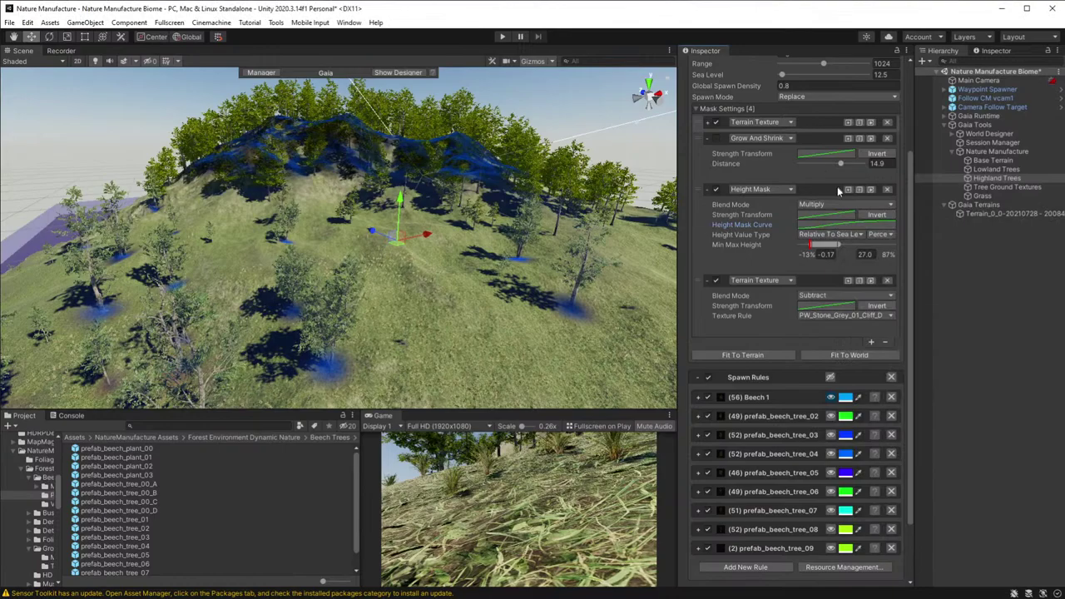
- Switch the Highland Trees height mask blend mode to Add
{"action": "left_click", "coordinate": [853, 203]}
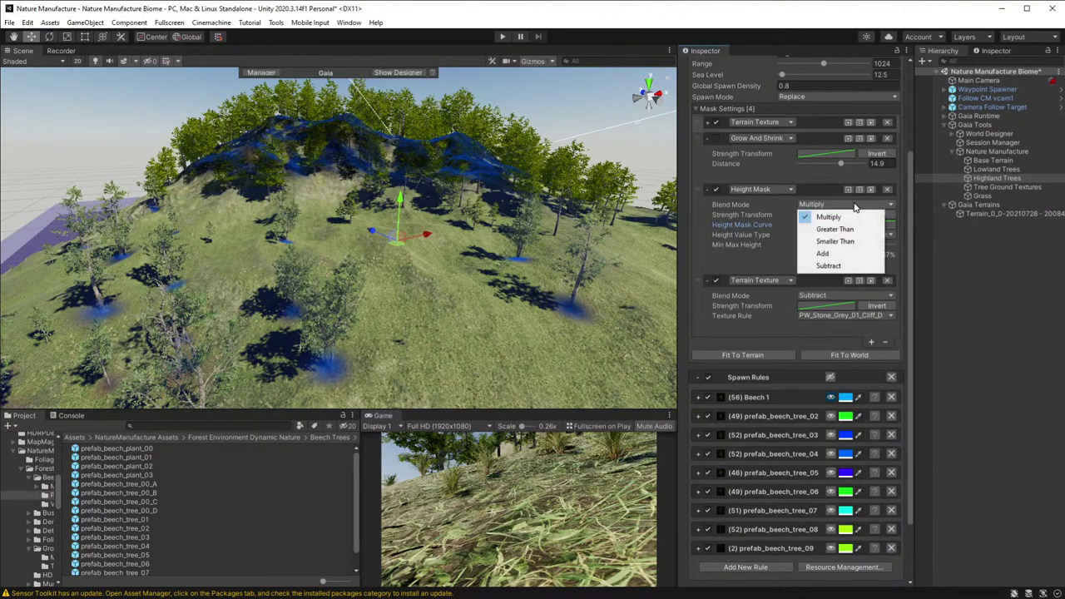
{"action": "left_click", "coordinate": [853, 253]}
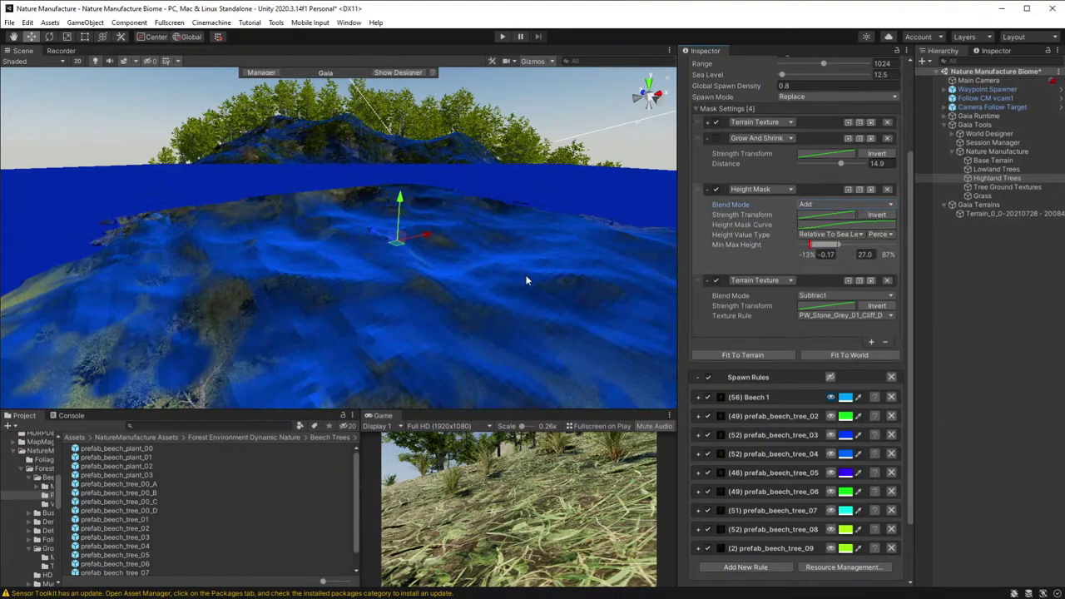
{"action": "scroll", "coordinate": [526, 280], "scroll_direction": "down", "scroll_amount": 5}
- Fit the spawner to the terrain, raise max height to 54.6, and respawn 137 Beech 1 trees
{"action": "left_click", "coordinate": [743, 356]}
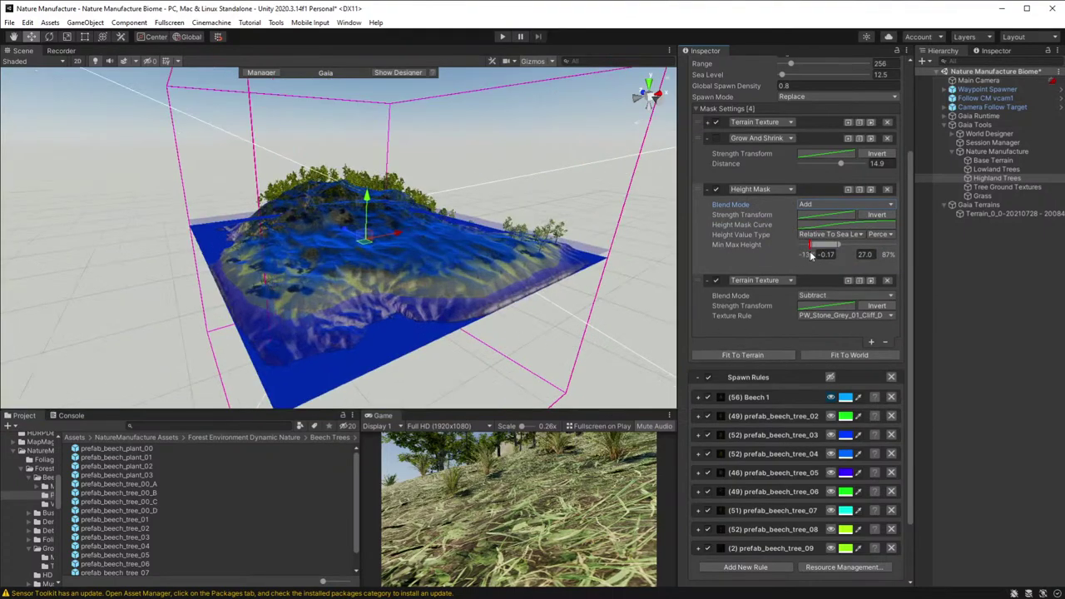
{"action": "left_click_drag", "start_coordinate": [843, 248], "coordinate": [863, 244]}
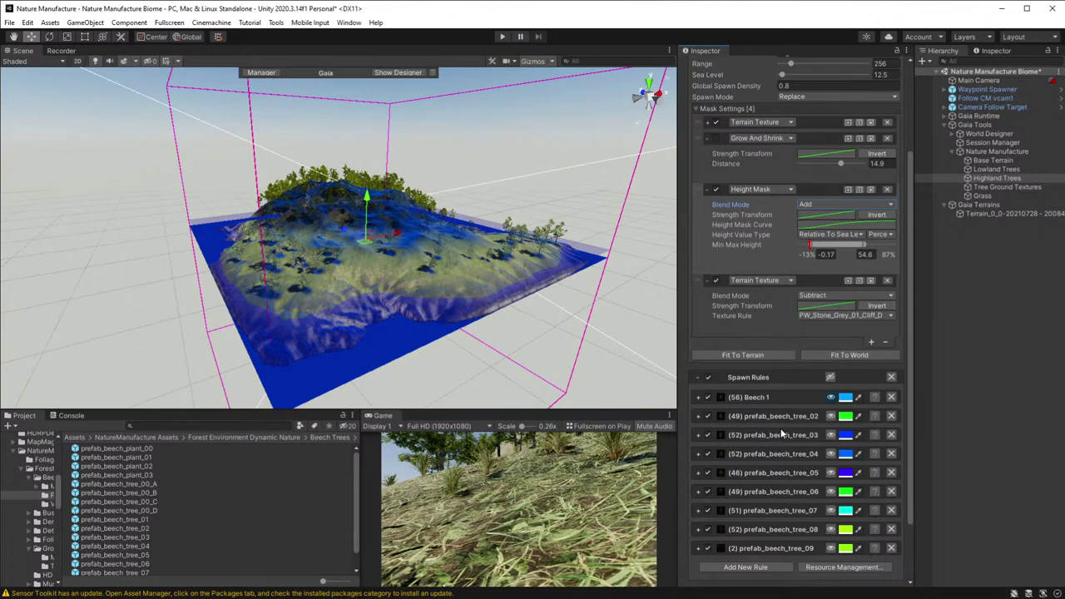
{"action": "scroll", "coordinate": [783, 436], "scroll_direction": "down", "scroll_amount": 3}
{"action": "left_click", "coordinate": [761, 552]}
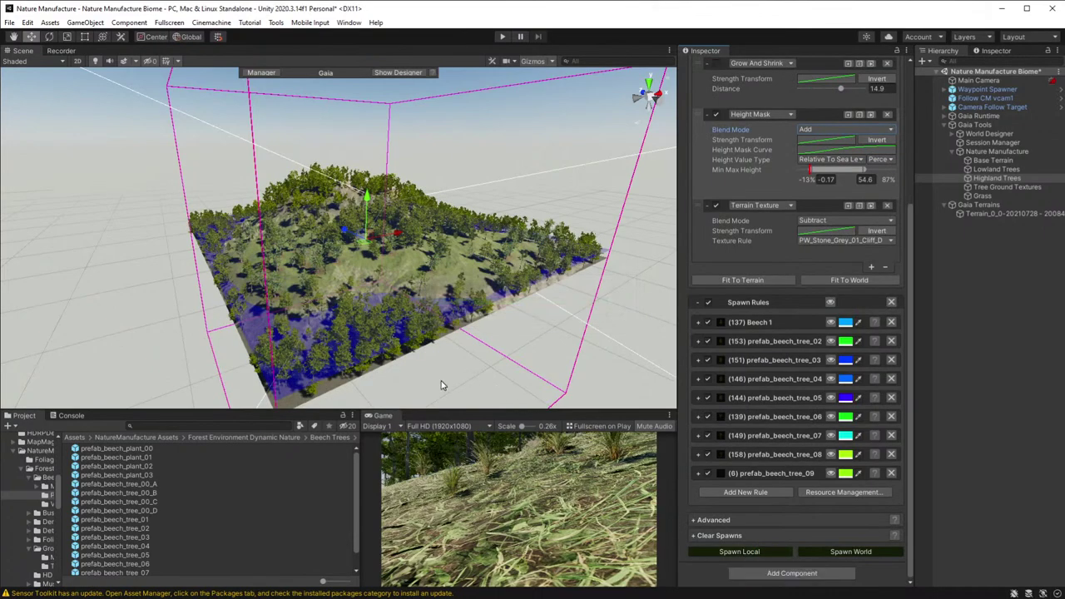
- Set the height mask back to Multiply and move it to the top of the mask list
{"action": "scroll", "coordinate": [776, 241], "scroll_direction": "up", "scroll_amount": 3}
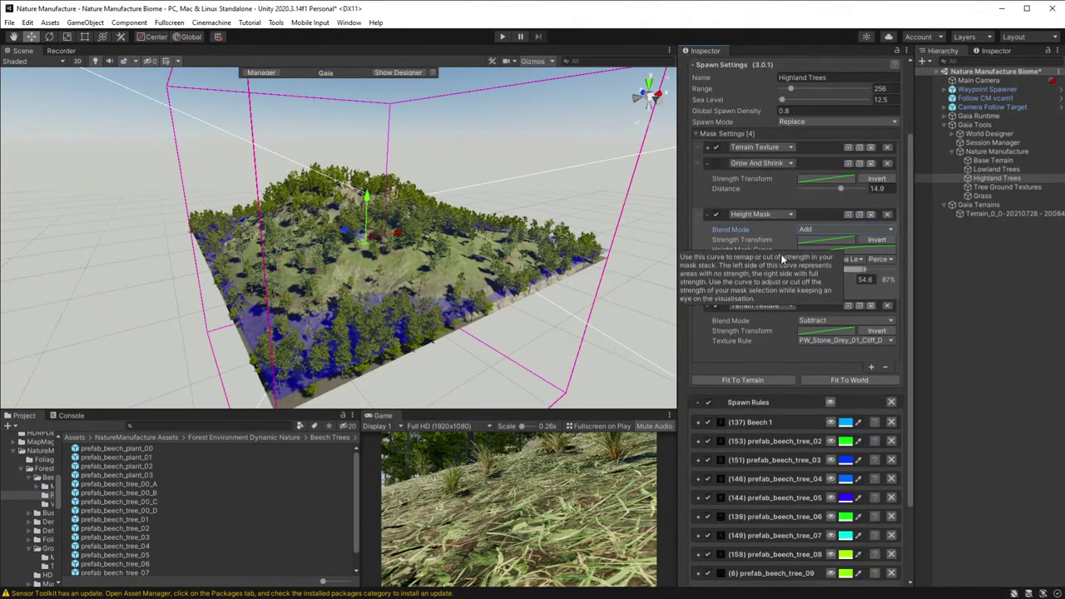
{"action": "mouse_move", "coordinate": [743, 252]}
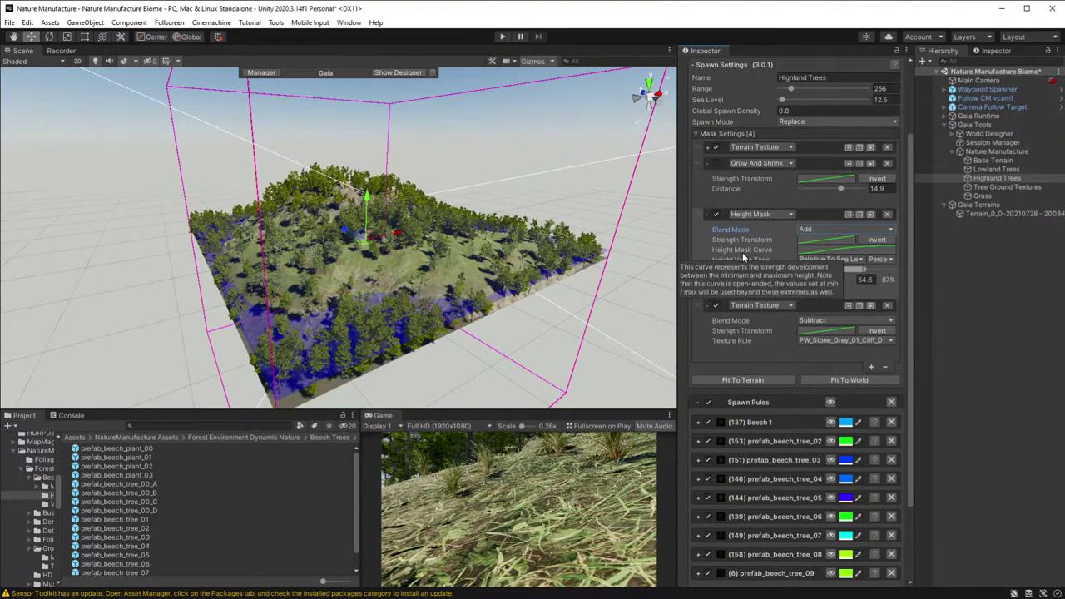
{"action": "left_click", "coordinate": [841, 229]}
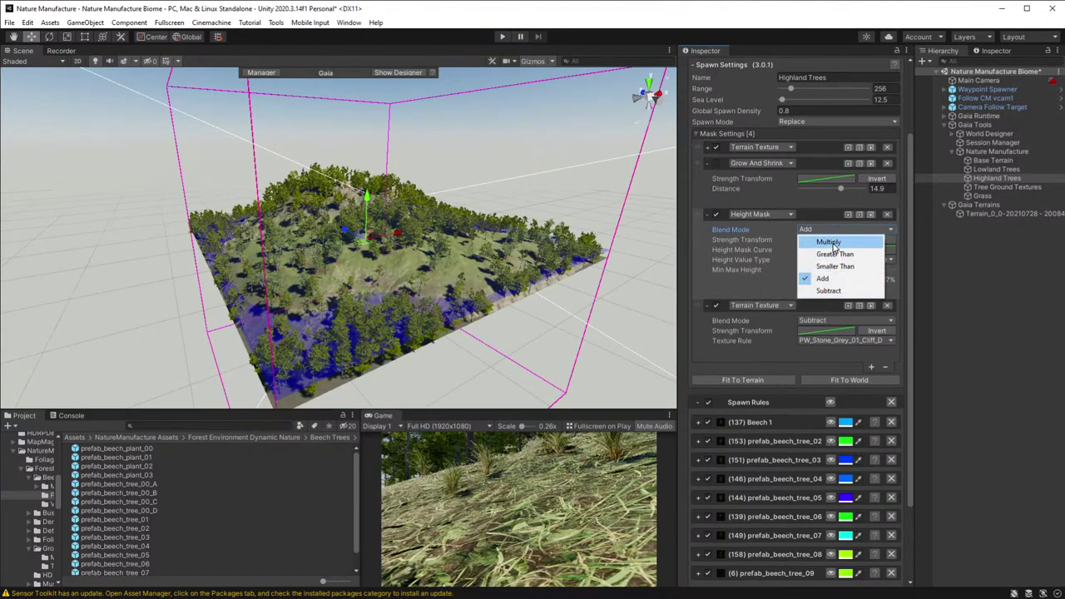
{"action": "left_click", "coordinate": [834, 243]}
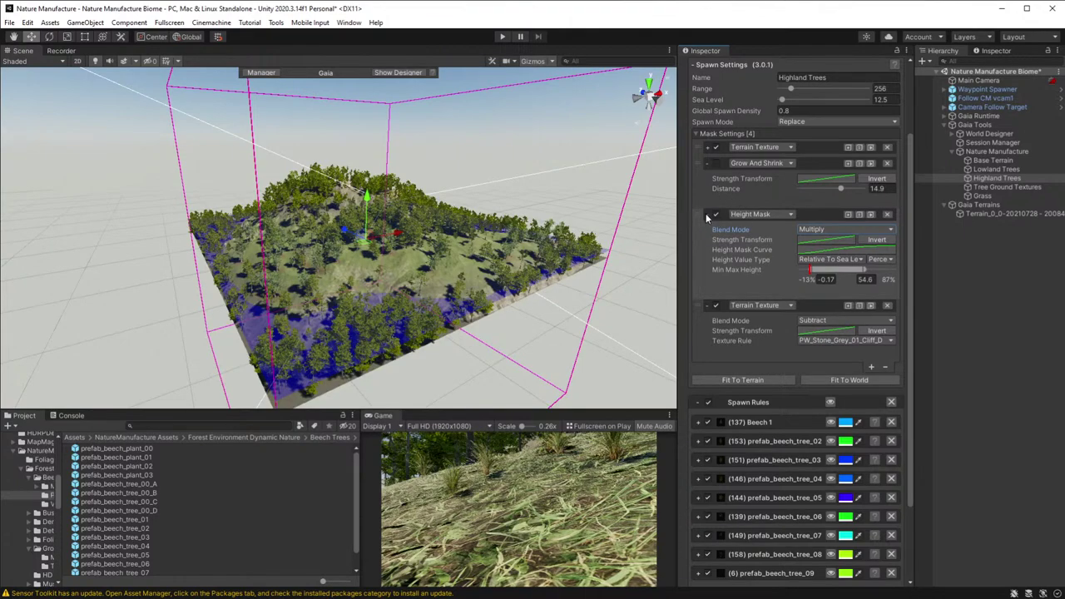
{"action": "left_click_drag", "start_coordinate": [696, 214], "coordinate": [710, 177]}
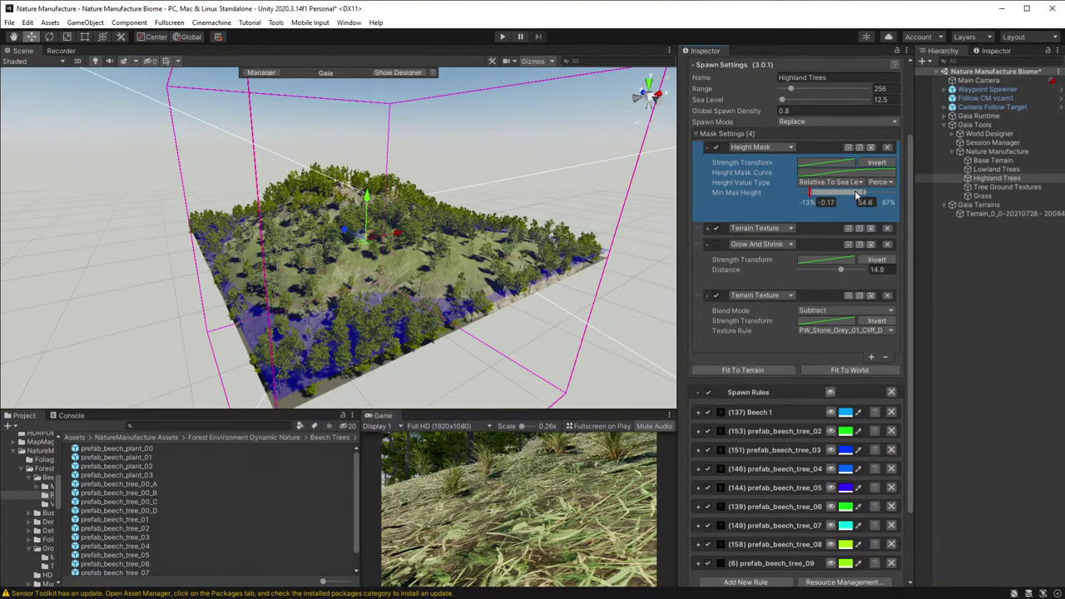
- Set the height range to 8.21–63 and make the meadow grass texture mask blend with Add
{"action": "left_click_drag", "start_coordinate": [855, 195], "coordinate": [865, 190]}
{"action": "left_click_drag", "start_coordinate": [855, 192], "coordinate": [849, 188]}
{"action": "left_click", "coordinate": [707, 229]}
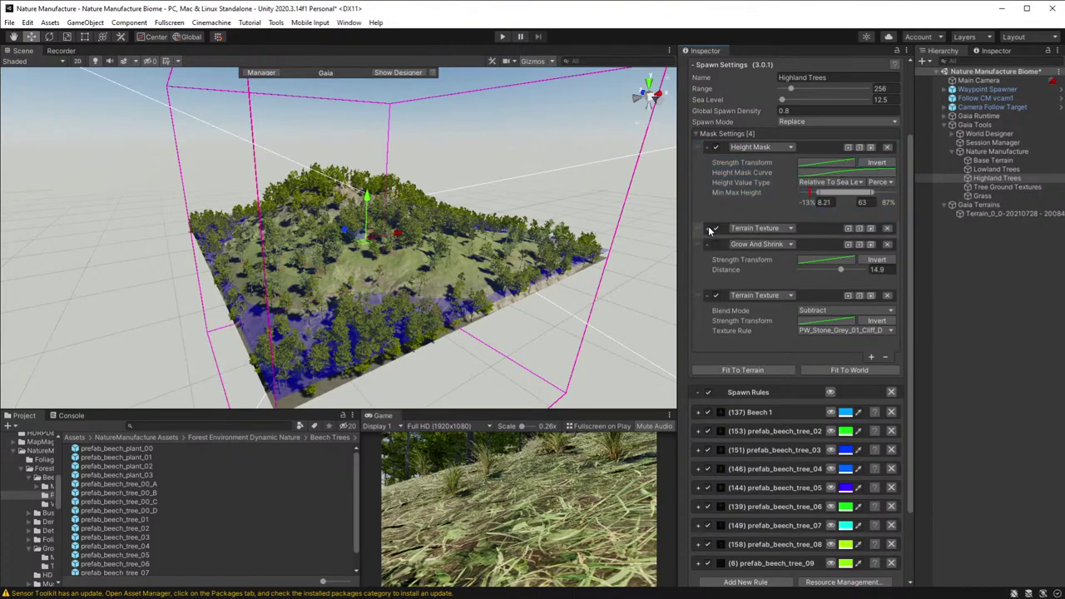
{"action": "left_click", "coordinate": [837, 243]}
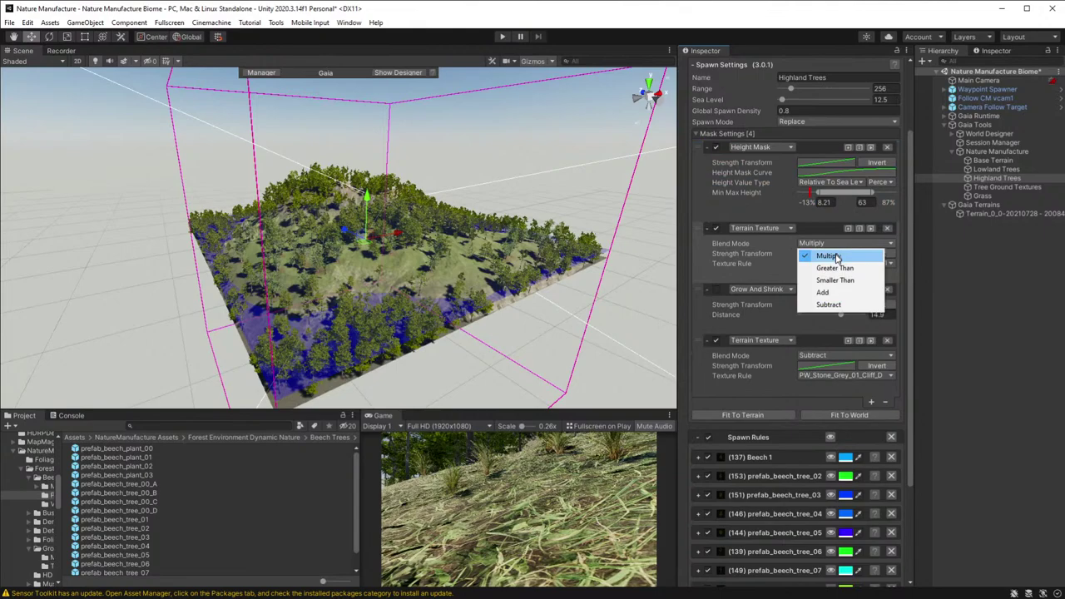
{"action": "left_click", "coordinate": [837, 292]}
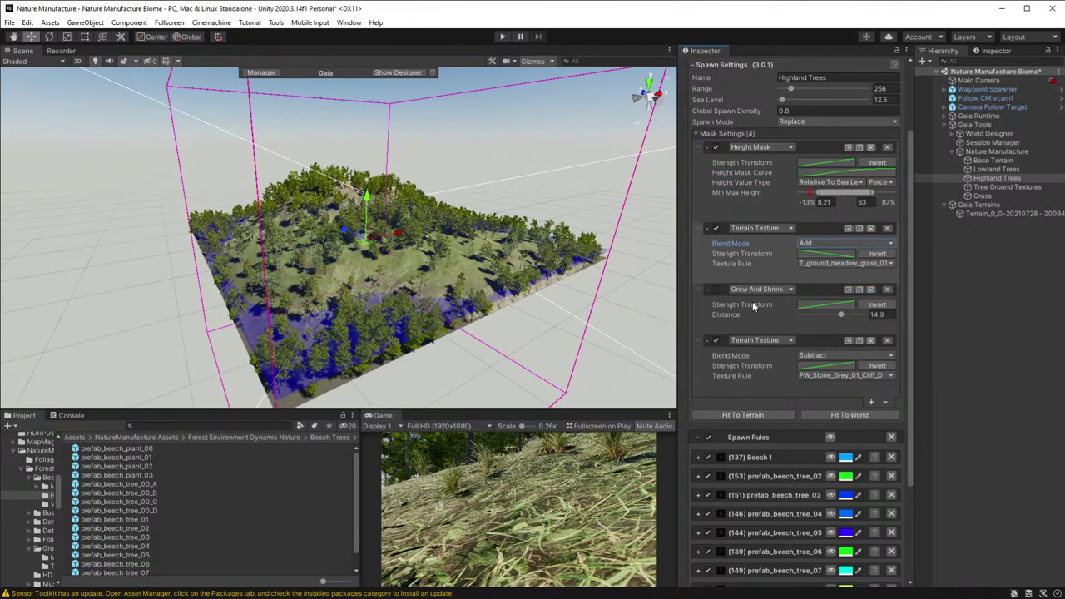
- Set the height mask range to 12.8–61.6 and preview Beech 1 placement on the terrain
{"action": "left_click", "coordinate": [833, 172]}
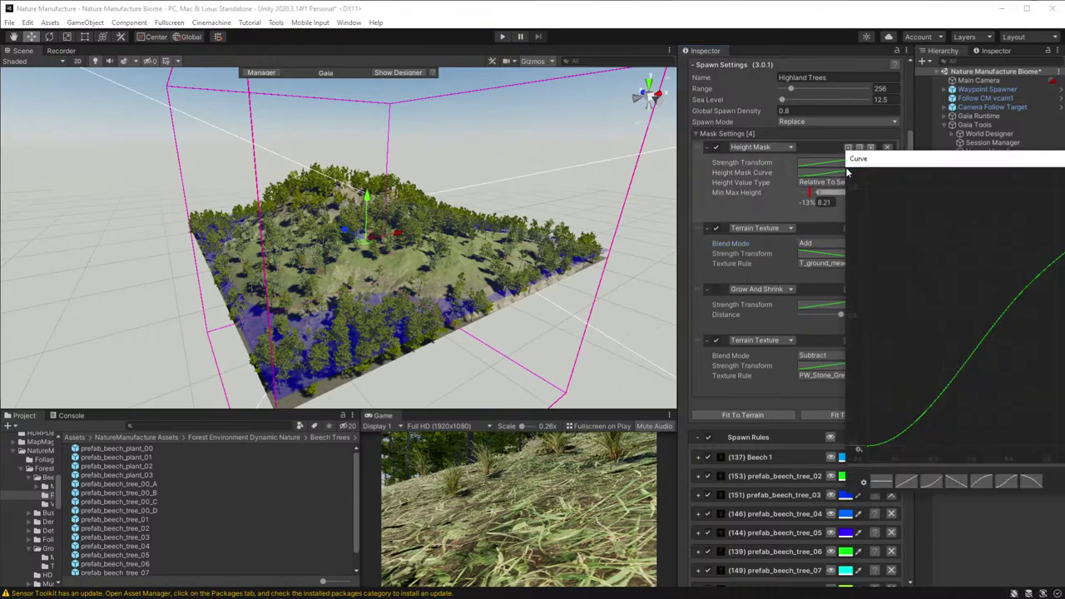
{"action": "left_click", "coordinate": [896, 205]}
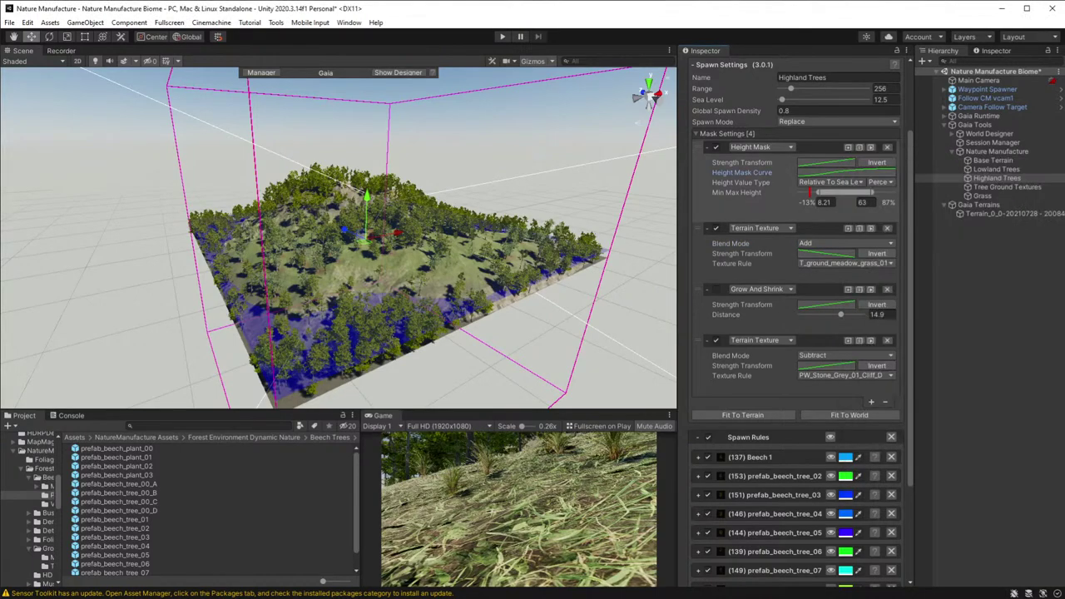
{"action": "mouse_move", "coordinate": [872, 191]}
{"action": "left_mouse_down"}
{"action": "mouse_move", "coordinate": [890, 193]}
{"action": "mouse_move", "coordinate": [853, 200]}
{"action": "left_mouse_up"}
{"action": "left_click", "coordinate": [831, 458]}
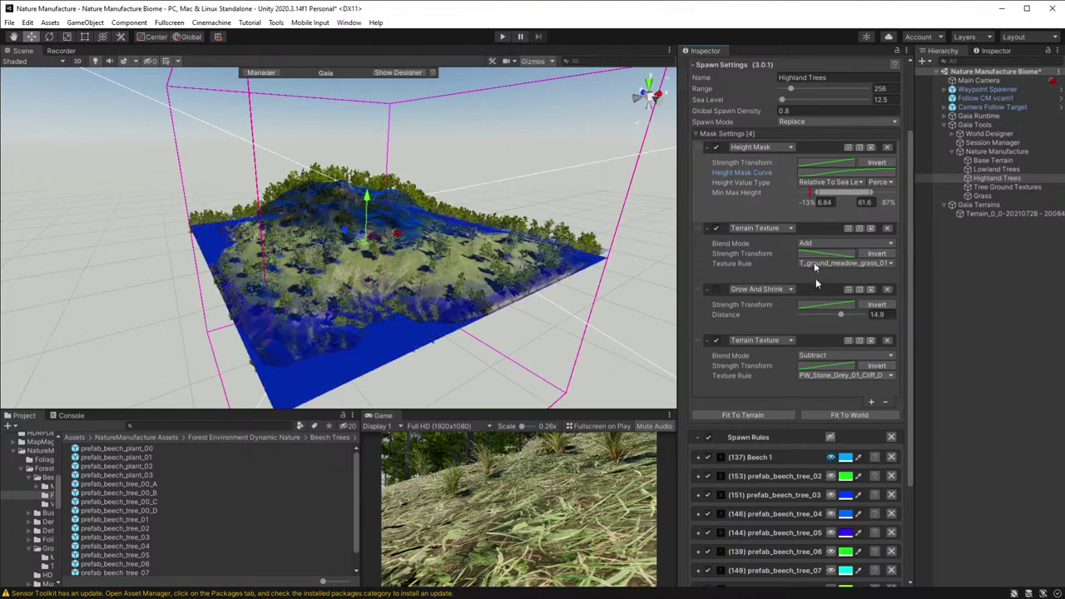
{"action": "right_click_drag", "start_coordinate": [416, 333], "coordinate": [473, 264]}
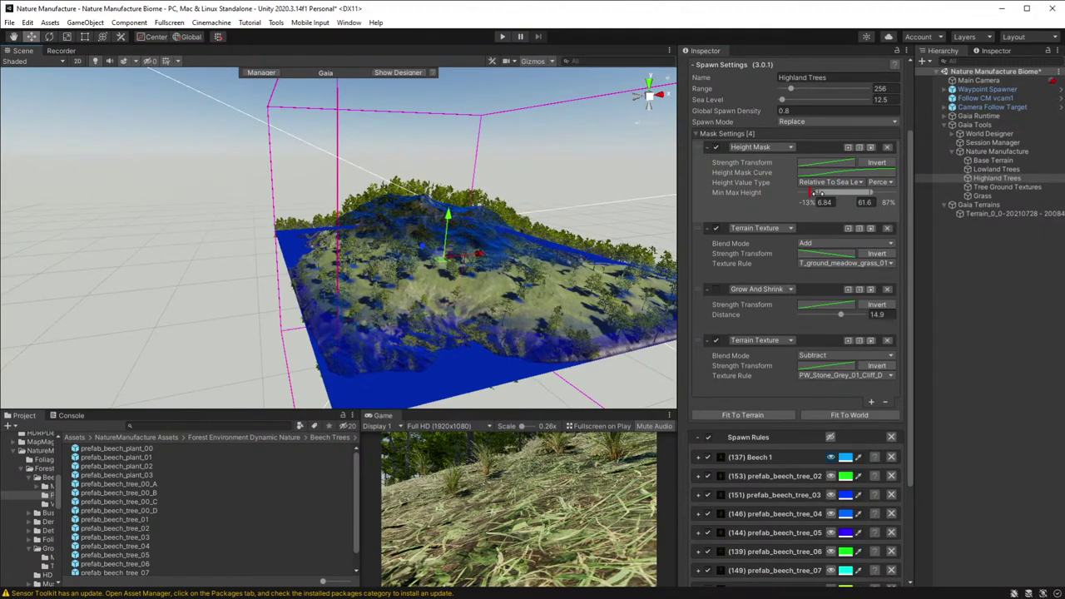
{"action": "left_click_drag", "start_coordinate": [818, 192], "coordinate": [824, 192]}
- Add two keys to the Height Mask Curve and drag them into a steep S-curve
{"action": "left_click", "coordinate": [830, 173]}
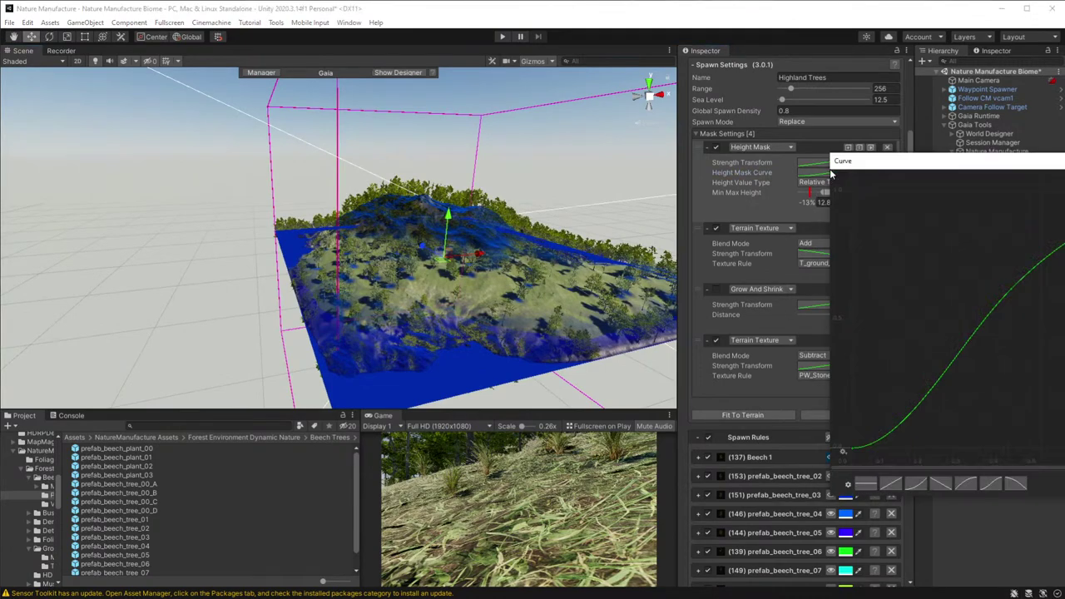
{"action": "right_click", "coordinate": [965, 353]}
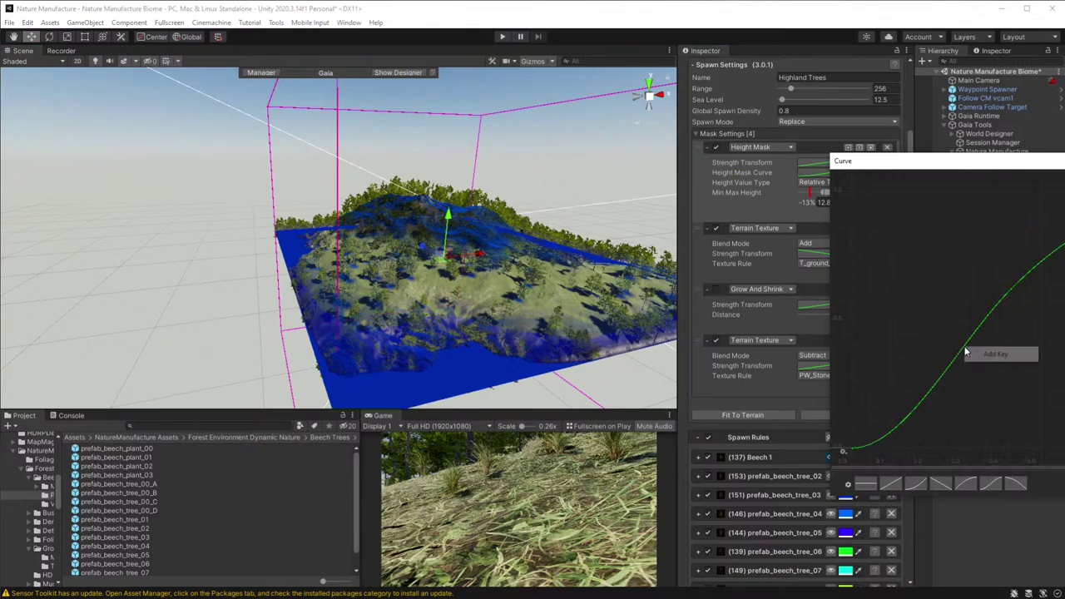
{"action": "double_click", "coordinate": [1015, 297]}
{"action": "mouse_move", "coordinate": [1014, 298]}
{"action": "left_mouse_down"}
{"action": "mouse_move", "coordinate": [1040, 294]}
{"action": "mouse_move", "coordinate": [1046, 319]}
{"action": "mouse_move", "coordinate": [1027, 310]}
{"action": "left_mouse_up"}
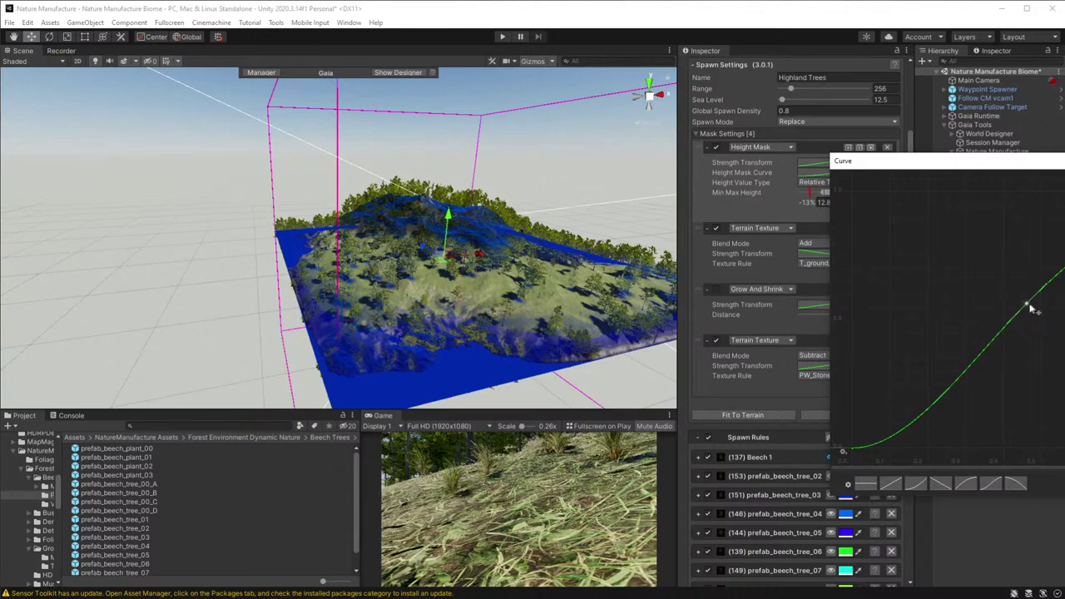
{"action": "right_click", "coordinate": [926, 413]}
{"action": "left_click", "coordinate": [929, 419]}
{"action": "left_click_drag", "start_coordinate": [928, 416], "coordinate": [971, 429]}
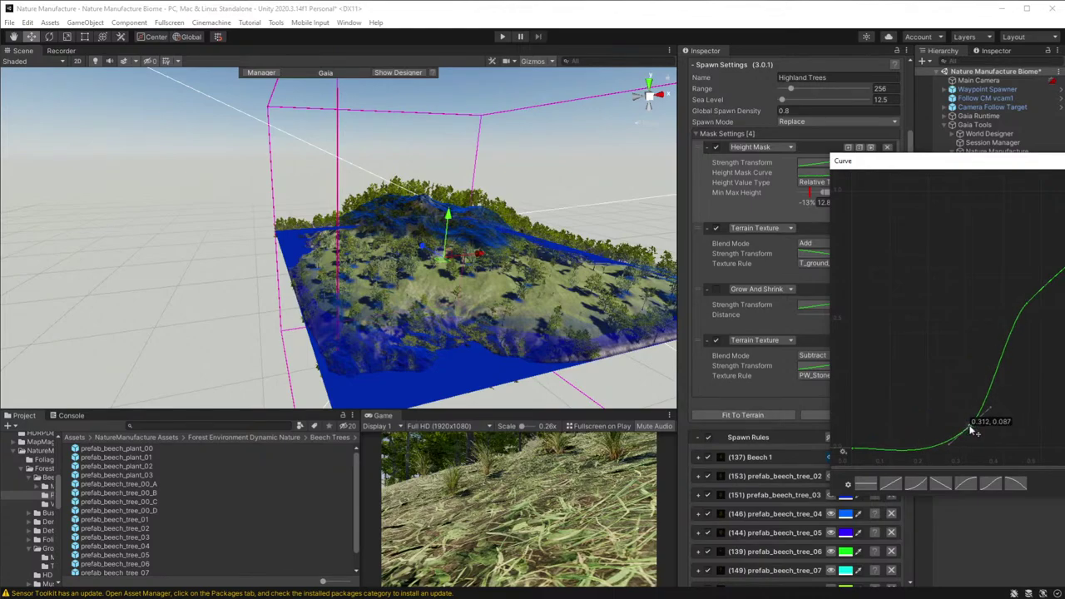
{"action": "left_click_drag", "start_coordinate": [1025, 302], "coordinate": [964, 239]}
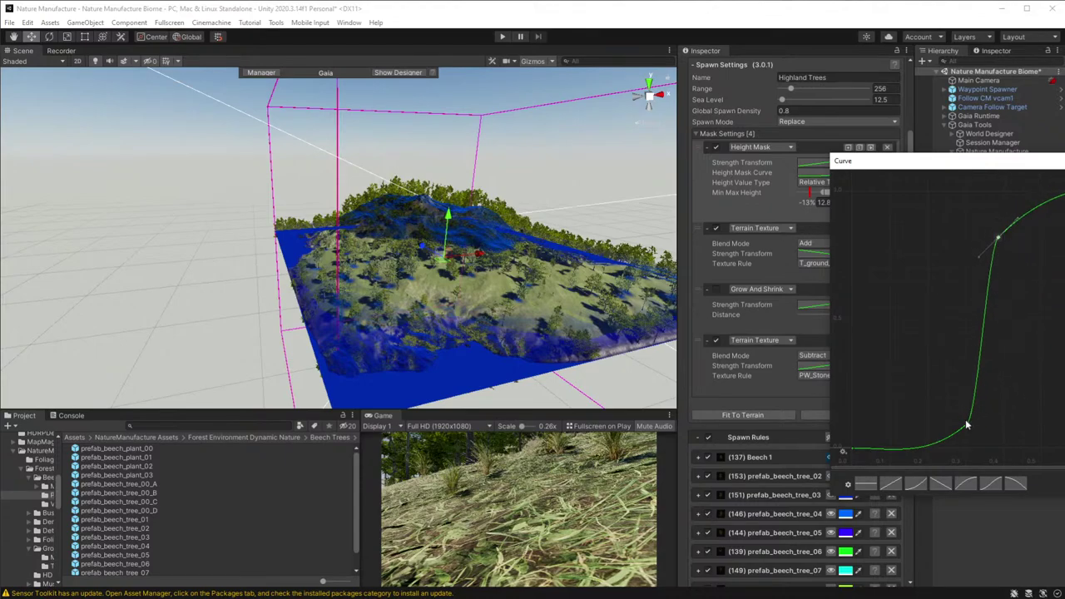
{"action": "left_click_drag", "start_coordinate": [965, 423], "coordinate": [880, 365]}
{"action": "key", "text": "Escape"}
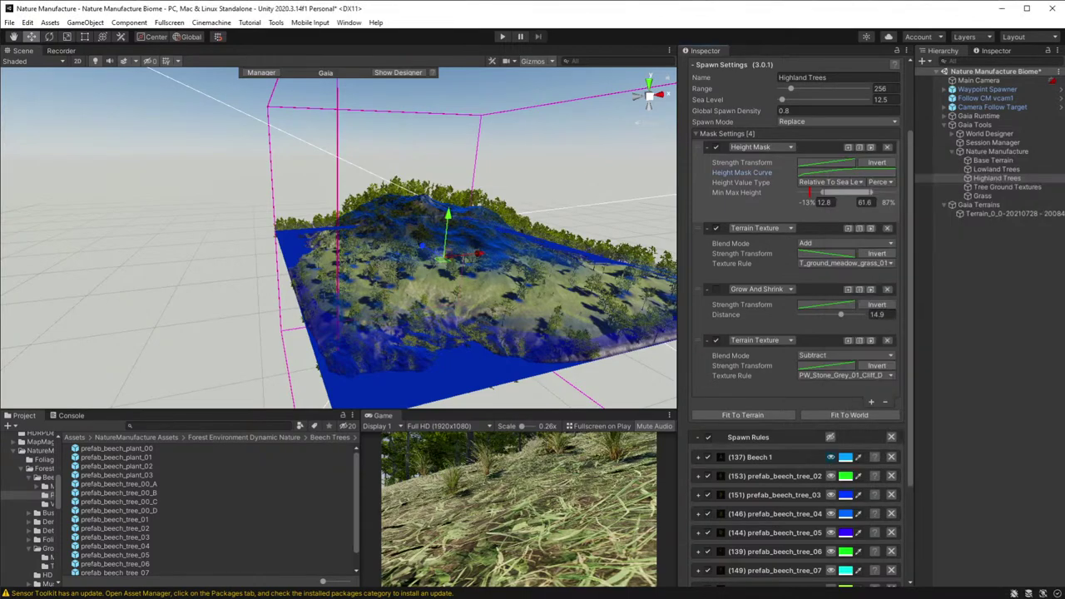
- Toggle the grass texture mask off and on to compare the spawn preview
{"action": "left_click", "coordinate": [716, 340]}
{"action": "left_click", "coordinate": [717, 339]}
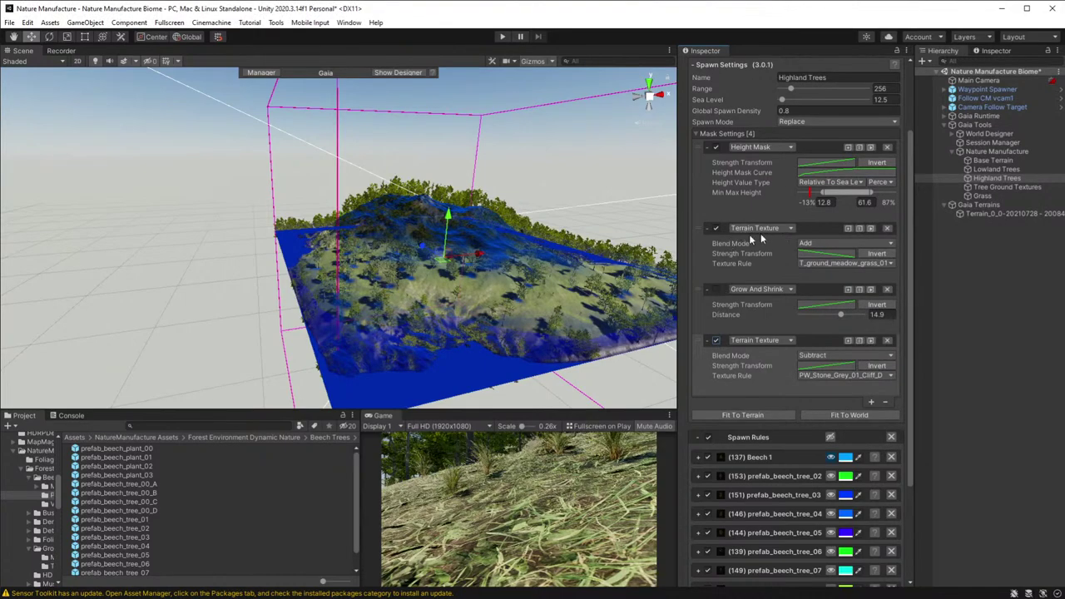
{"action": "left_click", "coordinate": [716, 229]}
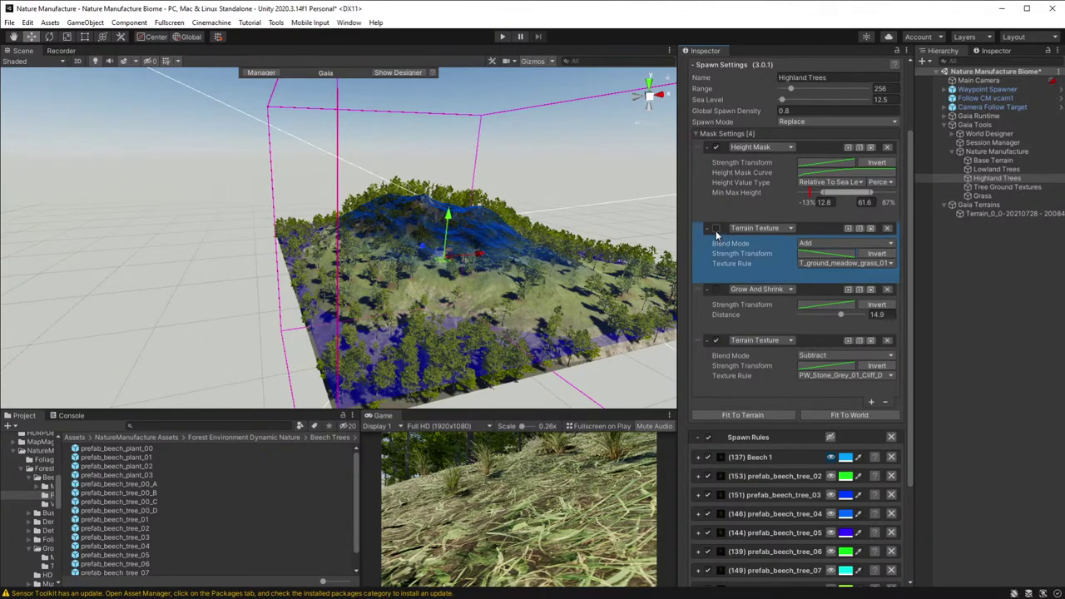
{"action": "left_click", "coordinate": [716, 229]}
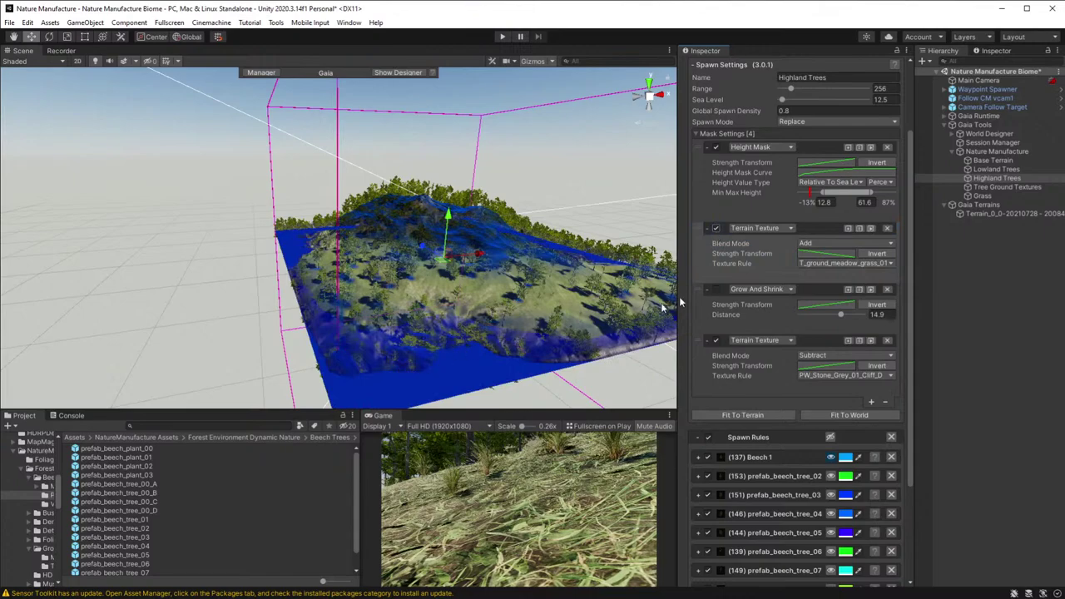
- Reshape the grass mask's strength curve into a sharp step followed by a descending line
{"action": "left_click", "coordinate": [824, 254]}
{"action": "right_click", "coordinate": [861, 293]}
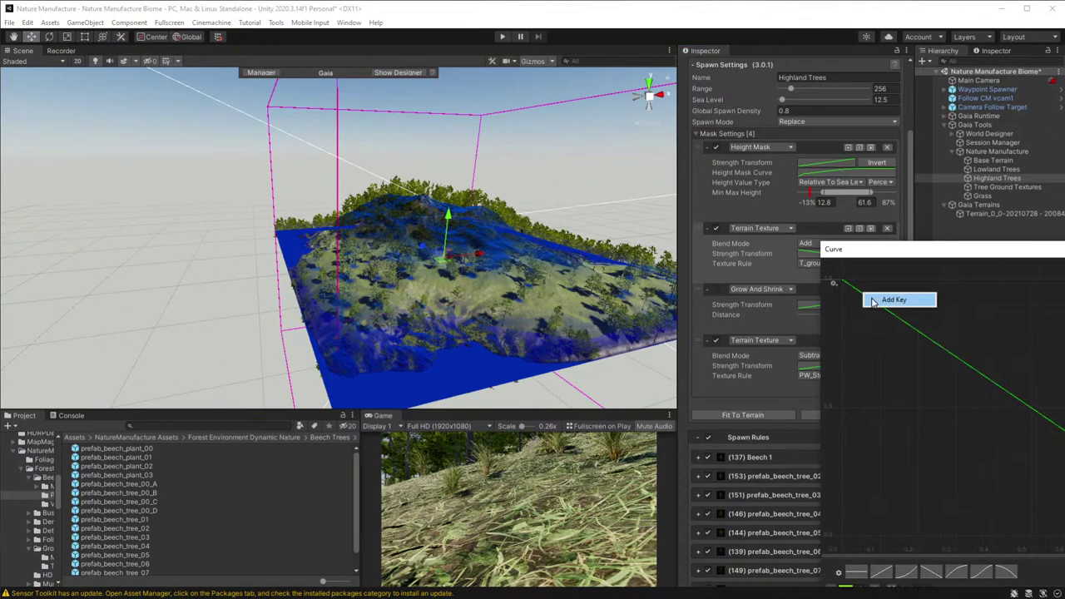
{"action": "left_click", "coordinate": [874, 302]}
{"action": "left_click_drag", "start_coordinate": [842, 284], "coordinate": [863, 323]}
{"action": "left_click_drag", "start_coordinate": [834, 283], "coordinate": [841, 539]}
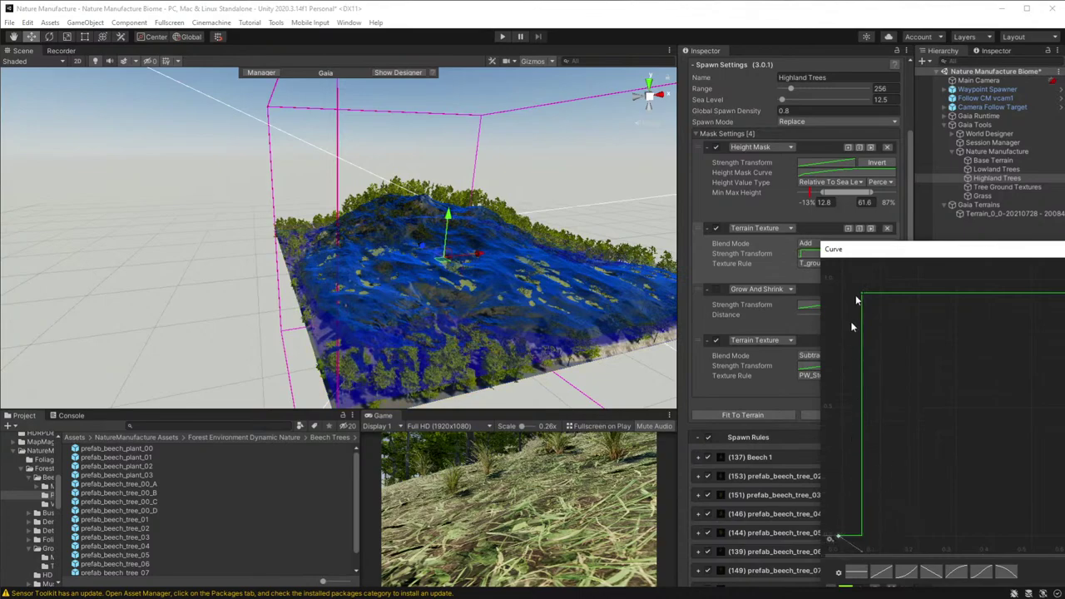
{"action": "left_click", "coordinate": [862, 294]}
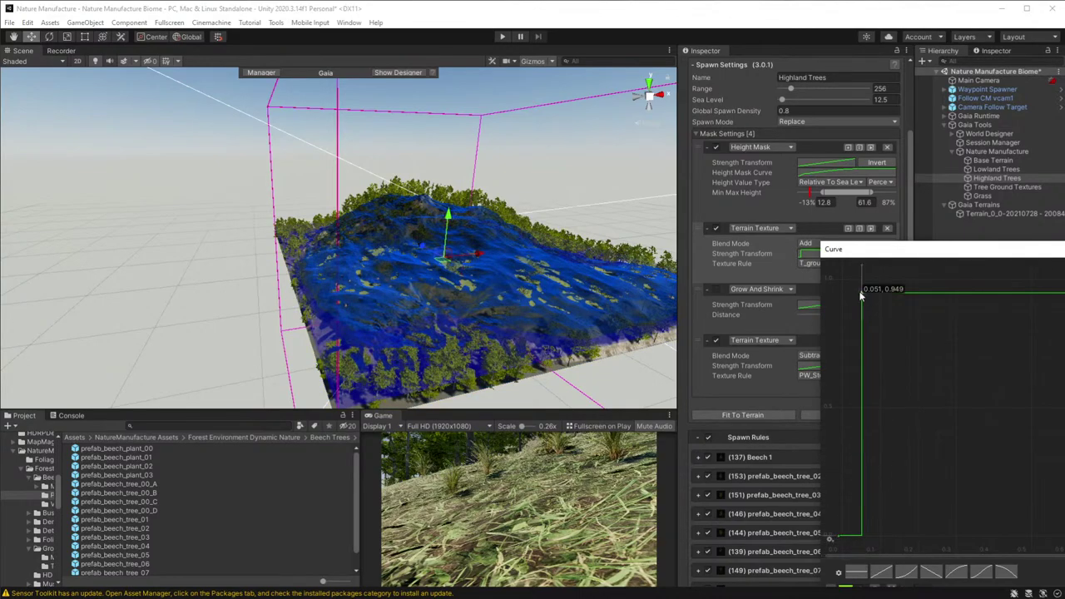
{"action": "left_click", "coordinate": [936, 572]}
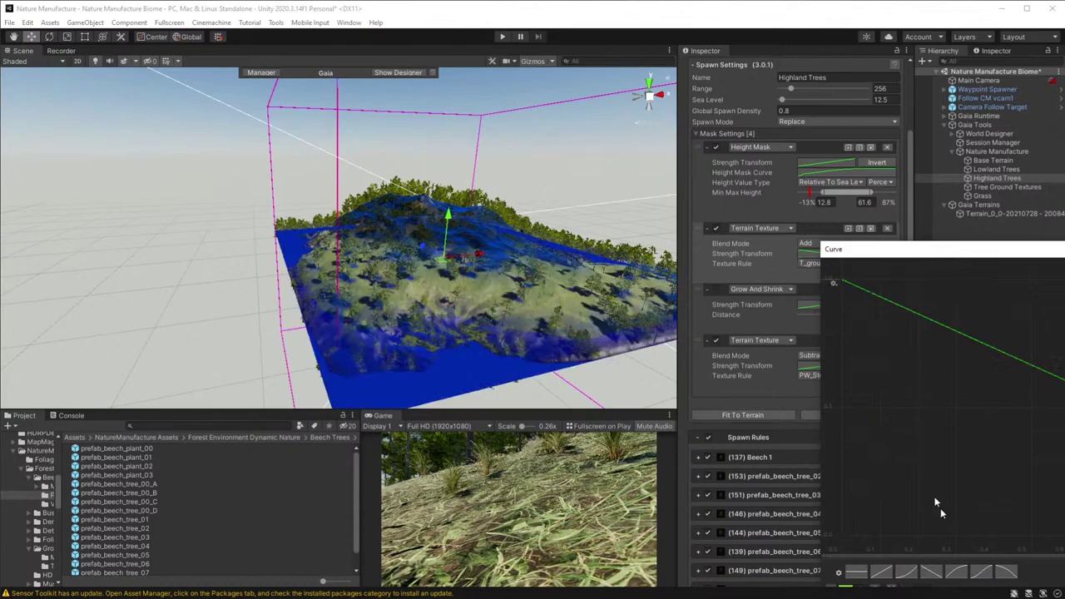
- Add curve keys, pulling the first key down for a steep rise and placing another low dip
{"action": "right_click", "coordinate": [887, 298]}
{"action": "left_click", "coordinate": [899, 308]}
{"action": "left_click_drag", "start_coordinate": [834, 283], "coordinate": [843, 539]}
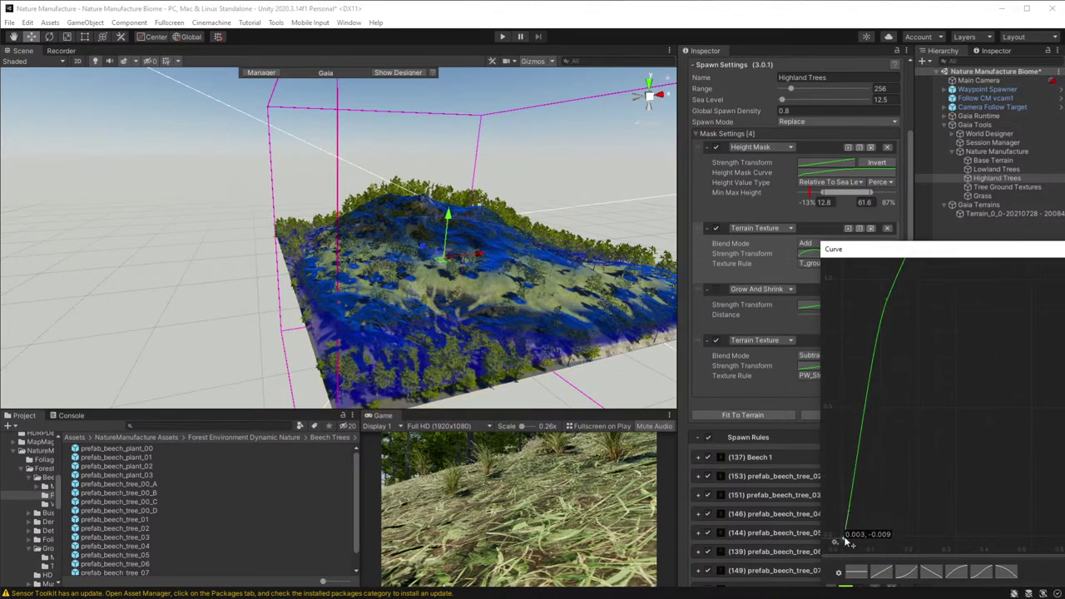
{"action": "right_click", "coordinate": [860, 502]}
{"action": "left_click", "coordinate": [882, 503]}
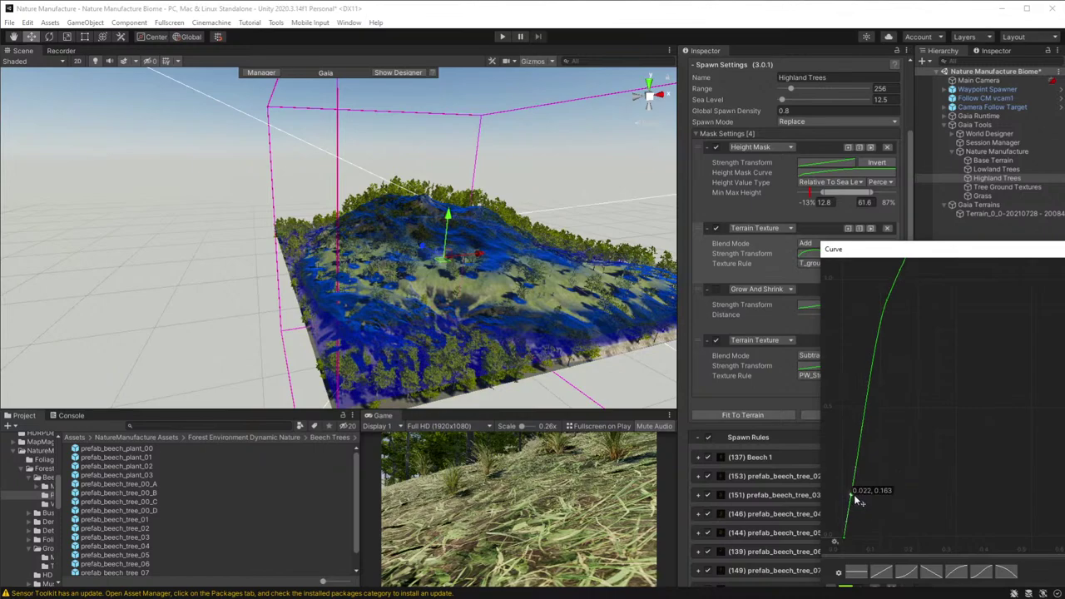
{"action": "left_click_drag", "start_coordinate": [860, 504], "coordinate": [874, 510]}
- Adjust the keys into an early peak easing down to a tail of about 0.431
{"action": "scroll", "coordinate": [986, 382], "scroll_direction": "down", "scroll_amount": 4}
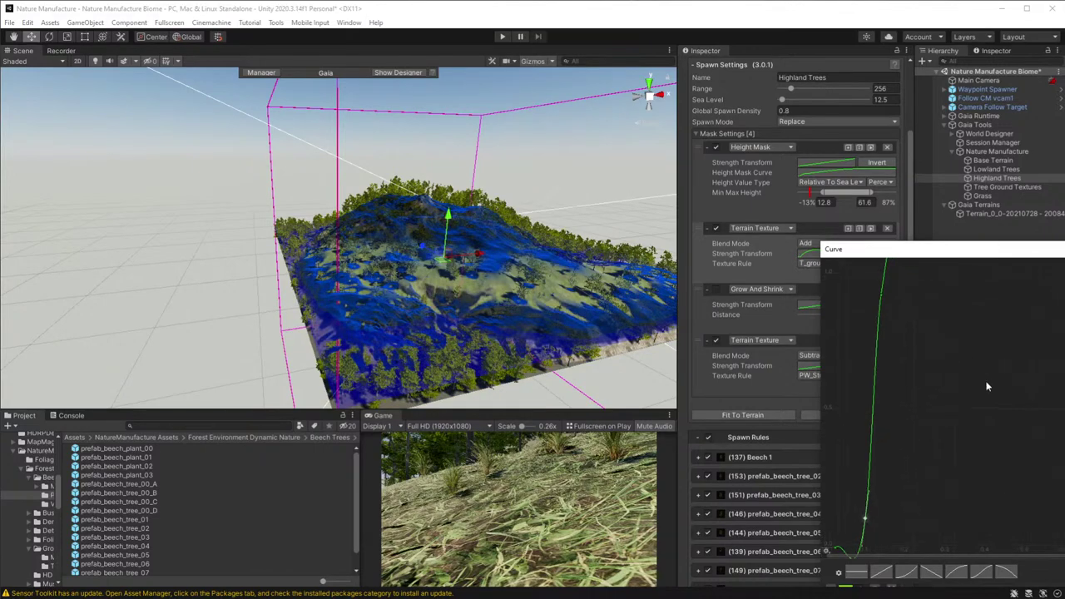
{"action": "scroll", "coordinate": [993, 382], "scroll_direction": "down", "scroll_amount": 1}
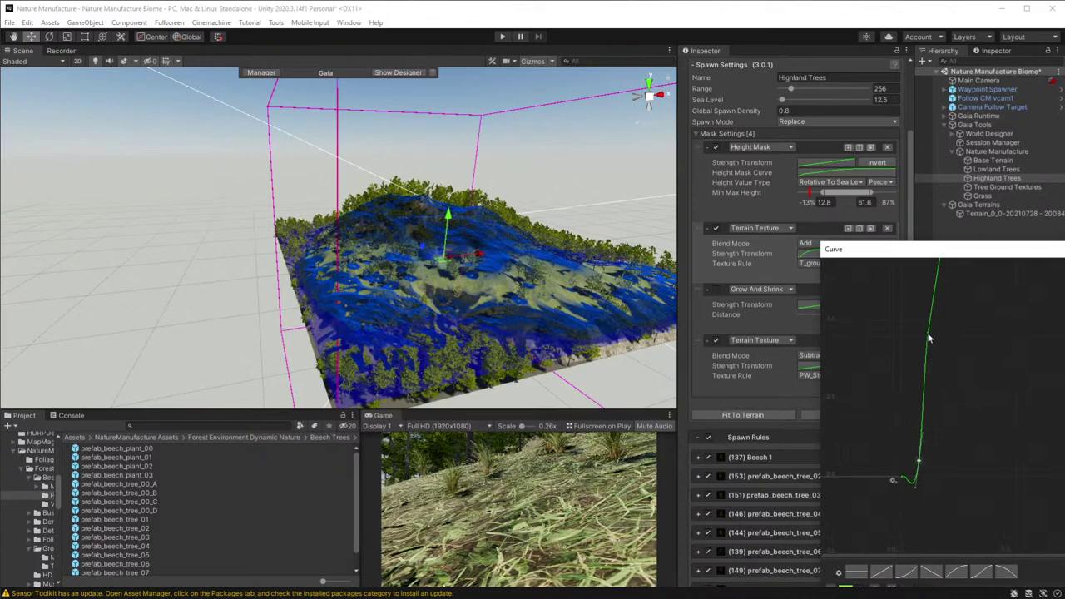
{"action": "left_click_drag", "start_coordinate": [929, 339], "coordinate": [967, 397]}
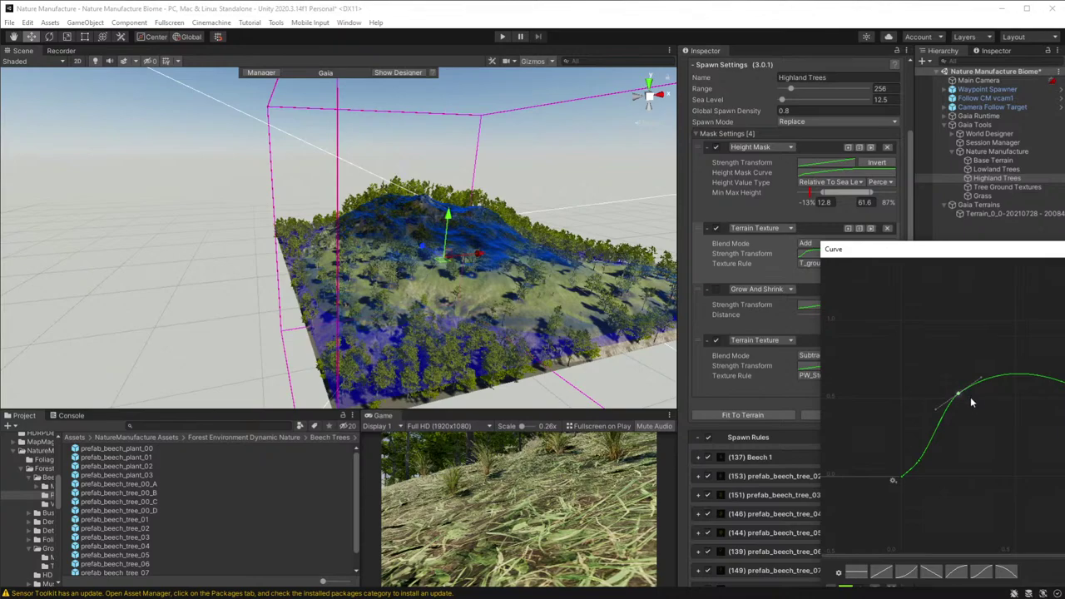
{"action": "left_click_drag", "start_coordinate": [922, 469], "coordinate": [909, 441]}
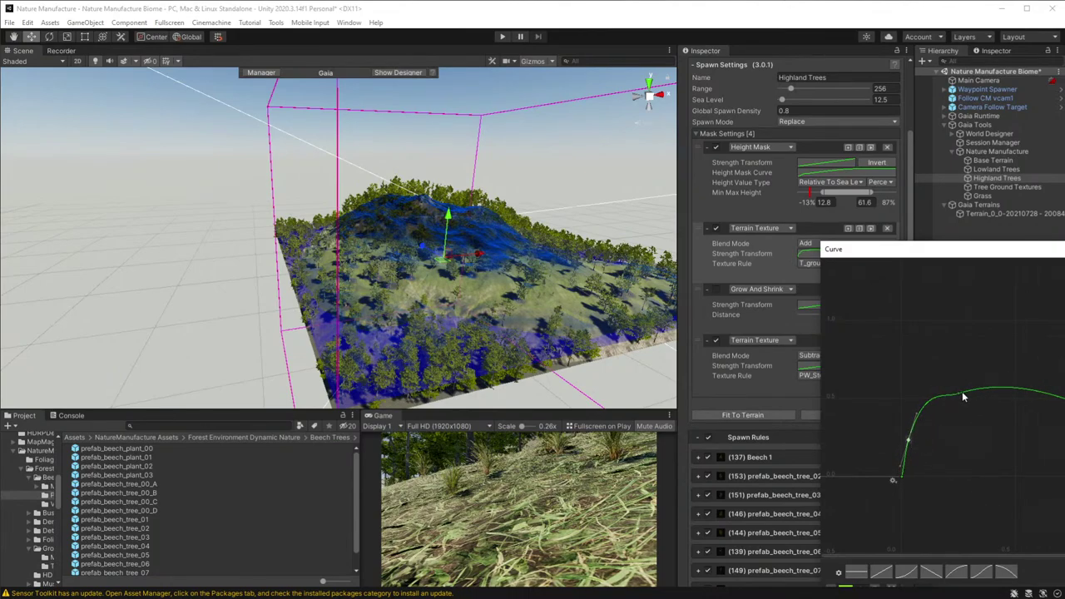
{"action": "left_click_drag", "start_coordinate": [962, 391], "coordinate": [972, 439]}
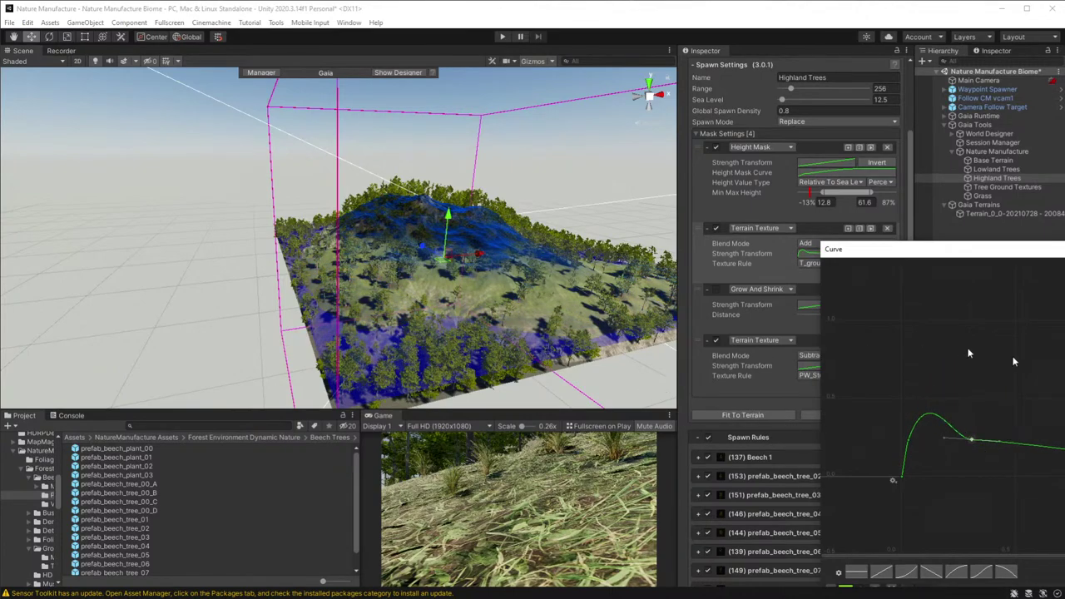
{"action": "left_click_drag", "start_coordinate": [1036, 253], "coordinate": [968, 242]}
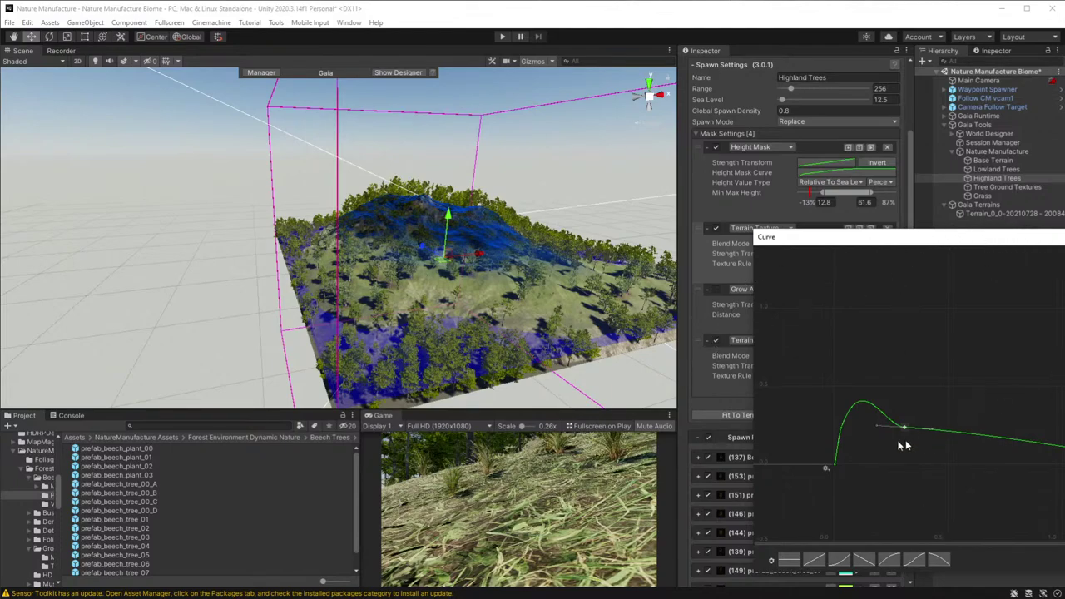
{"action": "mouse_move", "coordinate": [907, 428]}
{"action": "left_mouse_down"}
{"action": "mouse_move", "coordinate": [934, 346]}
{"action": "mouse_move", "coordinate": [898, 428]}
{"action": "left_mouse_up"}
{"action": "key", "text": "Escape"}
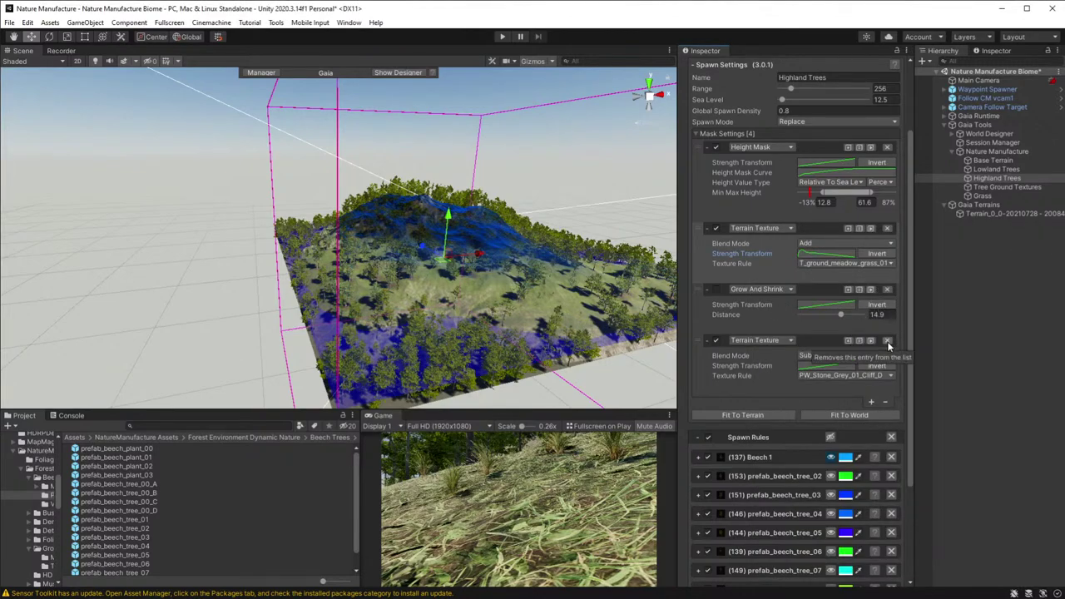
- Delete the Terrain Texture (Add) and Grow And Shrink masks and respawn, leaving 57 Beech 1 trees
{"action": "left_click", "coordinate": [888, 228]}
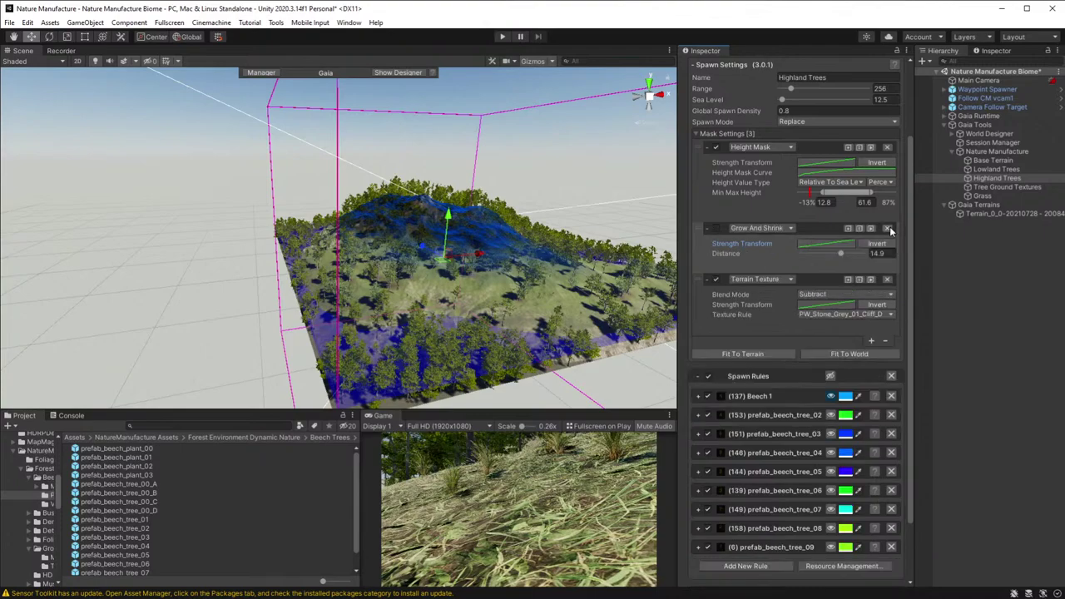
{"action": "left_click", "coordinate": [888, 228]}
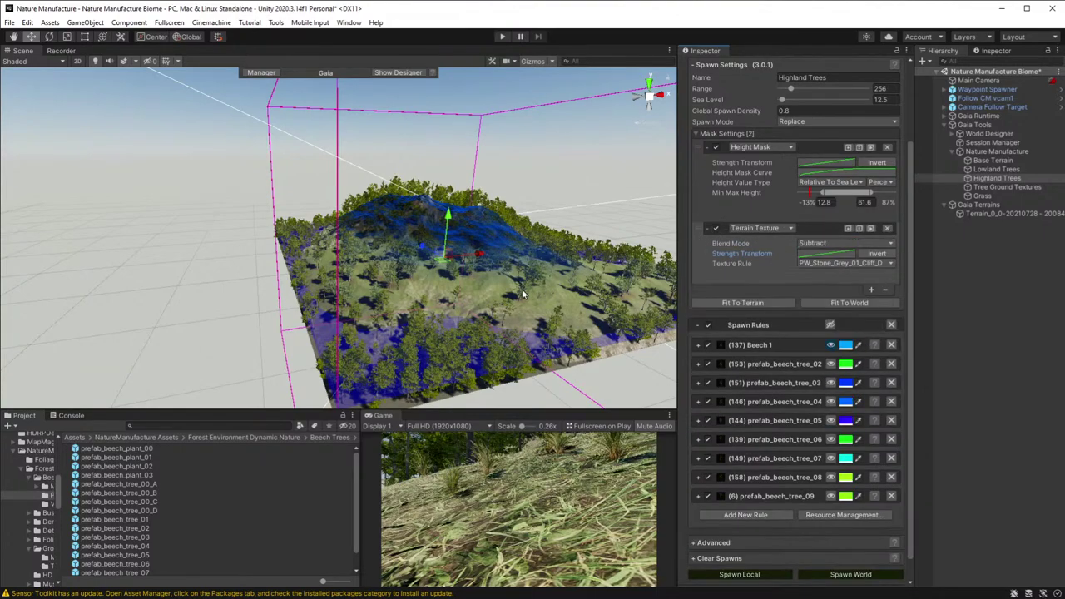
{"action": "left_click_drag", "start_coordinate": [524, 302], "coordinate": [674, 377], "text": "alt"}
{"action": "scroll", "coordinate": [749, 545], "scroll_direction": "down", "scroll_amount": 1}
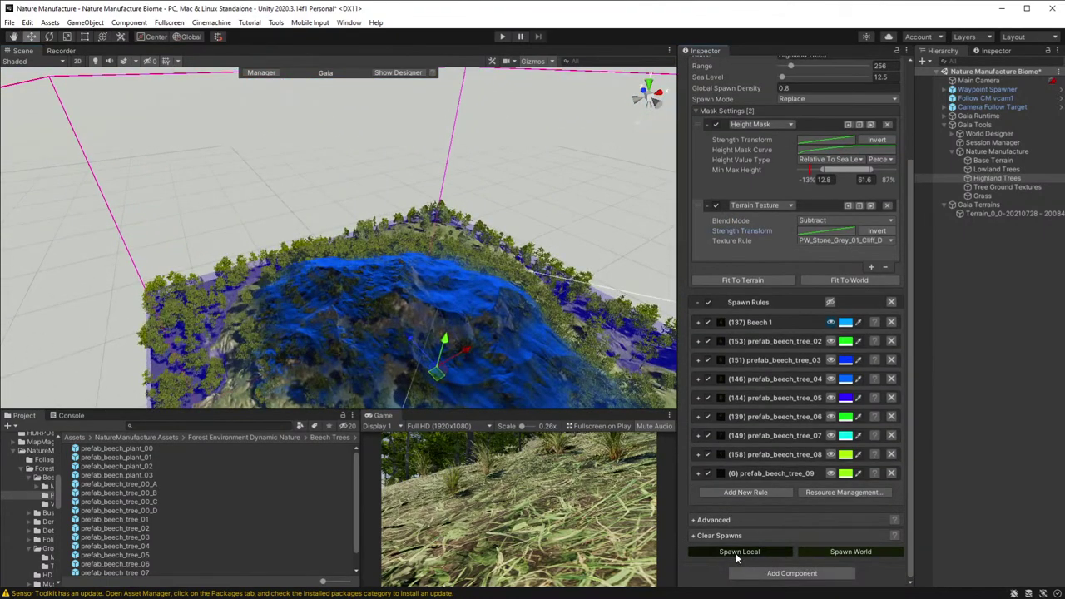
{"action": "left_click", "coordinate": [737, 553]}
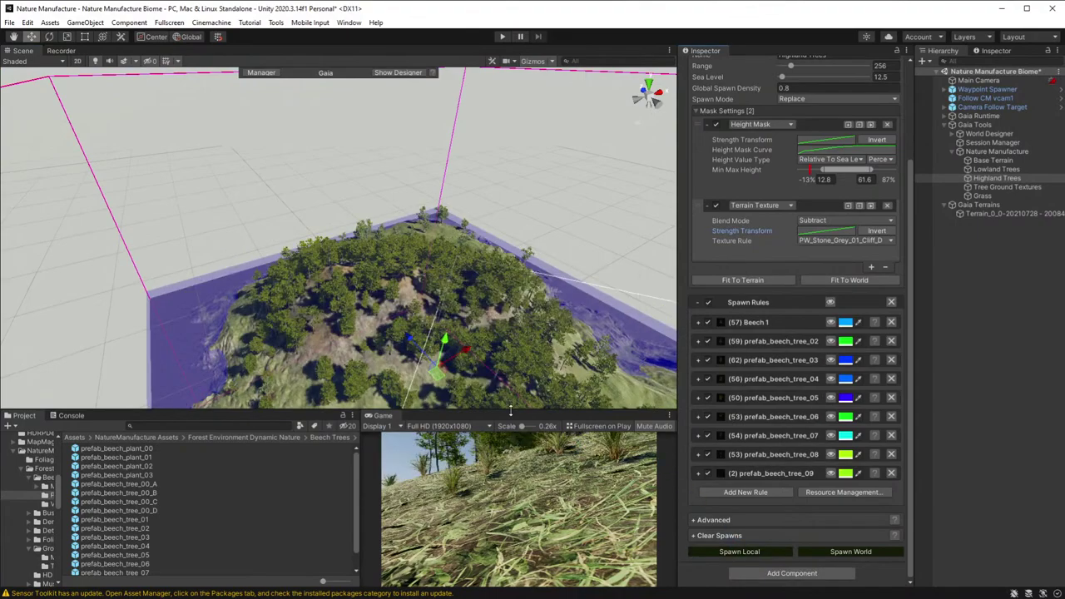
{"action": "mouse_move", "coordinate": [503, 411]}
{"action": "left_mouse_down"}
{"action": "mouse_move", "coordinate": [503, 436]}
{"action": "mouse_move", "coordinate": [504, 384]}
{"action": "mouse_move", "coordinate": [493, 374]}
{"action": "mouse_move", "coordinate": [487, 401]}
{"action": "left_mouse_up"}
{"action": "key", "text": "Up"}
{"action": "key", "text": "Up"}
{"action": "key", "text": "Up"}
{"action": "key", "text": "Up"}
{"action": "key", "text": "Up"}
{"action": "key", "text": "Up"}
{"action": "key", "text": "Up"}
{"action": "key", "text": "Up"}
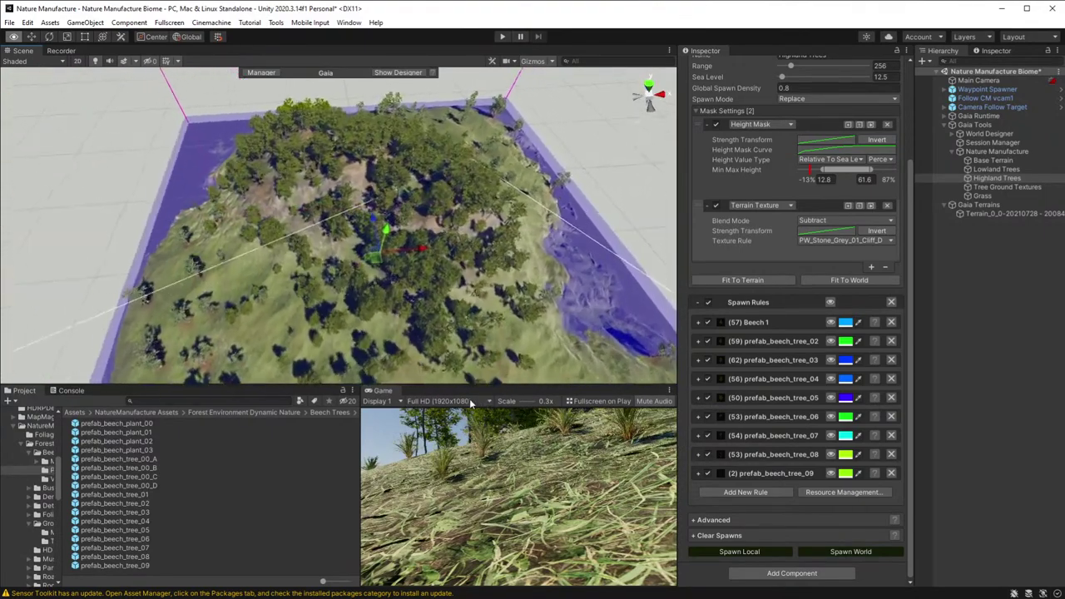
{"action": "key", "text": "Down"}
{"action": "key", "text": "Down"}
{"action": "key", "text": "Down"}
{"action": "key", "text": "Down"}
{"action": "key", "text": "Down"}
{"action": "key", "text": "Down"}
{"action": "key", "text": "Down"}
{"action": "key", "text": "Down"}
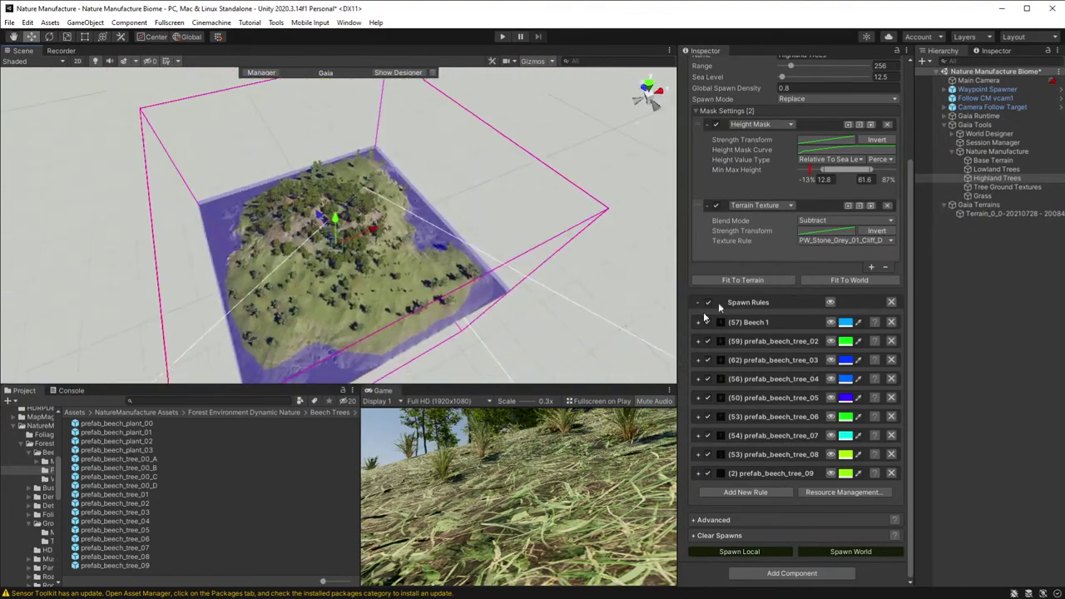
- Add a Noise Mask to Highland Trees and show its spawn visualization on the terrain
{"action": "left_click", "coordinate": [871, 267]}
{"action": "left_click", "coordinate": [762, 266]}
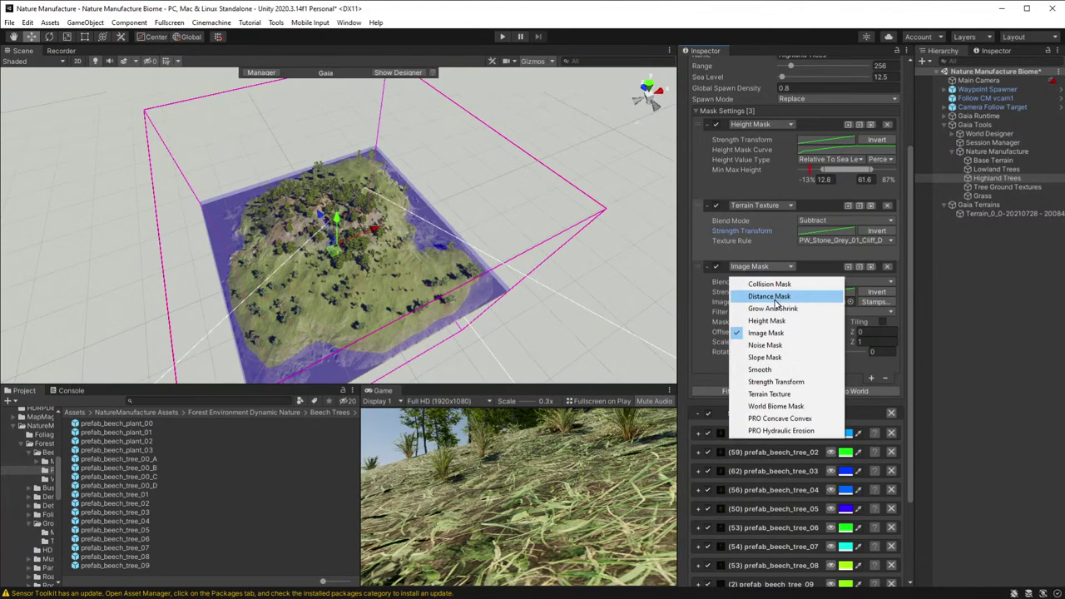
{"action": "left_click", "coordinate": [787, 353]}
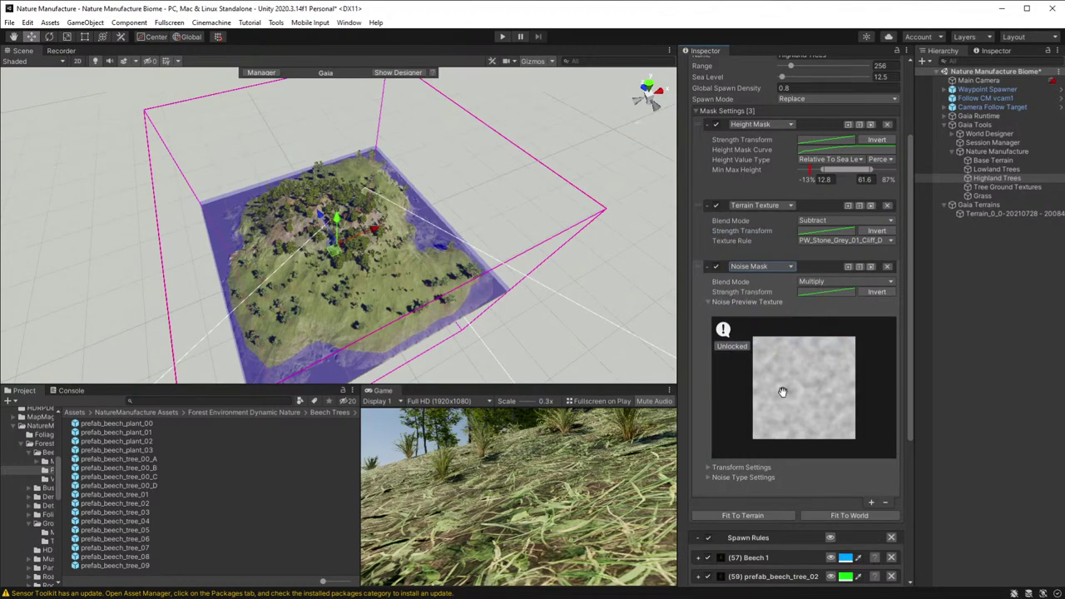
{"action": "left_click", "coordinate": [830, 539]}
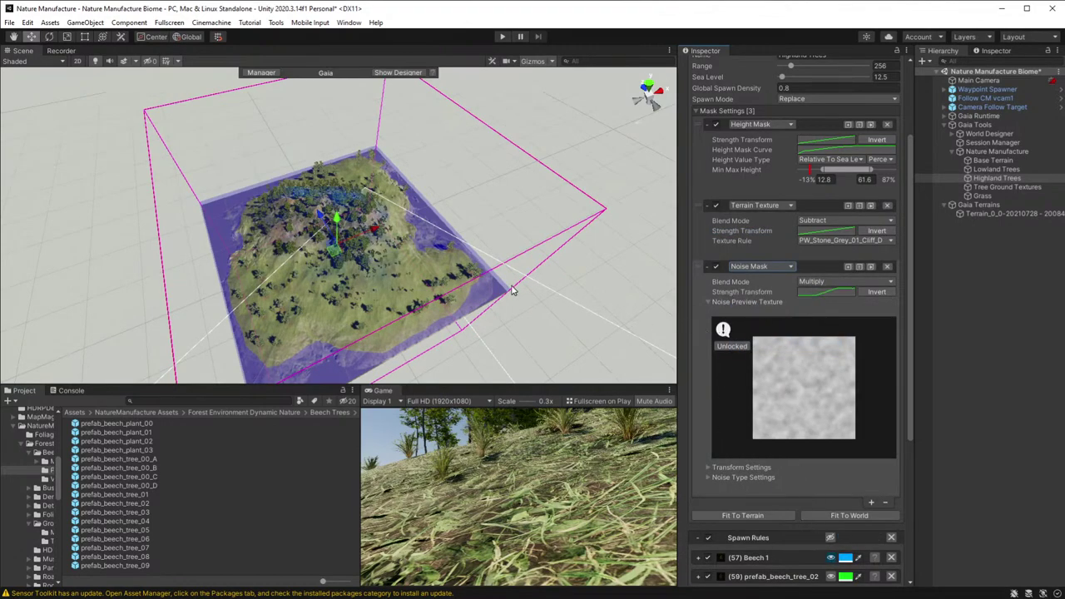
{"action": "left_click_drag", "start_coordinate": [513, 290], "coordinate": [429, 293], "text": "alt"}
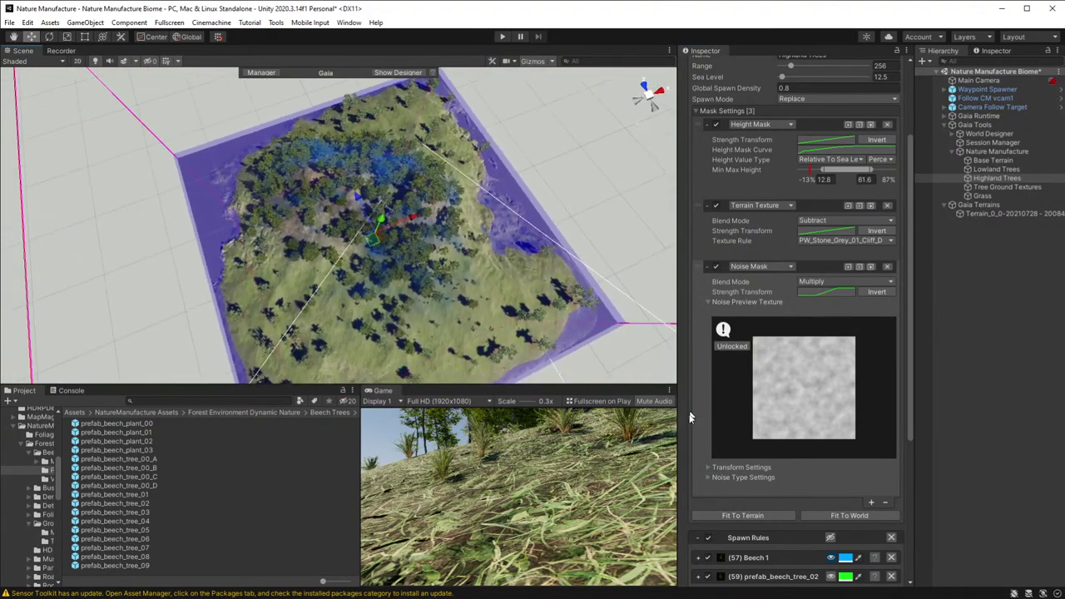
{"action": "scroll", "coordinate": [700, 456], "scroll_direction": "down", "scroll_amount": 5}
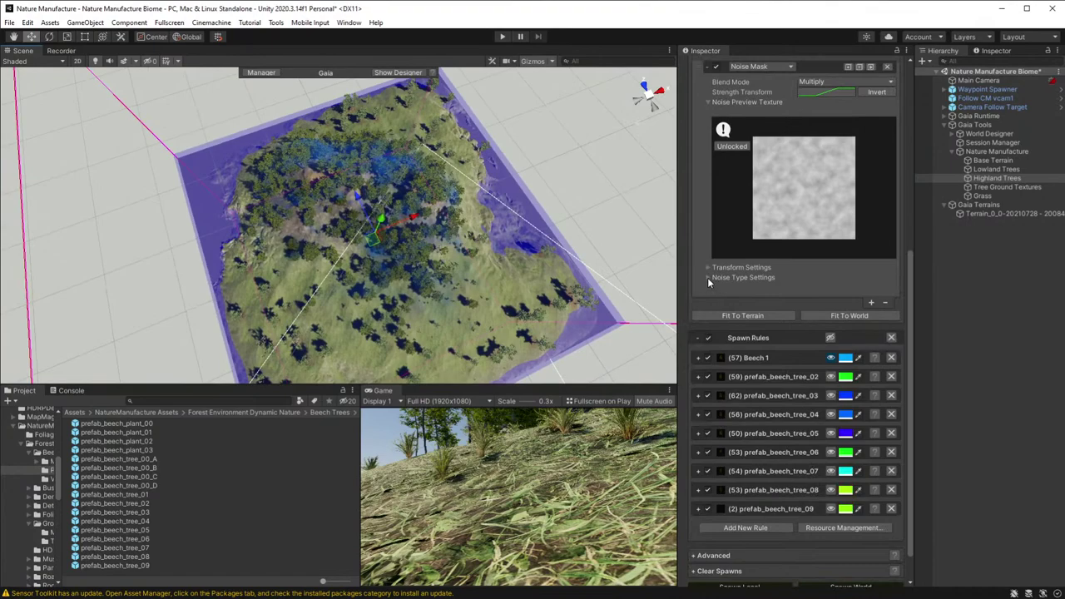
- Tune the noise to amplitude 0.746, persistence 0.377, frequency 1.05 and lacunarity 2.18
{"action": "left_click", "coordinate": [707, 278]}
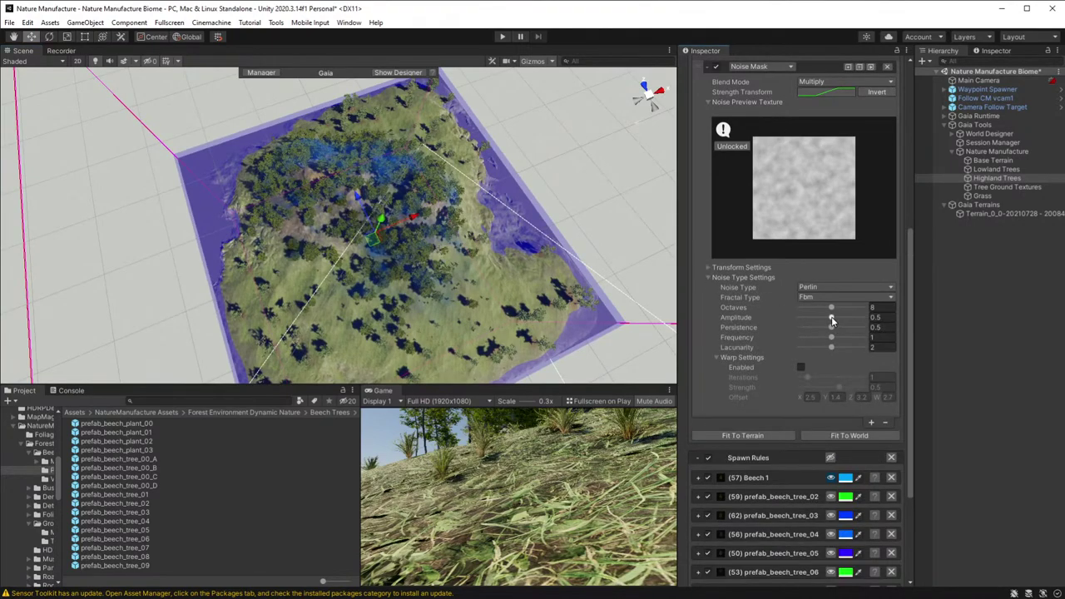
{"action": "mouse_move", "coordinate": [832, 317]}
{"action": "left_mouse_down"}
{"action": "mouse_move", "coordinate": [849, 317]}
{"action": "mouse_move", "coordinate": [823, 329]}
{"action": "left_mouse_up"}
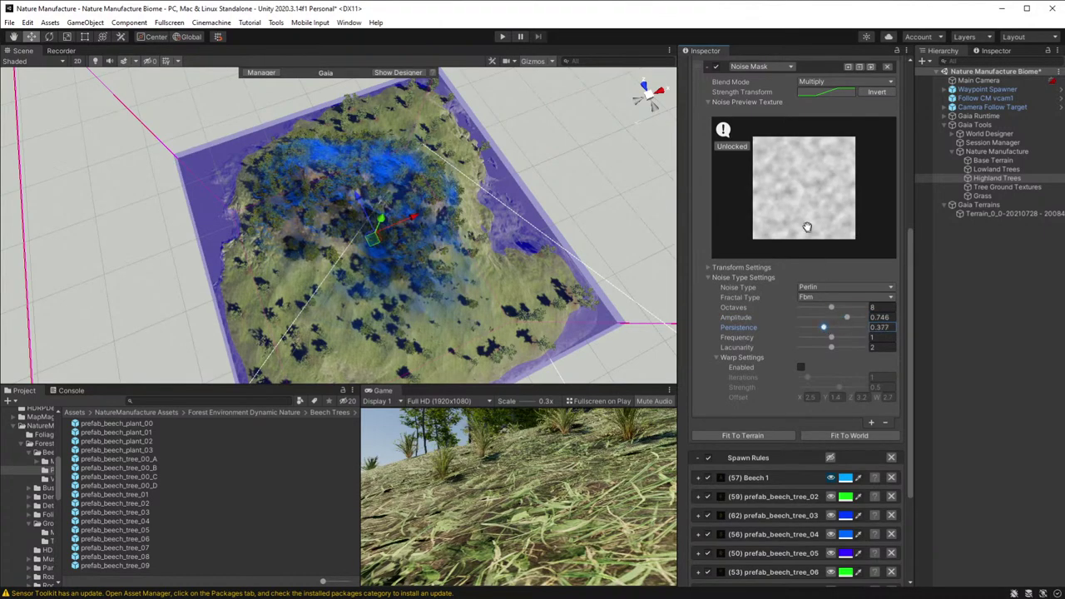
{"action": "left_click_drag", "start_coordinate": [801, 176], "coordinate": [824, 215]}
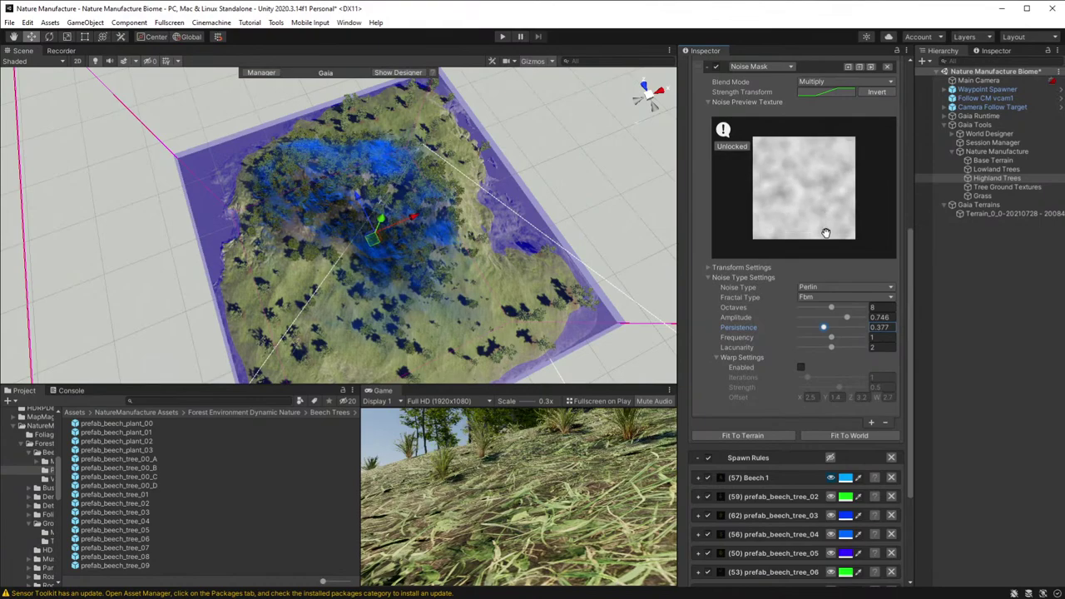
{"action": "mouse_move", "coordinate": [835, 341]}
{"action": "left_mouse_down"}
{"action": "mouse_move", "coordinate": [850, 337]}
{"action": "mouse_move", "coordinate": [827, 335]}
{"action": "mouse_move", "coordinate": [834, 348]}
{"action": "mouse_move", "coordinate": [862, 348]}
{"action": "mouse_move", "coordinate": [826, 346]}
{"action": "mouse_move", "coordinate": [836, 343]}
{"action": "left_mouse_up"}
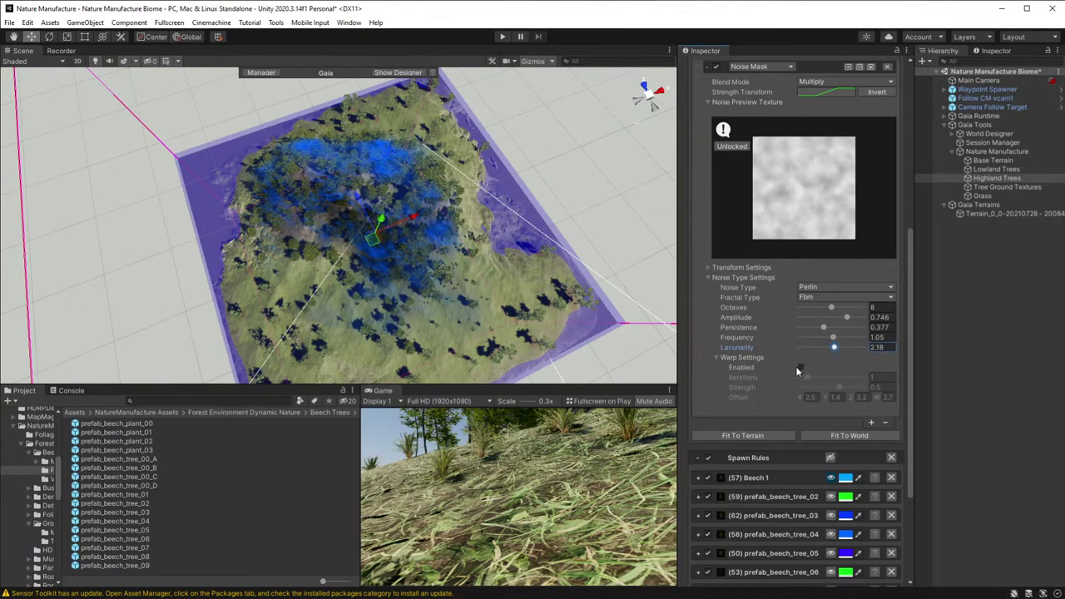
{"action": "left_click_drag", "start_coordinate": [488, 265], "coordinate": [419, 240], "text": "alt"}
{"action": "scroll", "coordinate": [420, 239], "scroll_direction": "up", "scroll_amount": 5, "text": "alt"}
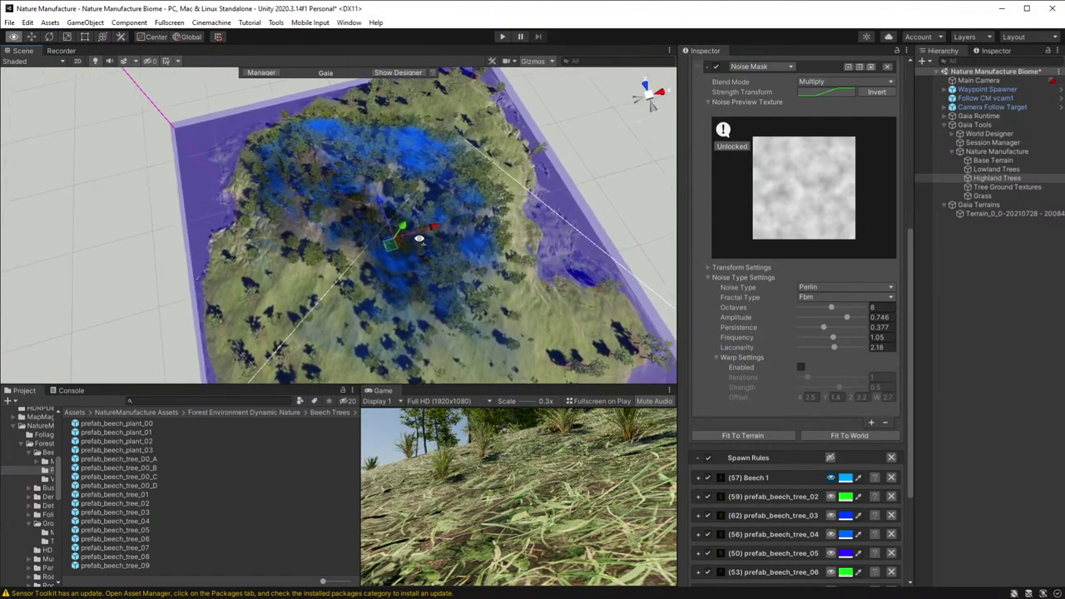
{"action": "scroll", "coordinate": [419, 240], "scroll_direction": "up", "scroll_amount": 2}
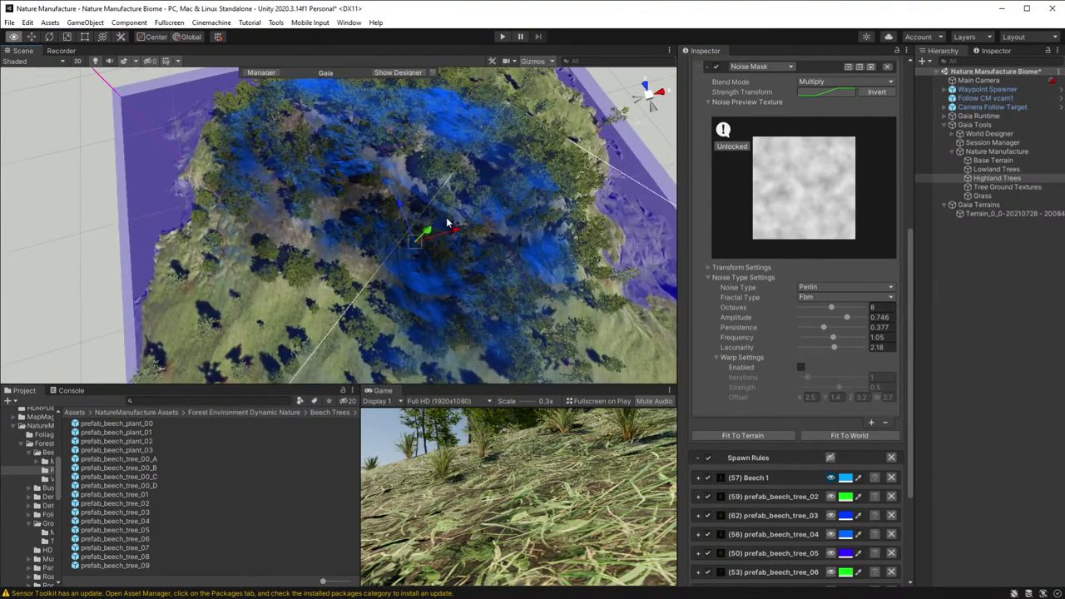
{"action": "left_click_drag", "start_coordinate": [414, 243], "coordinate": [533, 247], "text": "alt"}
{"action": "scroll", "coordinate": [801, 491], "scroll_direction": "down", "scroll_amount": 4}
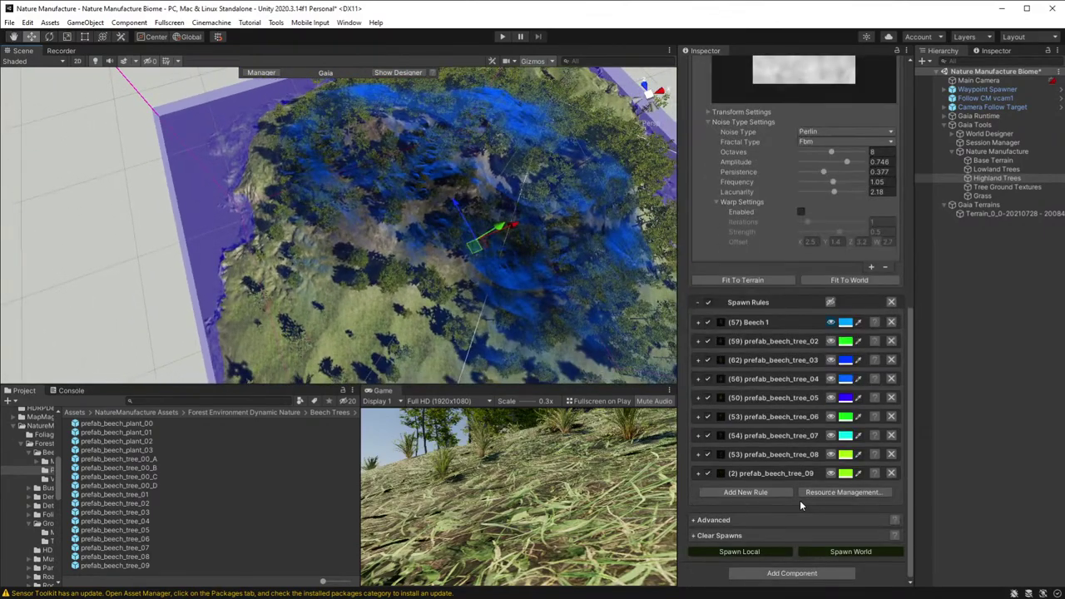
- Respawn with the noise mask, thinning Beech 1 to 36 trees, then collapse the noise preview
{"action": "left_click", "coordinate": [753, 552]}
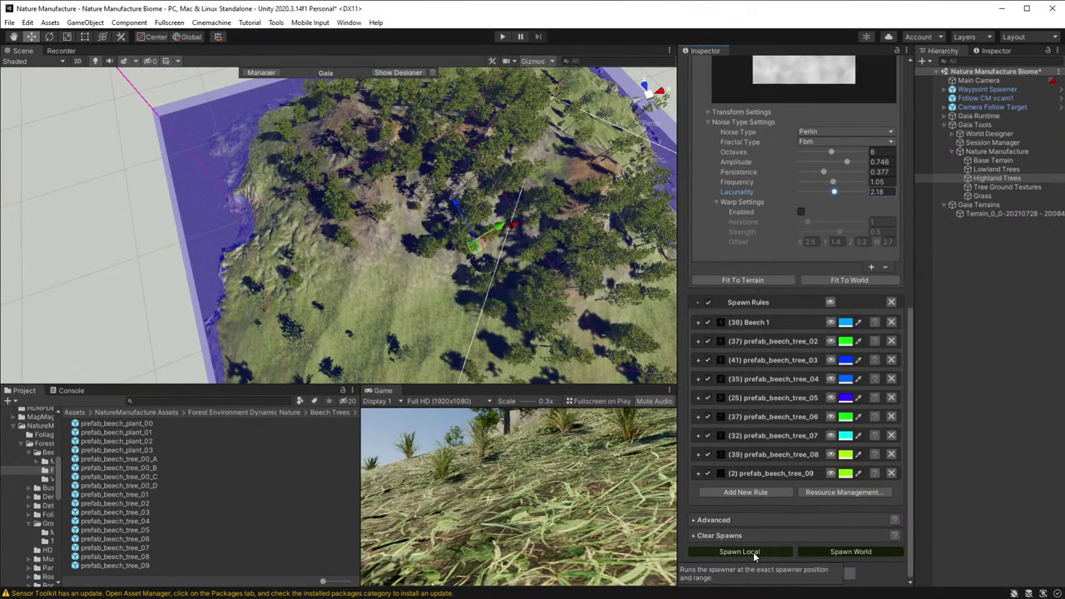
{"action": "left_click_drag", "start_coordinate": [535, 279], "coordinate": [372, 252], "text": "alt"}
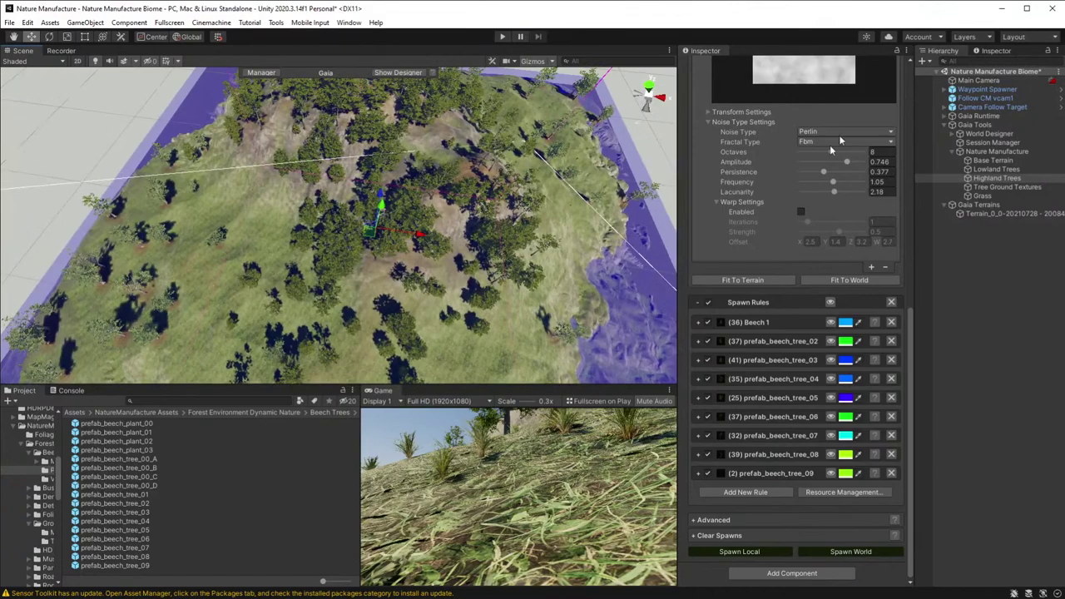
{"action": "scroll", "coordinate": [759, 196], "scroll_direction": "up", "scroll_amount": 3}
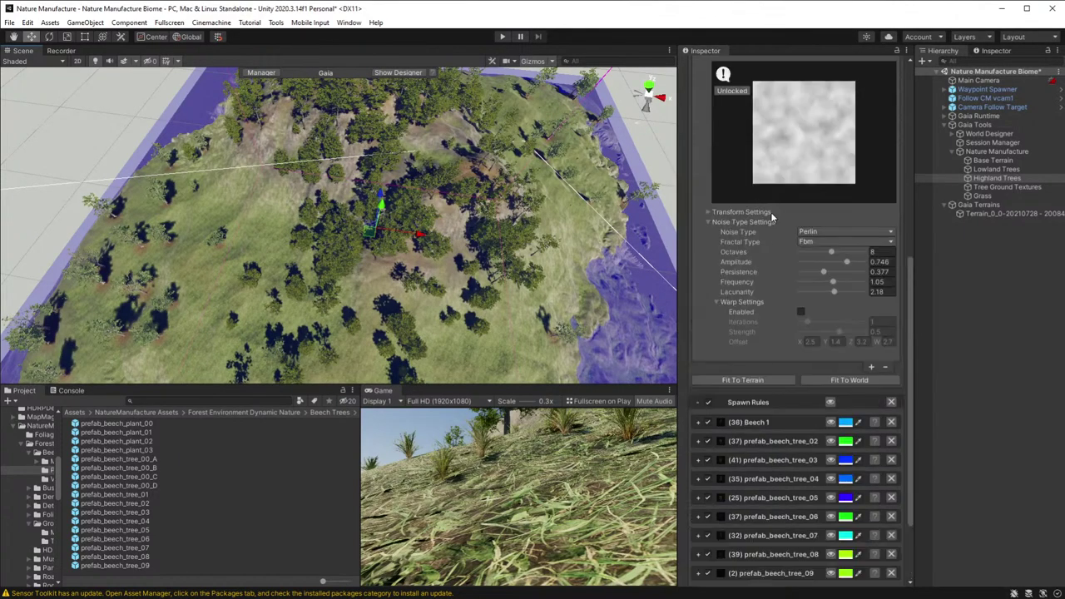
{"action": "scroll", "coordinate": [769, 215], "scroll_direction": "up", "scroll_amount": 3}
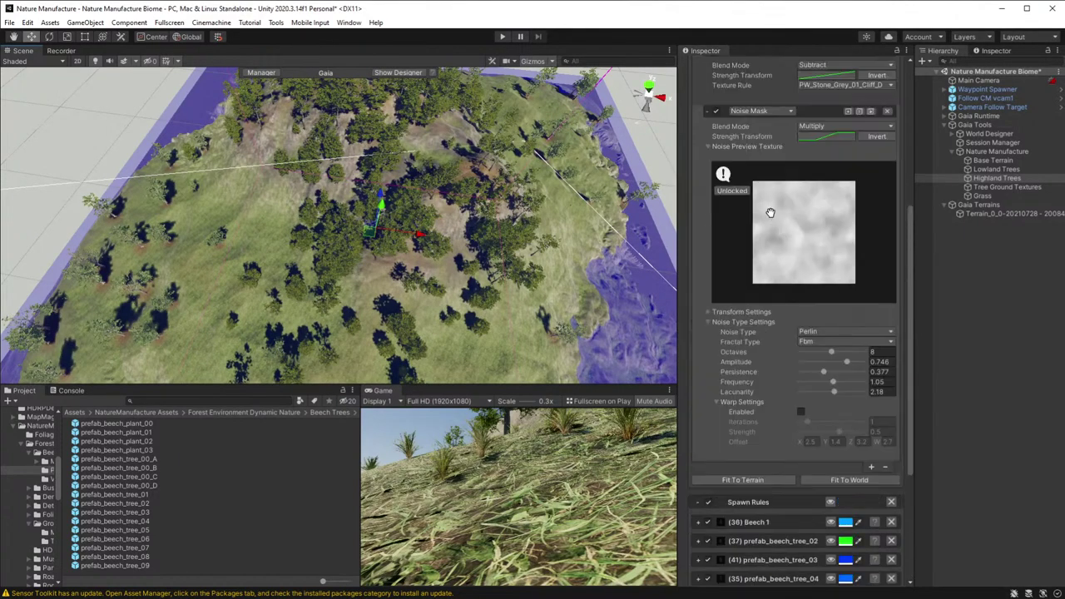
{"action": "left_click", "coordinate": [708, 148]}
{"action": "scroll", "coordinate": [713, 164], "scroll_direction": "up", "scroll_amount": 8}
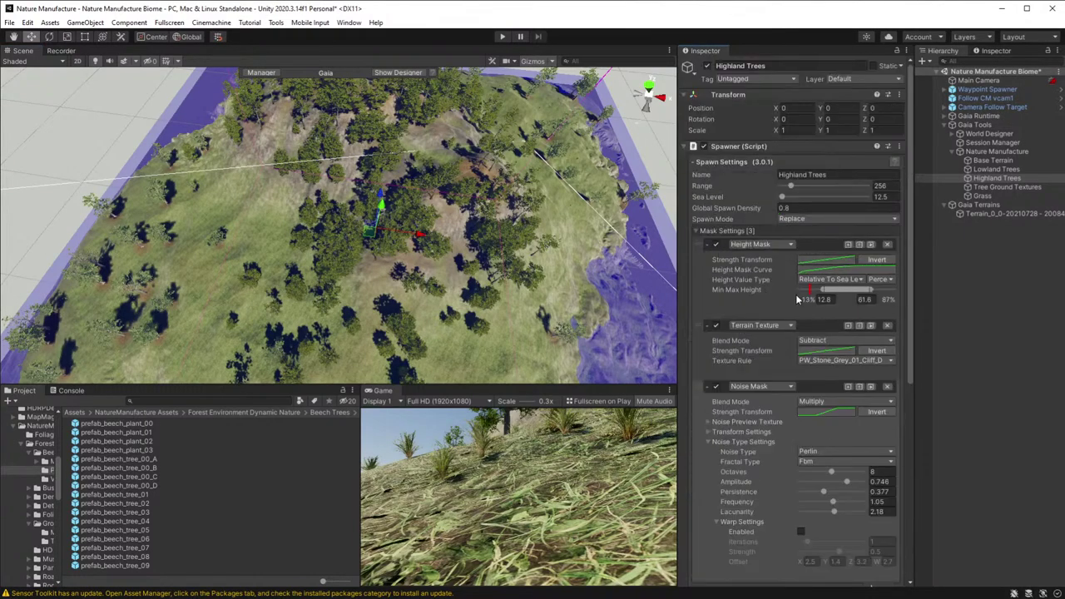
- Narrow the height mask to 8.64–57.4 and set noise octaves 1.7, amplitude 0.781, persistence 0.57
{"action": "scroll", "coordinate": [805, 429], "scroll_direction": "down", "scroll_amount": 3}
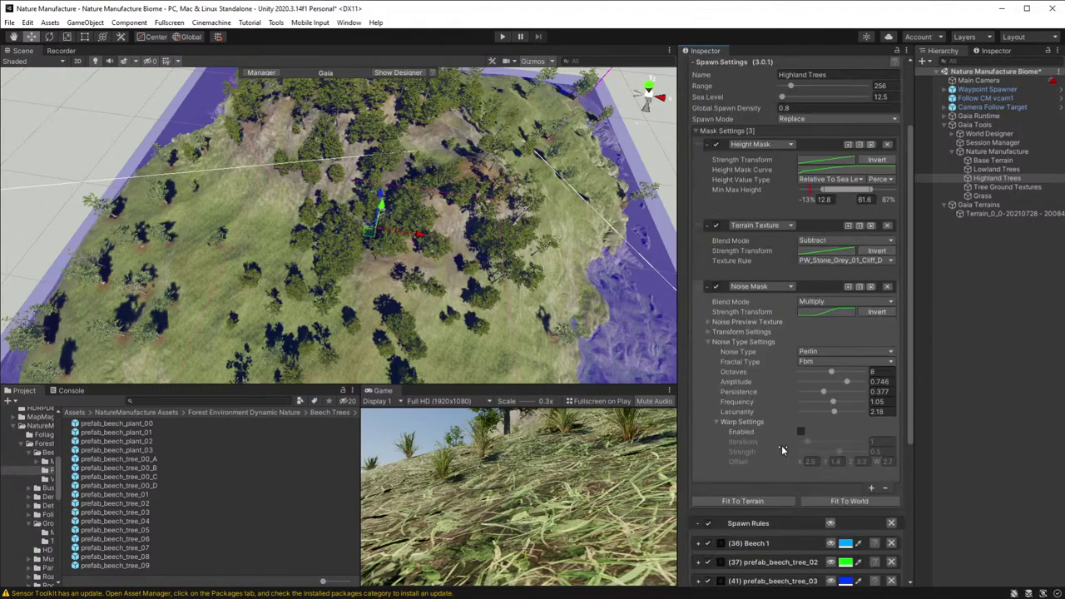
{"action": "left_click", "coordinate": [830, 543]}
{"action": "scroll", "coordinate": [817, 331], "scroll_direction": "up", "scroll_amount": 3}
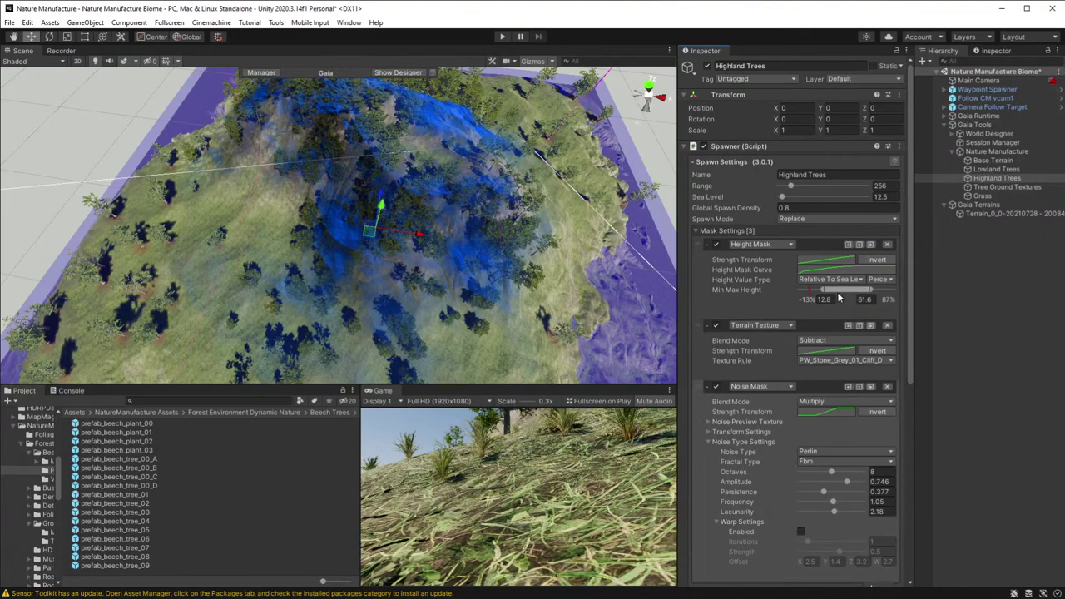
{"action": "left_click_drag", "start_coordinate": [870, 293], "coordinate": [866, 294]}
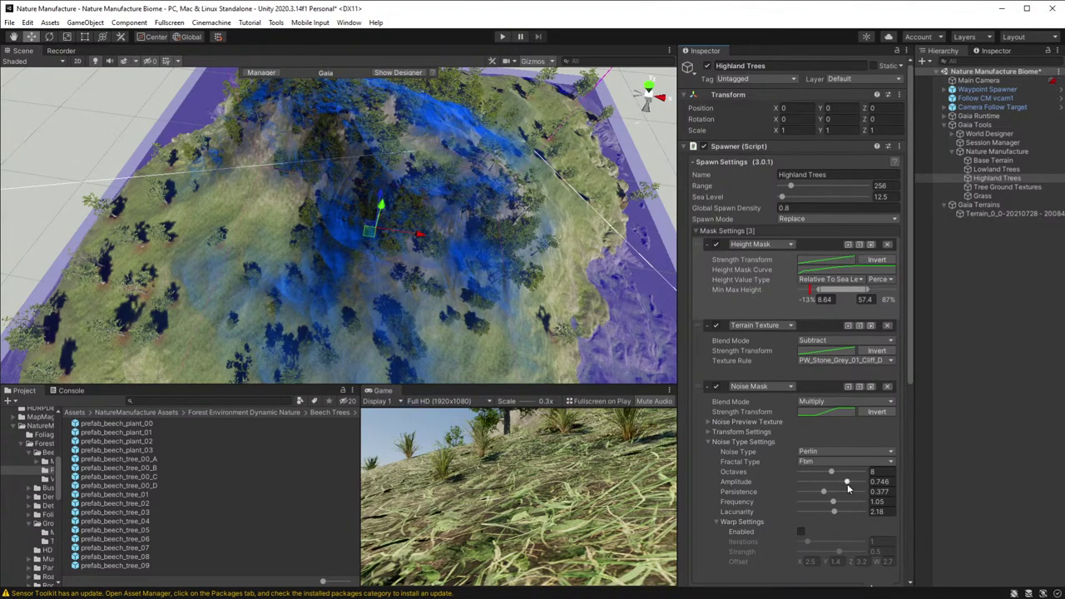
{"action": "mouse_move", "coordinate": [846, 482]}
{"action": "left_mouse_down"}
{"action": "mouse_move", "coordinate": [806, 472]}
{"action": "mouse_move", "coordinate": [847, 482]}
{"action": "left_mouse_up"}
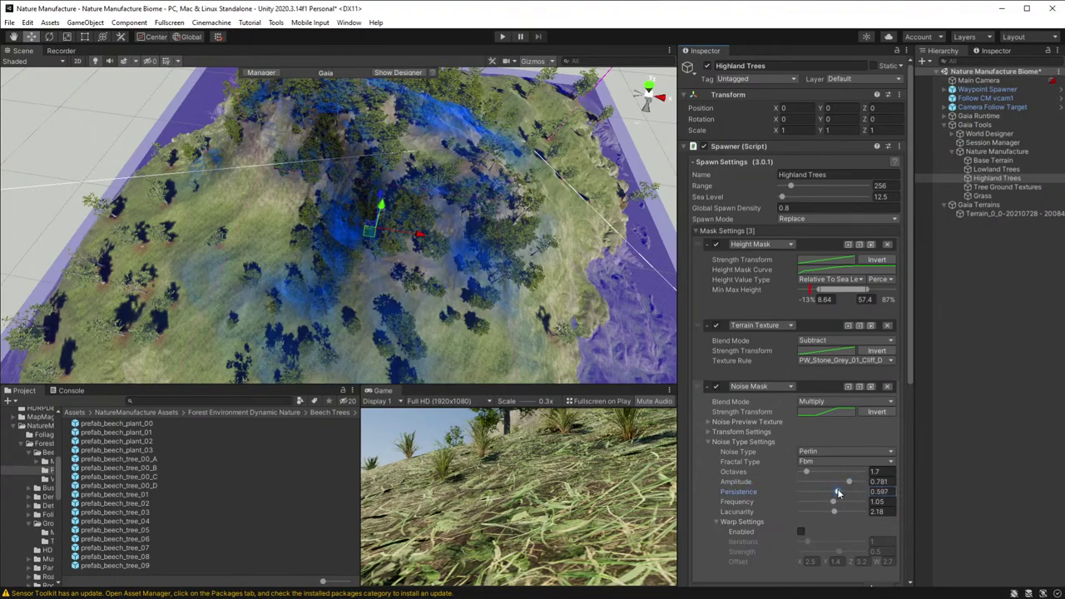
{"action": "scroll", "coordinate": [757, 491], "scroll_direction": "down", "scroll_amount": 8}
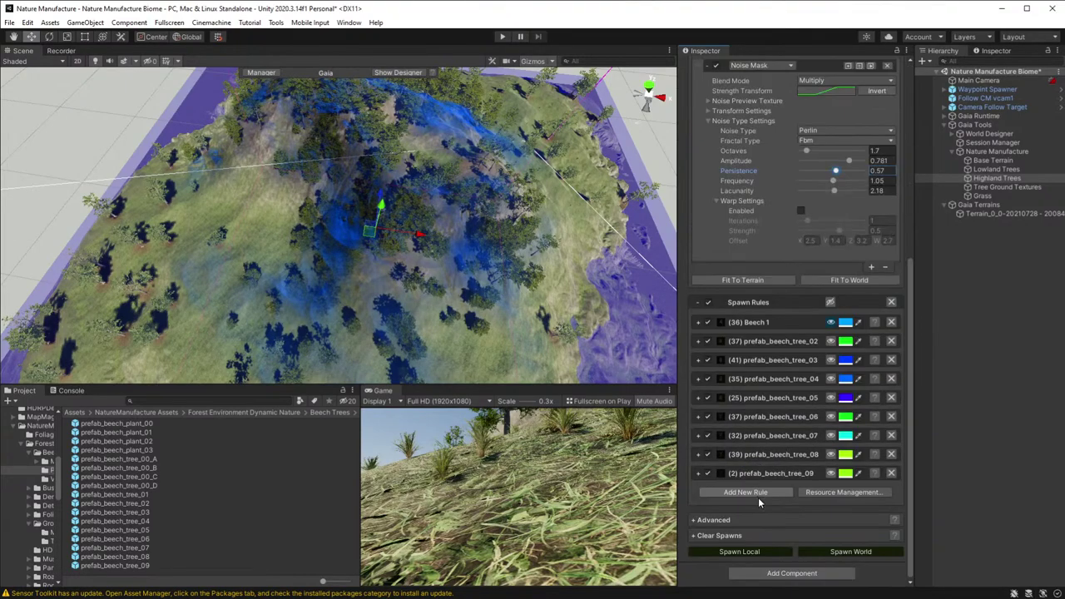
- Respawn Highland Trees locally, placing 37 Beech 1 trees, and view them from a lower angle
{"action": "left_click", "coordinate": [772, 551]}
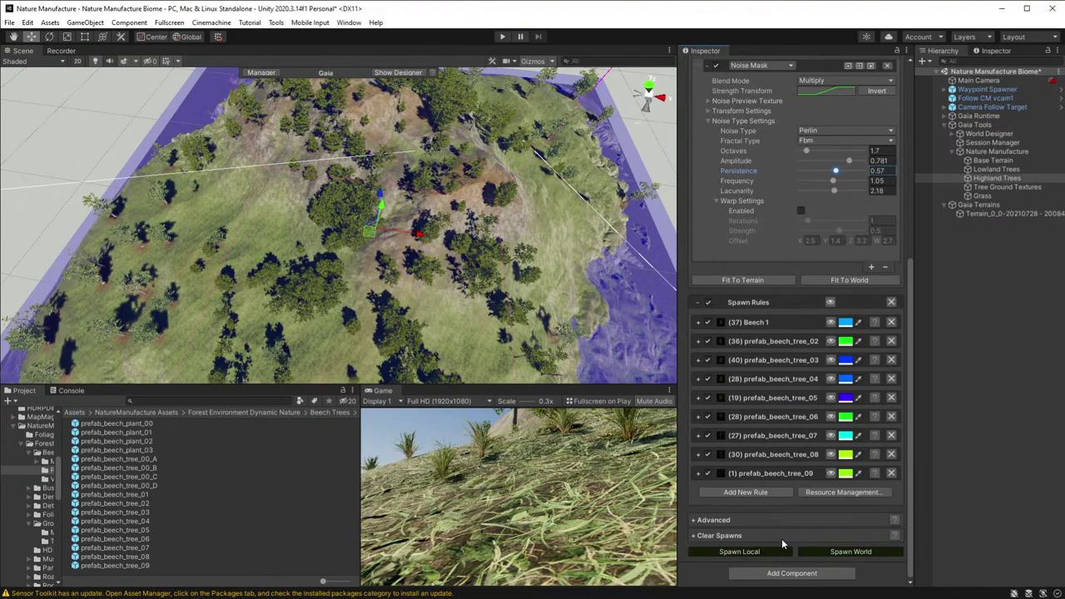
{"action": "left_click_drag", "start_coordinate": [454, 273], "coordinate": [437, 237], "text": "alt"}
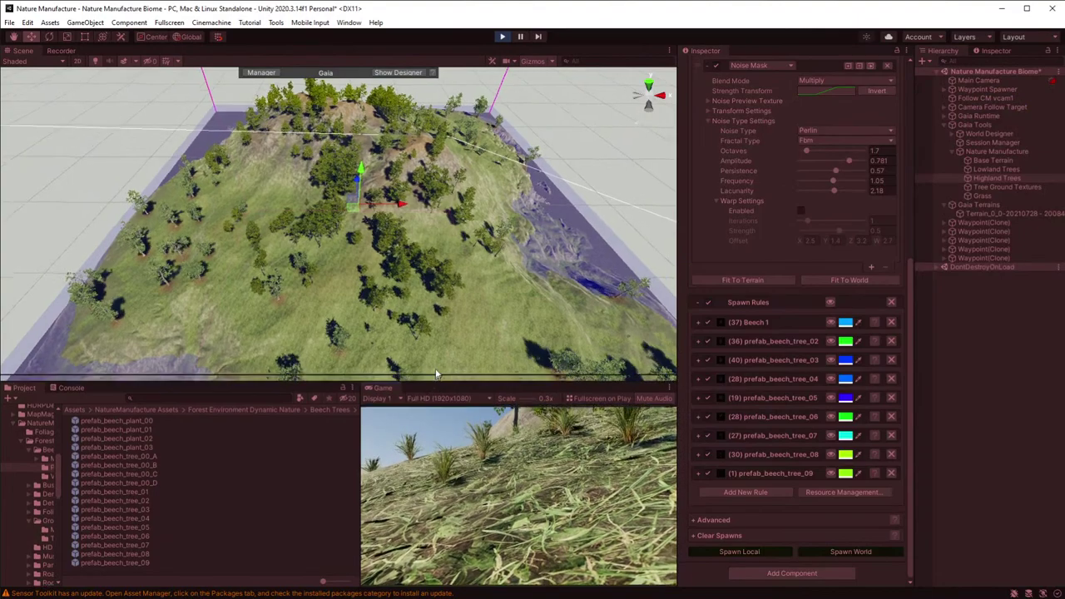
- Enlarge the Game view to inspect the spawned forest in Play mode, then stop playing
{"action": "left_click_drag", "start_coordinate": [431, 386], "coordinate": [420, 192]}
{"action": "left_click_drag", "start_coordinate": [360, 366], "coordinate": [128, 391]}
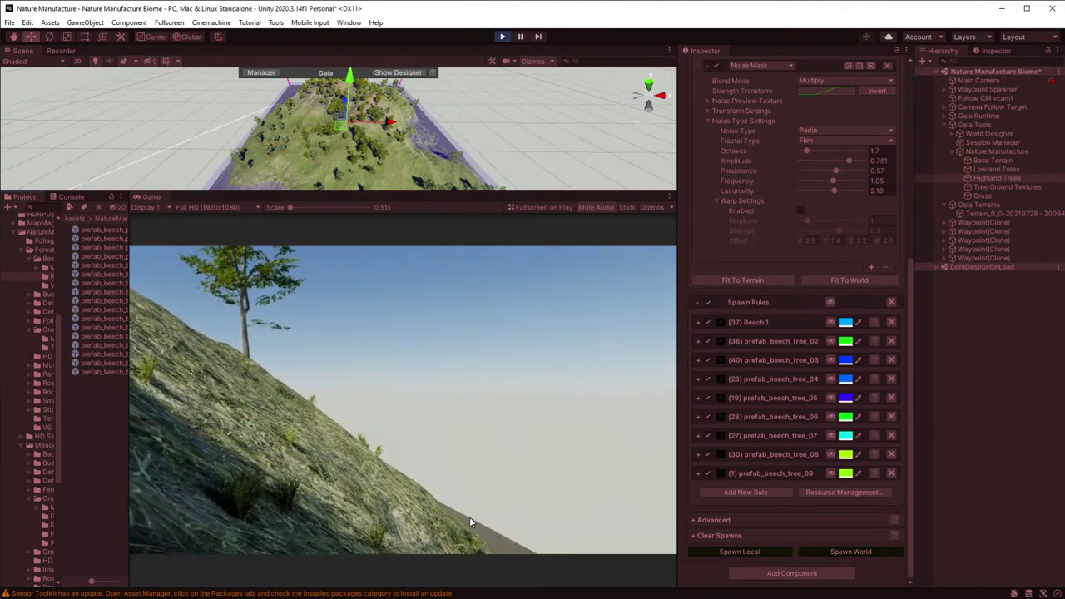
{"action": "left_click", "coordinate": [504, 37]}
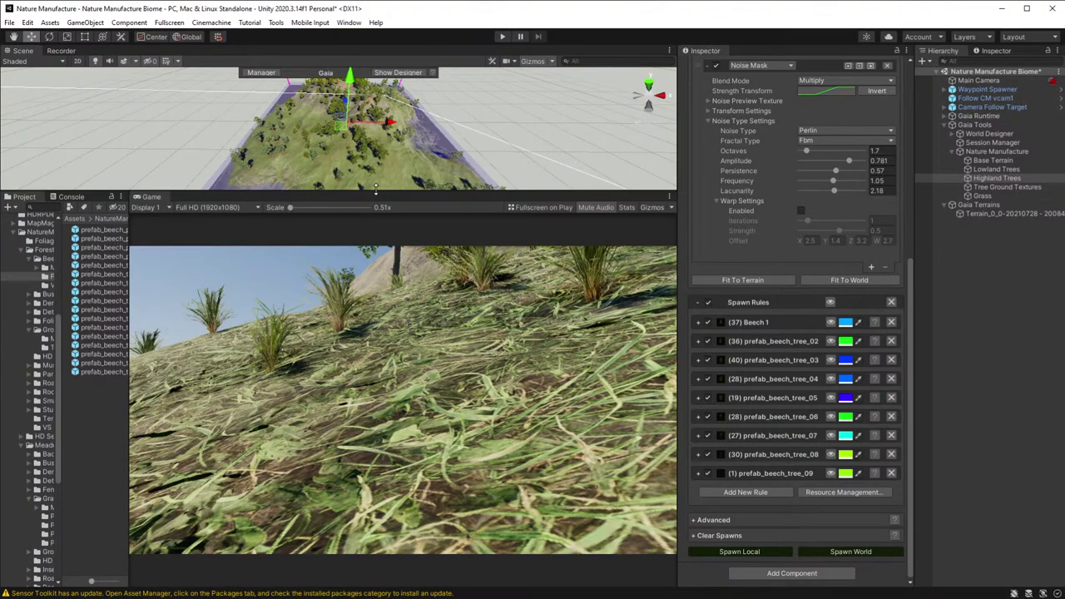
- Enlarge the Scene view and widen the project asset list, then scroll the Inspector back to the spawner settings
{"action": "left_click_drag", "start_coordinate": [378, 203], "coordinate": [378, 379]}
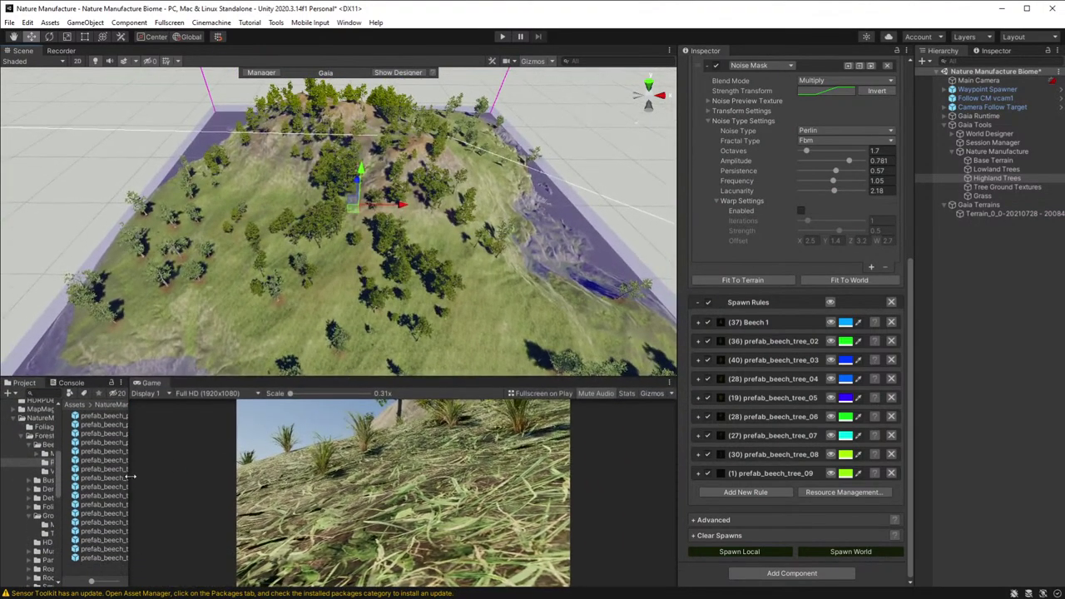
{"action": "left_click_drag", "start_coordinate": [130, 478], "coordinate": [351, 484]}
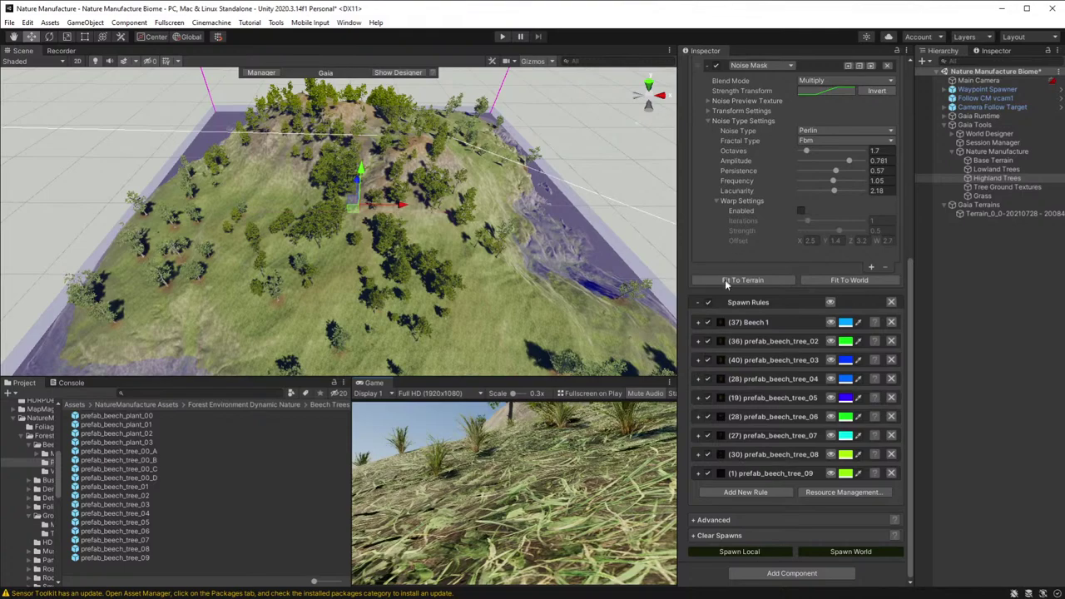
{"action": "scroll", "coordinate": [742, 238], "scroll_direction": "up", "scroll_amount": 3}
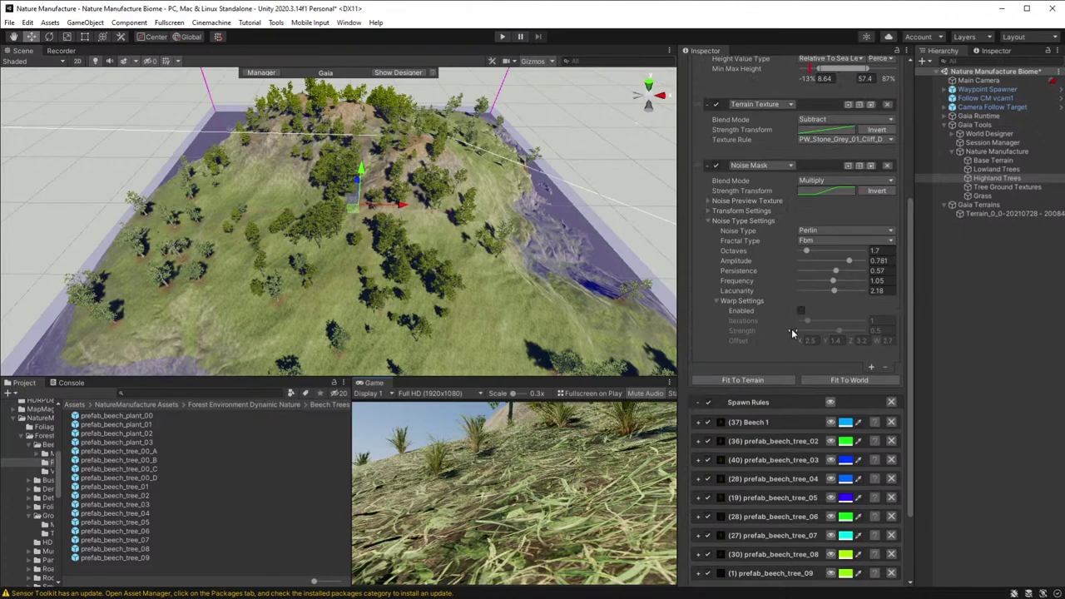
{"action": "scroll", "coordinate": [793, 316], "scroll_direction": "up", "scroll_amount": 6}
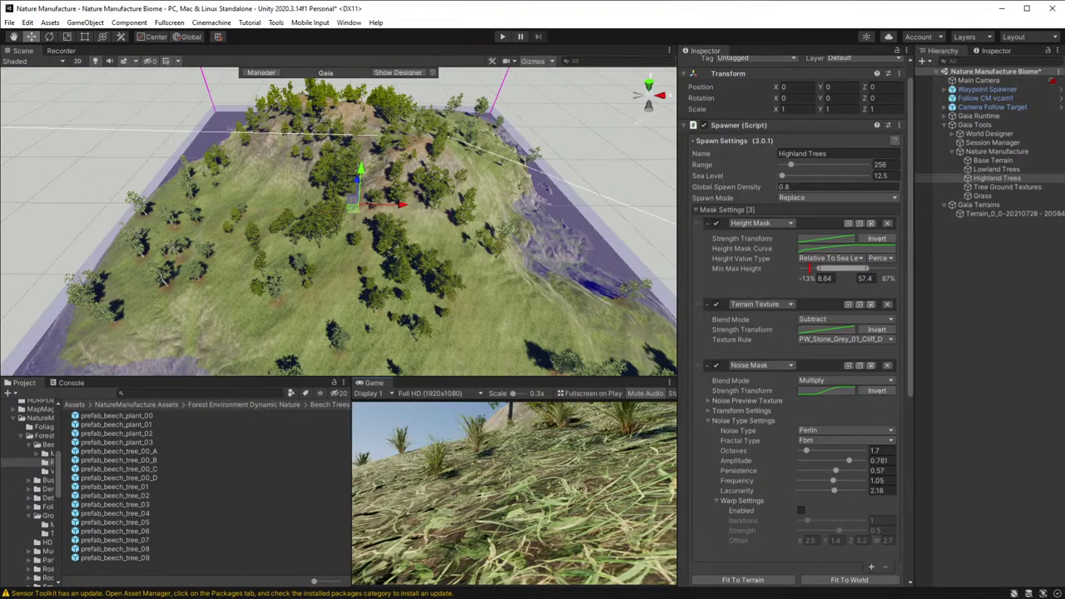
- Expand the Beech 1 spawn rule and lower its Location Increment to 18
{"action": "left_click", "coordinate": [795, 188]}
{"action": "key", "text": "Right"}
{"action": "scroll", "coordinate": [732, 422], "scroll_direction": "down", "scroll_amount": 4}
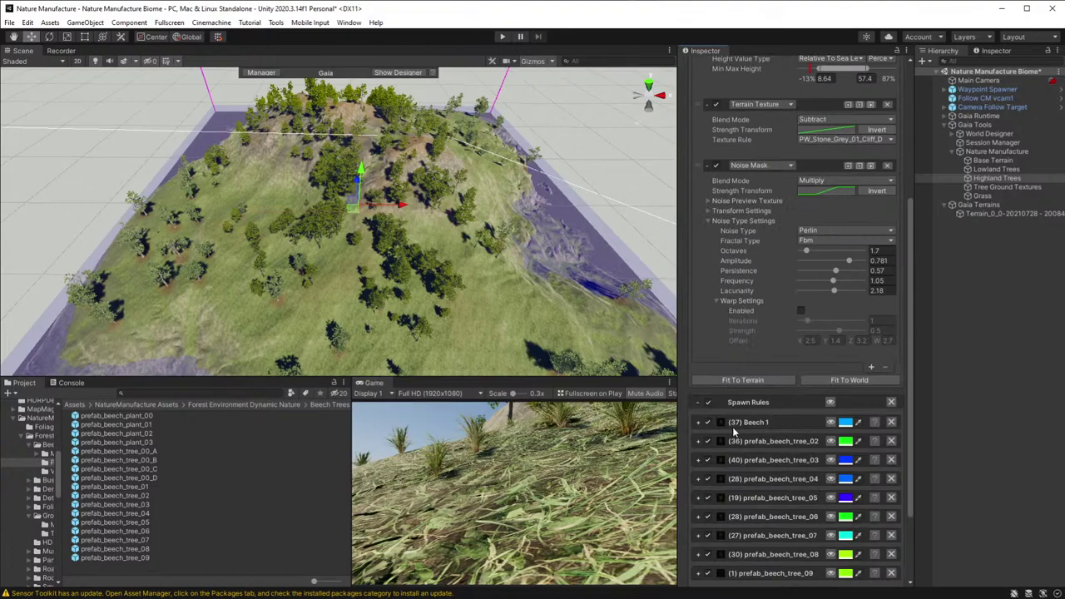
{"action": "scroll", "coordinate": [734, 431], "scroll_direction": "down", "scroll_amount": 2}
{"action": "left_click", "coordinate": [698, 323]}
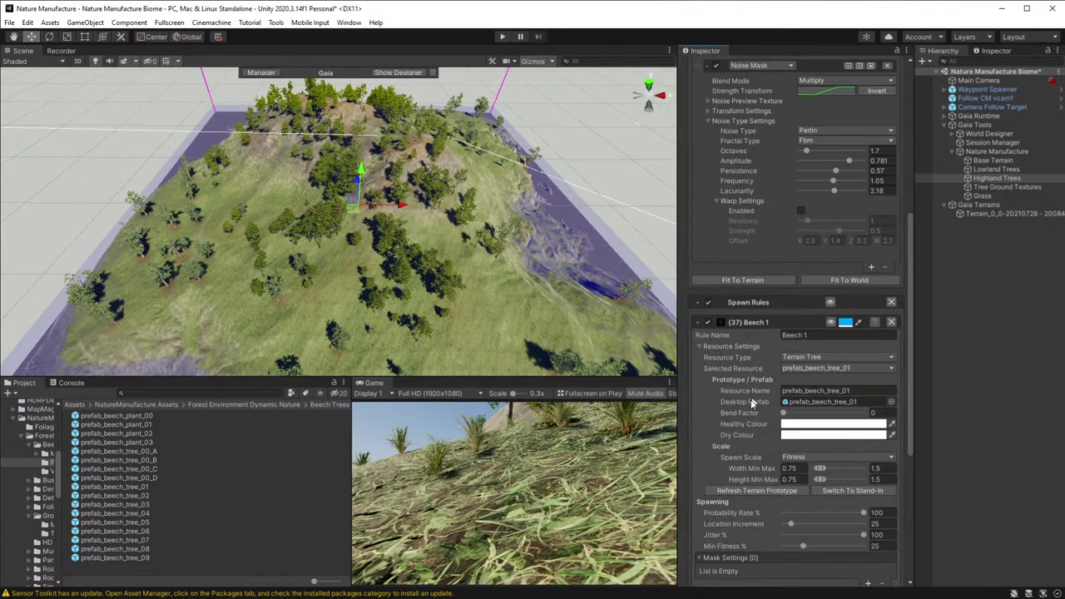
{"action": "scroll", "coordinate": [753, 403], "scroll_direction": "down", "scroll_amount": 5}
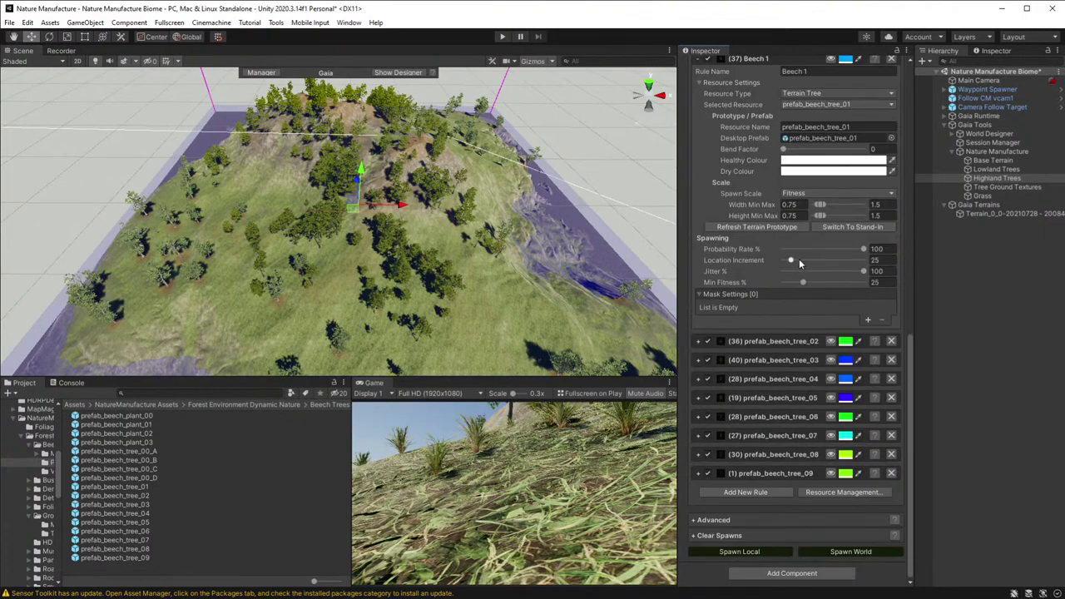
{"action": "left_click_drag", "start_coordinate": [789, 260], "coordinate": [788, 259]}
- Set prefab_beech_tree_02's Location Increment to 20 and prefab_beech_tree_03's to 21
{"action": "left_click", "coordinate": [699, 341]}
{"action": "scroll", "coordinate": [767, 454], "scroll_direction": "down", "scroll_amount": 2}
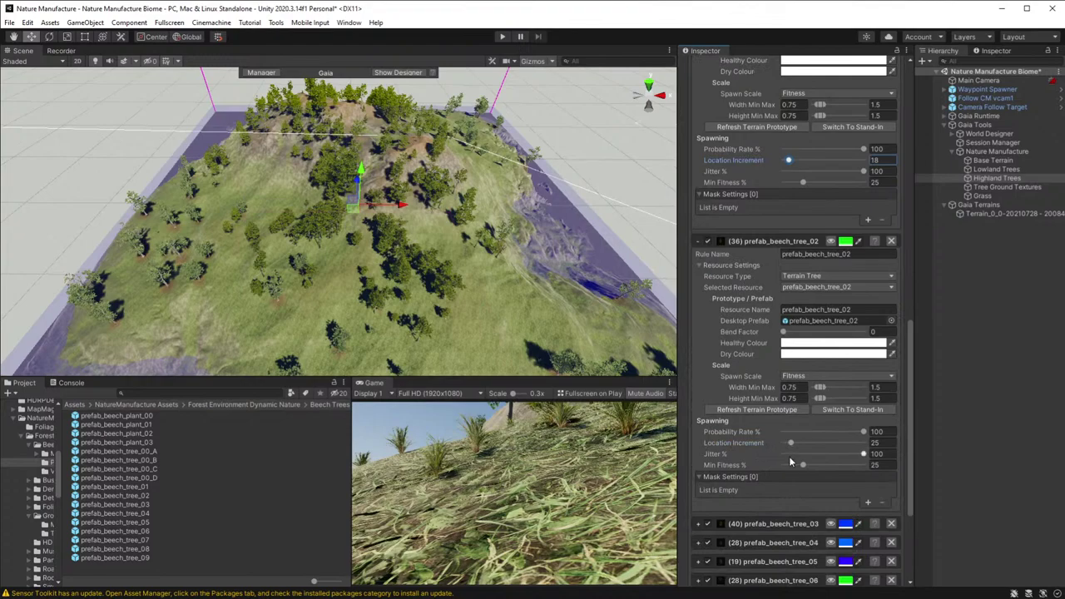
{"action": "left_click_drag", "start_coordinate": [793, 448], "coordinate": [791, 450]}
{"action": "scroll", "coordinate": [730, 441], "scroll_direction": "down", "scroll_amount": 5}
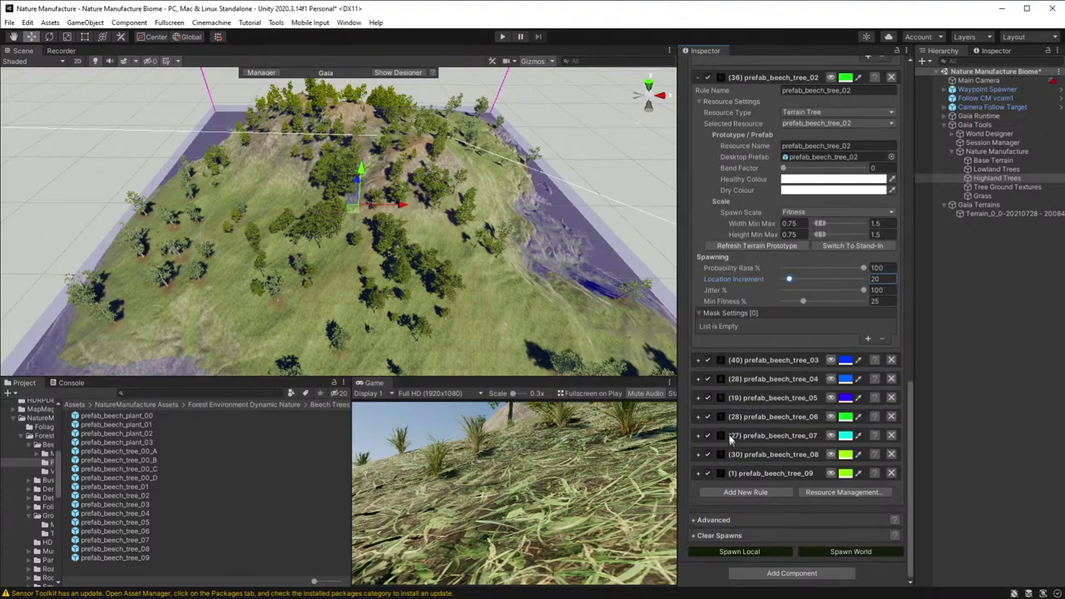
{"action": "left_click", "coordinate": [697, 360]}
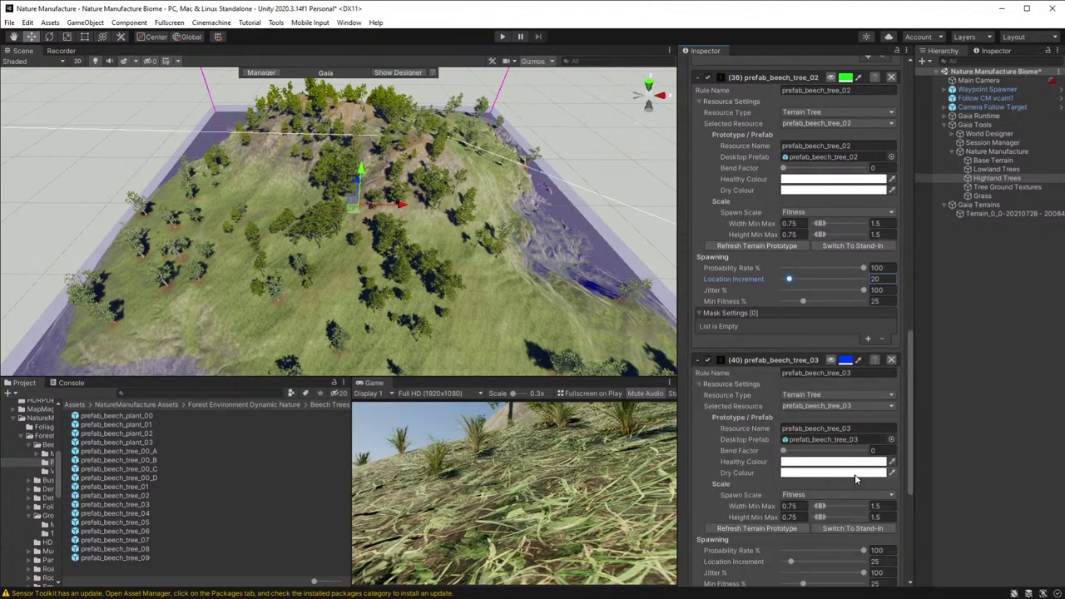
{"action": "scroll", "coordinate": [892, 527], "scroll_direction": "down", "scroll_amount": 3}
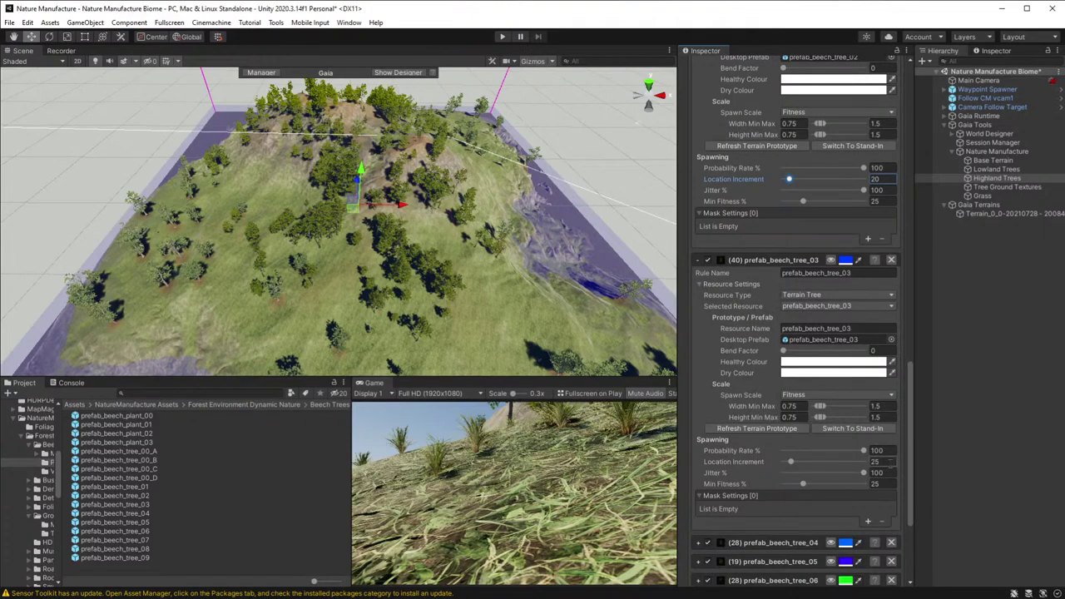
{"action": "left_click", "coordinate": [879, 461]}
{"action": "type", "text": "21"}
- Set Location Increment to 21 for prefab_beech_tree_04, 05 and 06
{"action": "left_click", "coordinate": [700, 544]}
{"action": "scroll", "coordinate": [882, 507], "scroll_direction": "down", "scroll_amount": 3}
{"action": "scroll", "coordinate": [883, 511], "scroll_direction": "down", "scroll_amount": 3}
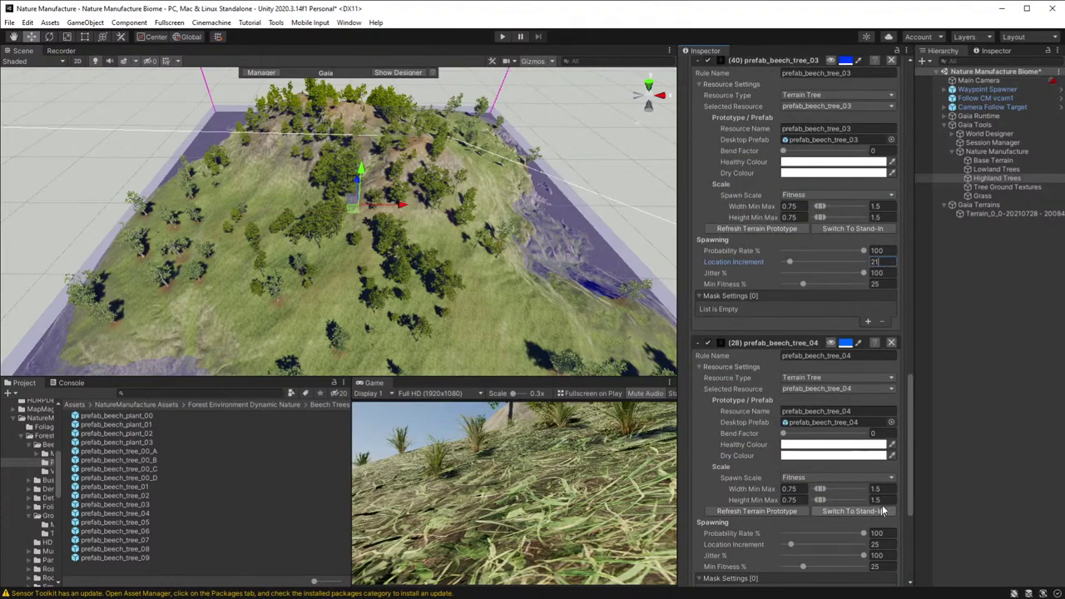
{"action": "scroll", "coordinate": [761, 503], "scroll_direction": "down", "scroll_amount": 3}
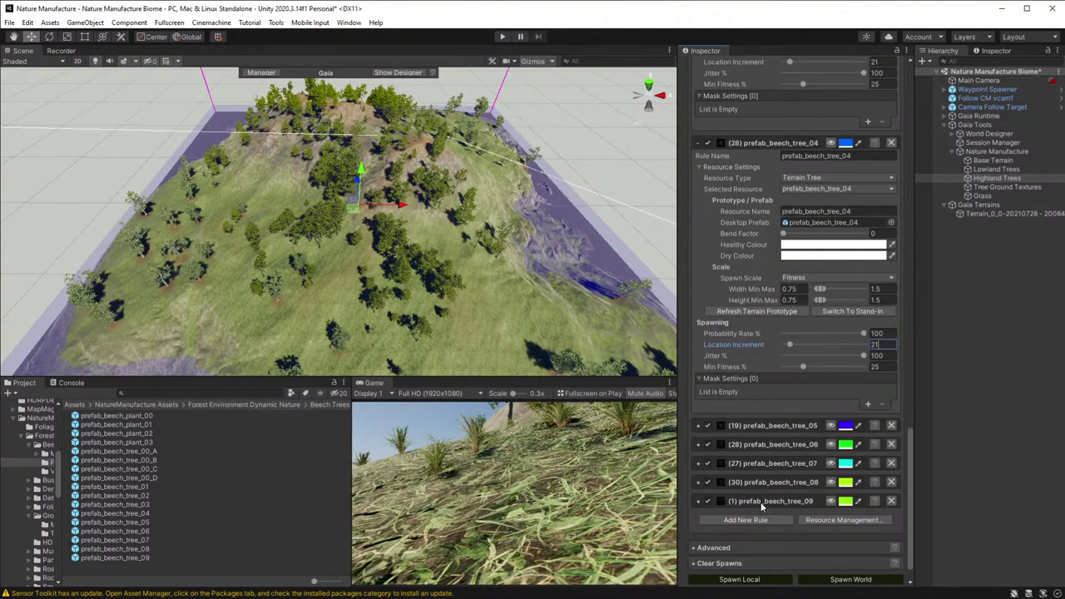
{"action": "left_click", "coordinate": [699, 425]}
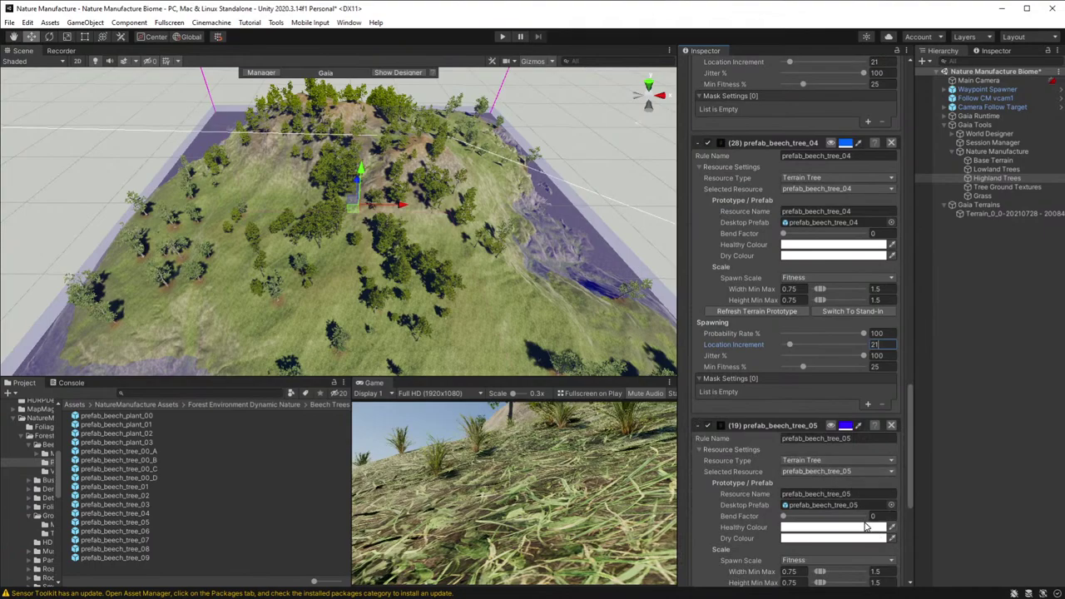
{"action": "scroll", "coordinate": [865, 527], "scroll_direction": "down", "scroll_amount": 3}
{"action": "left_click", "coordinate": [883, 427]}
{"action": "type", "text": "21"}
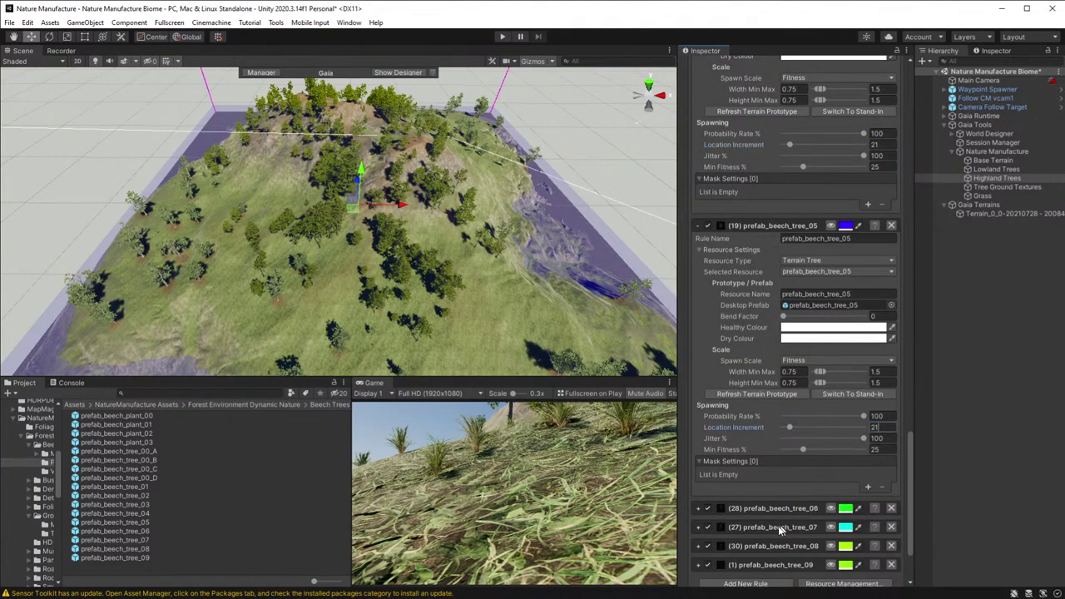
{"action": "left_click", "coordinate": [699, 508]}
{"action": "scroll", "coordinate": [770, 507], "scroll_direction": "down", "scroll_amount": 5}
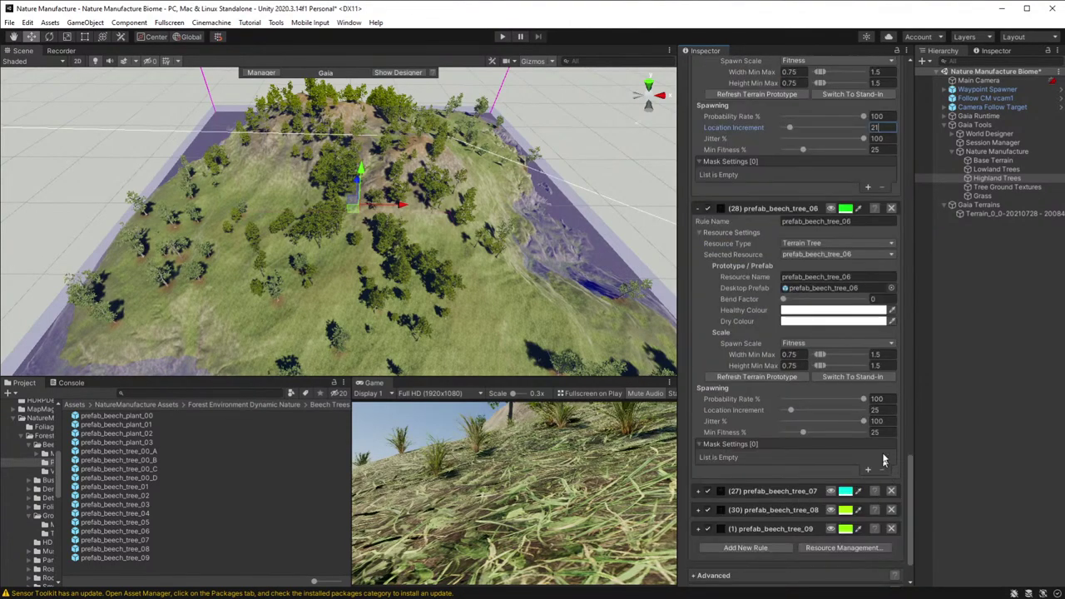
{"action": "left_click", "coordinate": [881, 409]}
{"action": "type", "text": "21"}
- Set Location Increment to 21 for prefab_beech_tree_07 and prefab_beech_tree_08
{"action": "left_click", "coordinate": [698, 491]}
{"action": "scroll", "coordinate": [816, 466], "scroll_direction": "down", "scroll_amount": 2}
{"action": "scroll", "coordinate": [857, 507], "scroll_direction": "down", "scroll_amount": 2}
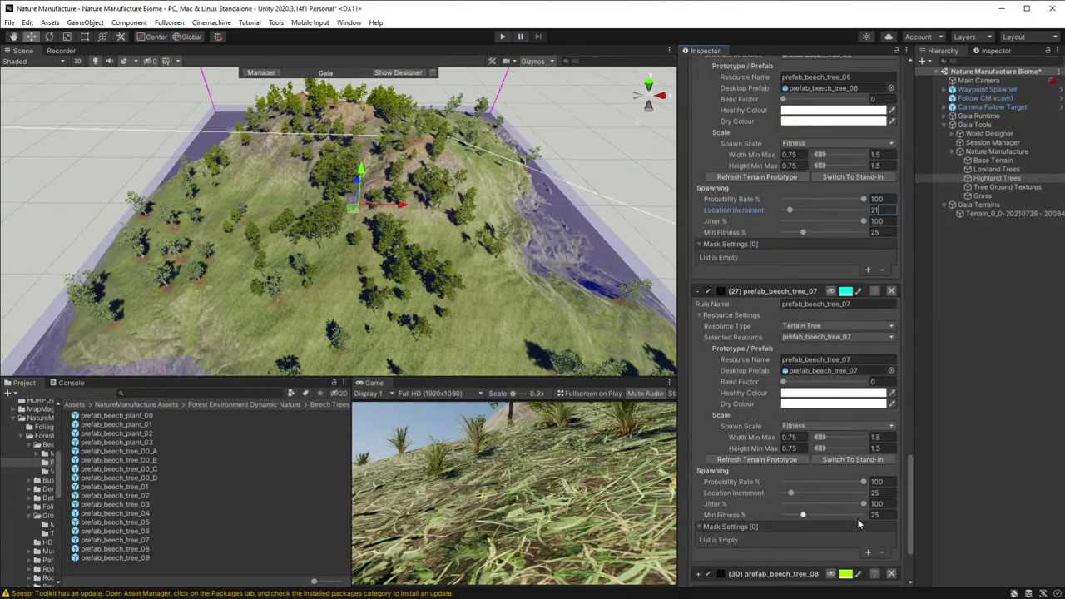
{"action": "left_click", "coordinate": [875, 493]}
{"action": "type", "text": "21"}
{"action": "scroll", "coordinate": [755, 499], "scroll_direction": "down", "scroll_amount": 2}
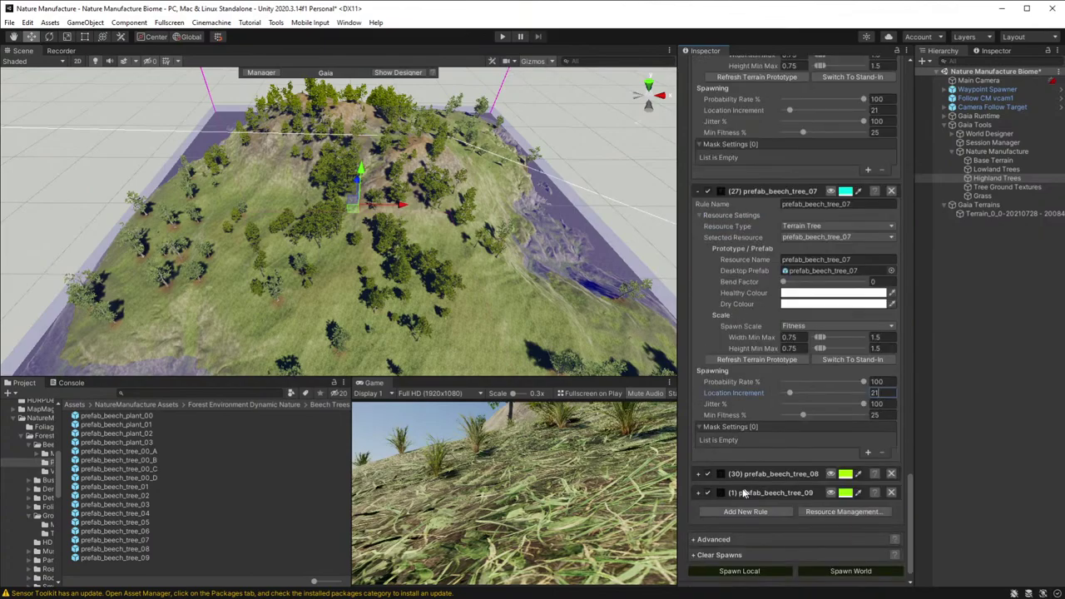
{"action": "left_click", "coordinate": [699, 476]}
{"action": "scroll", "coordinate": [832, 486], "scroll_direction": "down", "scroll_amount": 4}
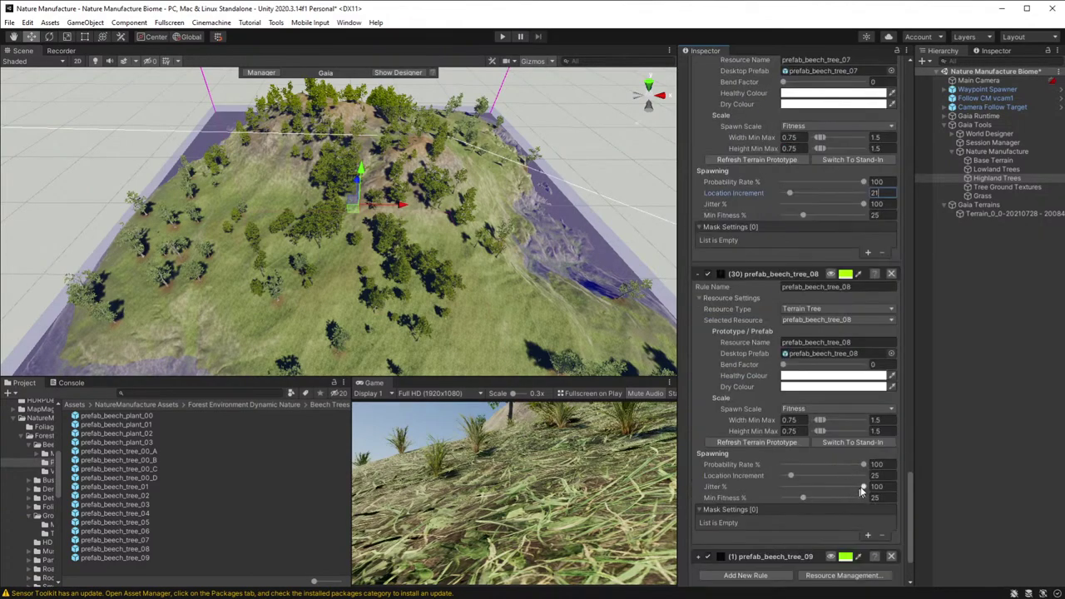
{"action": "left_click", "coordinate": [875, 476]}
{"action": "type", "text": "21"}
- Expand the prefab_beech_tree_09 spawn rule, left at Location Increment 103
{"action": "scroll", "coordinate": [691, 500], "scroll_direction": "down", "scroll_amount": 2}
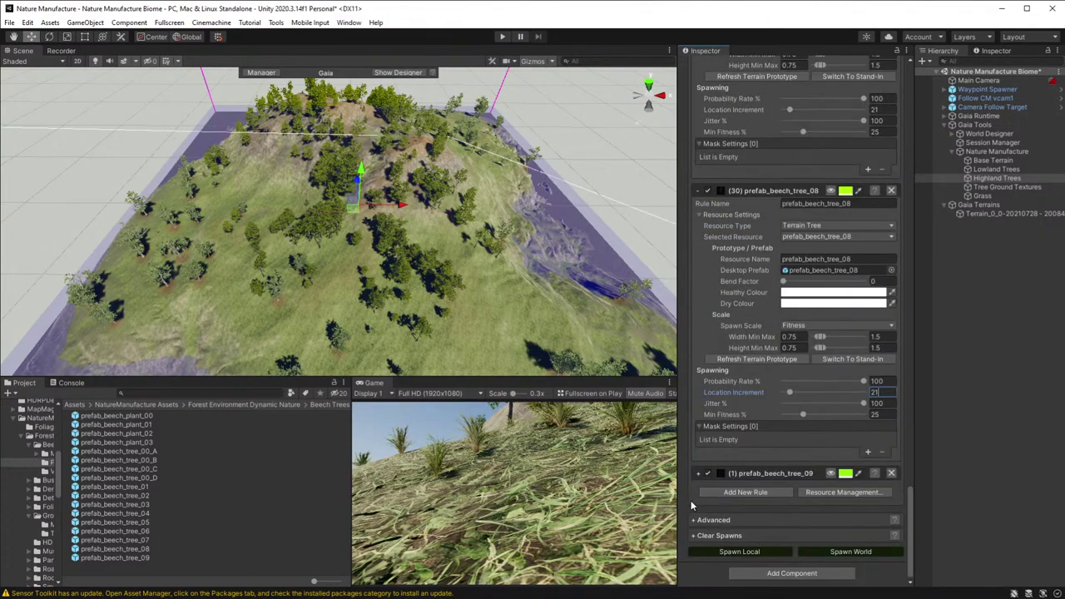
{"action": "left_click", "coordinate": [700, 474]}
{"action": "scroll", "coordinate": [827, 503], "scroll_direction": "down", "scroll_amount": 2}
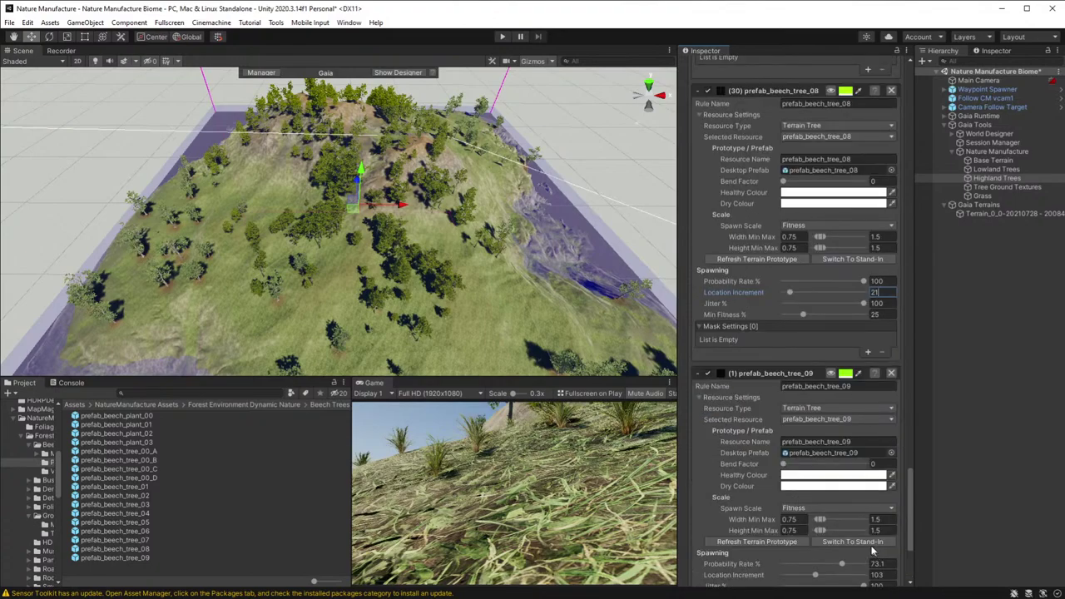
{"action": "scroll", "coordinate": [872, 551], "scroll_direction": "down", "scroll_amount": 2}
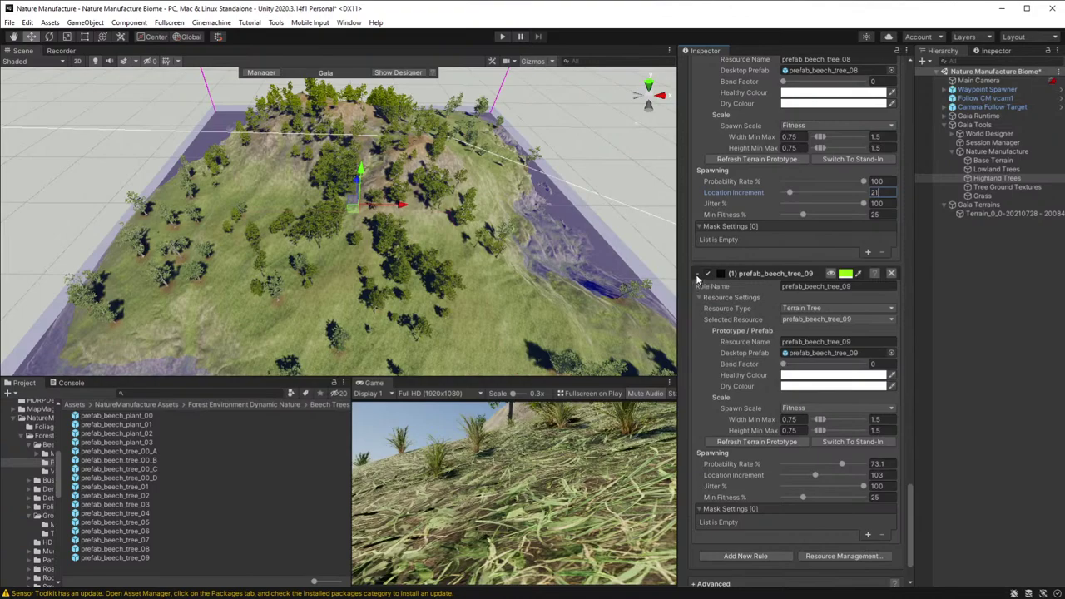
- Give prefab_beech_tree_09 a Global Spawner Mask Stack mask followed by a Terrain Texture mask
{"action": "left_click", "coordinate": [868, 534]}
{"action": "scroll", "coordinate": [774, 510], "scroll_direction": "down", "scroll_amount": 3}
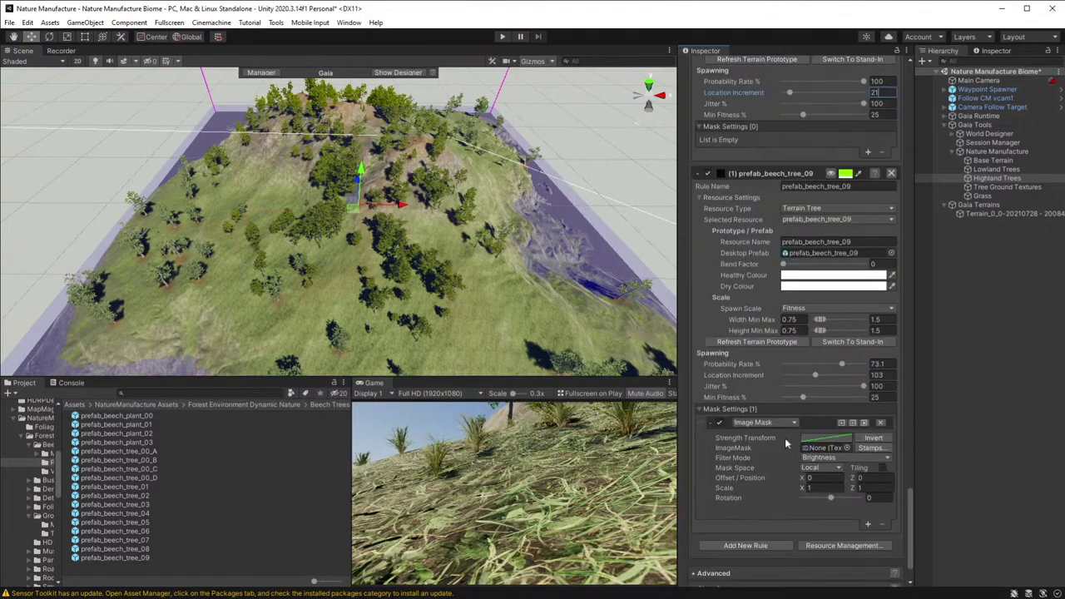
{"action": "left_click", "coordinate": [779, 423]}
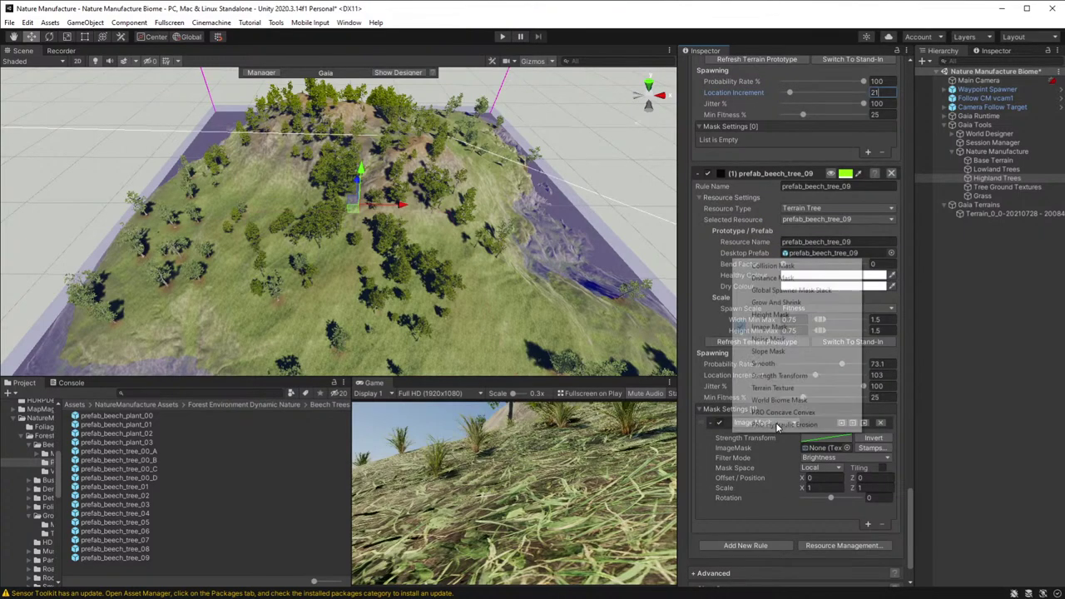
{"action": "left_click", "coordinate": [788, 290]}
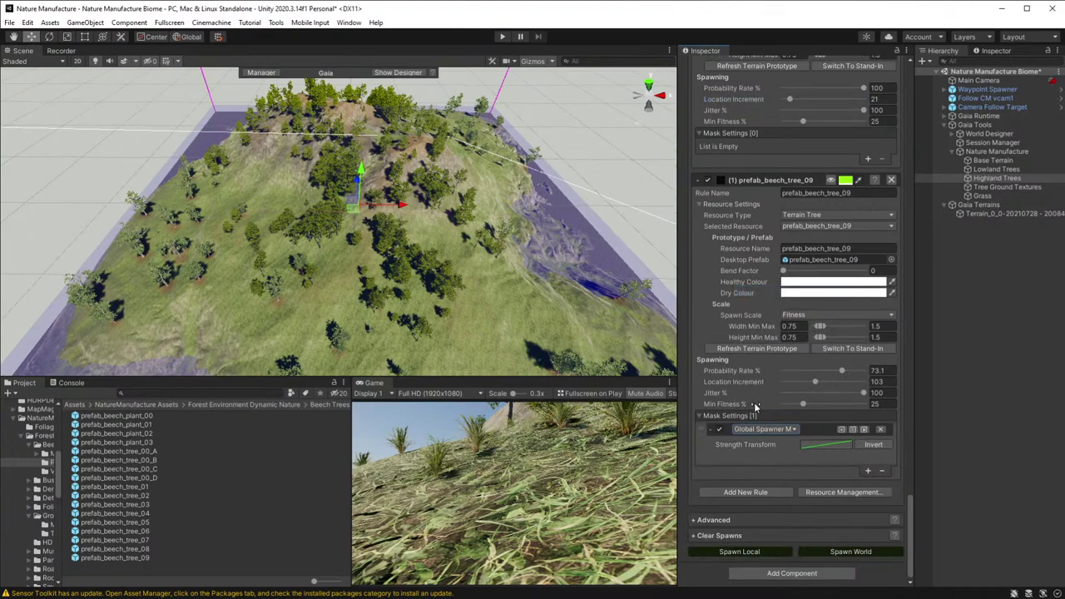
{"action": "left_click", "coordinate": [867, 471]}
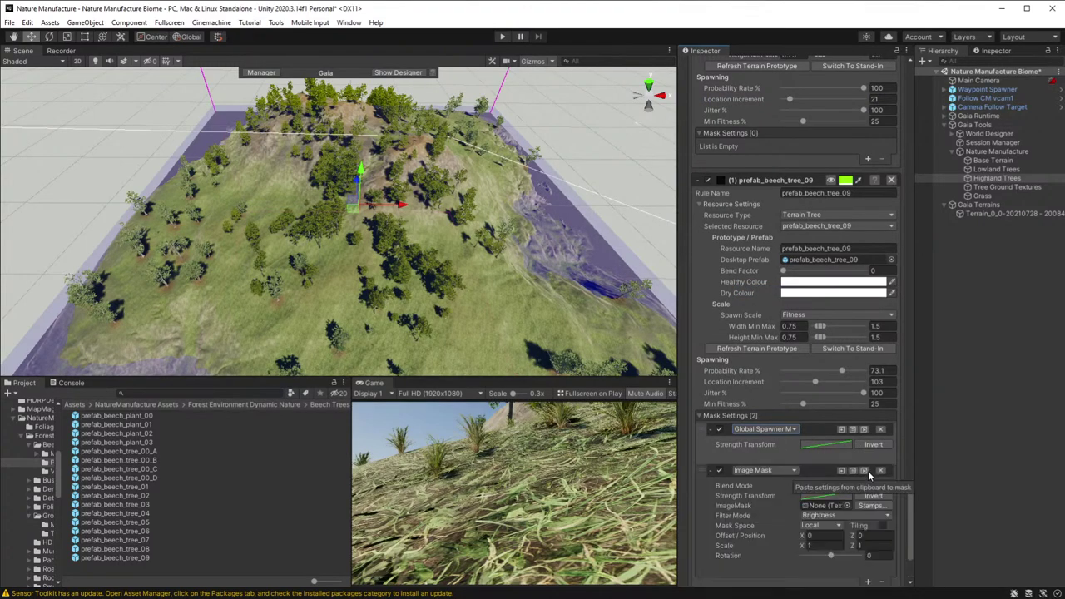
{"action": "left_click", "coordinate": [784, 470]}
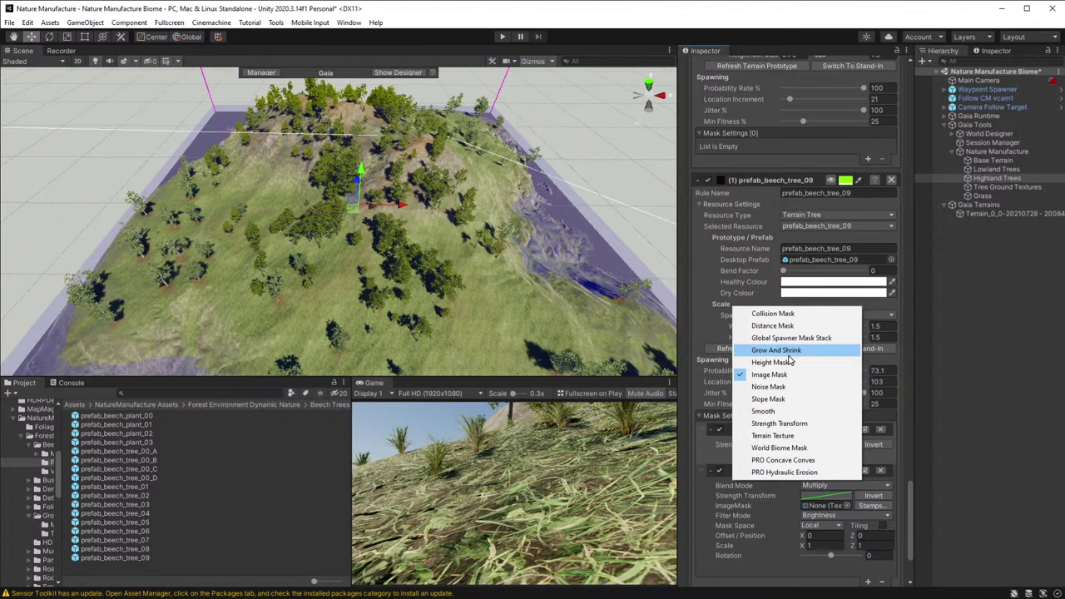
{"action": "left_click", "coordinate": [778, 435]}
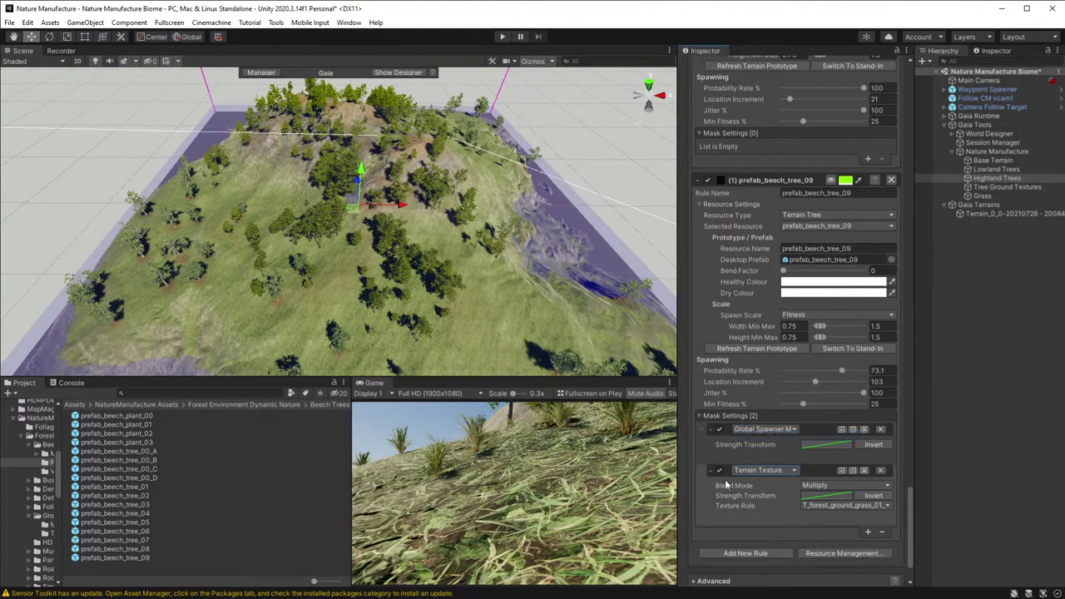
{"action": "scroll", "coordinate": [703, 495], "scroll_direction": "down", "scroll_amount": 2}
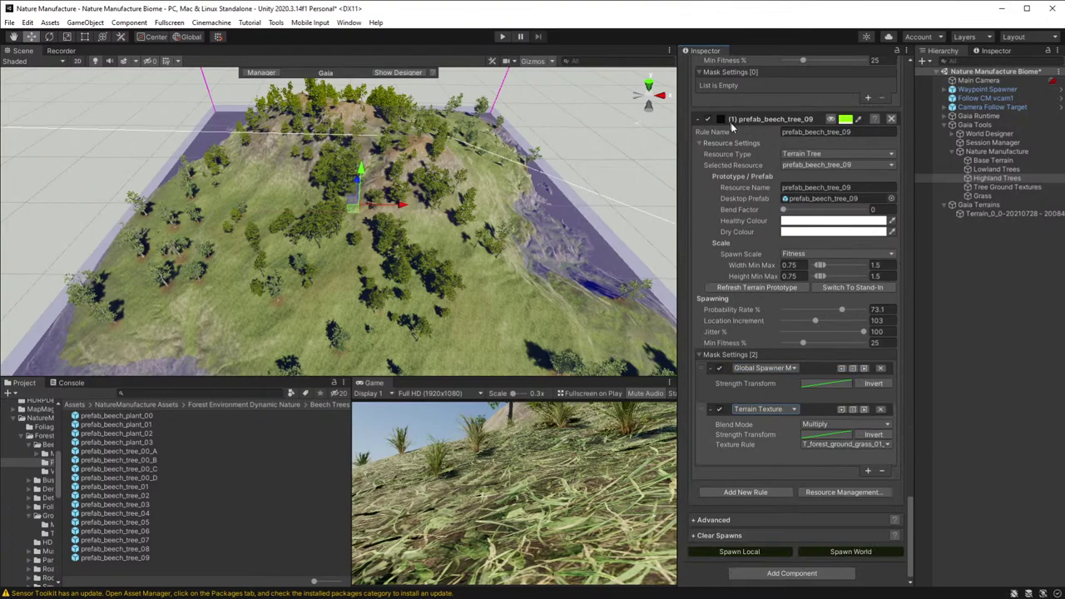
- Base the Terrain Texture mask on T_ground_meadow_grass_01_A_SM and preview it on and off
{"action": "left_click", "coordinate": [826, 445]}
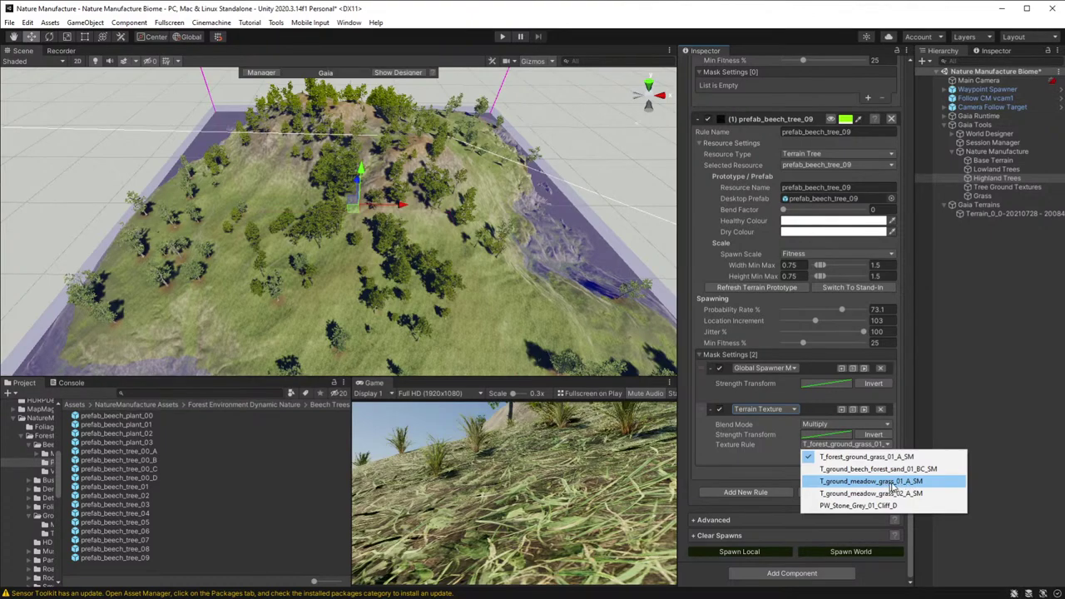
{"action": "left_click", "coordinate": [910, 483]}
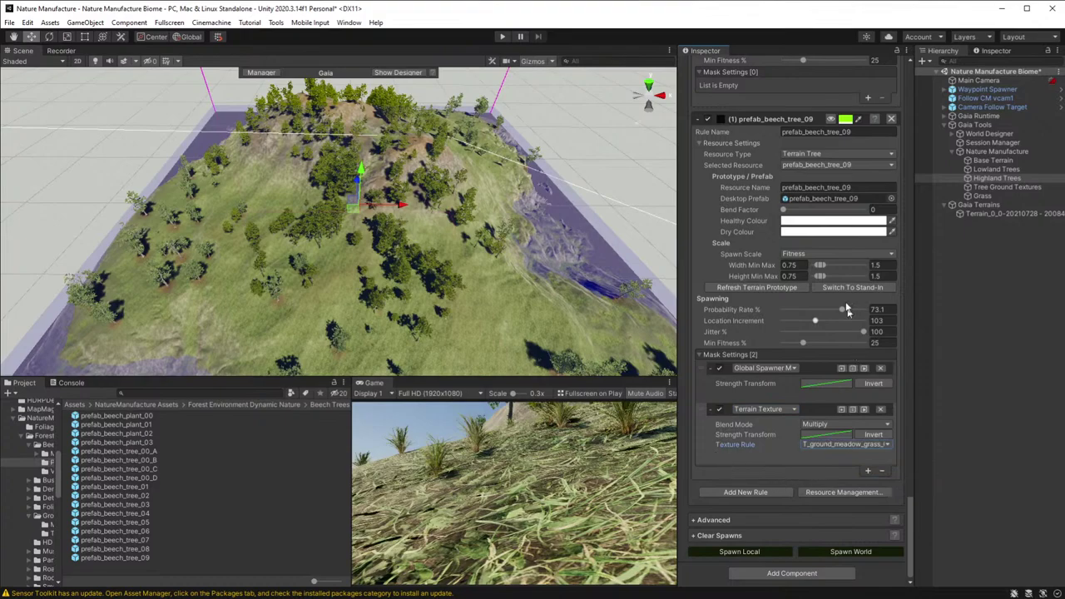
{"action": "left_click", "coordinate": [835, 121]}
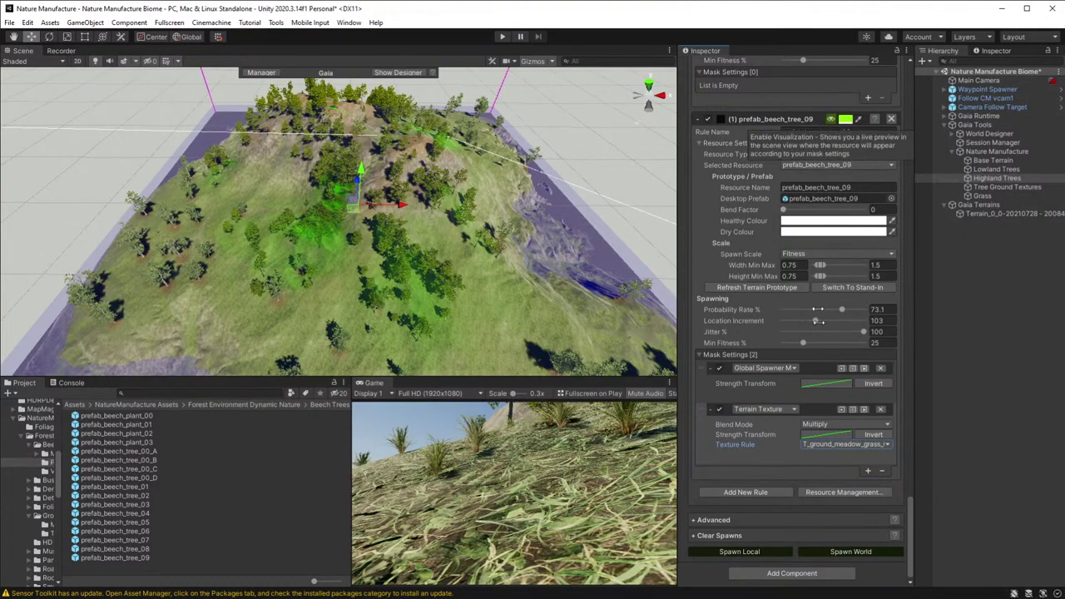
{"action": "left_click", "coordinate": [719, 410]}
{"action": "left_click", "coordinate": [720, 410]}
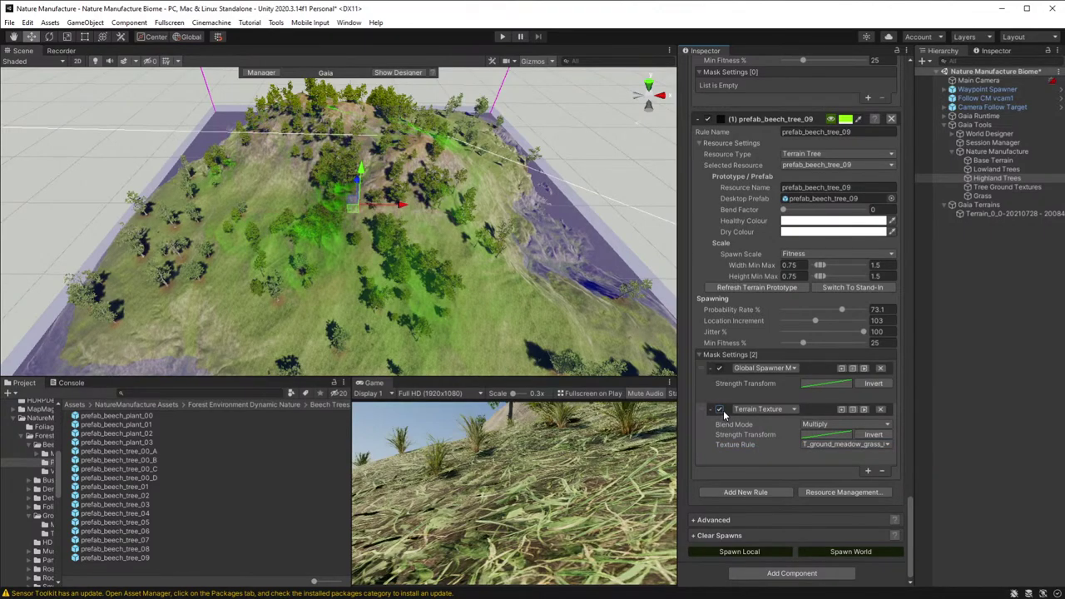
{"action": "left_click", "coordinate": [724, 409]}
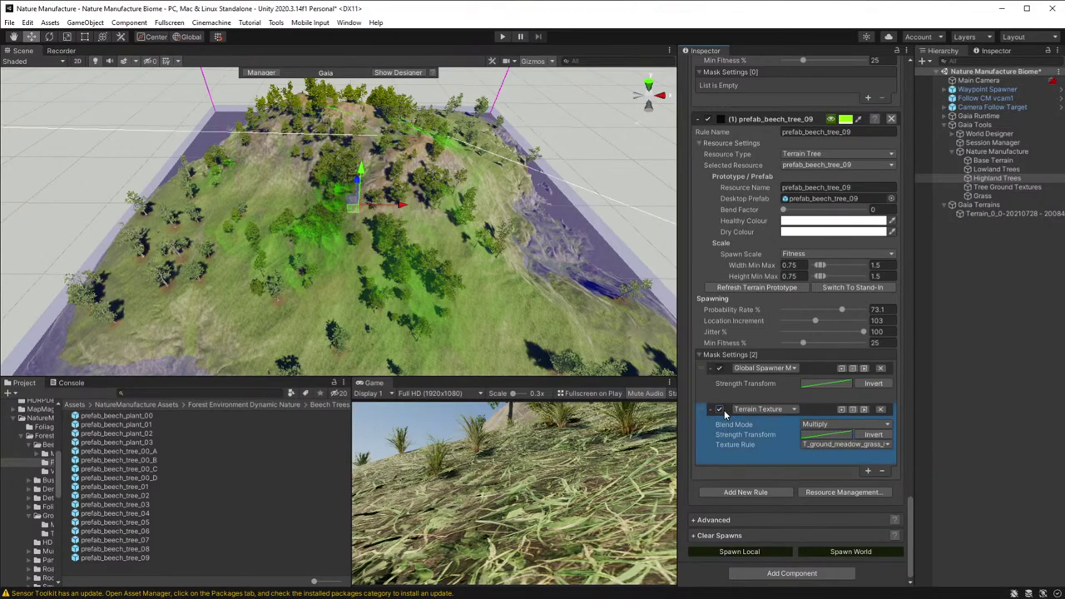
{"action": "left_click", "coordinate": [720, 410]}
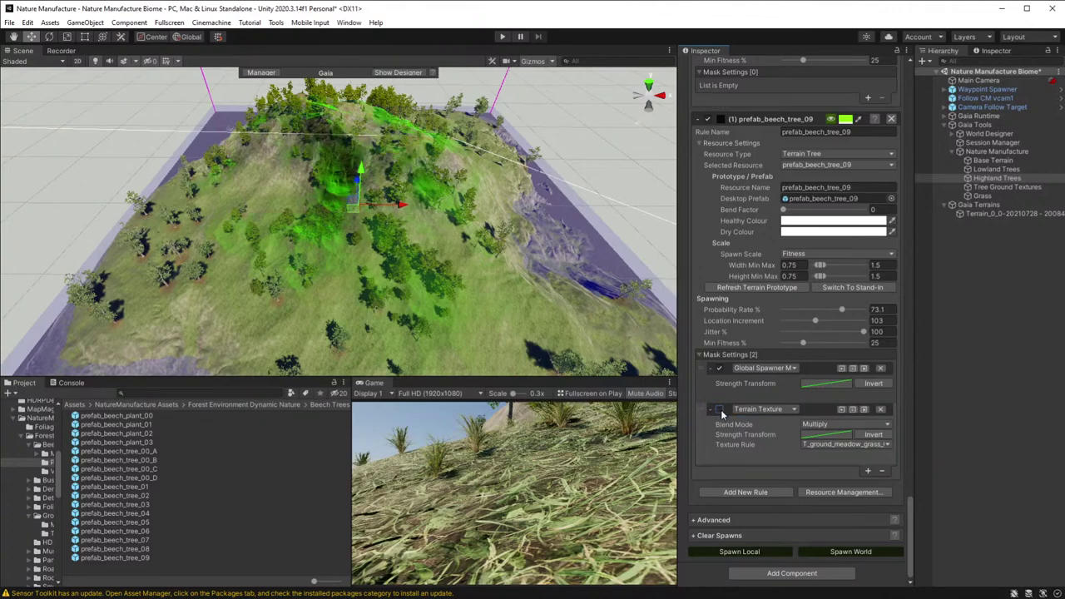
- Compare the mask's Greater Than and Smaller Than blend modes by toggling it
{"action": "left_click", "coordinate": [819, 424]}
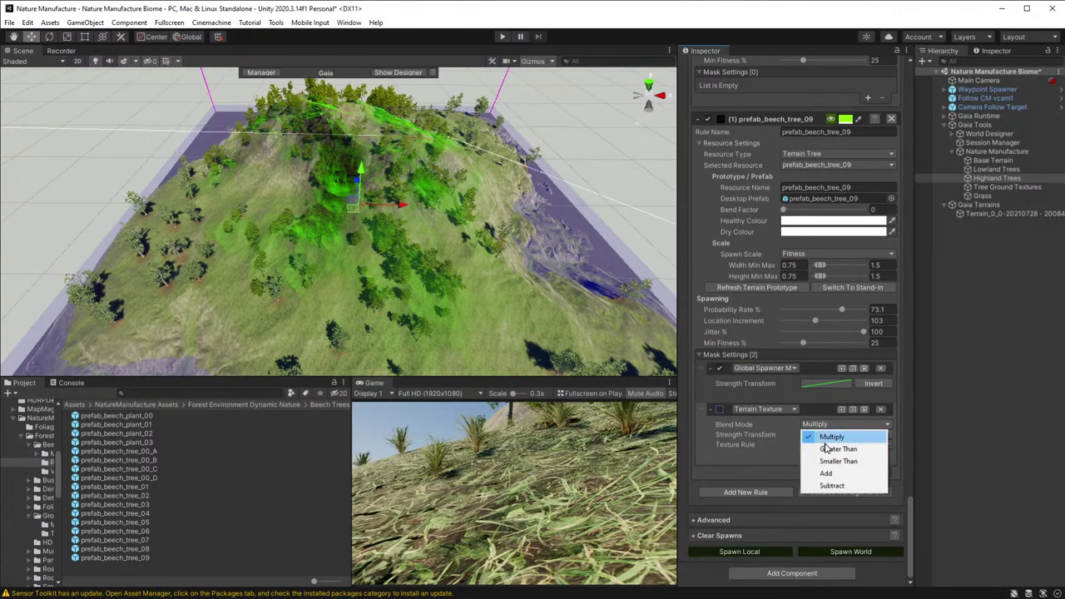
{"action": "left_click", "coordinate": [826, 451]}
{"action": "left_click", "coordinate": [721, 409]}
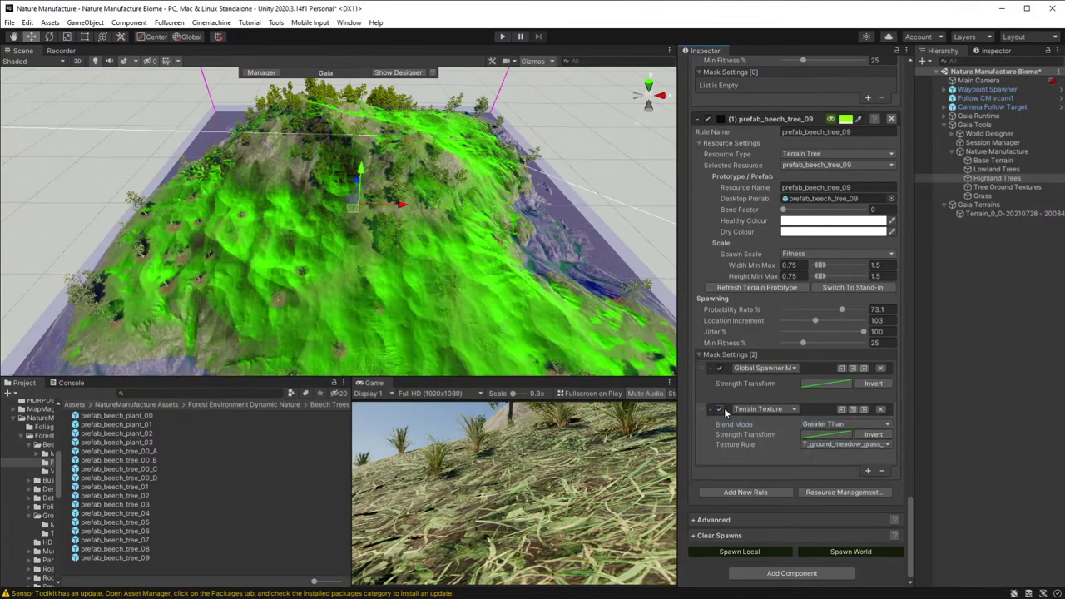
{"action": "left_click", "coordinate": [721, 409]}
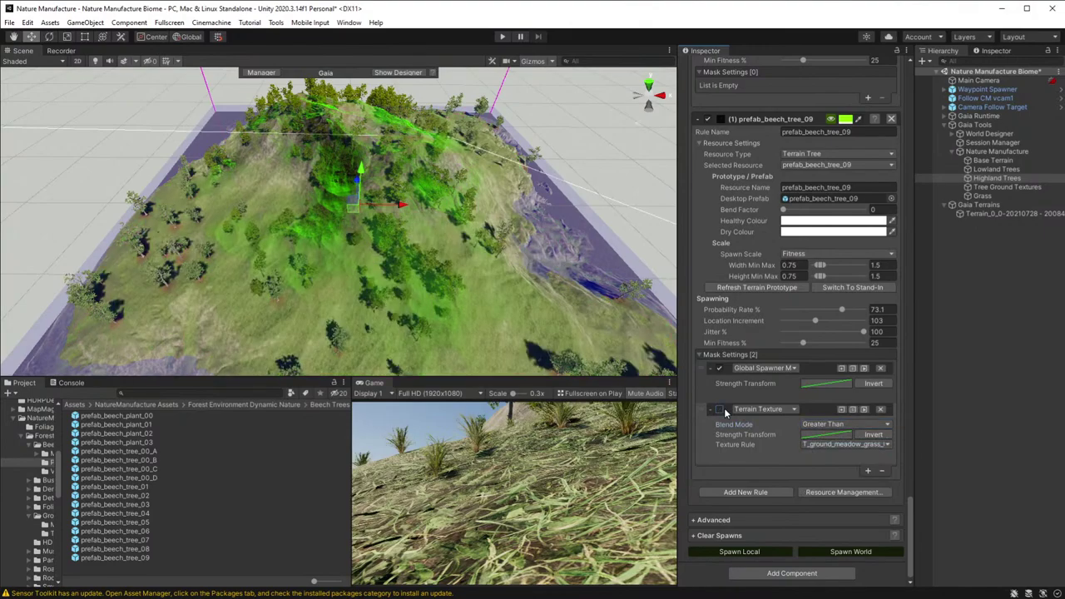
{"action": "left_click", "coordinate": [817, 425]}
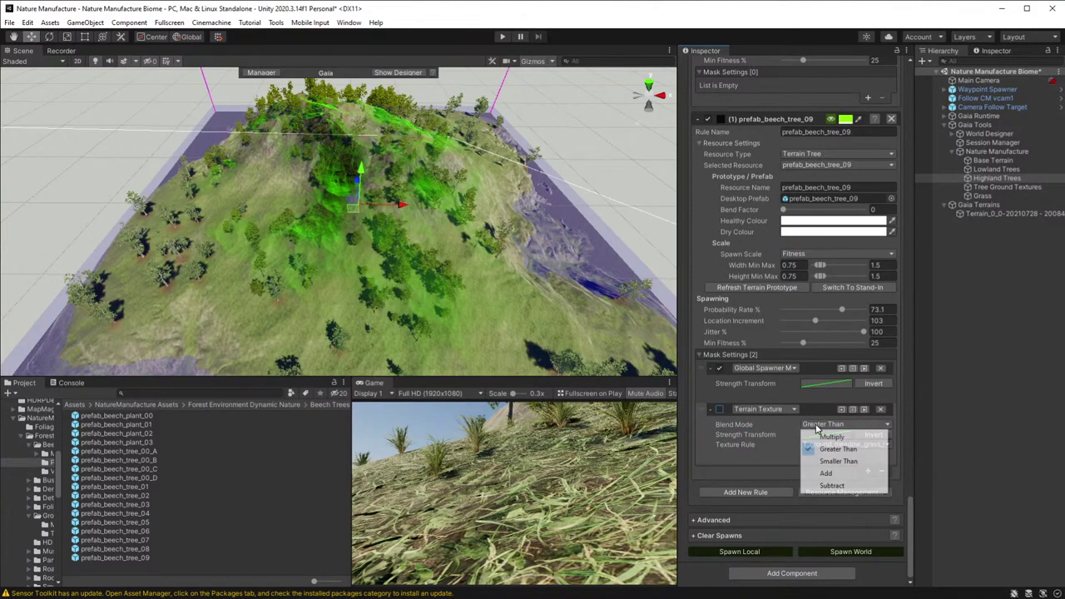
{"action": "left_click", "coordinate": [838, 461]}
{"action": "left_click", "coordinate": [726, 411]}
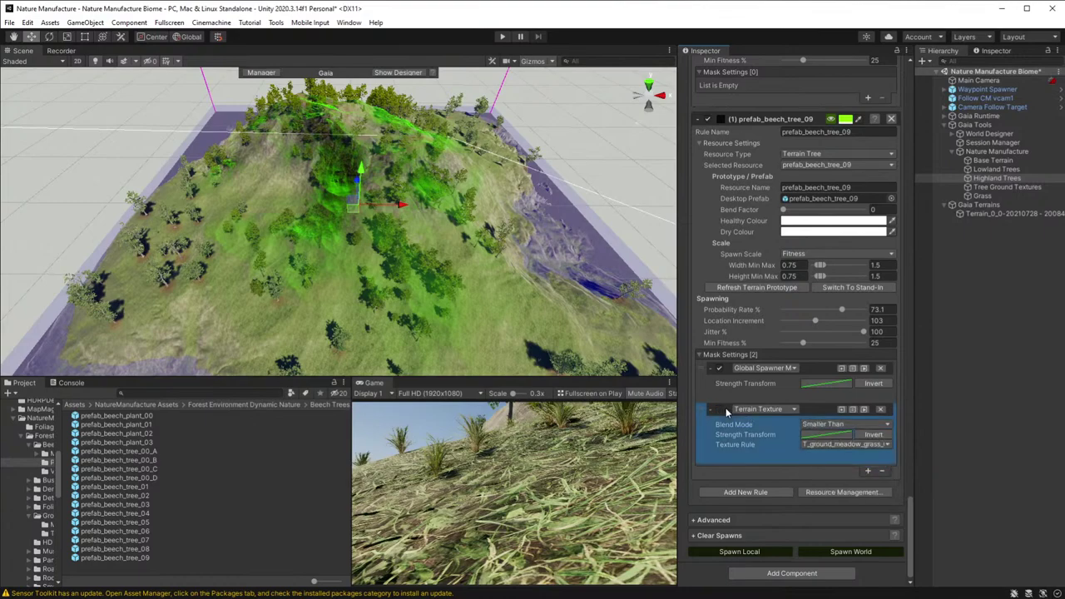
{"action": "left_click", "coordinate": [720, 409]}
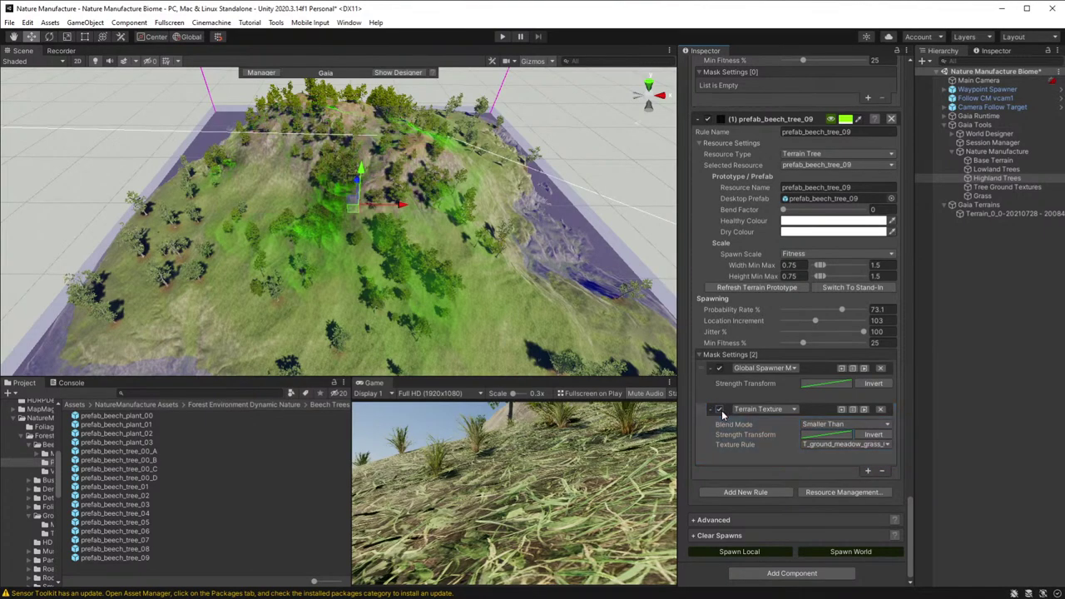
{"action": "left_click", "coordinate": [720, 410]}
{"action": "left_click", "coordinate": [721, 410]}
{"action": "left_click", "coordinate": [723, 414]}
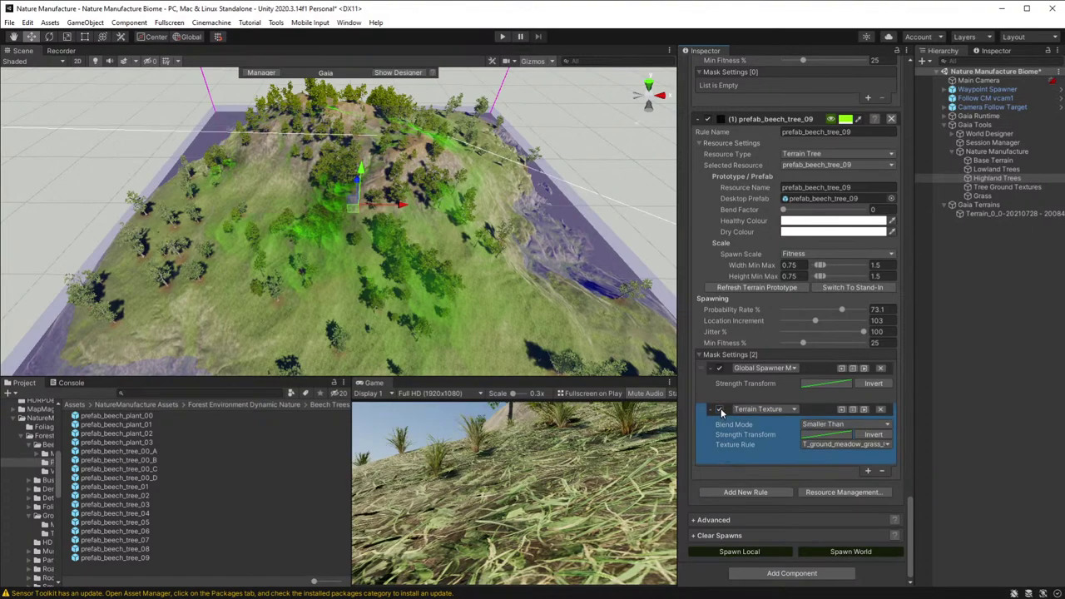
- Remove the Terrain Texture and Global Spawner masks from the prefab_beech_tree_09 rule
{"action": "left_click", "coordinate": [882, 409]}
{"action": "left_click", "coordinate": [882, 429]}
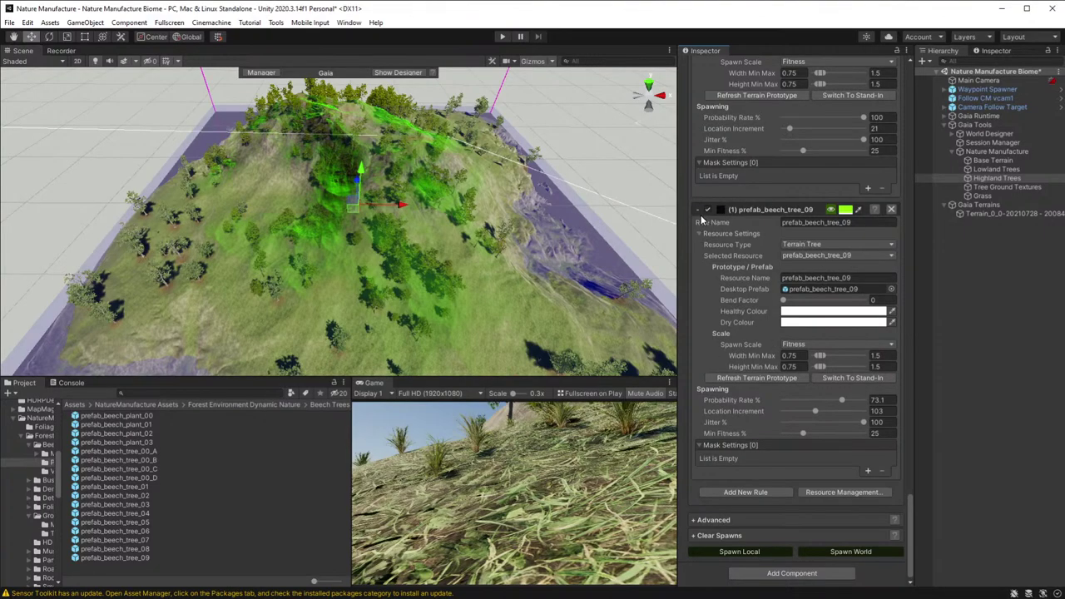
{"action": "scroll", "coordinate": [716, 250], "scroll_direction": "up", "scroll_amount": 10}
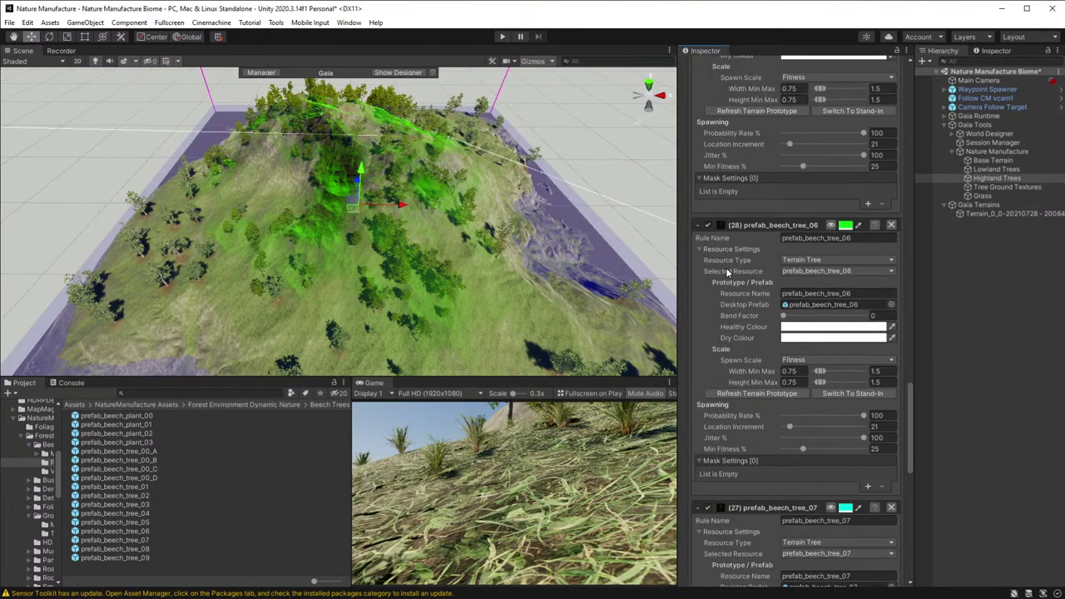
{"action": "scroll", "coordinate": [726, 272], "scroll_direction": "up", "scroll_amount": 5}
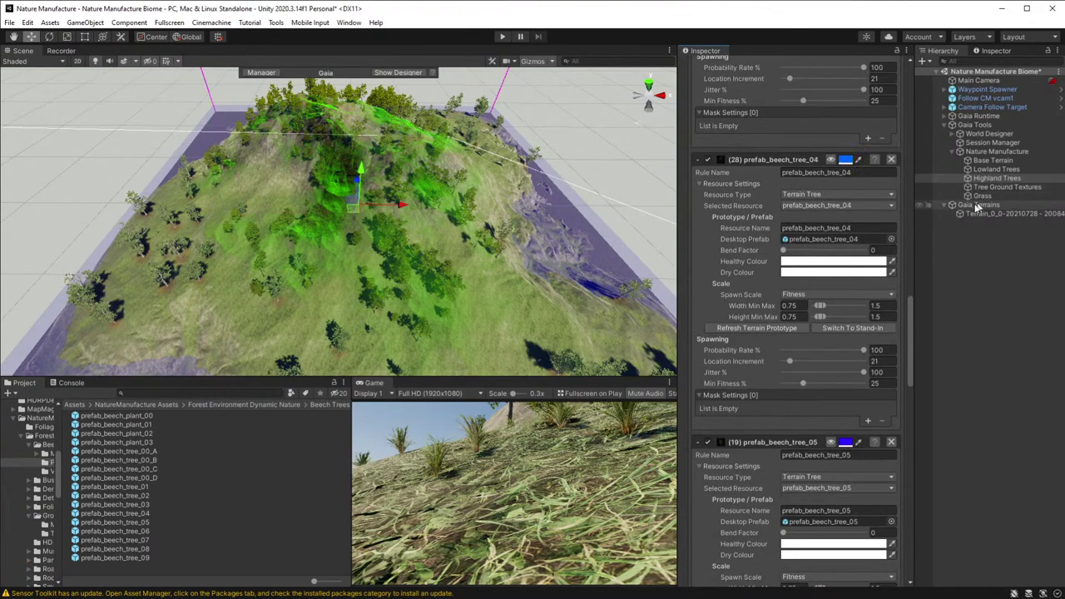
- Create a new spawner in the Nature Manufacture biome, place it above Grass and enable it
{"action": "left_click", "coordinate": [995, 151]}
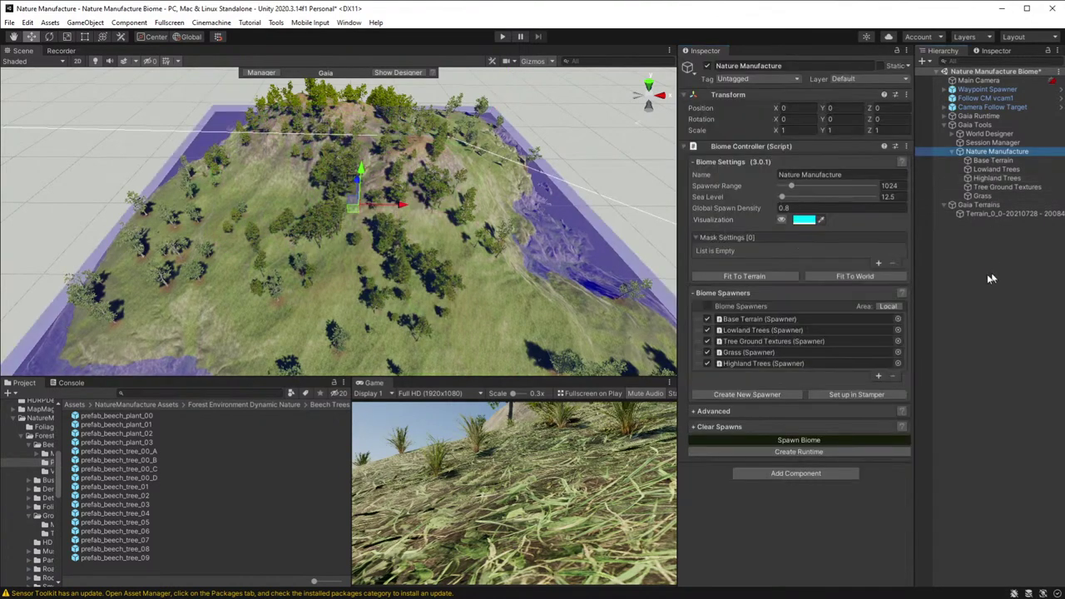
{"action": "left_click", "coordinate": [774, 397]}
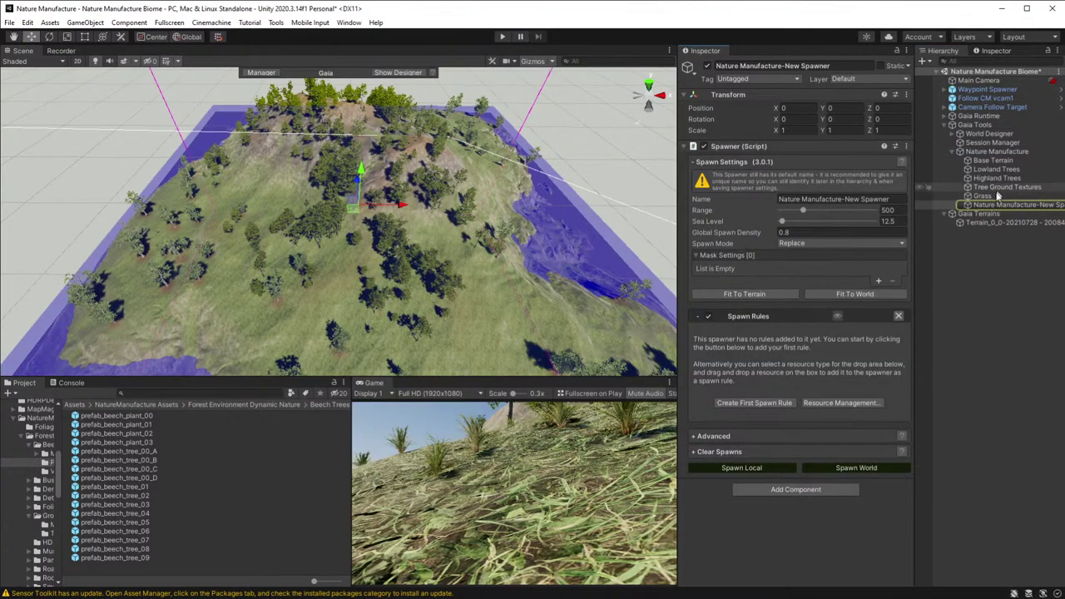
{"action": "left_click_drag", "start_coordinate": [982, 208], "coordinate": [984, 198]}
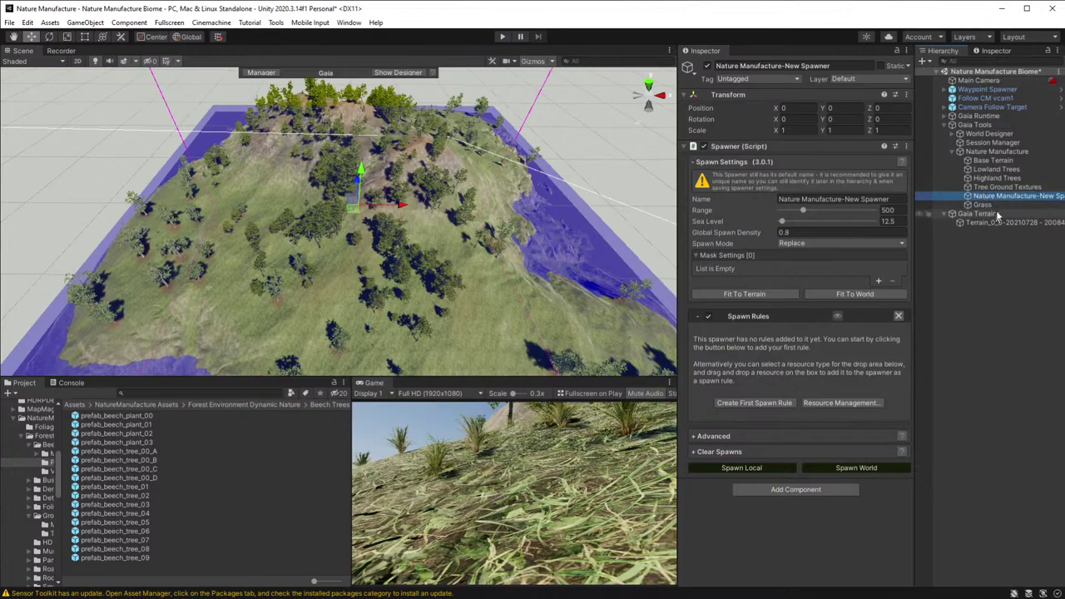
{"action": "left_click", "coordinate": [997, 152]}
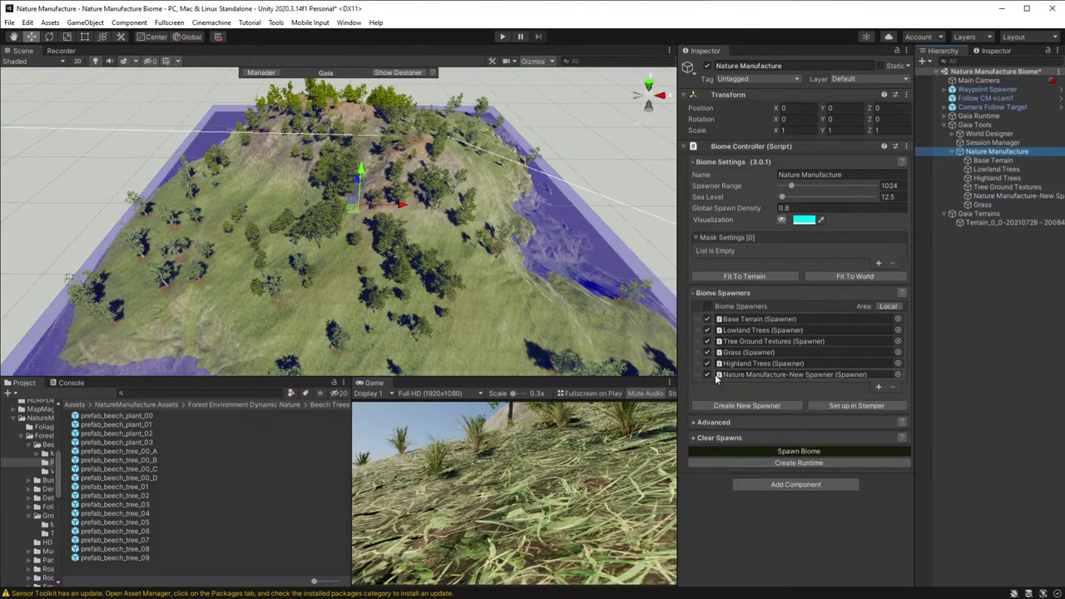
{"action": "left_click", "coordinate": [708, 367]}
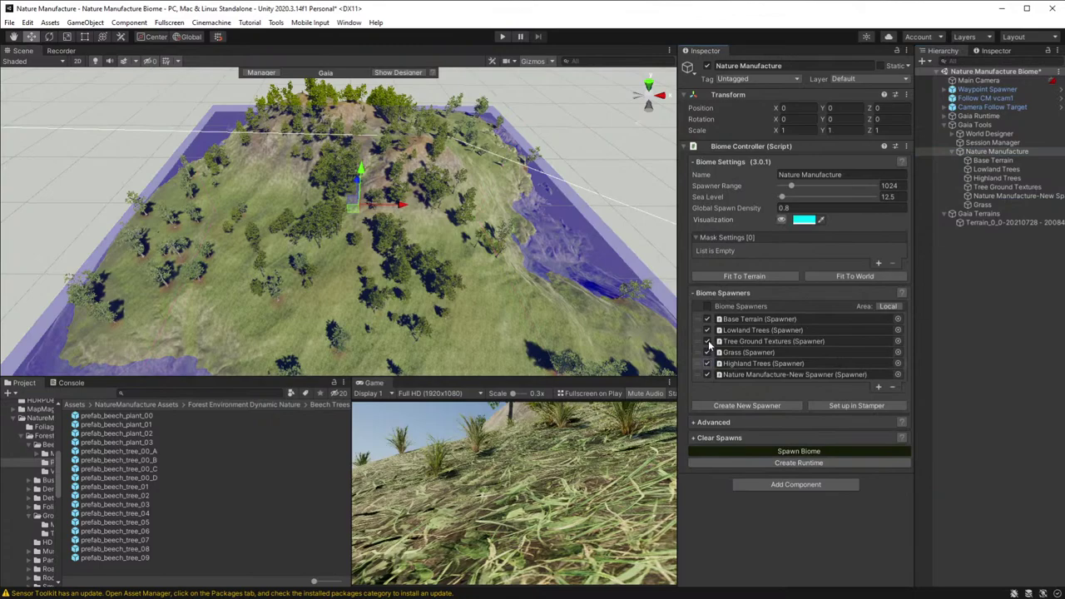
{"action": "mouse_move", "coordinate": [704, 364]}
{"action": "left_mouse_down"}
{"action": "mouse_move", "coordinate": [702, 342]}
{"action": "mouse_move", "coordinate": [704, 364]}
{"action": "left_mouse_up"}
{"action": "left_click", "coordinate": [706, 375]}
- Rename the new spawner to Bush
{"action": "left_click", "coordinate": [996, 196]}
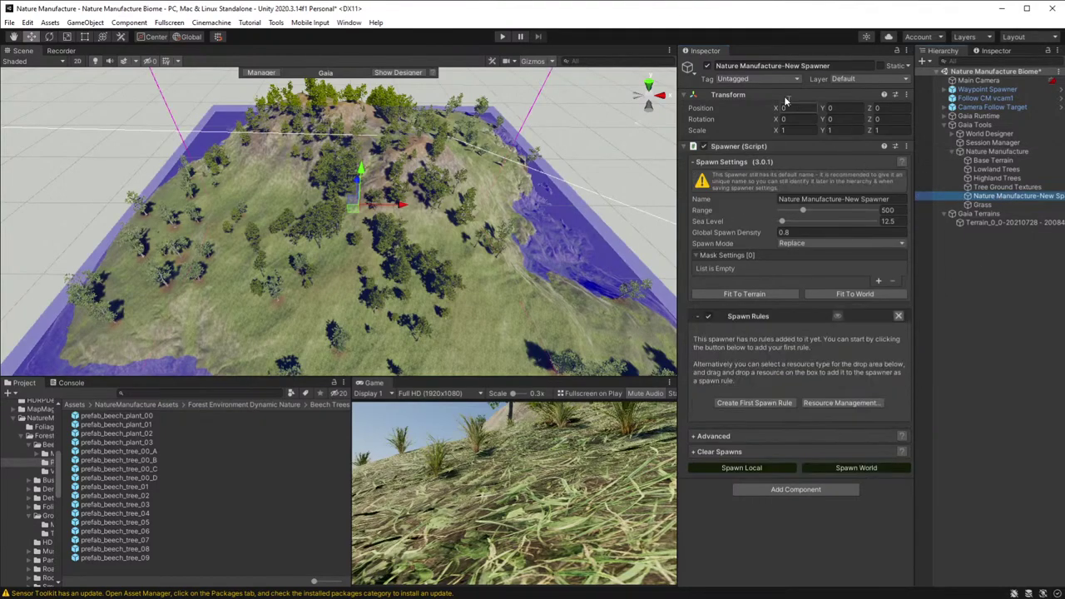
{"action": "left_click", "coordinate": [772, 66]}
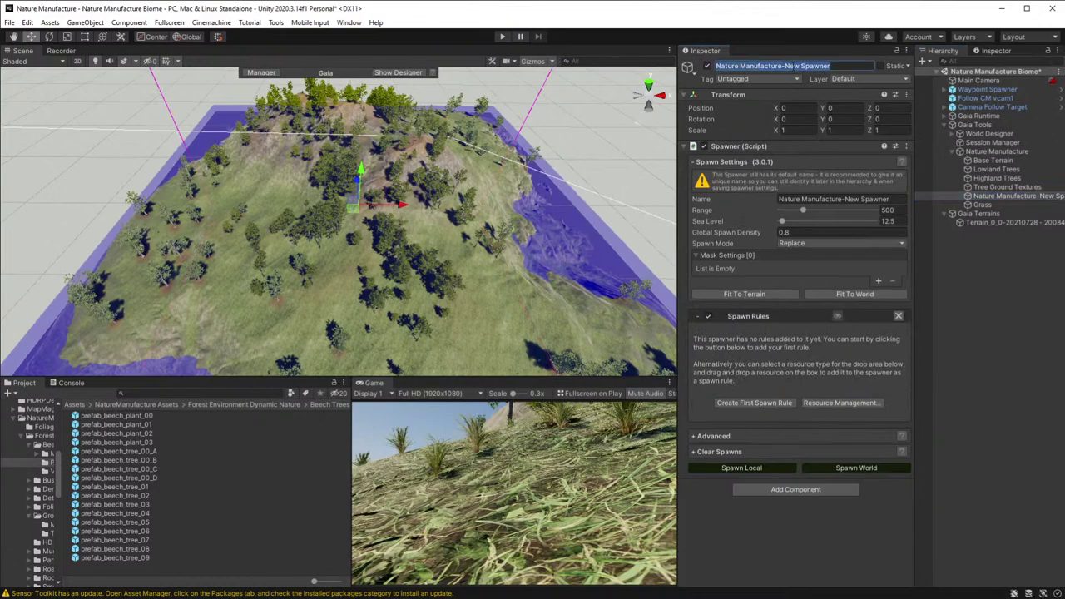
{"action": "type", "text": "Bush"}
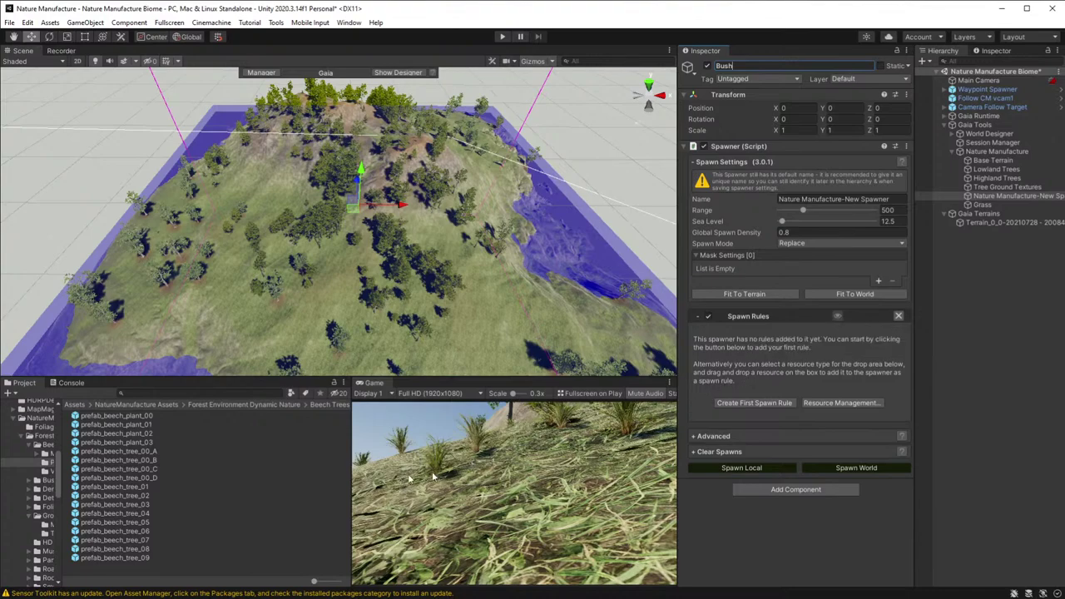
{"action": "left_click_drag", "start_coordinate": [349, 479], "coordinate": [394, 479]}
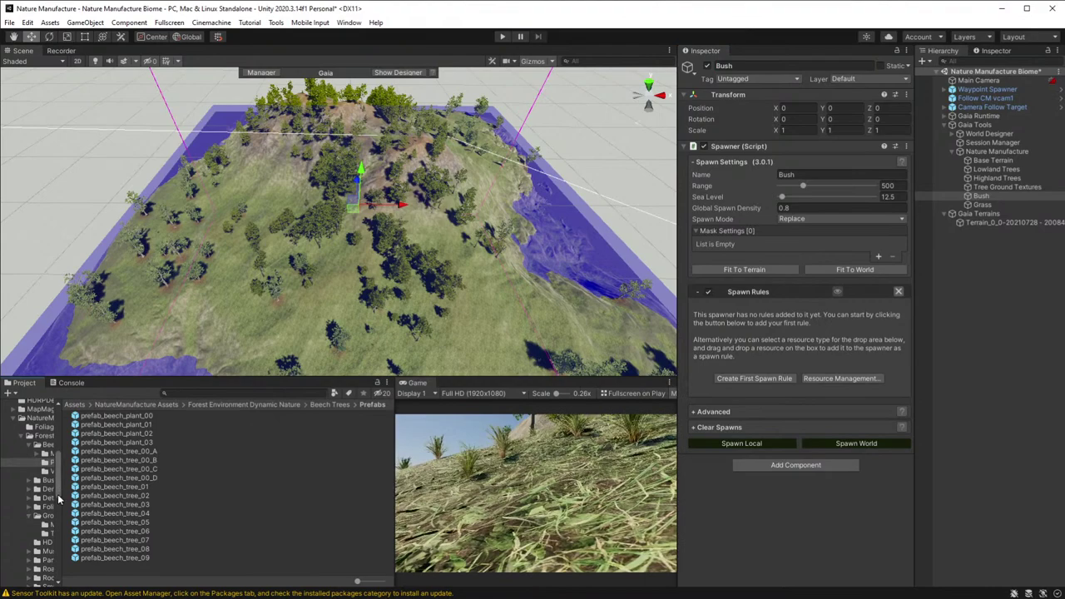
- Browse the forest Bushes prefabs, previewing Prefab_Forest_black_cherry_00 through cherry_05
{"action": "left_click_drag", "start_coordinate": [61, 502], "coordinate": [168, 504]}
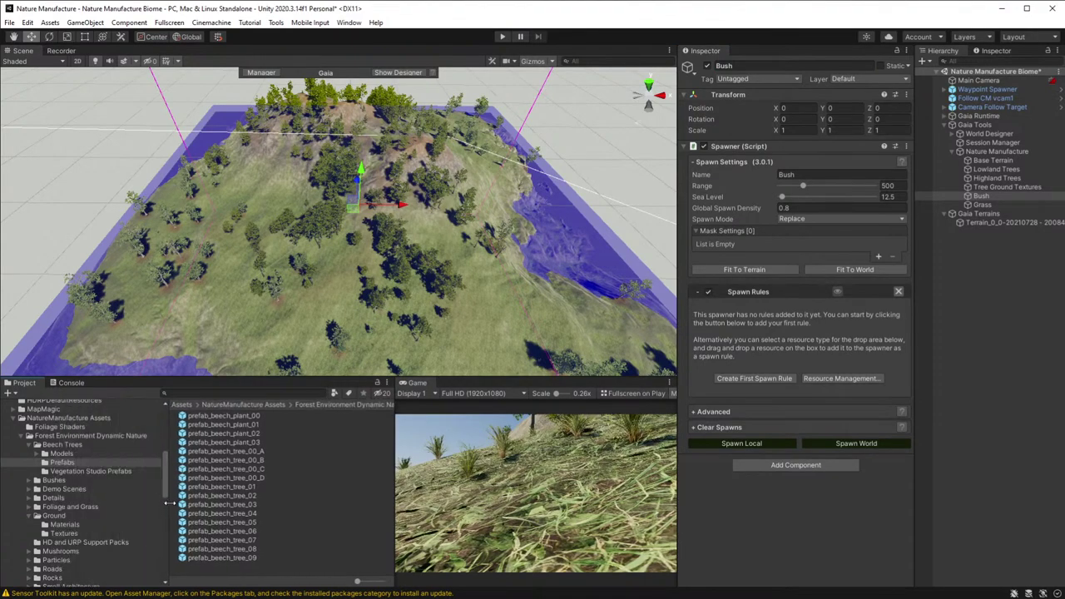
{"action": "left_click", "coordinate": [55, 480]}
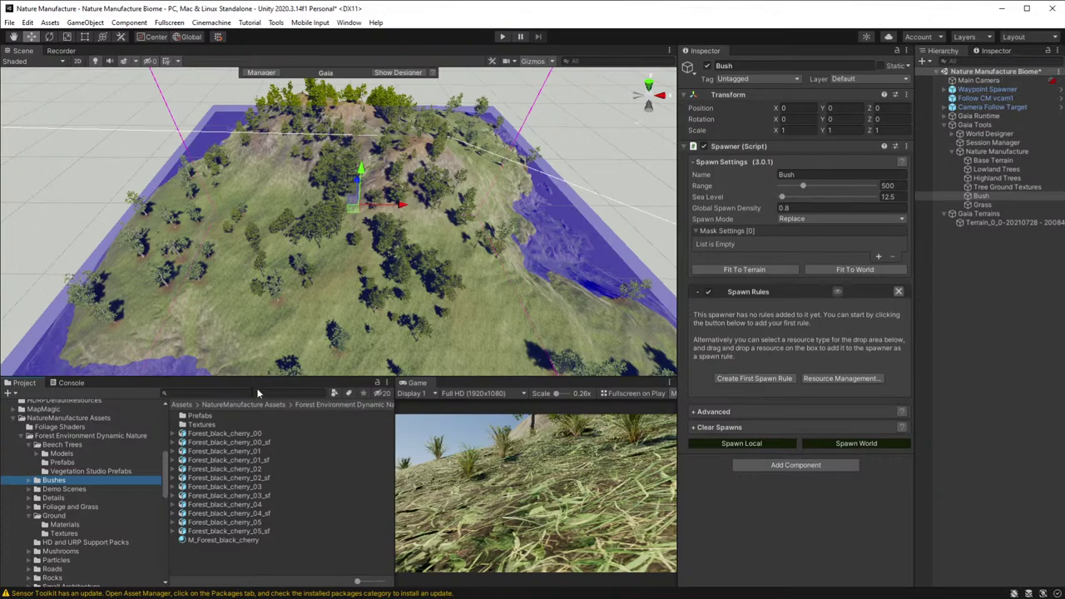
{"action": "left_click", "coordinate": [212, 434]}
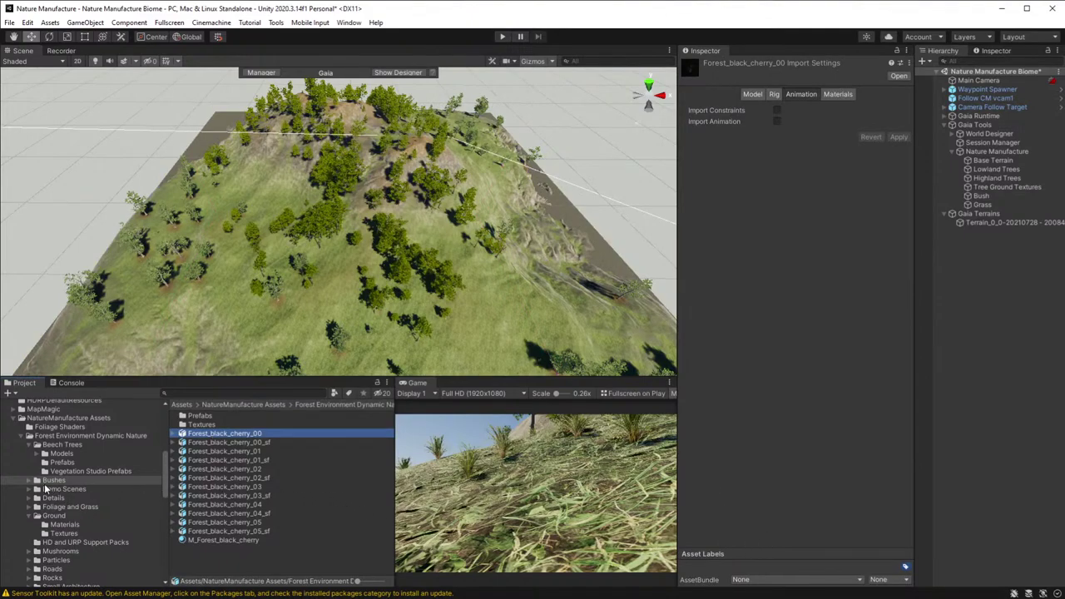
{"action": "double_click", "coordinate": [191, 417]}
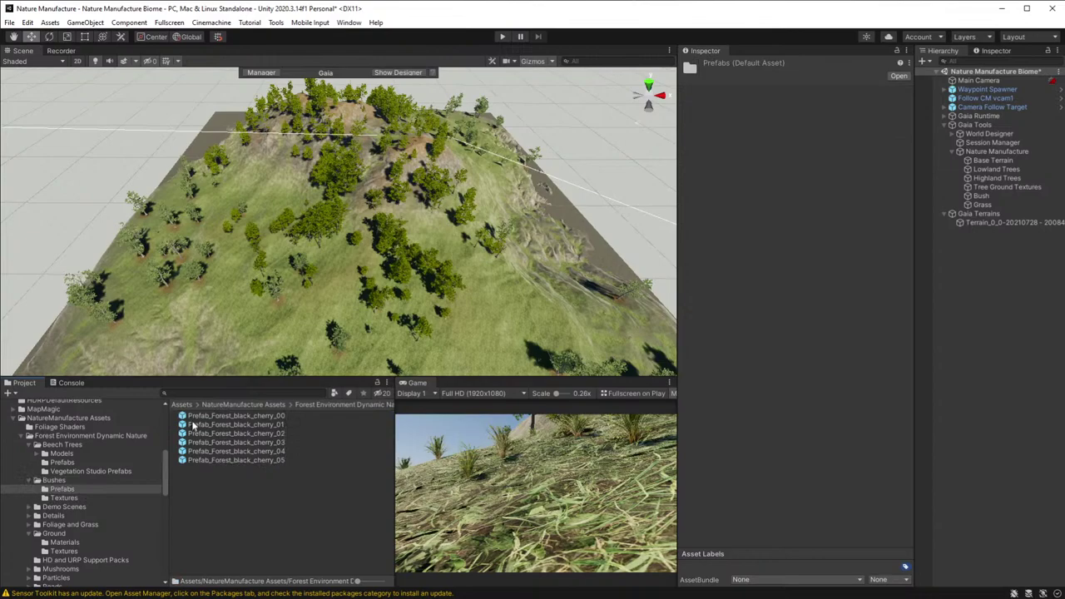
{"action": "left_click", "coordinate": [193, 417]}
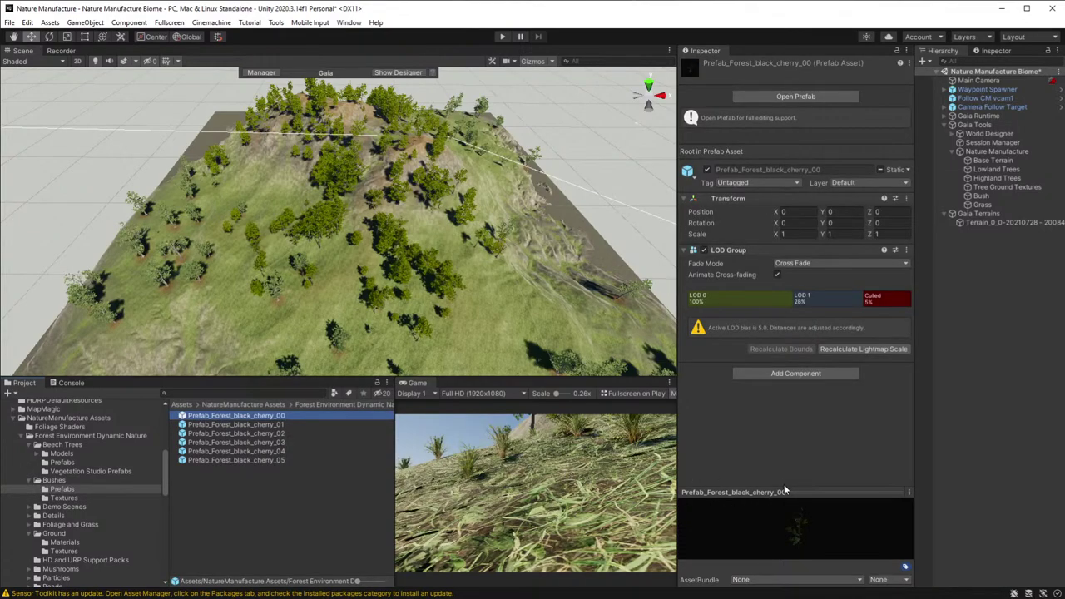
{"action": "left_click_drag", "start_coordinate": [787, 493], "coordinate": [808, 296]}
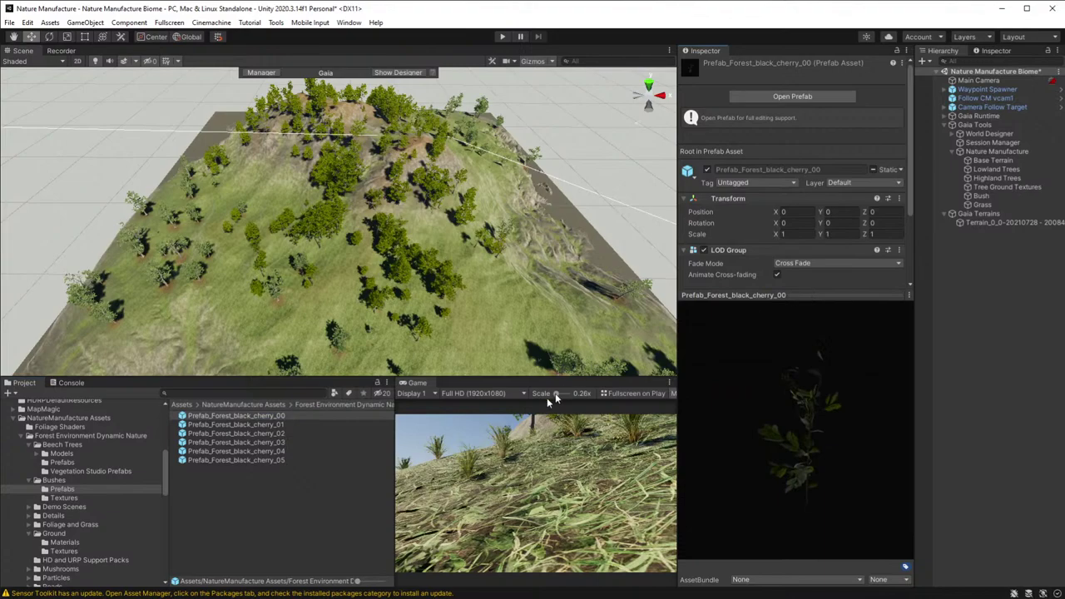
{"action": "left_click", "coordinate": [280, 417]}
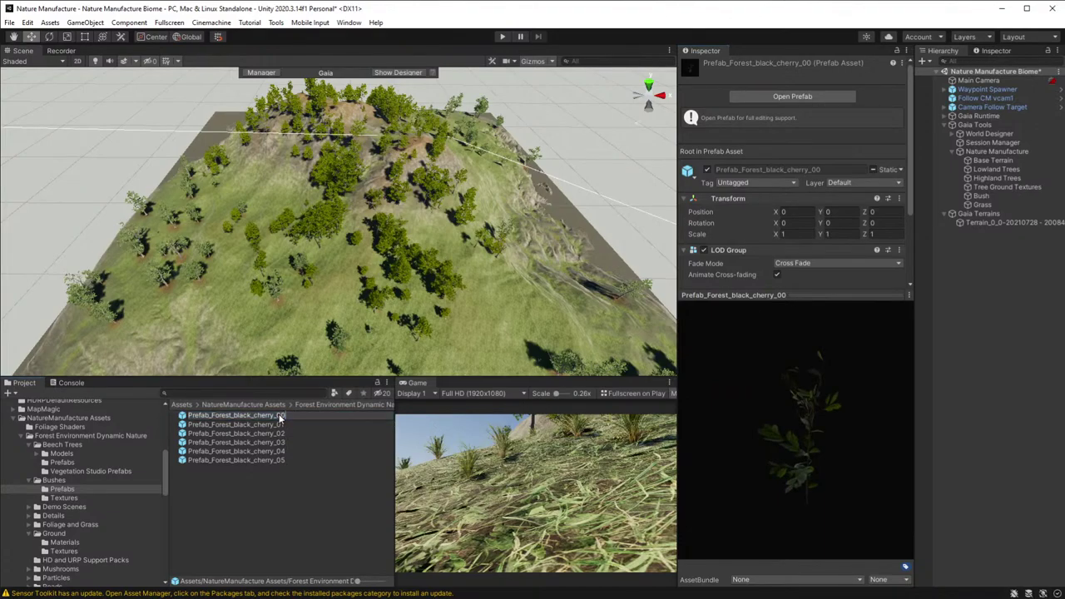
{"action": "key", "text": "Escape"}
{"action": "left_click", "coordinate": [236, 425]}
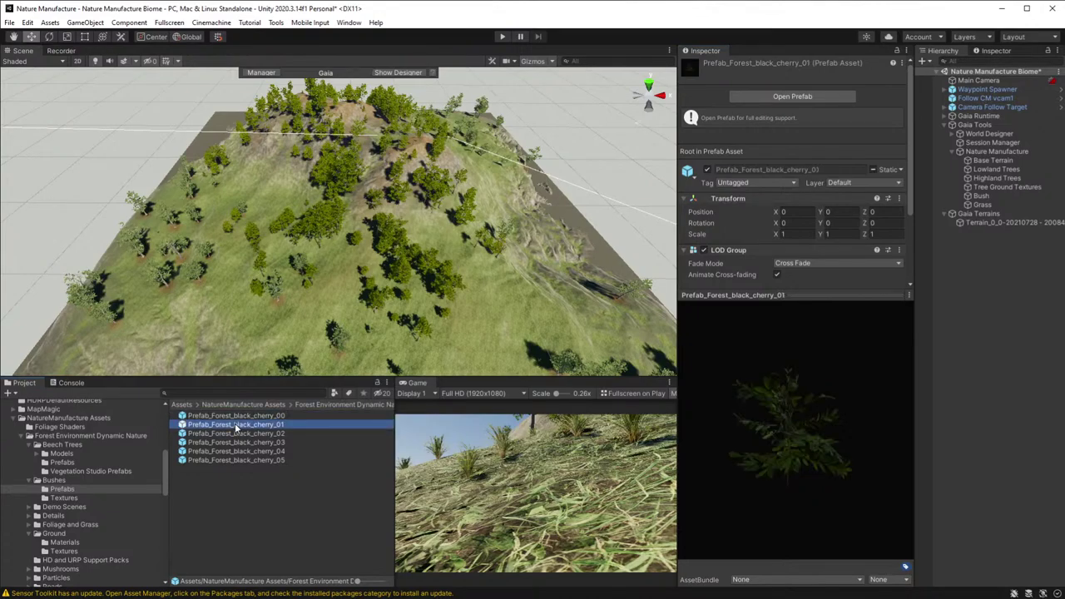
{"action": "key", "text": "Down"}
{"action": "key", "text": "Down"}
{"action": "key", "text": "Down"}
{"action": "key", "text": "Down"}
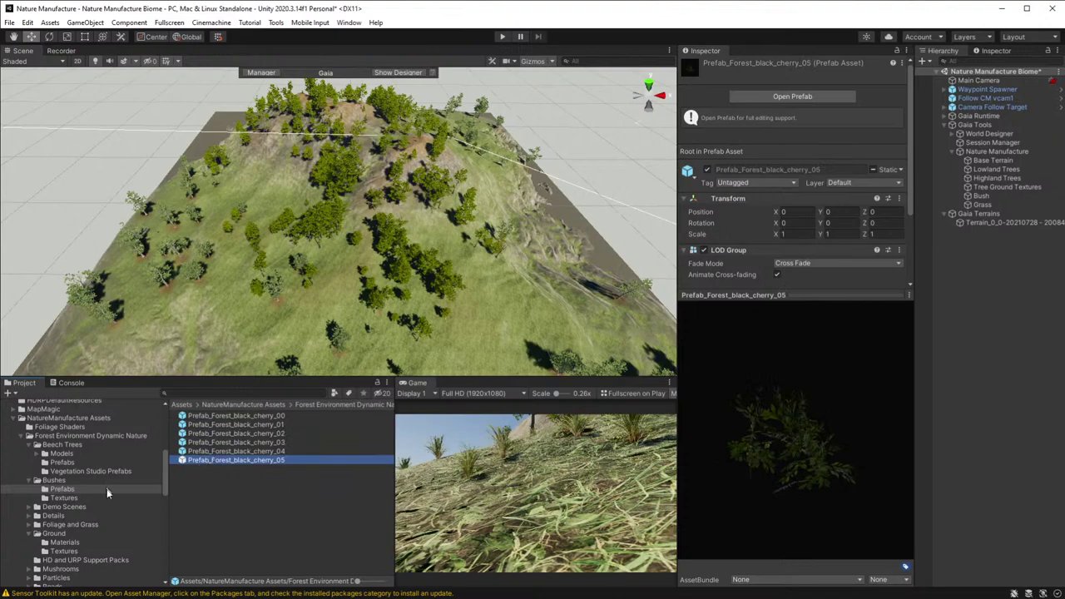
- Look through the prefabs in the Details folder
{"action": "left_click", "coordinate": [55, 517]}
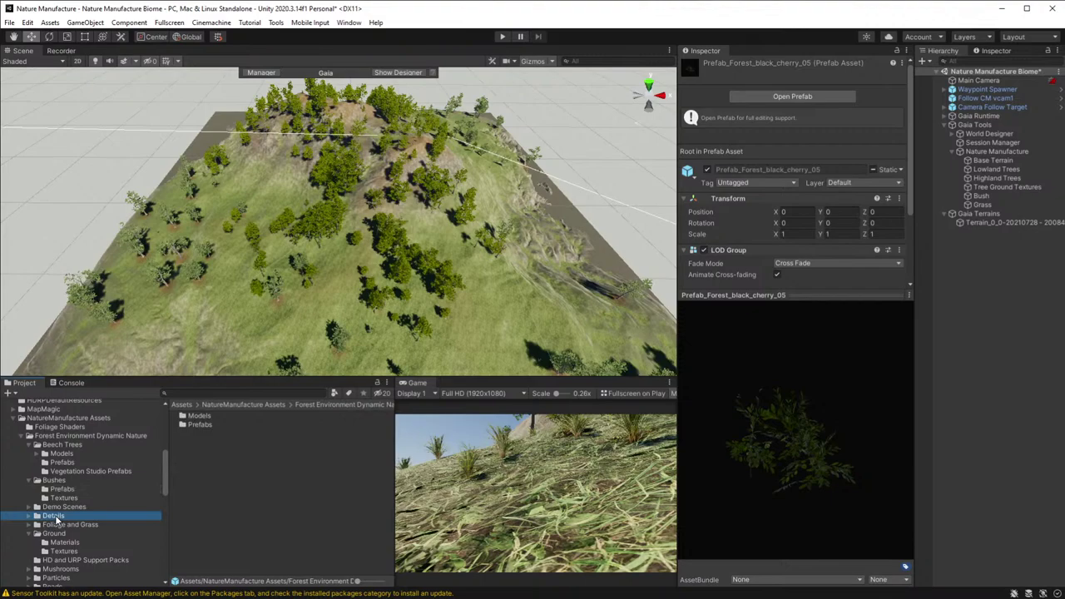
{"action": "left_click", "coordinate": [29, 516]}
{"action": "left_click", "coordinate": [58, 535]}
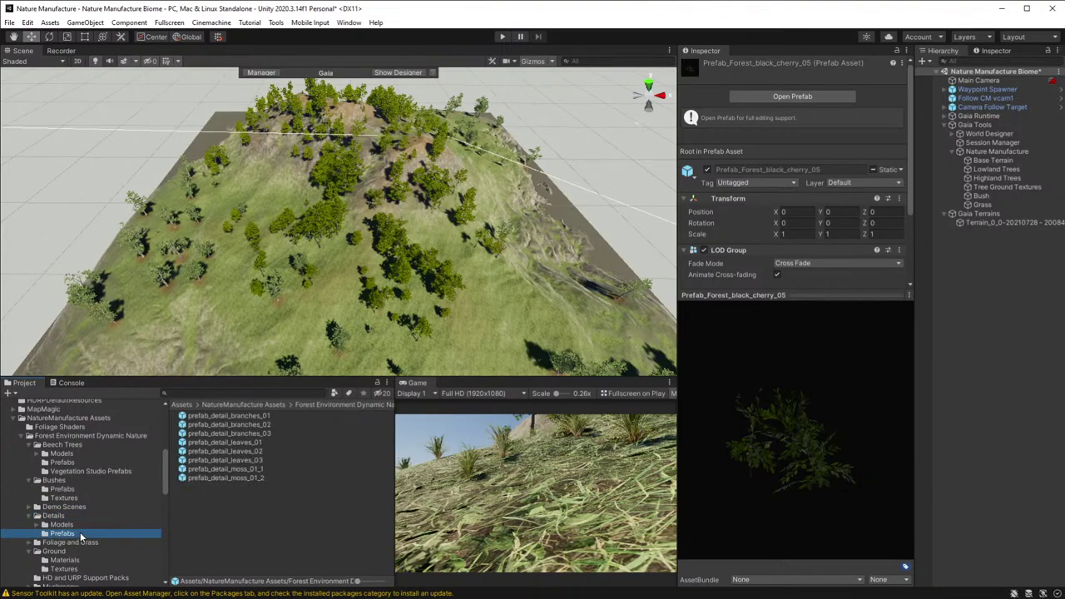
{"action": "scroll", "coordinate": [93, 529], "scroll_direction": "down", "scroll_amount": 4}
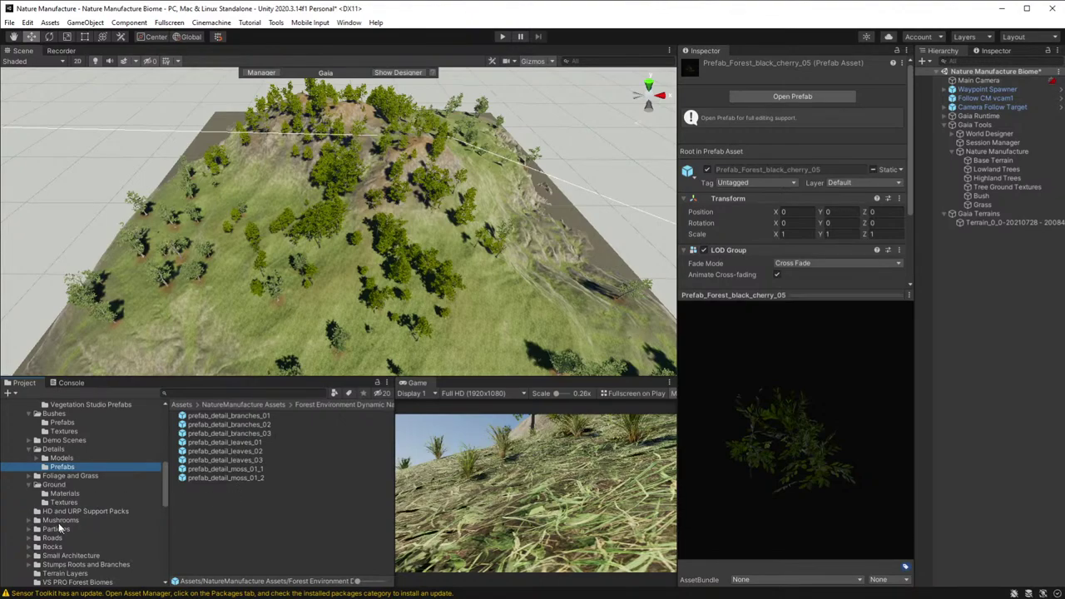
{"action": "scroll", "coordinate": [50, 547], "scroll_direction": "down", "scroll_amount": 2}
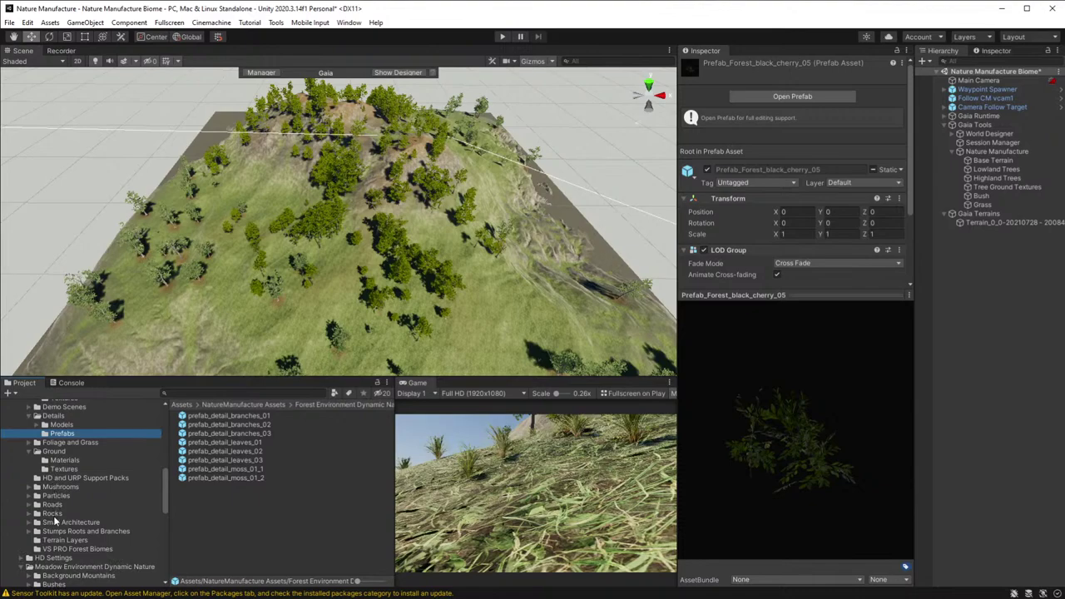
{"action": "scroll", "coordinate": [59, 525], "scroll_direction": "down", "scroll_amount": 4}
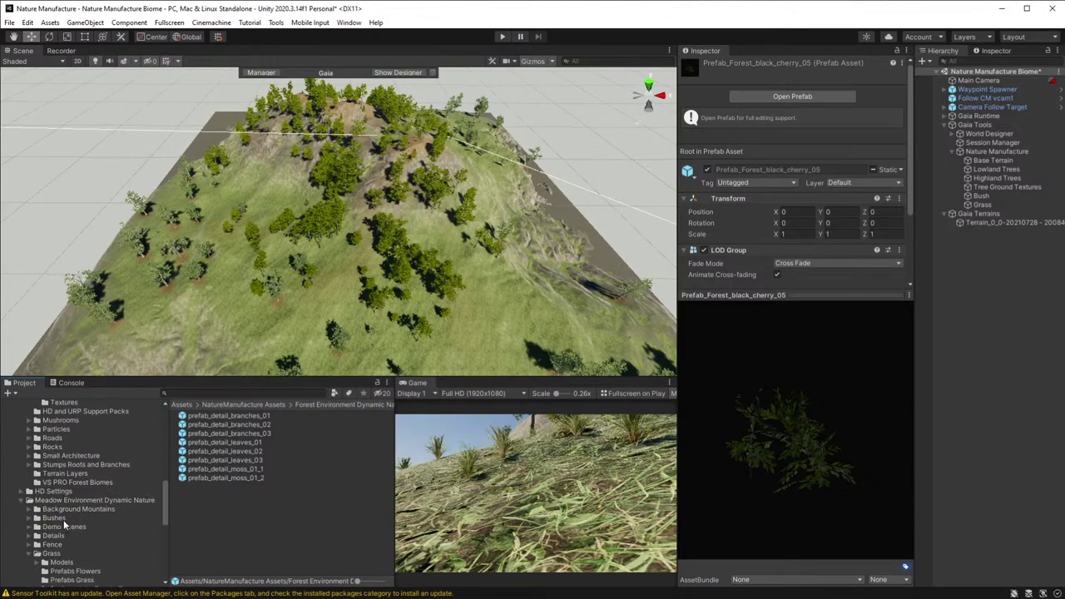
{"action": "scroll", "coordinate": [63, 523], "scroll_direction": "down", "scroll_amount": 2}
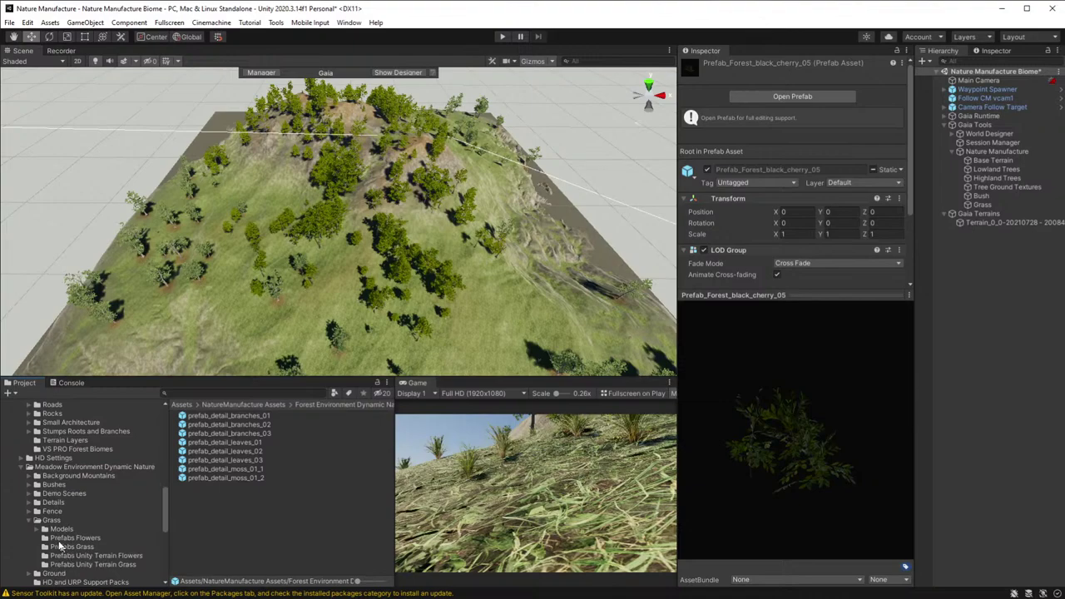
- Open the Meadow Bushes prefabs and preview the grey willow and maple bush variants
{"action": "left_click", "coordinate": [27, 521]}
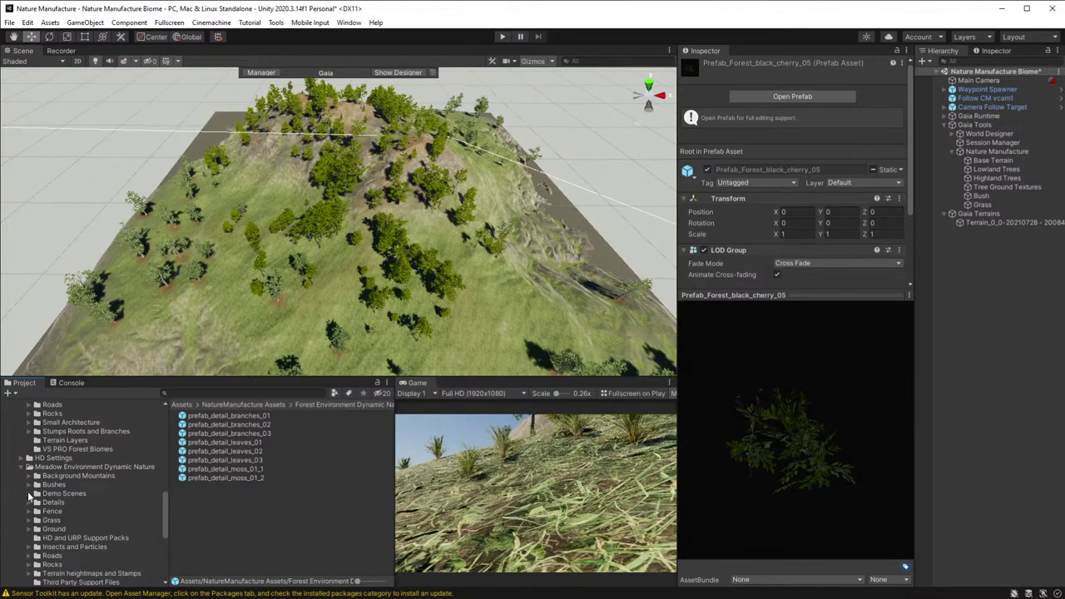
{"action": "left_click", "coordinate": [30, 484]}
{"action": "left_click", "coordinate": [58, 503]}
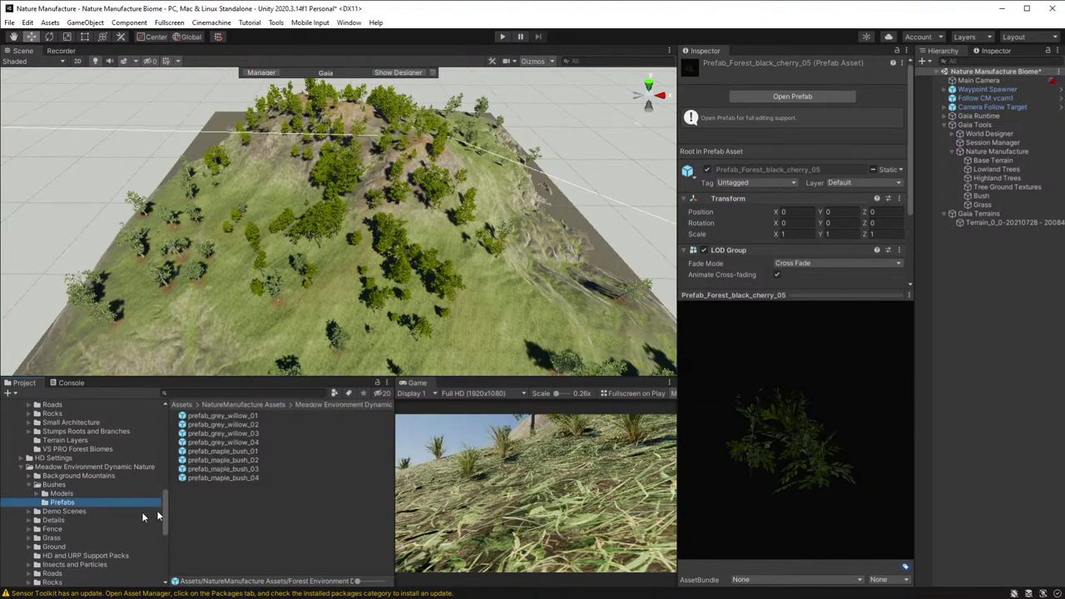
{"action": "left_click", "coordinate": [240, 417]}
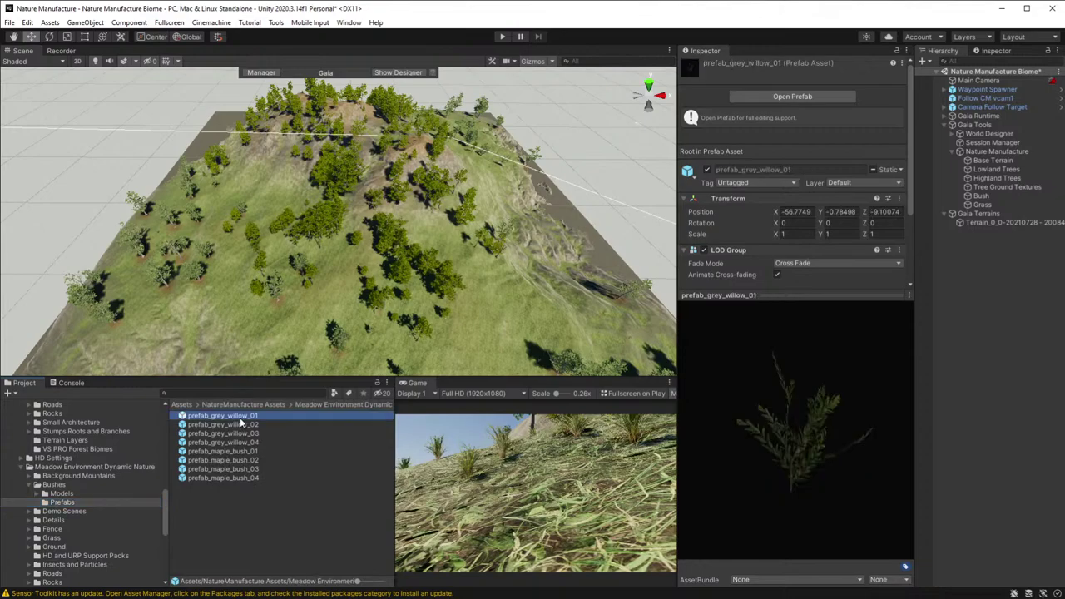
{"action": "key", "text": "Down"}
{"action": "key", "text": "Down"}
{"action": "key", "text": "Down"}
{"action": "key", "text": "Down"}
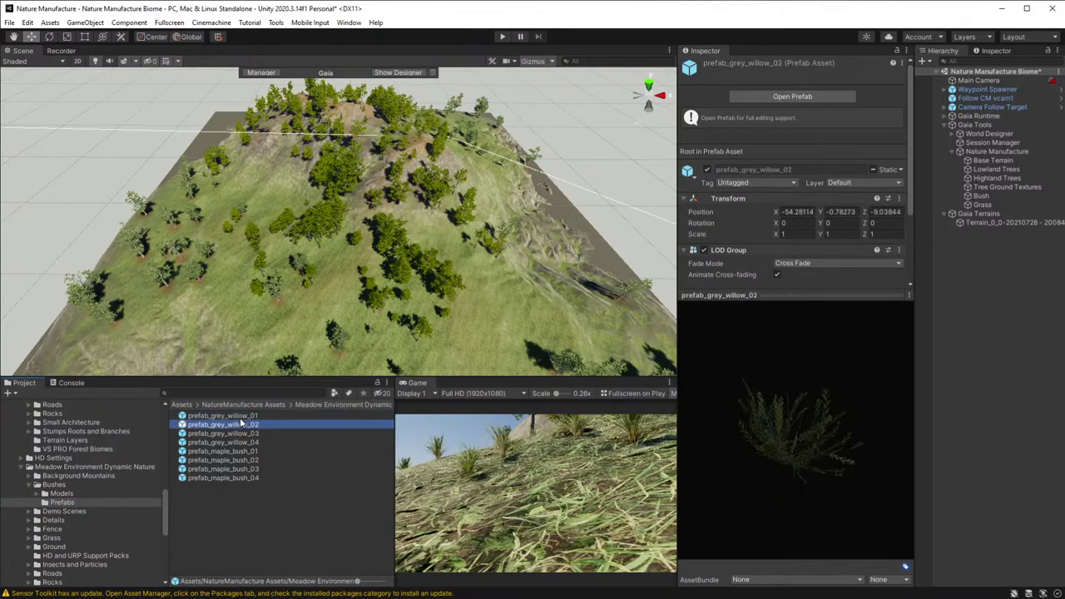
{"action": "key", "text": "Down"}
{"action": "key", "text": "Down"}
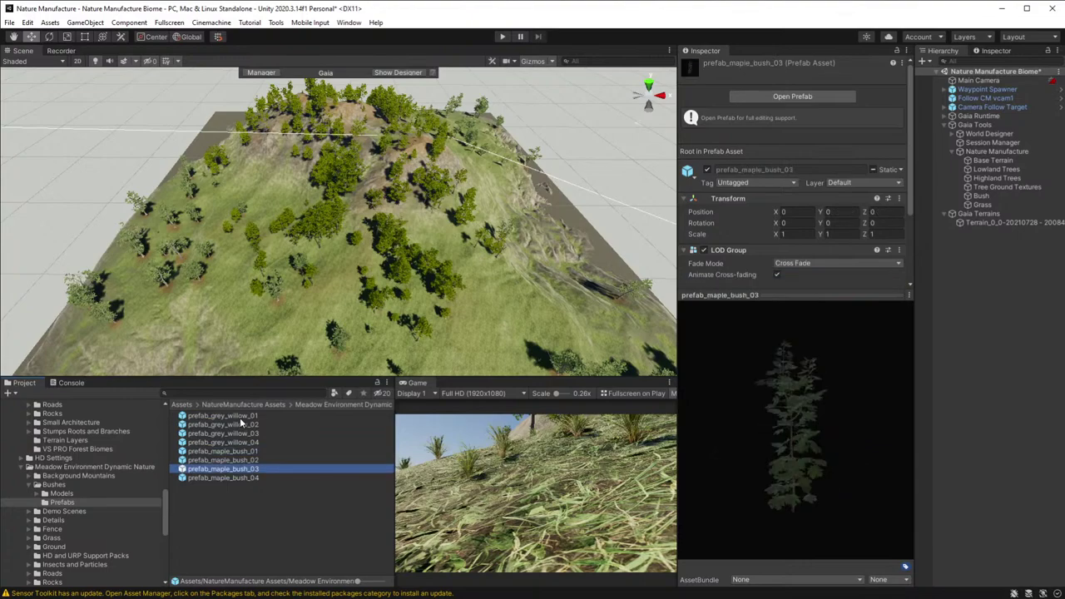
{"action": "key", "text": "Up"}
{"action": "key", "text": "Up"}
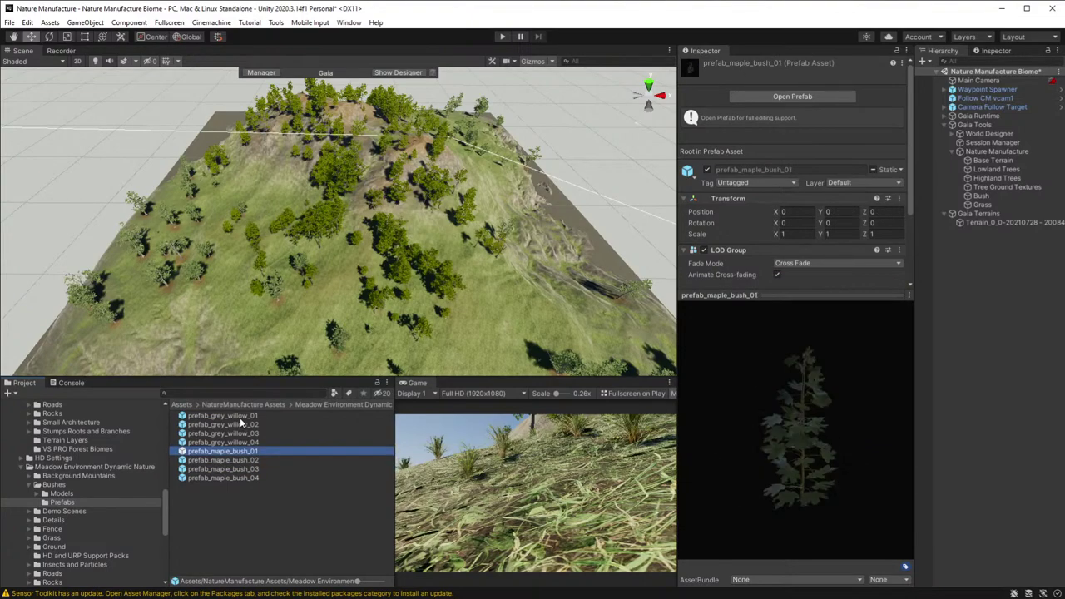
{"action": "key", "text": "Down"}
{"action": "key", "text": "Down"}
{"action": "key", "text": "Down"}
{"action": "key", "text": "Up"}
{"action": "key", "text": "Up"}
{"action": "key", "text": "Up"}
{"action": "key", "text": "Up"}
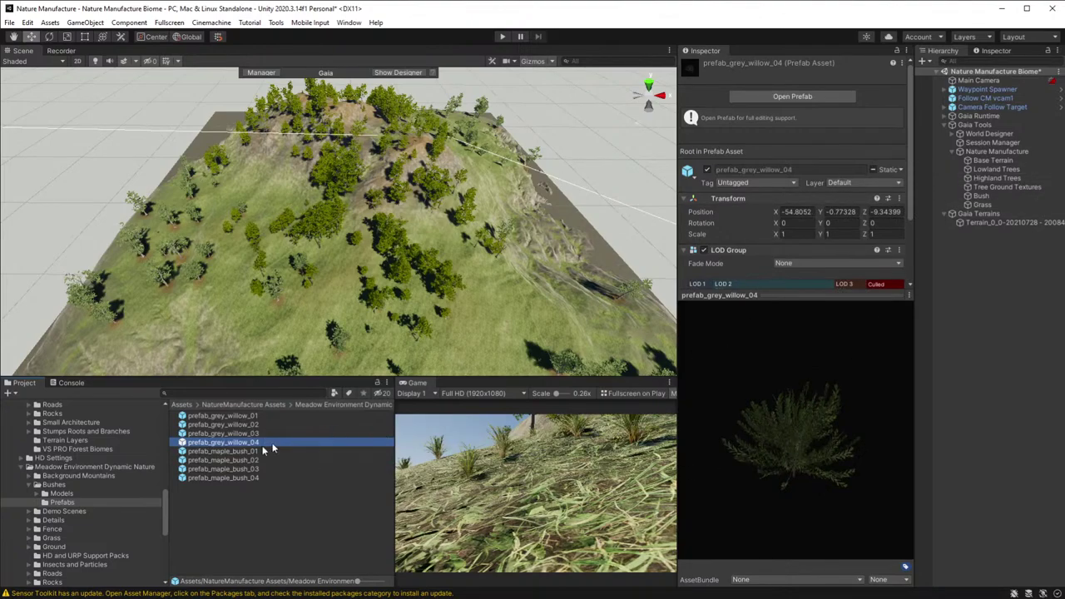
{"action": "left_click", "coordinate": [237, 419]}
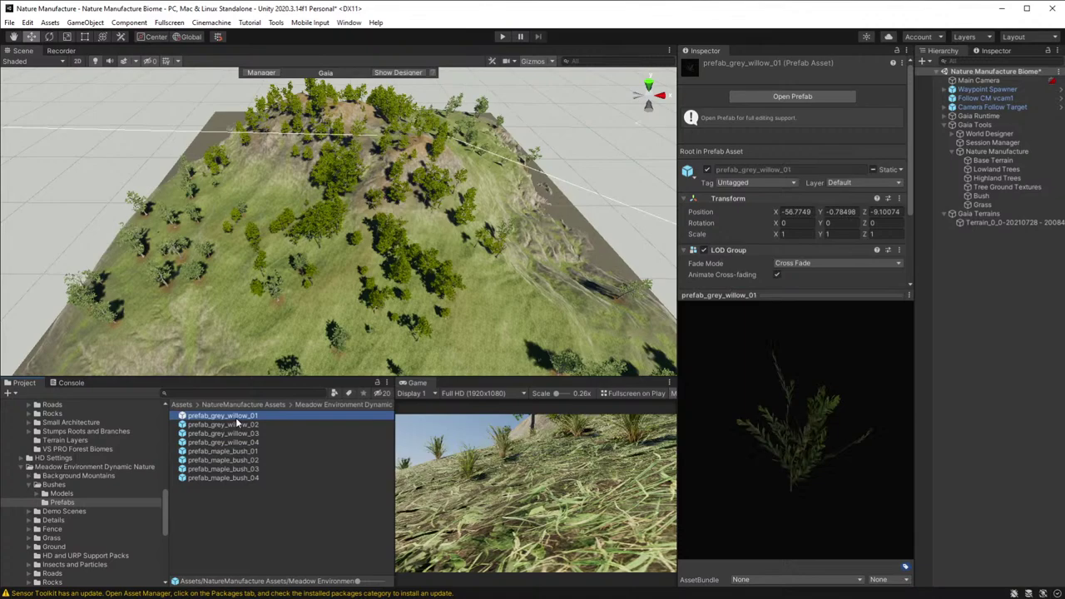
{"action": "left_click", "coordinate": [982, 197]}
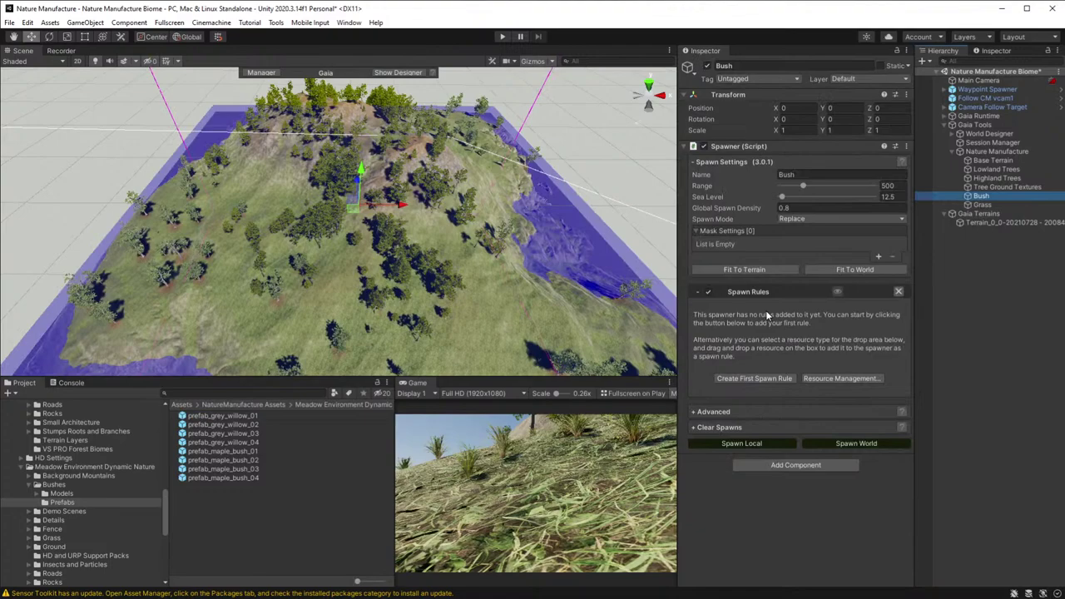
- Create the Bush spawner's first spawn rule with Resource Type set to Terrain Tree
{"action": "left_click", "coordinate": [770, 378]}
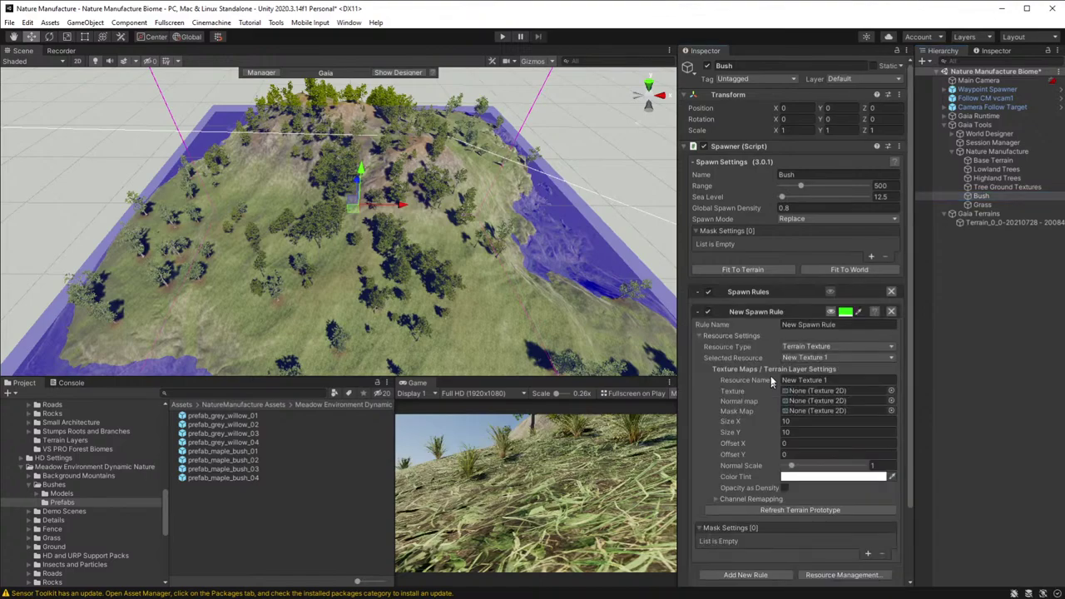
{"action": "left_click", "coordinate": [807, 347]}
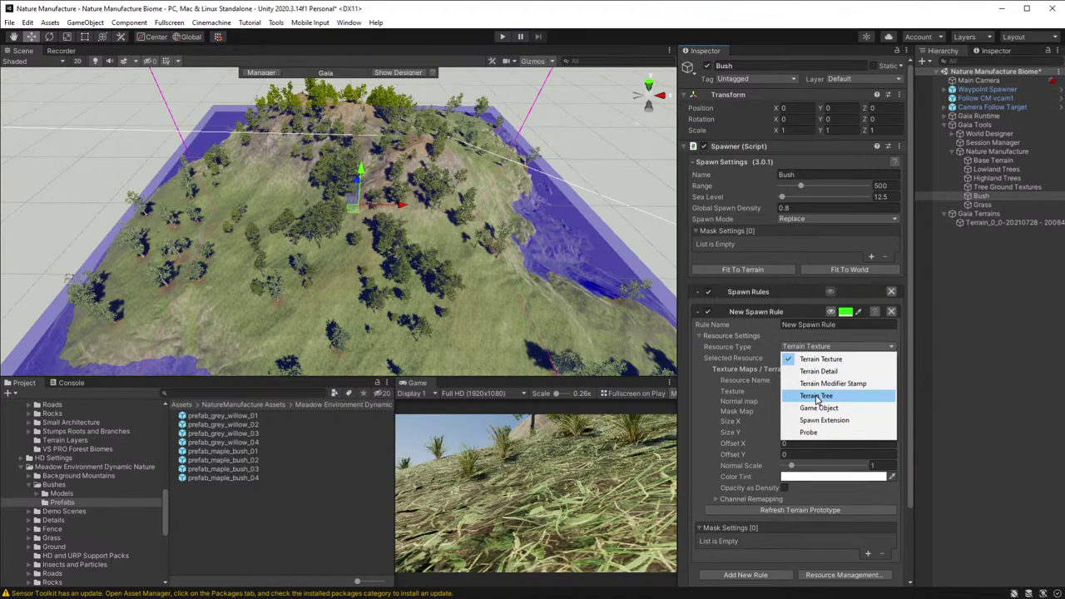
{"action": "left_click", "coordinate": [817, 396]}
- Select the terrain and open Window > Procedural Worlds > Flora > Flora..
{"action": "left_click", "coordinate": [415, 133]}
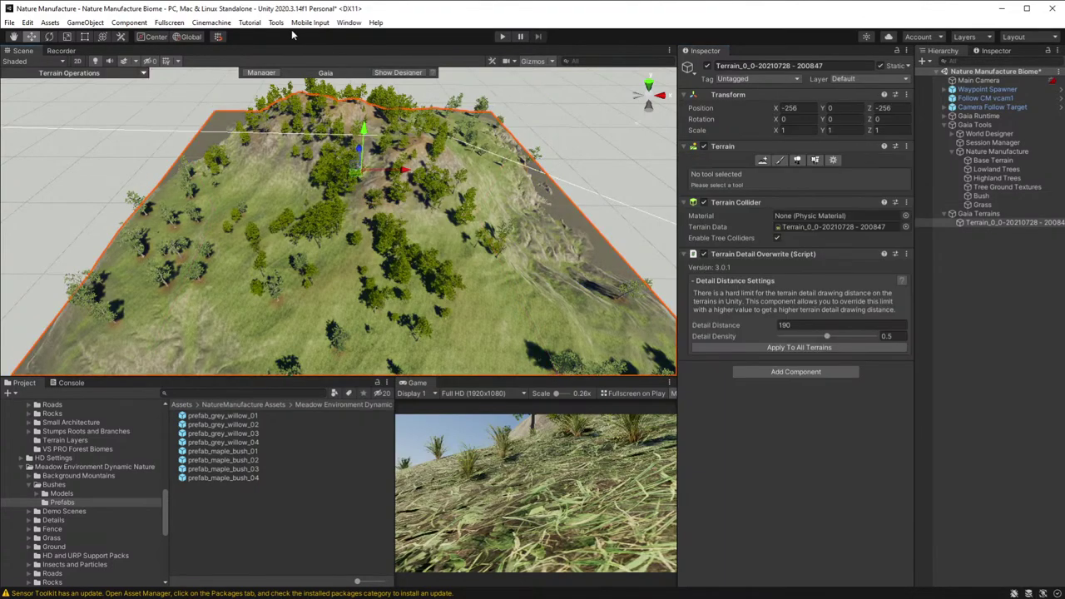
{"action": "left_click", "coordinate": [277, 24]}
{"action": "left_click", "coordinate": [349, 22]}
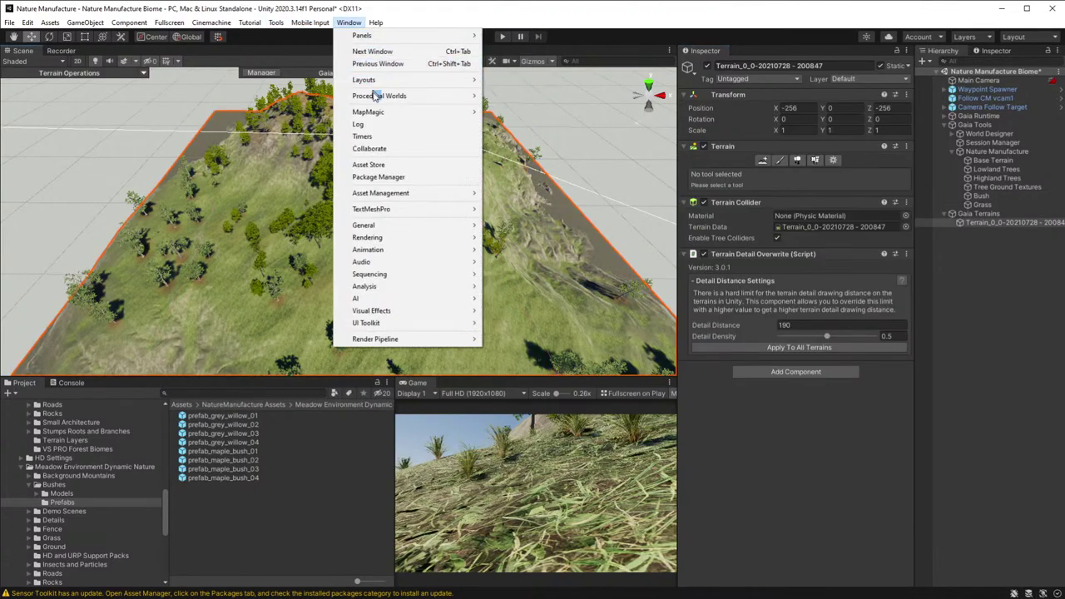
{"action": "mouse_move", "coordinate": [380, 98]}
{"action": "mouse_move", "coordinate": [520, 112]}
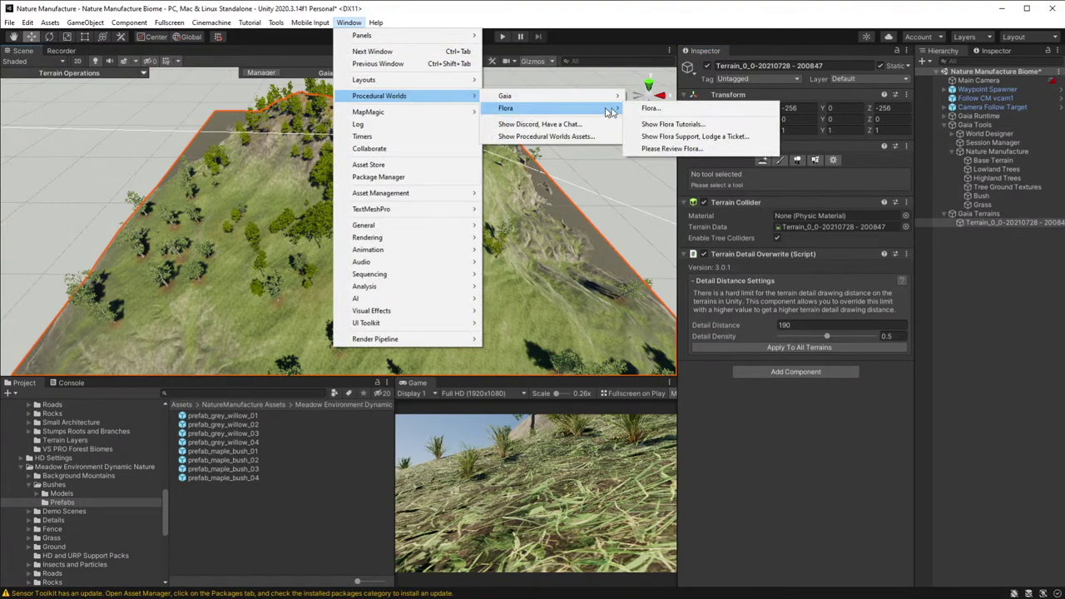
{"action": "left_click", "coordinate": [652, 109]}
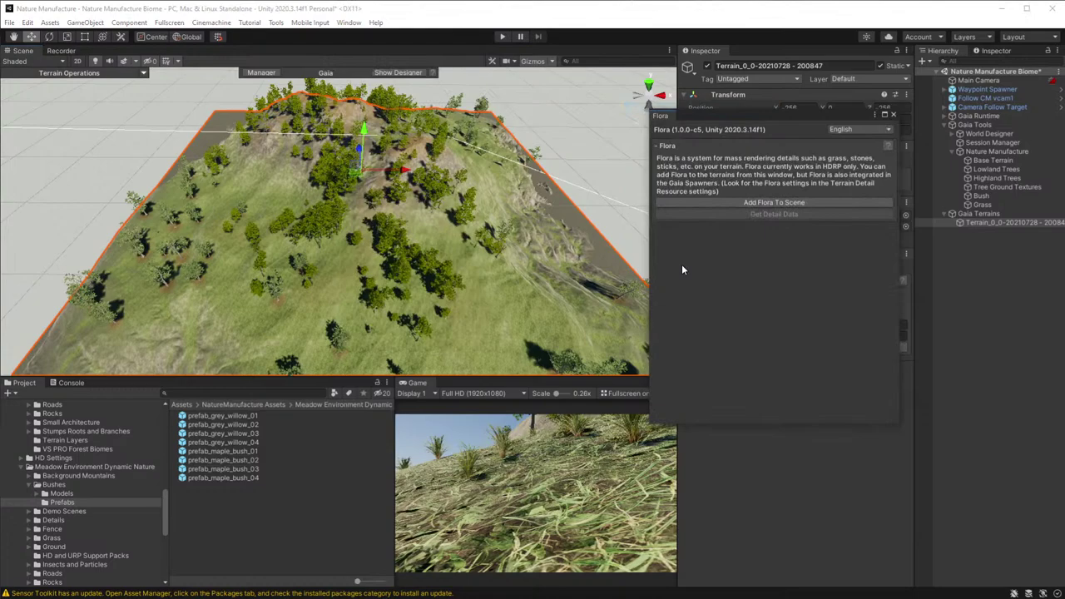
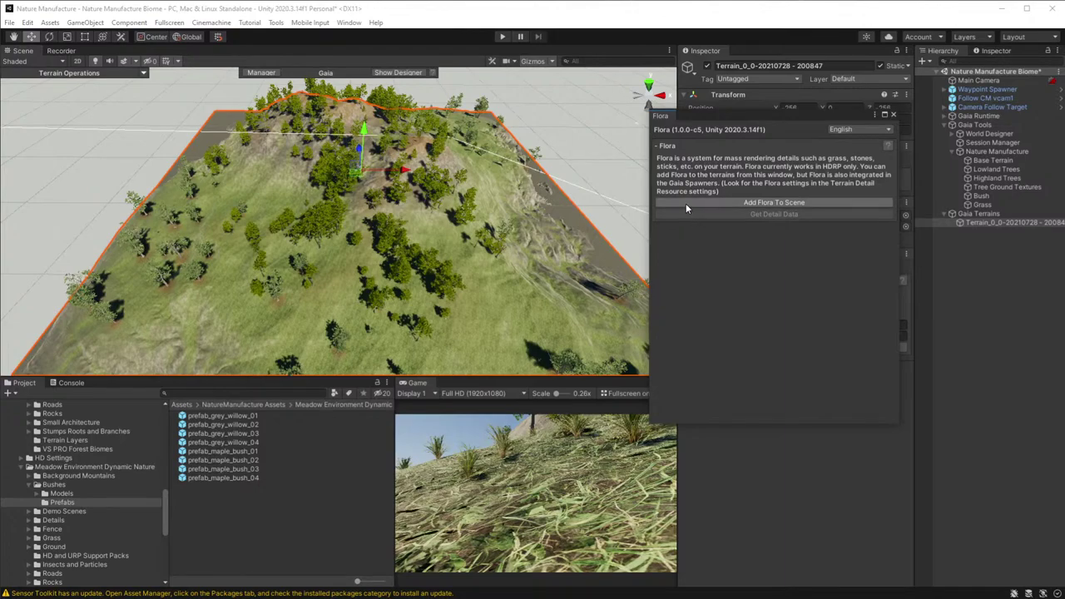
- Close the Flora panel and select the Bush spawner in the Hierarchy
{"action": "left_click", "coordinate": [894, 115]}
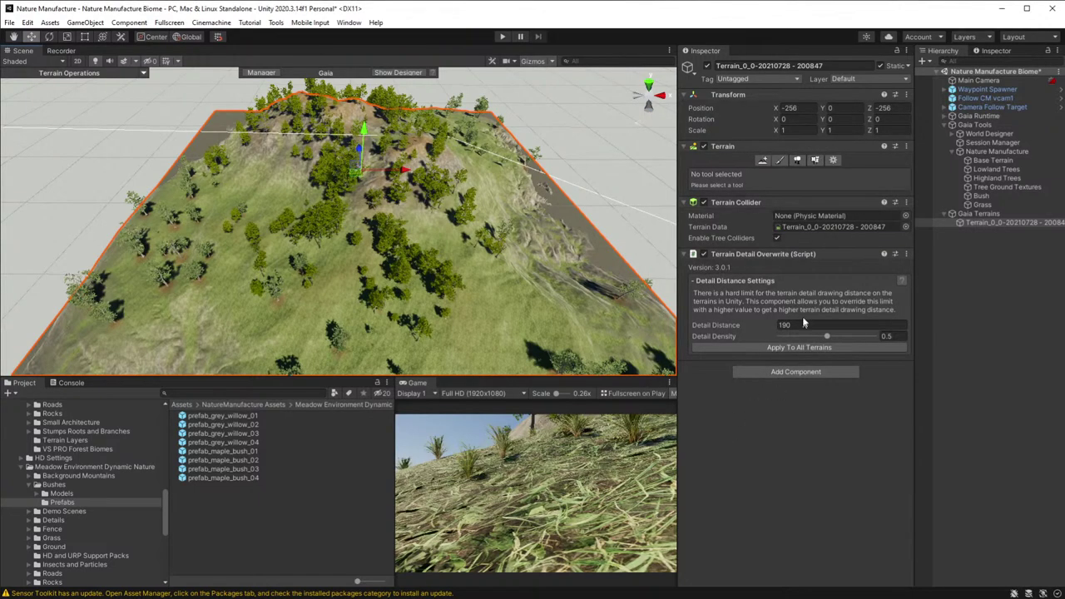
{"action": "left_click", "coordinate": [982, 196]}
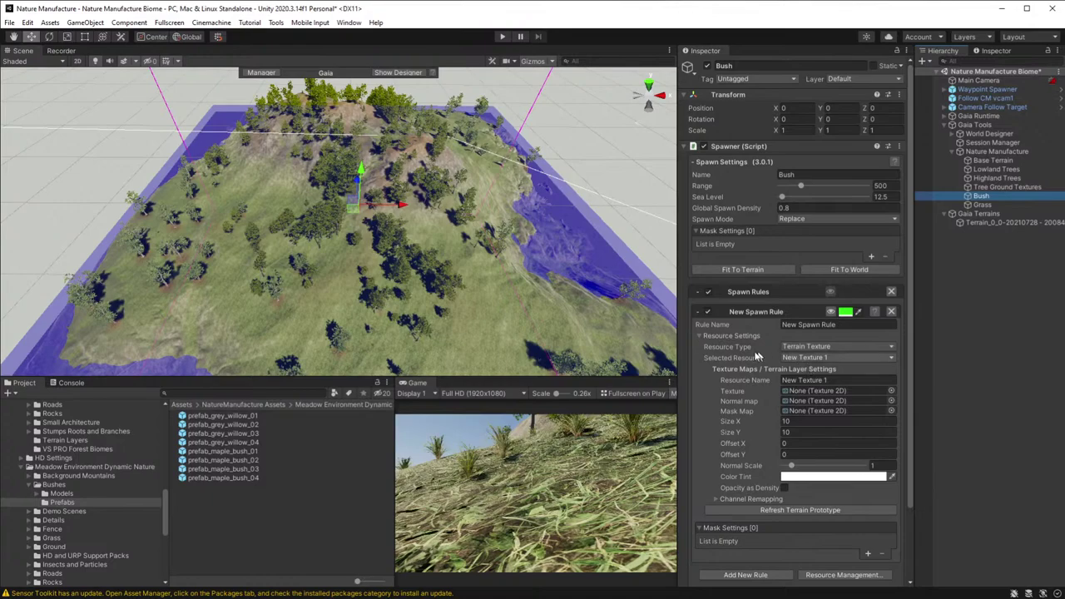
- Decline replacing the willow prefab, then rename the Bush spawner to 'Lowland Bush'
{"action": "mouse_move", "coordinate": [234, 417]}
{"action": "left_mouse_down"}
{"action": "mouse_move", "coordinate": [270, 430]}
{"action": "mouse_move", "coordinate": [251, 423]}
{"action": "left_mouse_up"}
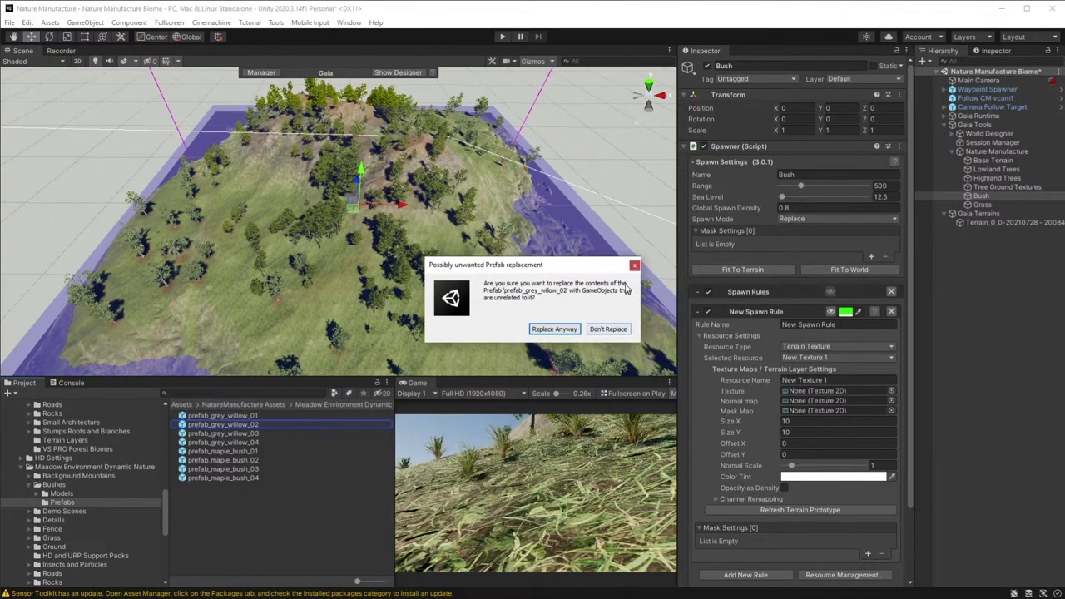
{"action": "left_click", "coordinate": [608, 329]}
{"action": "left_click", "coordinate": [759, 70]}
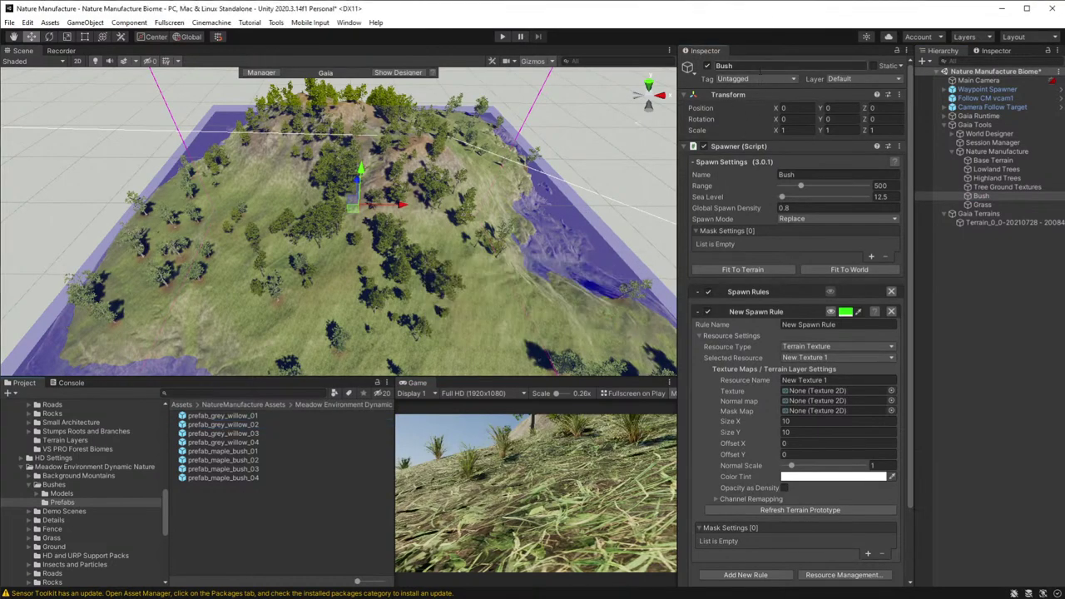
{"action": "left_click", "coordinate": [759, 70]}
{"action": "key", "text": "Home"}
{"action": "type", "text": "Lowland"}
{"action": "key", "text": "Return"}
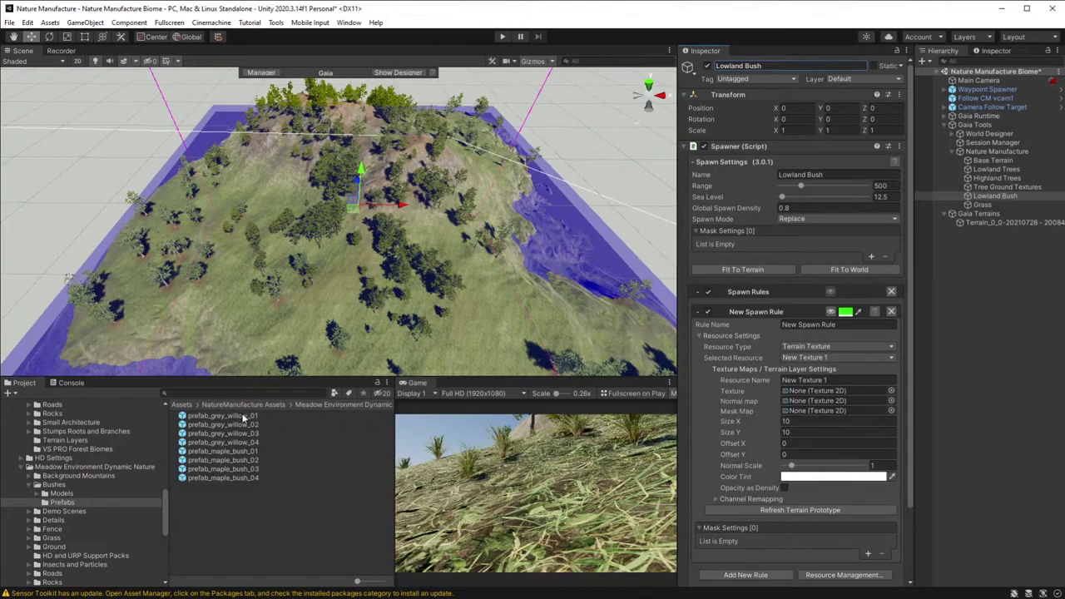
- Change the spawn rule to Terrain Modifier Stamp, keeping New Terrain Modifier Stamp 1 as its resource
{"action": "left_click_drag", "start_coordinate": [244, 418], "coordinate": [725, 372]}
{"action": "left_click", "coordinate": [816, 346]}
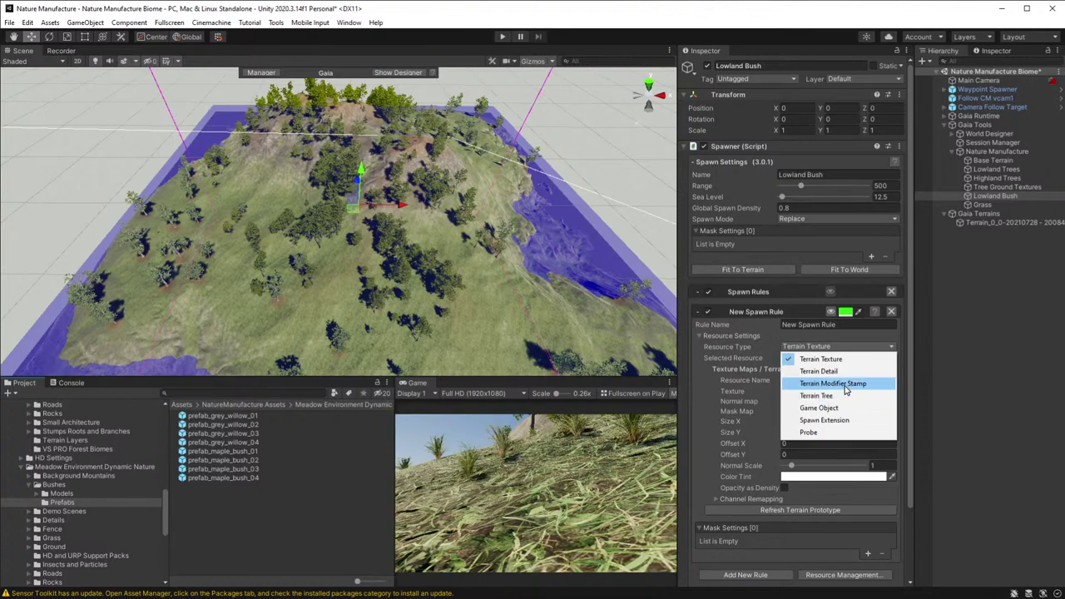
{"action": "left_click", "coordinate": [845, 384]}
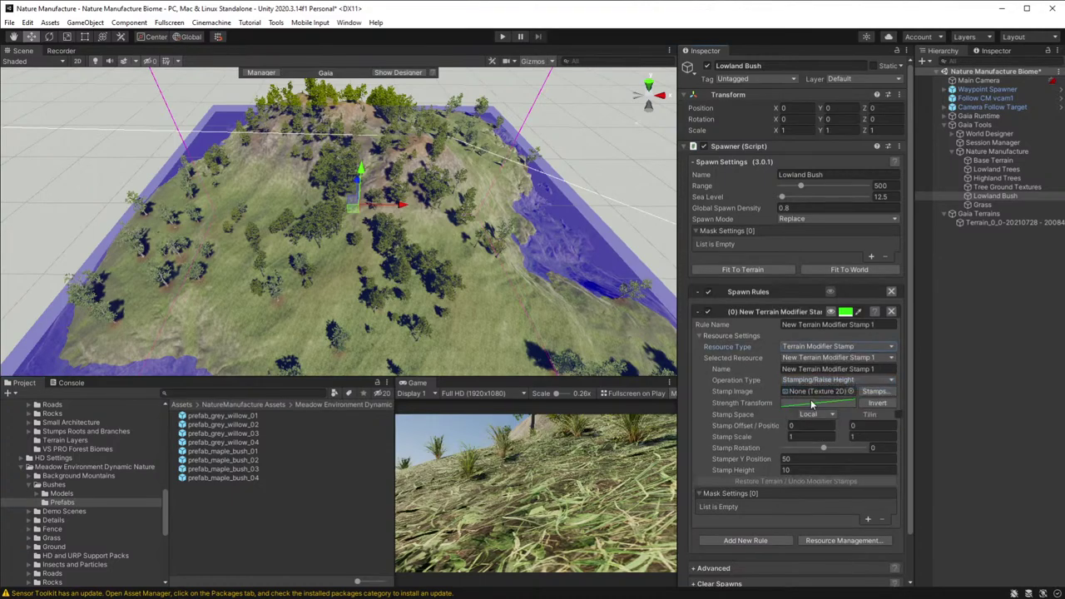
{"action": "left_click", "coordinate": [823, 358]}
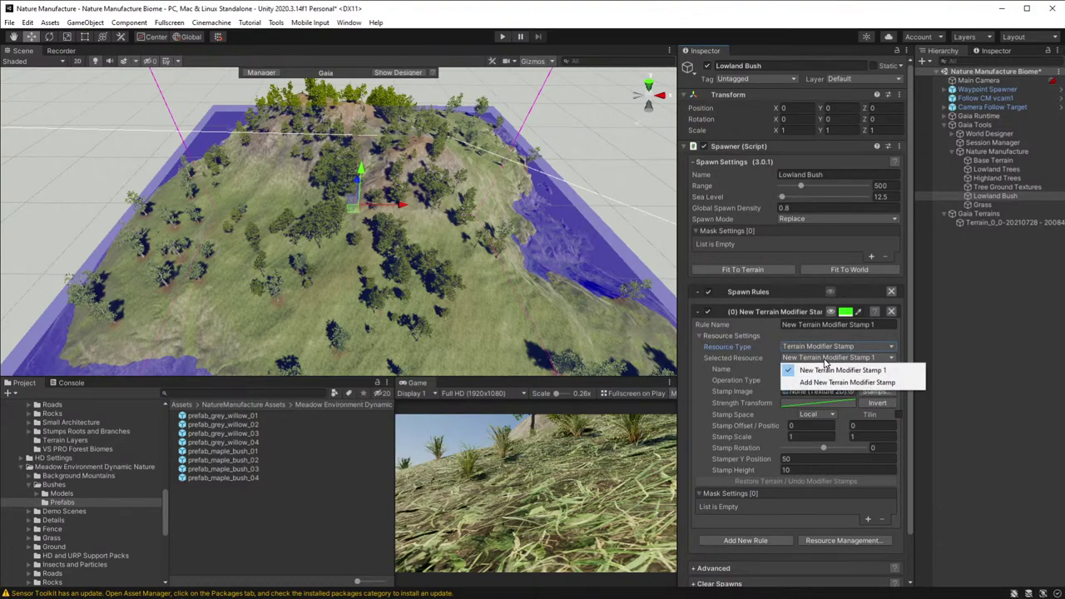
{"action": "left_click", "coordinate": [820, 369]}
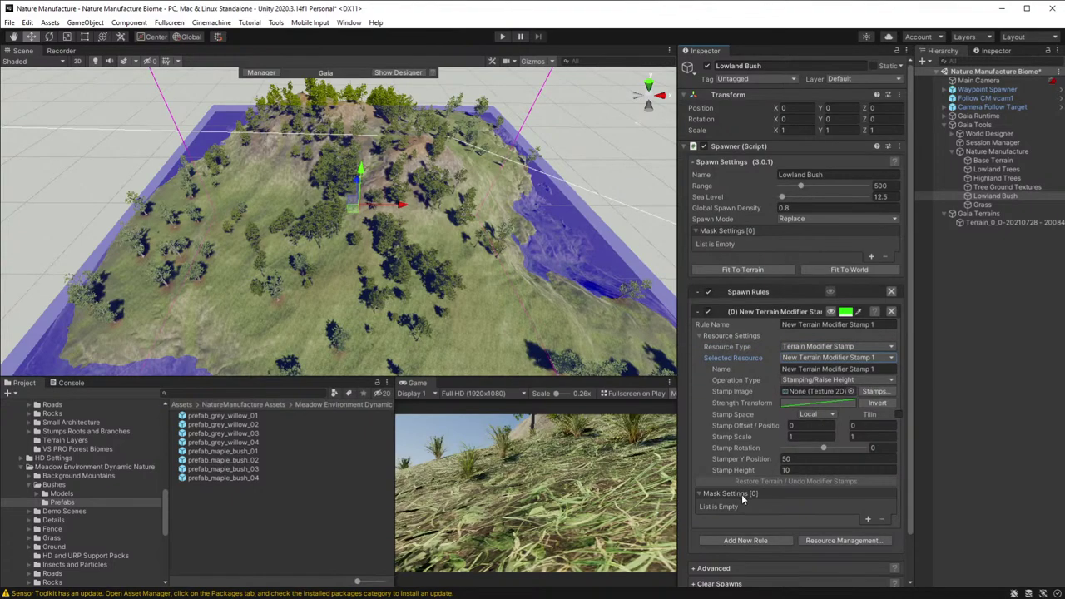
{"action": "left_click", "coordinate": [835, 381]}
{"action": "mouse_move", "coordinate": [835, 394]}
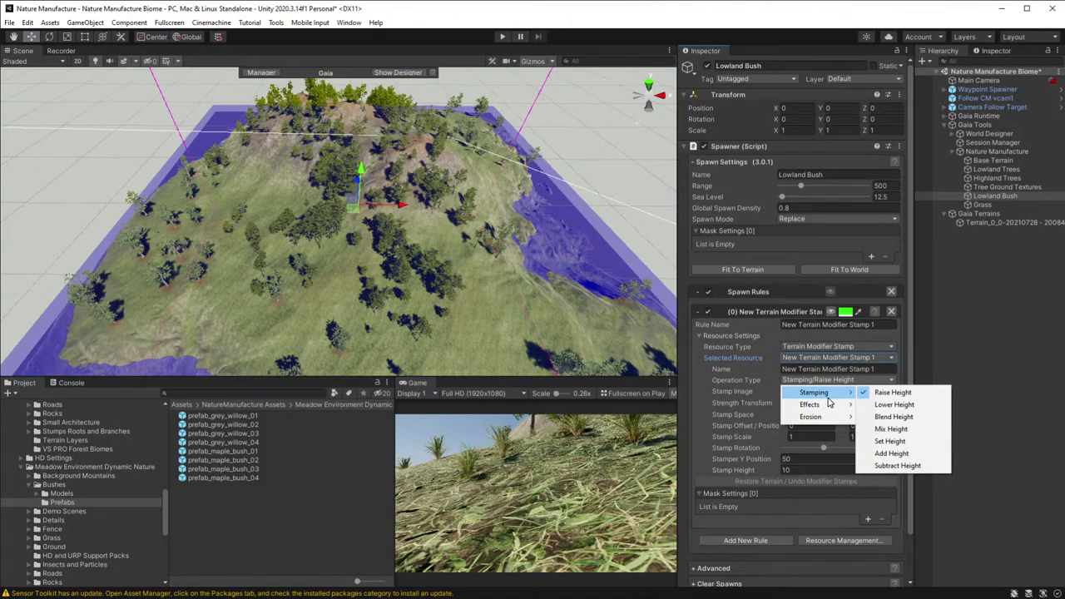
{"action": "left_click", "coordinate": [733, 392]}
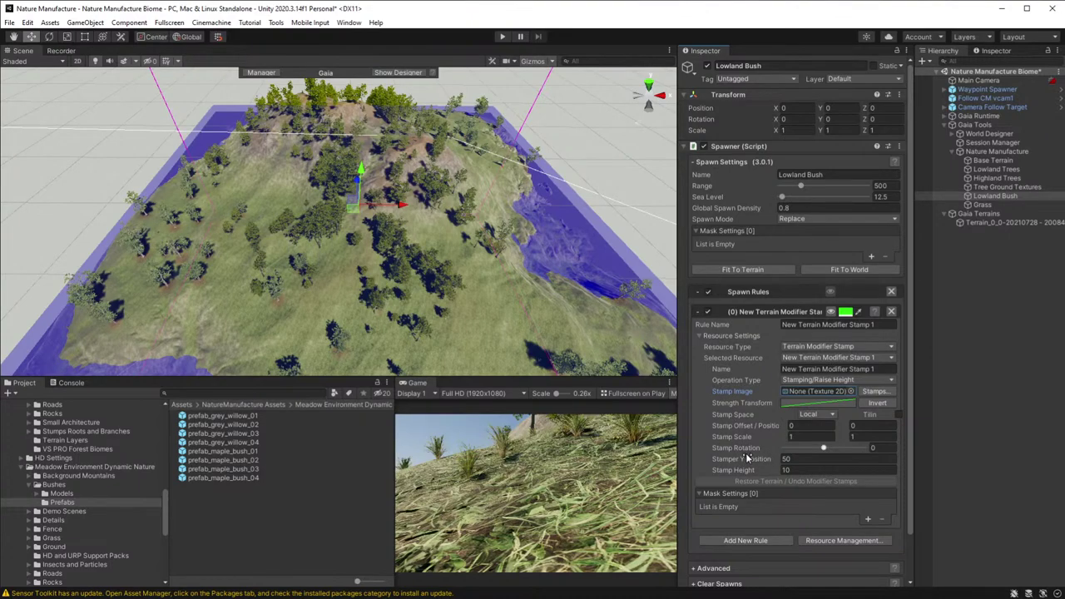
- Make the first rule a Terrain Tree with prefab_grey_willow_01, and add a second tree rule
{"action": "left_click", "coordinate": [811, 347]}
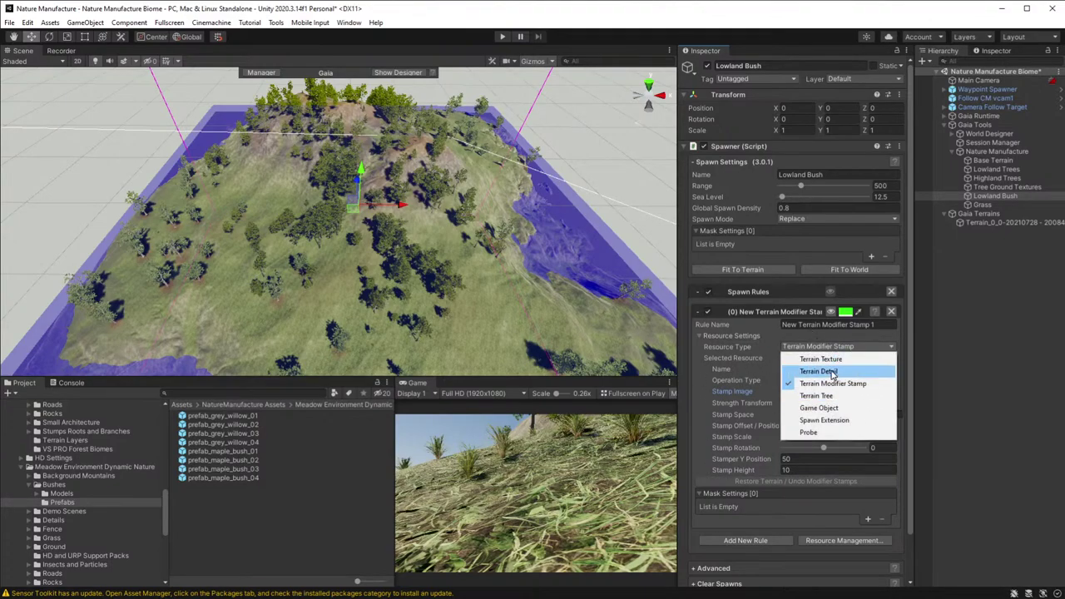
{"action": "left_click", "coordinate": [817, 395]}
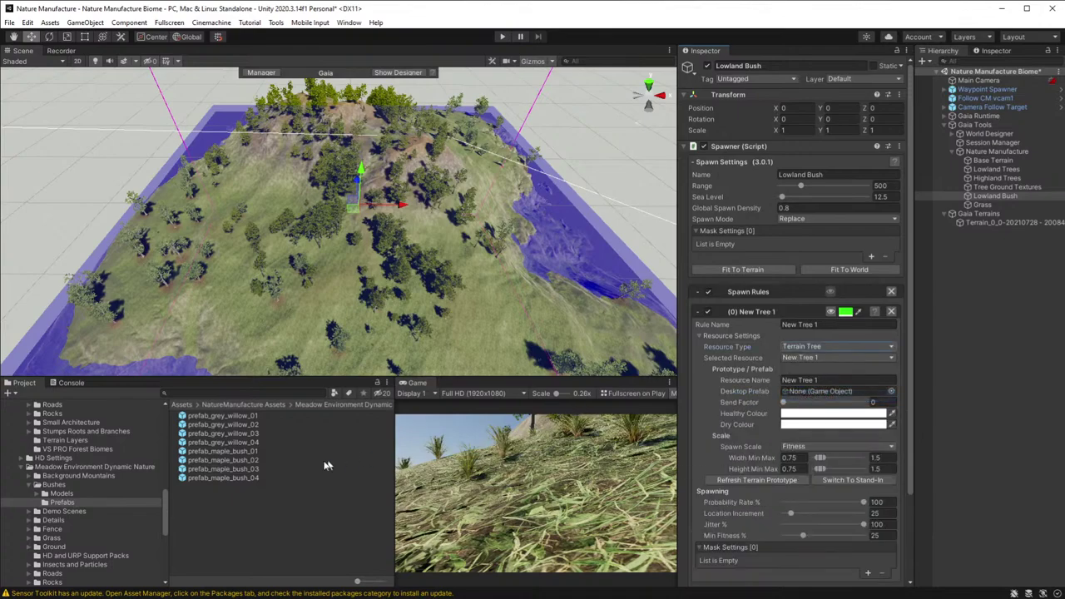
{"action": "left_click_drag", "start_coordinate": [218, 416], "coordinate": [847, 393]}
{"action": "scroll", "coordinate": [717, 405], "scroll_direction": "down", "scroll_amount": 3}
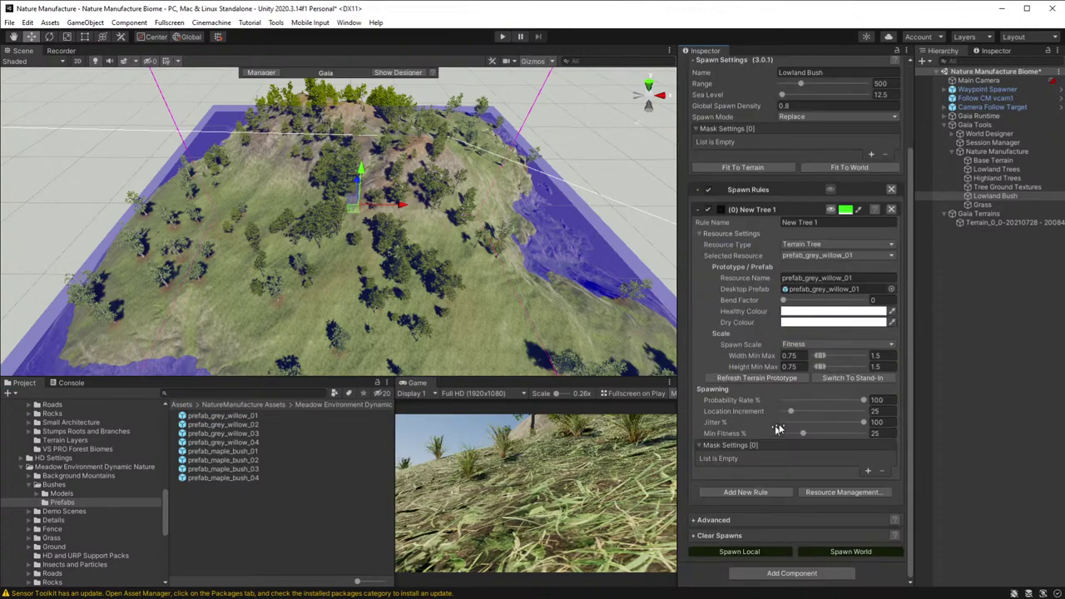
{"action": "left_click", "coordinate": [745, 492]}
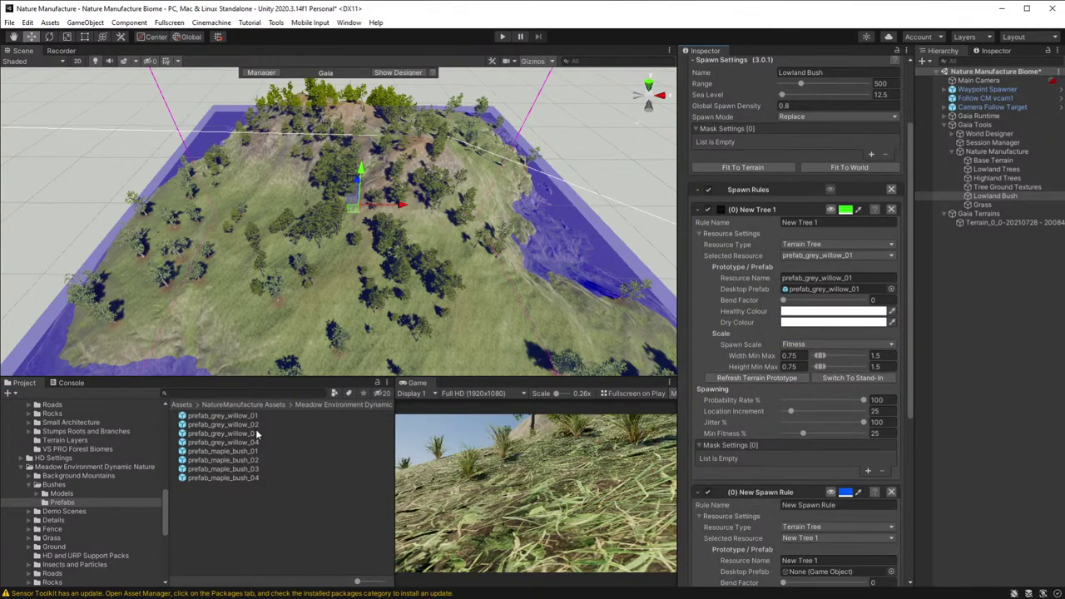
{"action": "scroll", "coordinate": [750, 441], "scroll_direction": "down", "scroll_amount": 3}
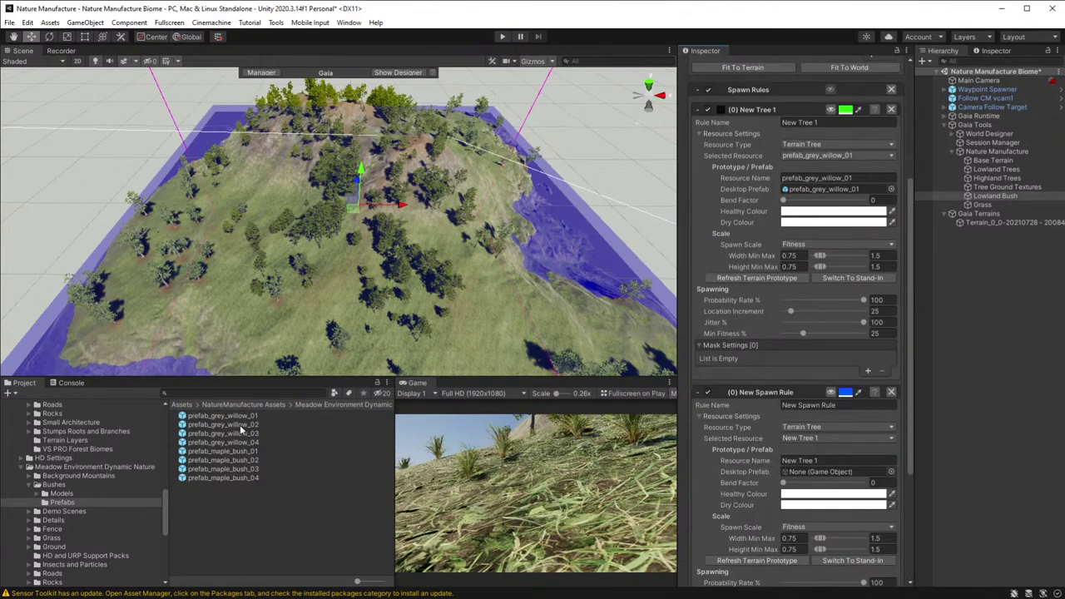
{"action": "left_click_drag", "start_coordinate": [680, 418], "coordinate": [818, 473]}
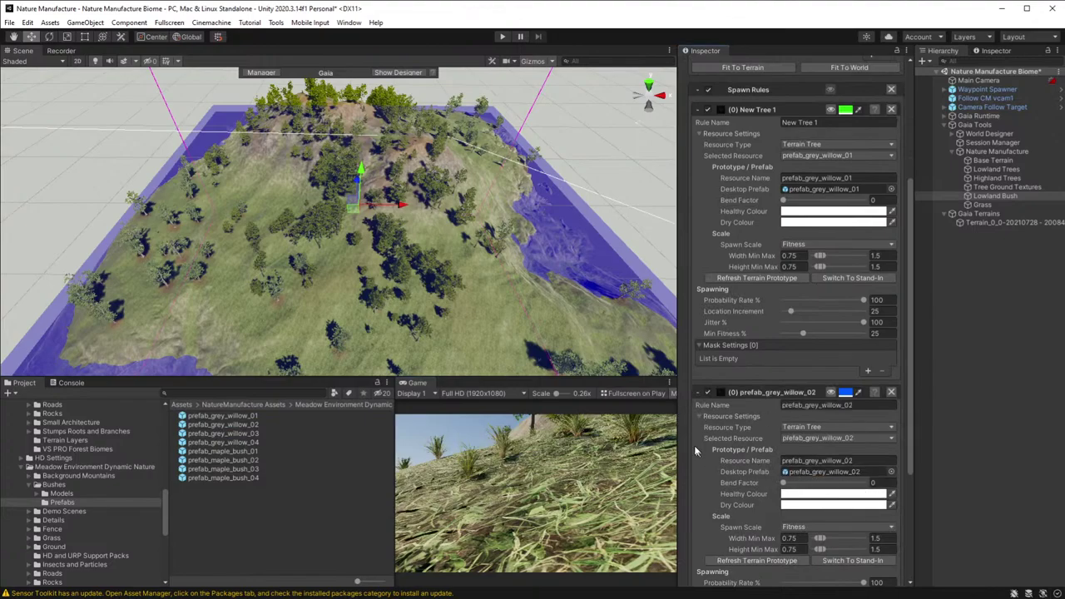
- Add third and fourth tree rules using prefab_grey_willow_03 and prefab_grey_willow_04
{"action": "scroll", "coordinate": [738, 502], "scroll_direction": "down", "scroll_amount": 5}
{"action": "left_click", "coordinate": [743, 493]}
{"action": "scroll", "coordinate": [743, 493], "scroll_direction": "down", "scroll_amount": 8}
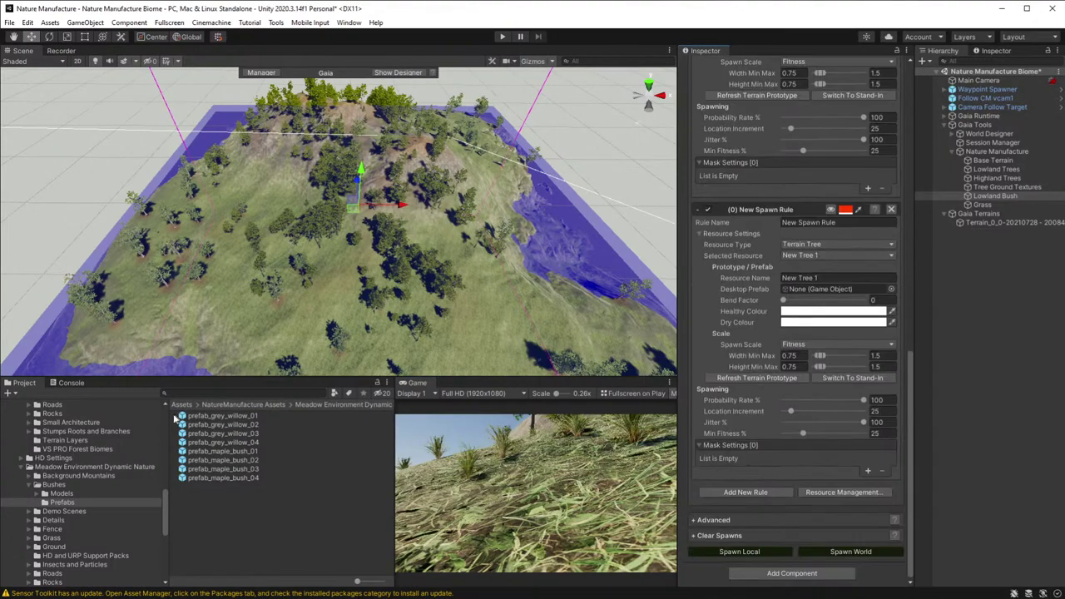
{"action": "left_click_drag", "start_coordinate": [207, 435], "coordinate": [850, 291]}
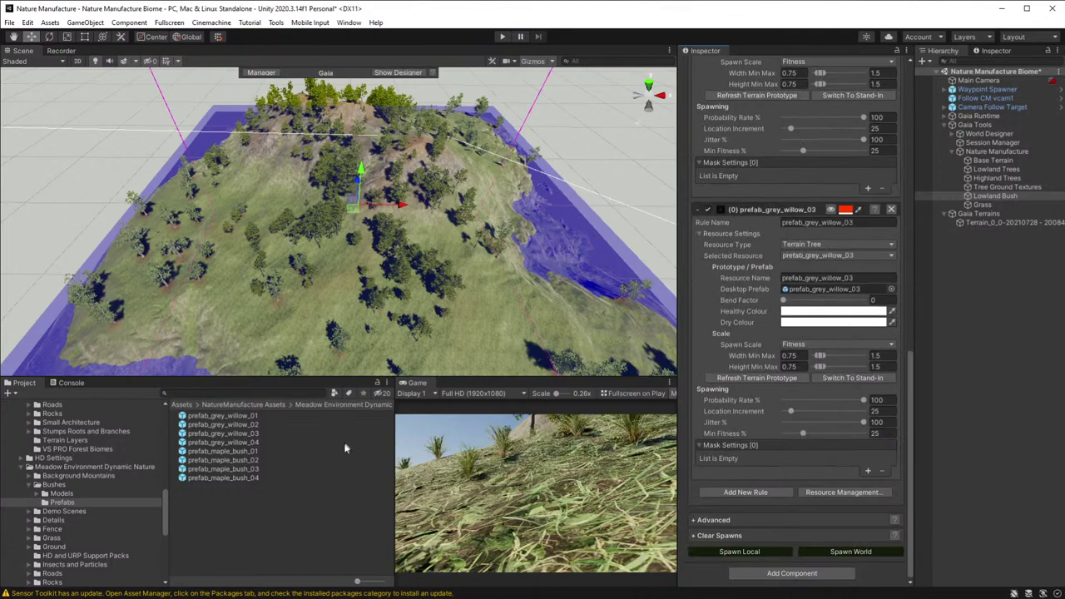
{"action": "left_click", "coordinate": [737, 493]}
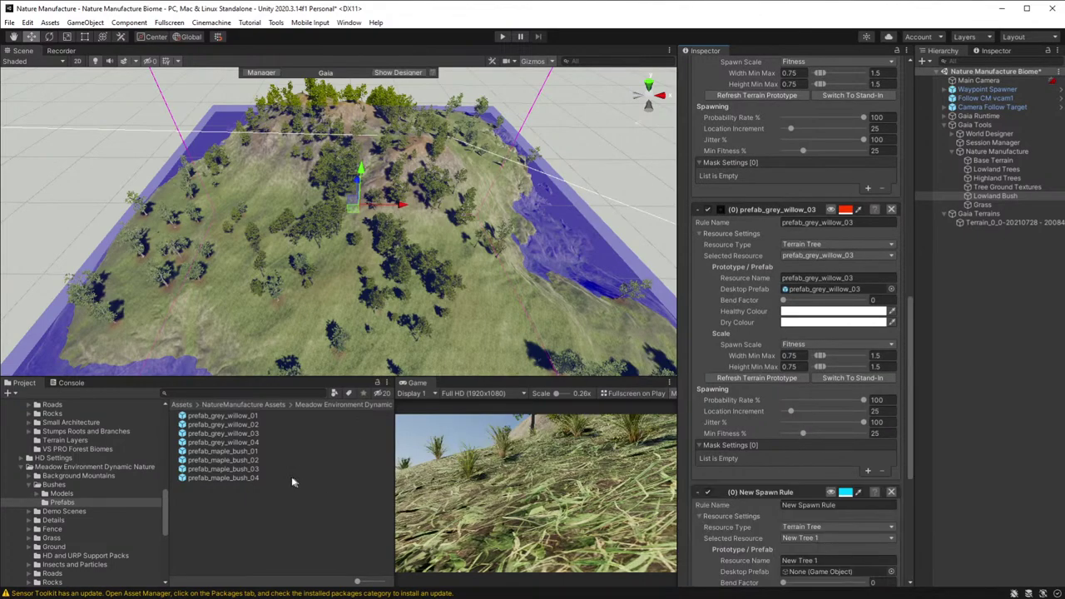
{"action": "left_click_drag", "start_coordinate": [249, 447], "coordinate": [839, 572]}
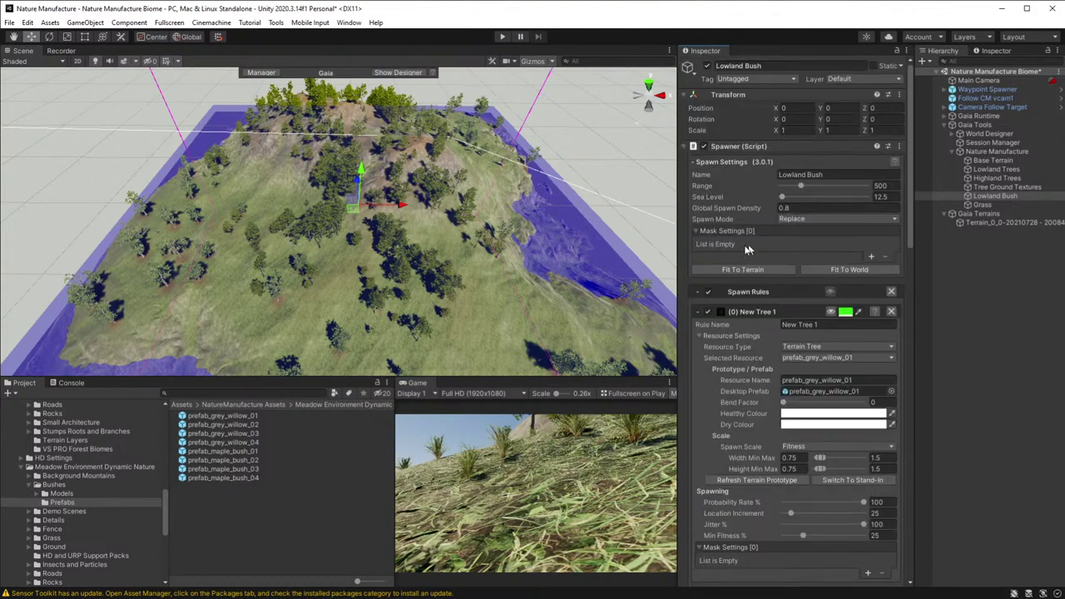
- Add a Height Mask to the Lowland Bush spawner's mask settings
{"action": "left_click", "coordinate": [870, 255]}
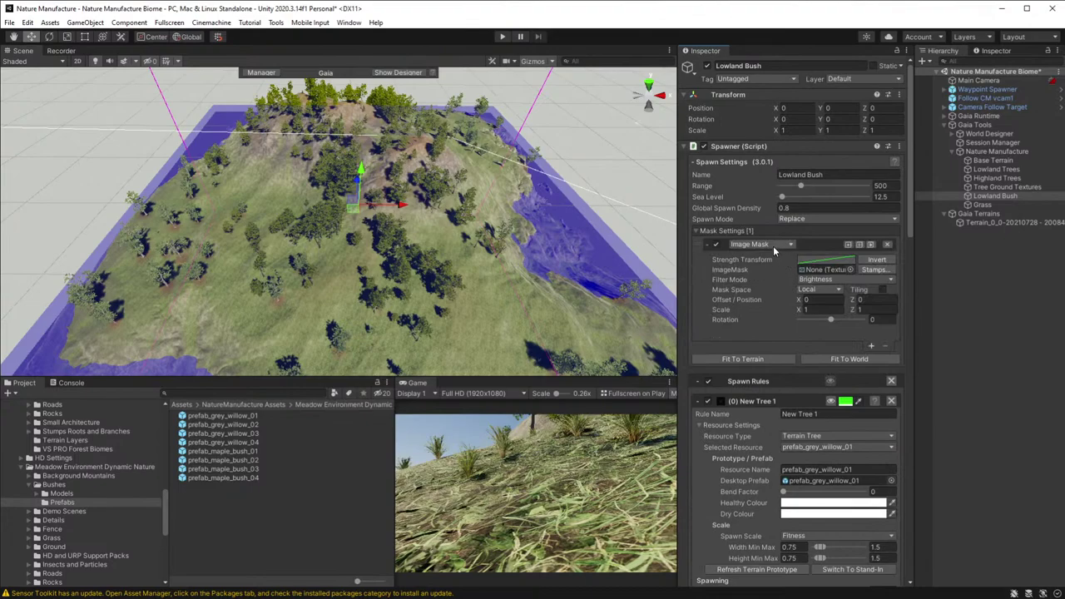
{"action": "left_click", "coordinate": [773, 244]}
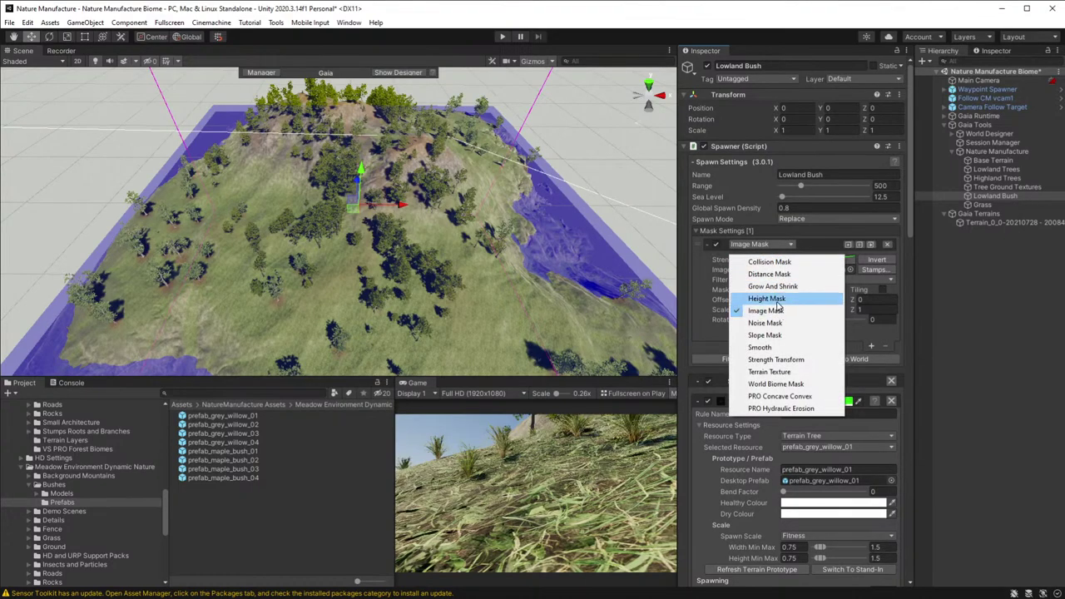
{"action": "left_click", "coordinate": [777, 302]}
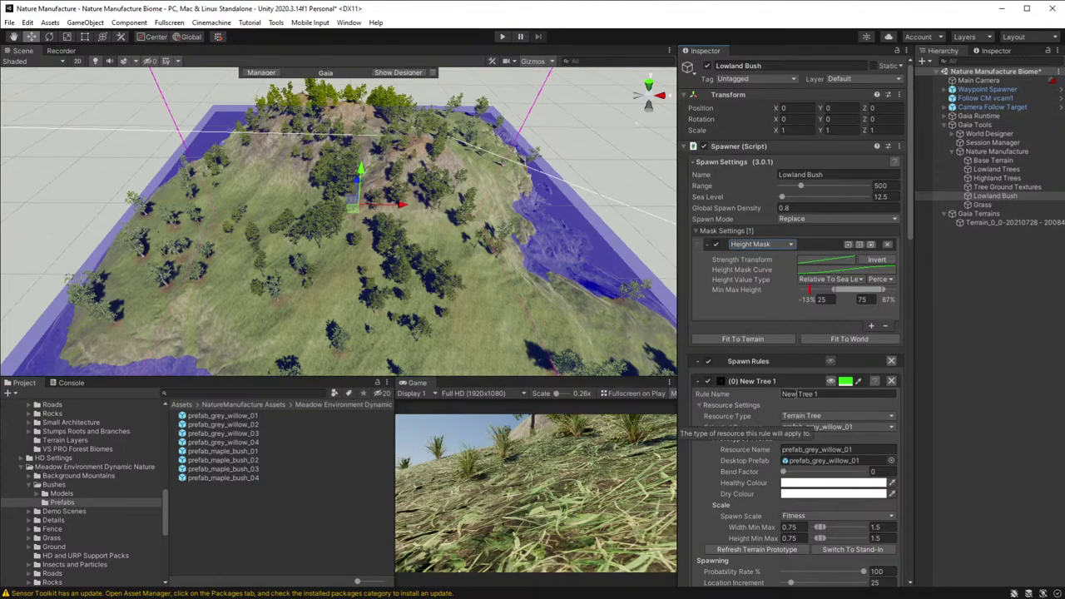
- Rename the first spawn rule to 'Willow 01'
{"action": "left_click", "coordinate": [839, 395]}
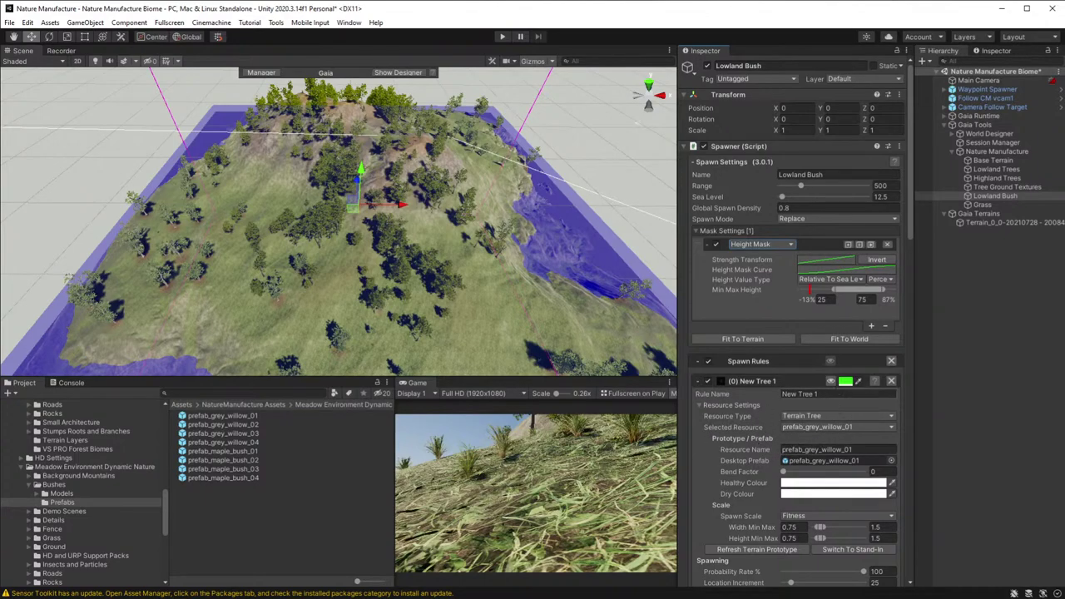
{"action": "type", "text": "Willoq"}
{"action": "key", "text": "BackSpace"}
{"action": "type", "text": "w 01"}
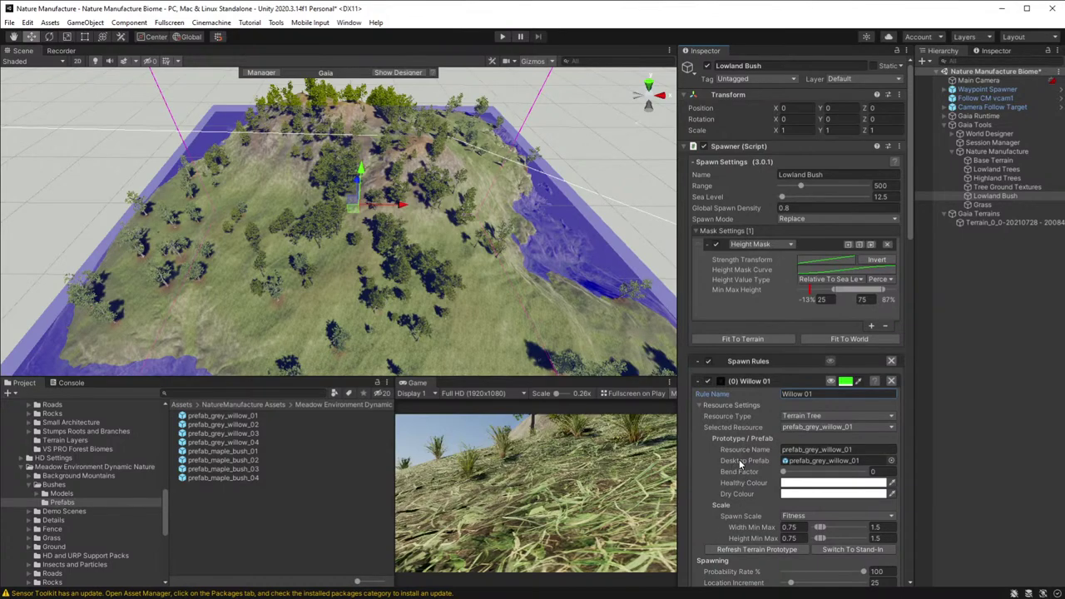
{"action": "scroll", "coordinate": [741, 467], "scroll_direction": "down", "scroll_amount": 3}
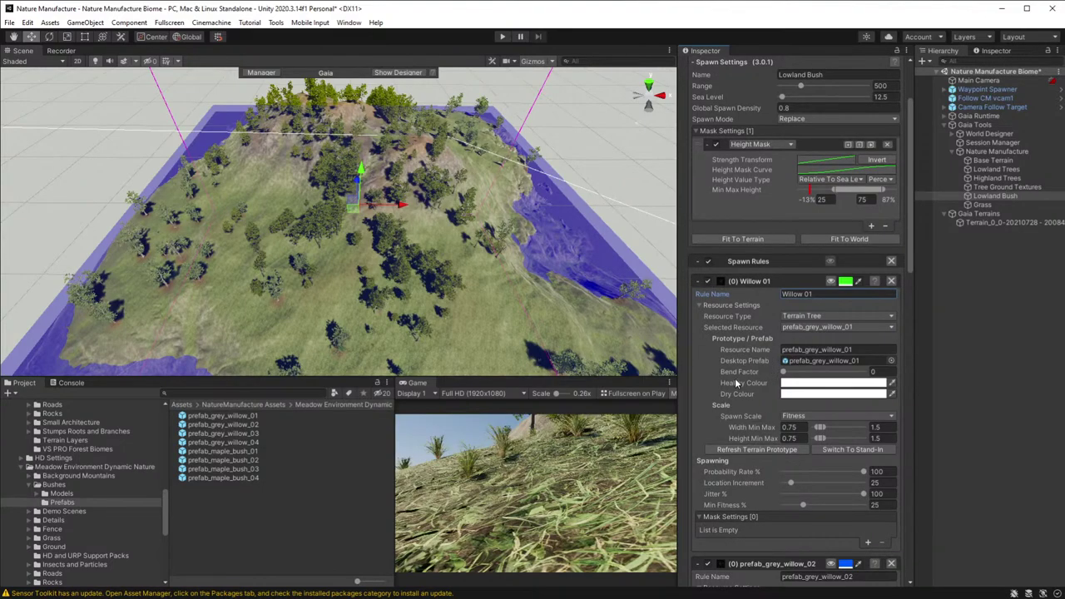
{"action": "scroll", "coordinate": [747, 355], "scroll_direction": "up", "scroll_amount": 3}
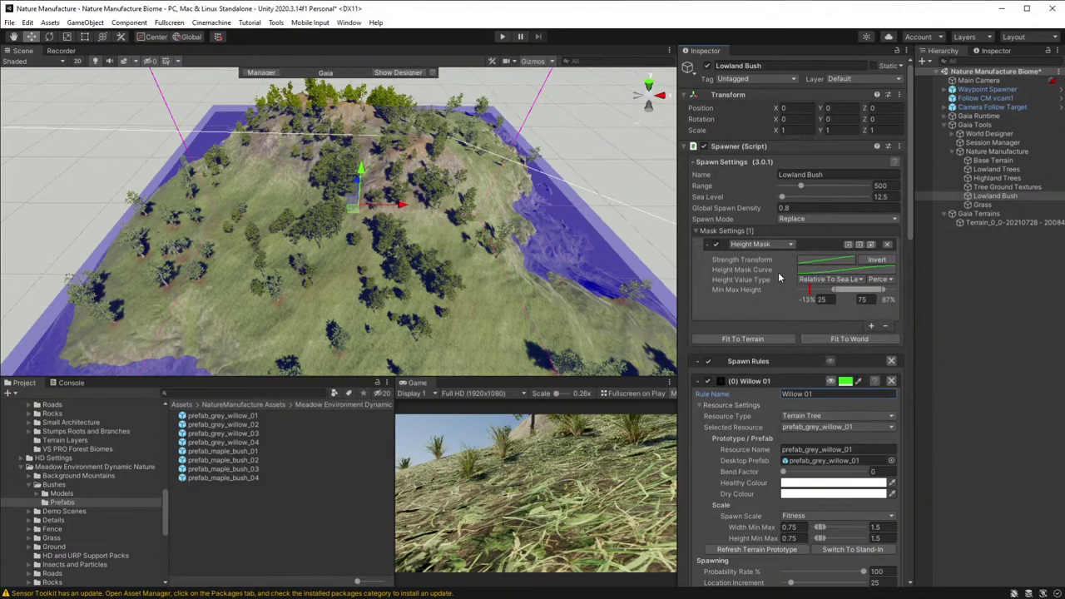
- Turn on the Willow 01 rule's visualisation and orbit the Scene to inspect the green overlay
{"action": "mouse_move", "coordinate": [778, 272]}
{"action": "left_click", "coordinate": [831, 381]}
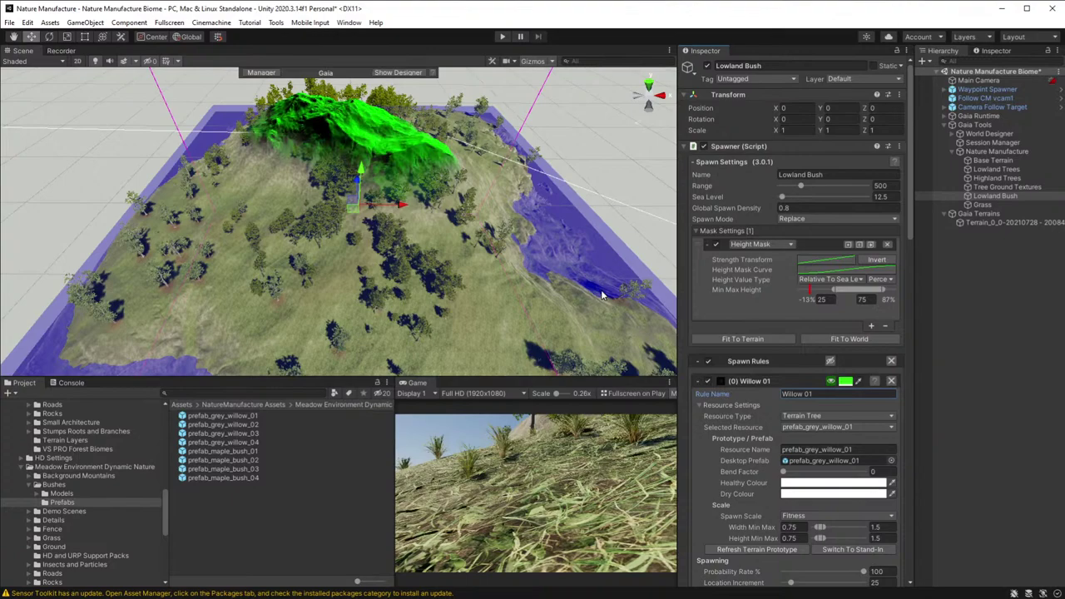
{"action": "left_click_drag", "start_coordinate": [431, 245], "coordinate": [447, 273], "text": "alt"}
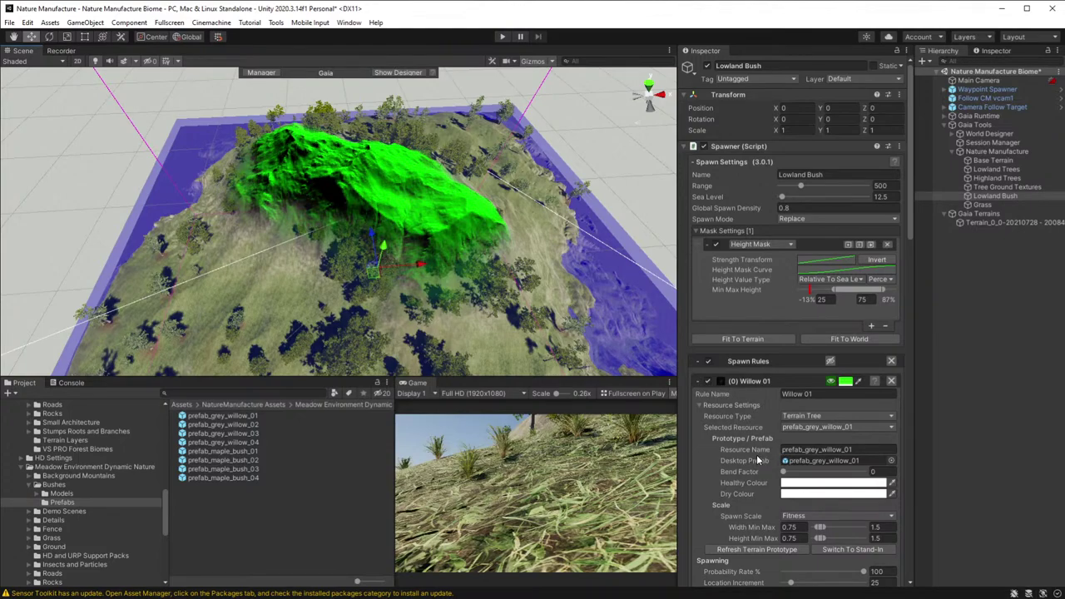
{"action": "scroll", "coordinate": [754, 457], "scroll_direction": "down", "scroll_amount": 3}
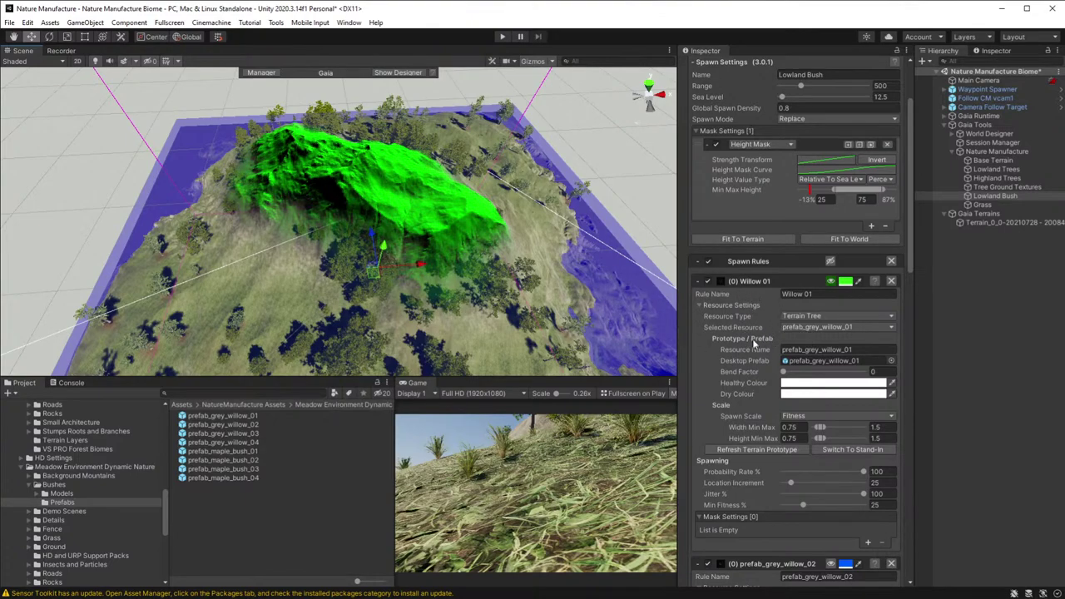
- Apply a descending preset to the Lowland Bush Height Mask Curve
{"action": "left_click", "coordinate": [875, 170]}
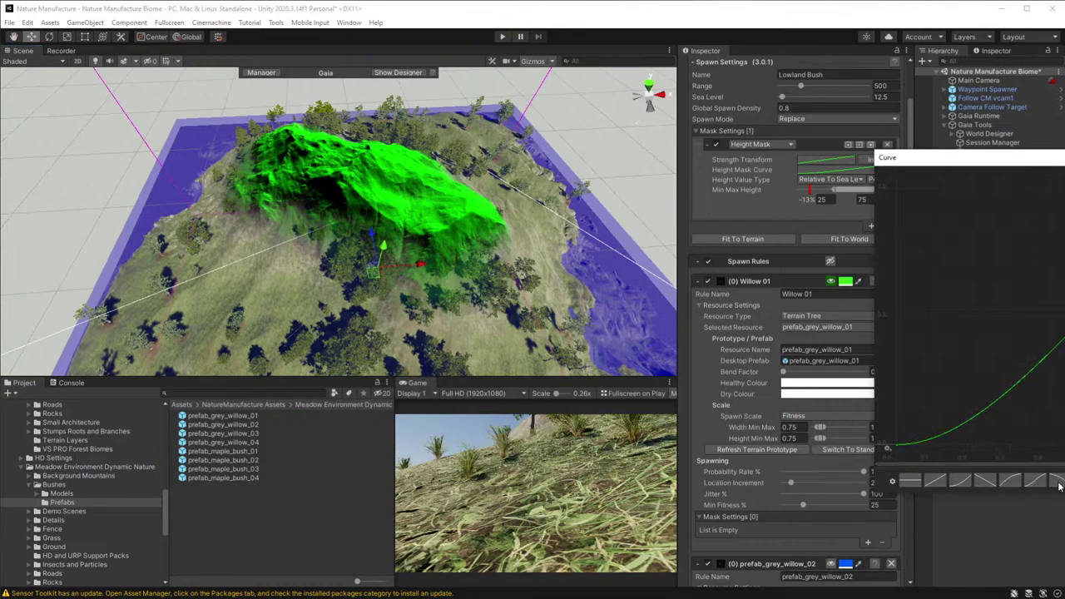
{"action": "left_click", "coordinate": [1057, 482]}
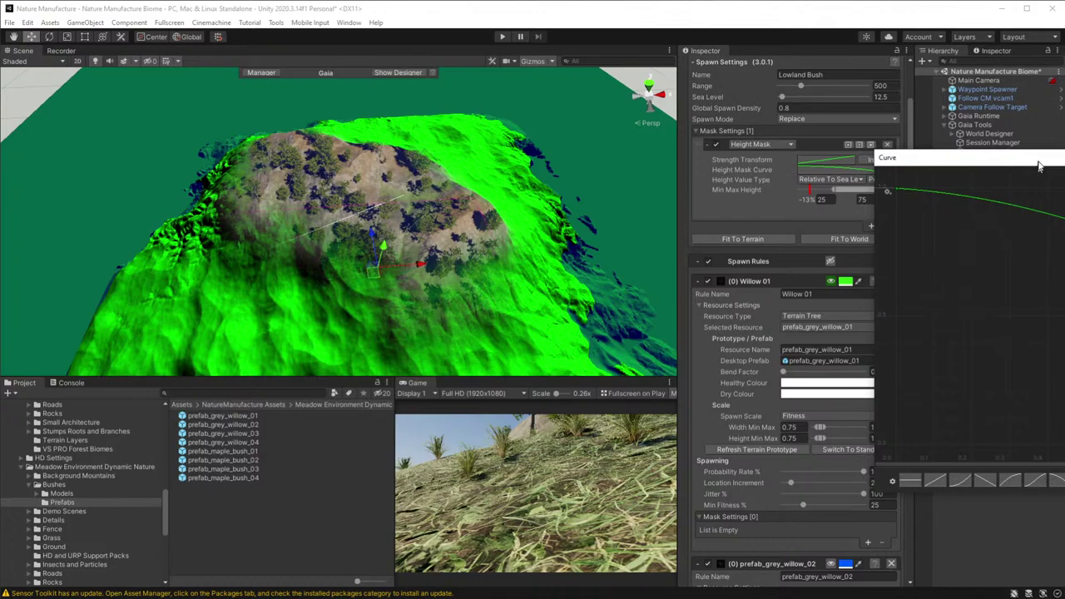
{"action": "left_click_drag", "start_coordinate": [1040, 160], "coordinate": [791, 140]}
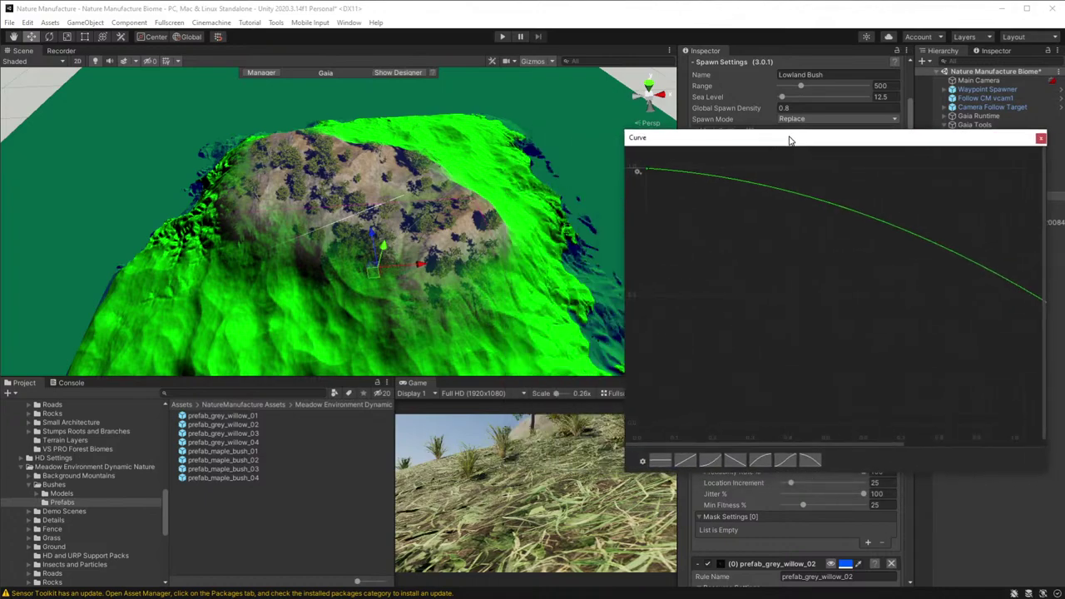
{"action": "left_click", "coordinate": [1040, 138]}
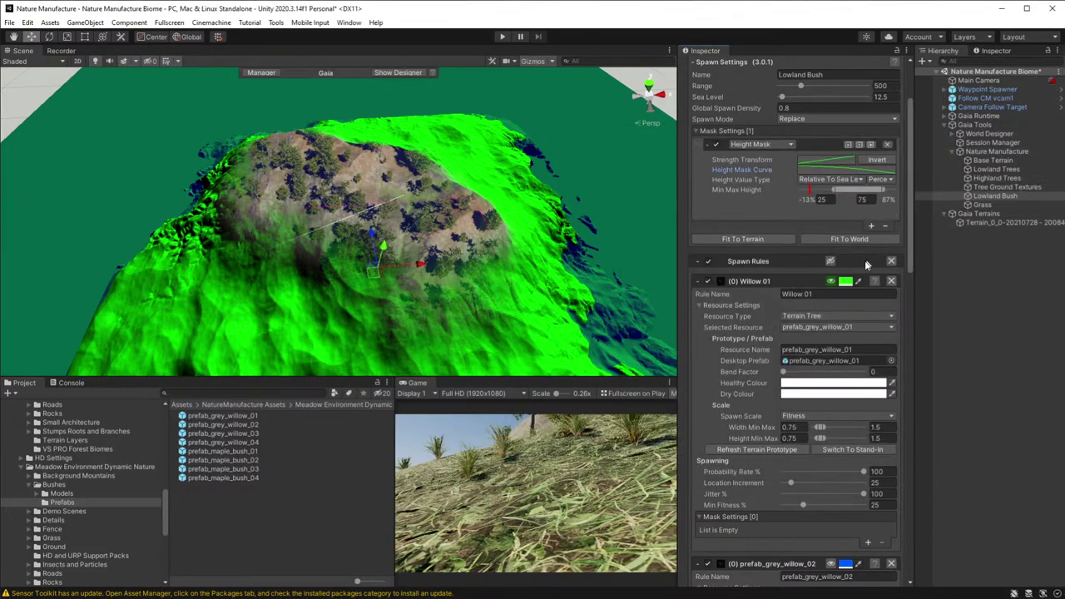
{"action": "left_click", "coordinate": [838, 170]}
{"action": "left_click_drag", "start_coordinate": [976, 164], "coordinate": [758, 147]}
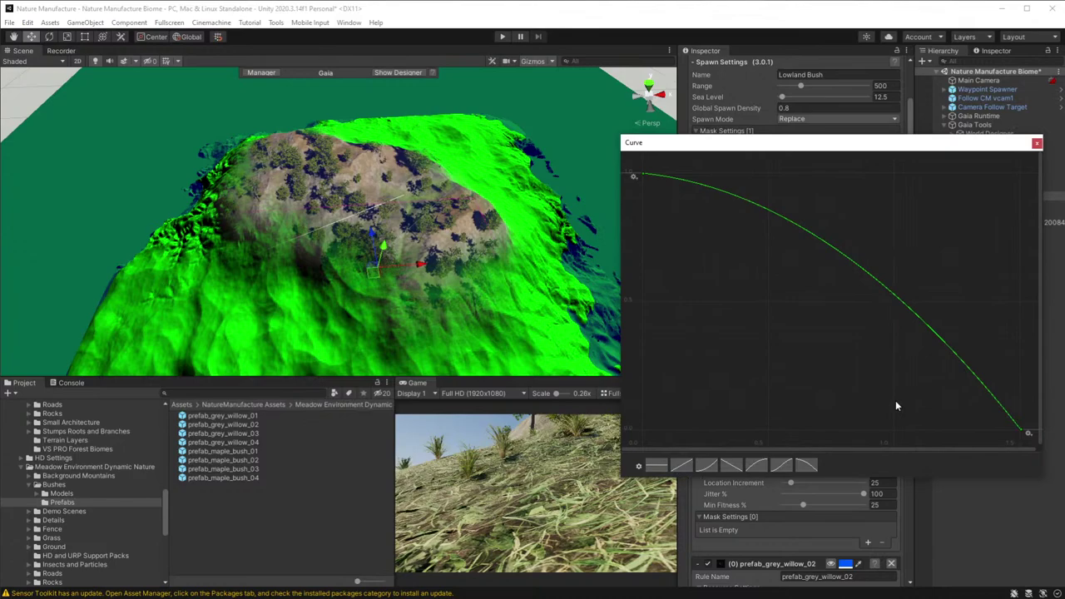
- Add two curve keys and shape a steep drop from 1 to about 0.25, tapering toward 0
{"action": "right_click", "coordinate": [814, 239]}
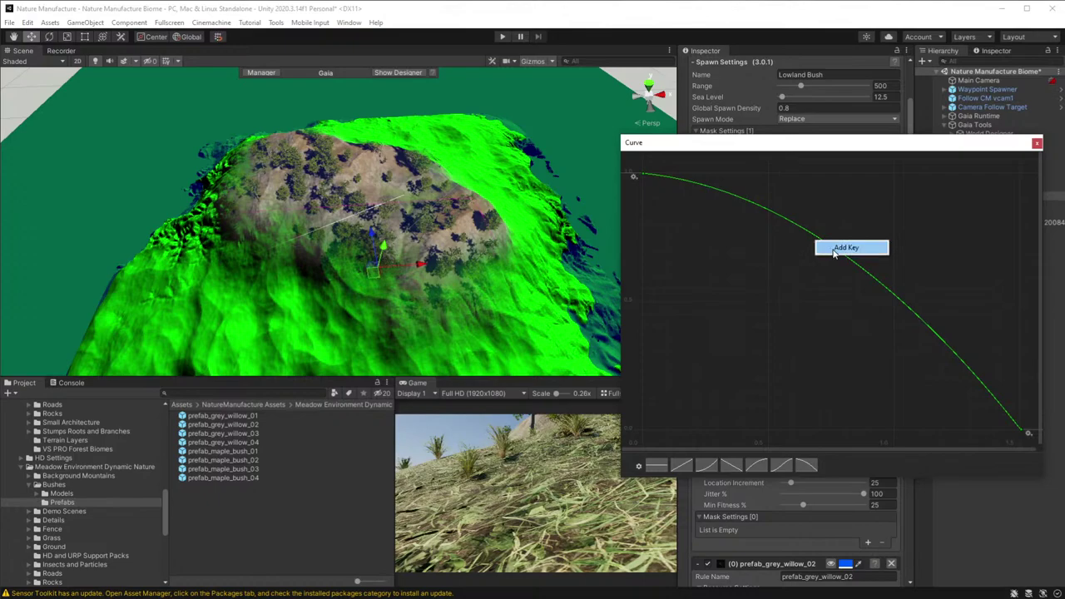
{"action": "left_click", "coordinate": [841, 248]}
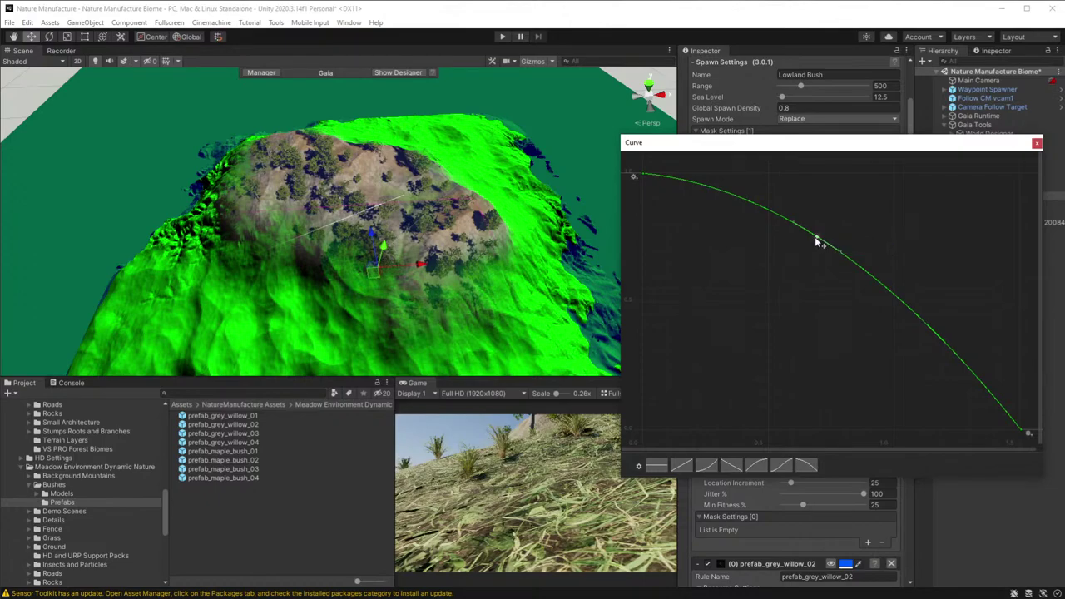
{"action": "left_click_drag", "start_coordinate": [816, 238], "coordinate": [850, 370]}
{"action": "right_click", "coordinate": [946, 384]}
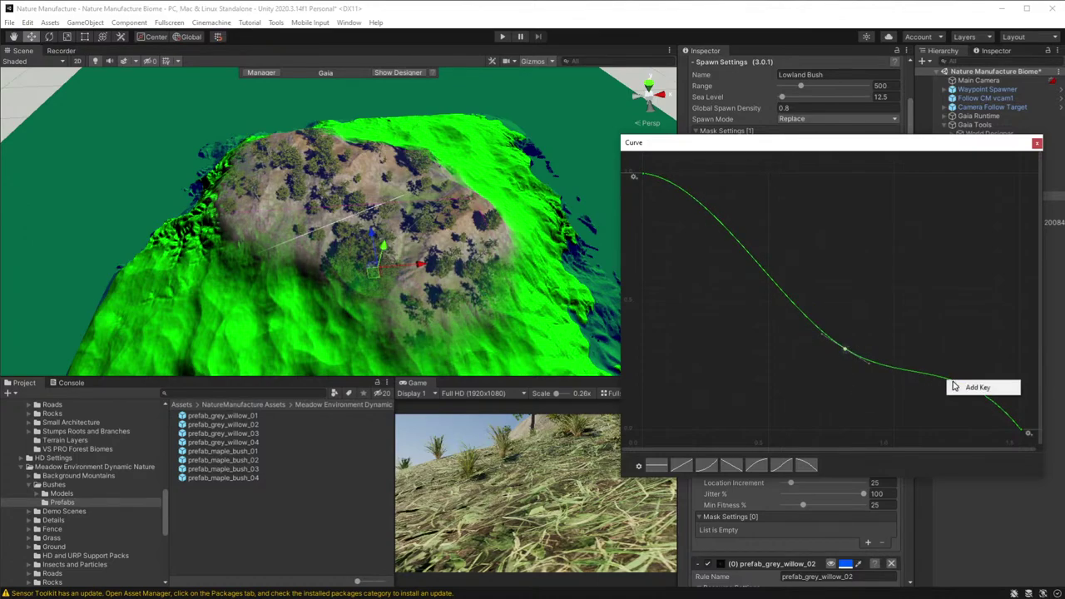
{"action": "left_click", "coordinate": [957, 388]}
{"action": "left_click_drag", "start_coordinate": [947, 377], "coordinate": [926, 402]}
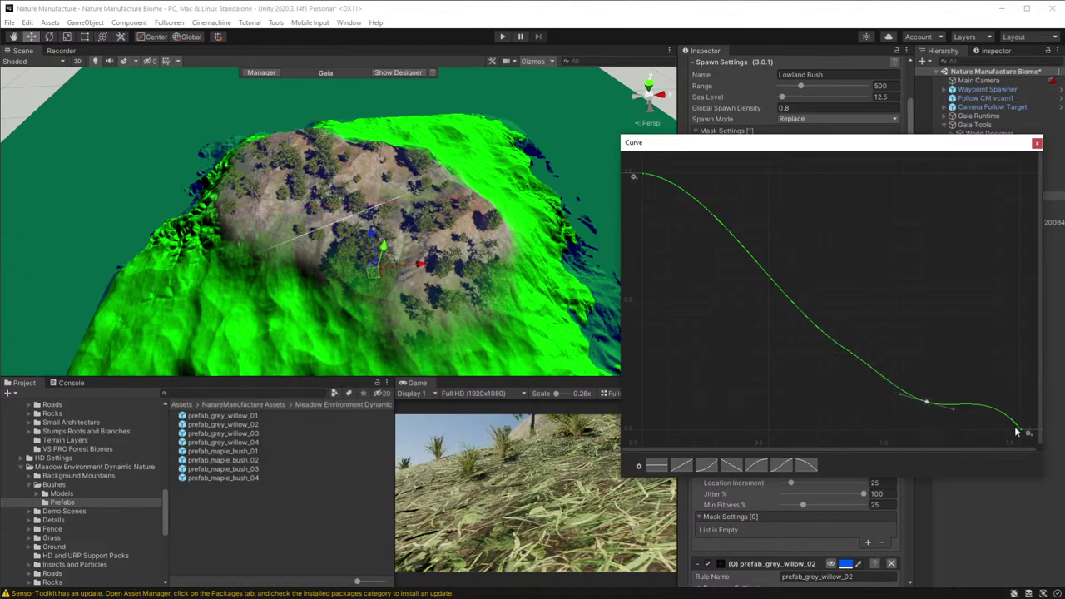
{"action": "left_click", "coordinate": [1023, 429]}
{"action": "left_click_drag", "start_coordinate": [1005, 412], "coordinate": [997, 429]}
{"action": "left_click_drag", "start_coordinate": [927, 408], "coordinate": [864, 419]}
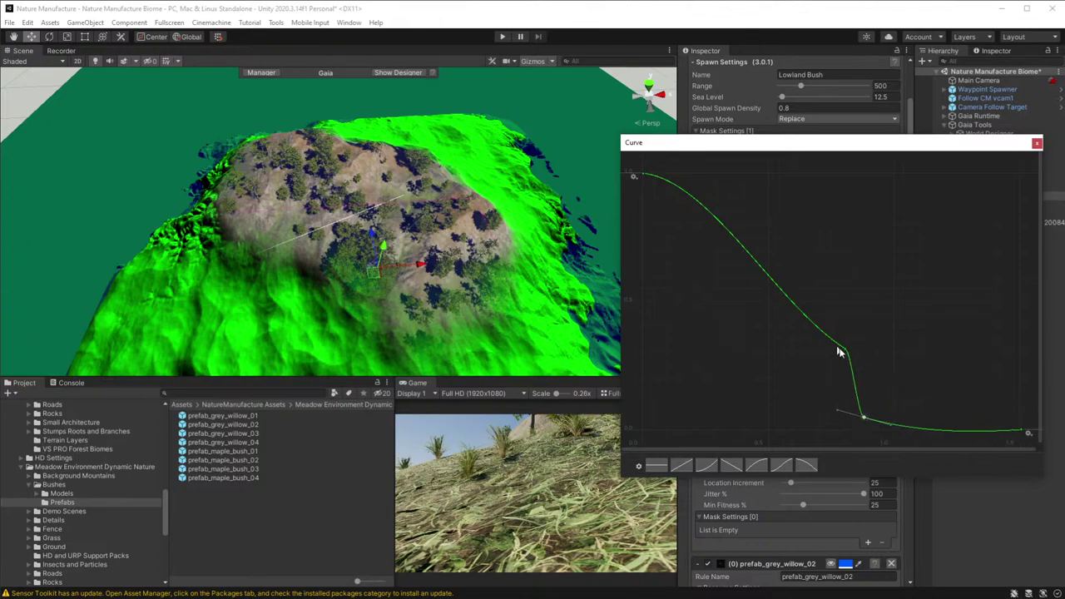
{"action": "left_click_drag", "start_coordinate": [846, 353], "coordinate": [696, 360]}
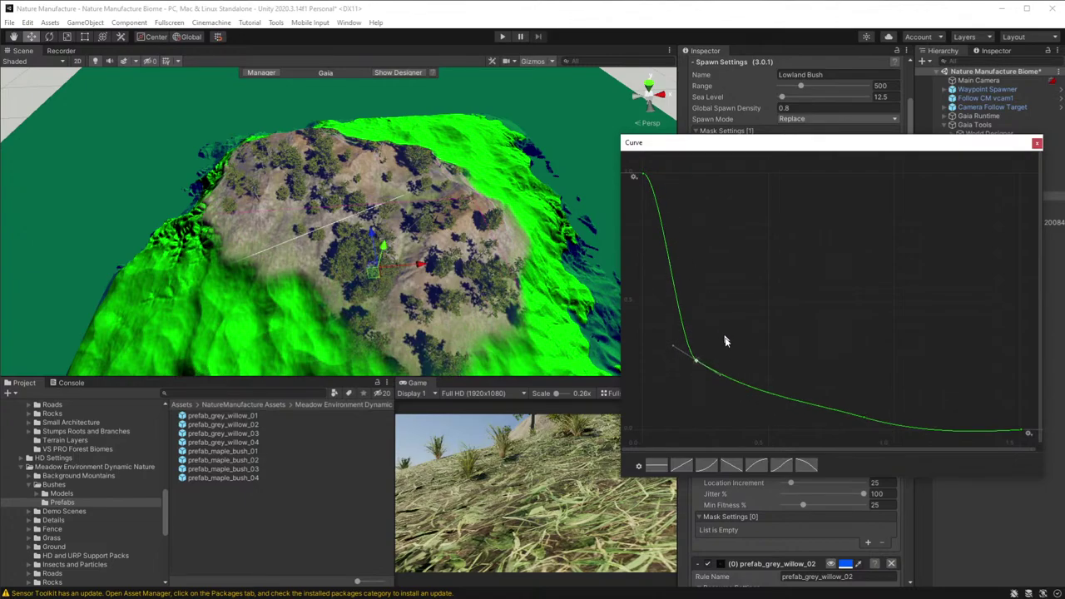
- Close the curve editor, run Spawn Local for Lowland Bush, and orbit to view the trees
{"action": "left_click", "coordinate": [1036, 143]}
{"action": "scroll", "coordinate": [821, 403], "scroll_direction": "down", "scroll_amount": 10}
{"action": "scroll", "coordinate": [824, 402], "scroll_direction": "down", "scroll_amount": 5}
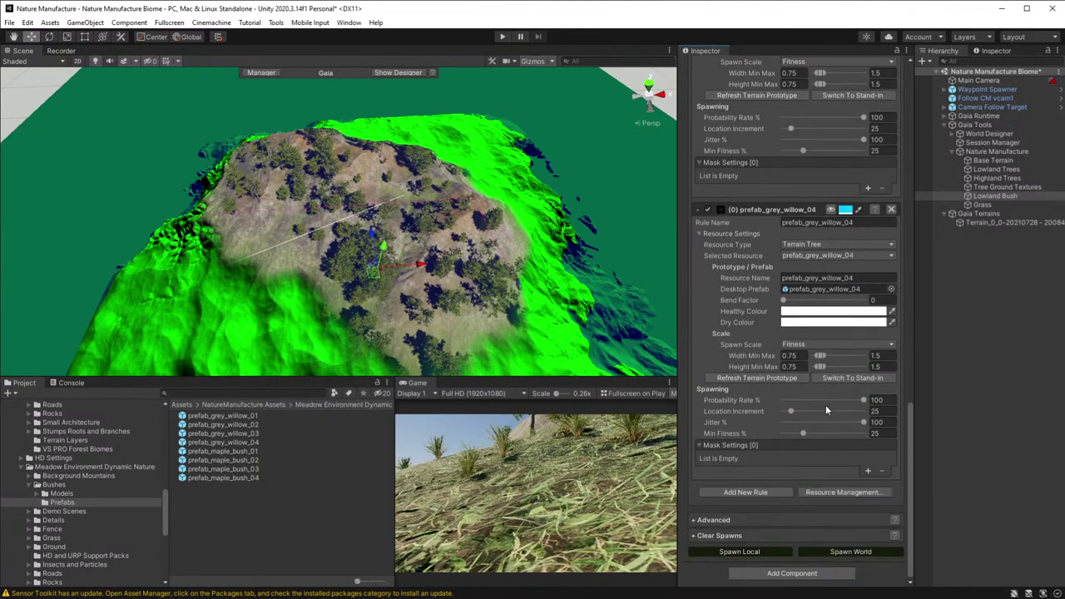
{"action": "left_click", "coordinate": [787, 553]}
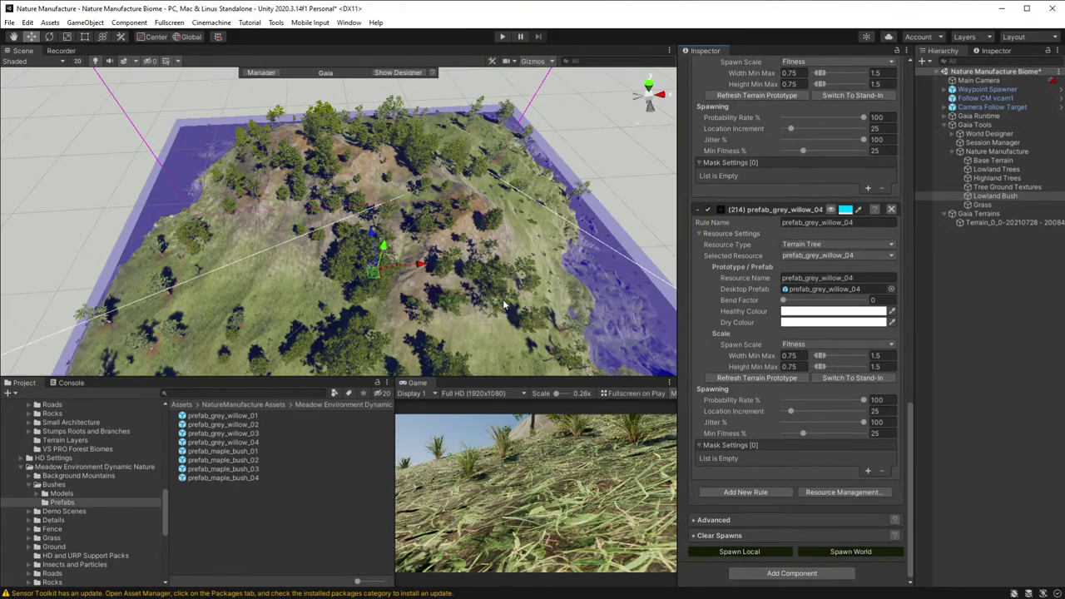
{"action": "left_click_drag", "start_coordinate": [504, 306], "coordinate": [781, 166], "text": "alt"}
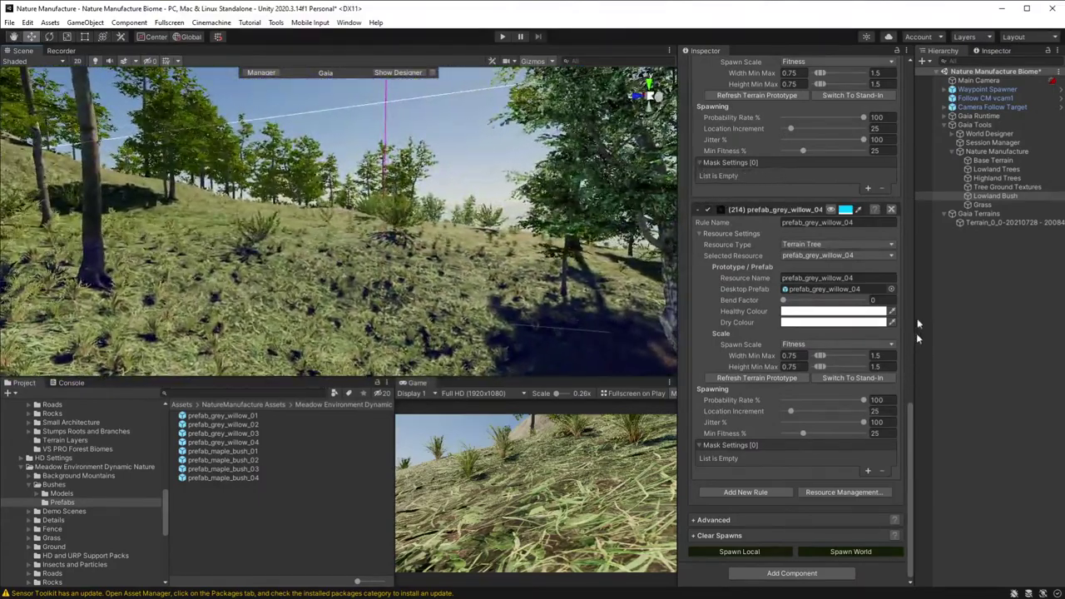
- Lower the willow rules' probability rates to about 50%, e.g. Willow 01 48.9, willow_02 55.8
{"action": "scroll", "coordinate": [776, 296], "scroll_direction": "up", "scroll_amount": 5}
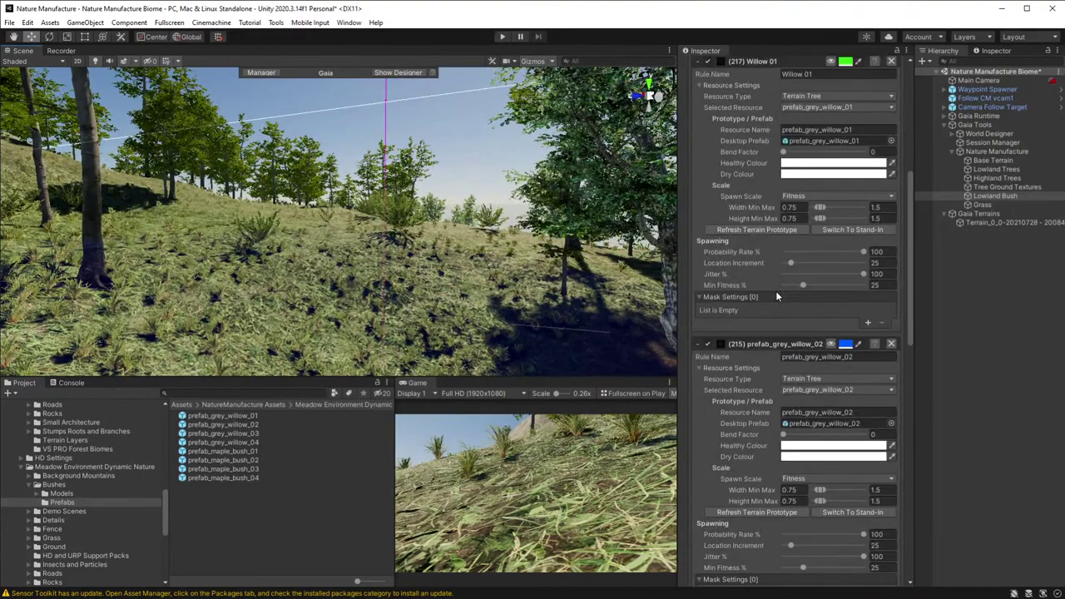
{"action": "scroll", "coordinate": [776, 296], "scroll_direction": "up", "scroll_amount": 7}
{"action": "scroll", "coordinate": [782, 299], "scroll_direction": "down", "scroll_amount": 4}
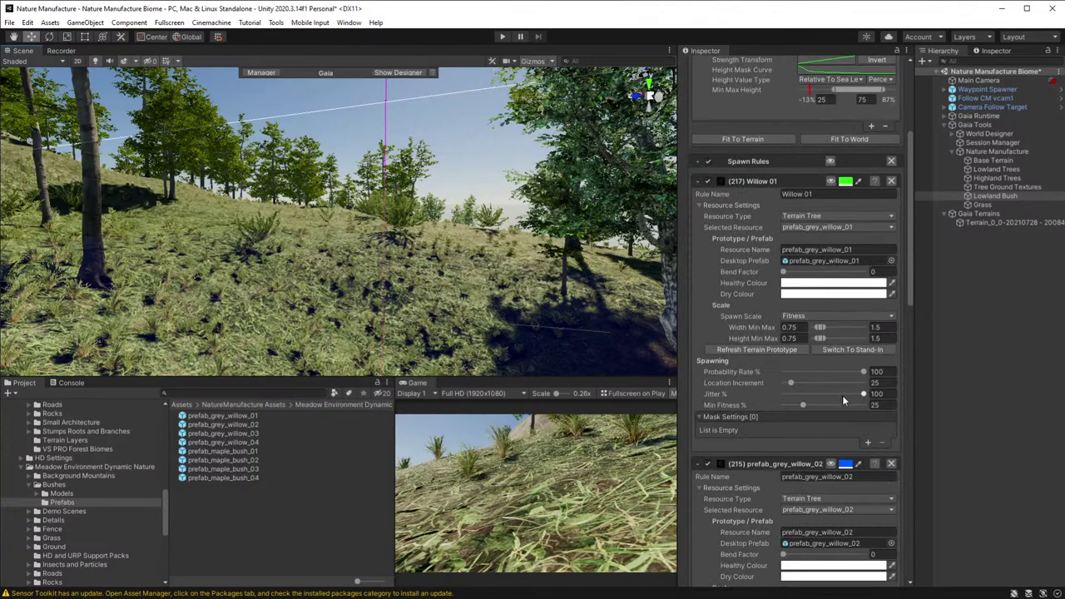
{"action": "left_click_drag", "start_coordinate": [863, 374], "coordinate": [822, 375]}
{"action": "scroll", "coordinate": [811, 448], "scroll_direction": "down", "scroll_amount": 5}
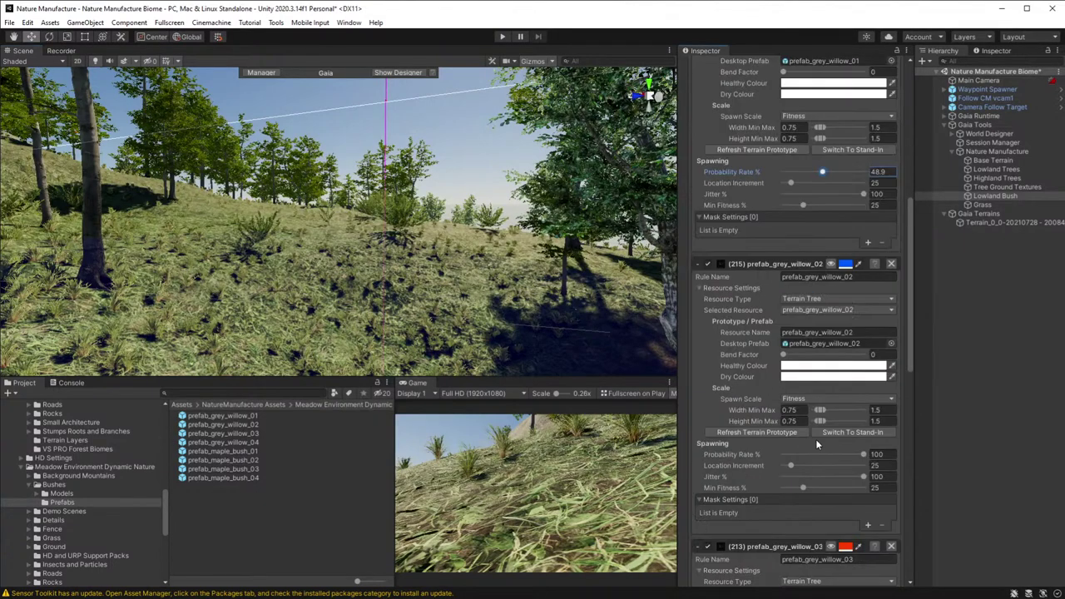
{"action": "left_click_drag", "start_coordinate": [863, 456], "coordinate": [829, 426]}
{"action": "scroll", "coordinate": [836, 434], "scroll_direction": "down", "scroll_amount": 7}
{"action": "scroll", "coordinate": [849, 437], "scroll_direction": "down", "scroll_amount": 7}
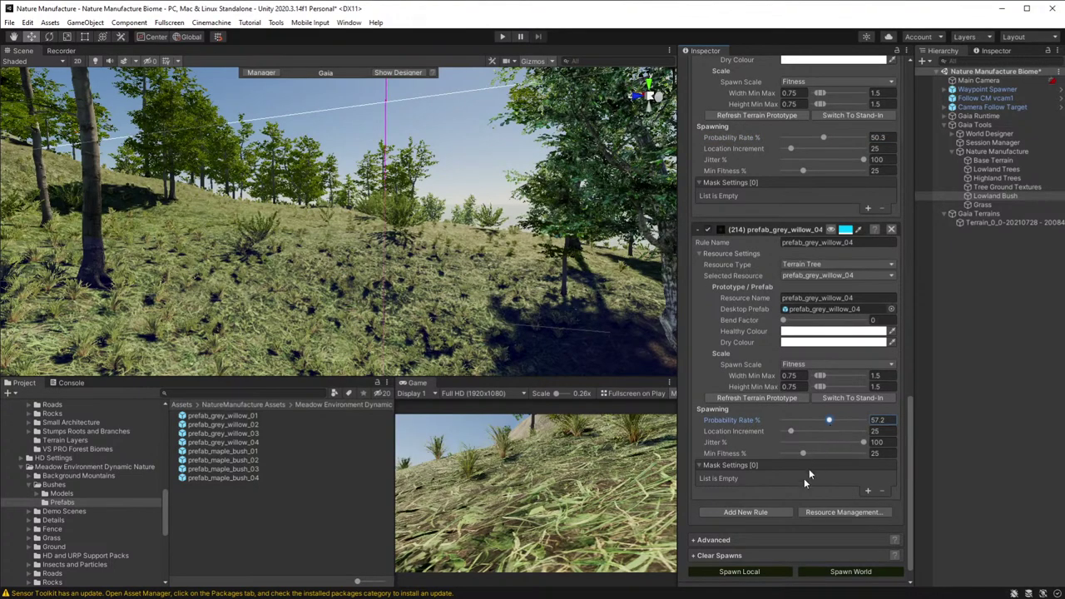
- Respawn the Lowland Bush trees locally and fly the Scene camera through them
{"action": "left_click", "coordinate": [752, 572]}
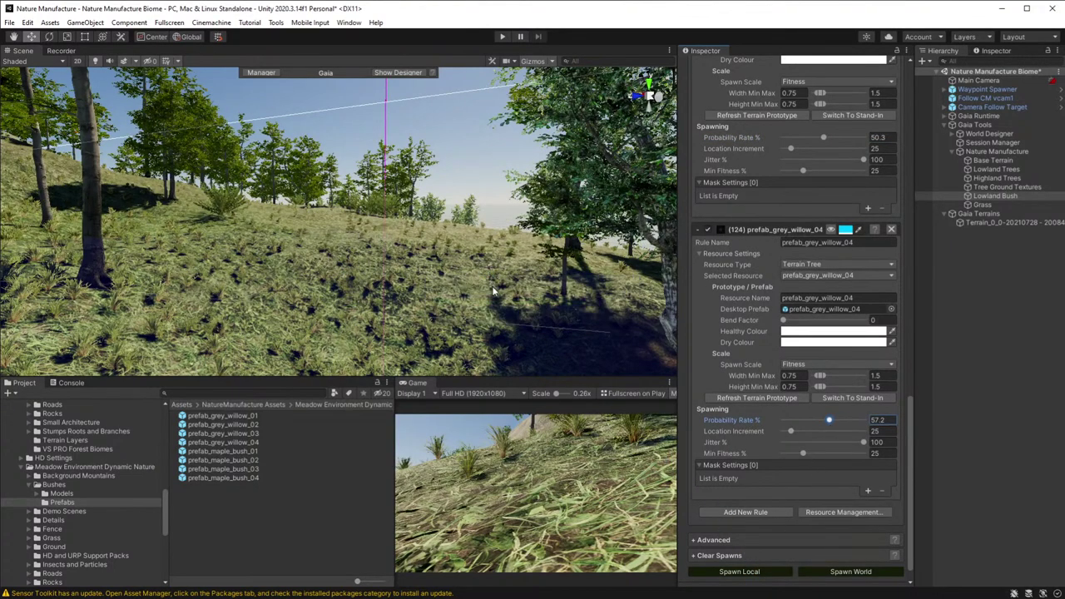
{"action": "right_click_drag", "start_coordinate": [493, 291], "coordinate": [410, 310]}
{"action": "key", "text": "w"}
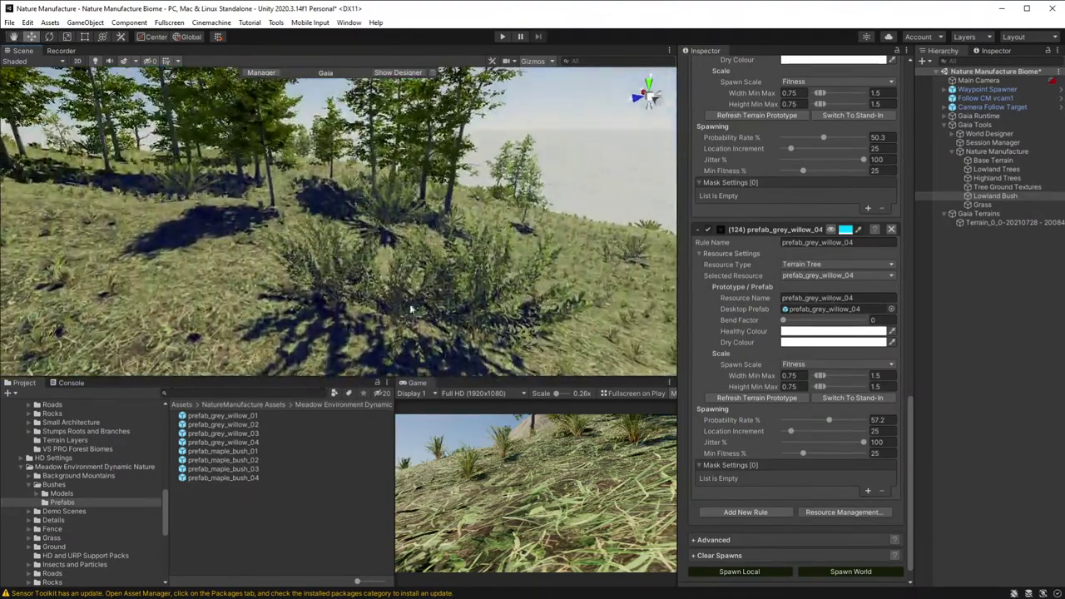
{"action": "right_click_drag", "start_coordinate": [490, 248], "coordinate": [181, 222]}
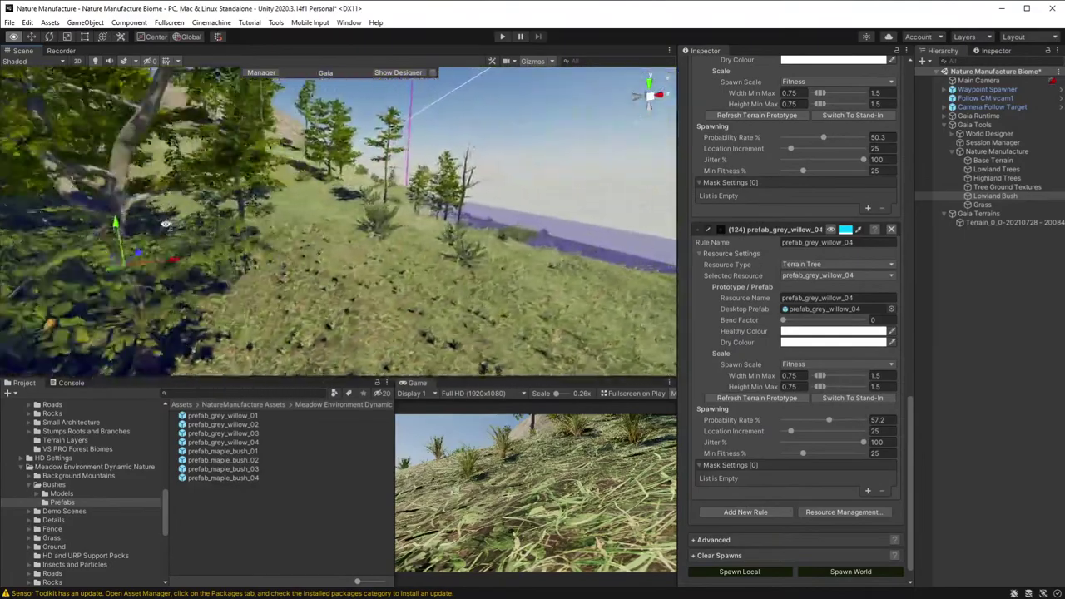
{"action": "right_click_drag", "start_coordinate": [105, 220], "coordinate": [66, 237]}
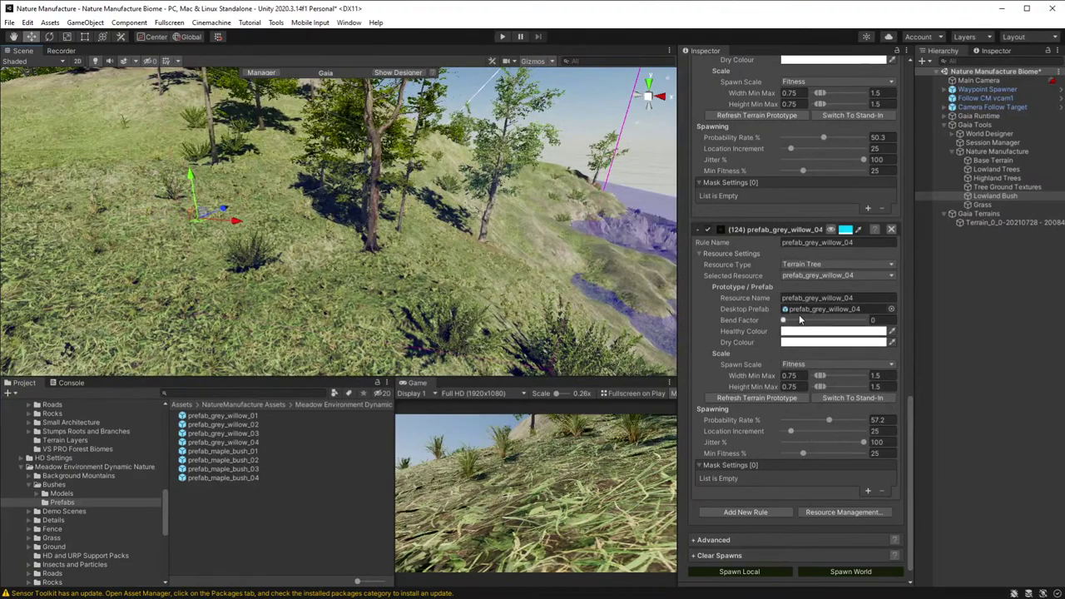
{"action": "scroll", "coordinate": [811, 320], "scroll_direction": "up", "scroll_amount": 15}
{"action": "scroll", "coordinate": [811, 320], "scroll_direction": "up", "scroll_amount": 3}
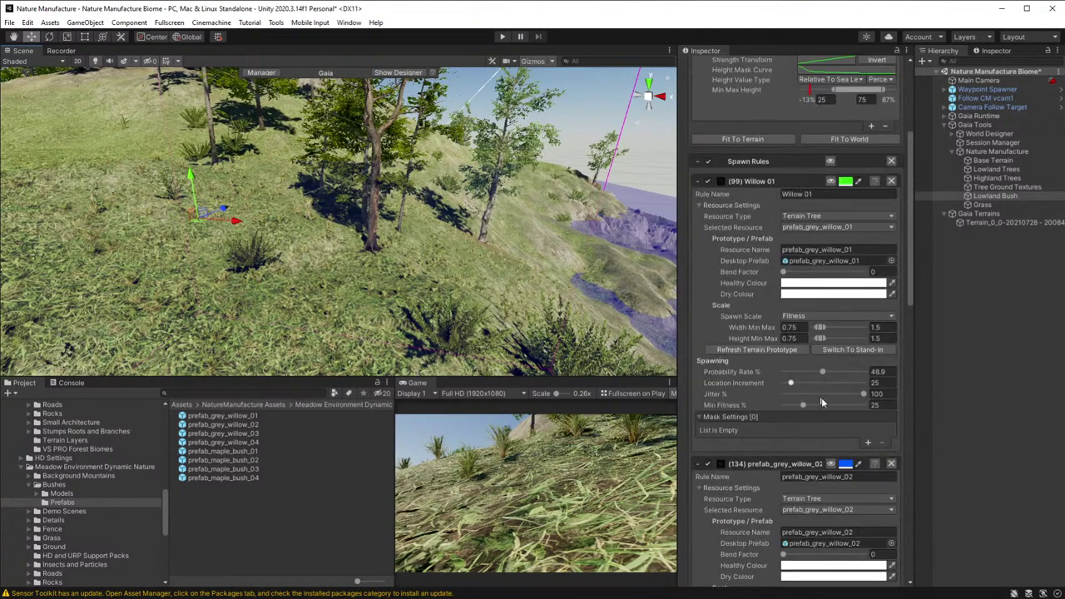
- Set Location Increment to 35 on each of the four willow rules
{"action": "left_click", "coordinate": [874, 382]}
{"action": "type", "text": "35"}
{"action": "scroll", "coordinate": [902, 496], "scroll_direction": "down", "scroll_amount": 9}
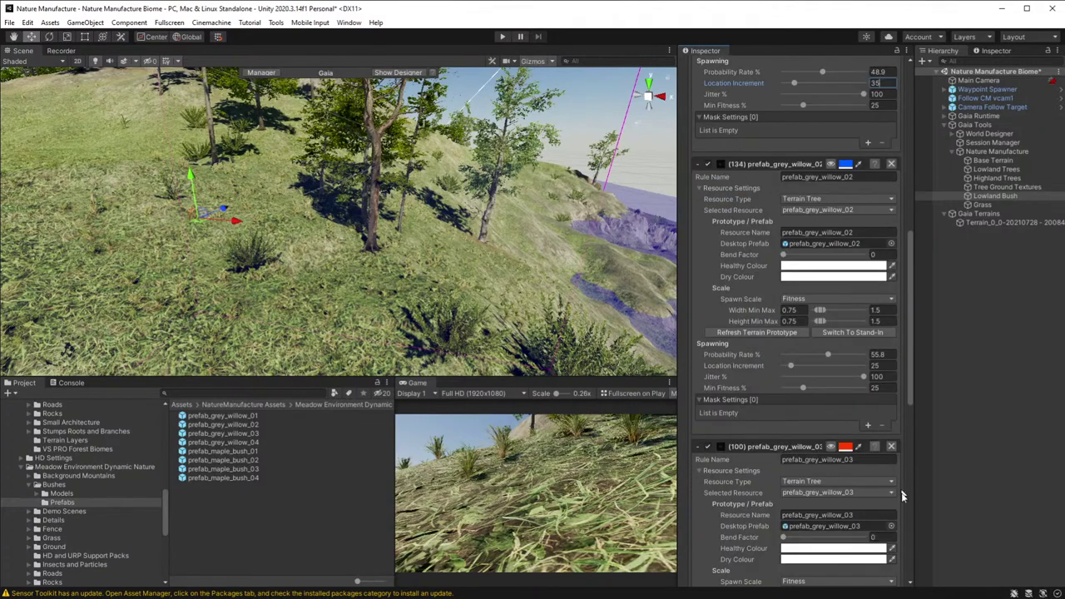
{"action": "scroll", "coordinate": [902, 496], "scroll_direction": "down", "scroll_amount": 6}
{"action": "left_click", "coordinate": [878, 448]}
{"action": "type", "text": "35"}
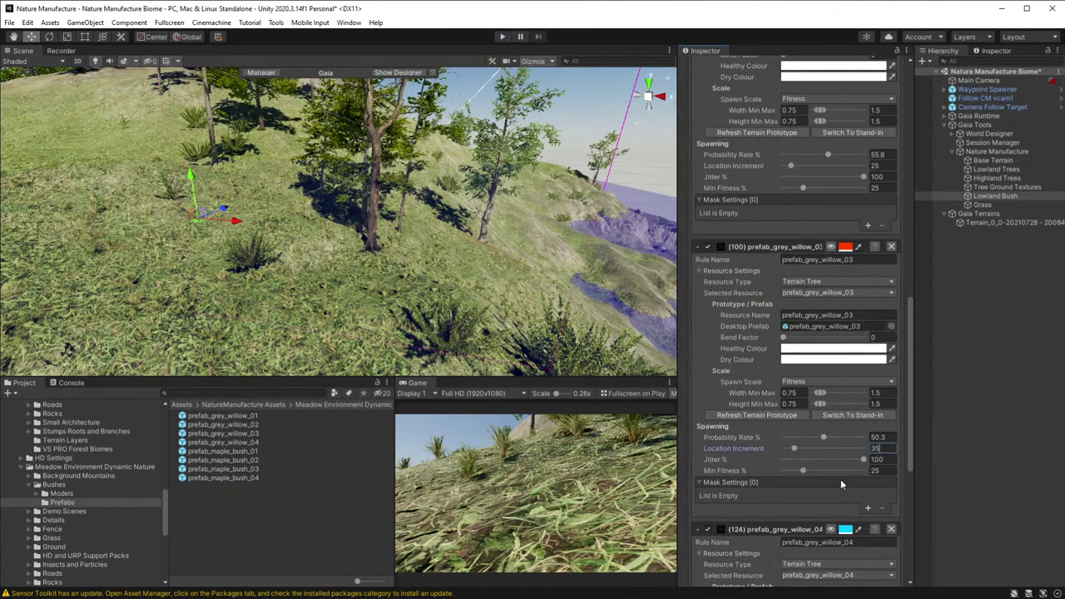
{"action": "scroll", "coordinate": [840, 479], "scroll_direction": "down", "scroll_amount": 6}
{"action": "left_click", "coordinate": [877, 530]}
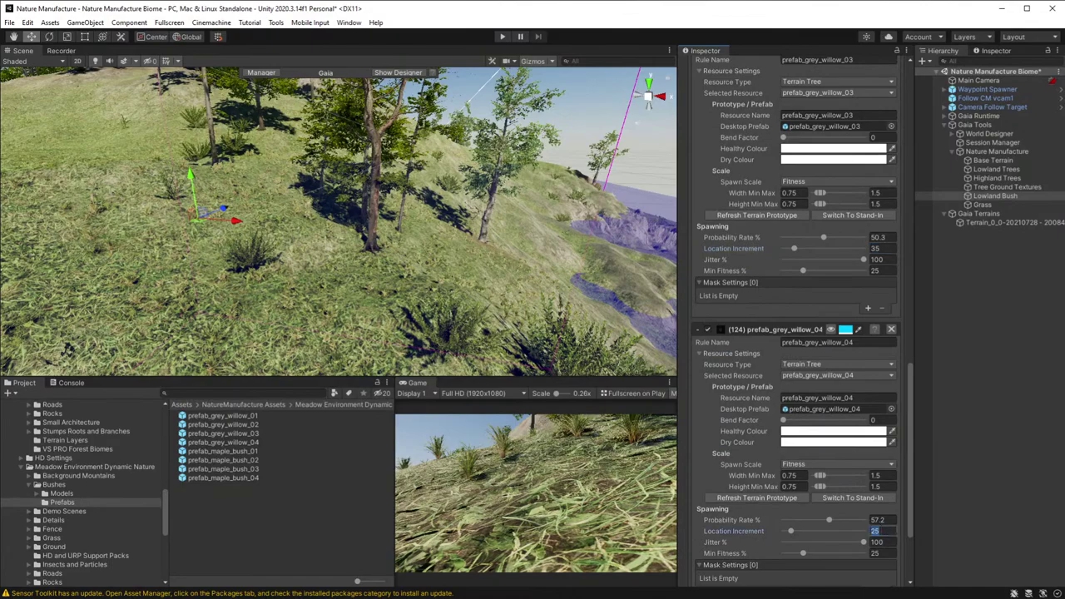
{"action": "type", "text": "35"}
{"action": "scroll", "coordinate": [880, 538], "scroll_direction": "down", "scroll_amount": 3}
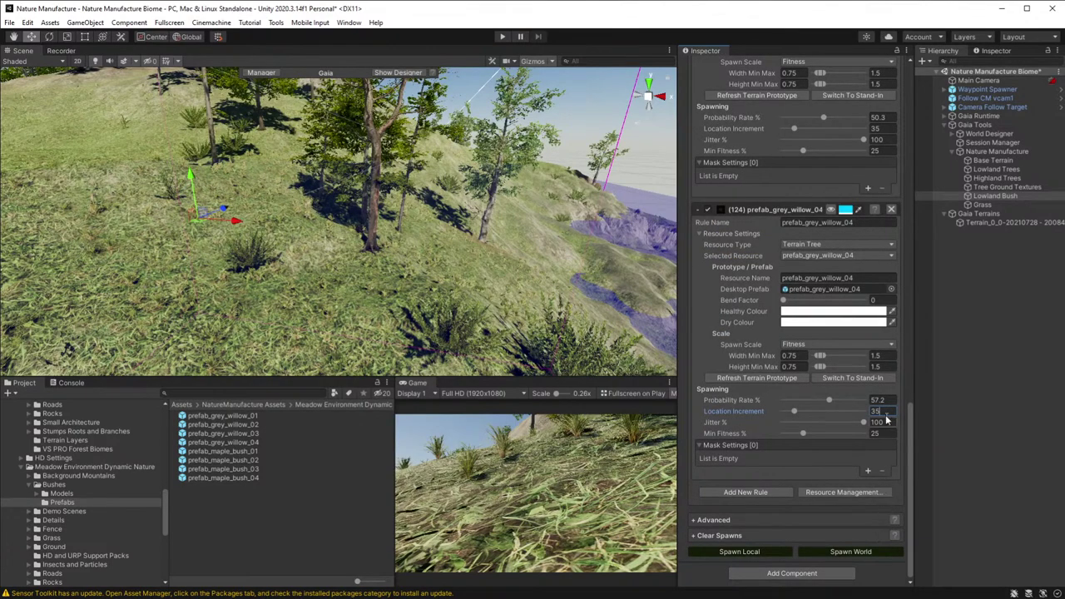
{"action": "scroll", "coordinate": [886, 421], "scroll_direction": "up", "scroll_amount": 10}
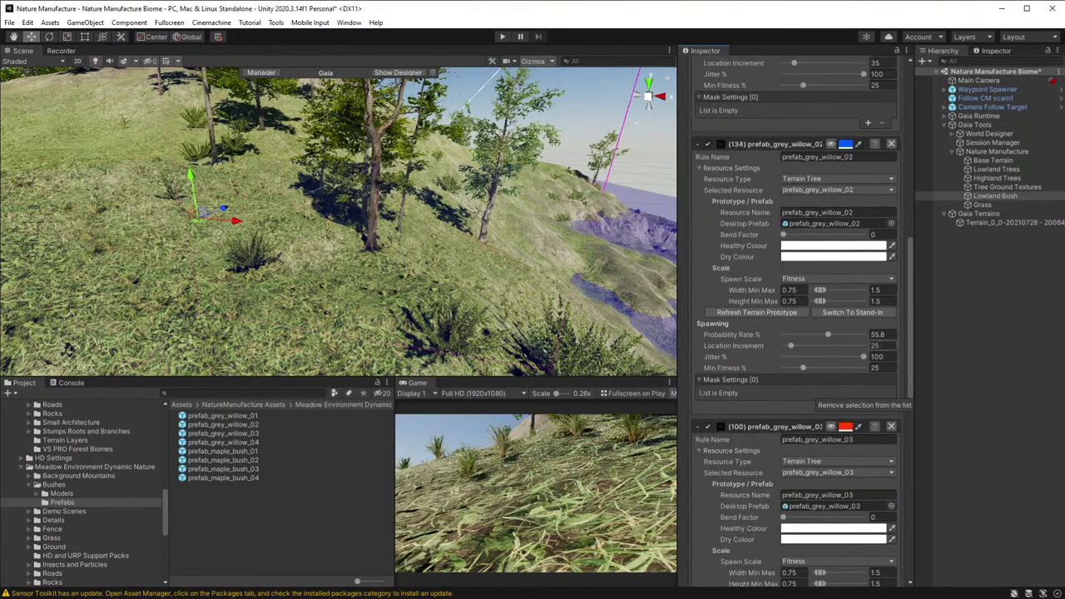
{"action": "type", "text": "35"}
{"action": "scroll", "coordinate": [749, 499], "scroll_direction": "down", "scroll_amount": 10}
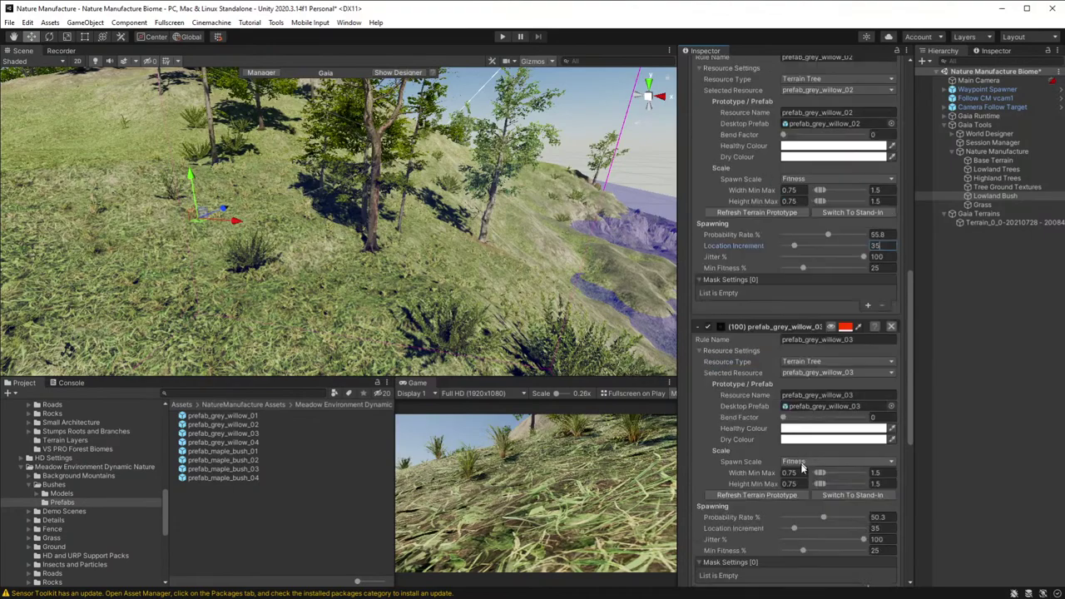
- Respawn the Lowland Bush willows locally and view the whole terrain island
{"action": "left_click", "coordinate": [752, 553]}
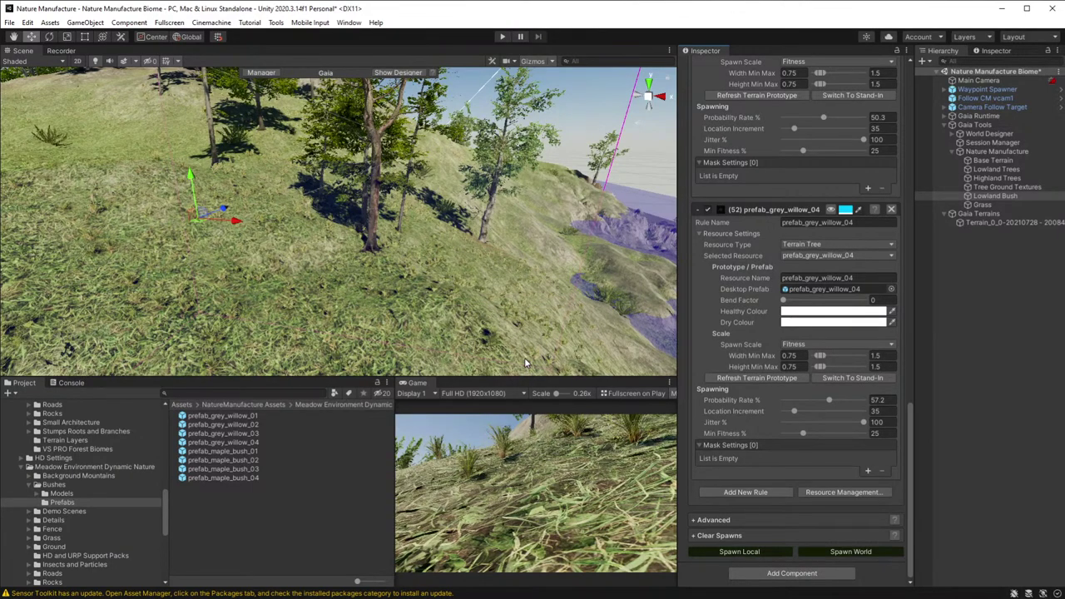
{"action": "right_click_drag", "start_coordinate": [573, 316], "coordinate": [283, 186]}
{"action": "middle_click_drag", "start_coordinate": [540, 209], "coordinate": [397, 223]}
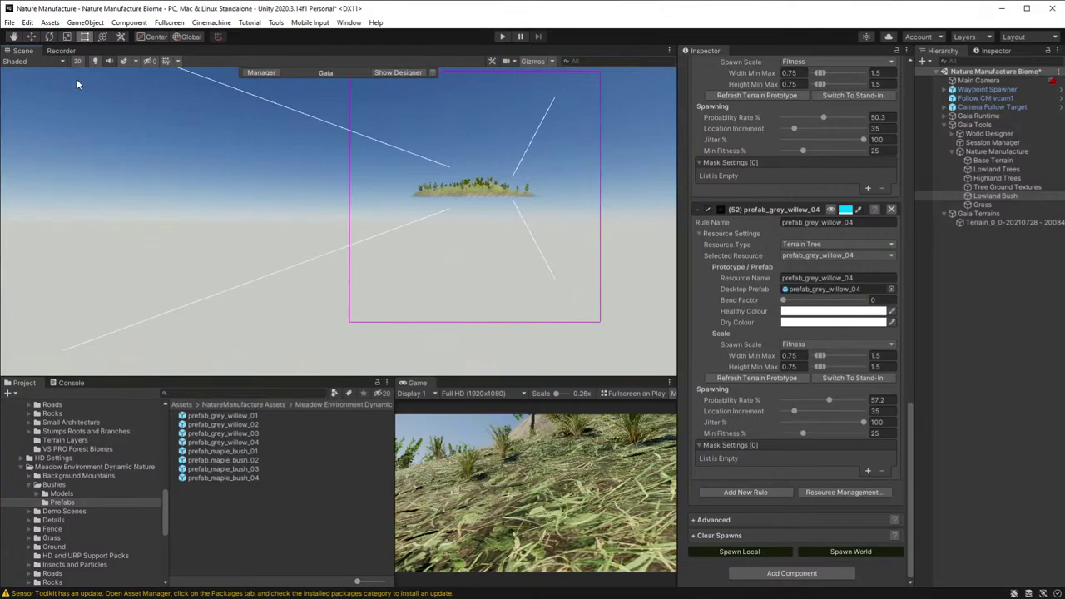
- Frame the terrain island and fly in close to the scattered grey willows on the lower hillside
{"action": "key", "text": "f"}
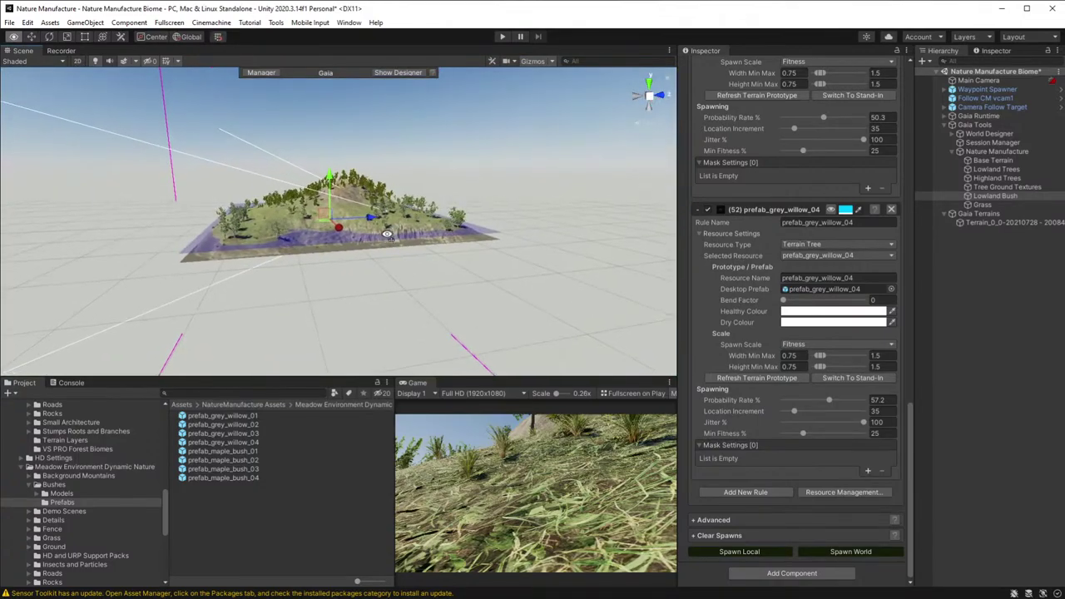
{"action": "right_click_drag", "start_coordinate": [388, 231], "coordinate": [260, 199]}
{"action": "key", "text": "w"}
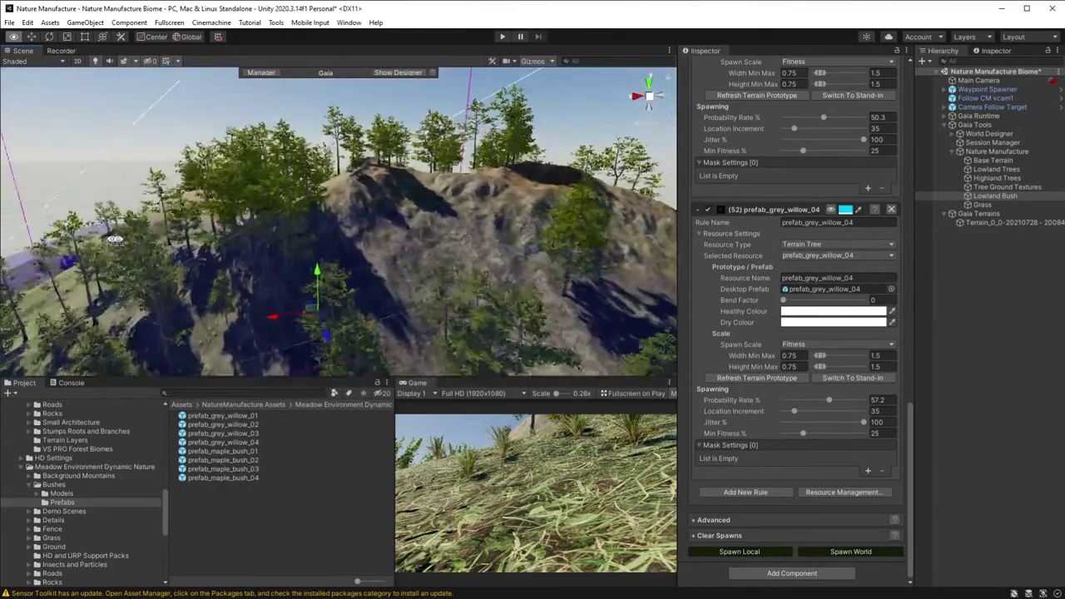
{"action": "right_click_drag", "start_coordinate": [164, 238], "coordinate": [450, 354]}
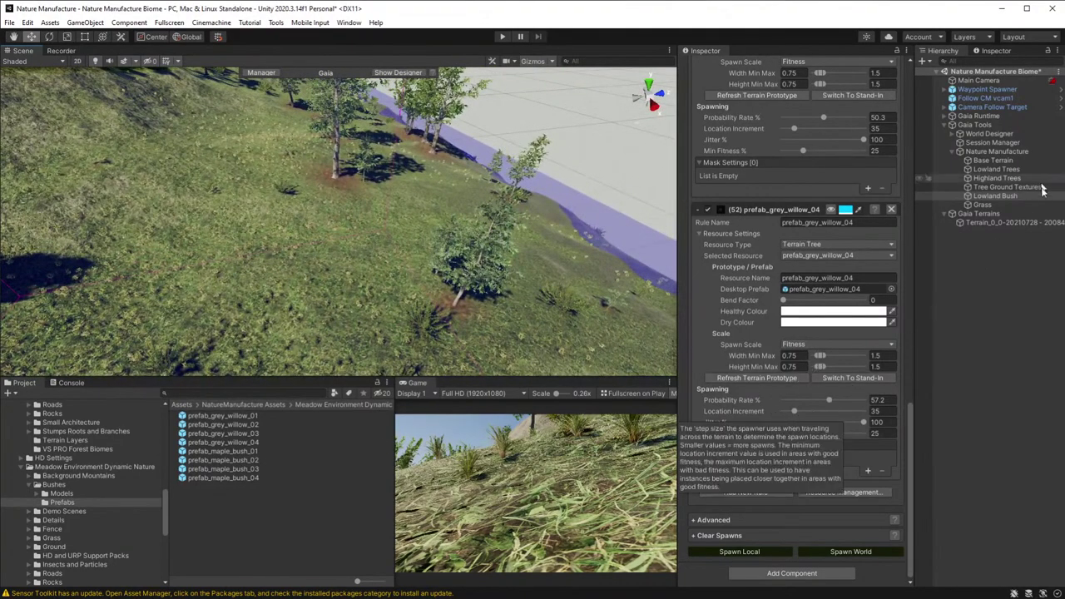
- Add four new spawn rules to the Lowland Bush spawner
{"action": "left_click", "coordinate": [752, 493]}
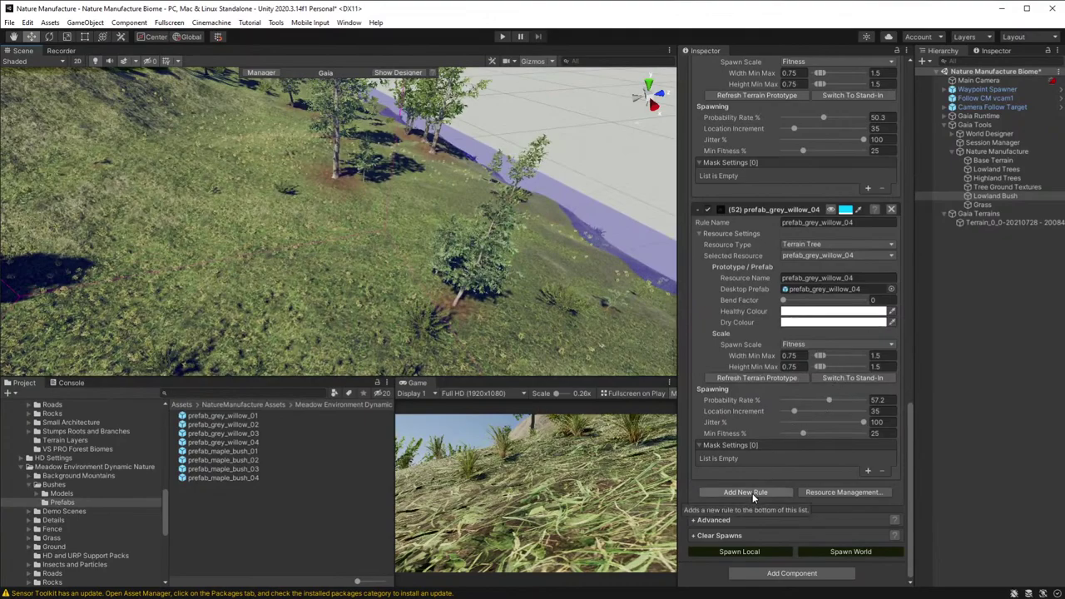
{"action": "scroll", "coordinate": [752, 493], "scroll_direction": "down", "scroll_amount": 5}
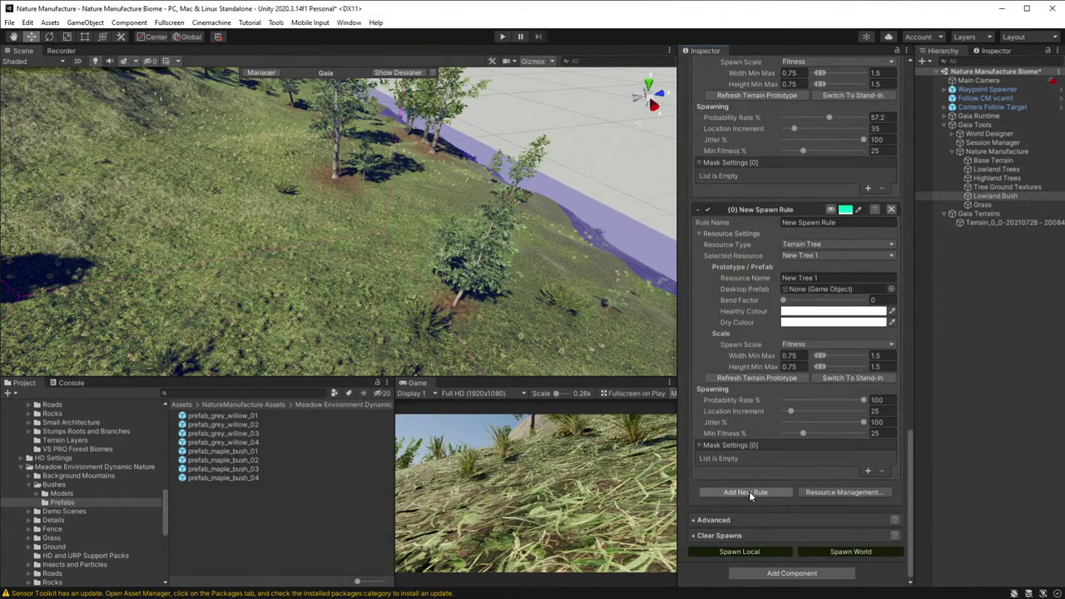
{"action": "left_click", "coordinate": [752, 491]}
{"action": "scroll", "coordinate": [753, 492], "scroll_direction": "down", "scroll_amount": 5}
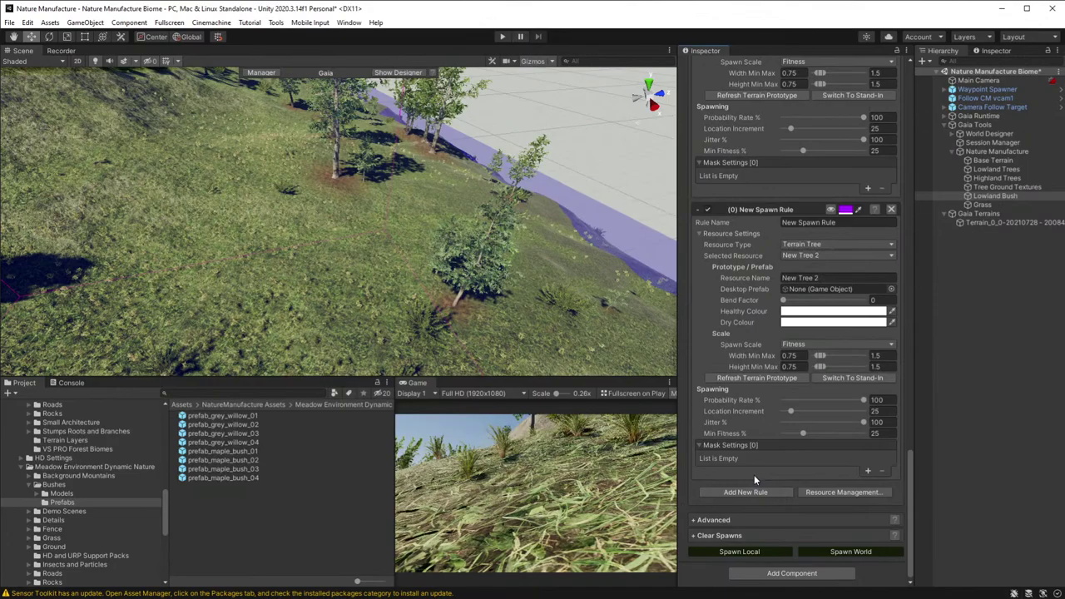
{"action": "left_click", "coordinate": [746, 492]}
{"action": "scroll", "coordinate": [749, 487], "scroll_direction": "down", "scroll_amount": 2}
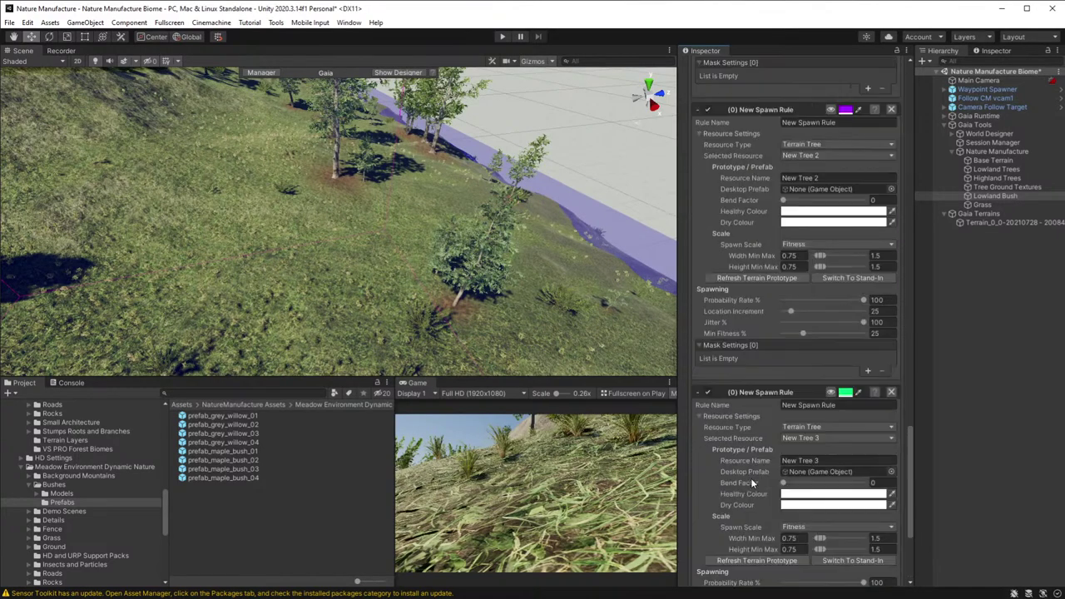
{"action": "scroll", "coordinate": [751, 487], "scroll_direction": "down", "scroll_amount": 3}
{"action": "left_click", "coordinate": [751, 492]}
{"action": "scroll", "coordinate": [771, 442], "scroll_direction": "up", "scroll_amount": 10}
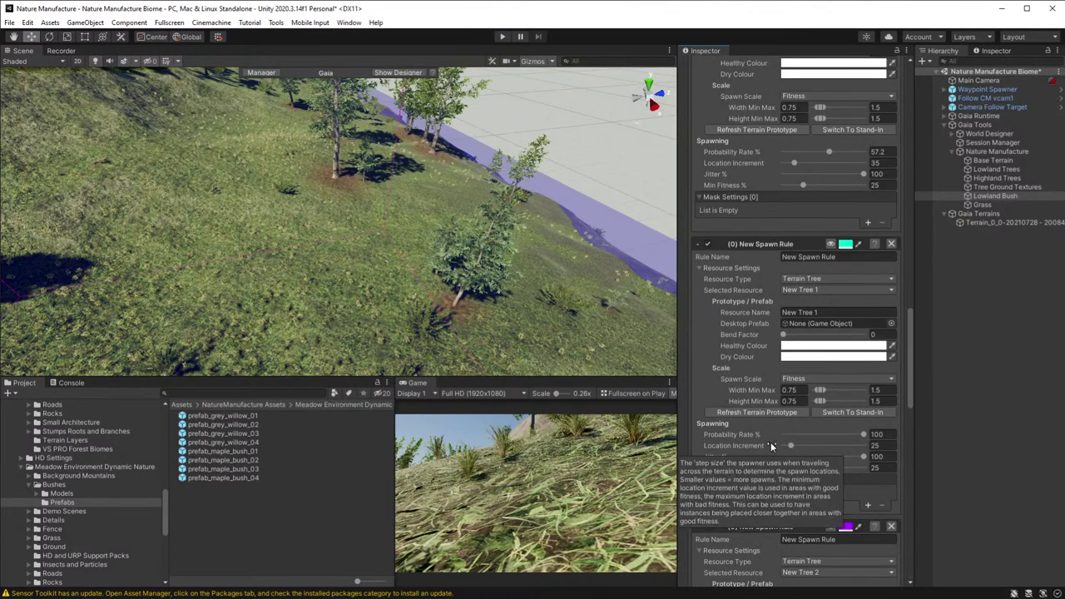
{"action": "scroll", "coordinate": [790, 265], "scroll_direction": "up", "scroll_amount": 2}
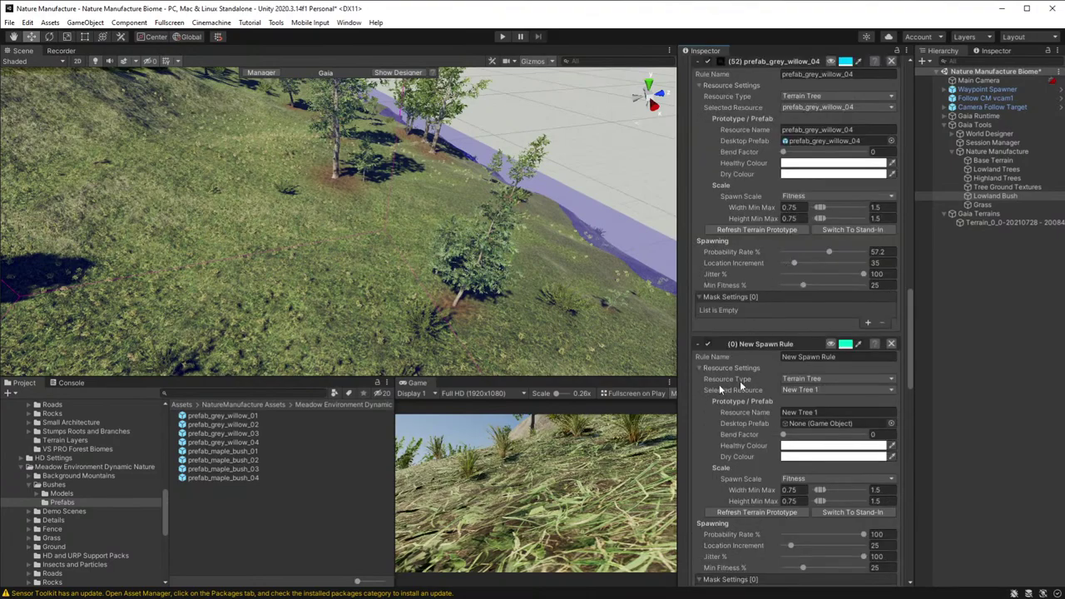
- Assign prefab_maple_bush_01 to the first new rule with probability 40 and location increment 40
{"action": "left_click_drag", "start_coordinate": [221, 450], "coordinate": [811, 424]}
{"action": "scroll", "coordinate": [757, 466], "scroll_direction": "down", "scroll_amount": 2}
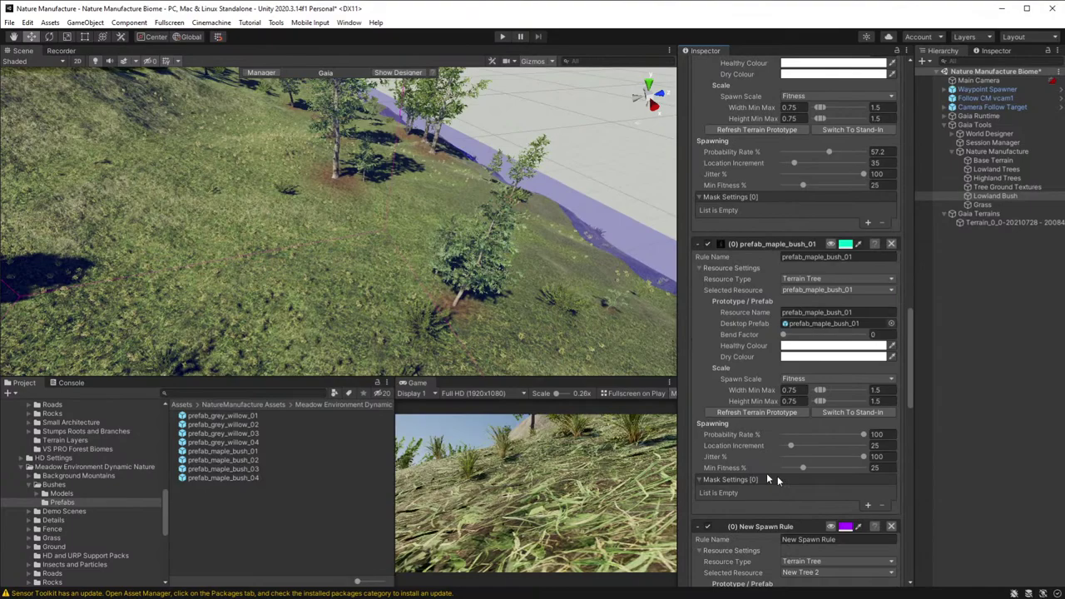
{"action": "left_click", "coordinate": [876, 446]}
{"action": "key", "text": "shift+Tab"}
{"action": "type", "text": "40"}
{"action": "key", "text": "Tab"}
{"action": "type", "text": "40"}
{"action": "scroll", "coordinate": [803, 448], "scroll_direction": "down", "scroll_amount": 3}
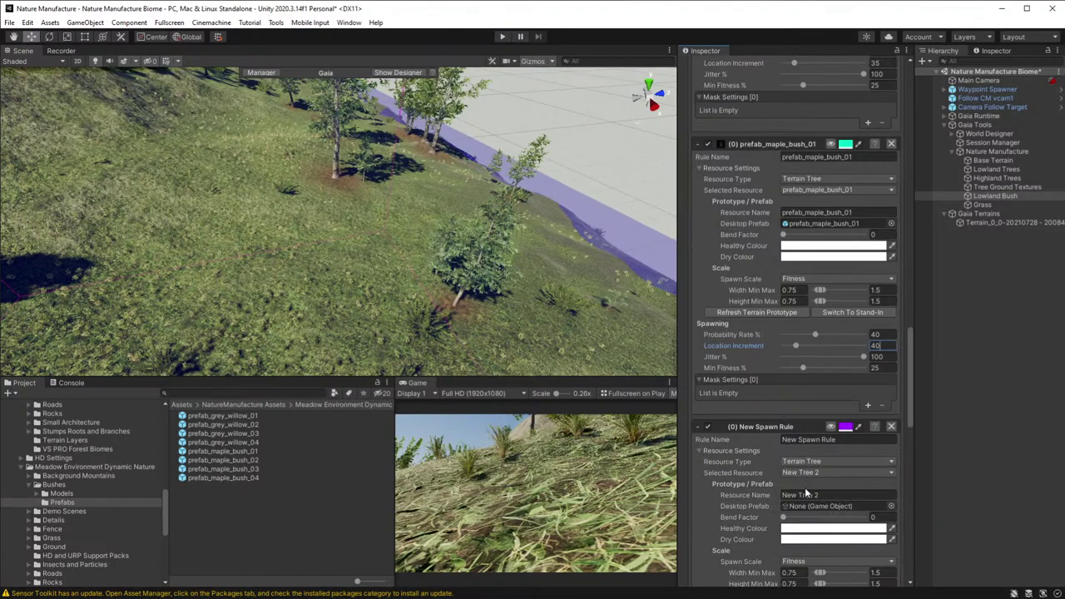
{"action": "scroll", "coordinate": [804, 487], "scroll_direction": "down", "scroll_amount": 5}
- Assign prefab_maple_bush_02 to the next rule with probability 40 and location increment 40
{"action": "left_click_drag", "start_coordinate": [223, 460], "coordinate": [852, 306]}
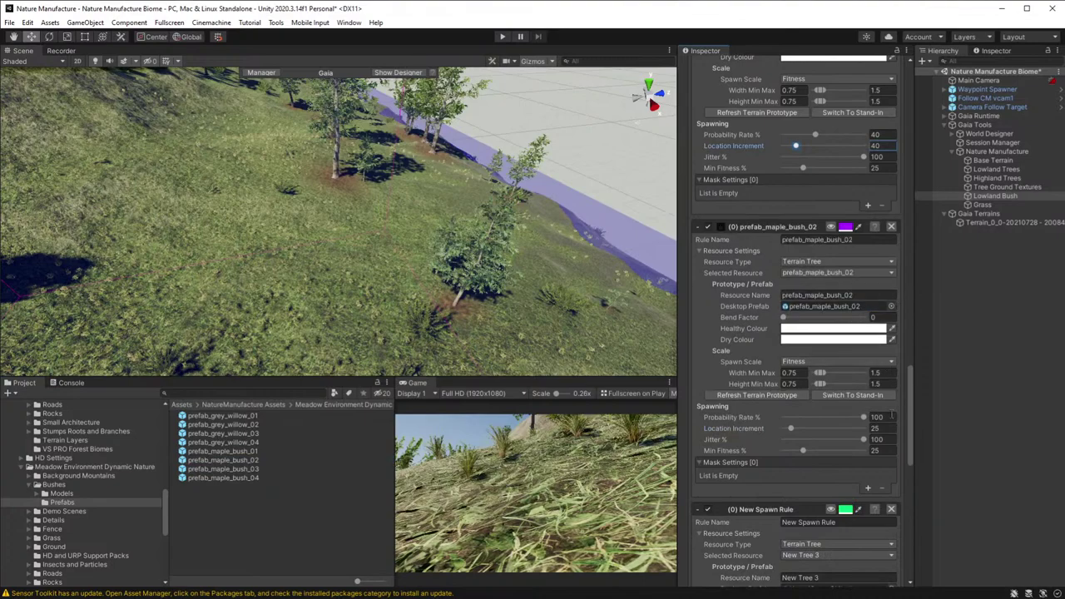
{"action": "left_click", "coordinate": [883, 417]}
{"action": "type", "text": "40"}
{"action": "key", "text": "Tab"}
{"action": "type", "text": "40"}
{"action": "left_click", "coordinate": [251, 471]}
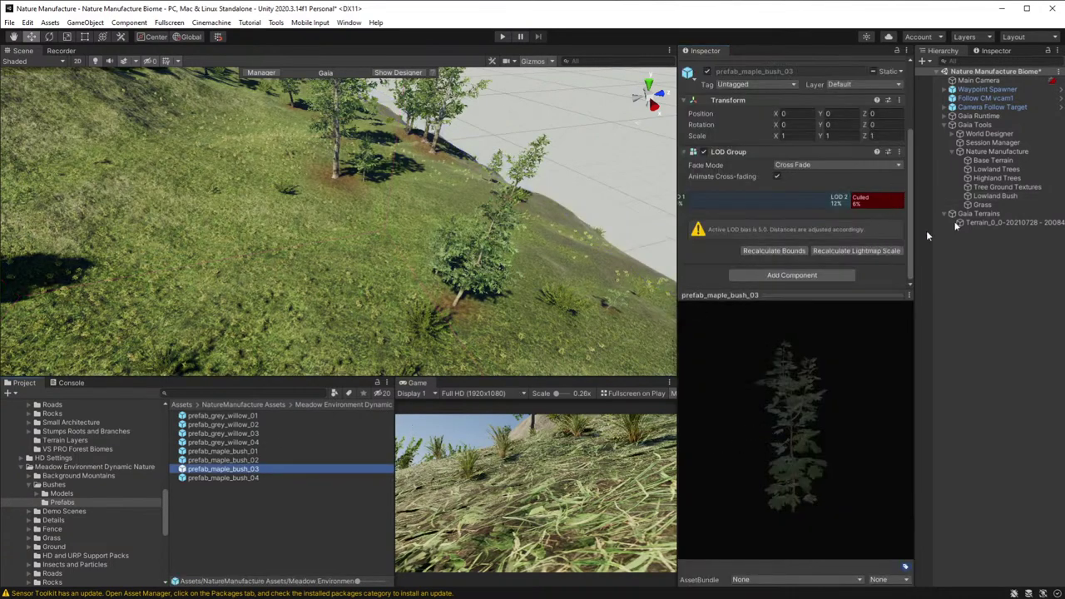
- Assign prefab_maple_bush_03 to the third new Lowland Bush rule with probability 40 and increment 40
{"action": "left_click", "coordinate": [1029, 187]}
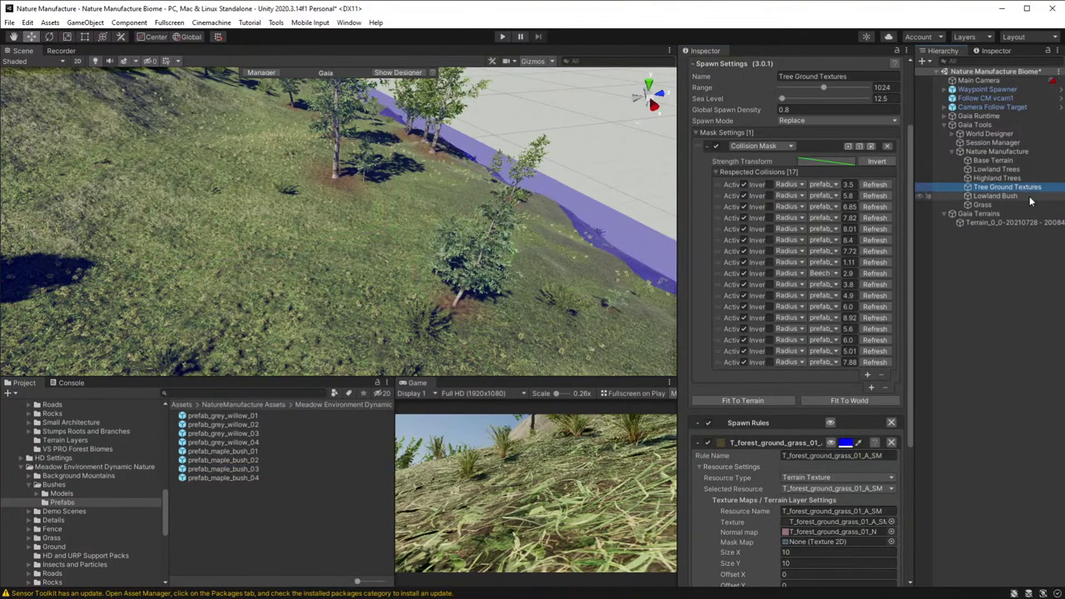
{"action": "left_click", "coordinate": [1025, 197]}
{"action": "scroll", "coordinate": [836, 441], "scroll_direction": "down", "scroll_amount": 5}
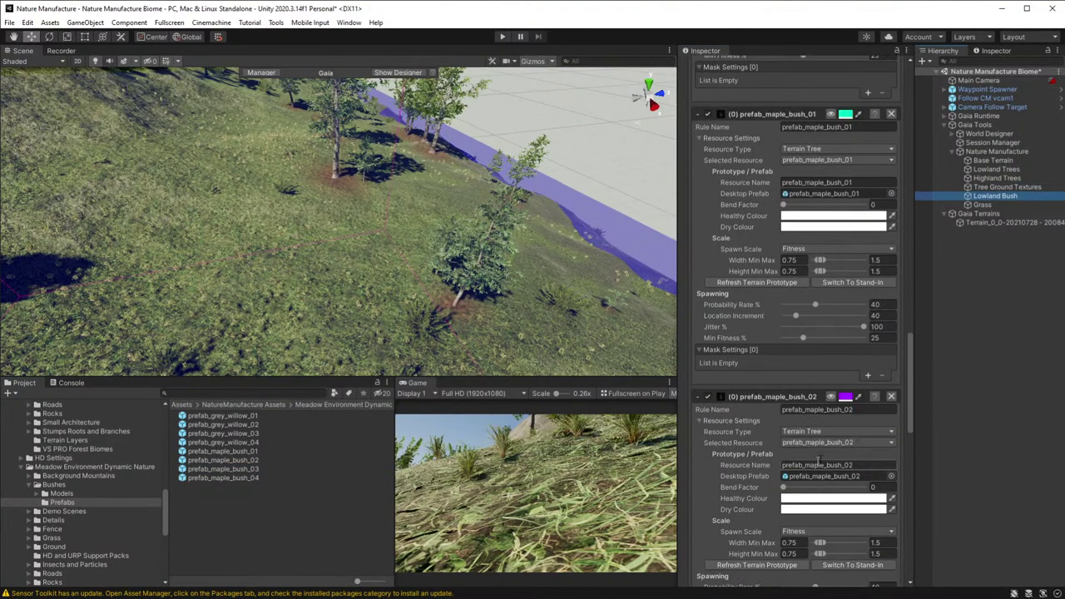
{"action": "scroll", "coordinate": [836, 434], "scroll_direction": "down", "scroll_amount": 1}
{"action": "scroll", "coordinate": [737, 469], "scroll_direction": "up", "scroll_amount": 3}
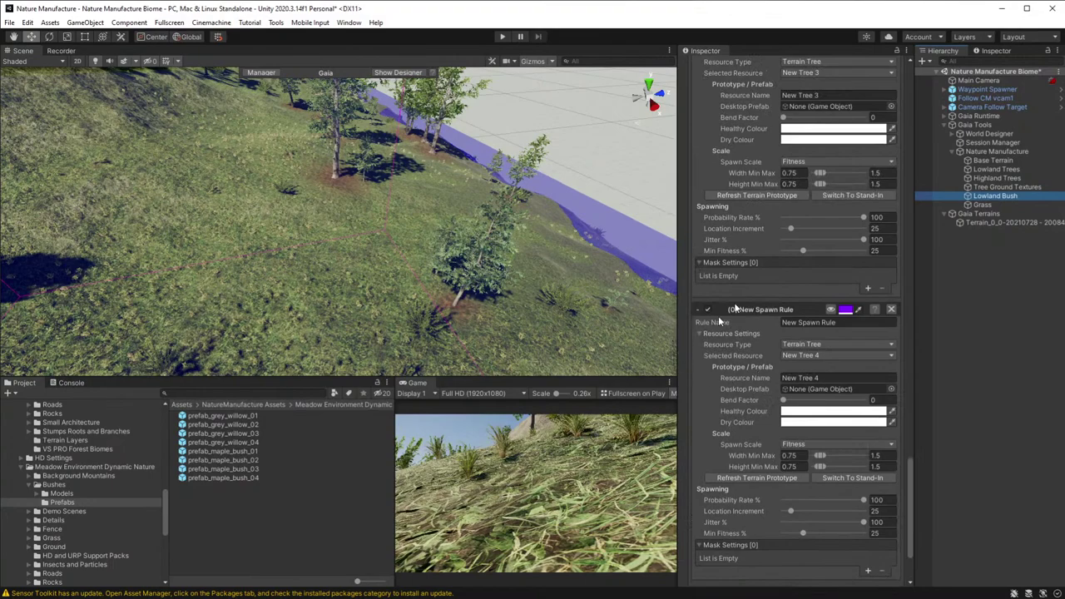
{"action": "left_click_drag", "start_coordinate": [233, 470], "coordinate": [818, 213]}
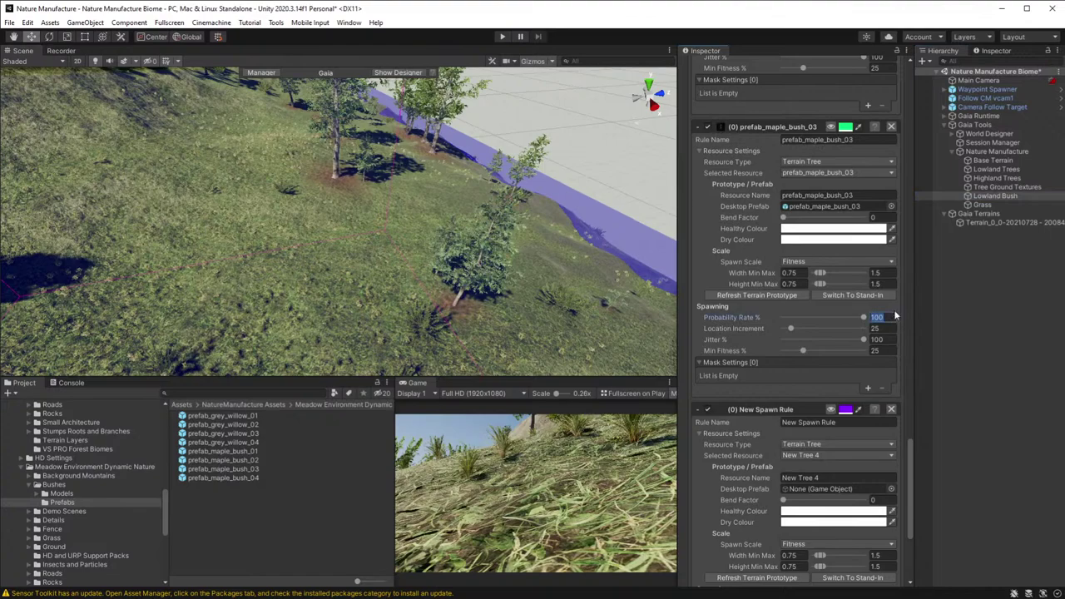
{"action": "type", "text": "40"}
{"action": "key", "text": "Tab"}
{"action": "key", "text": "Tab"}
{"action": "left_click", "coordinate": [887, 328]}
{"action": "type", "text": "40"}
- Give the last rule probability 40 and jitter 40, and assign prefab_maple_bush_04 to it
{"action": "scroll", "coordinate": [811, 438], "scroll_direction": "down", "scroll_amount": 5}
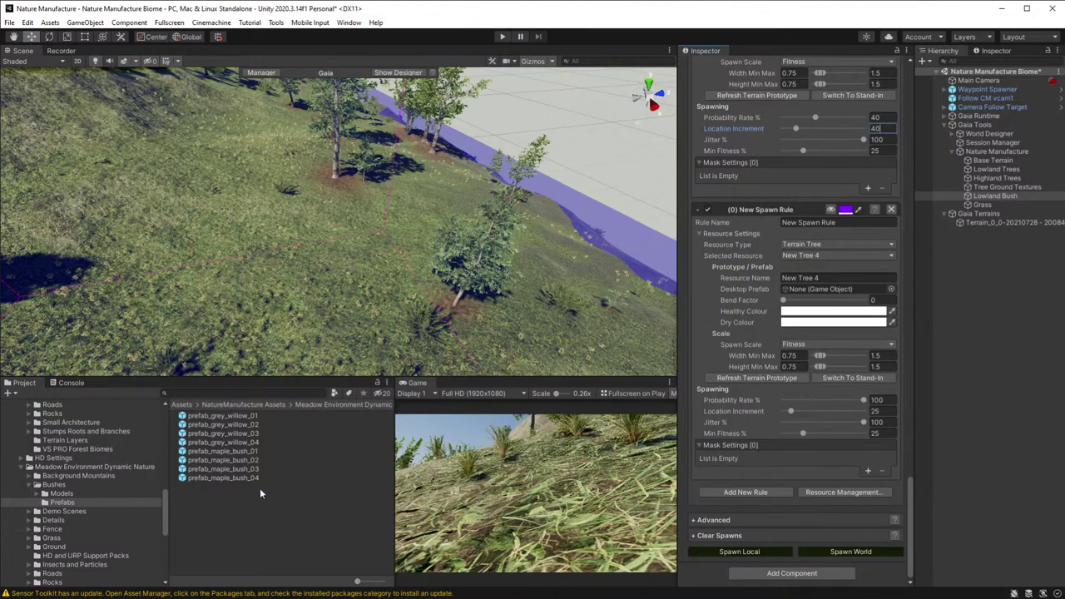
{"action": "left_click", "coordinate": [877, 400]}
{"action": "type", "text": "40"}
{"action": "left_click", "coordinate": [877, 421]}
{"action": "type", "text": "40"}
{"action": "left_click_drag", "start_coordinate": [251, 478], "coordinate": [830, 287]}
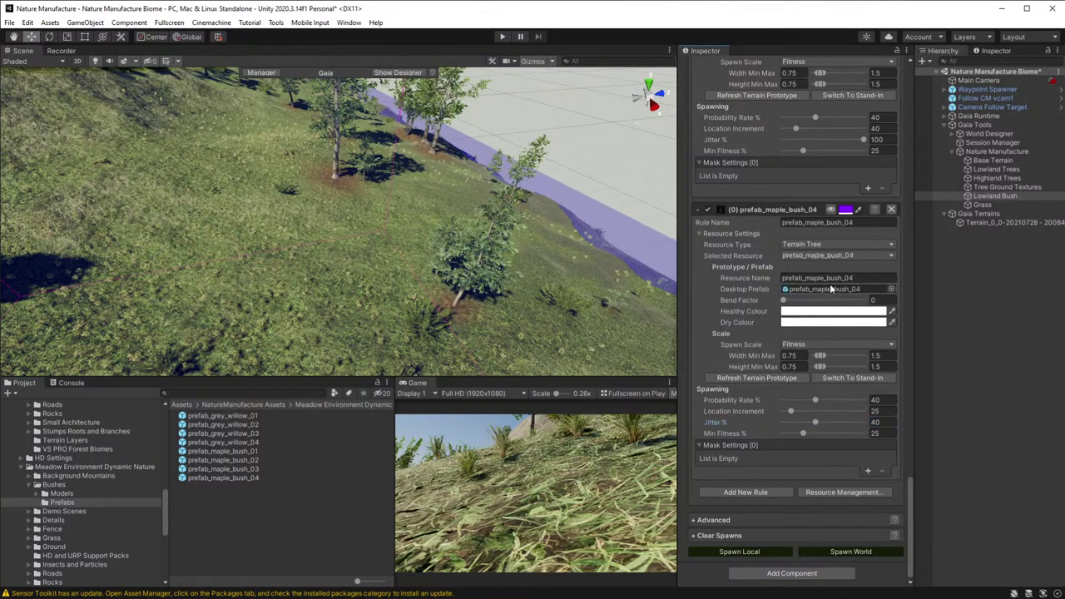
{"action": "right_click_drag", "start_coordinate": [552, 331], "coordinate": [466, 94]}
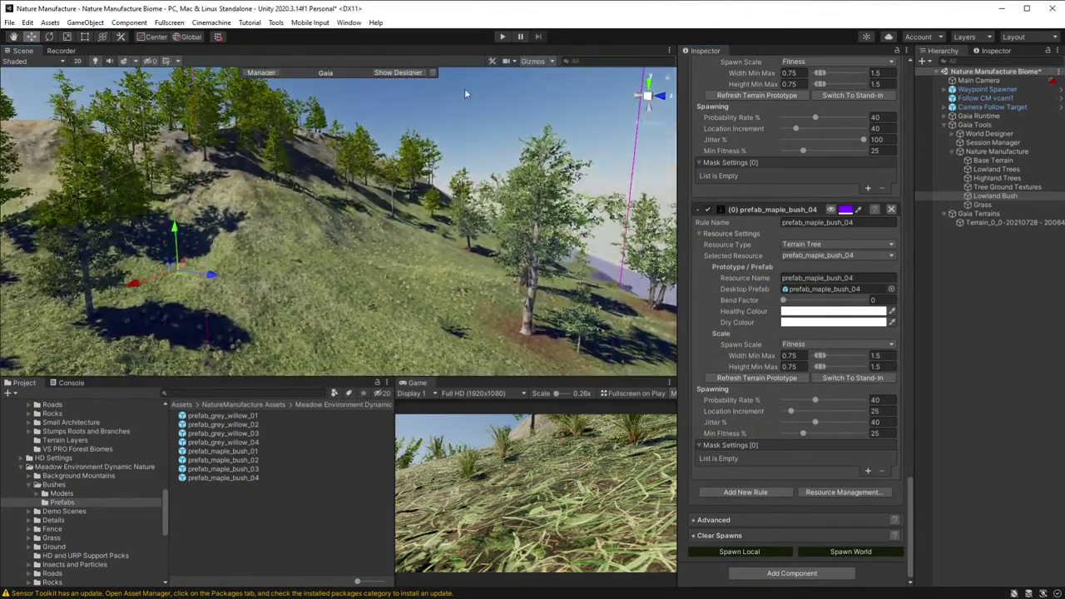
- Run and stop play mode, then Spawn Local for the Lowland Bush rules
{"action": "left_click", "coordinate": [503, 37]}
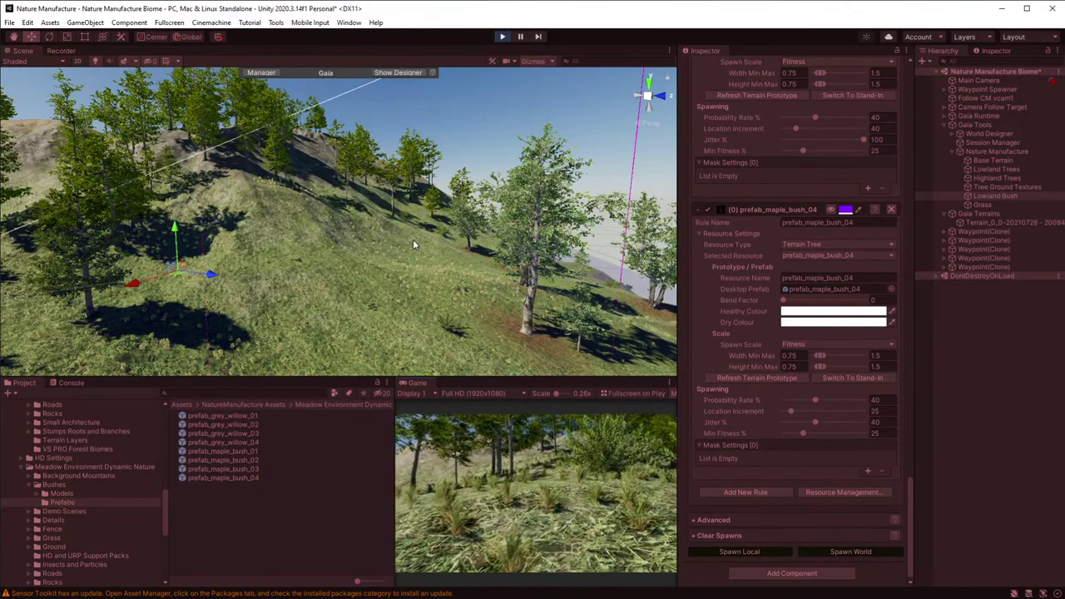
{"action": "key", "text": "ctrl+p"}
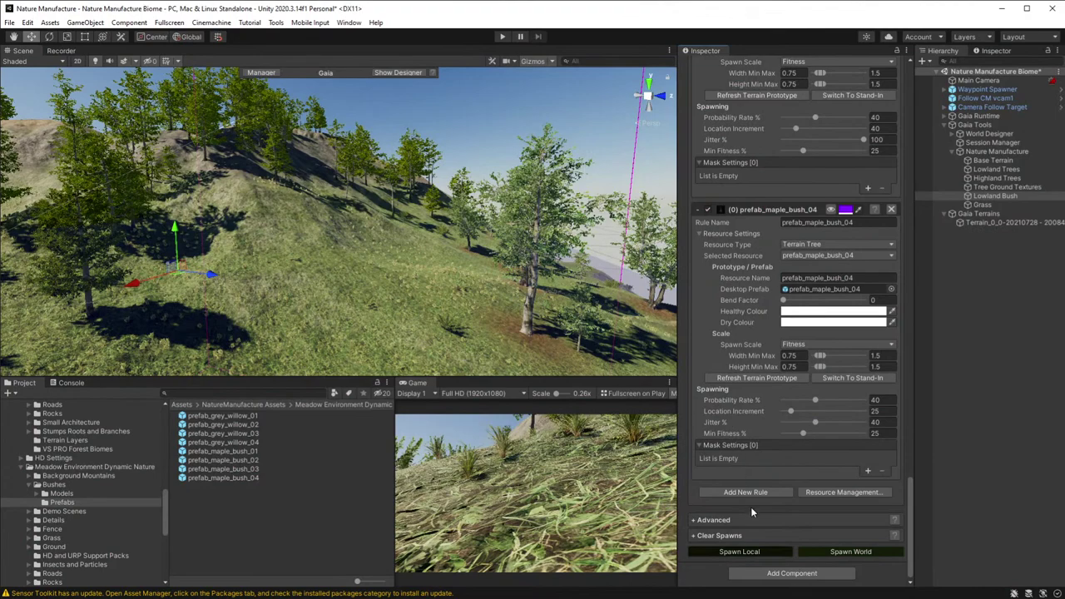
{"action": "left_click", "coordinate": [746, 553]}
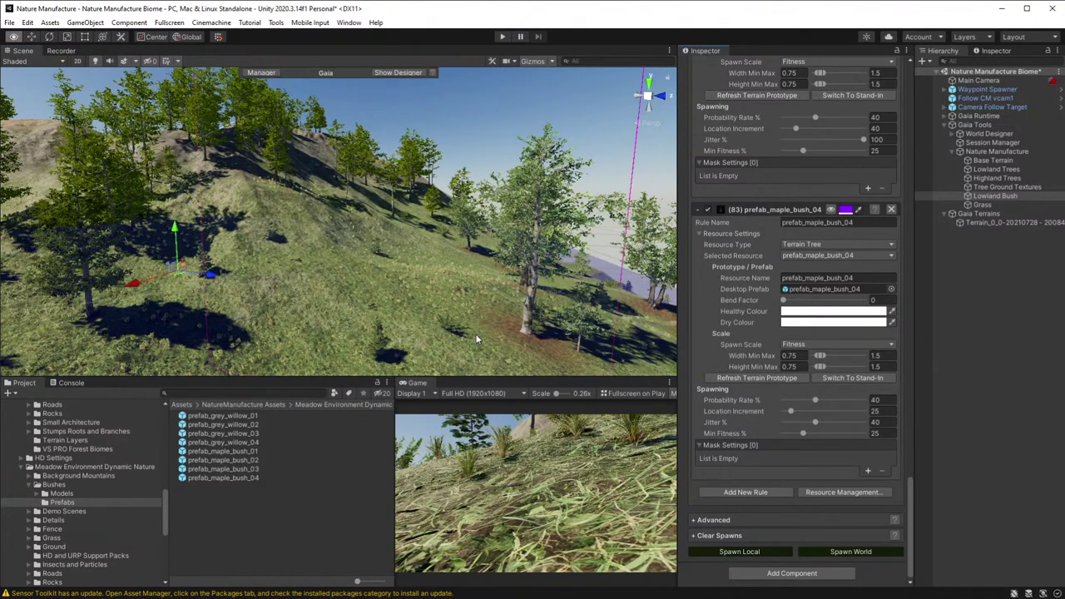
- Orbit and fly around the hills to inspect the newly spawned trees and bushes
{"action": "left_click_drag", "start_coordinate": [574, 357], "coordinate": [344, 262], "text": "alt"}
{"action": "scroll", "coordinate": [345, 262], "scroll_direction": "up", "scroll_amount": 3}
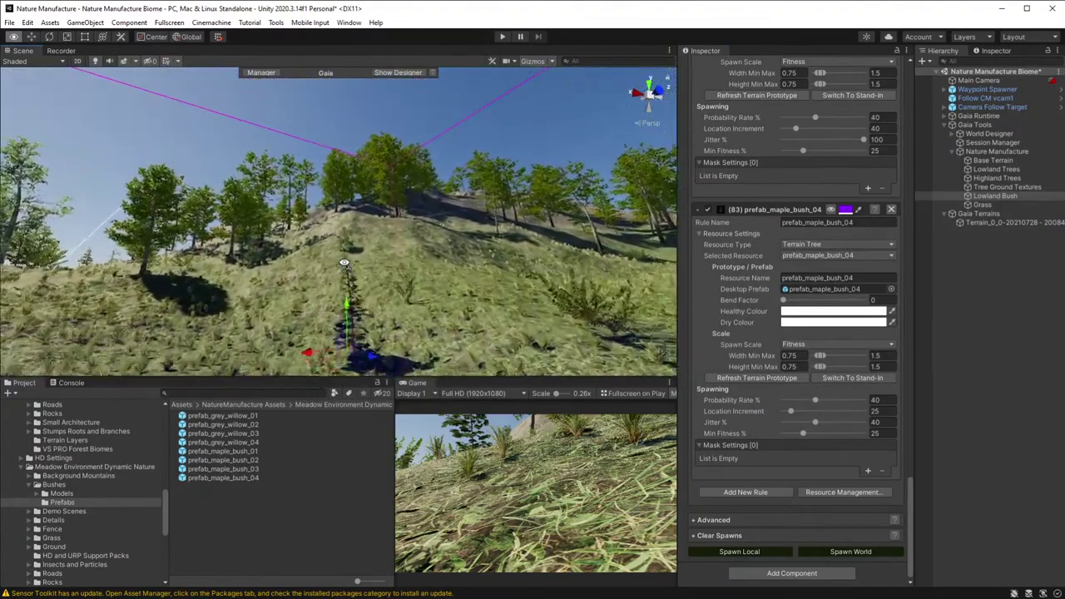
{"action": "scroll", "coordinate": [345, 262], "scroll_direction": "up", "scroll_amount": 2}
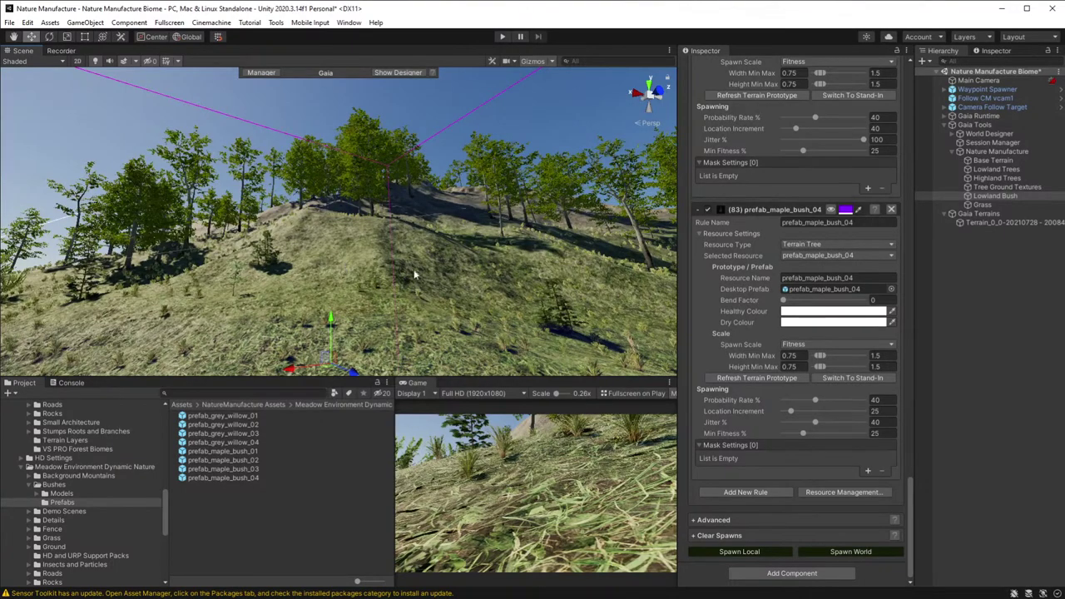
{"action": "left_click_drag", "start_coordinate": [413, 269], "coordinate": [574, 403], "text": "alt"}
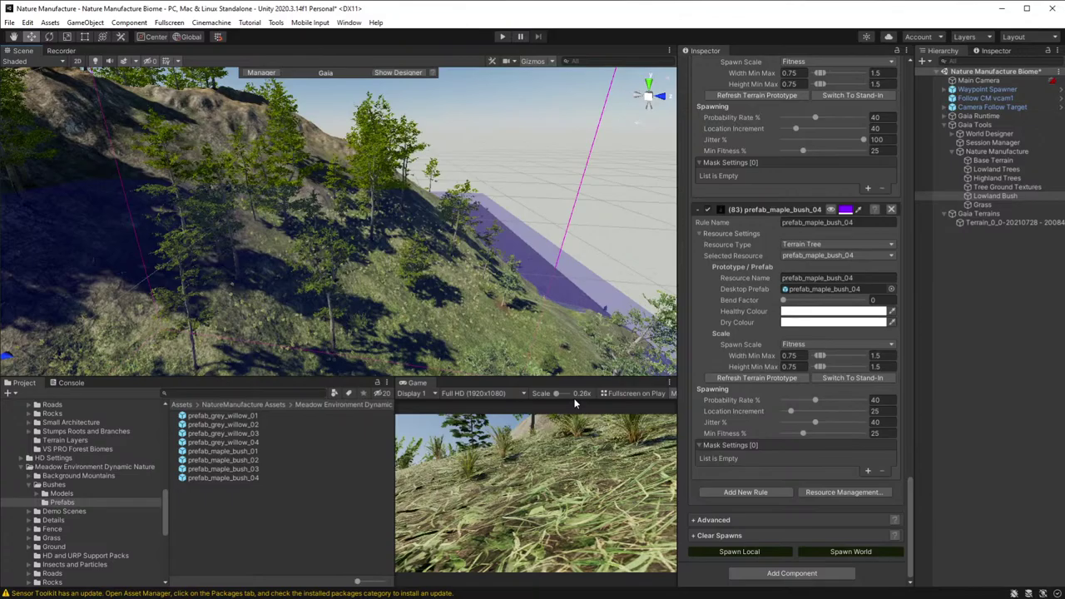
{"action": "right_click_drag", "start_coordinate": [433, 235], "coordinate": [463, 263]}
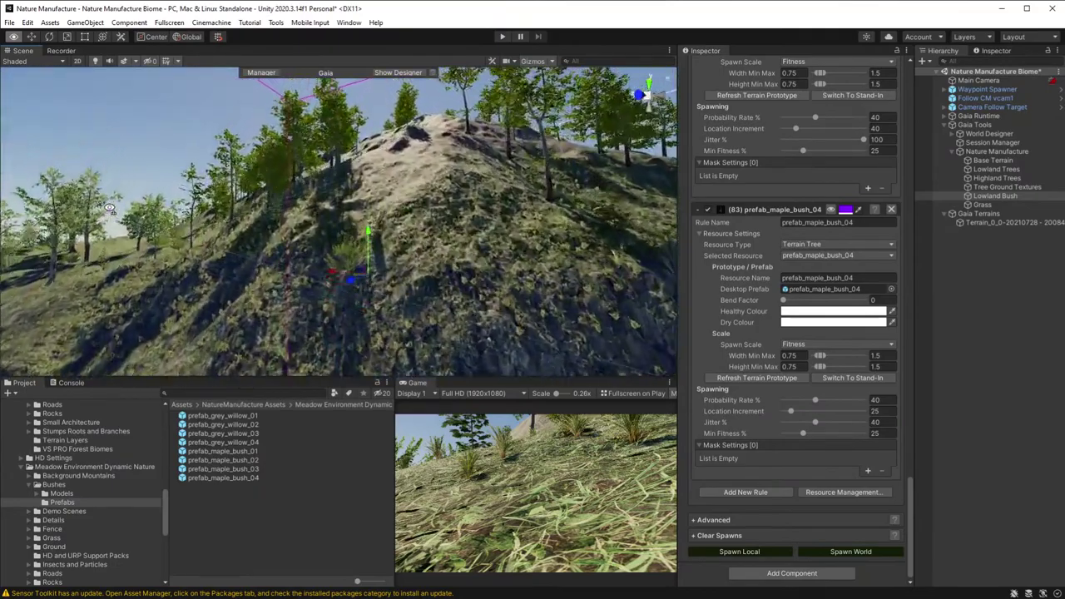
{"action": "mouse_move", "coordinate": [113, 227]}
{"action": "right_mouse_down"}
{"action": "mouse_move", "coordinate": [128, 241]}
{"action": "mouse_move", "coordinate": [129, 267]}
{"action": "mouse_move", "coordinate": [401, 209]}
{"action": "mouse_move", "coordinate": [375, 181]}
{"action": "mouse_move", "coordinate": [349, 249]}
{"action": "mouse_move", "coordinate": [274, 366]}
{"action": "right_mouse_up"}
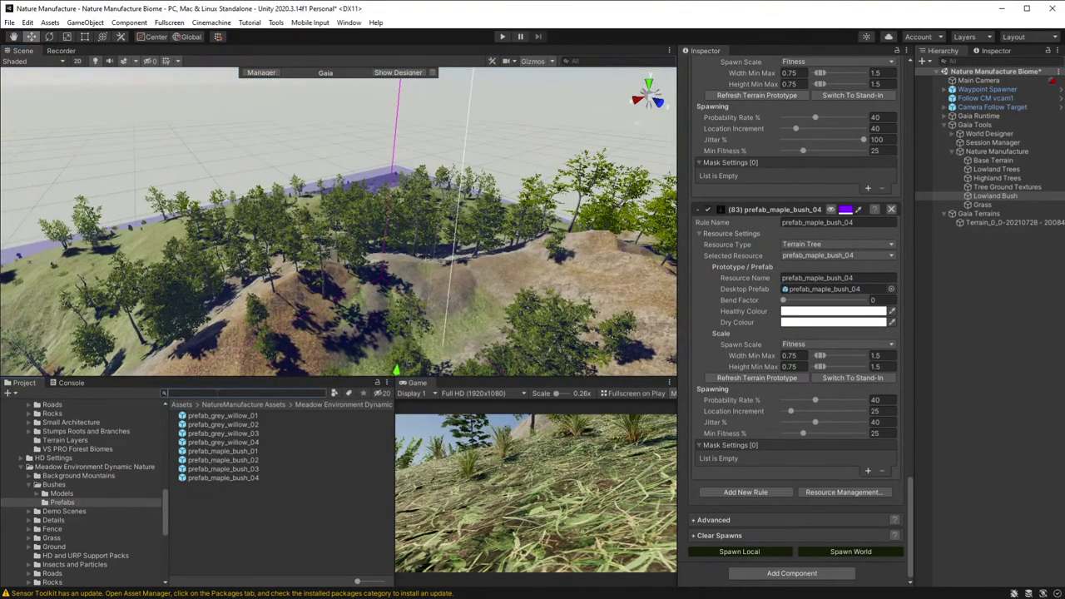
{"action": "type", "text": "ferns"}
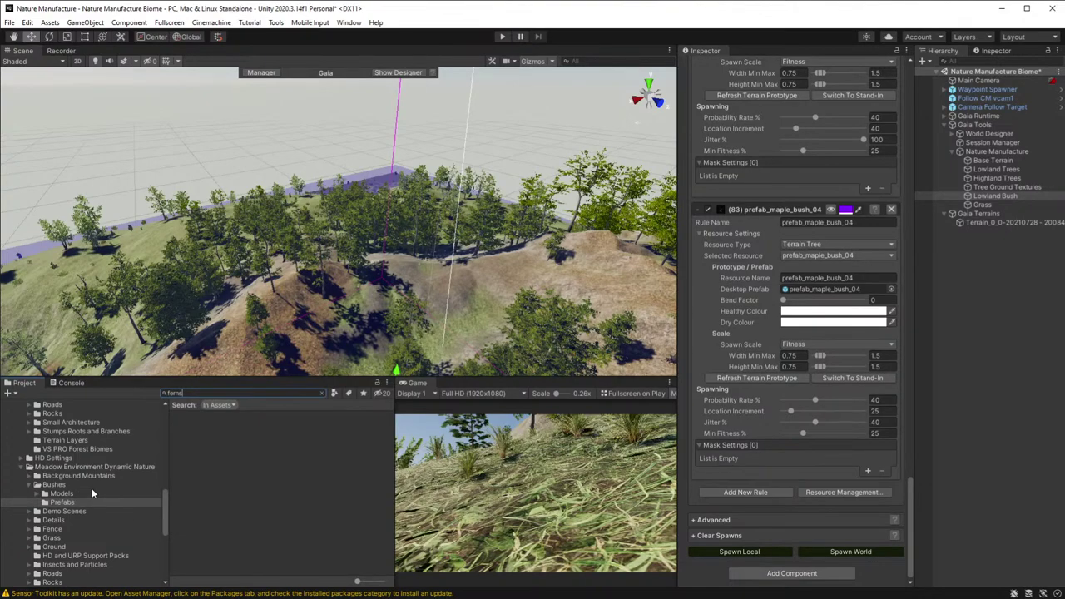
{"action": "key", "text": "BackSpace"}
{"action": "key", "text": "BackSpace"}
{"action": "key", "text": "BackSpace"}
{"action": "key", "text": "BackSpace"}
{"action": "key", "text": "BackSpace"}
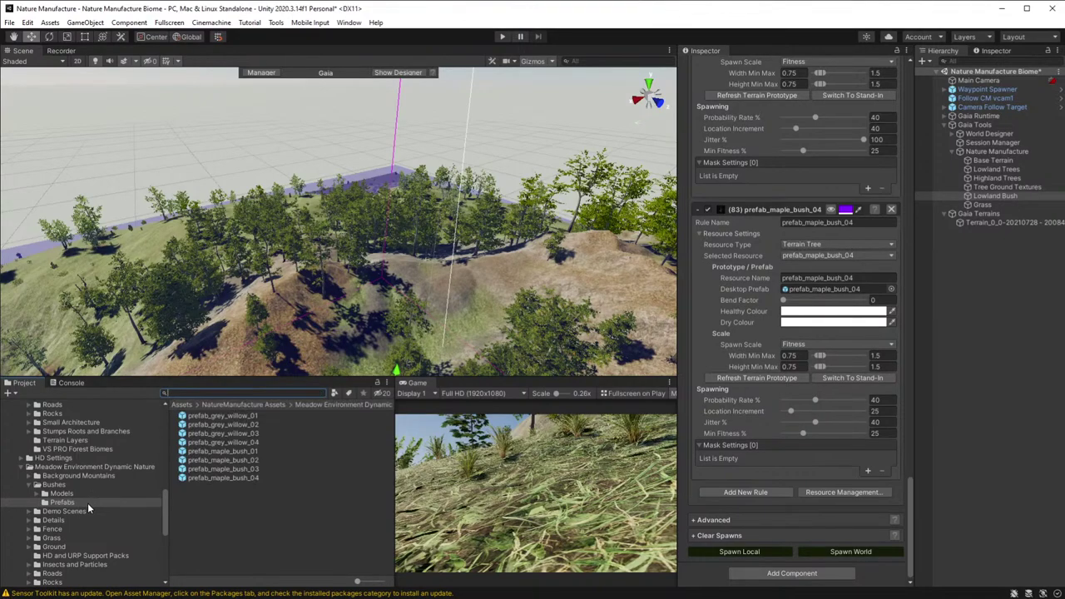
{"action": "scroll", "coordinate": [87, 503], "scroll_direction": "down", "scroll_amount": 2}
{"action": "scroll", "coordinate": [93, 517], "scroll_direction": "down", "scroll_amount": 2}
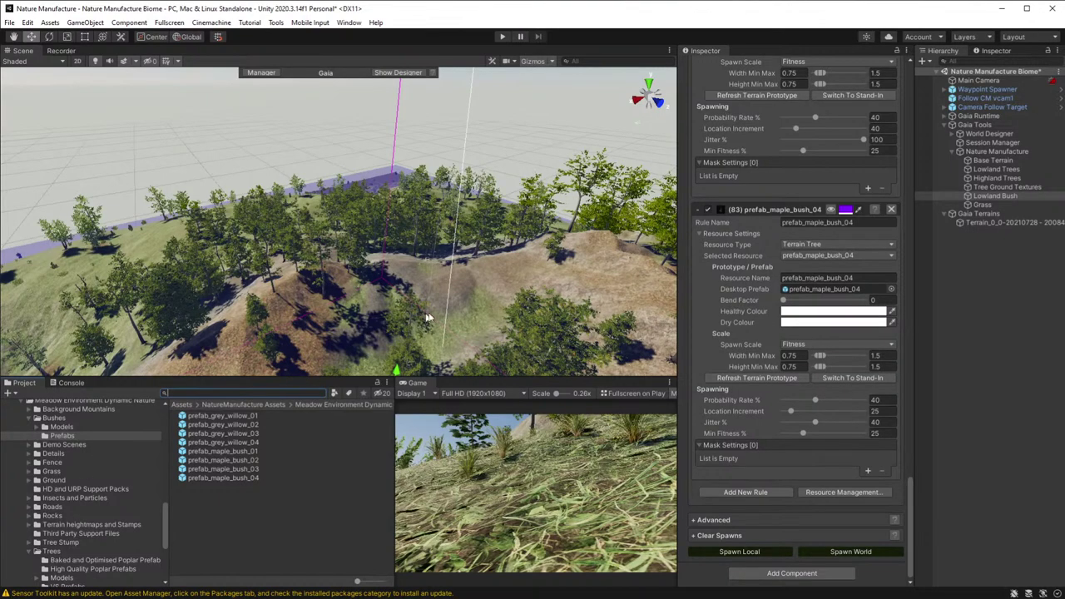
{"action": "mouse_move", "coordinate": [427, 316]}
{"action": "left_mouse_down", "text": "alt"}
{"action": "mouse_move", "coordinate": [455, 313]}
{"action": "mouse_move", "coordinate": [425, 331]}
{"action": "left_mouse_up", "text": "alt"}
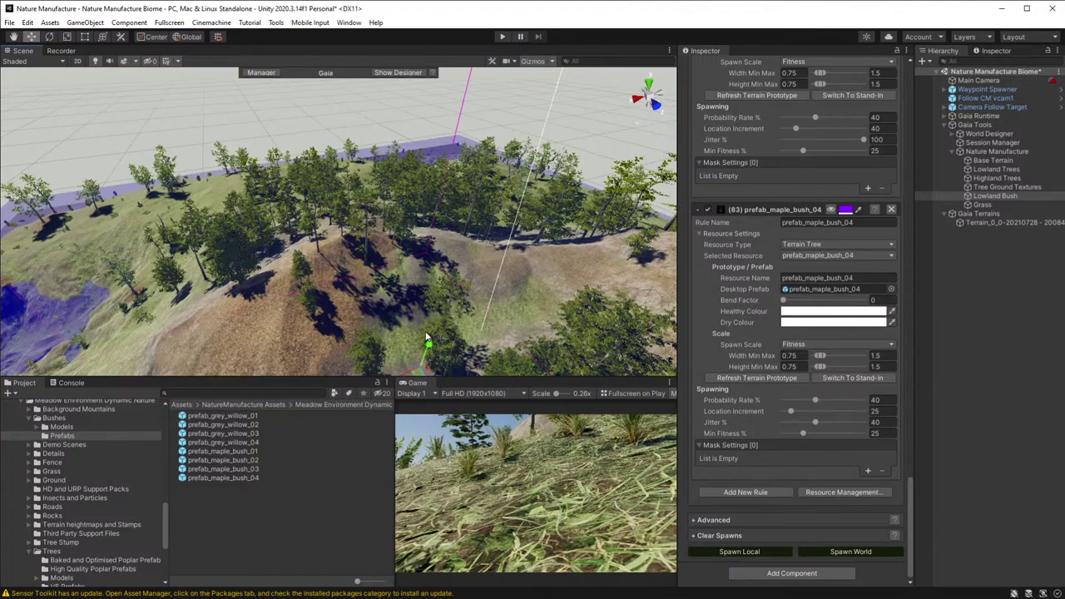
- Search the project for 'fern' and inspect the beech fern texture and the Fern_01 prefab
{"action": "left_click", "coordinate": [192, 393]}
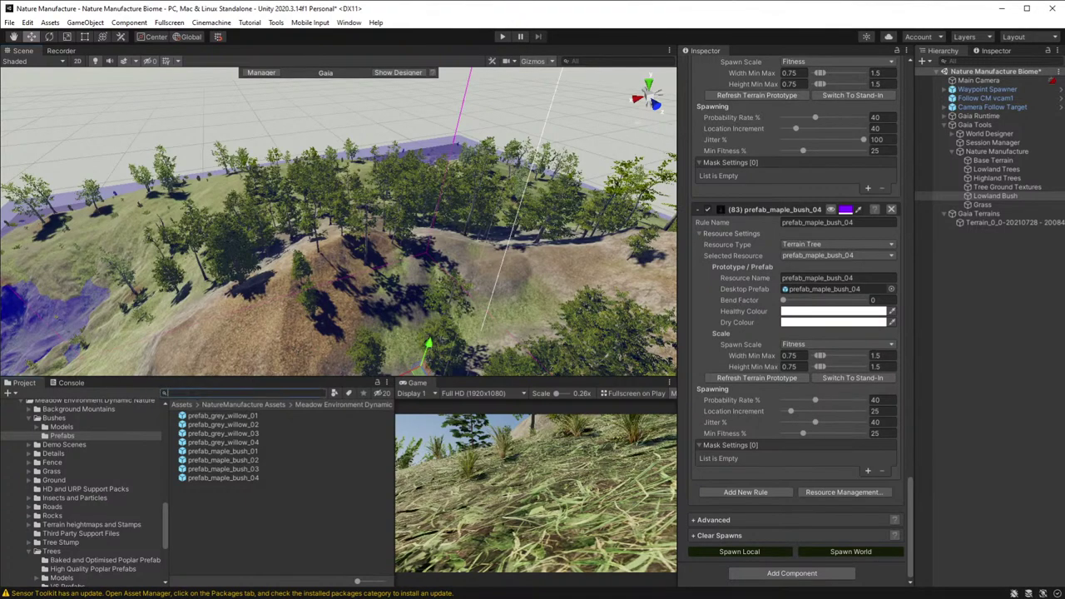
{"action": "type", "text": "fern"}
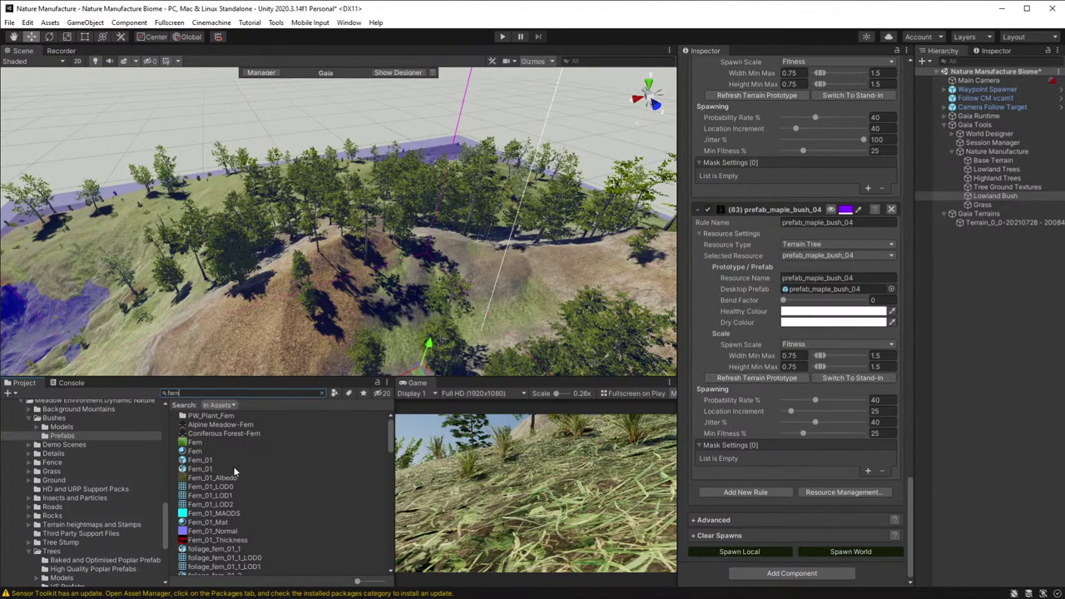
{"action": "left_click_drag", "start_coordinate": [391, 434], "coordinate": [407, 568]}
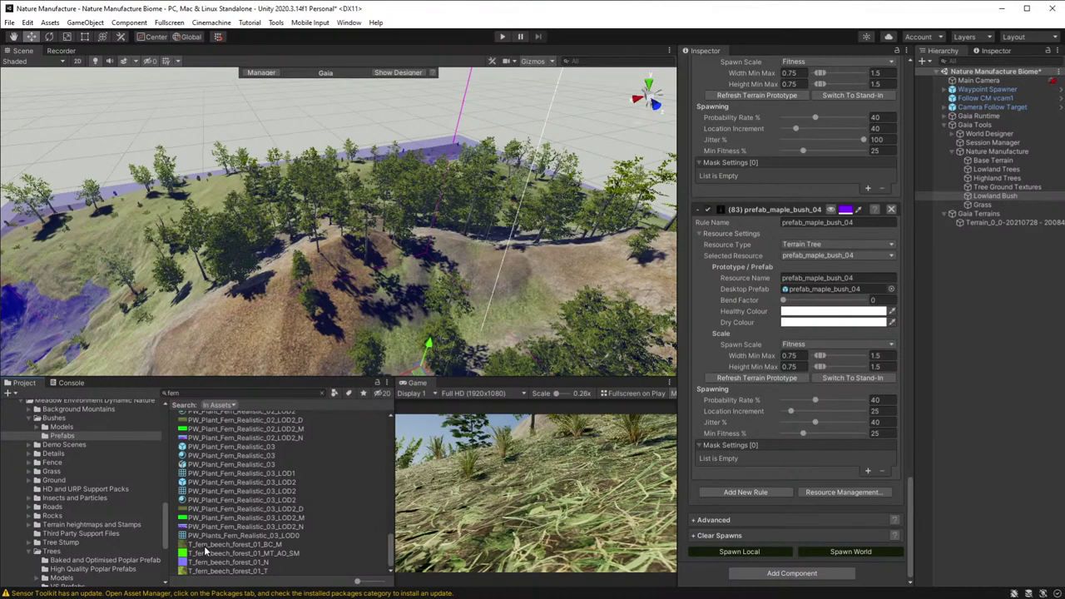
{"action": "left_click", "coordinate": [240, 545]}
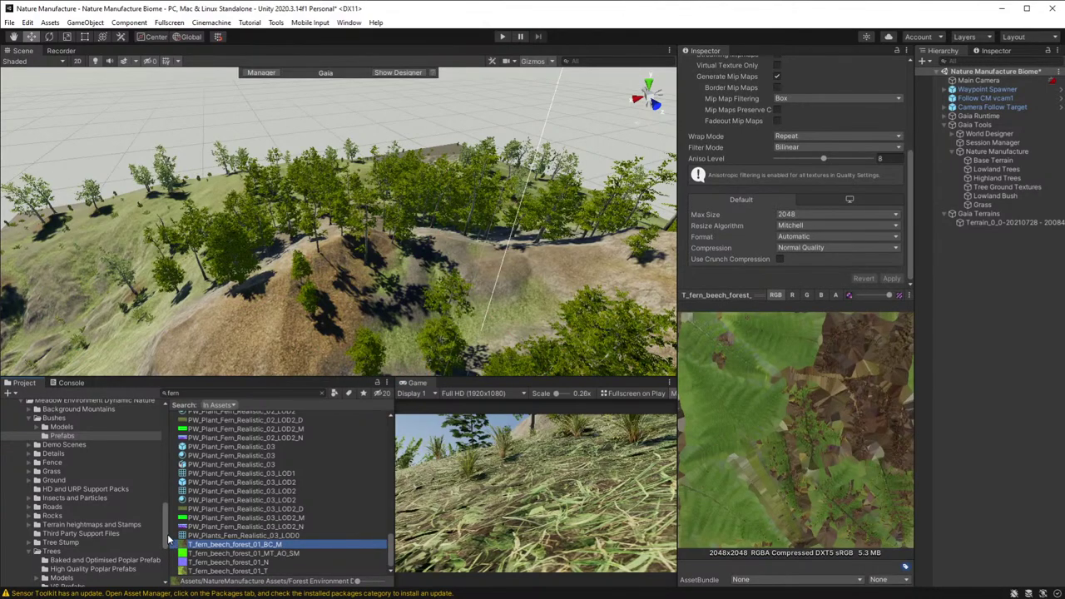
{"action": "left_click_drag", "start_coordinate": [167, 534], "coordinate": [161, 491]}
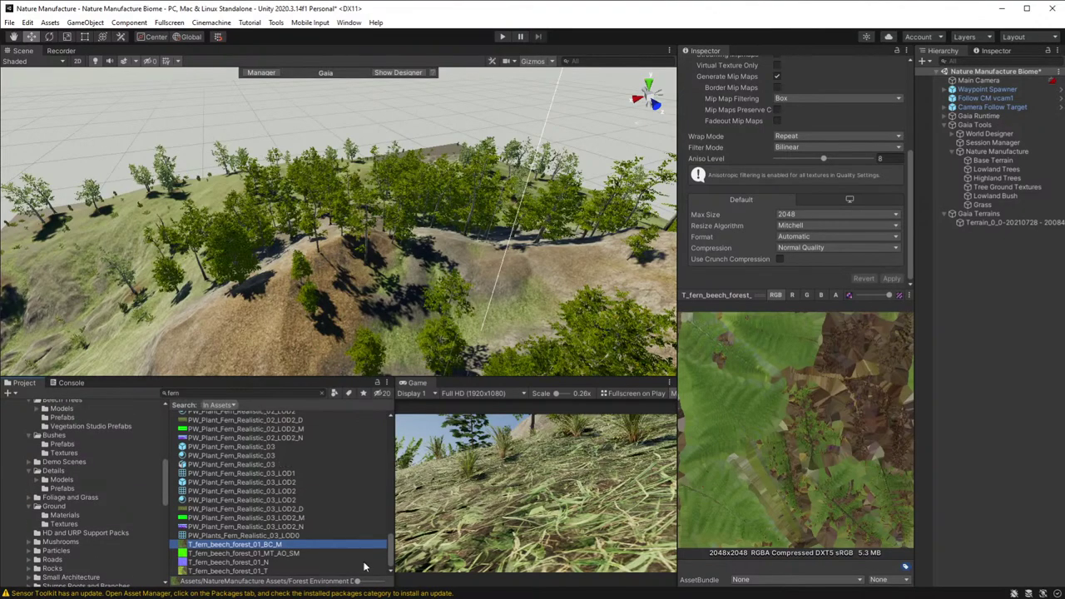
{"action": "left_click_drag", "start_coordinate": [390, 556], "coordinate": [404, 429]}
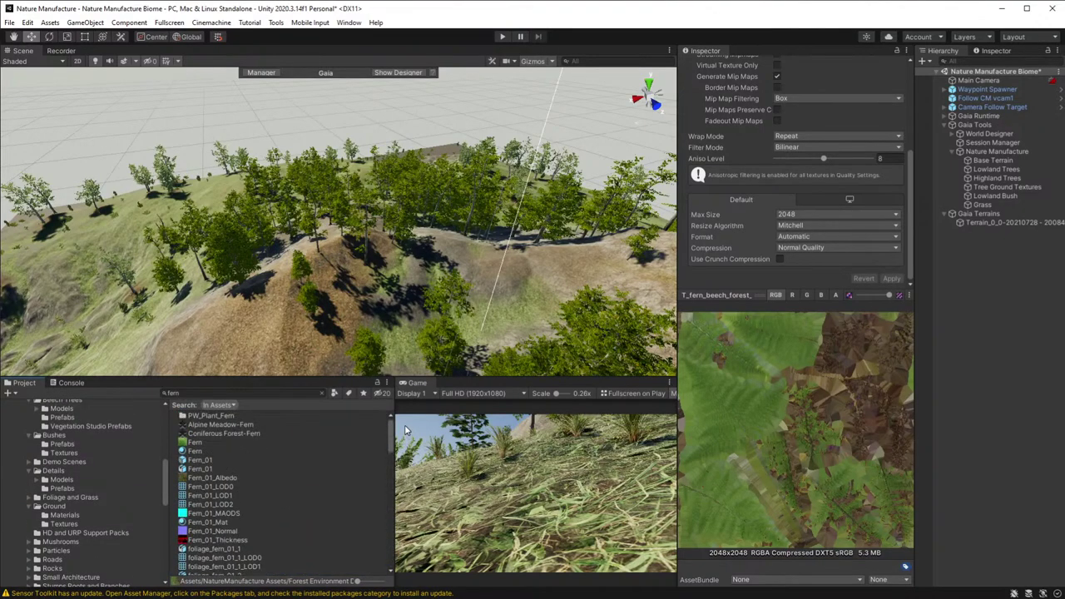
{"action": "left_click", "coordinate": [205, 460]}
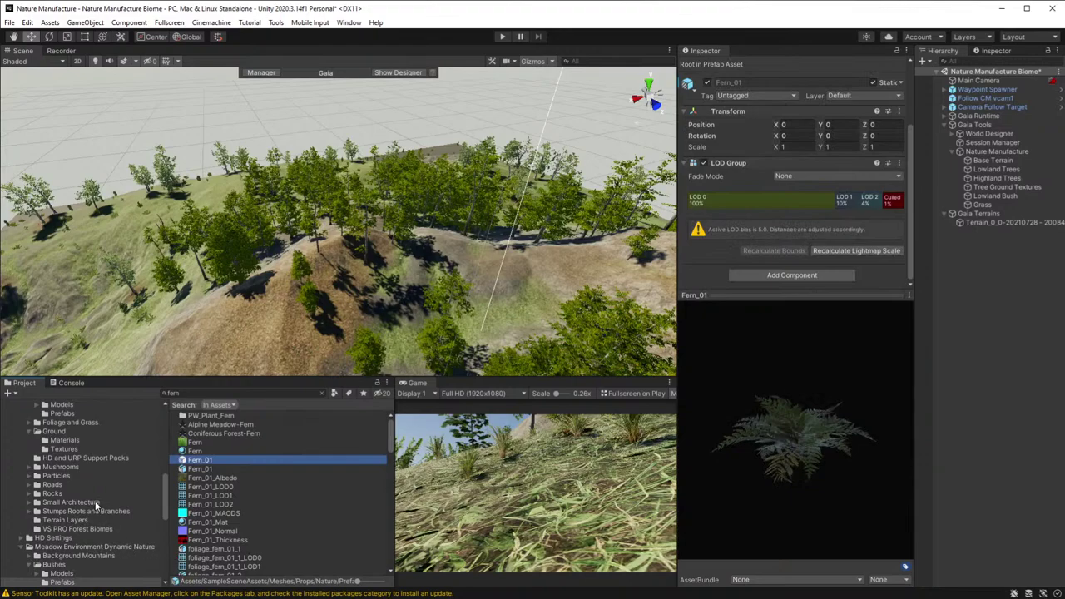
{"action": "scroll", "coordinate": [93, 530], "scroll_direction": "down", "scroll_amount": 4}
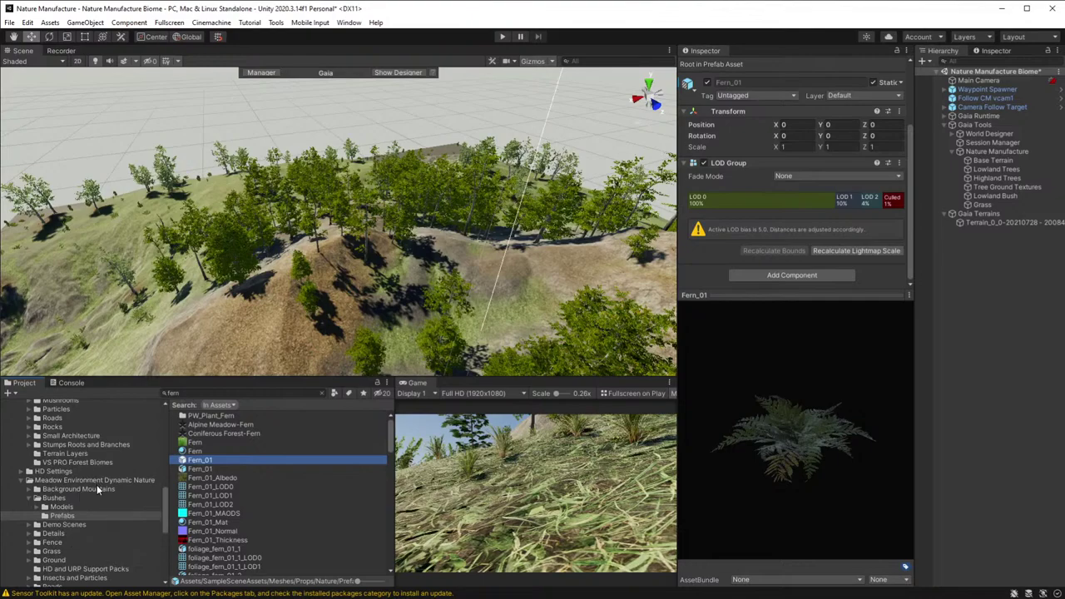
{"action": "scroll", "coordinate": [97, 485], "scroll_direction": "up", "scroll_amount": 10}
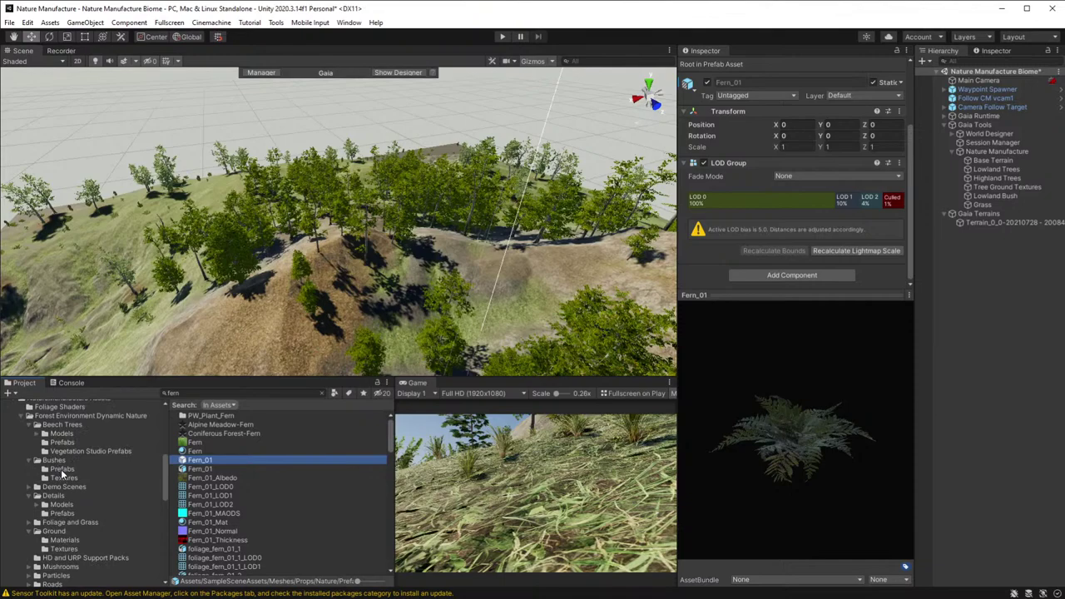
- Browse the Bushes and Details prefab folders in the Project folder tree
{"action": "left_click", "coordinate": [62, 470]}
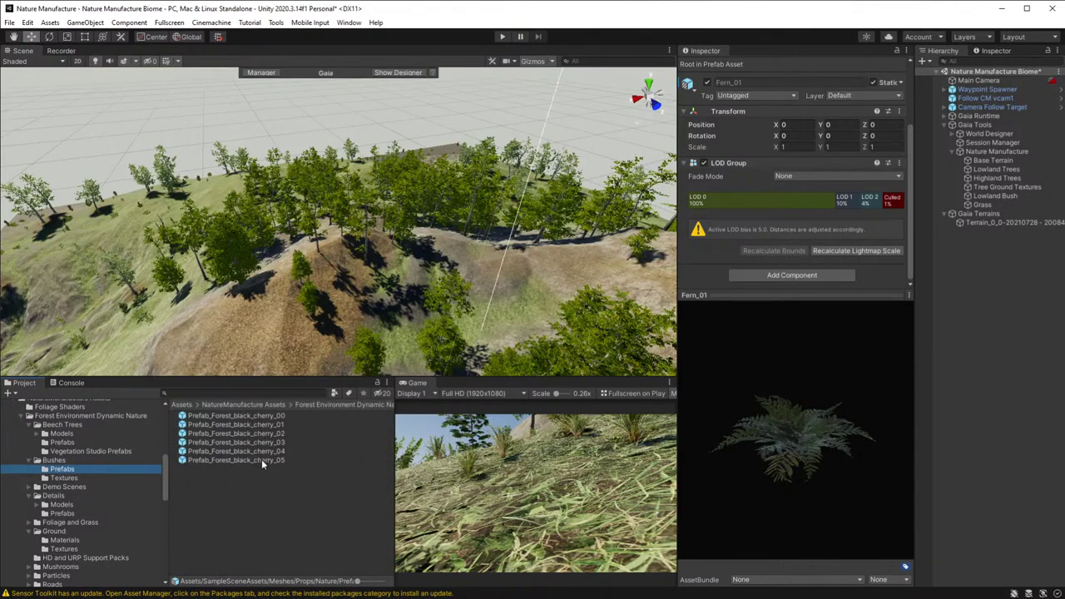
{"action": "left_click", "coordinate": [62, 513]}
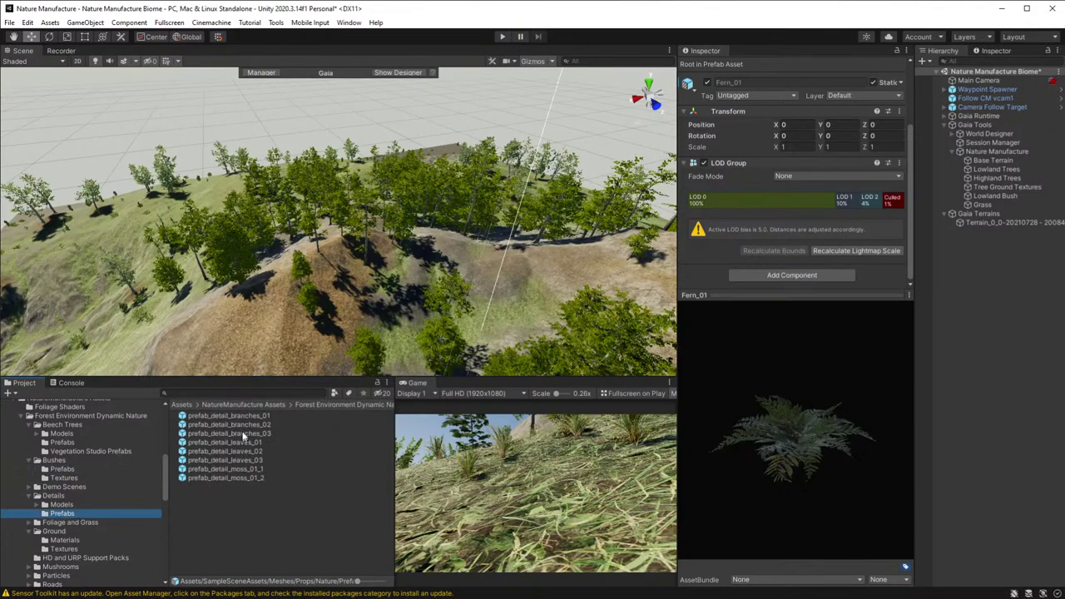
{"action": "scroll", "coordinate": [88, 487], "scroll_direction": "down", "scroll_amount": 2}
- Open Foliage and Grass Unity Terrain Prefabs and browse the fern, grass, ivy and plant prefabs
{"action": "left_click", "coordinate": [88, 488]}
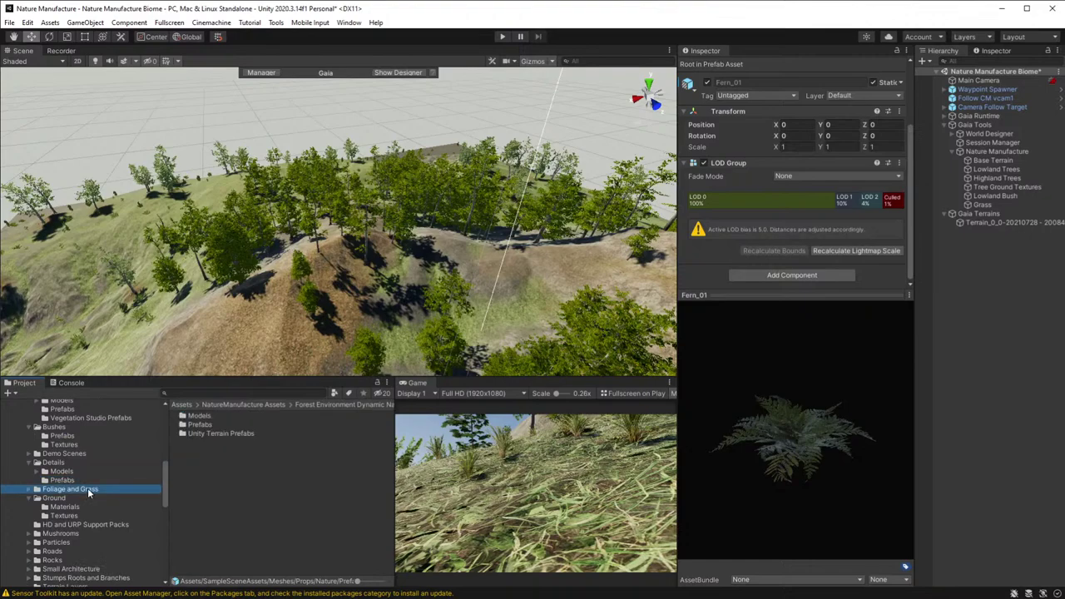
{"action": "left_click", "coordinate": [200, 425]}
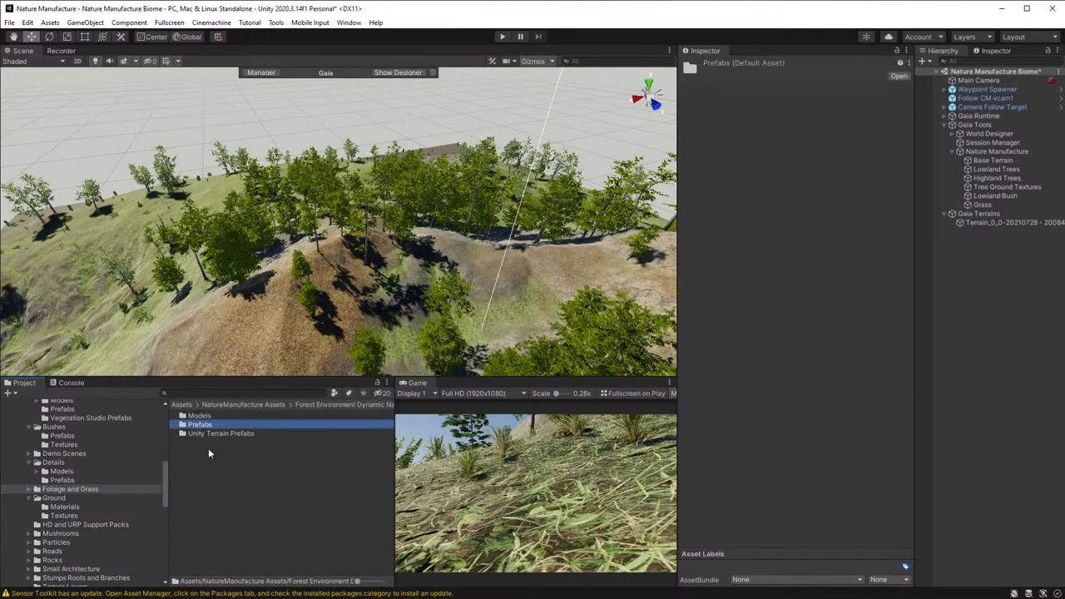
{"action": "double_click", "coordinate": [199, 434]}
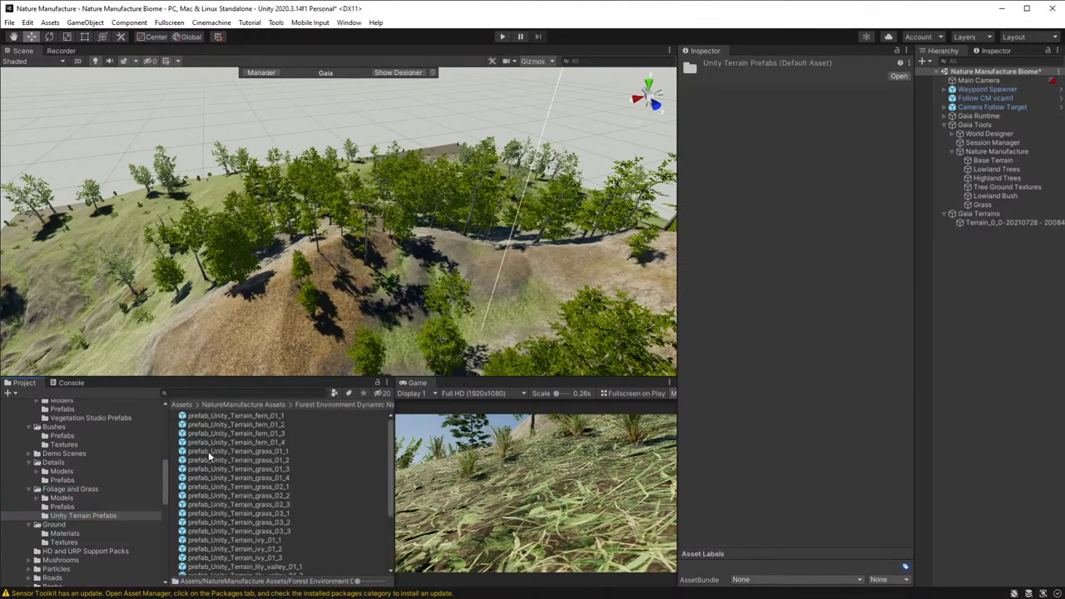
{"action": "left_click", "coordinate": [265, 417]}
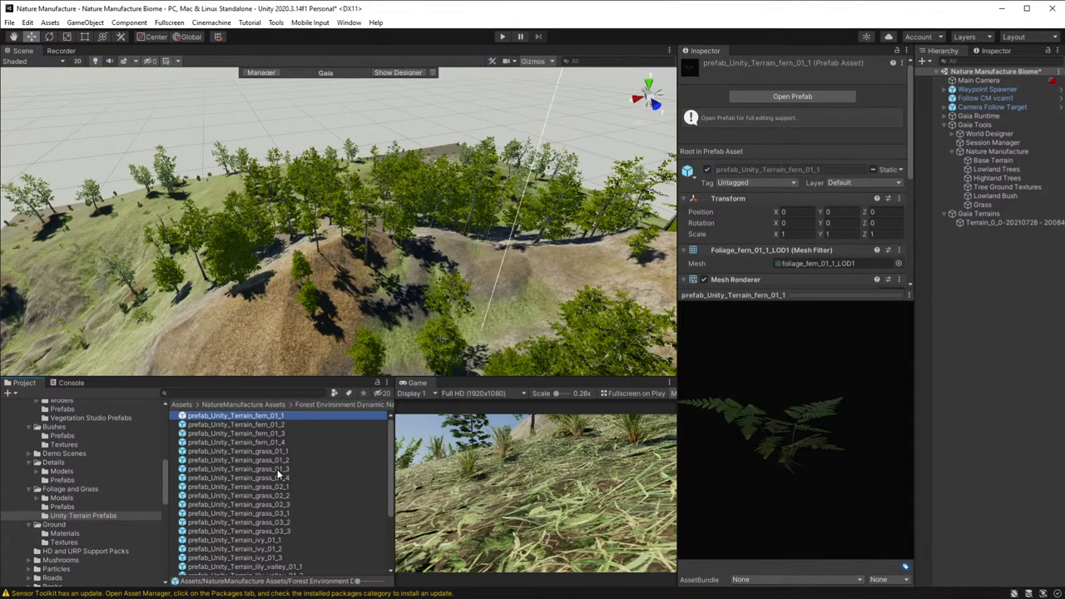
{"action": "key", "text": "Down"}
{"action": "key", "text": "Down"}
{"action": "key", "text": "Down"}
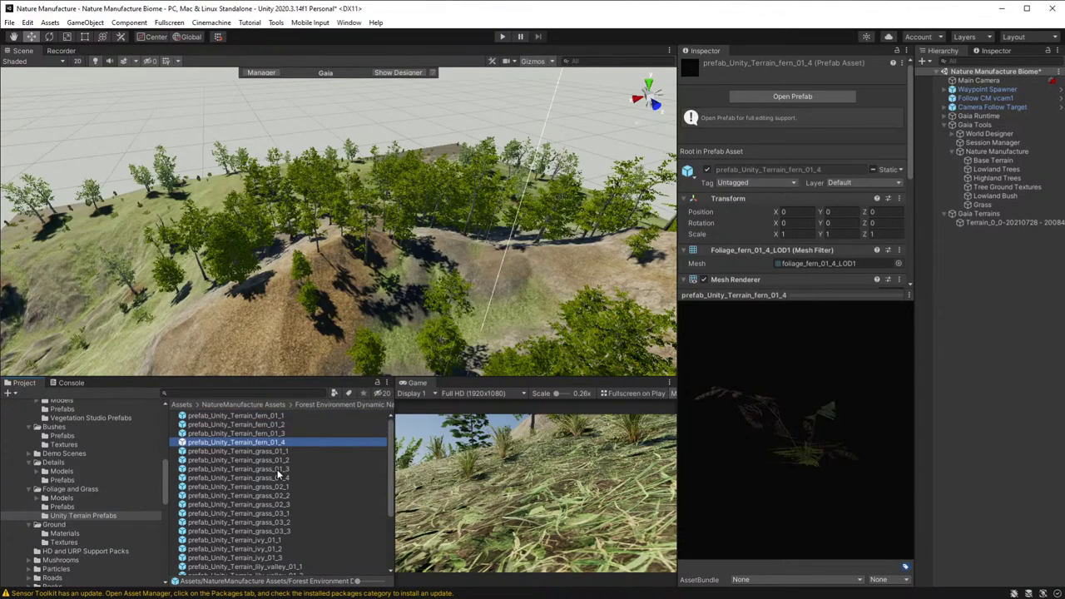
{"action": "key", "text": "Down"}
{"action": "key", "text": "Down"}
{"action": "key", "text": "Down"}
{"action": "key", "text": "Down"}
{"action": "key", "text": "Down"}
{"action": "key", "text": "Down"}
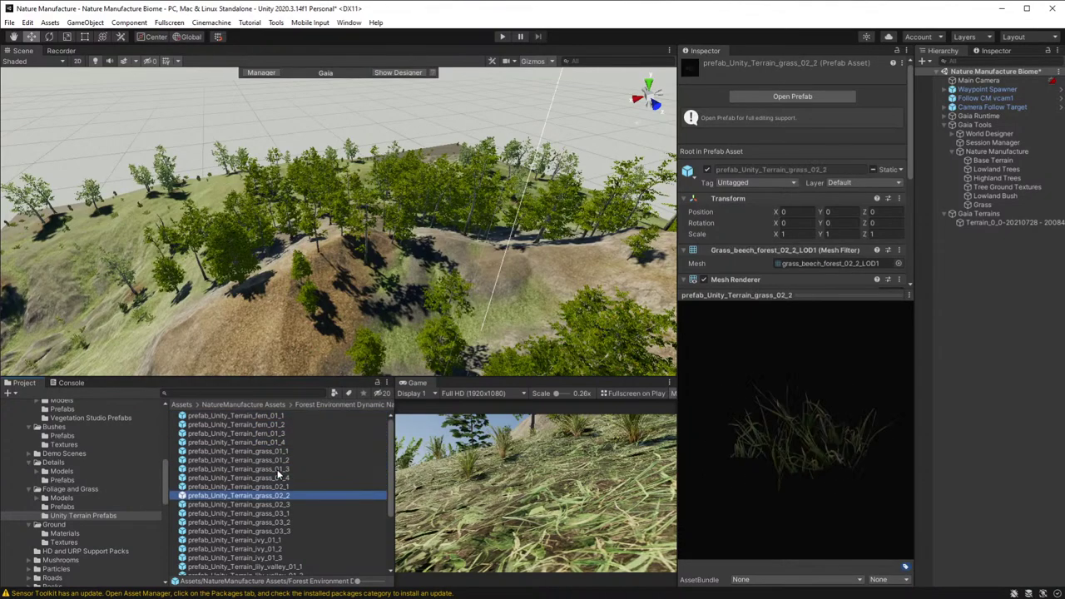
{"action": "key", "text": "Down"}
{"action": "key", "text": "Down"}
{"action": "key", "text": "Down"}
{"action": "key", "text": "Down"}
{"action": "key", "text": "Down"}
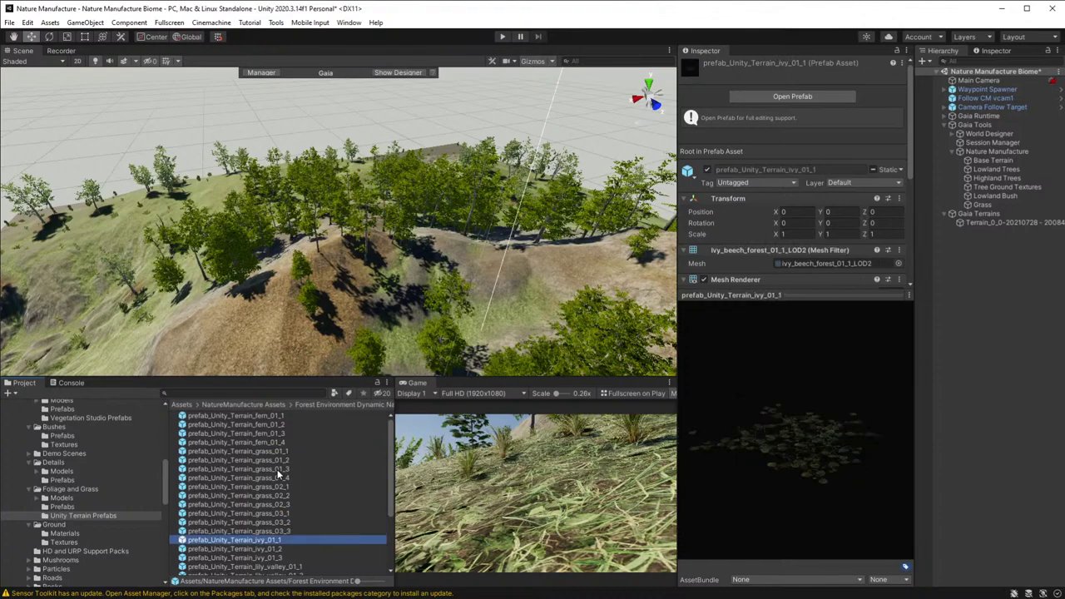
{"action": "key", "text": "Up"}
{"action": "key", "text": "Up"}
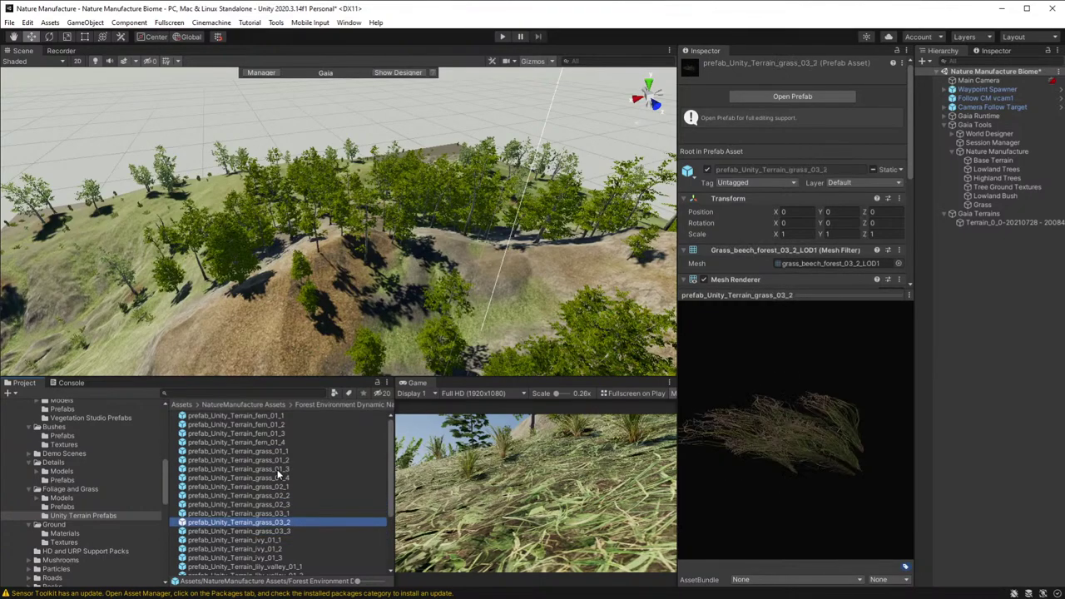
{"action": "key", "text": "Down"}
{"action": "key", "text": "Down"}
{"action": "key", "text": "Down"}
{"action": "key", "text": "Down"}
{"action": "key", "text": "Down"}
{"action": "key", "text": "Down"}
{"action": "key", "text": "Down"}
{"action": "key", "text": "Down"}
{"action": "key", "text": "Down"}
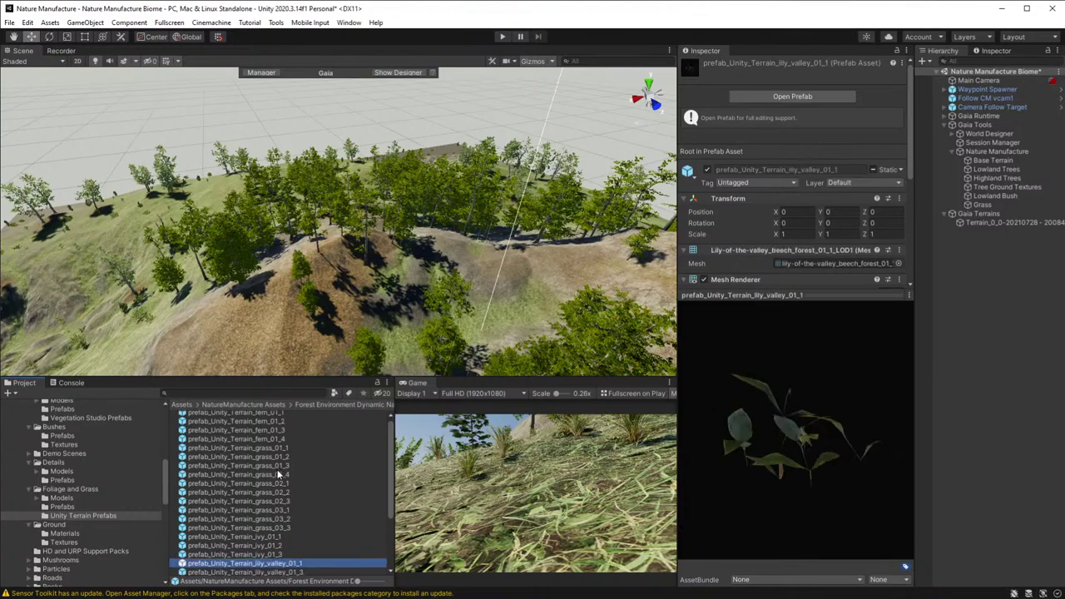
{"action": "key", "text": "Down"}
{"action": "key", "text": "Down"}
{"action": "key", "text": "Down"}
{"action": "key", "text": "Down"}
{"action": "key", "text": "Down"}
{"action": "key", "text": "Down"}
{"action": "key", "text": "Down"}
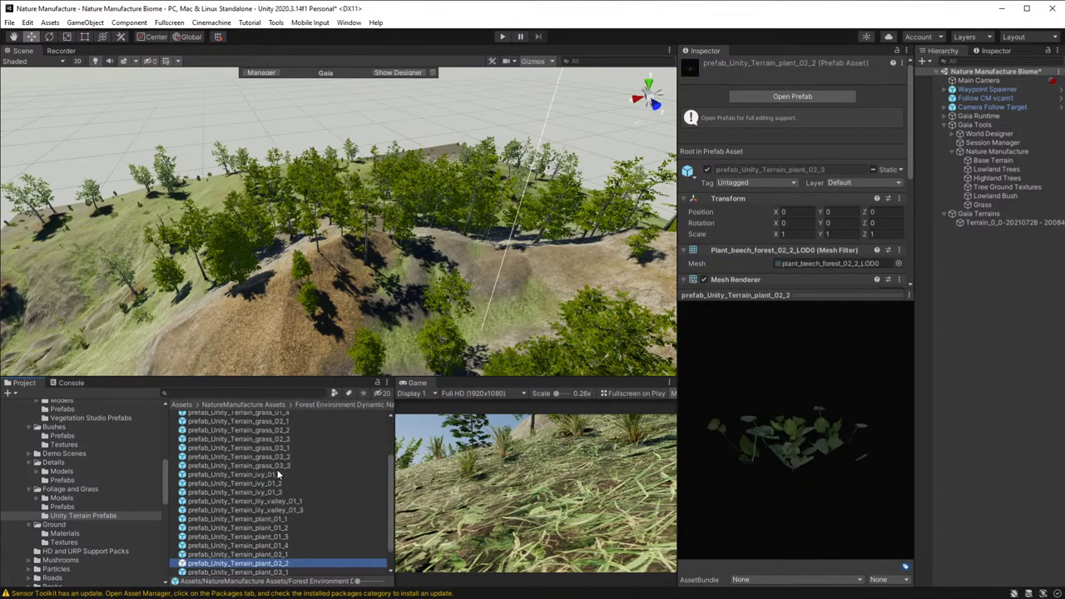
{"action": "key", "text": "Up"}
{"action": "key", "text": "Up"}
{"action": "key", "text": "Up"}
{"action": "key", "text": "Up"}
{"action": "key", "text": "Up"}
{"action": "key", "text": "Up"}
{"action": "key", "text": "Up"}
{"action": "key", "text": "Up"}
{"action": "key", "text": "Up"}
{"action": "key", "text": "Up"}
{"action": "key", "text": "Up"}
{"action": "key", "text": "Up"}
{"action": "key", "text": "Up"}
{"action": "key", "text": "Up"}
{"action": "key", "text": "Up"}
{"action": "key", "text": "Up"}
{"action": "key", "text": "Up"}
{"action": "key", "text": "Up"}
{"action": "key", "text": "Up"}
{"action": "key", "text": "Up"}
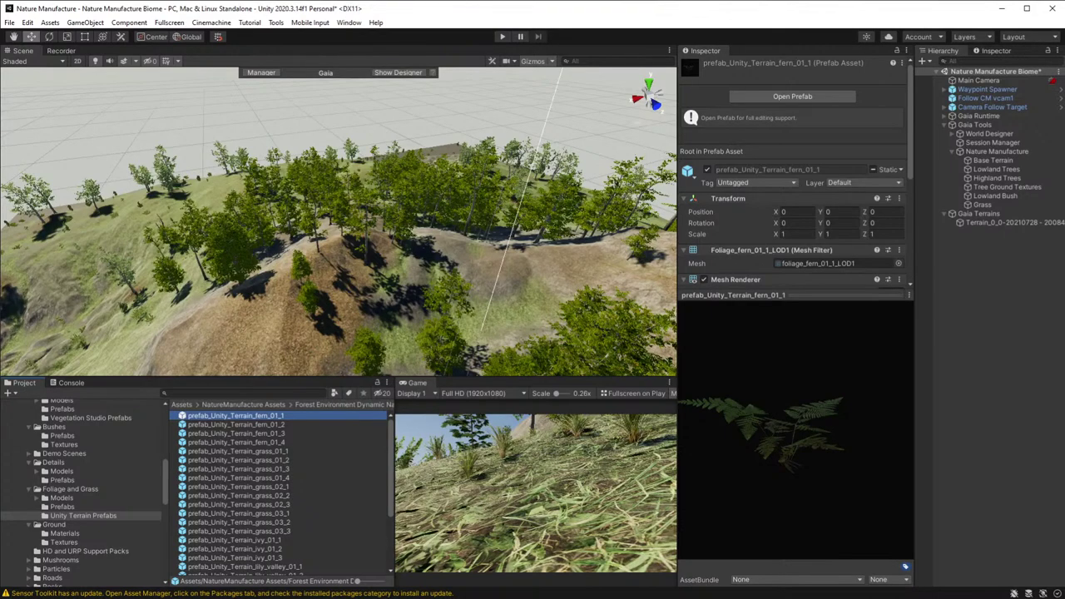
- Try a 't:p' search, clear it, and drag prefab_Unity_Terrain_fern_01_1 toward the biome spawners
{"action": "left_click", "coordinate": [219, 393]}
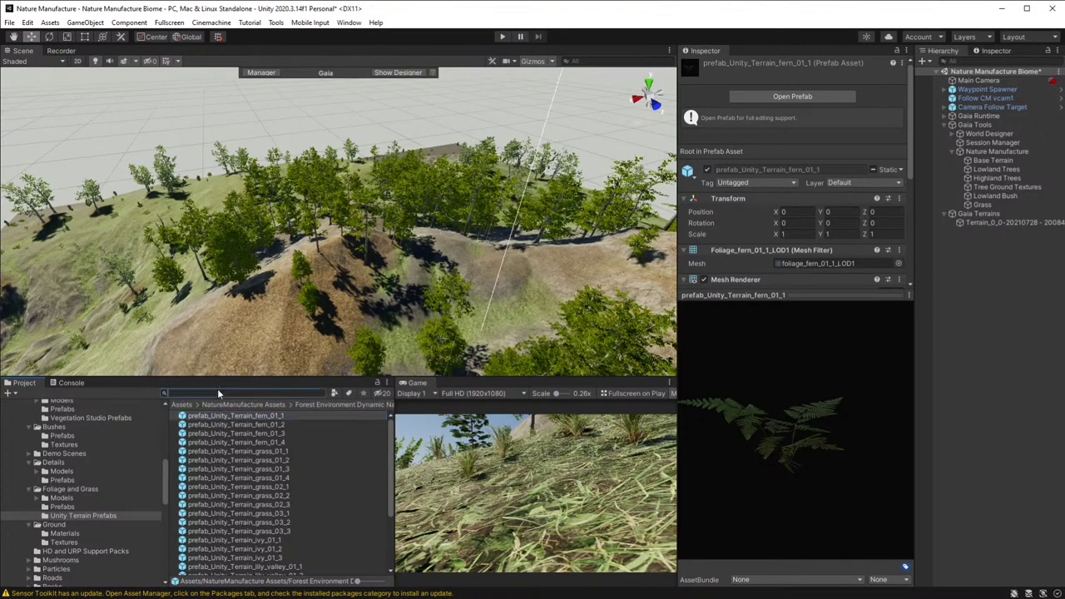
{"action": "type", "text": "t:prefab"}
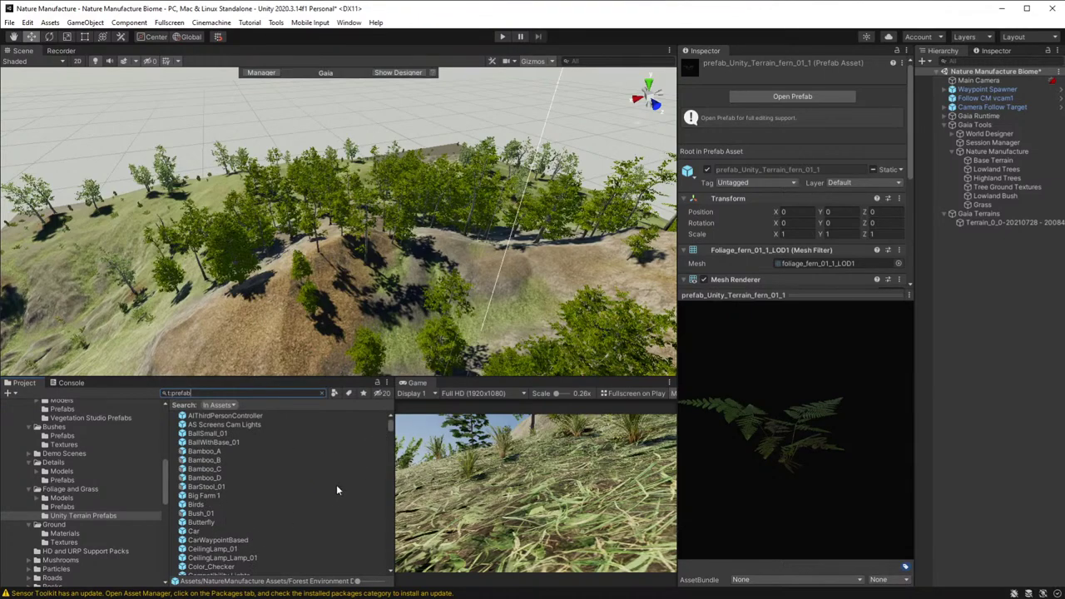
{"action": "key", "text": "ctrl+f"}
{"action": "key", "text": "BackSpace"}
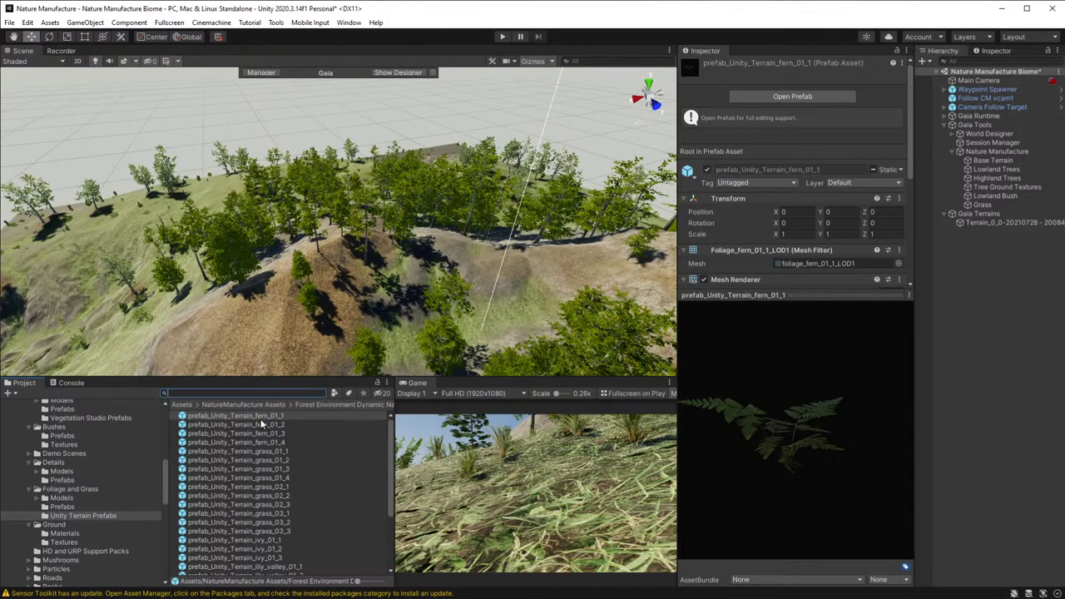
{"action": "left_click_drag", "start_coordinate": [259, 416], "coordinate": [988, 198]}
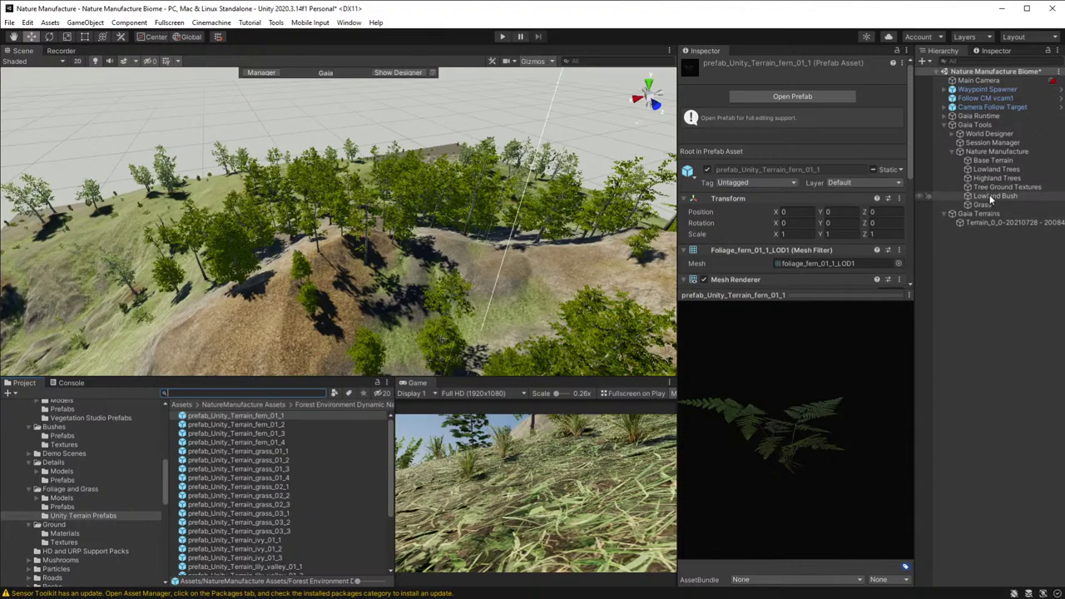
- Create a new Nature Manufacture spawner, type the name 'Highland Bu', and add its first spawn rule
{"action": "left_click", "coordinate": [990, 196]}
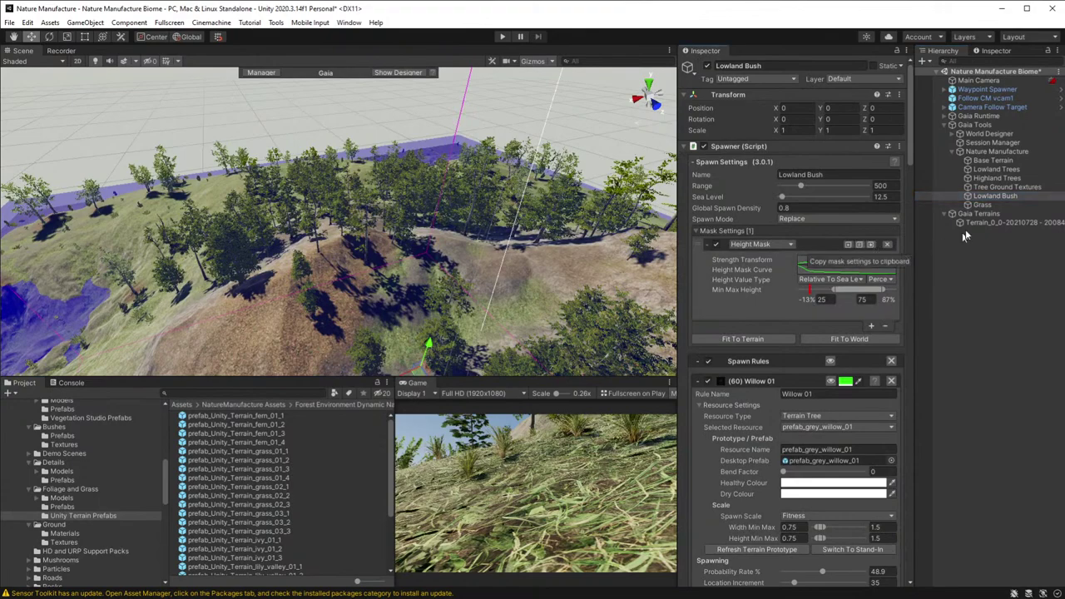
{"action": "left_click", "coordinate": [984, 153]}
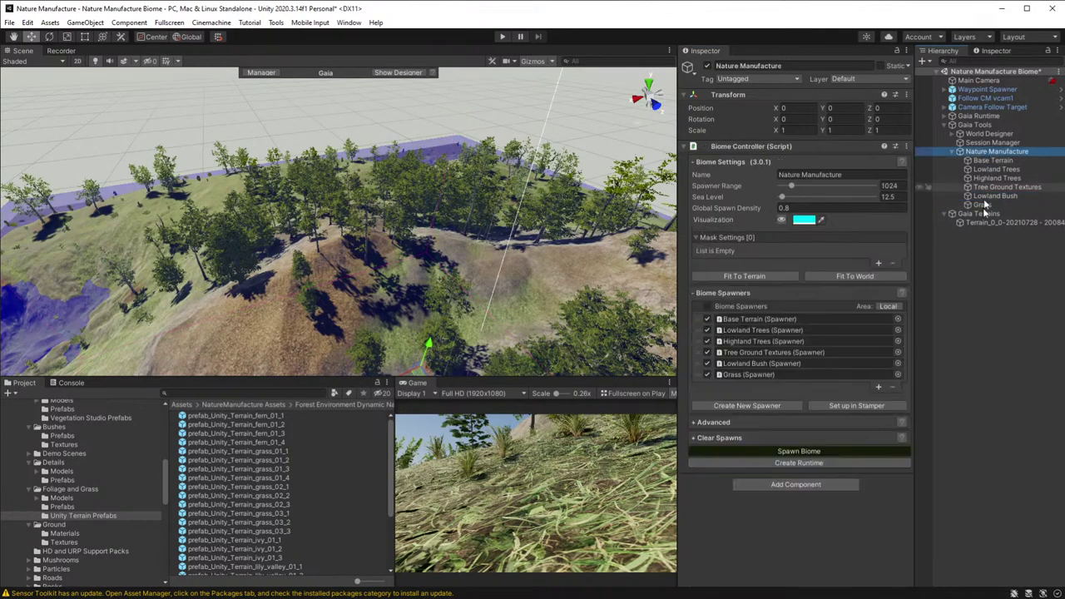
{"action": "left_click", "coordinate": [747, 405]}
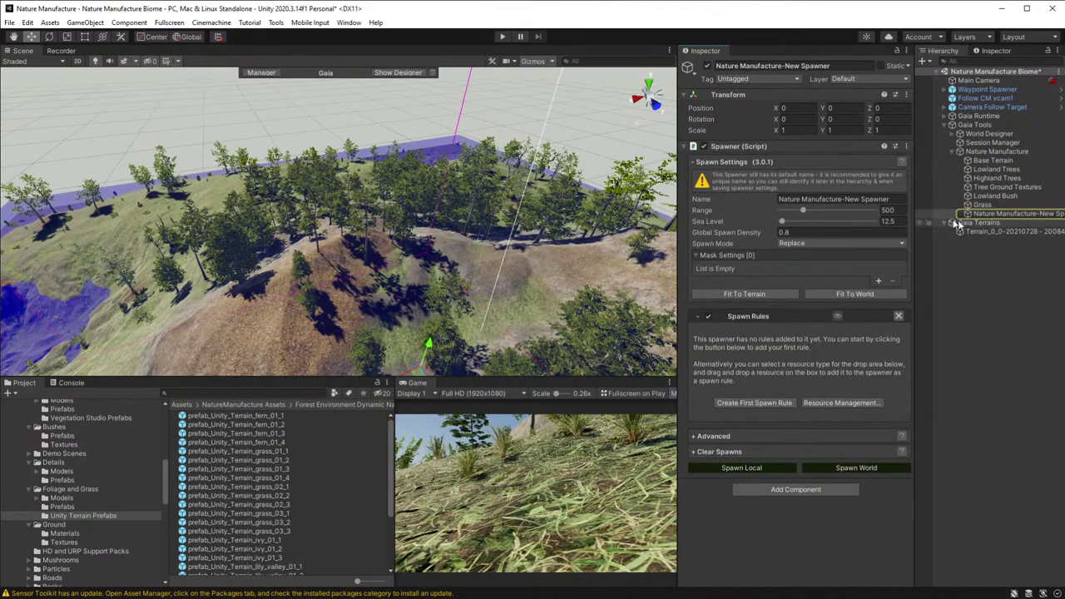
{"action": "left_click", "coordinate": [784, 66]}
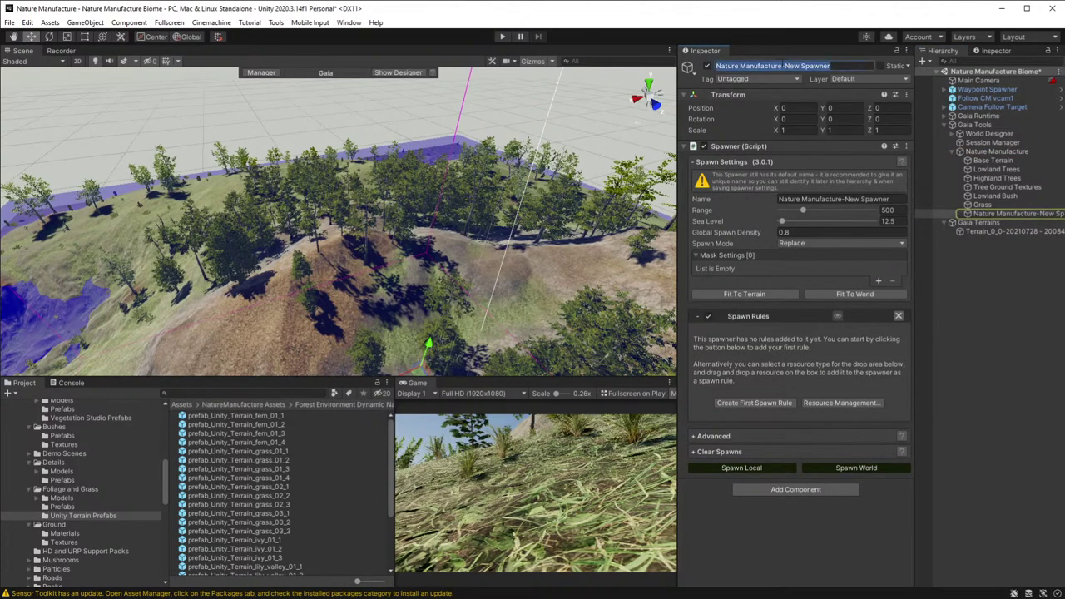
{"action": "type", "text": "Highland Bush"}
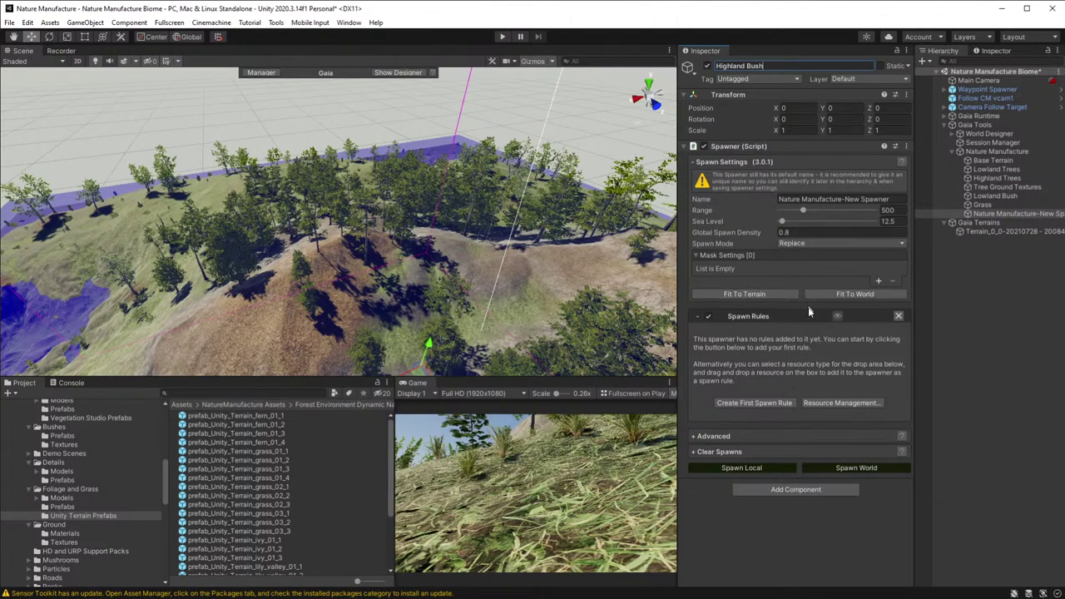
{"action": "left_click", "coordinate": [756, 404]}
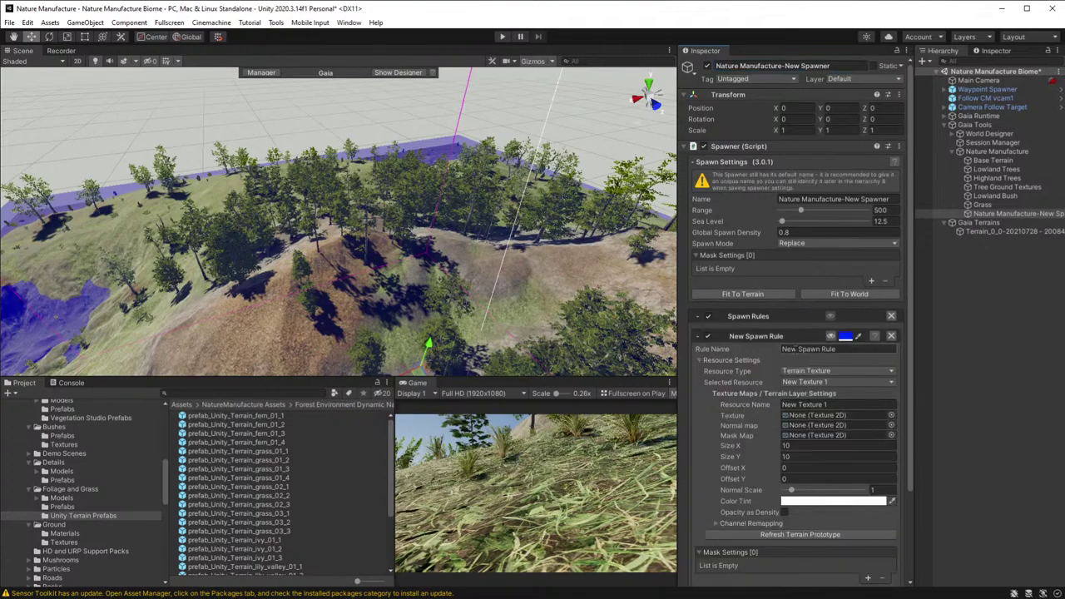
- Add a 25–75 Height Mask, visualize its coverage on the terrain mound, and add a second mask
{"action": "left_click", "coordinate": [871, 280]}
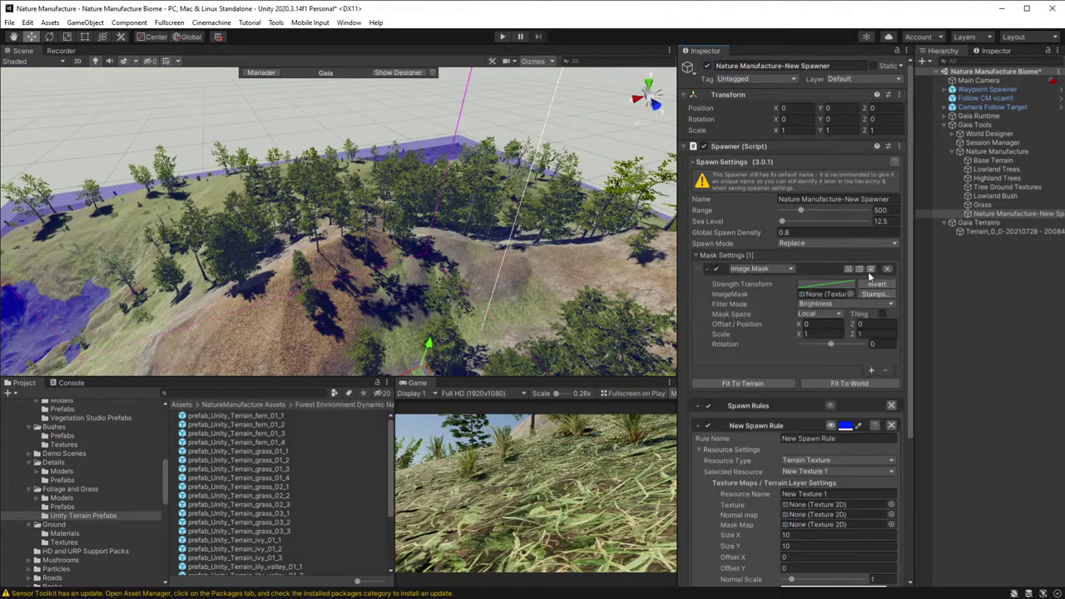
{"action": "left_click", "coordinate": [871, 269]}
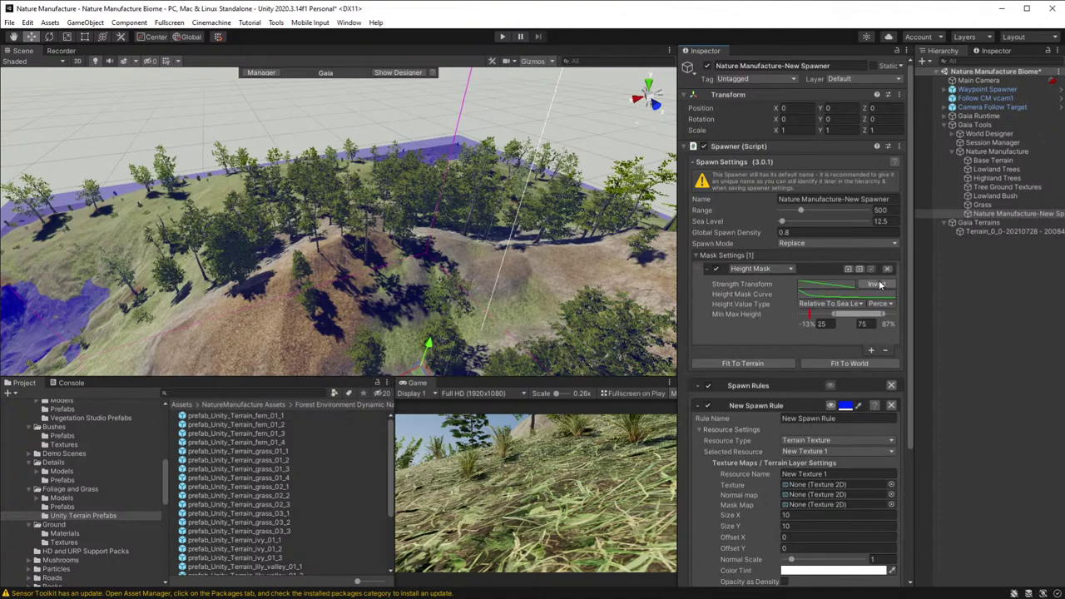
{"action": "left_click", "coordinate": [882, 294]}
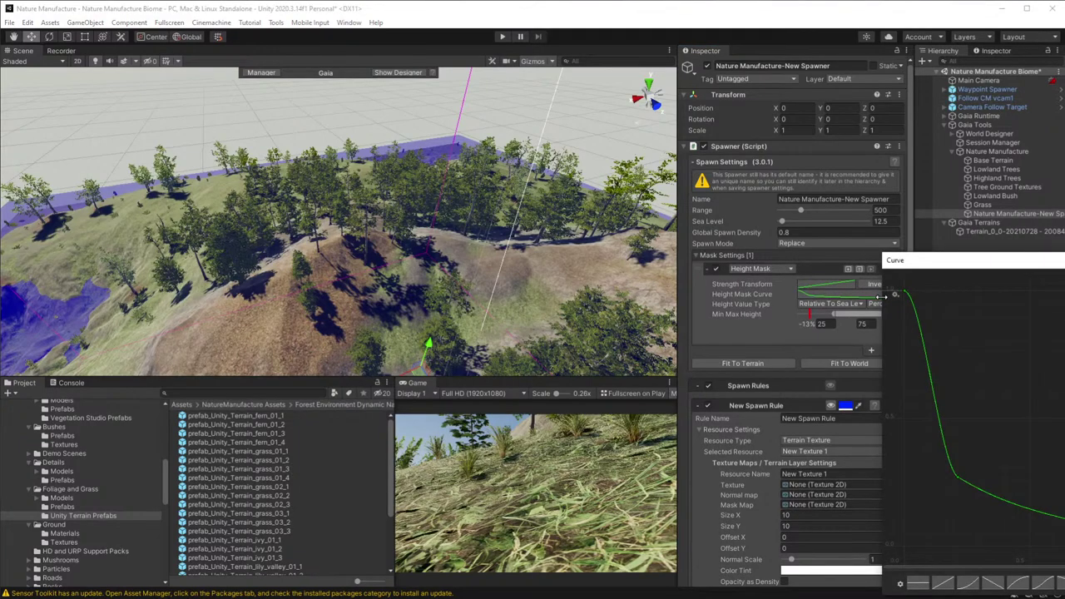
{"action": "left_click", "coordinate": [896, 294]}
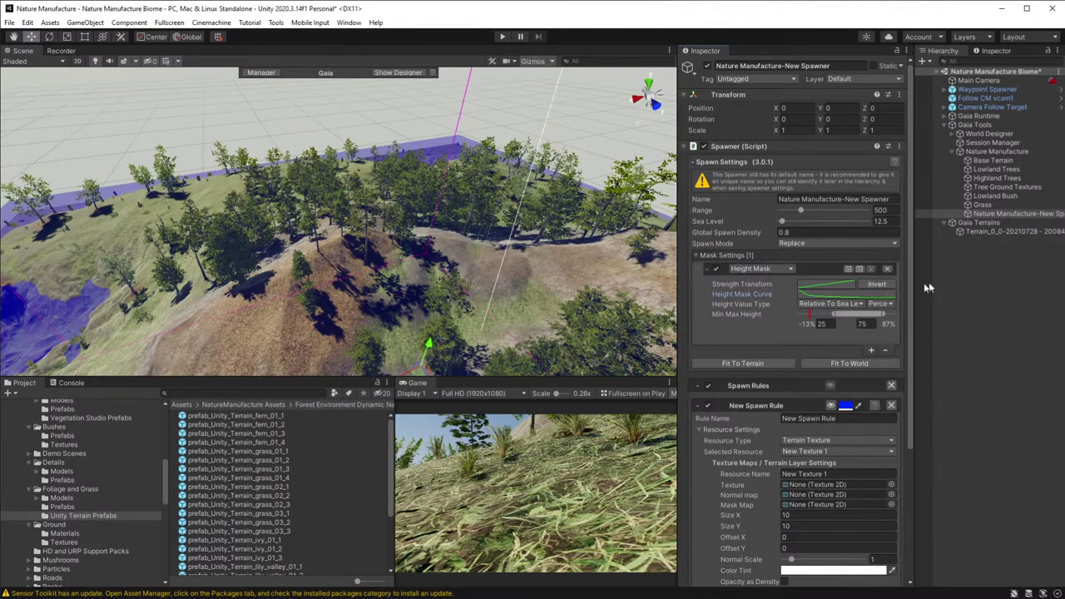
{"action": "left_click", "coordinate": [830, 406]}
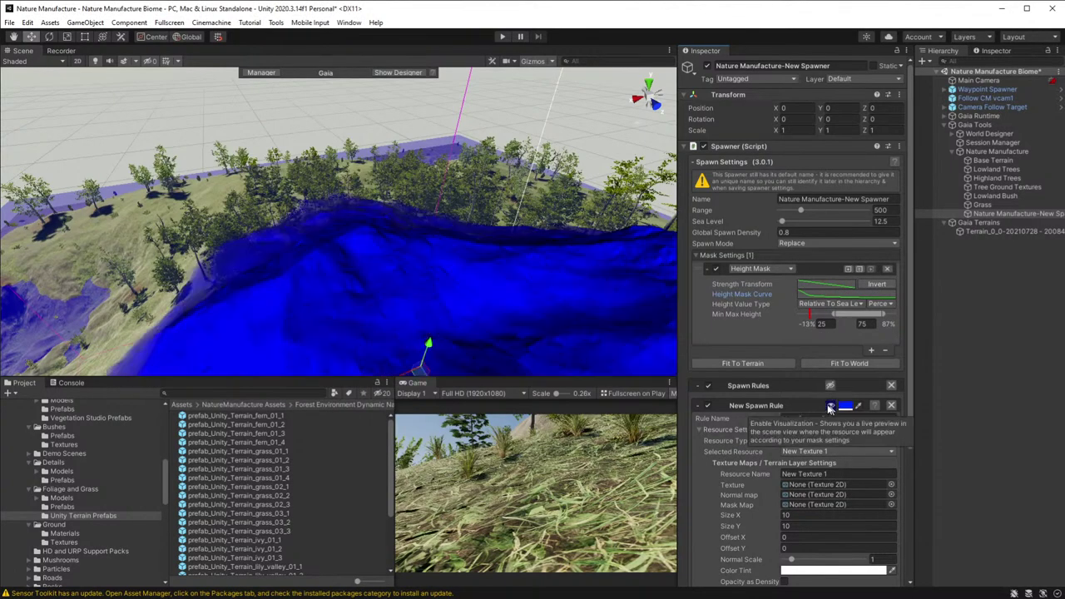
{"action": "right_click_drag", "start_coordinate": [500, 287], "coordinate": [900, 316]}
{"action": "key", "text": "w"}
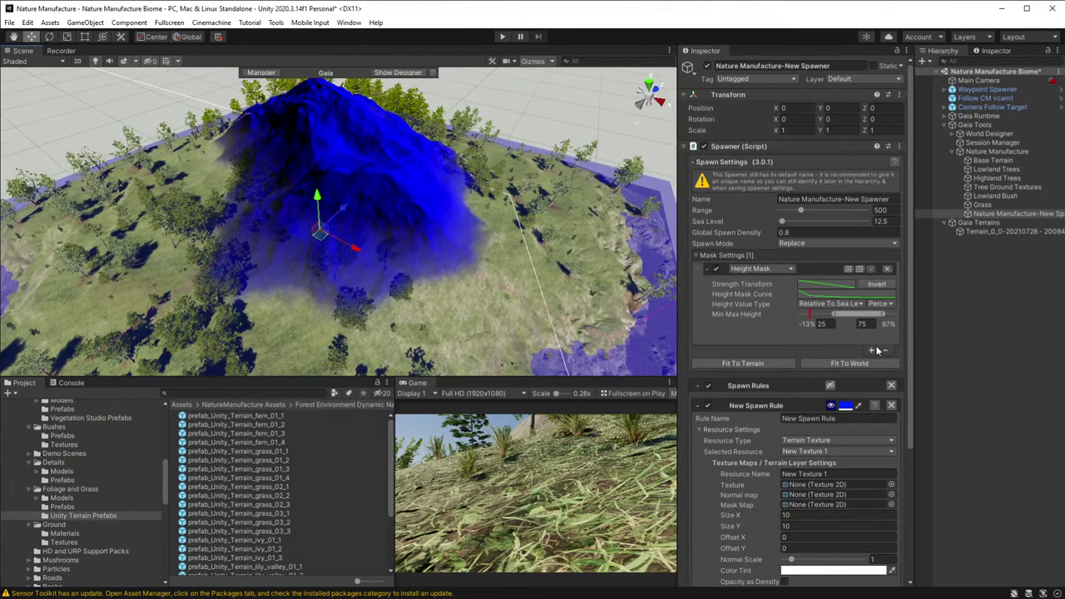
{"action": "left_click", "coordinate": [871, 351]}
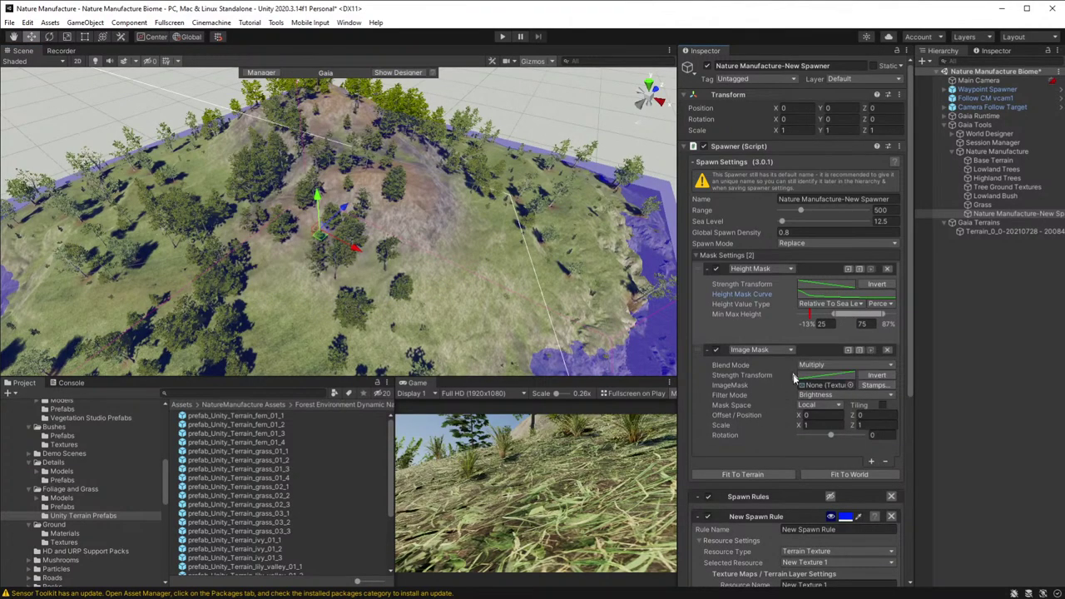
- Make the second mask a Slope Mask (0–18) and lower the Height Mask maximum to 49.8
{"action": "left_click", "coordinate": [785, 351]}
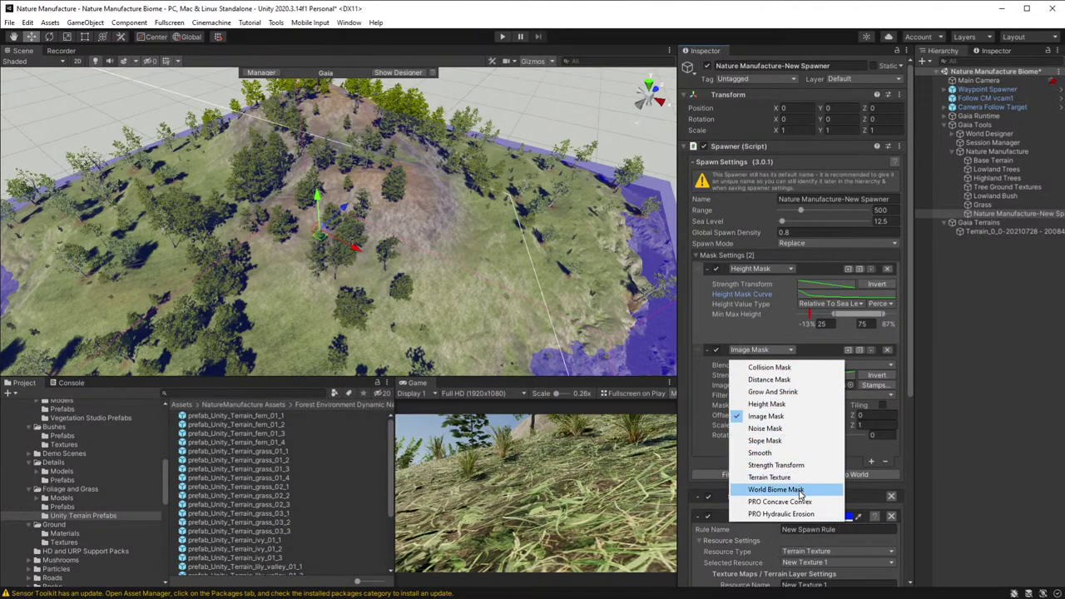
{"action": "left_click", "coordinate": [770, 440]}
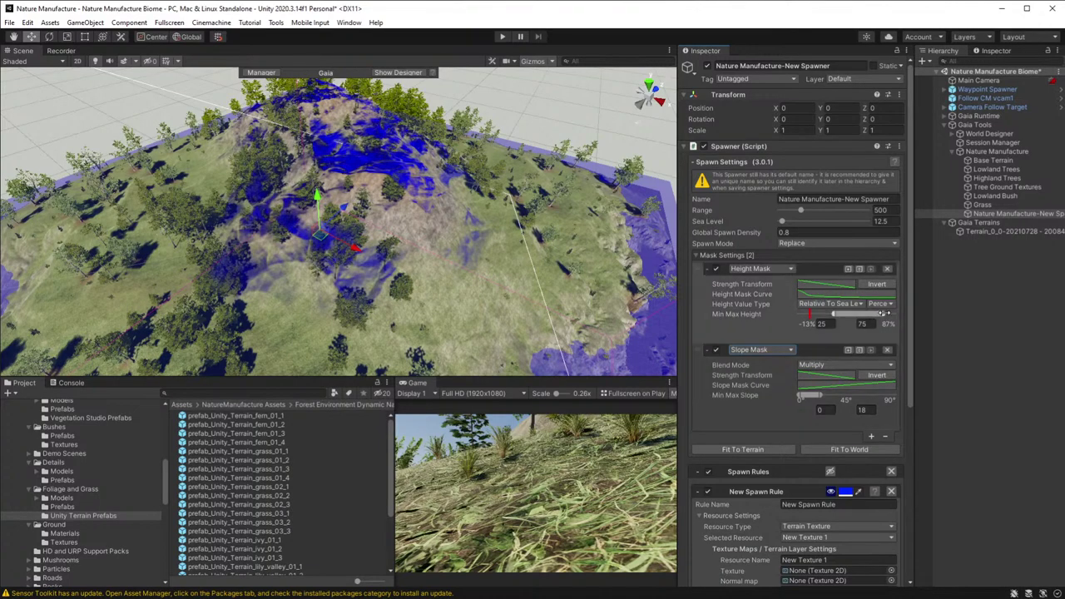
{"action": "left_click_drag", "start_coordinate": [884, 314], "coordinate": [859, 314]}
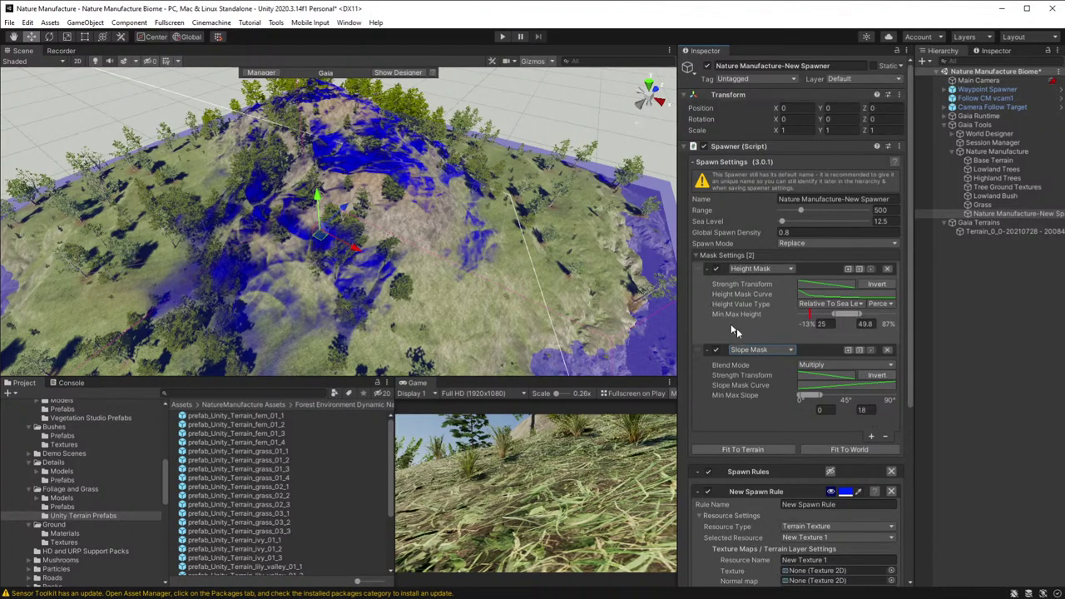
{"action": "scroll", "coordinate": [766, 380], "scroll_direction": "down", "scroll_amount": 5}
{"action": "left_click", "coordinate": [268, 418]}
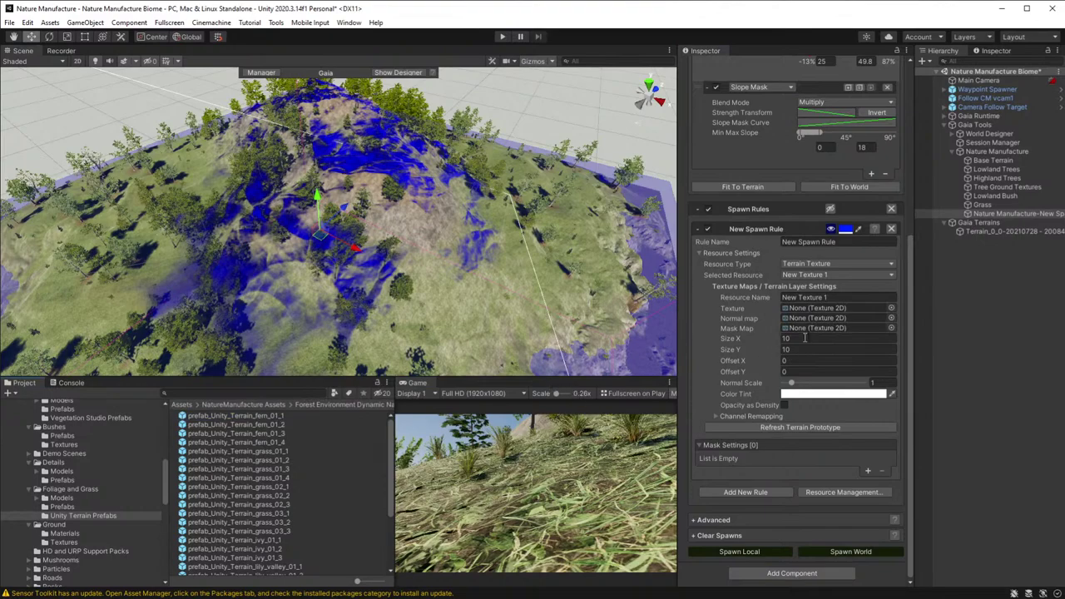
- Make the rule a Terrain Tree with fern_01_1, then add a second rule using fern_01_2
{"action": "left_click", "coordinate": [873, 264]}
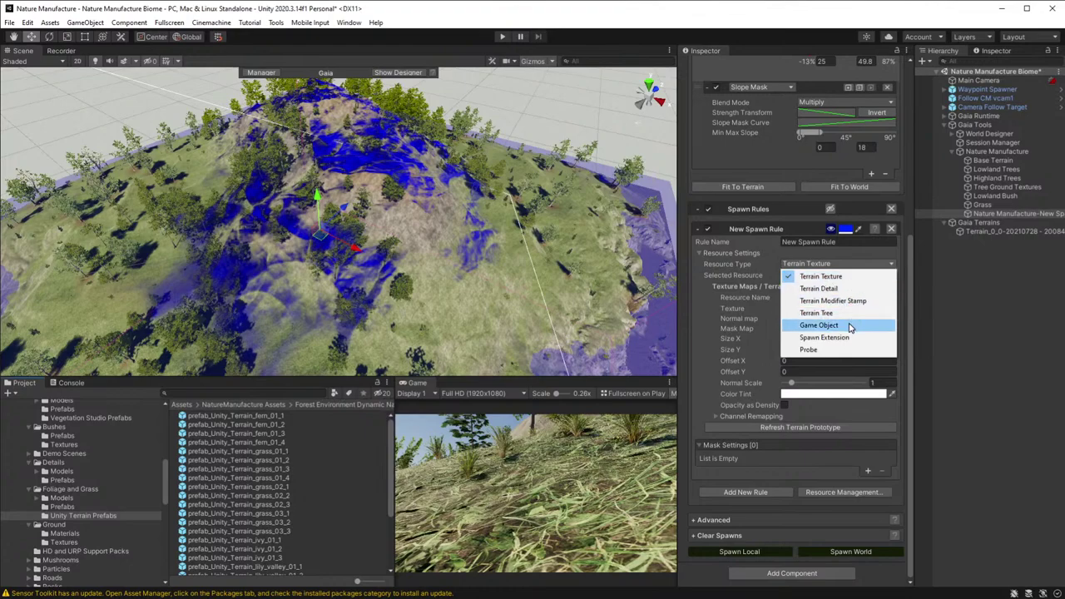
{"action": "left_click", "coordinate": [843, 313]}
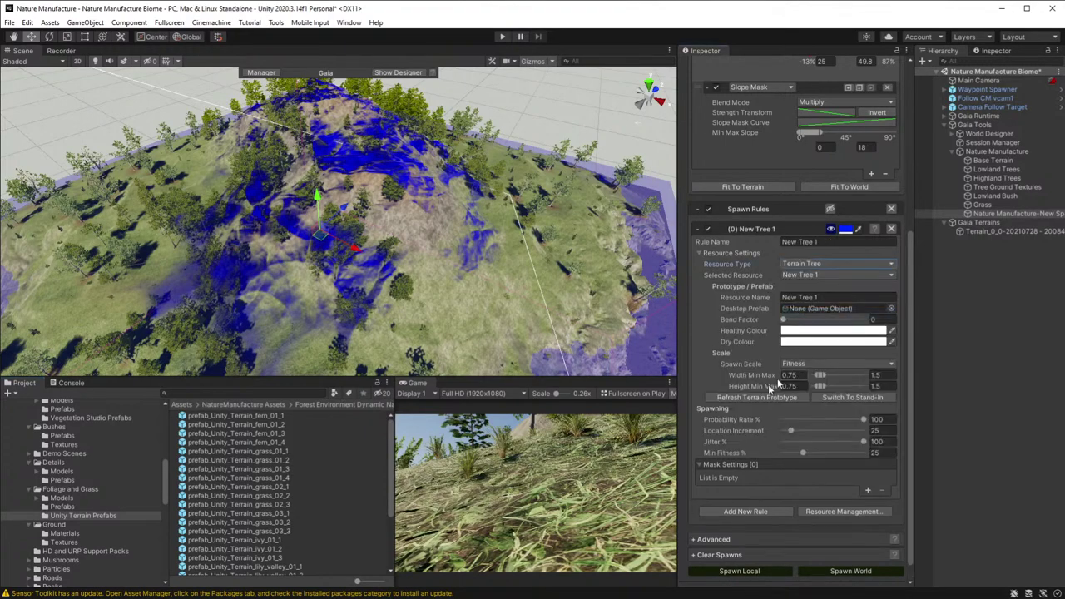
{"action": "left_click", "coordinate": [855, 309]}
{"action": "left_click_drag", "start_coordinate": [774, 356], "coordinate": [832, 308]}
{"action": "scroll", "coordinate": [776, 386], "scroll_direction": "down", "scroll_amount": 1}
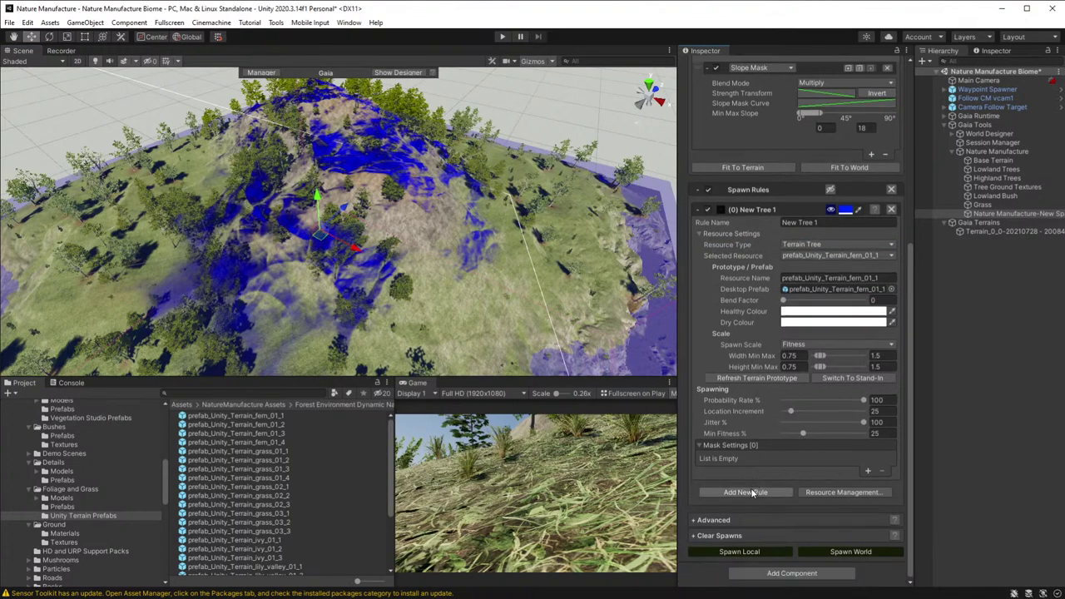
{"action": "left_click", "coordinate": [724, 492]}
{"action": "scroll", "coordinate": [756, 431], "scroll_direction": "down", "scroll_amount": 5}
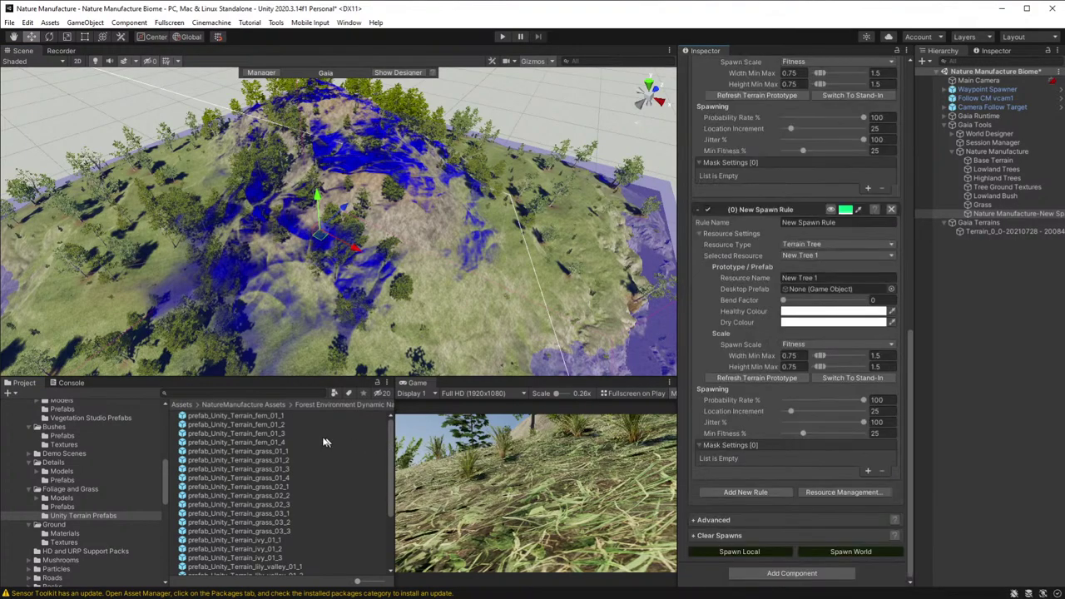
{"action": "left_click_drag", "start_coordinate": [285, 424], "coordinate": [837, 288]}
- Add two more tree rules using the fern_01_3 and fern_01_4 prefabs
{"action": "left_click", "coordinate": [745, 492]}
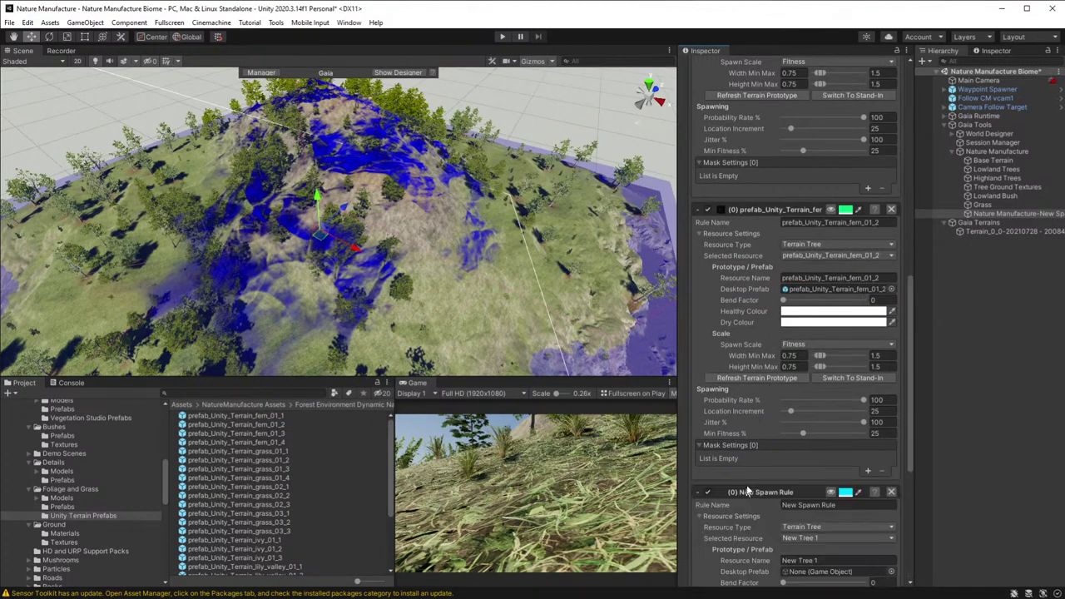
{"action": "scroll", "coordinate": [792, 406], "scroll_direction": "down", "scroll_amount": 2}
{"action": "scroll", "coordinate": [795, 316], "scroll_direction": "down", "scroll_amount": 4}
{"action": "left_click_drag", "start_coordinate": [266, 434], "coordinate": [836, 289]}
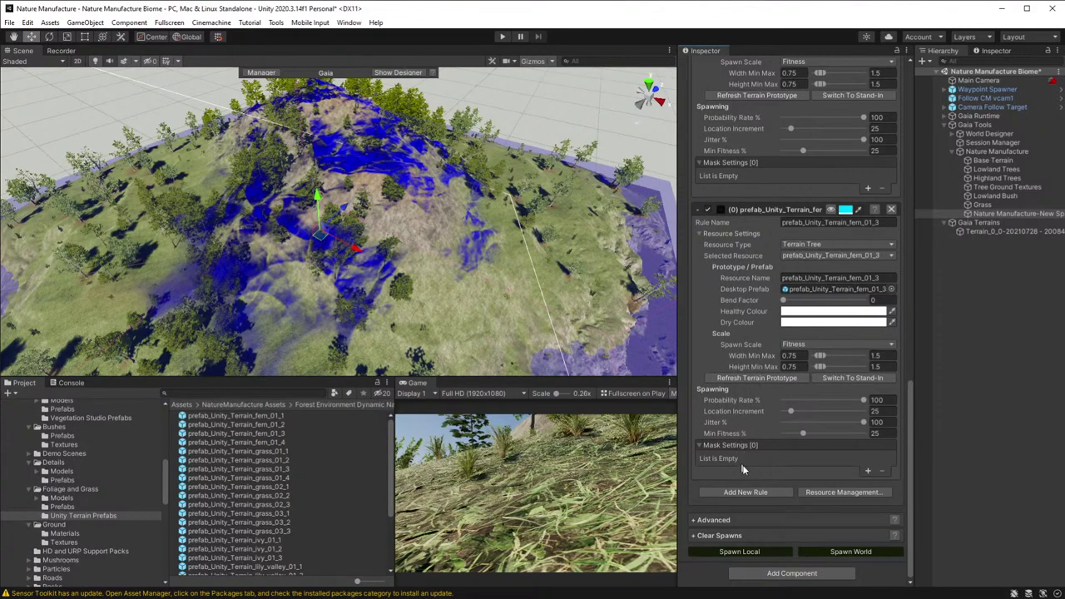
{"action": "left_click", "coordinate": [753, 493]}
{"action": "scroll", "coordinate": [771, 403], "scroll_direction": "down", "scroll_amount": 4}
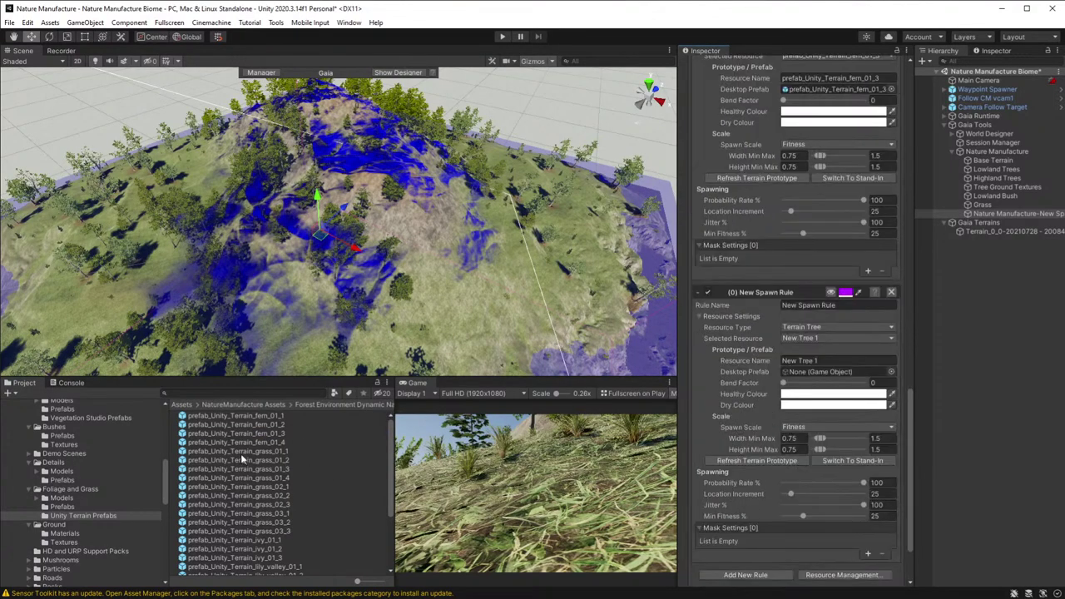
{"action": "left_click", "coordinate": [243, 443]}
{"action": "left_click_drag", "start_coordinate": [243, 446], "coordinate": [830, 376]}
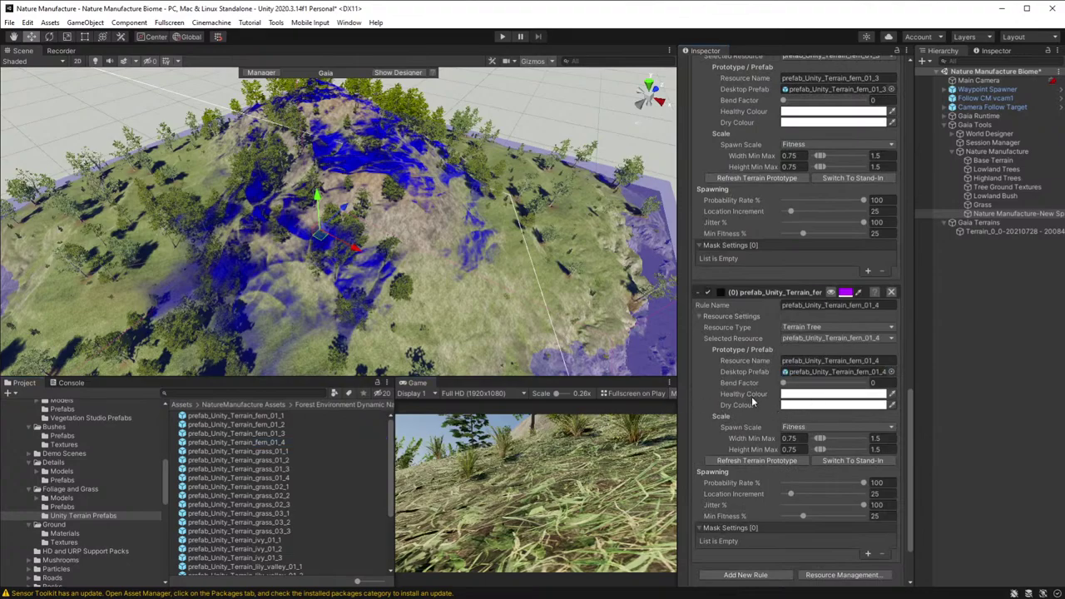
{"action": "scroll", "coordinate": [754, 400], "scroll_direction": "down", "scroll_amount": 2}
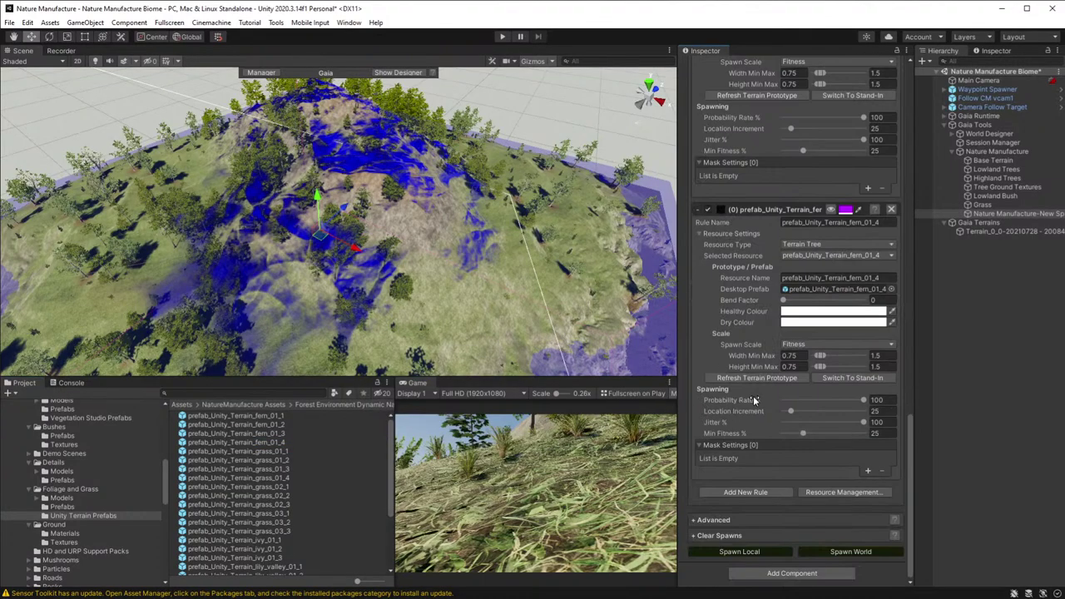
- Spawn the fern rules on the local terrain and orbit the view to inspect the placed ferns
{"action": "left_click", "coordinate": [756, 551]}
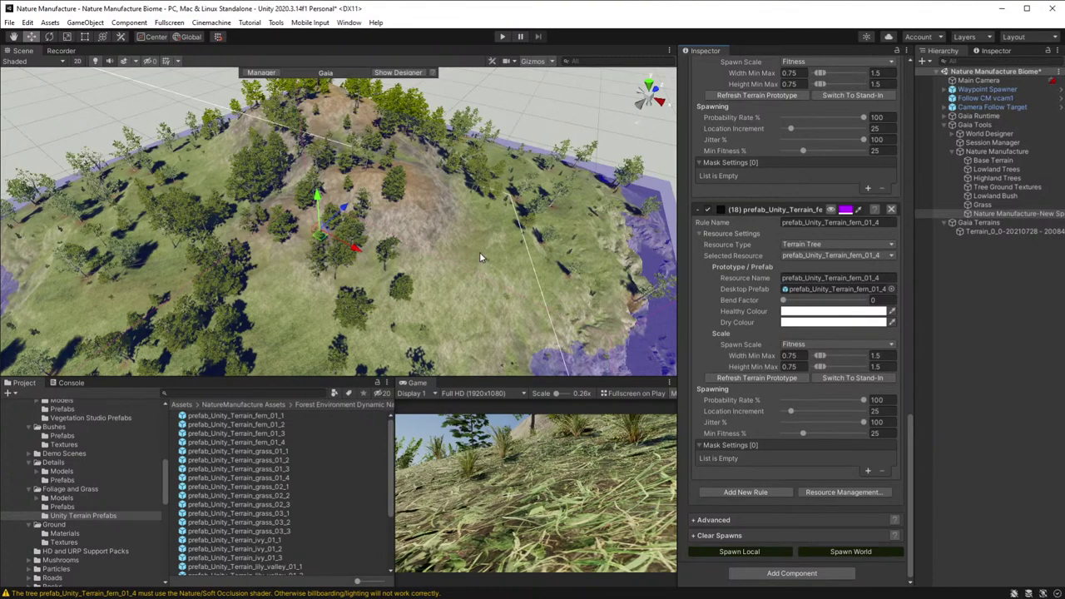
{"action": "left_click_drag", "start_coordinate": [480, 253], "coordinate": [401, 260], "text": "alt"}
{"action": "scroll", "coordinate": [401, 260], "scroll_direction": "up", "scroll_amount": 5}
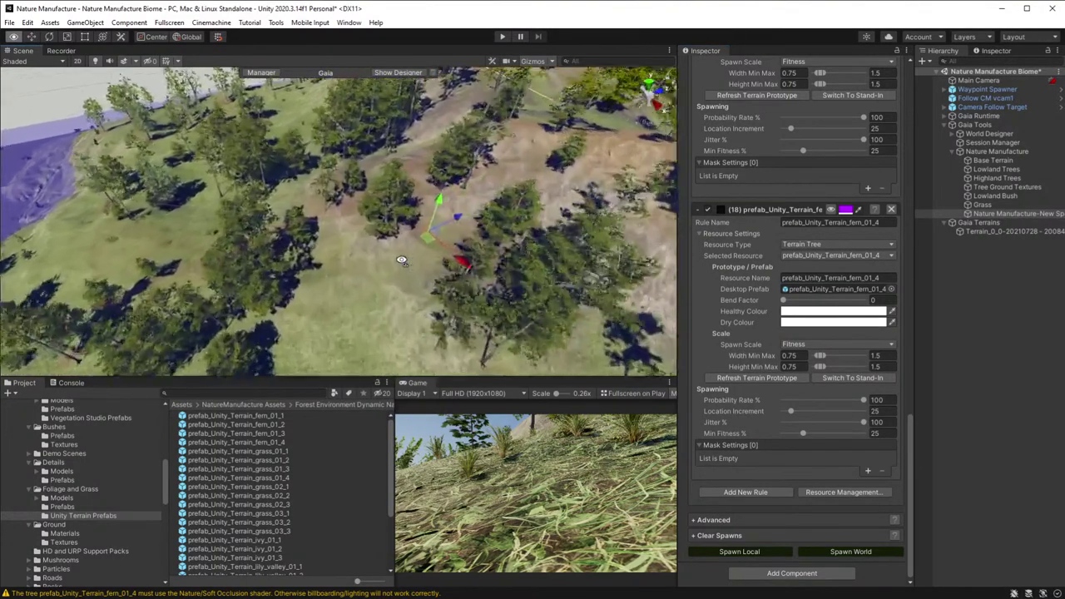
{"action": "left_click_drag", "start_coordinate": [499, 246], "coordinate": [530, 231], "text": "alt"}
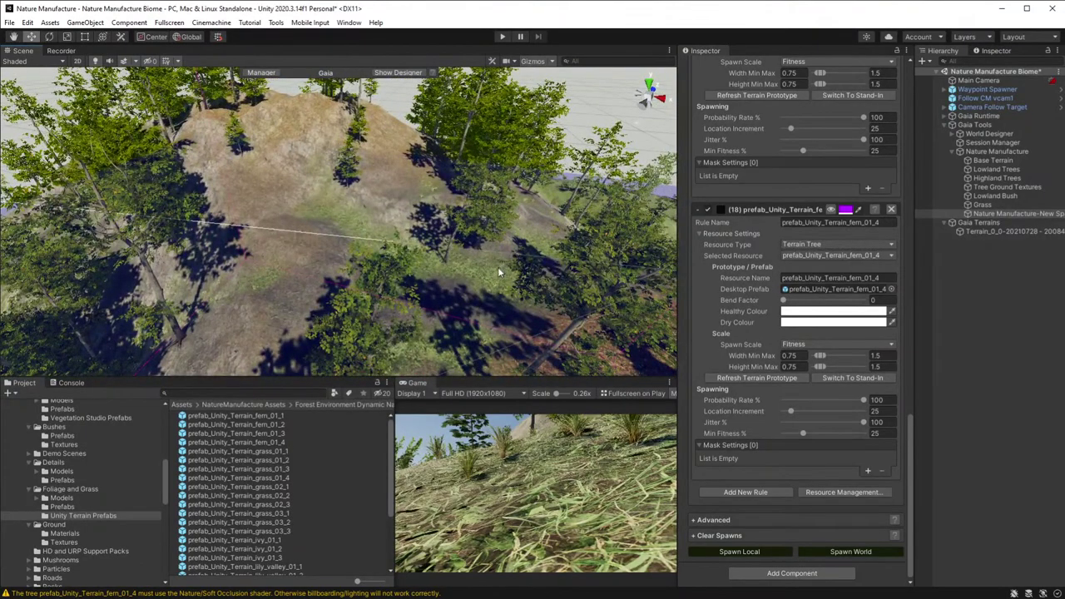
{"action": "left_click_drag", "start_coordinate": [502, 273], "coordinate": [104, 232], "text": "alt"}
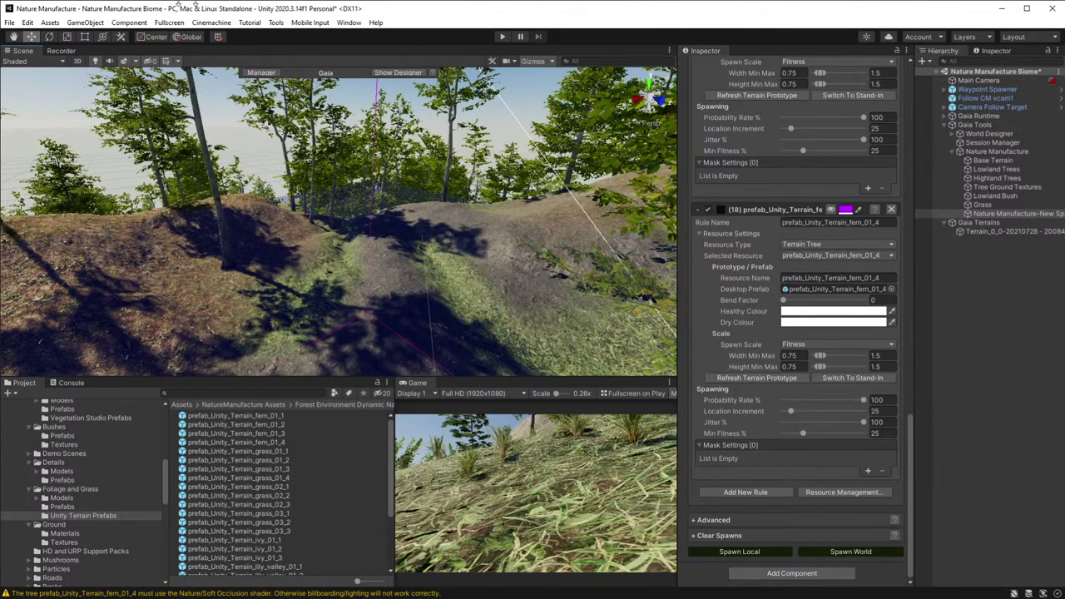
{"action": "mouse_move", "coordinate": [399, 313]}
{"action": "left_mouse_down", "text": "alt"}
{"action": "mouse_move", "coordinate": [404, 290]}
{"action": "mouse_move", "coordinate": [357, 285]}
{"action": "mouse_move", "coordinate": [464, 277]}
{"action": "mouse_move", "coordinate": [342, 348]}
{"action": "mouse_move", "coordinate": [328, 315]}
{"action": "mouse_move", "coordinate": [383, 307]}
{"action": "left_mouse_up", "text": "alt"}
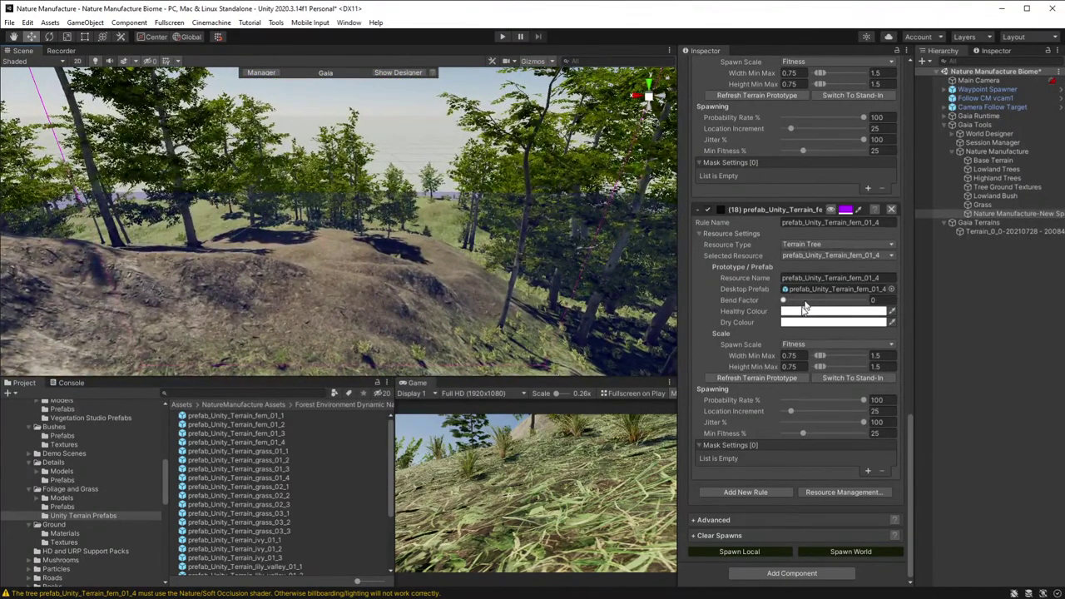
{"action": "scroll", "coordinate": [754, 359], "scroll_direction": "up", "scroll_amount": 10}
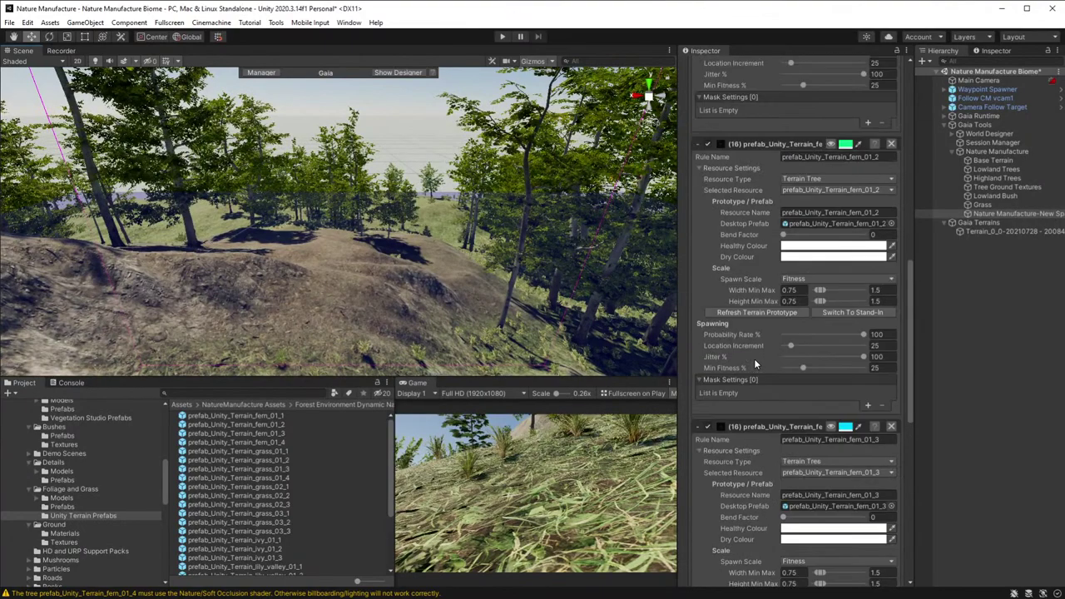
{"action": "scroll", "coordinate": [753, 360], "scroll_direction": "up", "scroll_amount": 8}
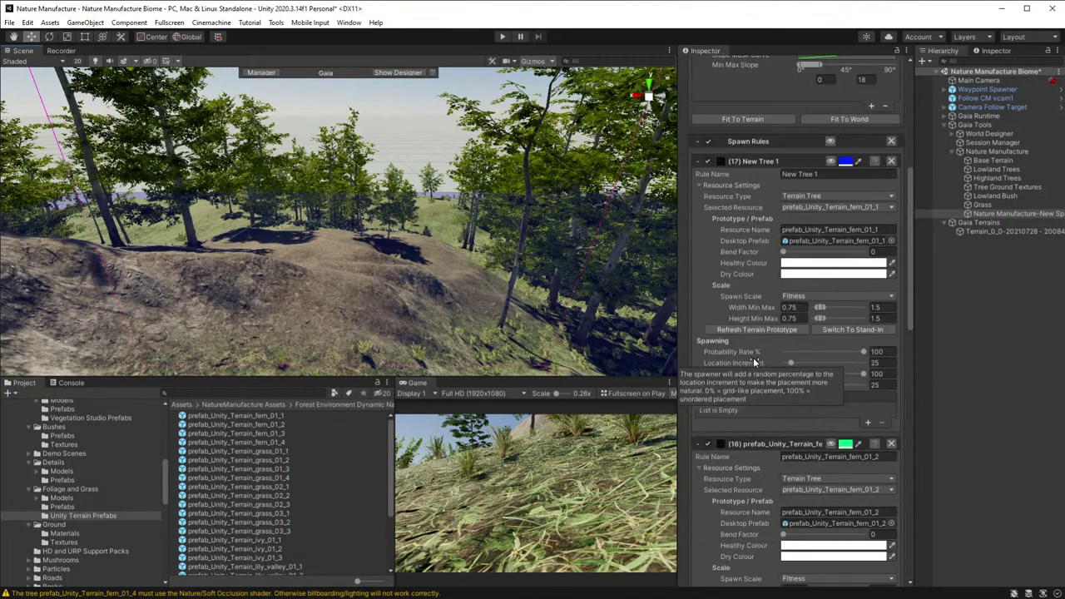
{"action": "left_click", "coordinate": [799, 174]}
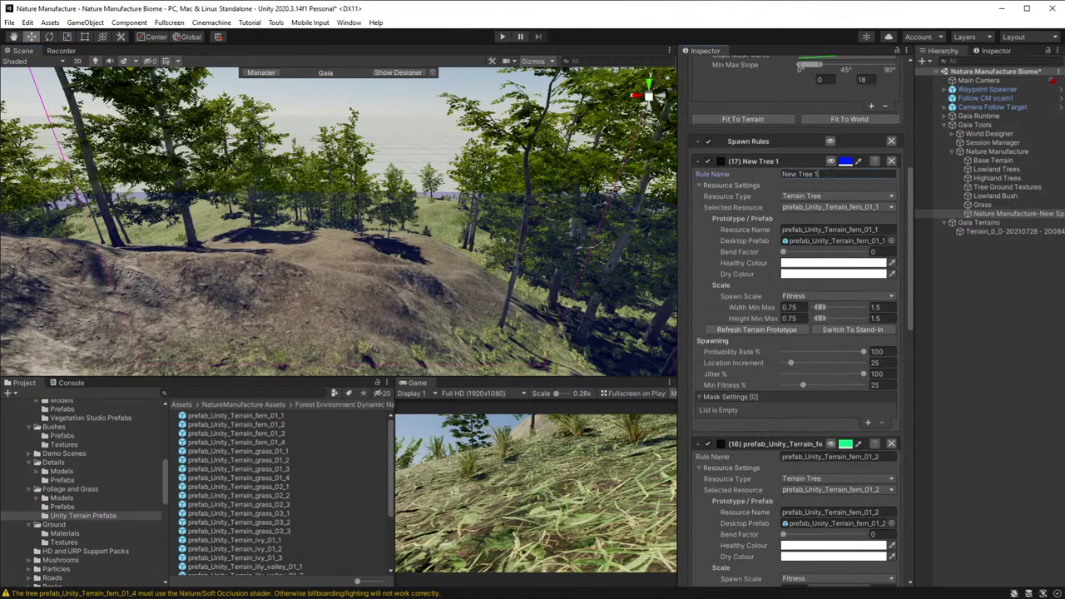
{"action": "type", "text": "Fern"}
{"action": "double_click", "coordinate": [790, 174]}
{"action": "key", "text": "End"}
{"action": "type", "text": "1"}
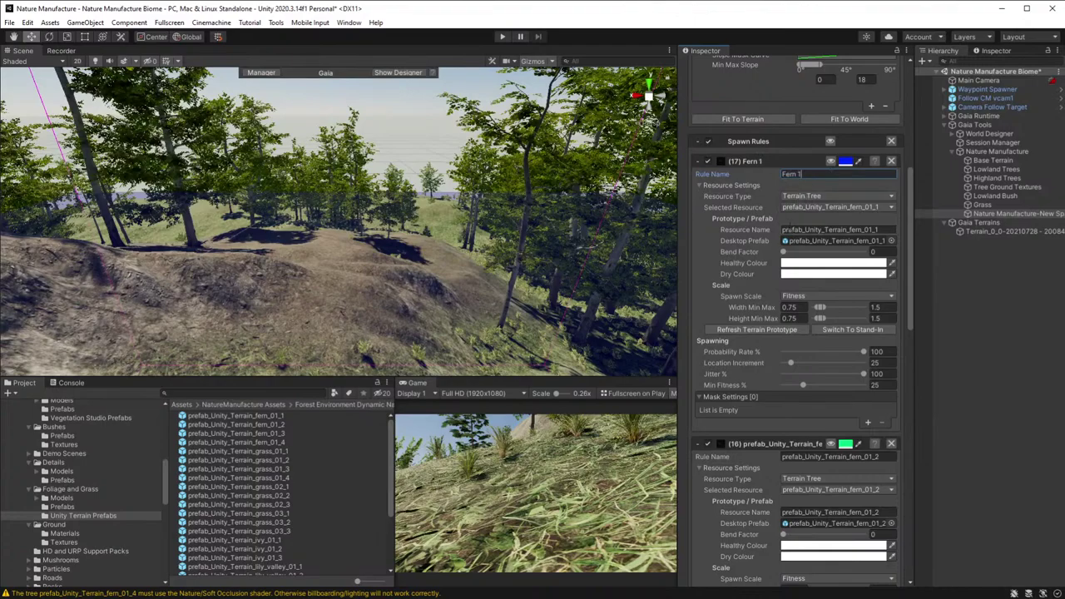
{"action": "scroll", "coordinate": [738, 362], "scroll_direction": "down", "scroll_amount": 3}
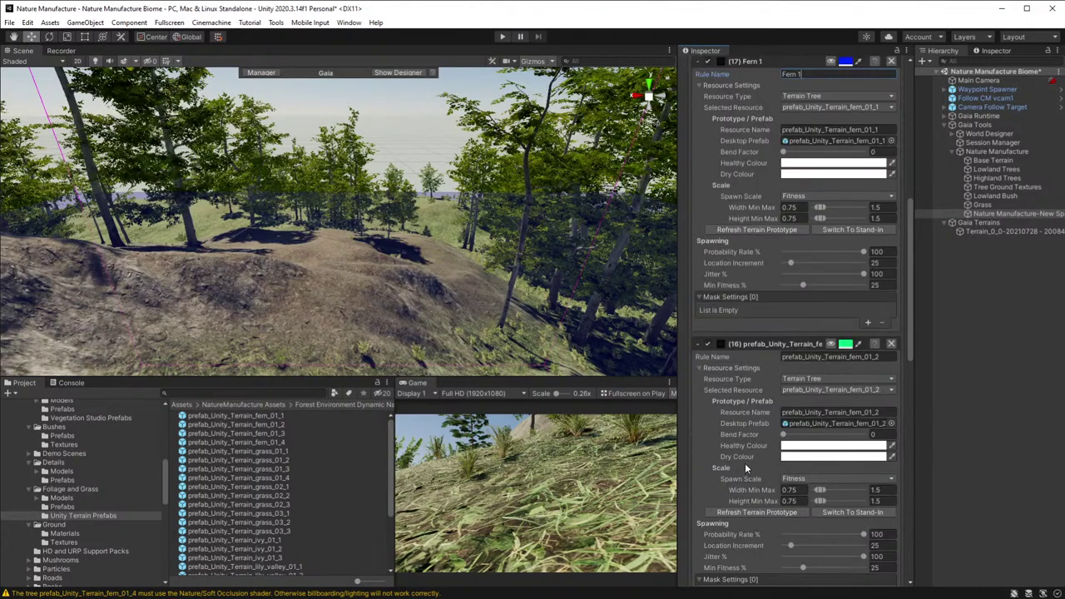
{"action": "scroll", "coordinate": [744, 466], "scroll_direction": "down", "scroll_amount": 3}
{"action": "scroll", "coordinate": [744, 466], "scroll_direction": "down", "scroll_amount": 4}
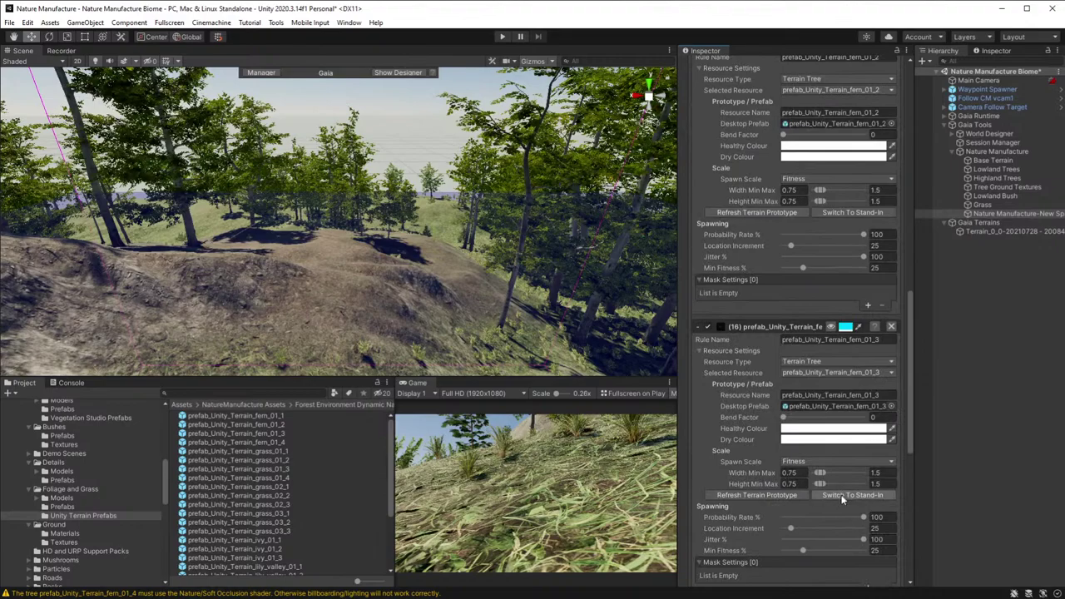
{"action": "scroll", "coordinate": [841, 506], "scroll_direction": "down", "scroll_amount": 5}
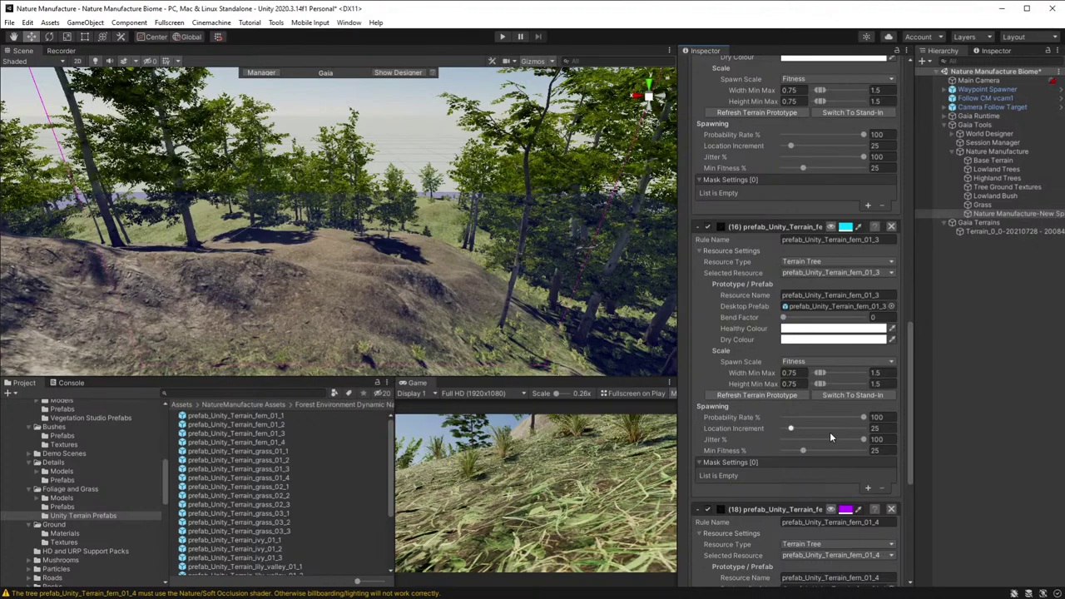
{"action": "scroll", "coordinate": [821, 427], "scroll_direction": "up", "scroll_amount": 4}
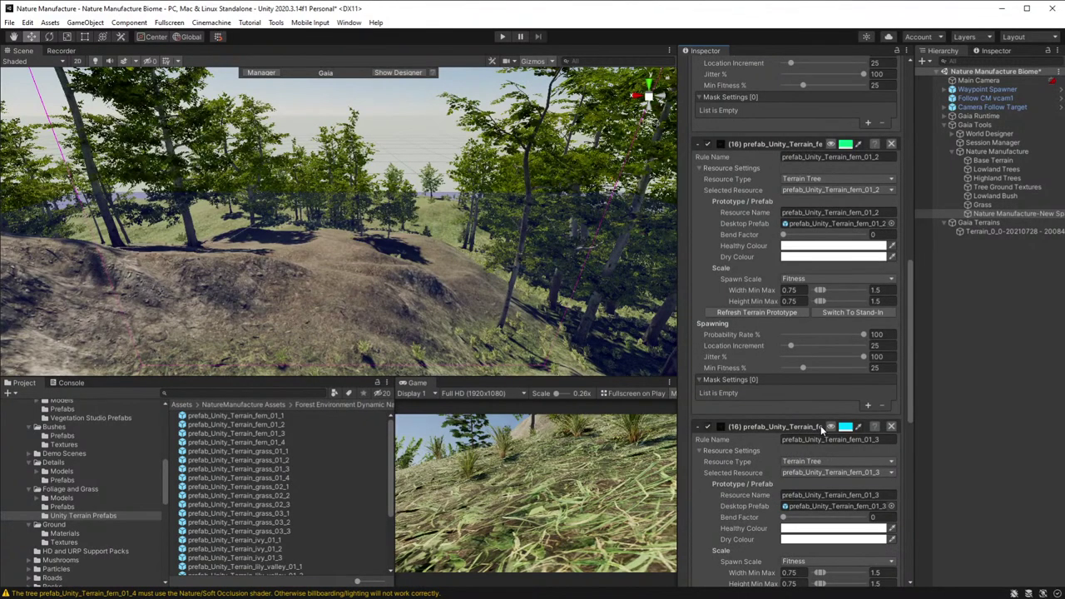
{"action": "scroll", "coordinate": [821, 427], "scroll_direction": "up", "scroll_amount": 4}
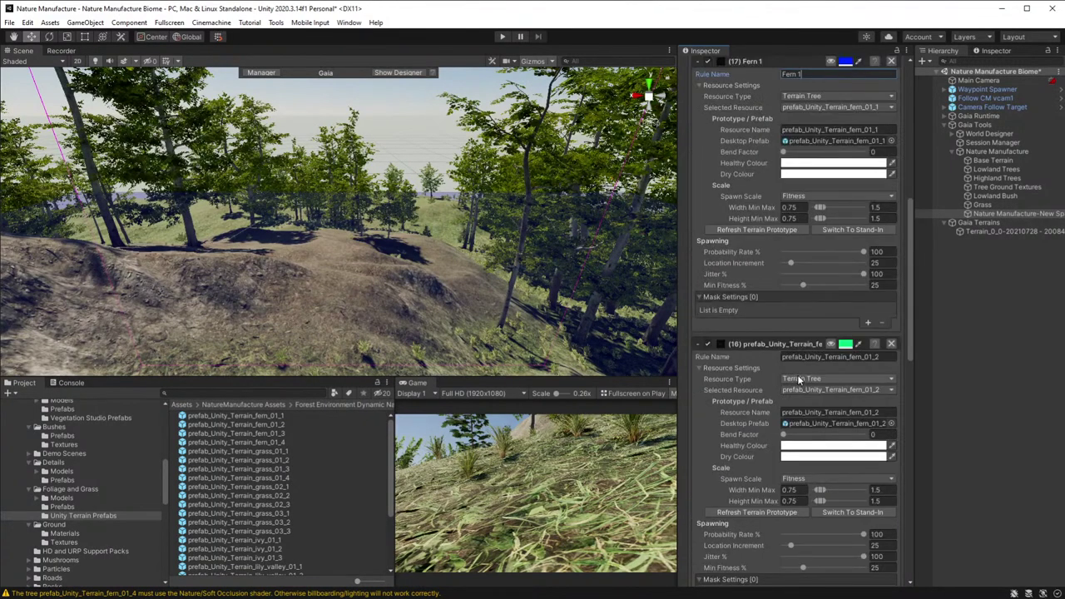
{"action": "scroll", "coordinate": [797, 379], "scroll_direction": "up", "scroll_amount": 2}
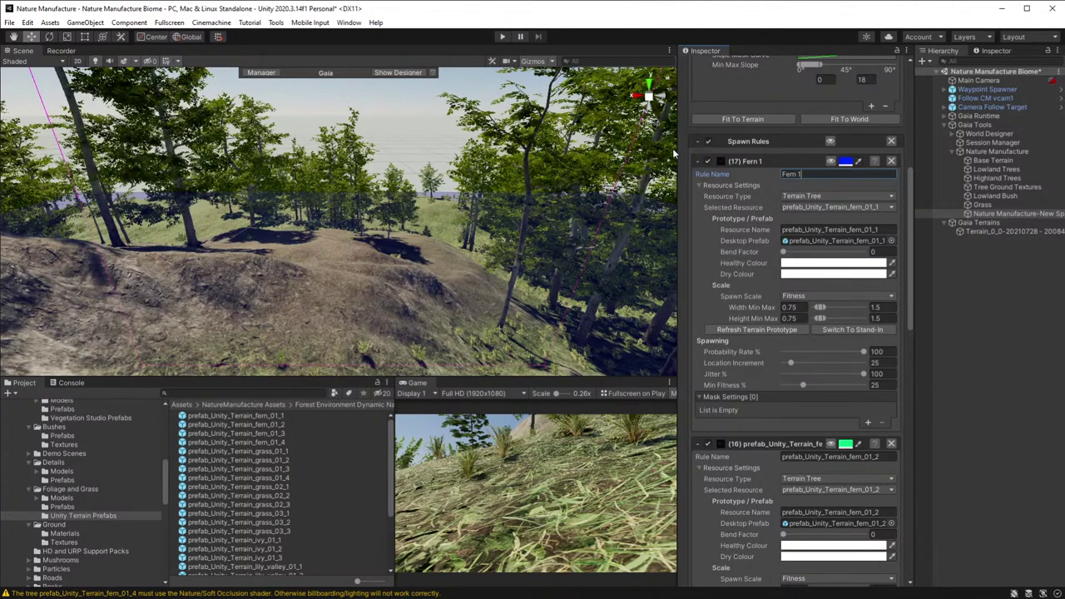
{"action": "mouse_move", "coordinate": [773, 366]}
{"action": "left_click", "coordinate": [874, 363]}
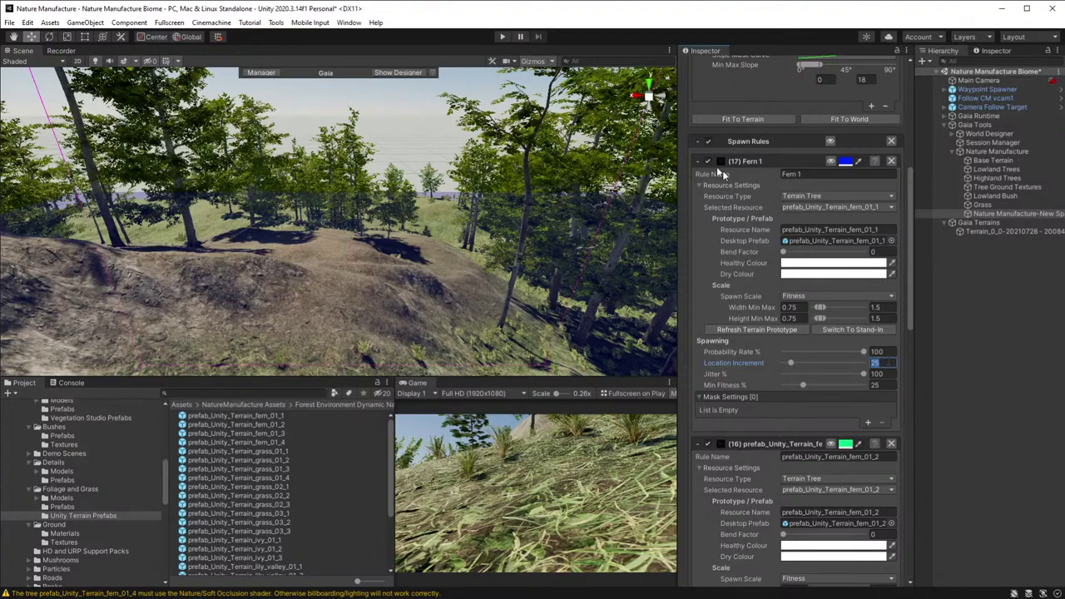
- Delete both fern rules, stop Clear Spawns from removing trees, and Spawn Local the empty second spawner
{"action": "left_click", "coordinate": [891, 161]}
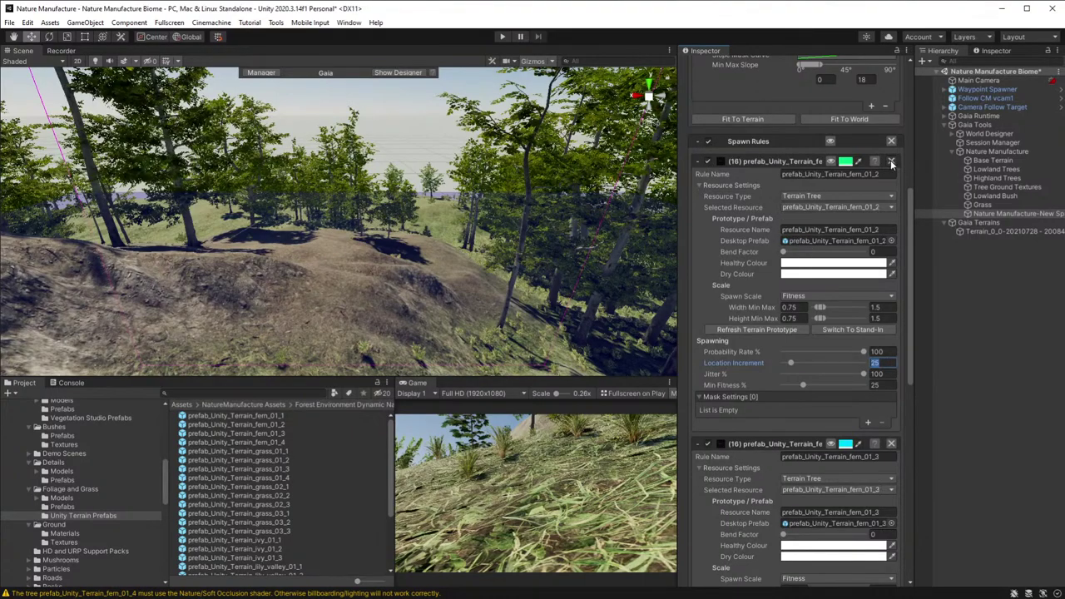
{"action": "left_click", "coordinate": [892, 209]}
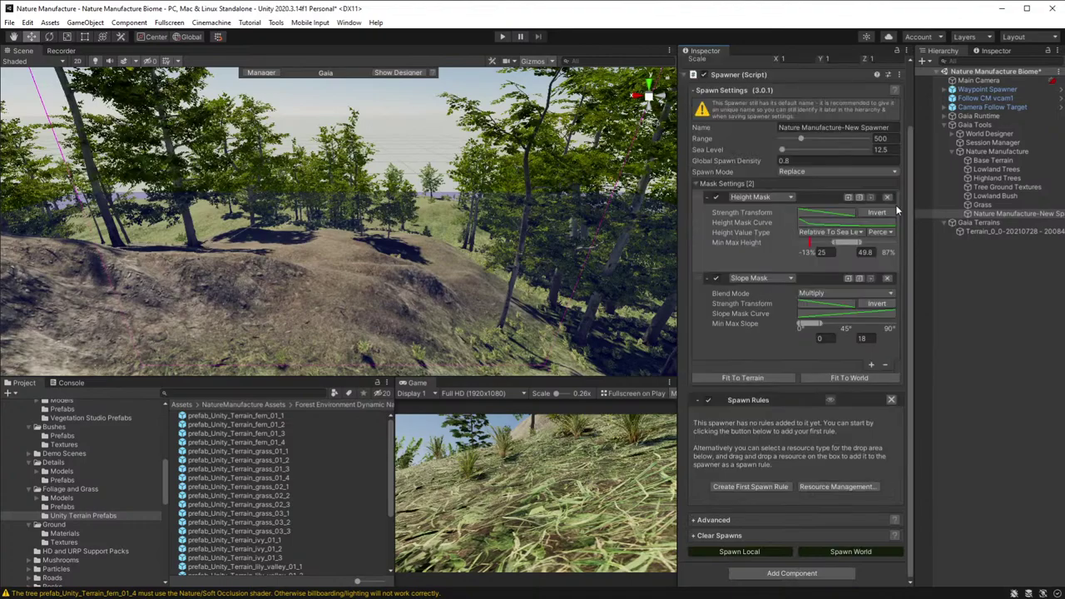
{"action": "left_click", "coordinate": [701, 535]}
{"action": "scroll", "coordinate": [769, 538], "scroll_direction": "down", "scroll_amount": 3}
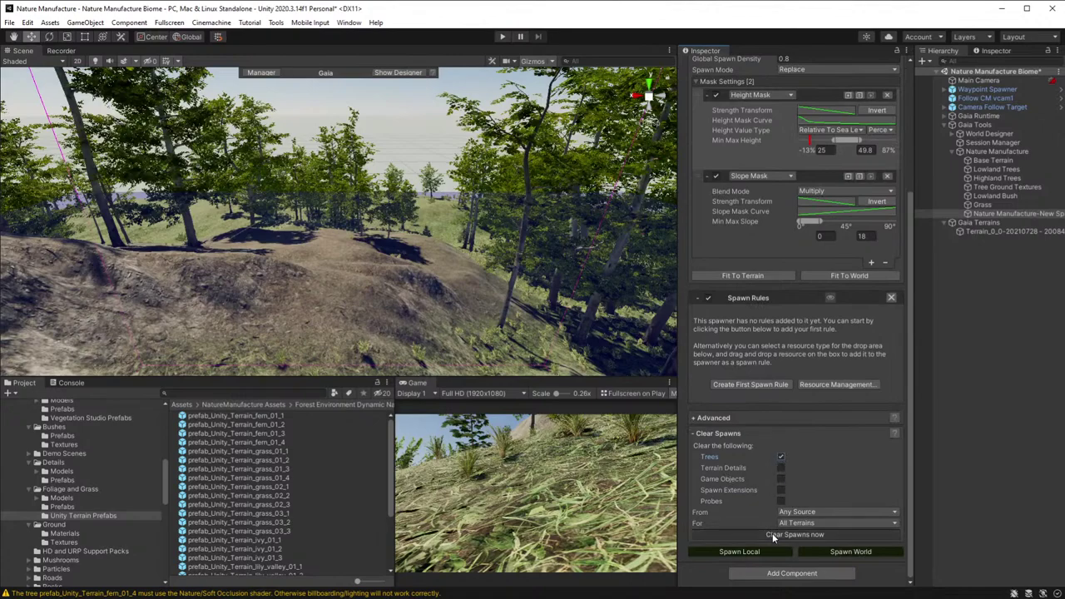
{"action": "left_click", "coordinate": [783, 457]}
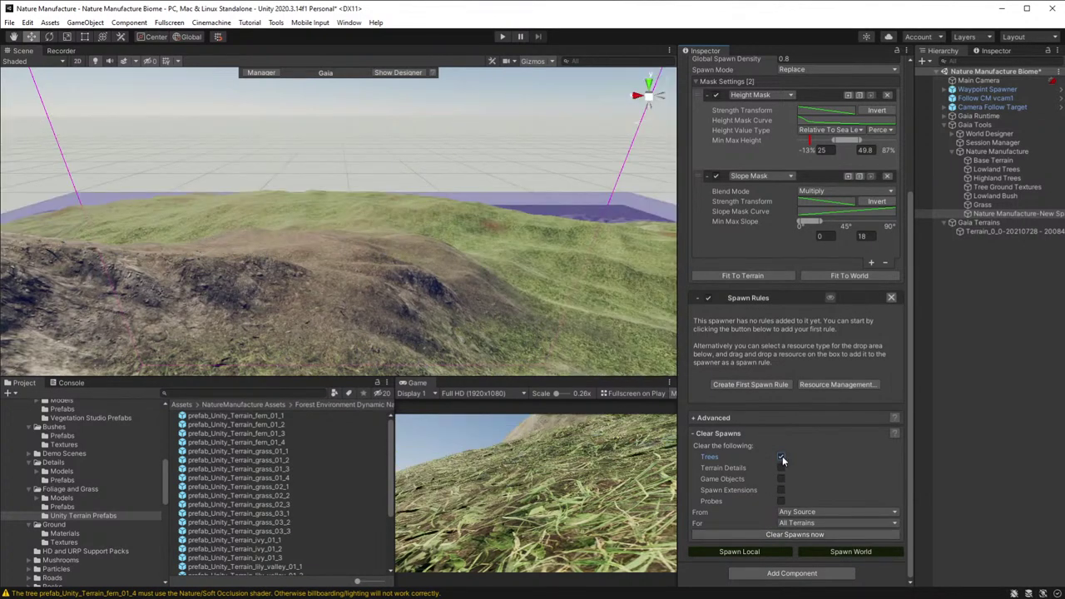
{"action": "left_click", "coordinate": [782, 457]}
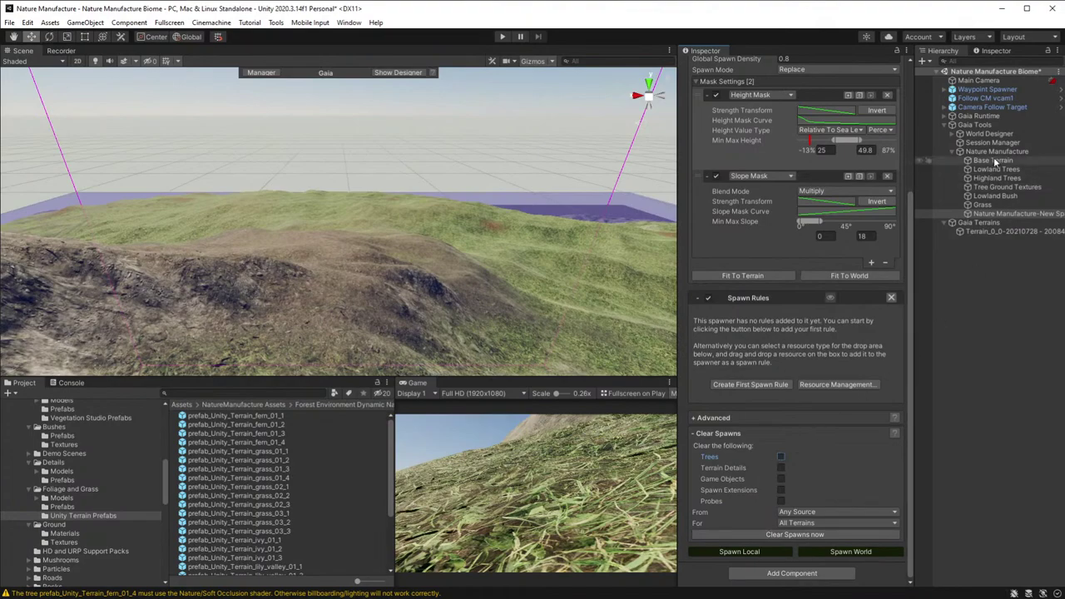
{"action": "left_click", "coordinate": [1007, 214]}
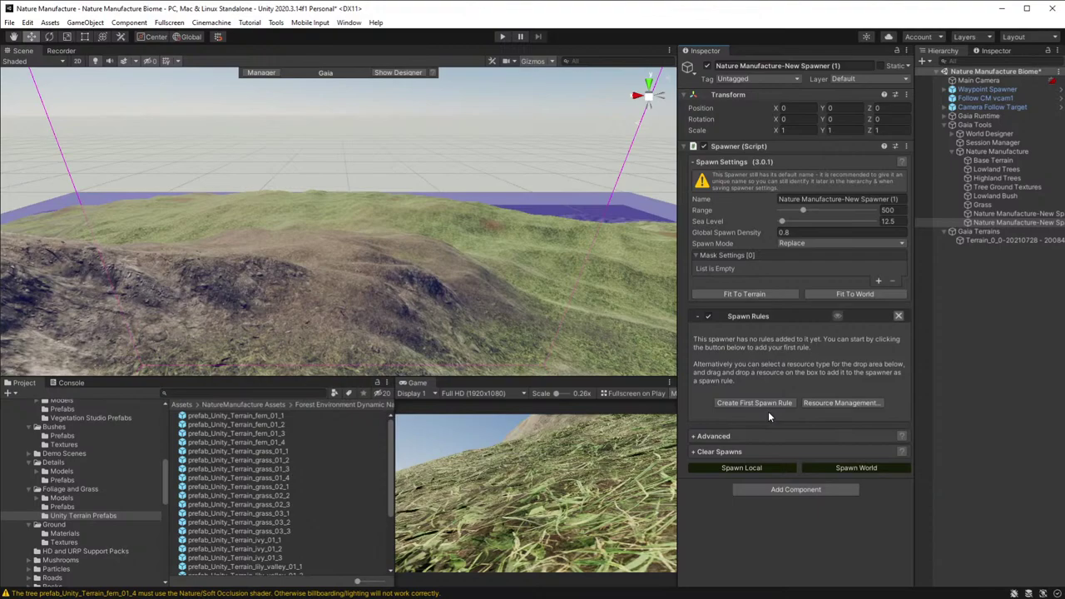
{"action": "left_click", "coordinate": [726, 468]}
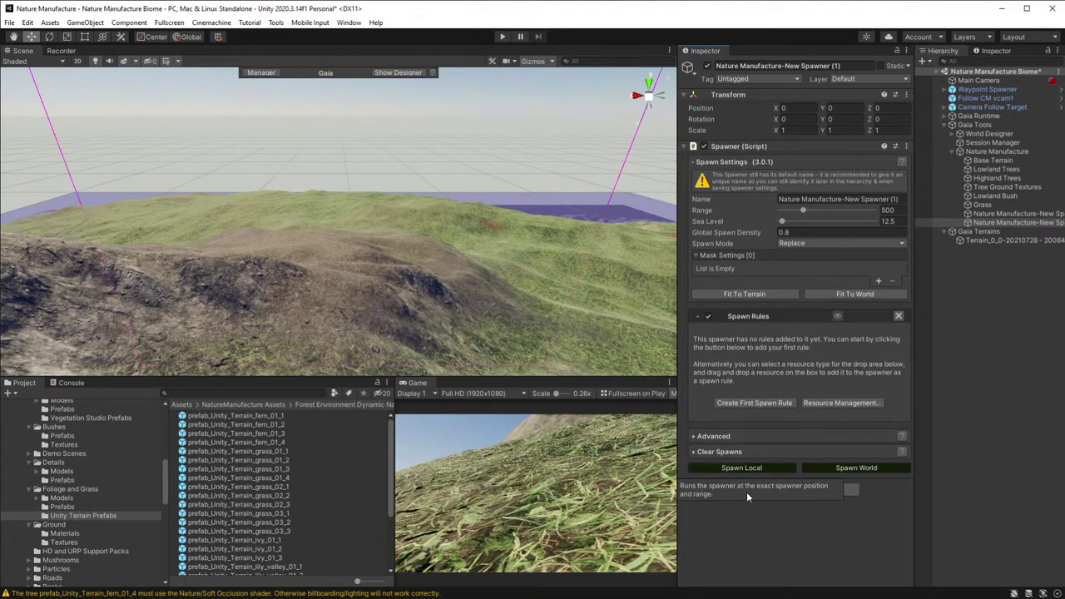
- Spawn the whole Nature Manufacture biome and fly the view down to the fern-covered slope
{"action": "left_click", "coordinate": [981, 152]}
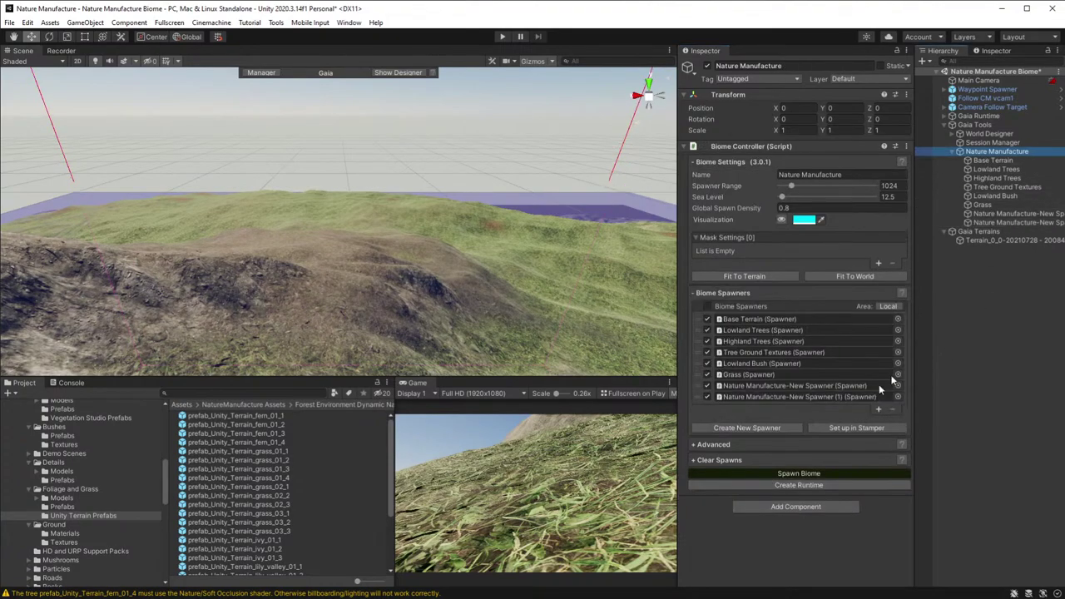
{"action": "left_click", "coordinate": [803, 478]}
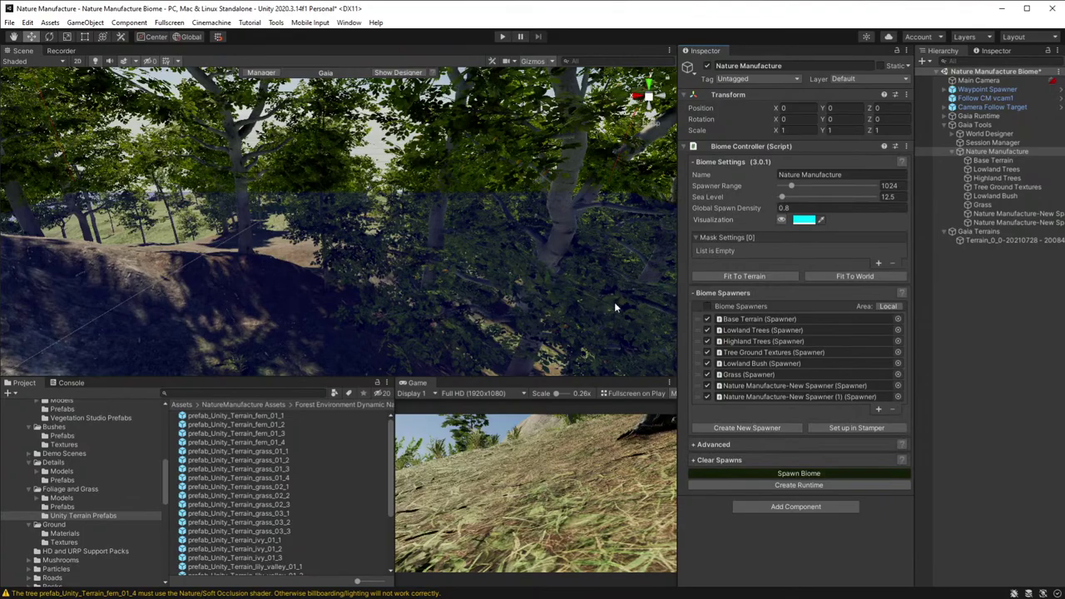
{"action": "right_click_drag", "start_coordinate": [614, 302], "coordinate": [309, 365]}
{"action": "key", "text": "w"}
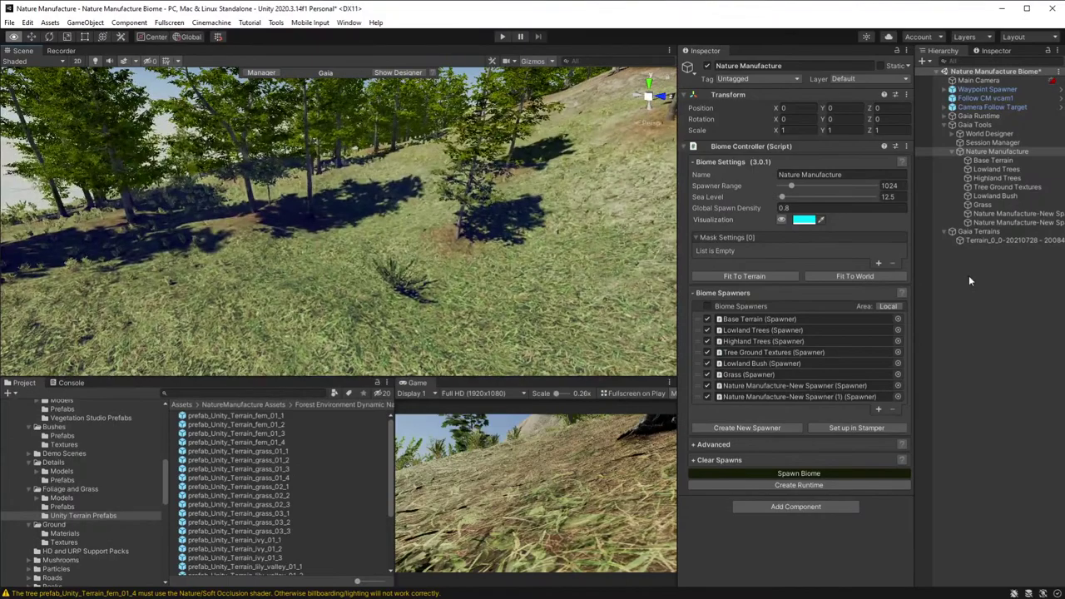
{"action": "key", "text": "f"}
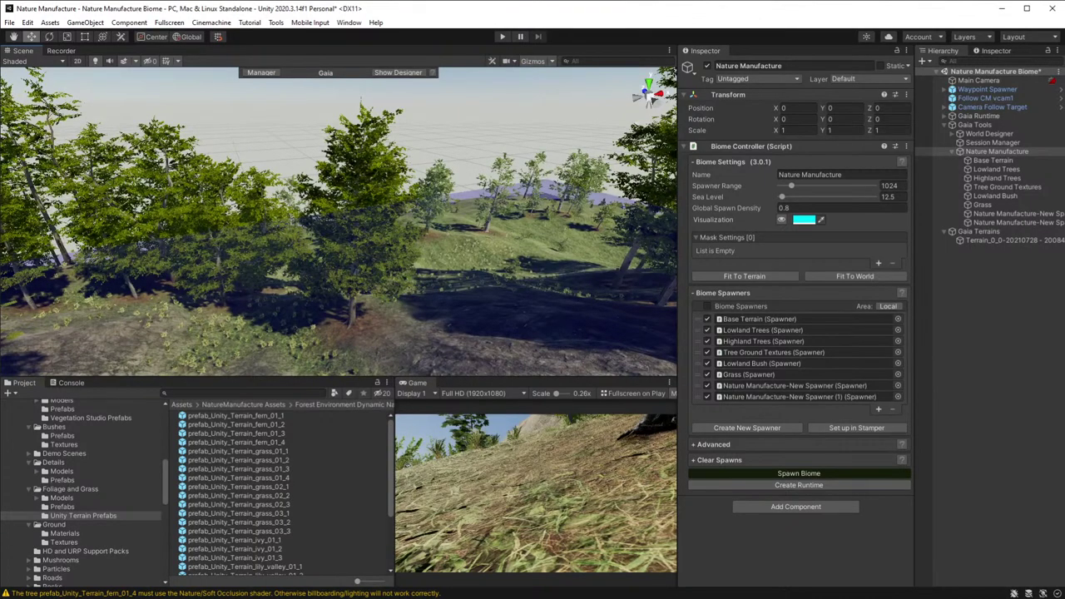
{"action": "right_click_drag", "start_coordinate": [607, 314], "coordinate": [215, 211]}
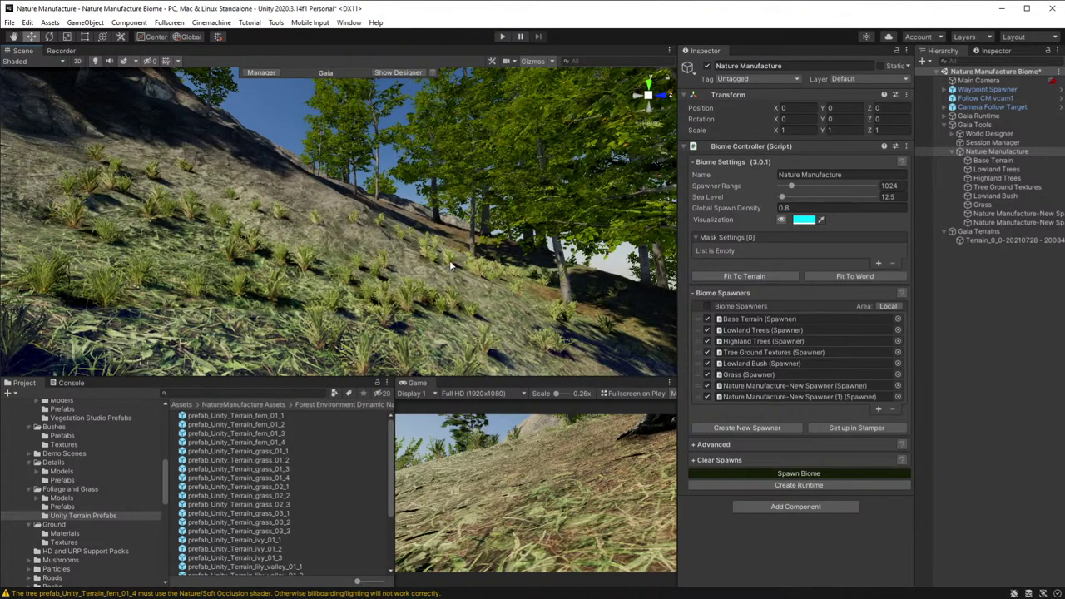
{"action": "scroll", "coordinate": [450, 263], "scroll_direction": "up", "scroll_amount": 5}
{"action": "scroll", "coordinate": [450, 264], "scroll_direction": "down", "scroll_amount": 5}
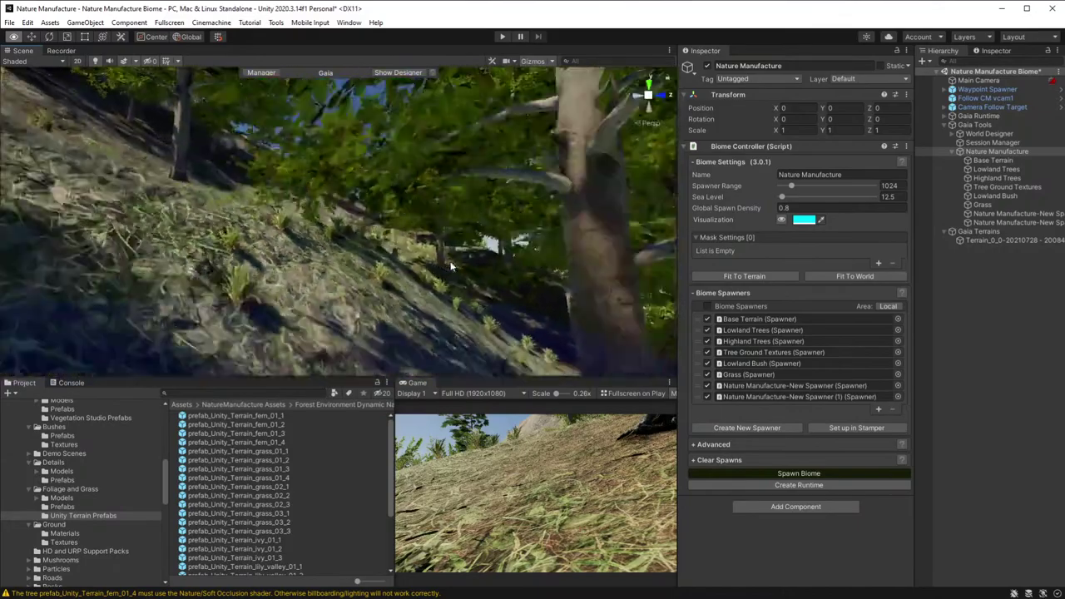
{"action": "right_click_drag", "start_coordinate": [407, 264], "coordinate": [7, 329]}
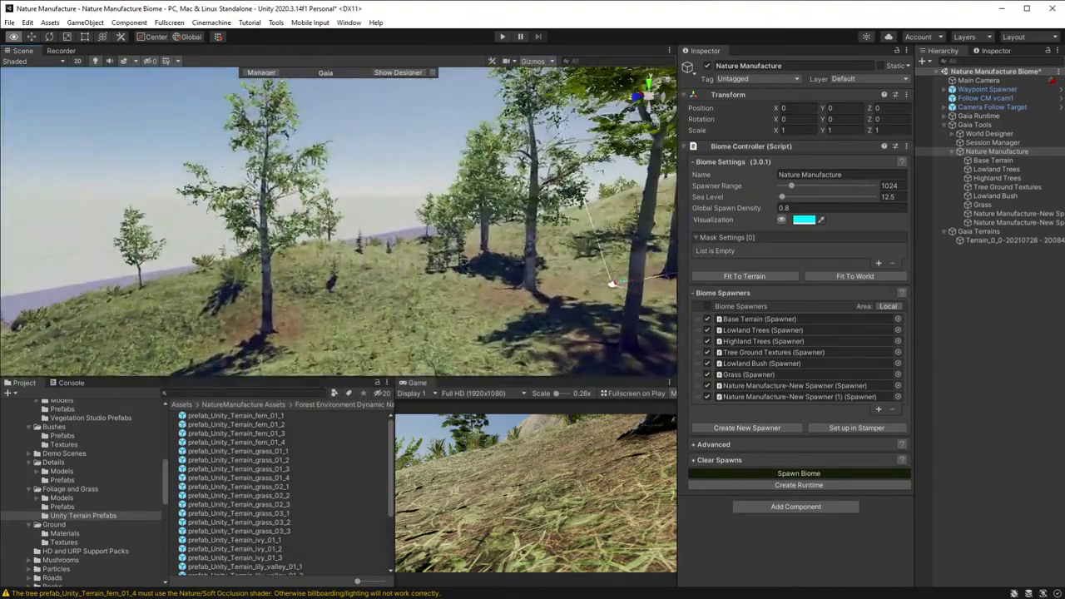
{"action": "right_click_drag", "start_coordinate": [259, 233], "coordinate": [371, 375]}
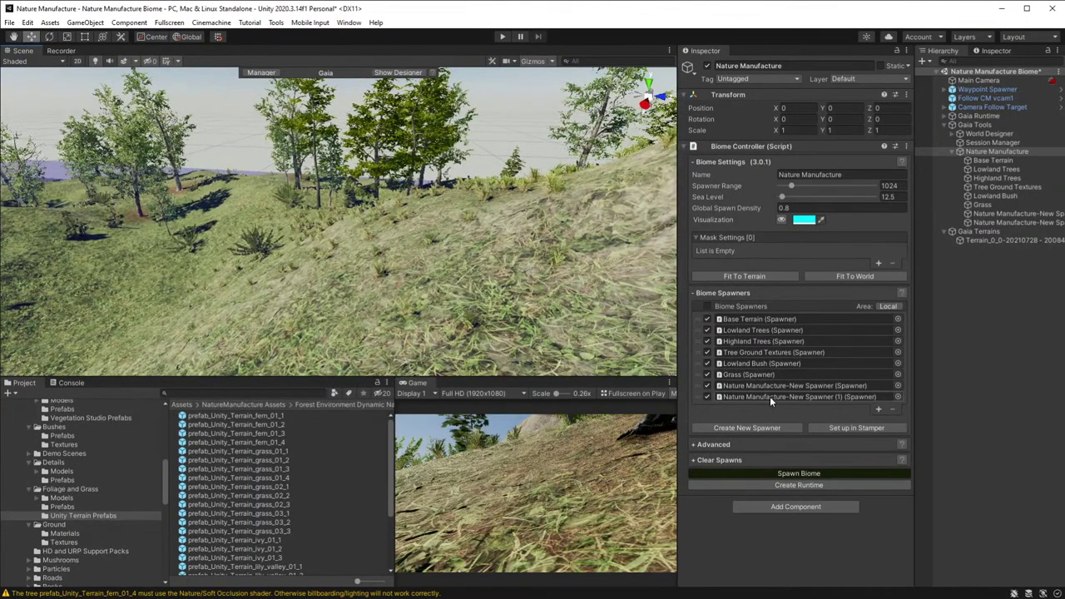
- Give the first New Spawner its first blank spawn rule
{"action": "left_click", "coordinate": [780, 385]}
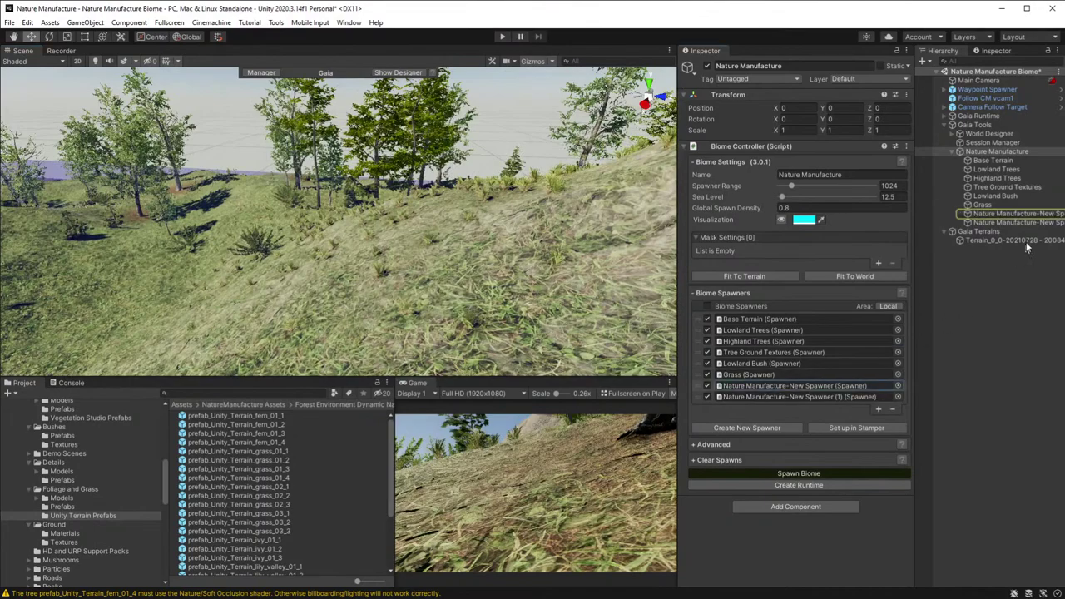
{"action": "left_click", "coordinate": [1023, 215]}
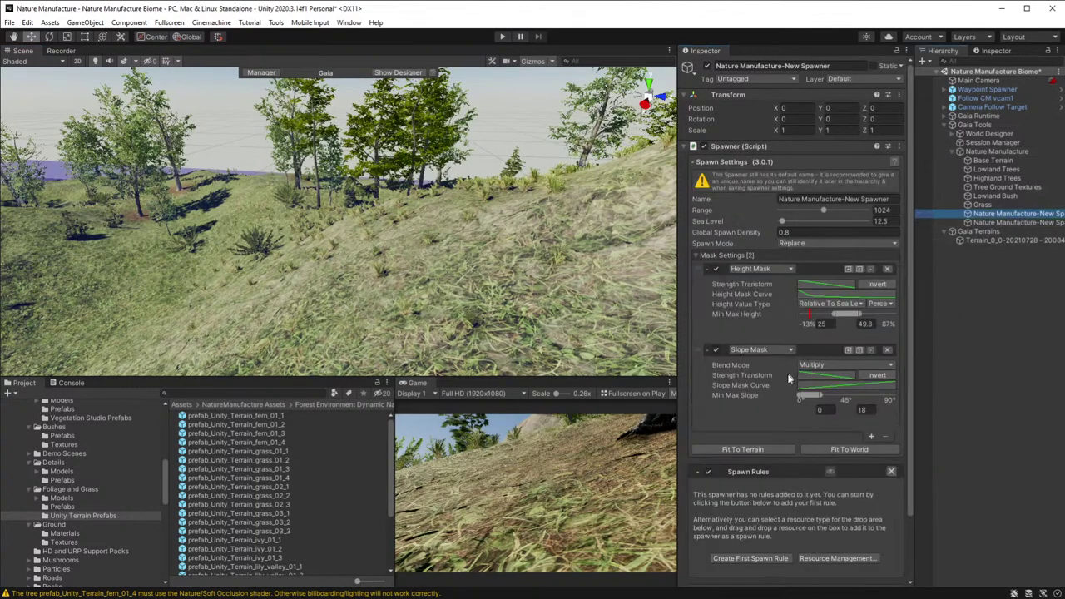
{"action": "scroll", "coordinate": [766, 396], "scroll_direction": "down", "scroll_amount": 3}
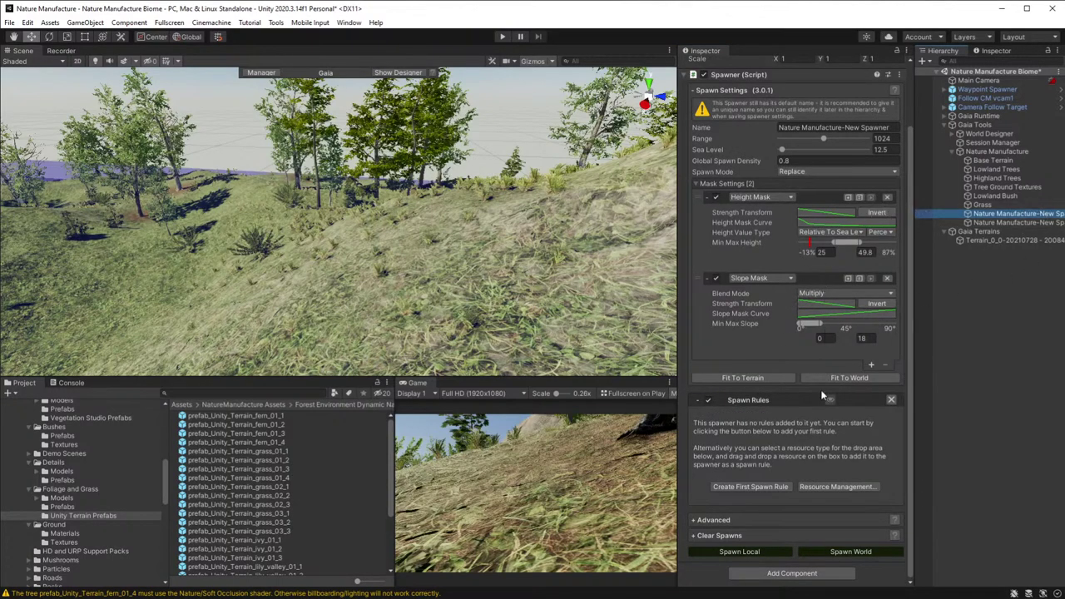
{"action": "left_click", "coordinate": [772, 487]}
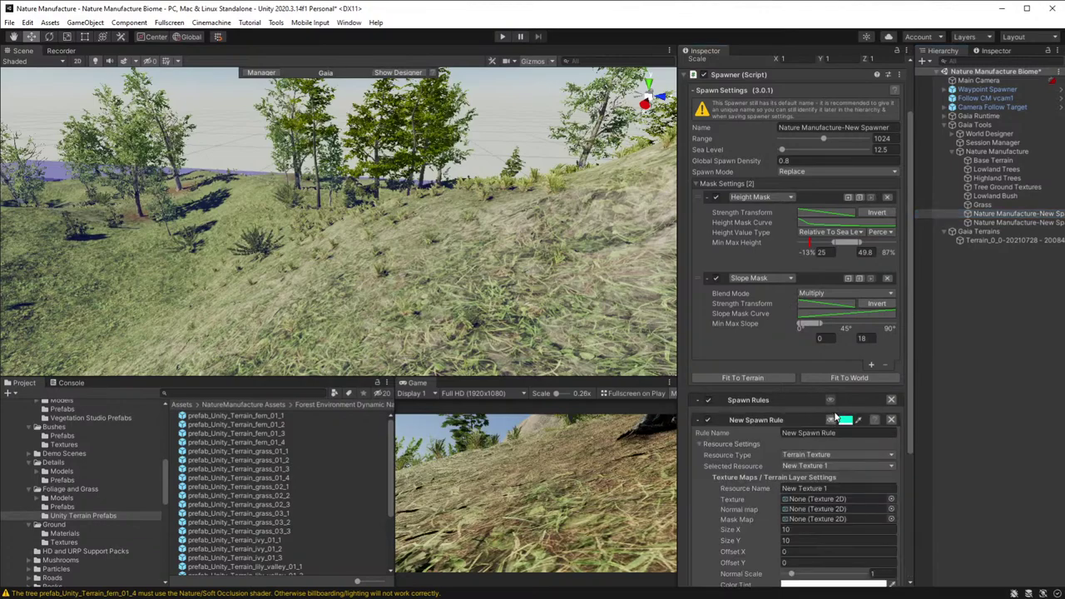
{"action": "left_click", "coordinate": [831, 421]}
{"action": "left_click", "coordinate": [832, 421]}
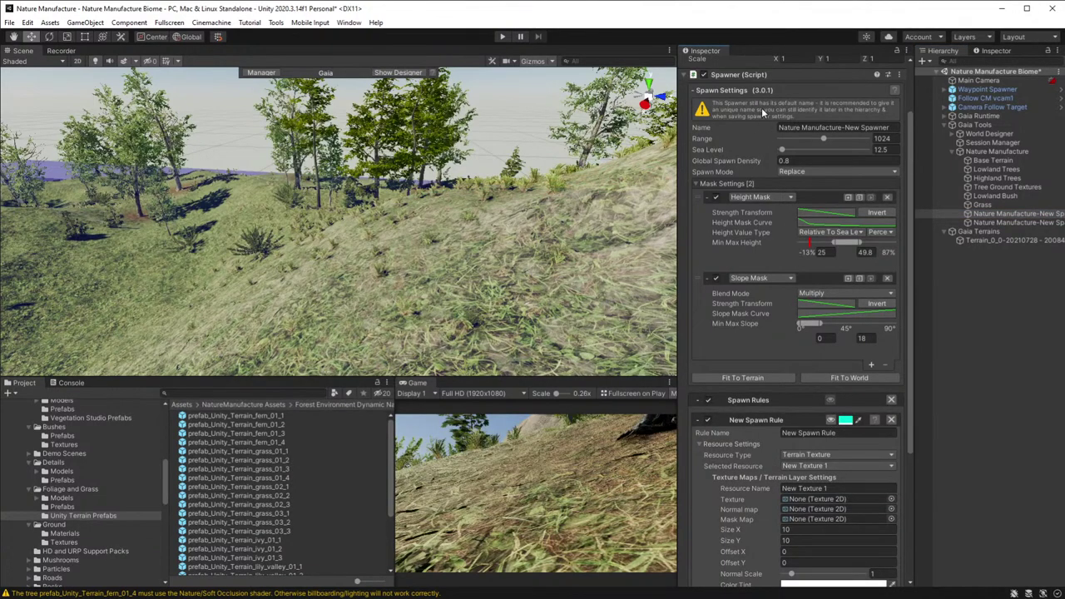
{"action": "scroll", "coordinate": [810, 142], "scroll_direction": "up", "scroll_amount": 2}
- Rename the two new spawners 'Highland Bushes' and 'Lowland Bushes'
{"action": "left_click", "coordinate": [787, 65]}
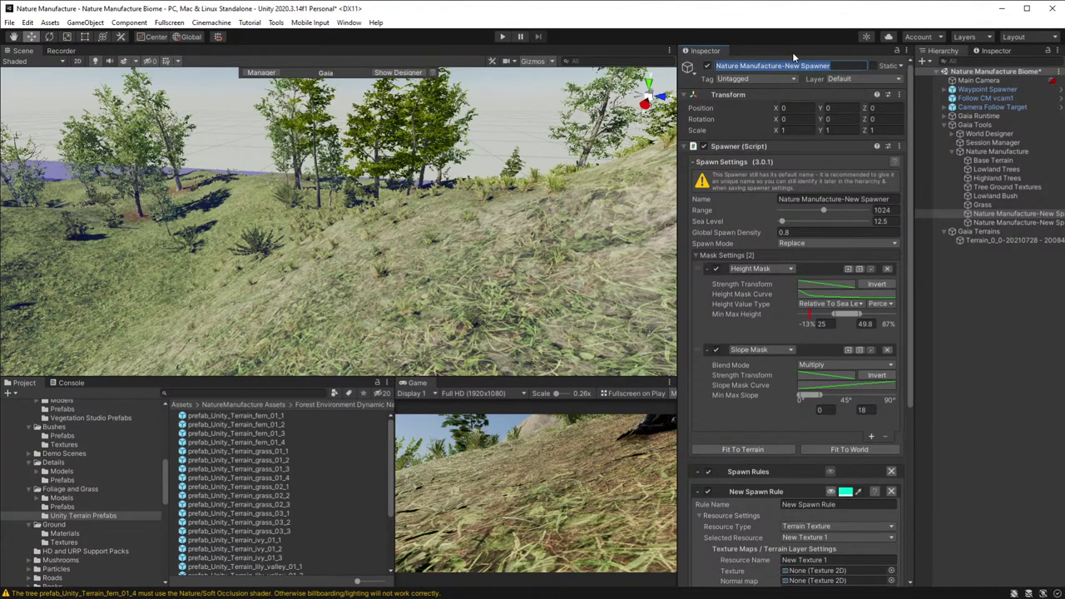
{"action": "type", "text": "Higha"}
{"action": "key", "text": "BackSpace"}
{"action": "type", "text": "land"}
{"action": "type", "text": "Budhs"}
{"action": "key", "text": "BackSpace"}
{"action": "key", "text": "BackSpace"}
{"action": "key", "text": "BackSpace"}
{"action": "key", "text": "BackSpace"}
{"action": "key", "text": "BackSpace"}
{"action": "type", "text": "Bushes"}
{"action": "key", "text": "Return"}
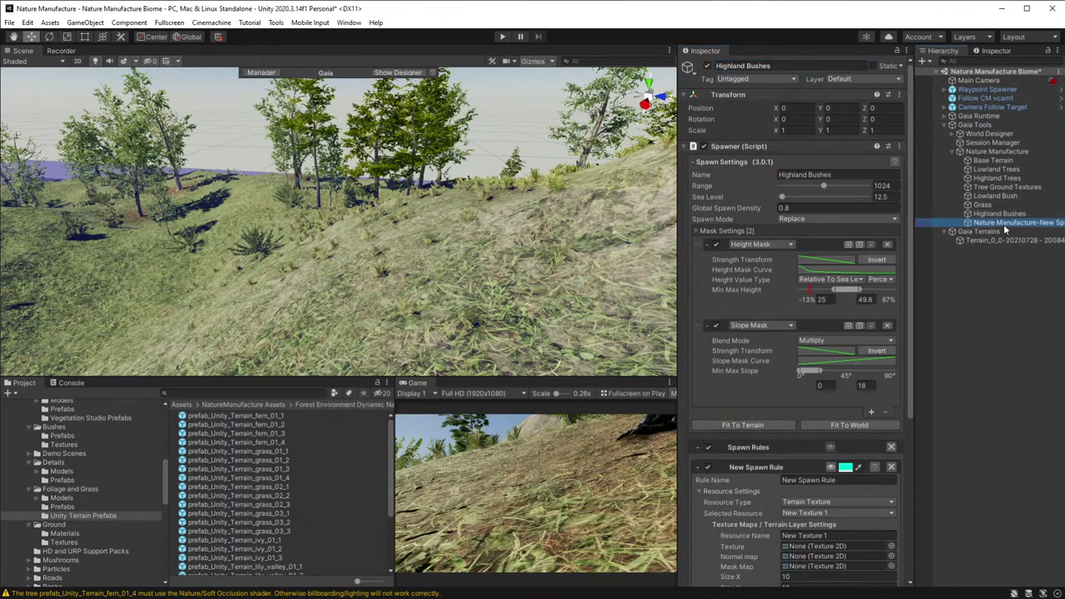
{"action": "left_click", "coordinate": [1003, 223]}
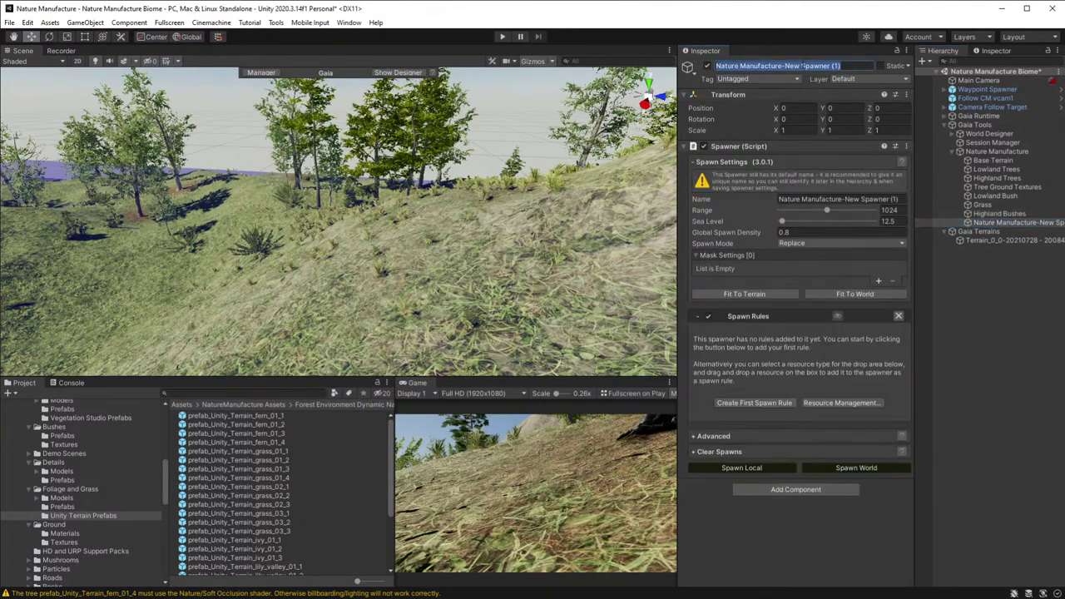
{"action": "type", "text": "Lowland Bushes"}
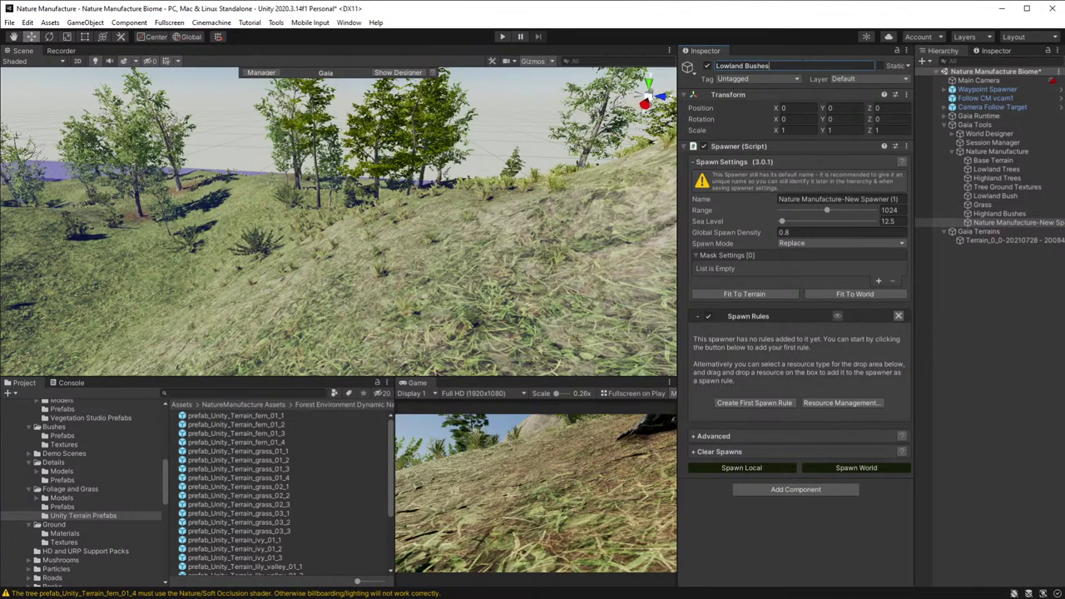
{"action": "key", "text": "Return"}
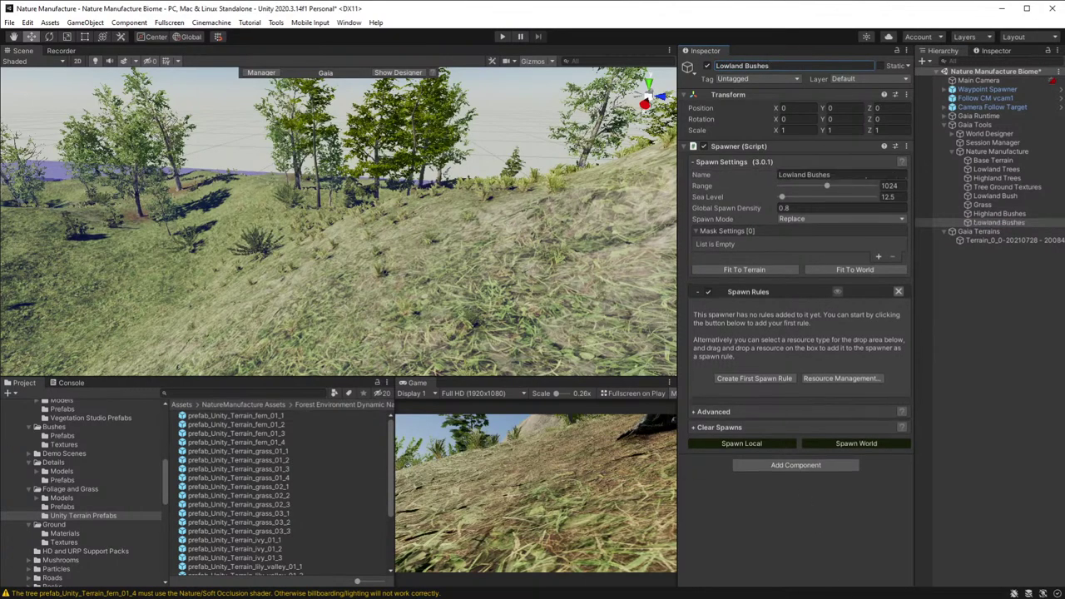
- Give Lowland Bushes a first Terrain Detail spawn rule and pull the view back over the hillside
{"action": "right_click_drag", "start_coordinate": [445, 220], "coordinate": [535, 458]}
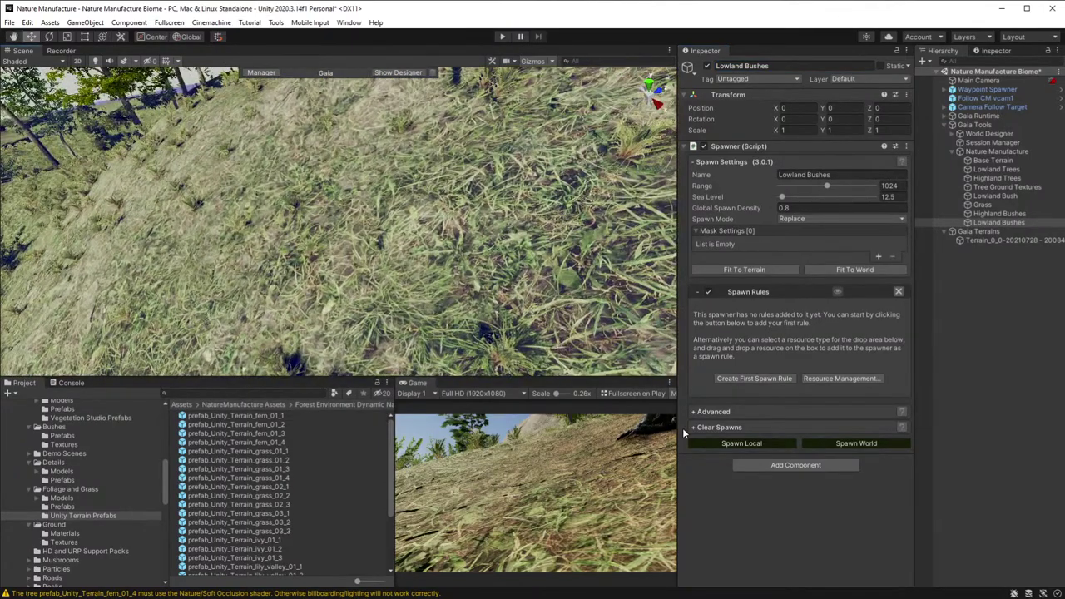
{"action": "left_click", "coordinate": [755, 380]}
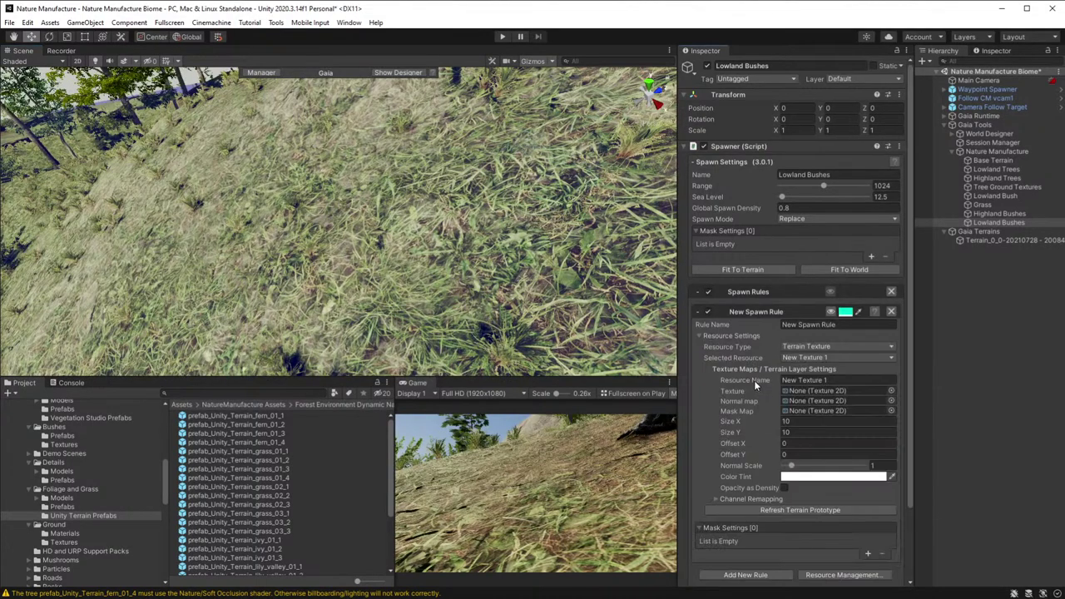
{"action": "left_click", "coordinate": [837, 348]}
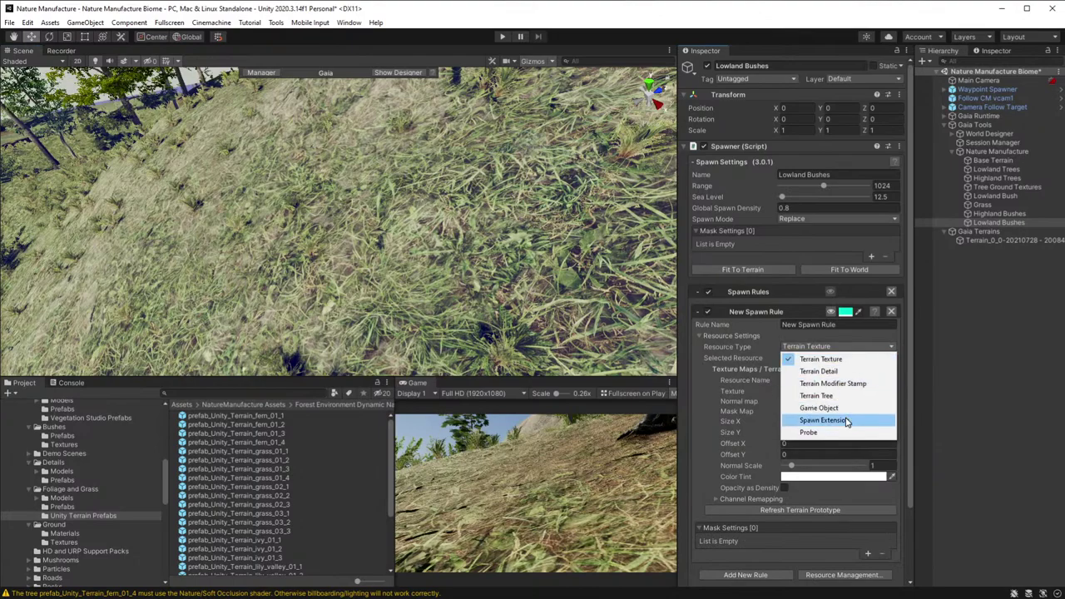
{"action": "left_click", "coordinate": [838, 372]}
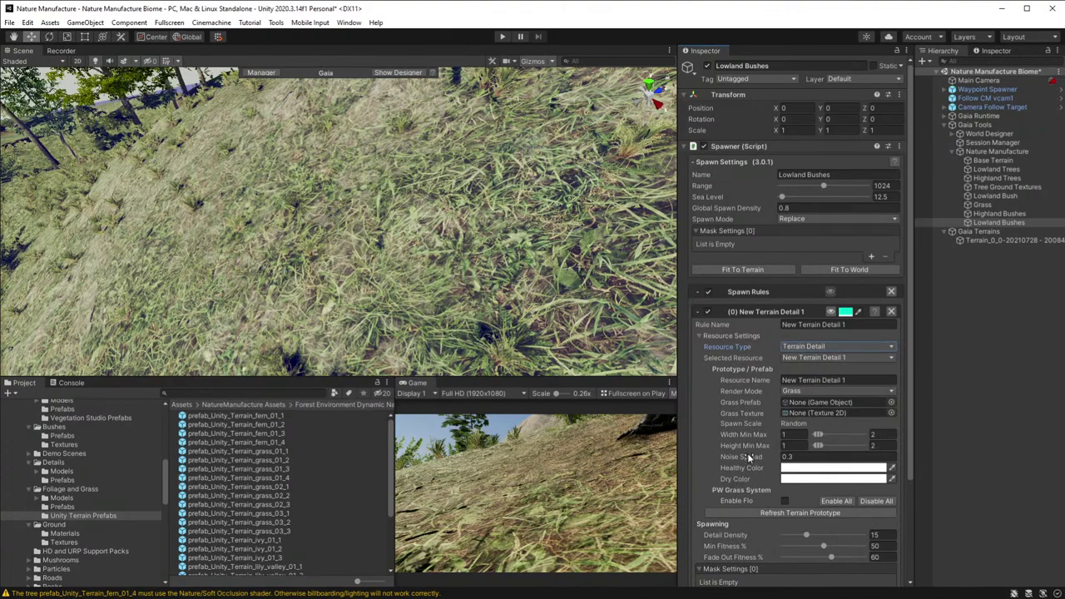
{"action": "scroll", "coordinate": [747, 450], "scroll_direction": "down", "scroll_amount": 3}
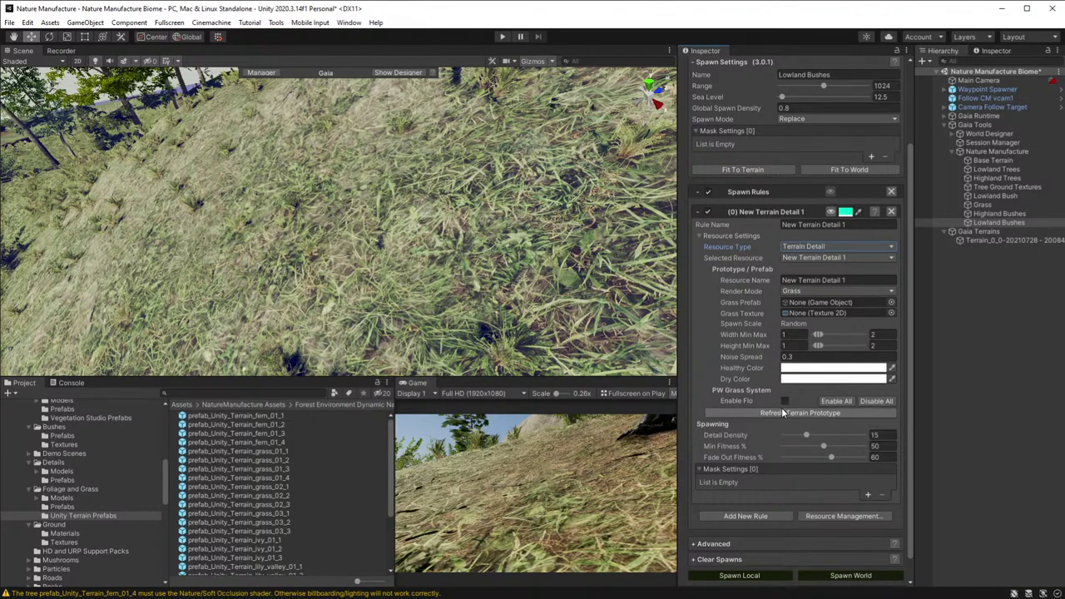
{"action": "right_click_drag", "start_coordinate": [237, 341], "coordinate": [479, 163]}
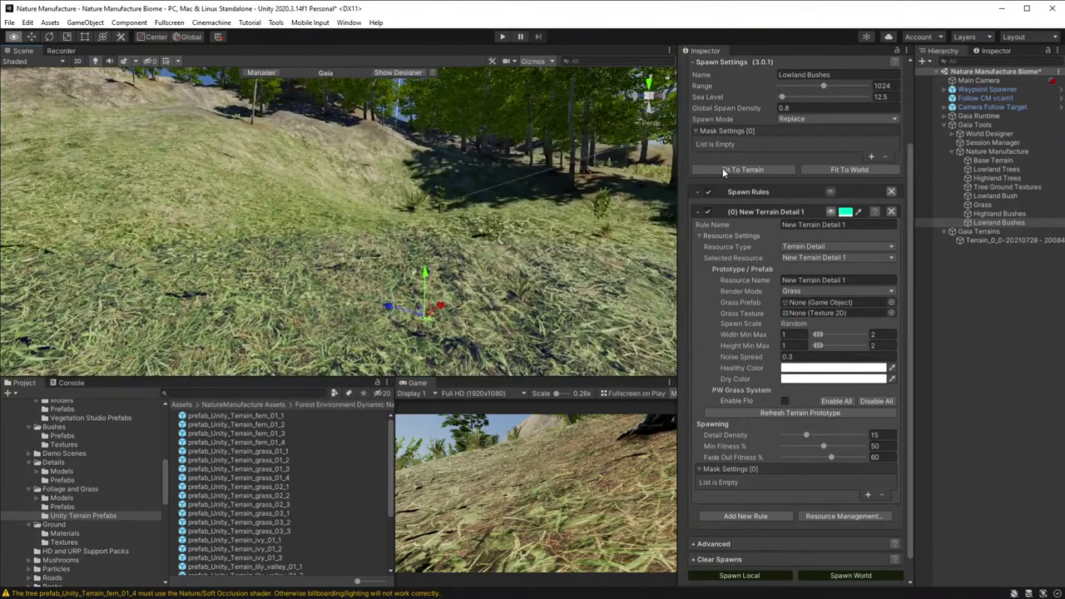
- Assign the fern_01_1 prefab to the Lowland Bushes rule and bring up its resource type choices
{"action": "left_click", "coordinate": [723, 169]}
{"action": "right_click_drag", "start_coordinate": [469, 232], "coordinate": [441, 272]}
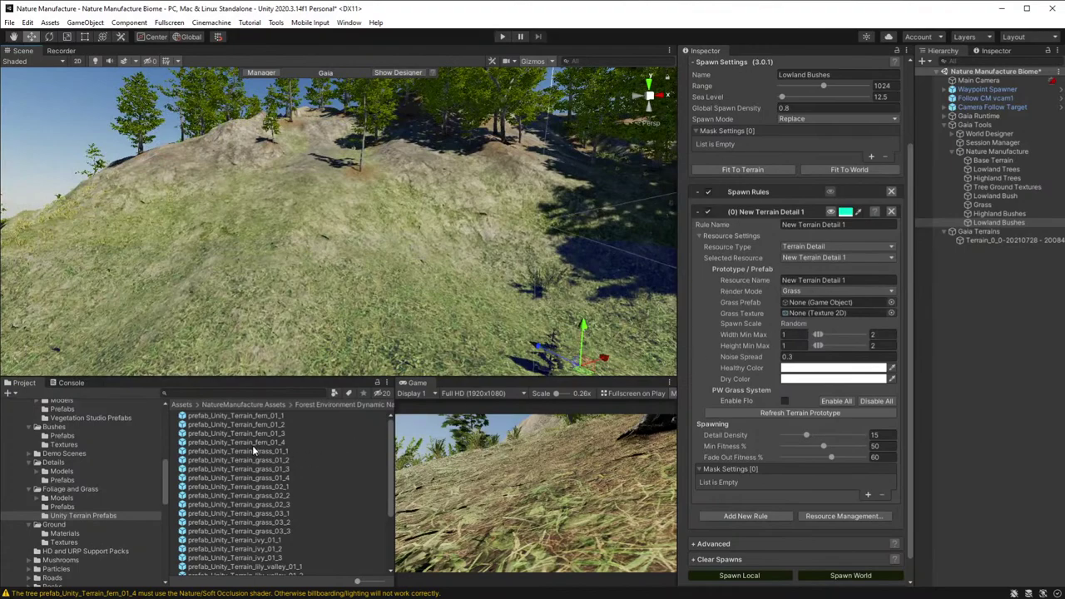
{"action": "left_click_drag", "start_coordinate": [264, 414], "coordinate": [757, 291]}
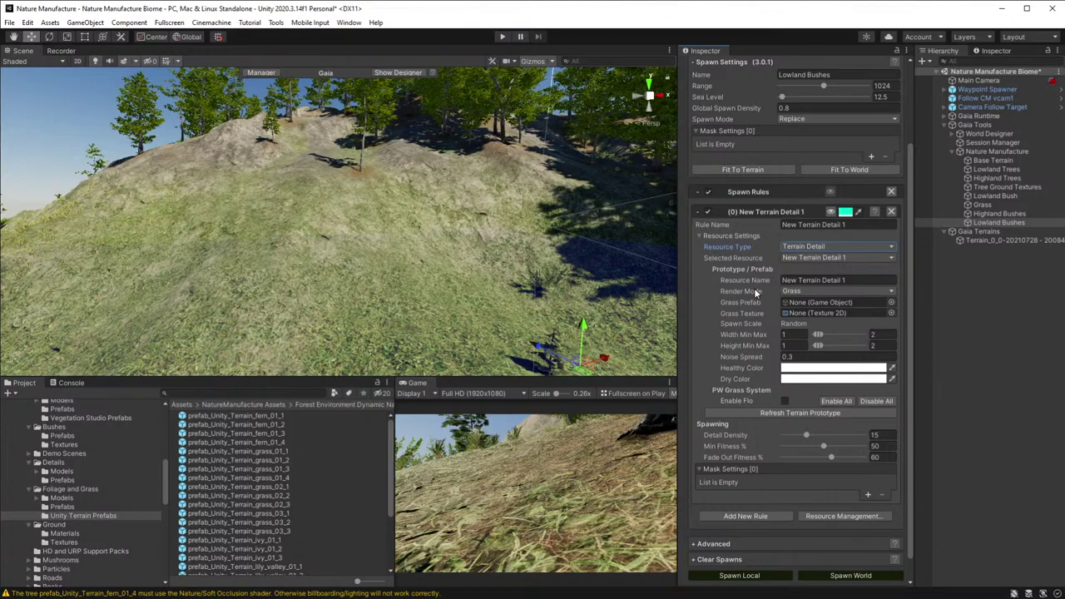
{"action": "left_click", "coordinate": [811, 248]}
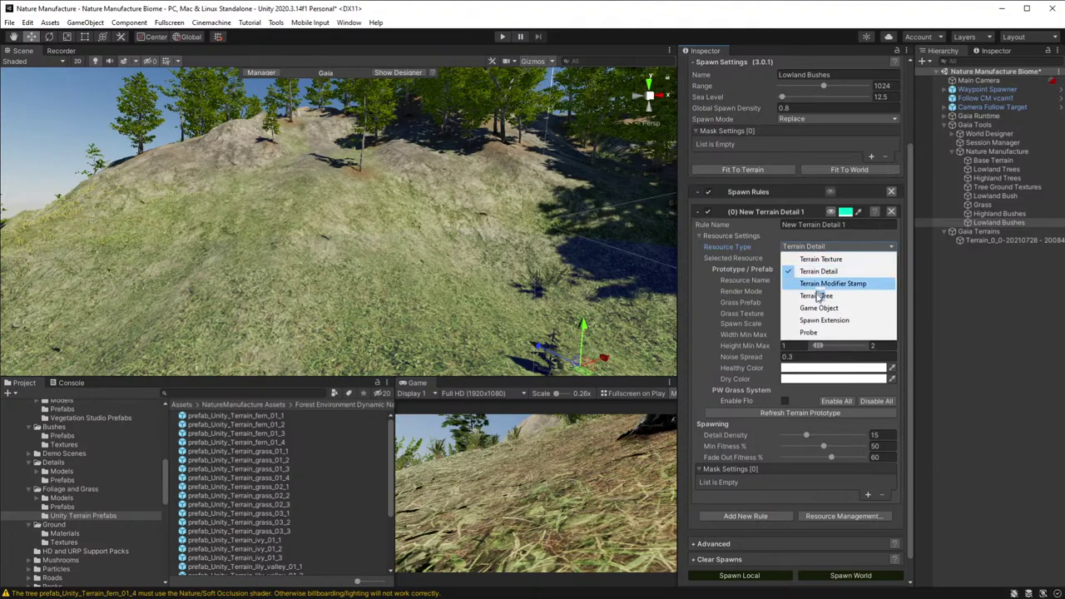
- Try the Spawn Extension resource type, leaving the spawner target mode on Terrain
{"action": "left_click", "coordinate": [817, 321]}
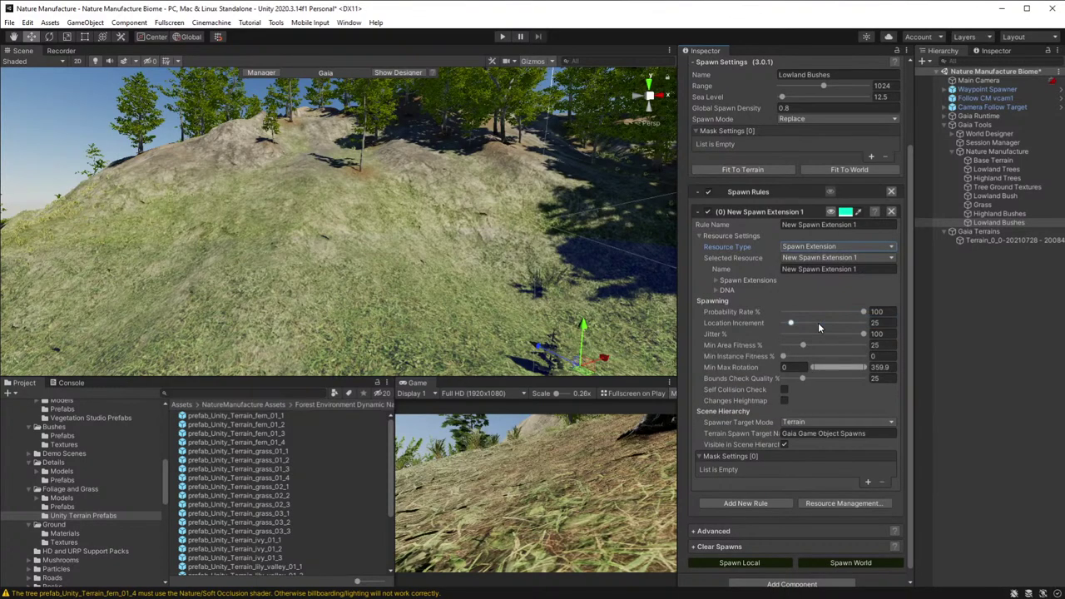
{"action": "left_click", "coordinate": [817, 250]}
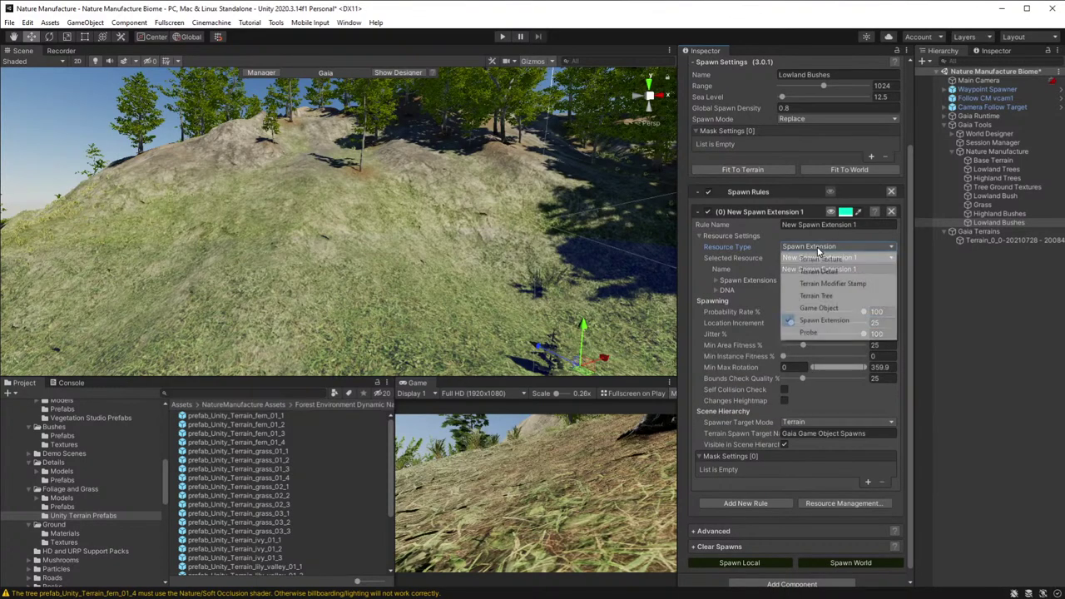
{"action": "left_click", "coordinate": [820, 252]}
{"action": "left_click", "coordinate": [812, 258]}
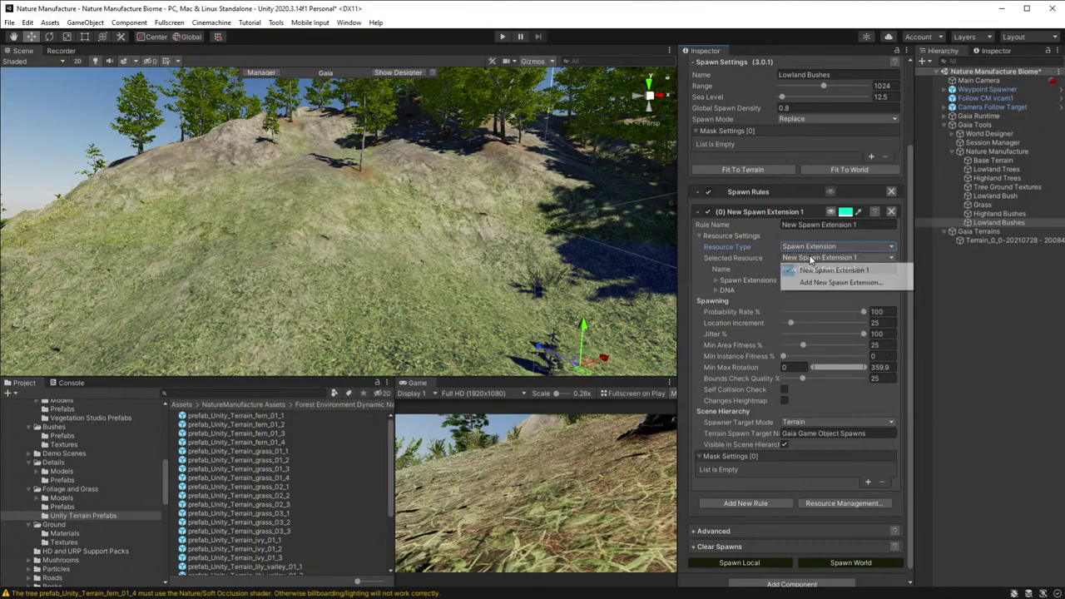
{"action": "left_click", "coordinate": [736, 277]}
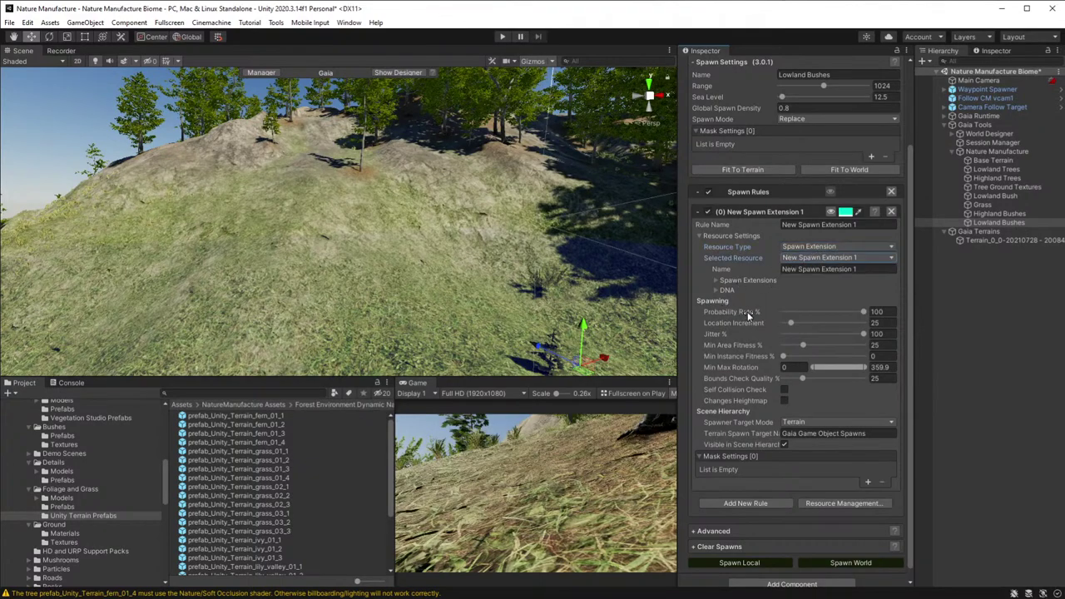
{"action": "left_click", "coordinate": [804, 422]}
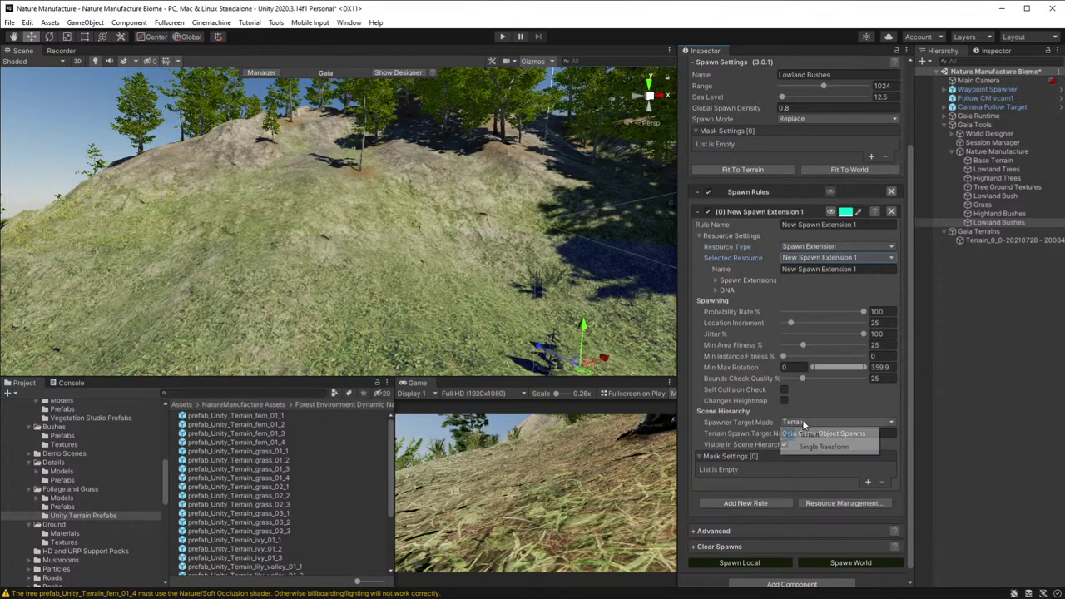
{"action": "left_click", "coordinate": [753, 410]}
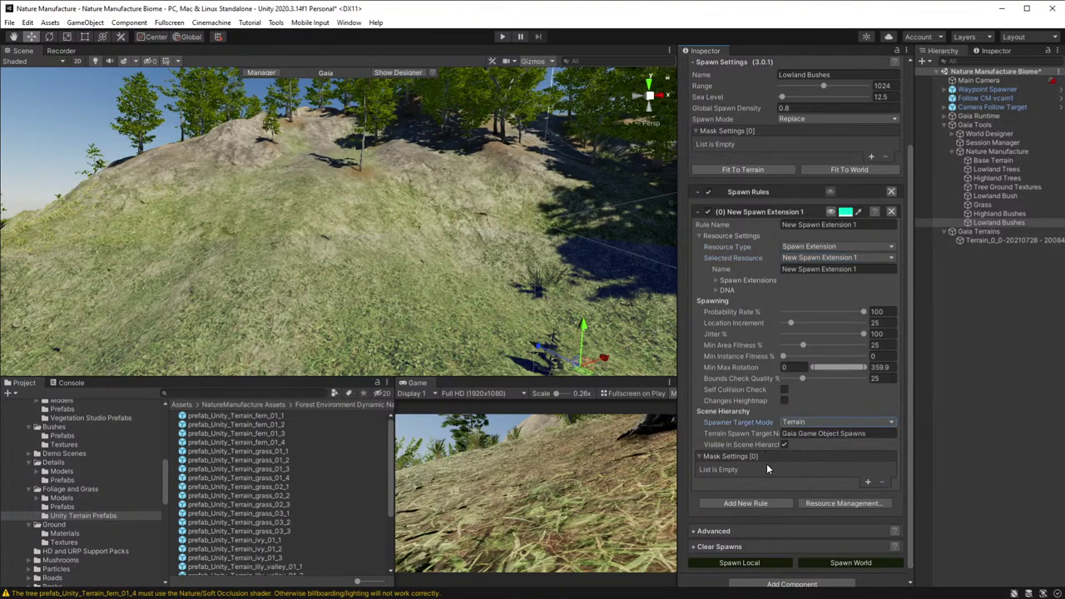
- Switch the rule to Terrain Detail, then to Game Object, and expand its Prefabs section
{"action": "left_click", "coordinate": [838, 247]}
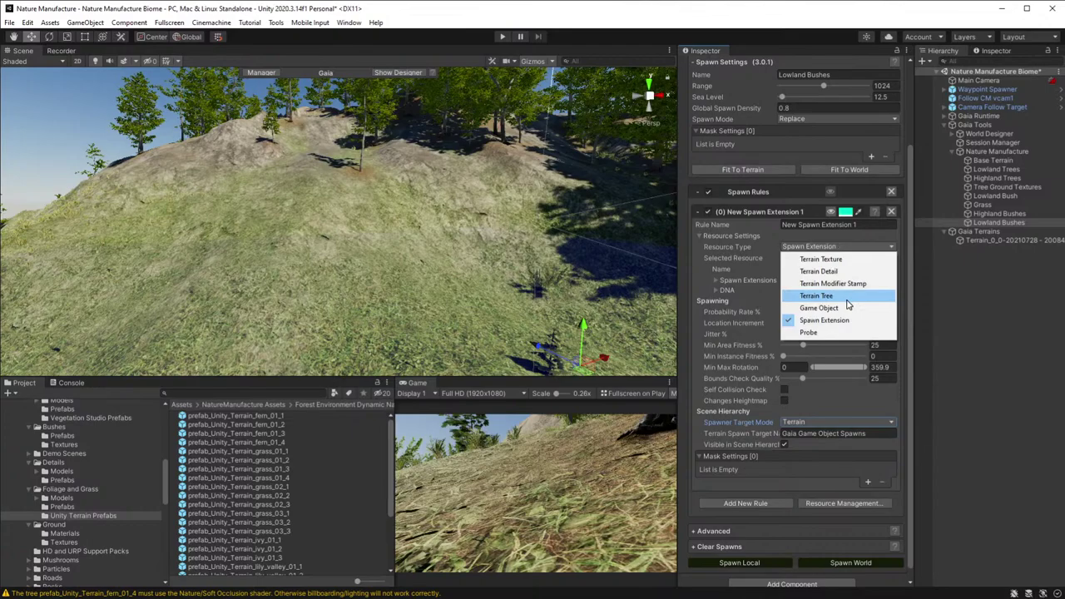
{"action": "left_click", "coordinate": [840, 272]}
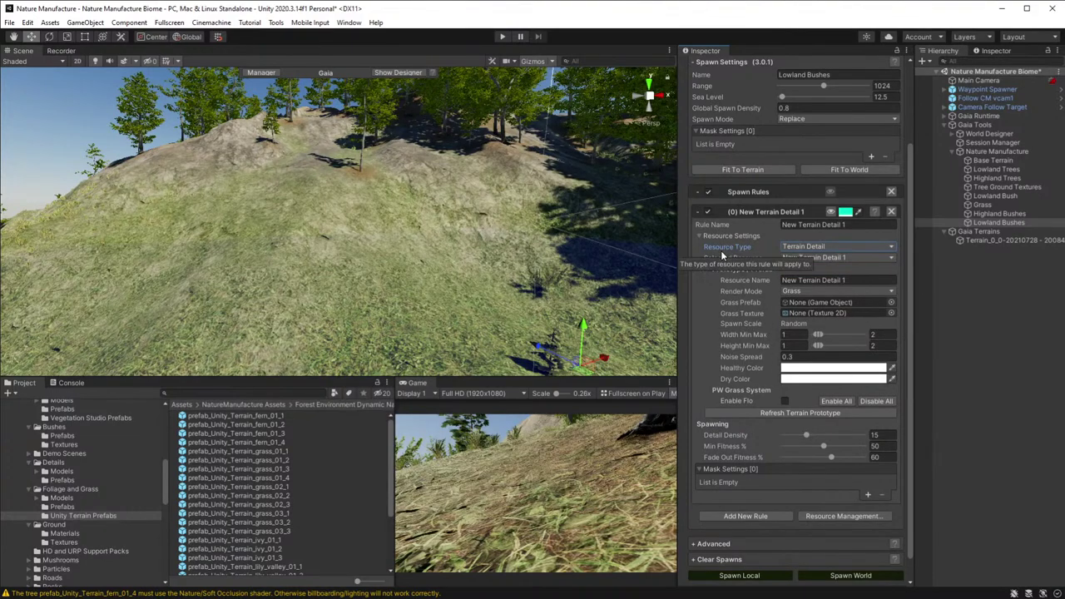
{"action": "left_click", "coordinate": [794, 247]}
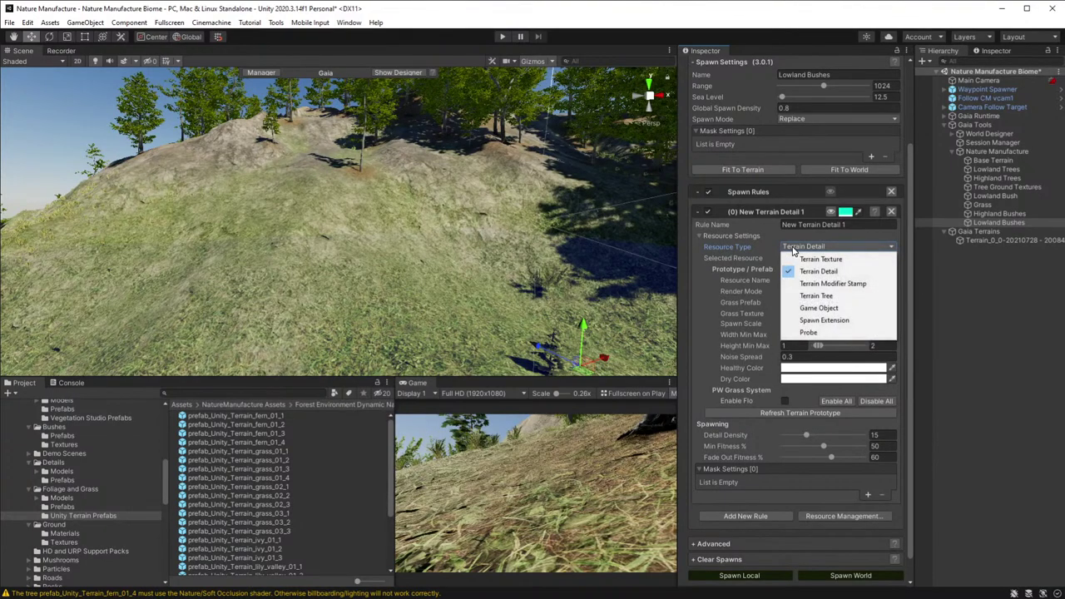
{"action": "left_click", "coordinate": [806, 308]}
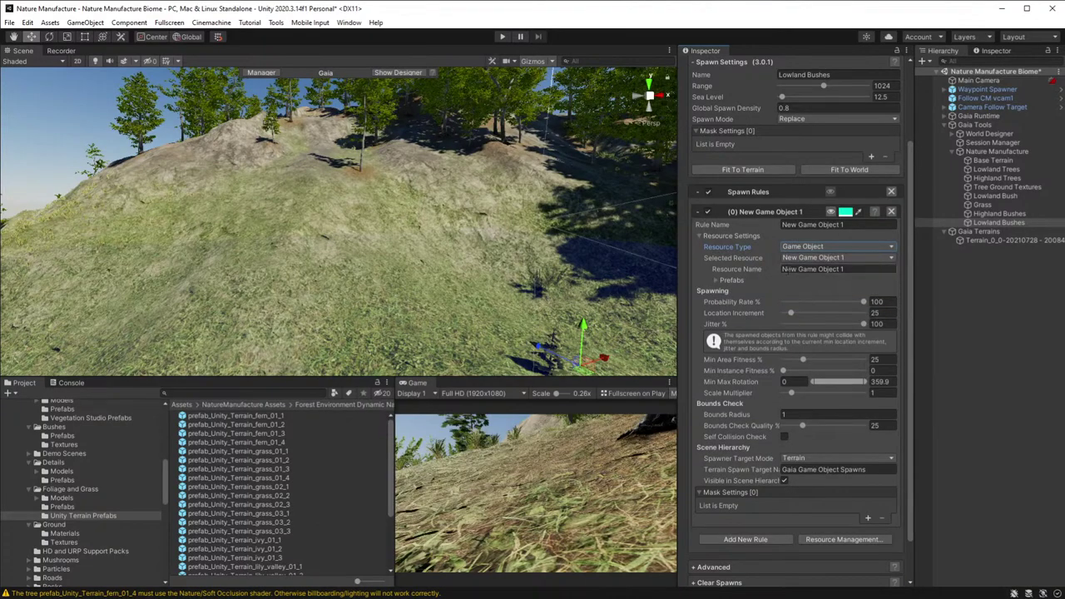
{"action": "left_click", "coordinate": [716, 280]}
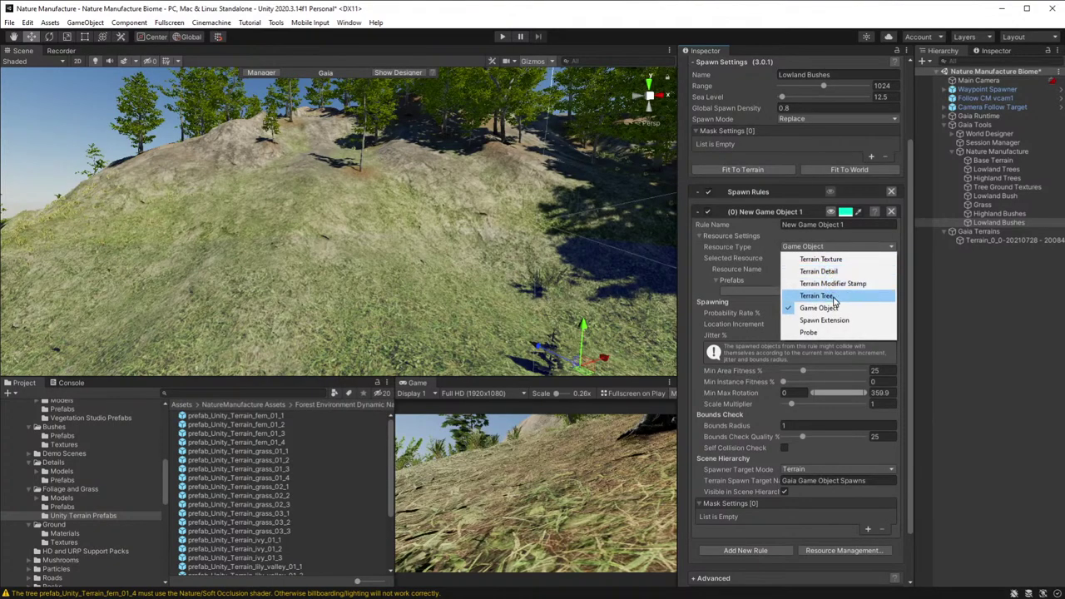
- Make the rule a fern_01_1 Terrain Tree at increment 11, spawn it locally, and add a second rule
{"action": "left_click", "coordinate": [826, 297]}
{"action": "left_click_drag", "start_coordinate": [249, 416], "coordinate": [816, 292]}
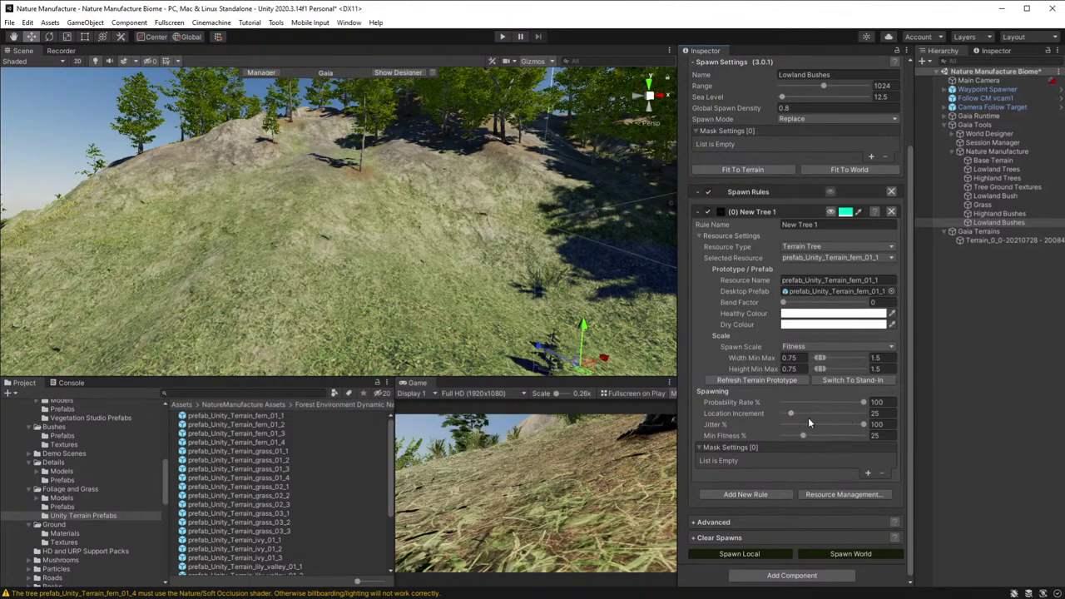
{"action": "left_click_drag", "start_coordinate": [791, 414], "coordinate": [789, 413]}
{"action": "left_click", "coordinate": [739, 553]}
{"action": "right_click_drag", "start_coordinate": [464, 264], "coordinate": [809, 412]}
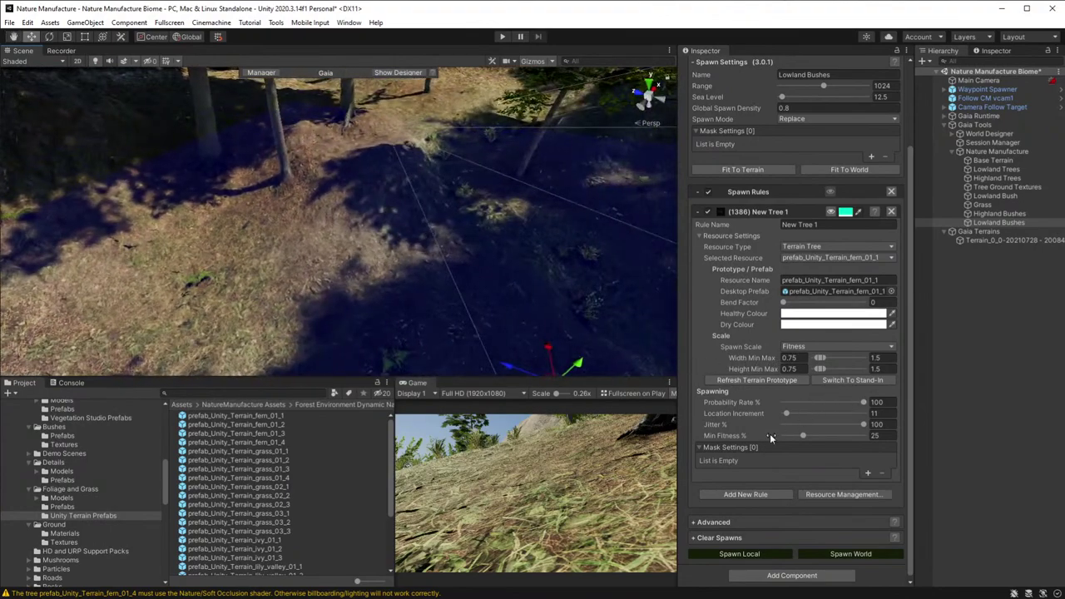
{"action": "left_click", "coordinate": [745, 494]}
{"action": "scroll", "coordinate": [826, 493], "scroll_direction": "down", "scroll_amount": 5}
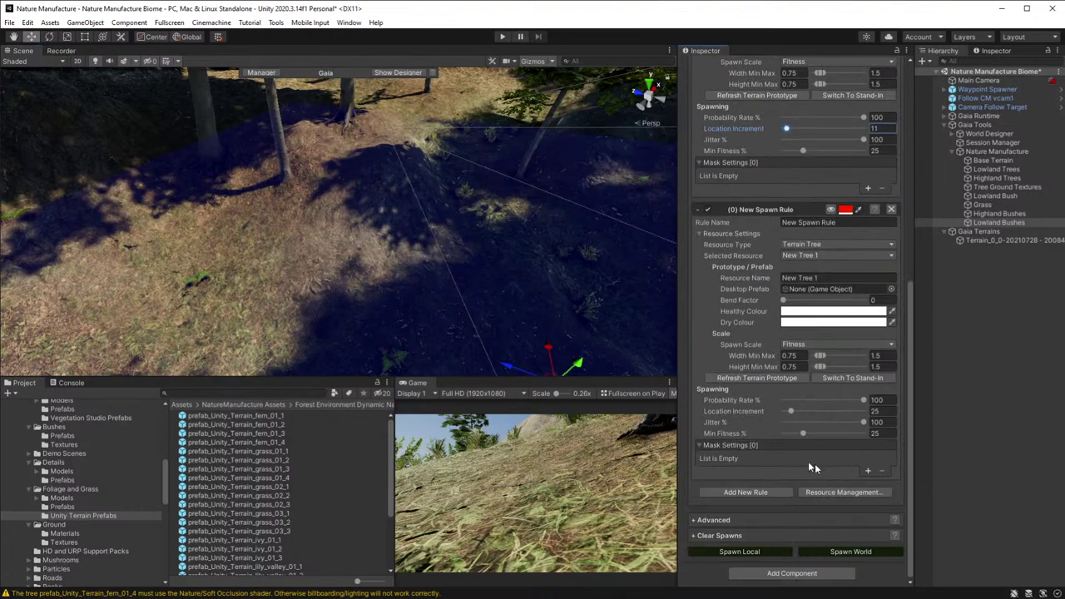
- Add a Collision Mask to the second rule and start renaming the first rule 'Fer'
{"action": "left_click", "coordinate": [868, 471]}
{"action": "left_click", "coordinate": [780, 463]}
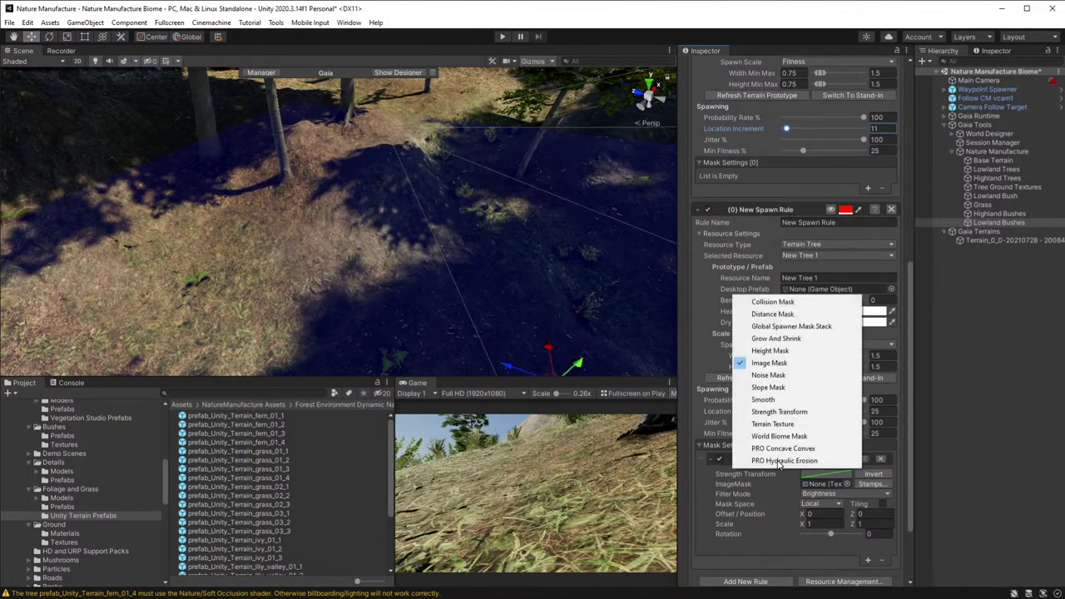
{"action": "left_click", "coordinate": [797, 304]}
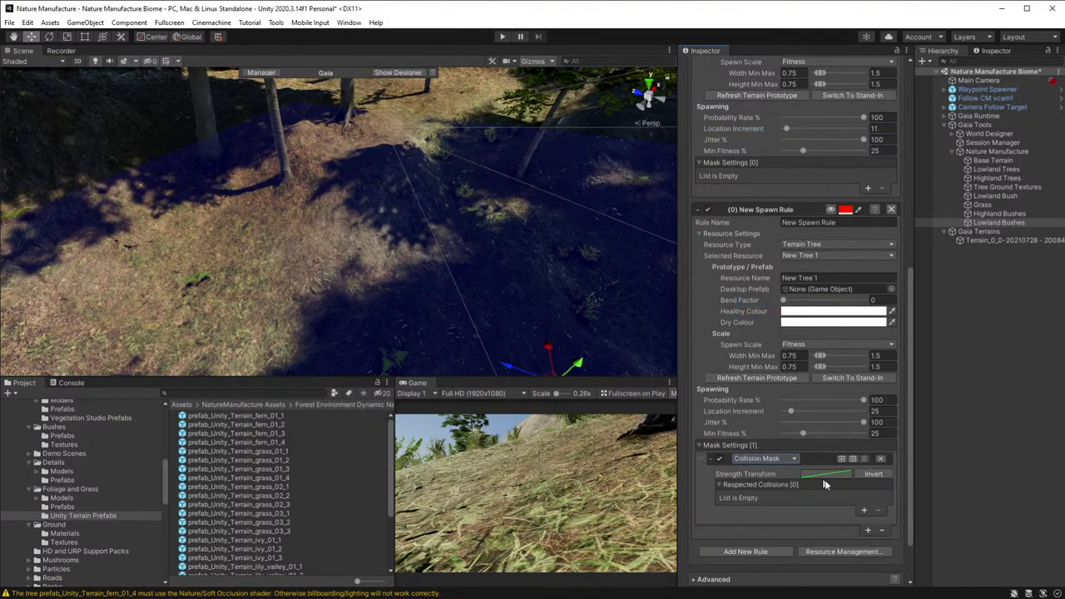
{"action": "scroll", "coordinate": [745, 371], "scroll_direction": "up", "scroll_amount": 6}
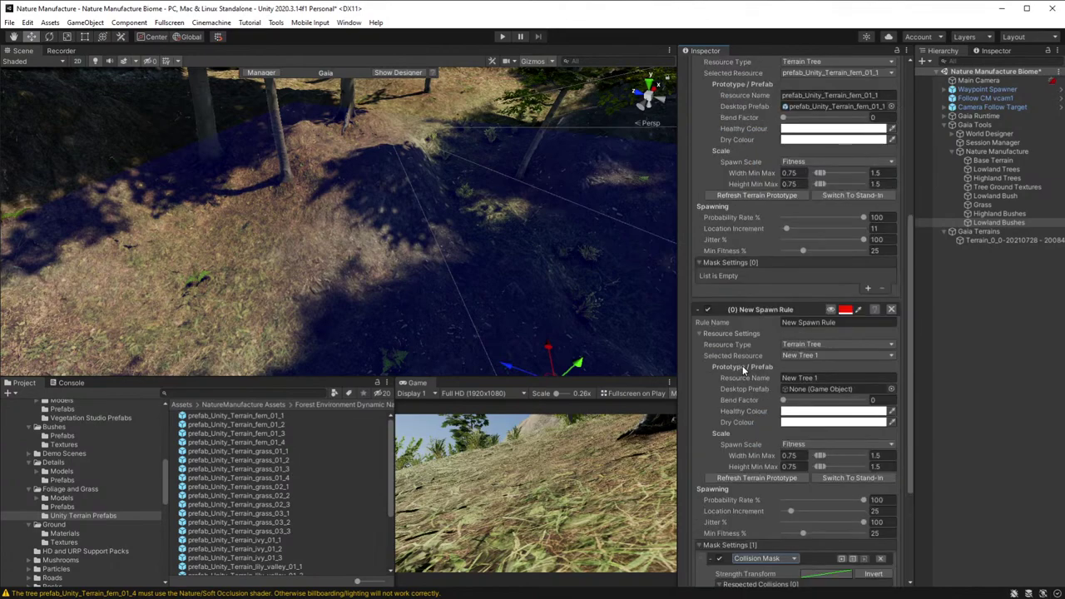
{"action": "left_click", "coordinate": [829, 240]}
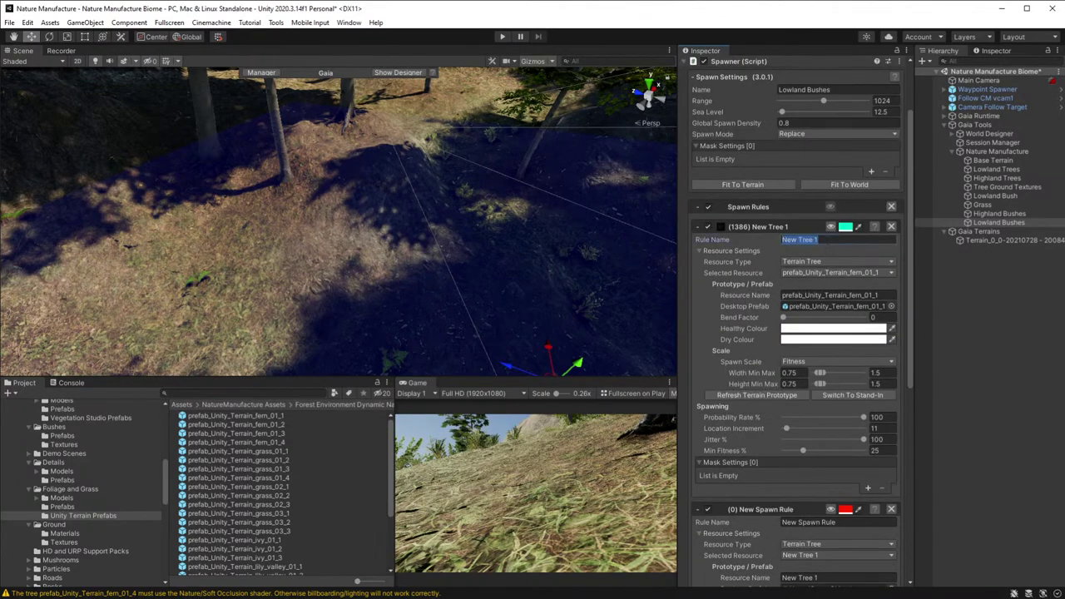
{"action": "type", "text": "Fern"}
{"action": "scroll", "coordinate": [705, 467], "scroll_direction": "down", "scroll_amount": 6}
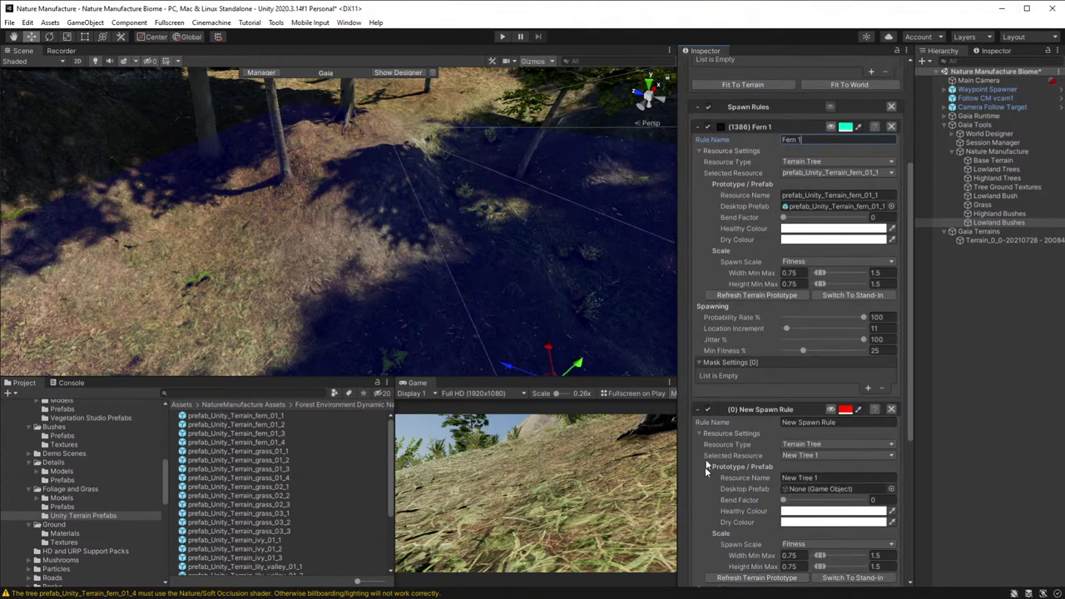
- Change that mask to Global Spawner Mask Stack and add a second Collision Mask
{"action": "left_click", "coordinate": [790, 461]}
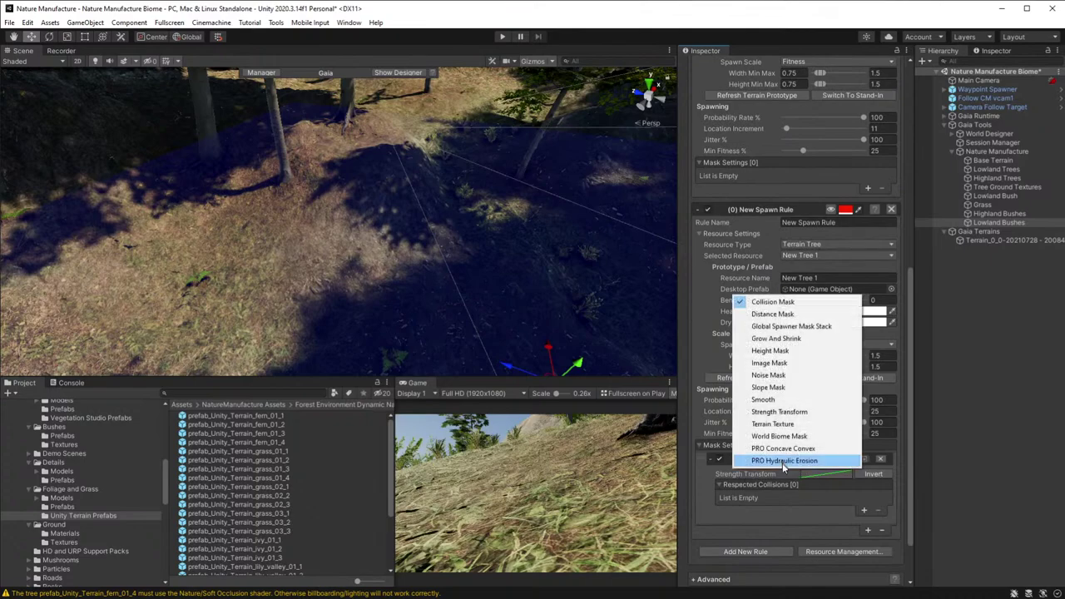
{"action": "left_click", "coordinate": [761, 325]}
{"action": "scroll", "coordinate": [782, 445], "scroll_direction": "down", "scroll_amount": 1}
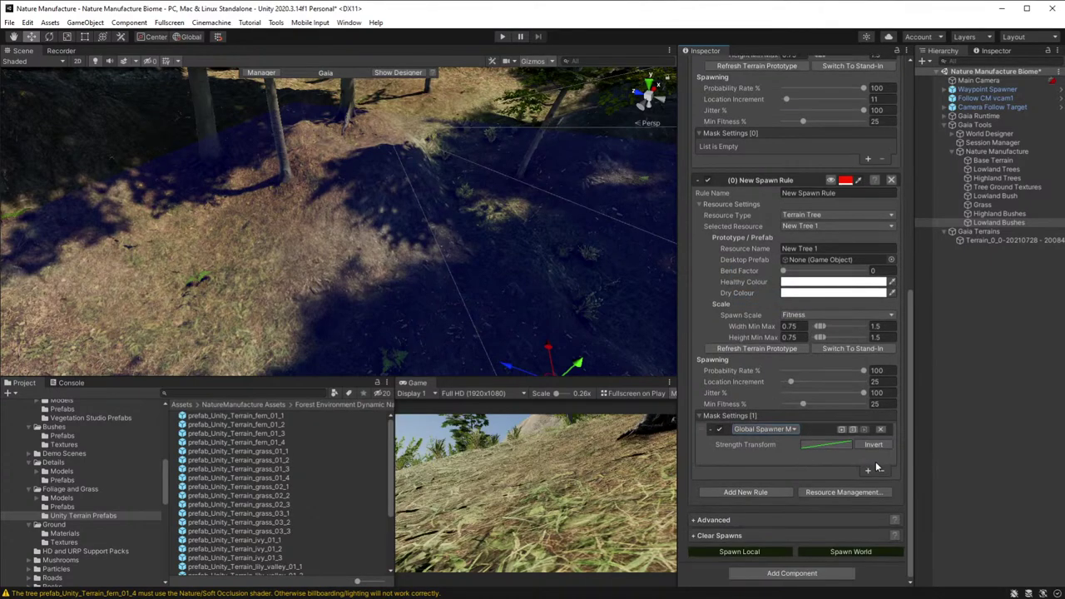
{"action": "left_click", "coordinate": [869, 471]}
{"action": "left_click", "coordinate": [767, 474]}
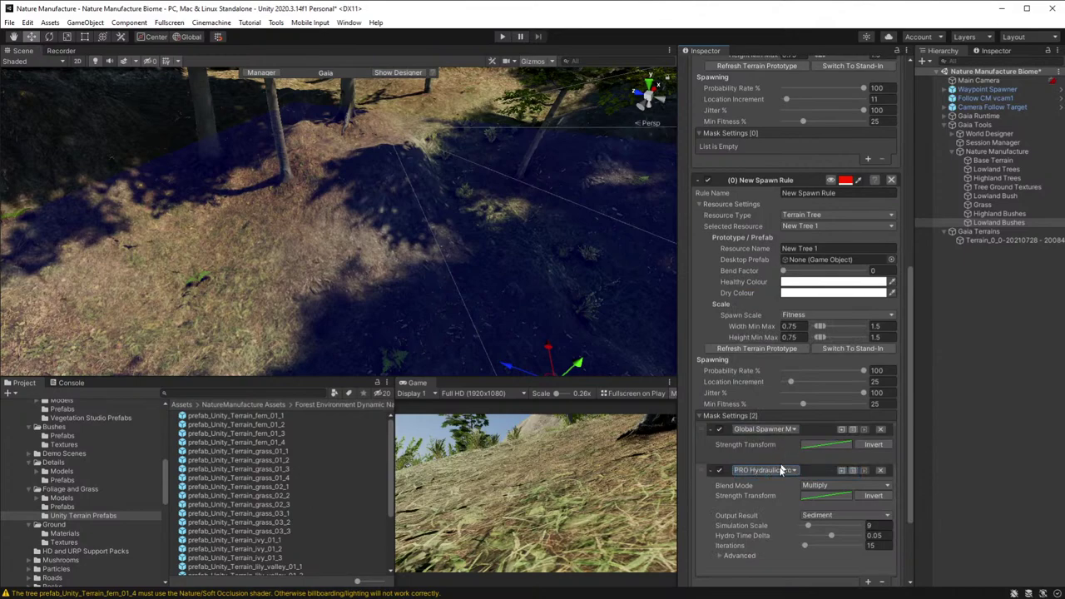
{"action": "left_click", "coordinate": [781, 470]}
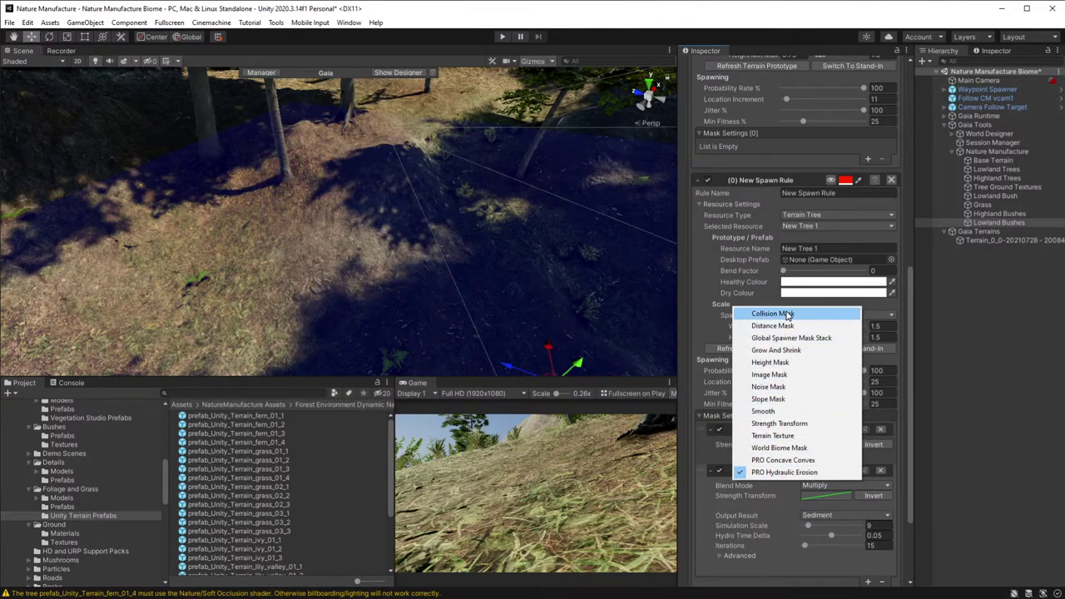
{"action": "left_click", "coordinate": [787, 314]}
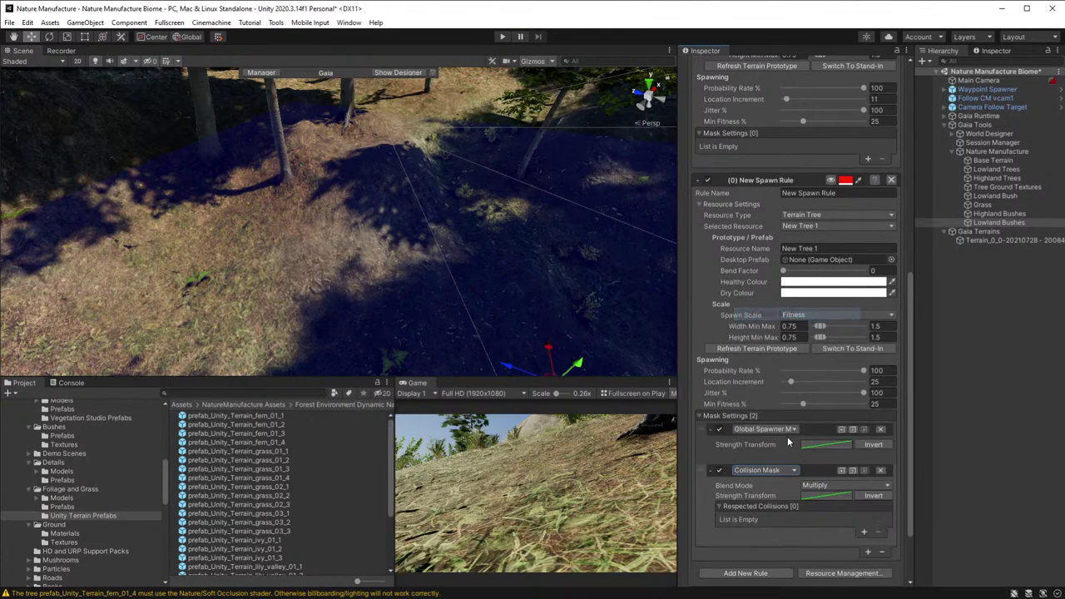
- Set the Collision Mask to blend by Add and add a respected collision resource entry
{"action": "left_click", "coordinate": [815, 489]}
{"action": "left_click", "coordinate": [818, 536]}
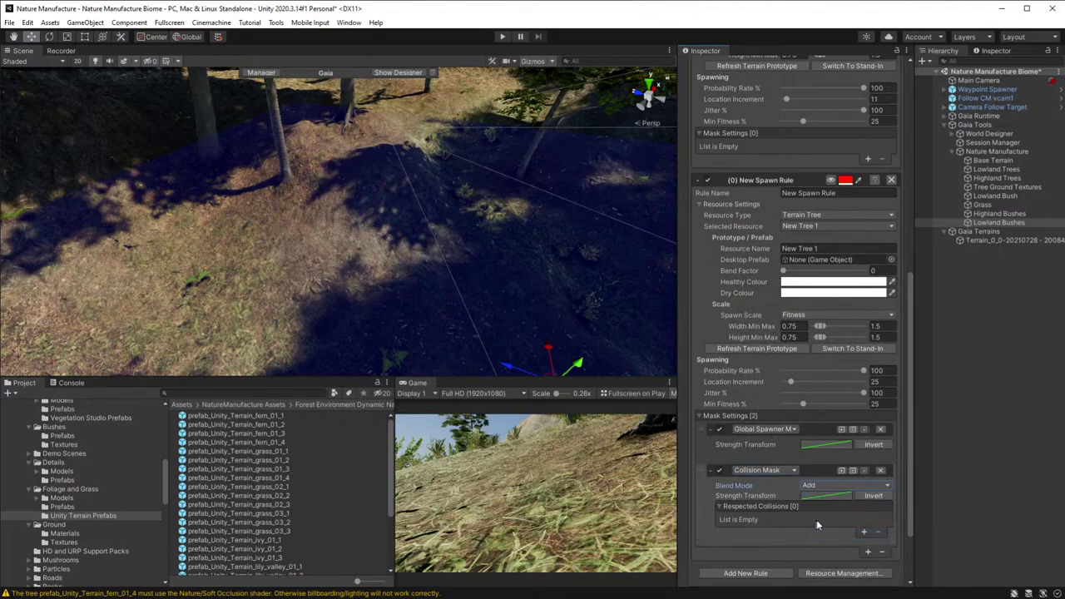
{"action": "left_click", "coordinate": [863, 532]}
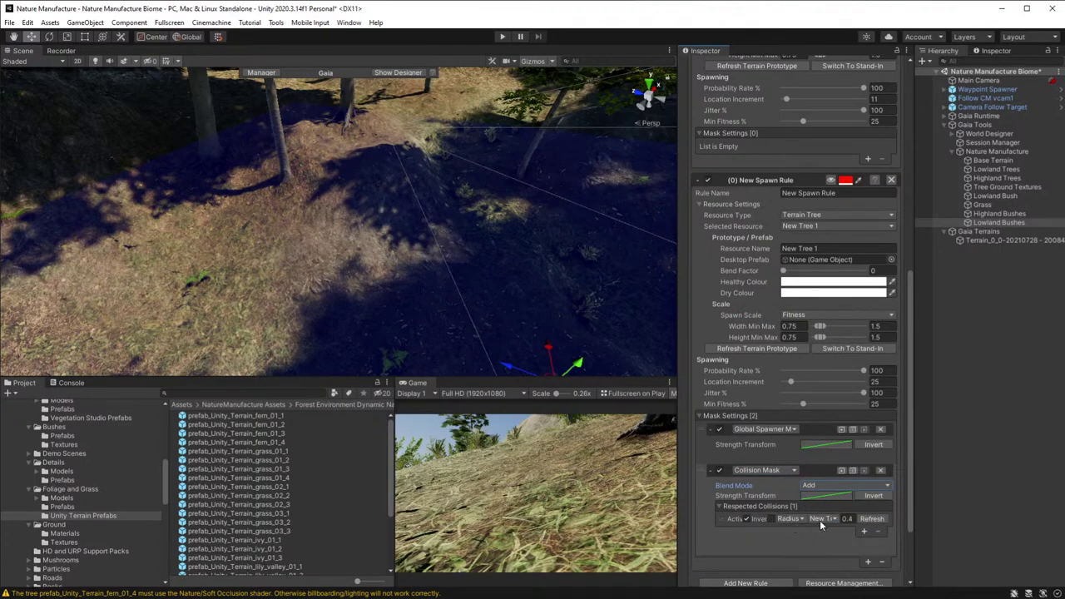
{"action": "left_click", "coordinate": [824, 519]}
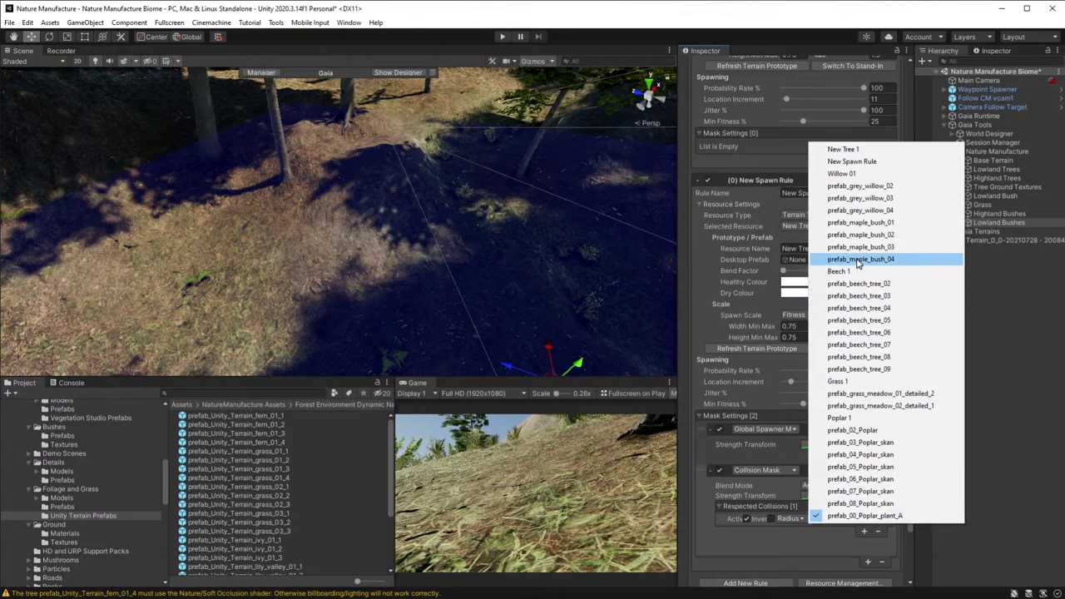
{"action": "left_click", "coordinate": [856, 151]}
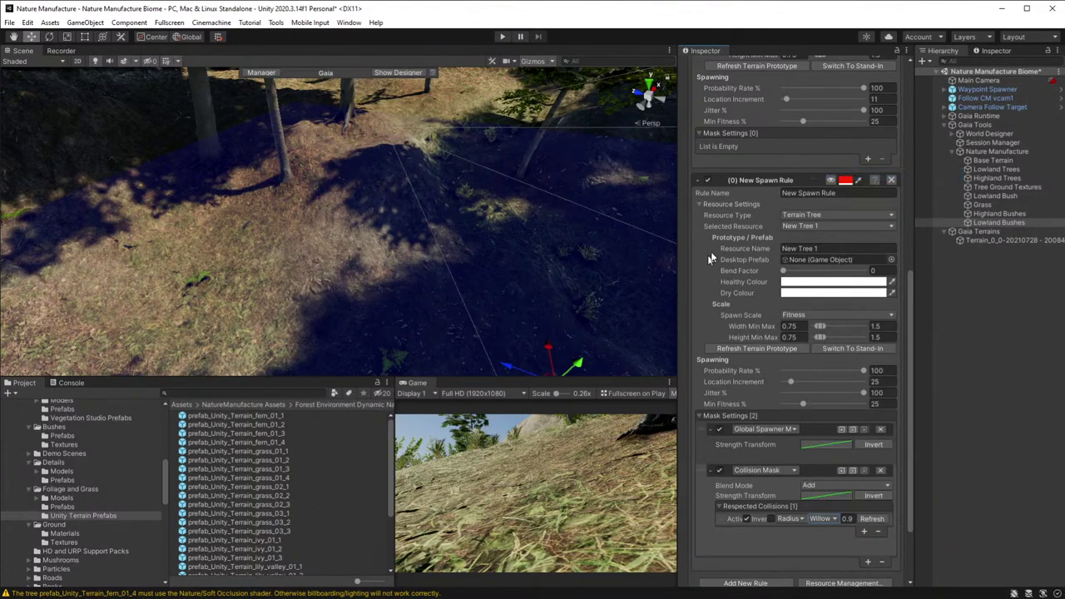
{"action": "scroll", "coordinate": [761, 244], "scroll_direction": "up", "scroll_amount": 5}
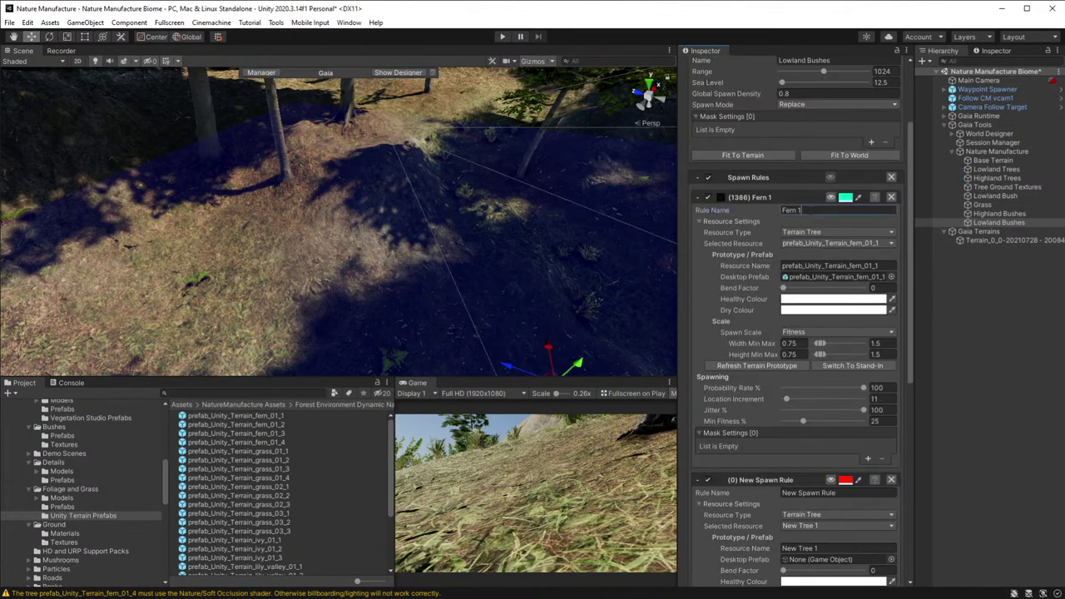
{"action": "scroll", "coordinate": [751, 372], "scroll_direction": "down", "scroll_amount": 5}
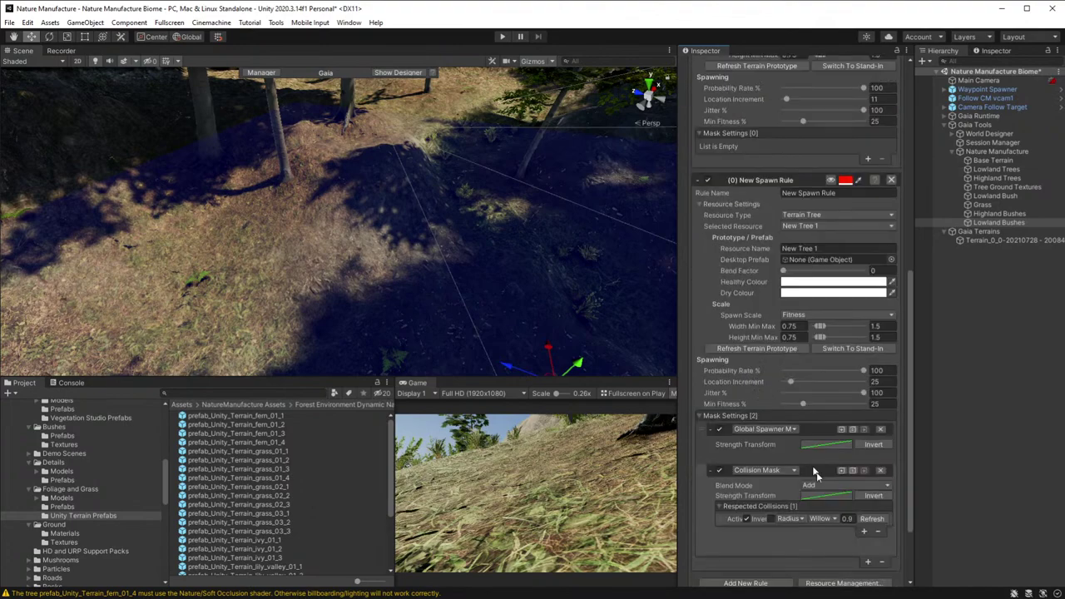
{"action": "left_click", "coordinate": [833, 517]}
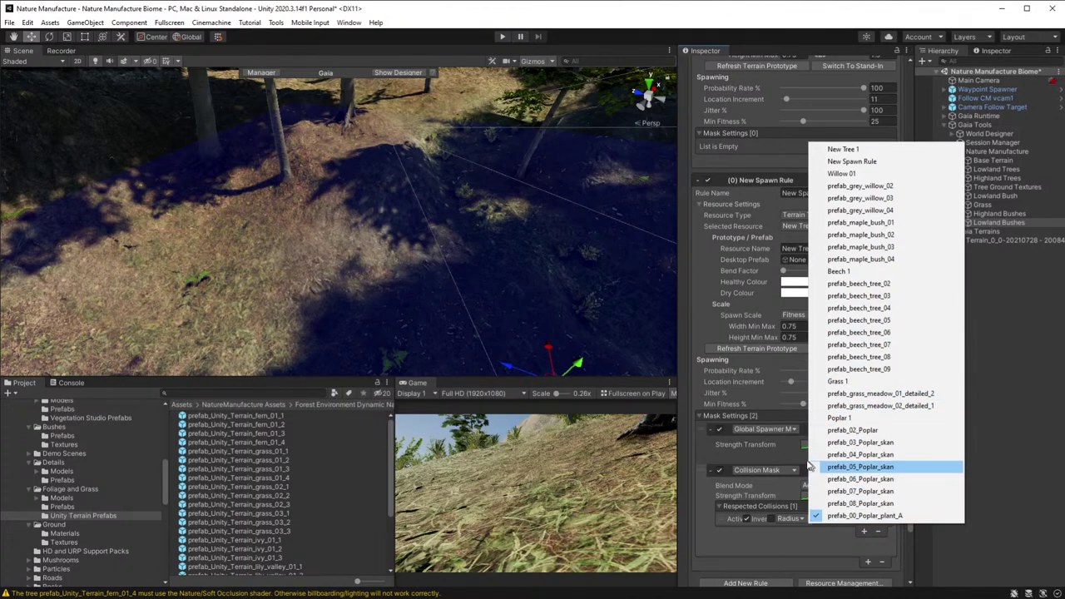
- Make the Lowland Bushes collision mask respect Fern 1
{"action": "left_click", "coordinate": [758, 162]}
{"action": "left_click", "coordinate": [990, 219]}
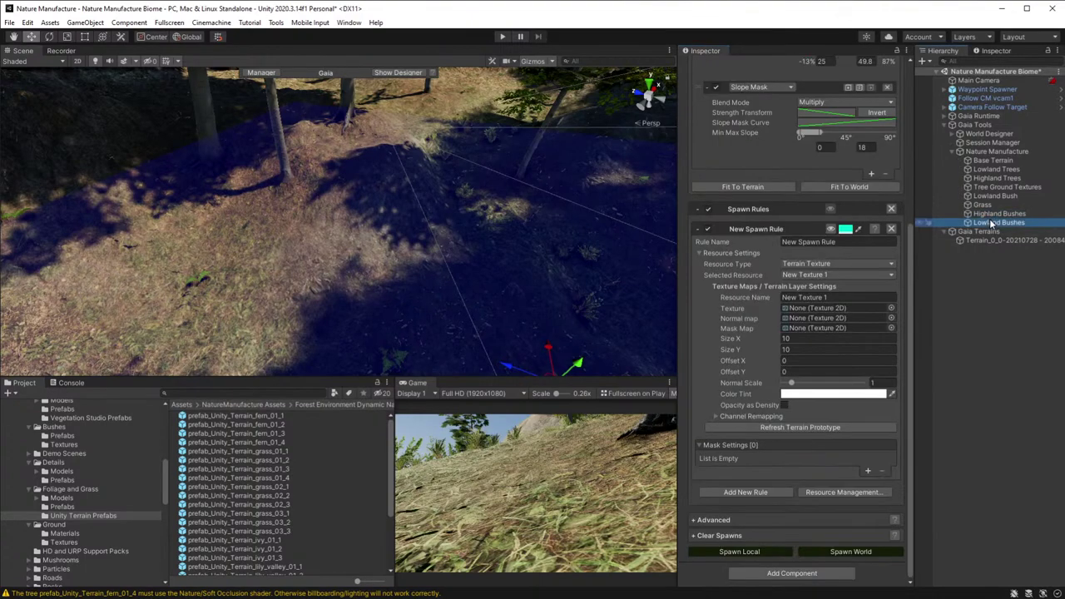
{"action": "scroll", "coordinate": [749, 414], "scroll_direction": "down", "scroll_amount": 5}
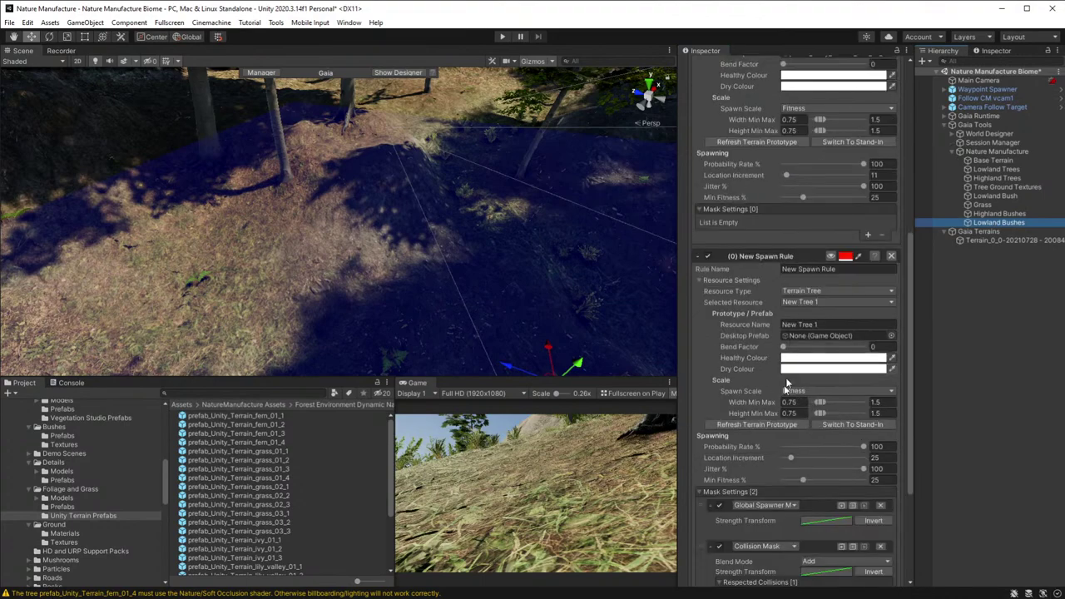
{"action": "left_click", "coordinate": [832, 428]}
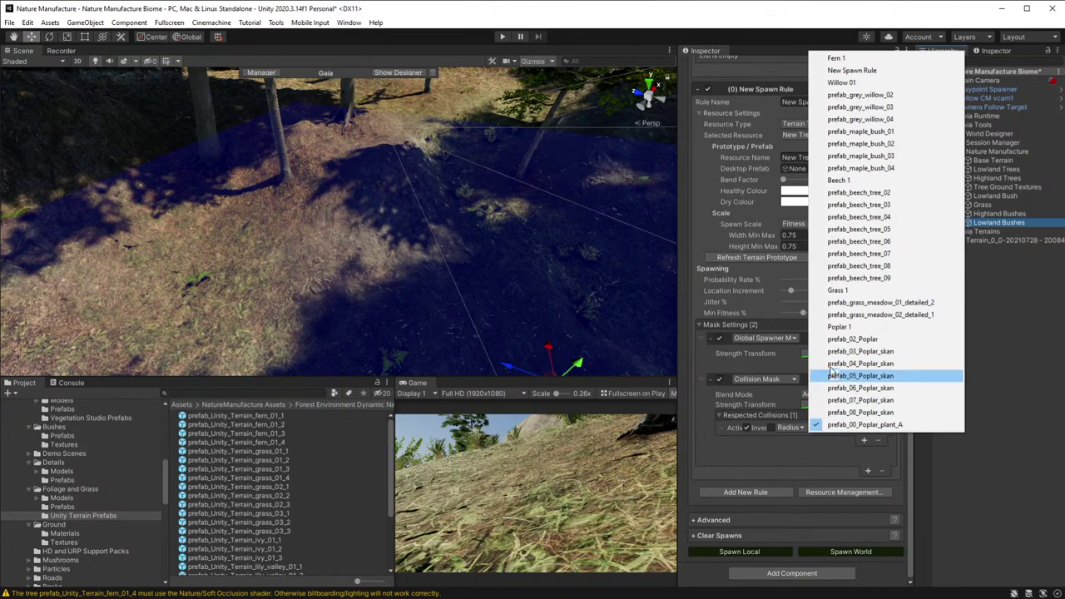
{"action": "left_click", "coordinate": [838, 59]}
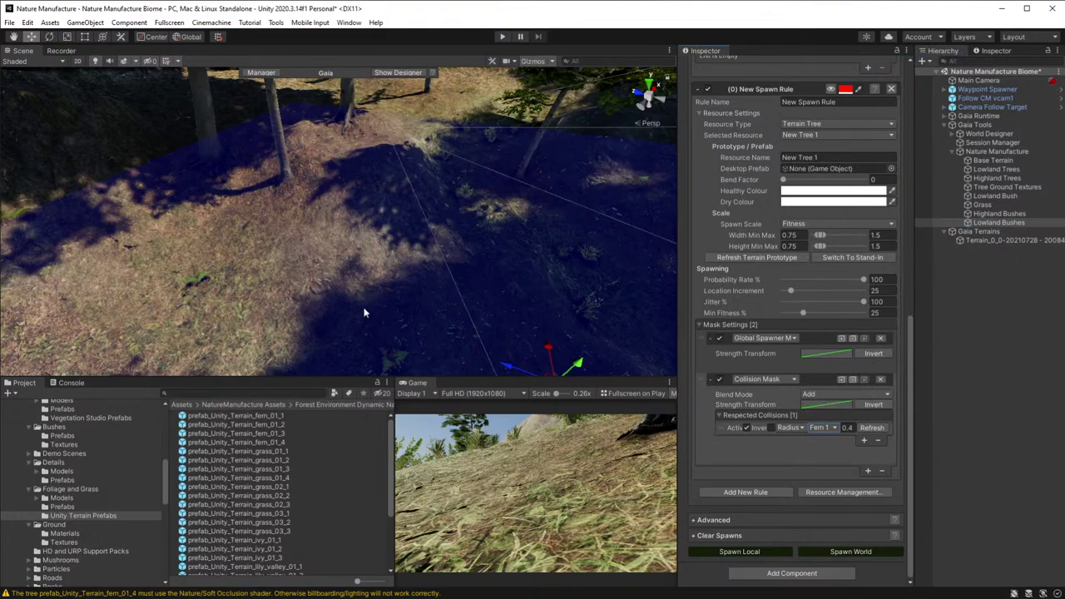
- Preview the second rule's spawn area, comparing it with the collision mask disabled
{"action": "scroll", "coordinate": [836, 291], "scroll_direction": "up", "scroll_amount": 3}
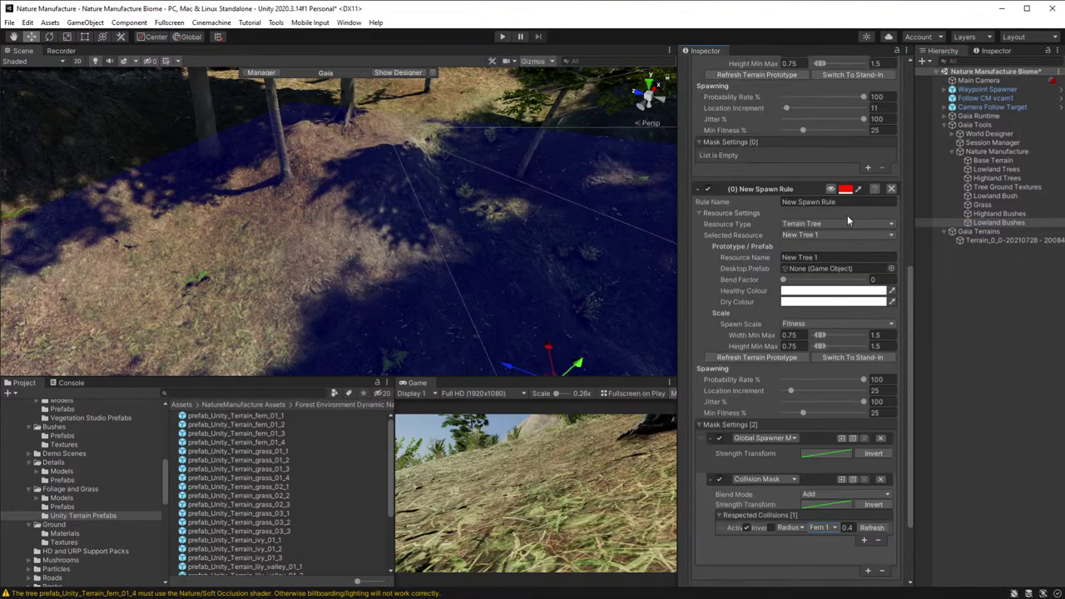
{"action": "left_click", "coordinate": [830, 190]}
{"action": "right_click_drag", "start_coordinate": [394, 298], "coordinate": [524, 312]}
{"action": "key", "text": "s"}
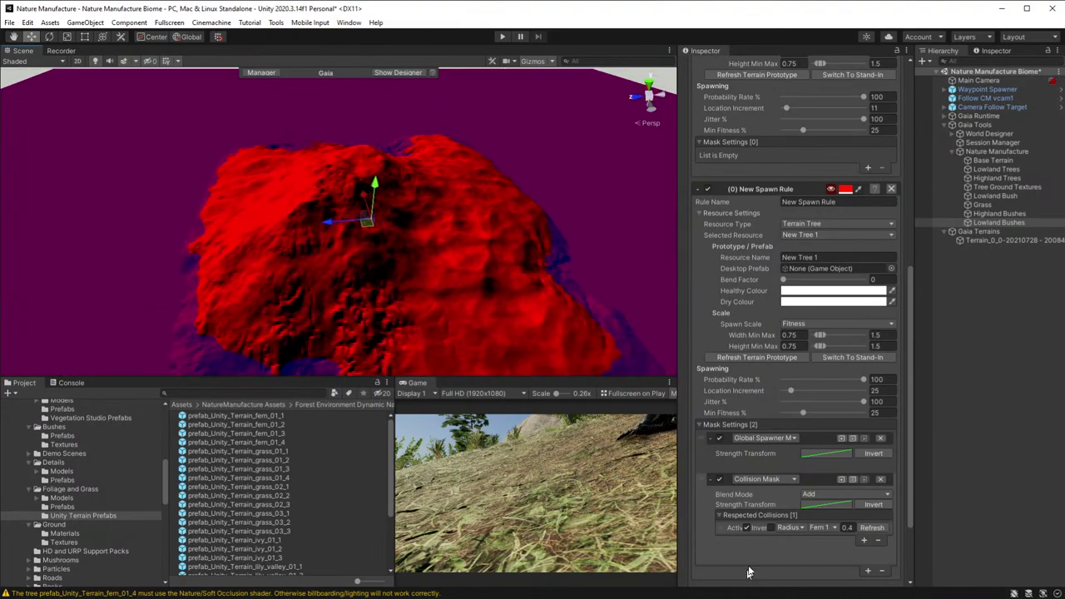
{"action": "left_click", "coordinate": [719, 480]}
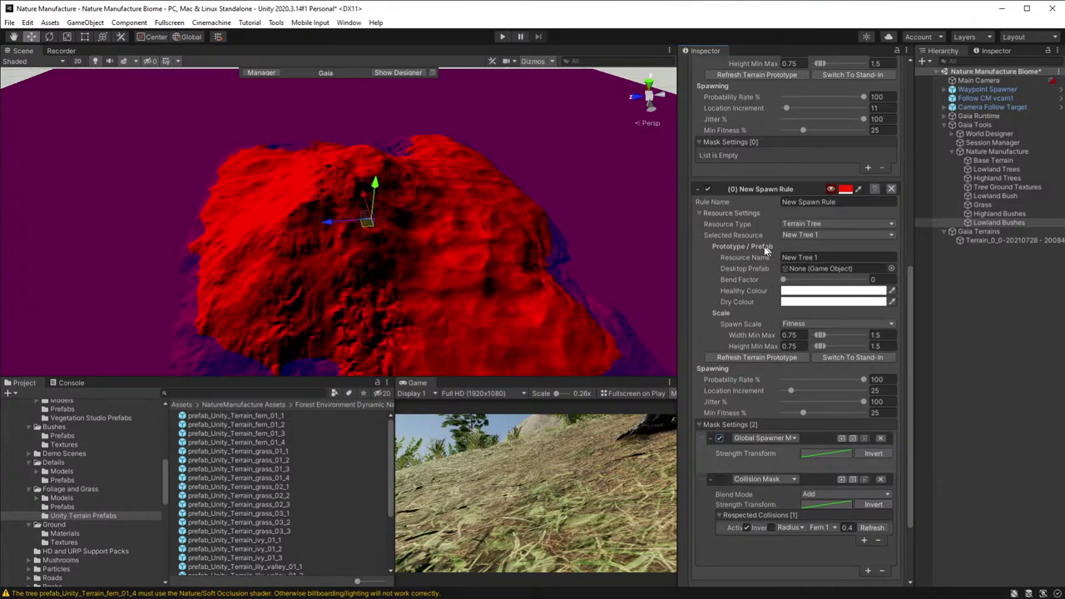
{"action": "scroll", "coordinate": [742, 189], "scroll_direction": "up", "scroll_amount": 8}
{"action": "scroll", "coordinate": [758, 241], "scroll_direction": "up", "scroll_amount": 1}
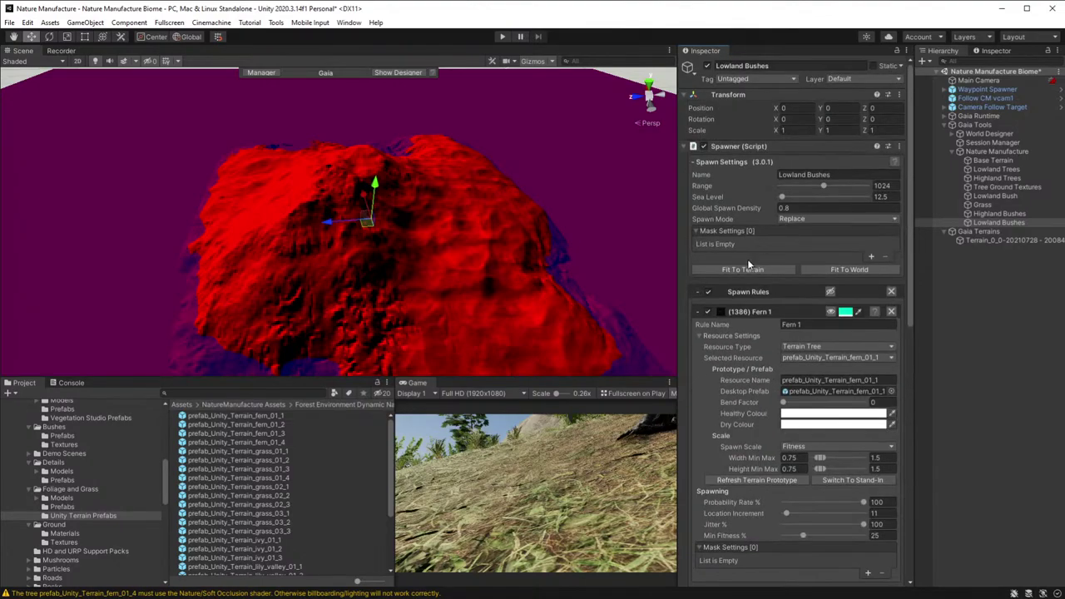
- Fit the spawner to the terrain, remove both spawn rules, and select Highland Bushes
{"action": "left_click", "coordinate": [749, 270]}
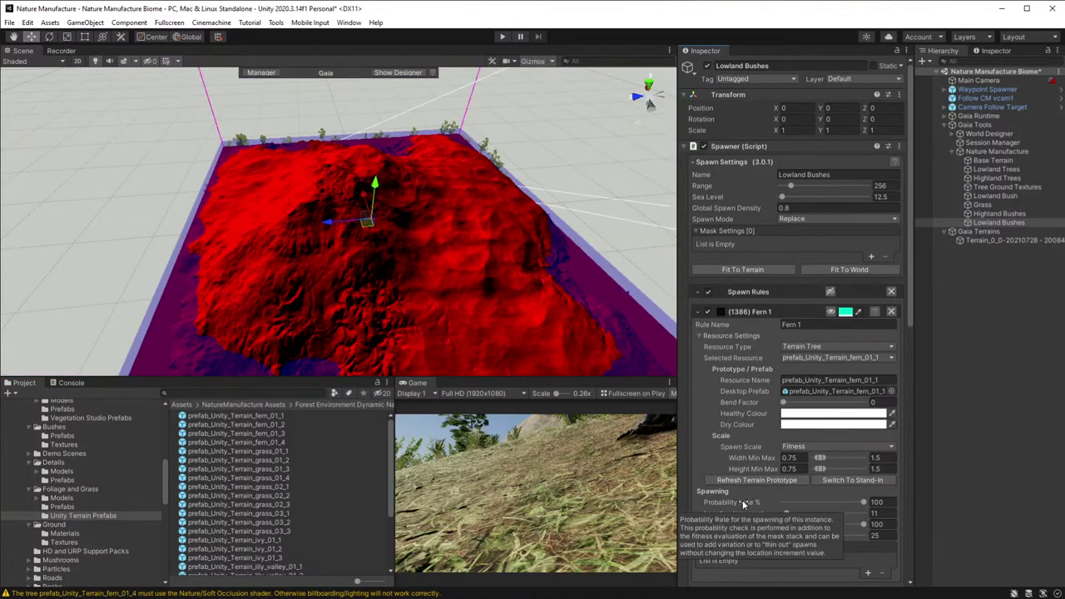
{"action": "left_click", "coordinate": [891, 311]}
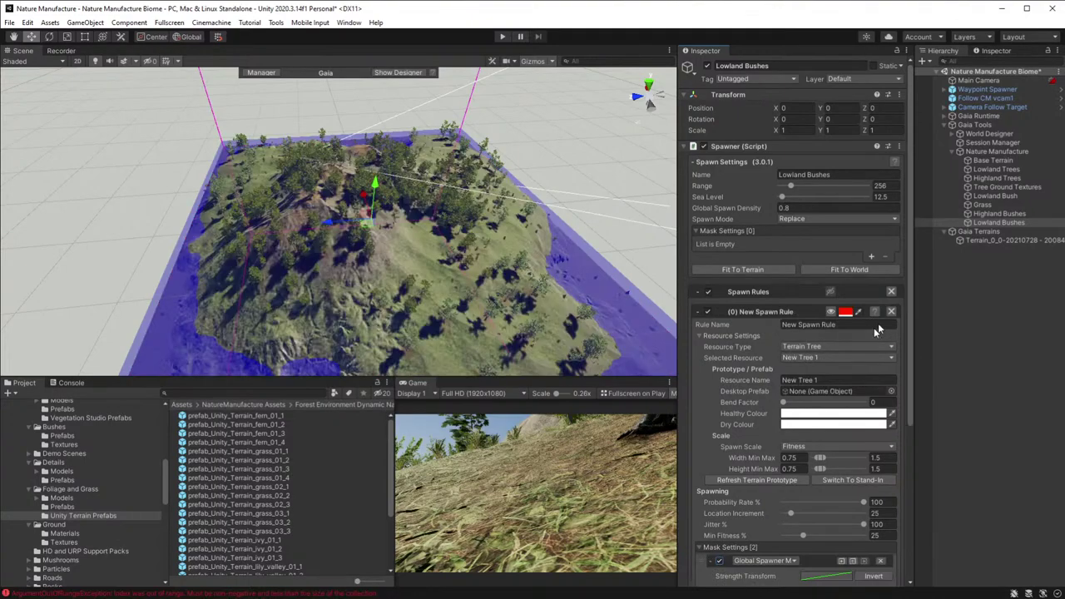
{"action": "left_click", "coordinate": [891, 311]}
{"action": "left_click", "coordinate": [980, 214]}
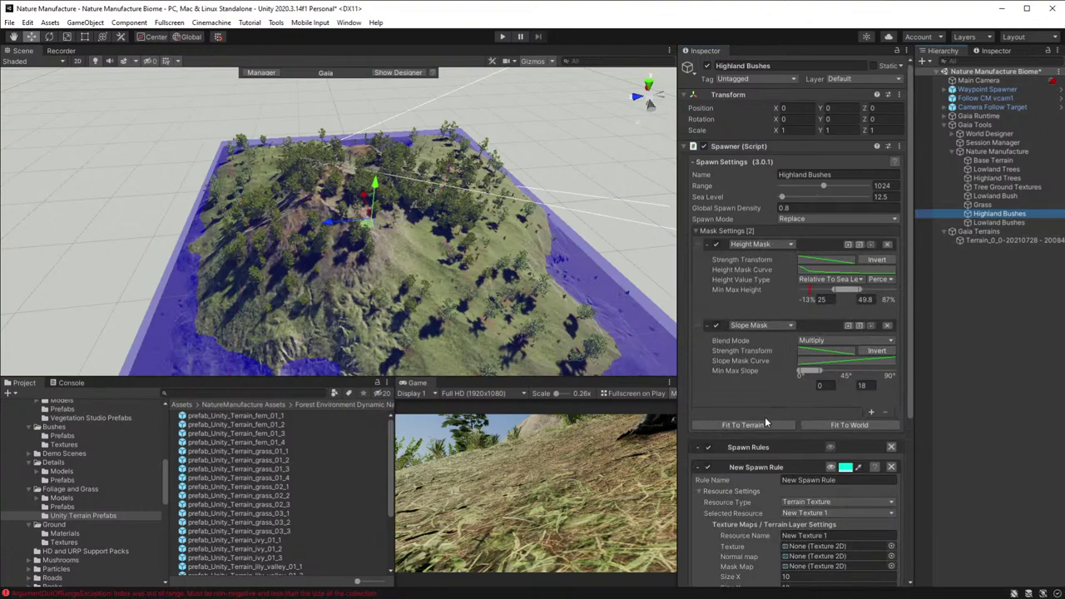
- Make Highland Bushes' rule a Terrain Detail rule with the fern prefab, named 'Fern 1'
{"action": "scroll", "coordinate": [753, 399], "scroll_direction": "down", "scroll_amount": 5}
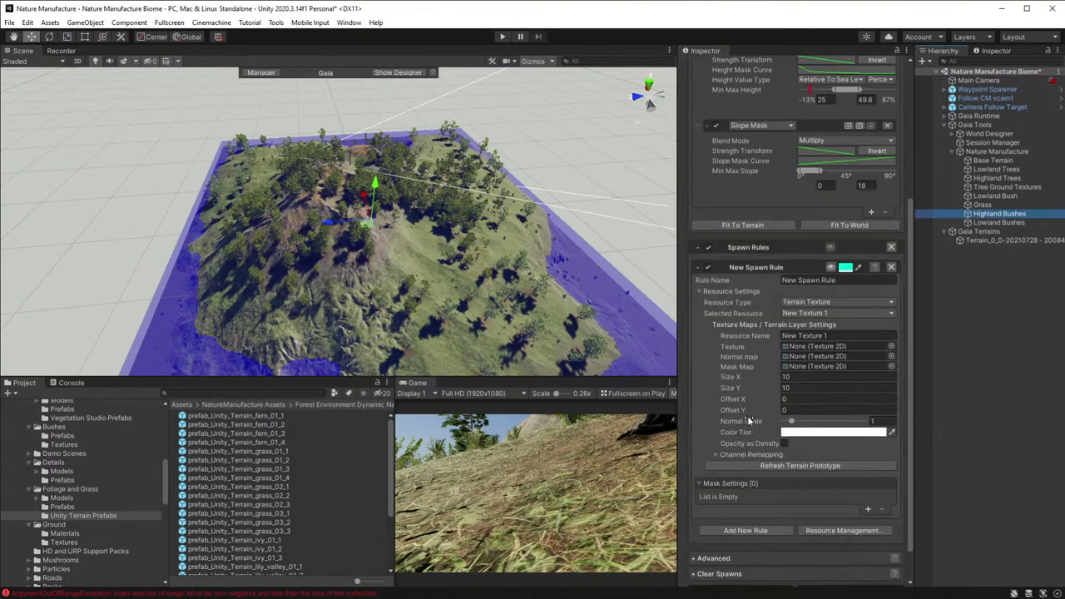
{"action": "left_click", "coordinate": [816, 304]}
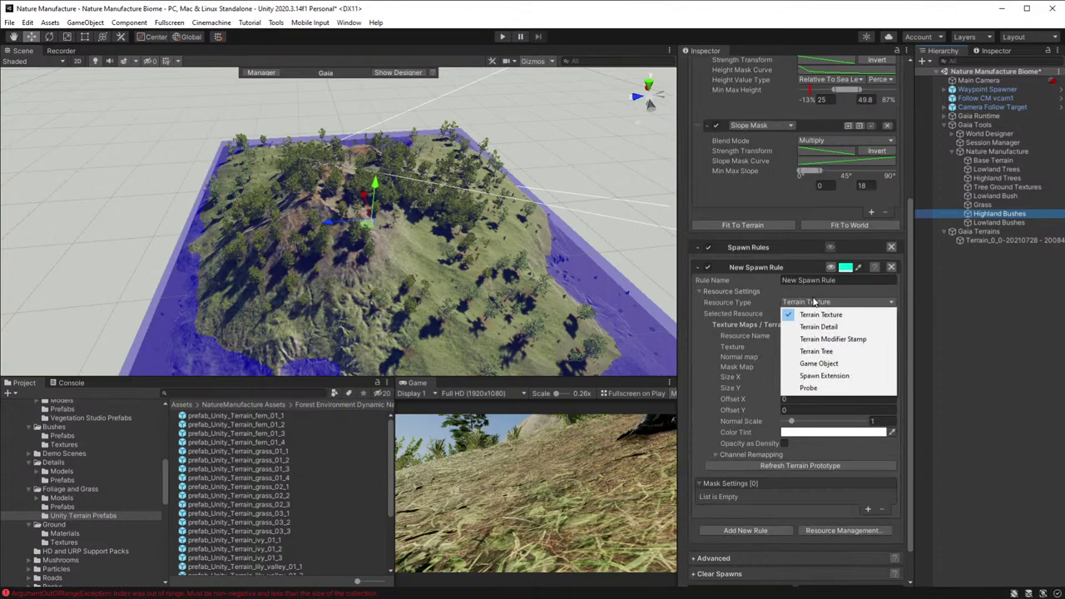
{"action": "left_click", "coordinate": [832, 329]}
{"action": "left_click_drag", "start_coordinate": [244, 413], "coordinate": [832, 363]}
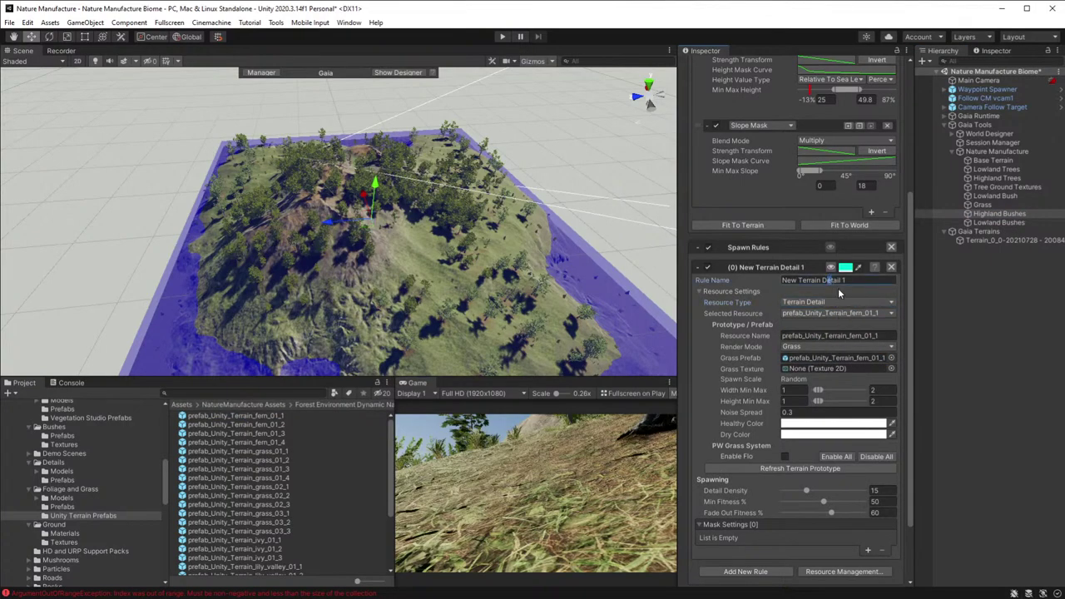
{"action": "type", "text": "A"}
{"action": "left_click", "coordinate": [732, 279]}
{"action": "type", "text": "Fern"}
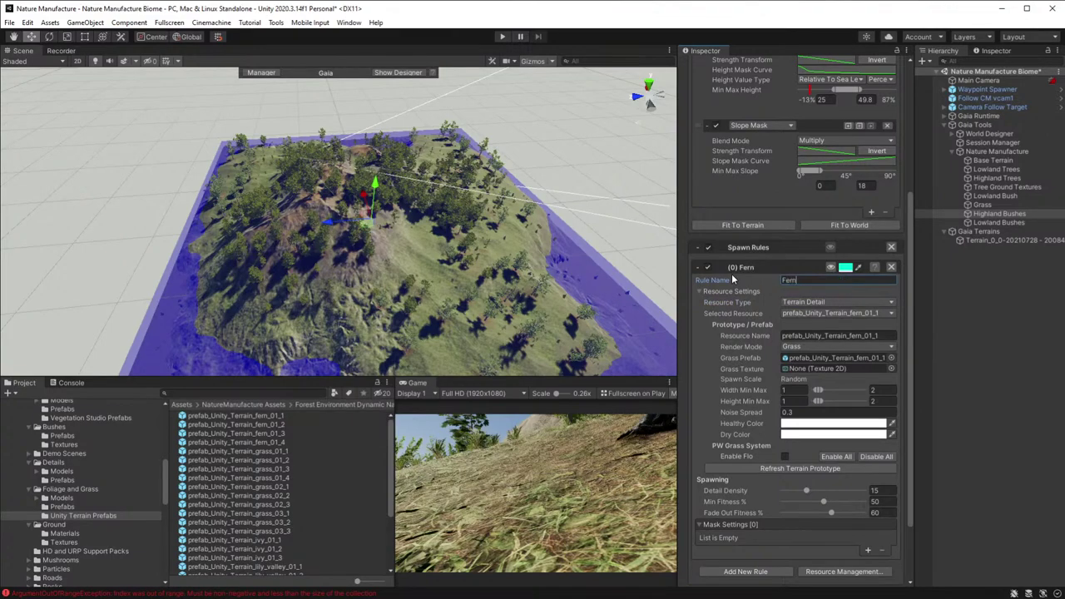
{"action": "type", "text": " 1"}
- Preview Fern 1's spawn area across the terrain and raise the detail density to about 25
{"action": "left_click", "coordinate": [831, 267]}
{"action": "left_click_drag", "start_coordinate": [435, 267], "coordinate": [391, 295], "text": "alt"}
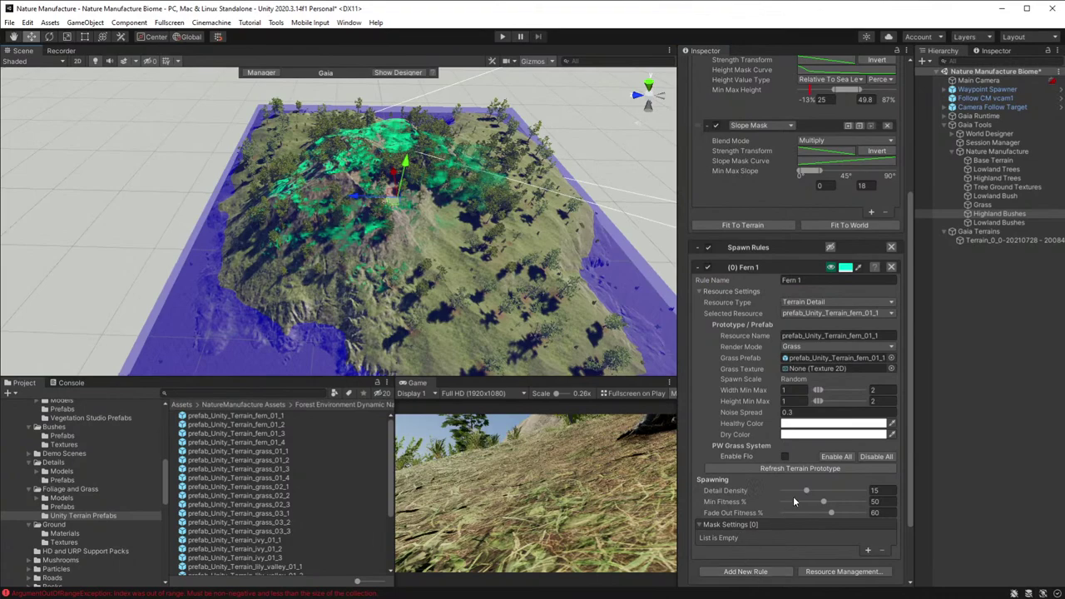
{"action": "scroll", "coordinate": [797, 502], "scroll_direction": "down", "scroll_amount": 3}
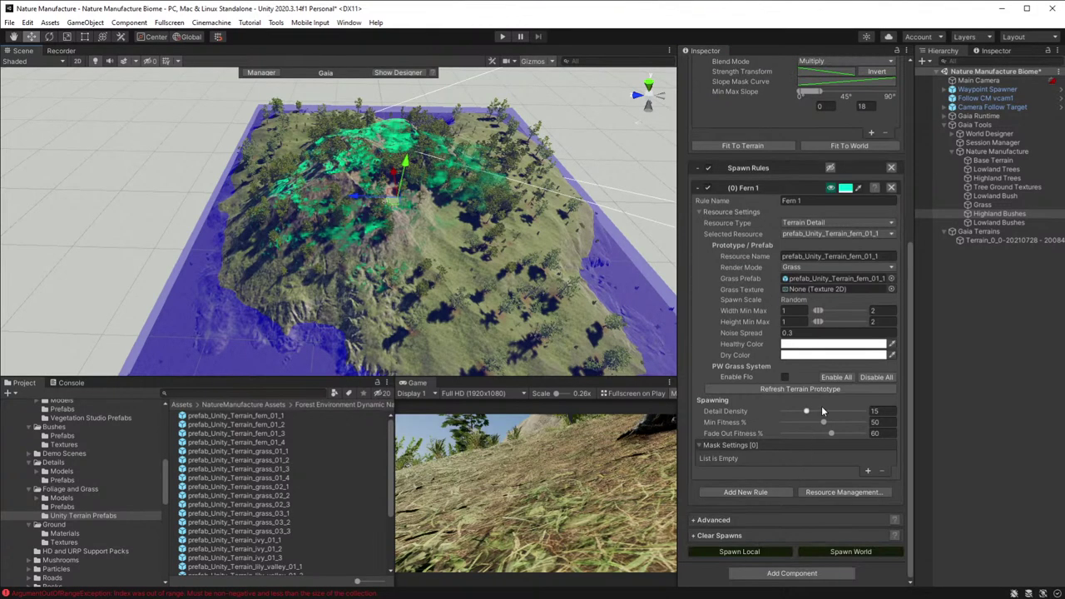
{"action": "mouse_move", "coordinate": [807, 414]}
{"action": "left_mouse_down"}
{"action": "mouse_move", "coordinate": [827, 412]}
{"action": "mouse_move", "coordinate": [826, 423]}
{"action": "mouse_move", "coordinate": [806, 422]}
{"action": "left_mouse_up"}
- Switch Fern 1 to Terrain Tree with increment 9 and 46.2% probability, then spawn it locally
{"action": "left_click", "coordinate": [817, 223]}
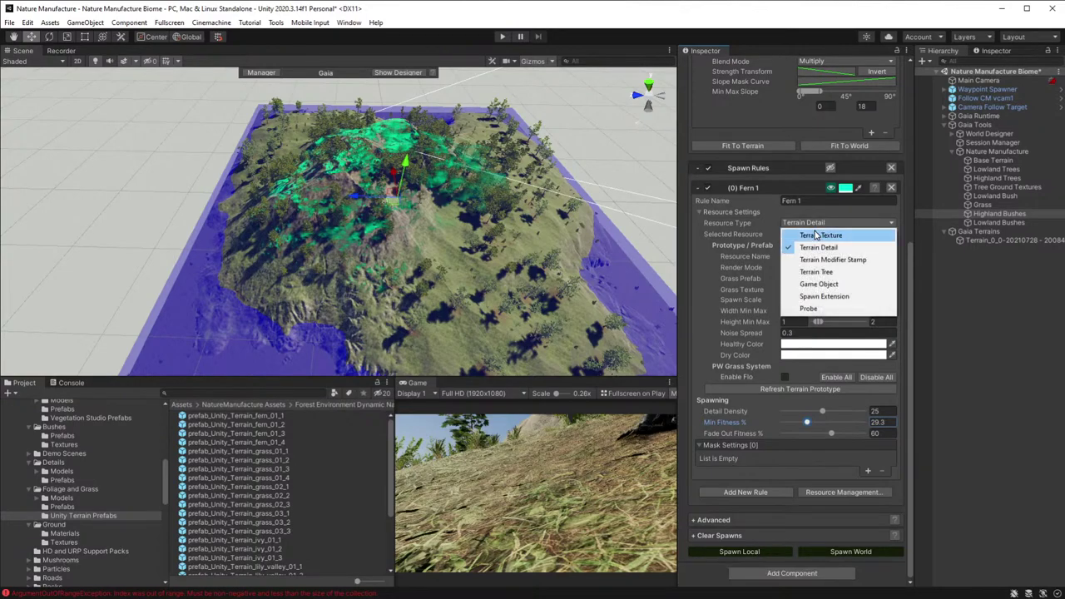
{"action": "left_click", "coordinate": [828, 273]}
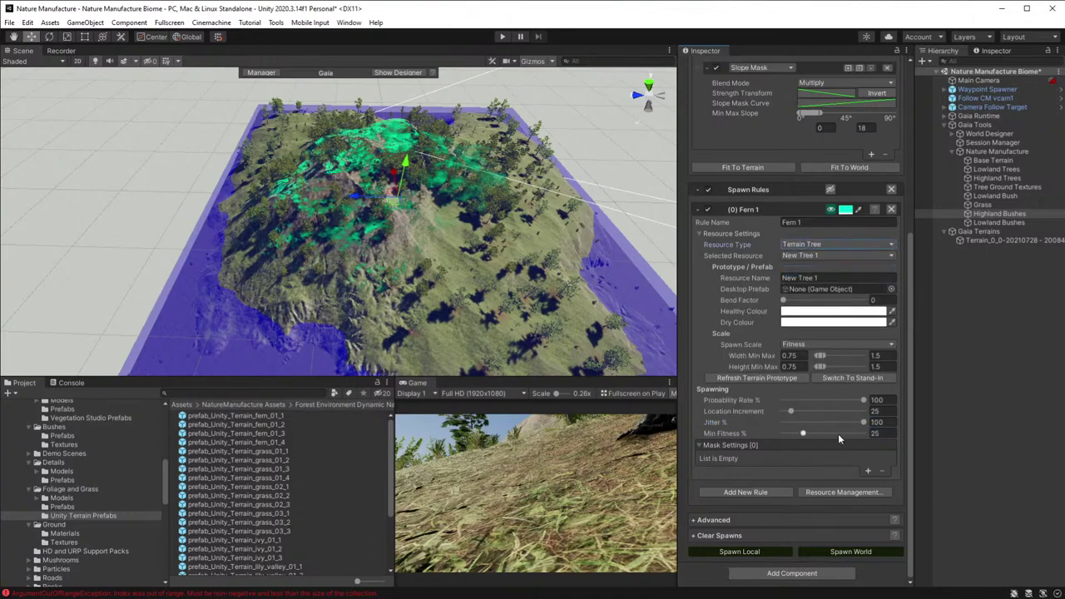
{"action": "left_click_drag", "start_coordinate": [793, 414], "coordinate": [789, 412]}
{"action": "left_click_drag", "start_coordinate": [862, 403], "coordinate": [811, 435]}
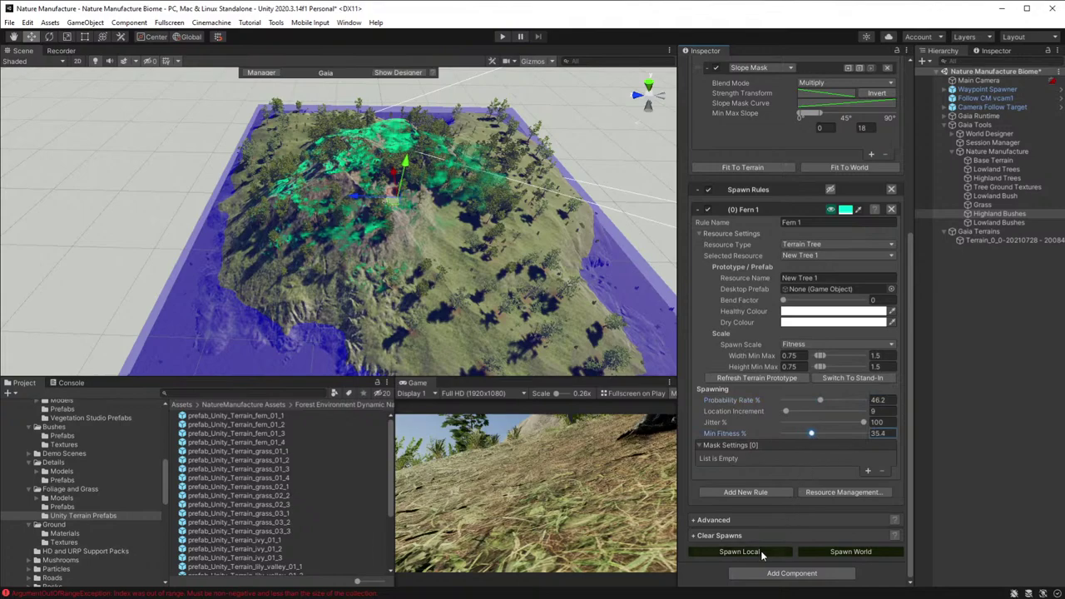
{"action": "left_click", "coordinate": [760, 550]}
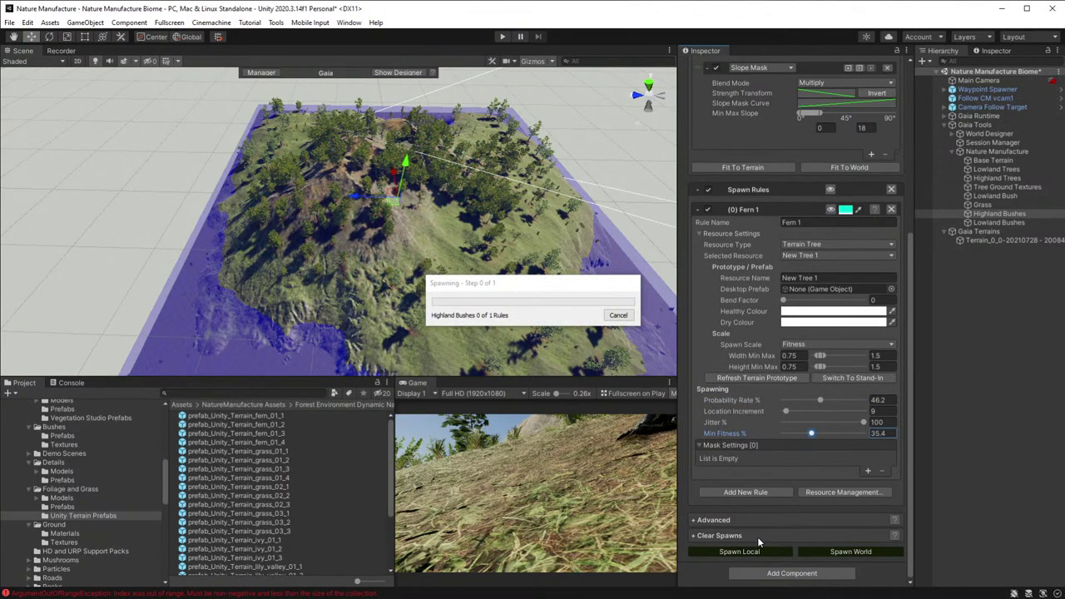